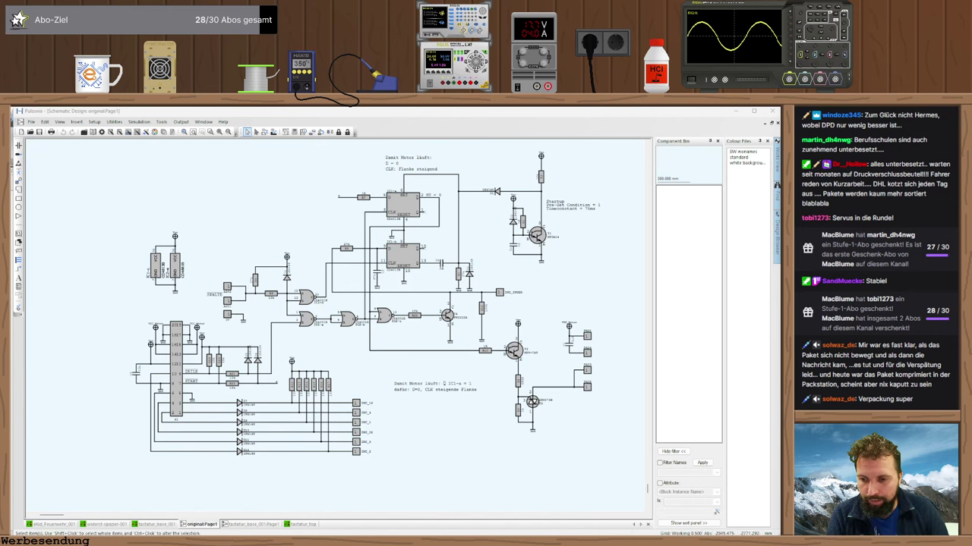
- Orbit the Alibre 3D housing assembly for a closer look, then return to the browser
{"action": "key", "text": "alt+Tab"}
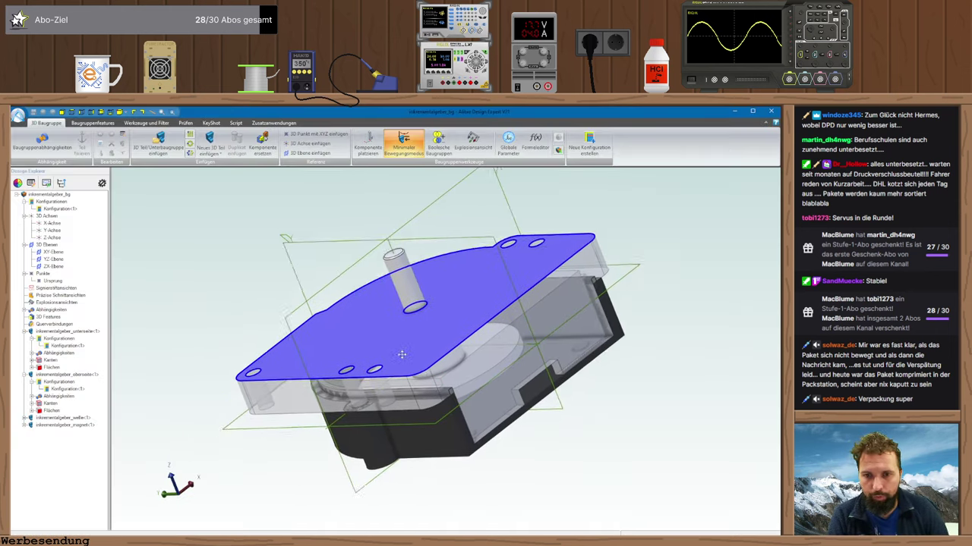
{"action": "middle_click_drag", "start_coordinate": [402, 351], "coordinate": [528, 442]}
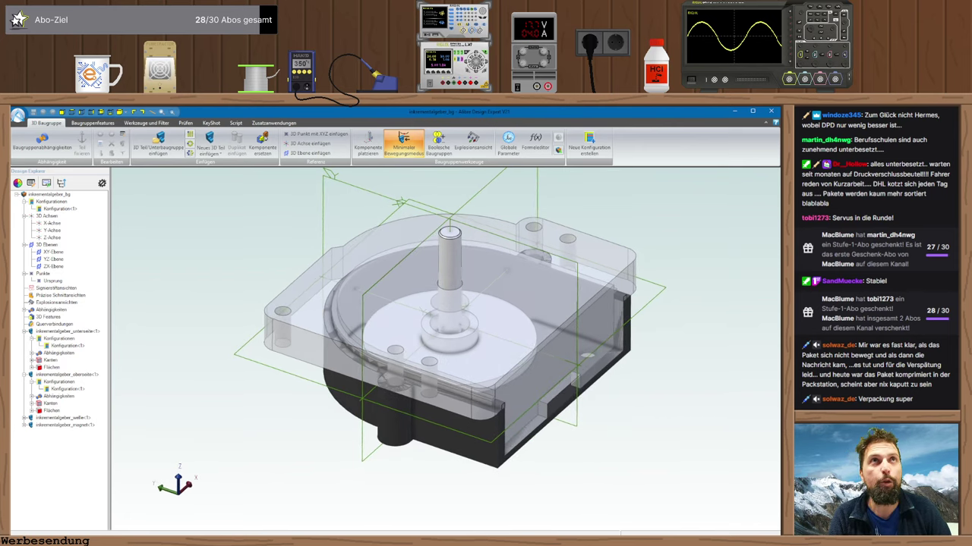
{"action": "key", "text": "alt+Tab"}
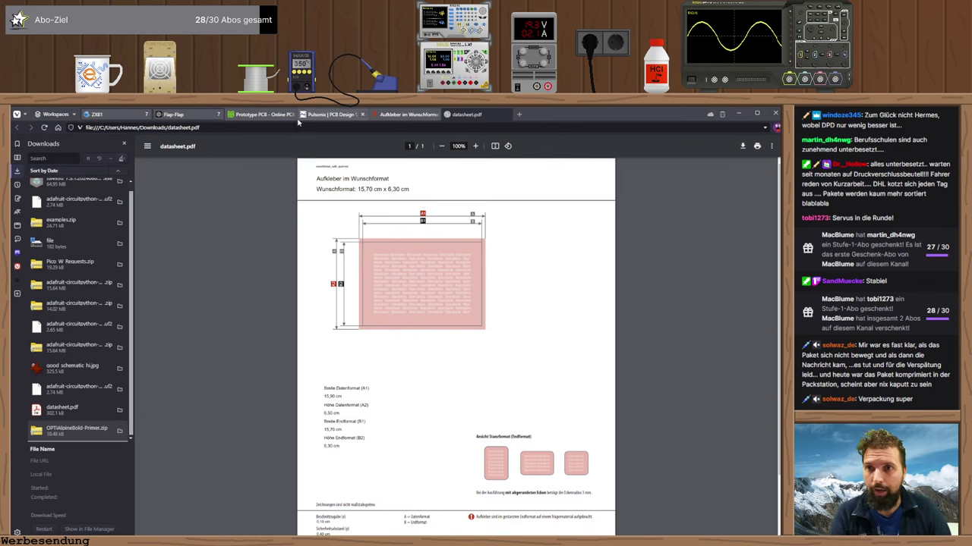
- Show the XENSIV TLx493D 2GO kit page from the Flap-Flap tab group, hiding the downloads panel
{"action": "mouse_move", "coordinate": [262, 116]}
{"action": "mouse_move", "coordinate": [201, 116]}
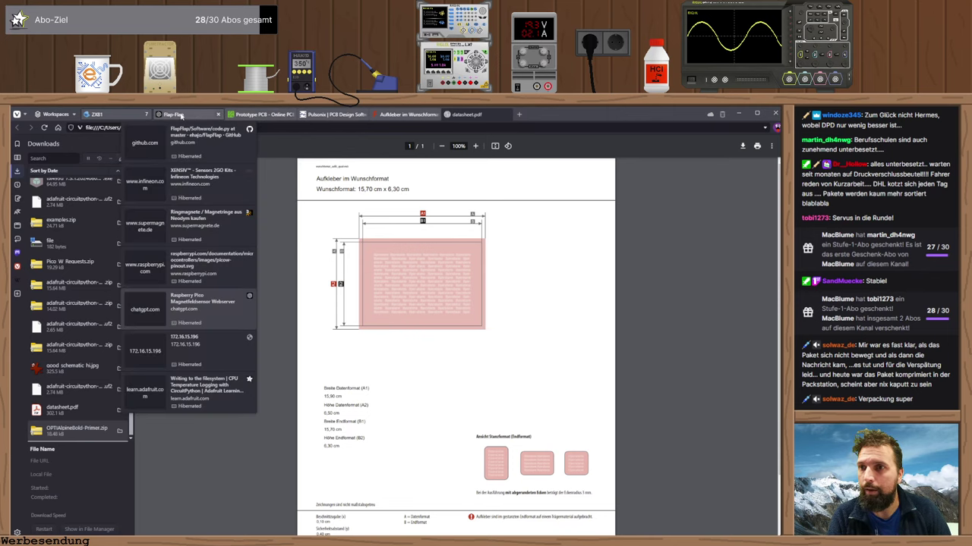
{"action": "left_click", "coordinate": [181, 115]}
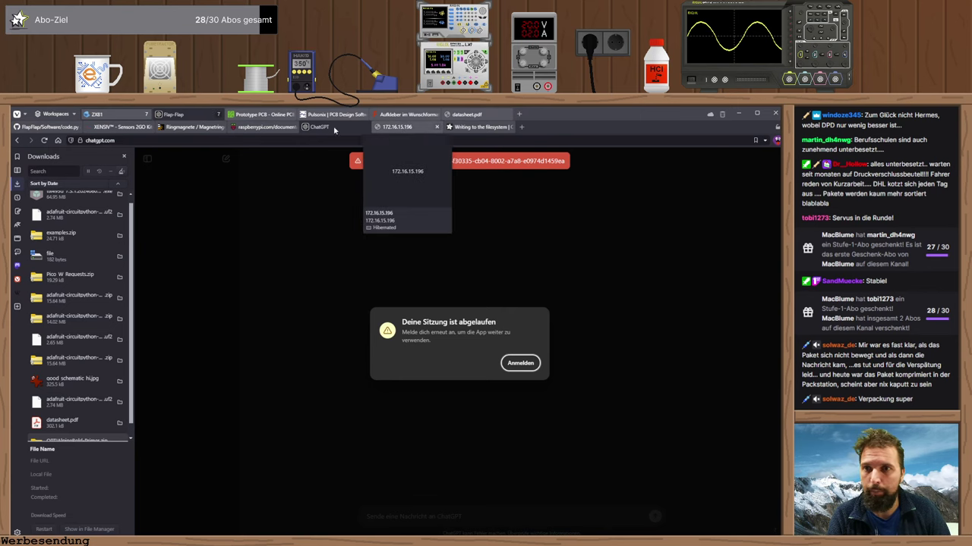
{"action": "left_click", "coordinate": [118, 126]}
{"action": "left_click", "coordinate": [438, 309]}
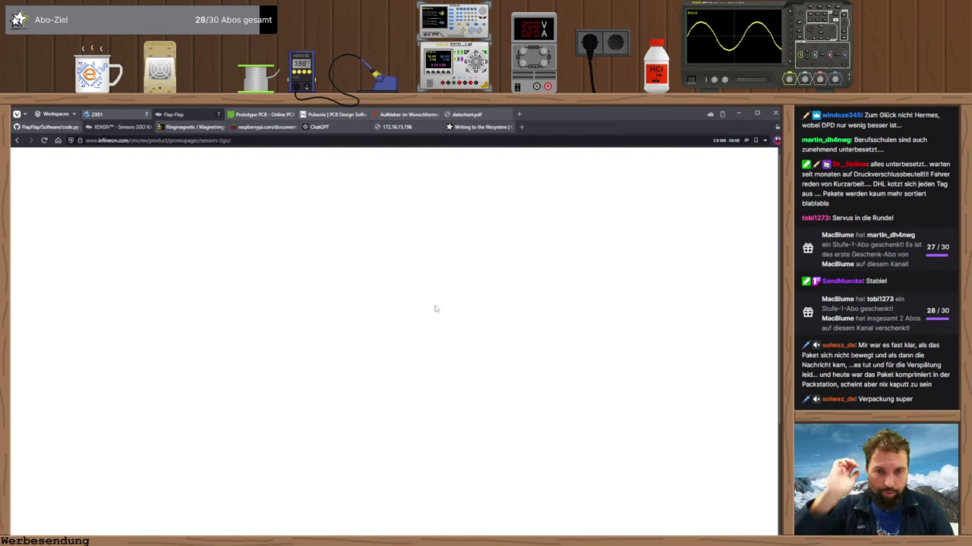
{"action": "scroll", "coordinate": [436, 308], "scroll_direction": "down", "scroll_amount": 1}
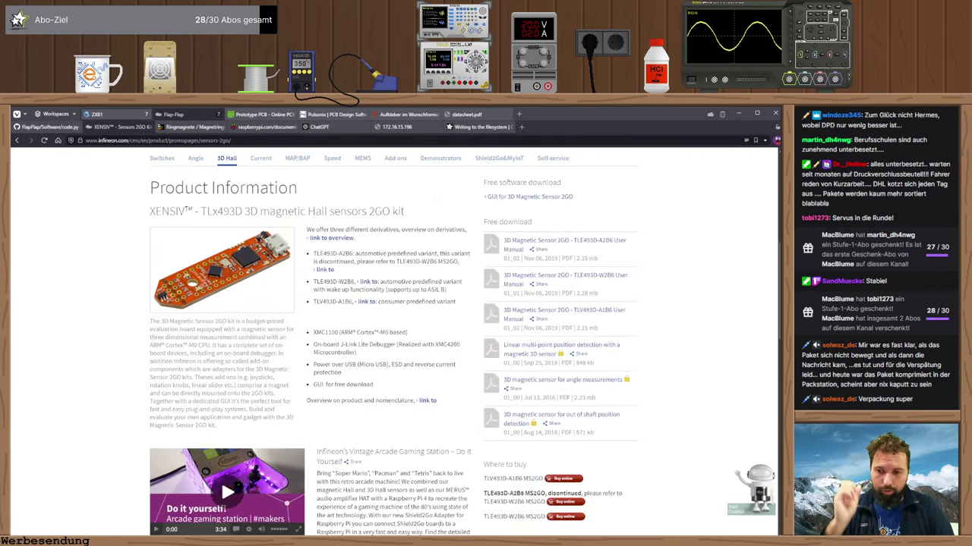
{"action": "key", "text": "alt+Tab"}
{"action": "key", "text": "alt+Tab"}
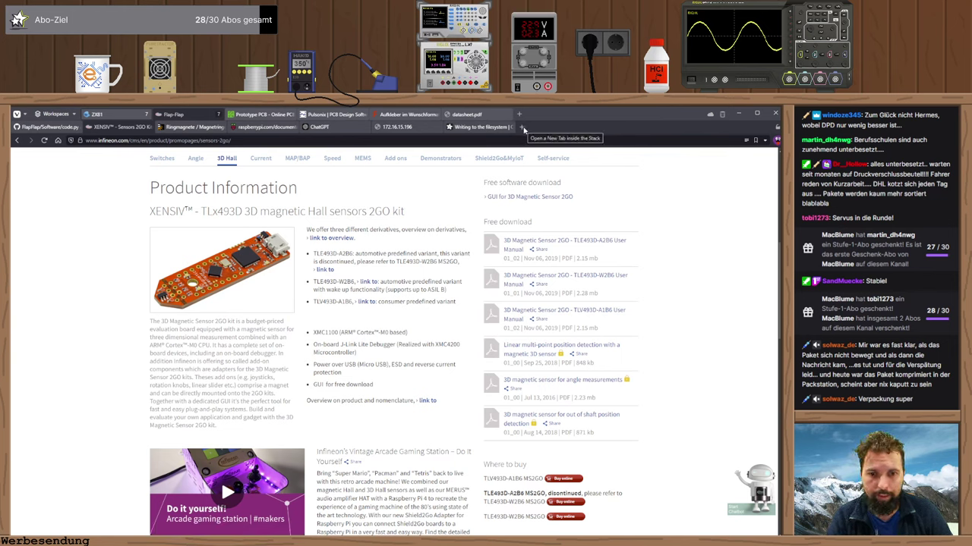
- Open Mouser's TLV493DA1B6HTSA2 page from the tab list and move its tab into Flap-Flap
{"action": "scroll", "coordinate": [395, 400], "scroll_direction": "down", "scroll_amount": 1}
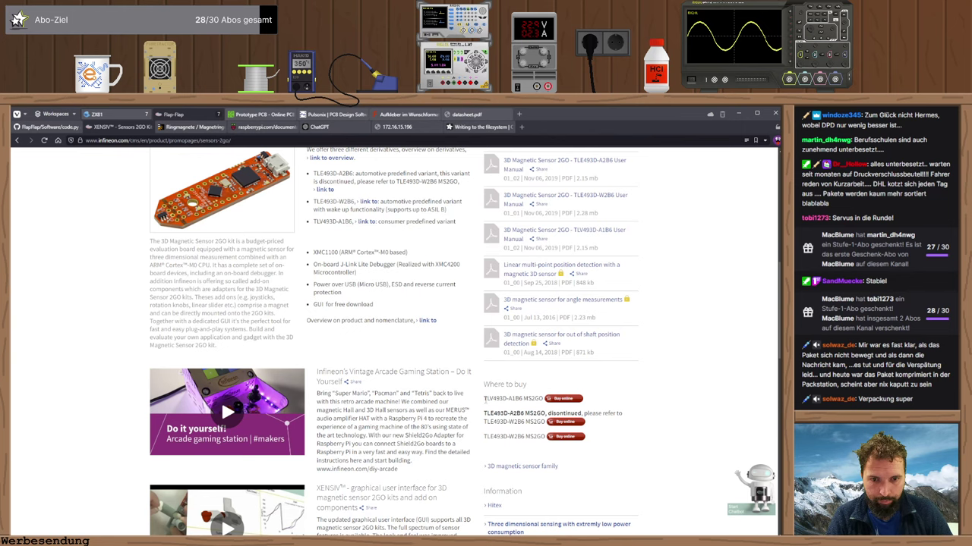
{"action": "scroll", "coordinate": [485, 400], "scroll_direction": "down", "scroll_amount": 3}
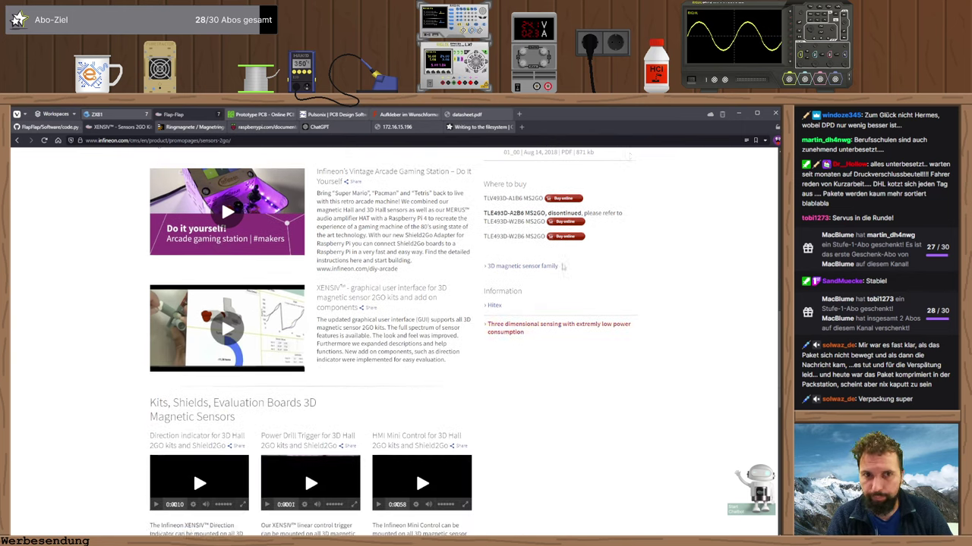
{"action": "left_click", "coordinate": [722, 114]}
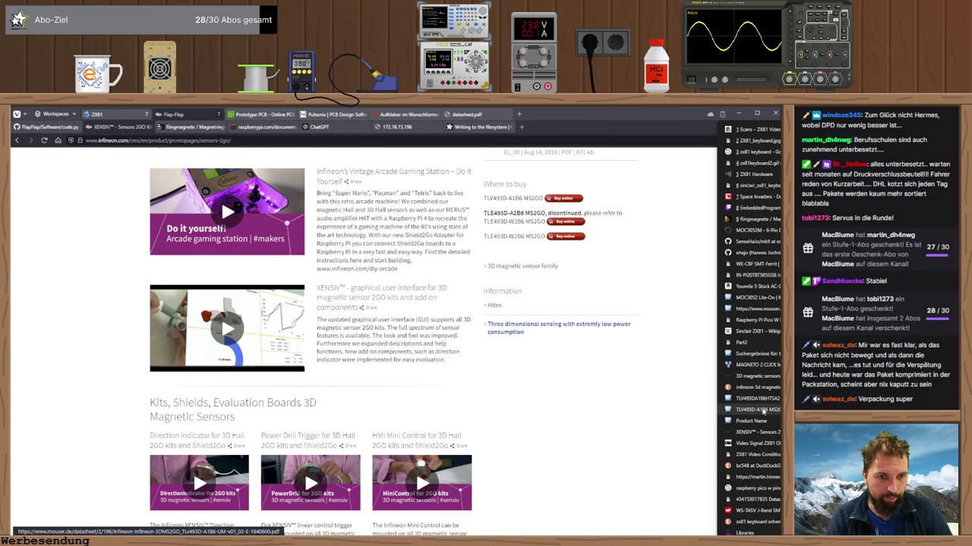
{"action": "left_click", "coordinate": [740, 399]}
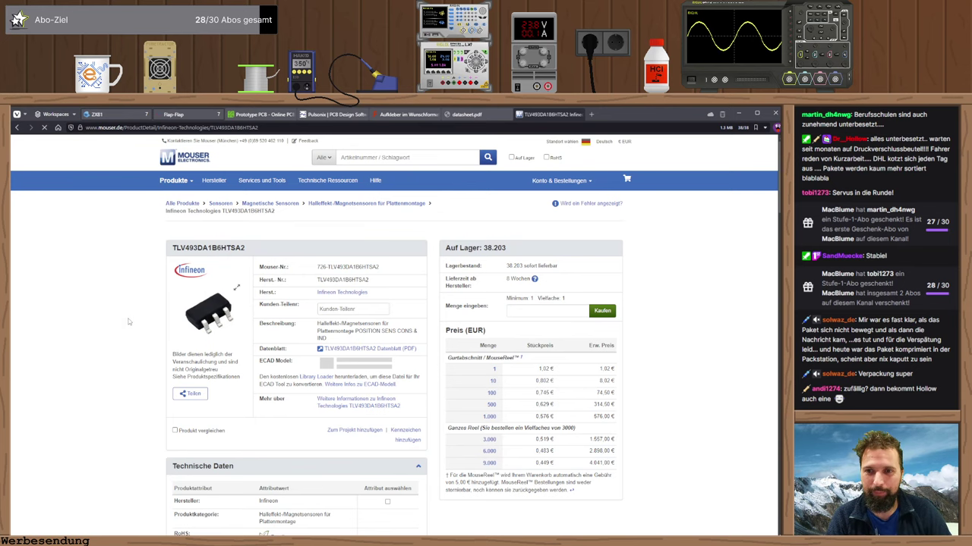
{"action": "scroll", "coordinate": [130, 321], "scroll_direction": "down", "scroll_amount": 1}
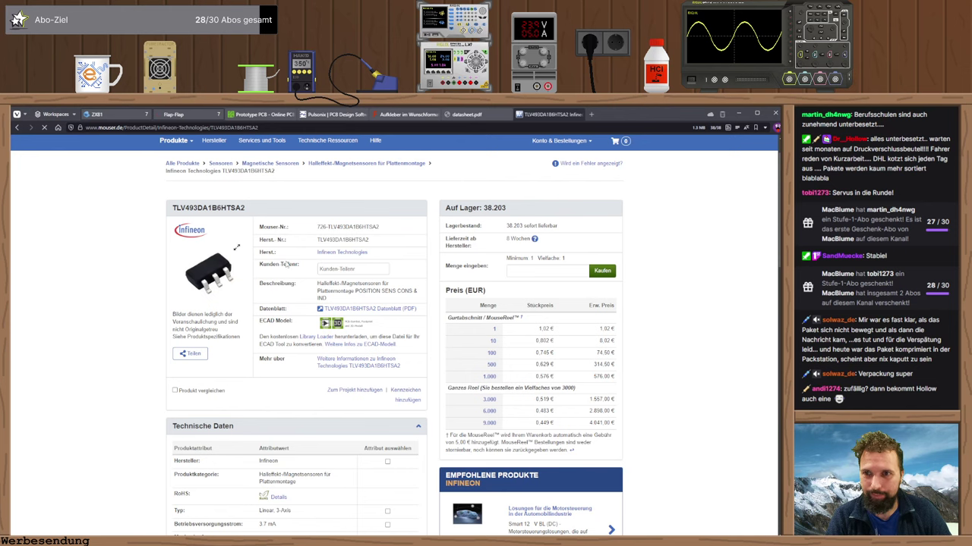
{"action": "left_click_drag", "start_coordinate": [529, 122], "coordinate": [479, 128]}
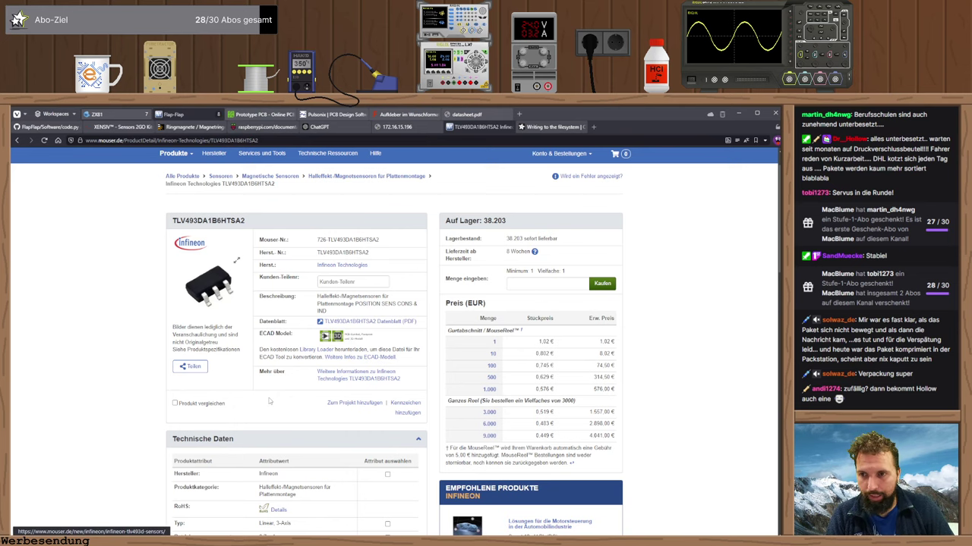
- Browse the infineon parts library in Pulsonix, then go back to the PCB Footprints list
{"action": "key", "text": "alt+Tab"}
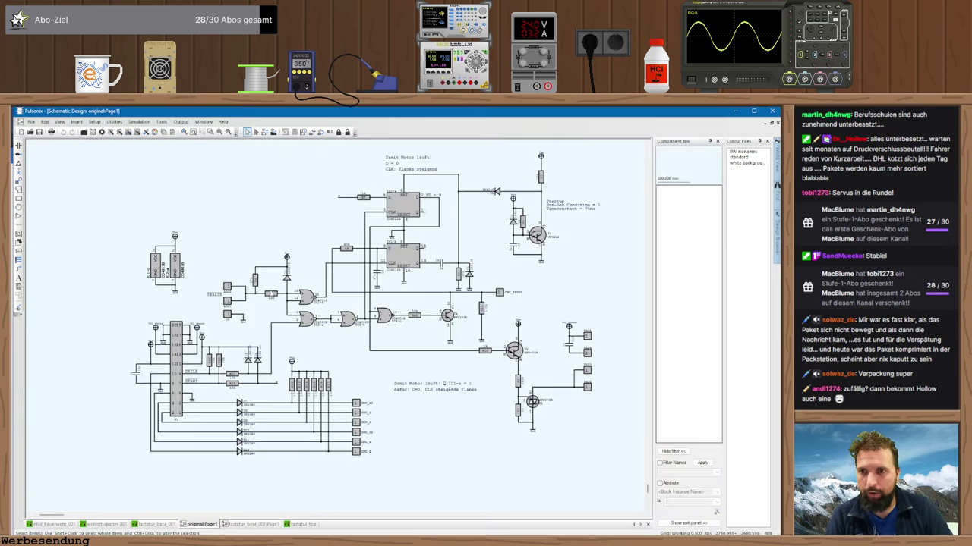
{"action": "left_click", "coordinate": [93, 132]}
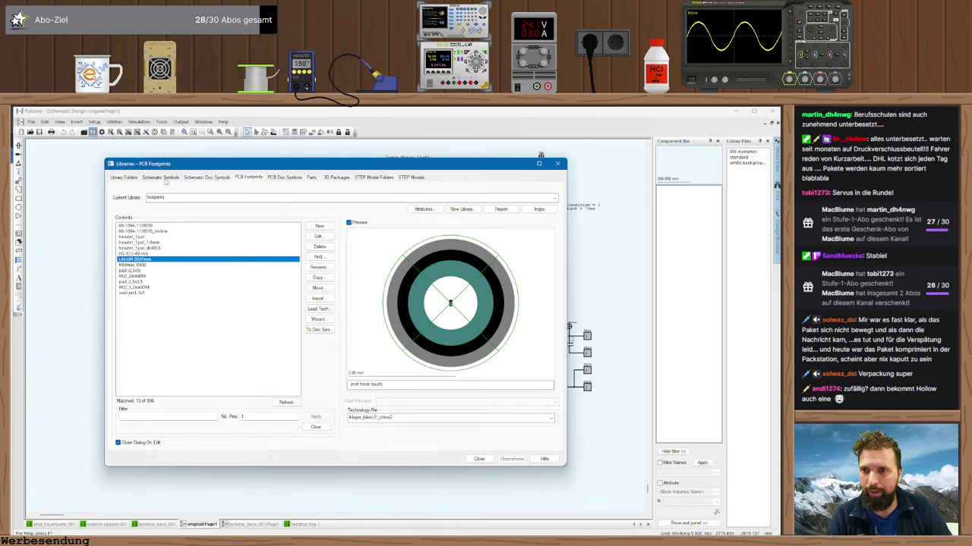
{"action": "left_click", "coordinate": [312, 178]}
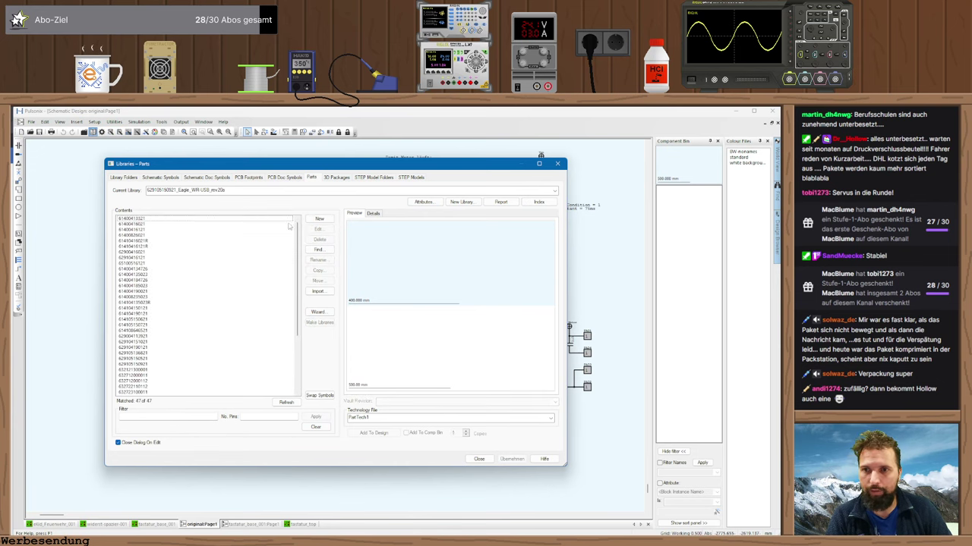
{"action": "left_click", "coordinate": [555, 191]}
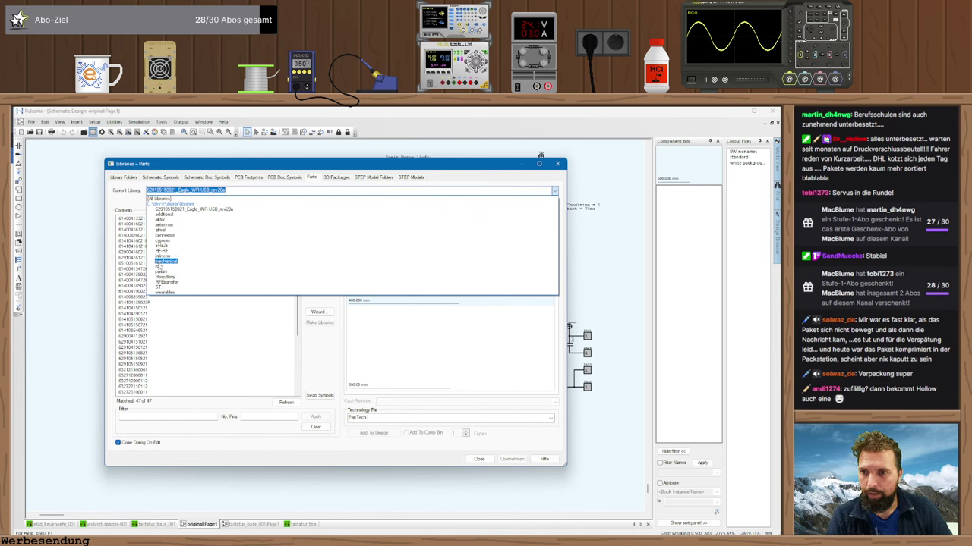
{"action": "left_click", "coordinate": [163, 255]}
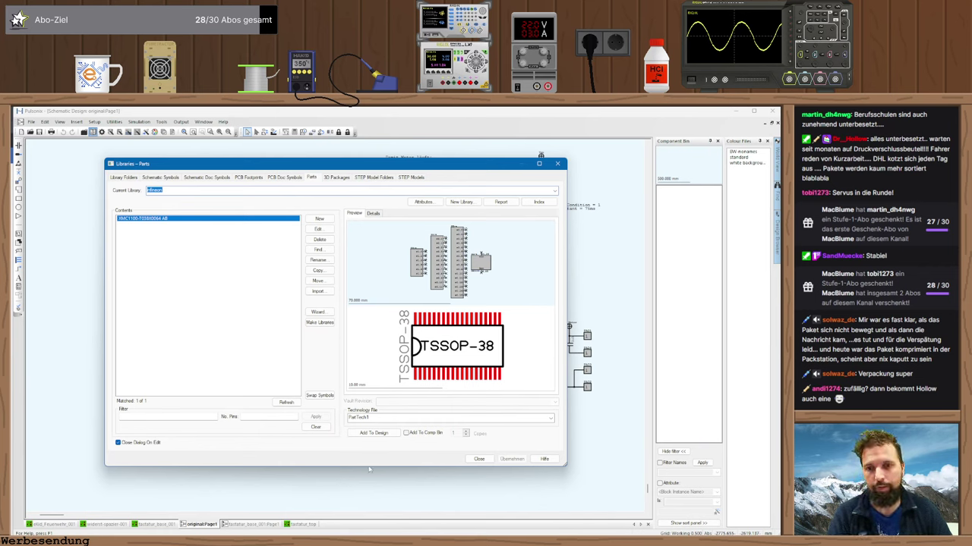
{"action": "left_click", "coordinate": [249, 177]}
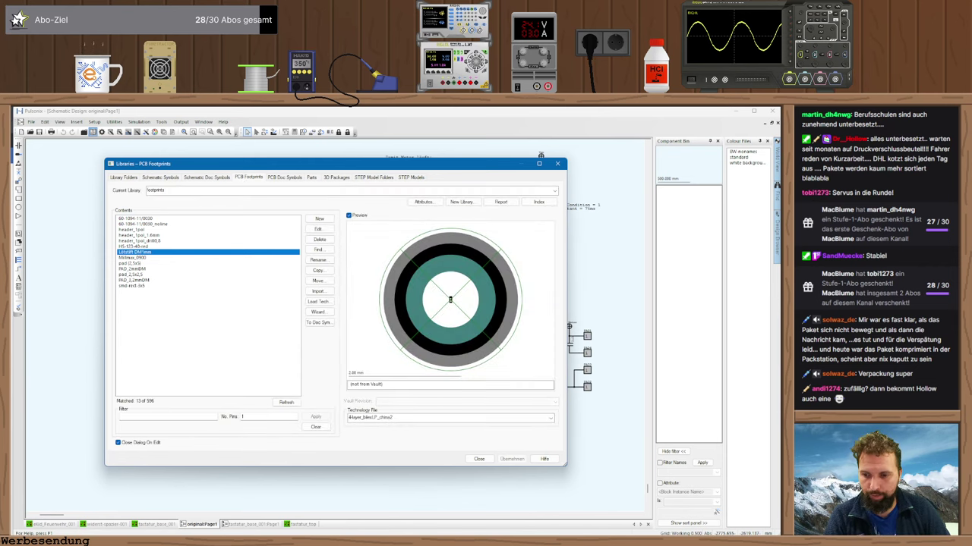
{"action": "key", "text": "alt+Tab"}
- Open the TLV493D-A1B6 datasheet and scroll to the page 19 PG-TSOP-6-6-5 package outline
{"action": "left_click", "coordinate": [334, 327]}
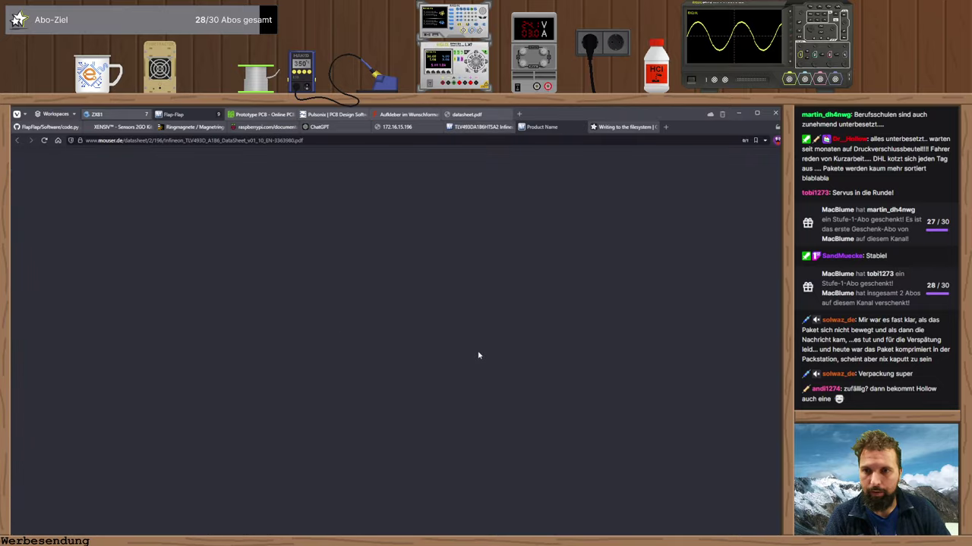
{"action": "scroll", "coordinate": [393, 353], "scroll_direction": "down", "scroll_amount": 20}
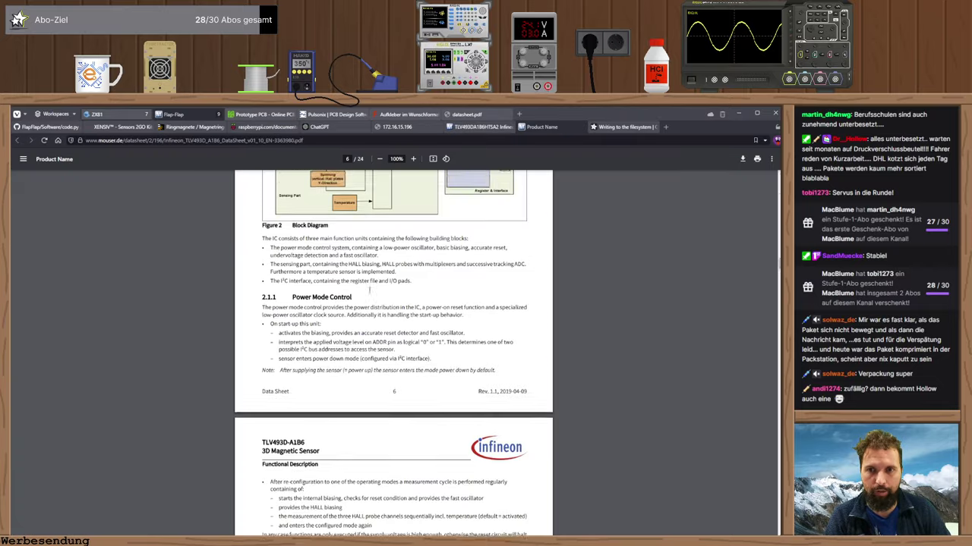
{"action": "scroll", "coordinate": [381, 285], "scroll_direction": "up", "scroll_amount": 6}
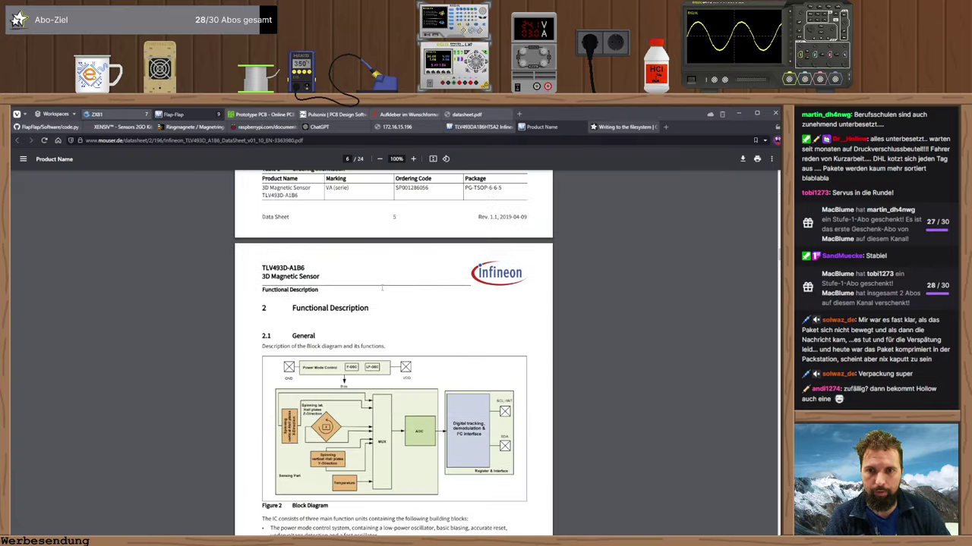
{"action": "scroll", "coordinate": [382, 290], "scroll_direction": "down", "scroll_amount": 12}
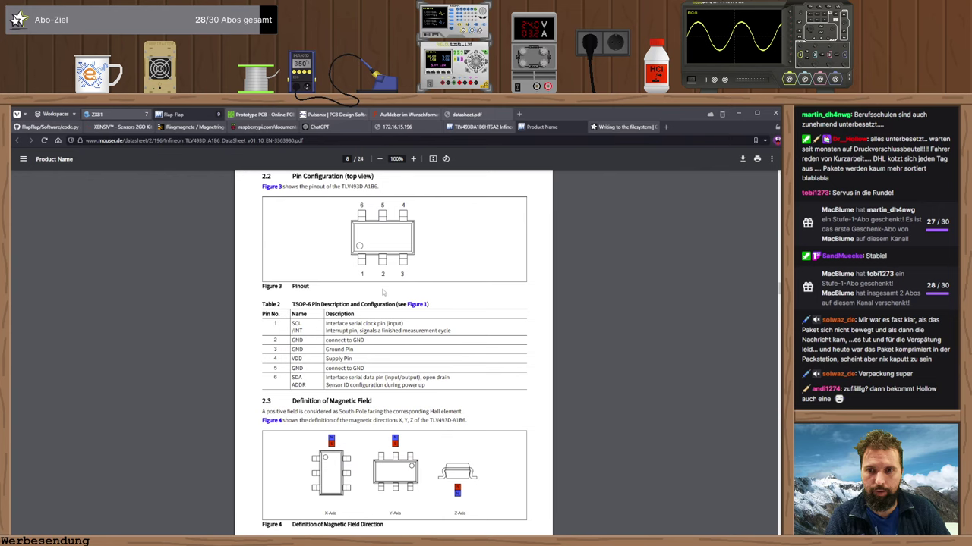
{"action": "scroll", "coordinate": [384, 293], "scroll_direction": "down", "scroll_amount": 20}
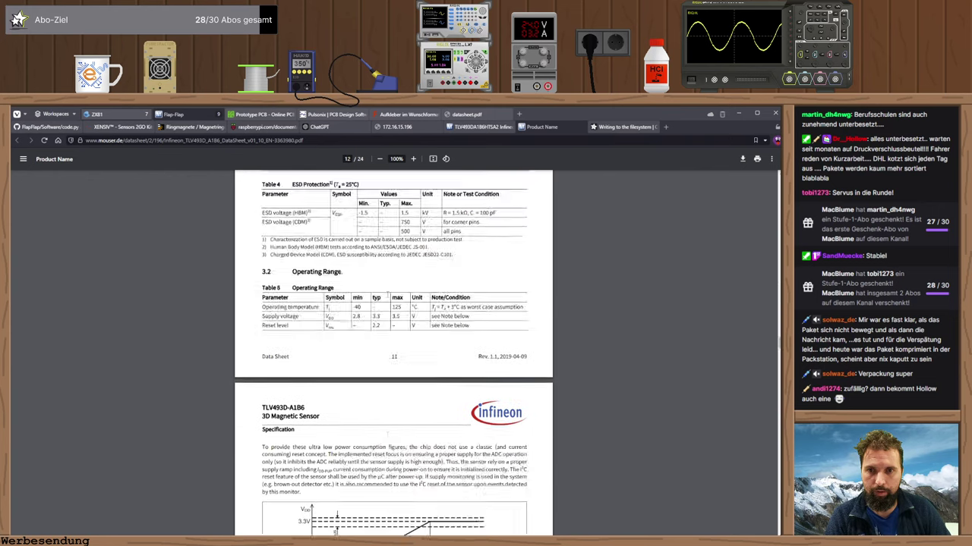
{"action": "scroll", "coordinate": [388, 293], "scroll_direction": "down", "scroll_amount": 2}
{"action": "scroll", "coordinate": [393, 353], "scroll_direction": "down", "scroll_amount": 20}
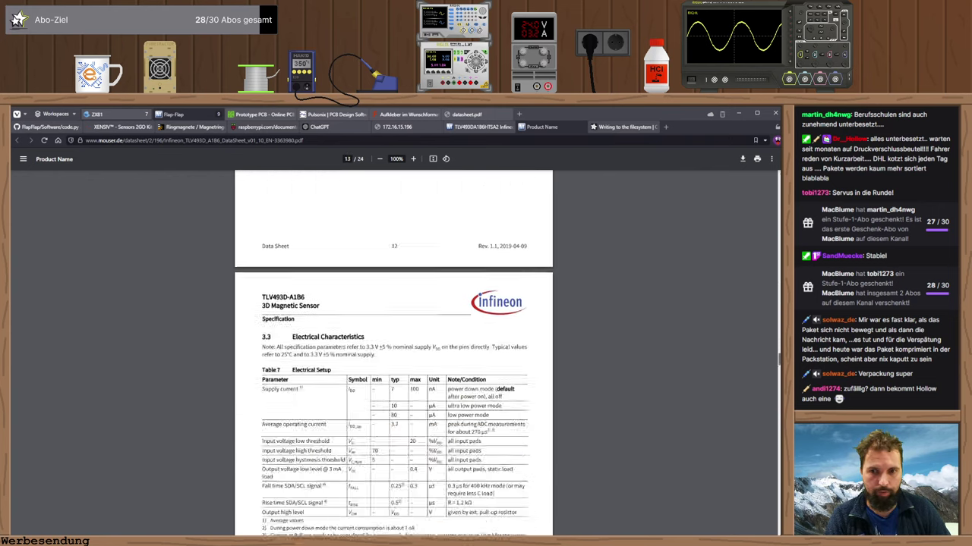
{"action": "scroll", "coordinate": [386, 331], "scroll_direction": "up", "scroll_amount": 8}
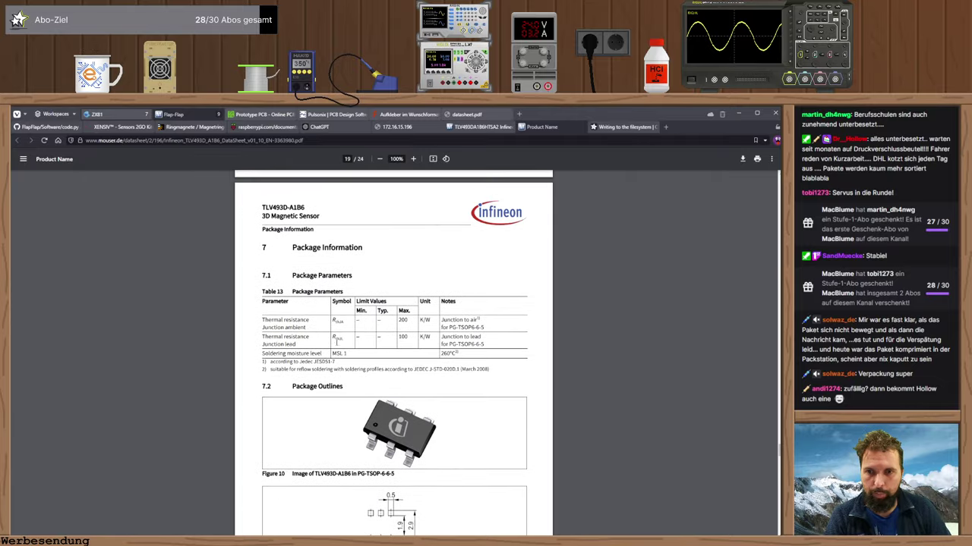
{"action": "scroll", "coordinate": [326, 337], "scroll_direction": "down", "scroll_amount": 4}
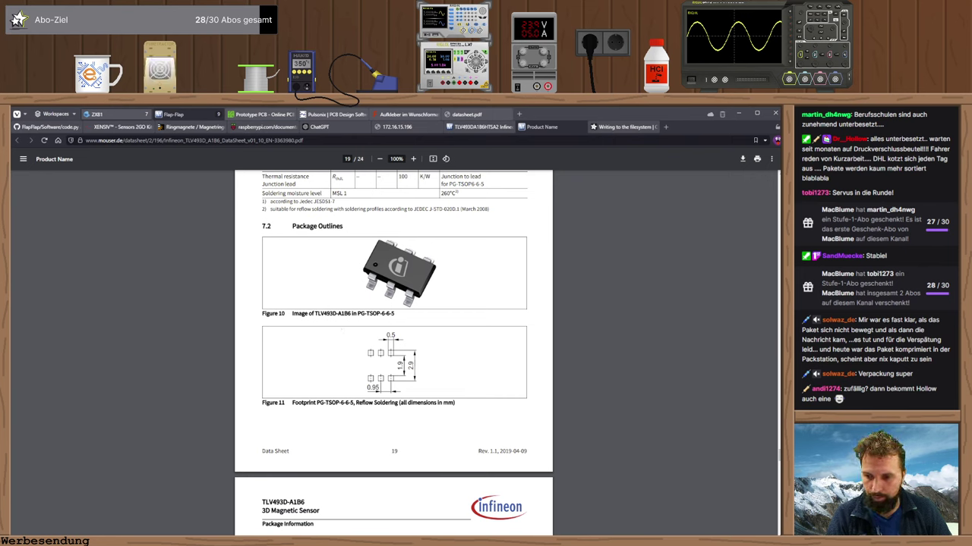
- Filter the PCB footprint library to footprints with 6 pins
{"action": "key", "text": "alt+Tab"}
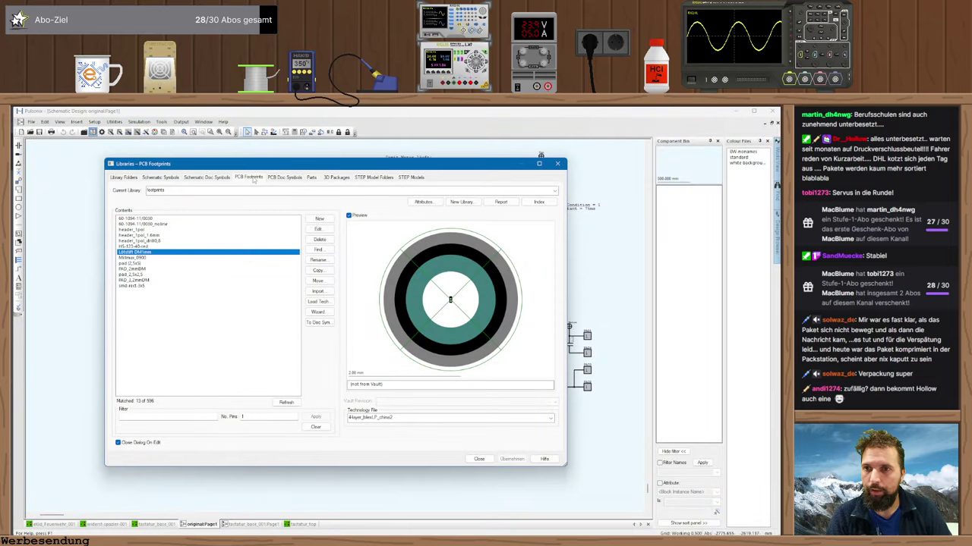
{"action": "double_click", "coordinate": [261, 417]}
{"action": "type", "text": "6"}
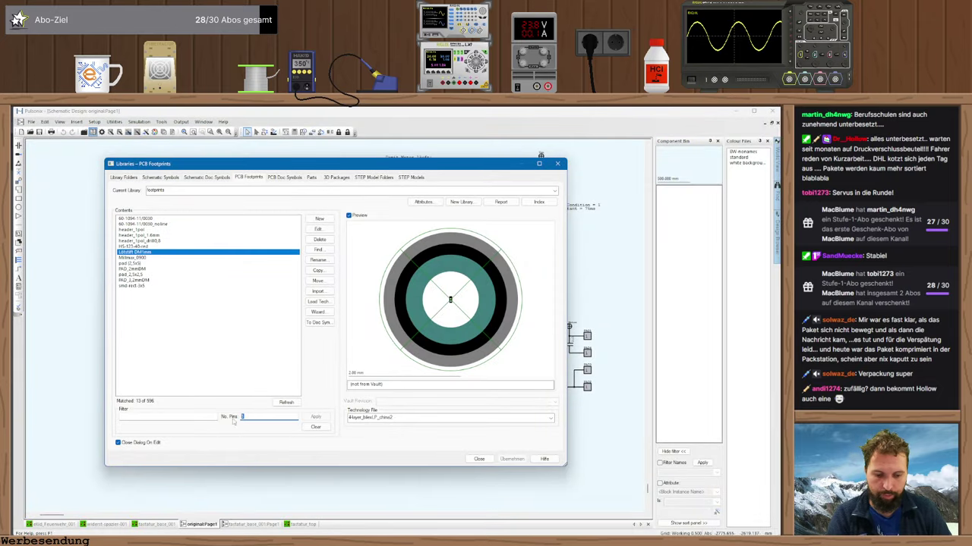
{"action": "left_click", "coordinate": [315, 417]}
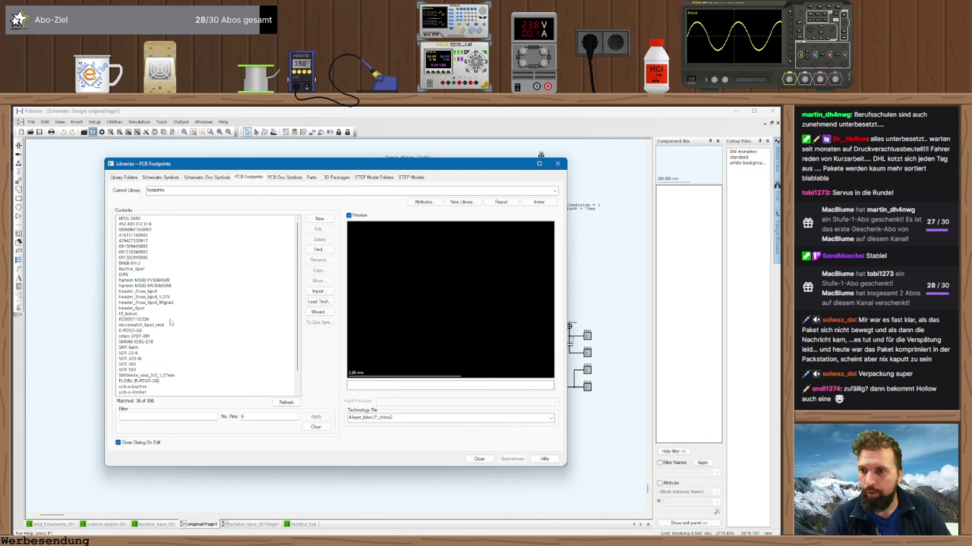
{"action": "scroll", "coordinate": [168, 328], "scroll_direction": "down", "scroll_amount": 2}
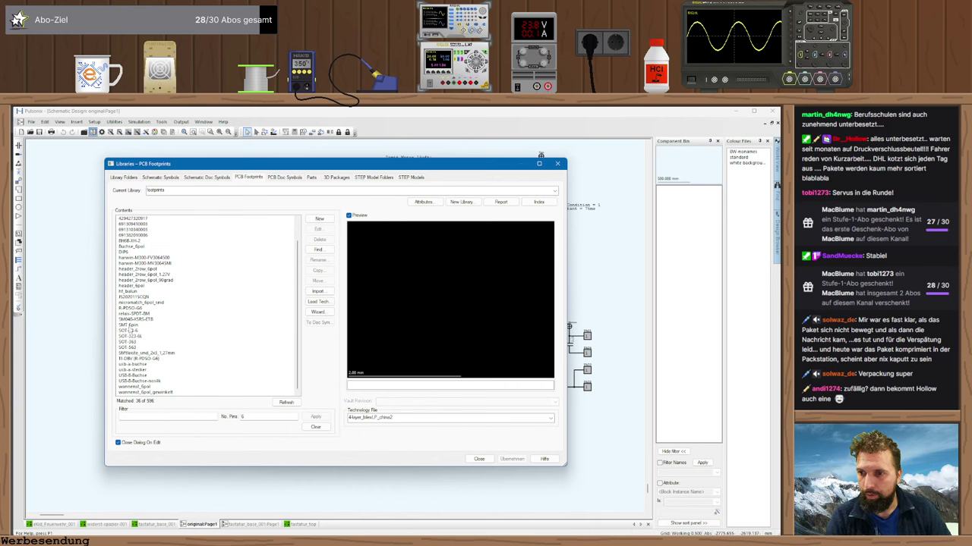
- Open the SOT-23-6 footprint for editing and inspect pad 1's style and size
{"action": "left_click", "coordinate": [131, 331]}
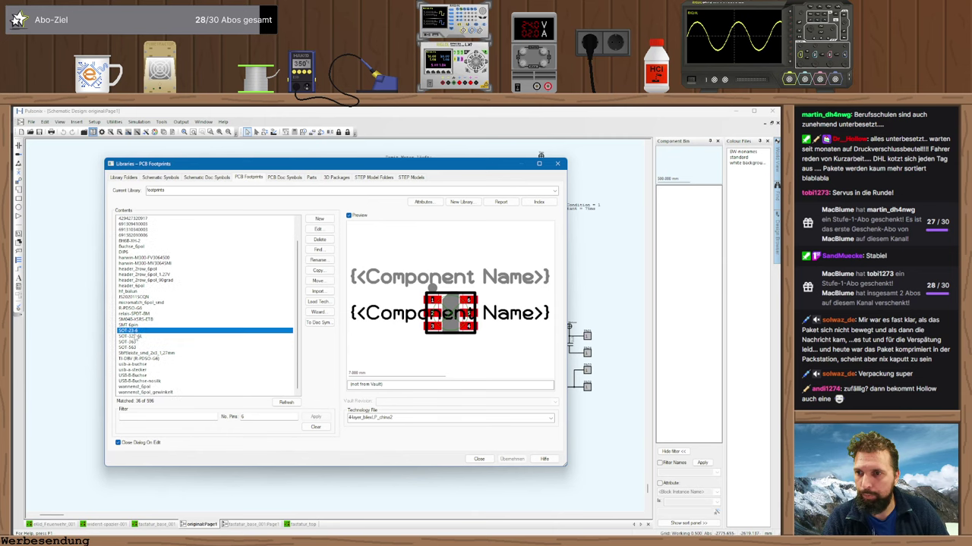
{"action": "double_click", "coordinate": [130, 332]}
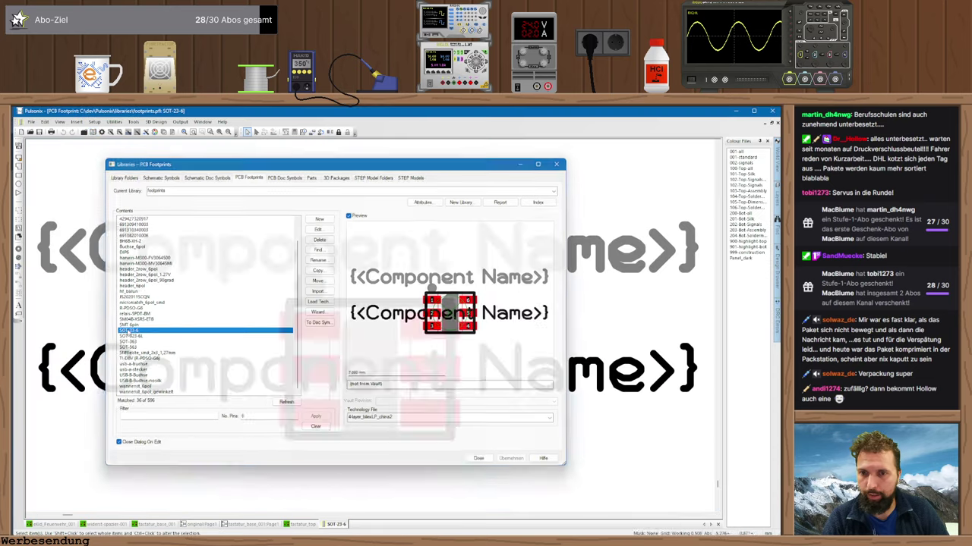
{"action": "double_click", "coordinate": [303, 329]}
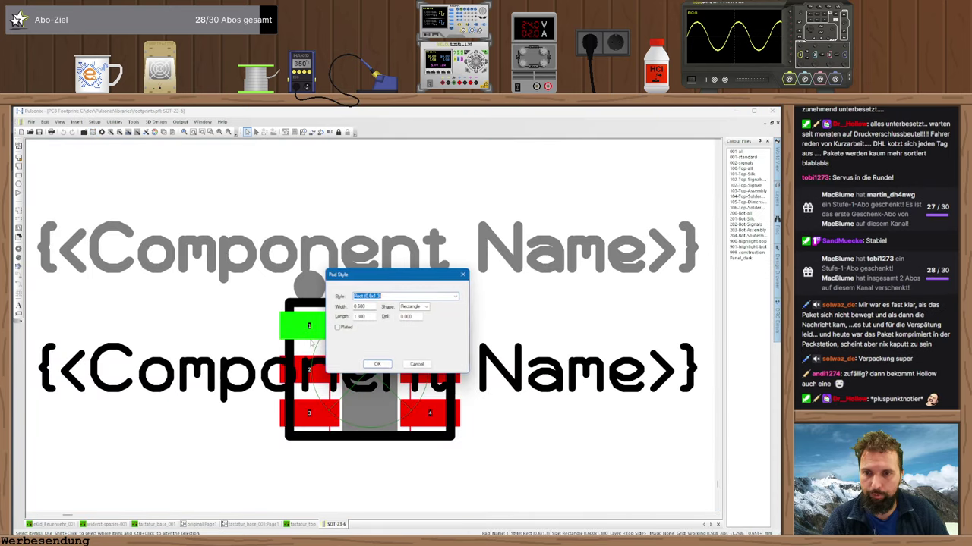
{"action": "key", "text": "alt+Tab"}
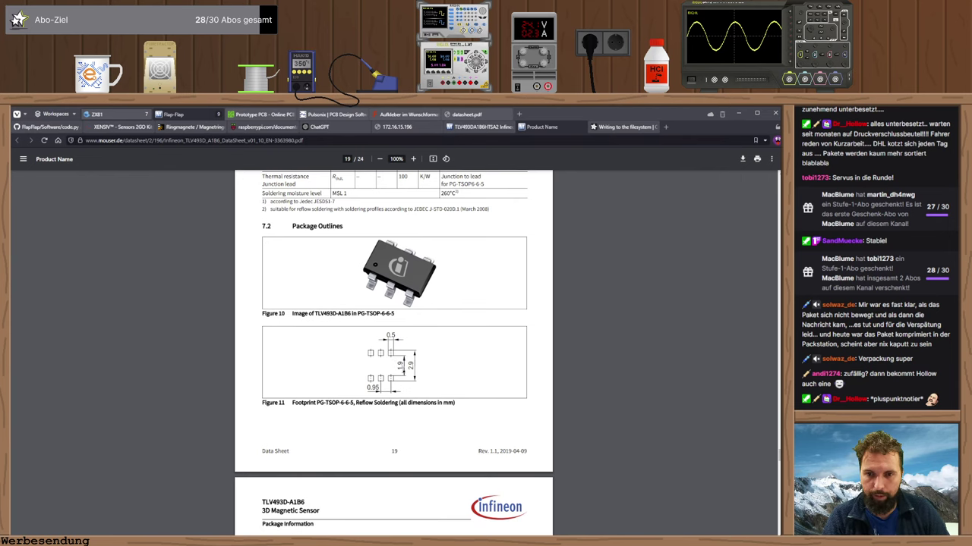
{"action": "scroll", "coordinate": [402, 361], "scroll_direction": "down", "scroll_amount": 4}
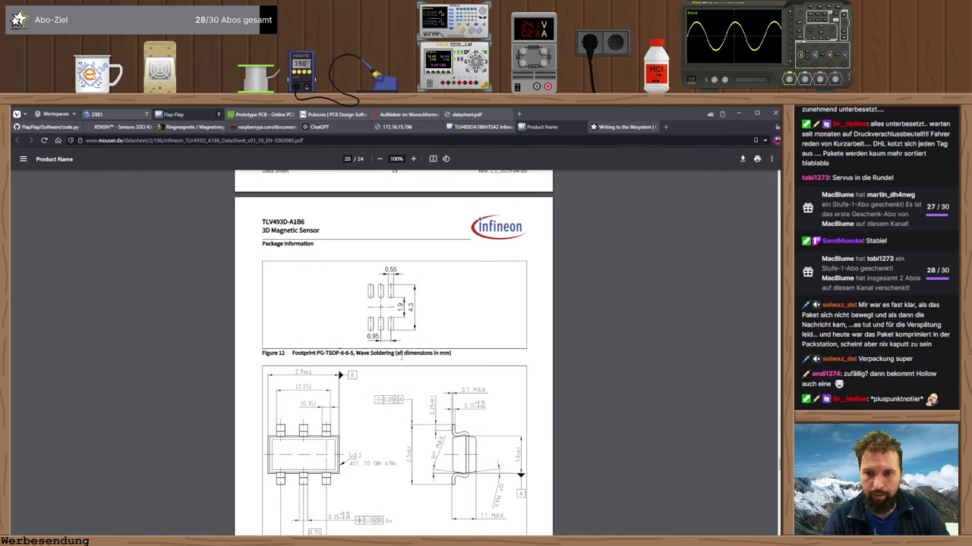
{"action": "scroll", "coordinate": [401, 358], "scroll_direction": "down", "scroll_amount": 1}
{"action": "scroll", "coordinate": [401, 358], "scroll_direction": "up", "scroll_amount": 3}
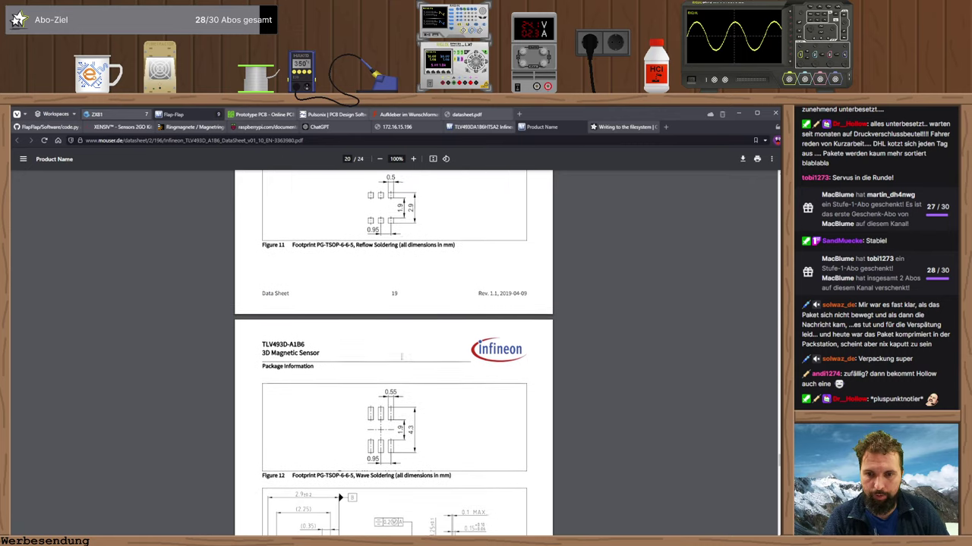
{"action": "scroll", "coordinate": [402, 356], "scroll_direction": "down", "scroll_amount": 1}
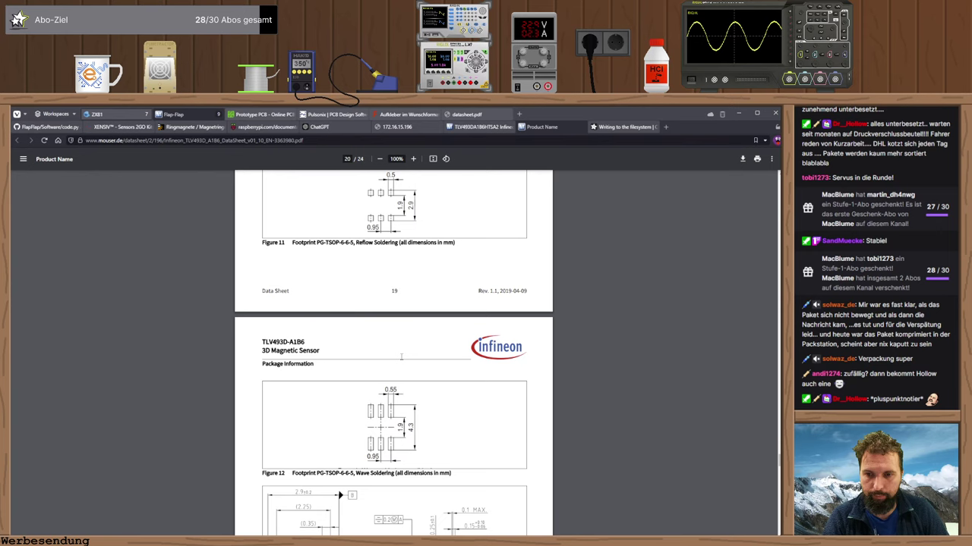
{"action": "scroll", "coordinate": [402, 356], "scroll_direction": "up", "scroll_amount": 1}
{"action": "scroll", "coordinate": [346, 364], "scroll_direction": "down", "scroll_amount": 3}
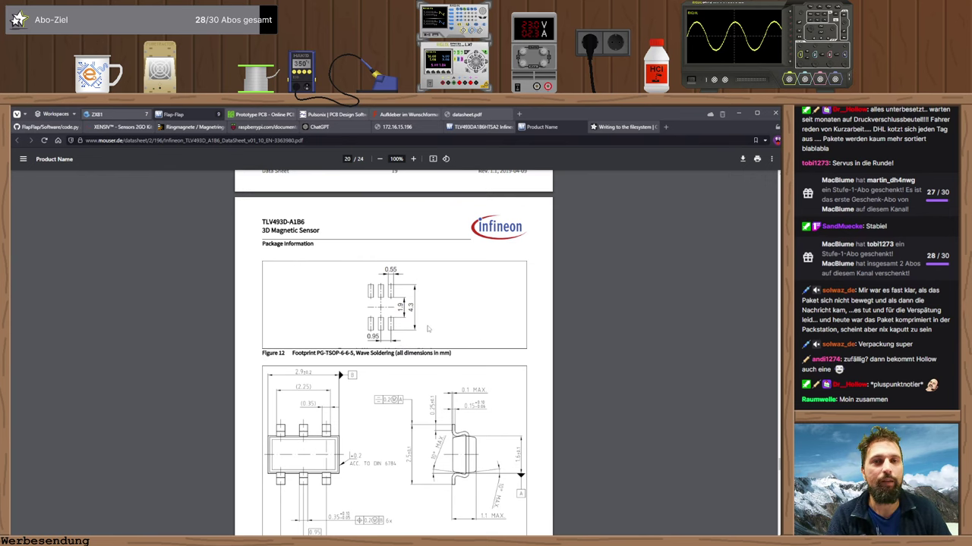
{"action": "scroll", "coordinate": [414, 337], "scroll_direction": "up", "scroll_amount": 3}
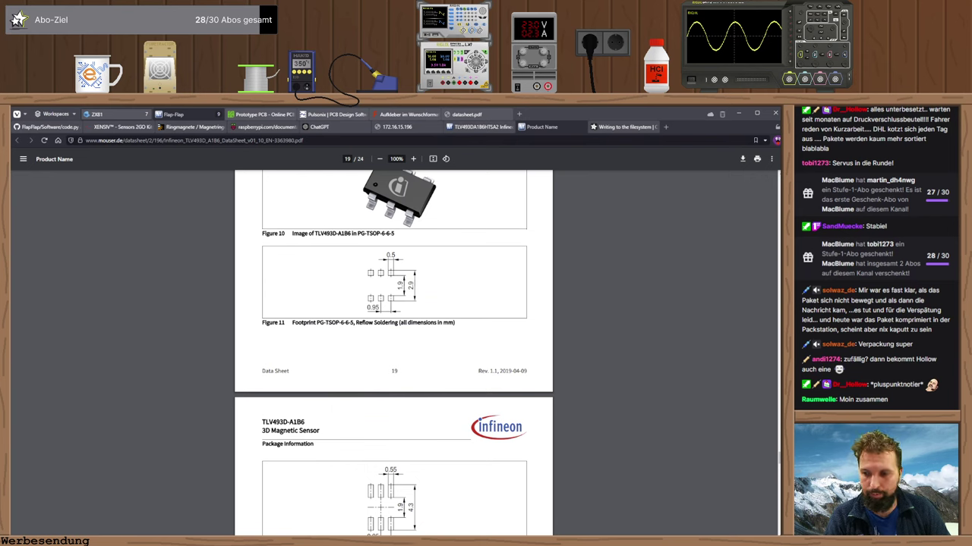
- In SpeedCrunch, compute (2,9-1,9)/2 + 1,9/2 to get the 1,45 mm pad offset
{"action": "key", "text": "super"}
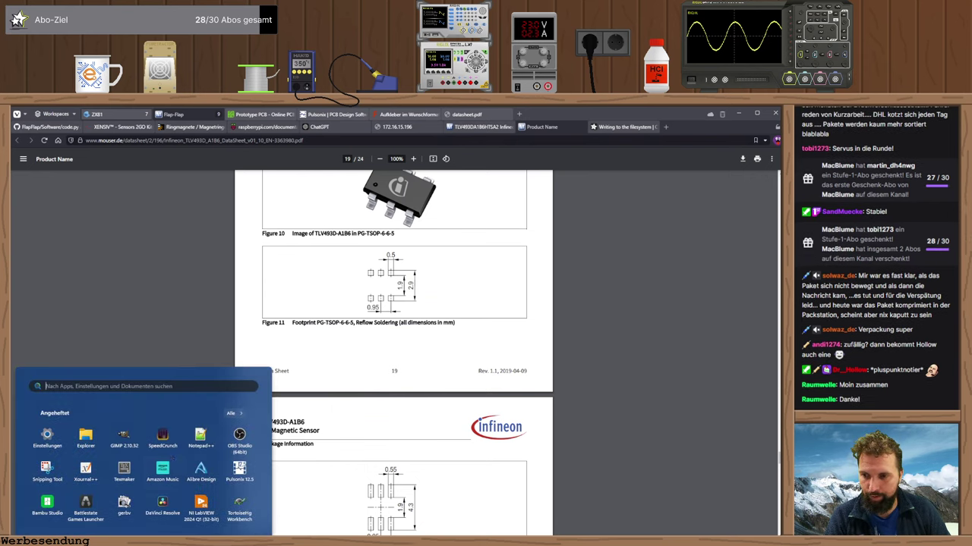
{"action": "left_click", "coordinate": [162, 439]}
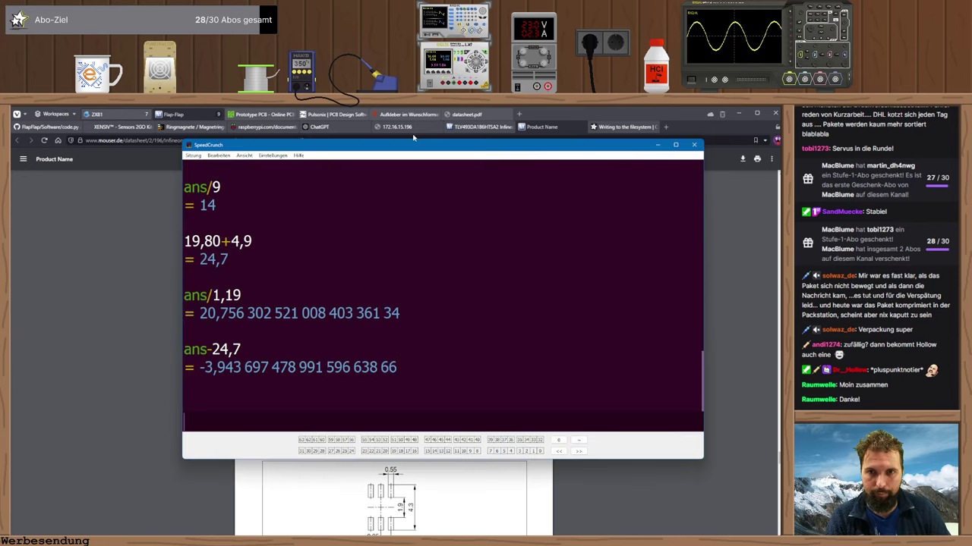
{"action": "left_click_drag", "start_coordinate": [415, 143], "coordinate": [733, 142]}
{"action": "type", "text": "2,"}
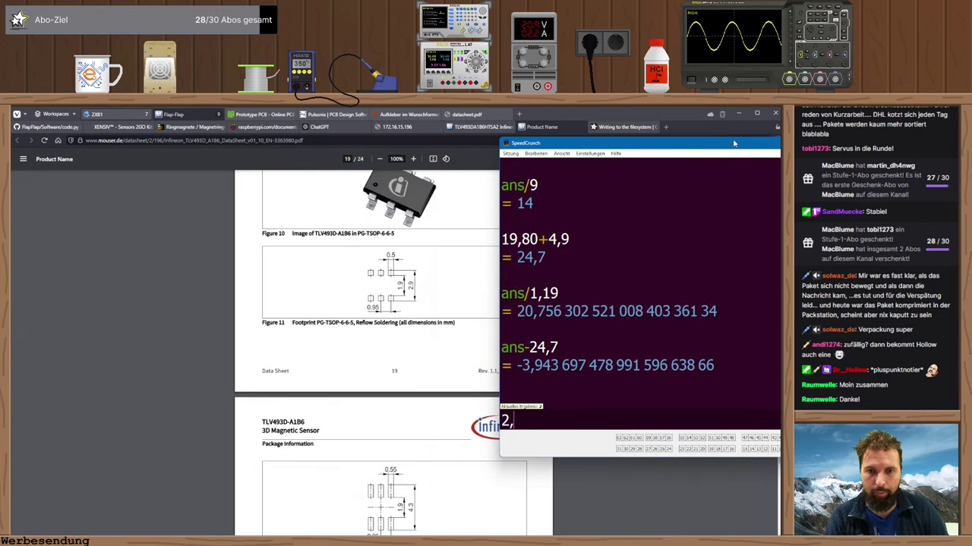
{"action": "type", "text": "9-1"}
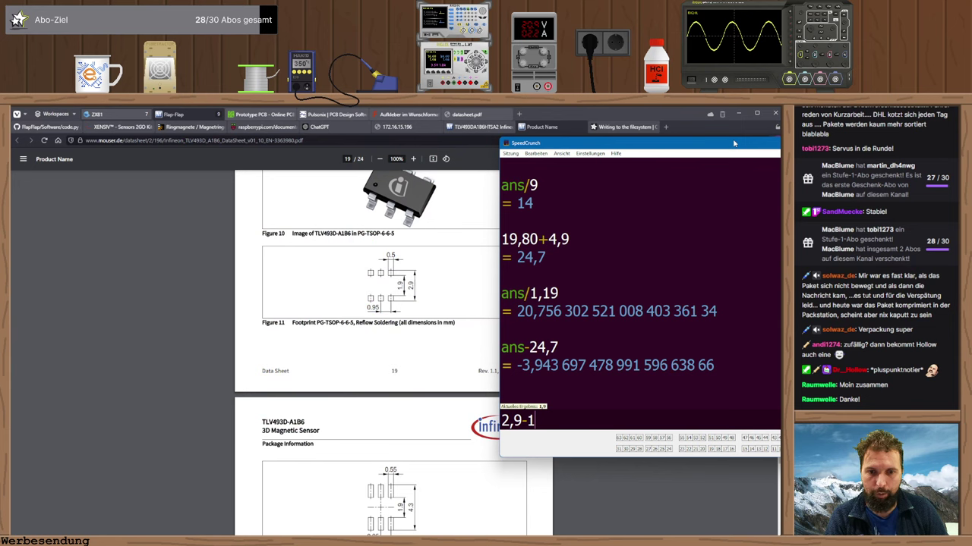
{"action": "type", "text": ",9"}
{"action": "key", "text": "Return"}
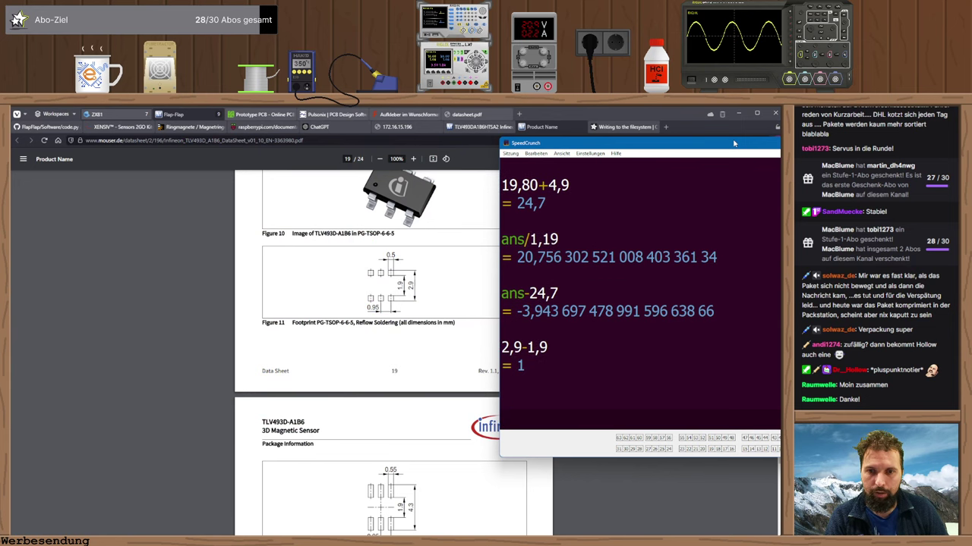
{"action": "type", "text": "/2"}
{"action": "key", "text": "Return"}
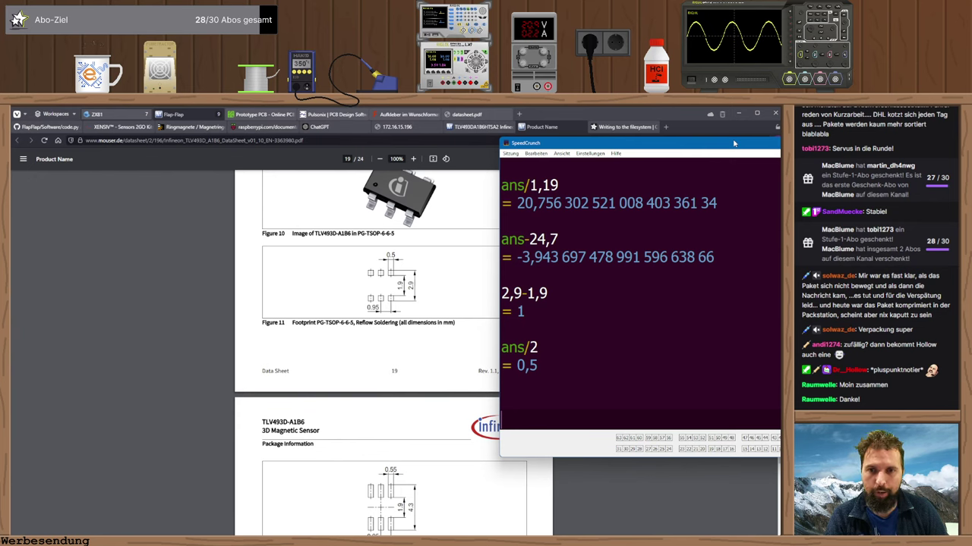
{"action": "type", "text": "+1,9/2"}
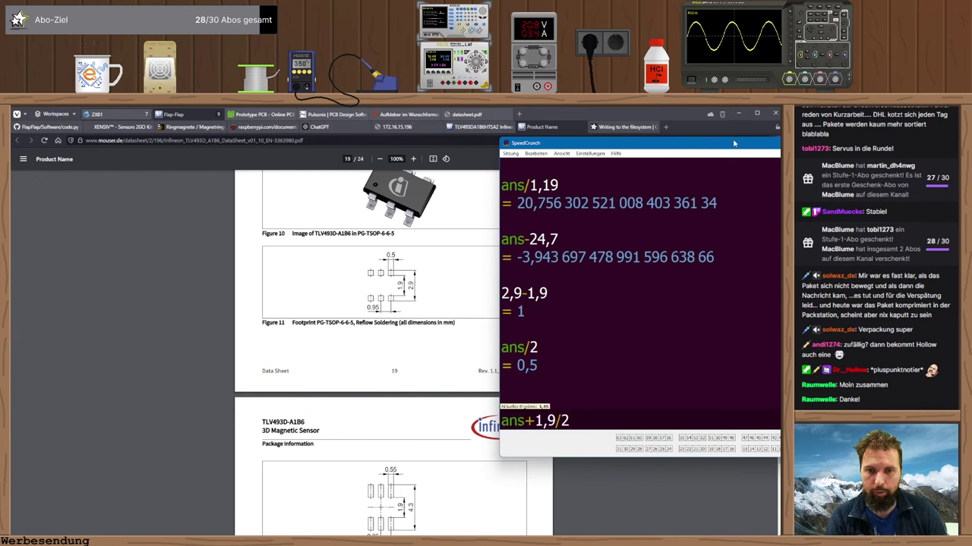
{"action": "key", "text": "Return"}
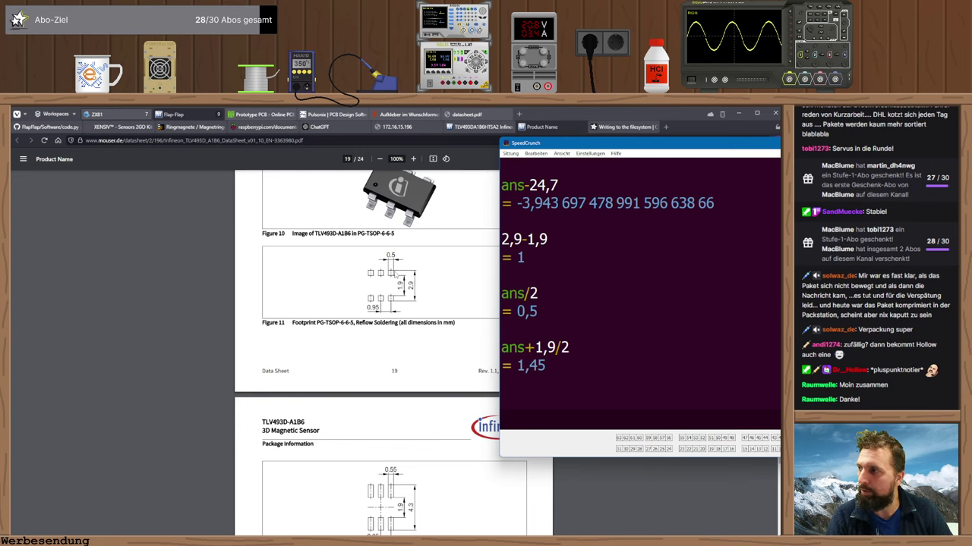
- Bring the datasheet drawing back in front and zoom in on it
{"action": "left_click", "coordinate": [393, 275]}
{"action": "scroll", "coordinate": [393, 276], "scroll_direction": "up", "scroll_amount": 7, "text": "ctrl"}
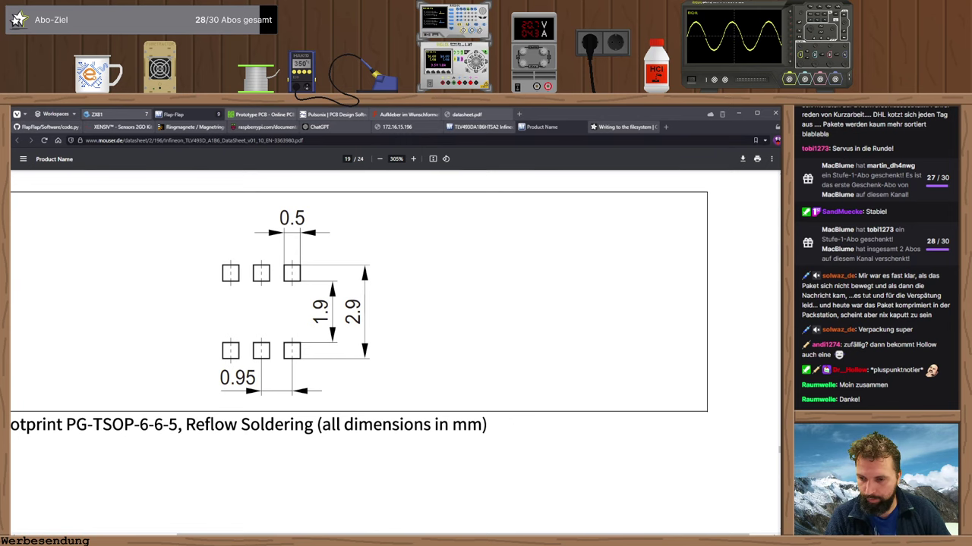
{"action": "key", "text": "alt+Tab"}
{"action": "key", "text": "Escape"}
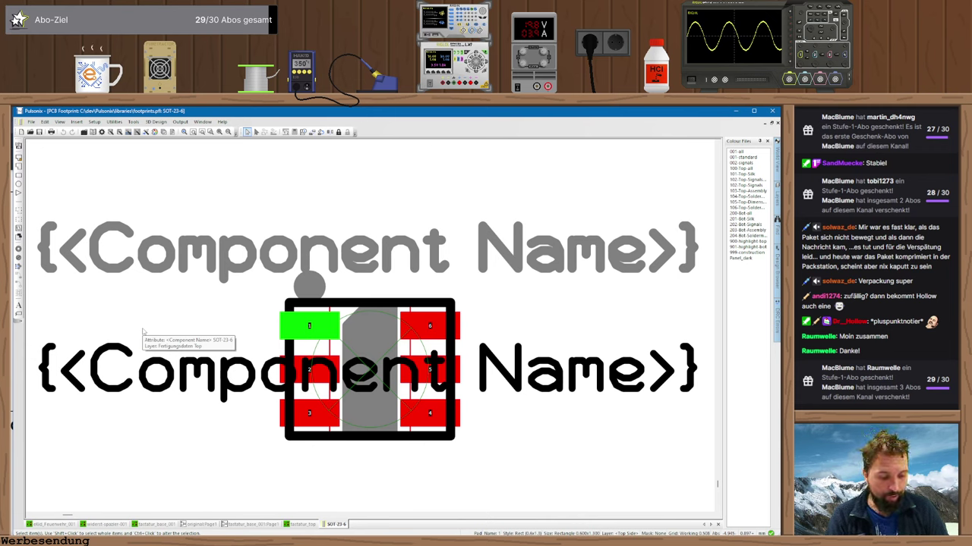
{"action": "key", "text": "t"}
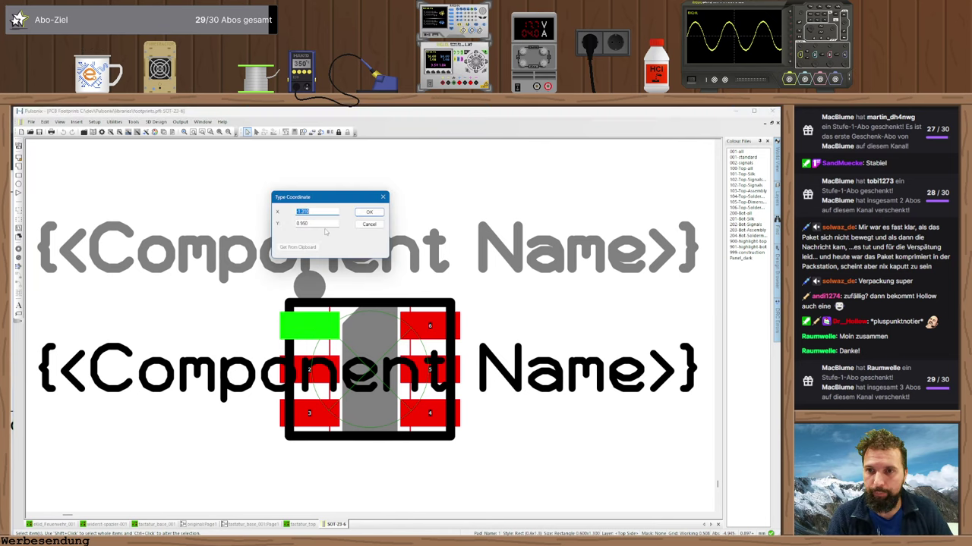
{"action": "key", "text": "alt+Tab"}
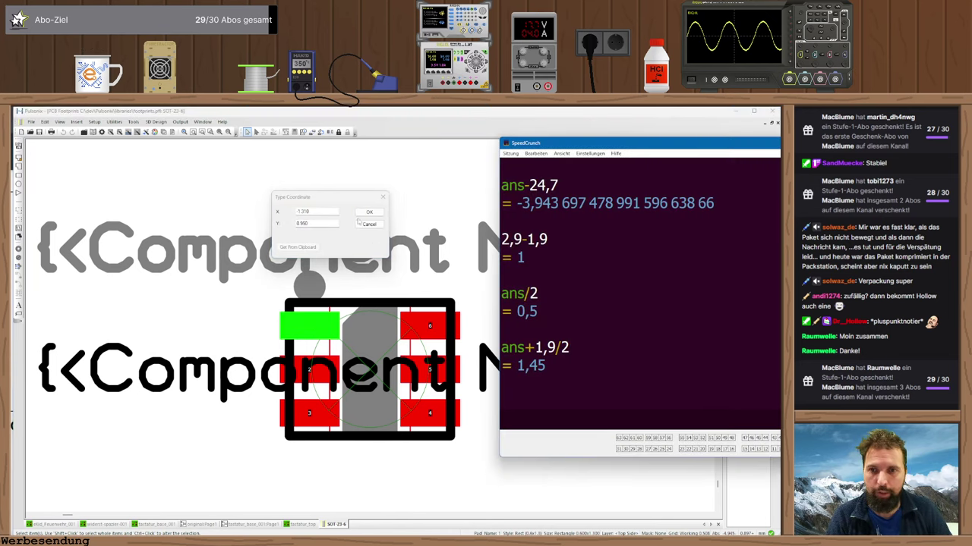
{"action": "left_click", "coordinate": [366, 224]}
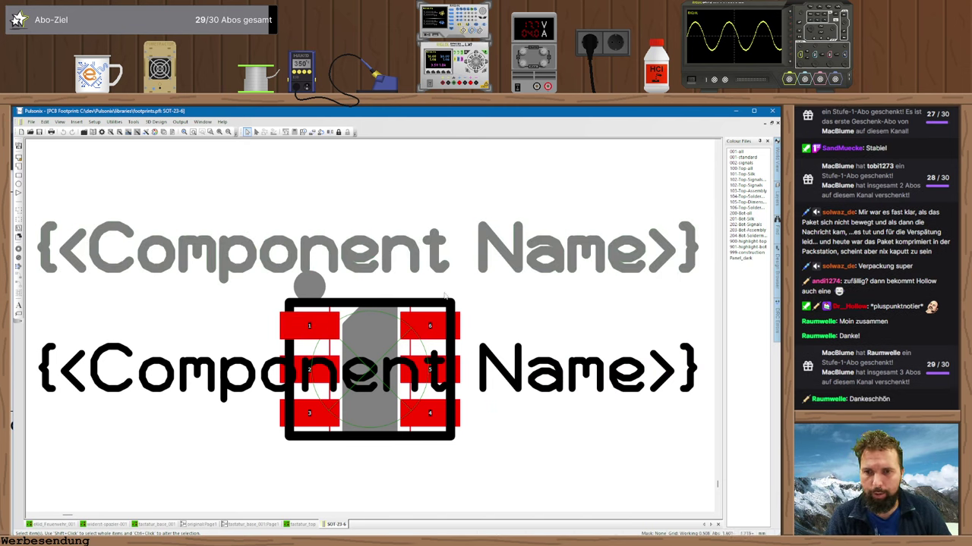
{"action": "key", "text": "alt+Tab"}
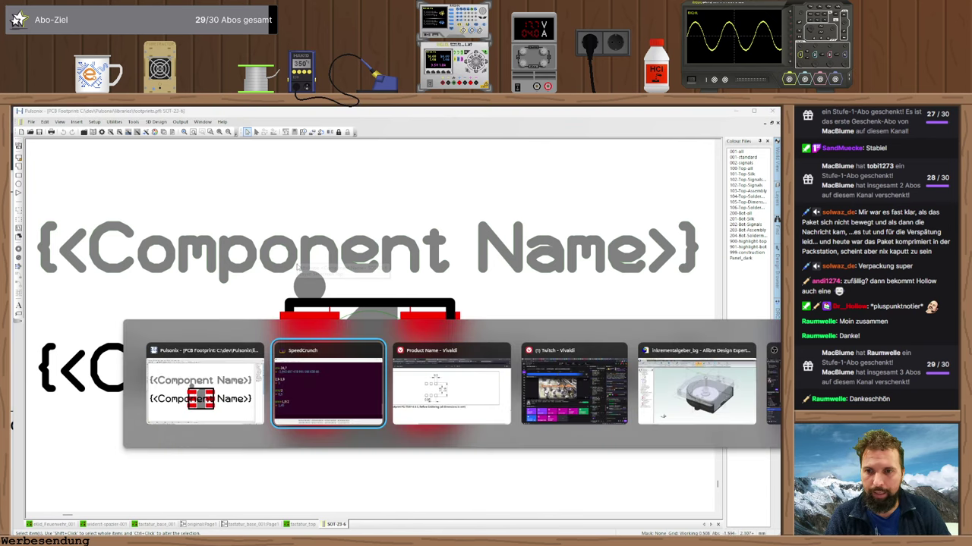
{"action": "key", "text": "alt+Tab"}
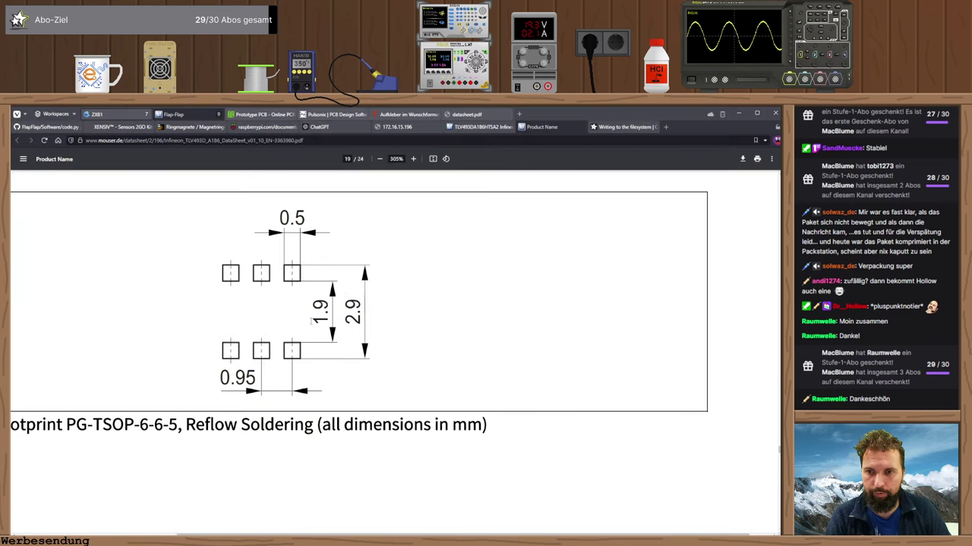
{"action": "scroll", "coordinate": [312, 322], "scroll_direction": "down", "scroll_amount": 8, "text": "ctrl"}
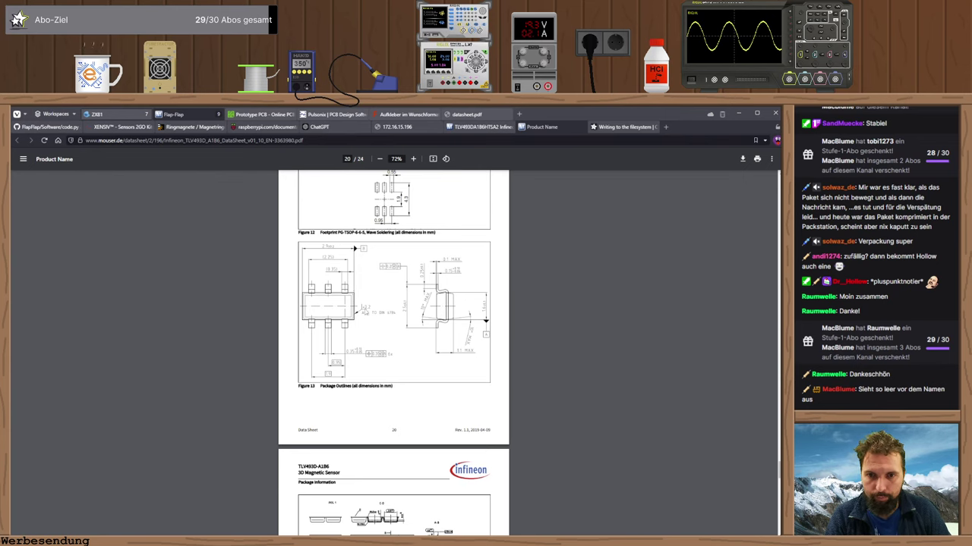
{"action": "key", "text": "alt+Tab"}
{"action": "key", "text": "alt+Tab"}
{"action": "key", "text": "alt+Tab"}
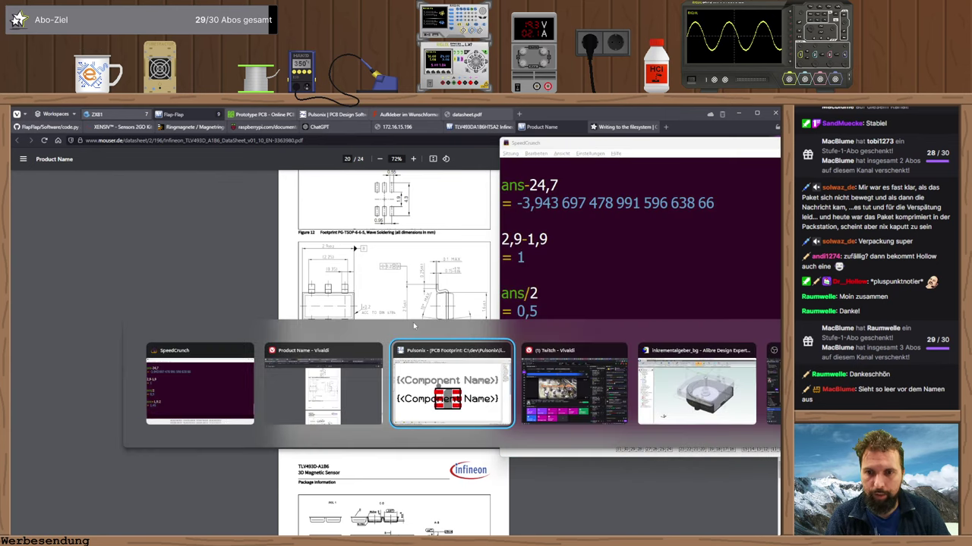
- Read the SOT-23-6 outline rectangle's X/Y coordinates, cancel unchanged, and zoom out one step
{"action": "left_click", "coordinate": [341, 305]}
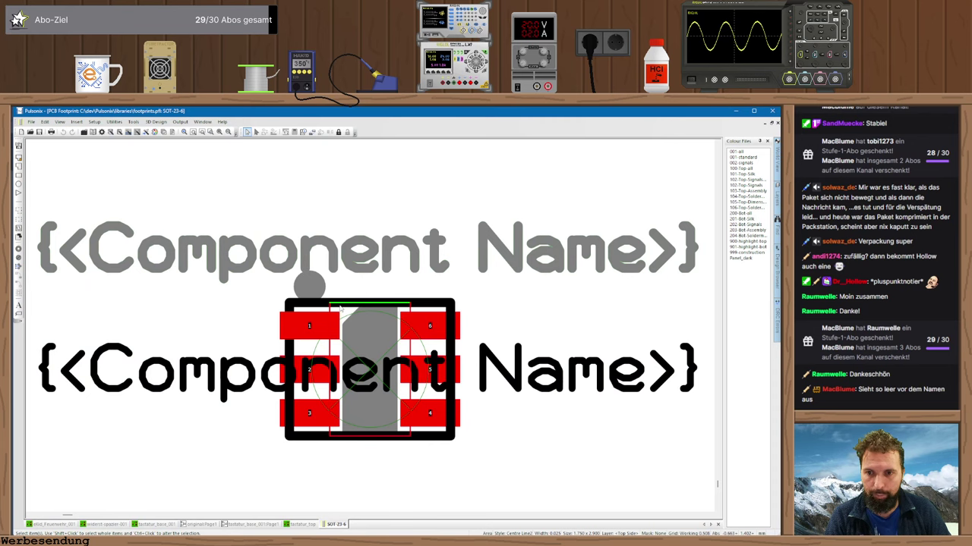
{"action": "key", "text": "a"}
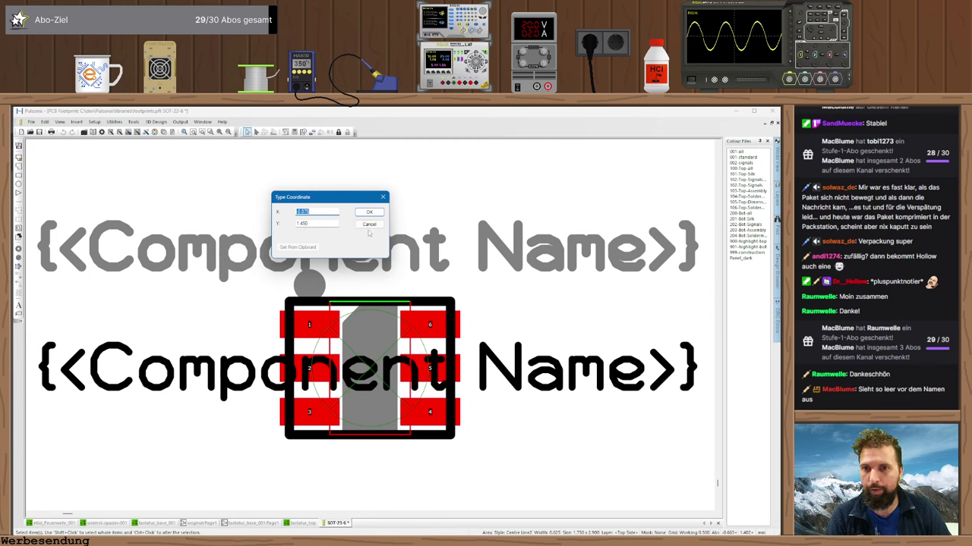
{"action": "left_click", "coordinate": [369, 225]}
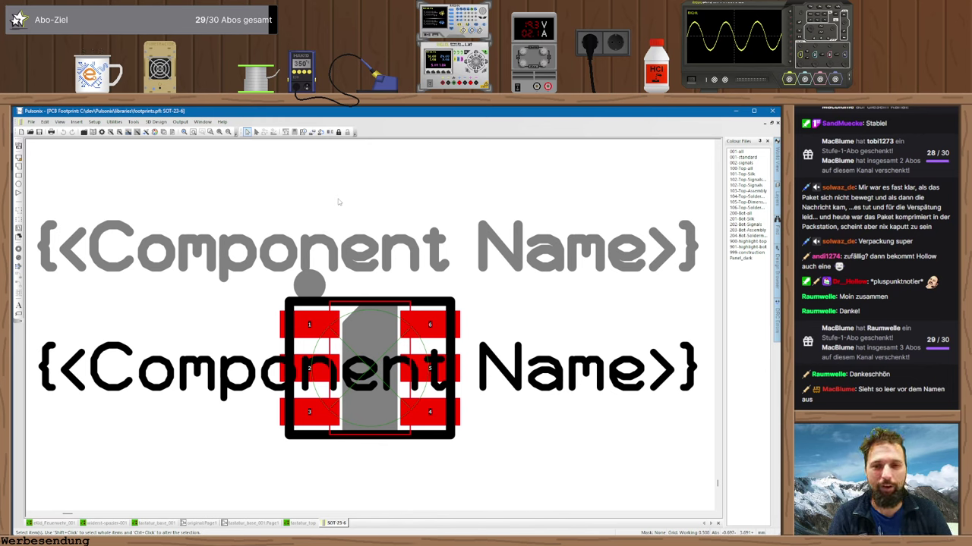
{"action": "scroll", "coordinate": [328, 259], "scroll_direction": "down", "scroll_amount": 1}
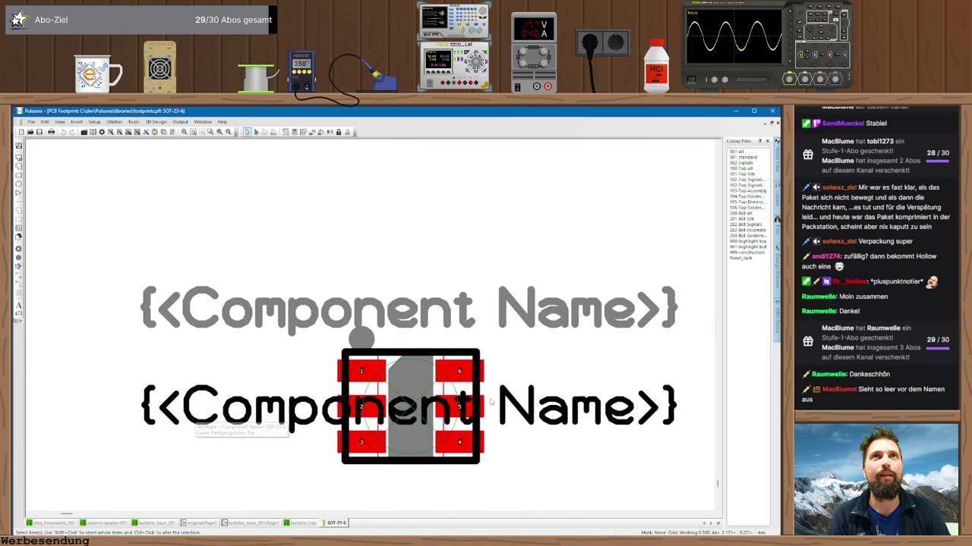
- Scroll the TLV493D datasheet up to the page 10 application circuit, then return to Pulsonix
{"action": "key", "text": "alt+Tab"}
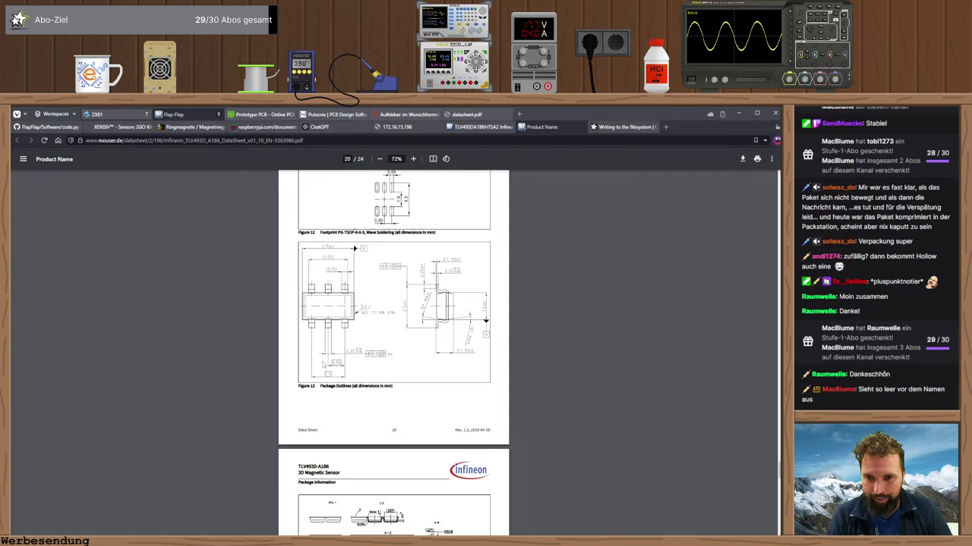
{"action": "scroll", "coordinate": [323, 362], "scroll_direction": "up", "scroll_amount": 20}
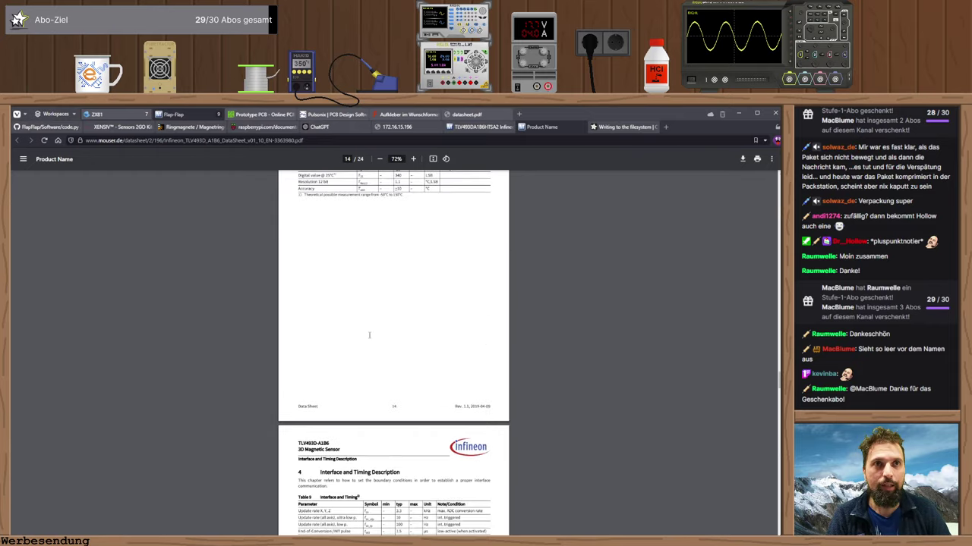
{"action": "scroll", "coordinate": [369, 335], "scroll_direction": "up", "scroll_amount": 7}
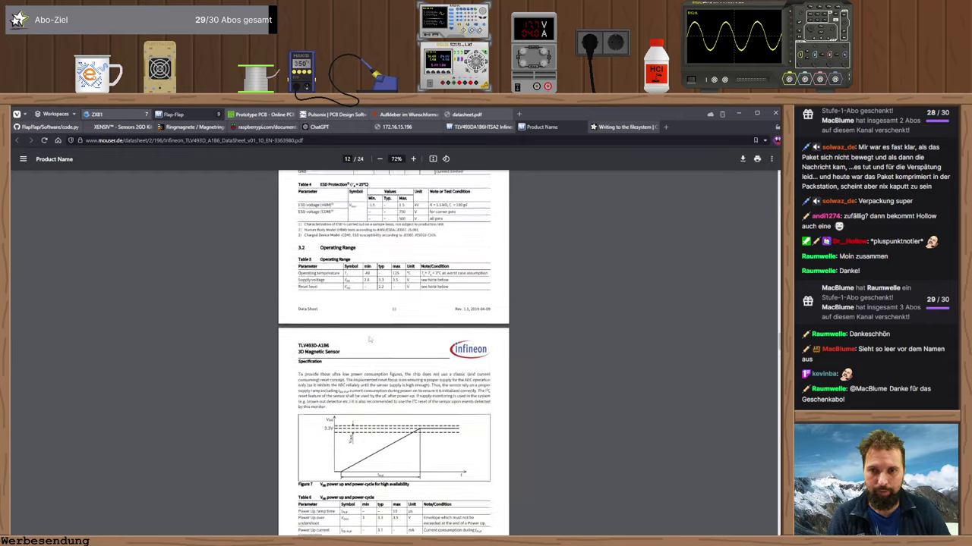
{"action": "scroll", "coordinate": [369, 340], "scroll_direction": "up", "scroll_amount": 7}
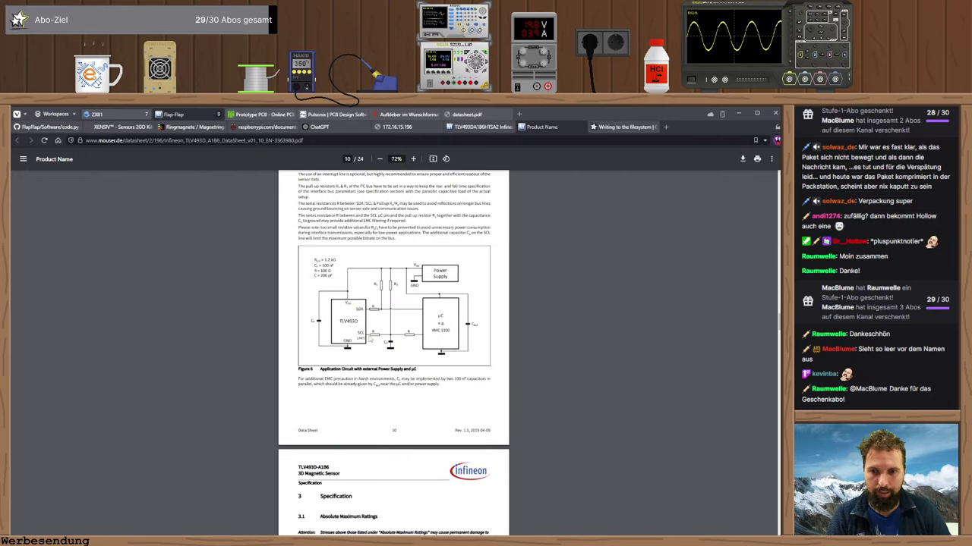
{"action": "scroll", "coordinate": [369, 339], "scroll_direction": "up", "scroll_amount": 5, "text": "ctrl"}
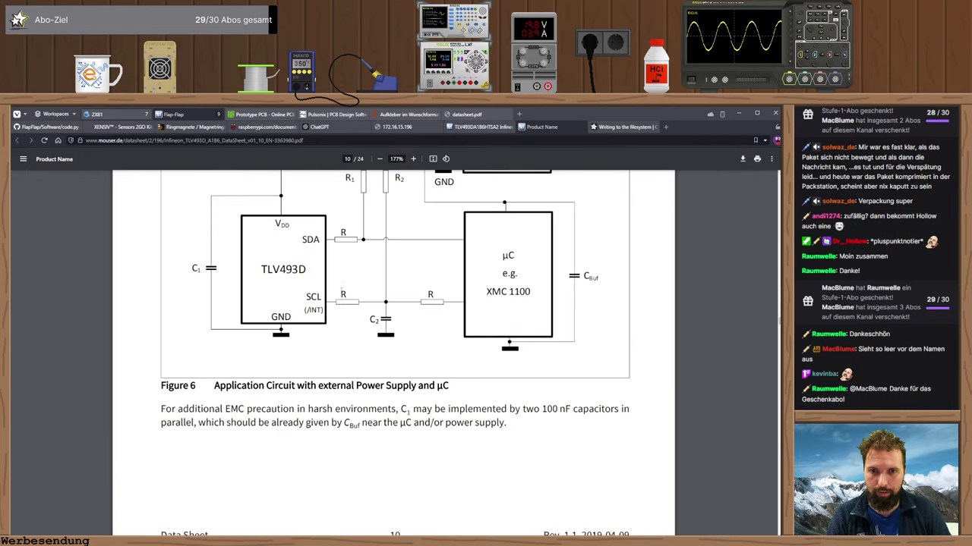
{"action": "scroll", "coordinate": [342, 284], "scroll_direction": "up", "scroll_amount": 2}
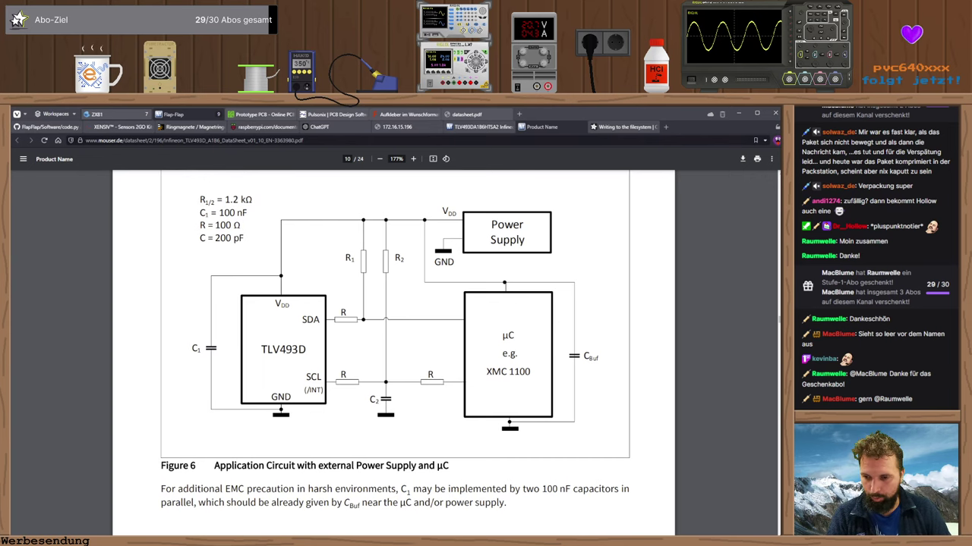
{"action": "key", "text": "alt+Tab"}
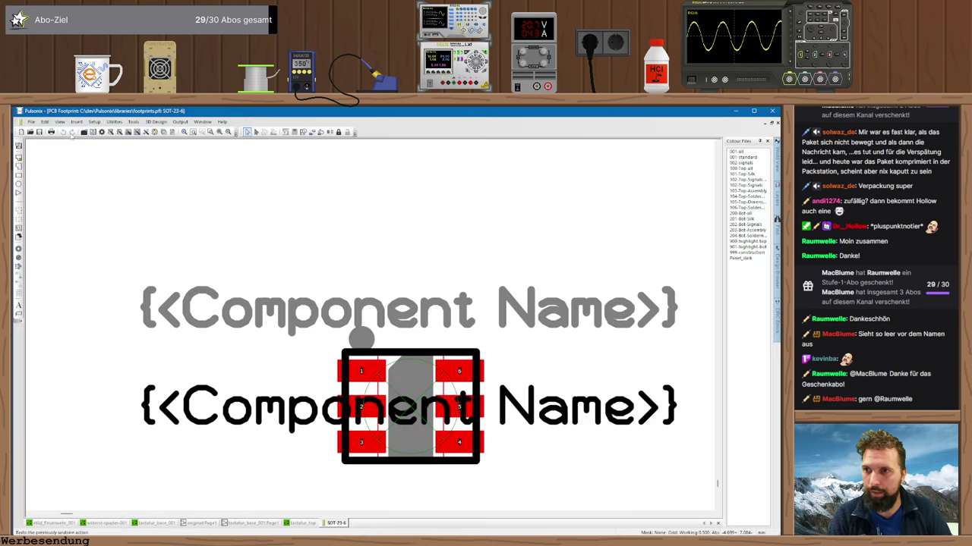
- Filter schematic symbols to 4 pins, preview I2C+VCC, then show the infineon Parts library
{"action": "left_click", "coordinate": [91, 133]}
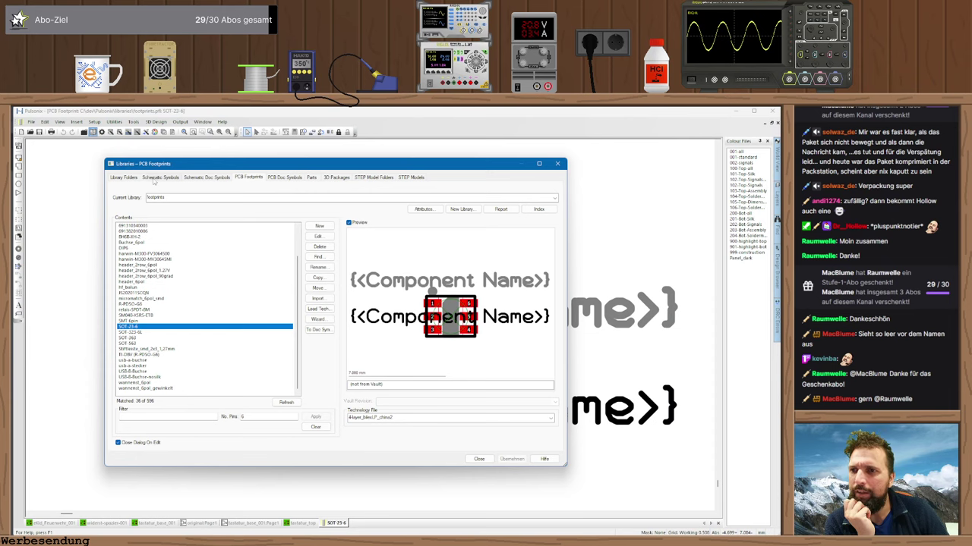
{"action": "left_click", "coordinate": [158, 180]}
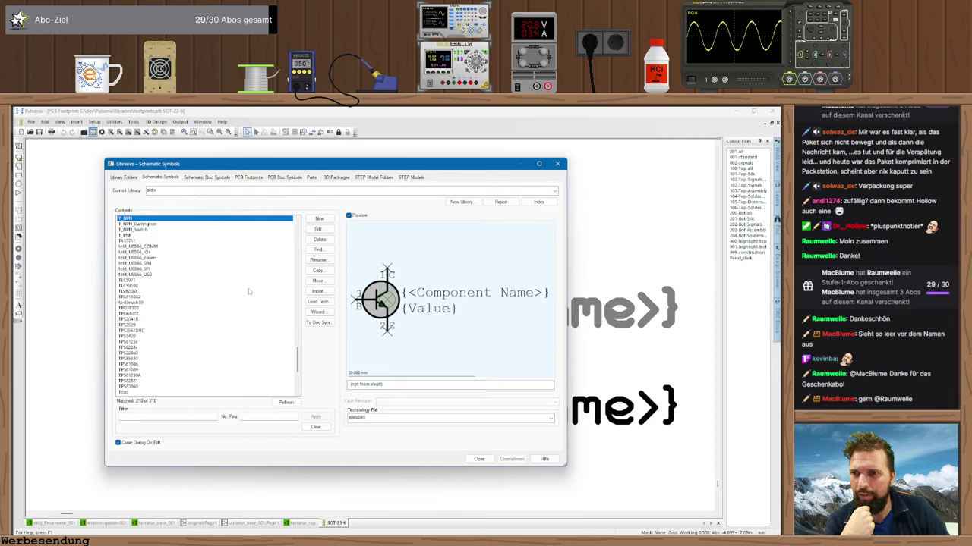
{"action": "scroll", "coordinate": [302, 372], "scroll_direction": "down", "scroll_amount": 2}
{"action": "scroll", "coordinate": [301, 372], "scroll_direction": "down", "scroll_amount": 7}
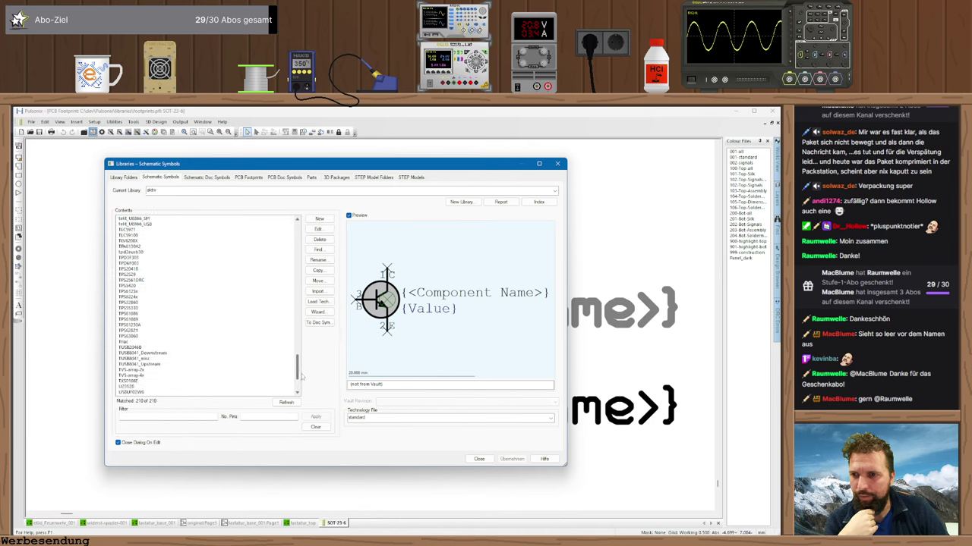
{"action": "left_click", "coordinate": [258, 417]}
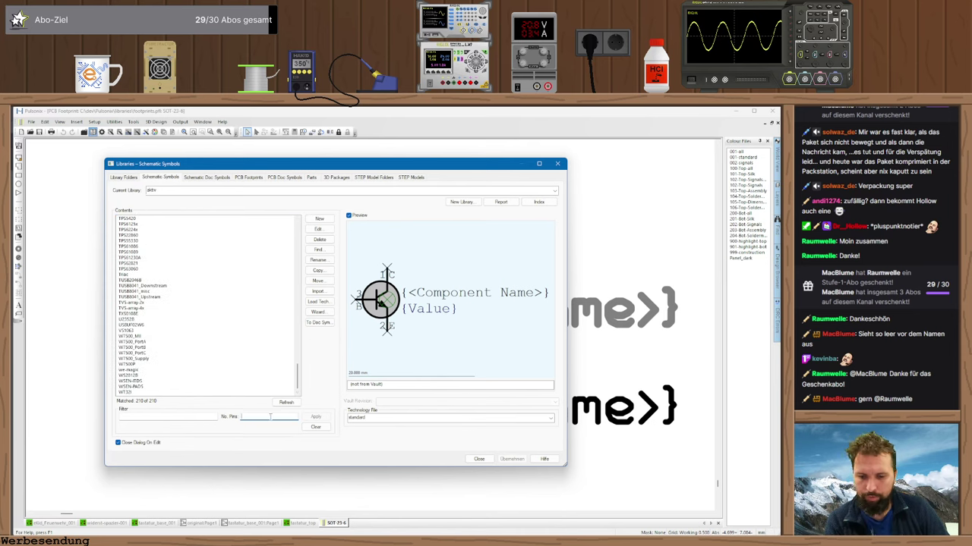
{"action": "type", "text": "4"}
{"action": "left_click", "coordinate": [316, 417]}
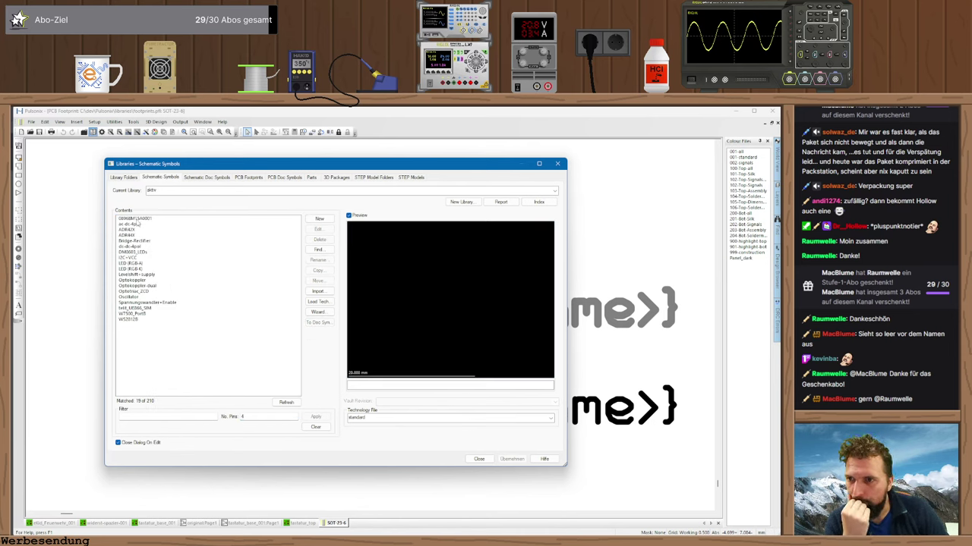
{"action": "left_click", "coordinate": [136, 258]}
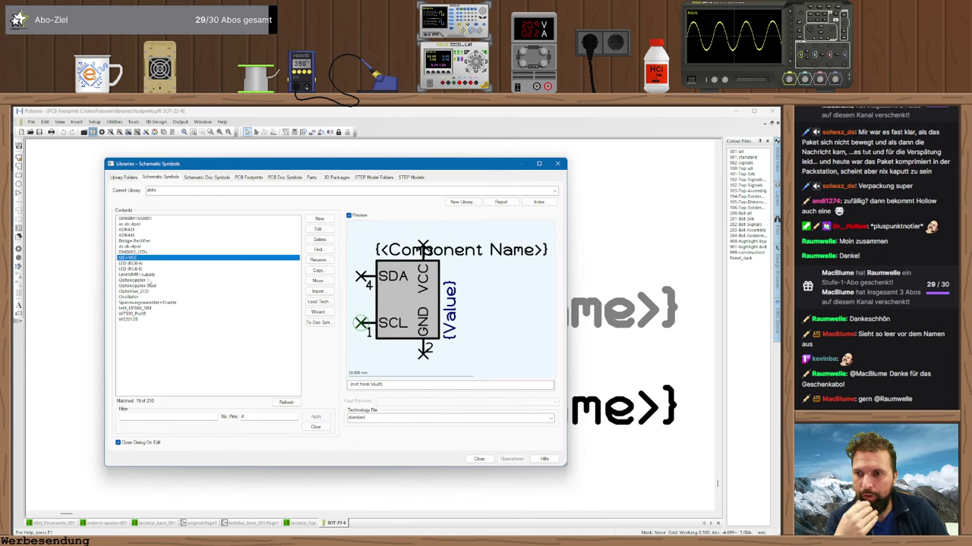
{"action": "left_click", "coordinate": [311, 177]}
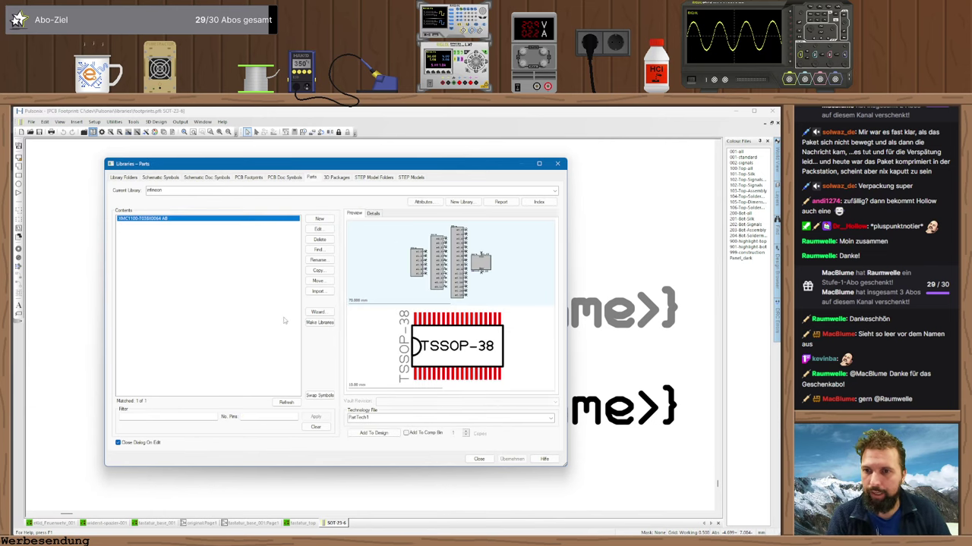
- Start a new normal part in the wizard and advance to the Part Details step
{"action": "left_click", "coordinate": [322, 312]}
{"action": "left_click", "coordinate": [458, 389]}
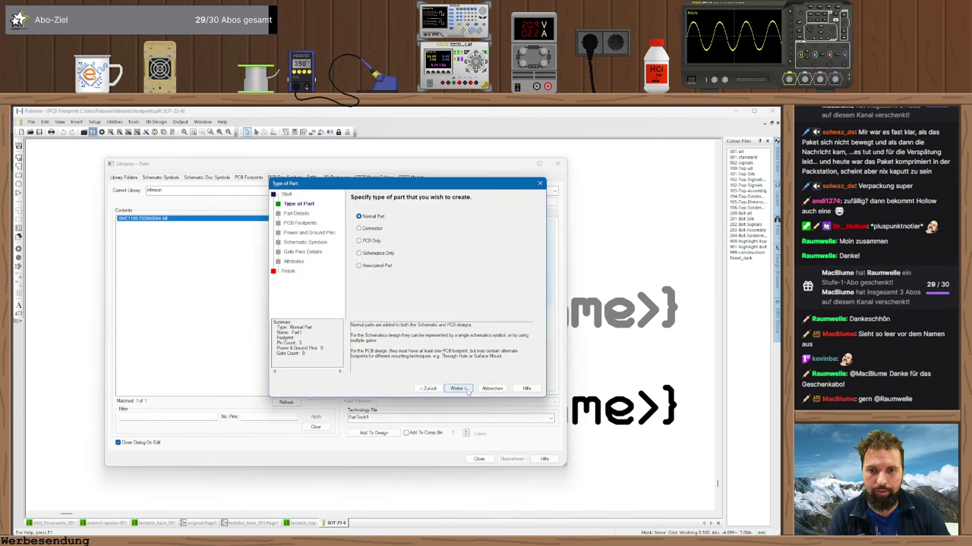
{"action": "left_click", "coordinate": [459, 388]}
- Open the Mouser product page in Vivaldi and select the part number TLV493DA1B6HTSA2
{"action": "key", "text": "alt+Tab"}
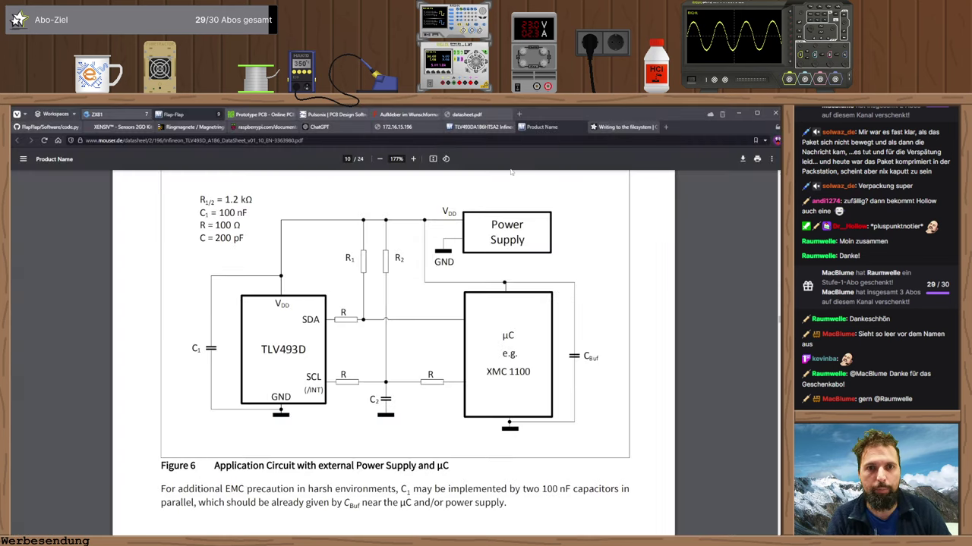
{"action": "left_click", "coordinate": [480, 126]}
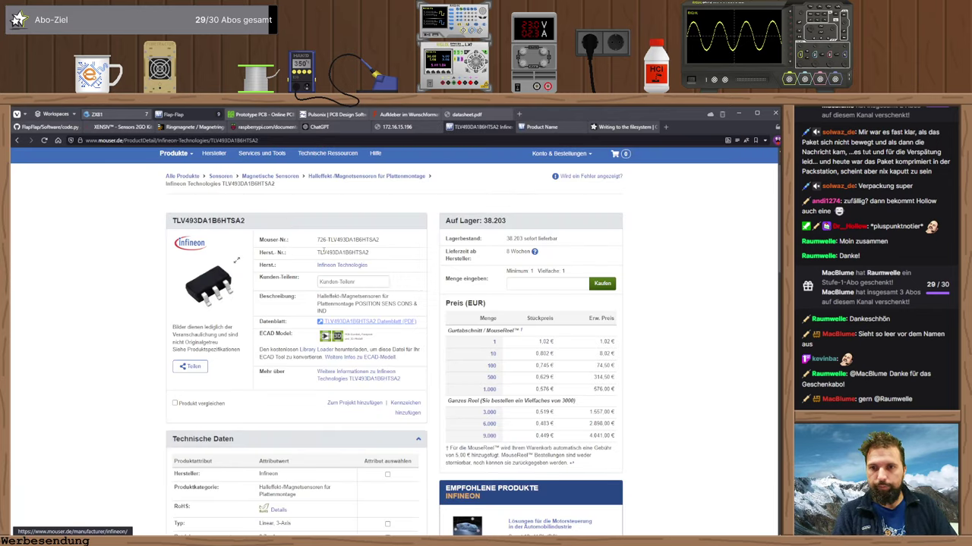
{"action": "double_click", "coordinate": [341, 253]}
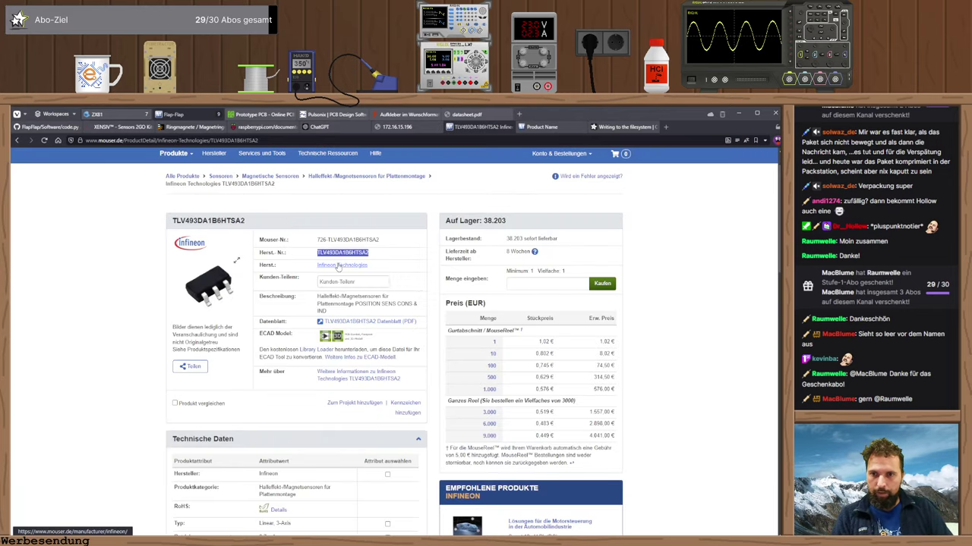
{"action": "key", "text": "alt+Tab"}
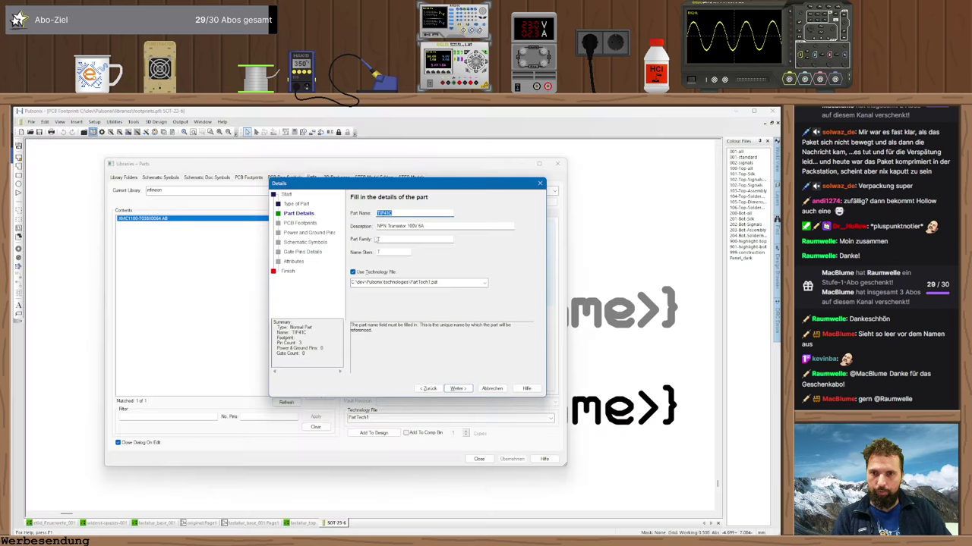
{"action": "key", "text": "alt+Tab"}
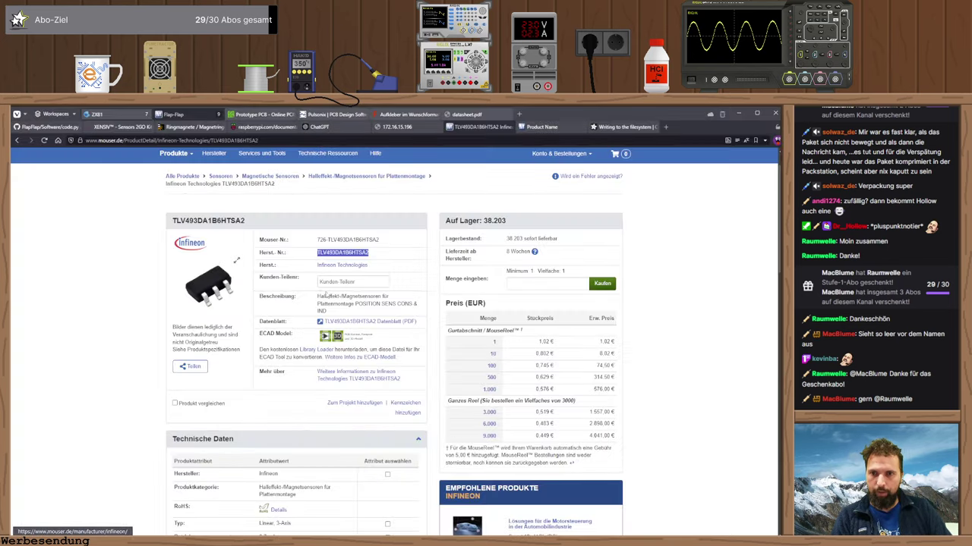
- Paste 'Low Power 3D Magnetic Sensor with I2C Interface' from the datasheet as the part description
{"action": "left_click_drag", "start_coordinate": [318, 296], "coordinate": [329, 311]}
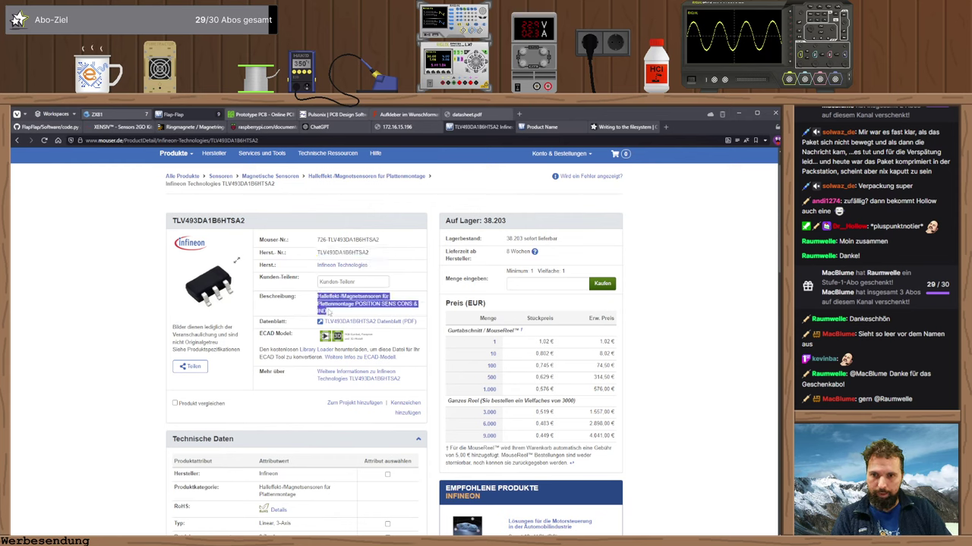
{"action": "key", "text": "alt+Tab"}
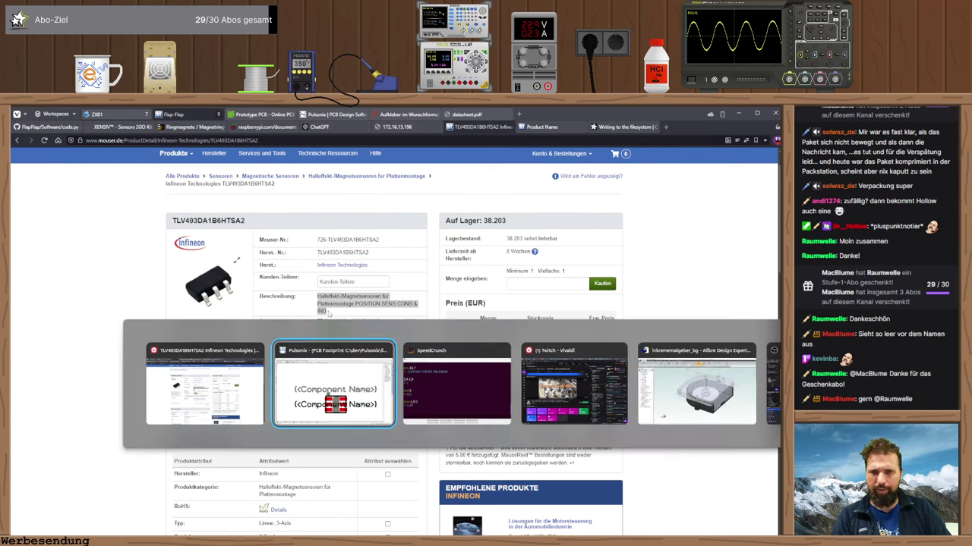
{"action": "key", "text": "alt+Tab"}
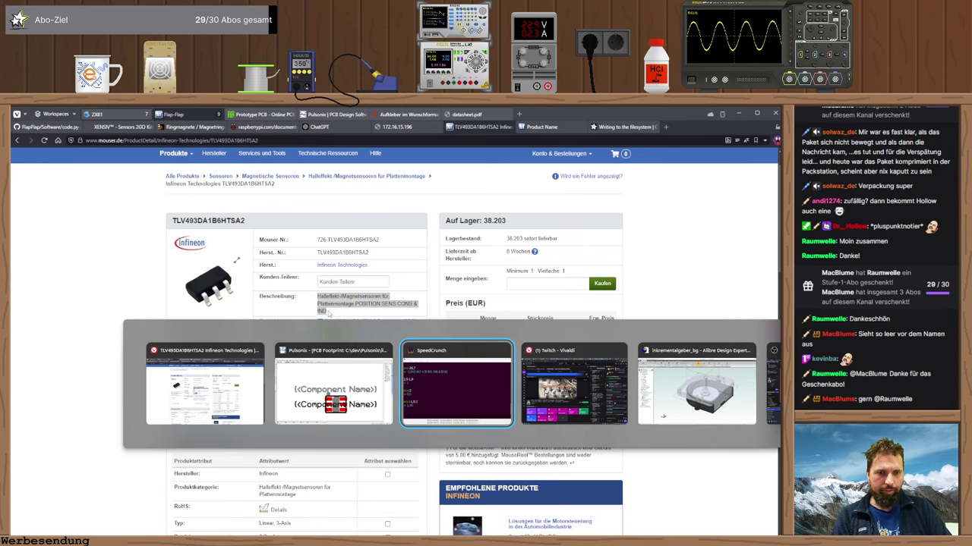
{"action": "key", "text": "alt+shift+Tab"}
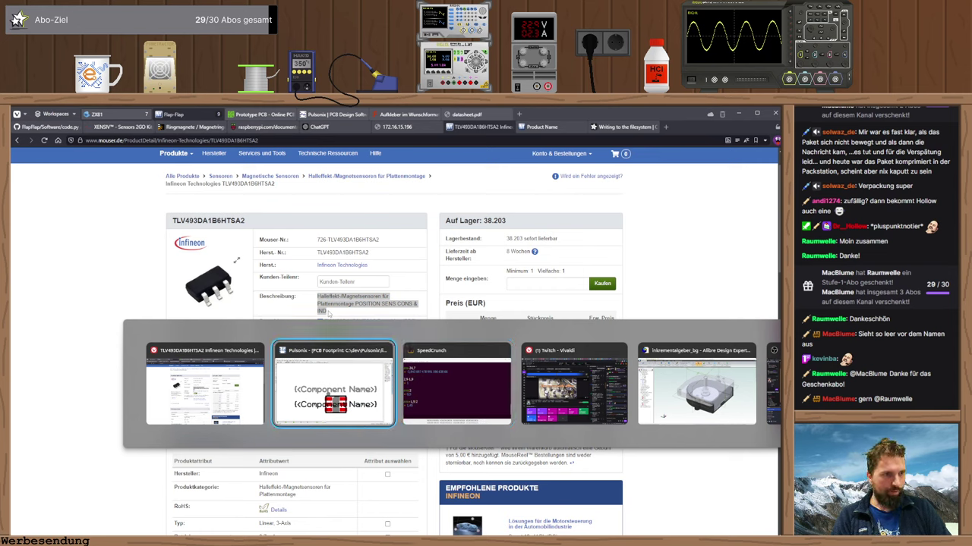
{"action": "key", "text": "alt+shift+Tab"}
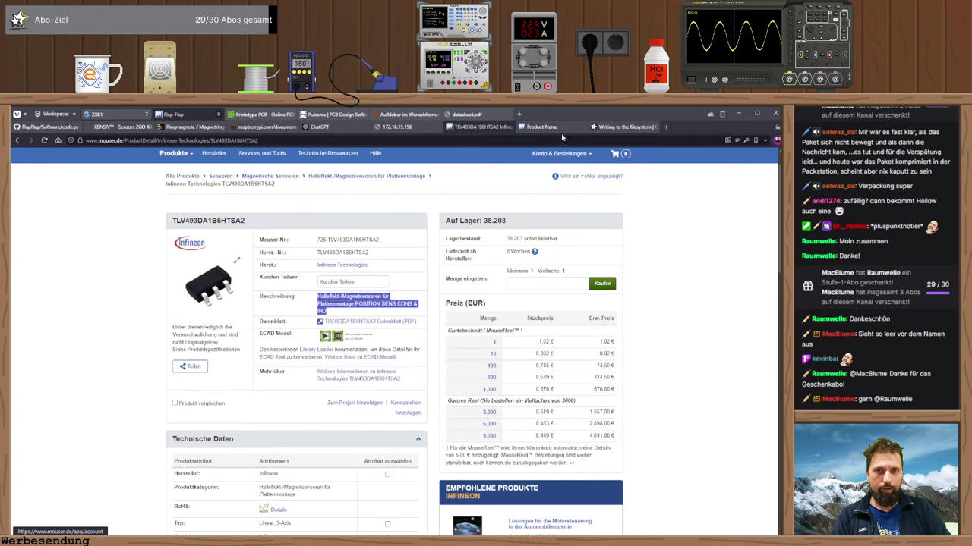
{"action": "left_click", "coordinate": [556, 128]}
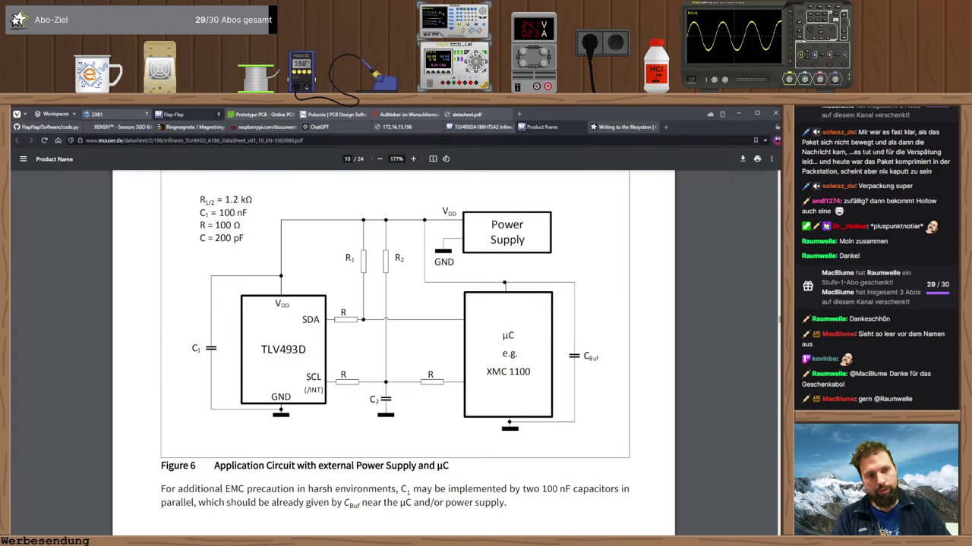
{"action": "key", "text": "Home"}
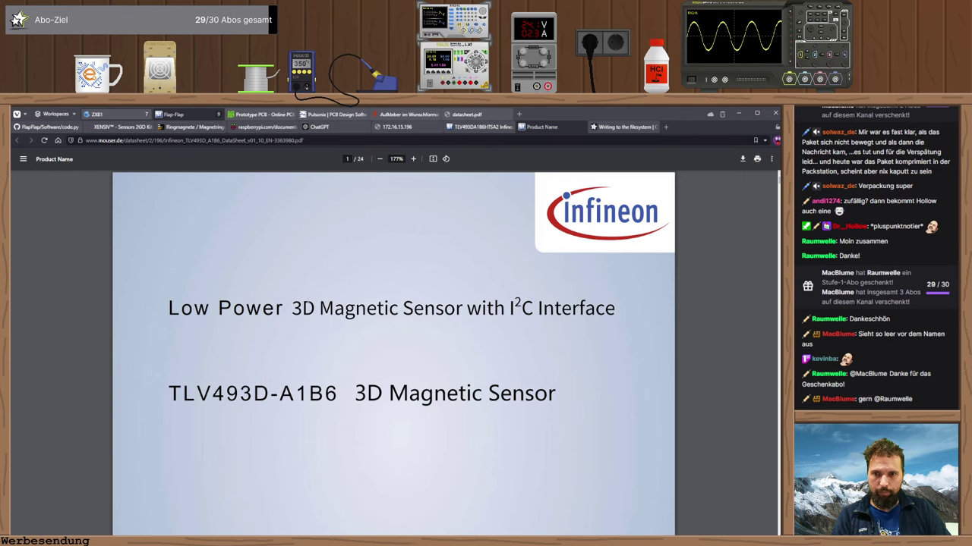
{"action": "left_click_drag", "start_coordinate": [169, 308], "coordinate": [615, 308]}
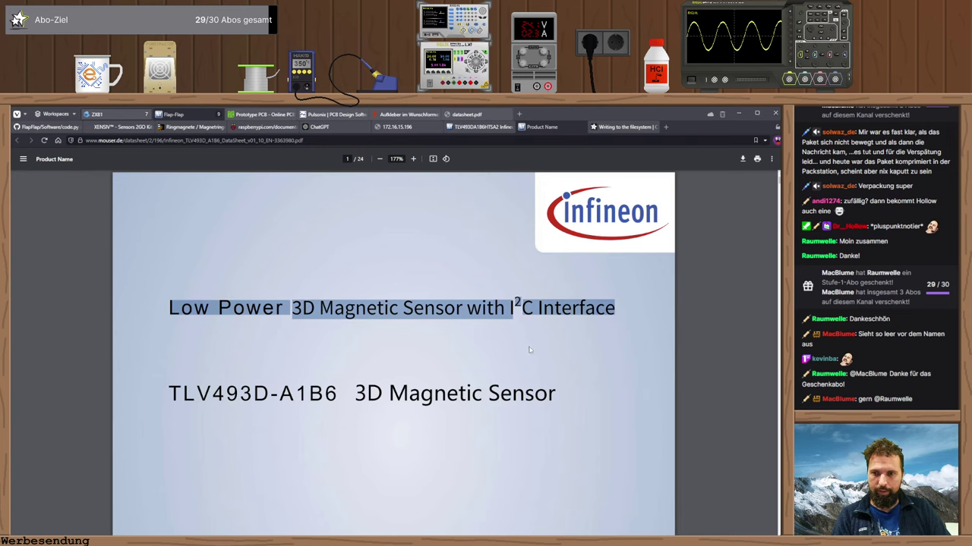
{"action": "key", "text": "alt+Tab"}
{"action": "key", "text": "Tab"}
{"action": "type", "text": "Low Power 3D Magnetic Sensor with I2"}
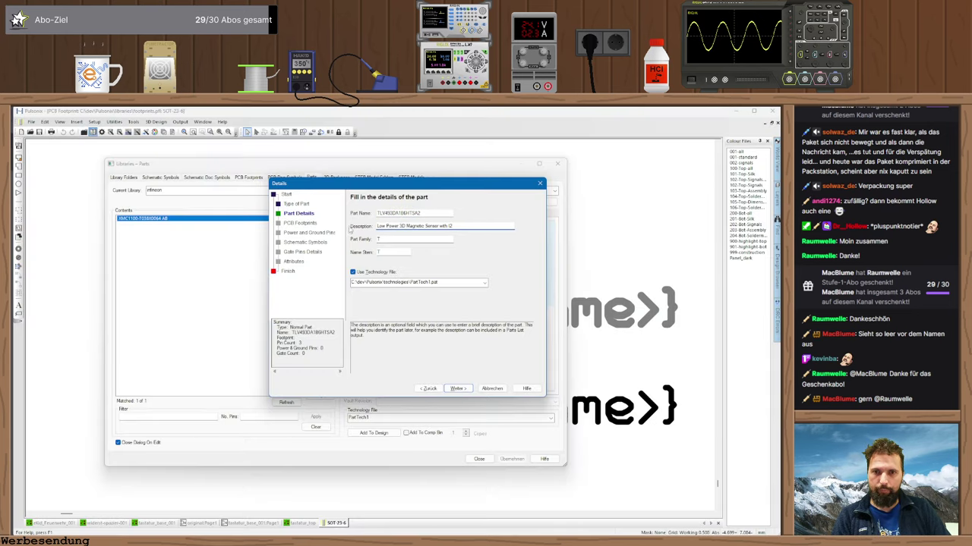
- Replace the part name with TLV493D-A1B6 copied from the datasheet
{"action": "key", "text": "alt+Tab"}
{"action": "left_click_drag", "start_coordinate": [168, 393], "coordinate": [337, 393]}
{"action": "key", "text": "ctrl+c"}
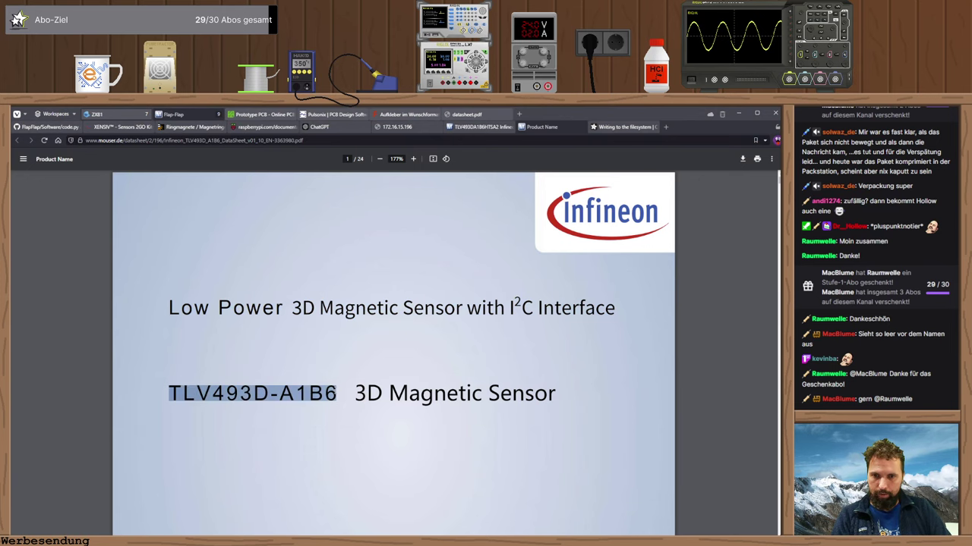
{"action": "key", "text": "alt+Tab"}
{"action": "double_click", "coordinate": [426, 213]}
{"action": "key", "text": "ctrl+v"}
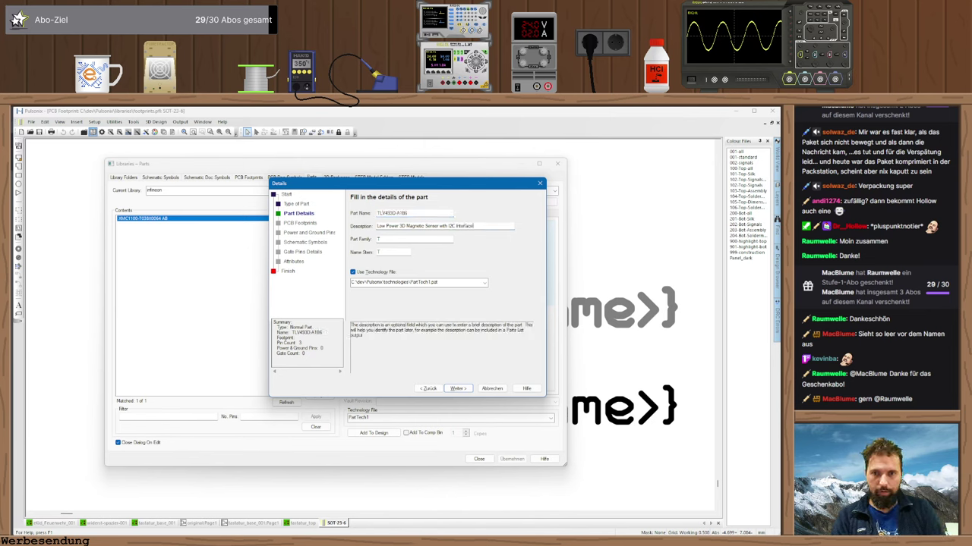
- Set Part Family and Name Stem both to IC
{"action": "left_click", "coordinate": [420, 239]}
{"action": "type", "text": "IC"}
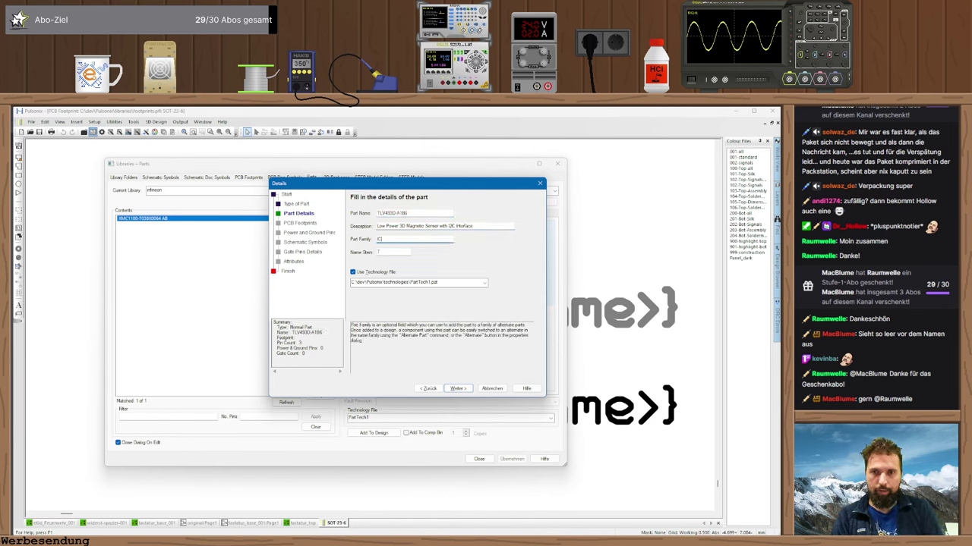
{"action": "key", "text": "Tab"}
{"action": "type", "text": "IC"}
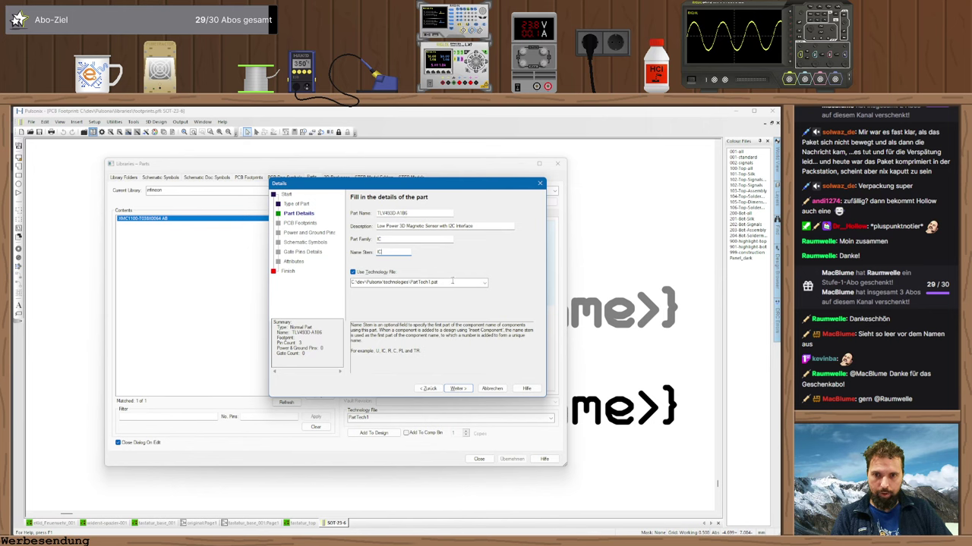
{"action": "left_click", "coordinate": [458, 388]}
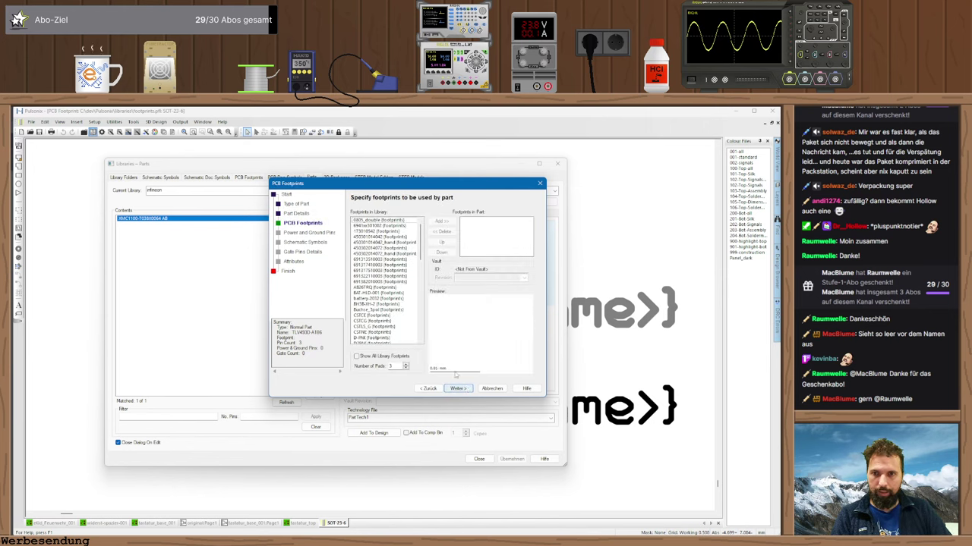
- Filter footprints to 6 pads, compare candidates, and assign SOT-23-6 to the part
{"action": "left_click", "coordinate": [406, 364]}
{"action": "scroll", "coordinate": [386, 323], "scroll_direction": "down", "scroll_amount": 15}
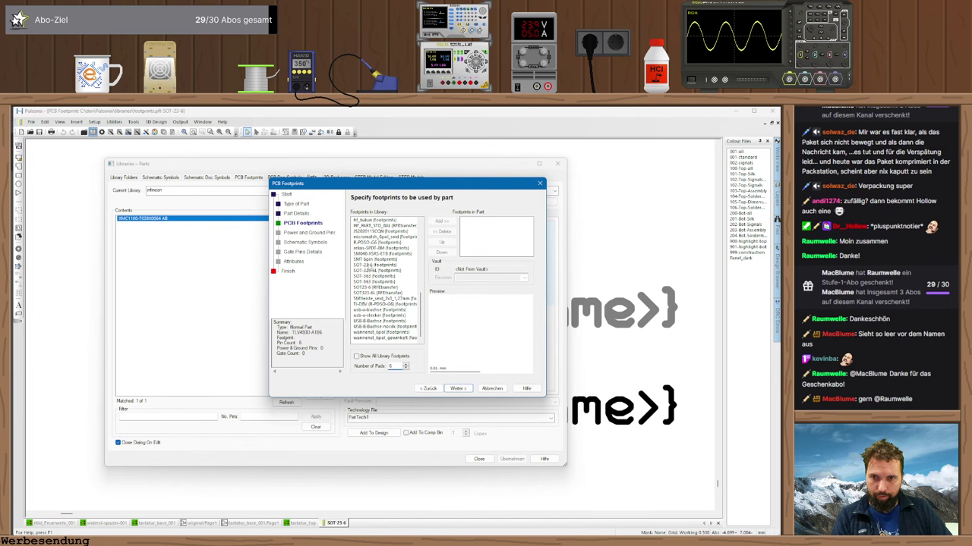
{"action": "left_click", "coordinate": [371, 267]}
{"action": "left_click", "coordinate": [378, 270]}
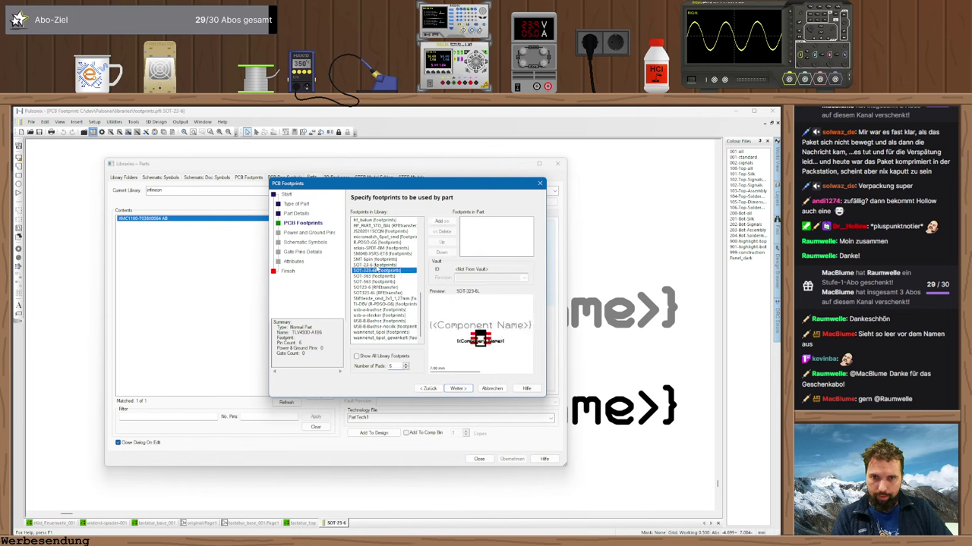
{"action": "left_click", "coordinate": [374, 264]}
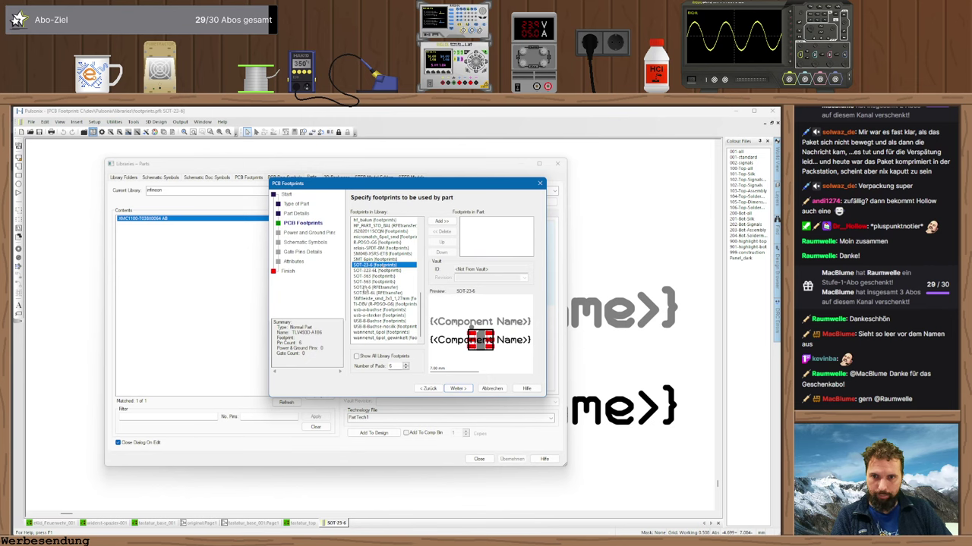
{"action": "left_click", "coordinate": [374, 287]}
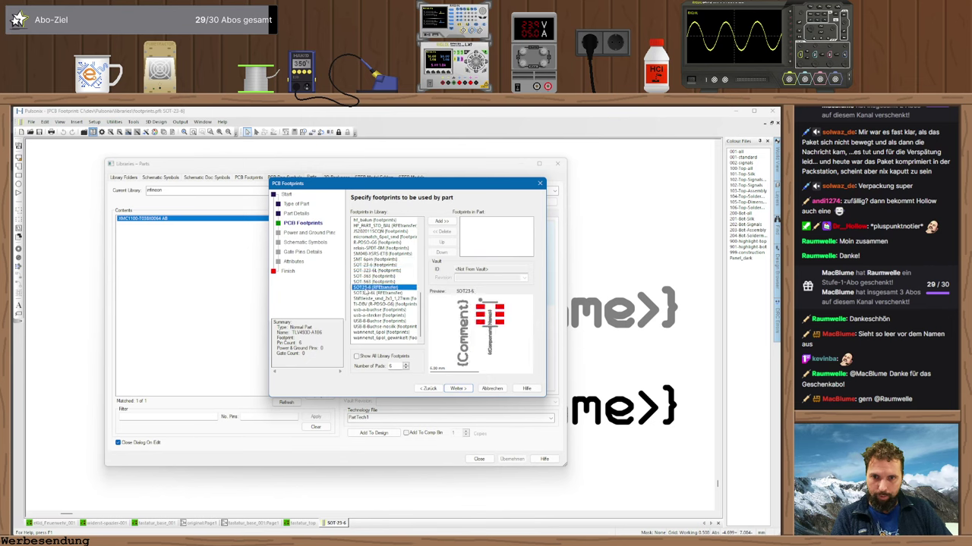
{"action": "left_click", "coordinate": [373, 264]}
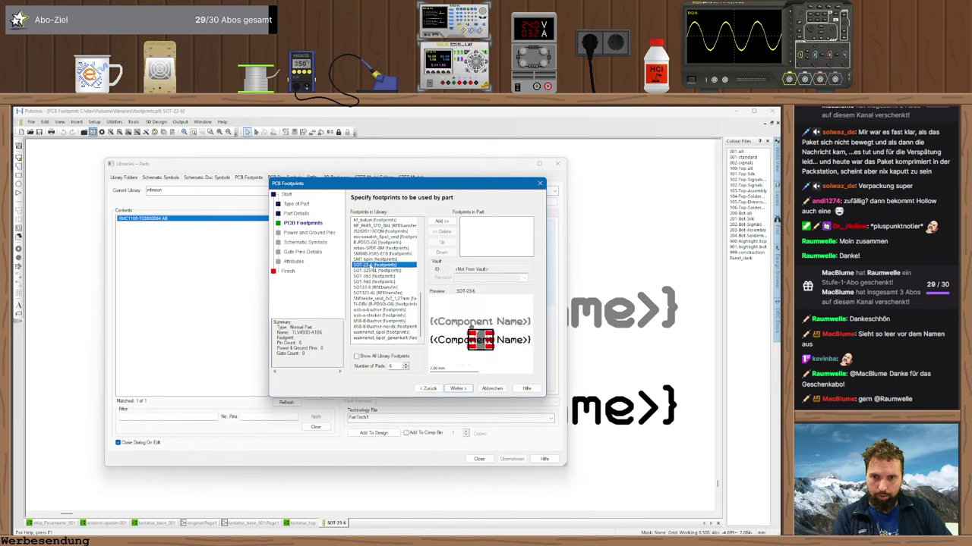
{"action": "double_click", "coordinate": [373, 265]}
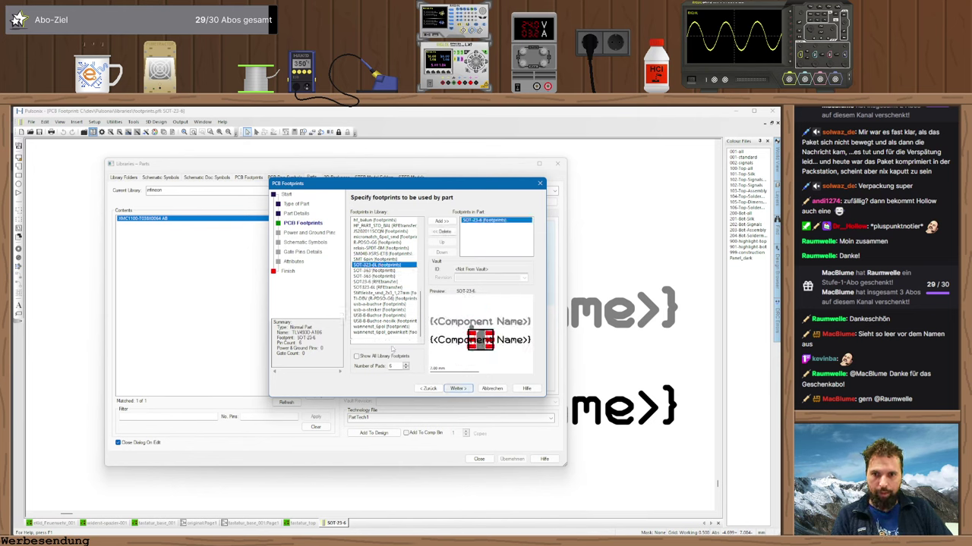
{"action": "left_click", "coordinate": [457, 389]}
- Set 4 pins per symbol and add the I2C+VCC schematic symbol
{"action": "left_click", "coordinate": [458, 388]}
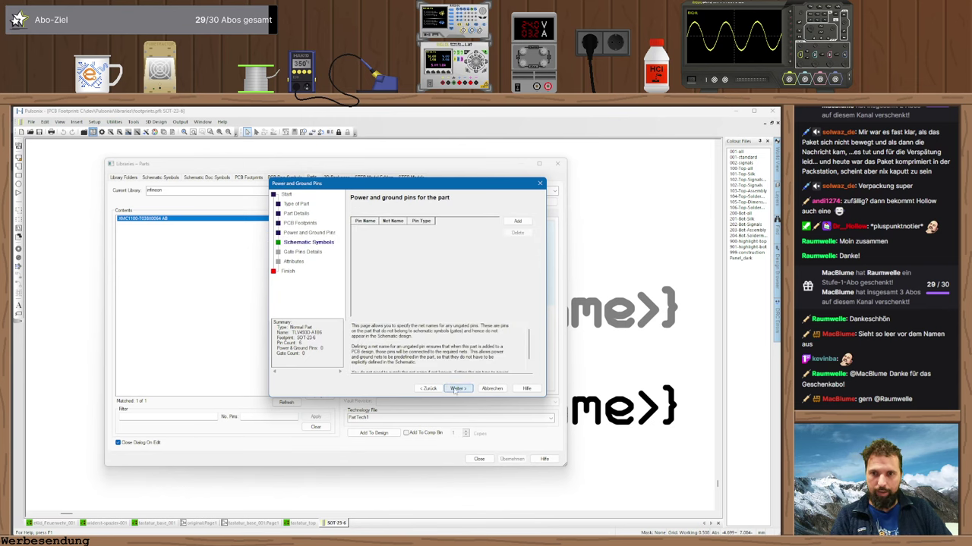
{"action": "double_click", "coordinate": [395, 336]}
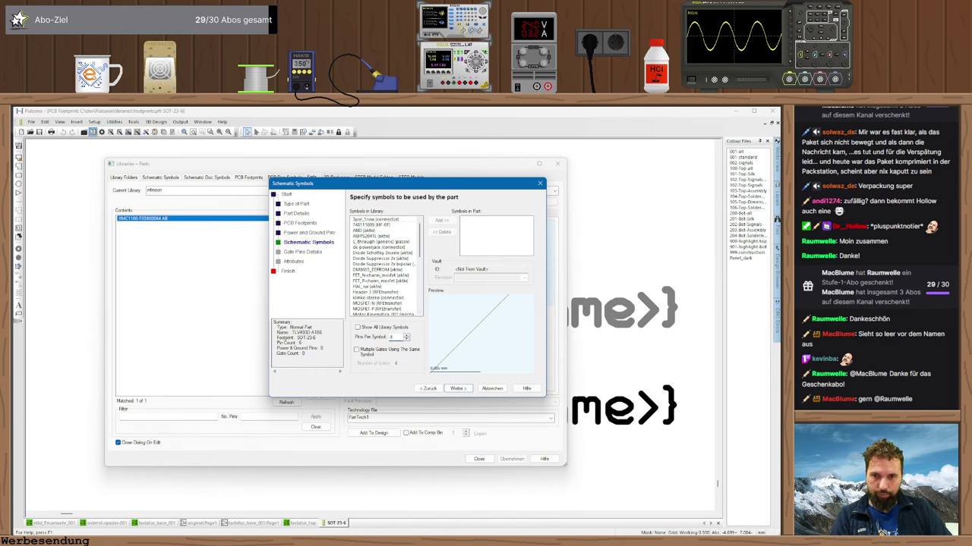
{"action": "type", "text": "4"}
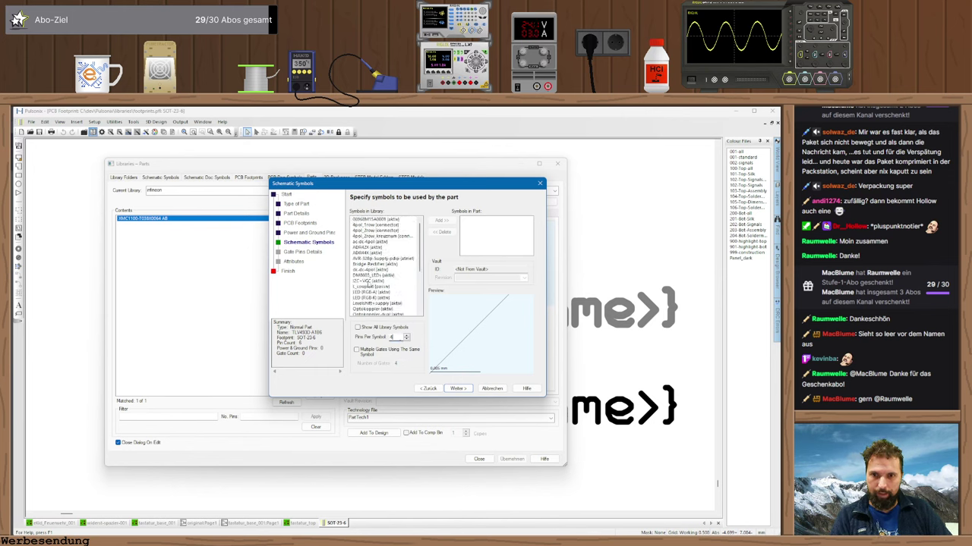
{"action": "double_click", "coordinate": [367, 281]}
{"action": "left_click", "coordinate": [456, 389]}
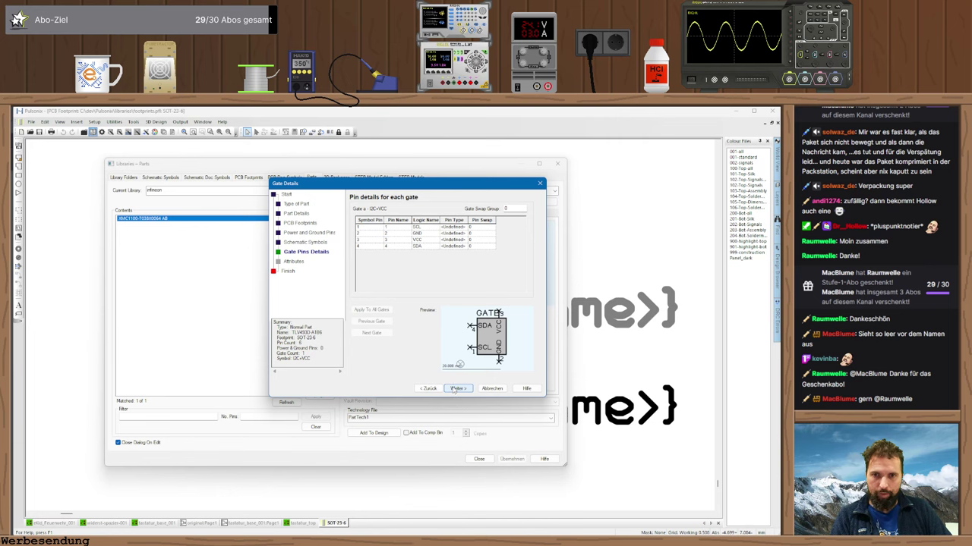
{"action": "left_click", "coordinate": [456, 389]}
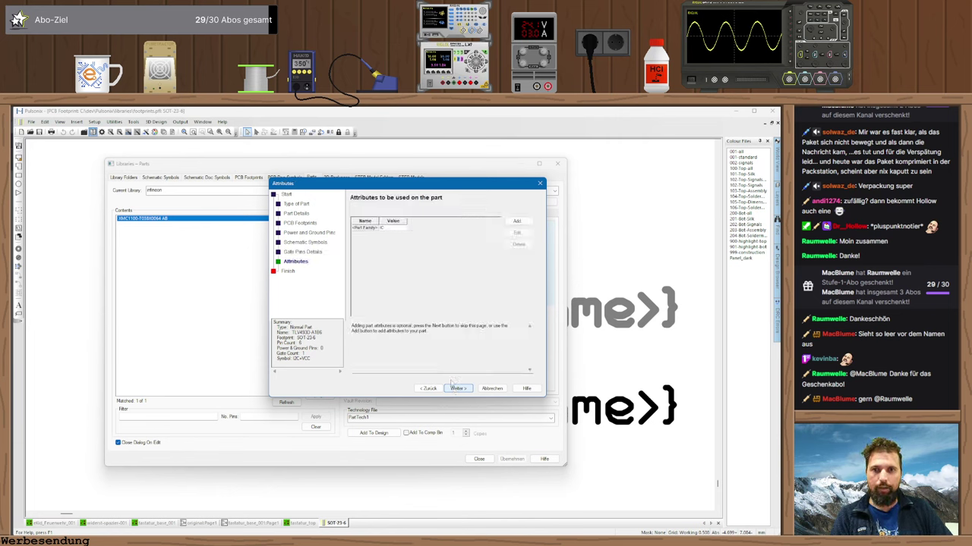
- Add a Lieferant attribute with value Mouser
{"action": "left_click", "coordinate": [517, 221]}
{"action": "left_click", "coordinate": [451, 265]}
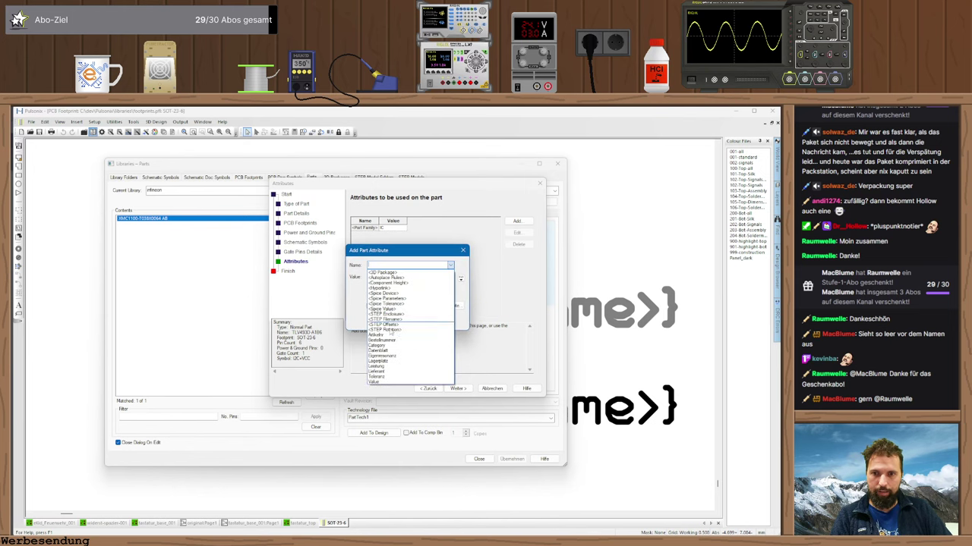
{"action": "left_click", "coordinate": [380, 372]}
{"action": "left_click", "coordinate": [400, 279]}
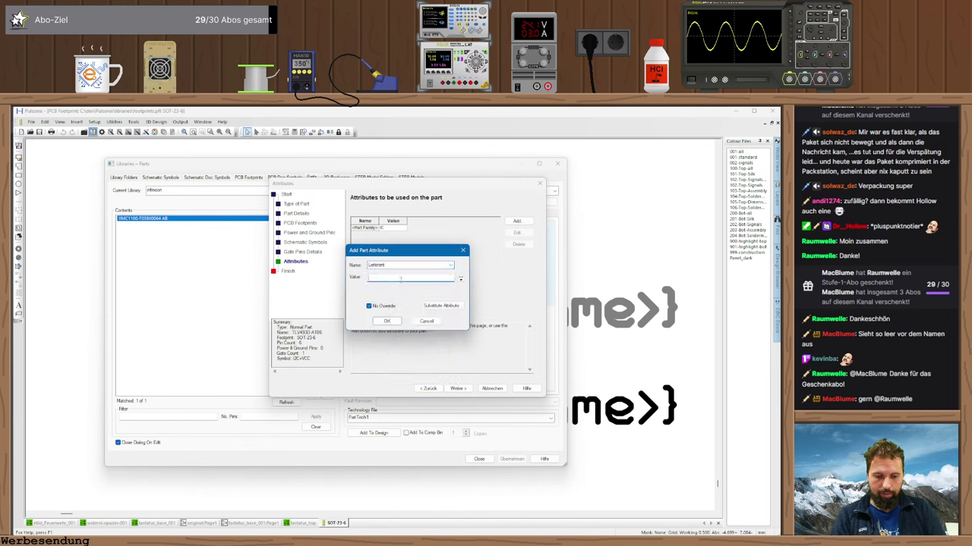
{"action": "type", "text": "Mou"}
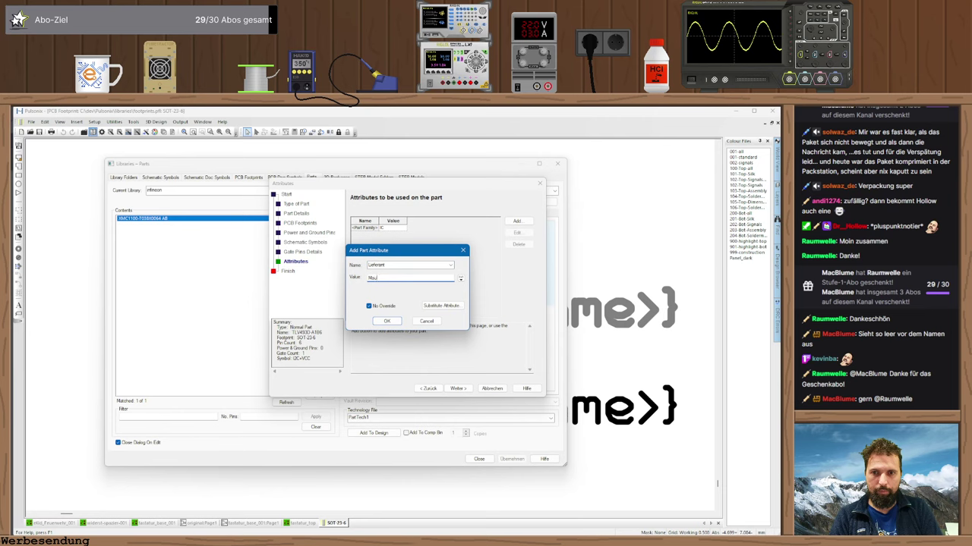
{"action": "type", "text": "ser"}
{"action": "key", "text": "Return"}
- Add a Bestellnummer attribute holding the Mouser order number copied from the product page
{"action": "left_click", "coordinate": [517, 221]}
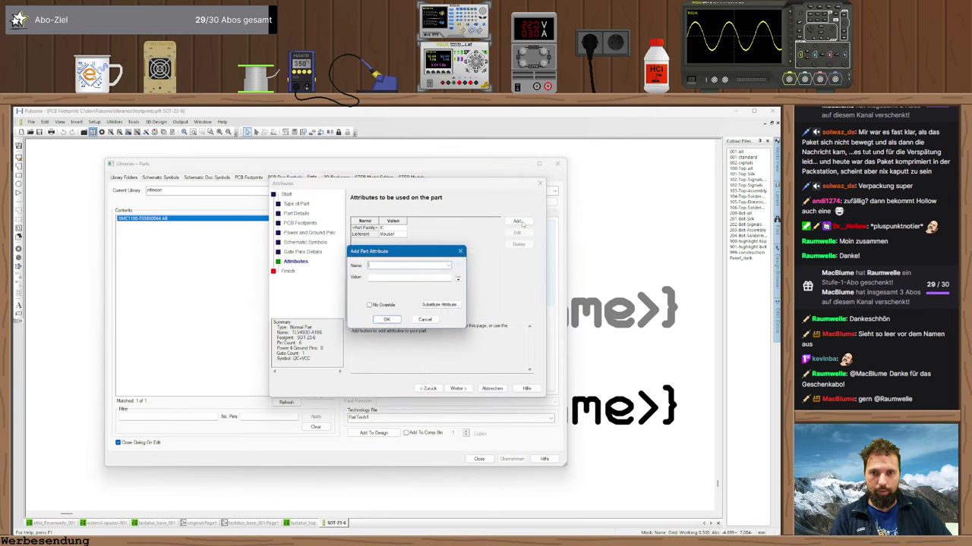
{"action": "left_click", "coordinate": [450, 267]}
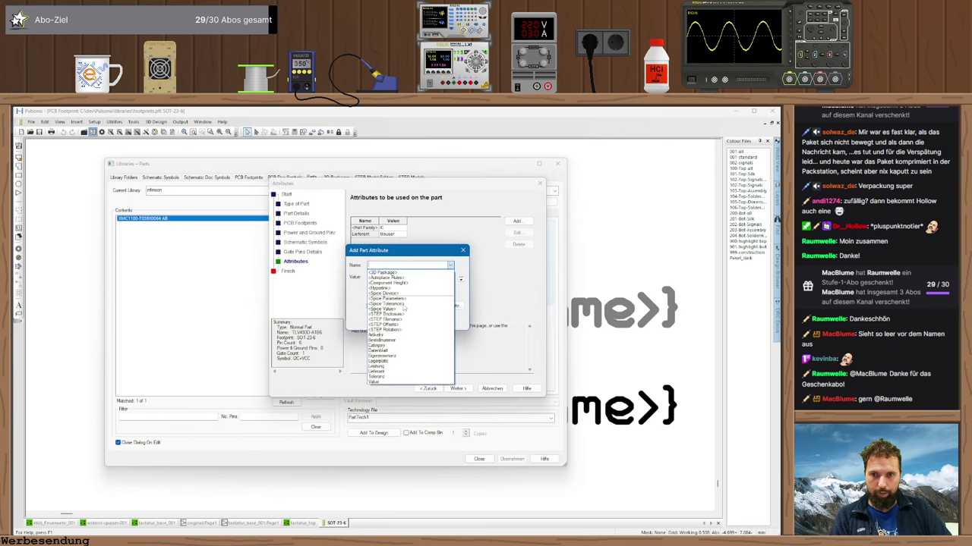
{"action": "left_click", "coordinate": [379, 342]}
{"action": "key", "text": "alt+Tab"}
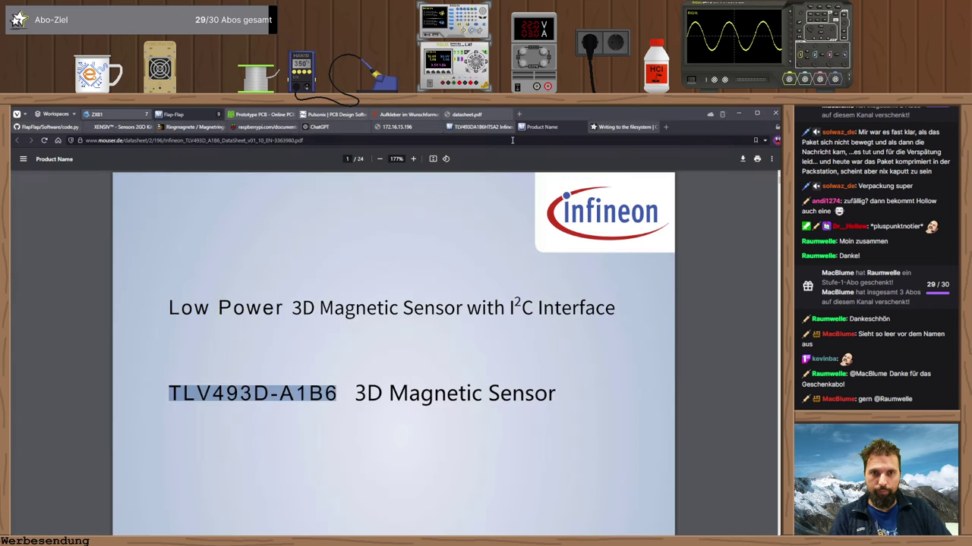
{"action": "left_click", "coordinate": [483, 127]}
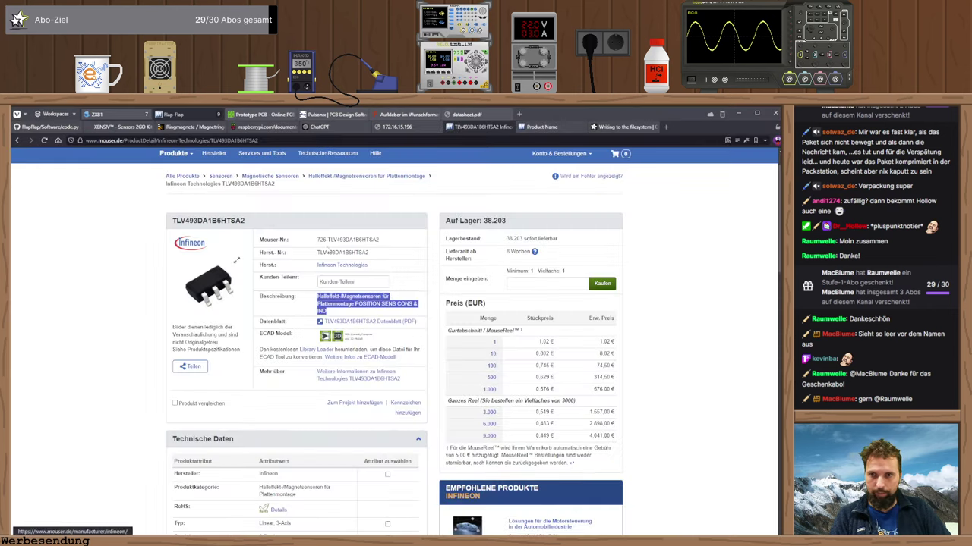
{"action": "triple_click", "coordinate": [348, 240]}
{"action": "key", "text": "ctrl+c"}
{"action": "key", "text": "alt+Tab"}
{"action": "left_click", "coordinate": [410, 277]}
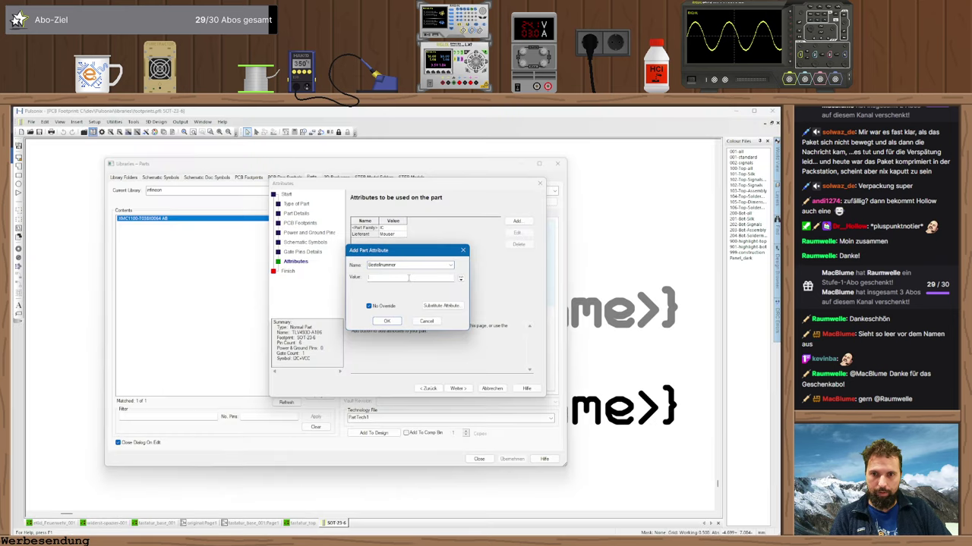
{"action": "key", "text": "ctrl+v"}
{"action": "left_click", "coordinate": [386, 321]}
- Add a Value attribute of TLV493D and advance to the Finish page
{"action": "left_click", "coordinate": [517, 221]}
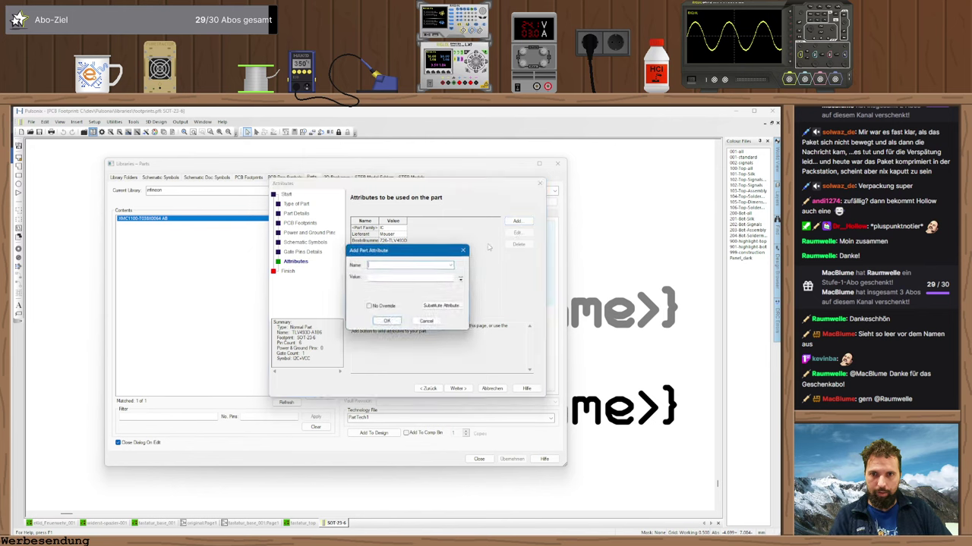
{"action": "left_click", "coordinate": [451, 265]}
{"action": "left_click", "coordinate": [374, 332]}
{"action": "left_click", "coordinate": [385, 278]}
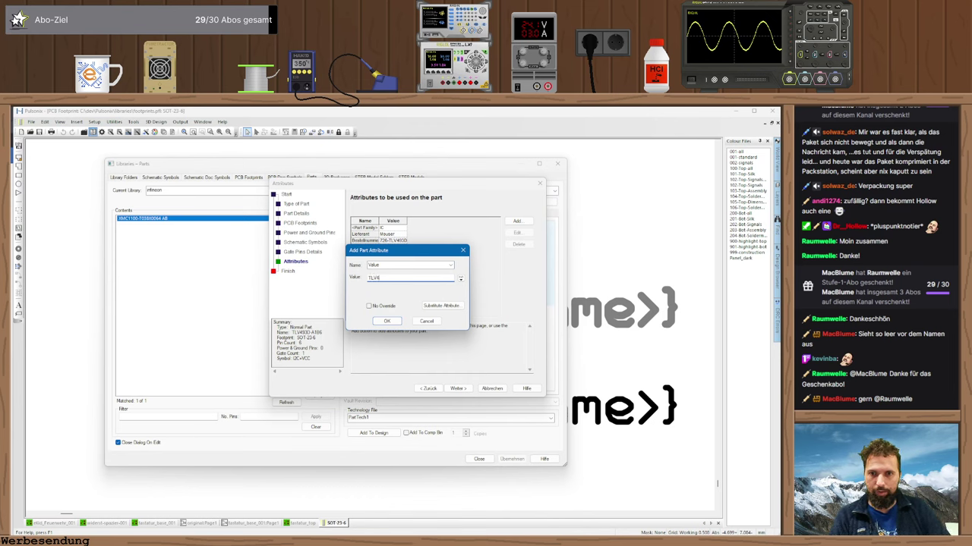
{"action": "key", "text": "BackSpace"}
{"action": "key", "text": "BackSpace"}
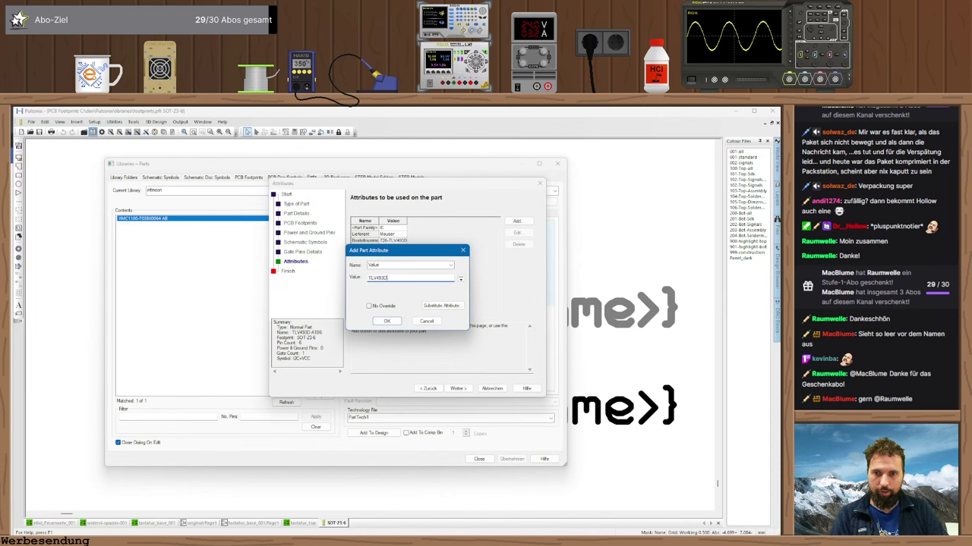
{"action": "left_click", "coordinate": [386, 321]}
{"action": "left_click", "coordinate": [458, 388]}
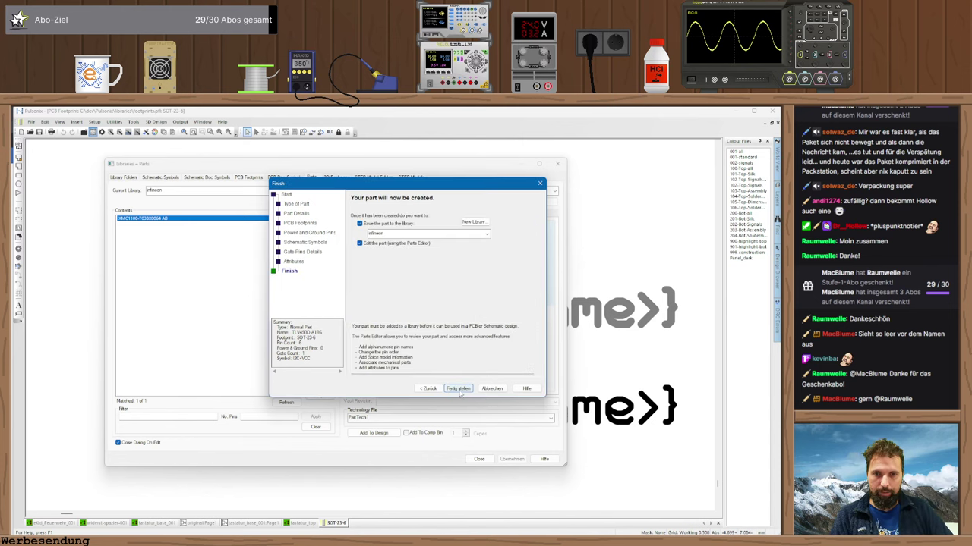
- Create the TLV493D-A1B6 part and open the datasheet PDF to its page 5 feature list
{"action": "left_click", "coordinate": [458, 388]}
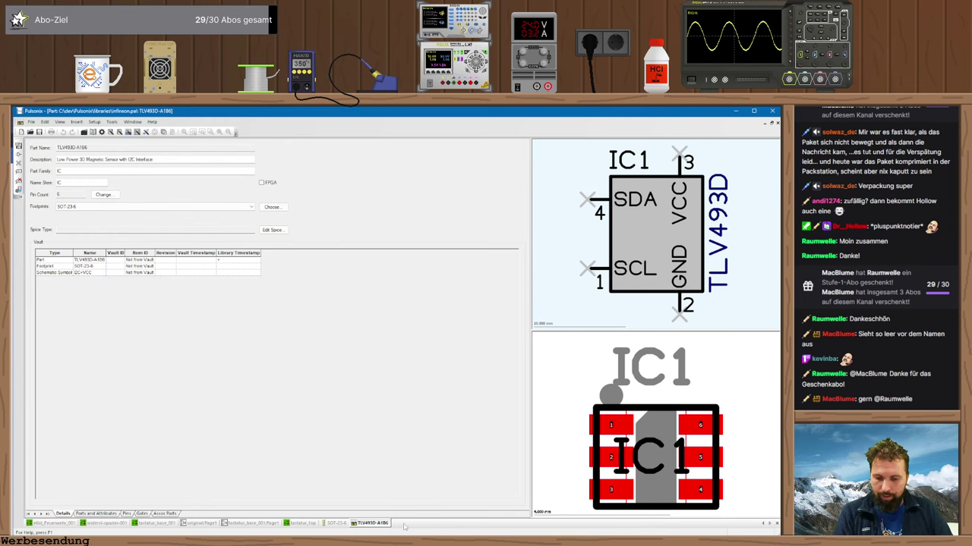
{"action": "key", "text": "alt+Tab"}
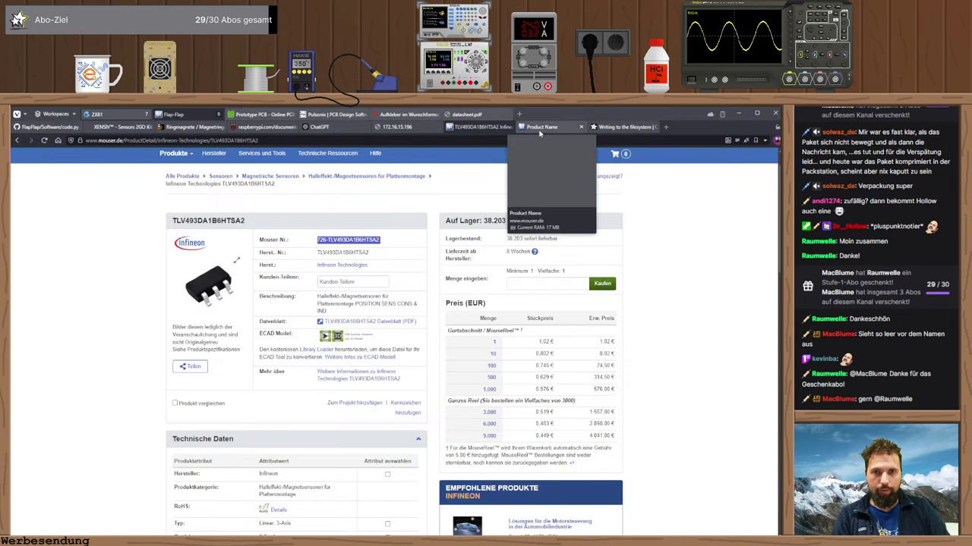
{"action": "left_click", "coordinate": [540, 131]}
{"action": "scroll", "coordinate": [330, 380], "scroll_direction": "down", "scroll_amount": 15}
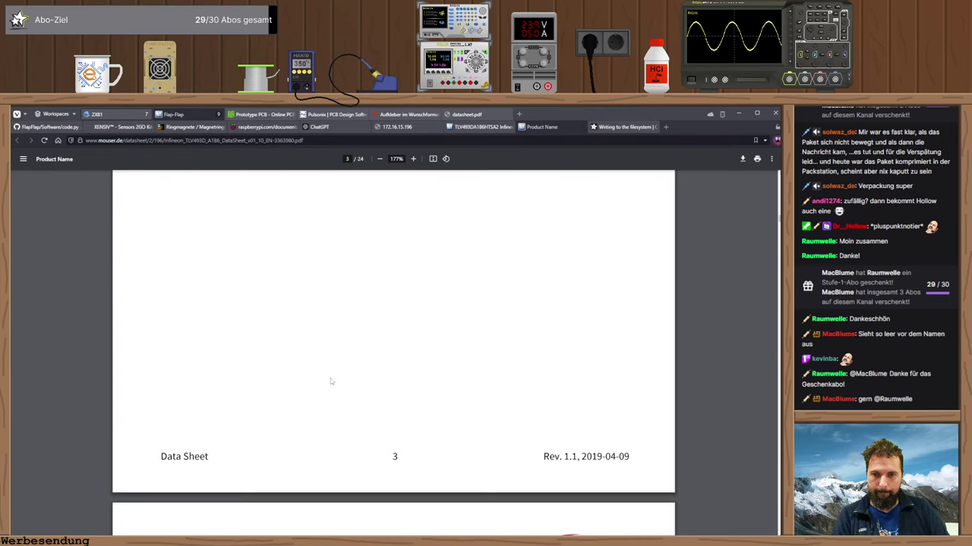
{"action": "scroll", "coordinate": [331, 382], "scroll_direction": "down", "scroll_amount": 10}
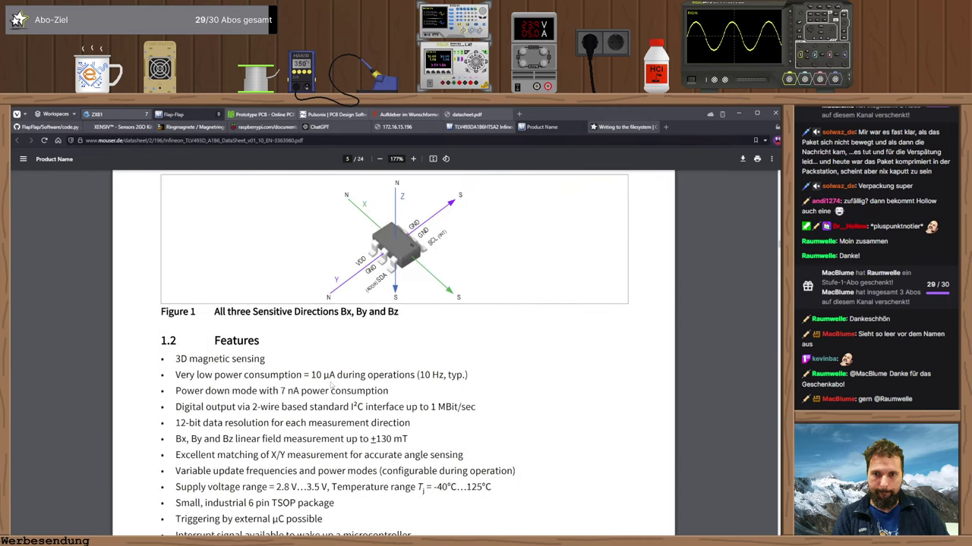
- Find Figure 3 Pinout and Table 2 on datasheet page 8, then return to Pulsonix
{"action": "scroll", "coordinate": [331, 386], "scroll_direction": "up", "scroll_amount": 2}
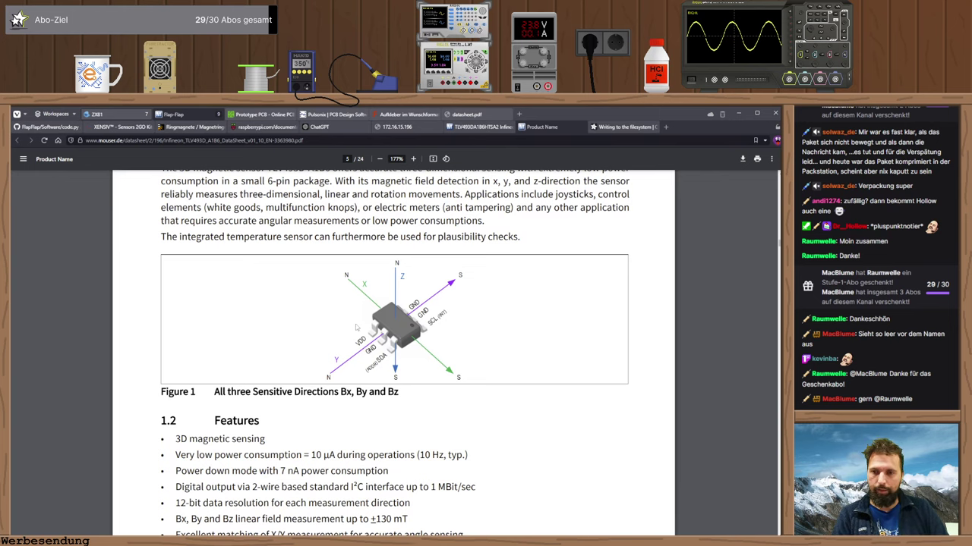
{"action": "scroll", "coordinate": [360, 325], "scroll_direction": "down", "scroll_amount": 8}
{"action": "scroll", "coordinate": [359, 326], "scroll_direction": "down", "scroll_amount": 15}
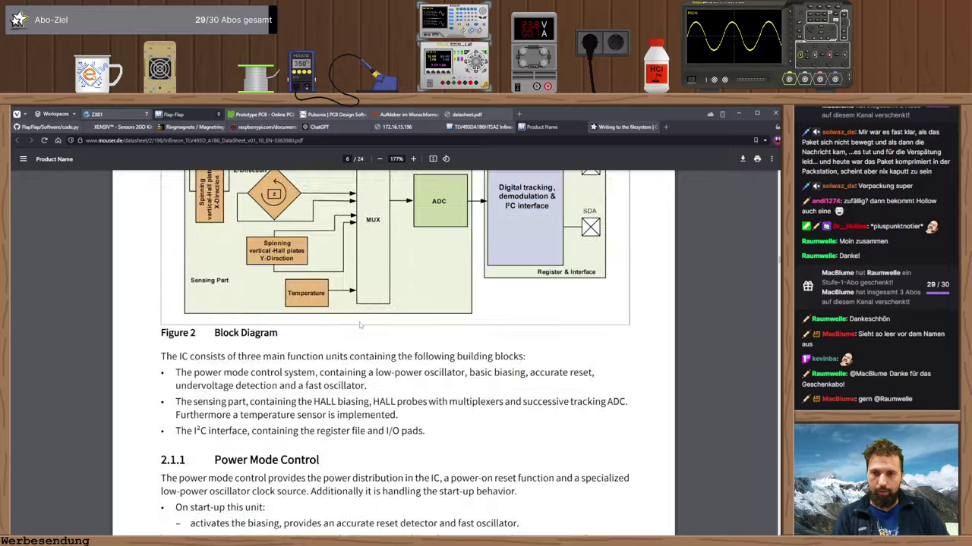
{"action": "scroll", "coordinate": [364, 322], "scroll_direction": "up", "scroll_amount": 2}
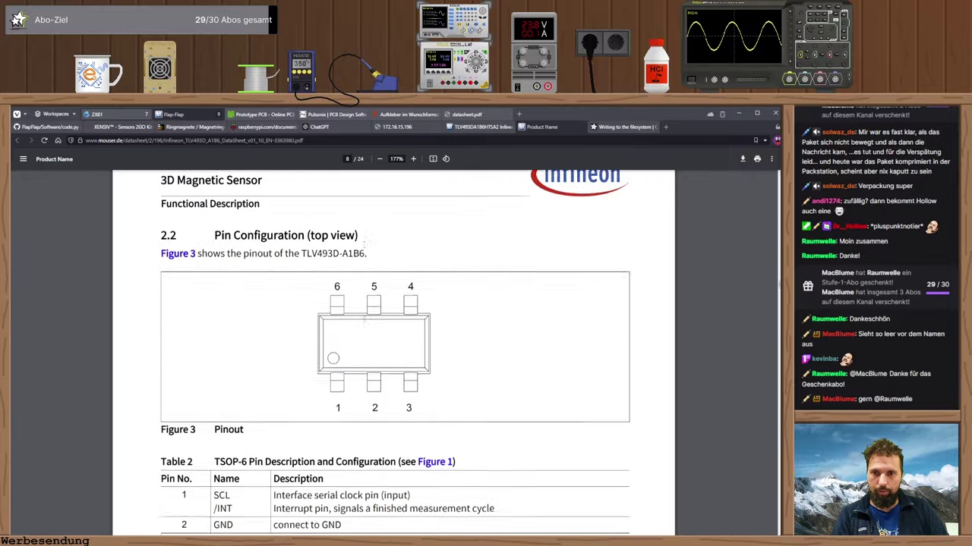
{"action": "scroll", "coordinate": [364, 323], "scroll_direction": "down", "scroll_amount": 1}
{"action": "scroll", "coordinate": [364, 323], "scroll_direction": "up", "scroll_amount": 1}
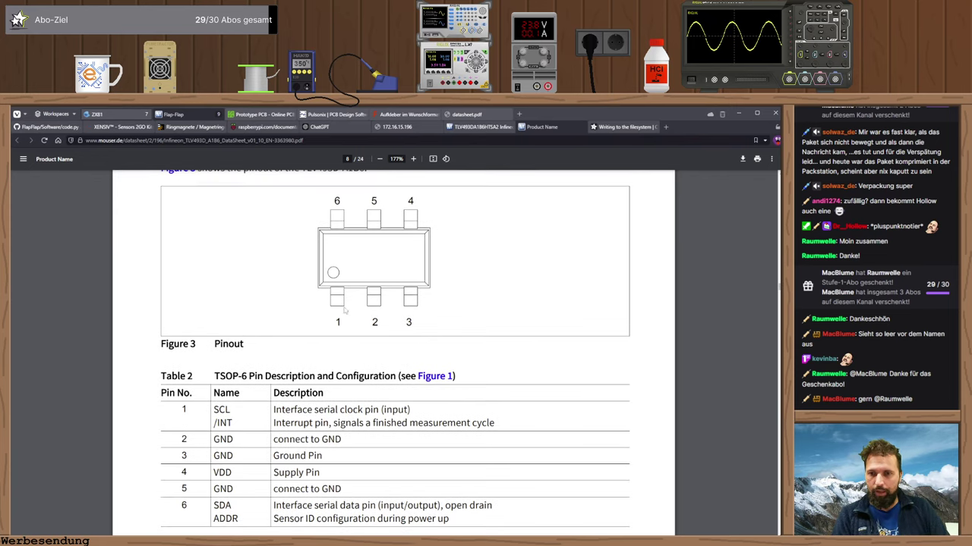
{"action": "key", "text": "alt+Tab"}
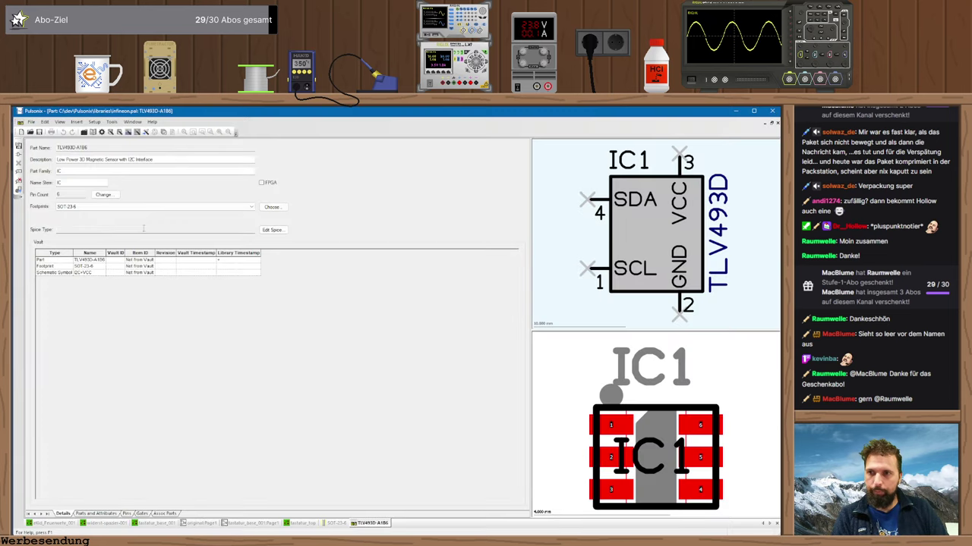
- Show the Pins table, then the Gates table mapping I2C+VCC pins to SCL, GND, VCC, SDA
{"action": "left_click", "coordinate": [127, 514]}
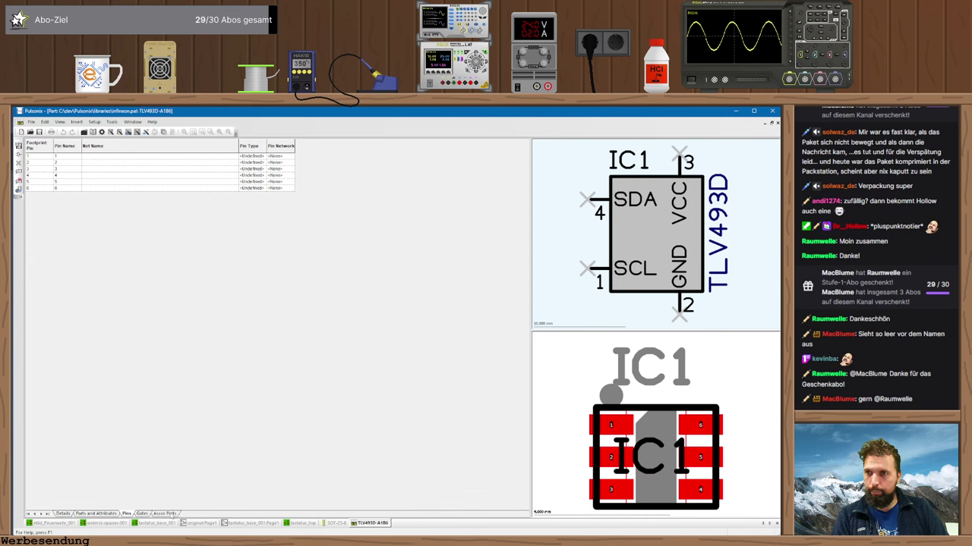
{"action": "left_click", "coordinate": [115, 158]}
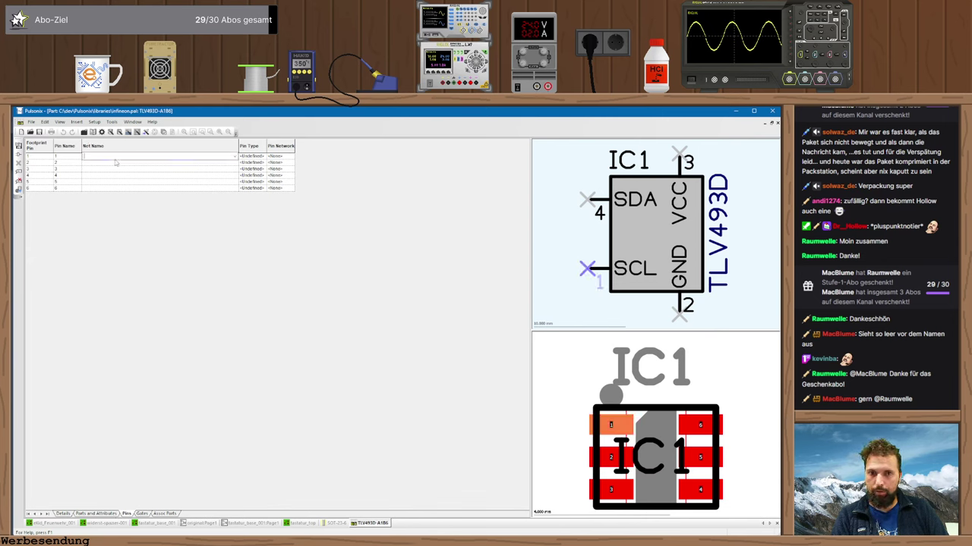
{"action": "key", "text": "Escape"}
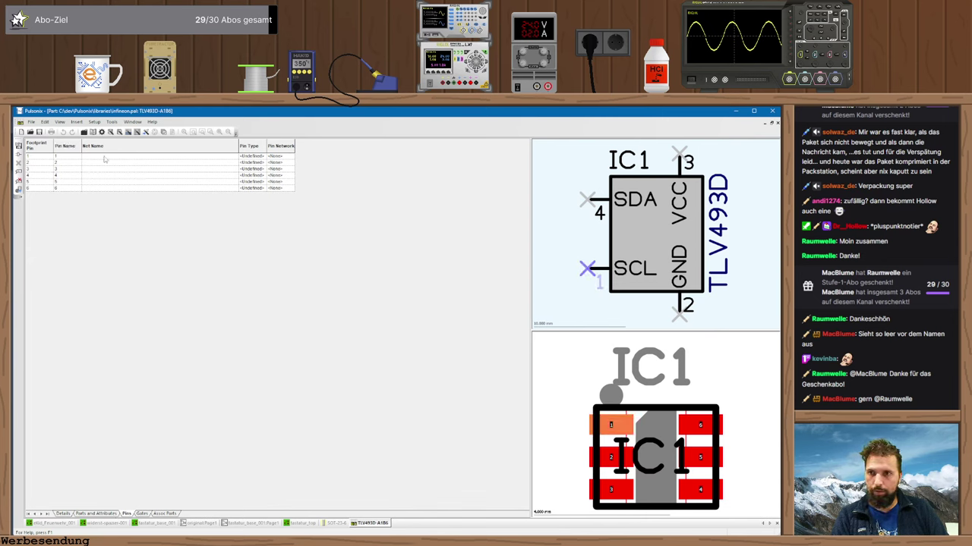
{"action": "left_click", "coordinate": [144, 514]}
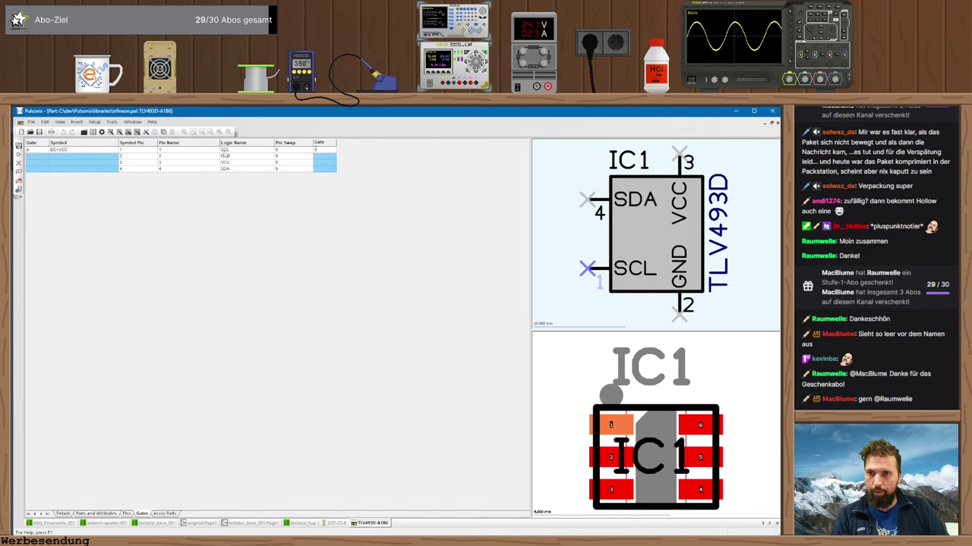
- Assign pads 2,3,5 to the GND pin after checking the datasheet pinout
{"action": "left_click", "coordinate": [163, 150]}
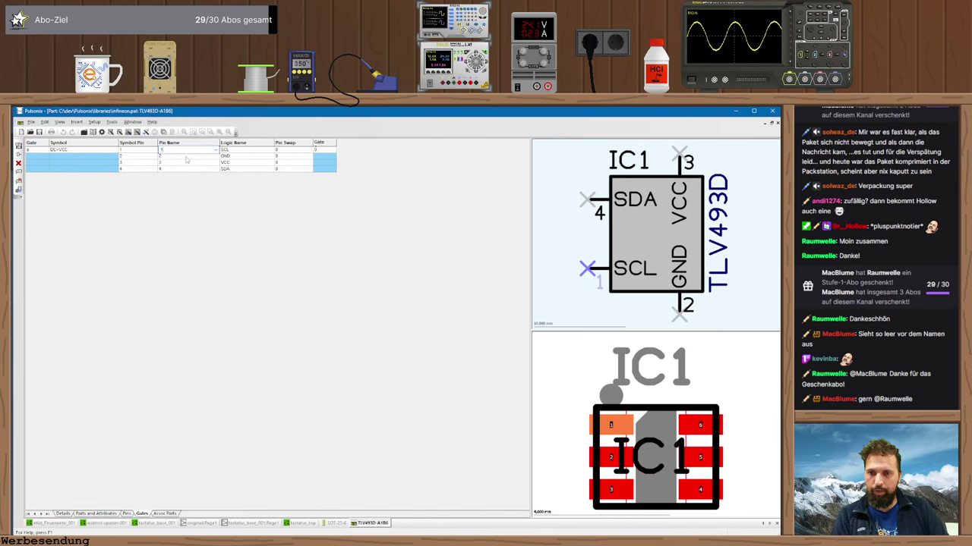
{"action": "key", "text": "alt+Tab"}
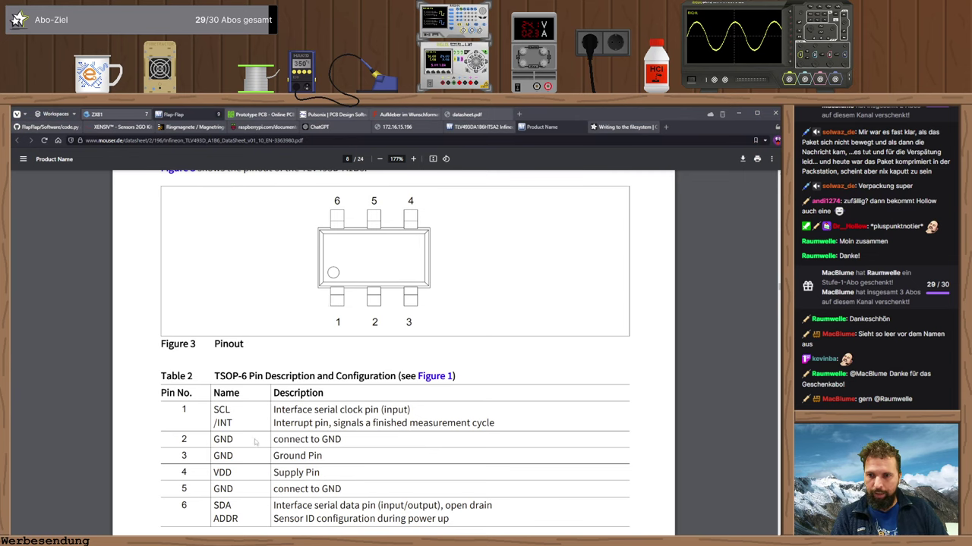
{"action": "key", "text": "alt+Tab"}
{"action": "right_click", "coordinate": [182, 158]}
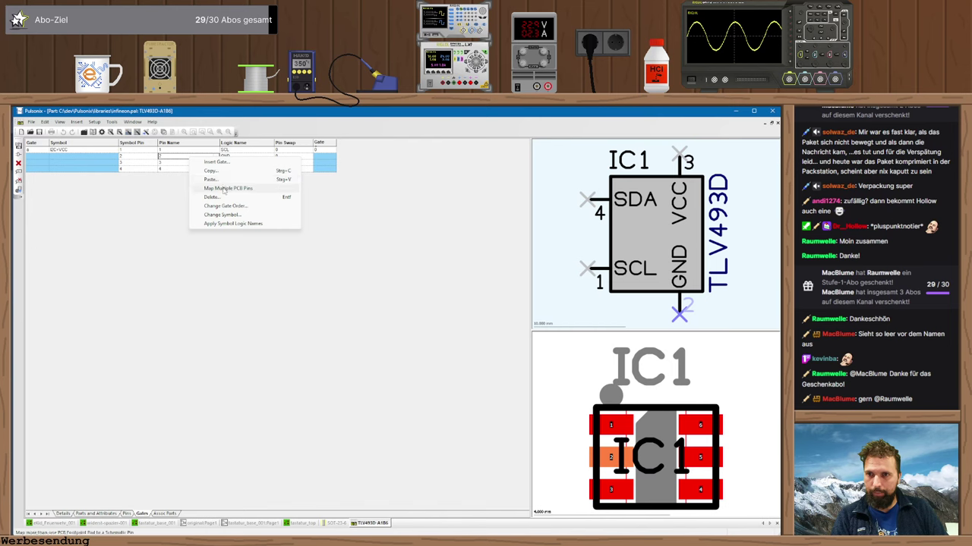
{"action": "left_click", "coordinate": [182, 156]}
{"action": "double_click", "coordinate": [181, 158]}
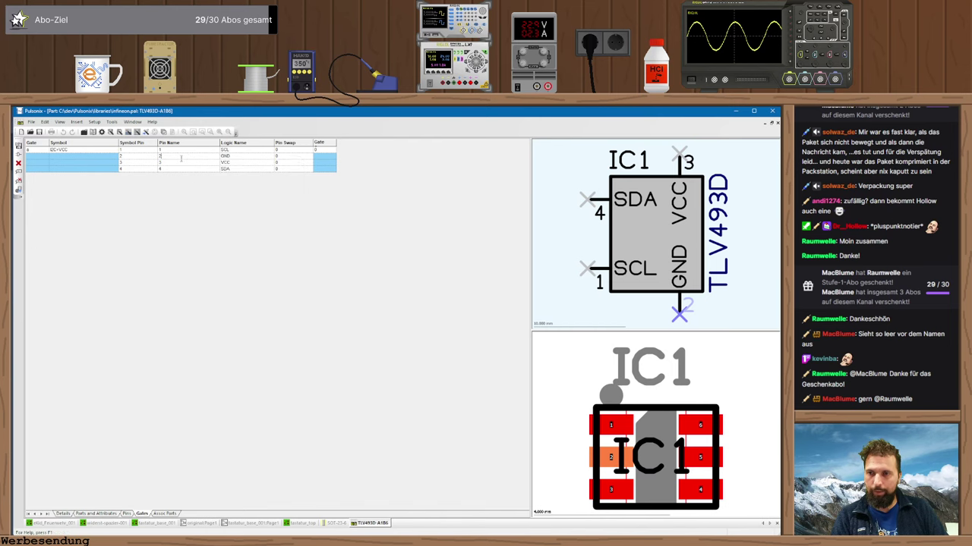
{"action": "key", "text": "alt+Tab"}
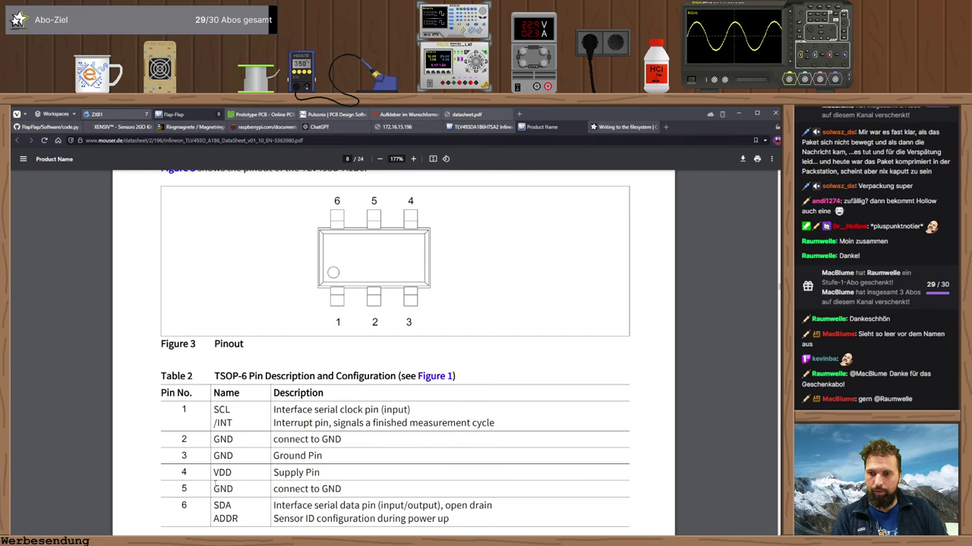
{"action": "key", "text": "alt+Tab"}
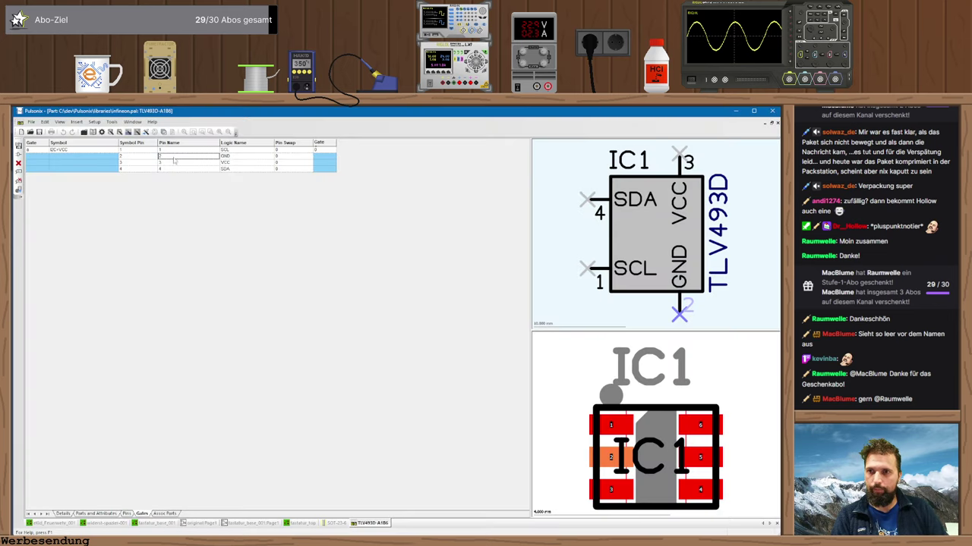
{"action": "left_click", "coordinate": [174, 157]}
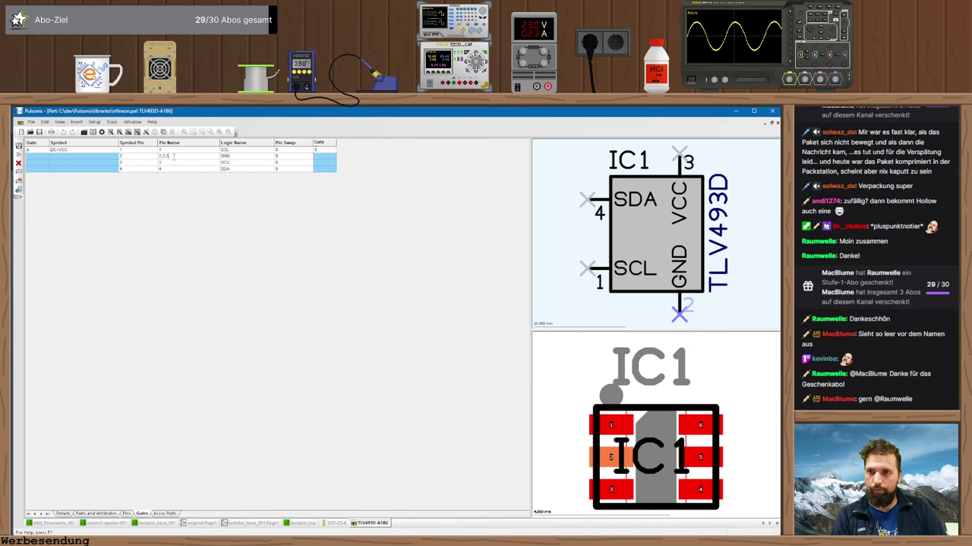
{"action": "type", "text": ",3,5"}
{"action": "key", "text": "Return"}
- Assign pad 4 to the VCC pin
{"action": "key", "text": "alt+Tab"}
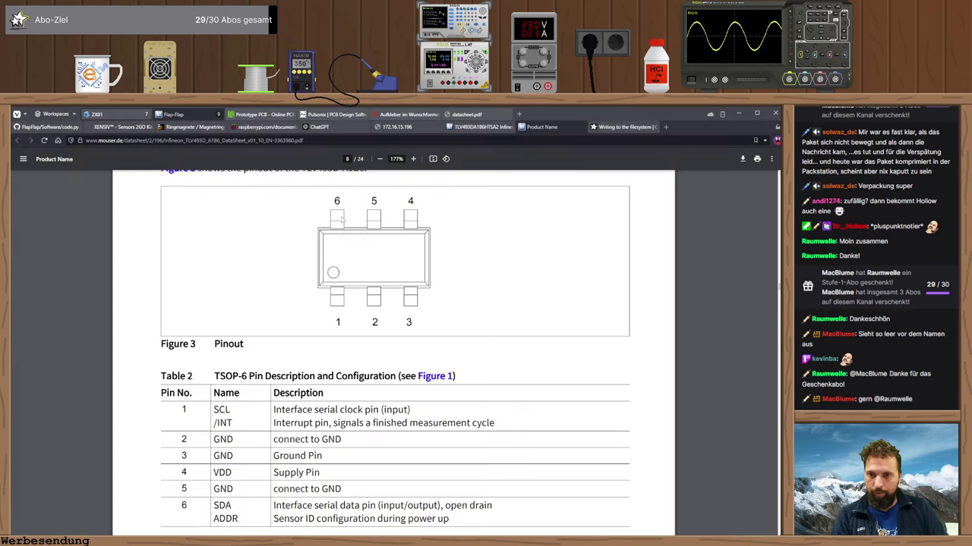
{"action": "key", "text": "alt+Tab"}
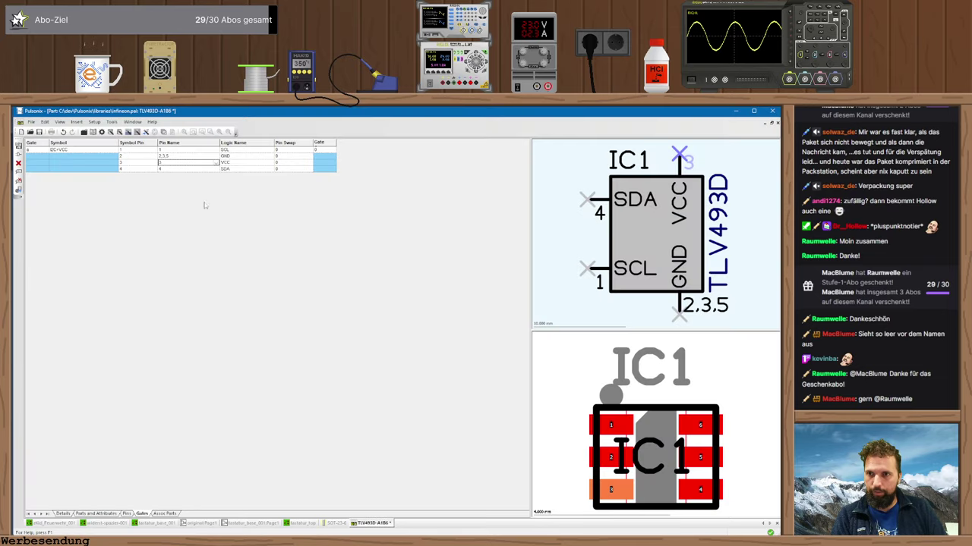
{"action": "left_click", "coordinate": [190, 162]}
{"action": "left_click", "coordinate": [215, 162]}
{"action": "left_click", "coordinate": [192, 176]}
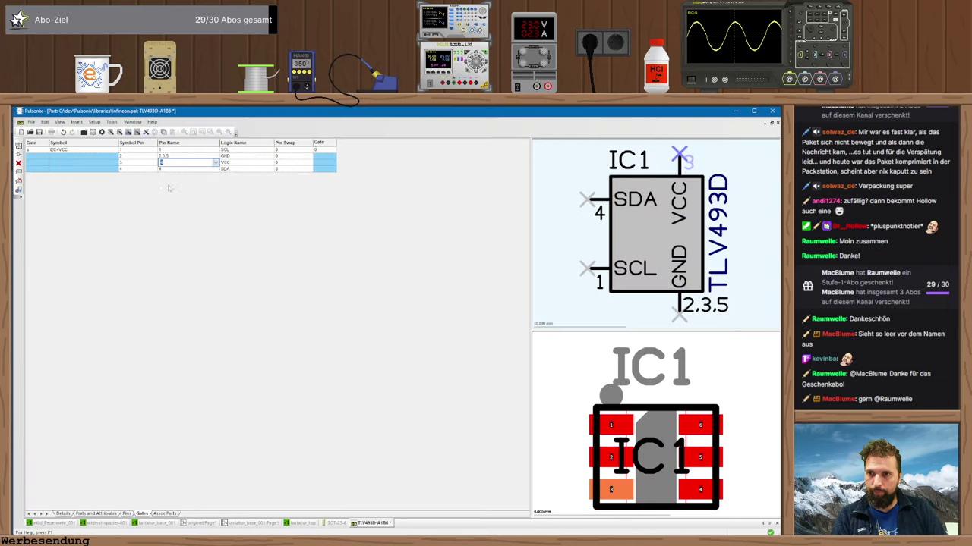
- Assign pad 6 to the SDA pin
{"action": "key", "text": "alt+Tab"}
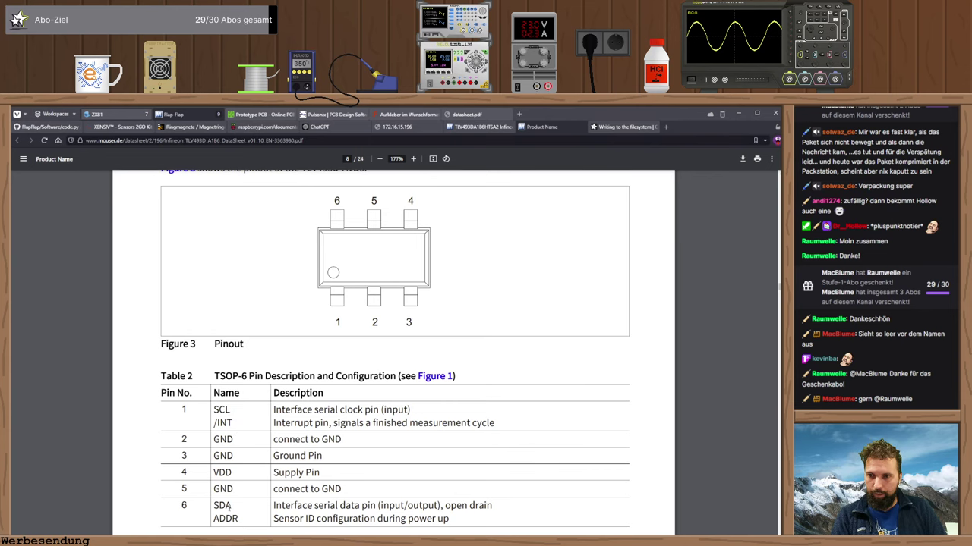
{"action": "key", "text": "alt+Tab"}
{"action": "left_click", "coordinate": [190, 168]}
{"action": "left_click", "coordinate": [216, 168]}
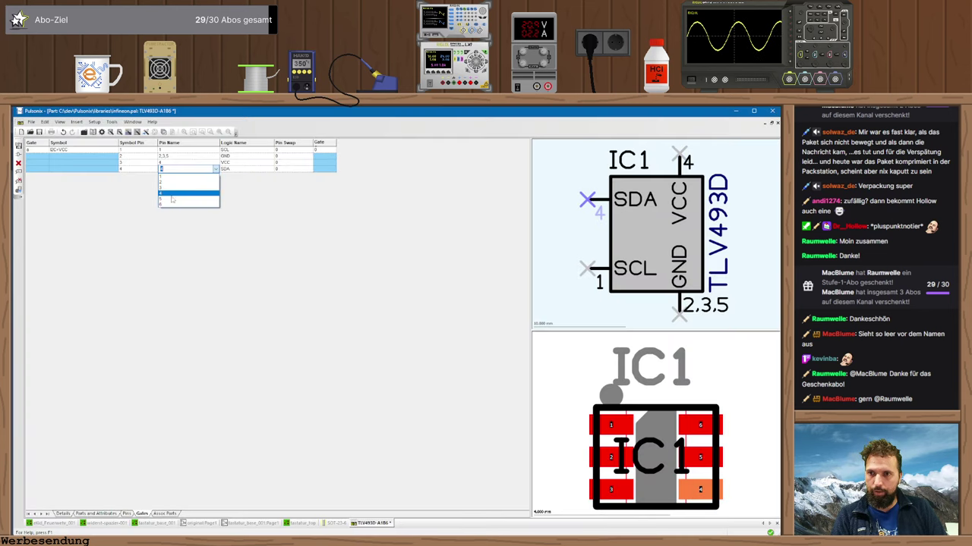
{"action": "left_click", "coordinate": [168, 204]}
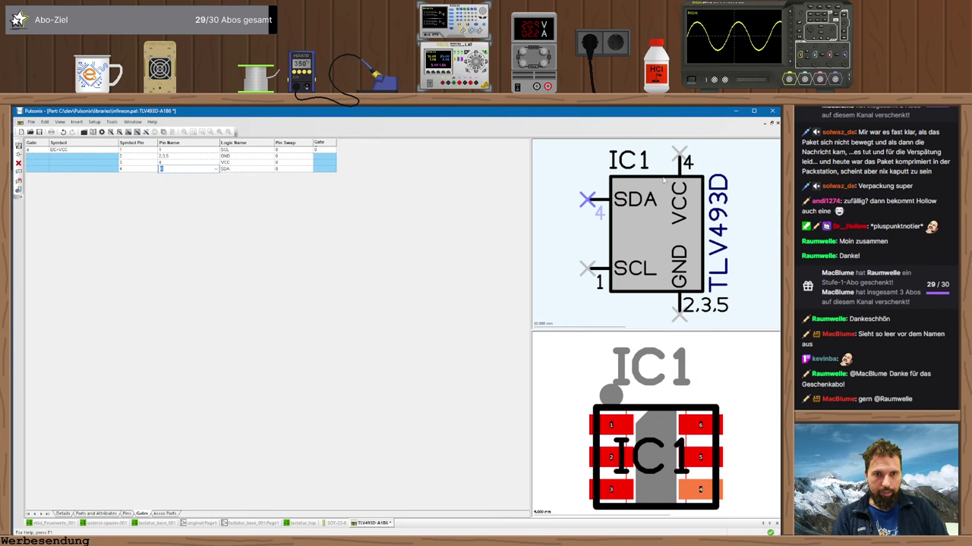
{"action": "left_click", "coordinate": [678, 153]}
- Verify the GND, SDA and SCL pad numbers against the datasheet and save the part
{"action": "key", "text": "alt+Tab"}
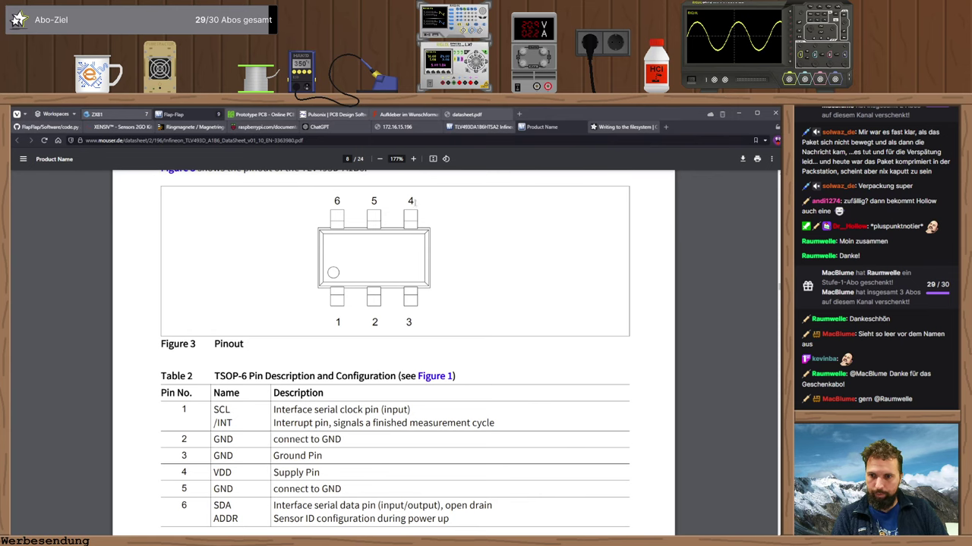
{"action": "key", "text": "alt+Tab"}
{"action": "left_click", "coordinate": [679, 314]}
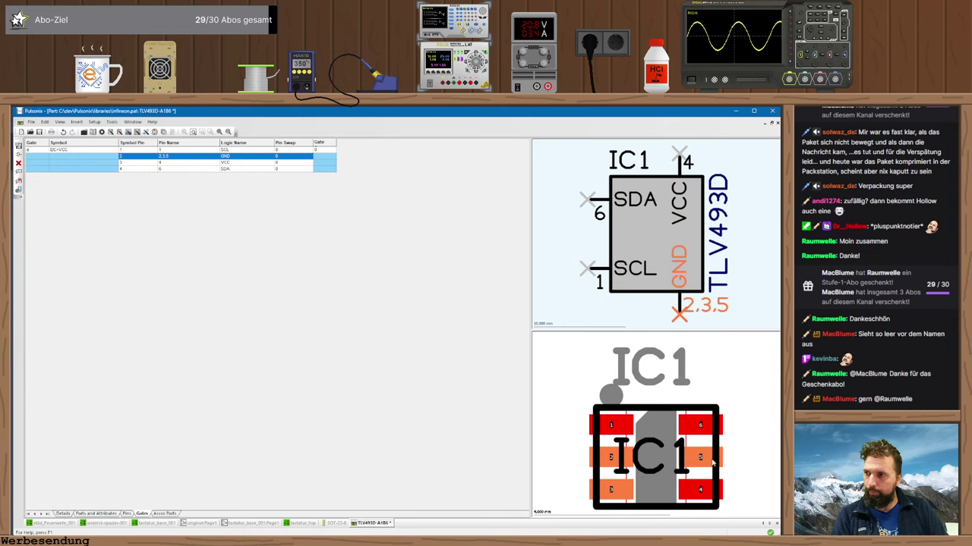
{"action": "key", "text": "alt+Tab"}
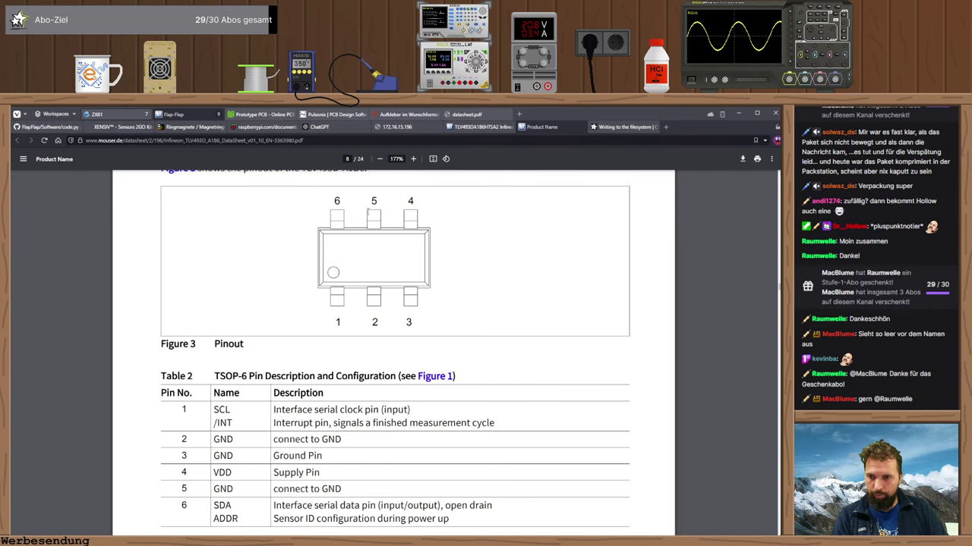
{"action": "key", "text": "alt+Tab"}
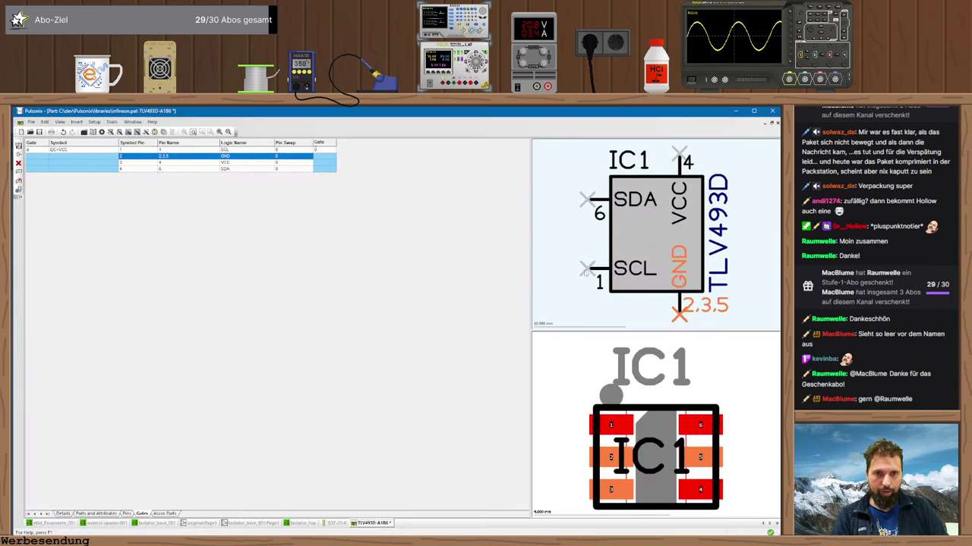
{"action": "left_click", "coordinate": [586, 206]}
{"action": "left_click", "coordinate": [584, 270]}
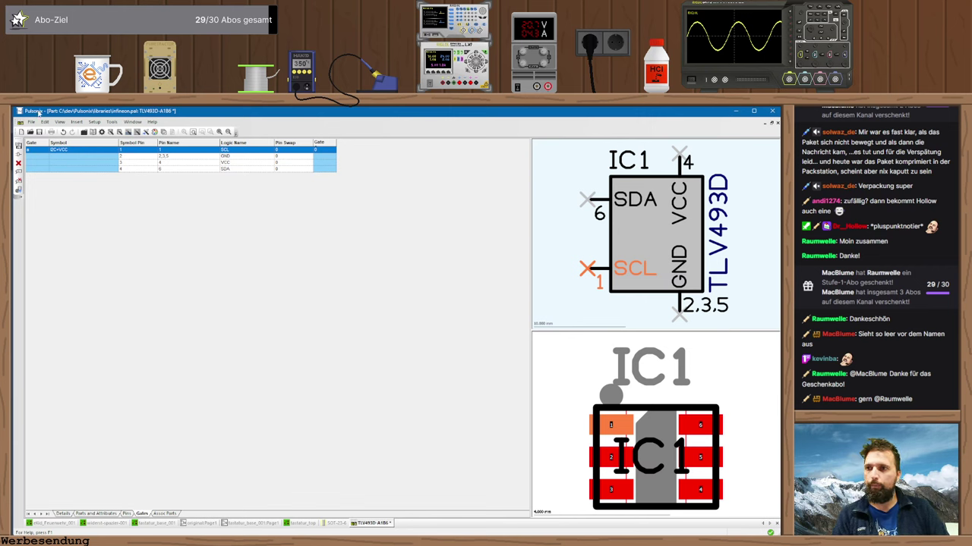
{"action": "key", "text": "Delete"}
- Confirm saving TLV493D-A1B6, then close the part and SOT-23-6 footprint windows
{"action": "left_click", "coordinate": [415, 352]}
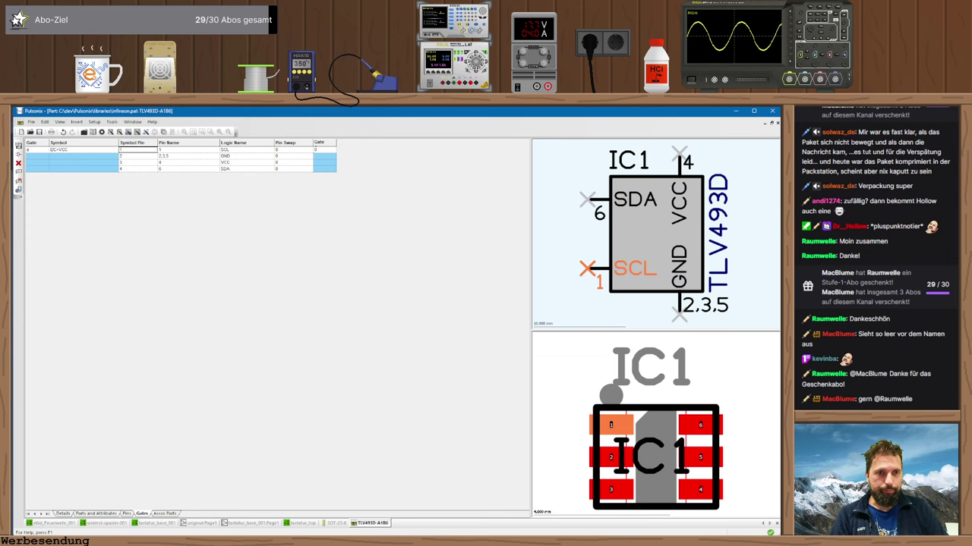
{"action": "left_click", "coordinate": [772, 123]}
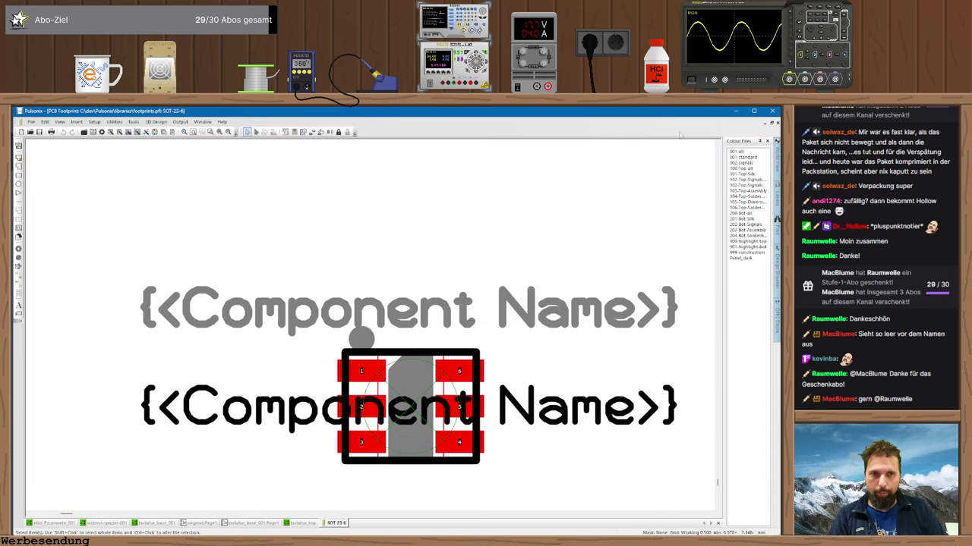
{"action": "left_click", "coordinate": [772, 123]}
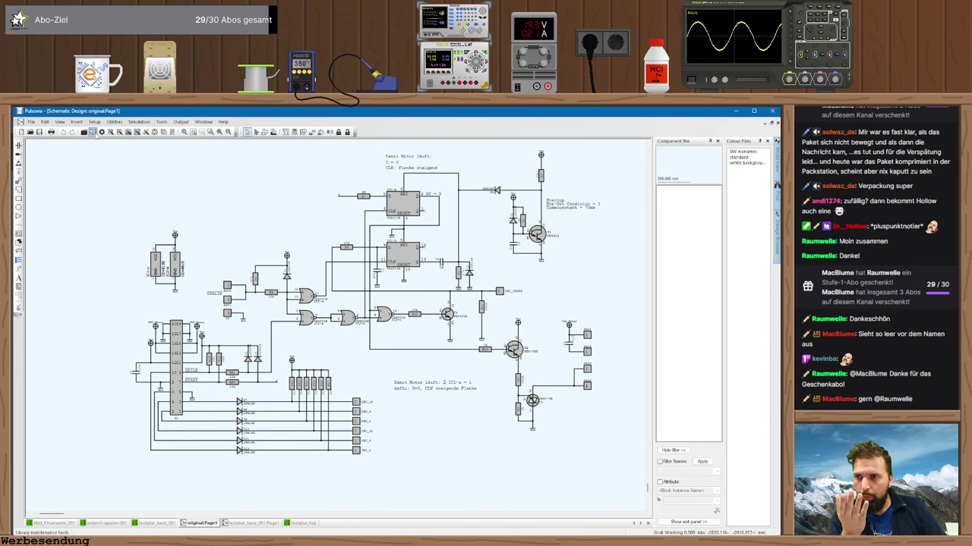
- Browse the aktiv parts library filtered to parts with 6 pins
{"action": "left_click", "coordinate": [92, 132]}
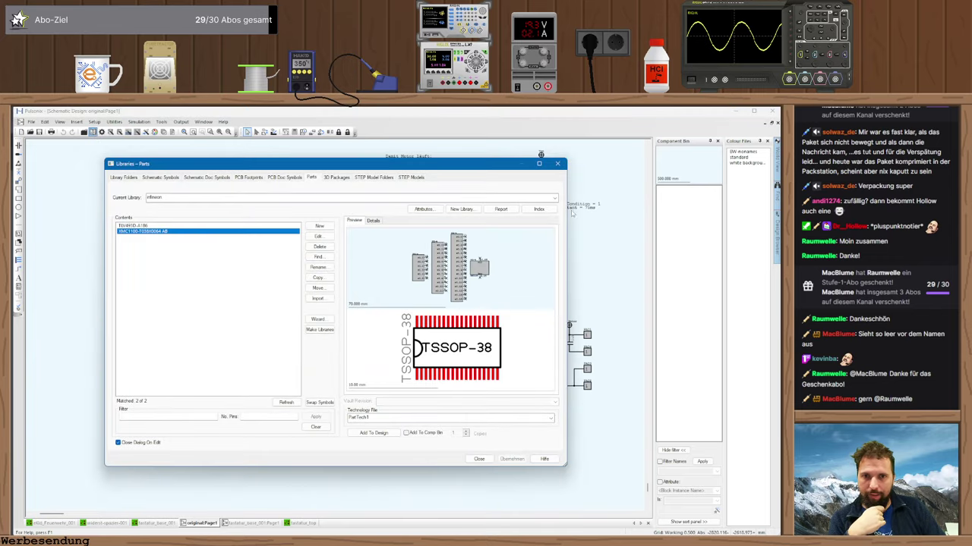
{"action": "left_click", "coordinate": [555, 198]}
{"action": "left_click", "coordinate": [163, 224]}
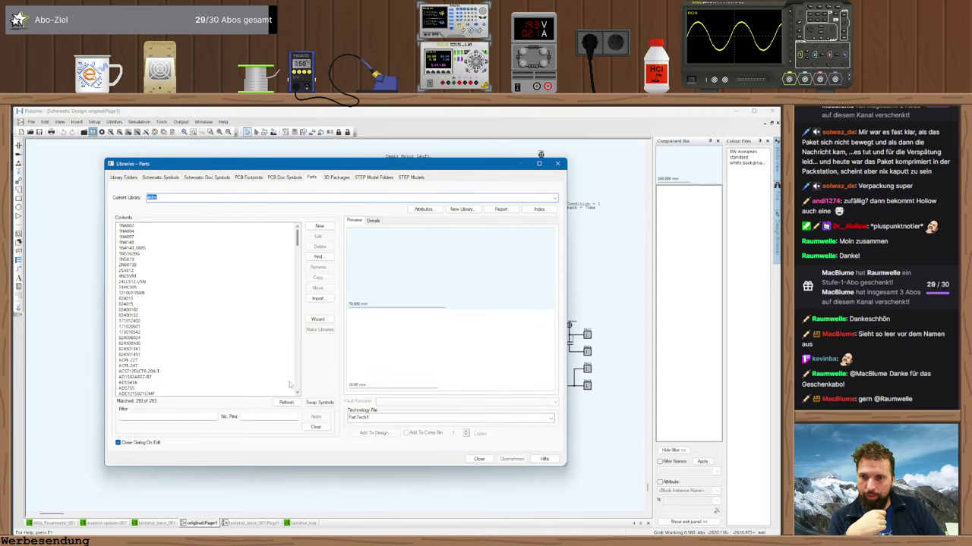
{"action": "left_click", "coordinate": [283, 416]}
{"action": "type", "text": "6"}
{"action": "key", "text": "Return"}
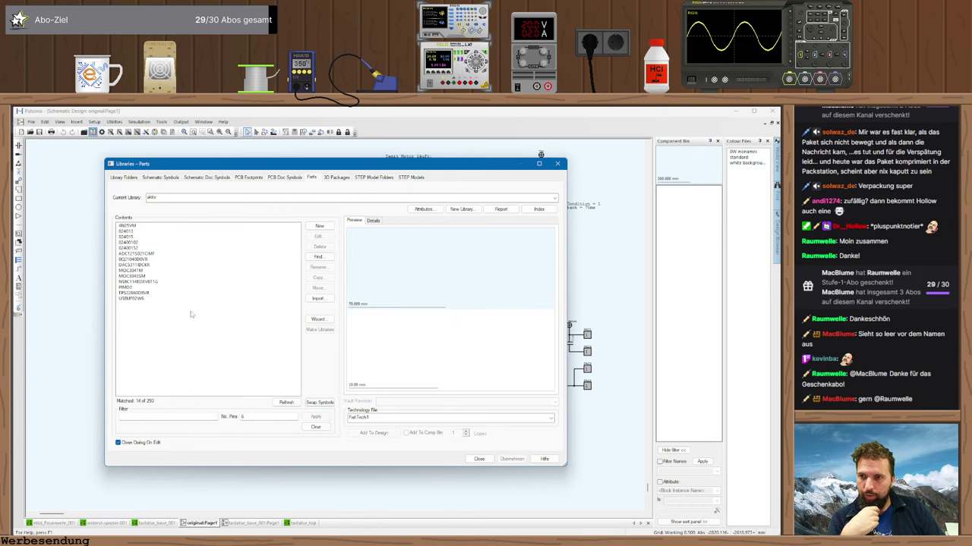
- Compare the MOC3043M and MOC3041M parts, ending on MOC3041M with its DIP6 footprint
{"action": "left_click", "coordinate": [134, 275]}
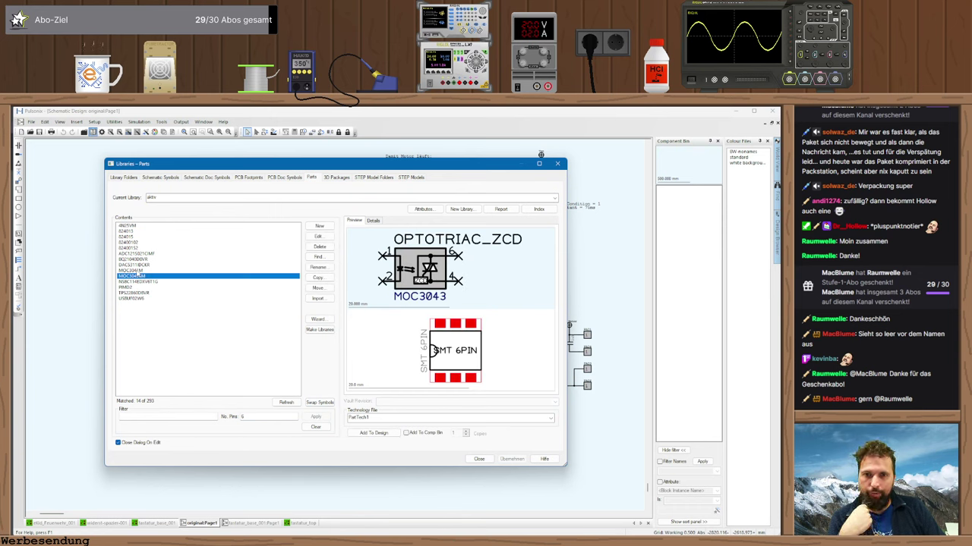
{"action": "left_click", "coordinate": [134, 270]}
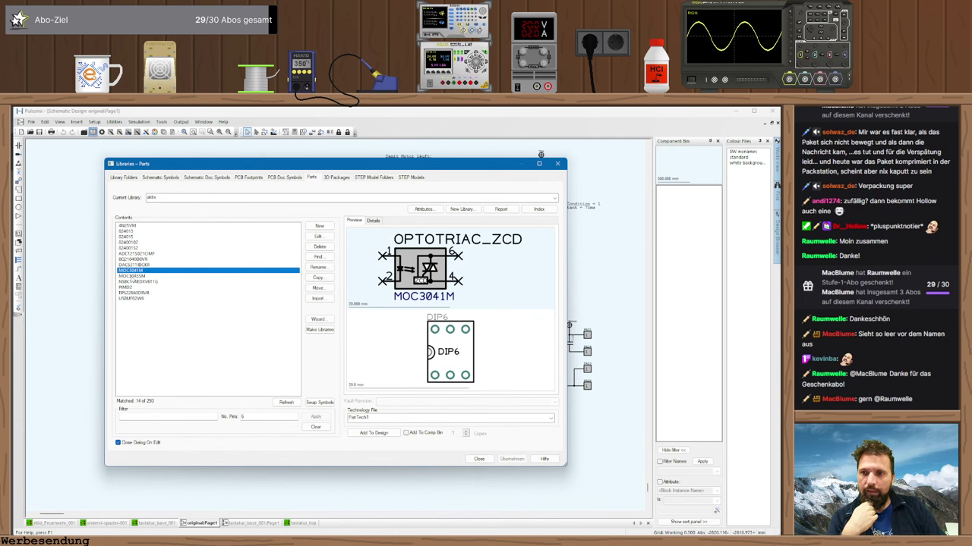
{"action": "left_click", "coordinate": [134, 275]}
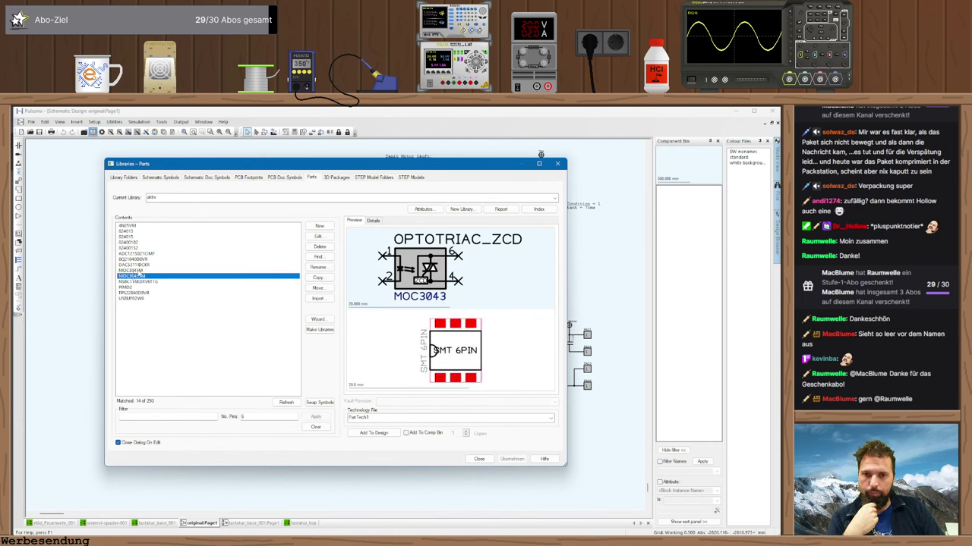
{"action": "left_click", "coordinate": [133, 271]}
- Launch EleLa and search its inventory for '*moc', returning the MOC3041 optocoupler
{"action": "key", "text": "super"}
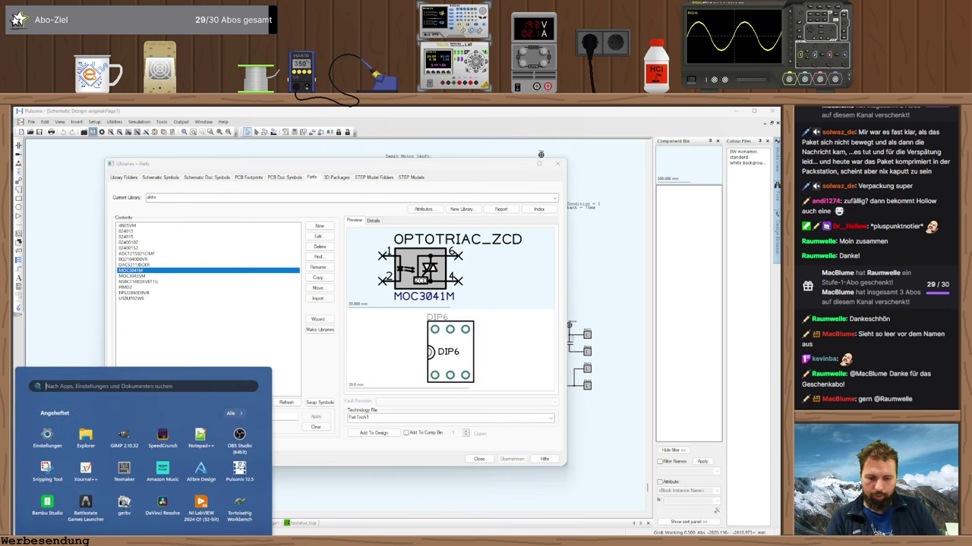
{"action": "type", "text": "elela"}
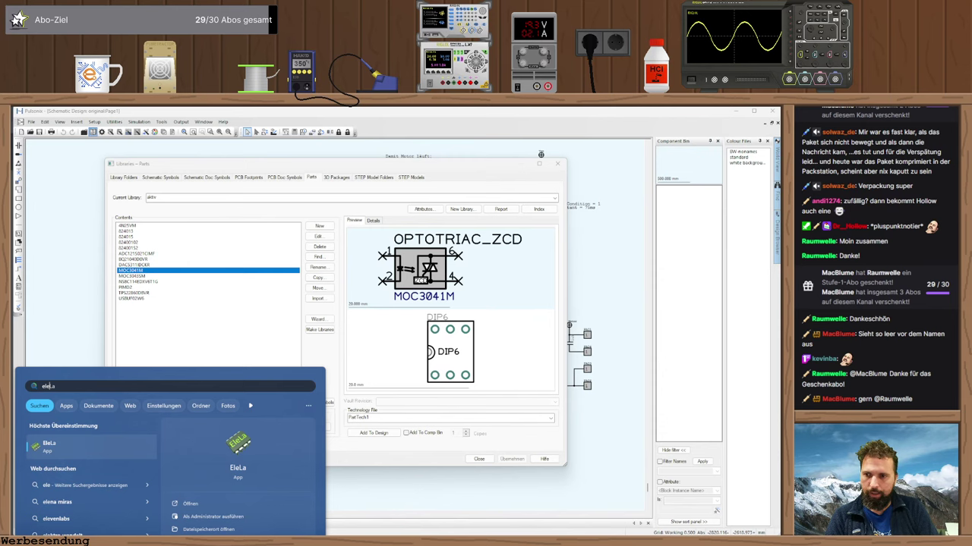
{"action": "key", "text": "Return"}
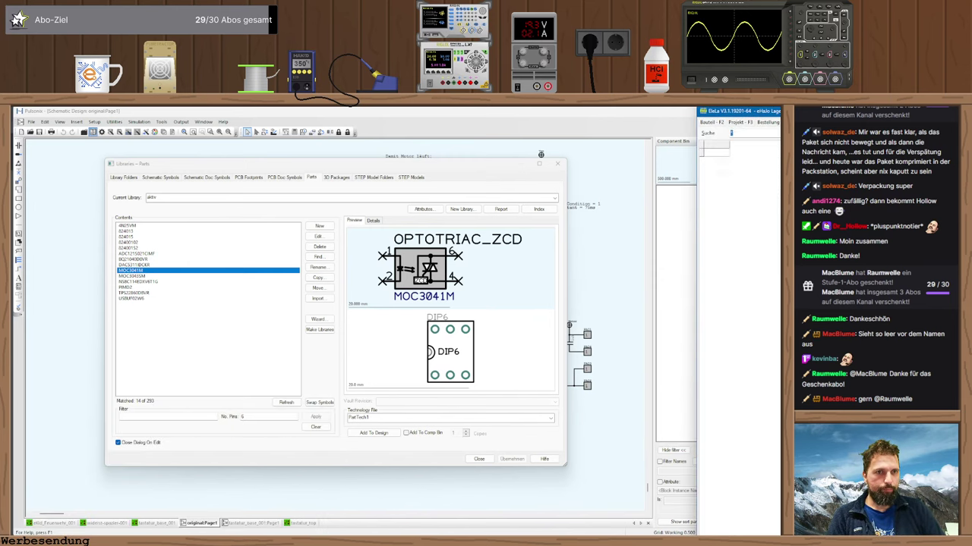
{"action": "type", "text": "*moc"}
{"action": "key", "text": "Return"}
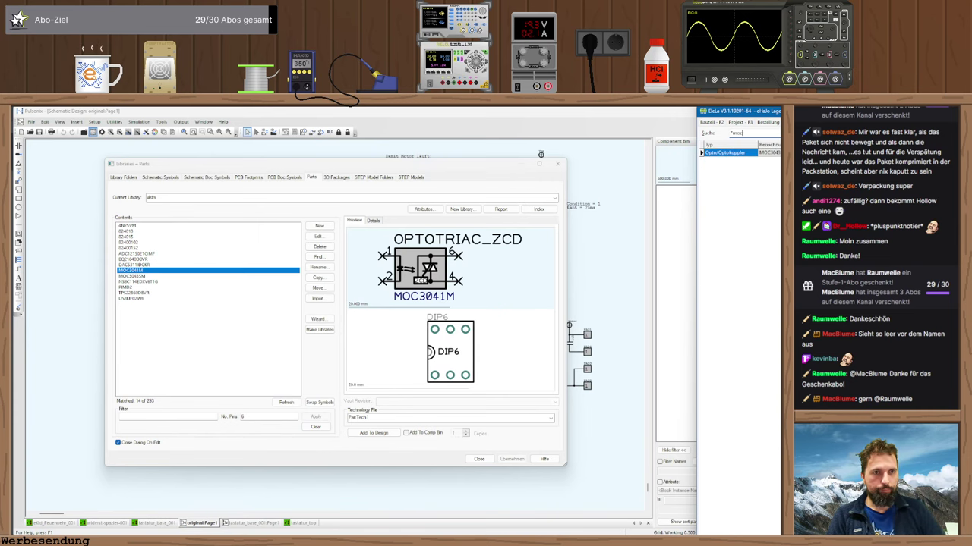
{"action": "left_click_drag", "start_coordinate": [822, 118], "coordinate": [406, 215]}
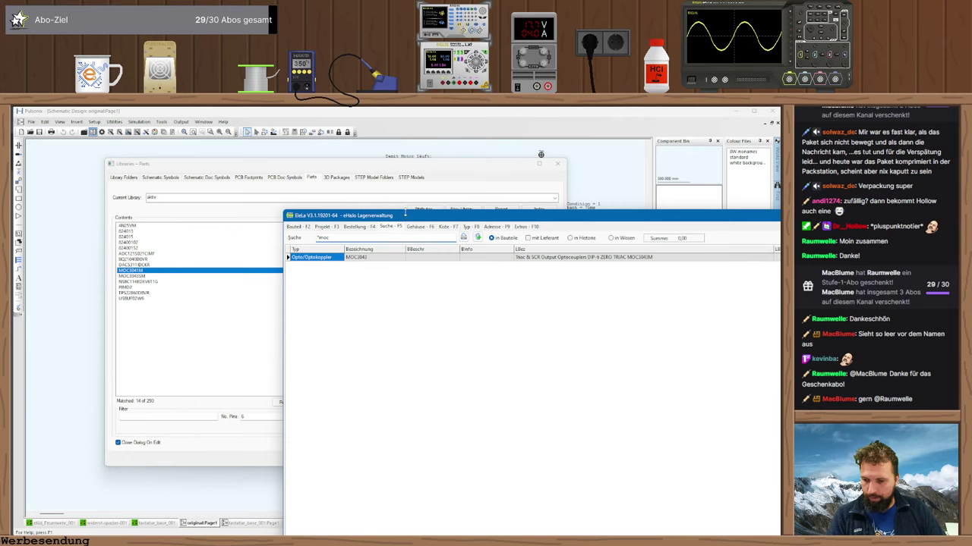
- Maximise EleLa, inspect the MOC3043 stock record showing 9 on hand, then return to Pulsonix
{"action": "double_click", "coordinate": [406, 214]}
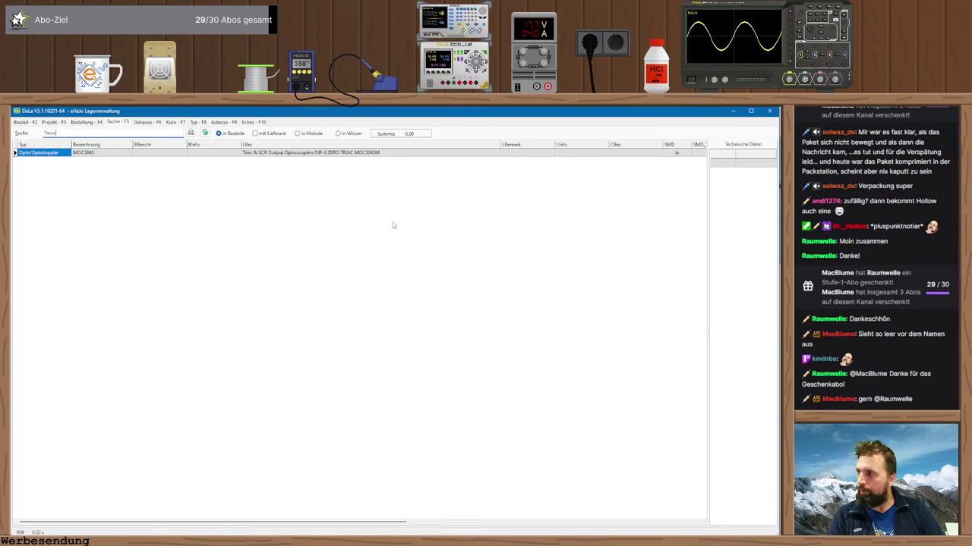
{"action": "double_click", "coordinate": [60, 153]}
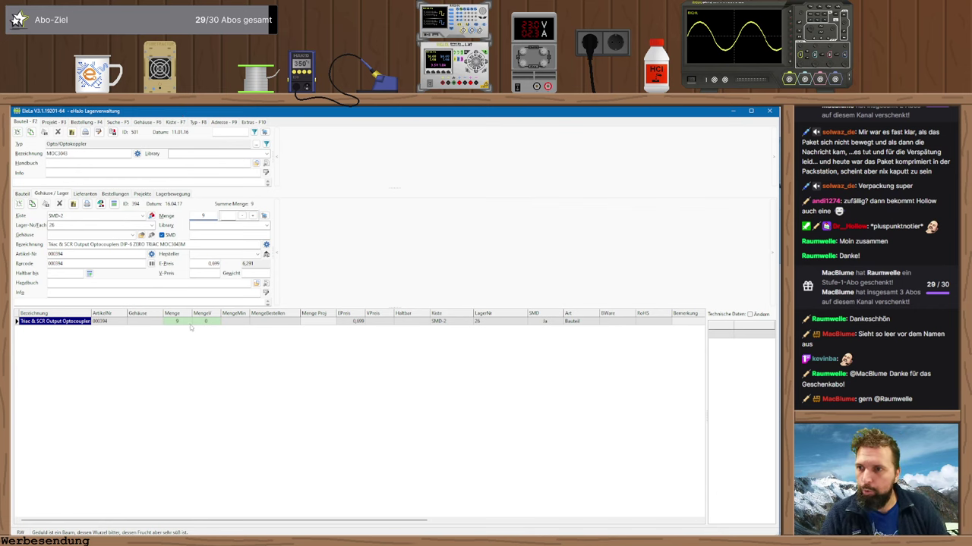
{"action": "double_click", "coordinate": [140, 245]}
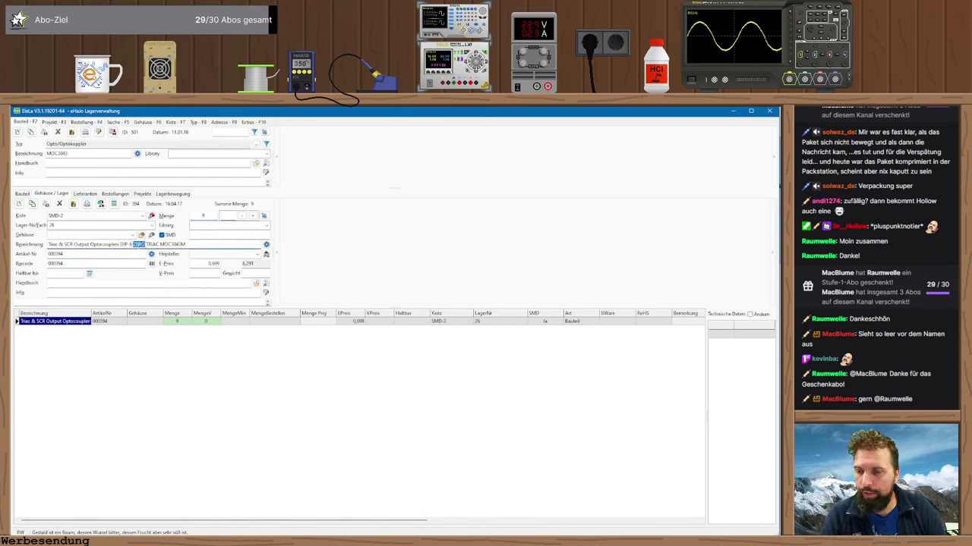
{"action": "left_click", "coordinate": [140, 245]}
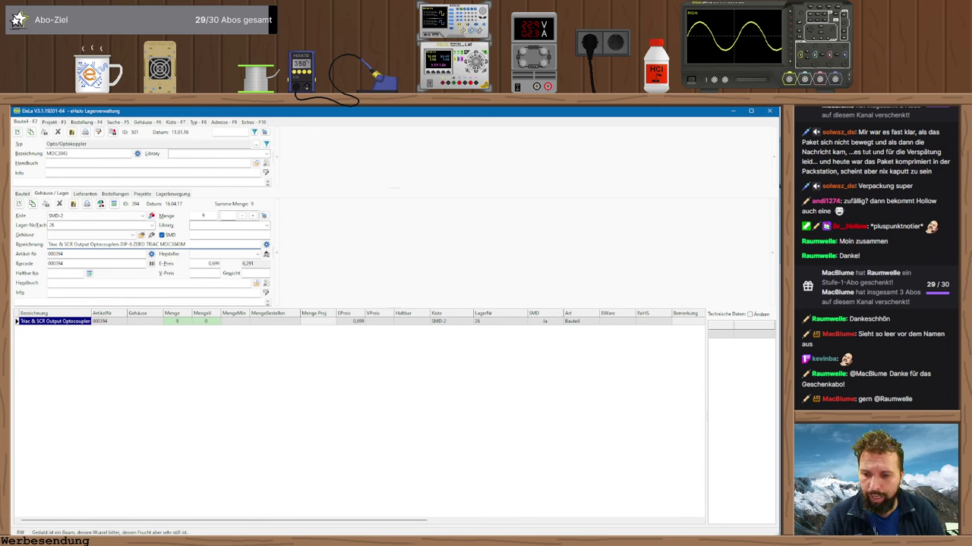
{"action": "key", "text": "alt+Tab"}
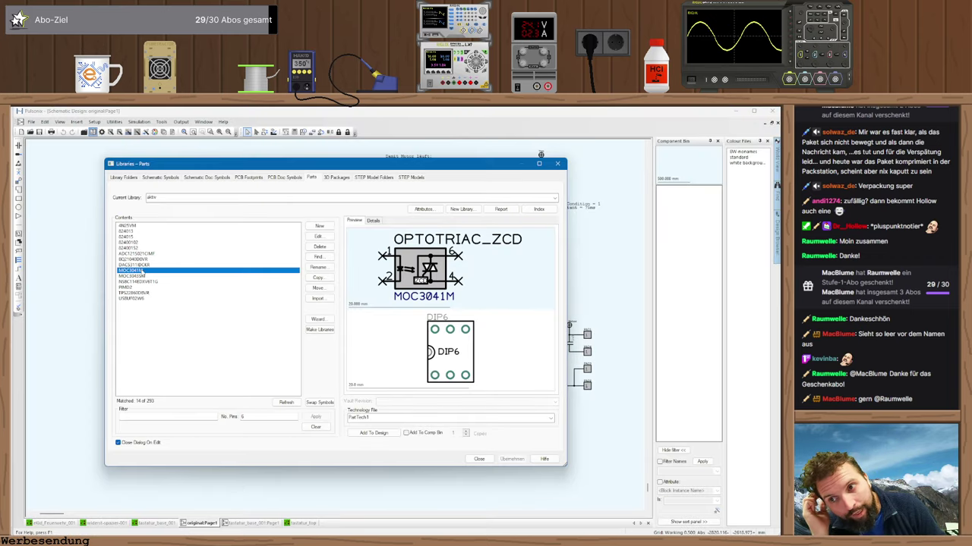
- Preview MOC3043M with its SMT 6PIN footprint in Pulsonix, then switch back to EleLa
{"action": "left_click", "coordinate": [144, 276]}
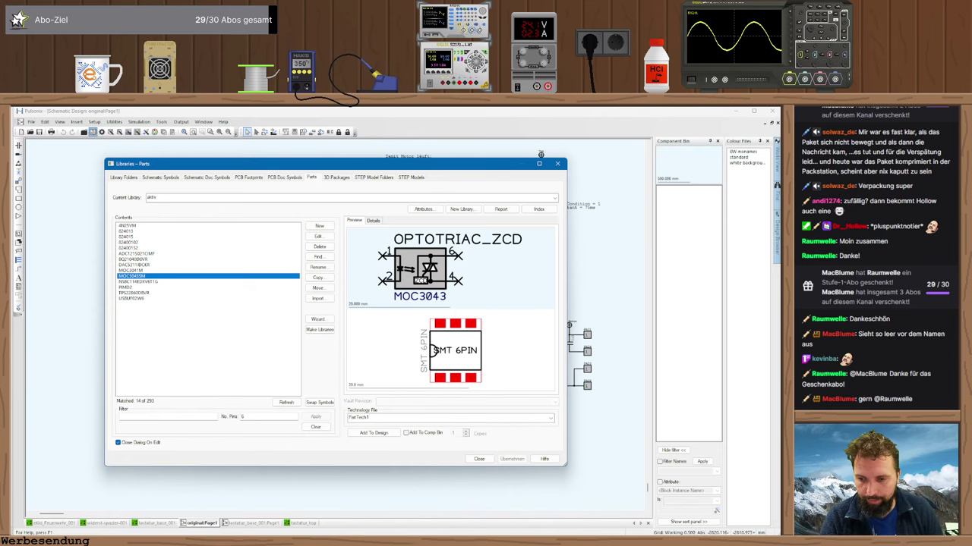
{"action": "key", "text": "alt+Tab"}
- Search EleLa for '*triac' and open the BT137S, T2535 and T835-600B-TR triac records
{"action": "left_click", "coordinate": [114, 122]}
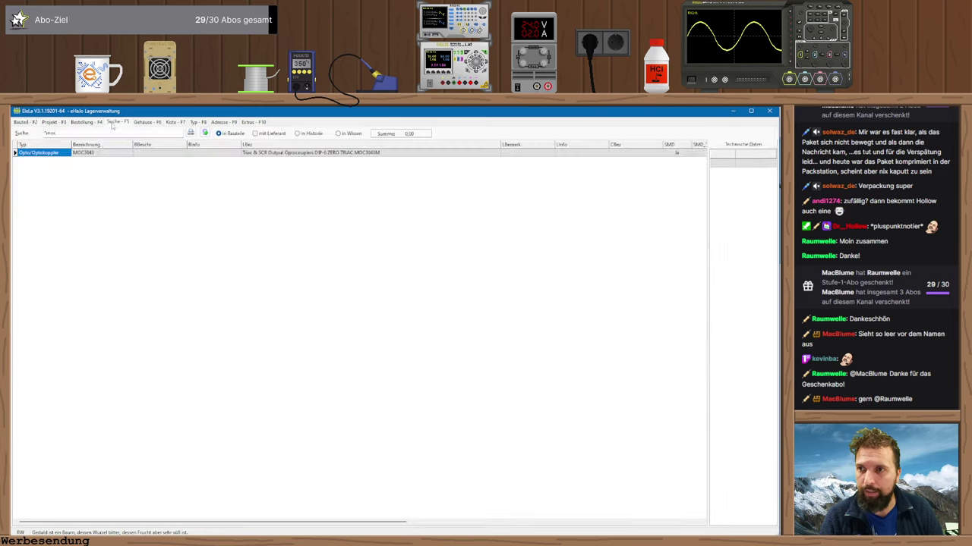
{"action": "type", "text": "*triac"}
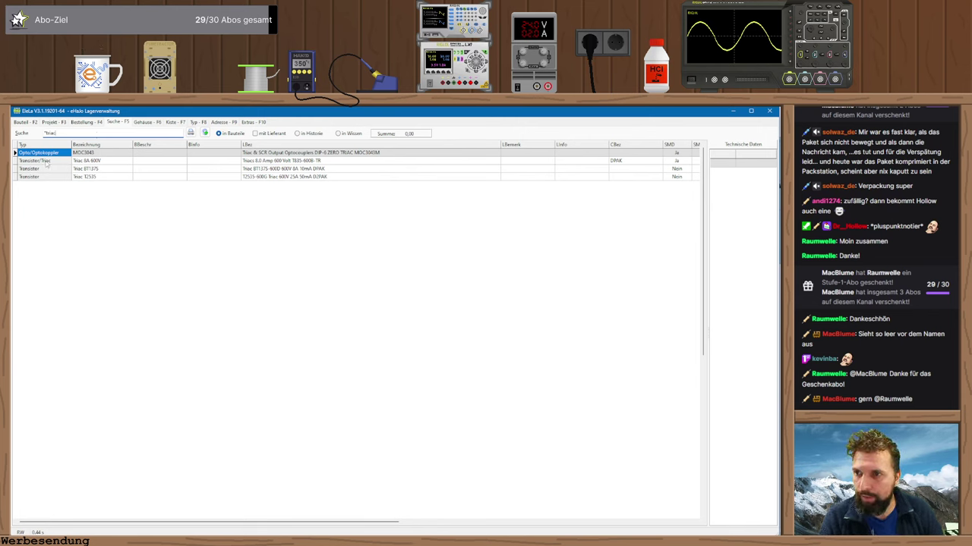
{"action": "left_click", "coordinate": [87, 153]}
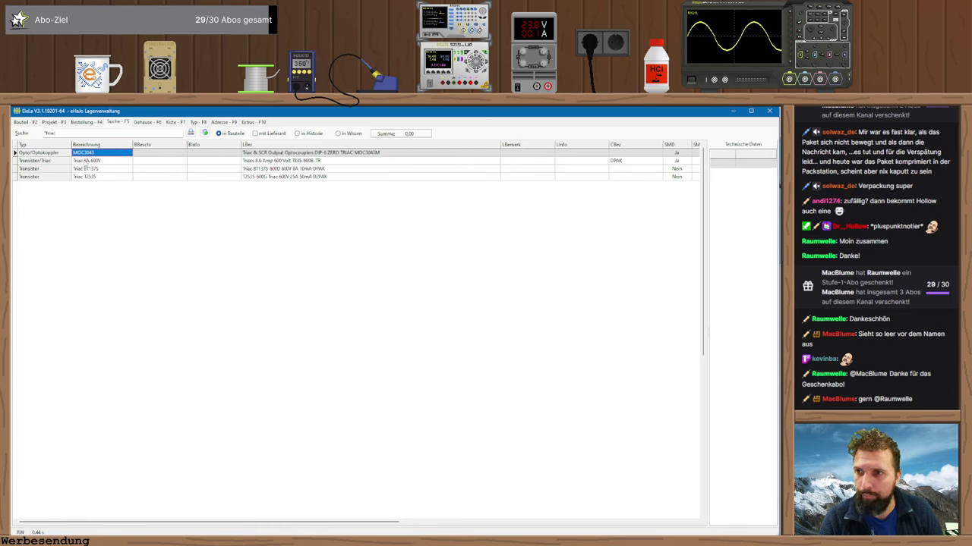
{"action": "double_click", "coordinate": [88, 168]}
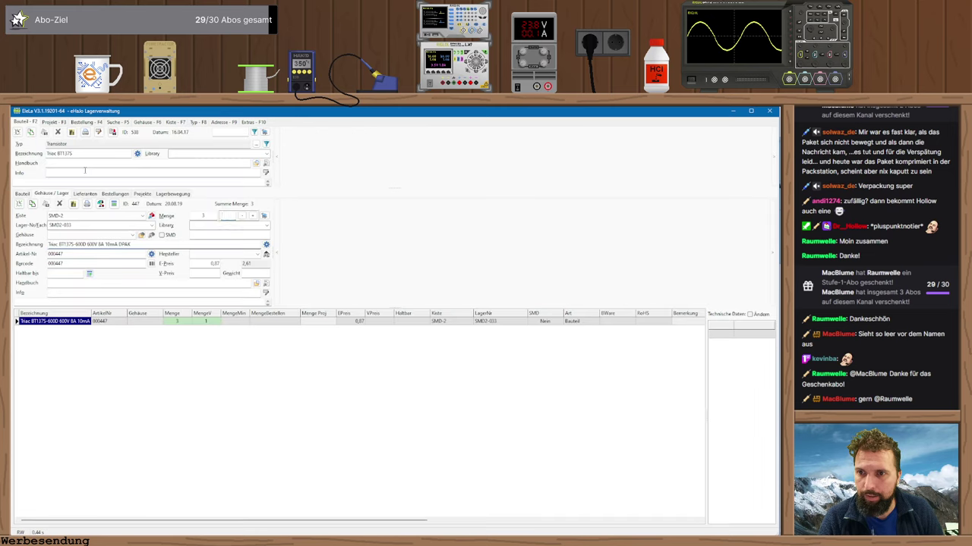
{"action": "left_click", "coordinate": [114, 122]}
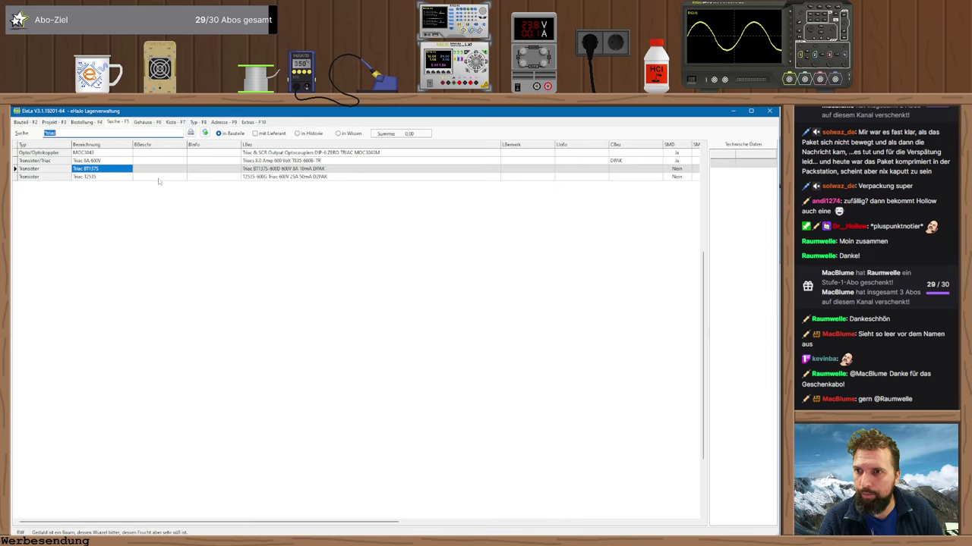
{"action": "double_click", "coordinate": [156, 179]}
{"action": "left_click", "coordinate": [113, 122]}
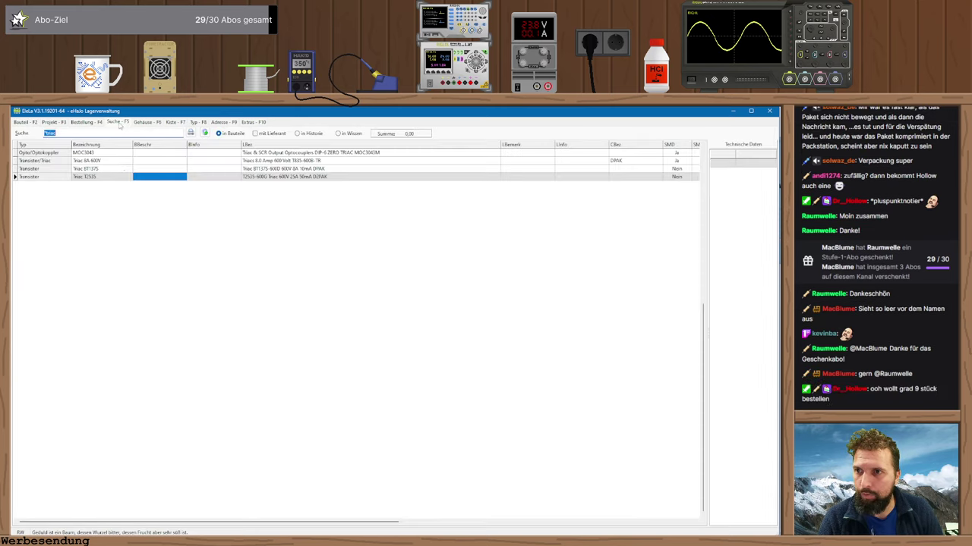
{"action": "double_click", "coordinate": [121, 166]}
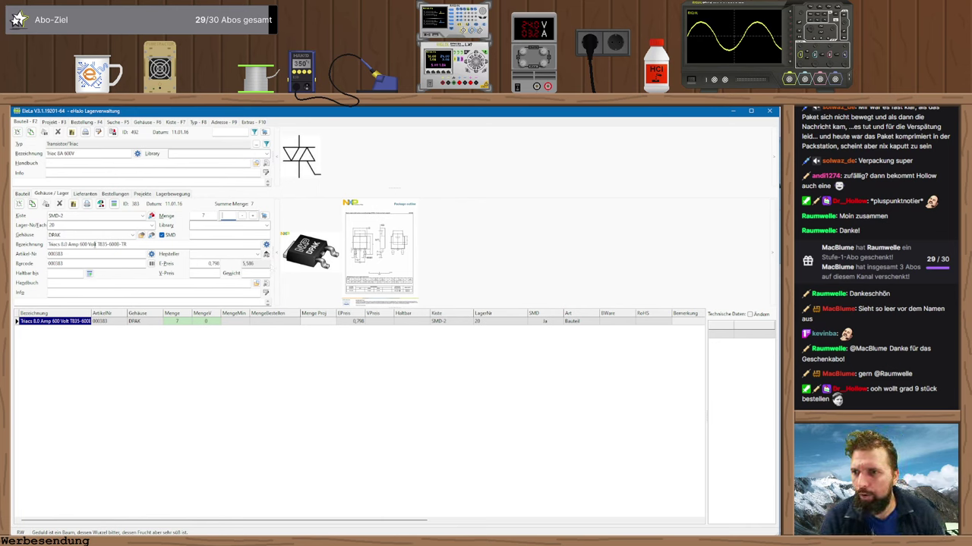
- Reduce the T835-600B-TR stock quantity from 7 to 6 and copy its part number
{"action": "double_click", "coordinate": [66, 244]}
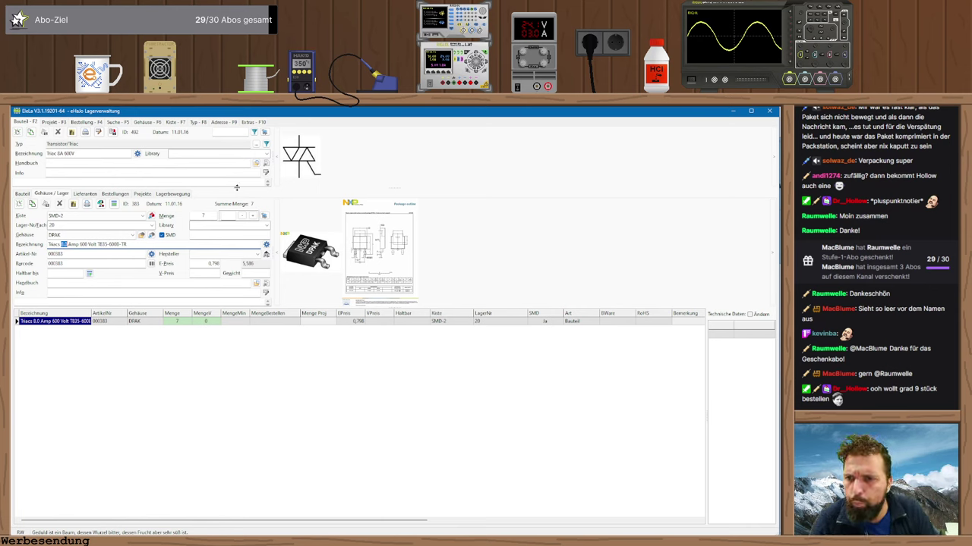
{"action": "left_click", "coordinate": [241, 216]}
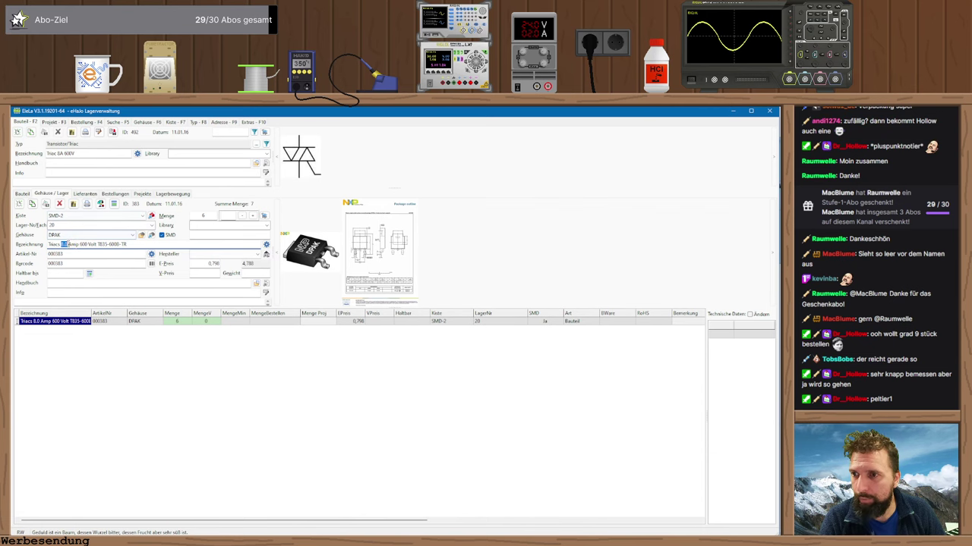
{"action": "left_click", "coordinate": [101, 244]}
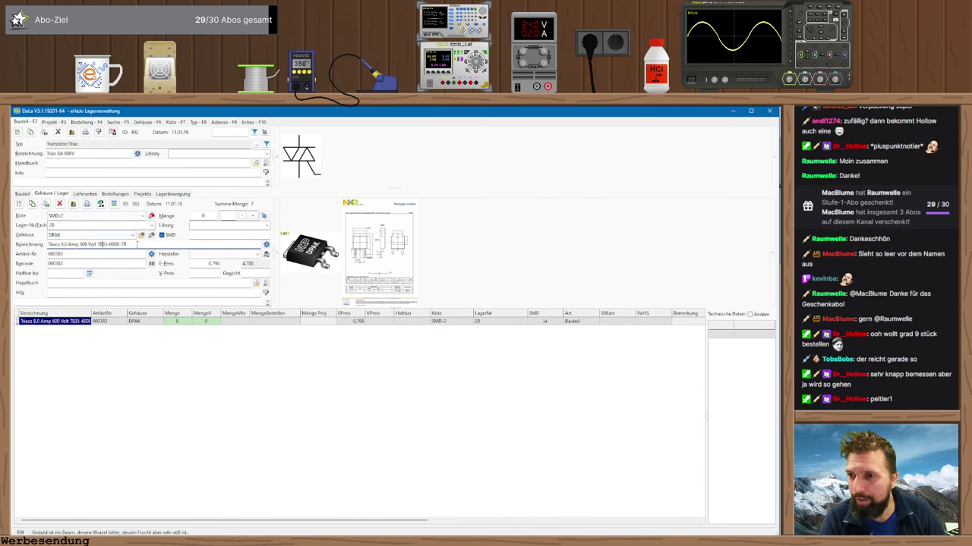
{"action": "left_click_drag", "start_coordinate": [98, 244], "coordinate": [129, 245]}
{"action": "key", "text": "ctrl+c"}
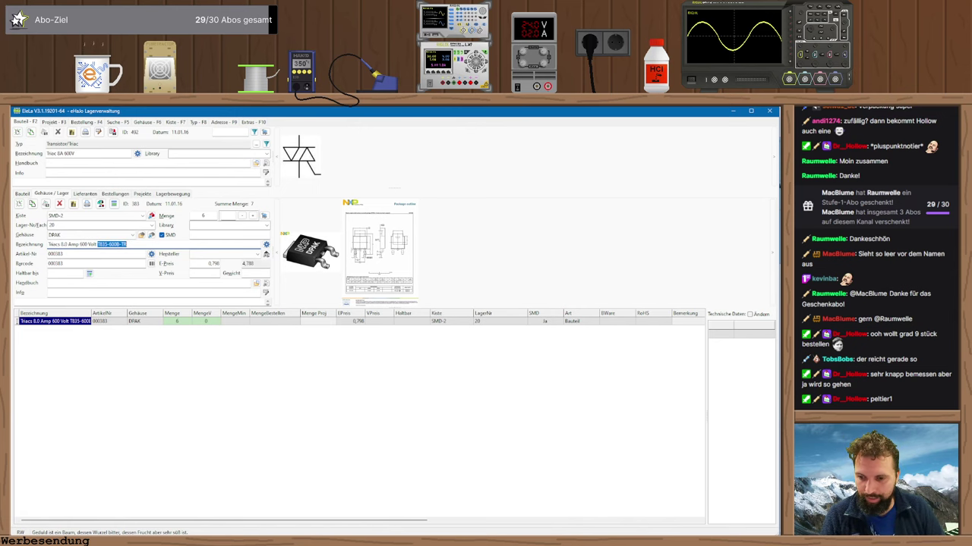
{"action": "key", "text": "alt+Tab"}
- Load mouser.de in a new tab and search for the pasted T835-600B-TR part number
{"action": "key", "text": "ctrl+t"}
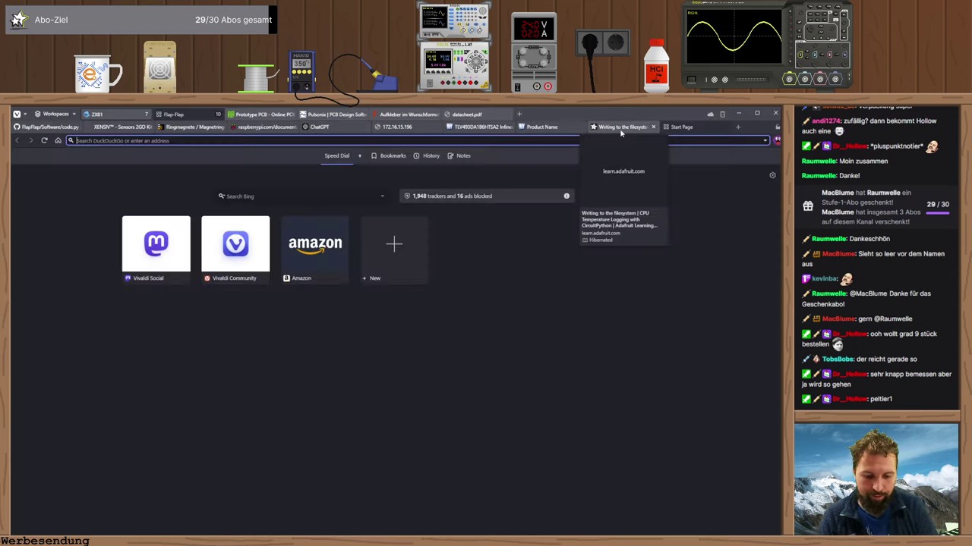
{"action": "type", "text": "mosuer"}
{"action": "key", "text": "BackSpace"}
{"action": "key", "text": "BackSpace"}
{"action": "key", "text": "BackSpace"}
{"action": "key", "text": "BackSpace"}
{"action": "type", "text": "user.de/"}
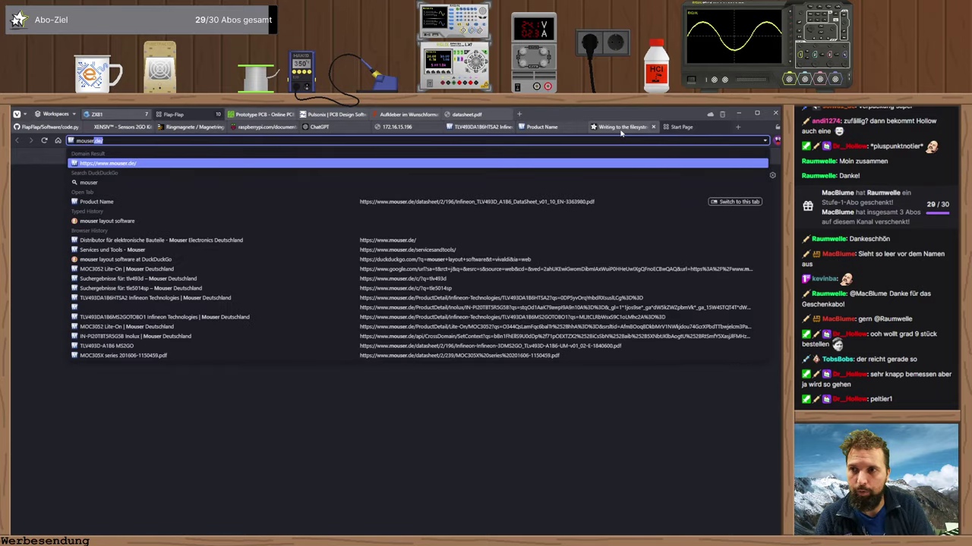
{"action": "key", "text": "Return"}
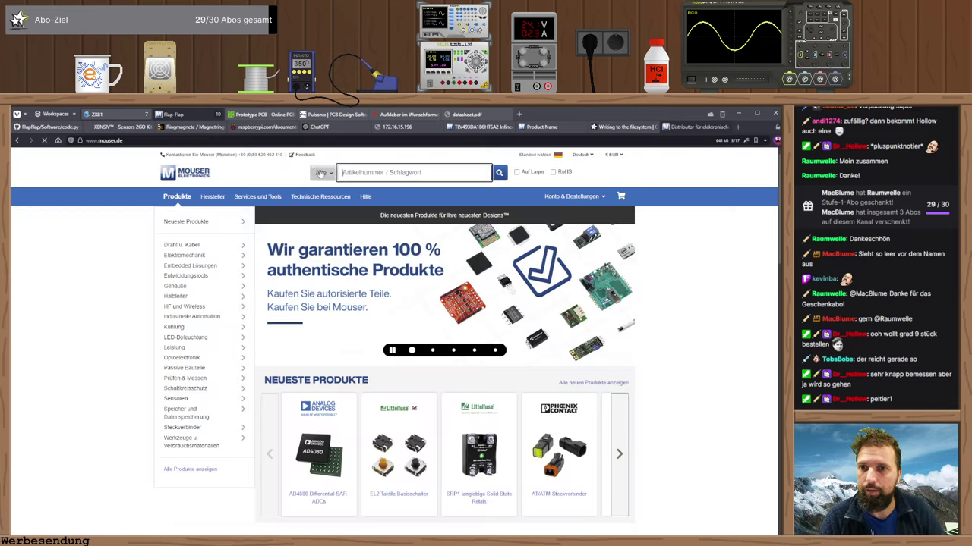
{"action": "left_click", "coordinate": [363, 173]}
{"action": "key", "text": "ctrl+v"}
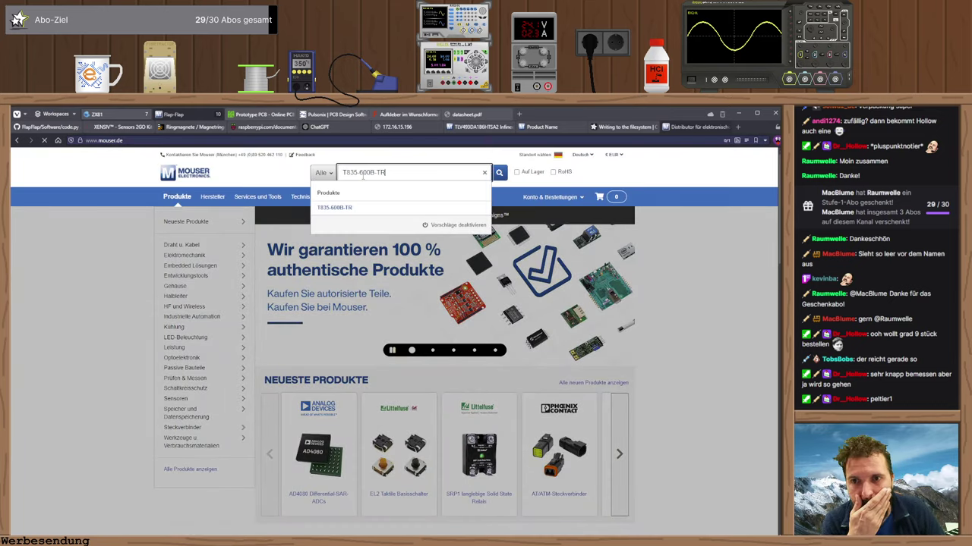
{"action": "key", "text": "Return"}
- Open the T835-600B-TR product page and its datasheet PDF, reloading past the outage page
{"action": "scroll", "coordinate": [345, 277], "scroll_direction": "down", "scroll_amount": 4}
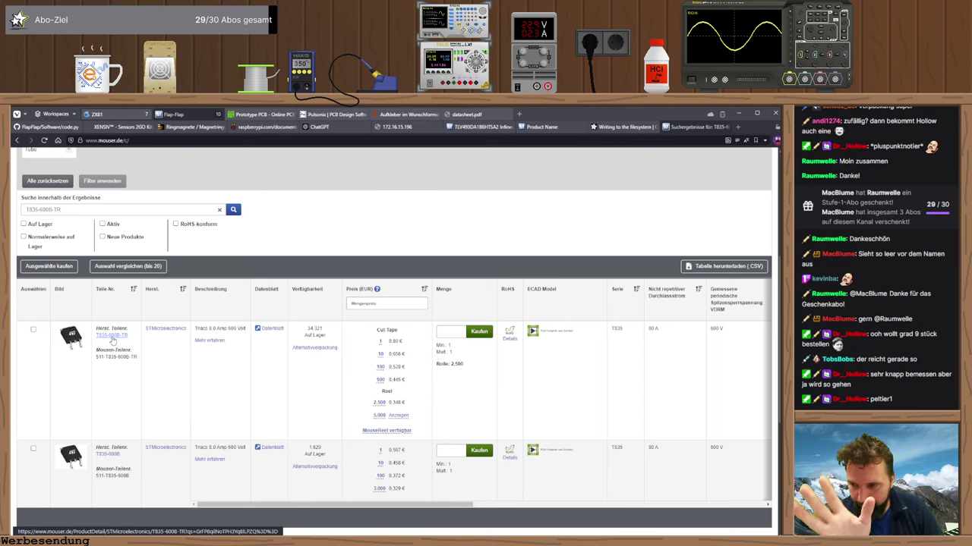
{"action": "left_click", "coordinate": [111, 335]}
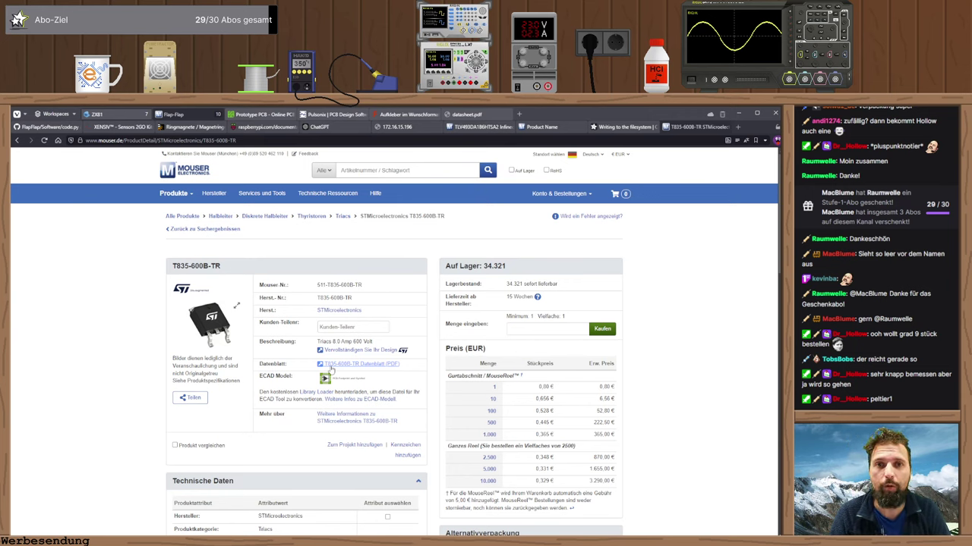
{"action": "left_click", "coordinate": [331, 370]}
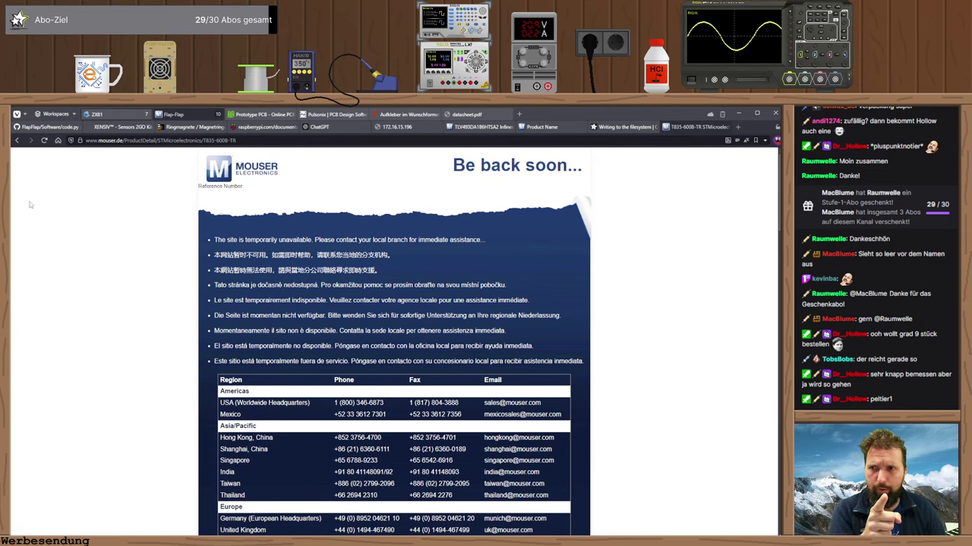
{"action": "left_click", "coordinate": [46, 142]}
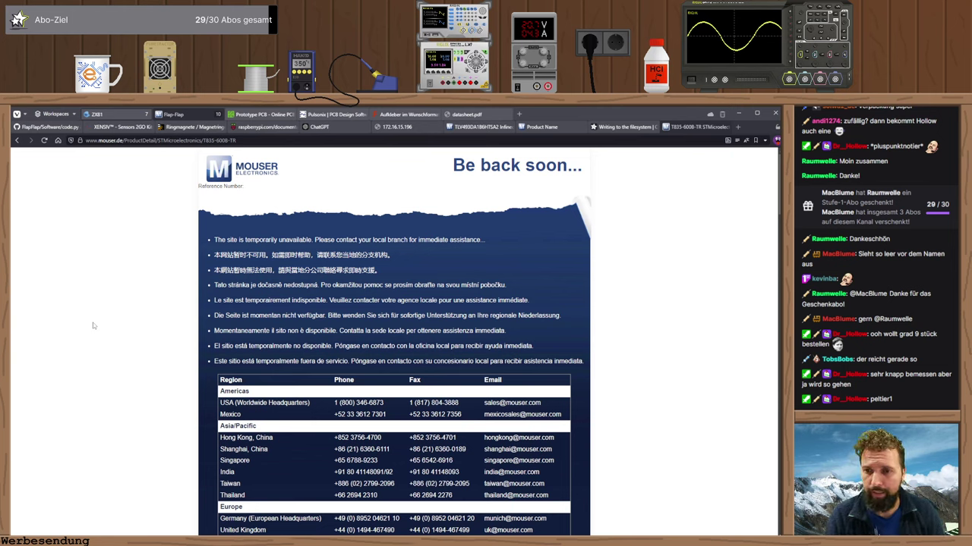
{"action": "key", "text": "F5"}
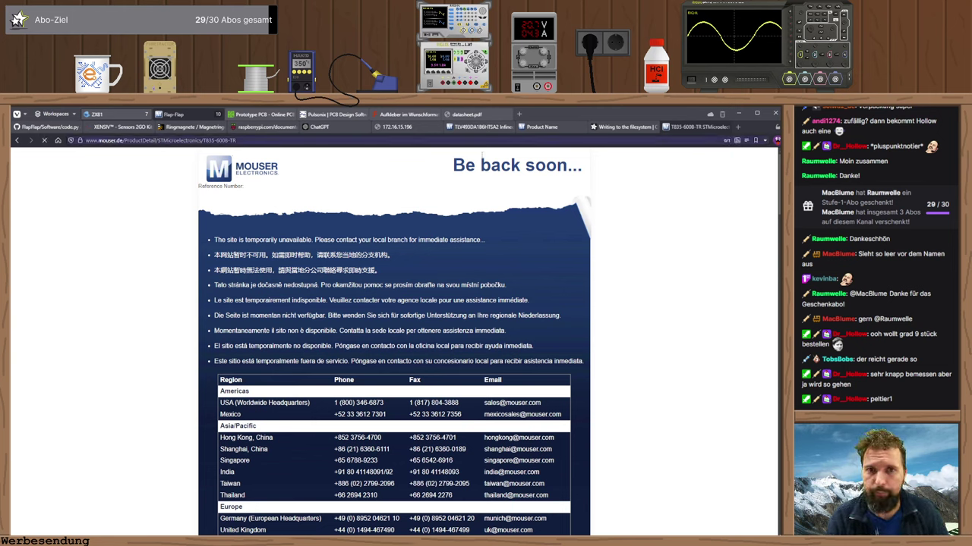
{"action": "left_click", "coordinate": [540, 127]}
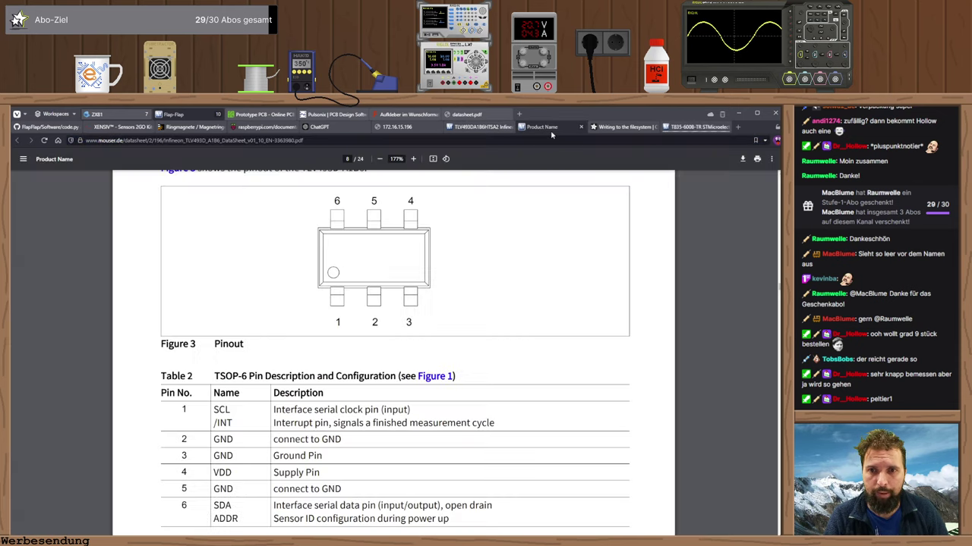
{"action": "left_click", "coordinate": [695, 126]}
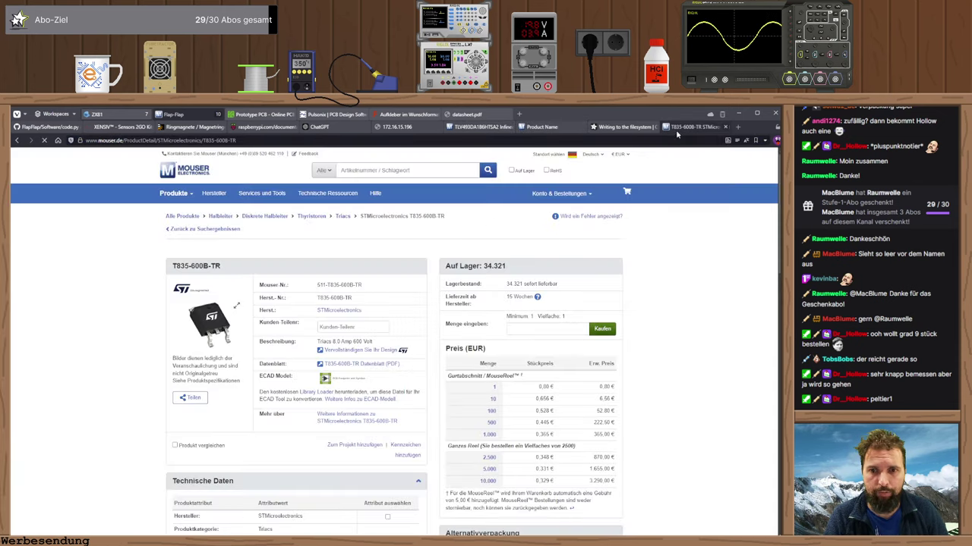
{"action": "left_click", "coordinate": [322, 364]}
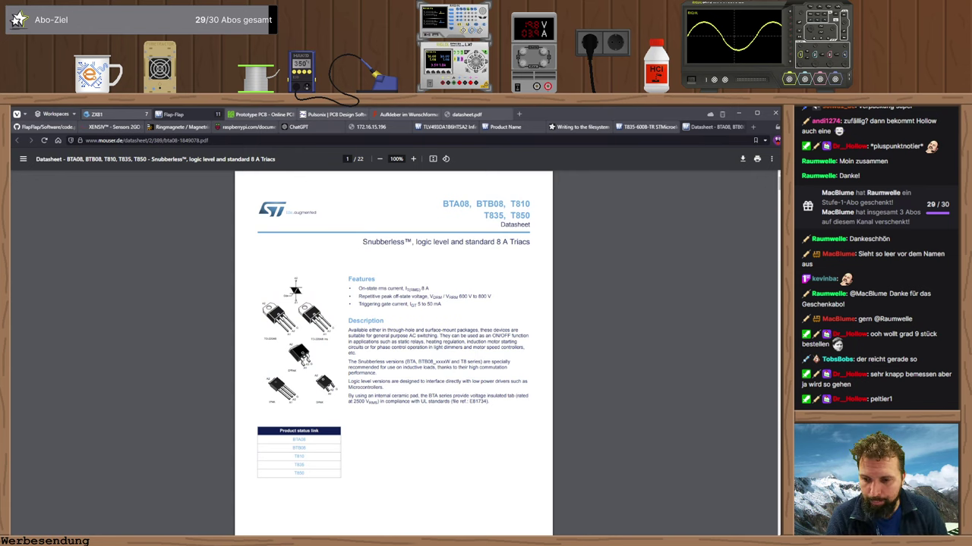
{"action": "key", "text": "alt+Tab"}
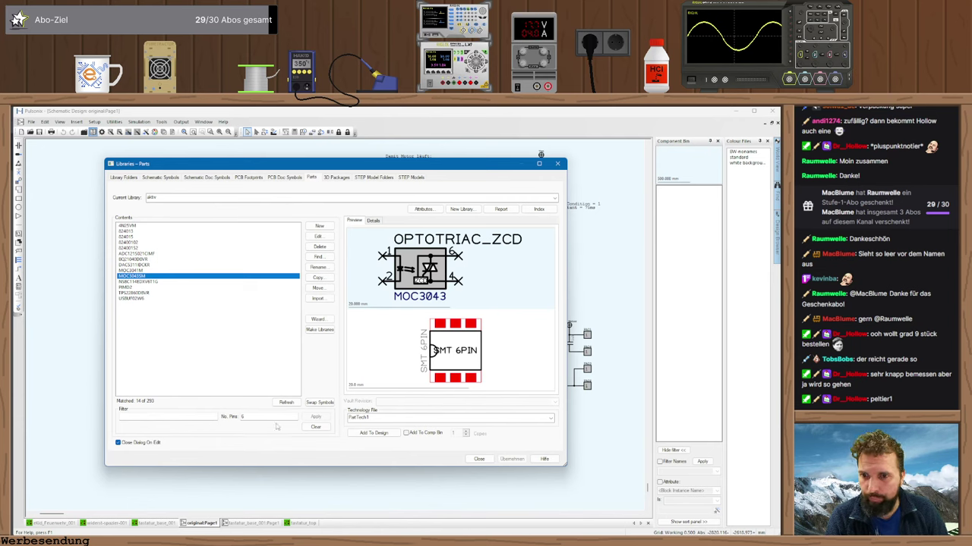
- Filter the parts list to 4 pins and preview TLP126 with its TOSHIBA-11-4C1 footprint
{"action": "left_click", "coordinate": [243, 416]}
{"action": "type", "text": "8"}
{"action": "key", "text": "BackSpace"}
{"action": "type", "text": "4"}
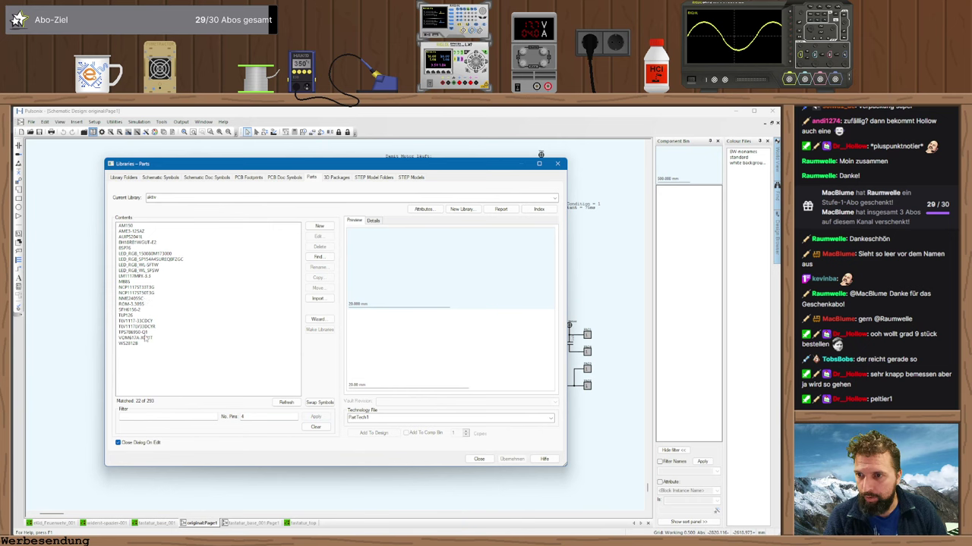
{"action": "left_click", "coordinate": [131, 316]}
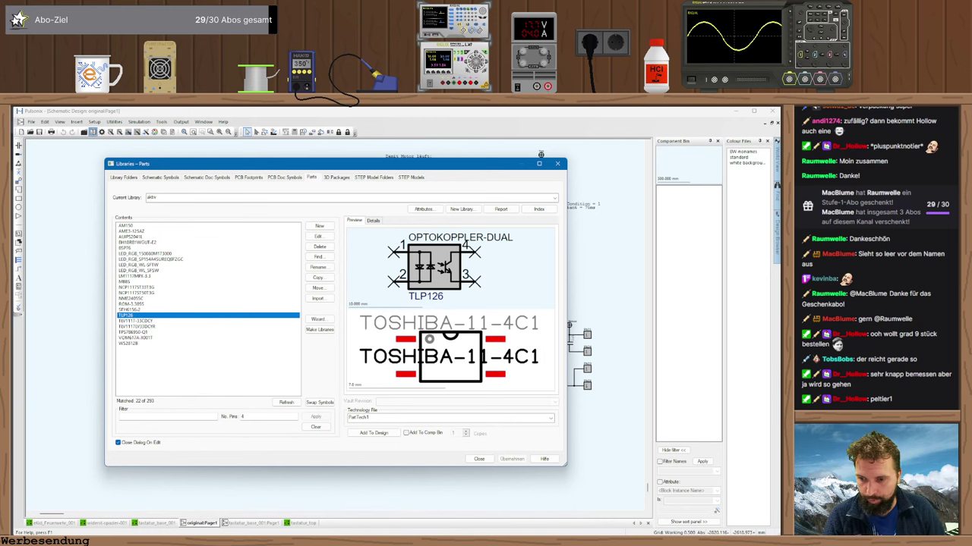
- Glance at the triac datasheet and records, then clear the No. Pins filter to list 293 parts
{"action": "key", "text": "alt+Tab"}
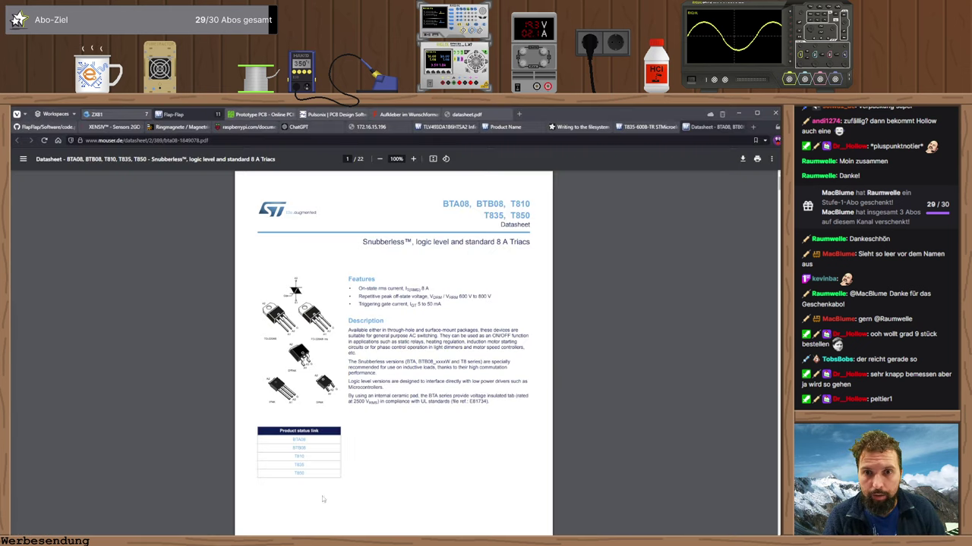
{"action": "left_click", "coordinate": [642, 127]}
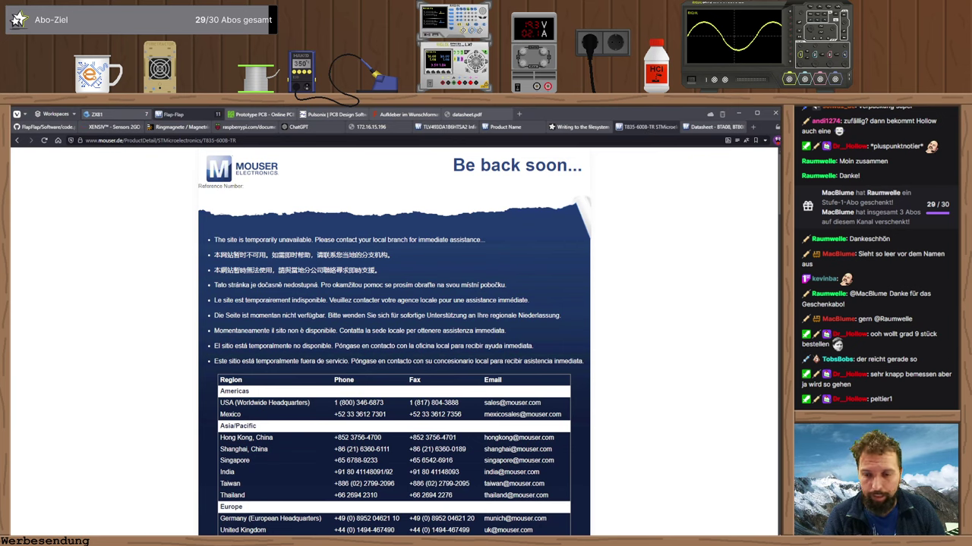
{"action": "key", "text": "alt+Tab"}
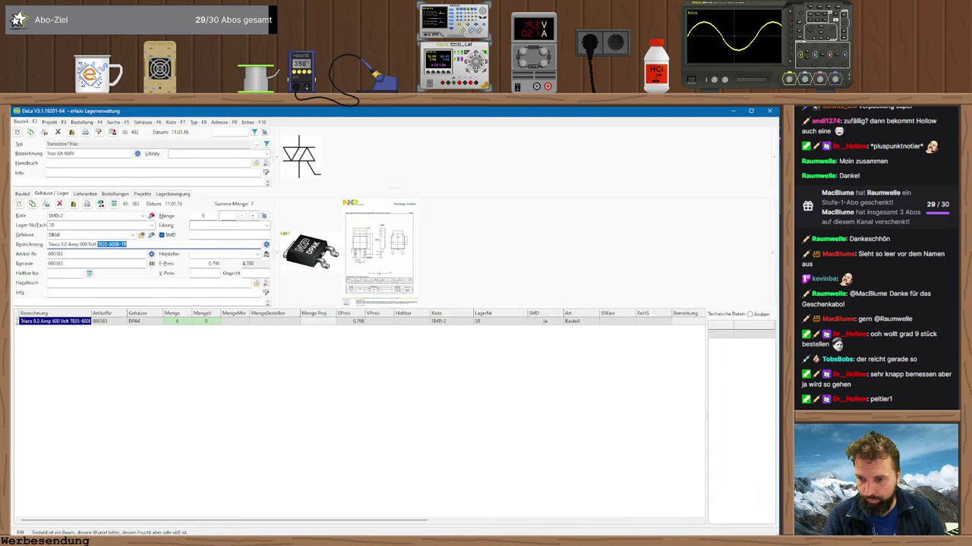
{"action": "key", "text": "alt+Tab"}
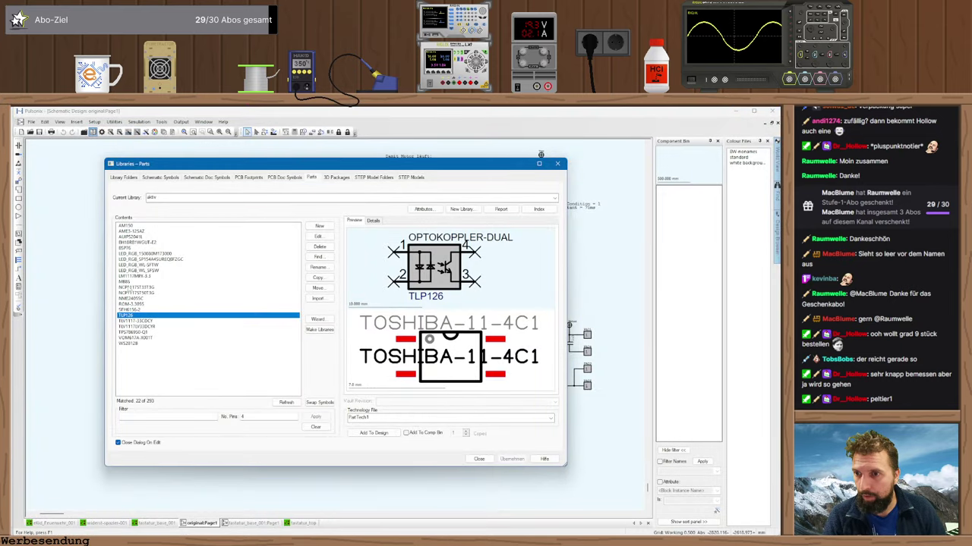
{"action": "left_click", "coordinate": [245, 416]}
{"action": "key", "text": "BackSpace"}
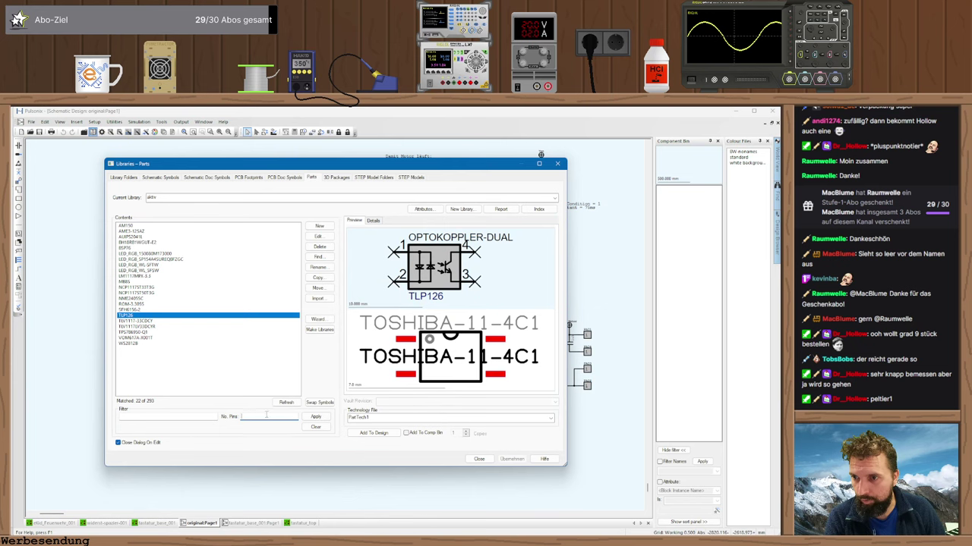
{"action": "key", "text": "Return"}
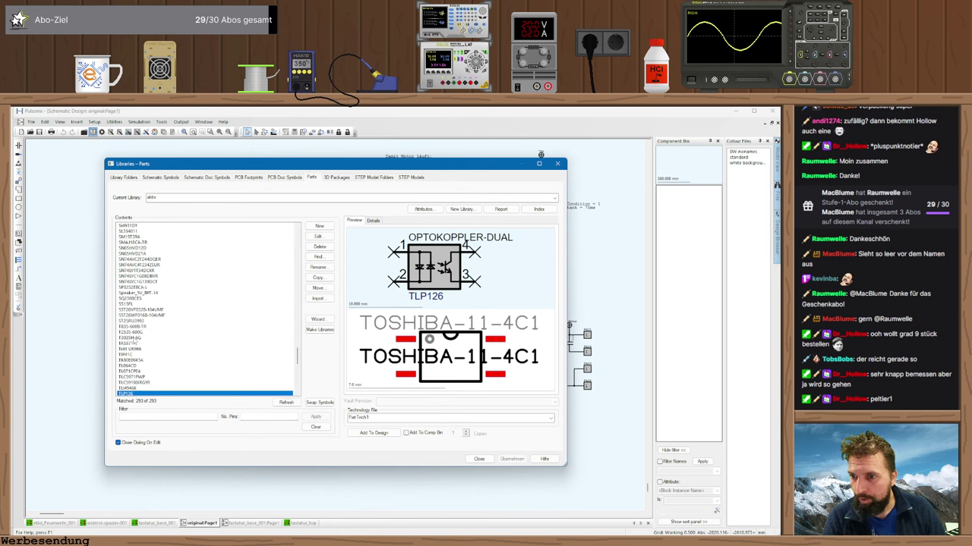
- Preview the T835-600B triac with its D-PAK footprint, then close the parts library
{"action": "left_click", "coordinate": [132, 327]}
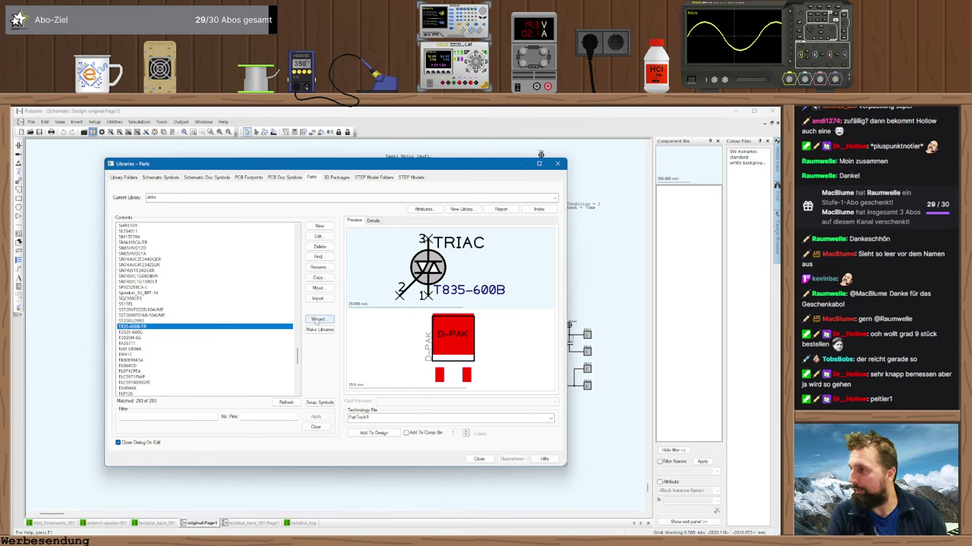
{"action": "left_click", "coordinate": [479, 459]}
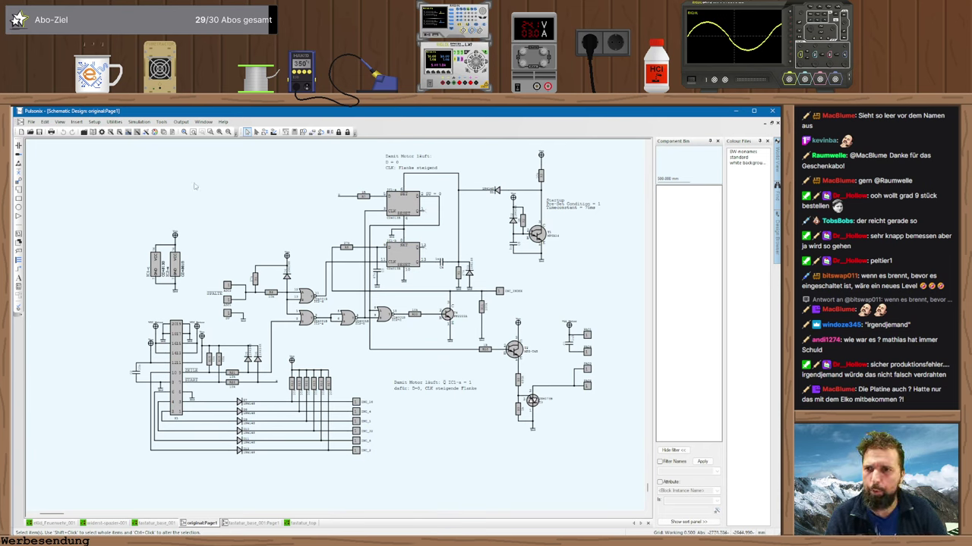
- Reopen the Libraries – Parts dialog from the Libraries toolbar button
{"action": "left_click", "coordinate": [93, 132]}
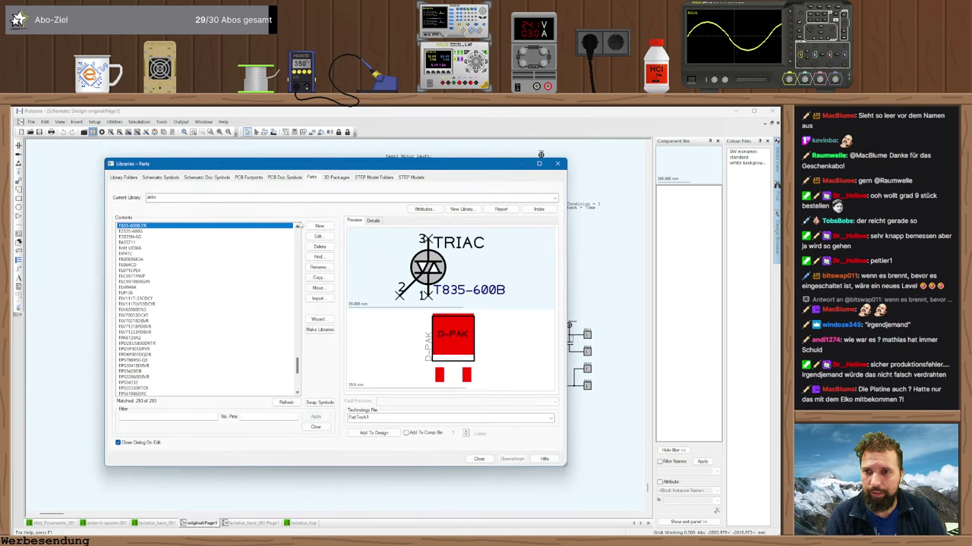
- Switch the current library to RaspBerry and preview the Raspberry Pi Pico W part
{"action": "left_click", "coordinate": [555, 198]}
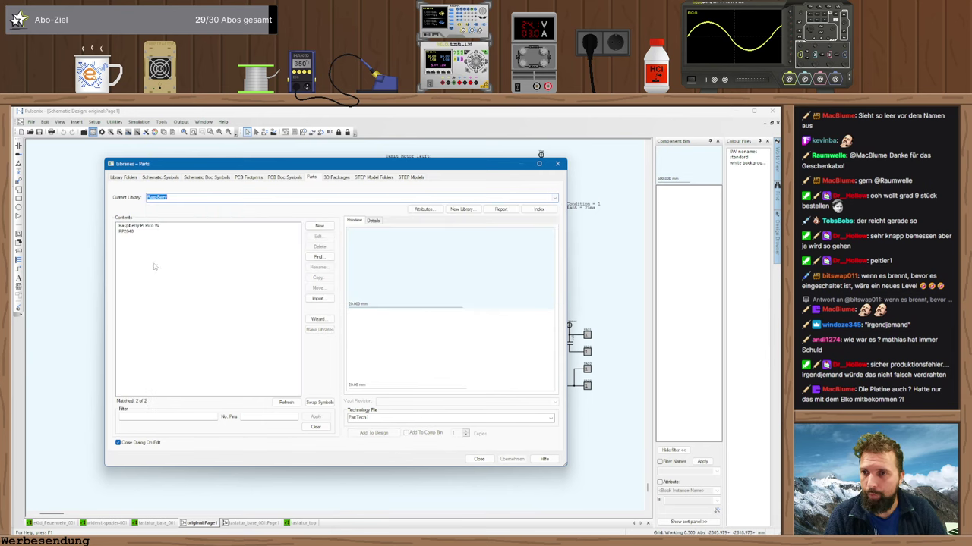
{"action": "left_click", "coordinate": [165, 283]}
{"action": "left_click", "coordinate": [133, 227]}
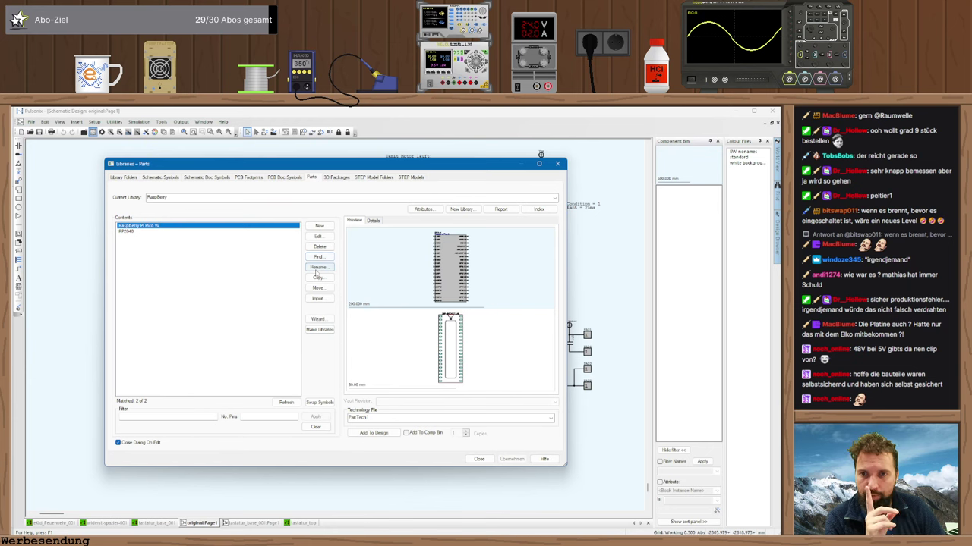
- Open the Pico W's DIP-socket_40 footprint in the library footprint editor
{"action": "left_click", "coordinate": [318, 236]}
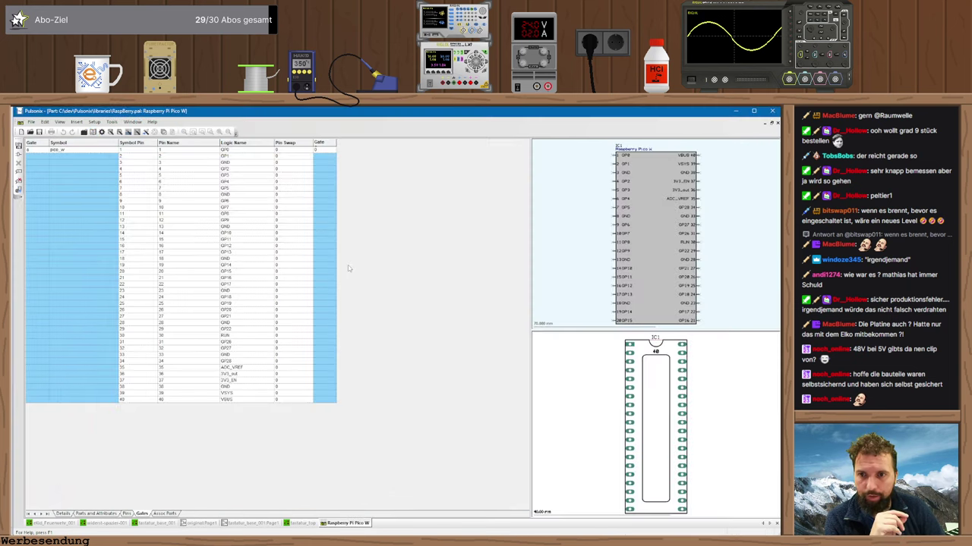
{"action": "right_click", "coordinate": [706, 383]}
{"action": "right_click", "coordinate": [671, 380]}
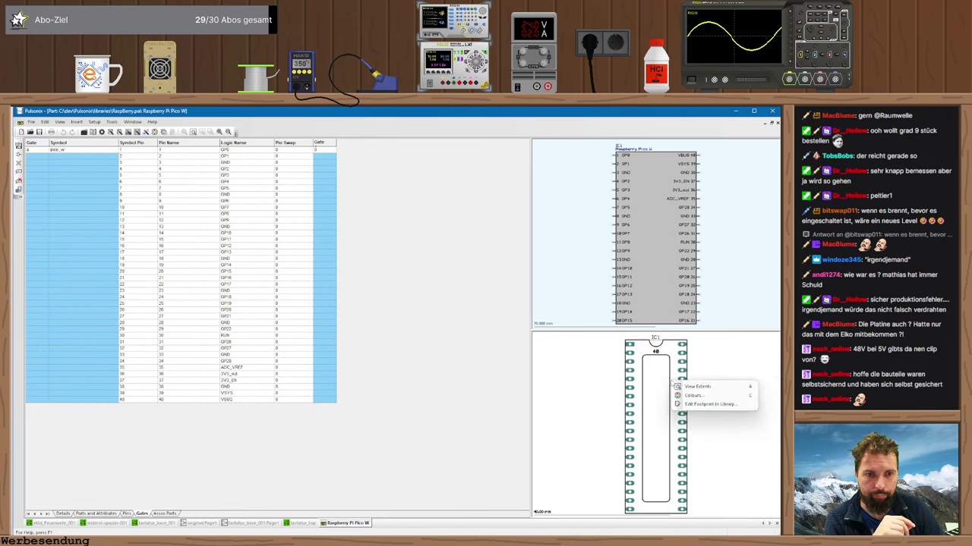
{"action": "left_click", "coordinate": [718, 406]}
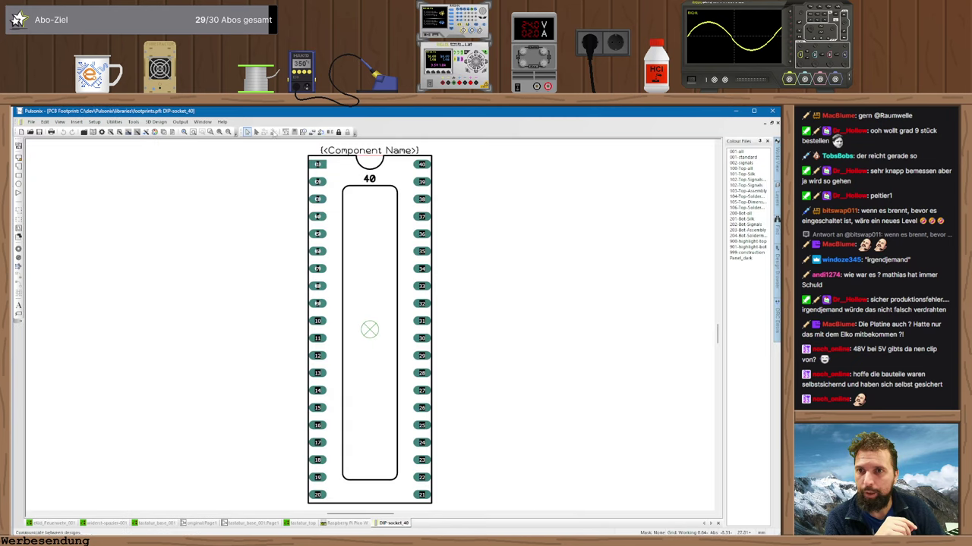
- Measure the pad 1 to pad 40 spacing, confirming 15.24
{"action": "left_click", "coordinate": [285, 132]}
{"action": "left_click", "coordinate": [319, 165]}
{"action": "left_click", "coordinate": [422, 165]}
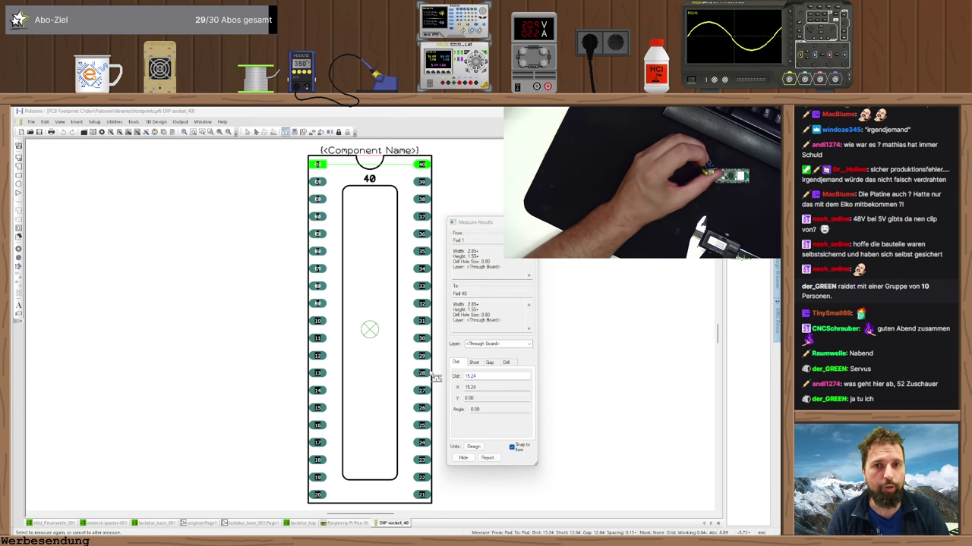
{"action": "key", "text": "Escape"}
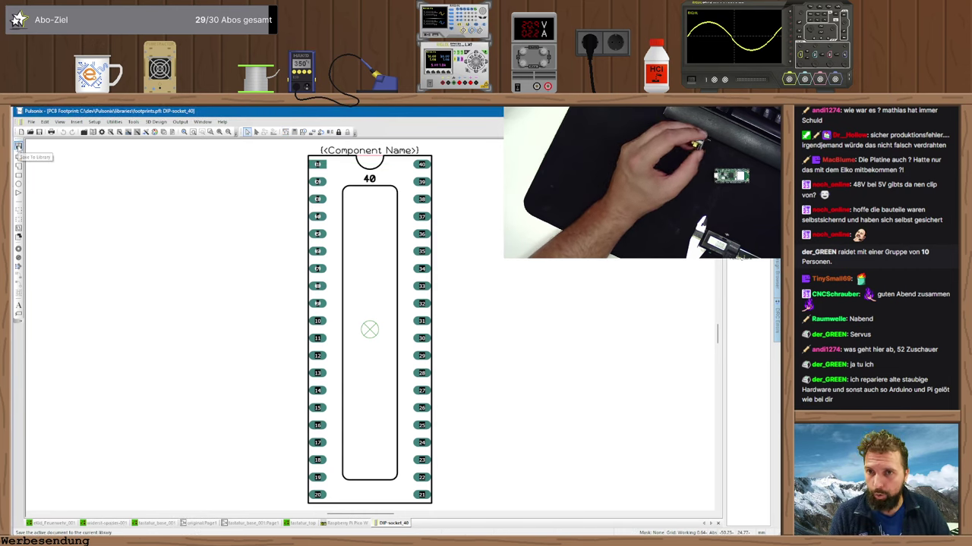
- Replace the DIP-socket_40 name with Raspberry_pi_pico-socket and save it to the footprints library
{"action": "left_click", "coordinate": [18, 147]}
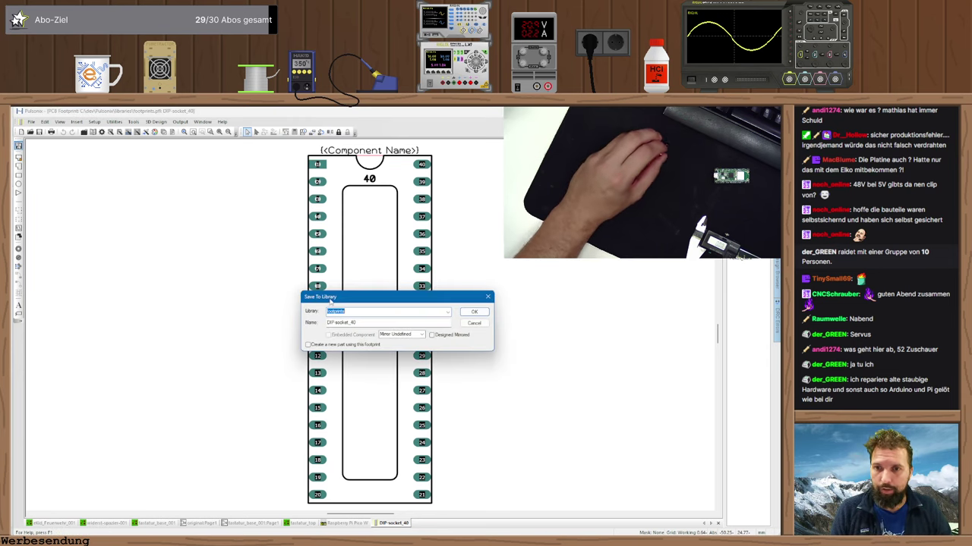
{"action": "left_click", "coordinate": [364, 324]}
{"action": "double_click", "coordinate": [364, 323]}
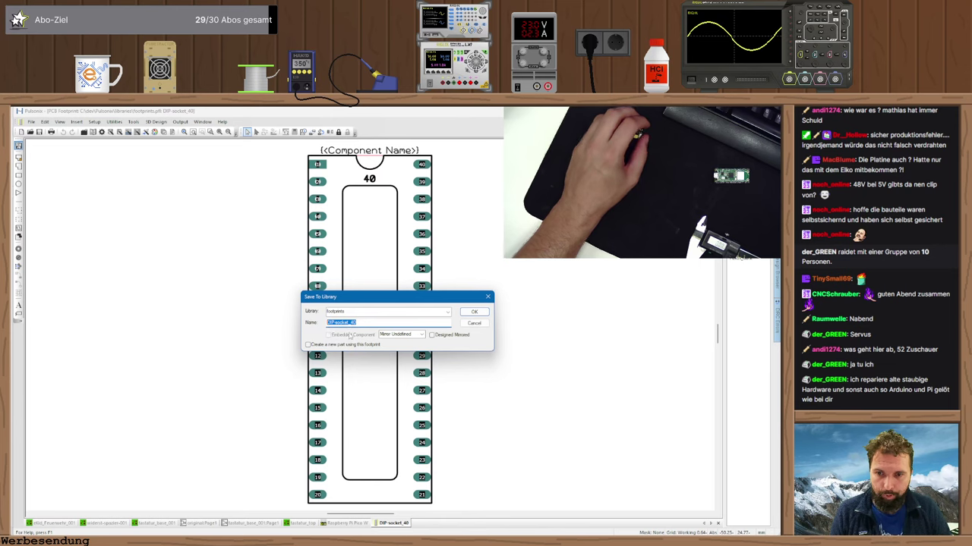
{"action": "type", "text": "Rap"}
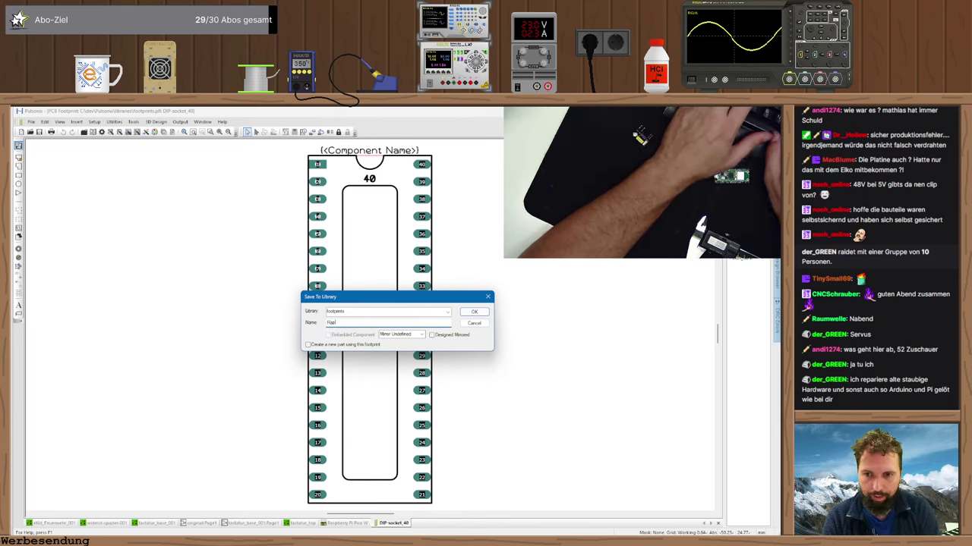
{"action": "type", "text": "pberry_pi"}
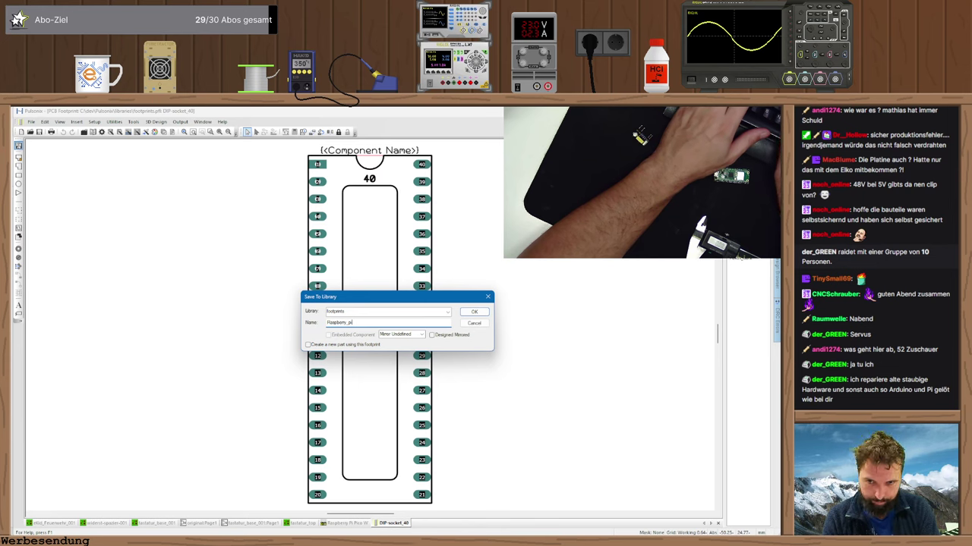
{"action": "type", "text": "co"}
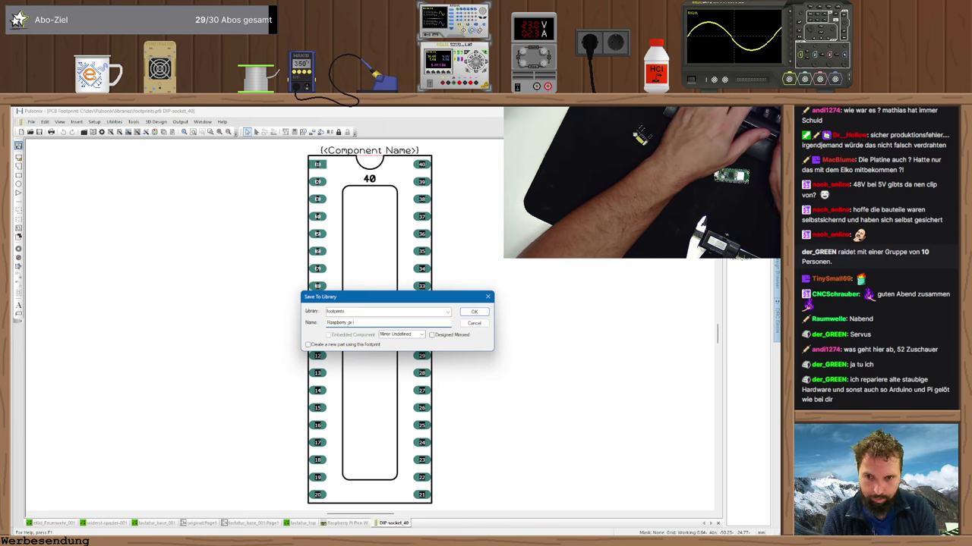
{"action": "type", "text": "co socket"}
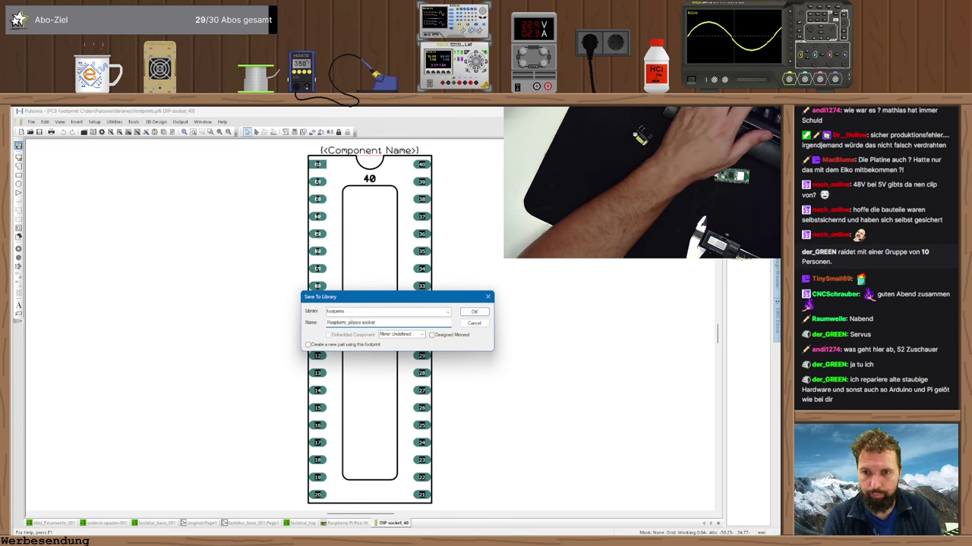
{"action": "type", "text": "_"}
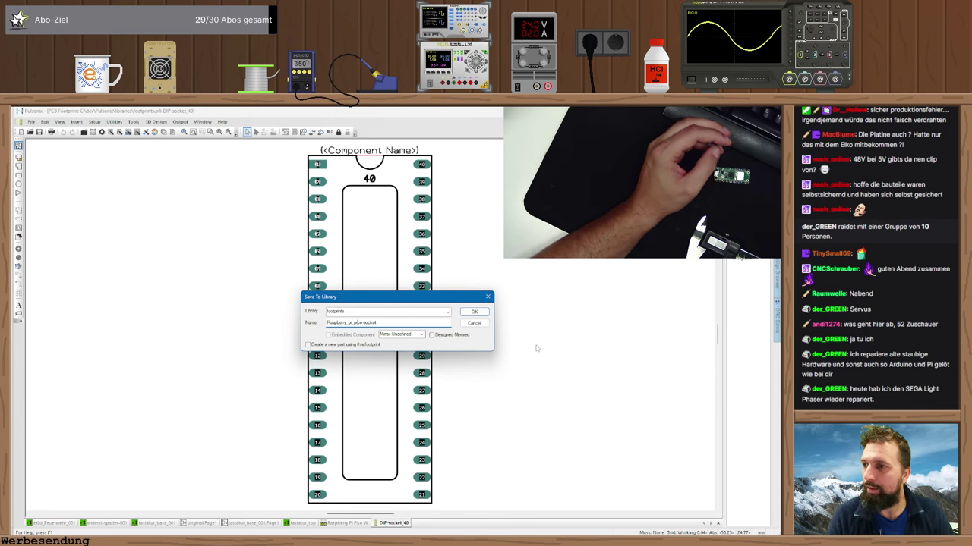
{"action": "left_click", "coordinate": [472, 312]}
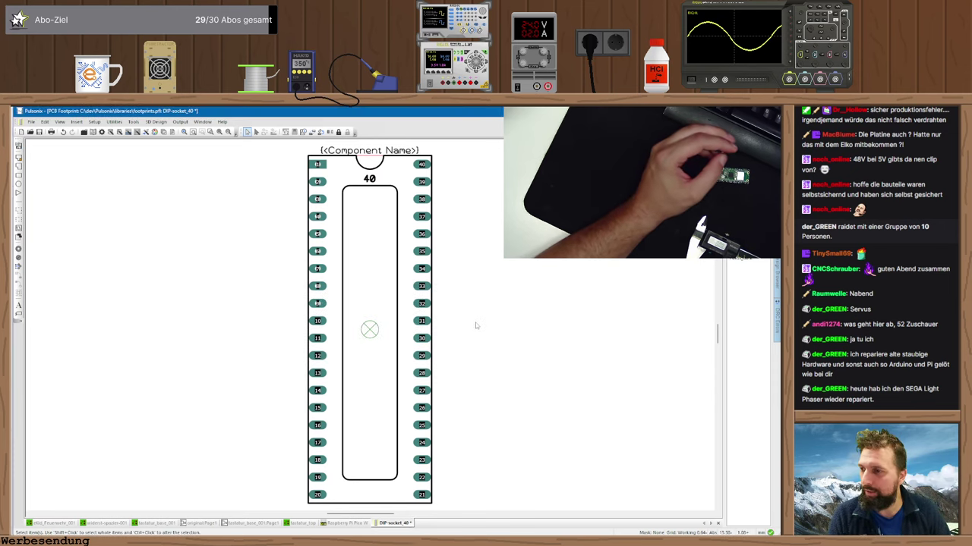
- Shift the right column of pads 21–40 outward by an X offset of 2.54
{"action": "left_click", "coordinate": [448, 159]}
{"action": "left_click", "coordinate": [406, 497]}
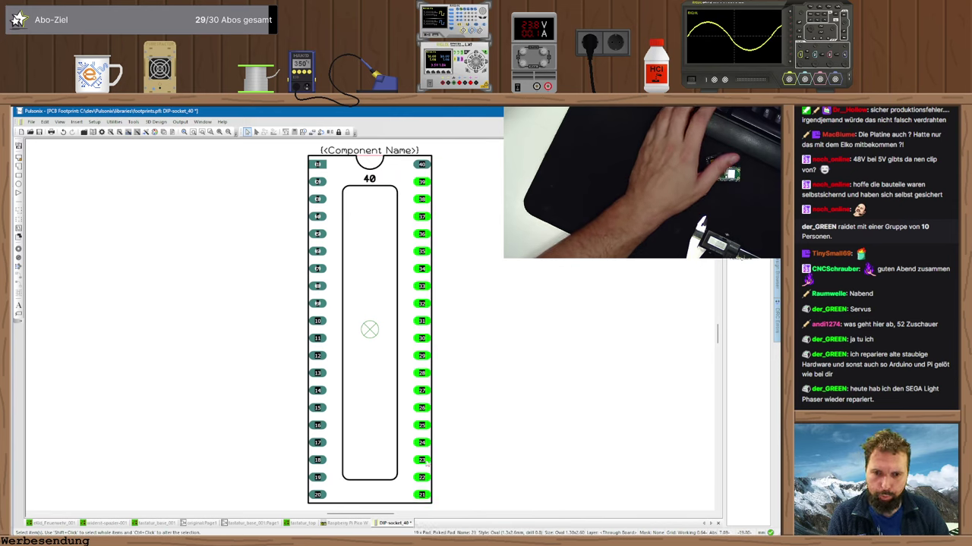
{"action": "left_click", "coordinate": [422, 183]}
{"action": "key", "text": "o"}
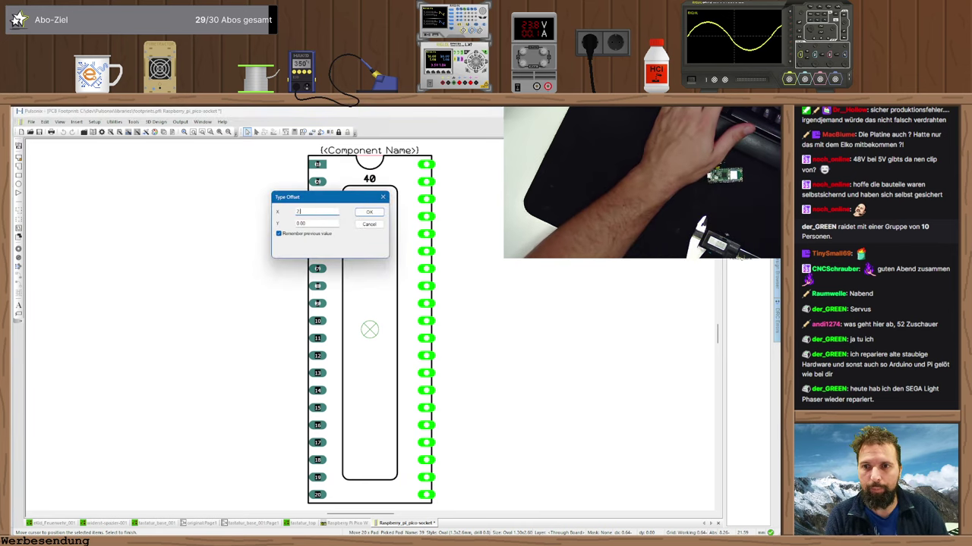
{"action": "key", "text": "Return"}
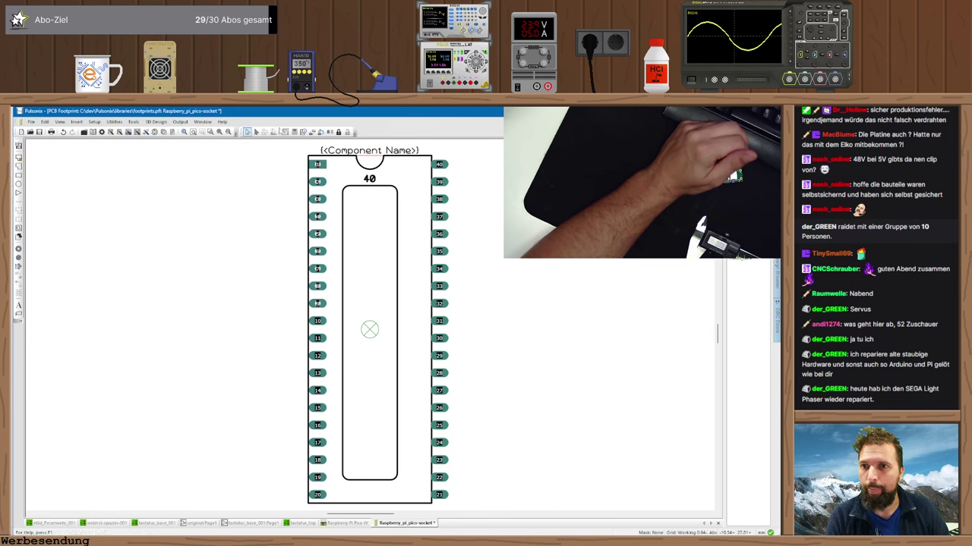
- Measure from pad 1 to pad 40 to confirm 17.78 spacing
{"action": "left_click", "coordinate": [285, 132]}
{"action": "left_click", "coordinate": [318, 165]}
{"action": "left_click", "coordinate": [439, 164]}
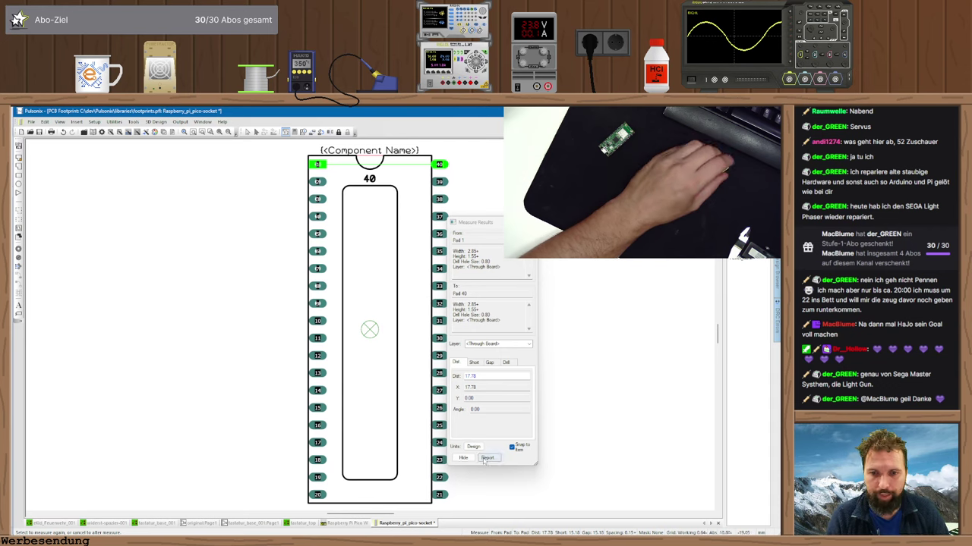
- Move the outer outline's right edge outward with a typed offset
{"action": "key", "text": "Escape"}
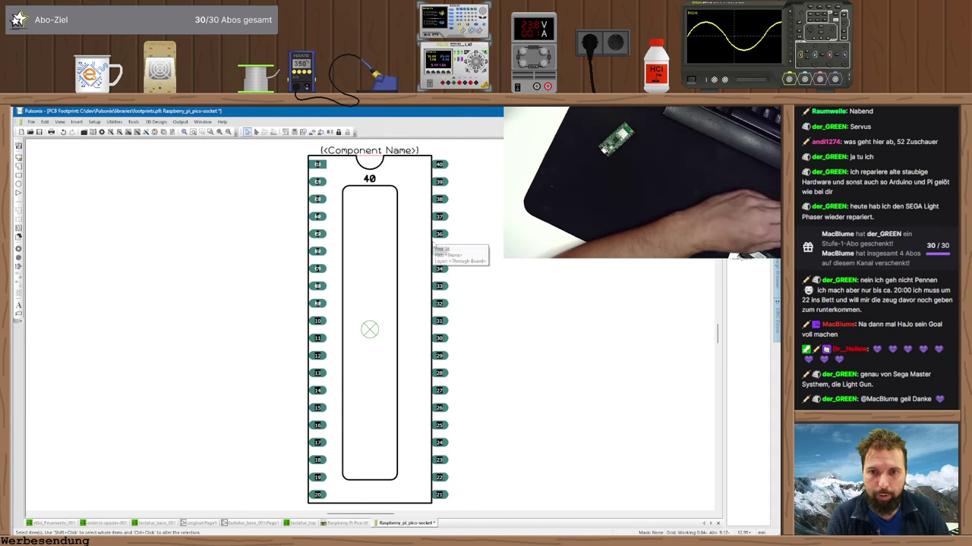
{"action": "key", "text": "ctrl+a"}
{"action": "key", "text": "m"}
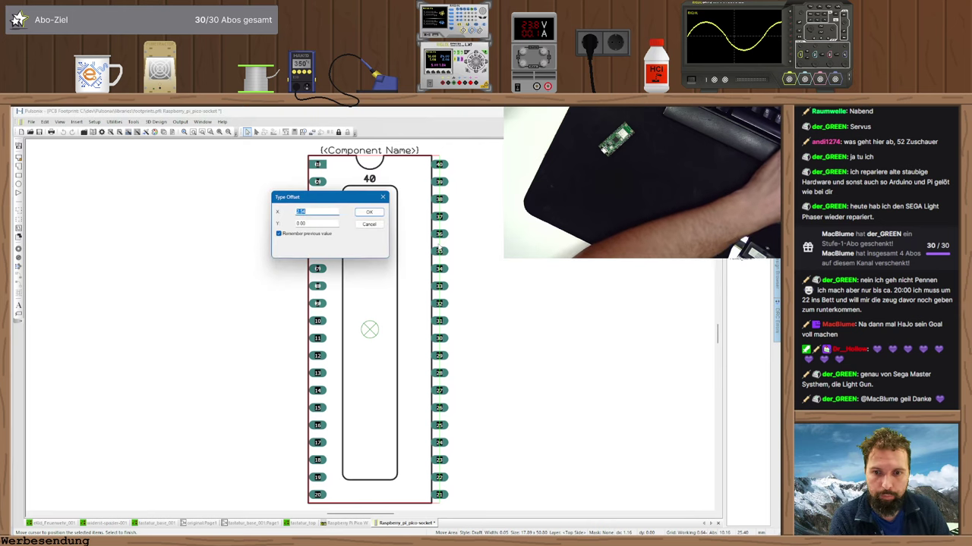
{"action": "key", "text": "Escape"}
{"action": "left_click", "coordinate": [438, 249]}
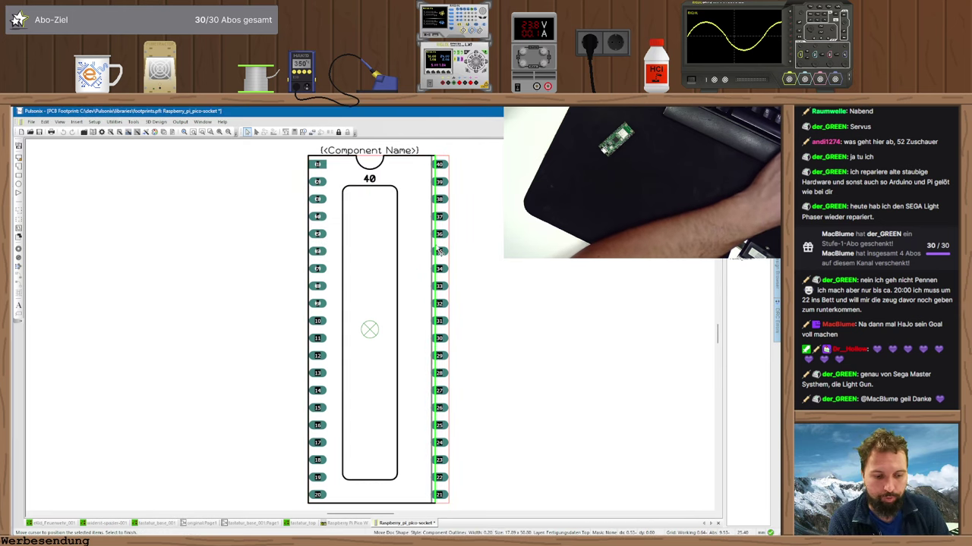
{"action": "key", "text": "m"}
{"action": "key", "text": "Escape"}
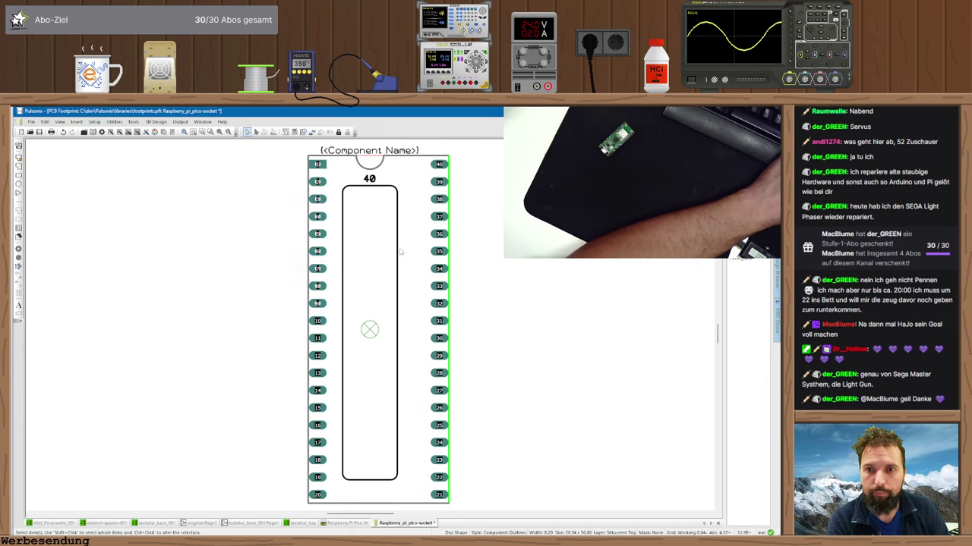
- Widen the inner rectangle by offsetting its right edge and adjusting its top-right corner
{"action": "left_click", "coordinate": [396, 256]}
{"action": "key", "text": "m"}
{"action": "key", "text": "Return"}
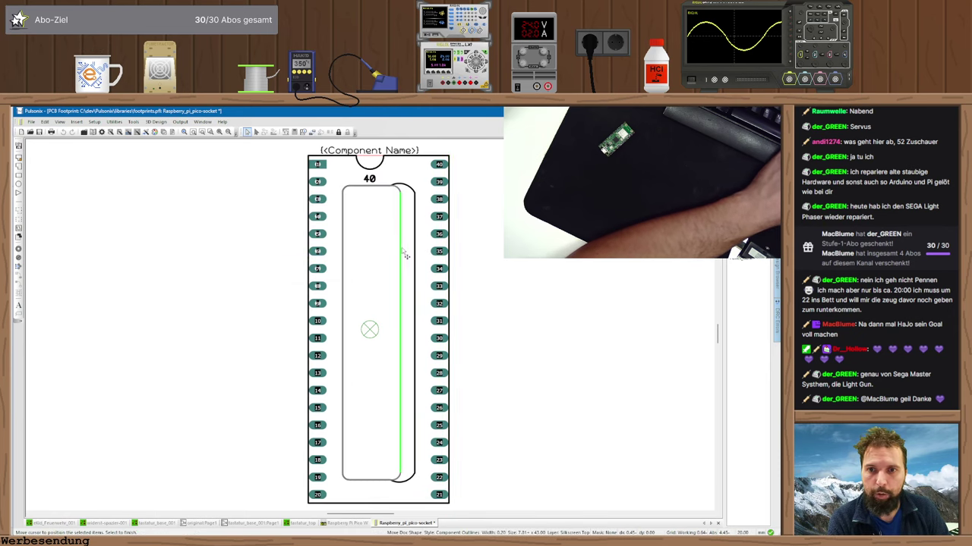
{"action": "left_click", "coordinate": [393, 190]}
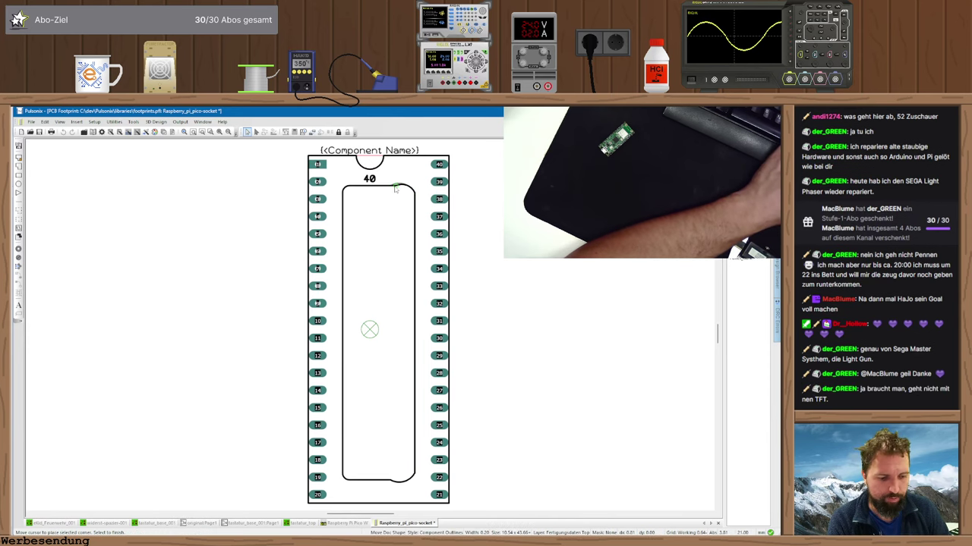
{"action": "right_click", "coordinate": [395, 189]}
{"action": "left_click", "coordinate": [388, 194]}
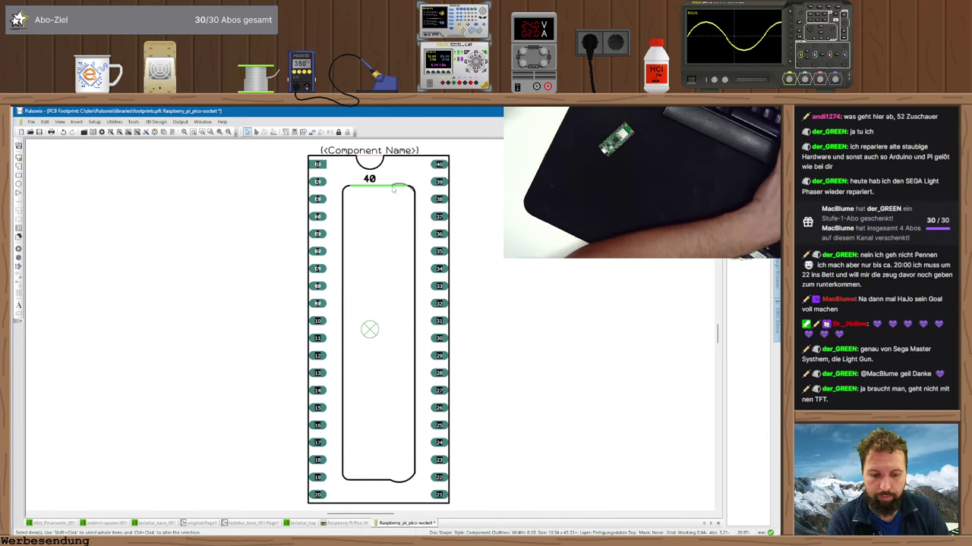
{"action": "right_click", "coordinate": [394, 190]}
- Shift the 40 label 2.54 horizontally and place it centred above the outline
{"action": "left_click", "coordinate": [365, 196]}
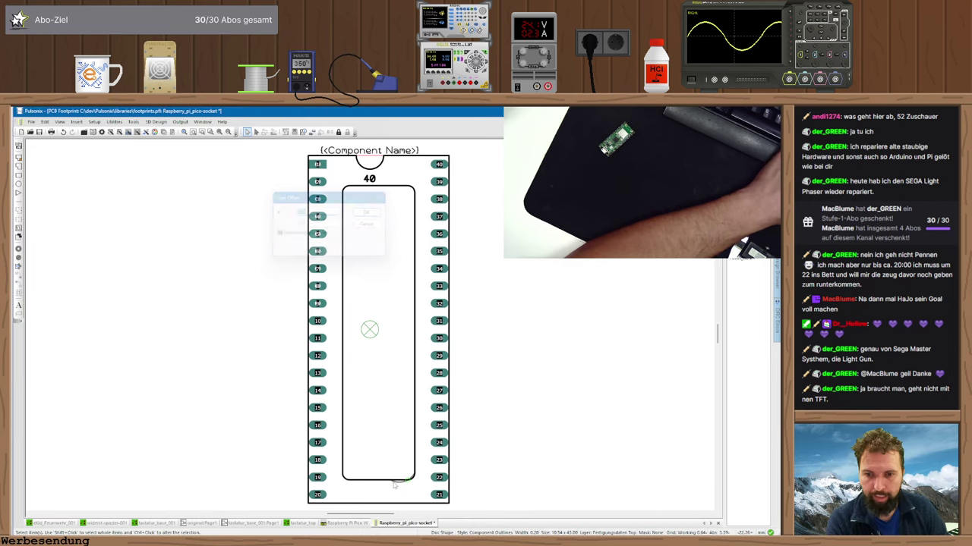
{"action": "left_click", "coordinate": [394, 485]}
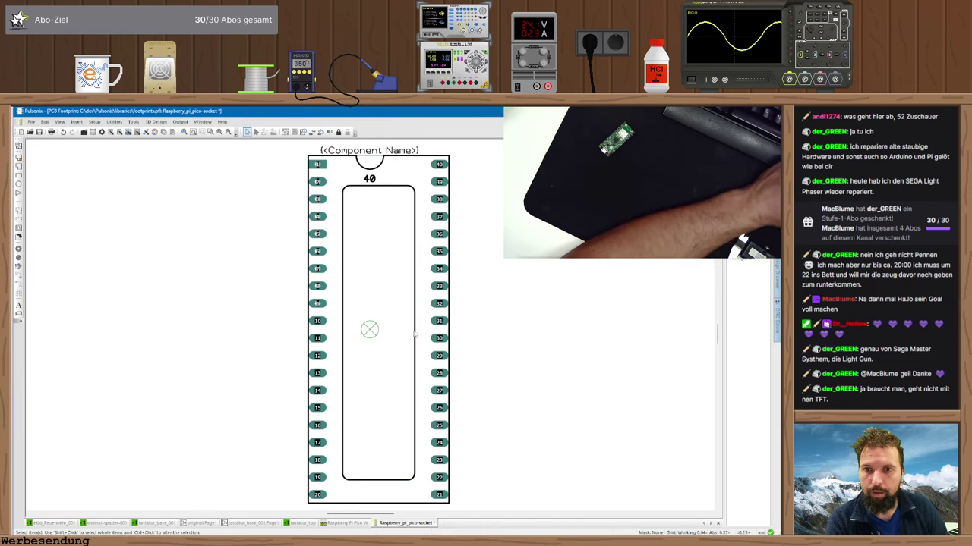
{"action": "left_click", "coordinate": [370, 180]}
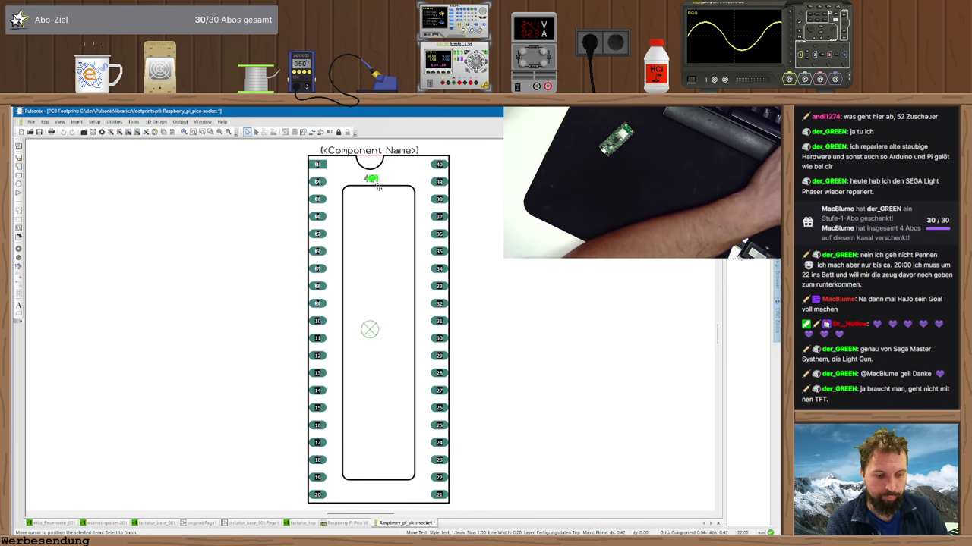
{"action": "left_click", "coordinate": [387, 179]}
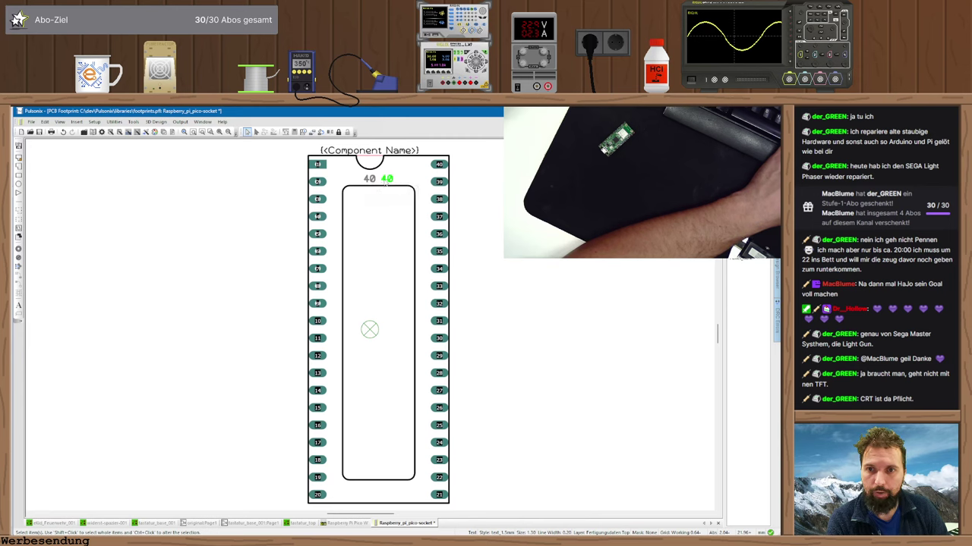
{"action": "key", "text": "ctrl+z"}
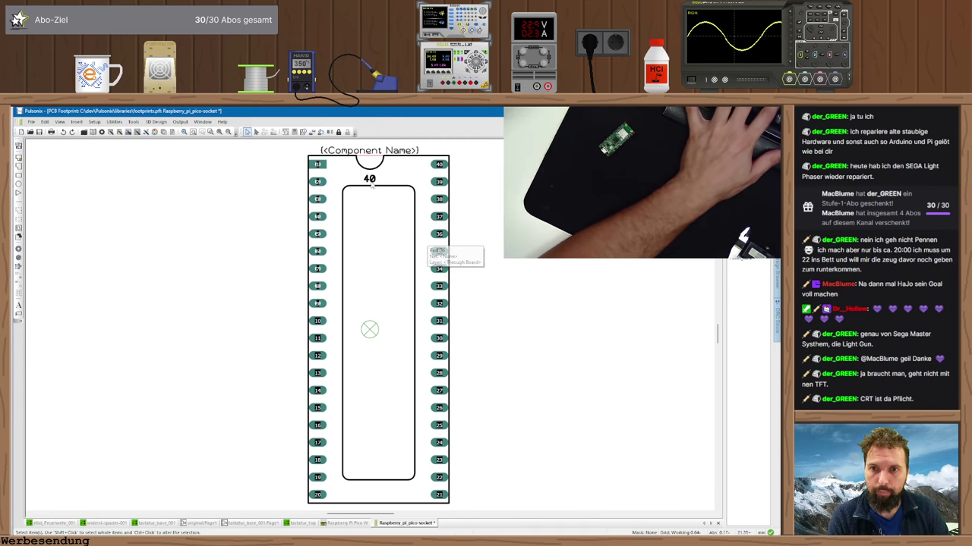
{"action": "left_click", "coordinate": [369, 179]}
{"action": "key", "text": "o"}
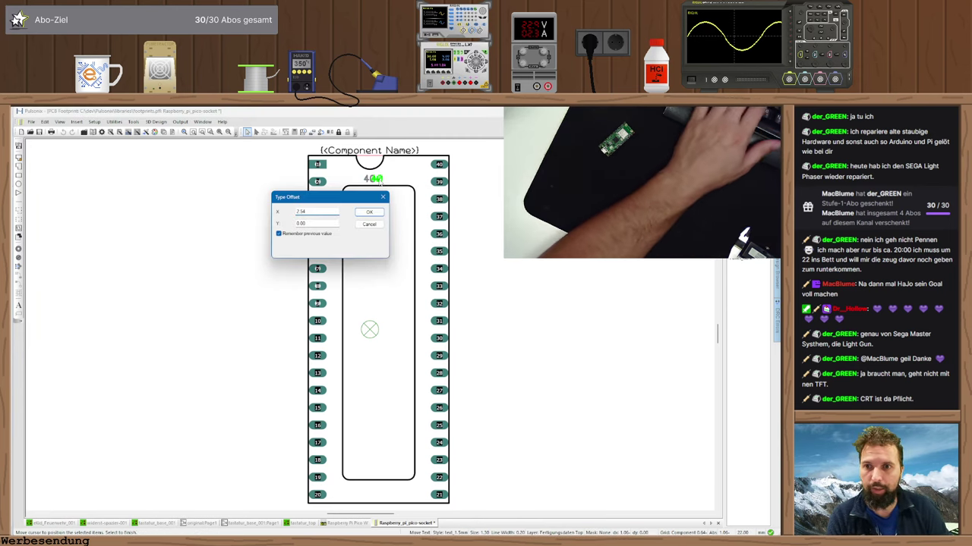
{"action": "key", "text": "Return"}
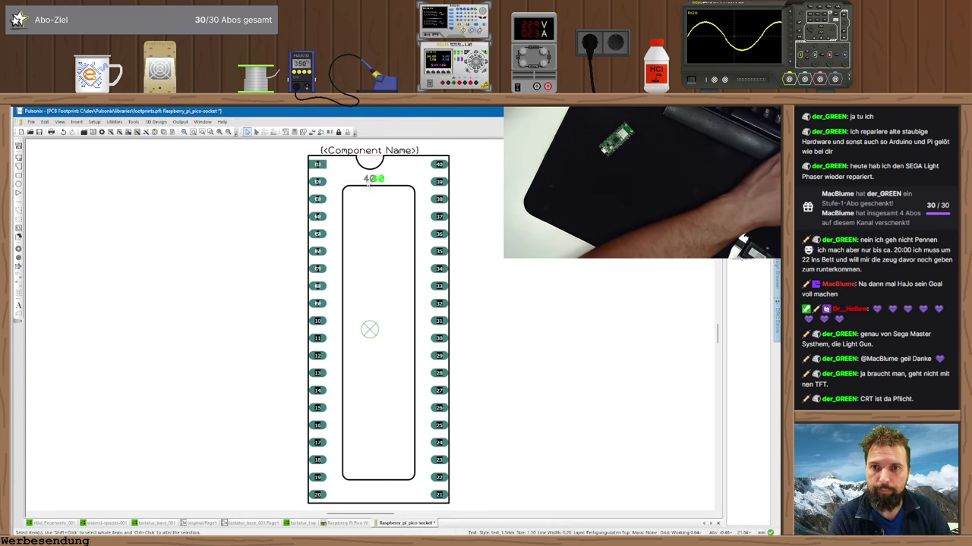
{"action": "key", "text": "o"}
{"action": "key", "text": "Return"}
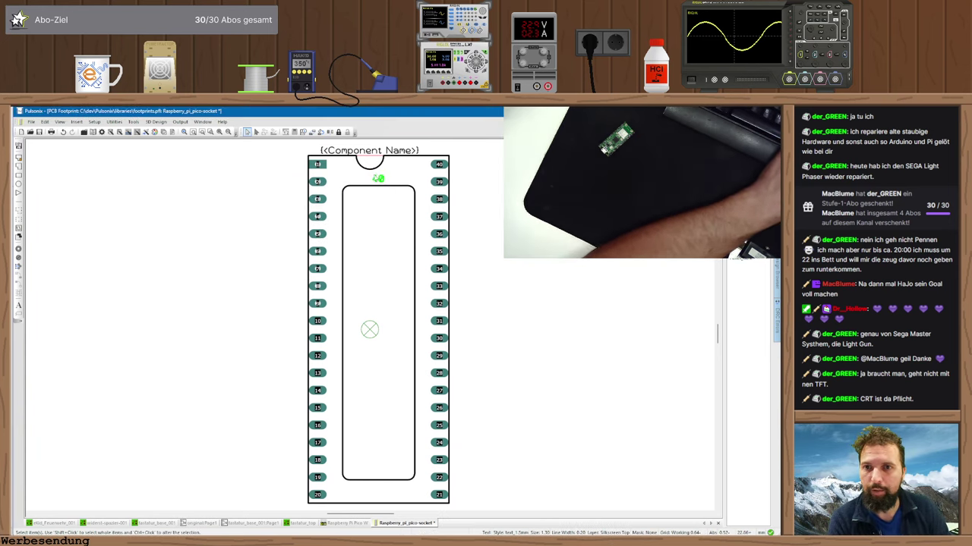
{"action": "key", "text": "m"}
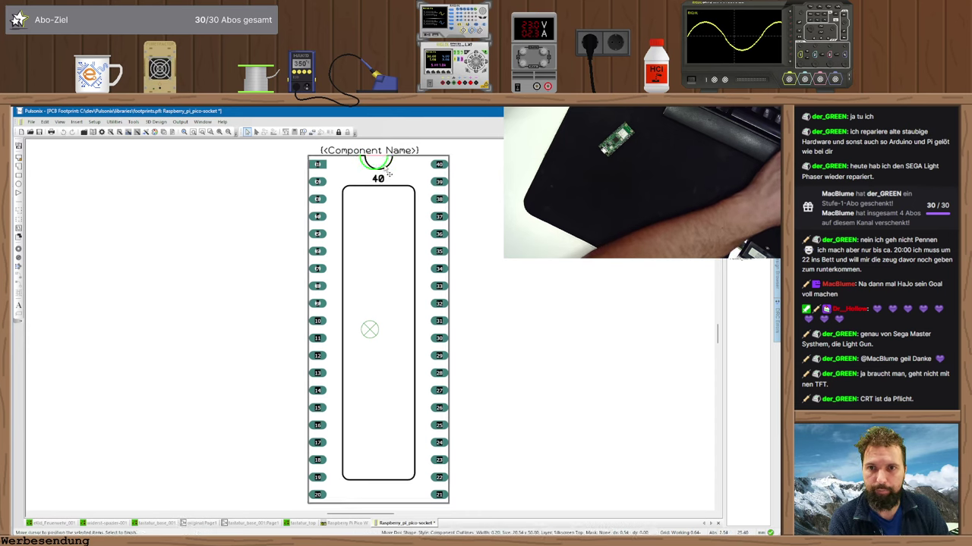
{"action": "left_click", "coordinate": [377, 163]}
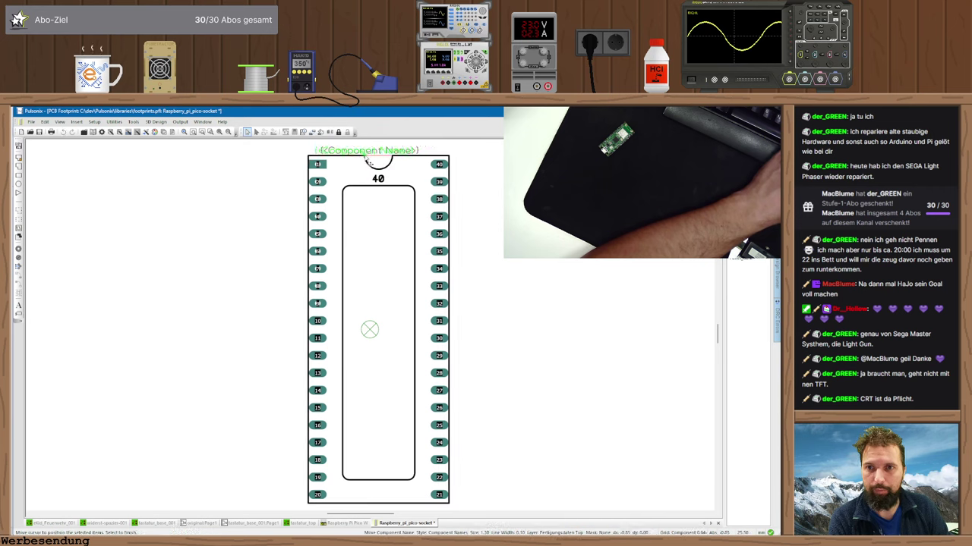
- Centre the Component Name over the top edge and reset the footprint origin to the centre
{"action": "left_click", "coordinate": [372, 161]}
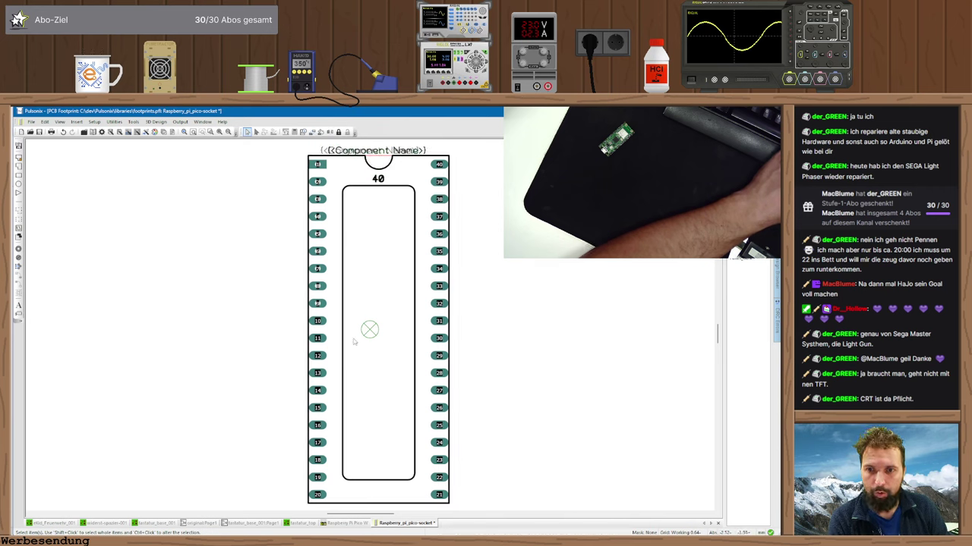
{"action": "right_click", "coordinate": [391, 304]}
{"action": "left_click", "coordinate": [466, 430]}
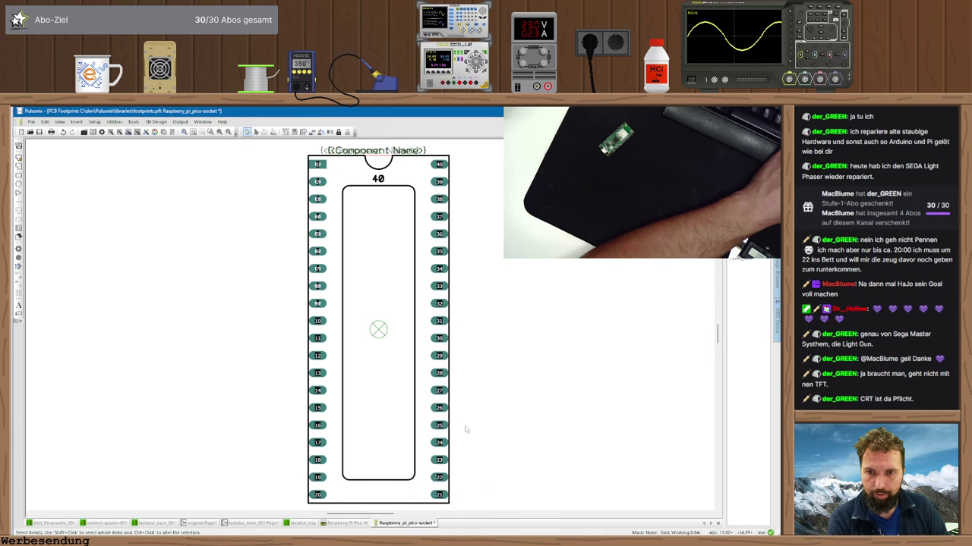
{"action": "right_click", "coordinate": [378, 330]}
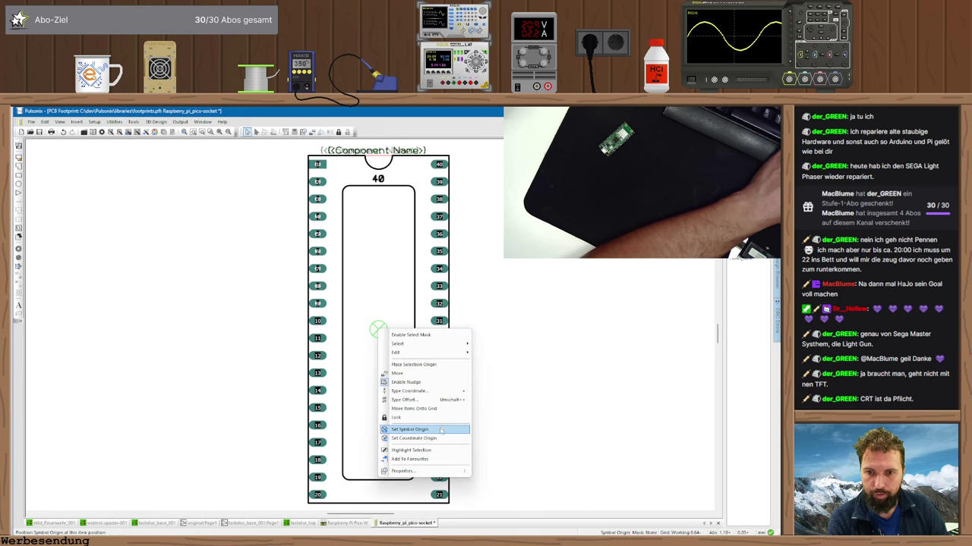
{"action": "left_click", "coordinate": [425, 429]}
{"action": "right_click", "coordinate": [383, 330]}
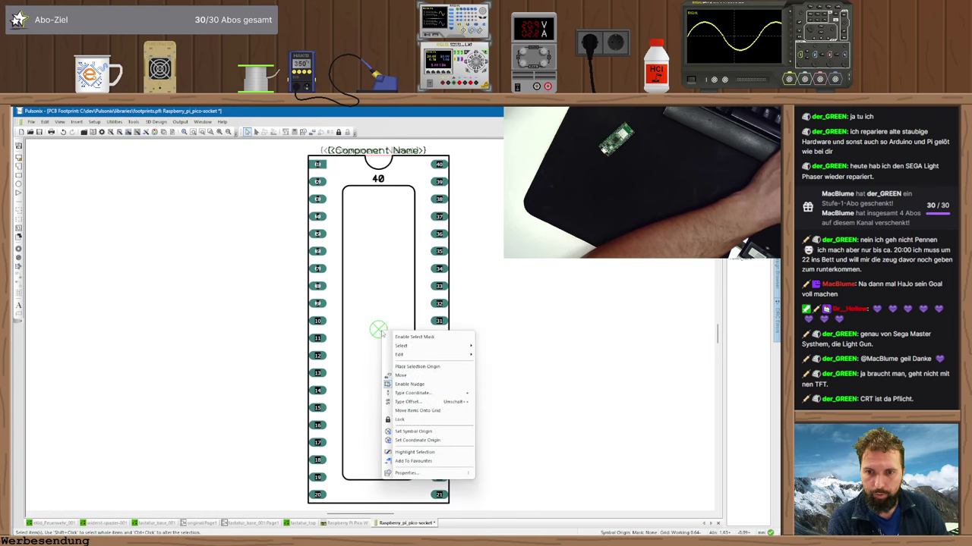
{"action": "left_click", "coordinate": [425, 441]}
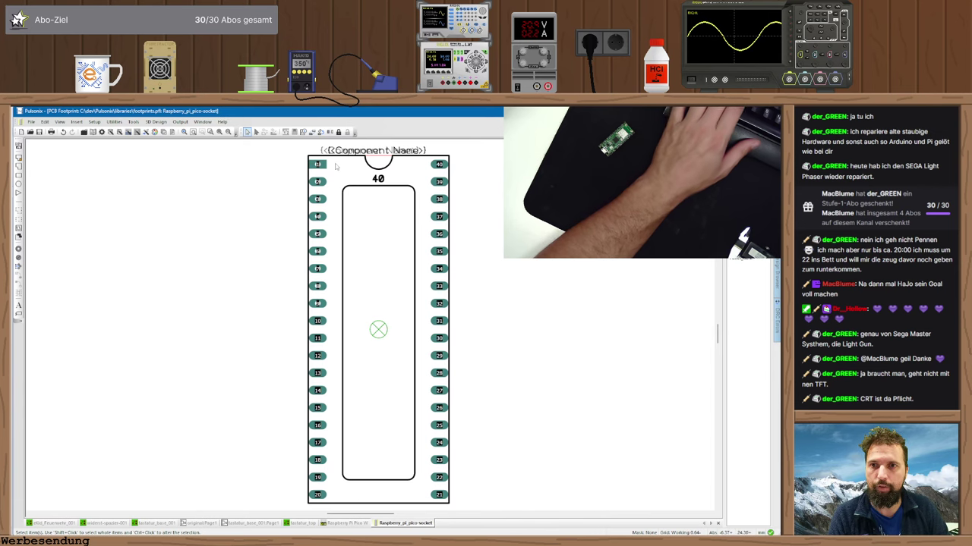
- Set the Component Name's X coordinate onto the footprint's vertical centre line
{"action": "left_click", "coordinate": [378, 159]}
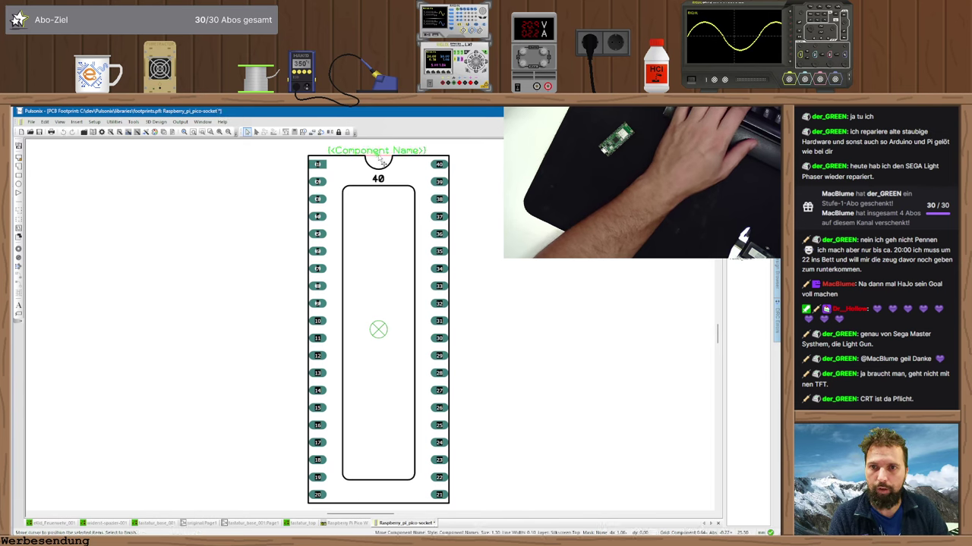
{"action": "key", "text": "t"}
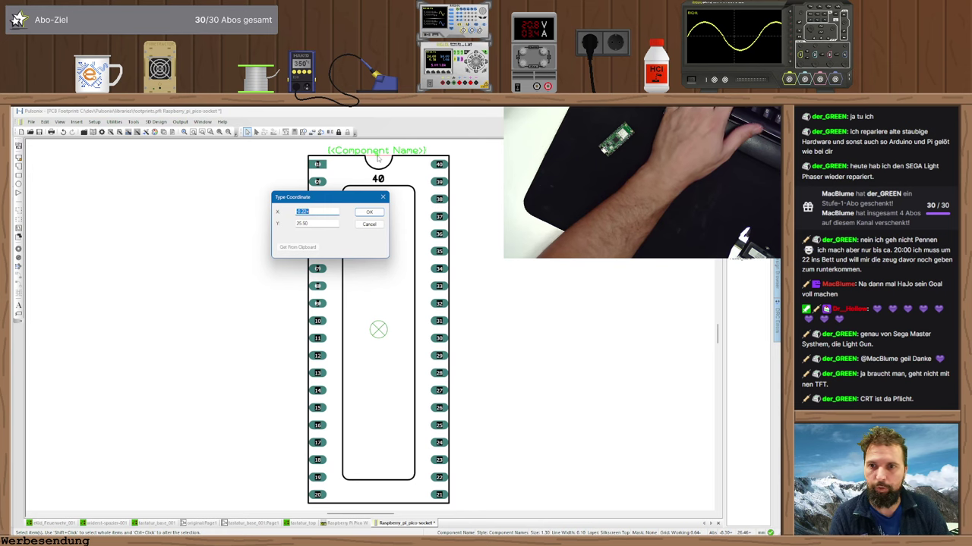
{"action": "key", "text": "Return"}
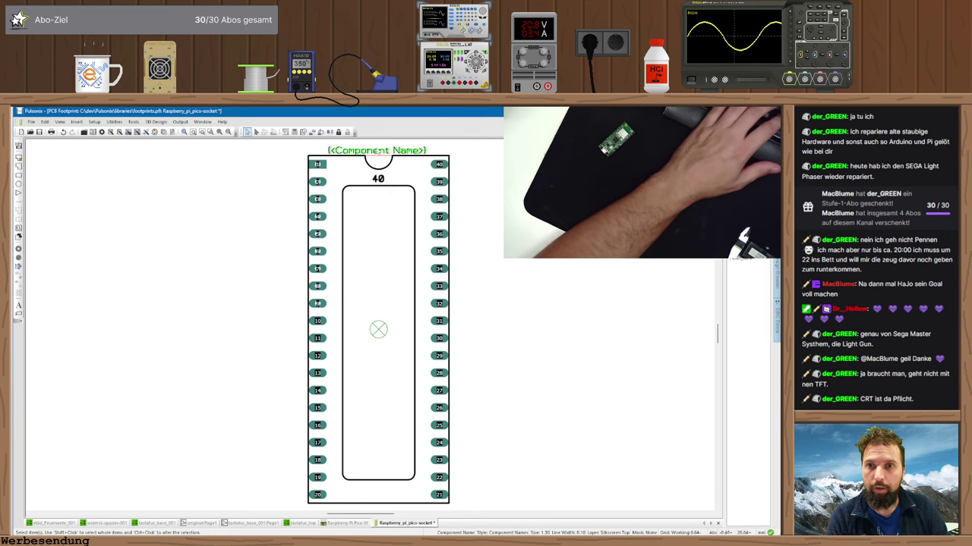
{"action": "key", "text": "t"}
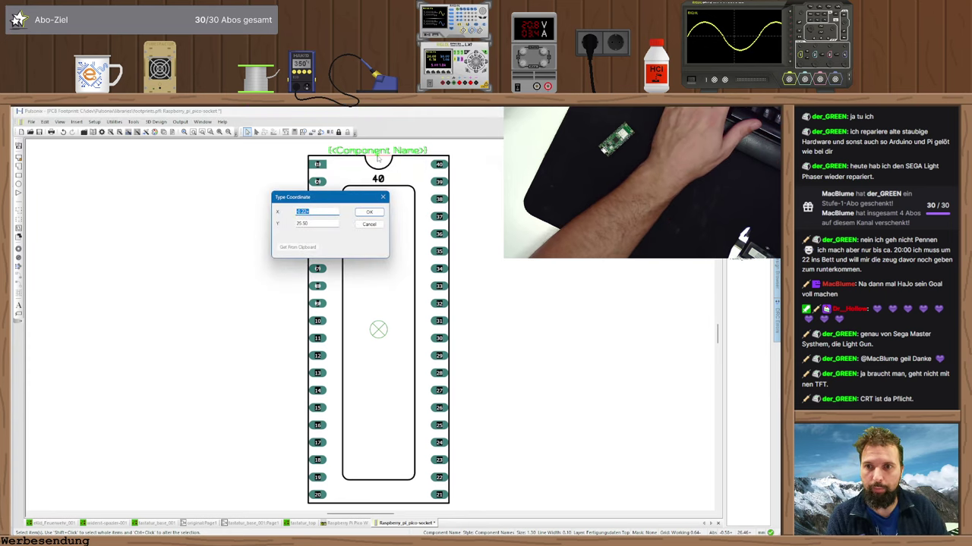
{"action": "key", "text": "Return"}
- Set the 40 label's X coordinate onto the same centre line
{"action": "left_click", "coordinate": [378, 179]}
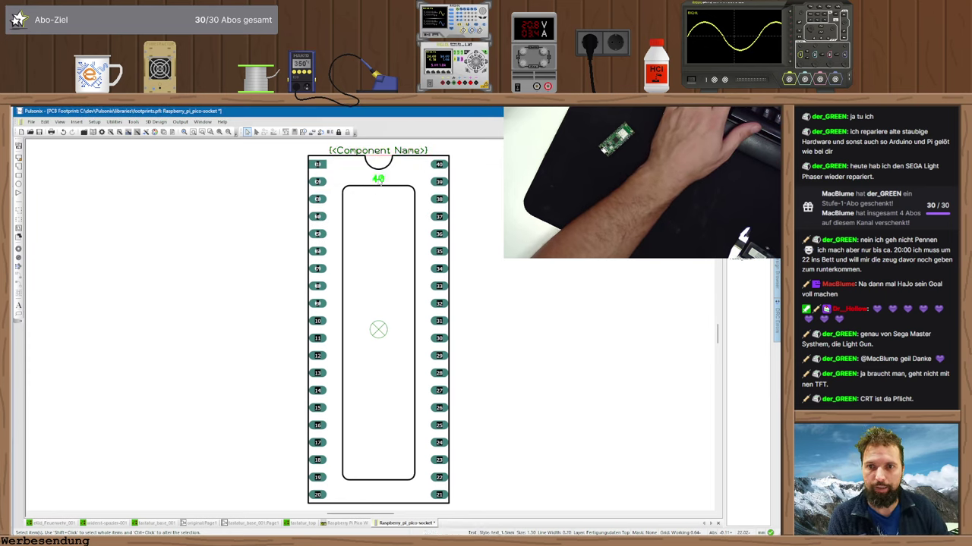
{"action": "key", "text": "t"}
{"action": "key", "text": "Return"}
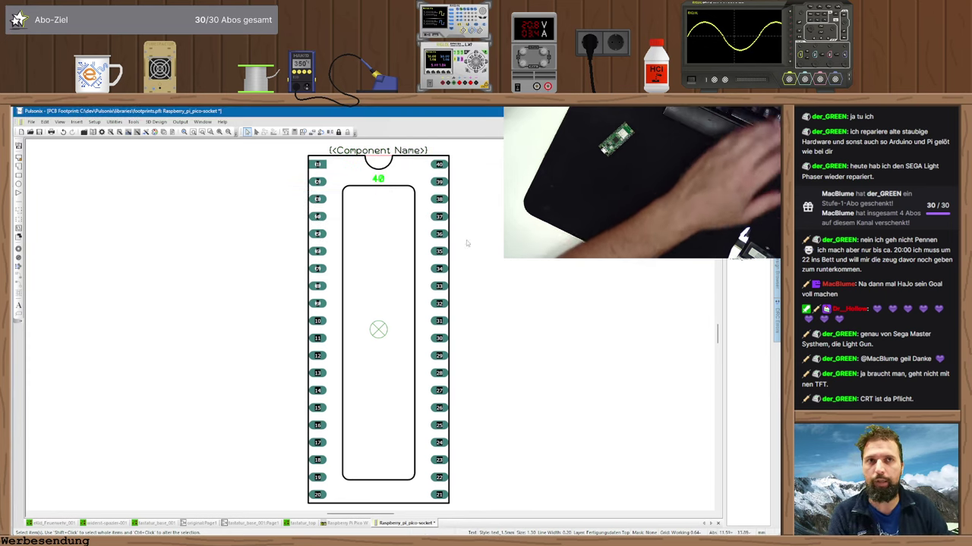
{"action": "left_click", "coordinate": [589, 282]}
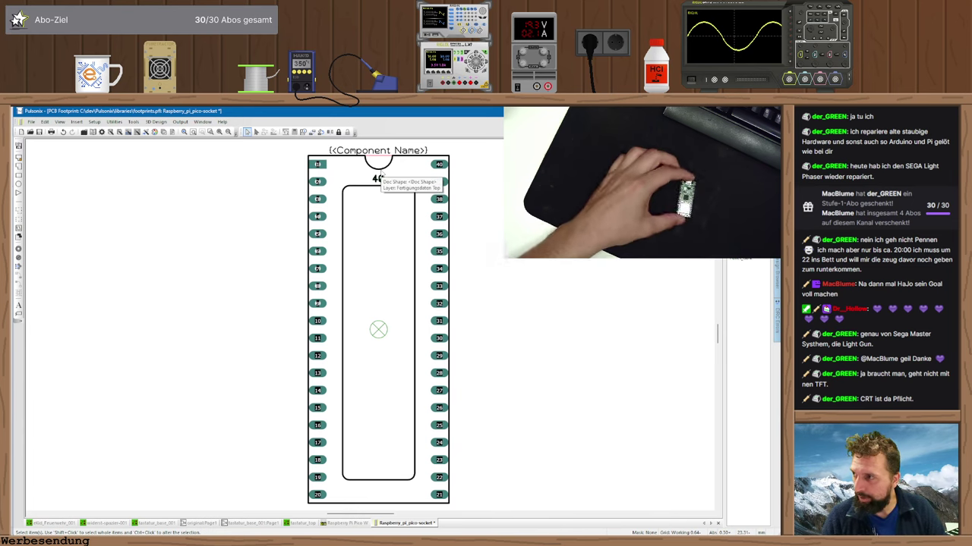
- Convert the pin-1 notch arc to a straight line, removing the notch
{"action": "left_click", "coordinate": [379, 159]}
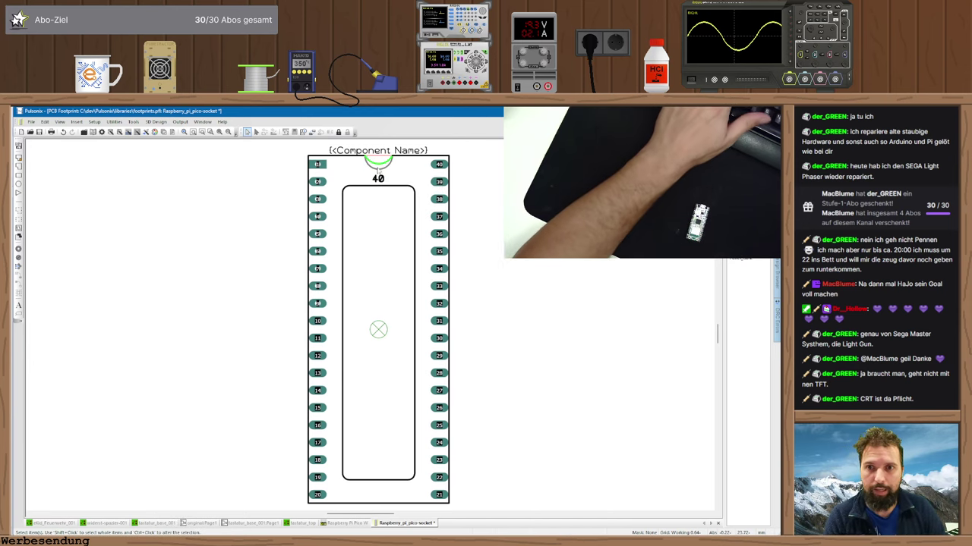
{"action": "right_click", "coordinate": [384, 171]}
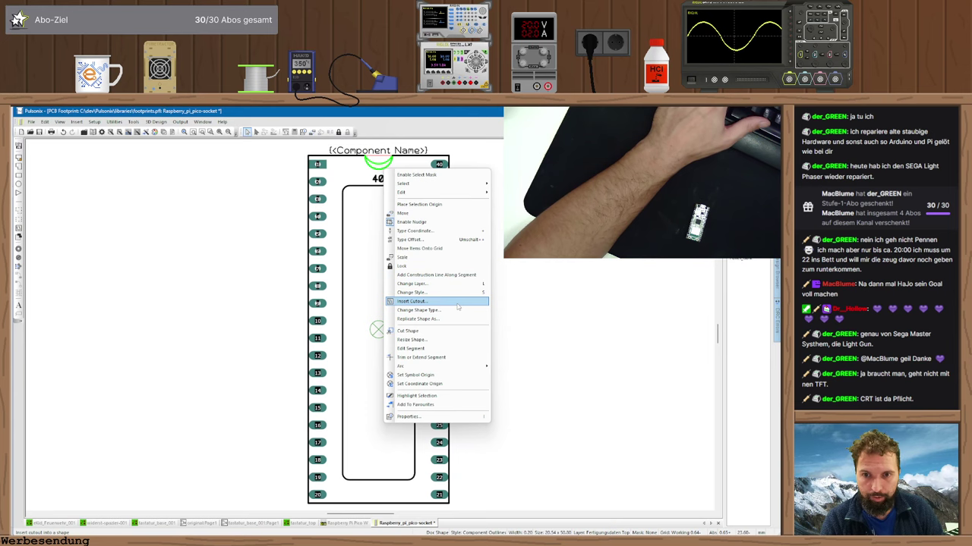
{"action": "mouse_move", "coordinate": [484, 366]}
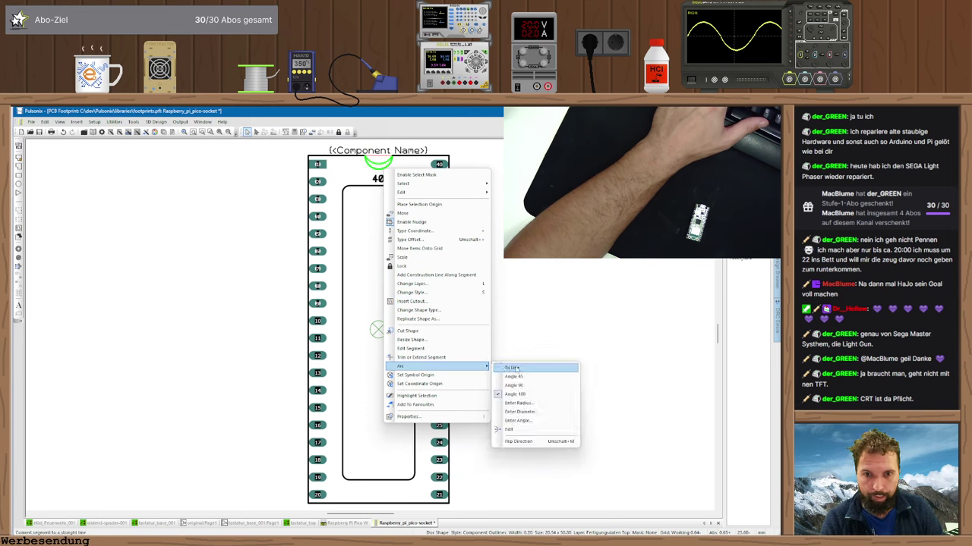
{"action": "left_click", "coordinate": [531, 367]}
{"action": "right_click", "coordinate": [390, 169]}
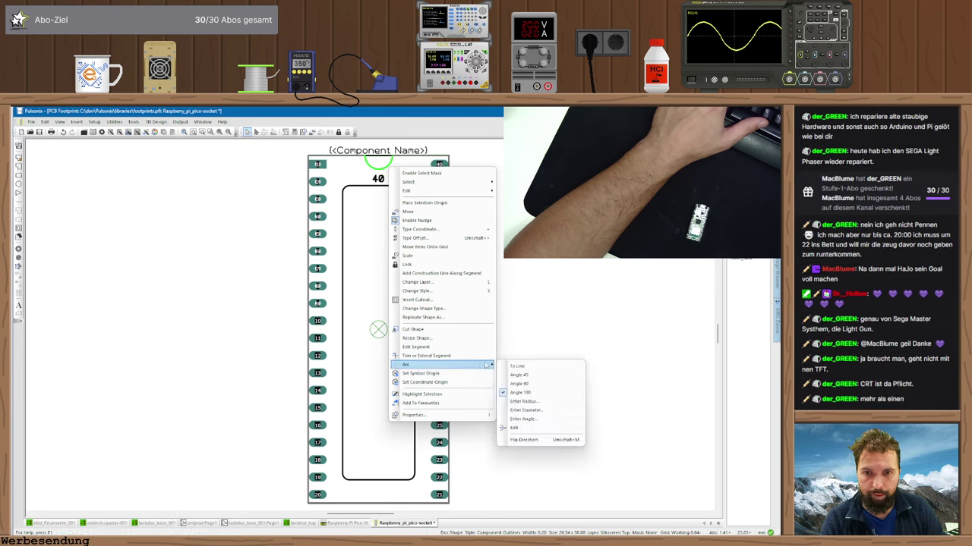
{"action": "left_click", "coordinate": [531, 369]}
- Try reshaping the outline's top edge, cancel, and select its top segment
{"action": "left_click_drag", "start_coordinate": [361, 187], "coordinate": [369, 288]}
{"action": "key", "text": "Escape"}
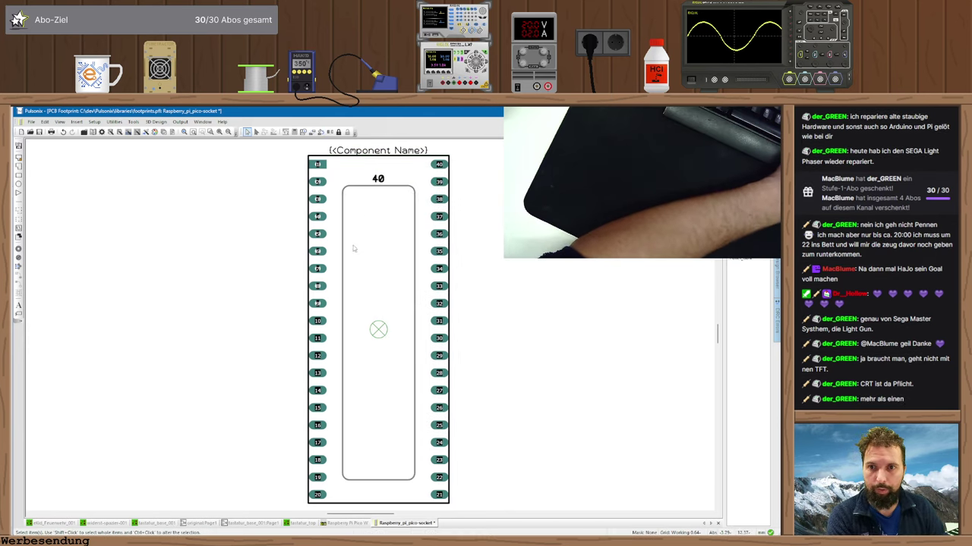
{"action": "left_click", "coordinate": [372, 187]}
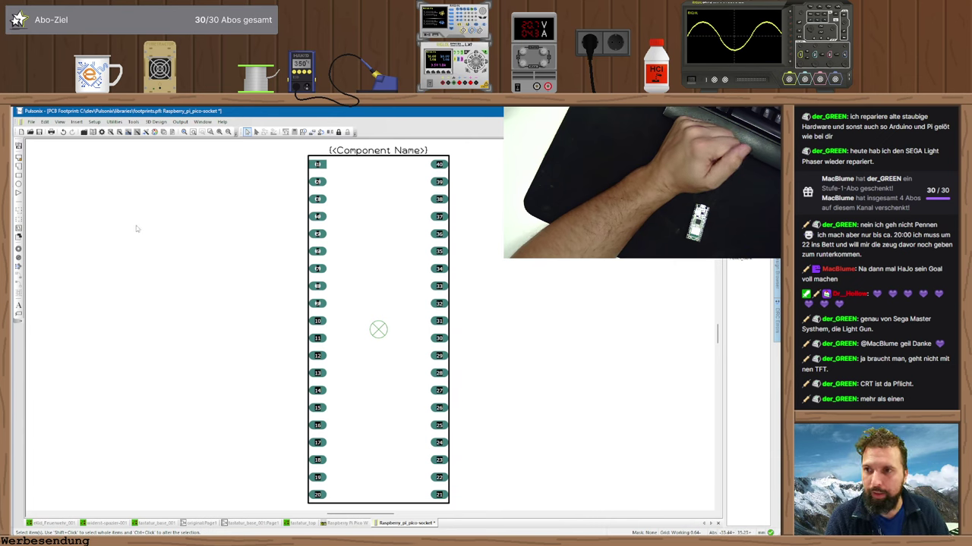
- Place a "1" label in Table Small style (height 2.54) beside pin 1
{"action": "left_click", "coordinate": [19, 305]}
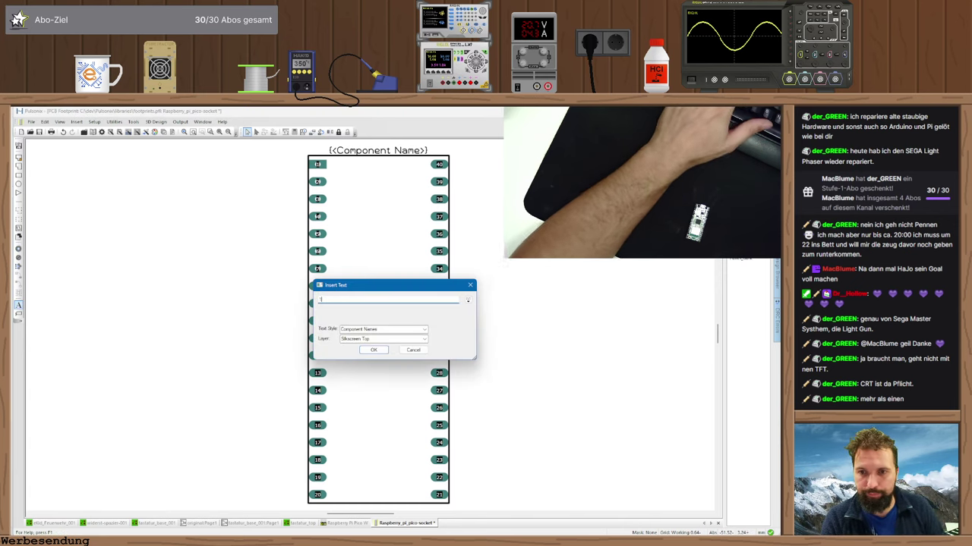
{"action": "left_click", "coordinate": [372, 350]}
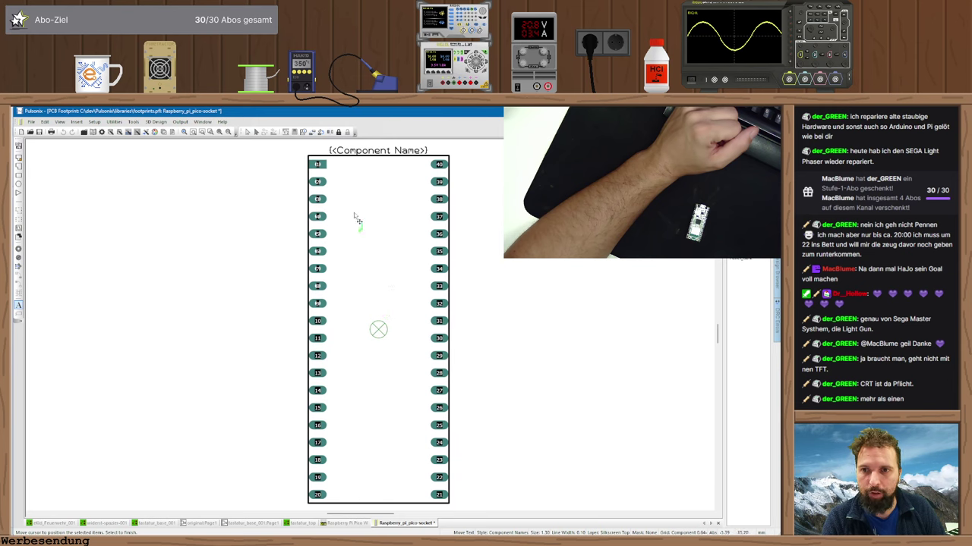
{"action": "left_click", "coordinate": [337, 174]}
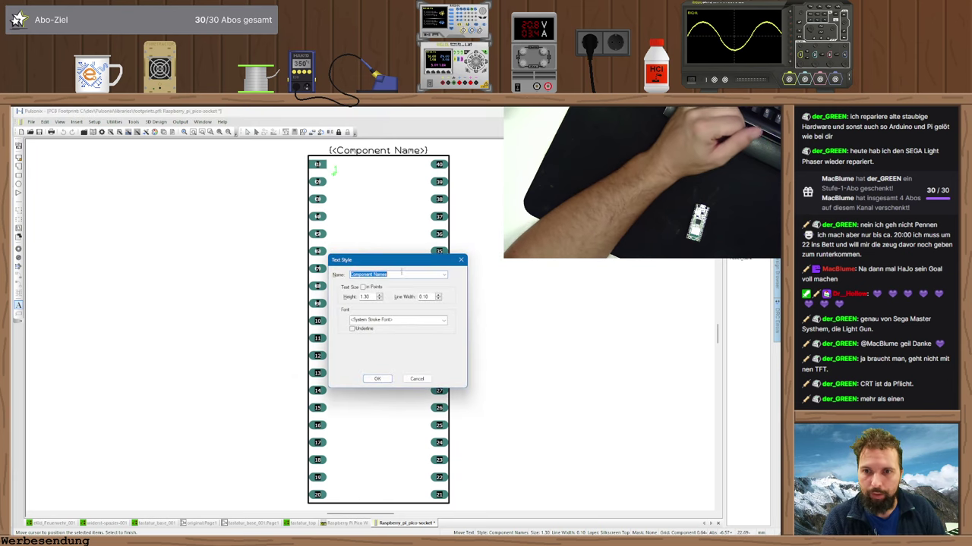
{"action": "key", "text": "Down"}
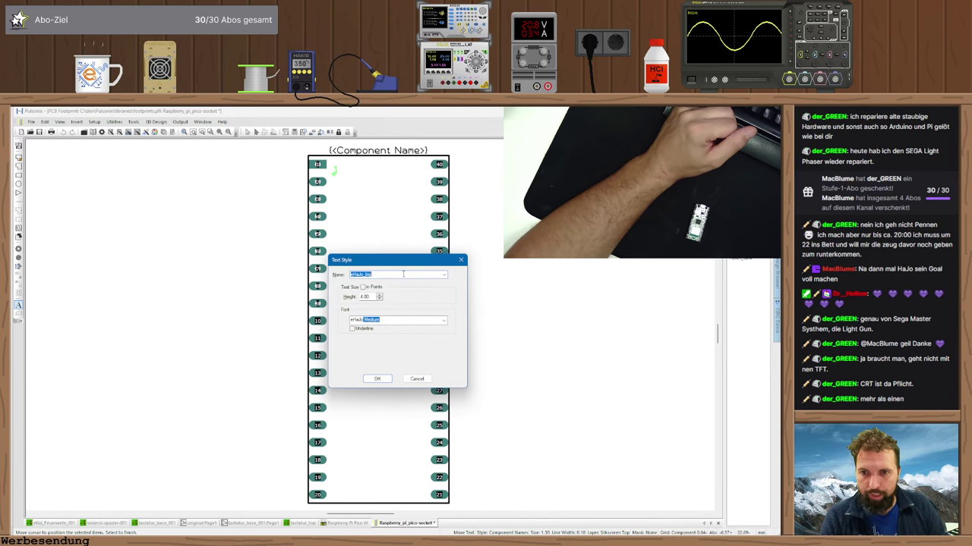
{"action": "key", "text": "Down"}
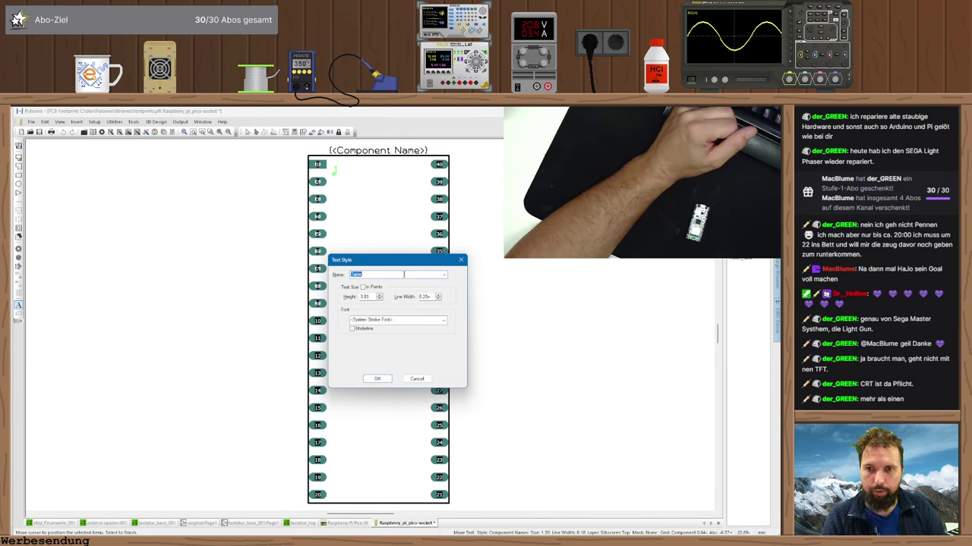
{"action": "key", "text": "Down"}
{"action": "left_click", "coordinate": [386, 379]}
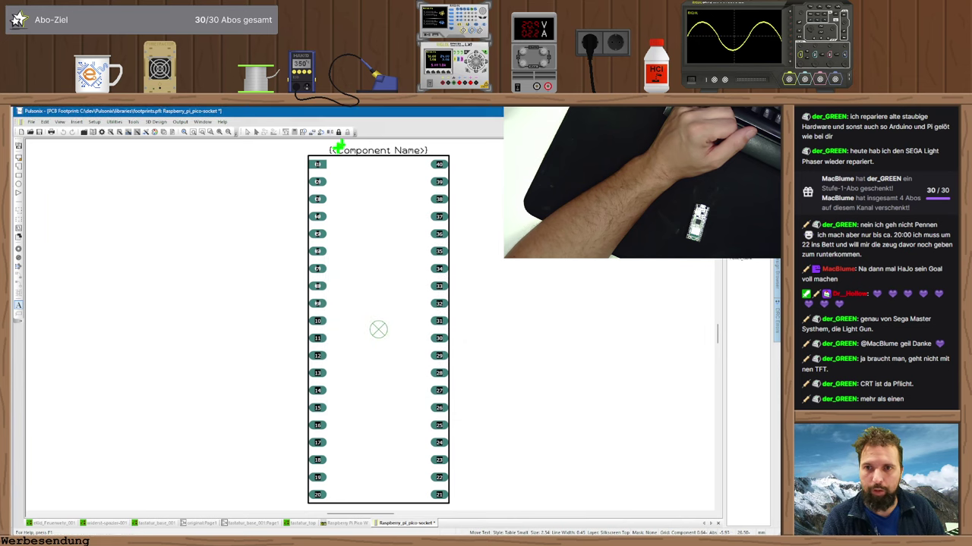
{"action": "left_click", "coordinate": [337, 187]}
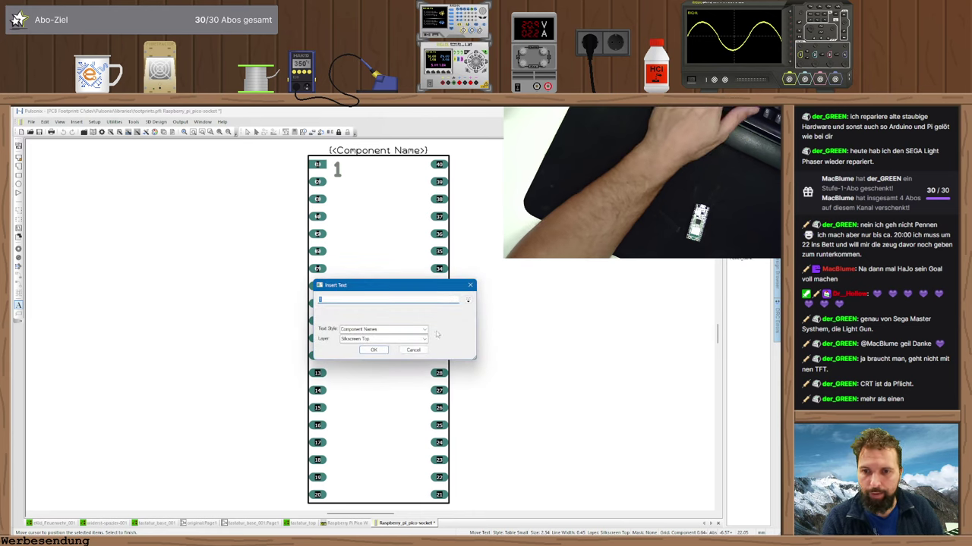
{"action": "left_click", "coordinate": [413, 351]}
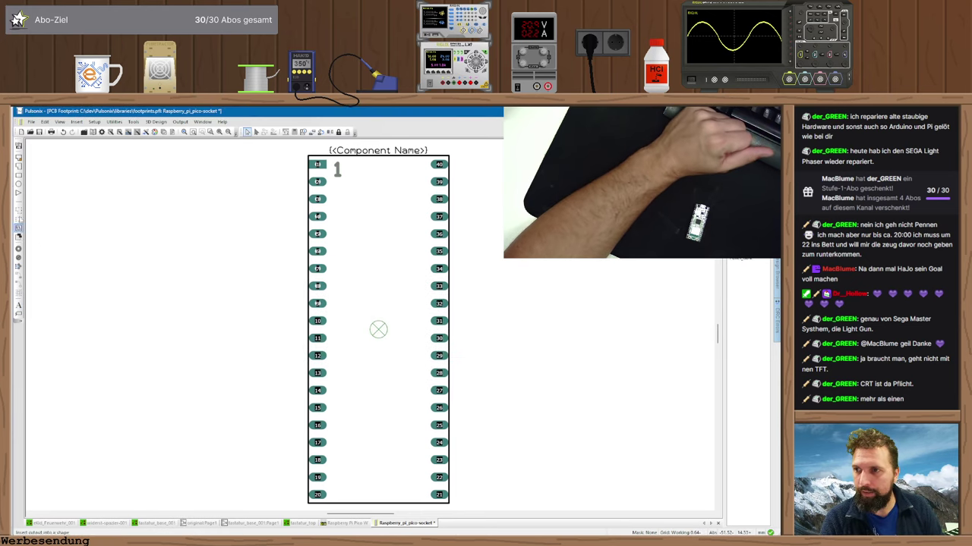
- Draw a rectangle between the lower pad rows, then shift it up-left and enlarge it
{"action": "left_click", "coordinate": [21, 176]}
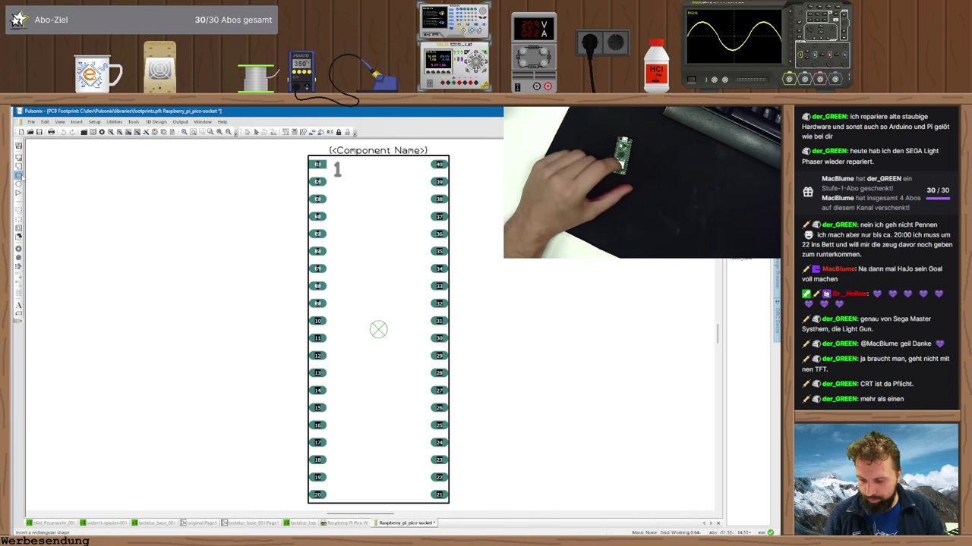
{"action": "left_click", "coordinate": [356, 399]}
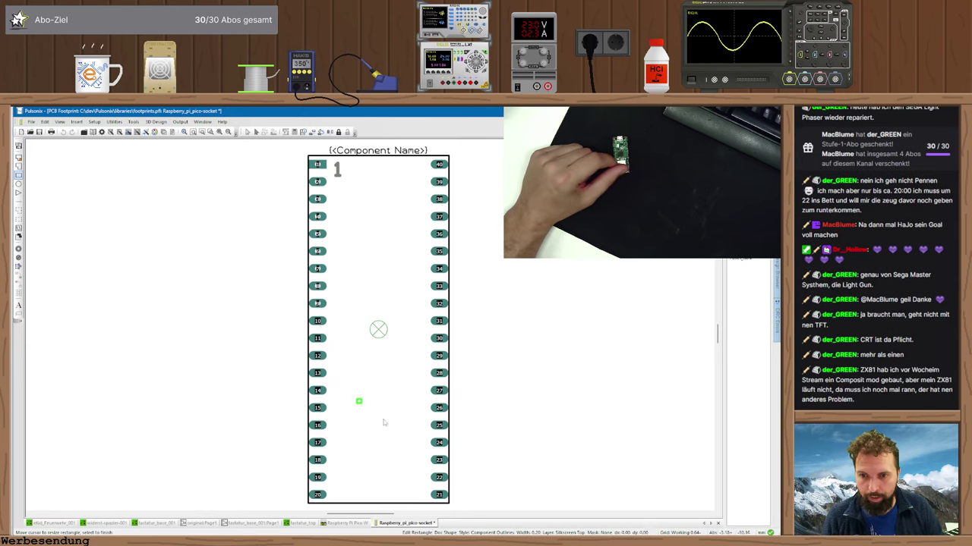
{"action": "left_click", "coordinate": [414, 452]}
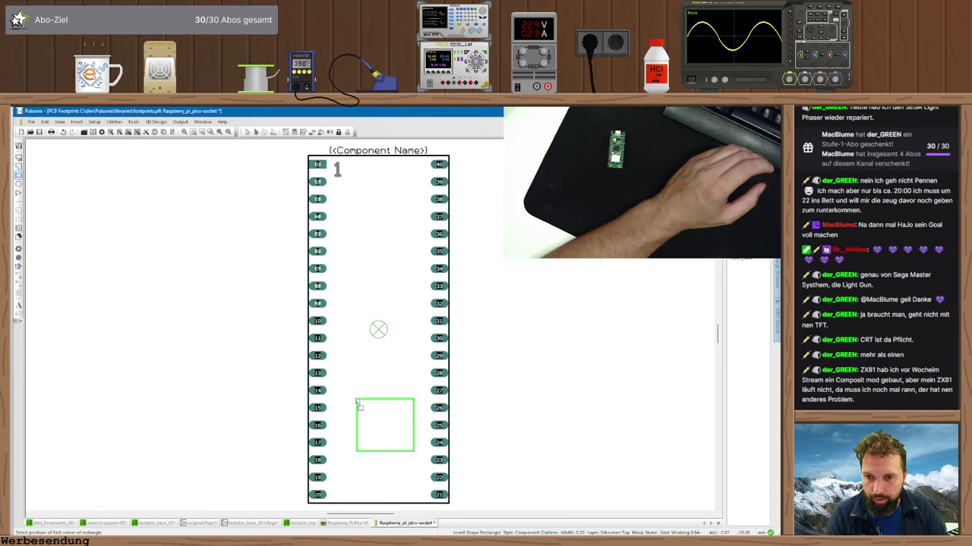
{"action": "key", "text": "Escape"}
{"action": "left_click_drag", "start_coordinate": [372, 397], "coordinate": [357, 389]}
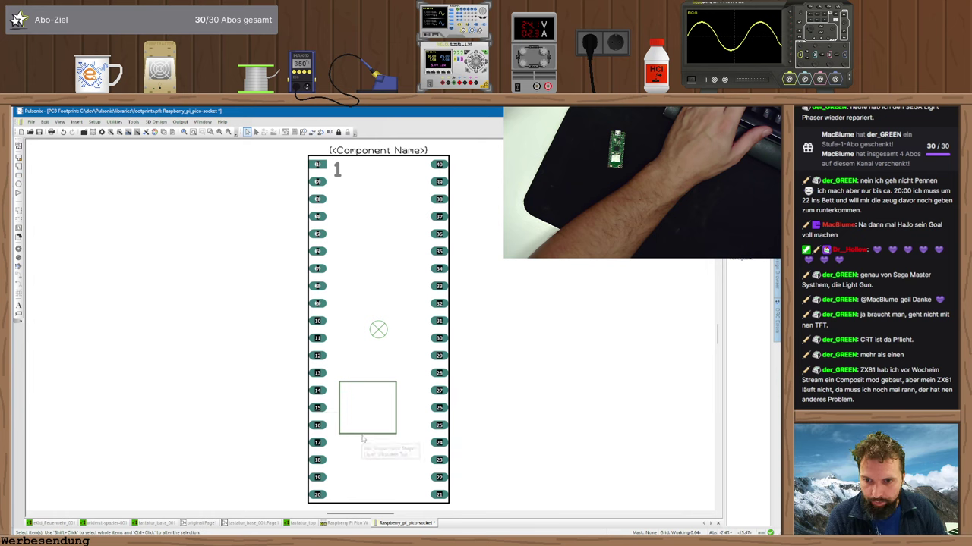
{"action": "left_click_drag", "start_coordinate": [363, 434], "coordinate": [364, 452]}
{"action": "left_click_drag", "start_coordinate": [395, 421], "coordinate": [418, 425]}
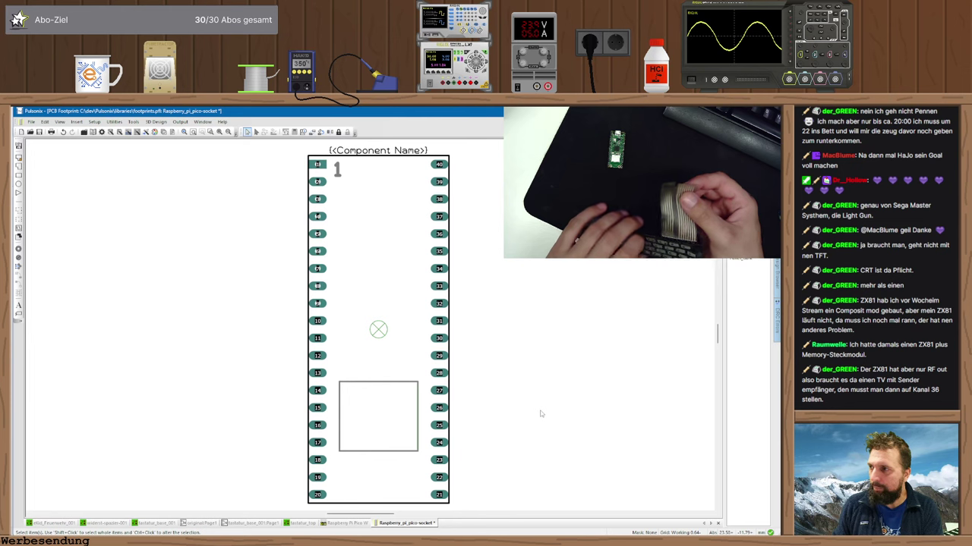
- Switch through tastatur_top and the schematic to the tastatur_base_001 board, redrawn with copper shown
{"action": "left_click", "coordinate": [304, 524]}
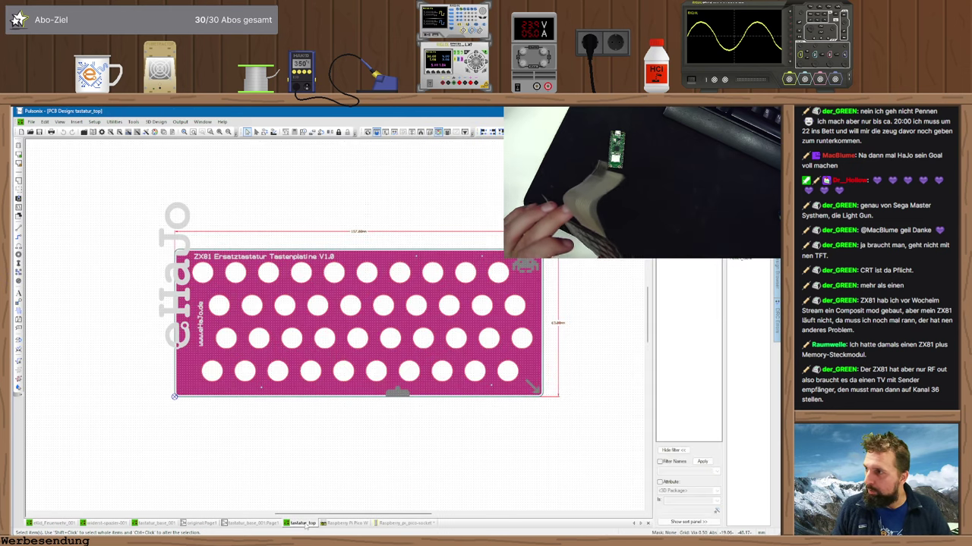
{"action": "left_click", "coordinate": [254, 524]}
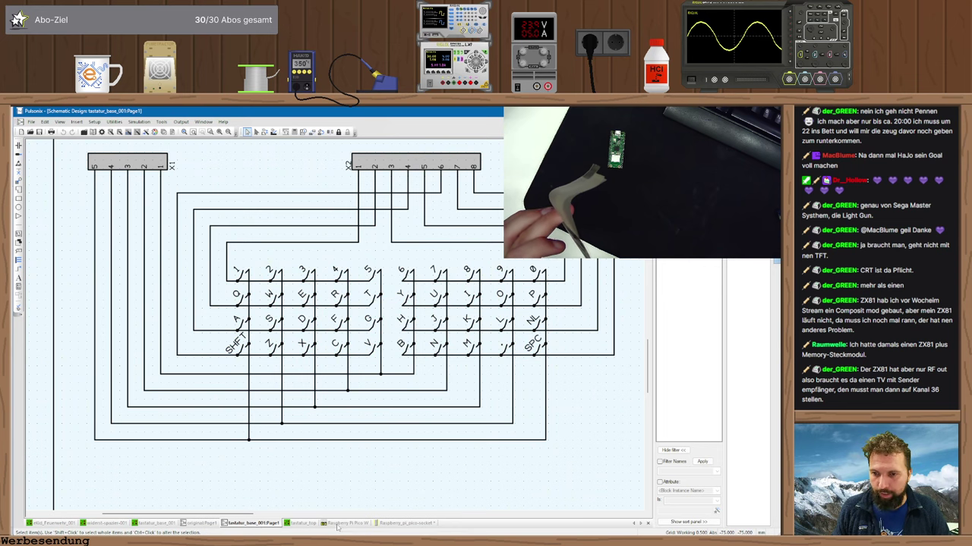
{"action": "left_click", "coordinate": [156, 524]}
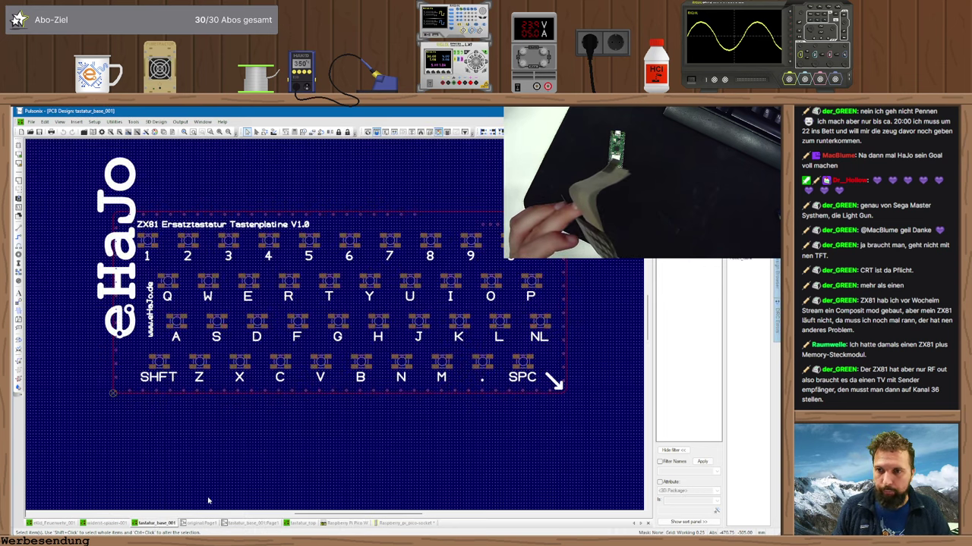
{"action": "key", "text": "ctrl+v"}
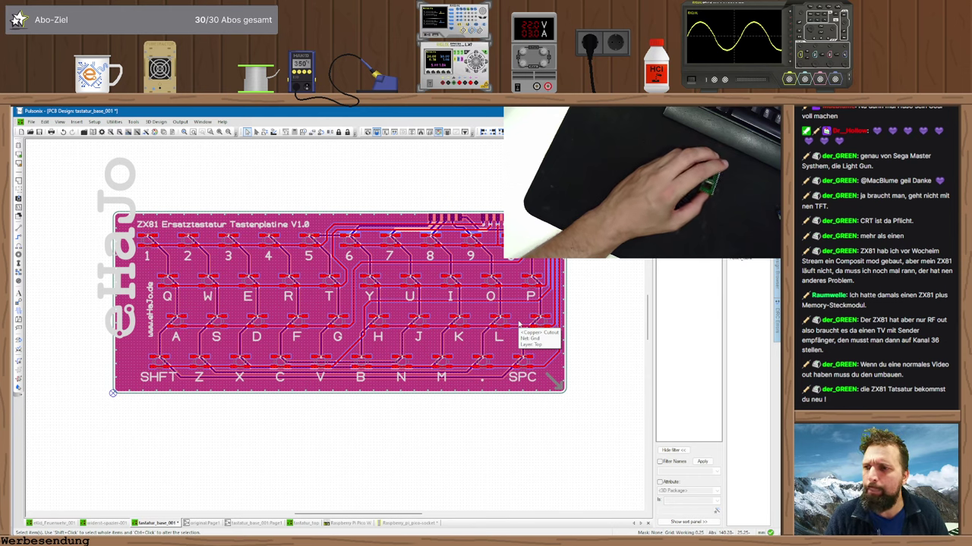
- Switch to the browser and bring up the ZX8-KDLX keyboard product page tab
{"action": "key", "text": "alt+Tab"}
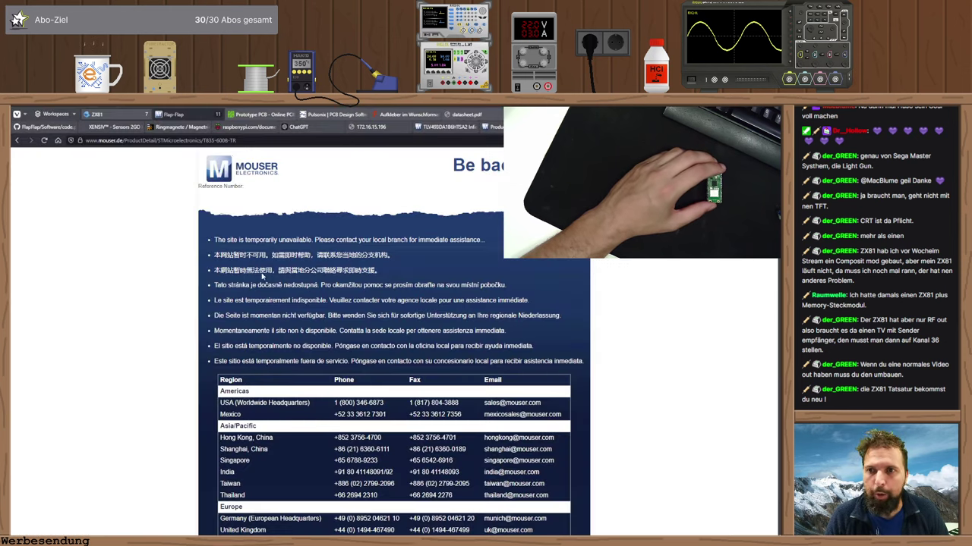
{"action": "left_click", "coordinate": [410, 127]}
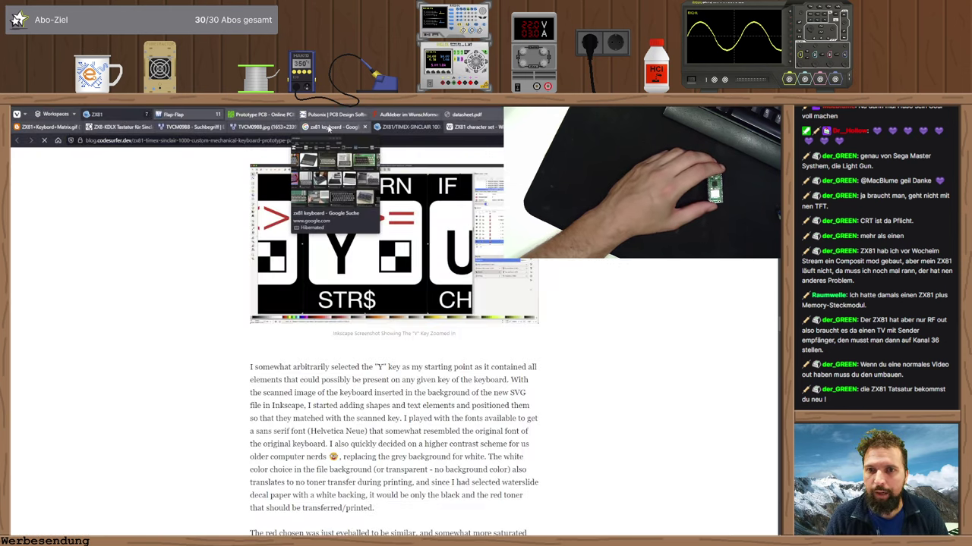
{"action": "left_click", "coordinate": [306, 126]}
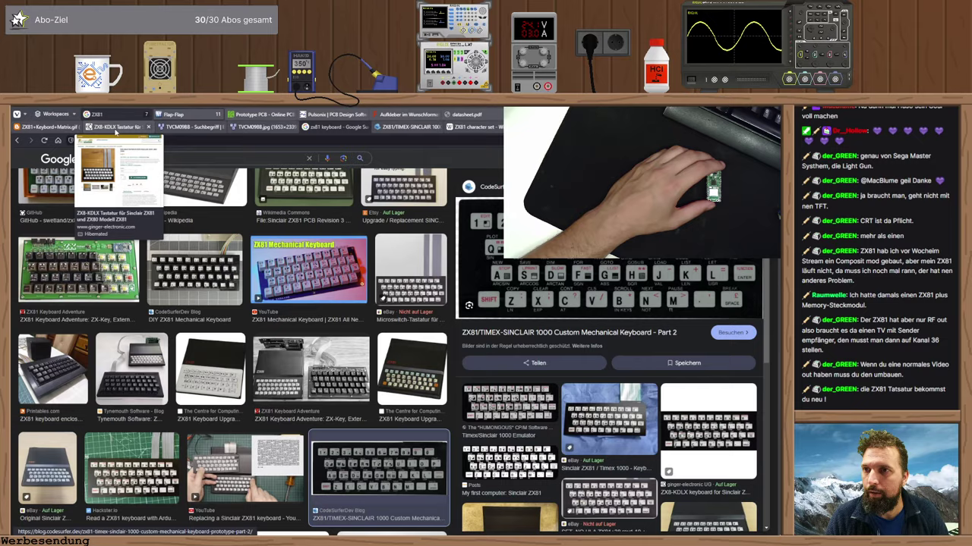
{"action": "left_click", "coordinate": [115, 127]}
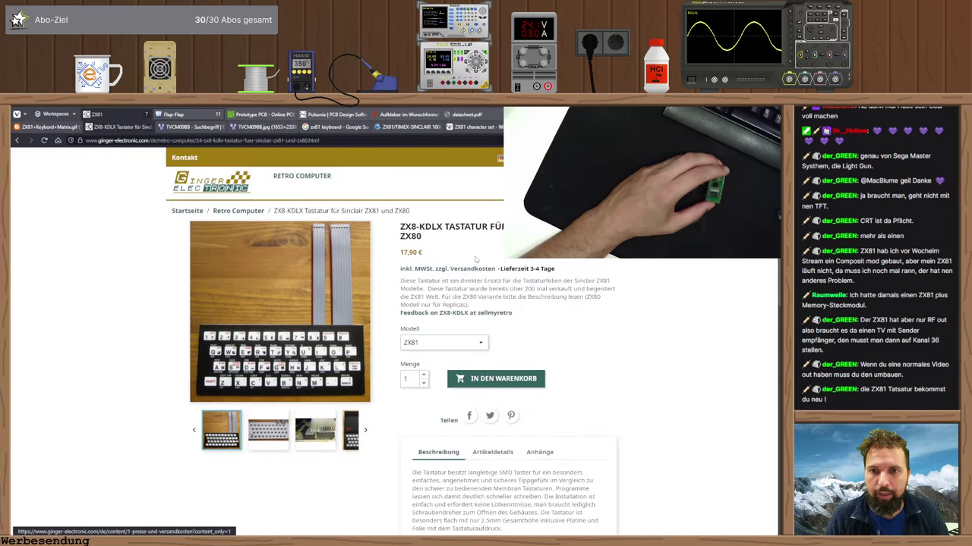
- Browse the keyboard, PCB and ribbon-connector photos, then scroll to the 156 x 65 x 2.5 mm description
{"action": "left_click", "coordinate": [270, 434]}
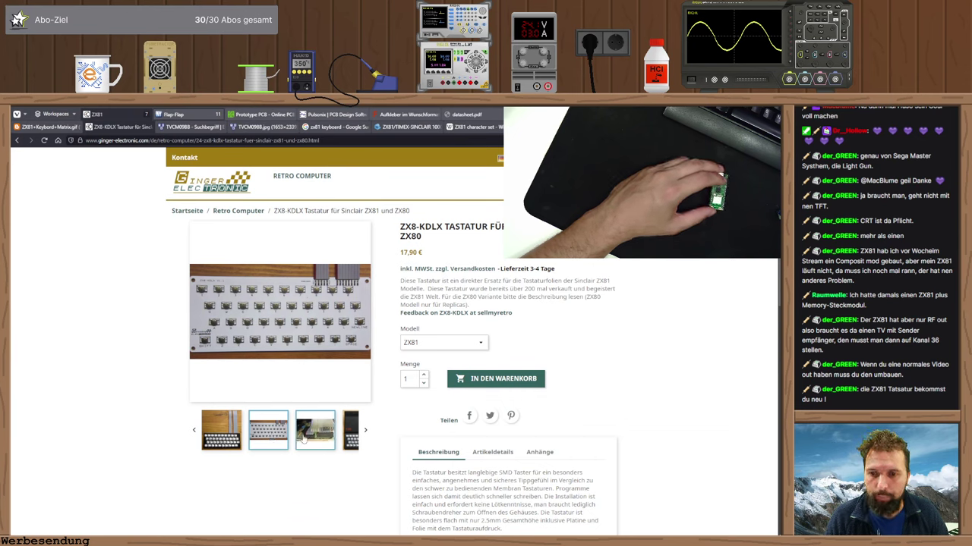
{"action": "left_click", "coordinate": [303, 439]}
{"action": "left_click", "coordinate": [232, 435]}
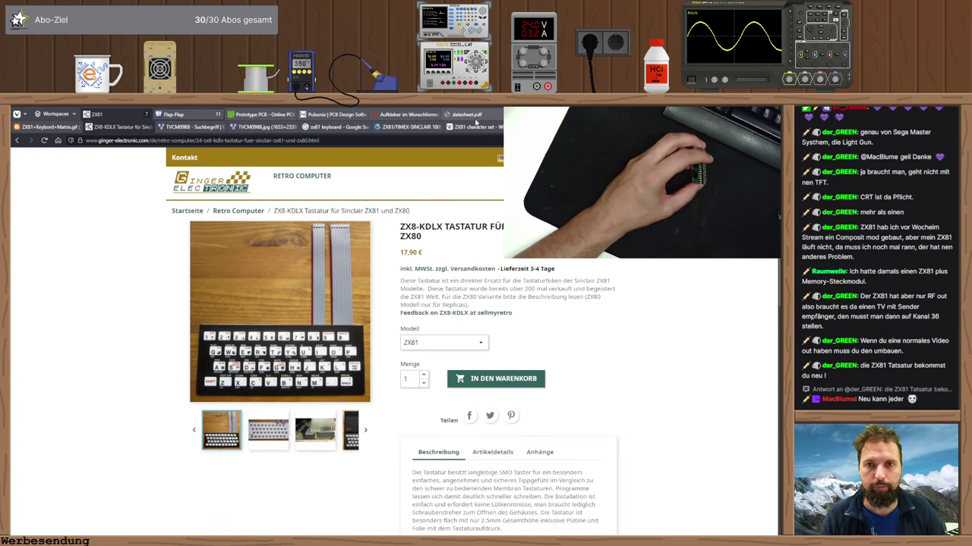
{"action": "left_click", "coordinate": [173, 114]}
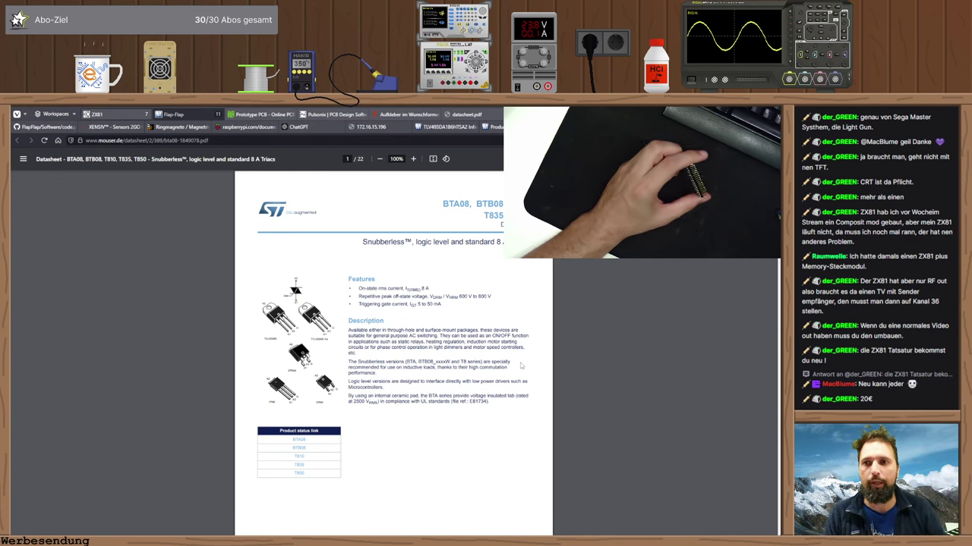
{"action": "left_click", "coordinate": [96, 114]}
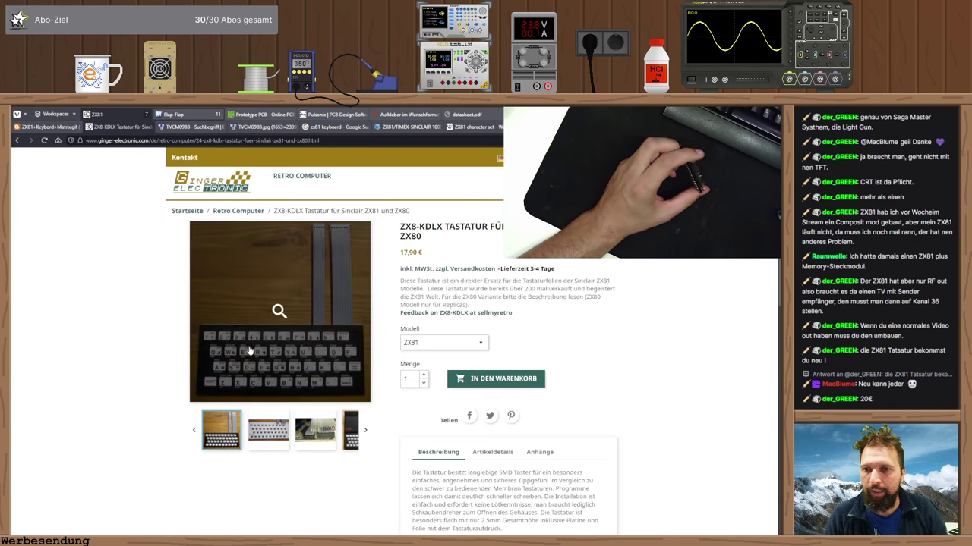
{"action": "scroll", "coordinate": [247, 349], "scroll_direction": "down", "scroll_amount": 5}
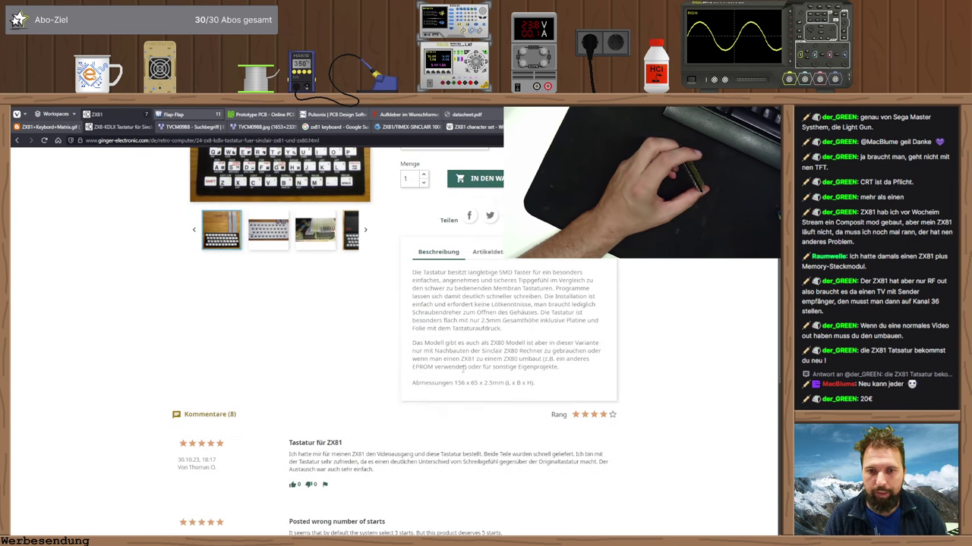
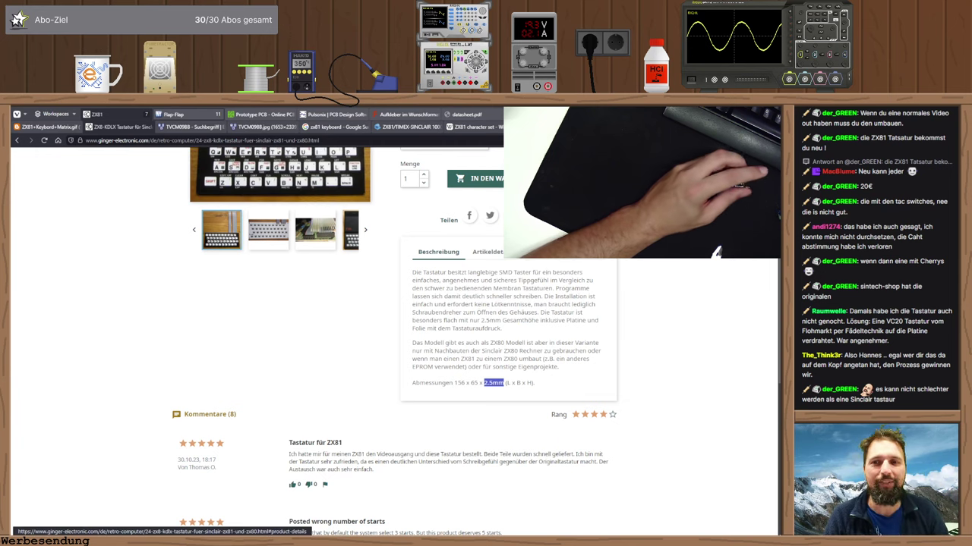
- Switch the browser to the BTA08 triac datasheet PDF tab, briefly checking the calculator
{"action": "scroll", "coordinate": [384, 281], "scroll_direction": "up", "scroll_amount": 2}
{"action": "scroll", "coordinate": [383, 281], "scroll_direction": "up", "scroll_amount": 1}
{"action": "left_click", "coordinate": [467, 114]}
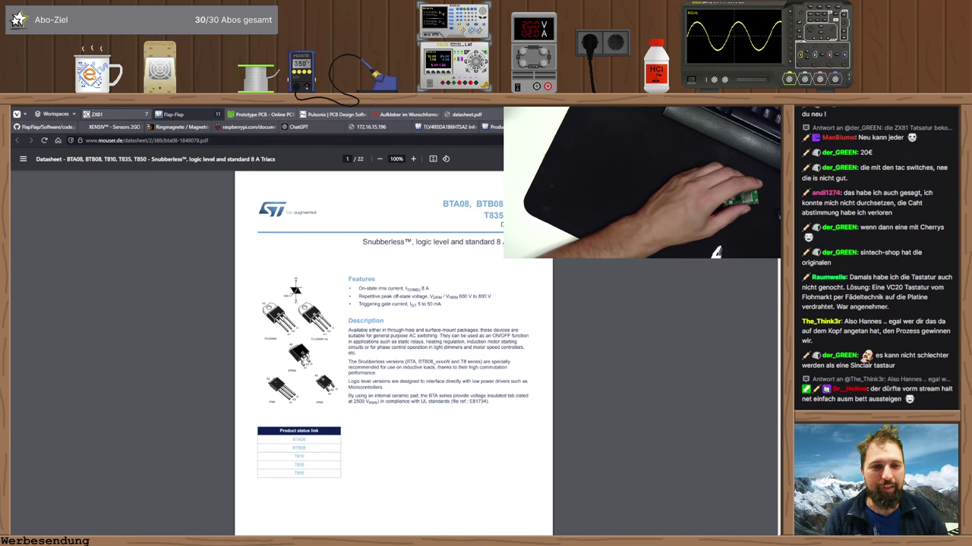
{"action": "key", "text": "alt+Tab"}
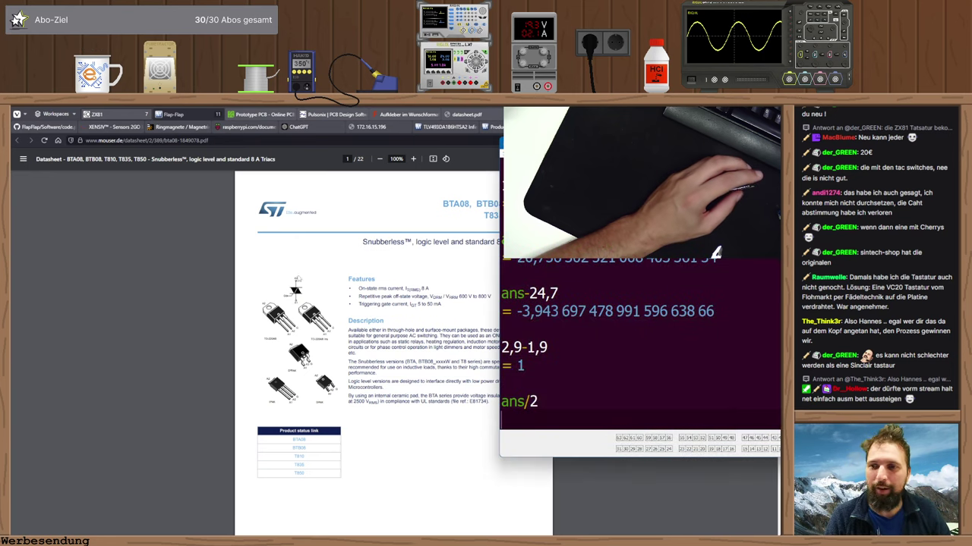
{"action": "left_click", "coordinate": [199, 288]}
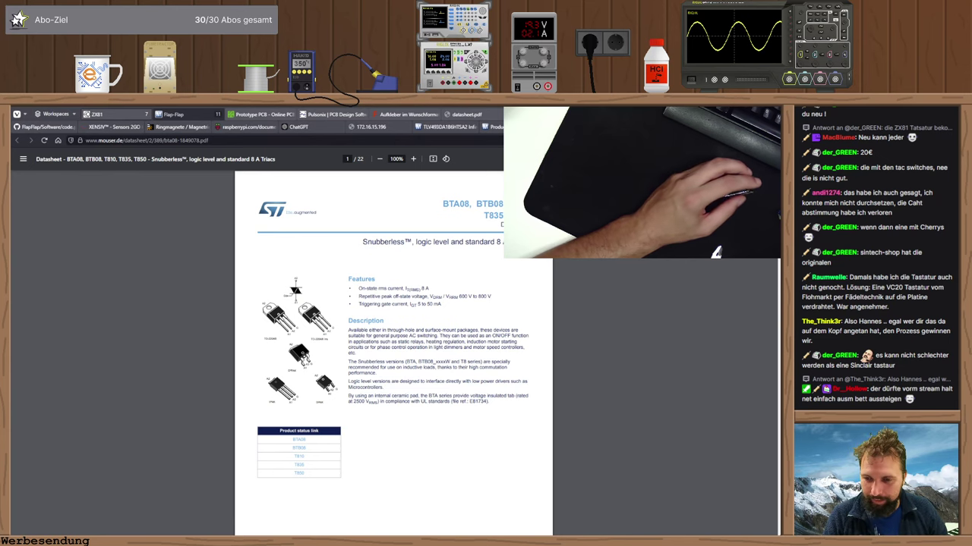
- In the Raspberry_pi_pico-socket footprint, copy a rectangle to the centre and shrink it
{"action": "key", "text": "alt+Tab"}
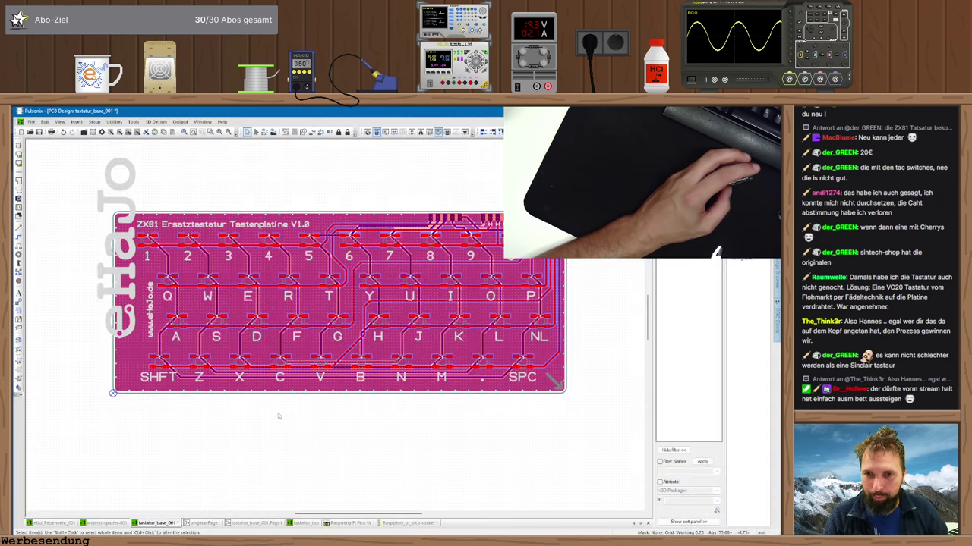
{"action": "left_click", "coordinate": [386, 524]}
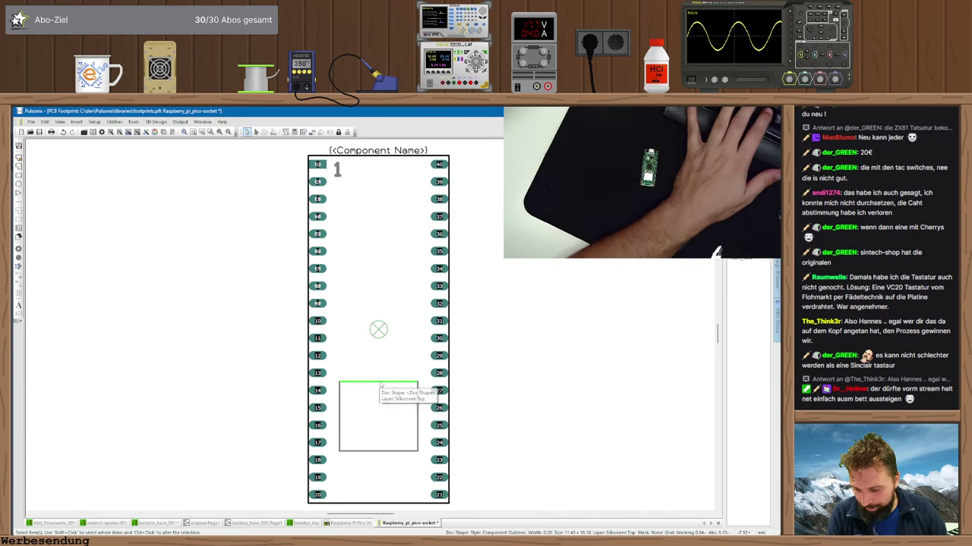
{"action": "left_click_drag", "start_coordinate": [380, 385], "coordinate": [377, 296], "text": "ctrl"}
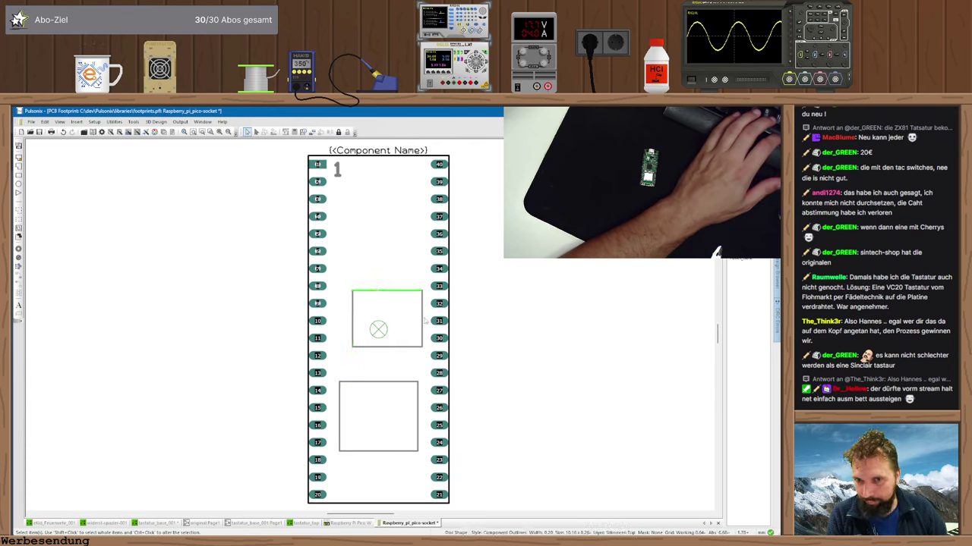
{"action": "left_click_drag", "start_coordinate": [425, 321], "coordinate": [406, 327]}
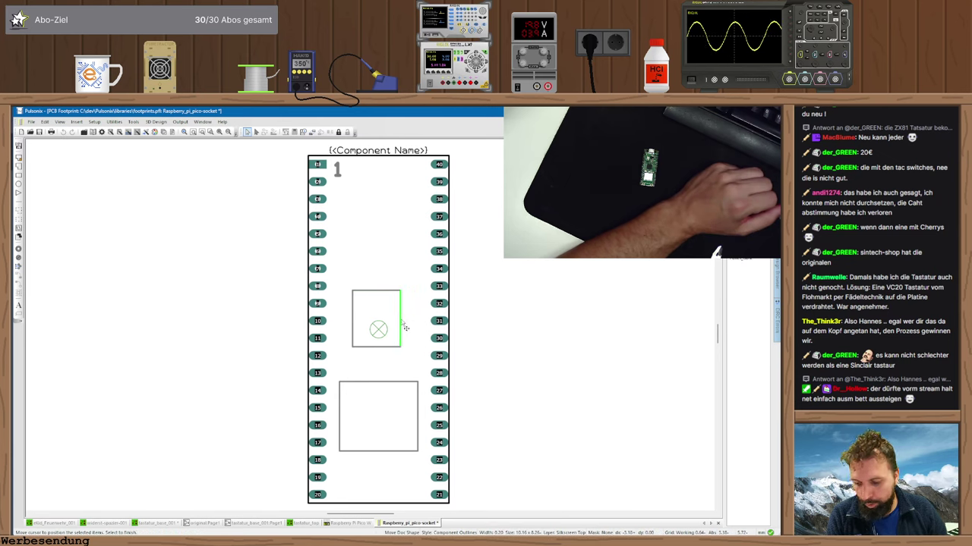
{"action": "left_click_drag", "start_coordinate": [385, 291], "coordinate": [389, 301]}
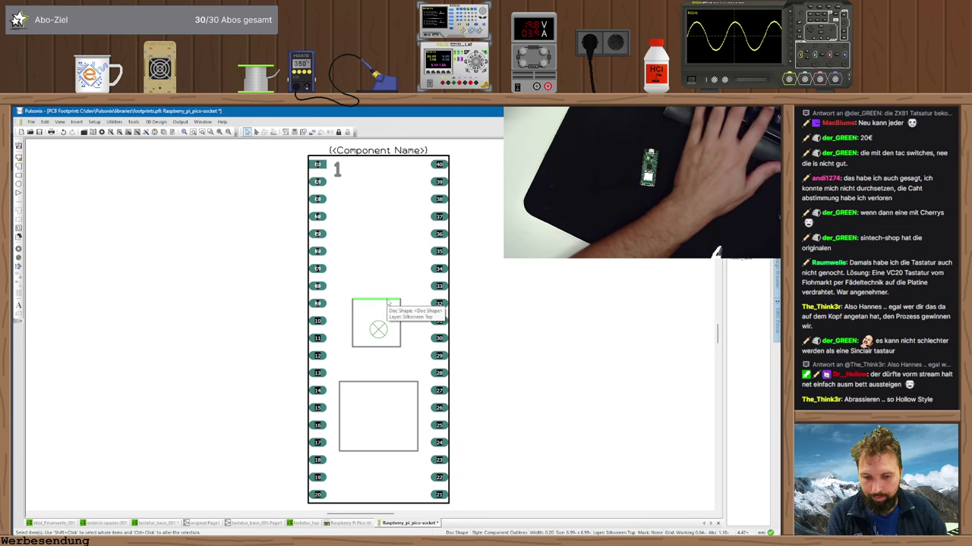
- Set the small centre rectangle to Filled in its shape properties
{"action": "double_click", "coordinate": [387, 301]}
{"action": "left_click", "coordinate": [316, 248]}
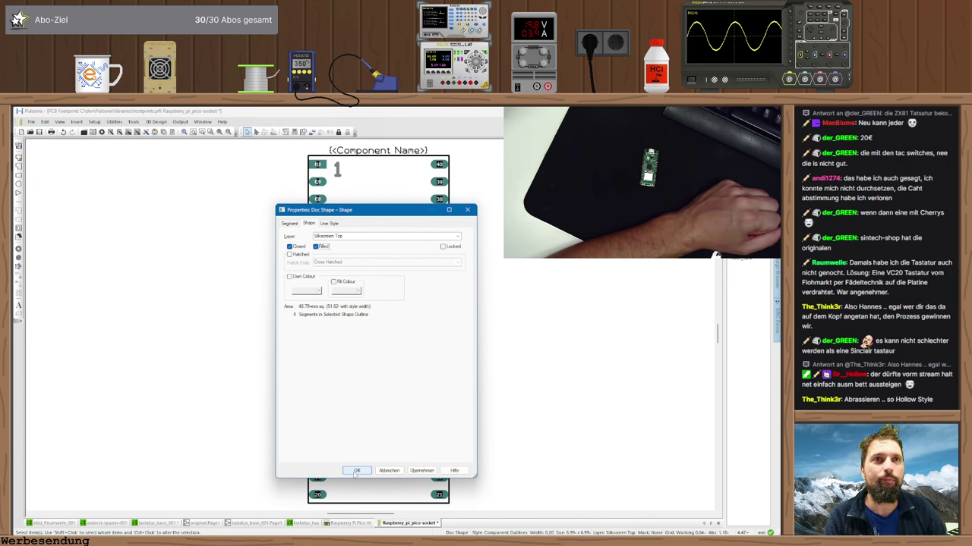
{"action": "left_click", "coordinate": [356, 471]}
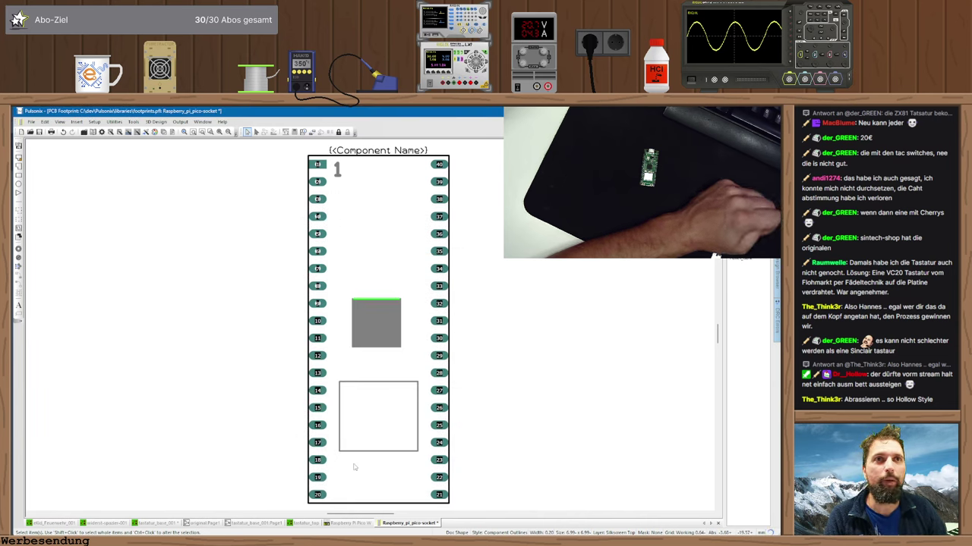
{"action": "left_click", "coordinate": [524, 409]}
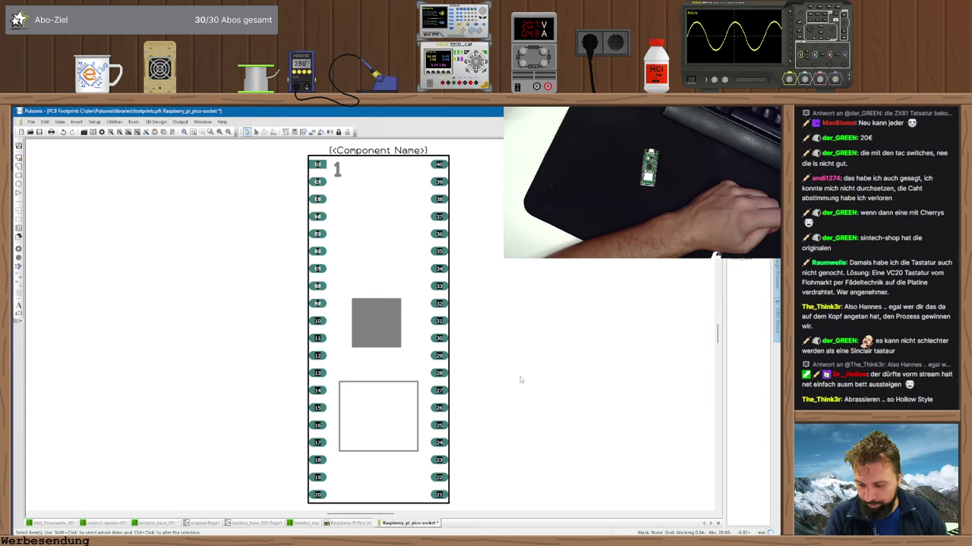
- Copy the lower outline rectangle up near pin 1 and shrink it between the pin rows
{"action": "left_click", "coordinate": [376, 389]}
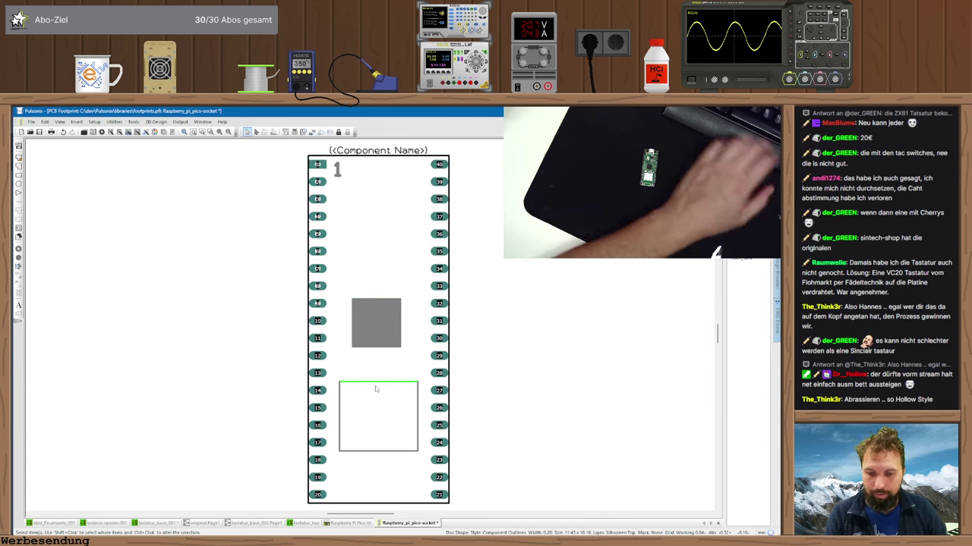
{"action": "left_click_drag", "start_coordinate": [376, 390], "coordinate": [352, 166]}
{"action": "left_click", "coordinate": [418, 183]}
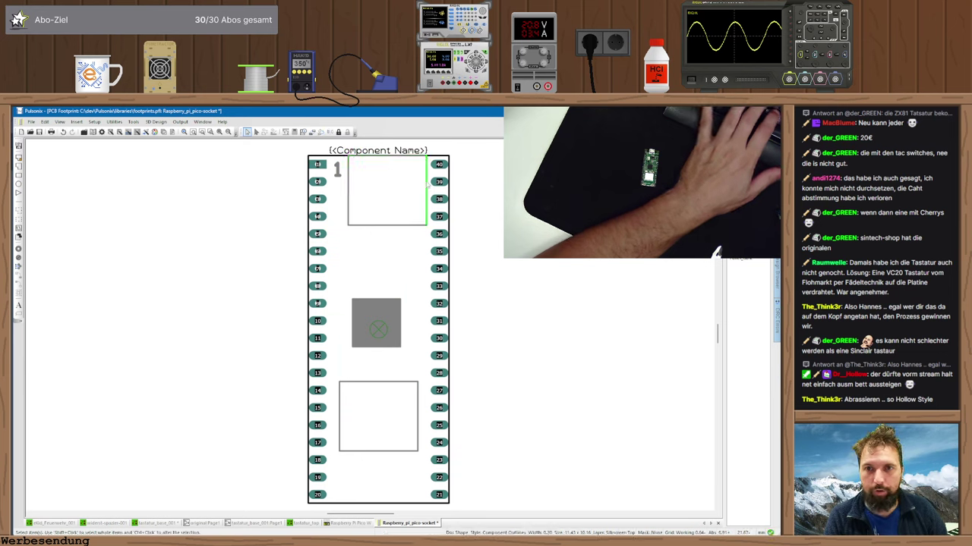
{"action": "left_click_drag", "start_coordinate": [426, 187], "coordinate": [415, 187]}
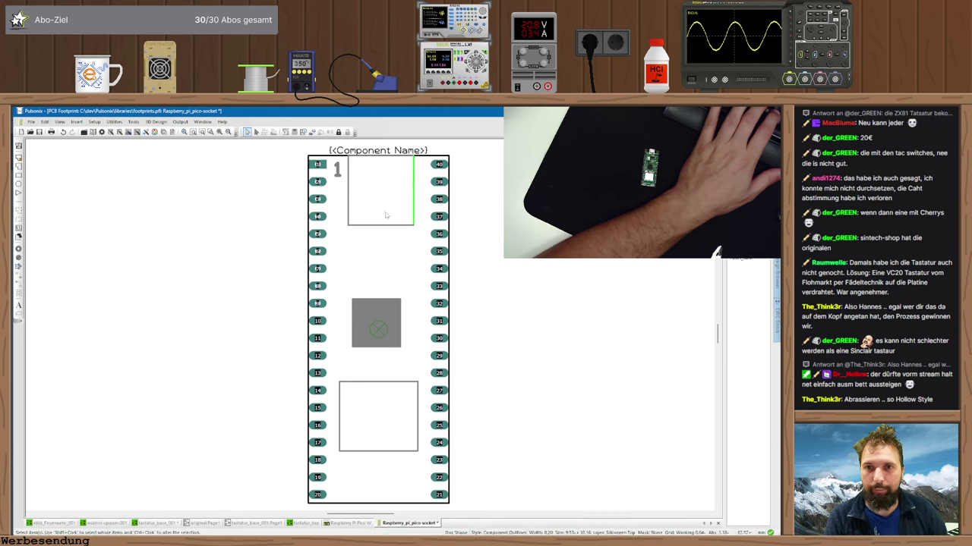
{"action": "left_click_drag", "start_coordinate": [386, 224], "coordinate": [382, 195]}
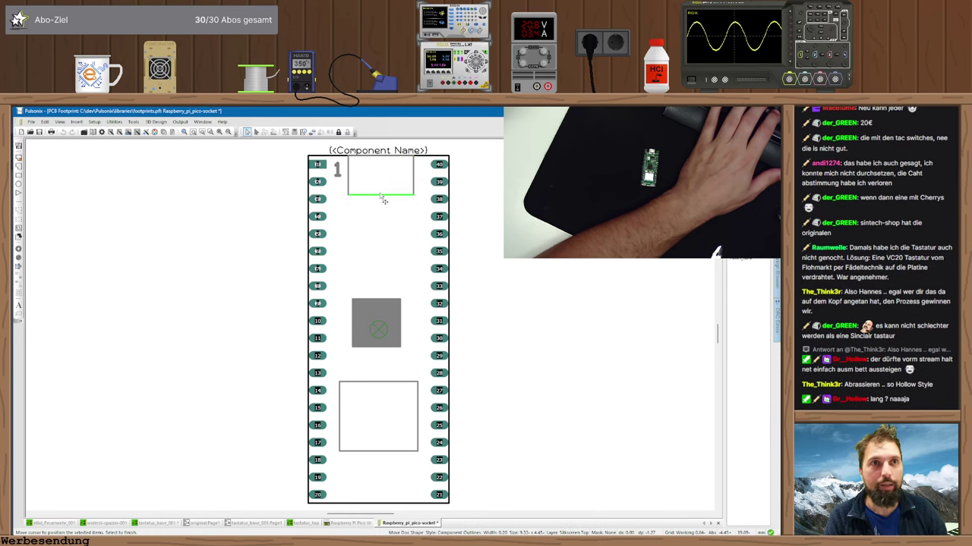
{"action": "left_click", "coordinate": [381, 207]}
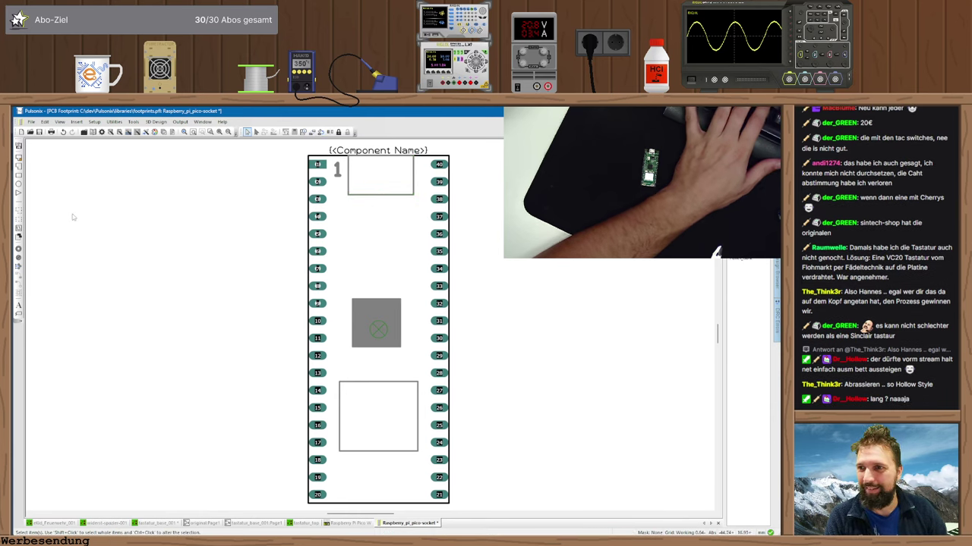
- Copy the pin '1' label into the top rectangle and change its text to USB
{"action": "left_click", "coordinate": [338, 173]}
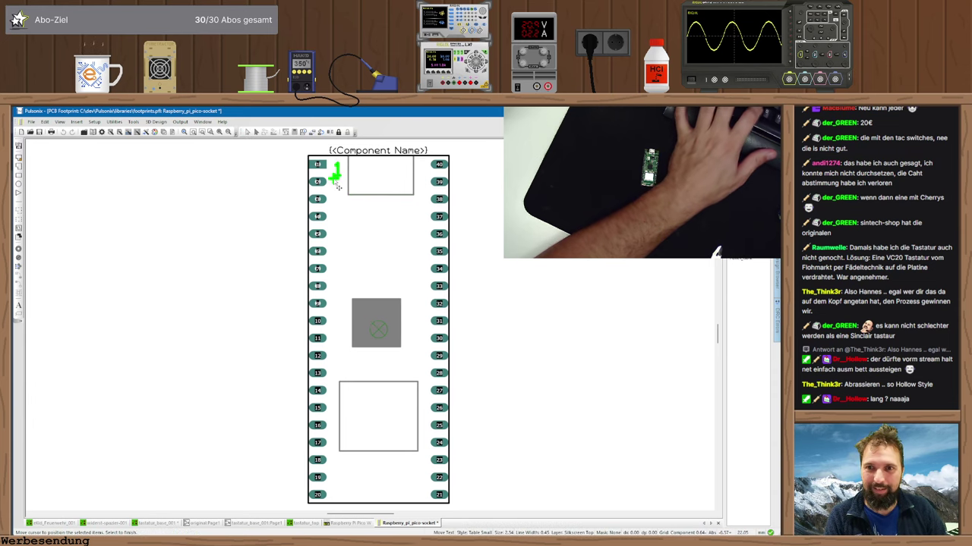
{"action": "left_click_drag", "start_coordinate": [338, 179], "coordinate": [362, 186], "text": "ctrl"}
{"action": "double_click", "coordinate": [361, 186]}
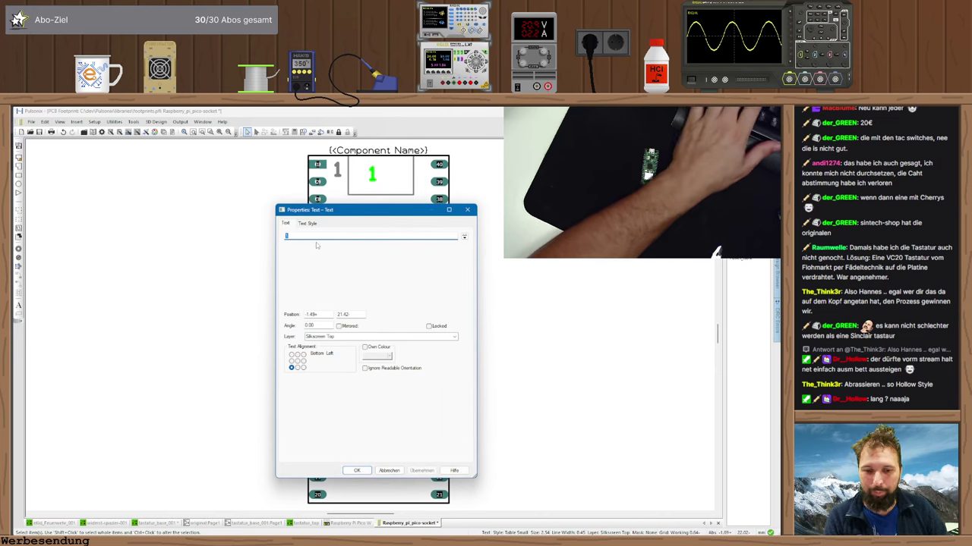
{"action": "type", "text": "USB"}
{"action": "key", "text": "Return"}
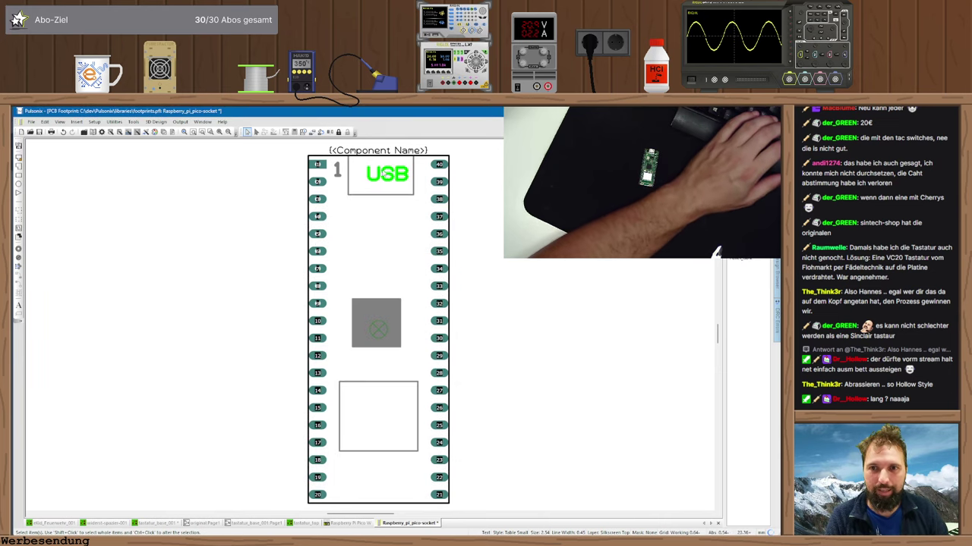
{"action": "left_click_drag", "start_coordinate": [375, 187], "coordinate": [368, 190]}
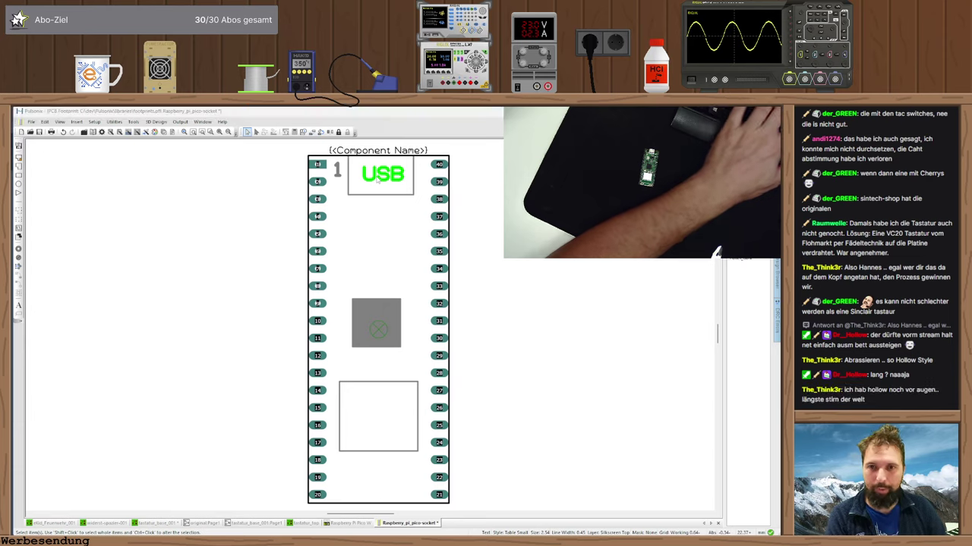
- Centre the USB label horizontally by setting its X position to 0
{"action": "double_click", "coordinate": [377, 180]}
{"action": "type", "text": "0"}
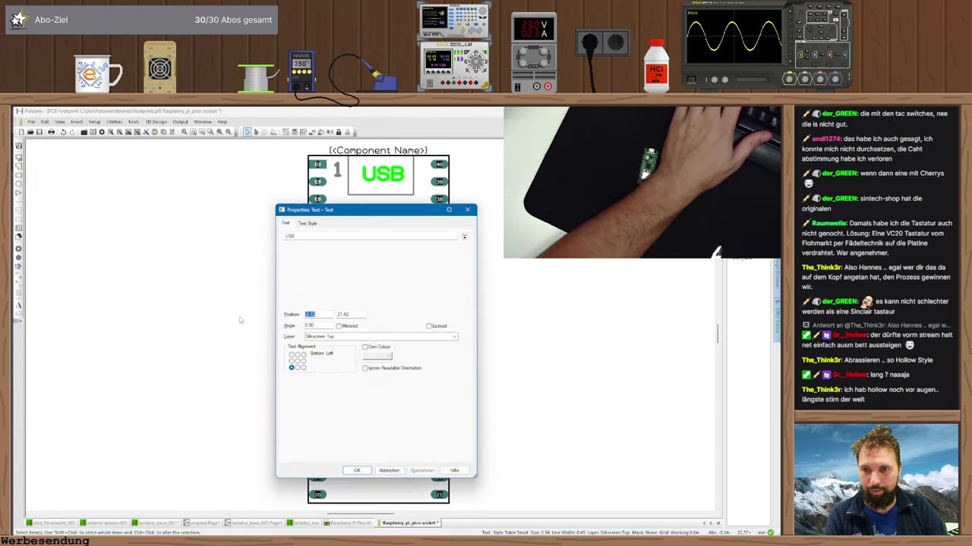
{"action": "left_click", "coordinate": [361, 471]}
{"action": "left_click", "coordinate": [377, 180]}
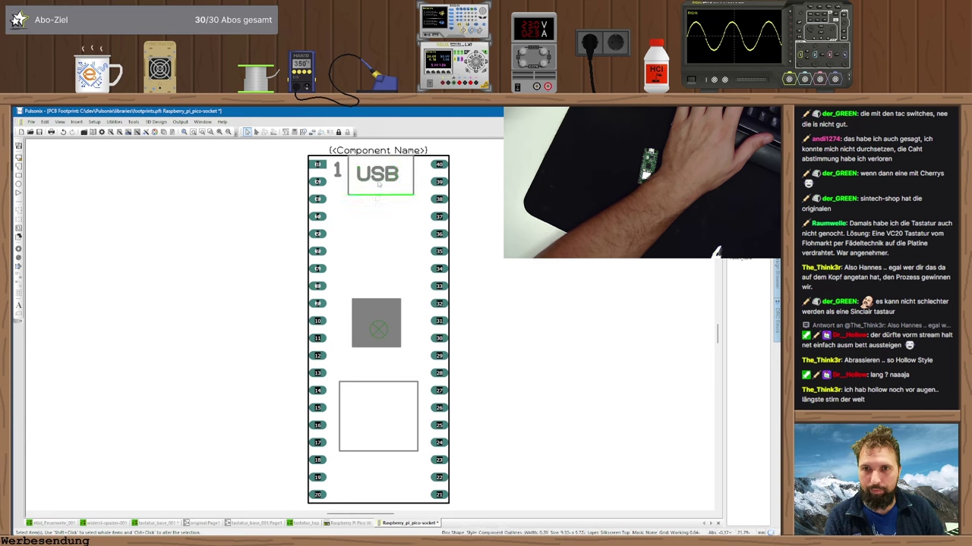
{"action": "key", "text": "t"}
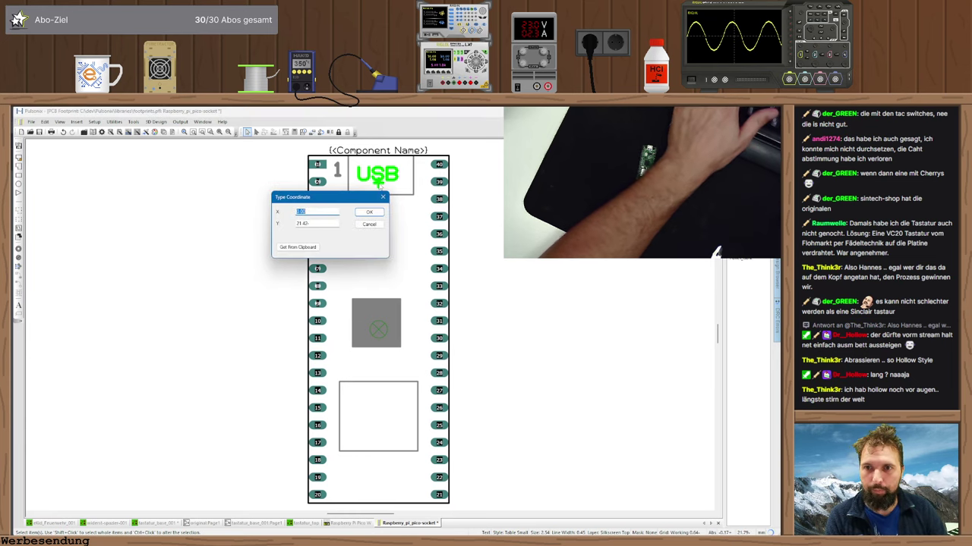
{"action": "key", "text": "Escape"}
- Move the USB box's left edge to X -4
{"action": "left_click", "coordinate": [348, 181]}
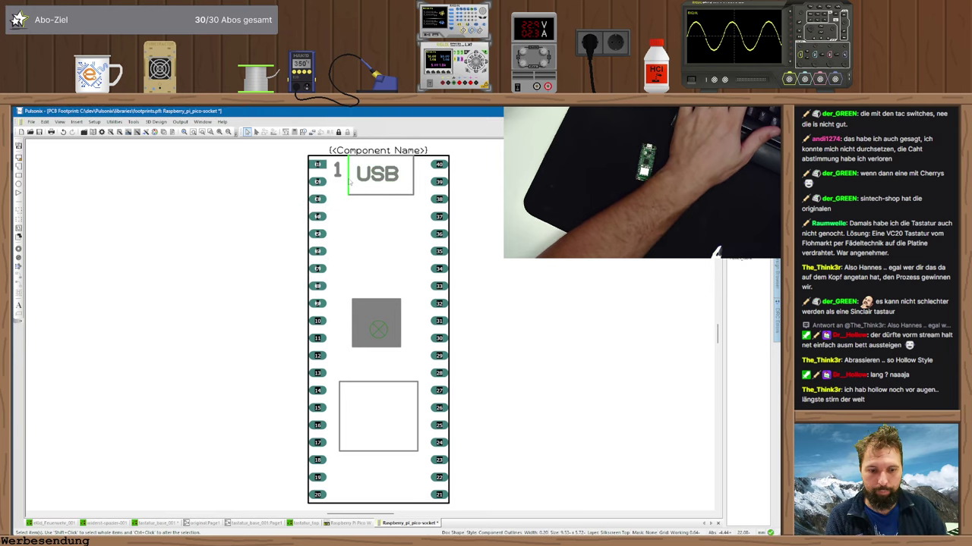
{"action": "key", "text": "t"}
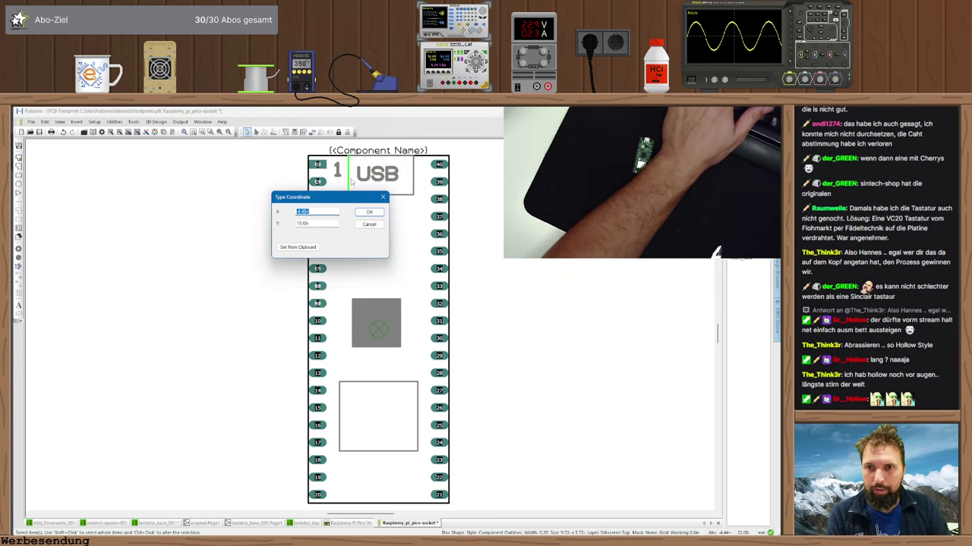
{"action": "type", "text": "-4"}
{"action": "key", "text": "Return"}
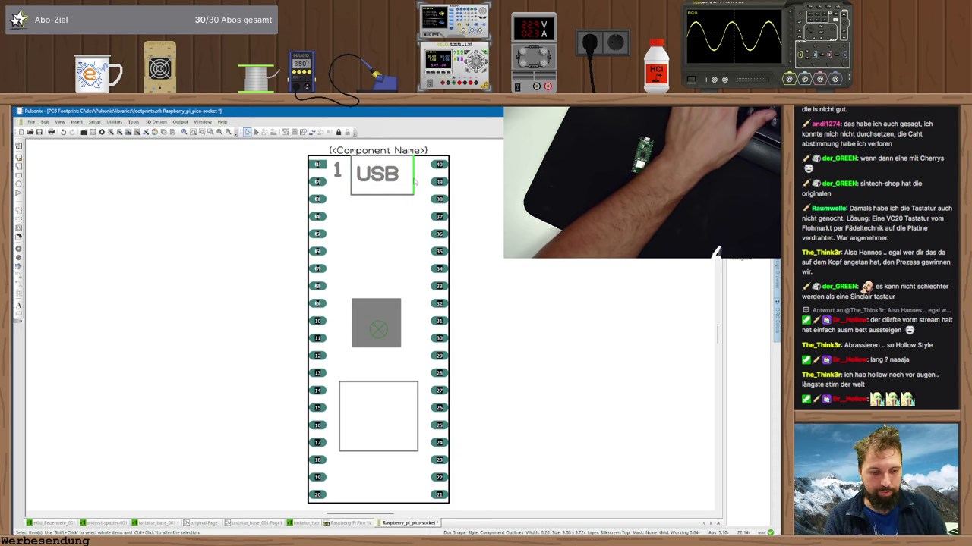
- Set the USB box's right edge to X 4, then close the Pico socket footprint
{"action": "type", "text": "t4"}
{"action": "key", "text": "Return"}
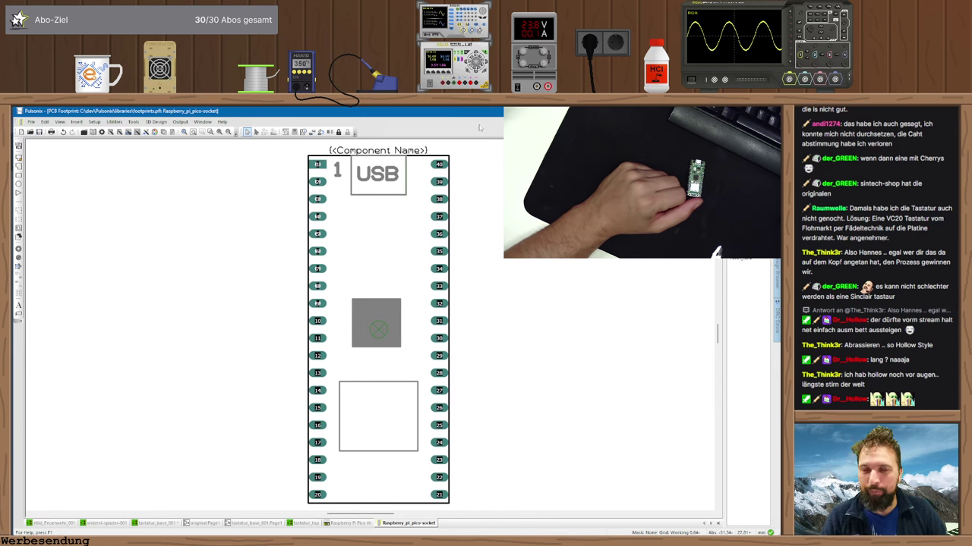
{"action": "key", "text": "ctrl+F4"}
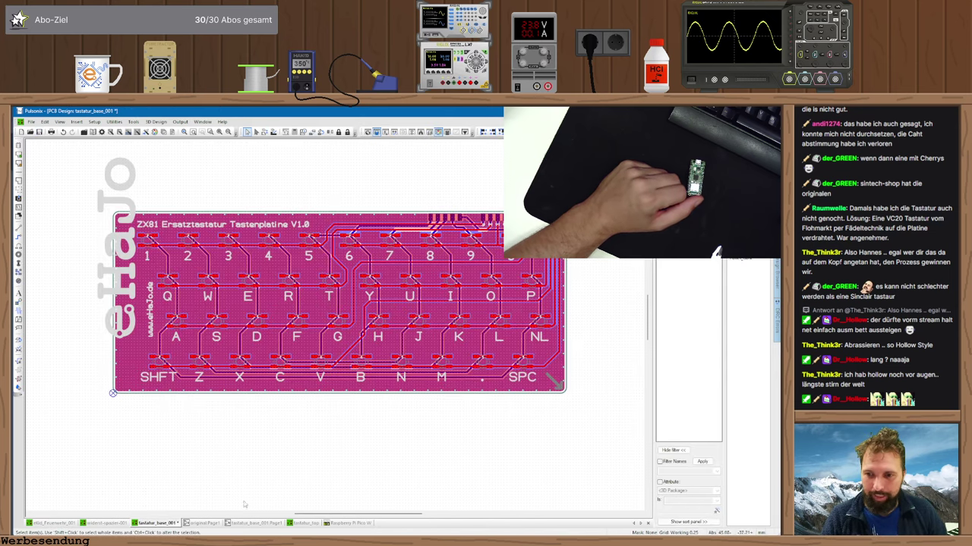
- Open the Raspberry Pi Pico W part editor on its Details page
{"action": "left_click", "coordinate": [348, 523]}
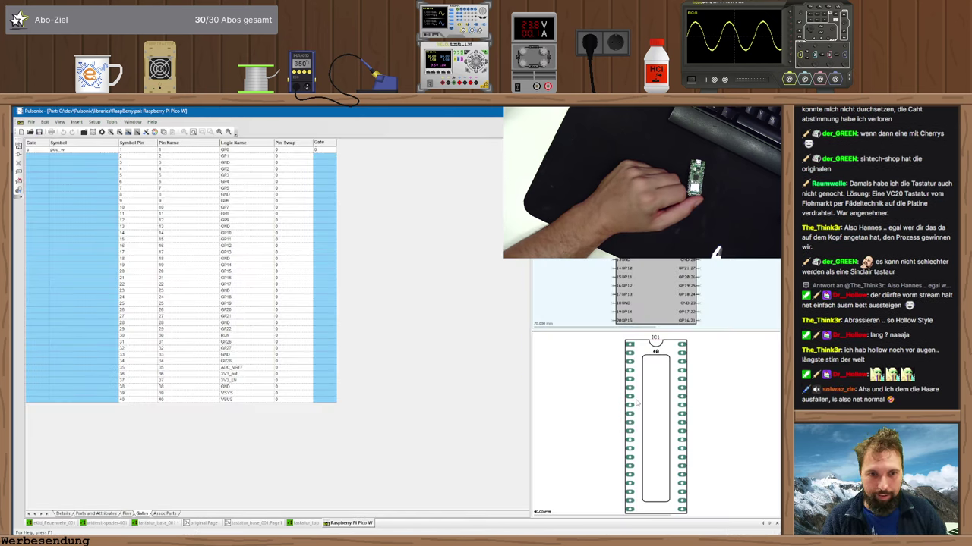
{"action": "right_click", "coordinate": [637, 402]}
{"action": "left_click", "coordinate": [575, 419]}
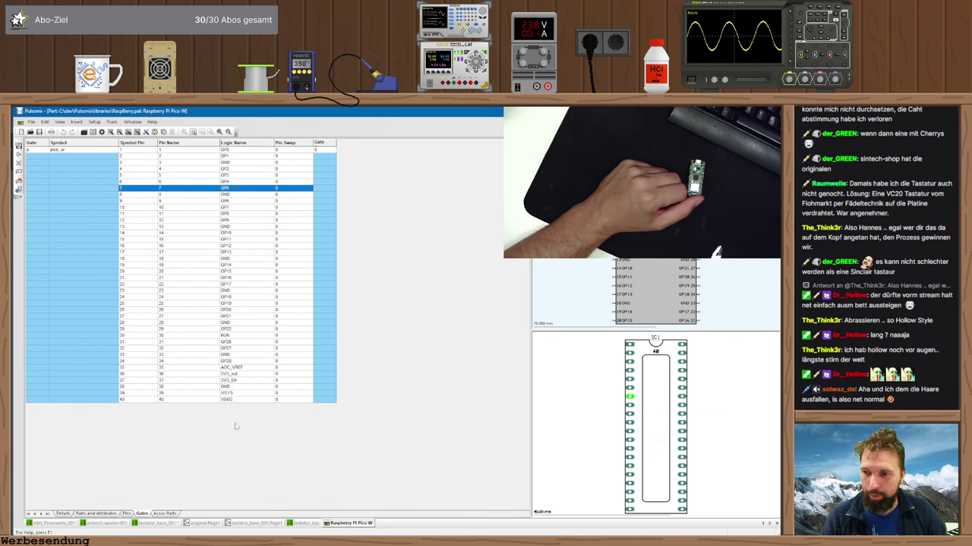
{"action": "left_click", "coordinate": [64, 514]}
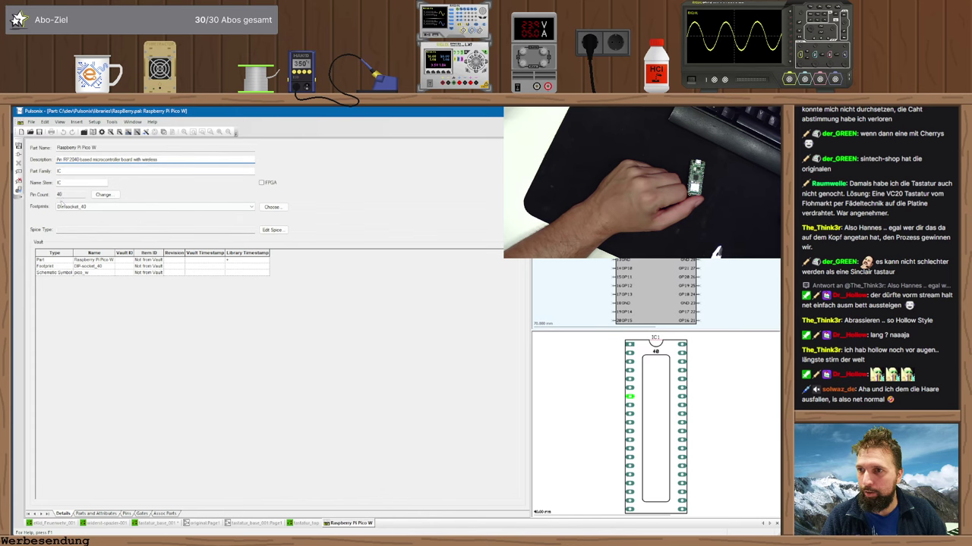
- Compare candidate footprints and add Raspberry_pi_pico-socket as the part's footprint
{"action": "left_click", "coordinate": [271, 206]}
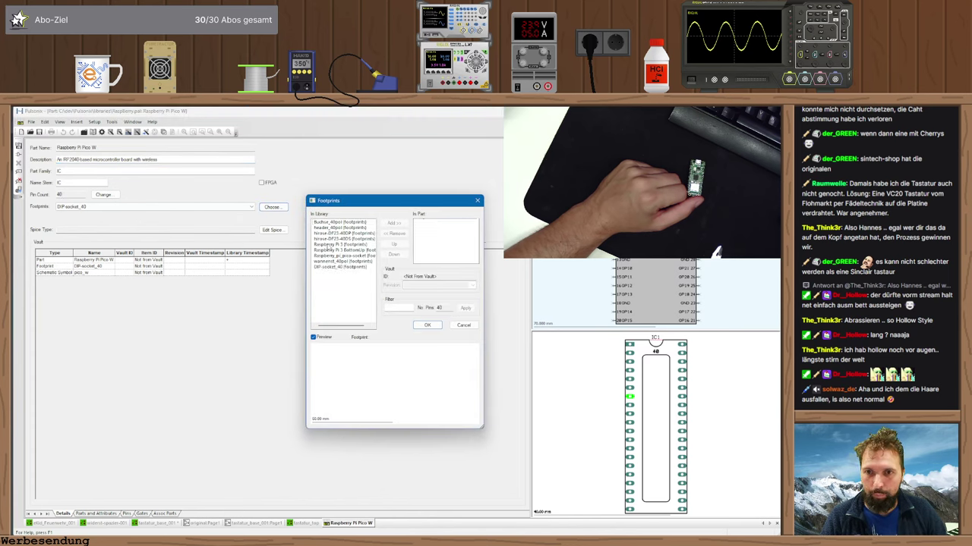
{"action": "left_click", "coordinate": [328, 244]}
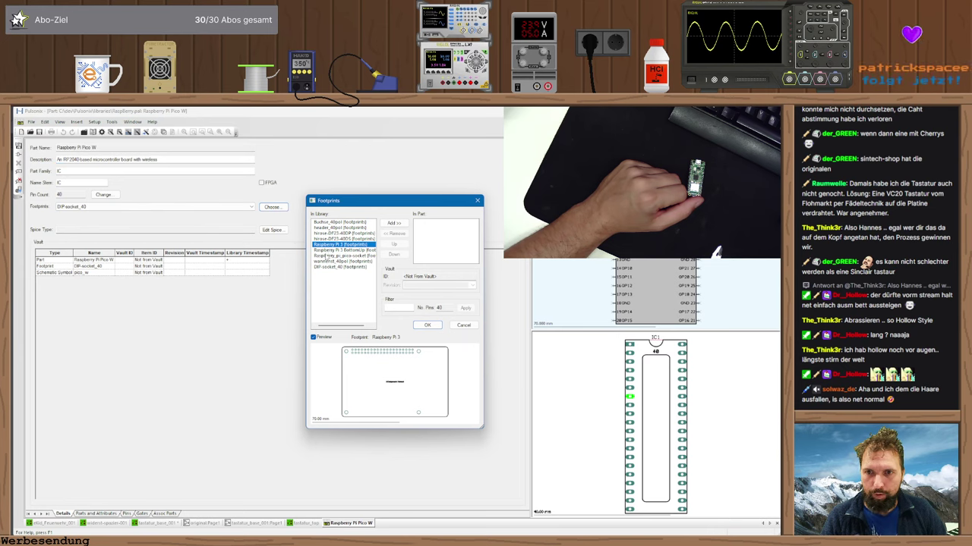
{"action": "left_click", "coordinate": [333, 256]}
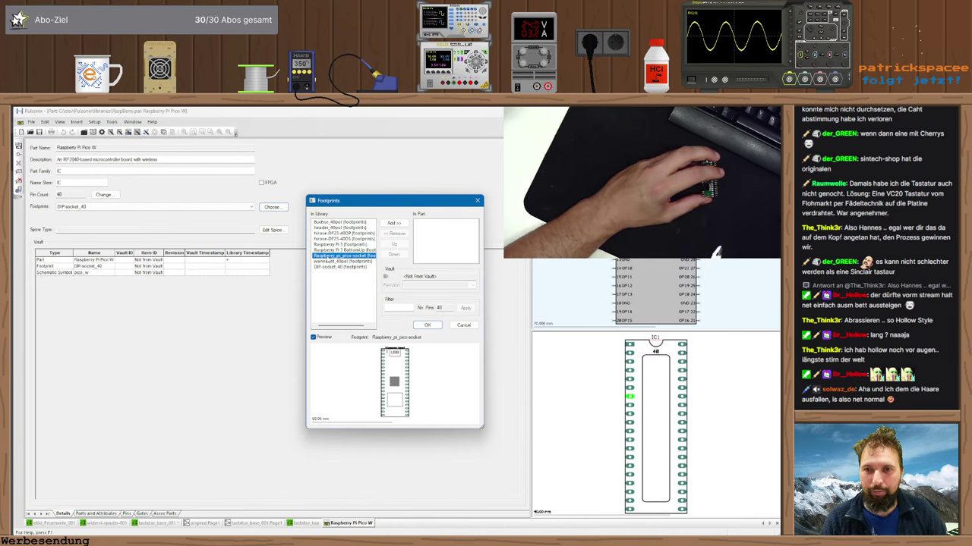
{"action": "left_click", "coordinate": [331, 250]}
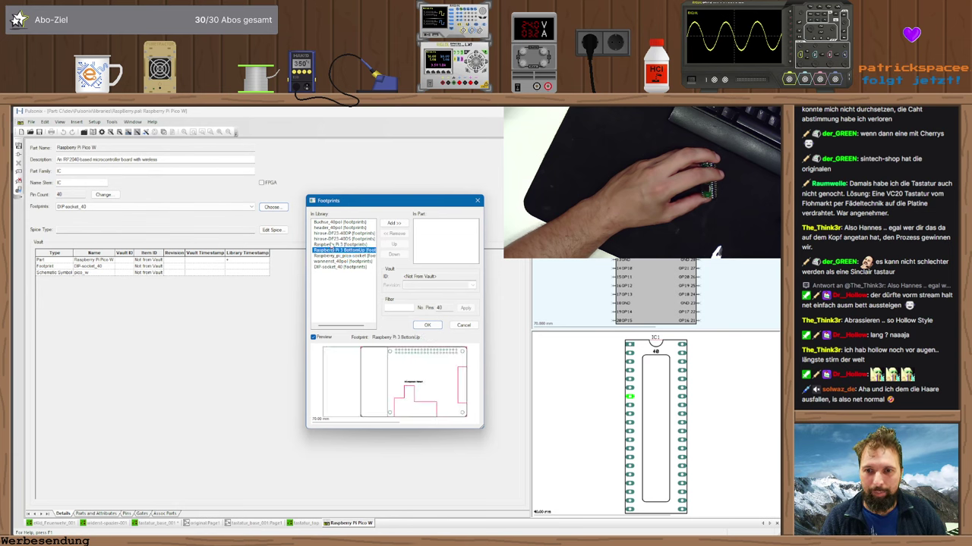
{"action": "left_click", "coordinate": [334, 239]}
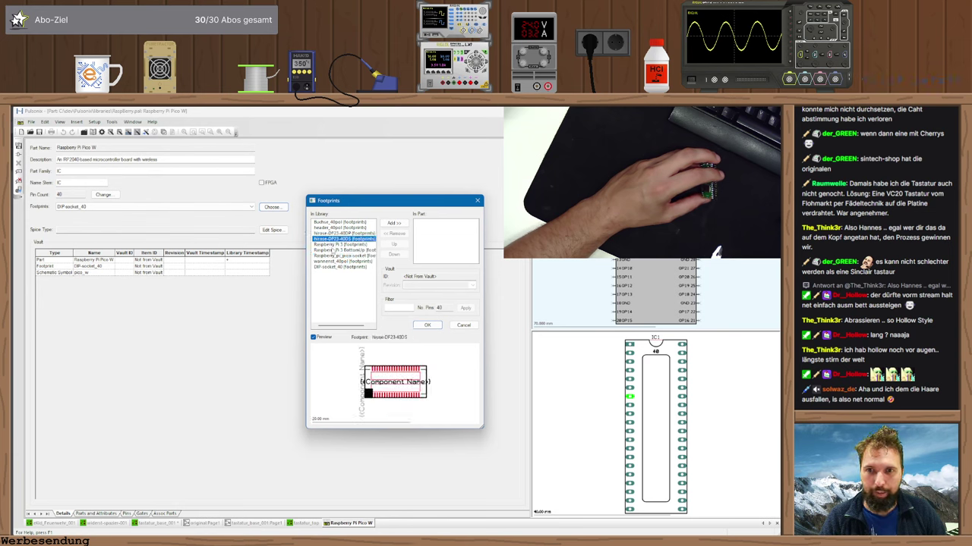
{"action": "left_click", "coordinate": [334, 244]}
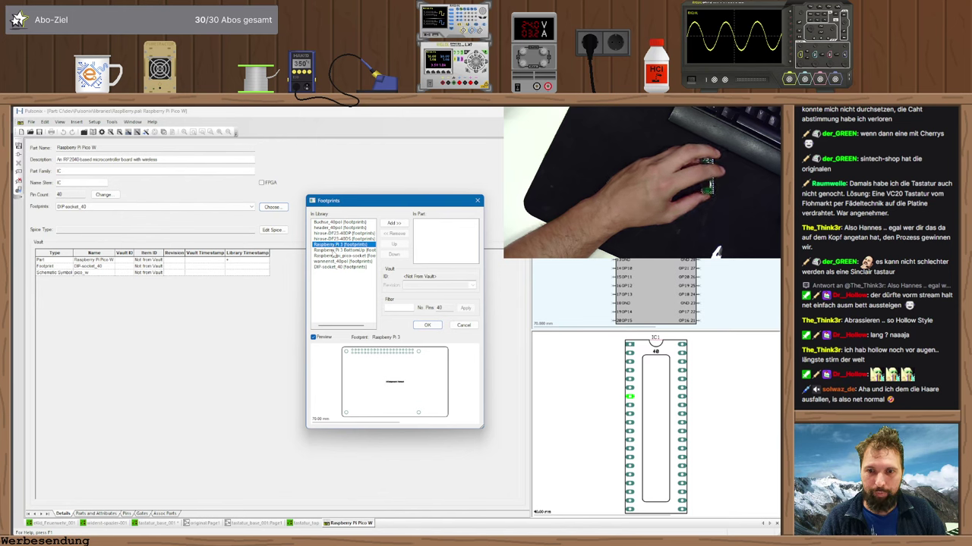
{"action": "left_click", "coordinate": [334, 250]}
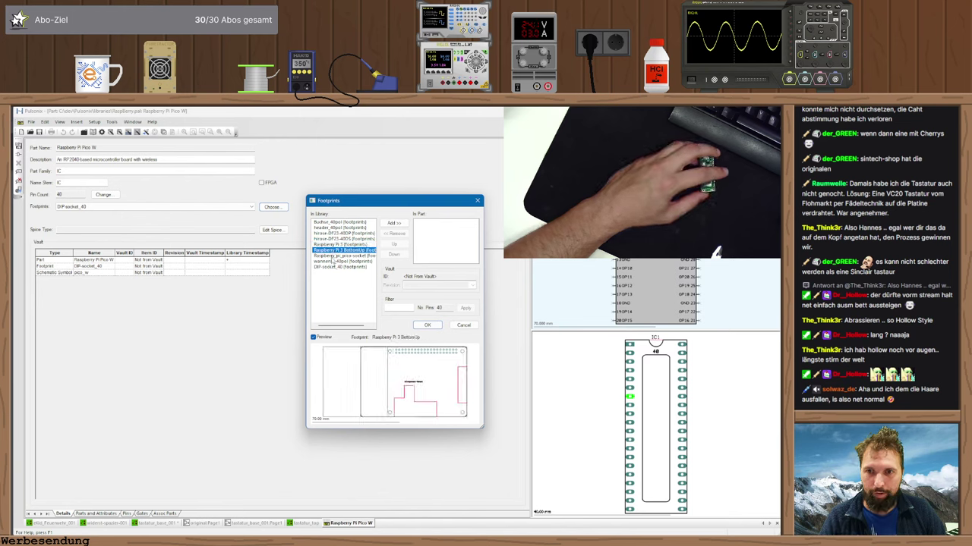
{"action": "double_click", "coordinate": [333, 256]}
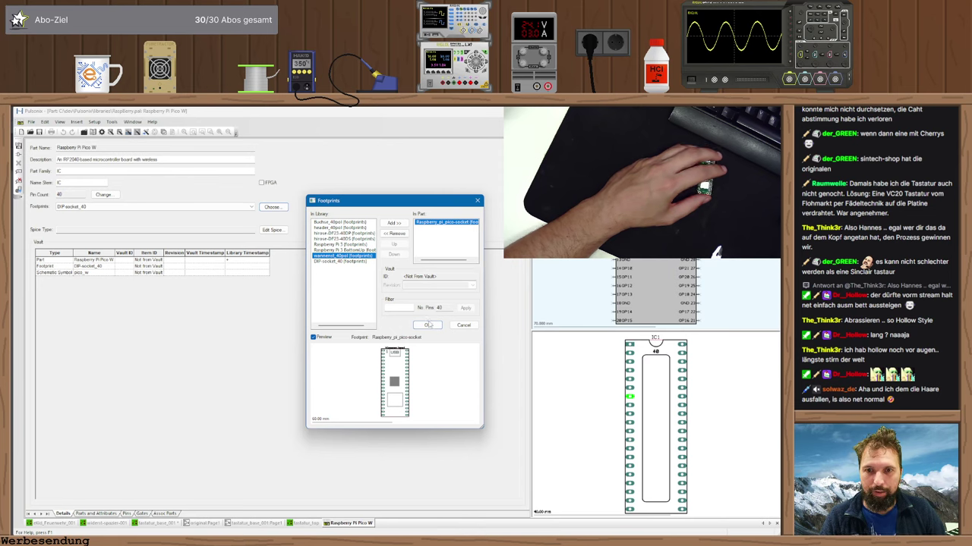
{"action": "left_click", "coordinate": [427, 325]}
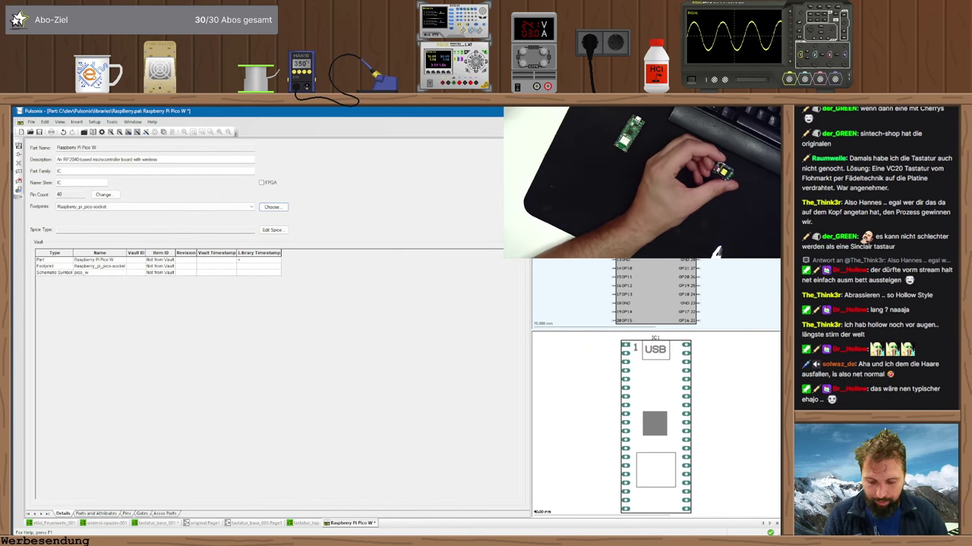
- Save the Pico W part, confirming overwrite of its Raspberry.pak library entry
{"action": "key", "text": "ctrl+s"}
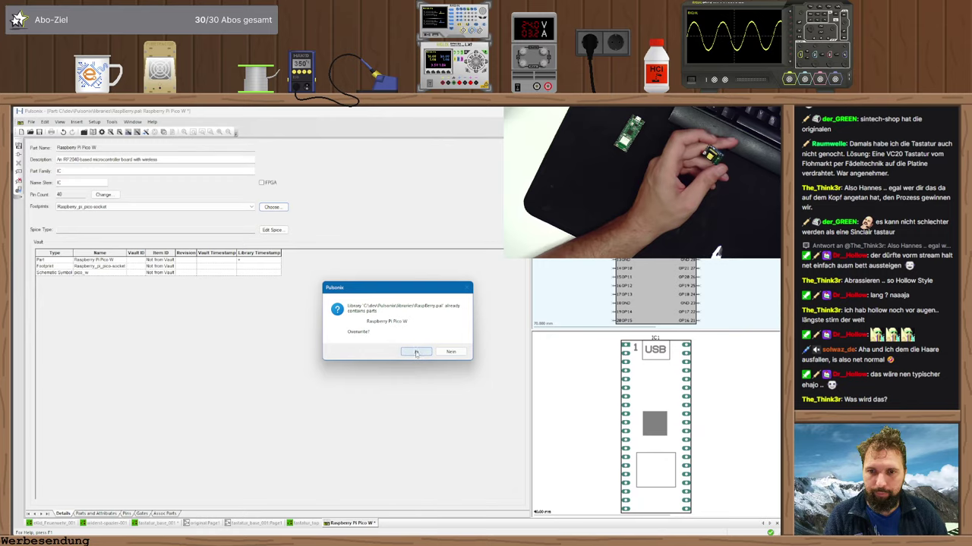
{"action": "left_click", "coordinate": [416, 351]}
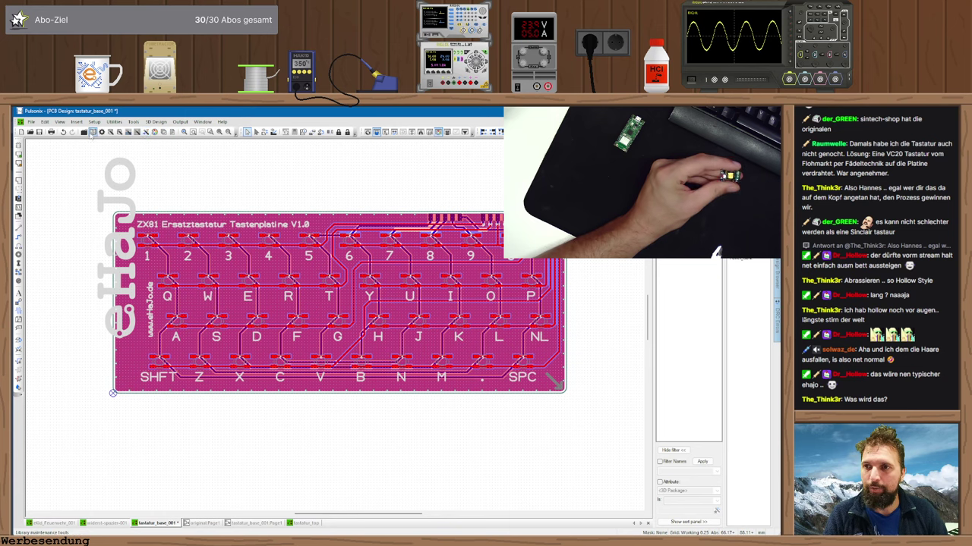
- Open Libraries – Parts and switch the current library to mechanical
{"action": "left_click", "coordinate": [92, 132]}
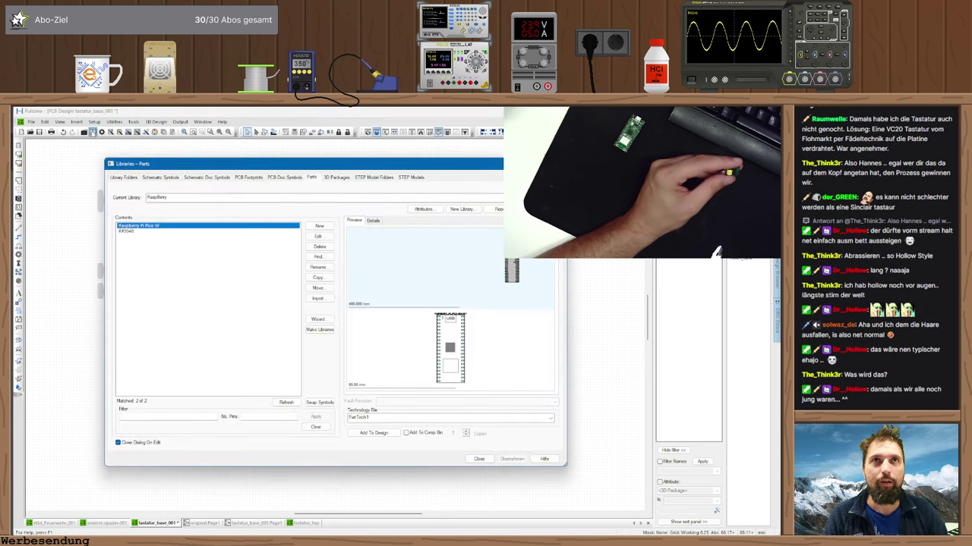
{"action": "left_click", "coordinate": [228, 197]}
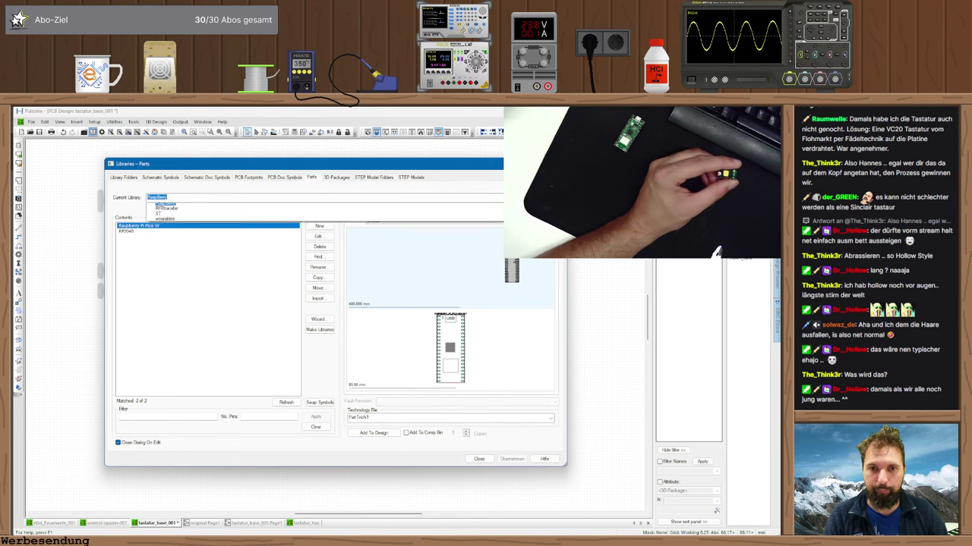
{"action": "left_click", "coordinate": [250, 348]}
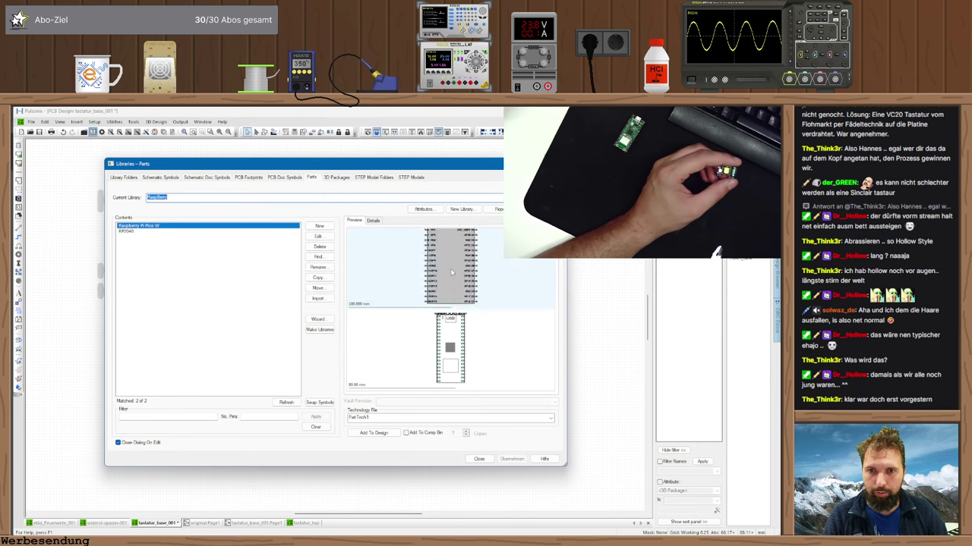
{"action": "left_click", "coordinate": [167, 198]}
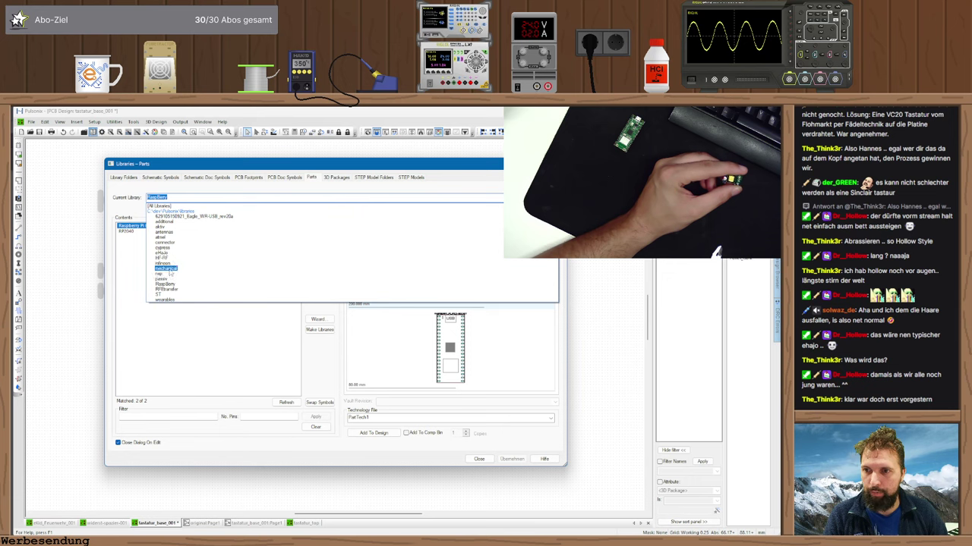
{"action": "left_click", "coordinate": [170, 271]}
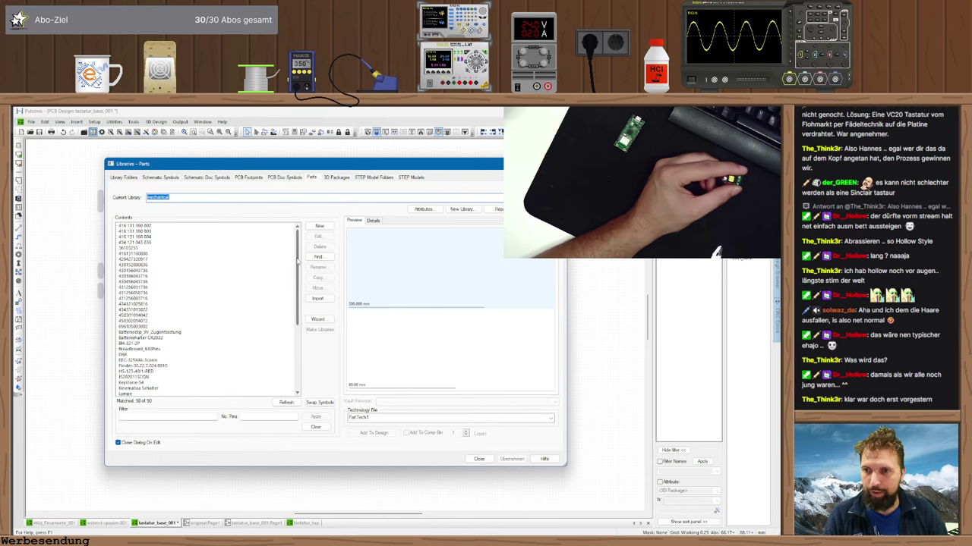
{"action": "left_click_drag", "start_coordinate": [297, 258], "coordinate": [296, 327]}
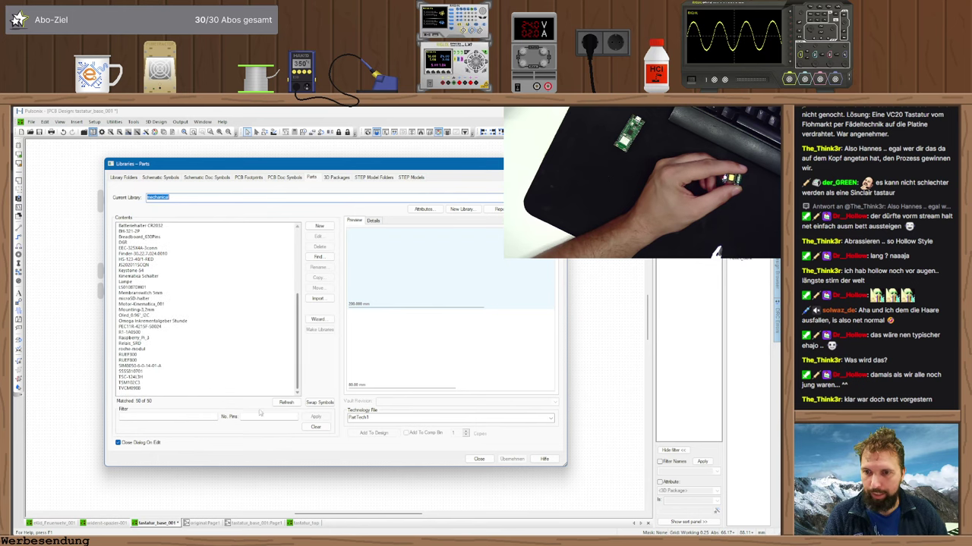
{"action": "left_click", "coordinate": [261, 416]}
{"action": "type", "text": "4"}
{"action": "left_click", "coordinate": [315, 417]}
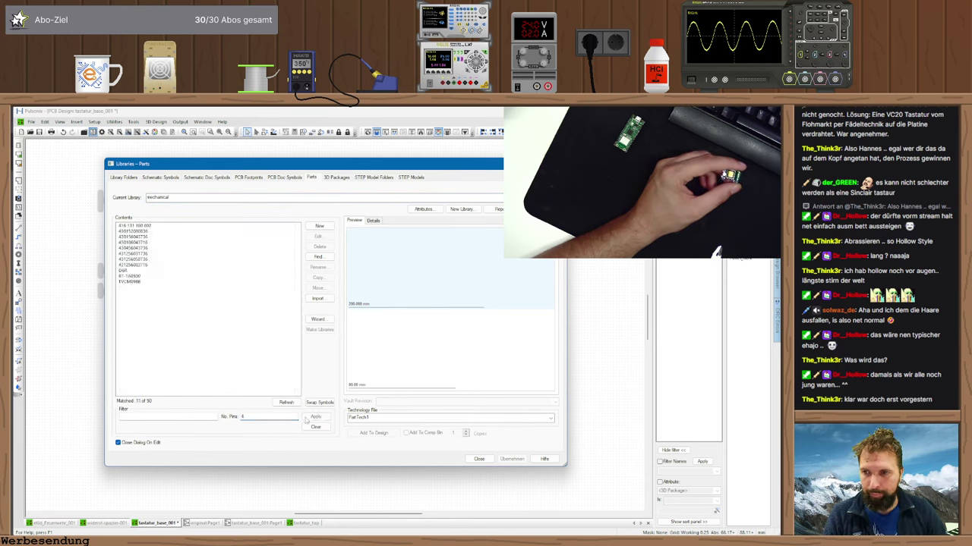
{"action": "left_click", "coordinate": [127, 283]}
{"action": "left_click", "coordinate": [128, 276]}
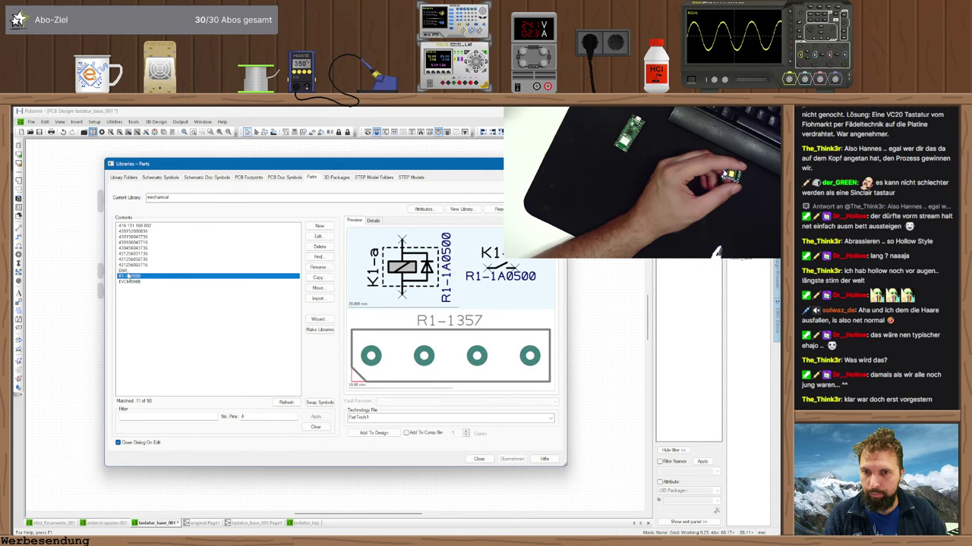
{"action": "left_click", "coordinate": [128, 271]}
{"action": "left_click", "coordinate": [129, 265]}
{"action": "left_click", "coordinate": [131, 254]}
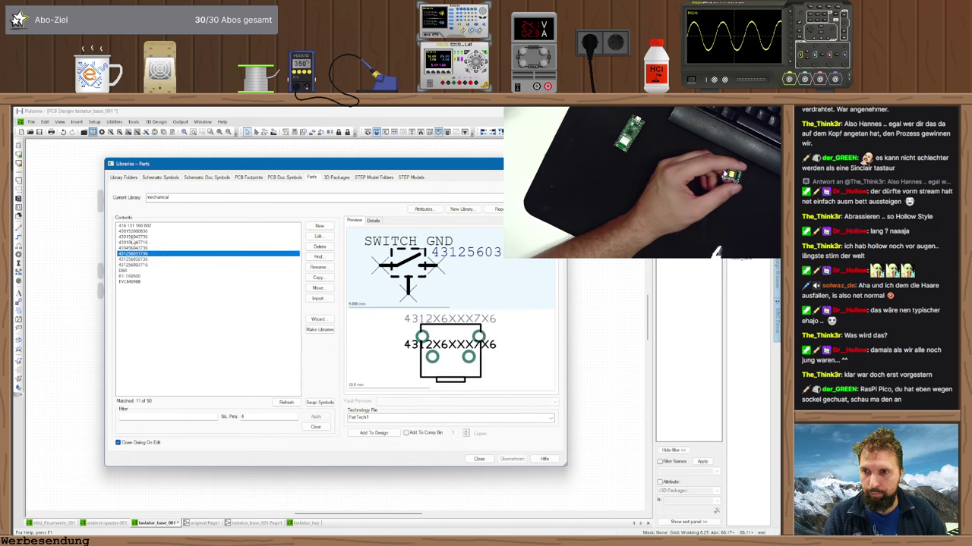
{"action": "left_click", "coordinate": [152, 226]}
{"action": "left_click", "coordinate": [157, 197]}
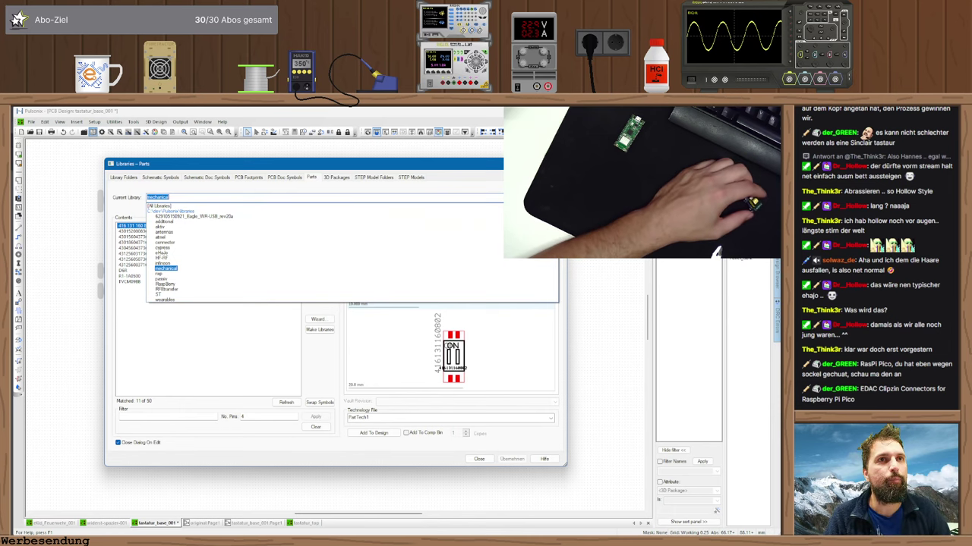
{"action": "key", "text": "Return"}
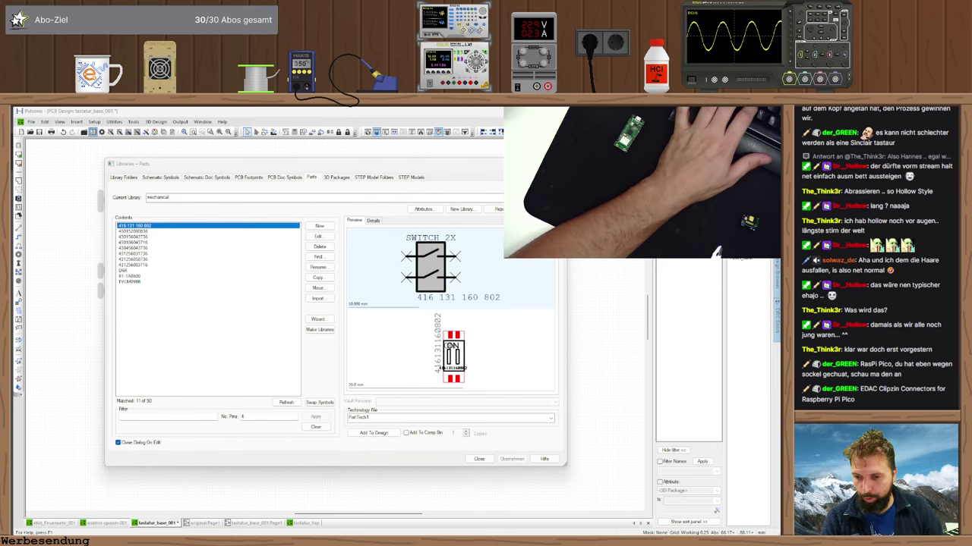
- Search 'EDAC Clipzin Connectors for Raspberry Pi Pico' in a new Vivaldi tab and view image results
{"action": "key", "text": "alt+Tab"}
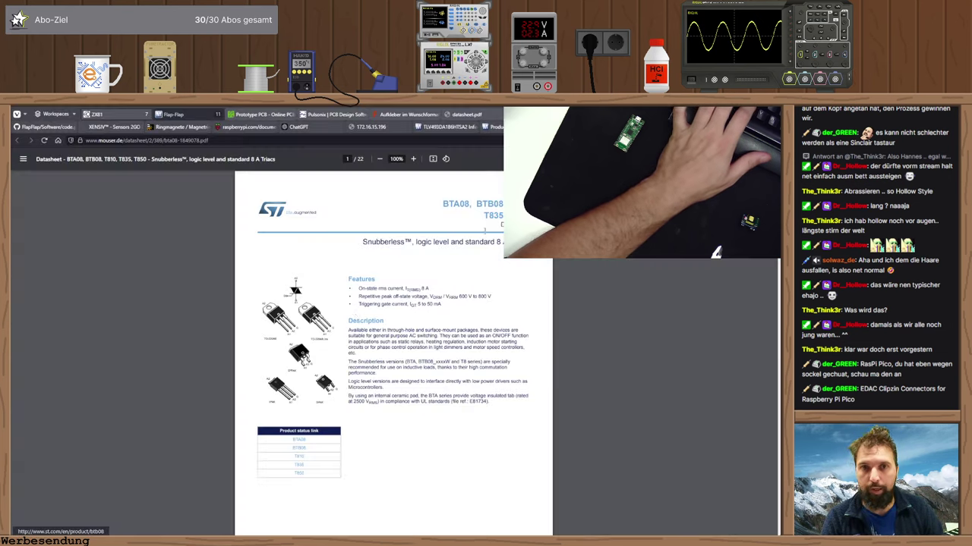
{"action": "key", "text": "ctrl+t"}
{"action": "type", "text": "EDAC Clipzin Connectors for Raspberry Pi Pico"}
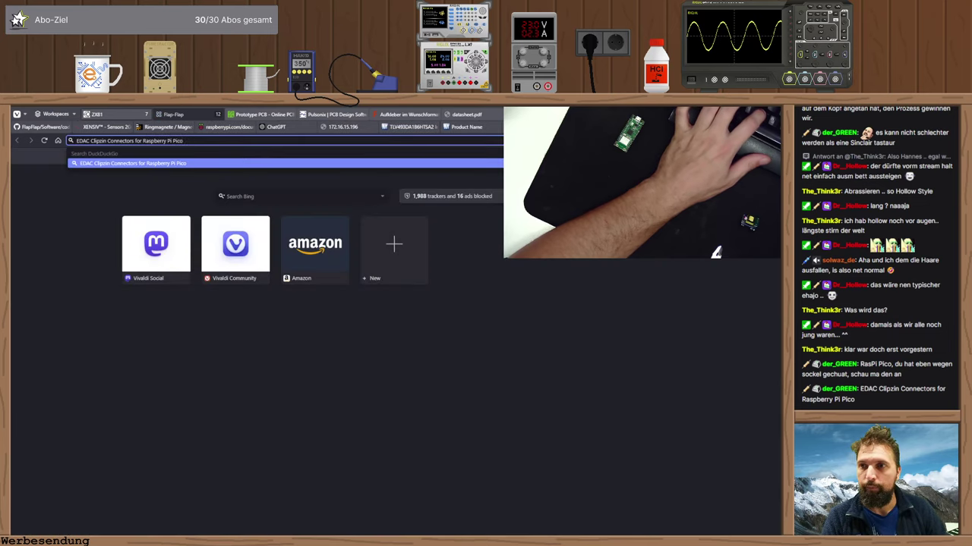
{"action": "key", "text": "Return"}
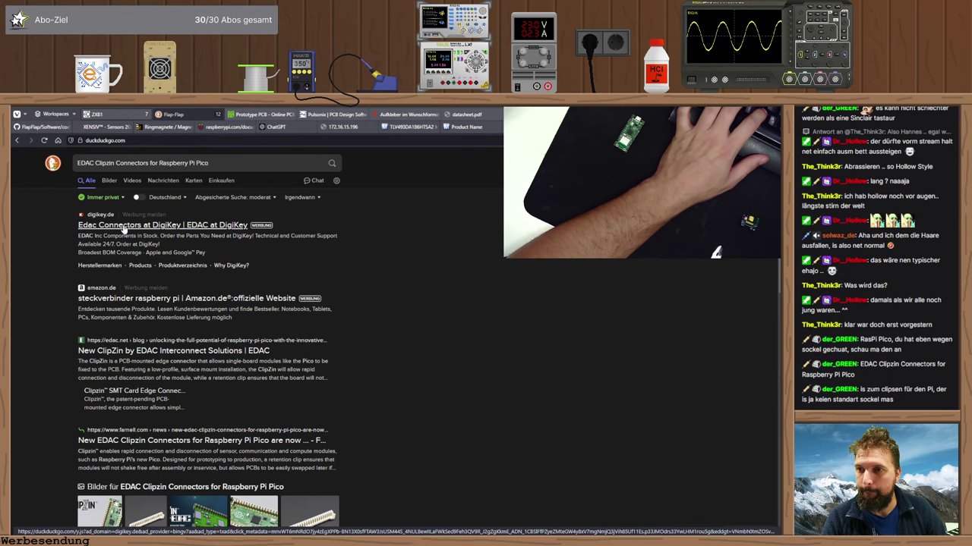
{"action": "left_click", "coordinate": [110, 182]}
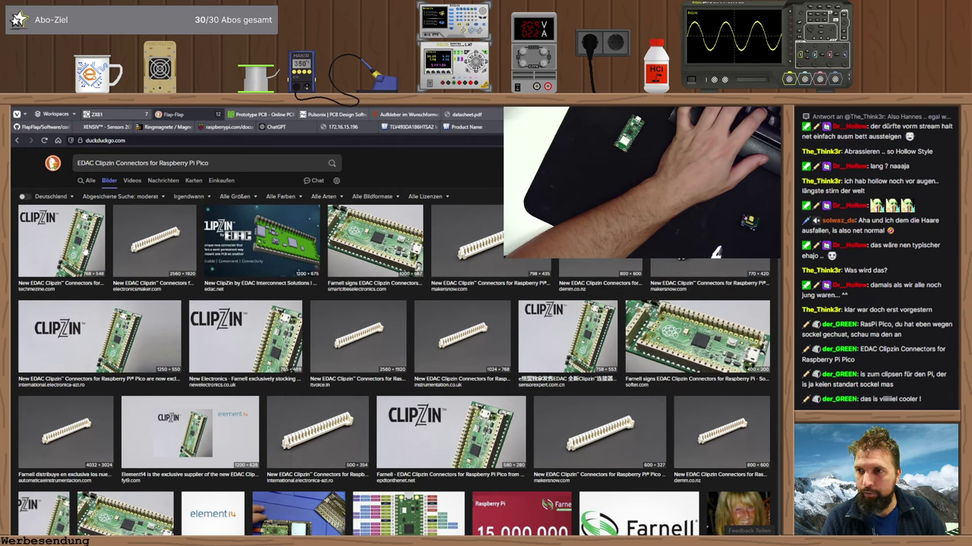
- Enlarge a Clipzin connector image, close that tab for the BTA08 datasheet, then return to Pulsonix
{"action": "left_click", "coordinate": [495, 253]}
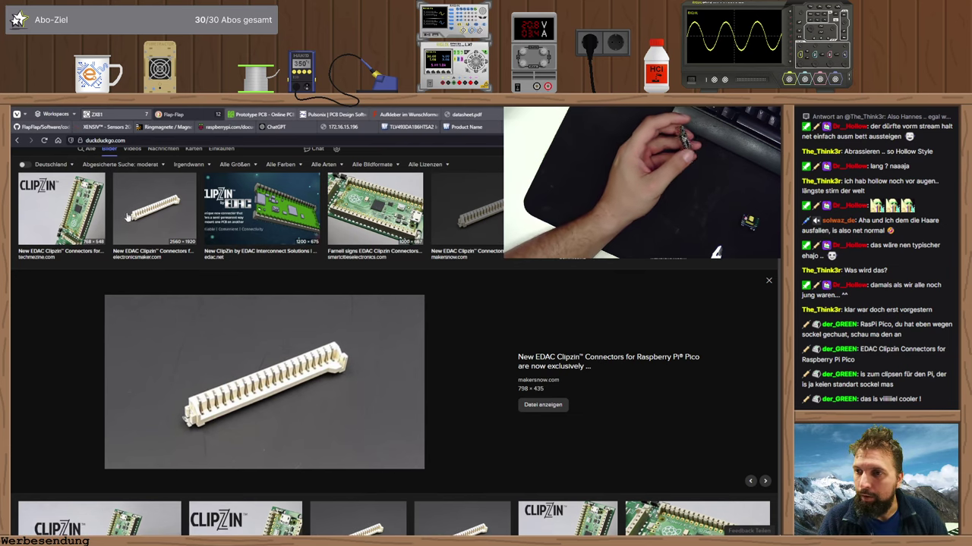
{"action": "key", "text": "ctrl+w"}
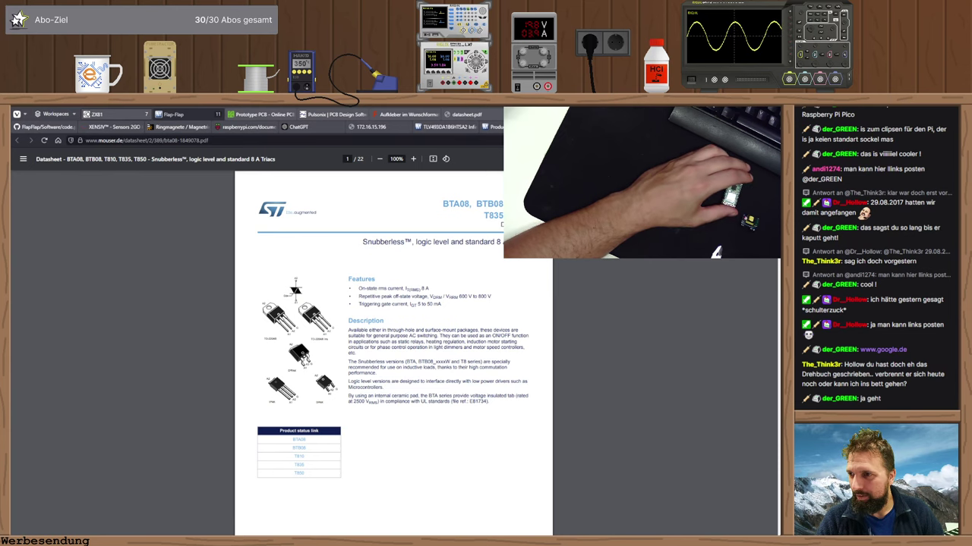
{"action": "key", "text": "alt+Tab"}
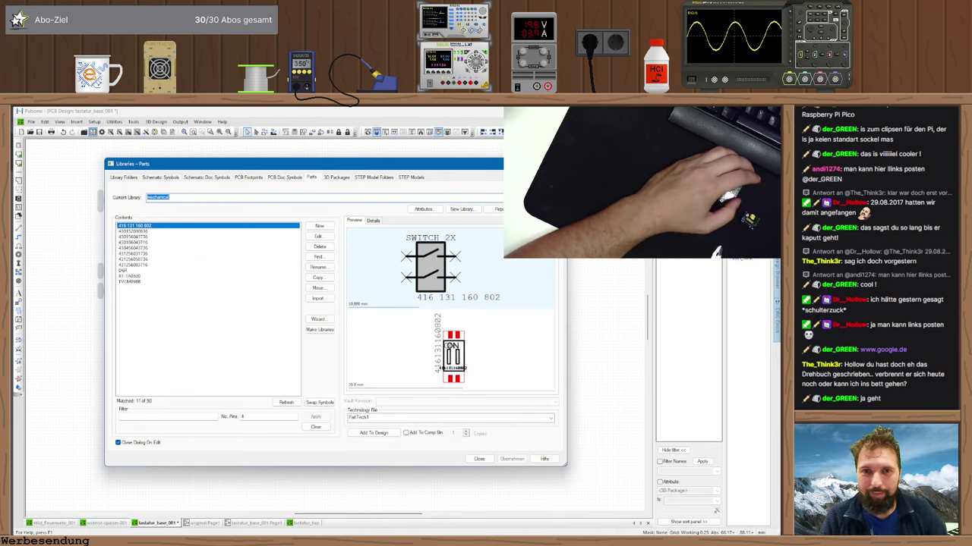
- Switch the Current Library to the aktiv parts library holding 293 parts
{"action": "left_click", "coordinate": [319, 198]}
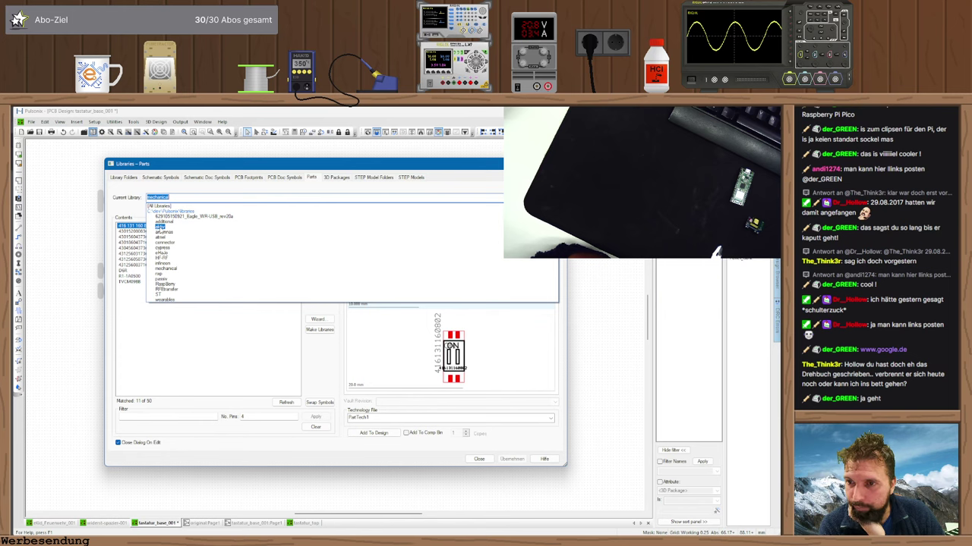
{"action": "left_click", "coordinate": [161, 221]}
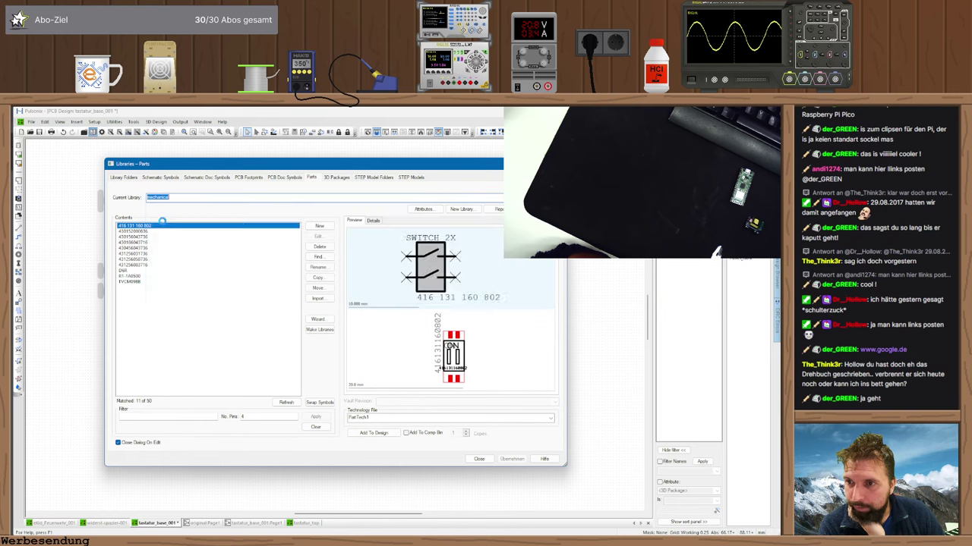
{"action": "left_click", "coordinate": [175, 197]}
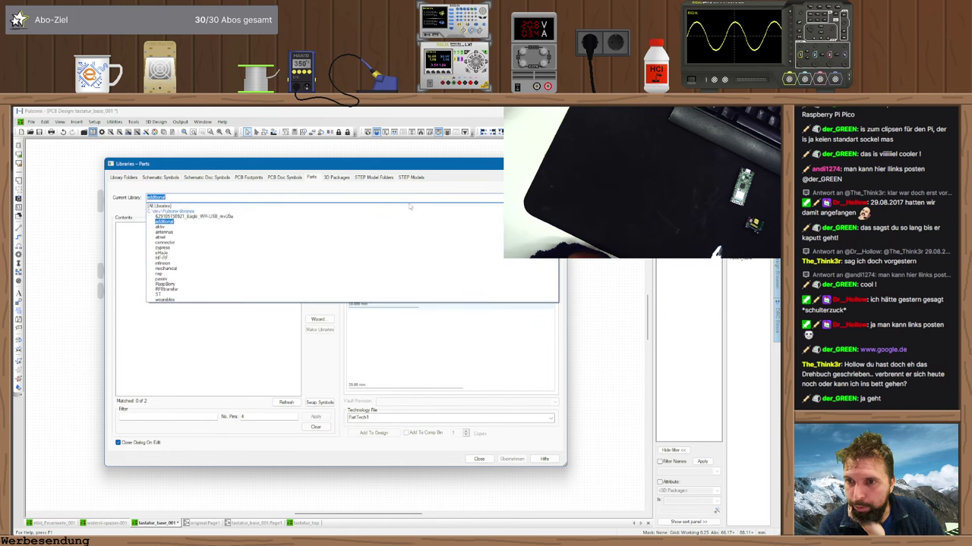
{"action": "left_click", "coordinate": [200, 231]}
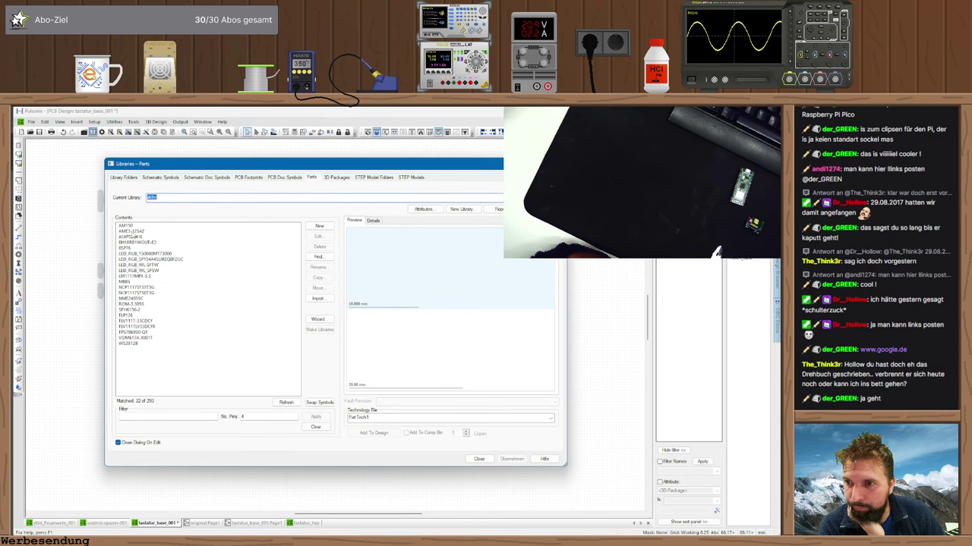
- Browse up the 4-pin parts list to preview the AME3-12SAZ AC-DC converter
{"action": "left_click", "coordinate": [128, 345]}
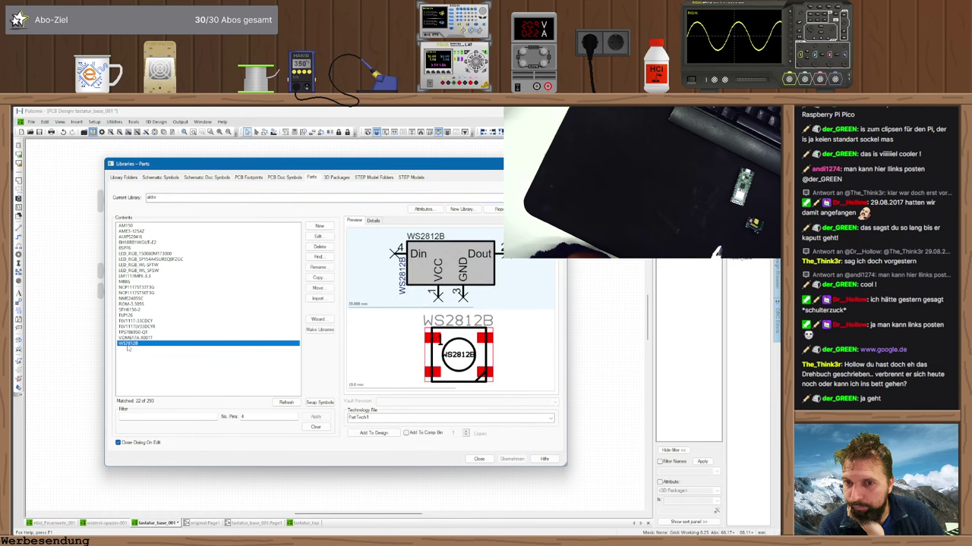
{"action": "key", "text": "Up"}
{"action": "key", "text": "Up"}
{"action": "key", "text": "Up"}
{"action": "key", "text": "Up"}
{"action": "key", "text": "Up"}
{"action": "key", "text": "Up"}
{"action": "key", "text": "Up"}
{"action": "key", "text": "Up"}
{"action": "key", "text": "Up"}
{"action": "key", "text": "Up"}
{"action": "key", "text": "Up"}
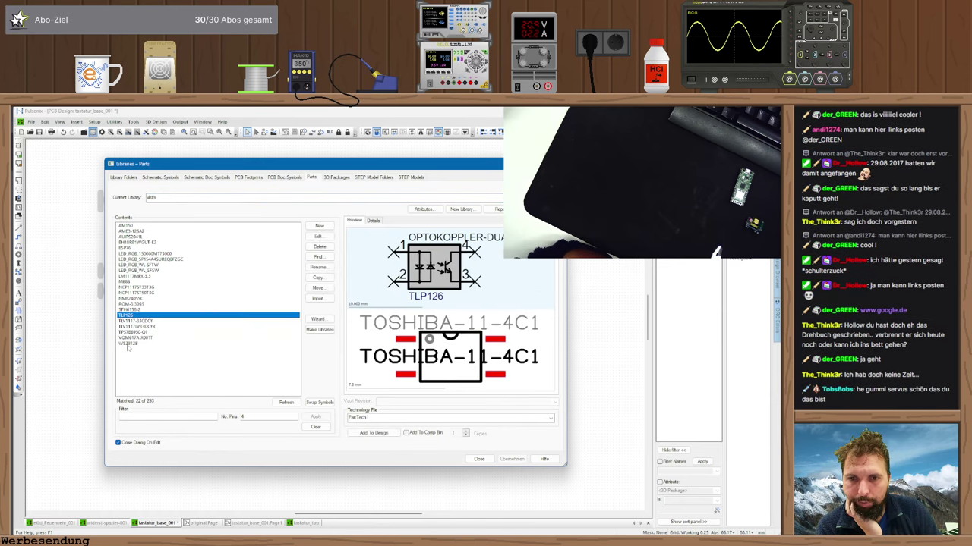
{"action": "key", "text": "Up"}
{"action": "key", "text": "Up"}
{"action": "key", "text": "Up"}
{"action": "key", "text": "Up"}
{"action": "key", "text": "Up"}
{"action": "key", "text": "Up"}
{"action": "key", "text": "Up"}
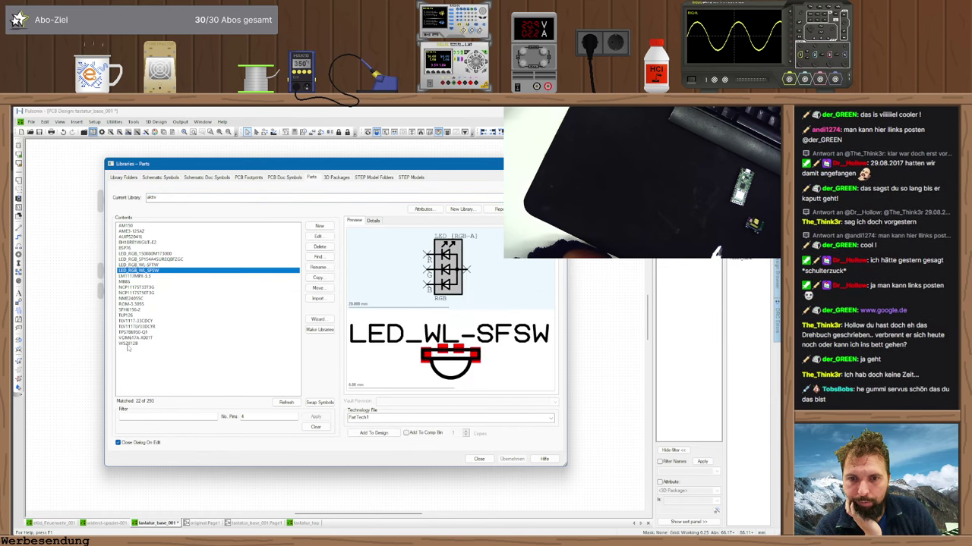
{"action": "key", "text": "Up"}
{"action": "key", "text": "Up"}
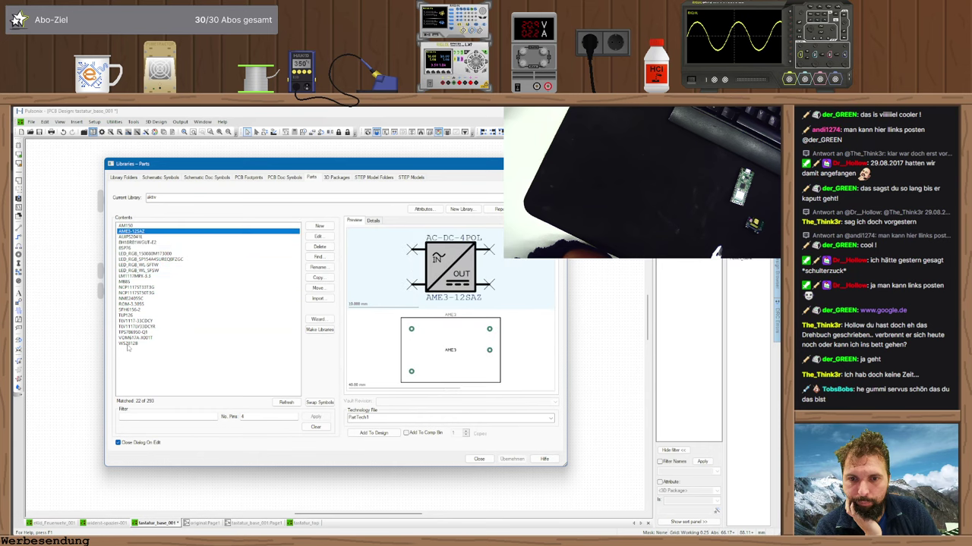
{"action": "key", "text": "Up"}
{"action": "key", "text": "Down"}
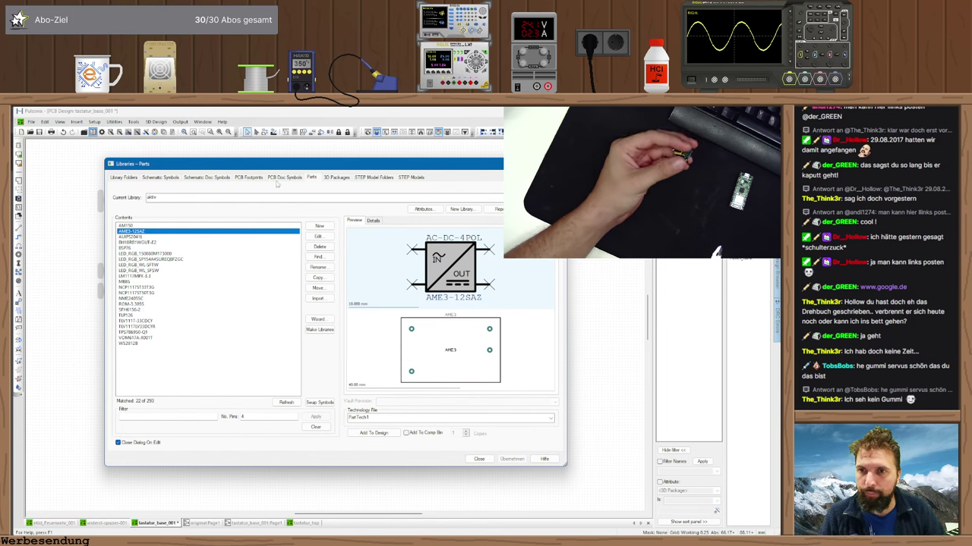
- Create a new blank PCB footprint, Footprint3, from the PCB Footprints libraries
{"action": "left_click", "coordinate": [251, 178]}
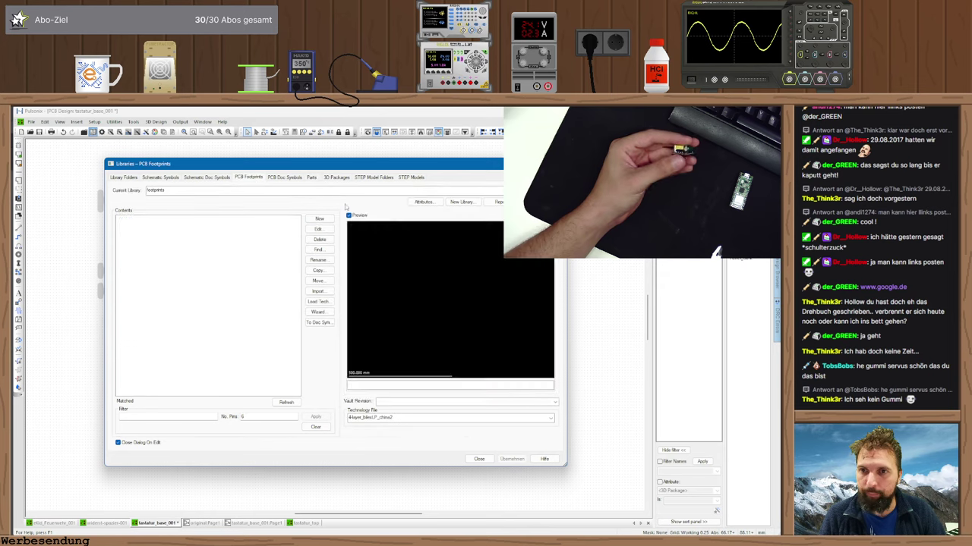
{"action": "left_click", "coordinate": [320, 220]}
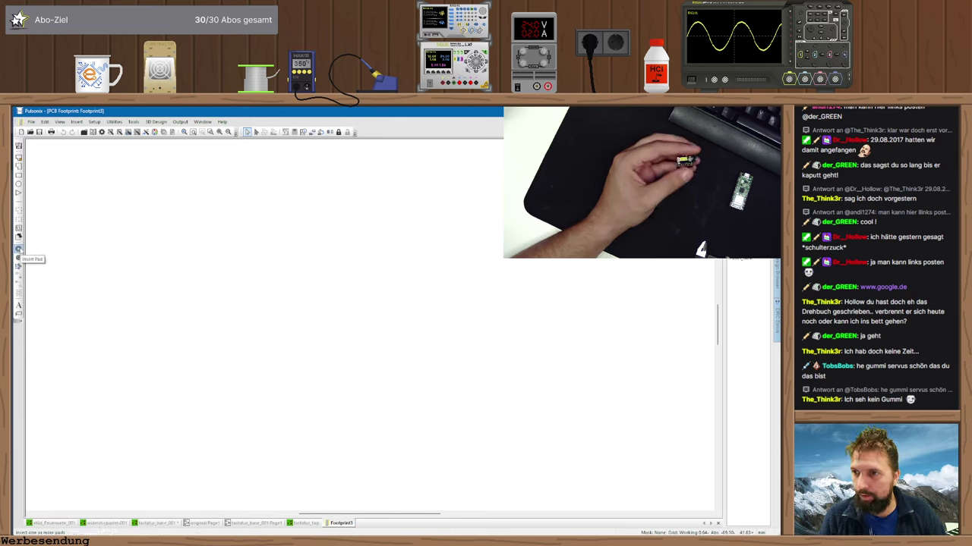
- Place pad 1 on the canvas using the Round (1.1mm hand) pad style
{"action": "left_click", "coordinate": [19, 249]}
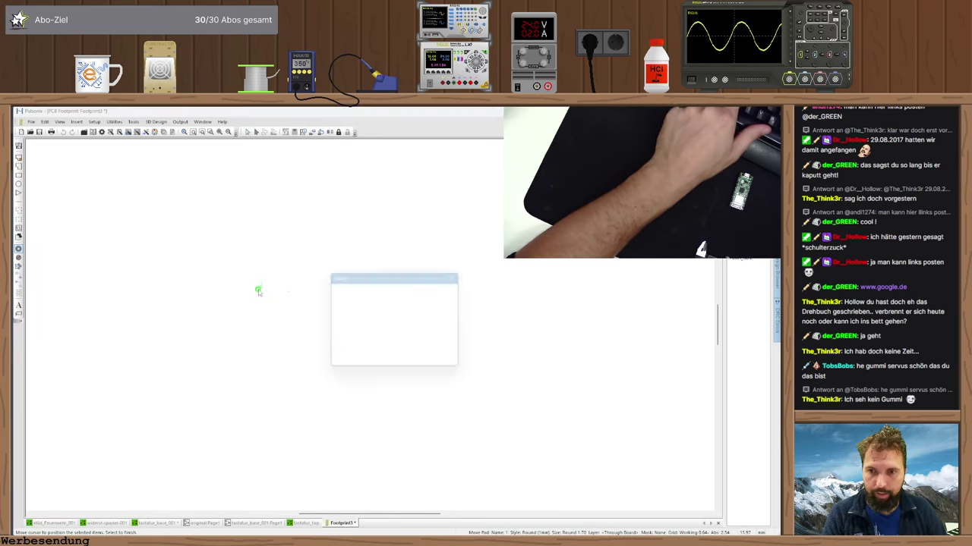
{"action": "left_click", "coordinate": [455, 297]}
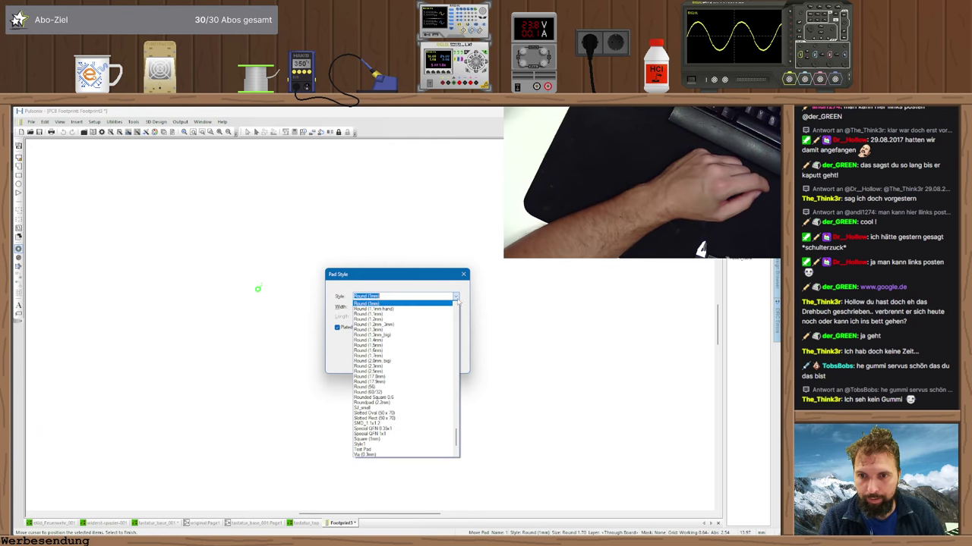
{"action": "left_click", "coordinate": [393, 309]}
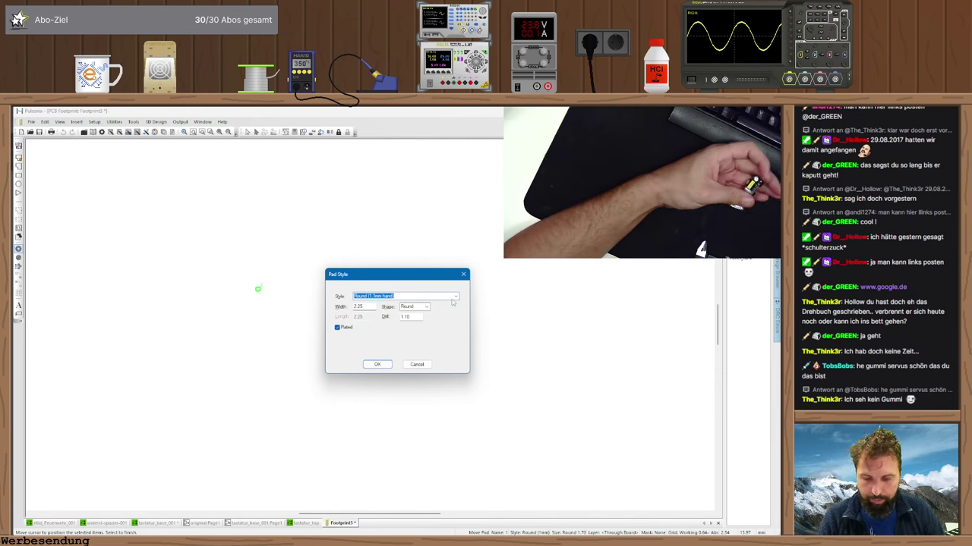
{"action": "left_click", "coordinate": [379, 367]}
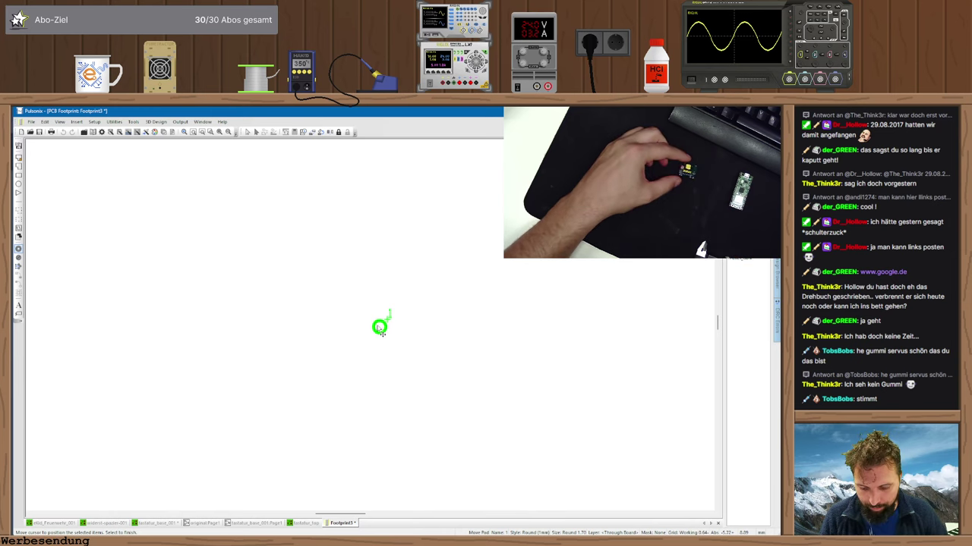
{"action": "left_click", "coordinate": [380, 331]}
{"action": "key", "text": "Escape"}
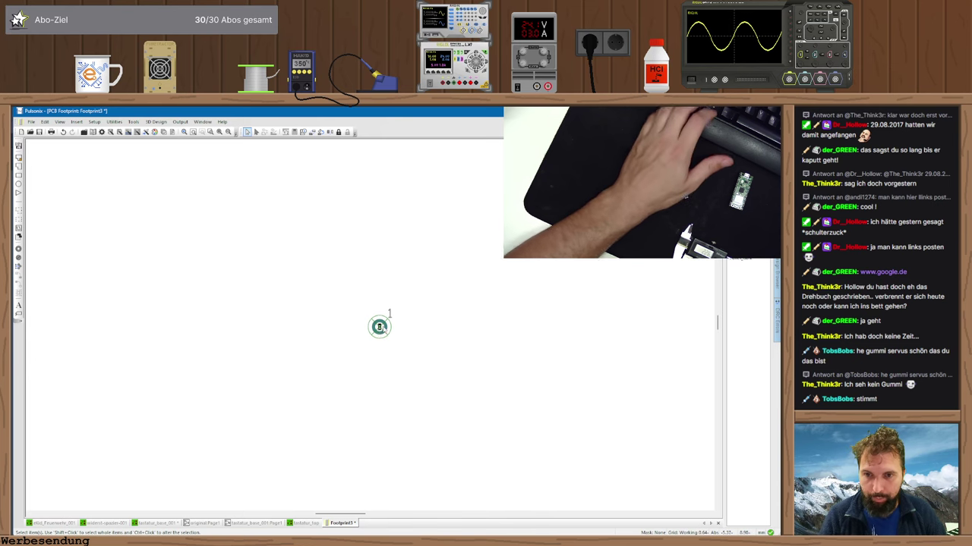
- Add pad 2 at an X offset of 2.54 mm from pad 1
{"action": "key", "text": "ctrl+d"}
{"action": "key", "text": "o"}
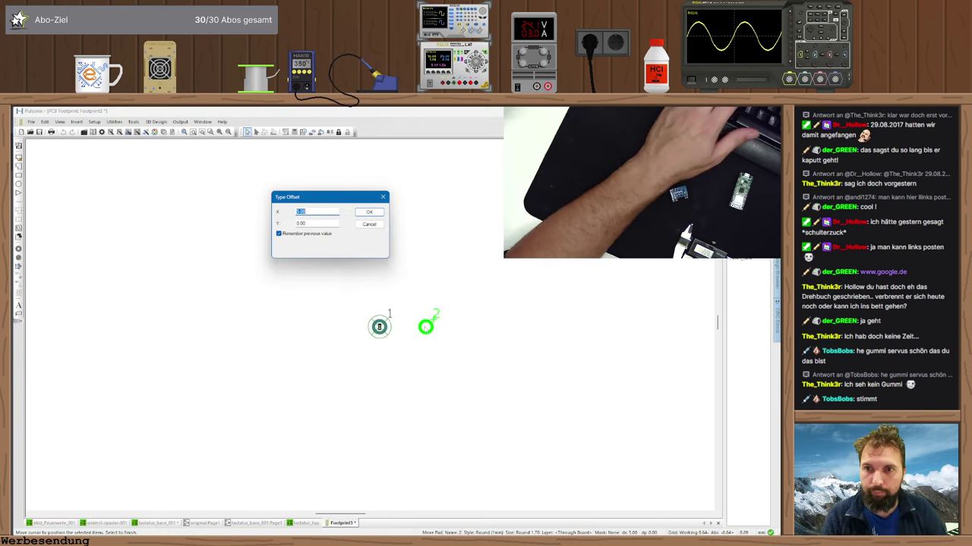
{"action": "key", "text": "Return"}
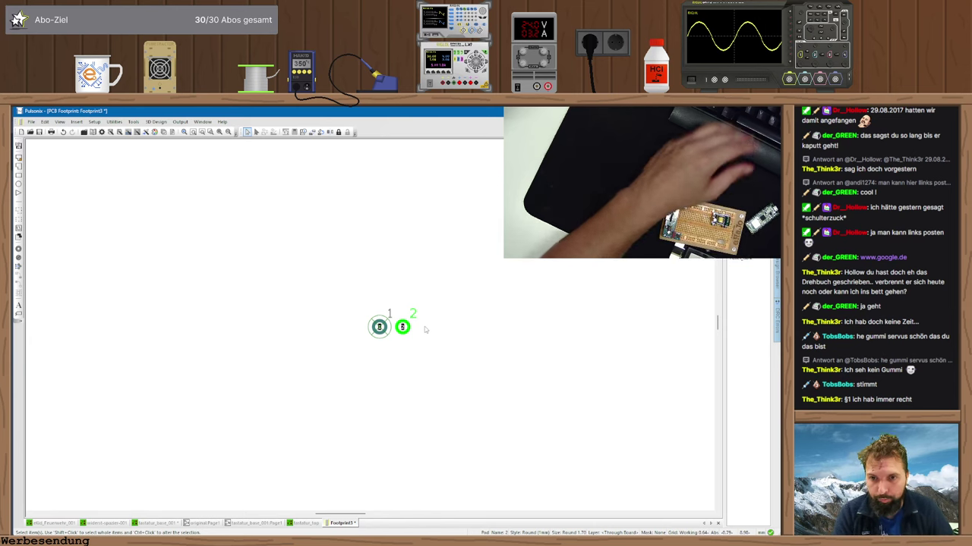
{"action": "left_click", "coordinate": [423, 349]}
- Add pad 3 at offset 5*2.54 (12.7 mm) and pad 4 at offset 5.00 mm
{"action": "key", "text": "ctrl+v"}
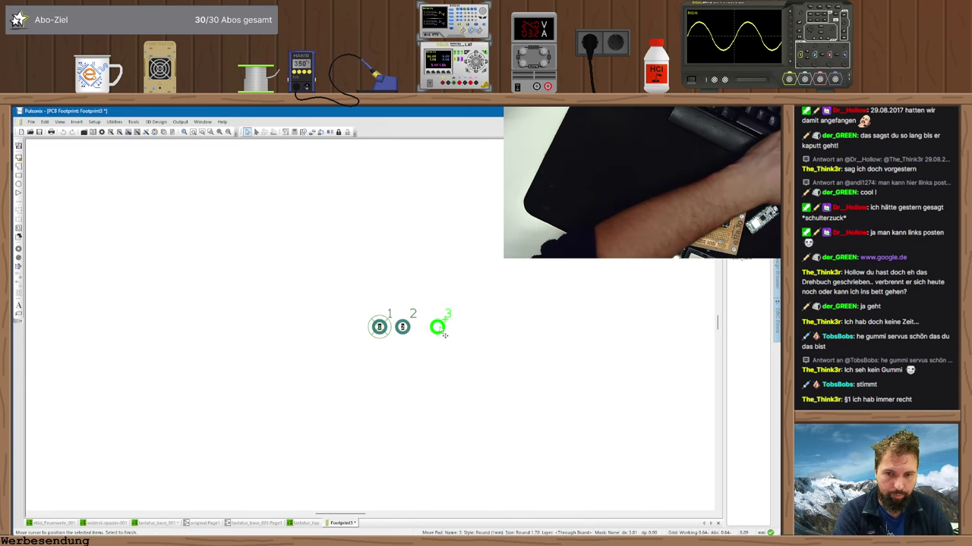
{"action": "type", "text": "o"}
{"action": "type", "text": "5*2.54"}
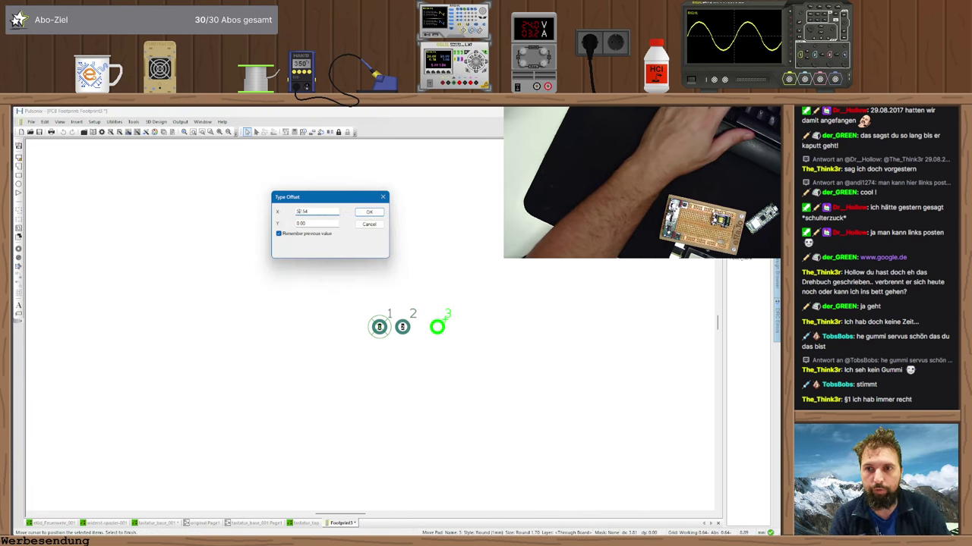
{"action": "key", "text": "Return"}
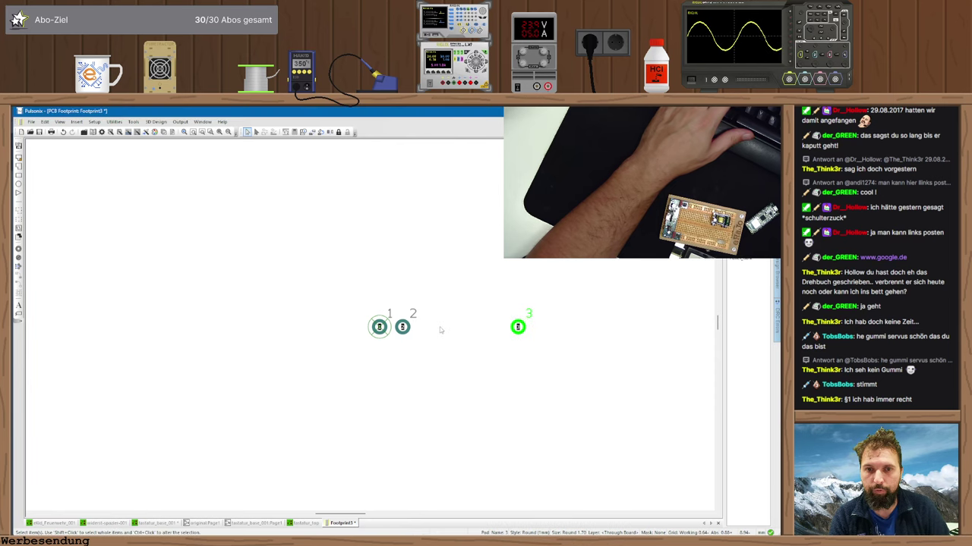
{"action": "left_click", "coordinate": [524, 329]}
{"action": "type", "text": "o"}
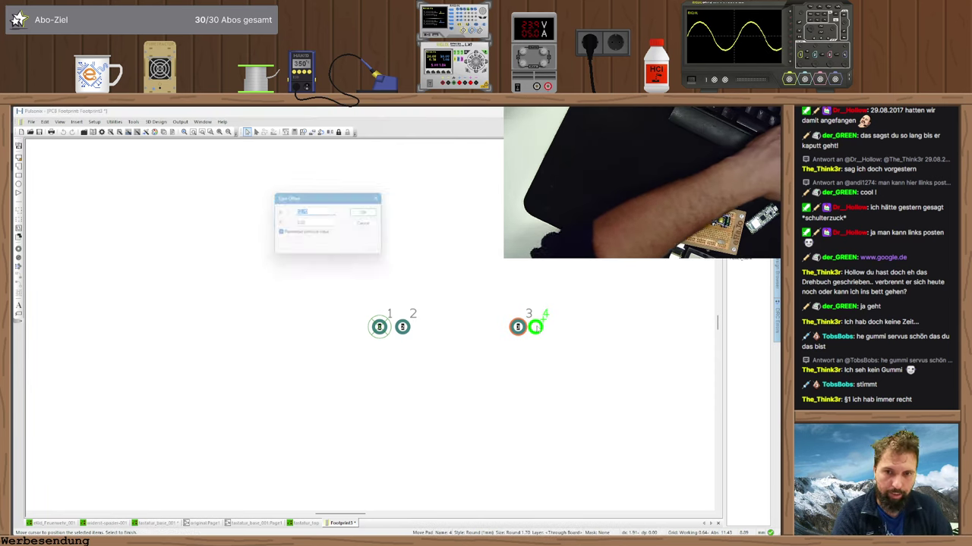
{"action": "type", "text": "5"}
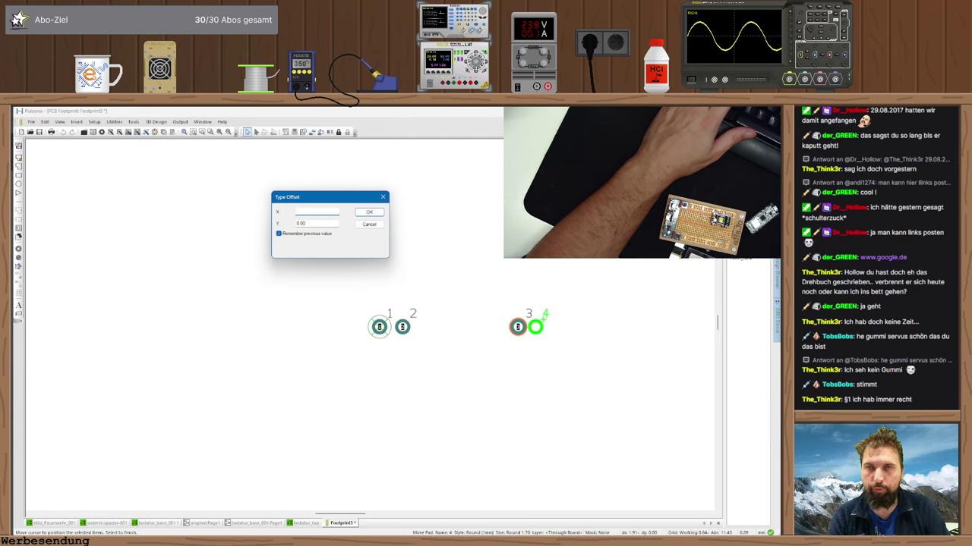
{"action": "type", "text": "5.08"}
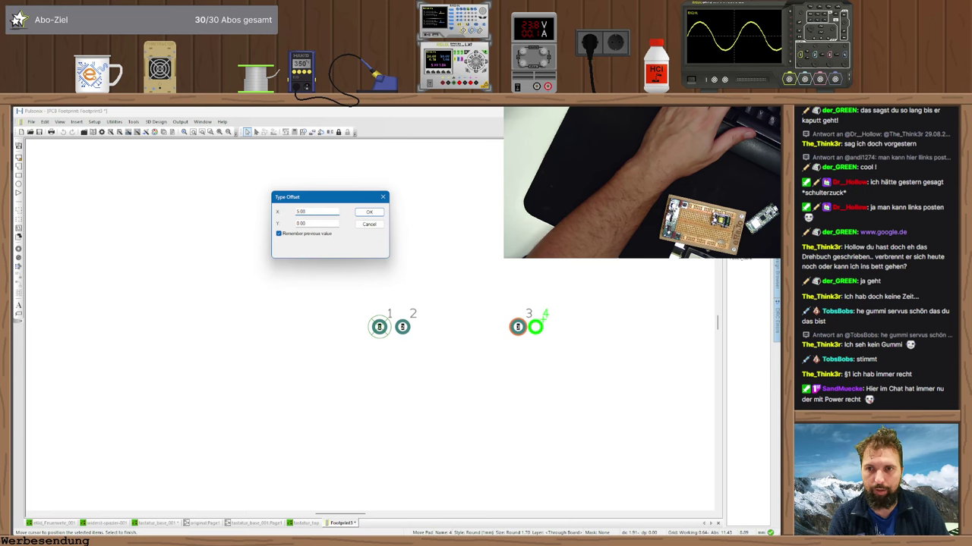
{"action": "type", "text": ".00"}
{"action": "key", "text": "Return"}
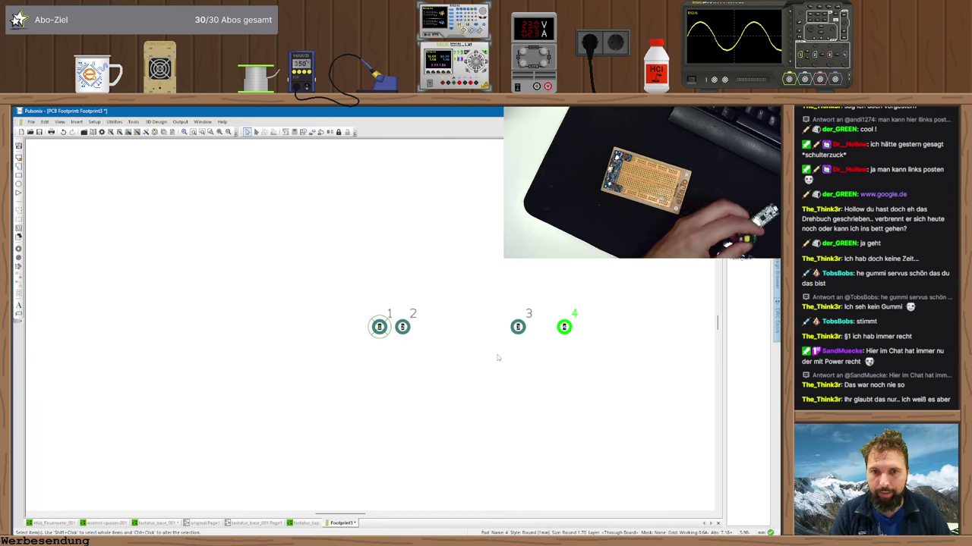
- Draw a rectangular outline shape enclosing the four pads
{"action": "left_click", "coordinate": [495, 359]}
{"action": "middle_click_drag", "start_coordinate": [472, 366], "coordinate": [415, 395]}
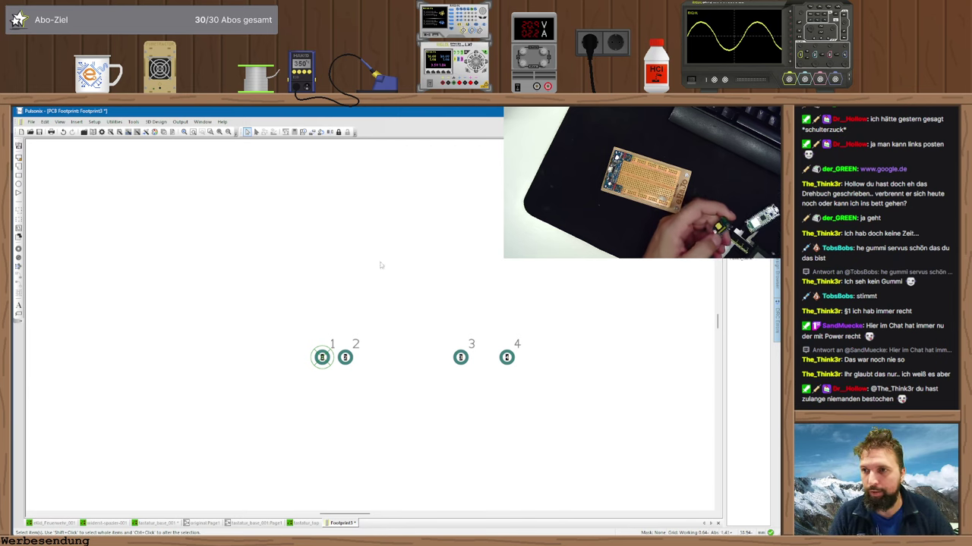
{"action": "left_click", "coordinate": [18, 202]}
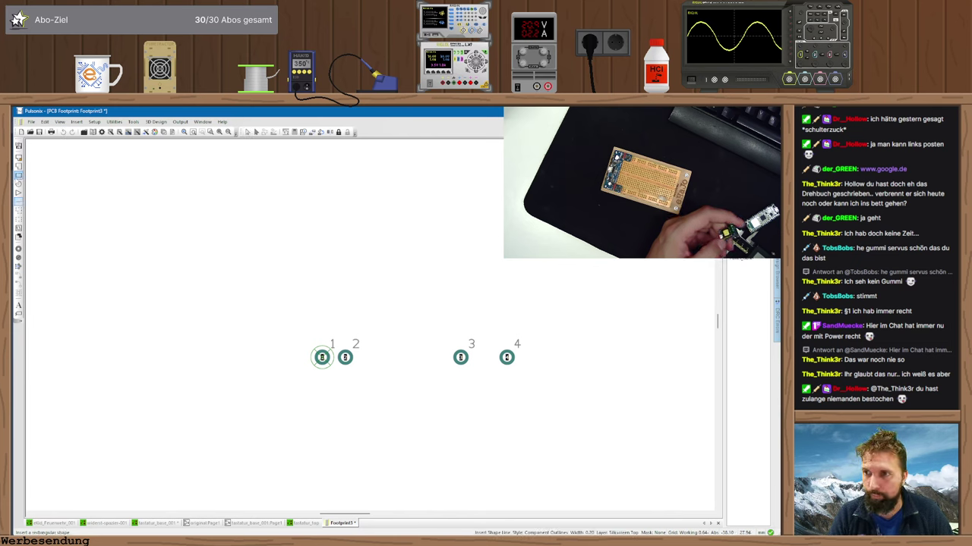
{"action": "left_click", "coordinate": [18, 175]}
{"action": "double_click", "coordinate": [279, 219]}
{"action": "left_click", "coordinate": [427, 342]}
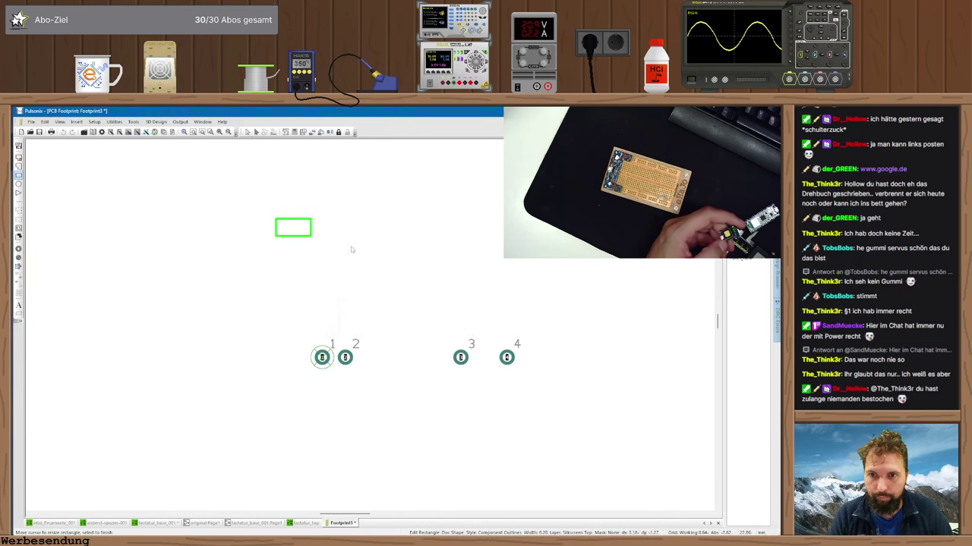
{"action": "left_click", "coordinate": [565, 385]}
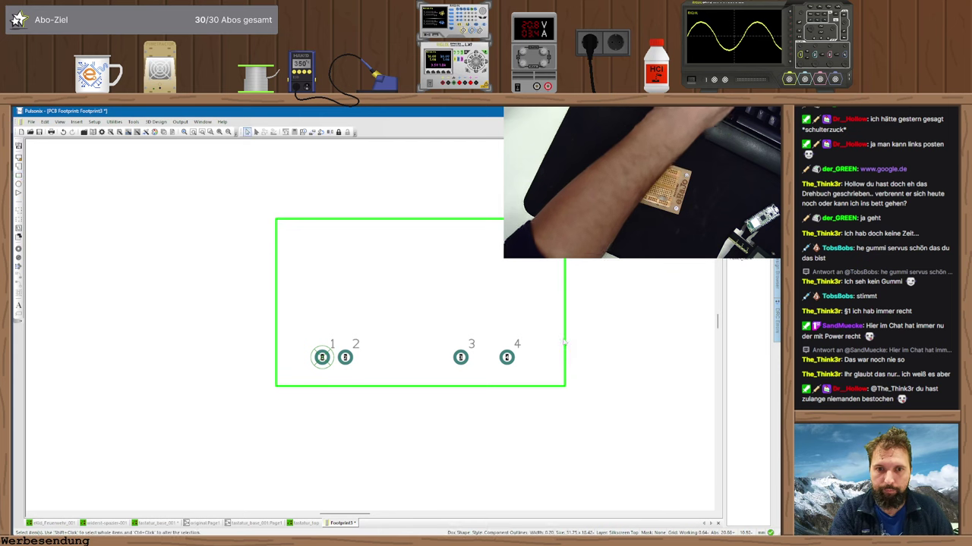
- Type exact X positions for the outline's right and left edges, starting with X 23
{"action": "type", "text": "t"}
{"action": "type", "text": "23"}
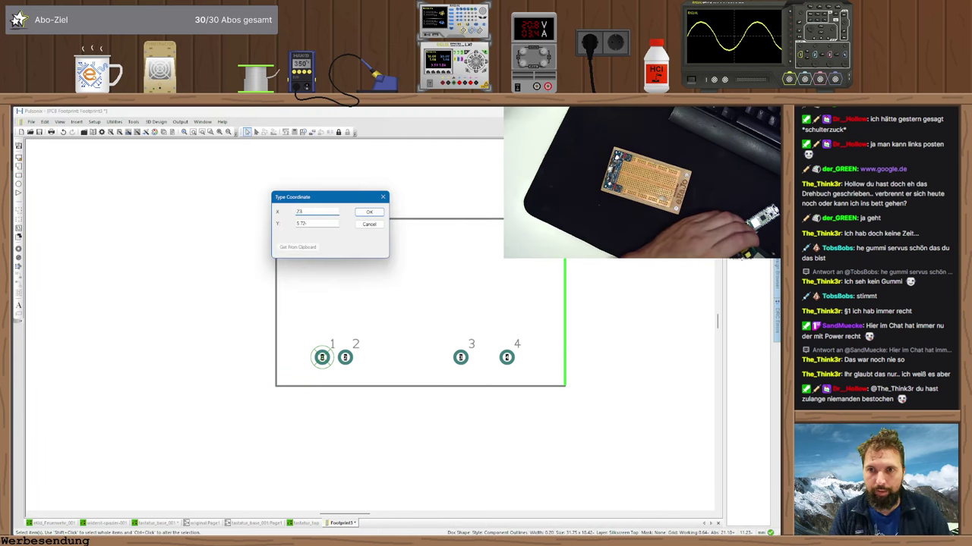
{"action": "key", "text": "Return"}
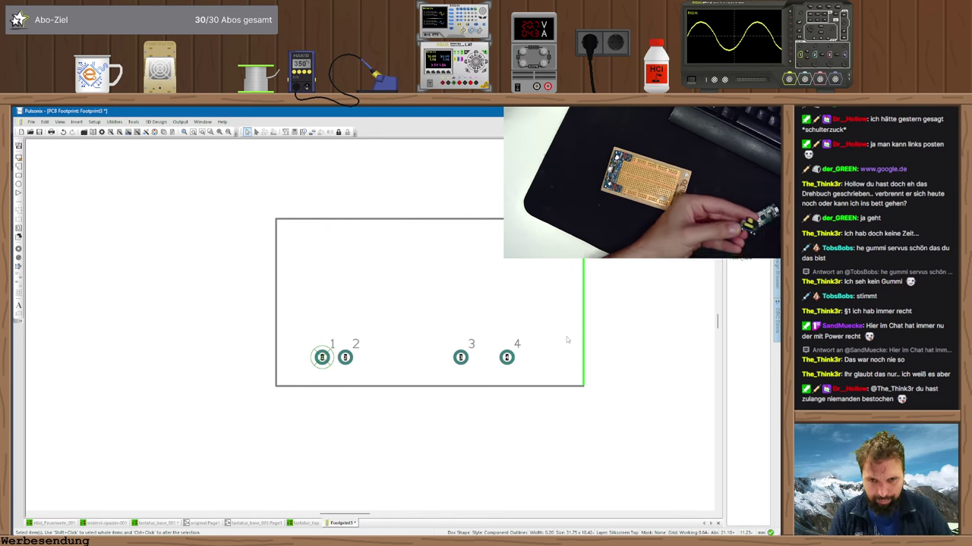
{"action": "key", "text": "t"}
{"action": "key", "text": "Return"}
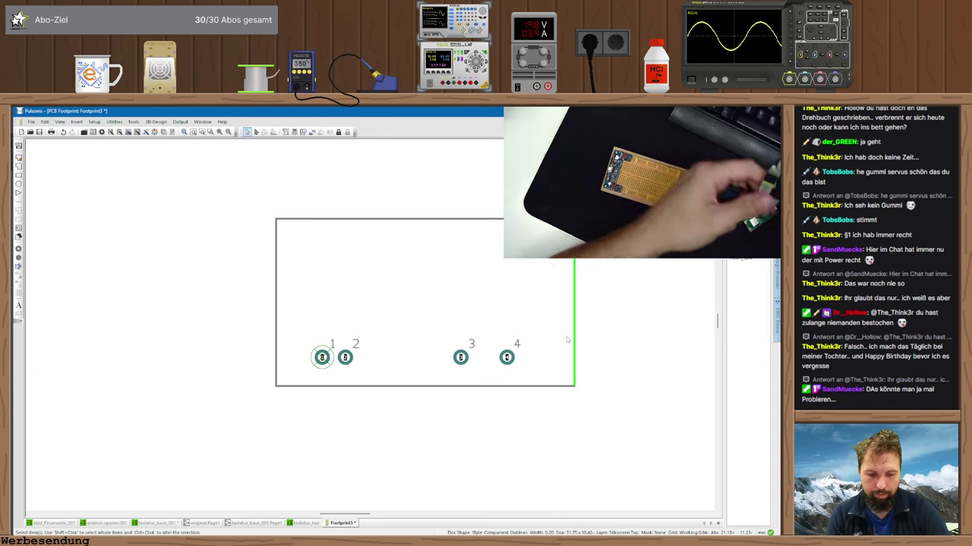
{"action": "double_click", "coordinate": [276, 298]}
{"action": "key", "text": "Return"}
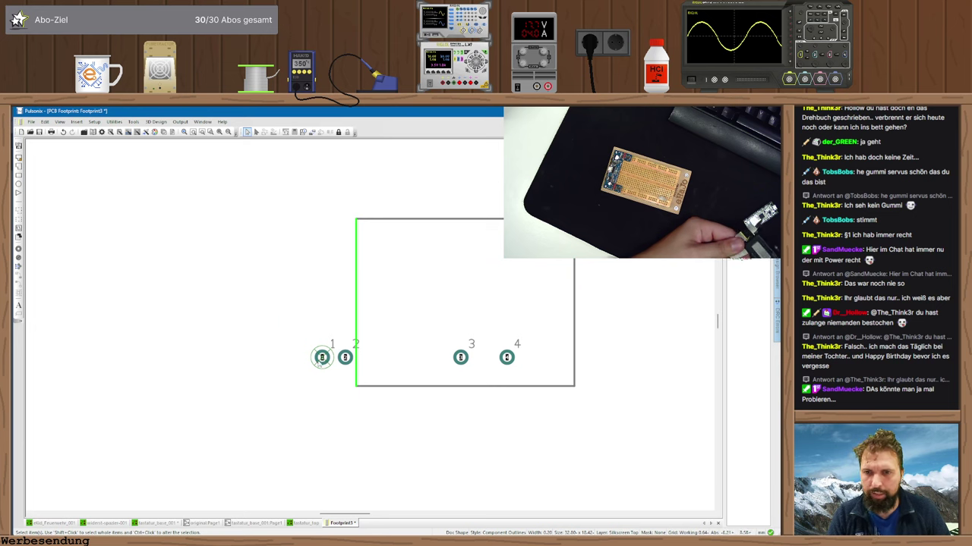
- Move the left edge just left of pad 1 and fix the right edge at X 23
{"action": "right_click", "coordinate": [321, 358]}
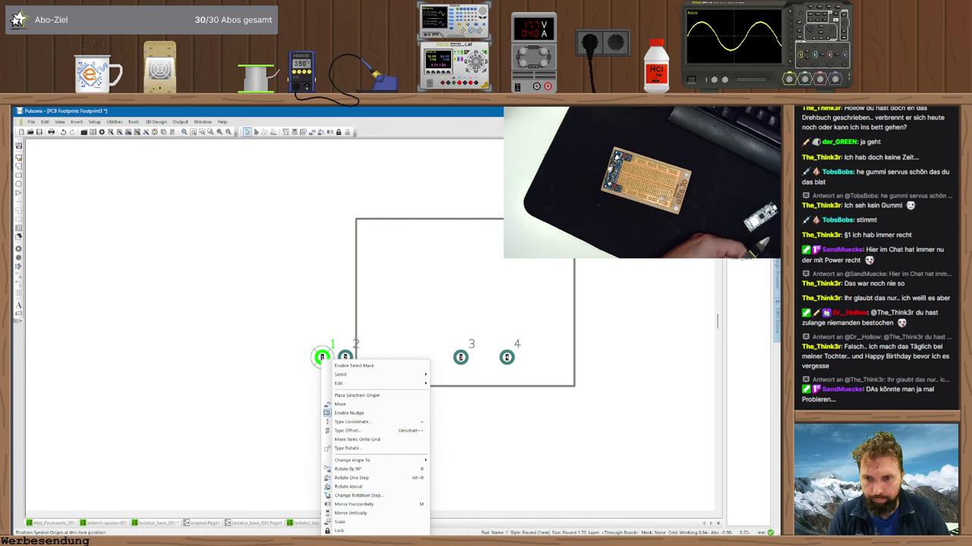
{"action": "left_click", "coordinate": [329, 445]}
{"action": "right_click", "coordinate": [323, 355]}
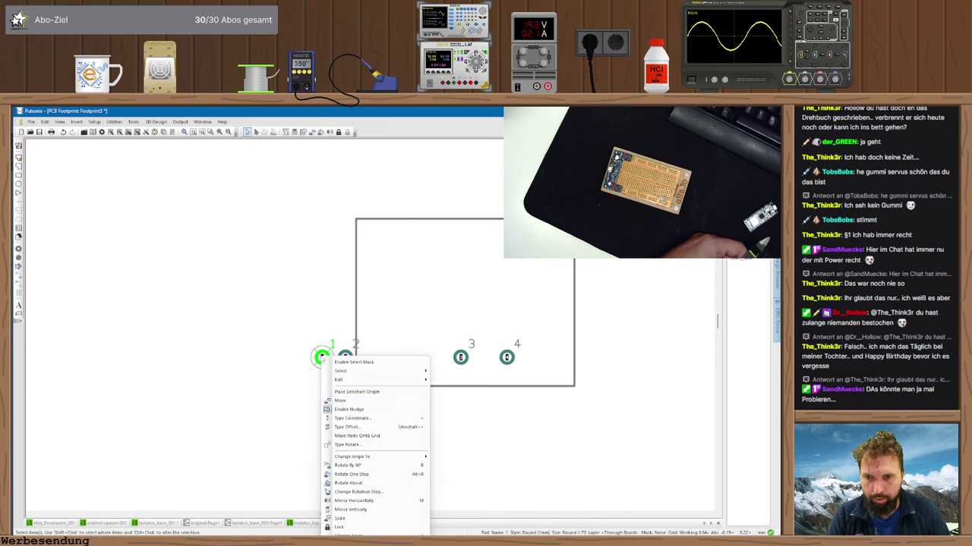
{"action": "left_click", "coordinate": [381, 349]}
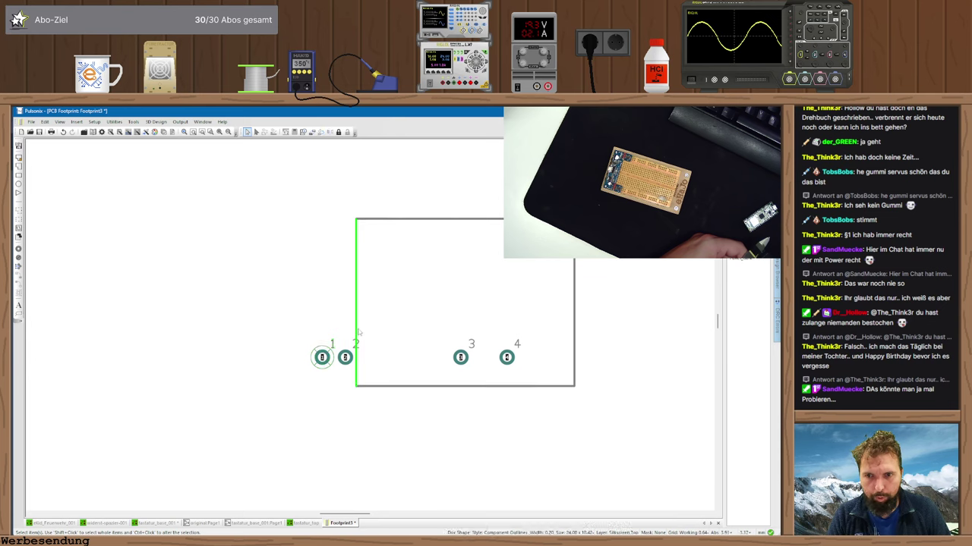
{"action": "double_click", "coordinate": [359, 331]}
{"action": "key", "text": "Return"}
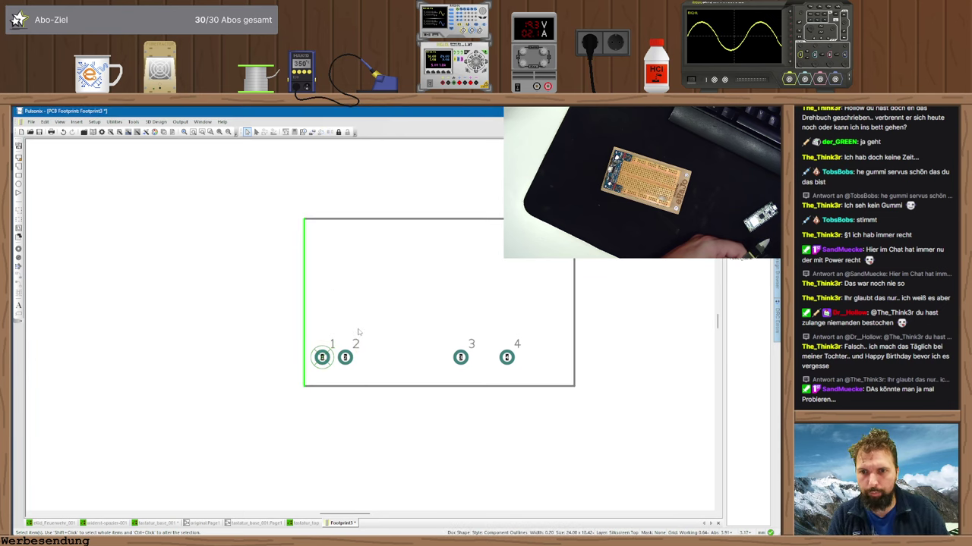
{"action": "left_click", "coordinate": [575, 328]}
{"action": "double_click", "coordinate": [574, 327]}
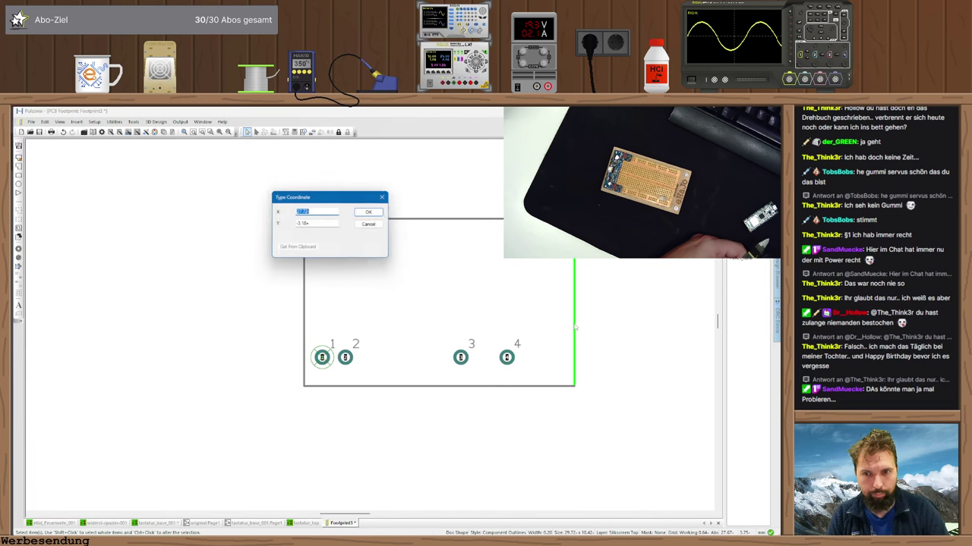
{"action": "key", "text": "Return"}
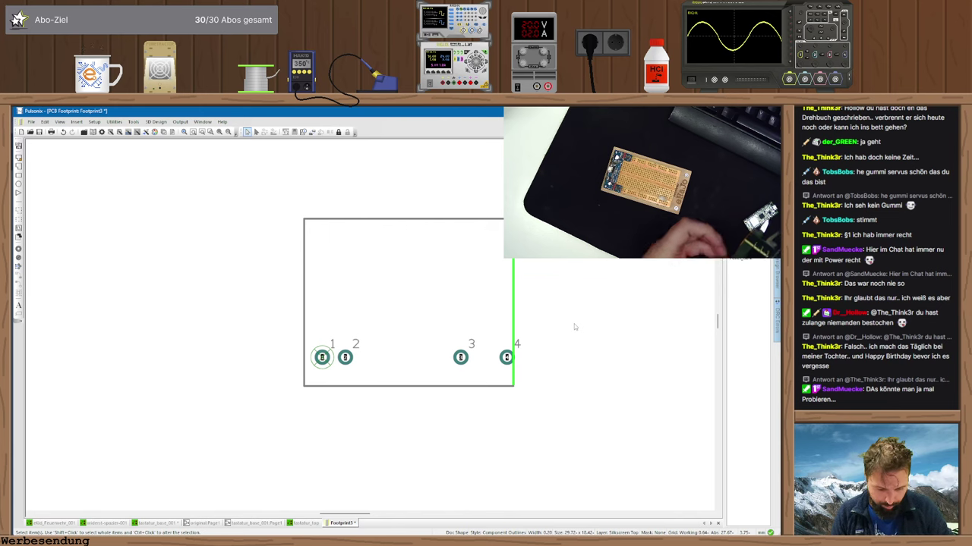
{"action": "type", "text": "t"}
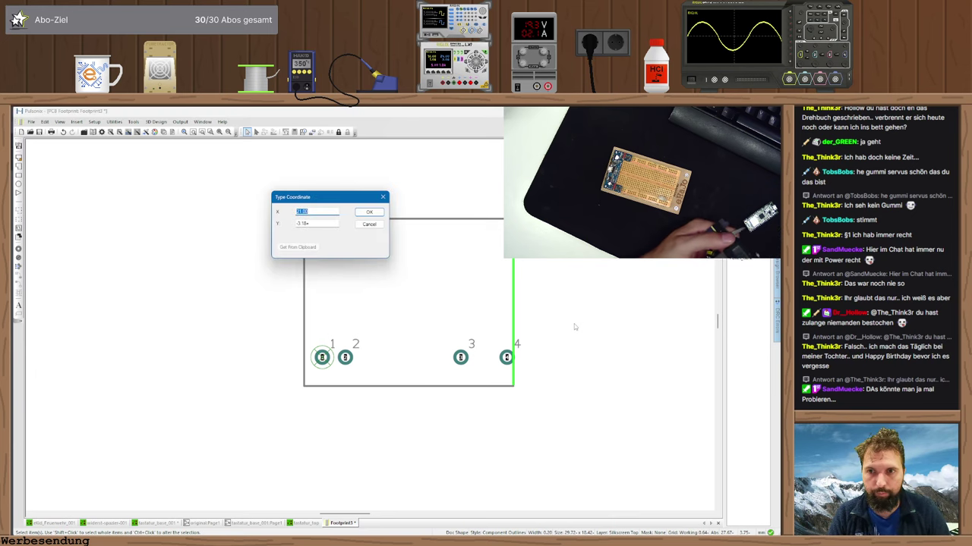
{"action": "type", "text": "23"}
{"action": "key", "text": "Return"}
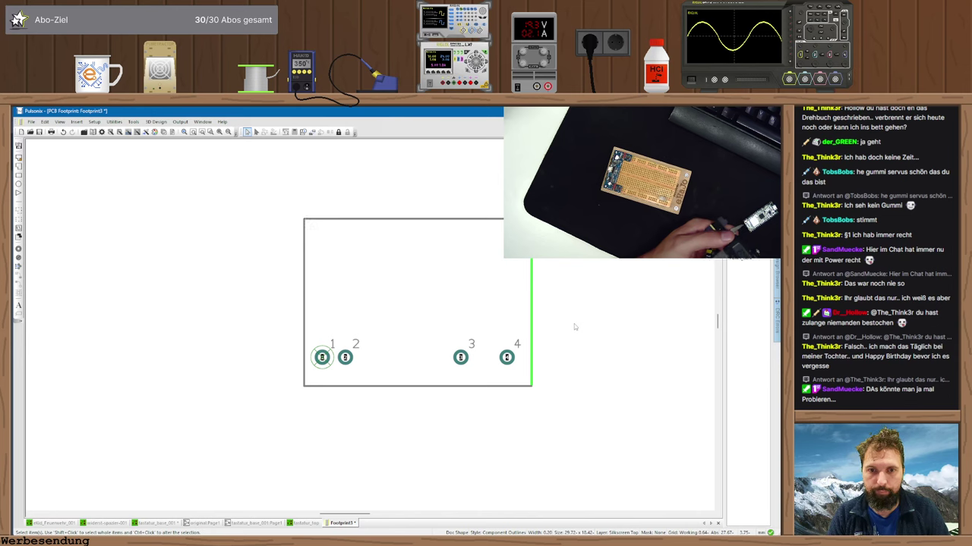
{"action": "key", "text": "Escape"}
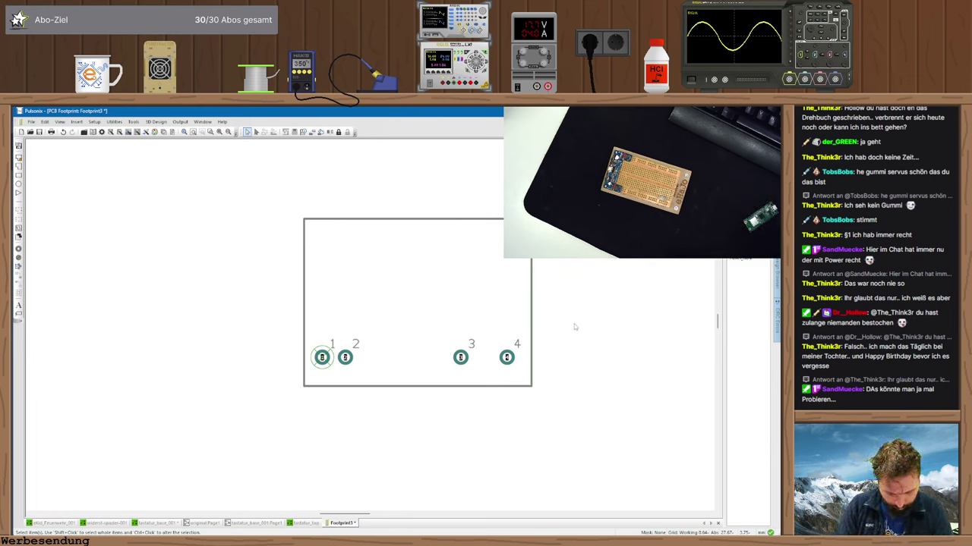
- Set the outline's bottom edge to Y -1 and its top edge to Y 15
{"action": "left_click", "coordinate": [349, 386]}
{"action": "key", "text": "t"}
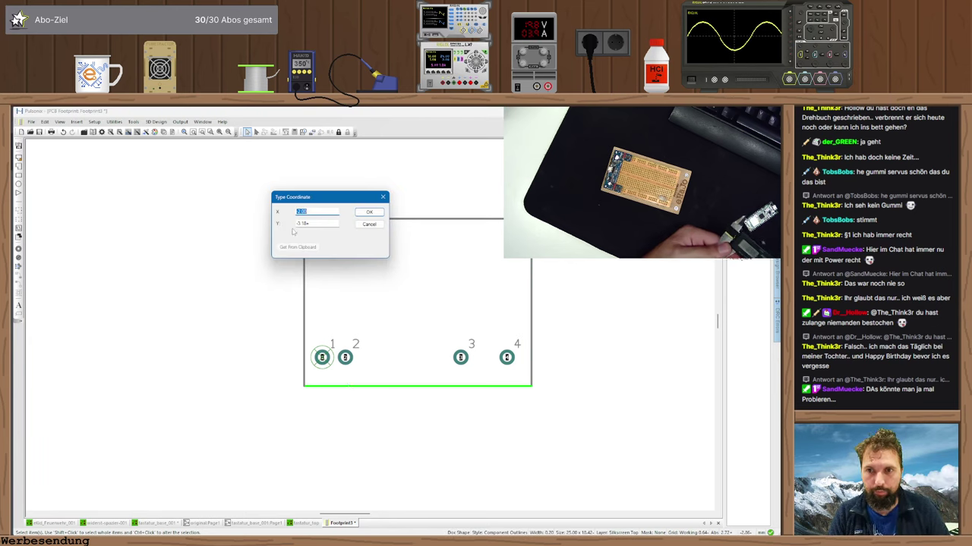
{"action": "double_click", "coordinate": [301, 224]}
{"action": "type", "text": "-1"}
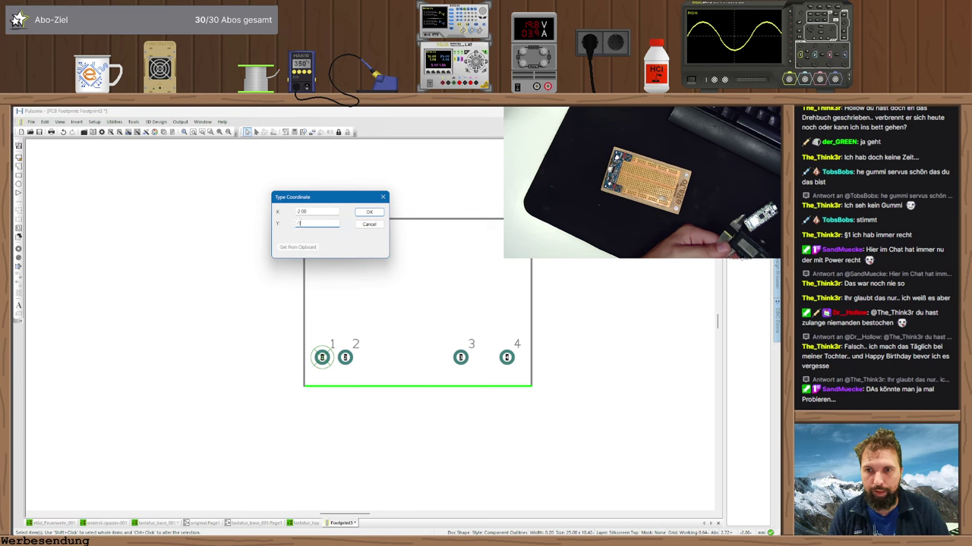
{"action": "key", "text": "Return"}
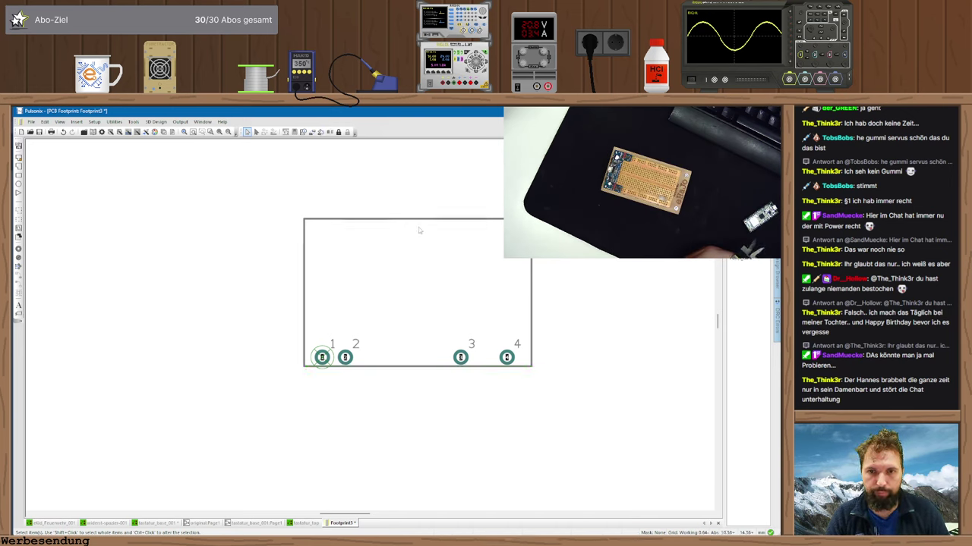
{"action": "key", "text": "t"}
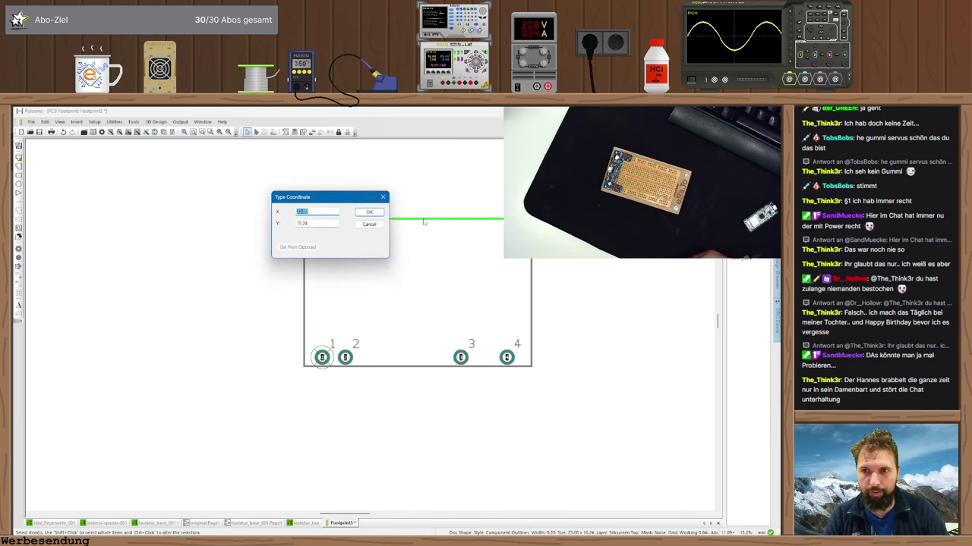
{"action": "key", "text": "Tab"}
{"action": "type", "text": "15"}
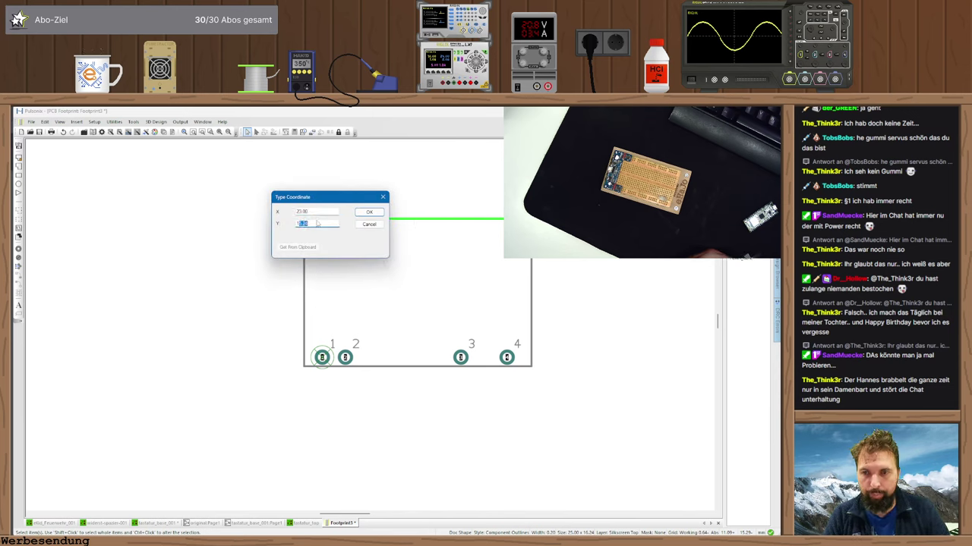
{"action": "key", "text": "Return"}
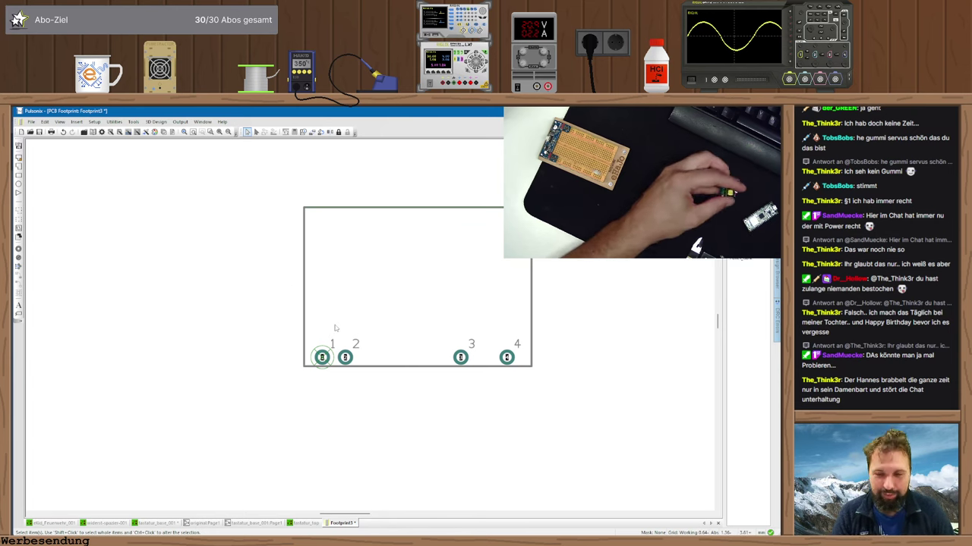
- Trace a notch polygon in the bottom edge between pads 2 and 3, nudging its right side
{"action": "left_click", "coordinate": [303, 366]}
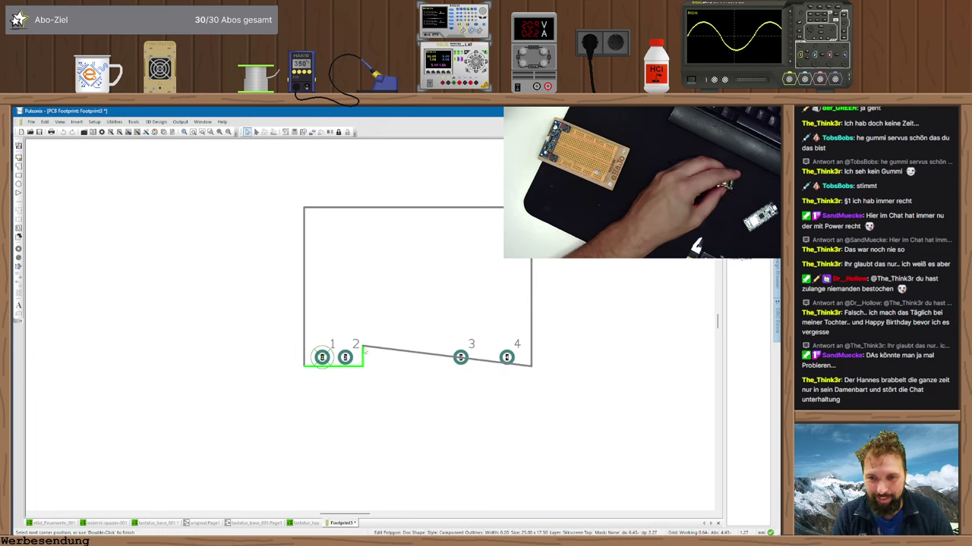
{"action": "left_click", "coordinate": [363, 350]}
{"action": "left_click", "coordinate": [442, 347]}
{"action": "double_click", "coordinate": [444, 366]}
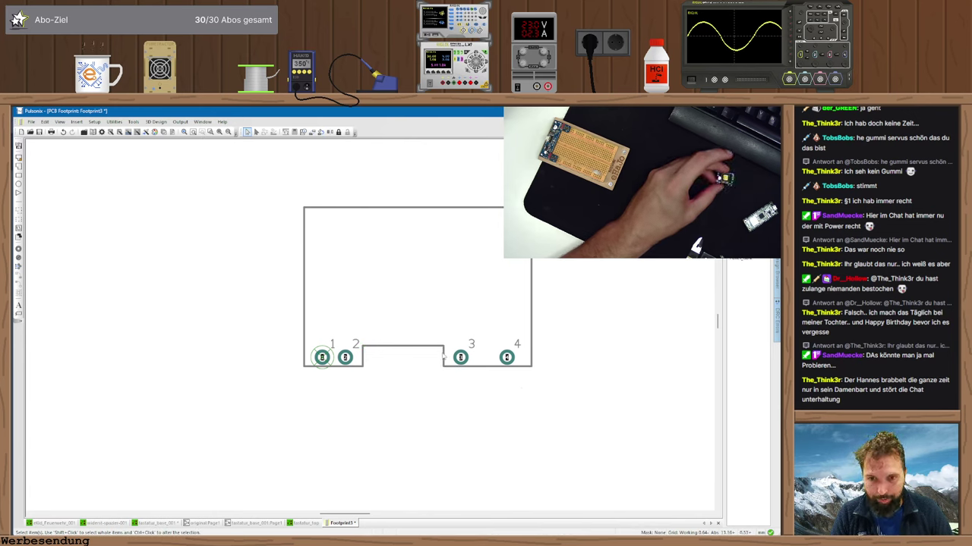
{"action": "left_click_drag", "start_coordinate": [443, 358], "coordinate": [451, 365]}
{"action": "left_click", "coordinate": [450, 365]}
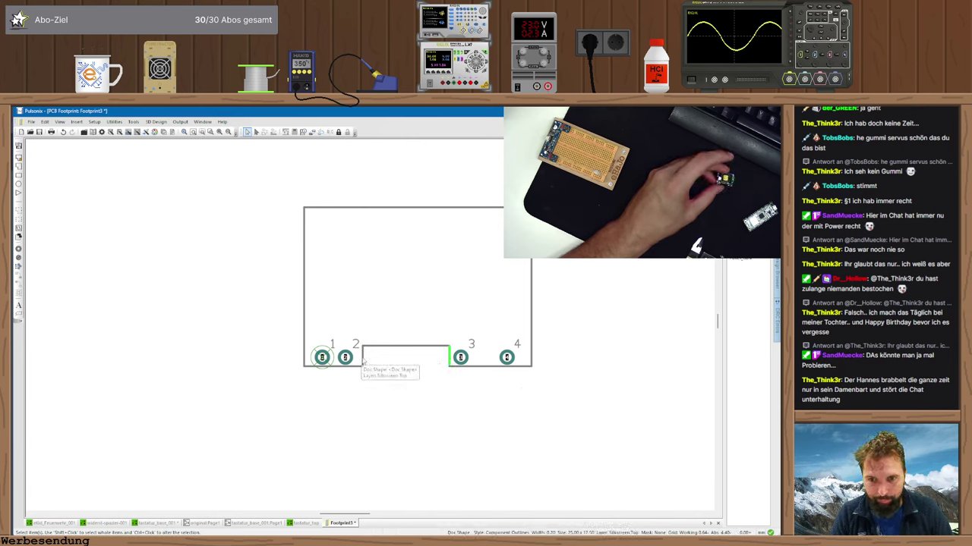
{"action": "left_click", "coordinate": [363, 361]}
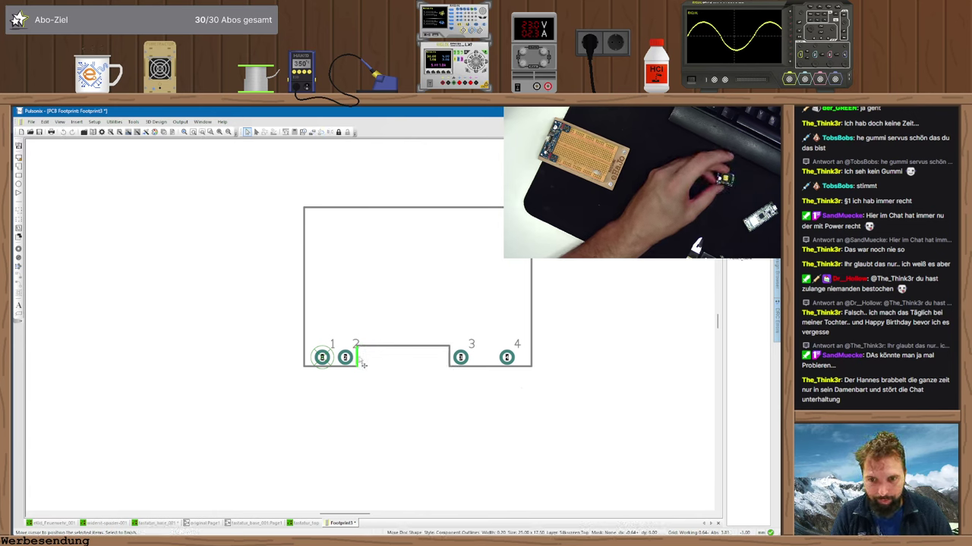
{"action": "left_click", "coordinate": [399, 385]}
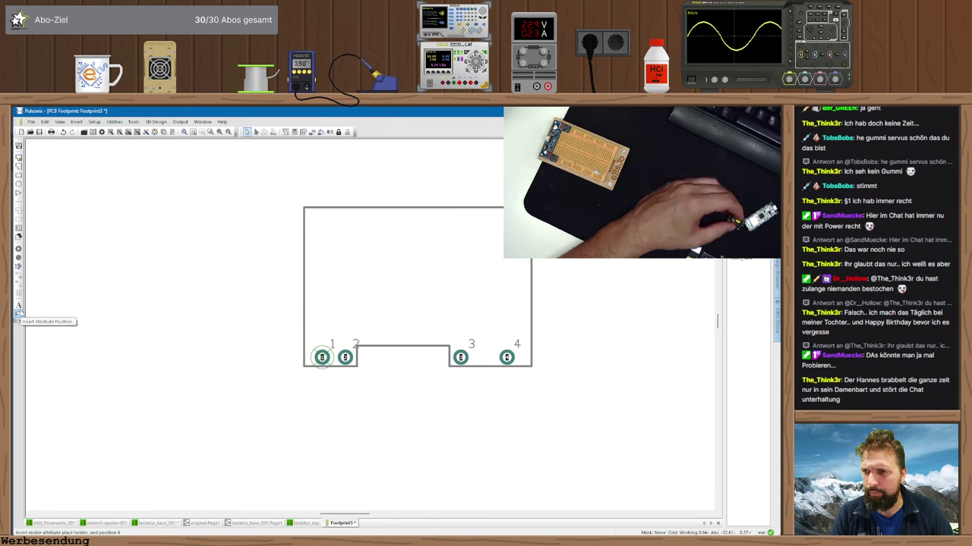
- Place the <Component Name> attribute, bottom-centre justified, in the middle of the outline
{"action": "left_click", "coordinate": [18, 314]}
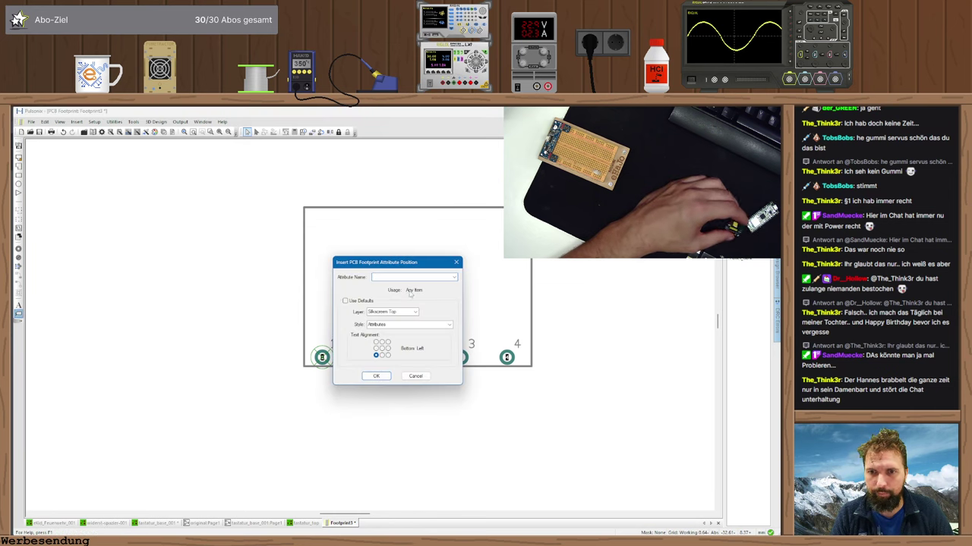
{"action": "left_click", "coordinate": [454, 277]}
{"action": "left_click", "coordinate": [402, 297]}
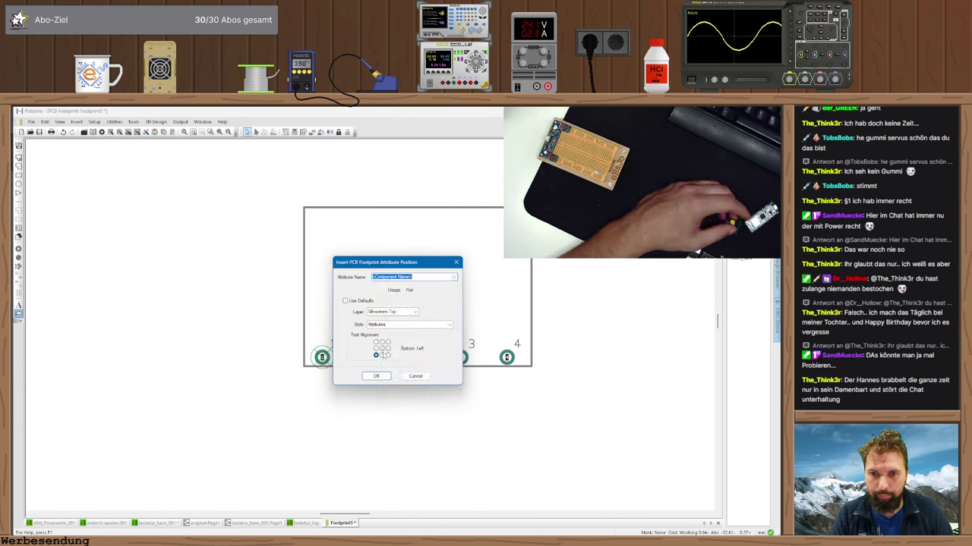
{"action": "left_click", "coordinate": [382, 354]}
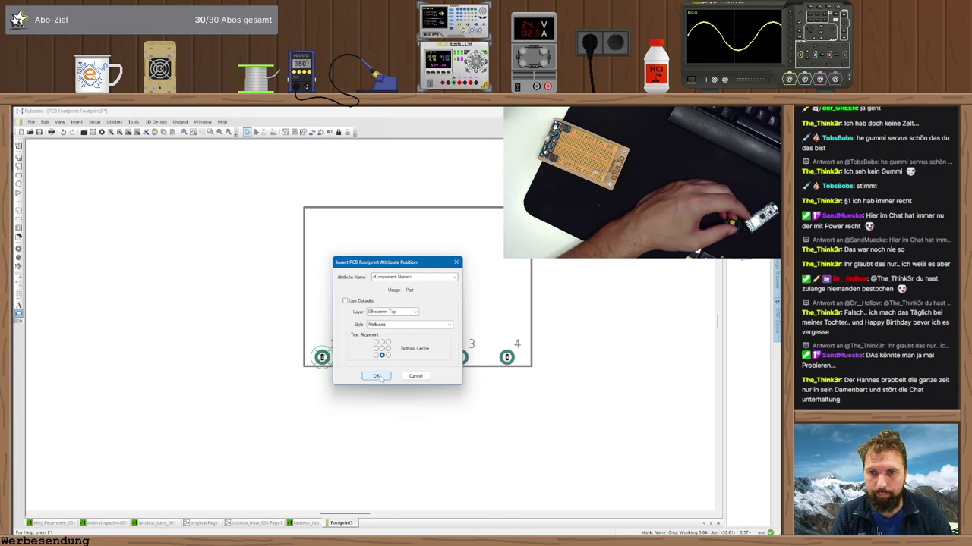
{"action": "left_click", "coordinate": [376, 377]}
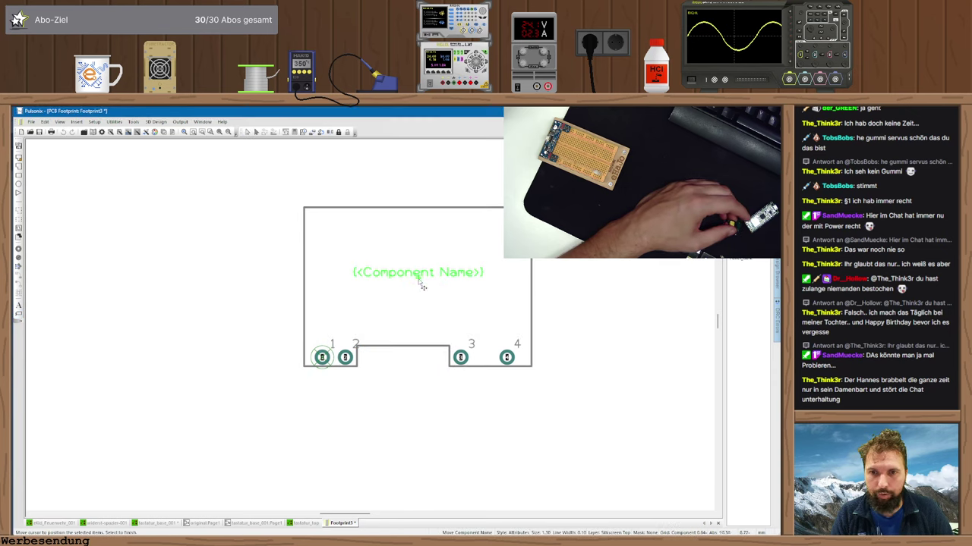
{"action": "left_click", "coordinate": [420, 285]}
{"action": "left_click", "coordinate": [407, 376]}
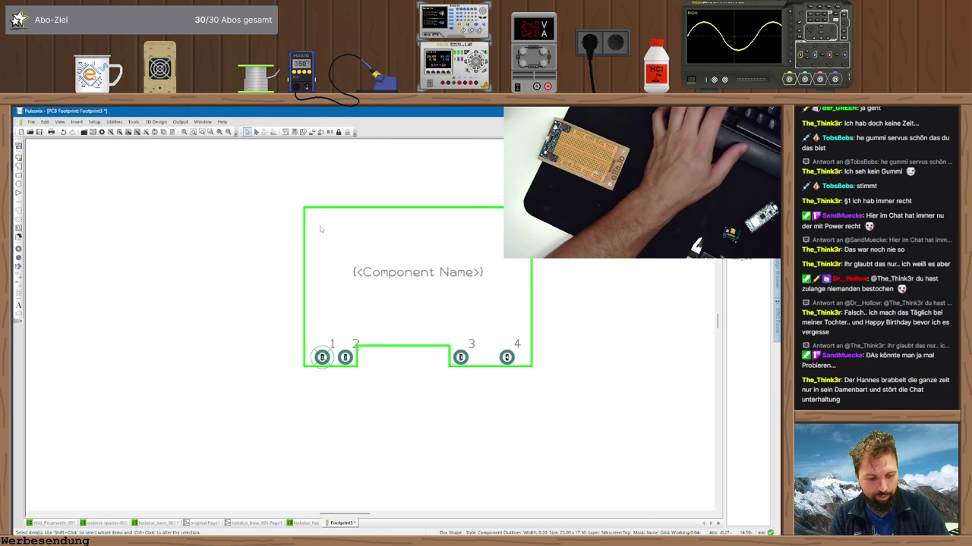
- Move the outline to Fertigungsdaten Top and give the name text the Component Names style
{"action": "key", "text": "l"}
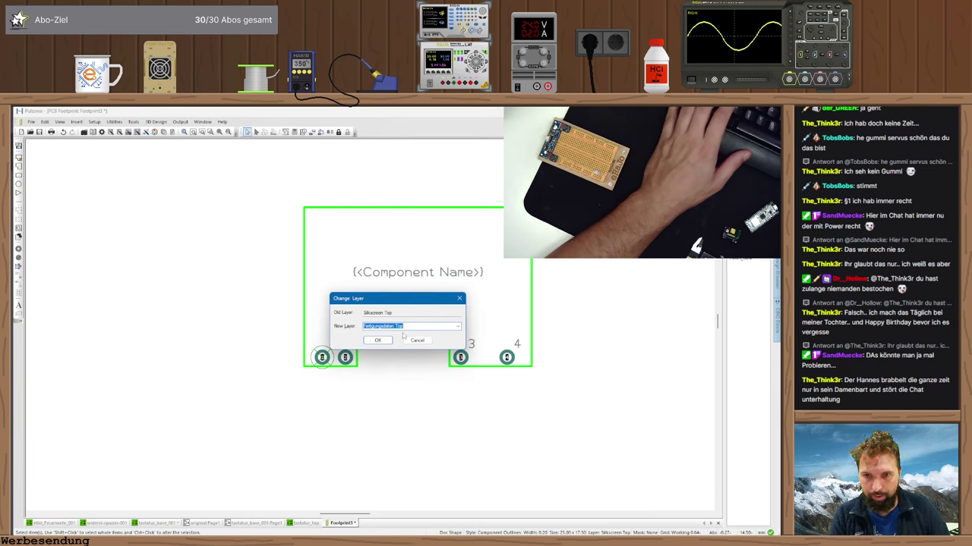
{"action": "left_click", "coordinate": [377, 340]}
{"action": "left_click", "coordinate": [414, 273]}
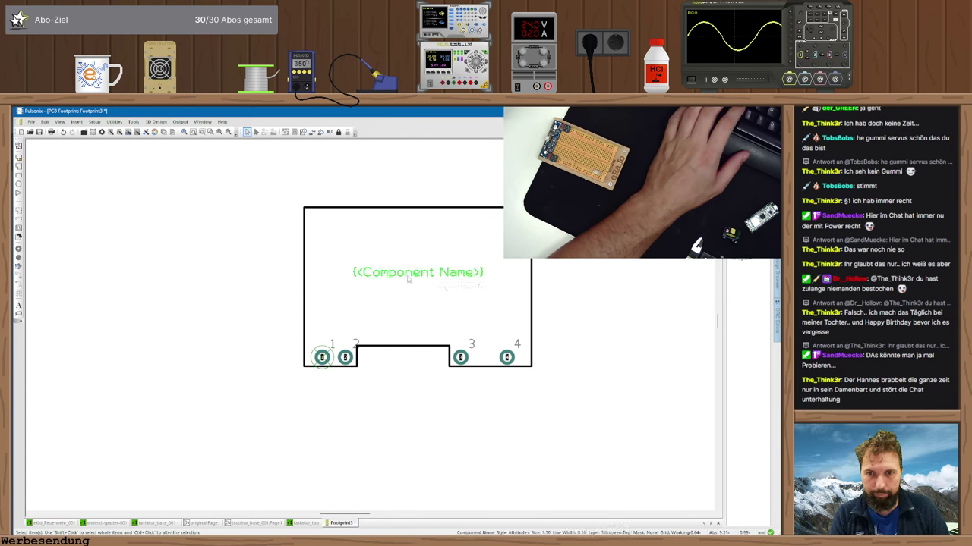
{"action": "double_click", "coordinate": [407, 275]}
{"action": "key", "text": "Escape"}
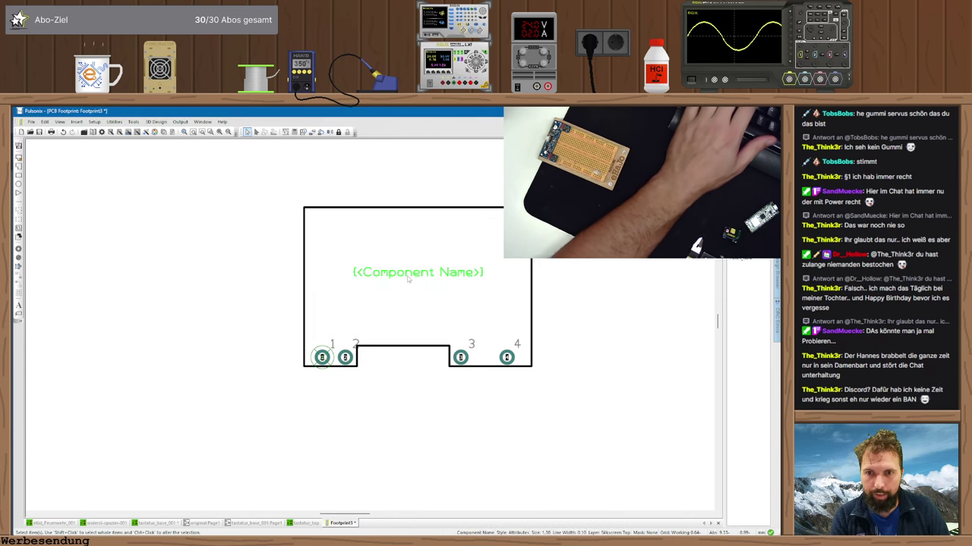
{"action": "double_click", "coordinate": [425, 275]}
{"action": "left_click", "coordinate": [445, 276]}
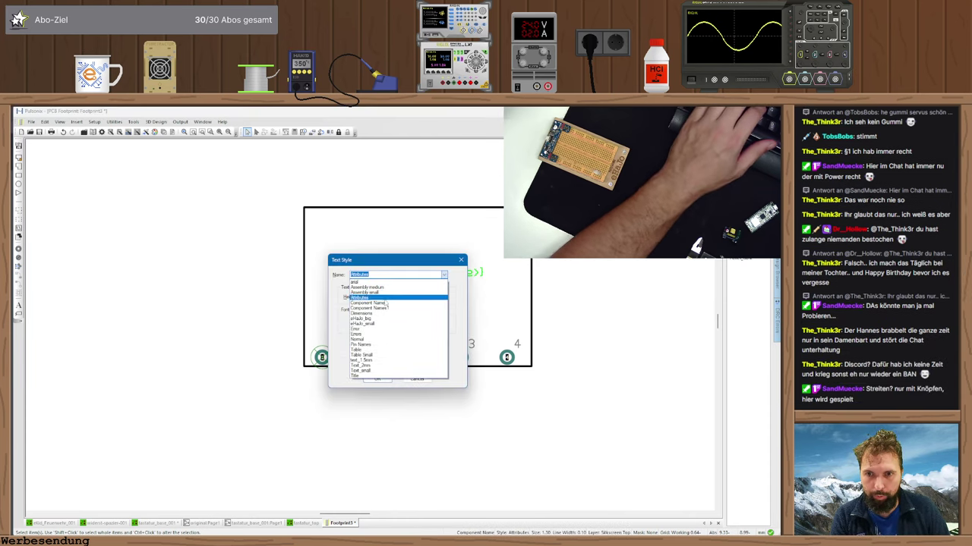
{"action": "left_click", "coordinate": [368, 287]}
{"action": "left_click", "coordinate": [377, 379]}
- Copy the name label nearby, styled Assembly medium on the Fertigungsdaten Top layer
{"action": "left_click_drag", "start_coordinate": [412, 280], "coordinate": [419, 295]}
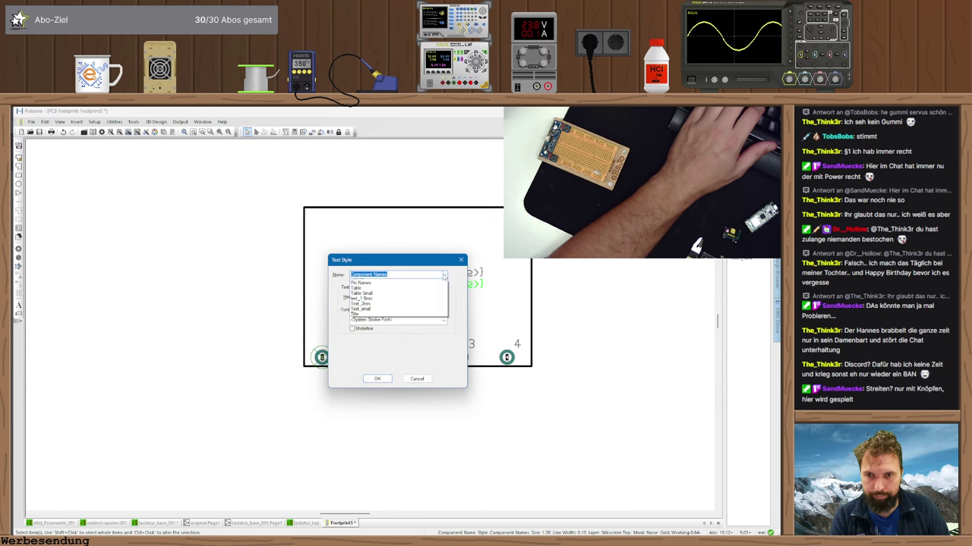
{"action": "left_click", "coordinate": [444, 275]}
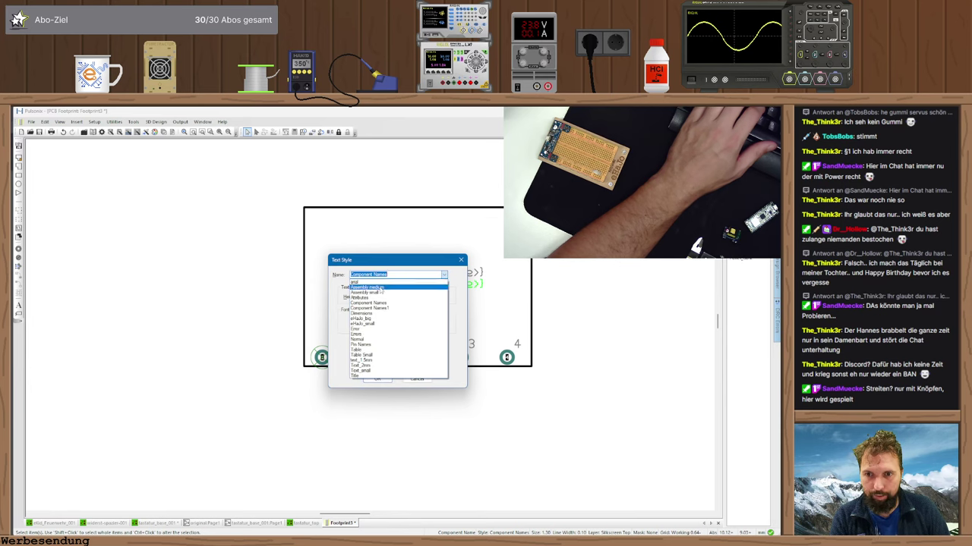
{"action": "left_click", "coordinate": [380, 288]}
{"action": "left_click", "coordinate": [376, 377]}
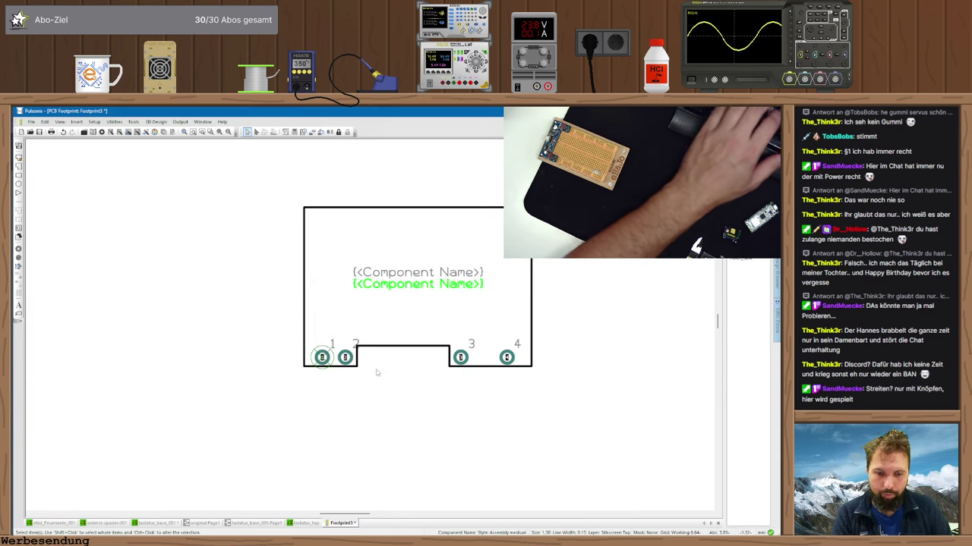
{"action": "key", "text": "l"}
{"action": "left_click", "coordinate": [383, 341]}
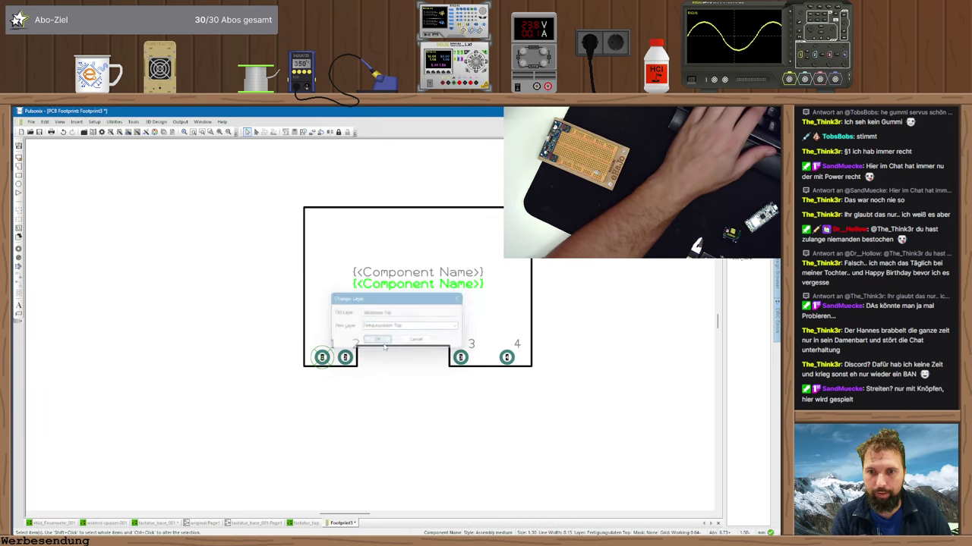
{"action": "left_click", "coordinate": [447, 409]}
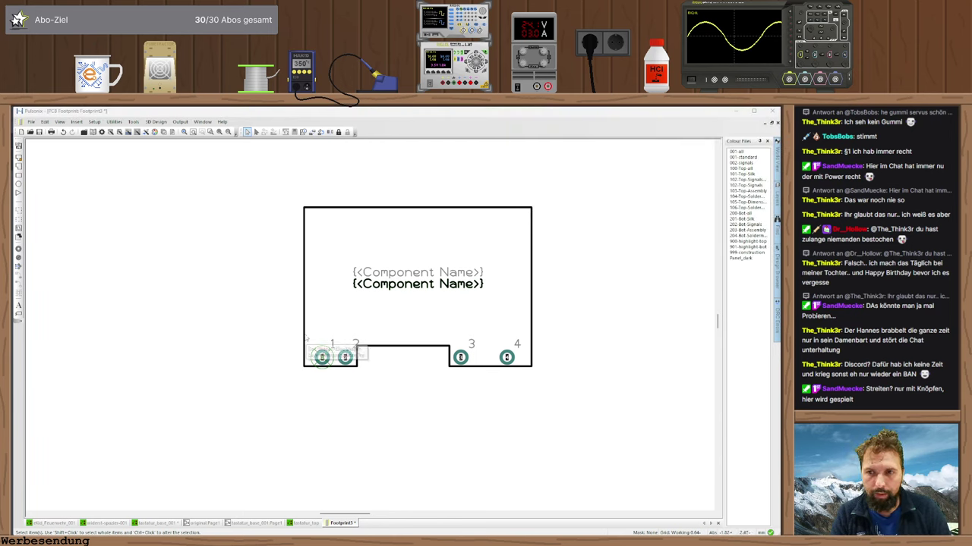
- Draw a rectangular area snapped to the outline's corners on the top side layer
{"action": "left_click", "coordinate": [19, 219]}
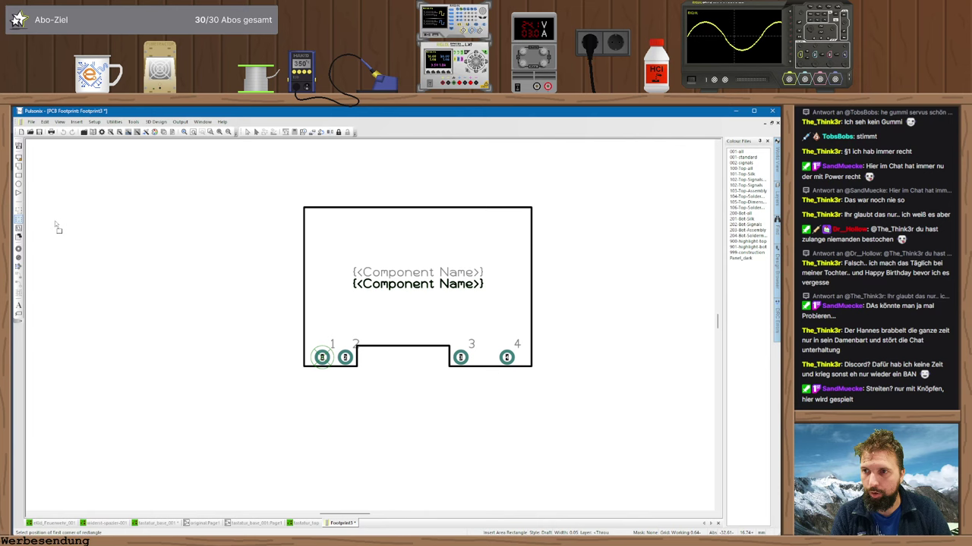
{"action": "left_click", "coordinate": [305, 208]}
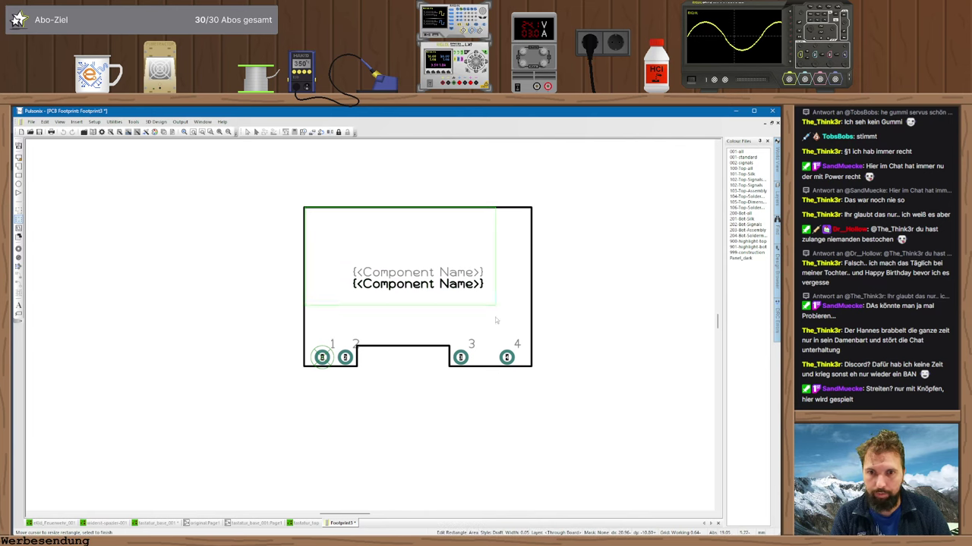
{"action": "left_click", "coordinate": [535, 371]}
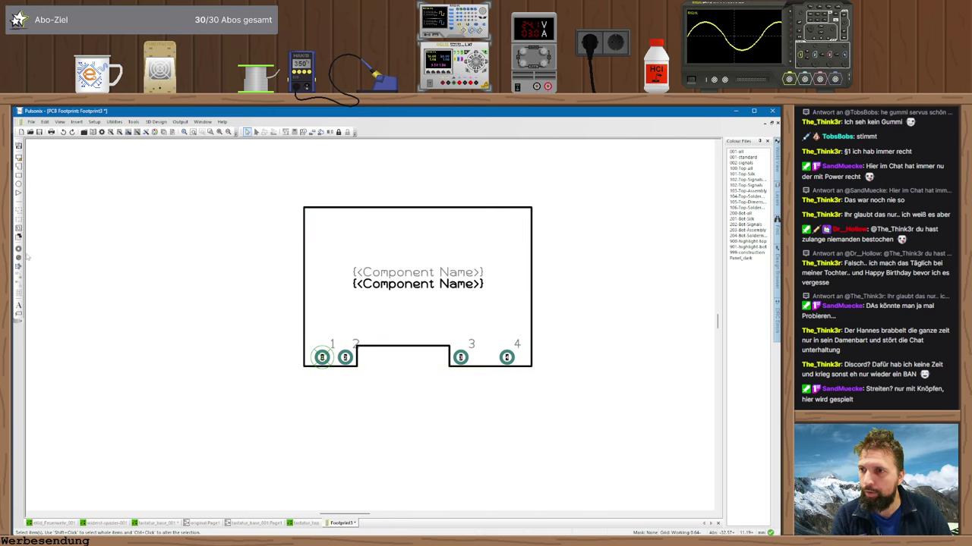
{"action": "left_click", "coordinate": [18, 220]}
{"action": "right_click", "coordinate": [286, 271]}
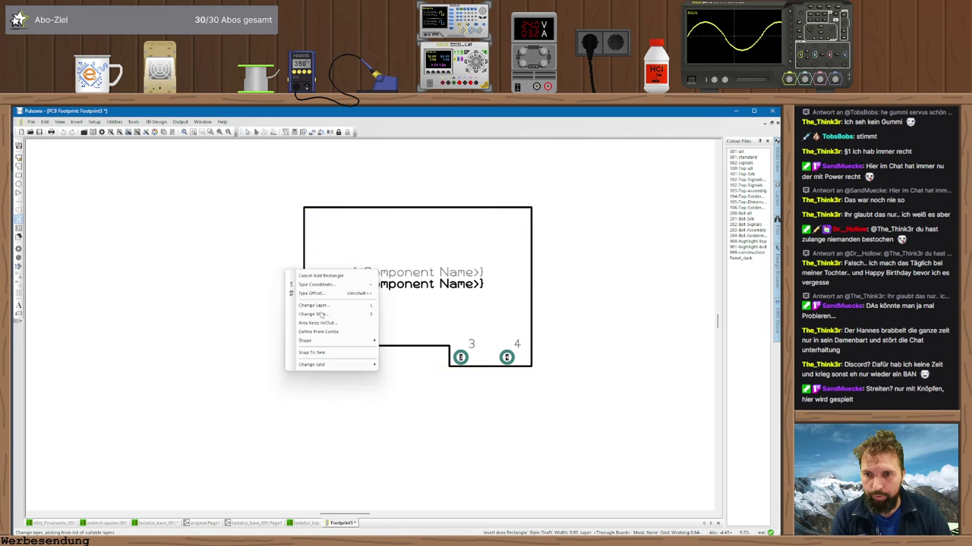
{"action": "left_click", "coordinate": [325, 351]}
{"action": "left_click", "coordinate": [304, 207]}
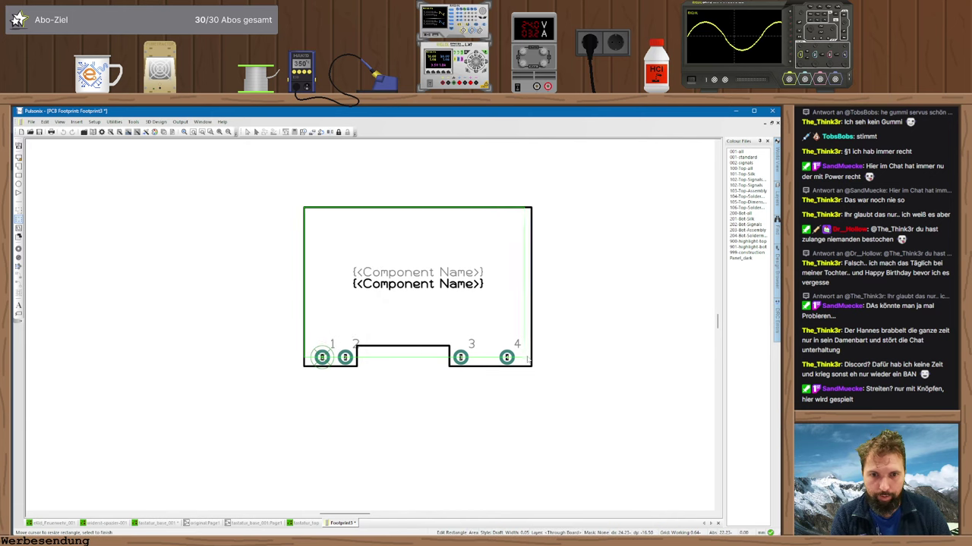
{"action": "left_click", "coordinate": [536, 370]}
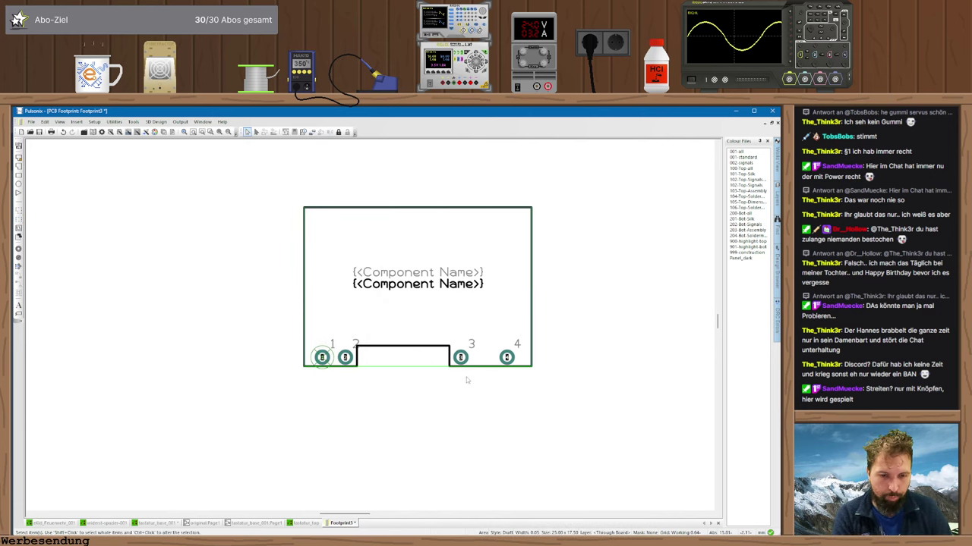
{"action": "key", "text": "Return"}
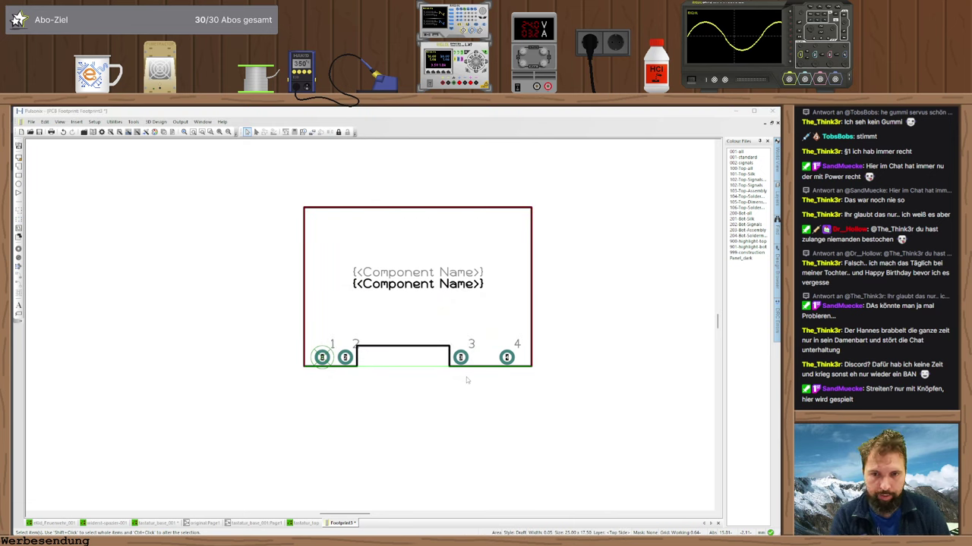
- Enable Model Placement on the area and set its body height to 1mm
{"action": "double_click", "coordinate": [466, 377]}
{"action": "left_click", "coordinate": [303, 393]}
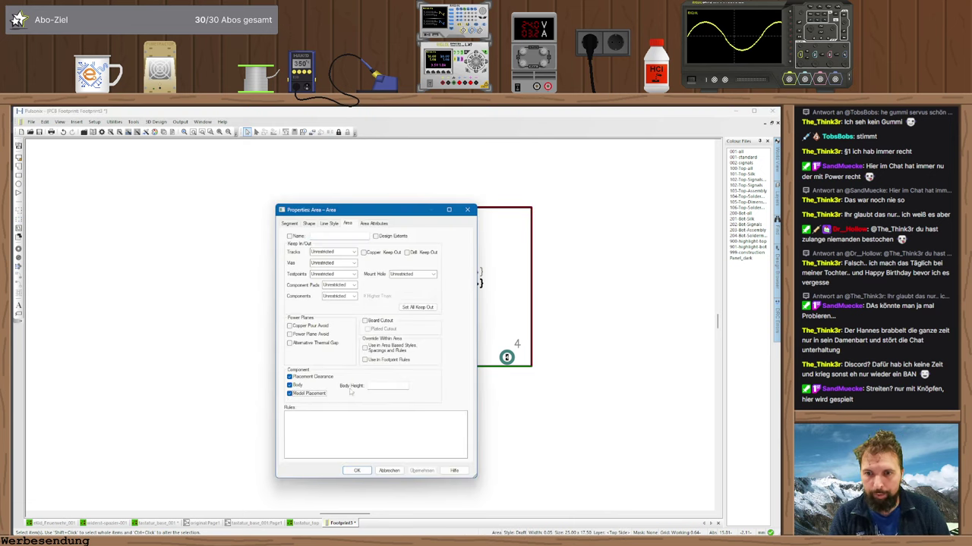
{"action": "left_click", "coordinate": [370, 386]}
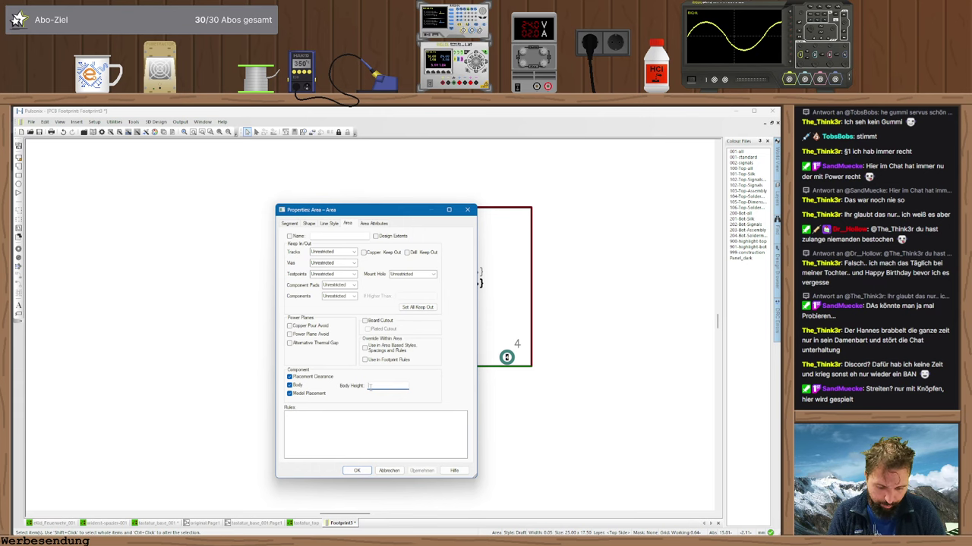
{"action": "type", "text": "1mm"}
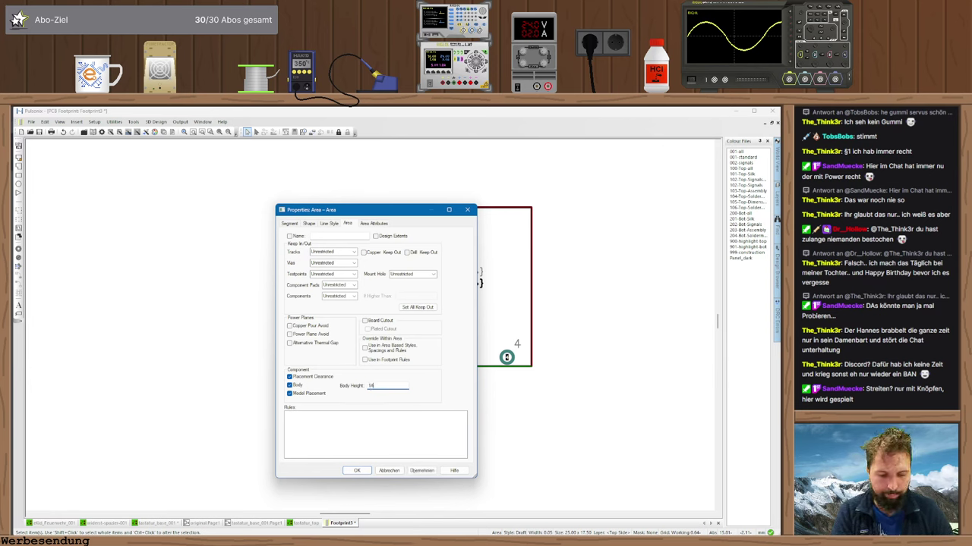
{"action": "left_click", "coordinate": [353, 471]}
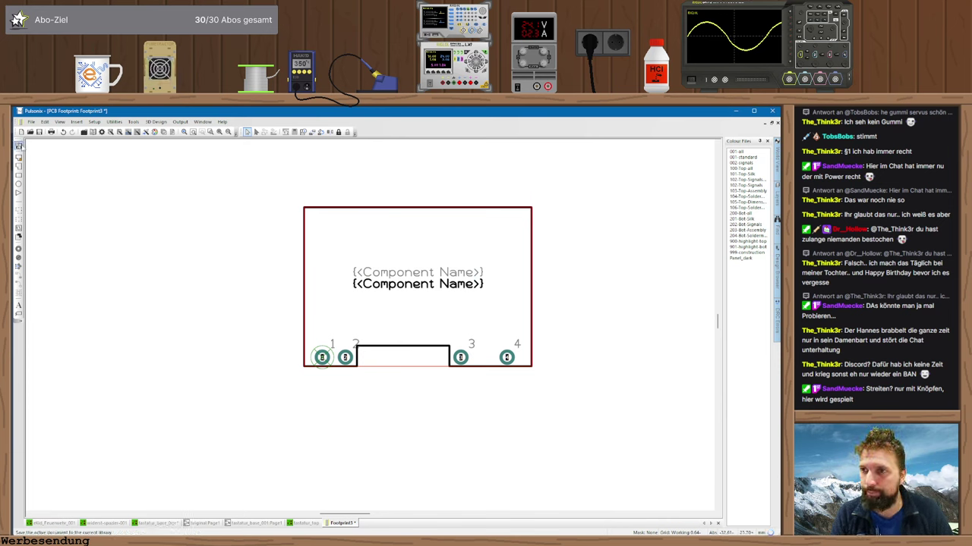
- Open Save To Library for the footprint, then switch to the BTA08 triac datasheet in the browser
{"action": "left_click", "coordinate": [39, 132]}
{"action": "key", "text": "Tab"}
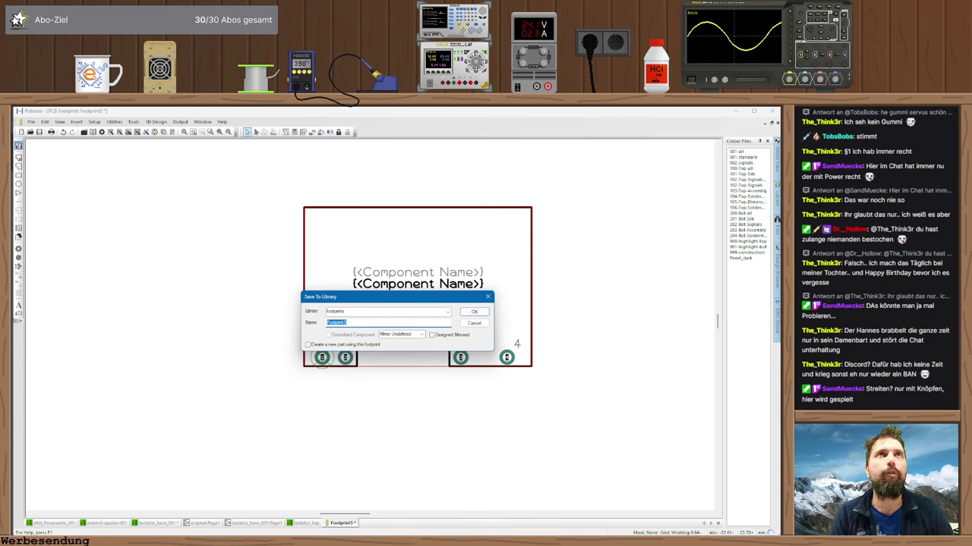
{"action": "key", "text": "Return"}
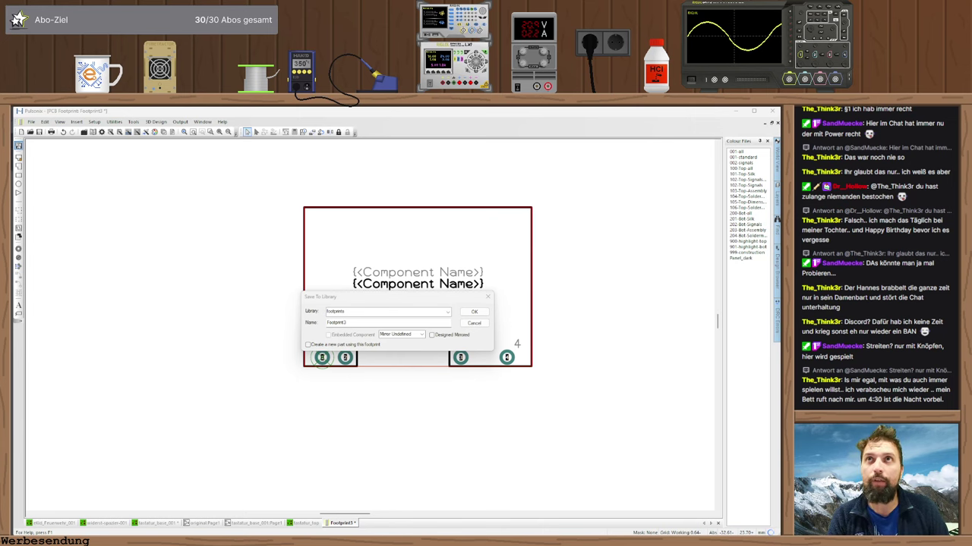
{"action": "key", "text": "alt+Tab"}
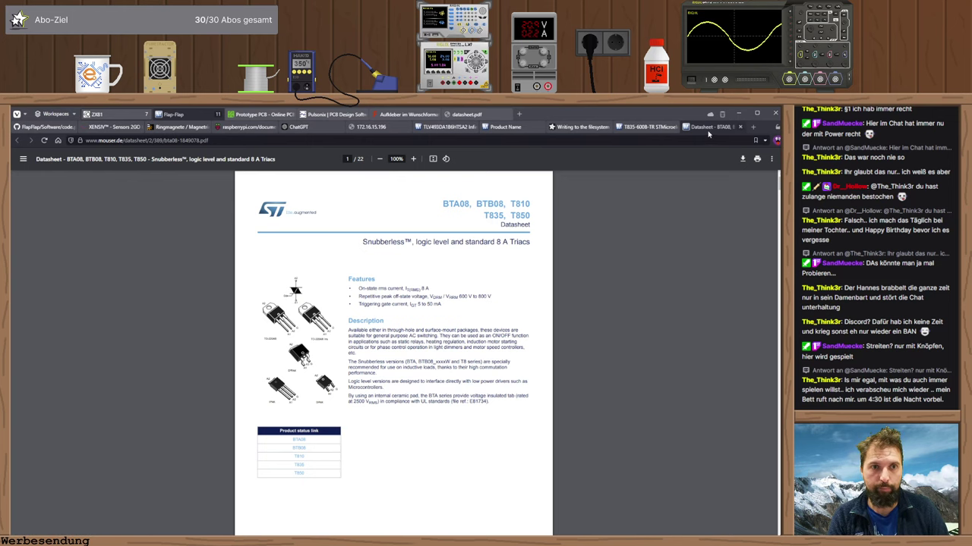
- Load the Amazon listing for the Youmile 5-pack AC-DC 5V 700mA converter, priced 8,49 €, in a new tab
{"action": "left_click", "coordinate": [752, 127]}
{"action": "type", "text": "www.amazon.de/gp/product/B0B2RPQB61/ref=ppx_yo_dt_b_search_asin_title"}
{"action": "key", "text": "Return"}
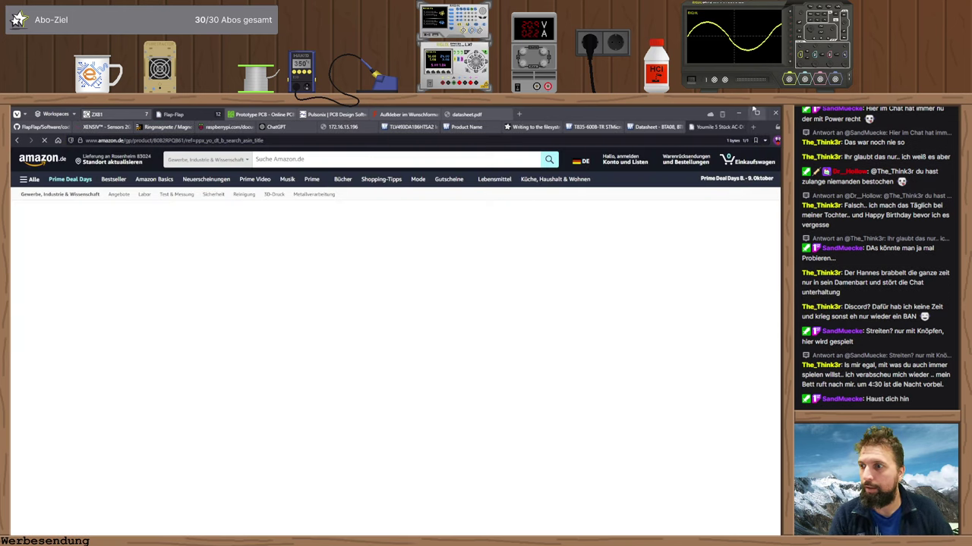
{"action": "mouse_move", "coordinate": [753, 112]}
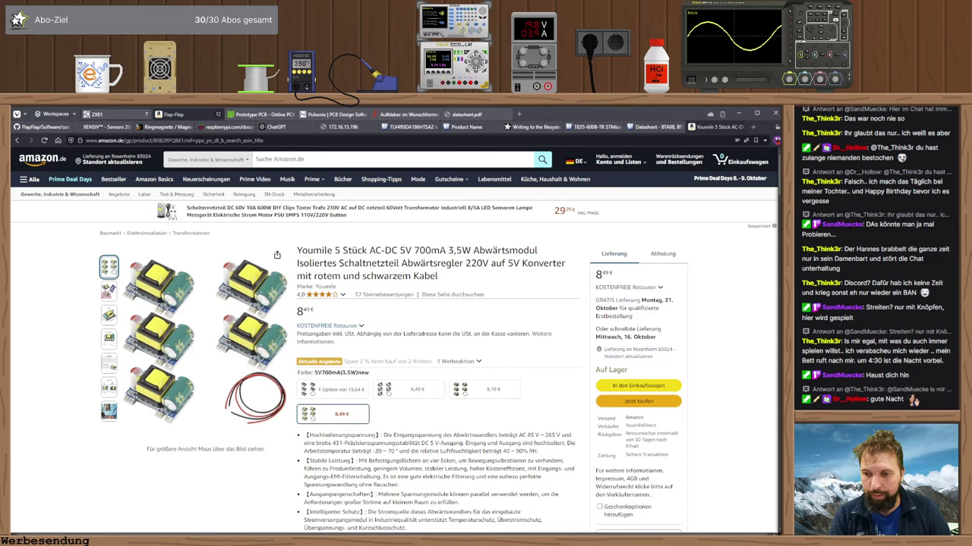
- Save Footprint3 to the footprints library under the name ACDC-230
{"action": "key", "text": "alt+Tab"}
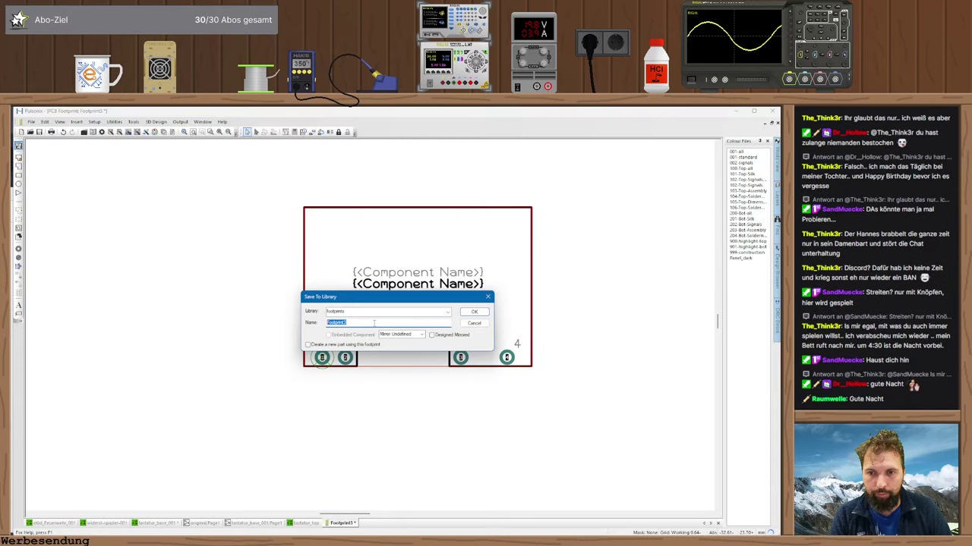
{"action": "type", "text": "ACD"}
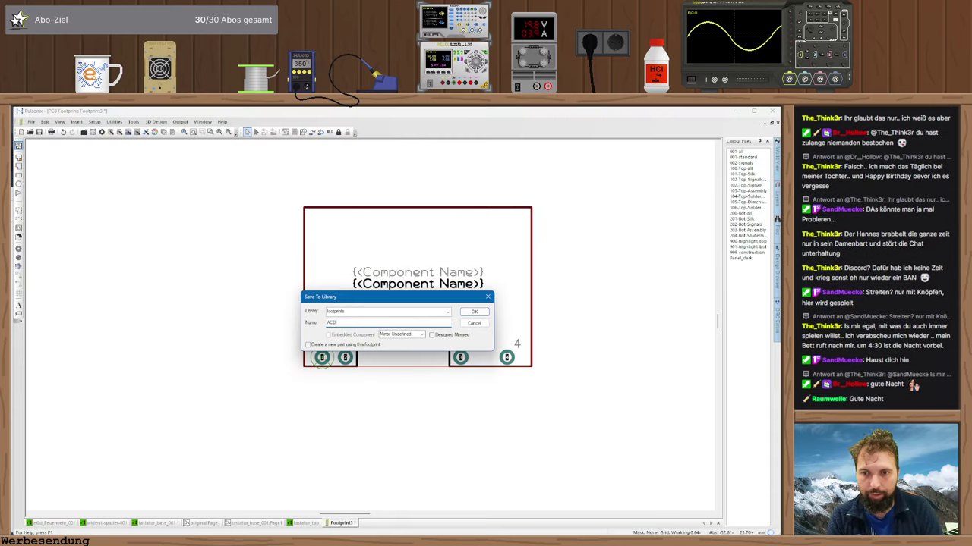
{"action": "type", "text": "C-23"}
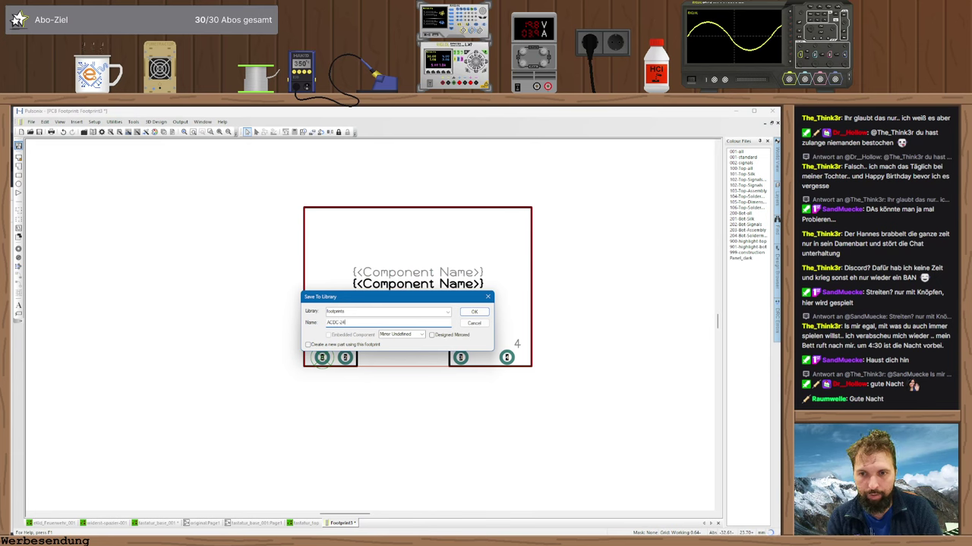
{"action": "type", "text": "0-5V"}
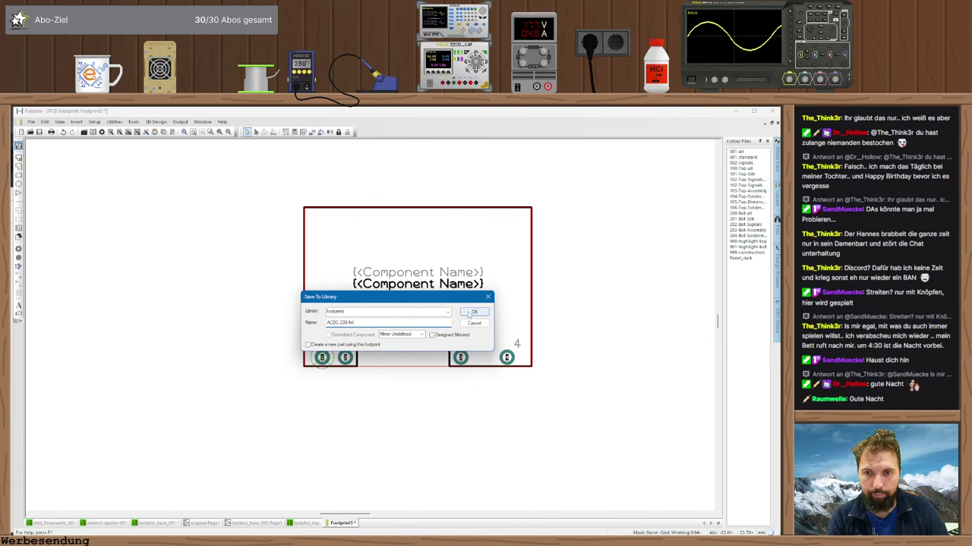
{"action": "key", "text": "BackSpace"}
{"action": "key", "text": "BackSpace"}
{"action": "key", "text": "BackSpace"}
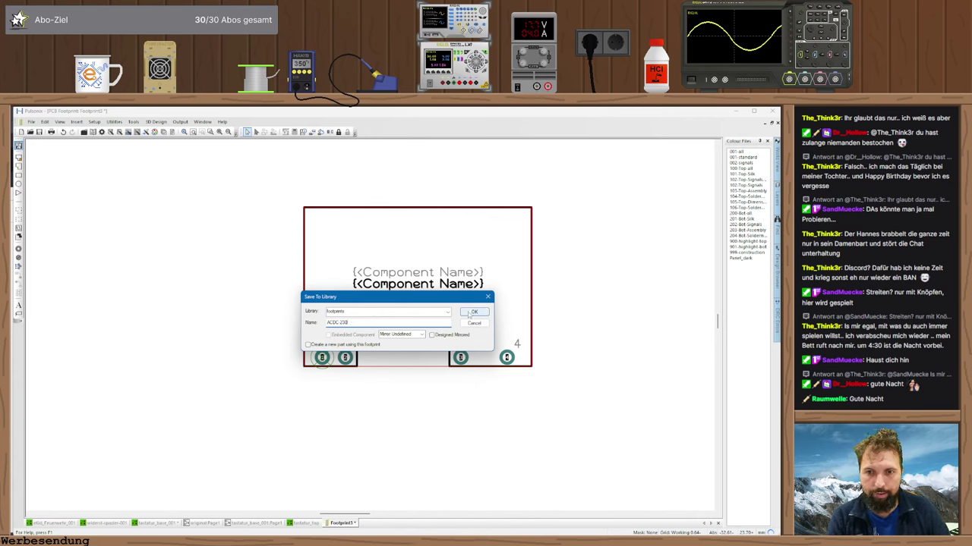
{"action": "left_click", "coordinate": [471, 312]}
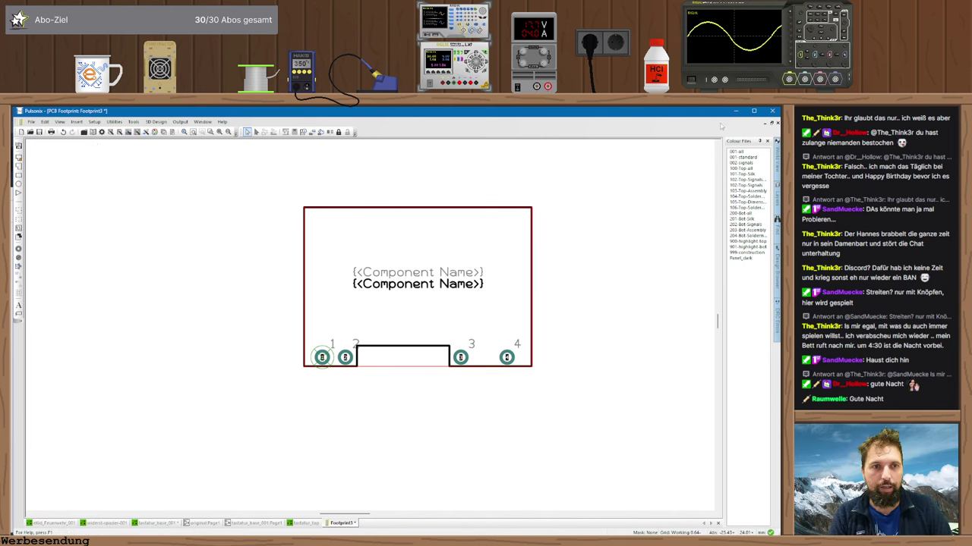
- In tastatur_base_001, preview the ac-dc-4pol symbol in the library manager
{"action": "key", "text": "ctrl+Tab"}
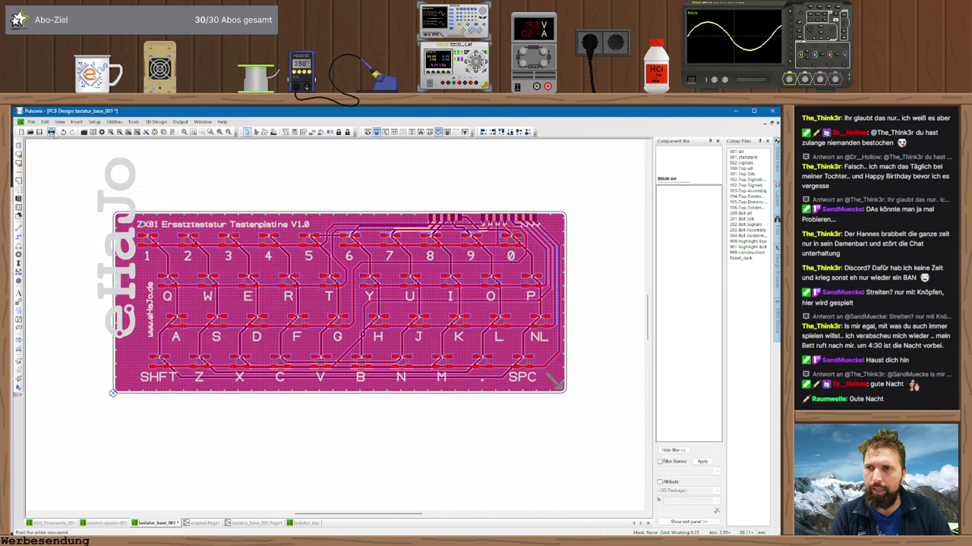
{"action": "left_click", "coordinate": [92, 131]}
{"action": "left_click", "coordinate": [161, 177]}
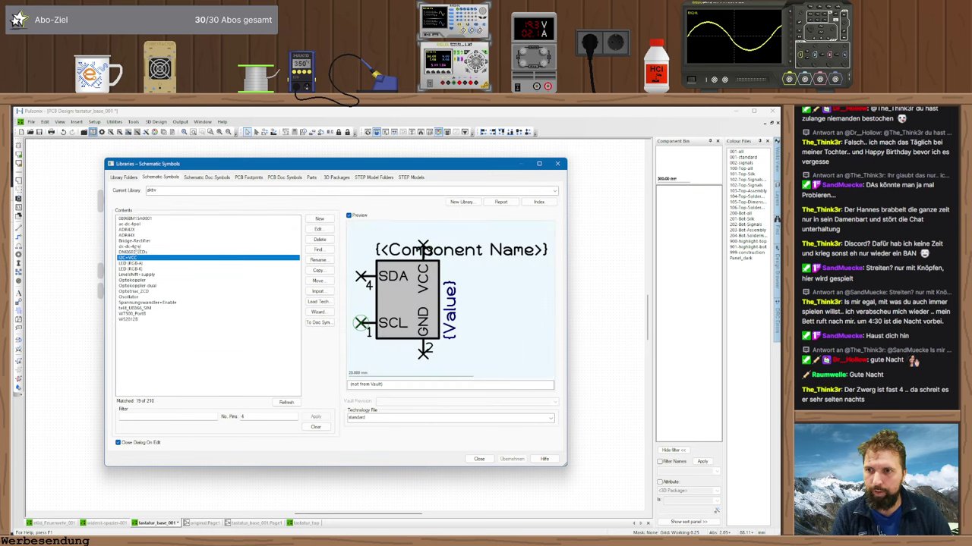
{"action": "key", "text": "a"}
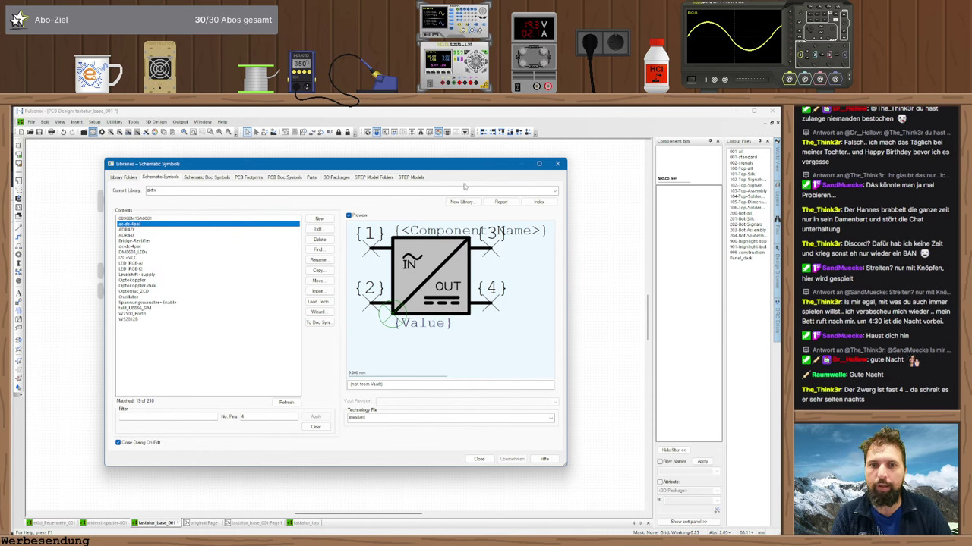
- Start the Part Wizard from the Parts tab and advance to the part details step
{"action": "left_click", "coordinate": [311, 177]}
{"action": "left_click", "coordinate": [317, 312]}
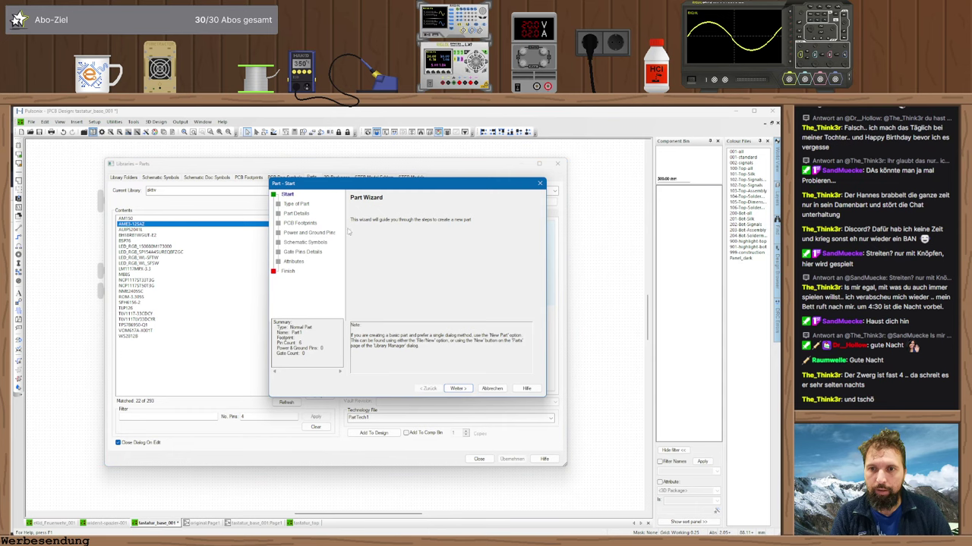
{"action": "left_click", "coordinate": [455, 387]}
{"action": "left_click", "coordinate": [455, 388]}
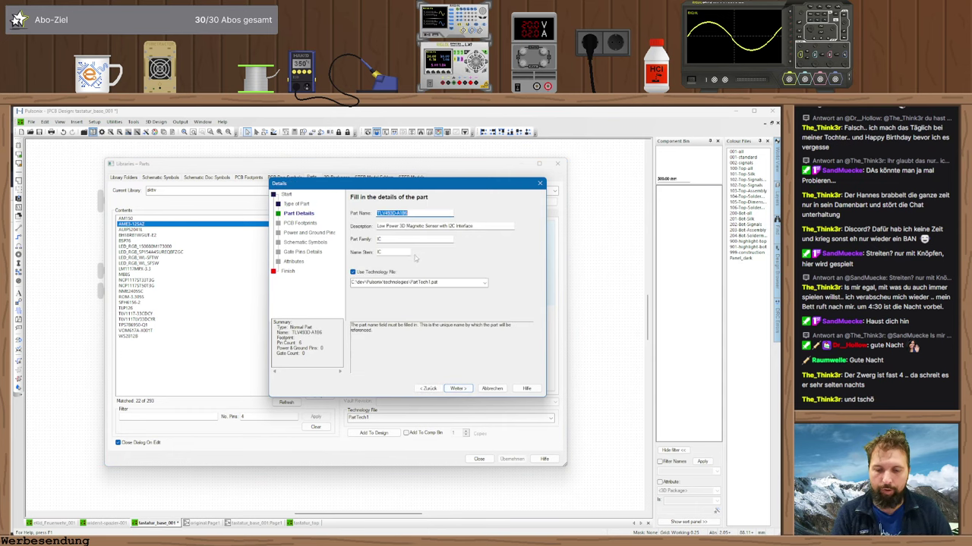
- Enter the part name acdc-youmile_230-5, checking it against the Amazon listing
{"action": "key", "text": "alt+Tab"}
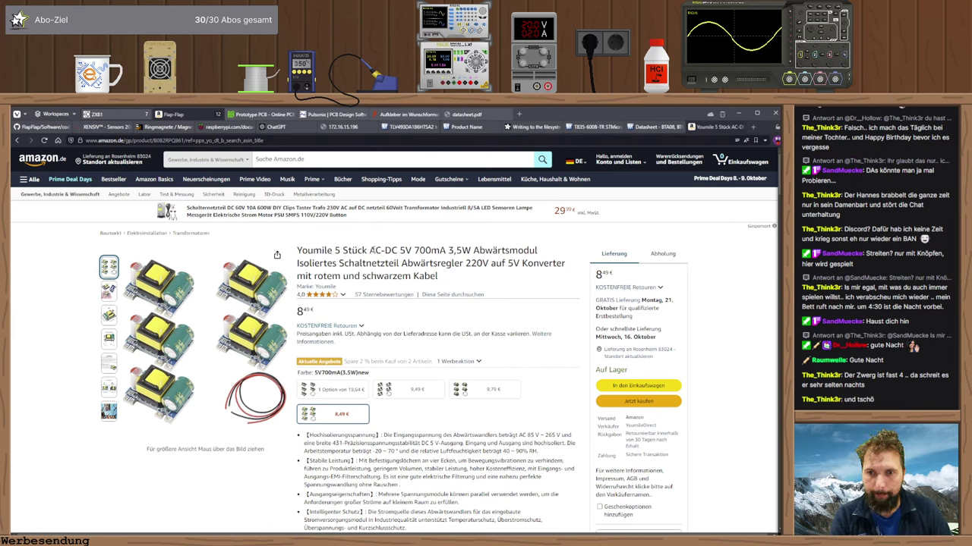
{"action": "left_click", "coordinate": [322, 295]}
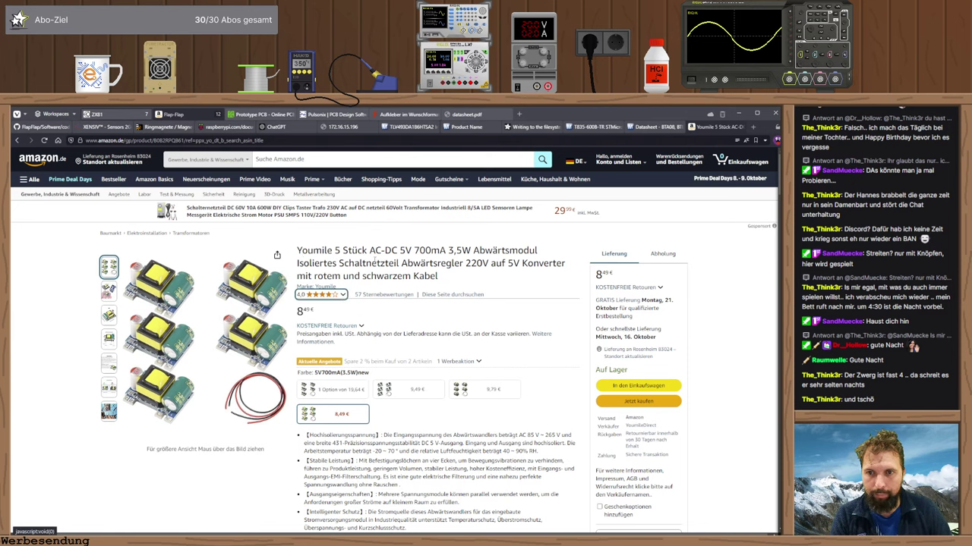
{"action": "key", "text": "alt+Tab"}
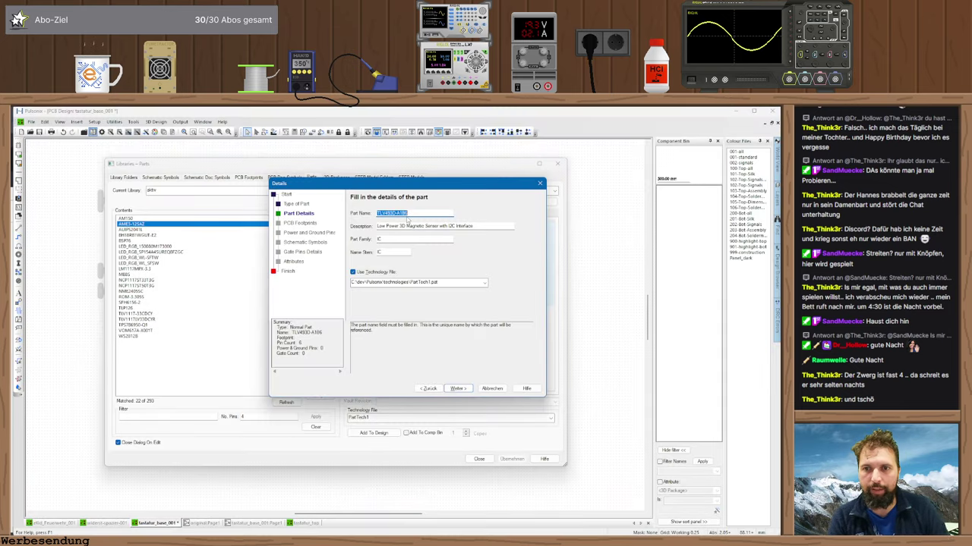
{"action": "type", "text": "acdc"}
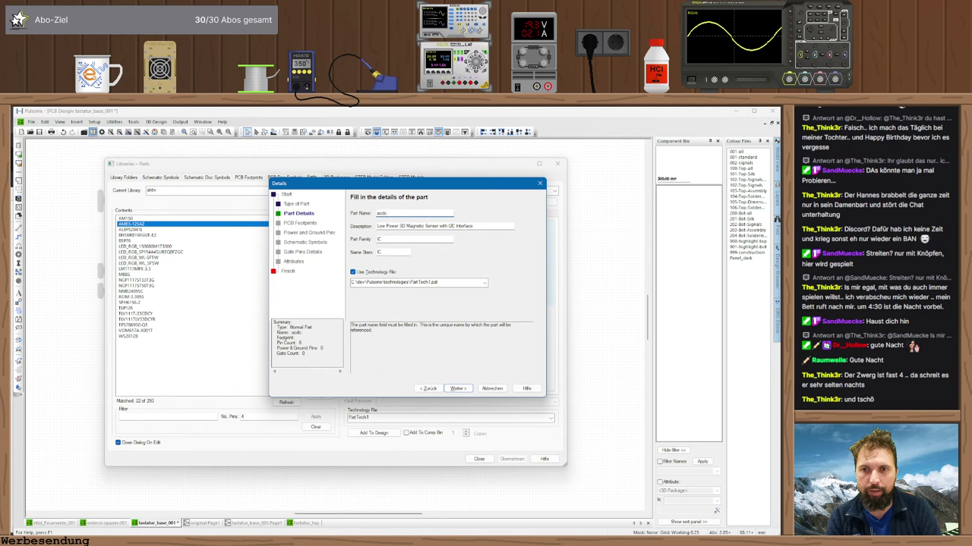
{"action": "type", "text": "-ymd"}
{"action": "type", "text": "mli"}
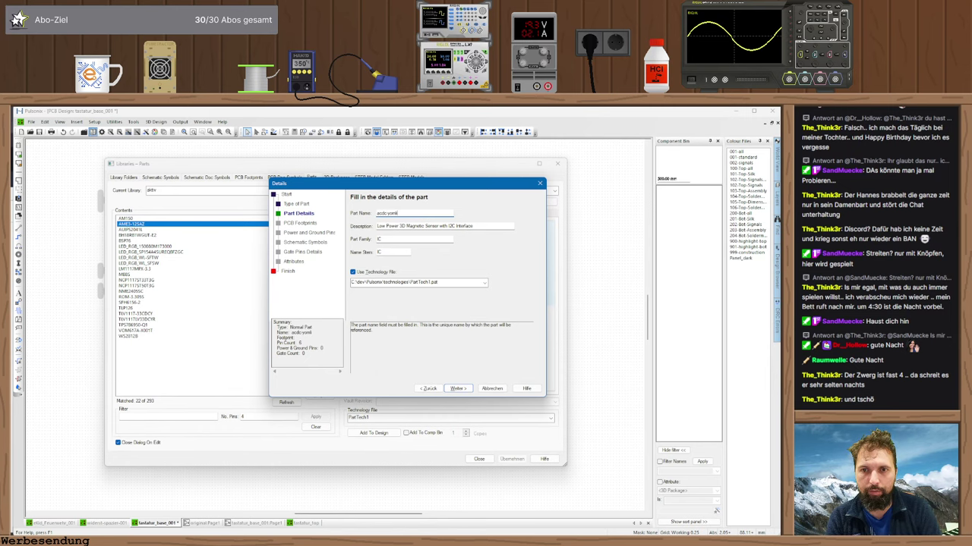
{"action": "key", "text": "alt+Tab"}
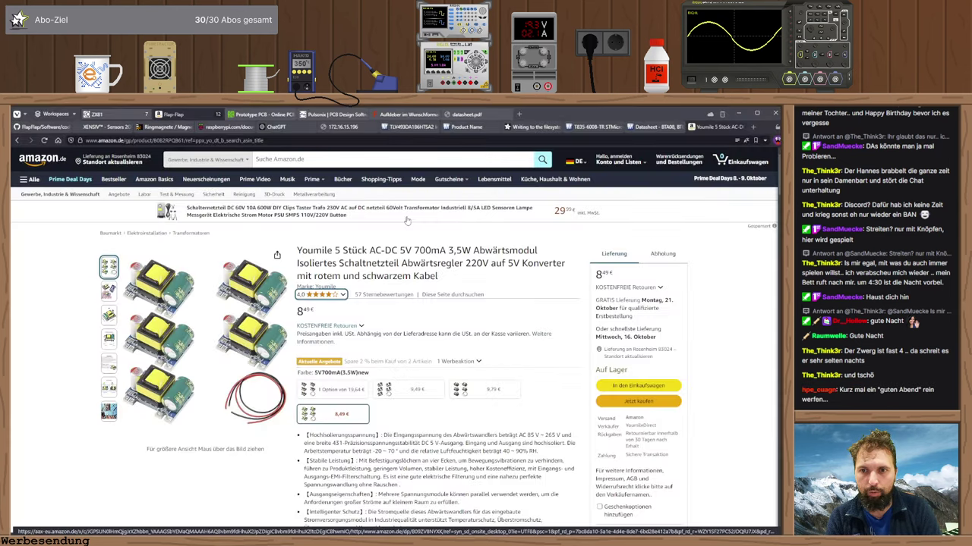
{"action": "key", "text": "alt+Tab"}
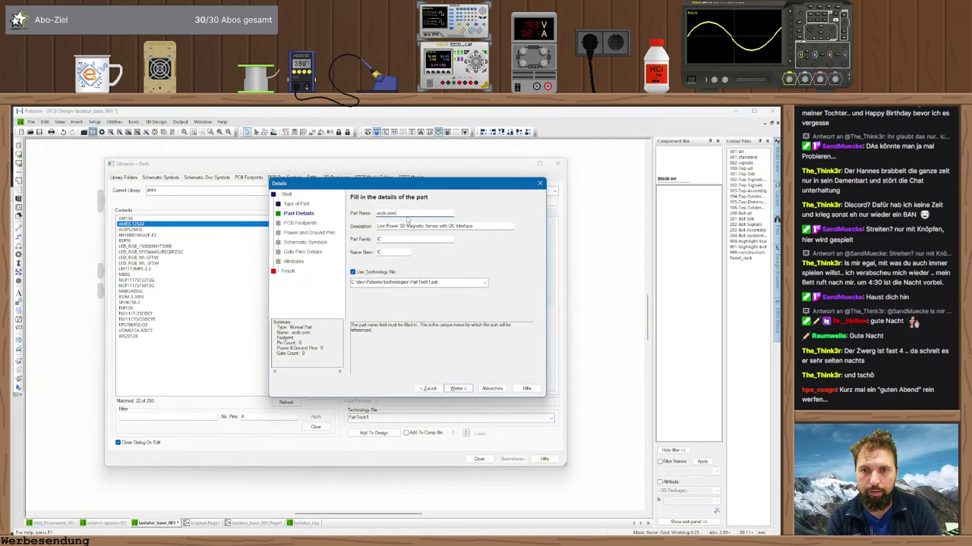
{"action": "type", "text": "umile_230-5"}
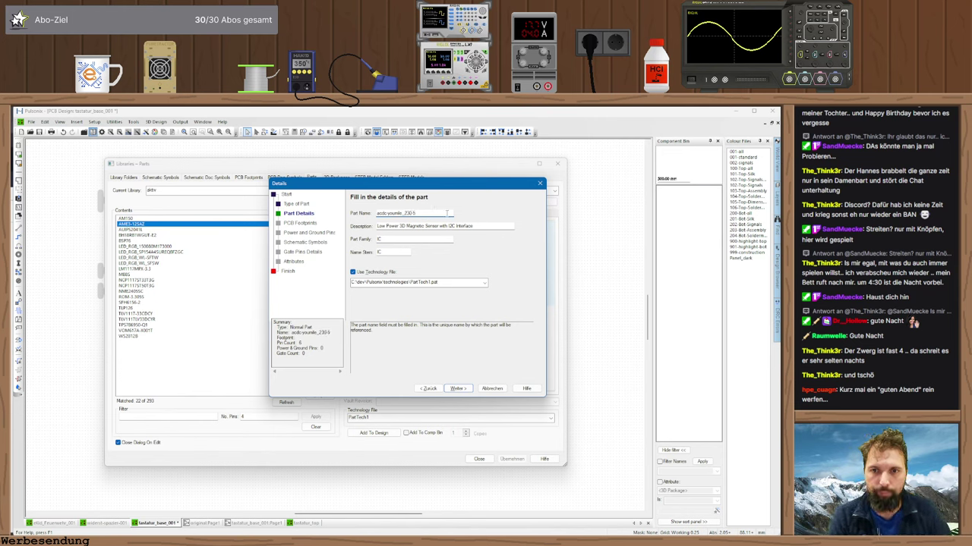
{"action": "key", "text": "Tab"}
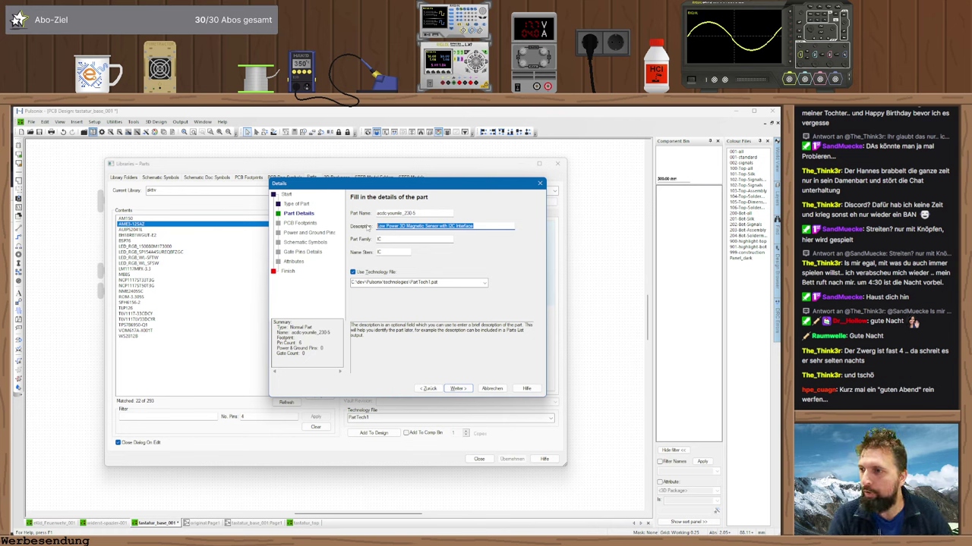
- Paste the Amazon product title as the description, set Part Family to IC, and continue
{"action": "key", "text": "alt+Tab"}
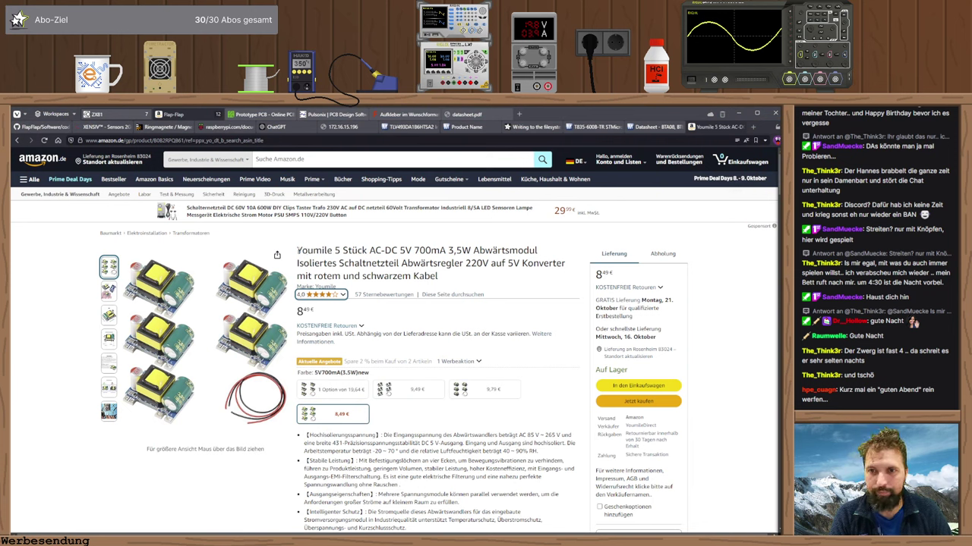
{"action": "left_click_drag", "start_coordinate": [299, 251], "coordinate": [453, 279]}
{"action": "key", "text": "ctrl+c"}
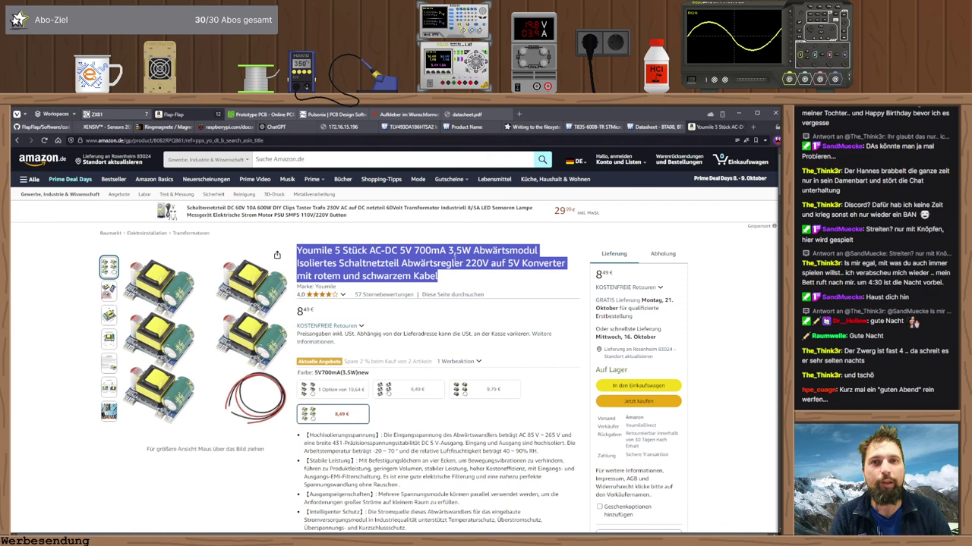
{"action": "key", "text": "alt+Tab"}
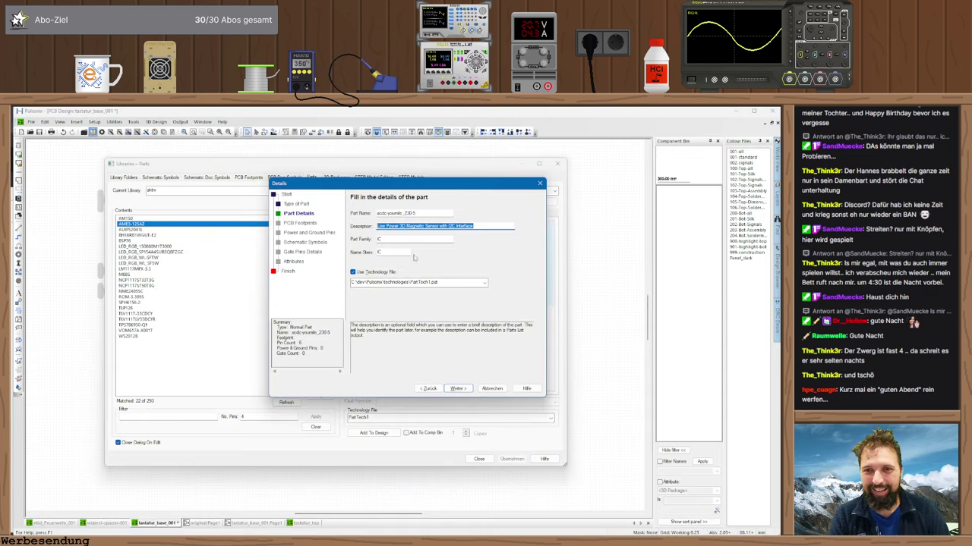
{"action": "key", "text": "ctrl+v"}
{"action": "left_click", "coordinate": [410, 240]}
{"action": "double_click", "coordinate": [410, 240]}
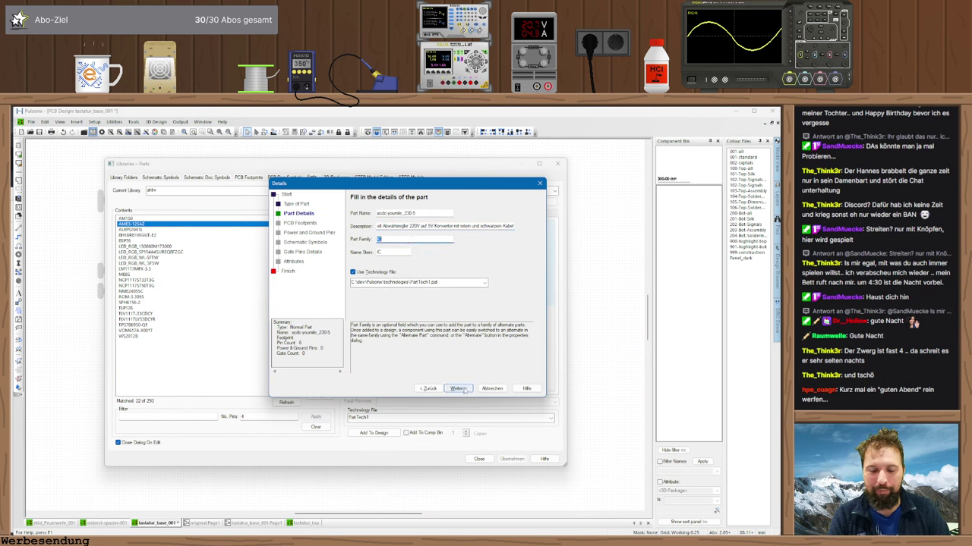
{"action": "left_click", "coordinate": [458, 388]}
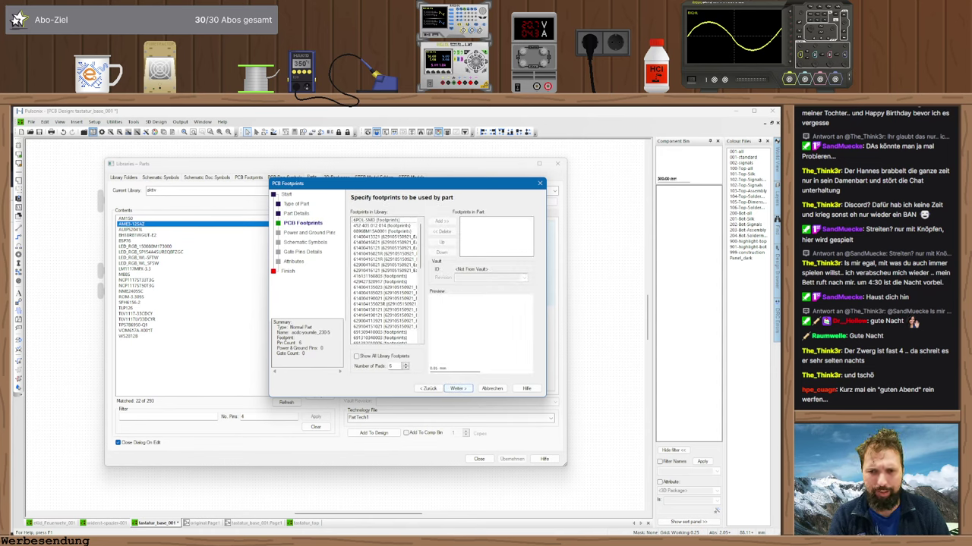
- Filter footprints by pad count and assign the ACDC-230 footprint to the part
{"action": "left_click", "coordinate": [406, 365]}
{"action": "left_click", "coordinate": [405, 366]}
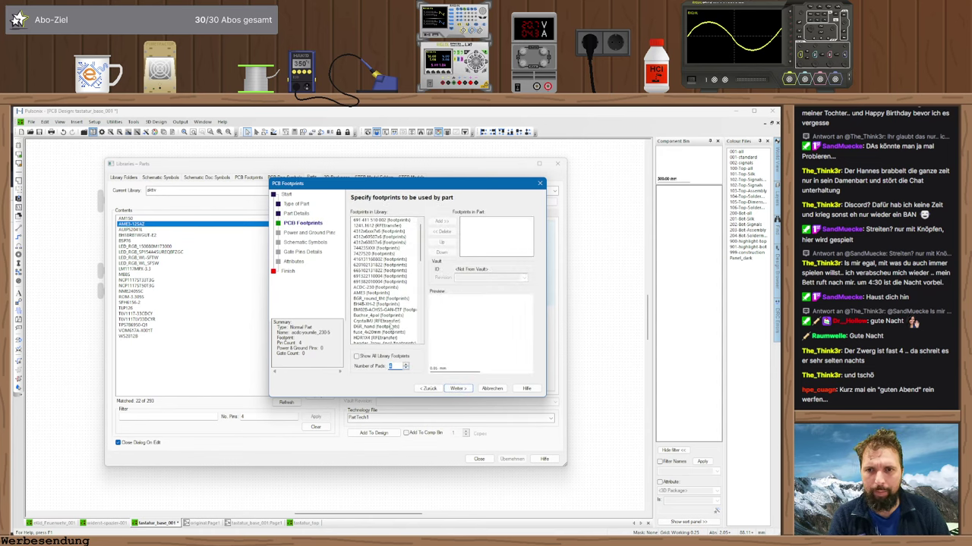
{"action": "scroll", "coordinate": [419, 238], "scroll_direction": "down", "scroll_amount": 5}
{"action": "scroll", "coordinate": [419, 238], "scroll_direction": "down", "scroll_amount": 2}
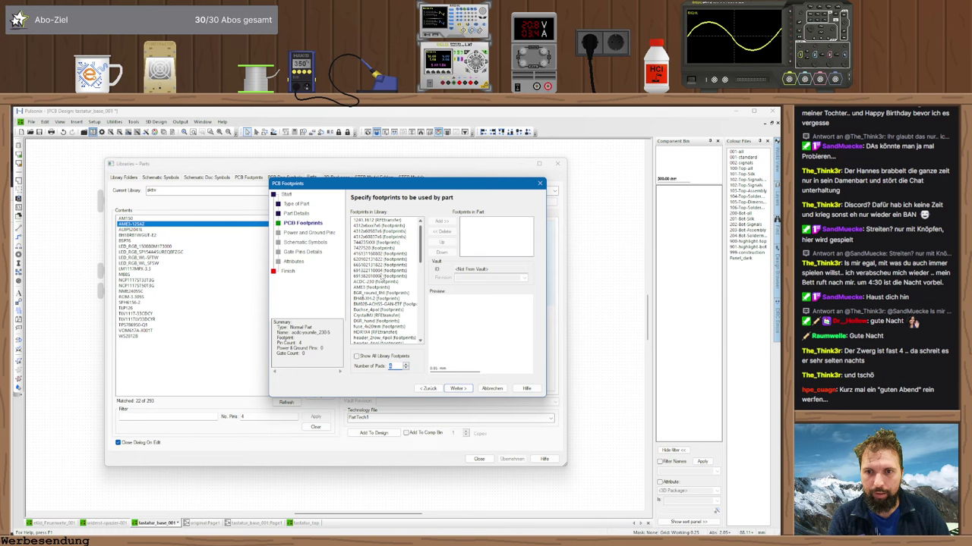
{"action": "double_click", "coordinate": [383, 282]}
{"action": "left_click", "coordinate": [459, 388]}
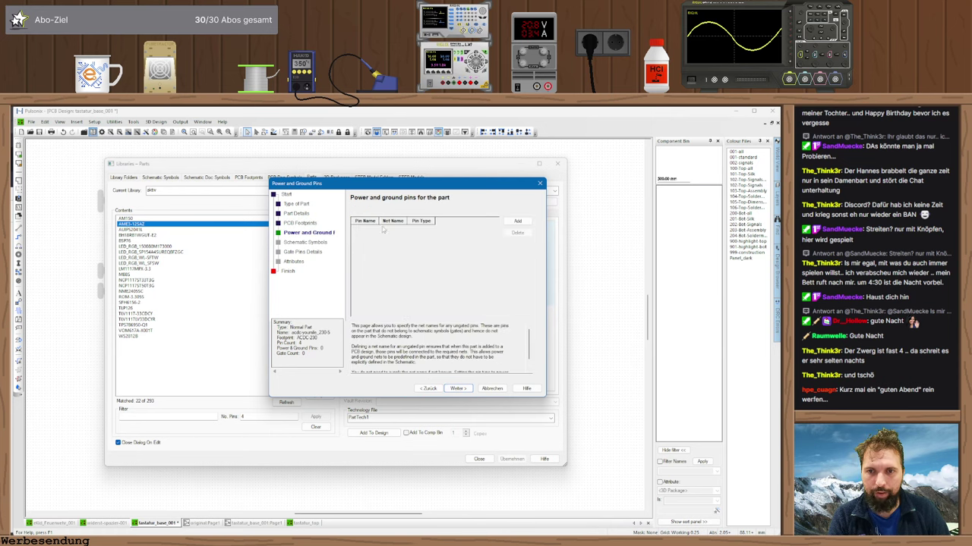
- Assign the ac-dc-4pol schematic symbol to the part
{"action": "left_click", "coordinate": [458, 388]}
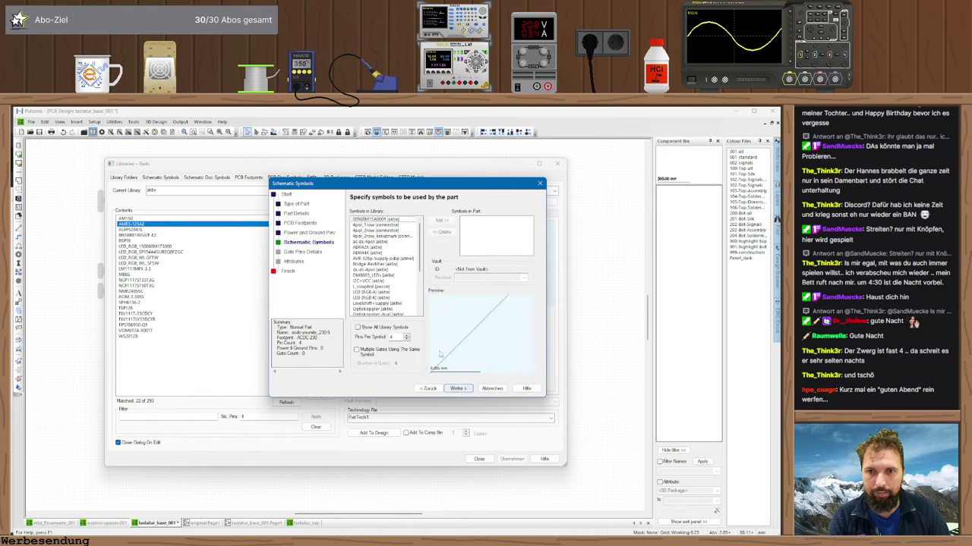
{"action": "double_click", "coordinate": [370, 242]}
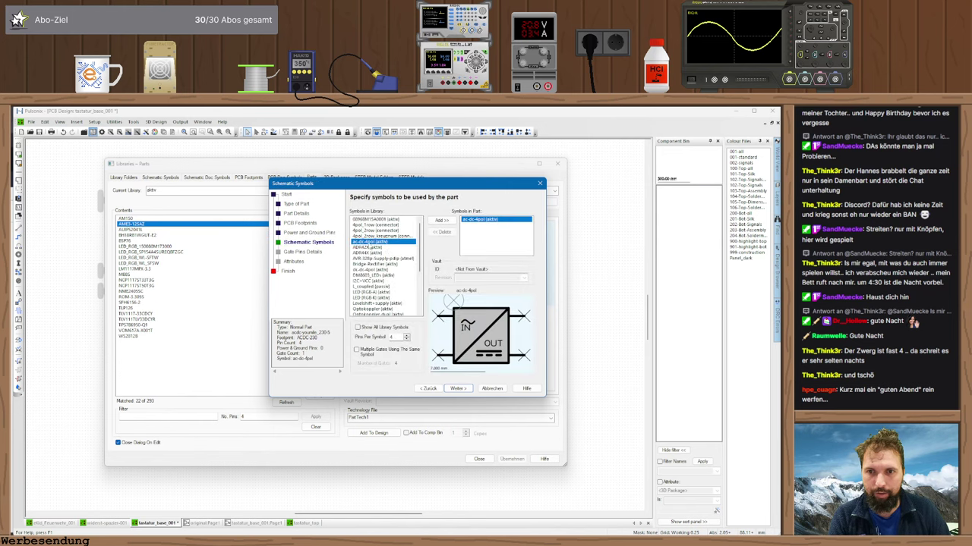
{"action": "left_click", "coordinate": [458, 389]}
{"action": "left_click", "coordinate": [458, 389]}
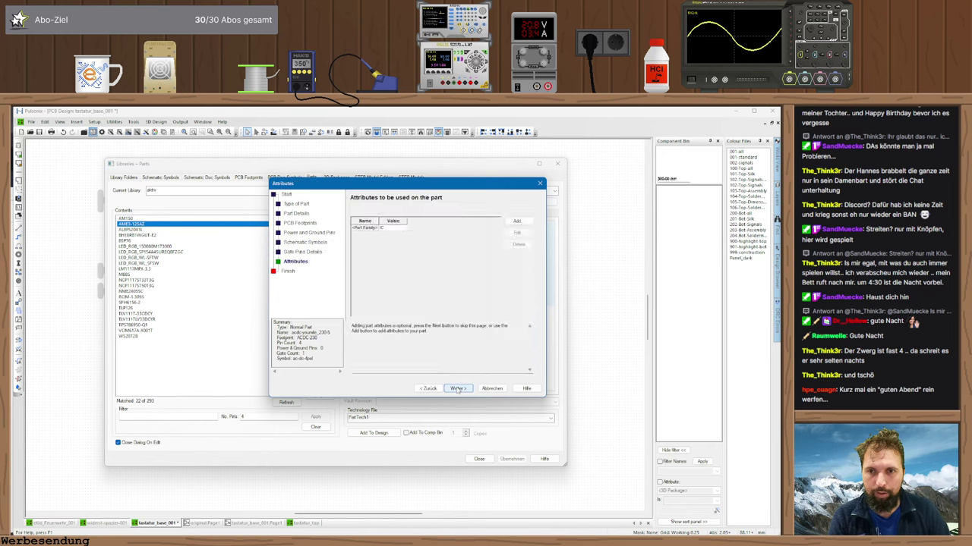
- Add a Lieferant attribute with value Youmile and advance to the Finish step
{"action": "left_click", "coordinate": [518, 221]}
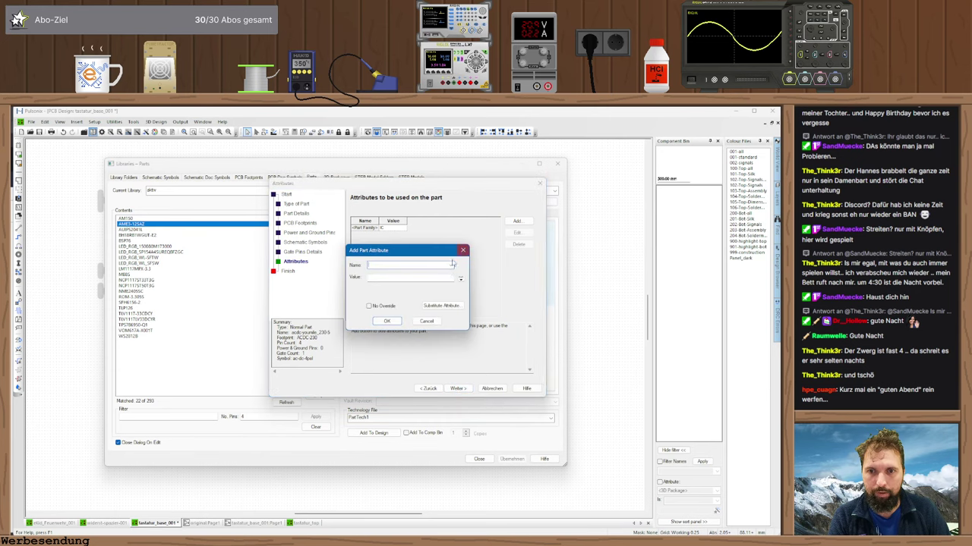
{"action": "left_click", "coordinate": [450, 265]}
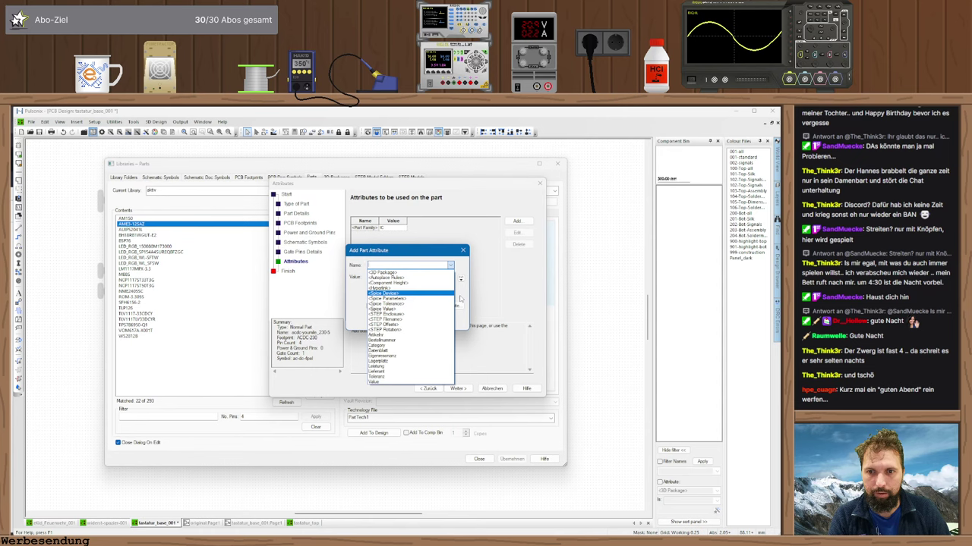
{"action": "left_click", "coordinate": [377, 371]}
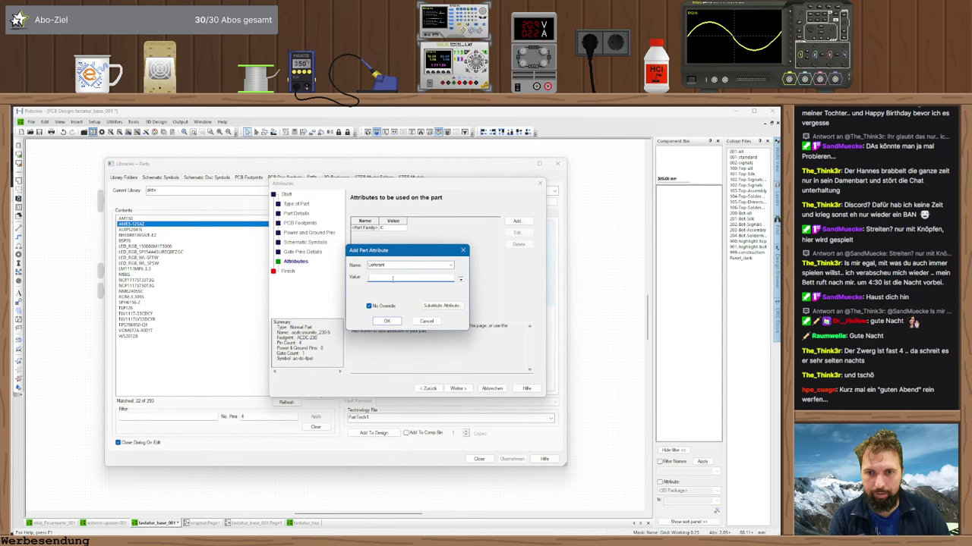
{"action": "key", "text": "alt+Tab"}
{"action": "key", "text": "alt+Tab"}
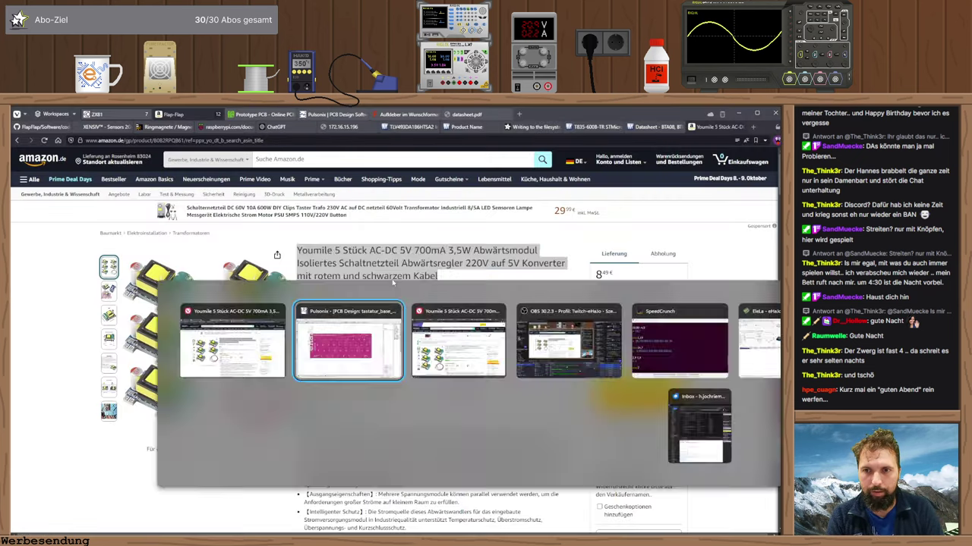
{"action": "key", "text": "Tab"}
{"action": "type", "text": "Yo"}
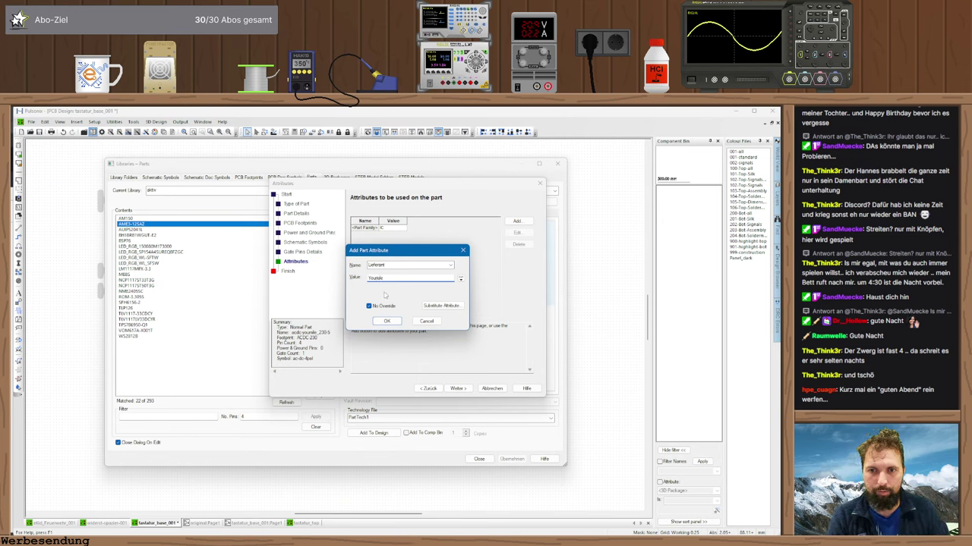
{"action": "left_click", "coordinate": [386, 322]}
{"action": "left_click", "coordinate": [458, 389]}
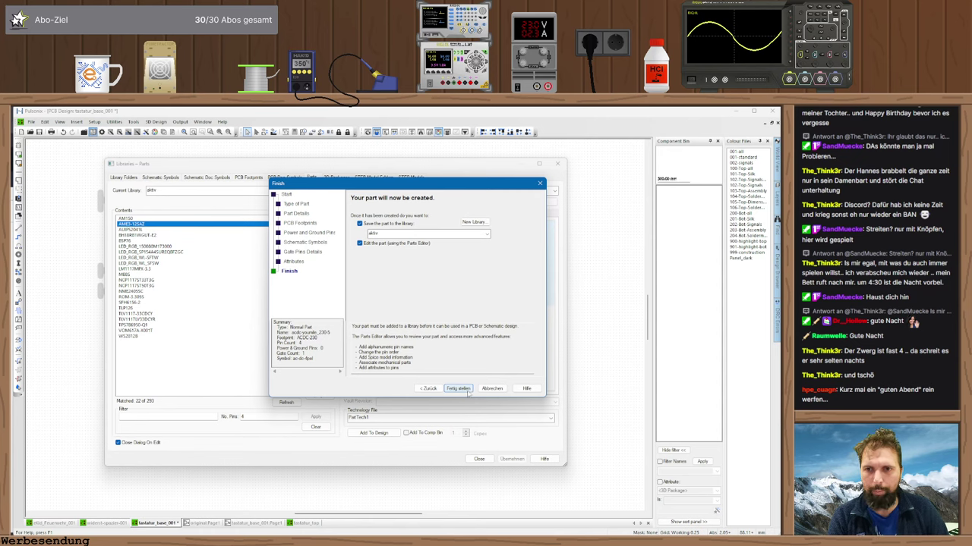
- Finish the acdc-youmile_230-5 part, show its gate and pin table, and enter logic name L for pin 1
{"action": "left_click", "coordinate": [465, 390]}
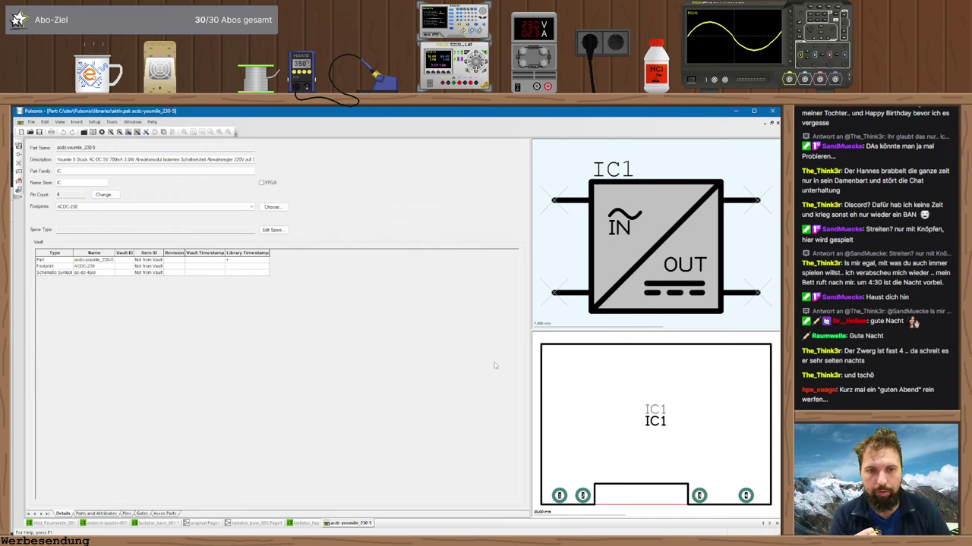
{"action": "left_click", "coordinate": [141, 514]}
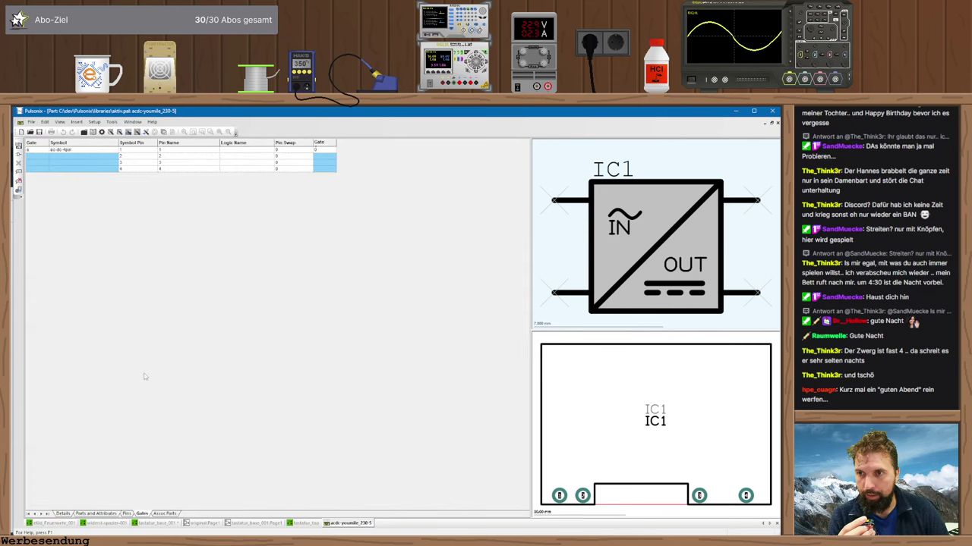
{"action": "left_click", "coordinate": [240, 152]}
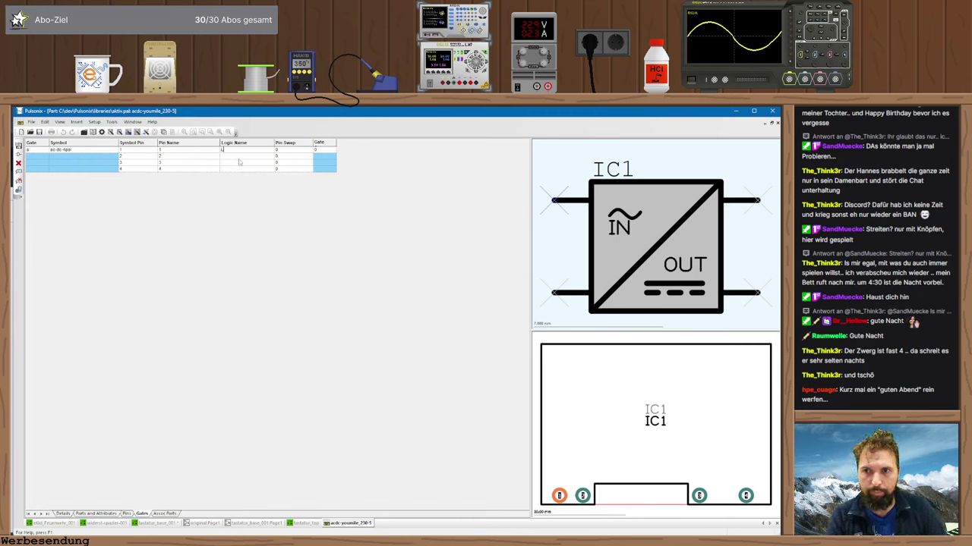
{"action": "left_click", "coordinate": [240, 155]}
- Enter logic names N, VCC and GND for the remaining pin rows
{"action": "type", "text": "N"}
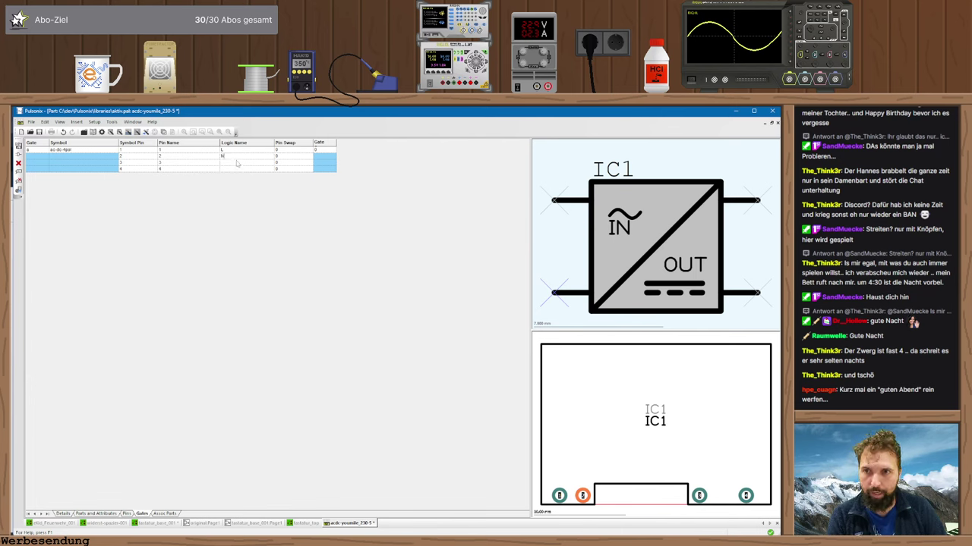
{"action": "left_click", "coordinate": [235, 162]}
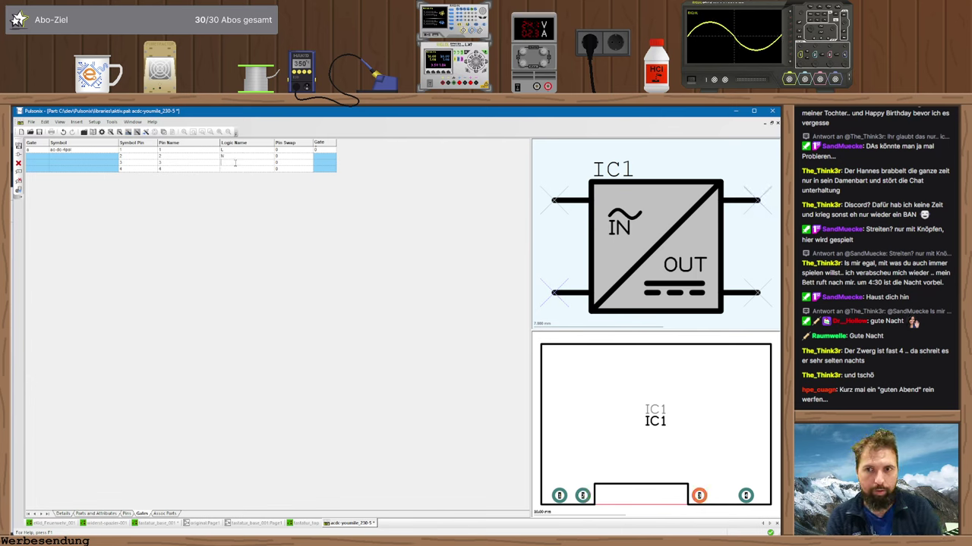
{"action": "type", "text": "OUT"}
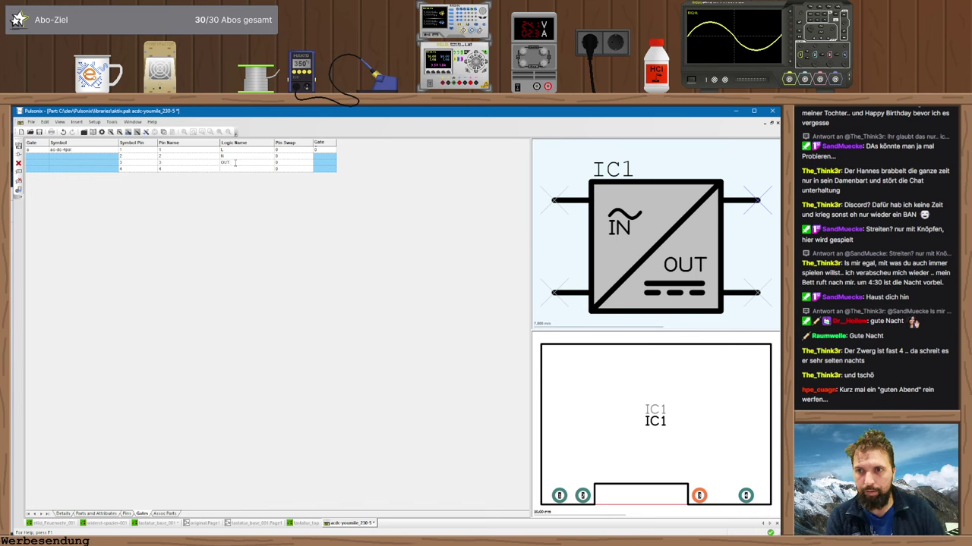
{"action": "left_click", "coordinate": [240, 169]}
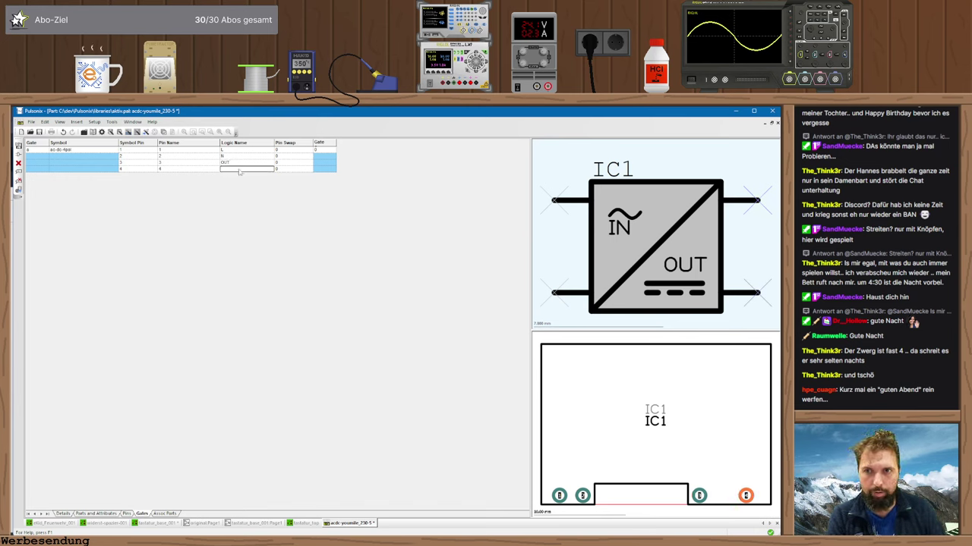
{"action": "type", "text": "GND"}
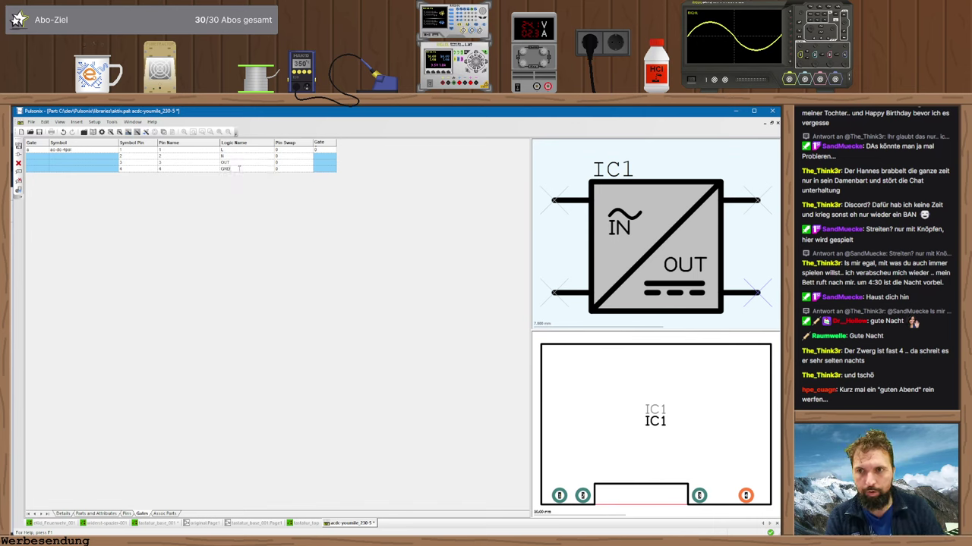
{"action": "left_click", "coordinate": [243, 162]}
{"action": "type", "text": "VCC"}
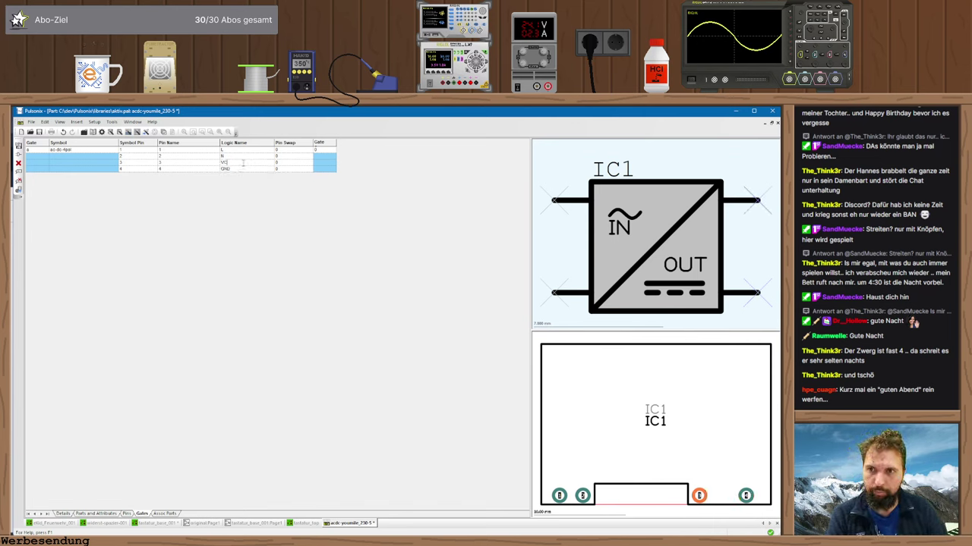
{"action": "left_click", "coordinate": [161, 150]}
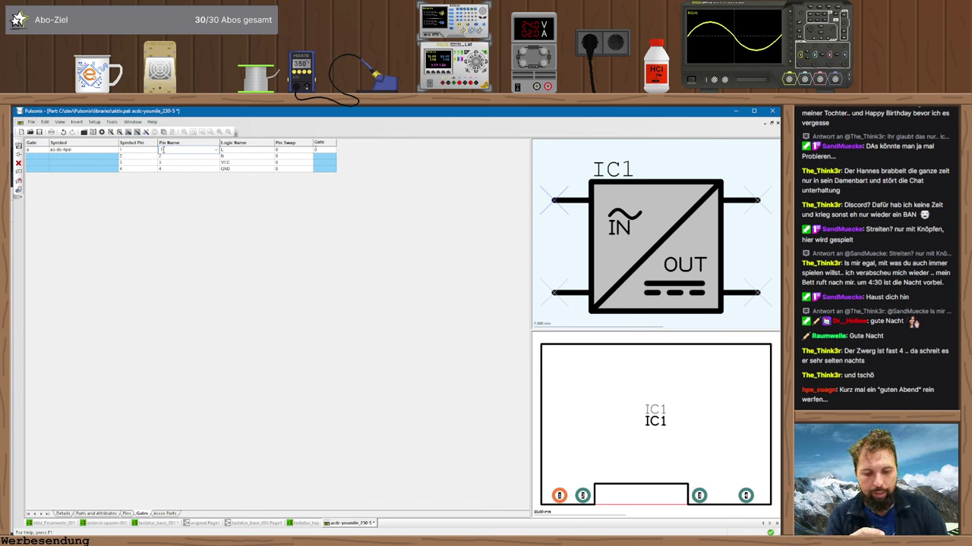
- Assign footprint pins 4, 3, 2 and 1 to symbol rows 1 through 4
{"action": "left_click", "coordinate": [215, 149]}
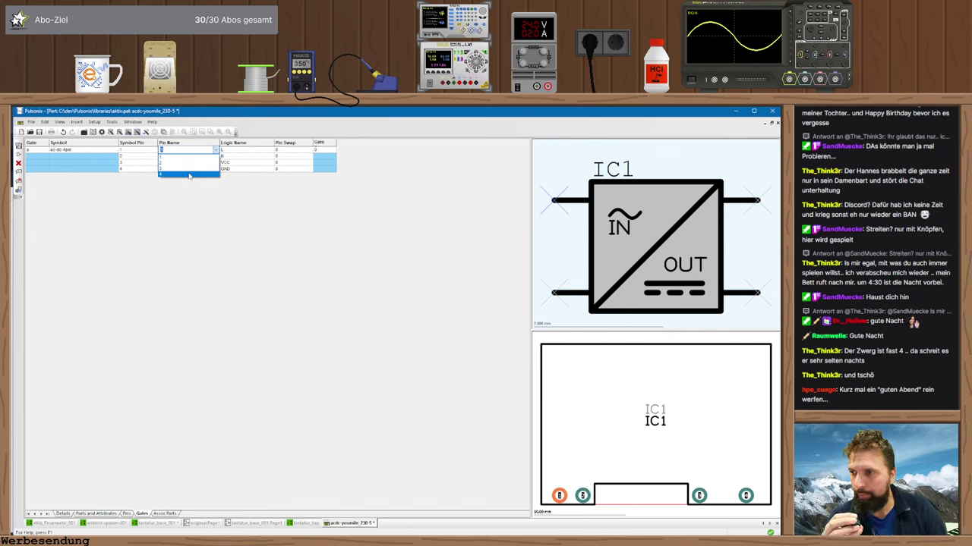
{"action": "left_click", "coordinate": [189, 175]}
{"action": "key", "text": "Down"}
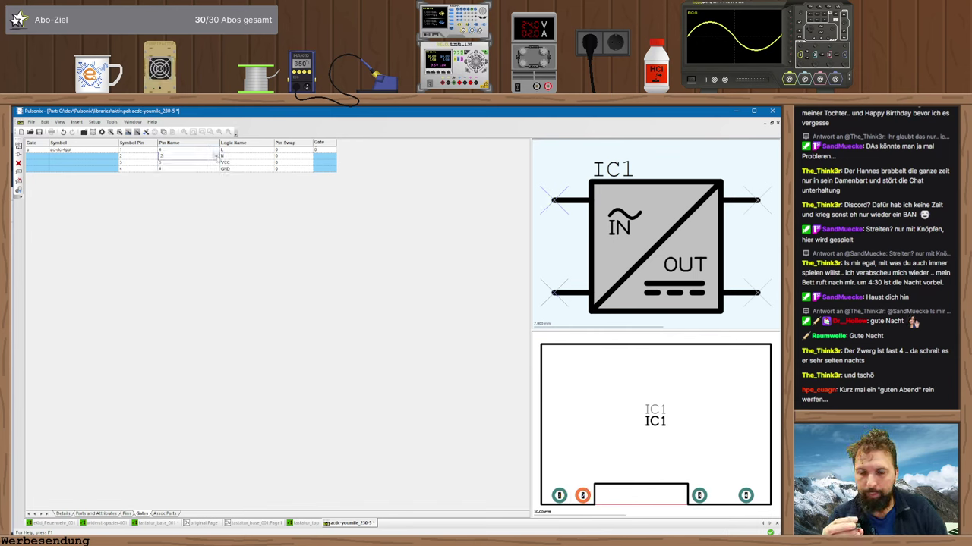
{"action": "key", "text": "alt+Down"}
{"action": "left_click", "coordinate": [188, 176]}
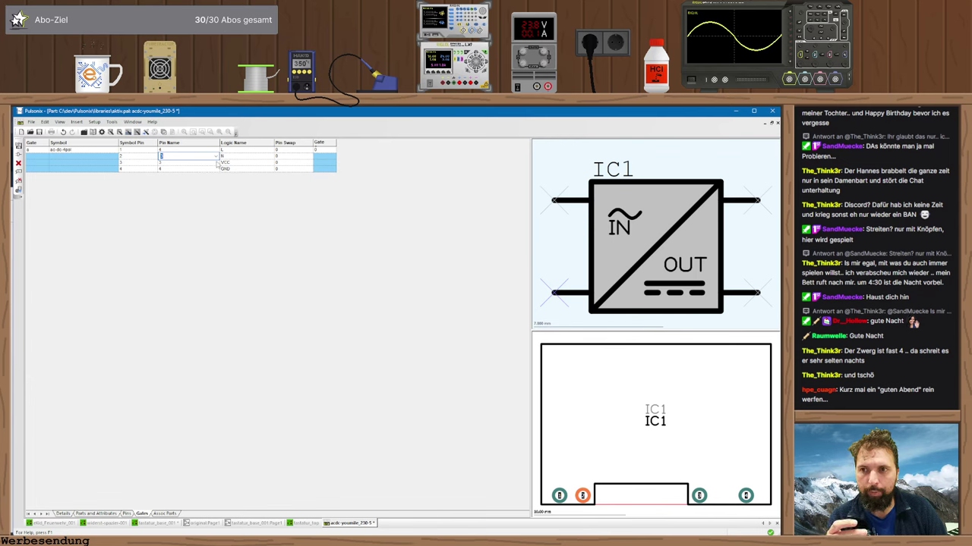
{"action": "left_click", "coordinate": [218, 164]}
{"action": "left_click", "coordinate": [216, 163]}
{"action": "left_click", "coordinate": [195, 175]}
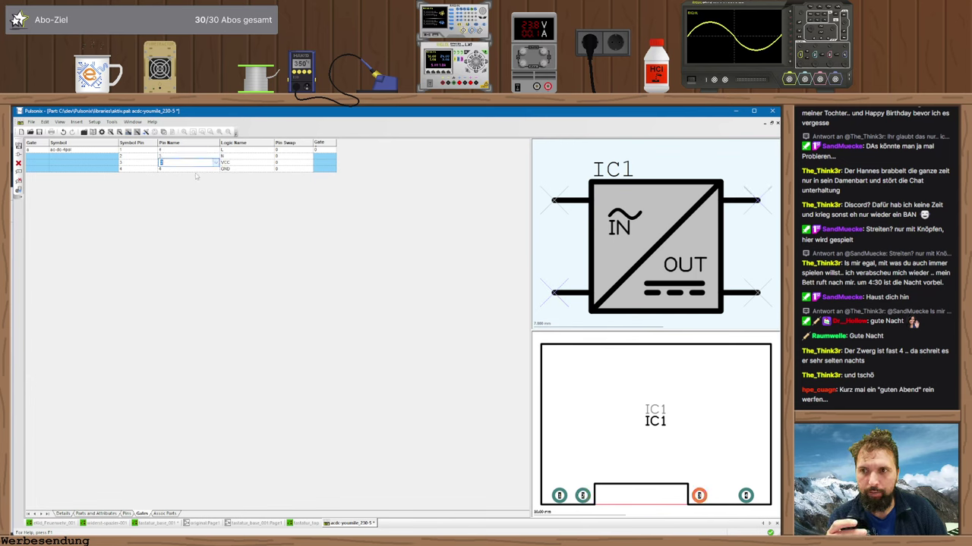
{"action": "left_click", "coordinate": [219, 169]}
{"action": "left_click", "coordinate": [216, 169]}
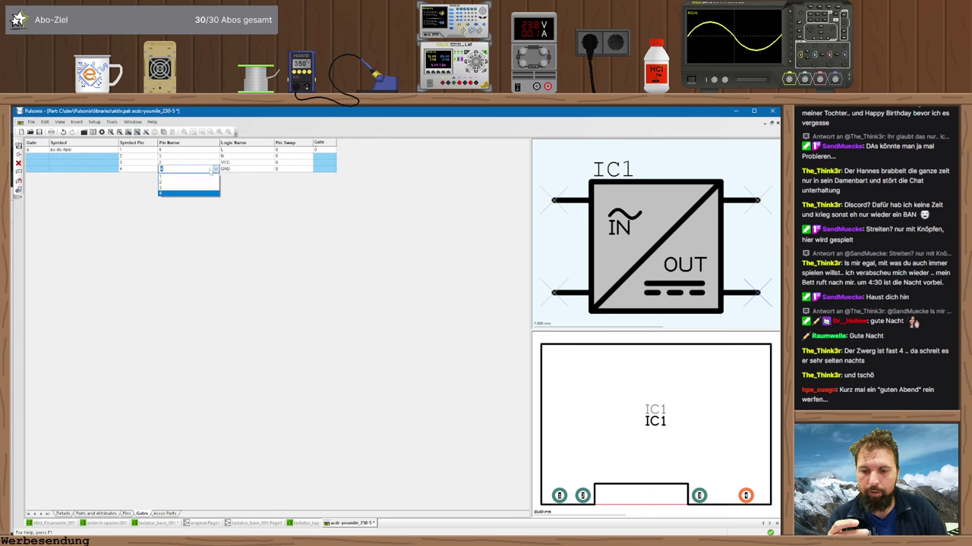
{"action": "left_click", "coordinate": [169, 176]}
- Check the pad-to-logic-name mapping and save the part, confirming the overwrite
{"action": "left_click", "coordinate": [559, 495]}
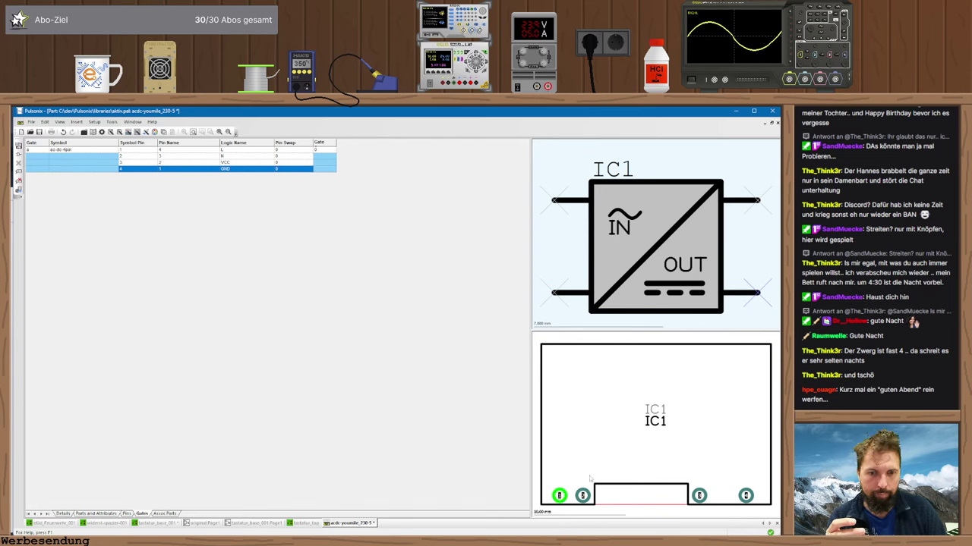
{"action": "left_click", "coordinate": [583, 497]}
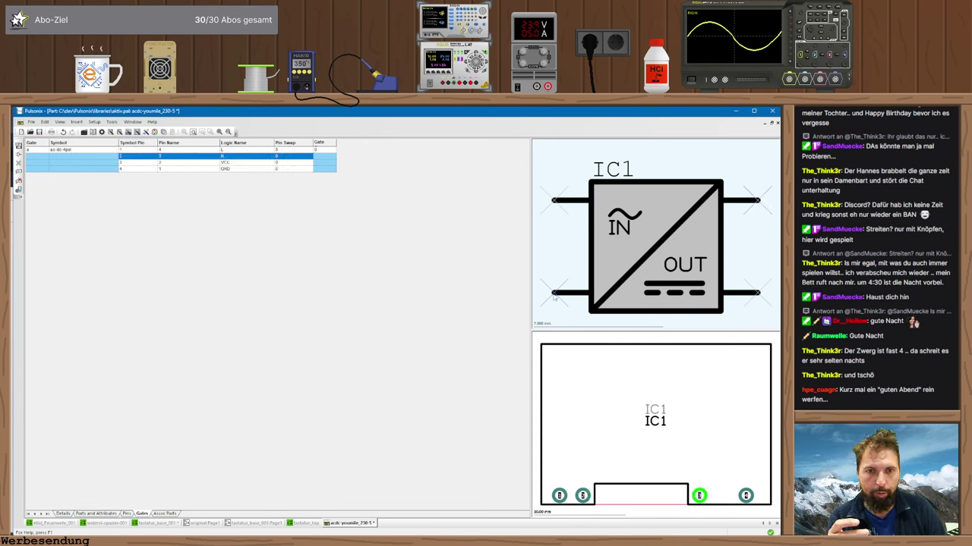
{"action": "left_click", "coordinate": [745, 496]}
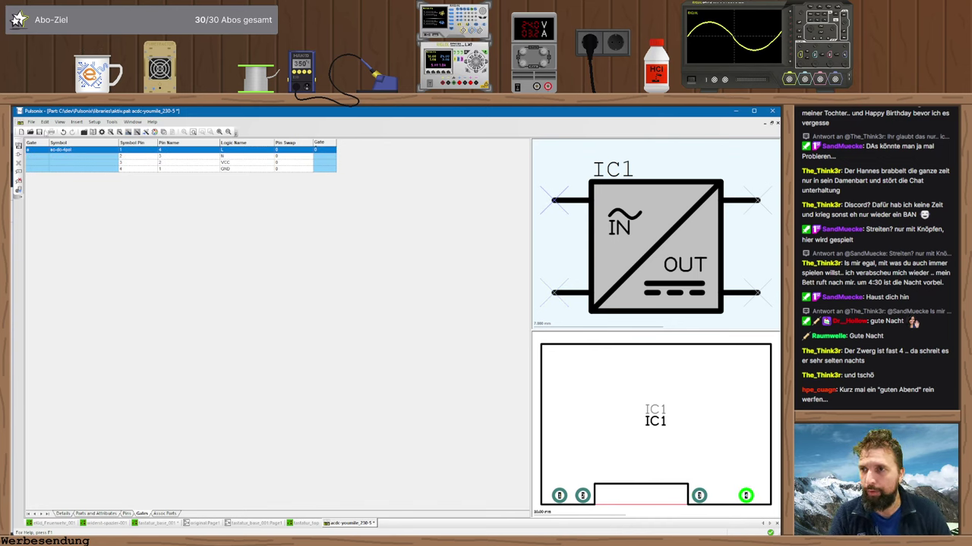
{"action": "left_click", "coordinate": [39, 132]}
{"action": "left_click", "coordinate": [420, 352]}
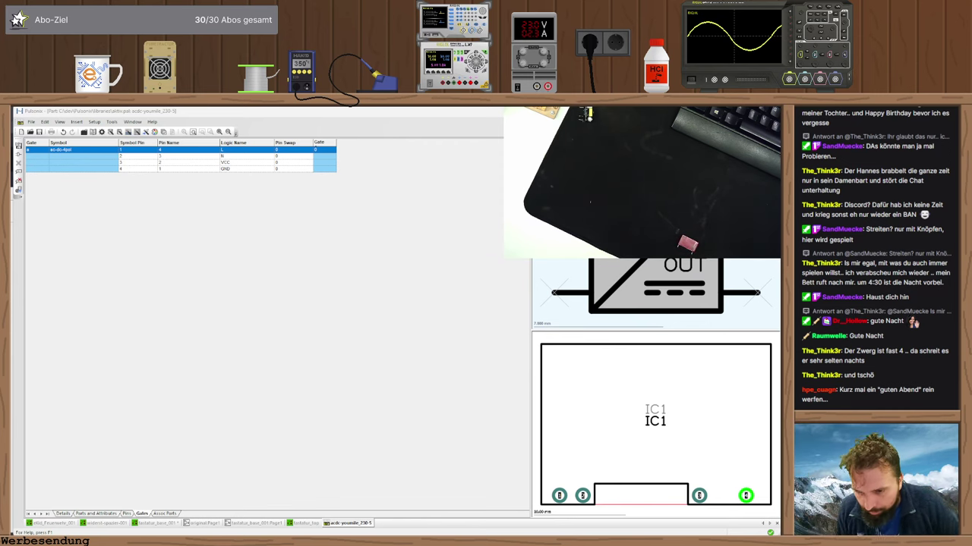
- Open the Würth Elektronik website in a new browser tab
{"action": "key", "text": "alt+Tab"}
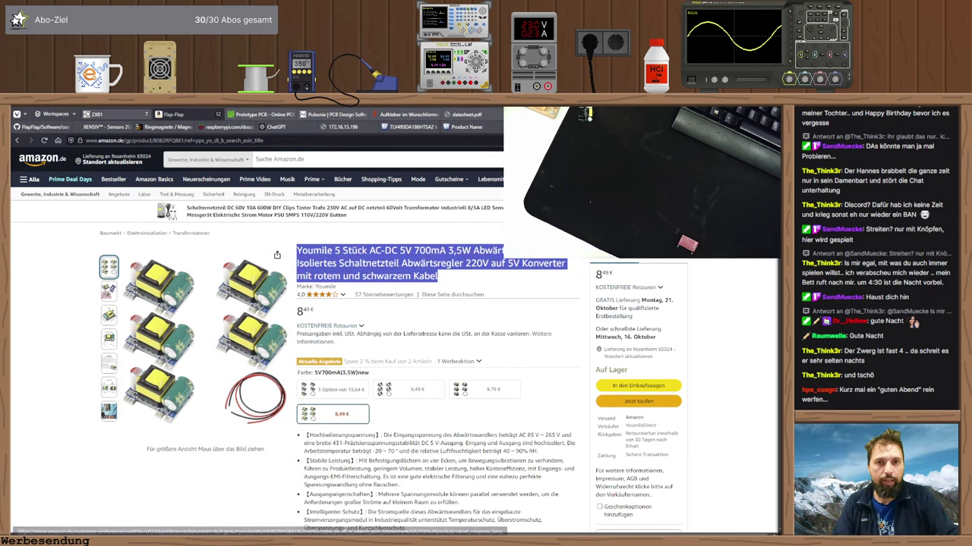
{"action": "key", "text": "ctrl+t"}
{"action": "type", "text": "we-o"}
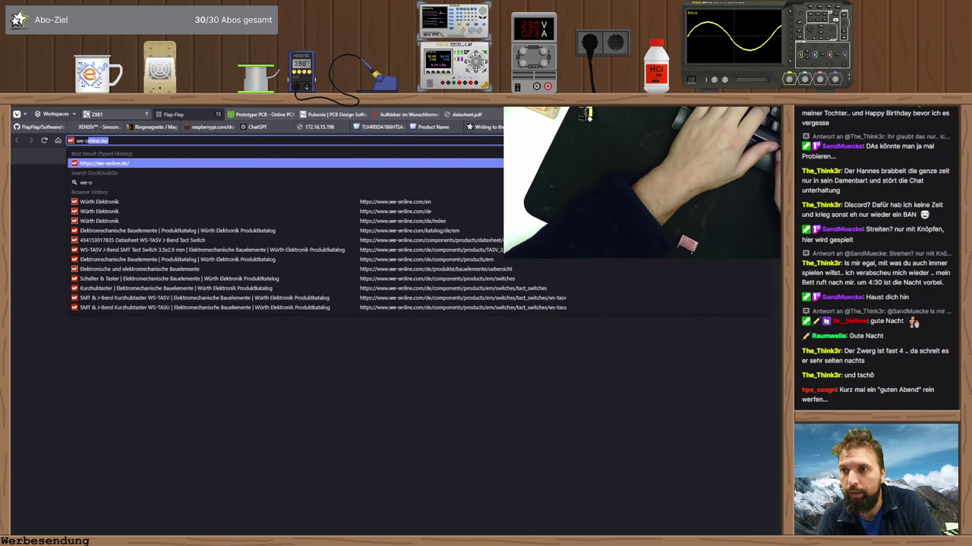
{"action": "key", "text": "Return"}
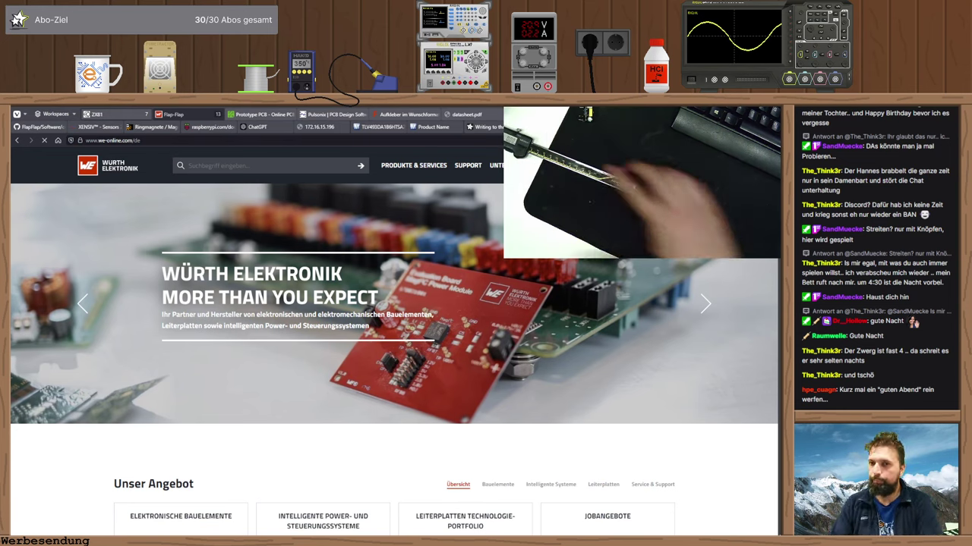
- Navigate Passive Bauelemente > Kondensatoren > Folienkondensatoren > Allgemeine Anwendung to the WCAP-FTBP series
{"action": "mouse_move", "coordinate": [389, 173]}
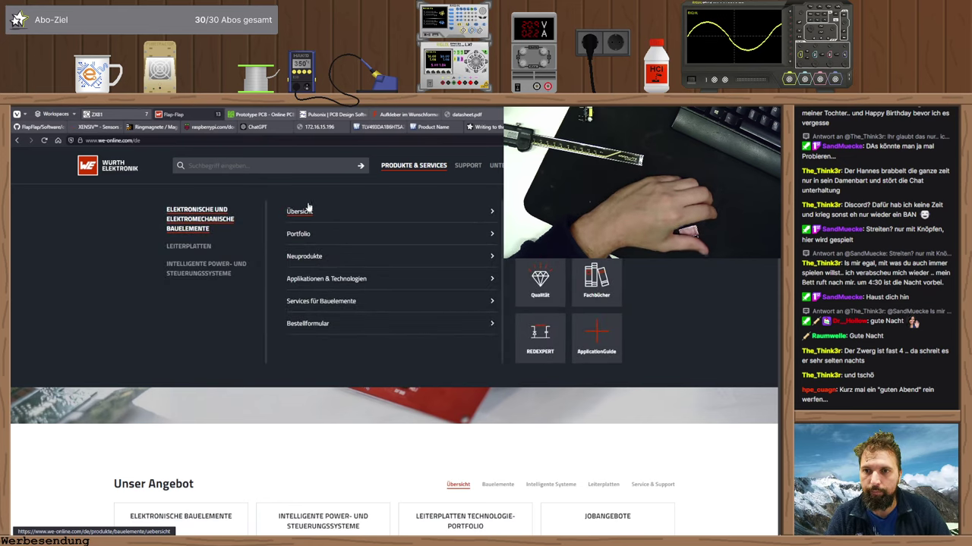
{"action": "left_click", "coordinate": [308, 210]}
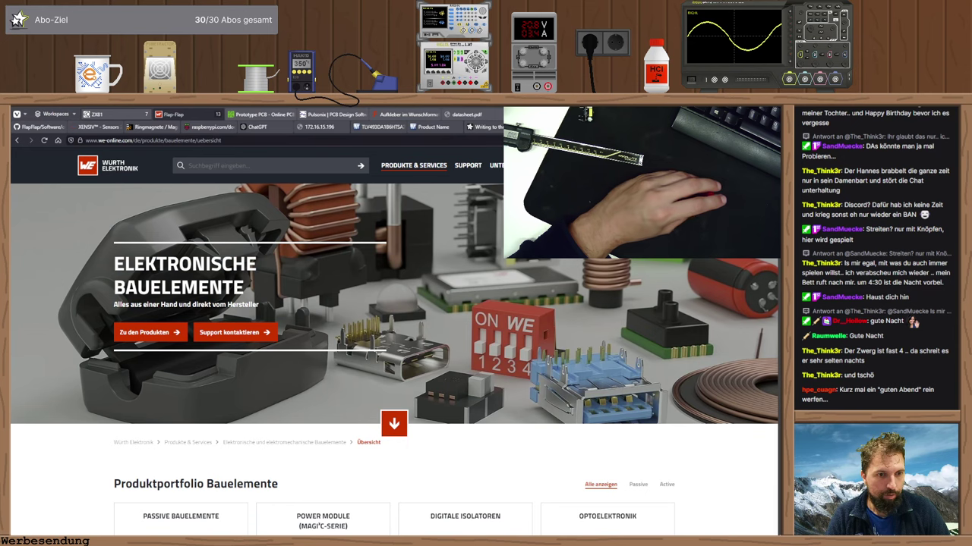
{"action": "scroll", "coordinate": [182, 524], "scroll_direction": "down", "scroll_amount": 2}
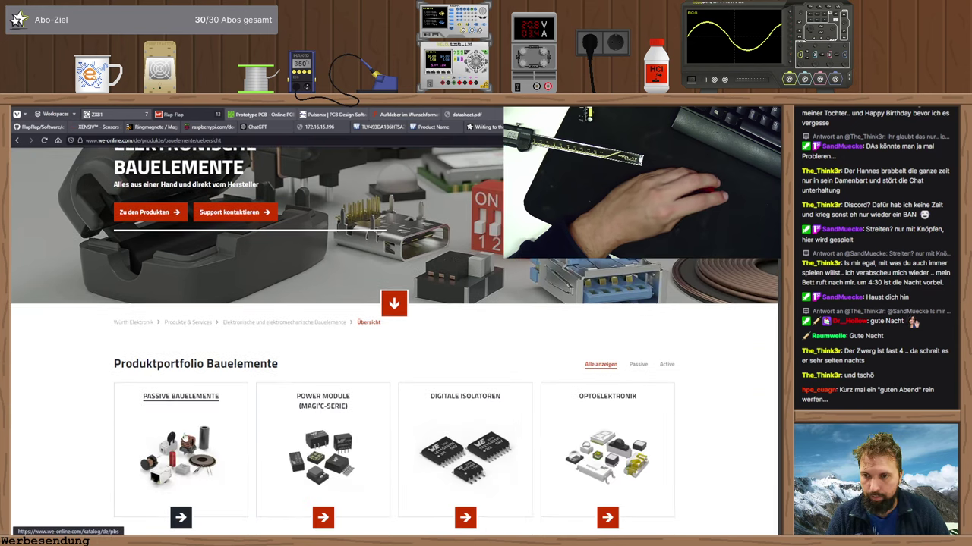
{"action": "left_click", "coordinate": [196, 402]}
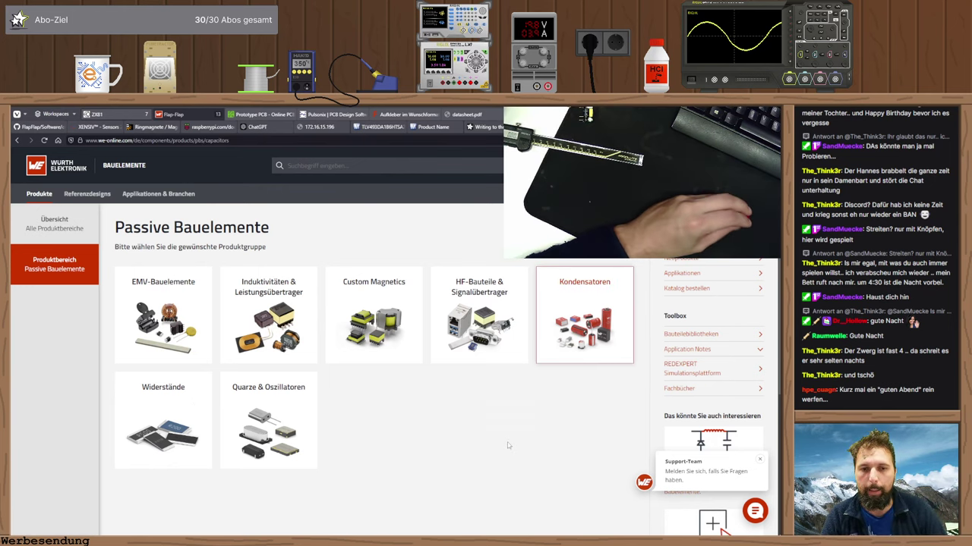
{"action": "left_click", "coordinate": [581, 318]}
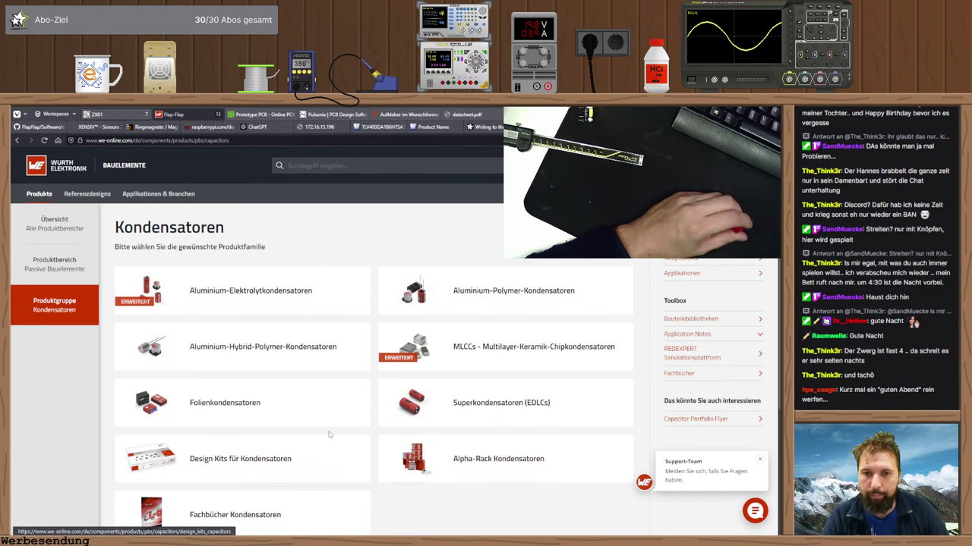
{"action": "left_click", "coordinate": [235, 409]}
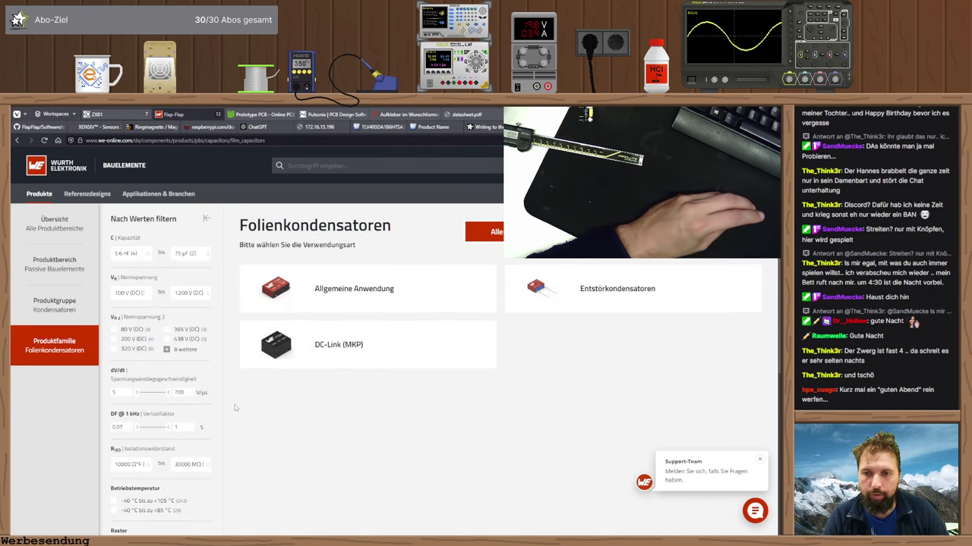
{"action": "left_click", "coordinate": [375, 294]}
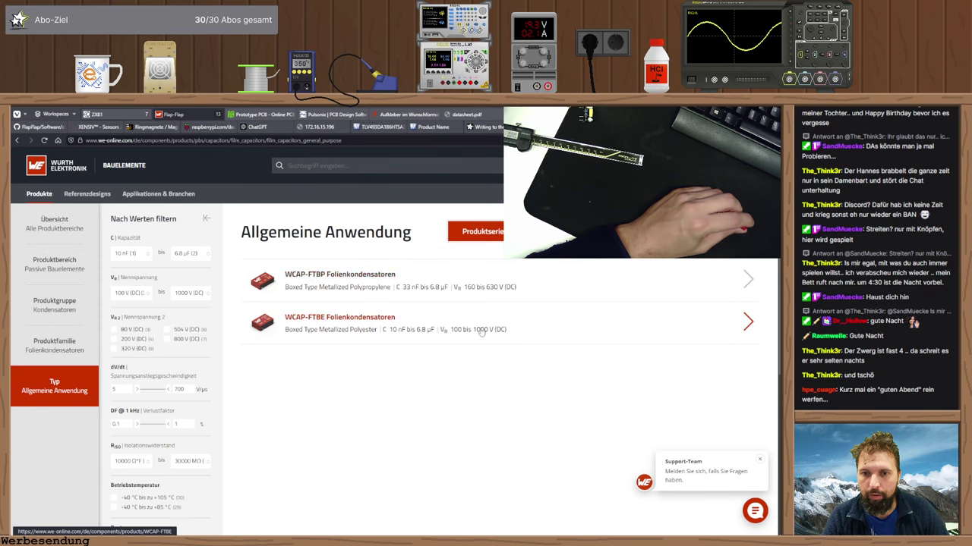
{"action": "left_click", "coordinate": [342, 281]}
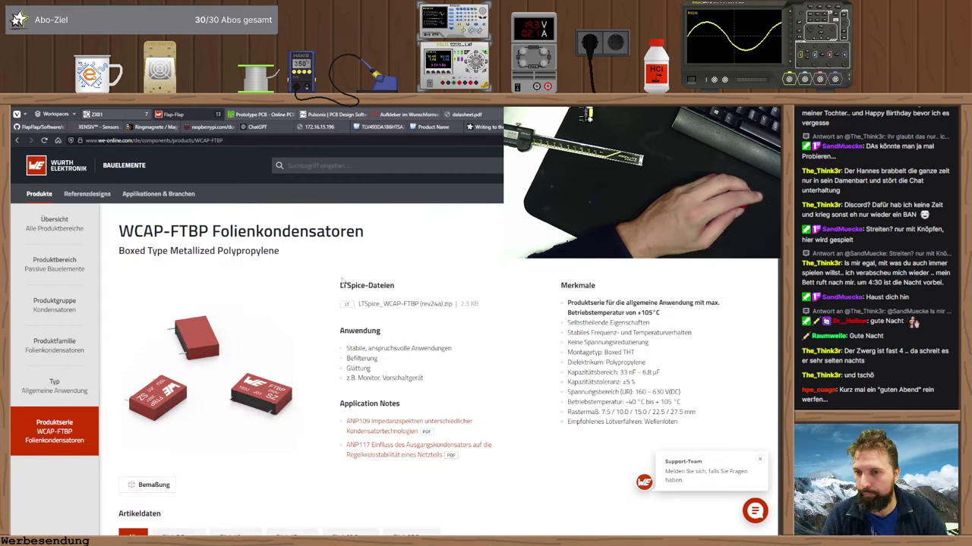
{"action": "scroll", "coordinate": [364, 407], "scroll_direction": "down", "scroll_amount": 5}
{"action": "scroll", "coordinate": [199, 382], "scroll_direction": "up", "scroll_amount": 3}
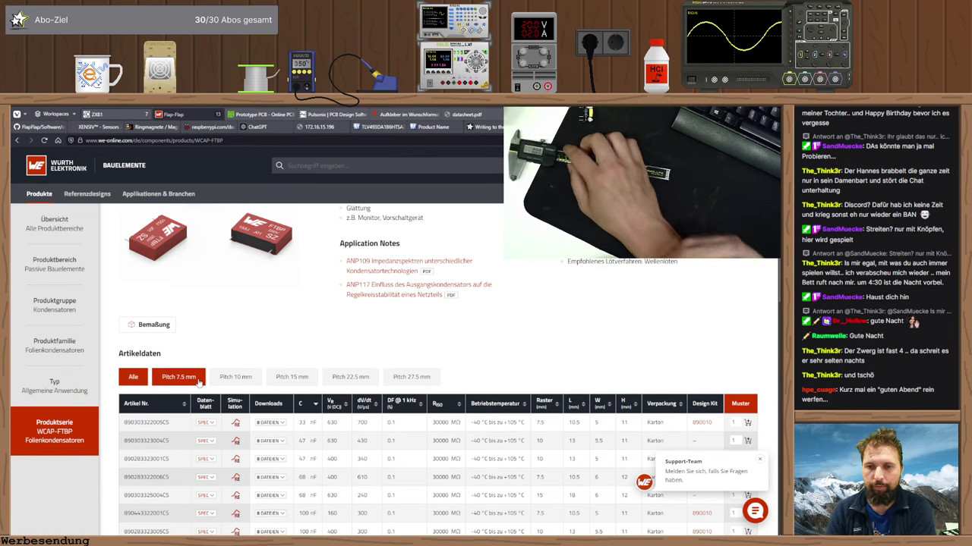
{"action": "left_click", "coordinate": [199, 377]}
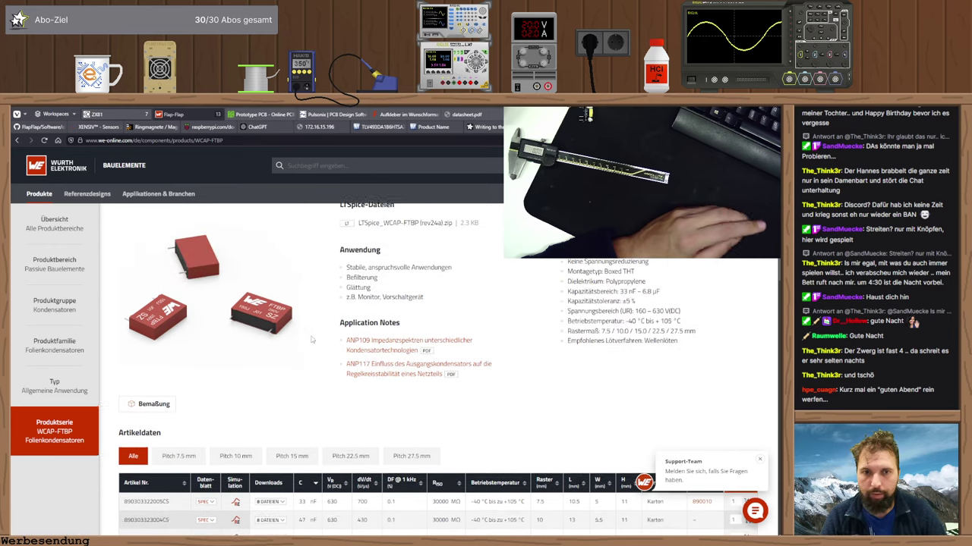
{"action": "scroll", "coordinate": [312, 339], "scroll_direction": "down", "scroll_amount": 2}
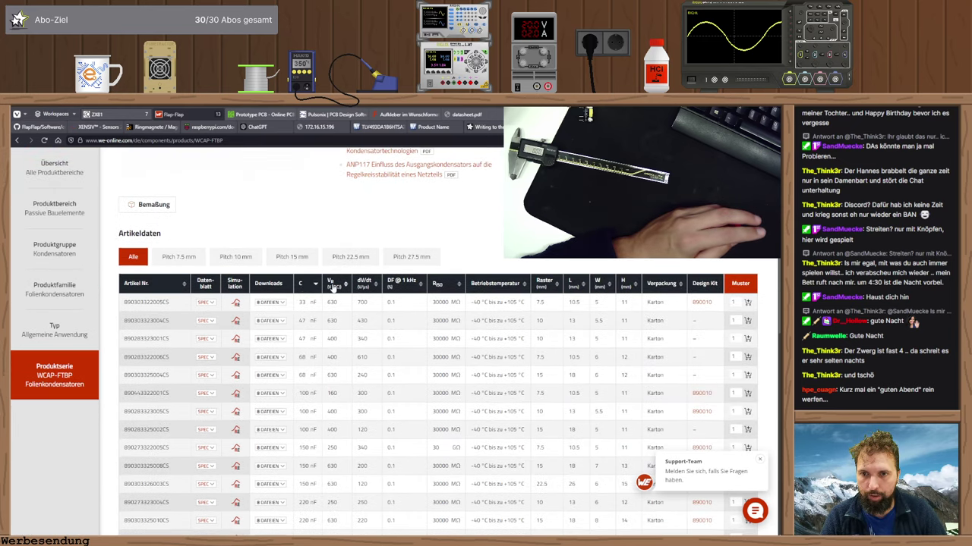
{"action": "scroll", "coordinate": [304, 326], "scroll_direction": "down", "scroll_amount": 9}
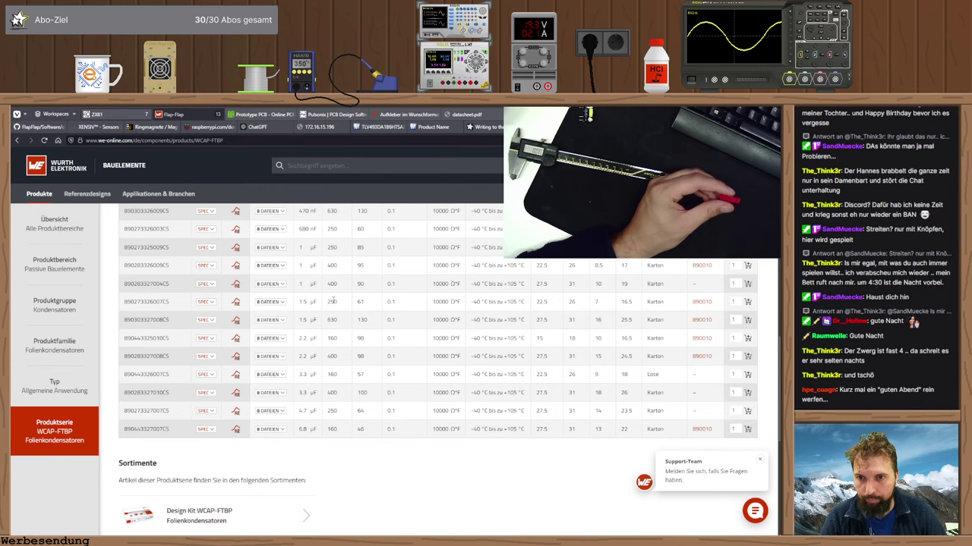
{"action": "scroll", "coordinate": [344, 301], "scroll_direction": "up", "scroll_amount": 8}
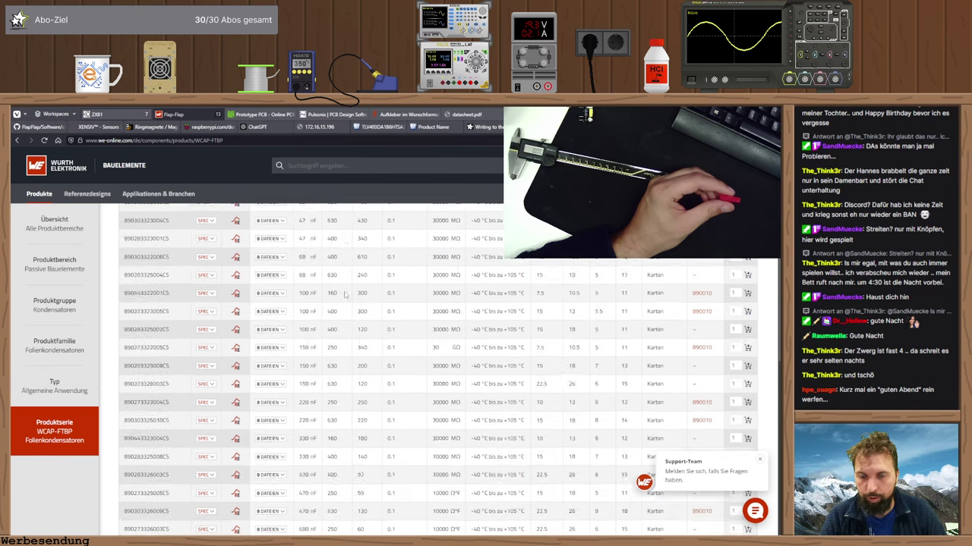
{"action": "scroll", "coordinate": [342, 292], "scroll_direction": "down", "scroll_amount": 8}
{"action": "double_click", "coordinate": [334, 343]}
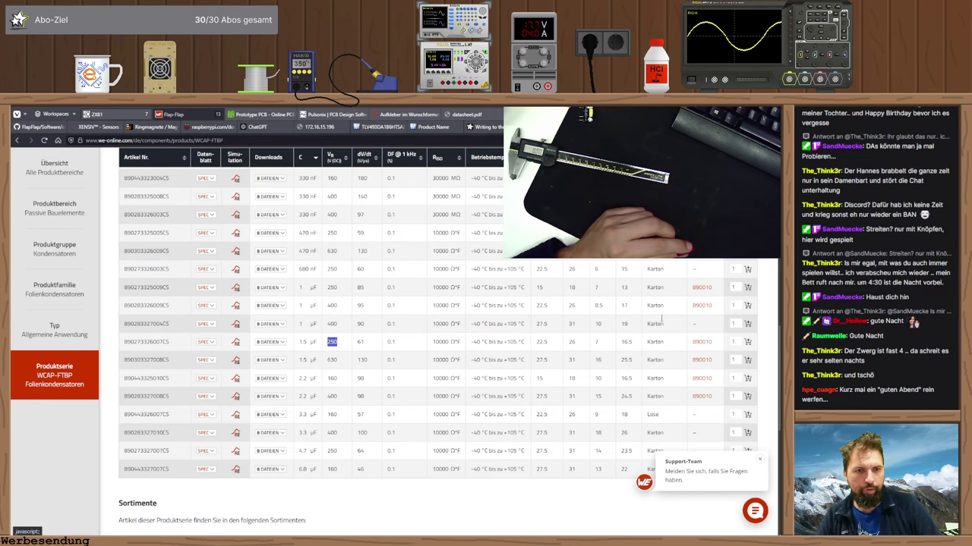
- Check the 890010 design kit page, then return to the WCAP-FTBP article table
{"action": "key", "text": "alt+Left"}
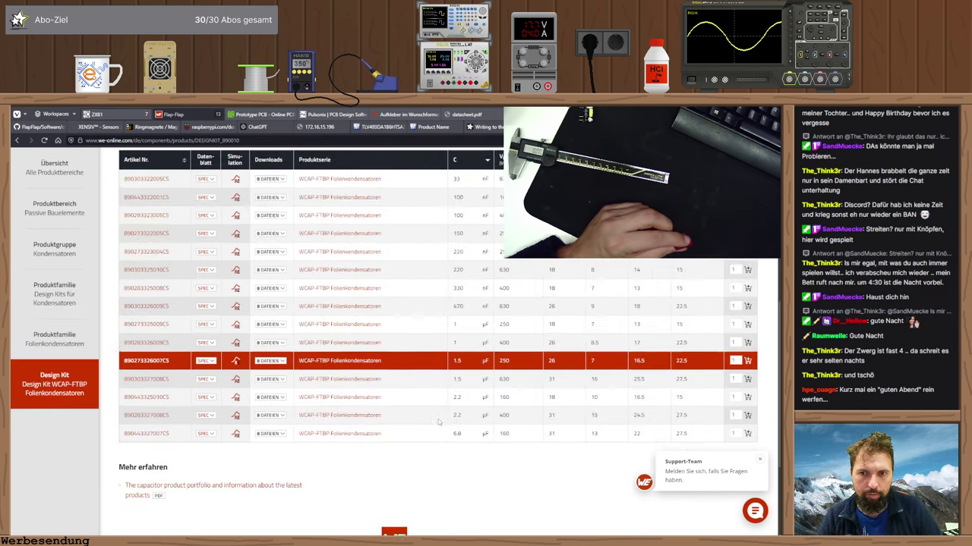
{"action": "scroll", "coordinate": [430, 418], "scroll_direction": "up", "scroll_amount": 5}
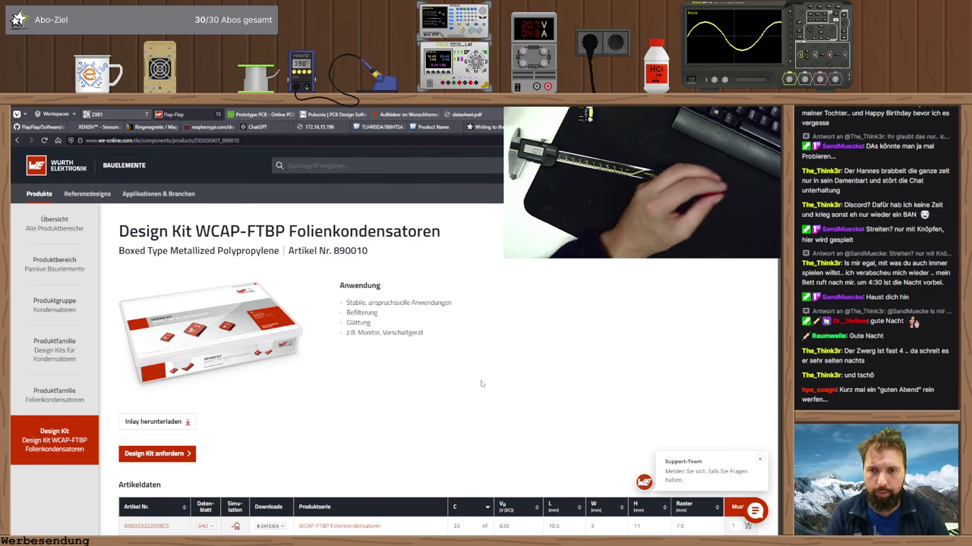
{"action": "left_click", "coordinate": [339, 526]}
{"action": "scroll", "coordinate": [330, 326], "scroll_direction": "down", "scroll_amount": 10}
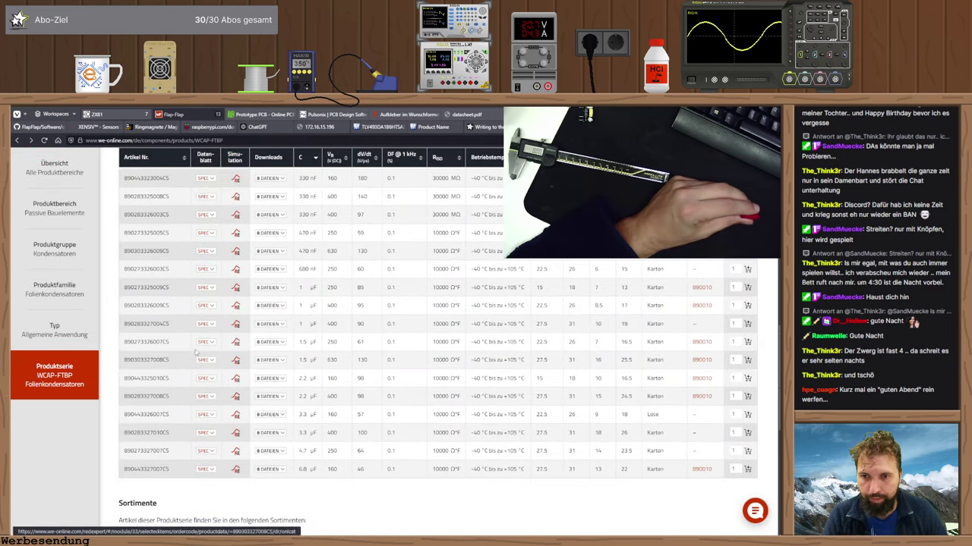
{"action": "mouse_move", "coordinate": [212, 344]}
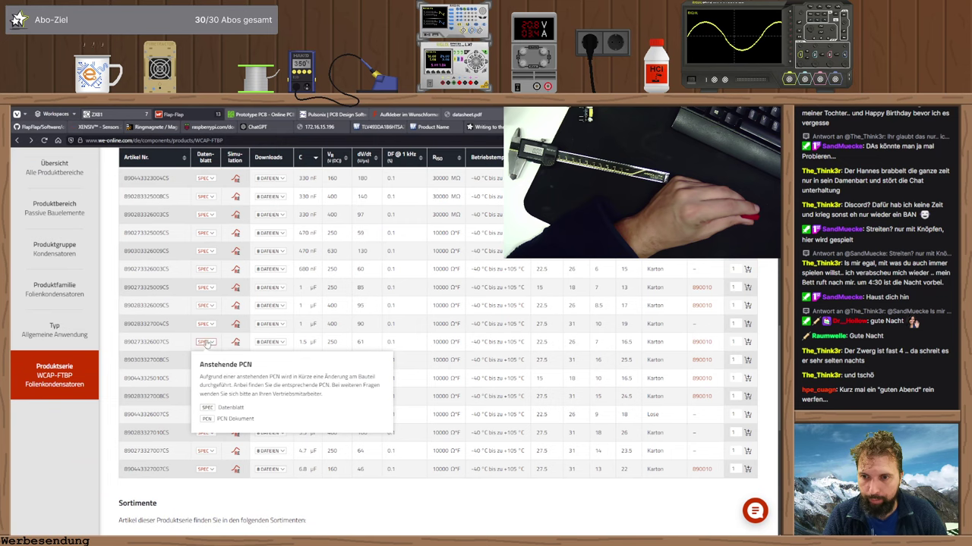
{"action": "left_click", "coordinate": [233, 410]}
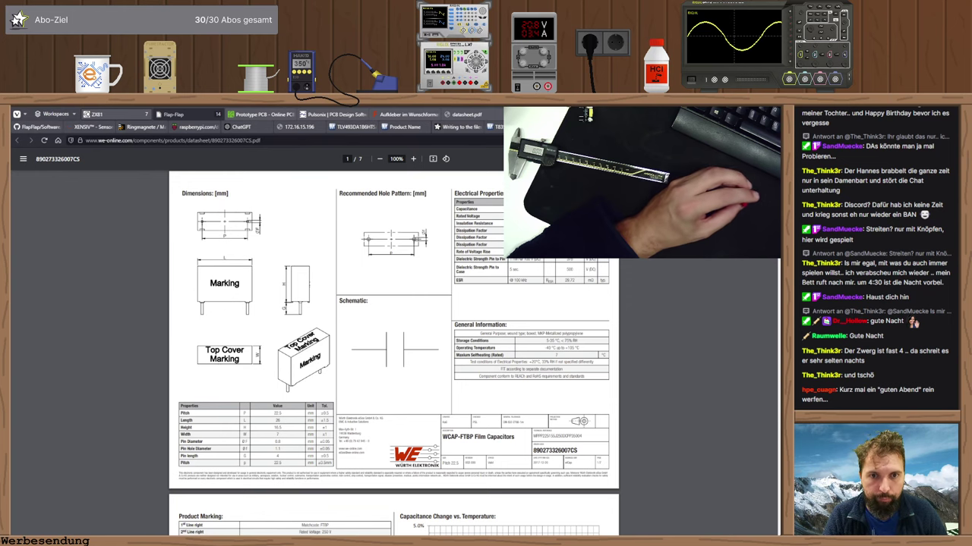
{"action": "key", "text": "ctrl+plus"}
{"action": "key", "text": "ctrl+plus"}
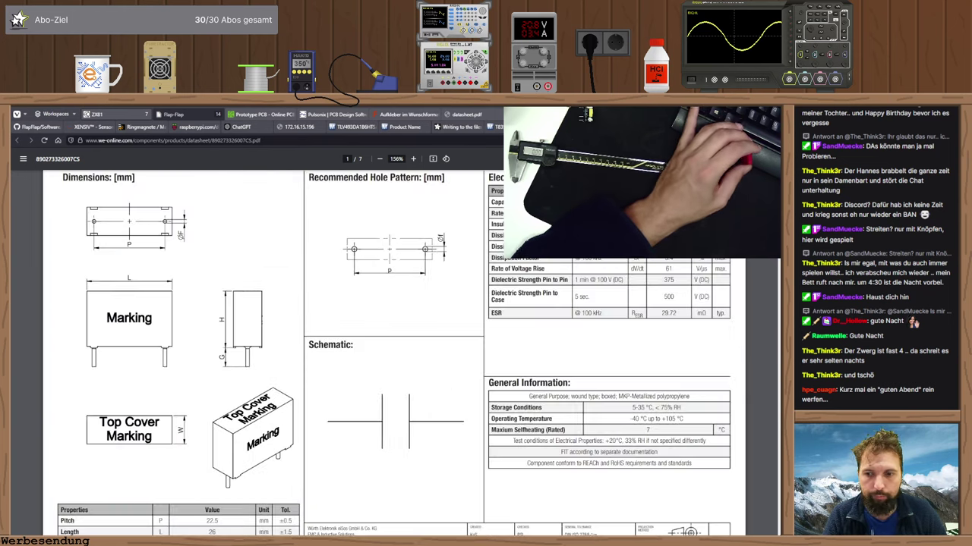
{"action": "scroll", "coordinate": [394, 342], "scroll_direction": "down", "scroll_amount": 2}
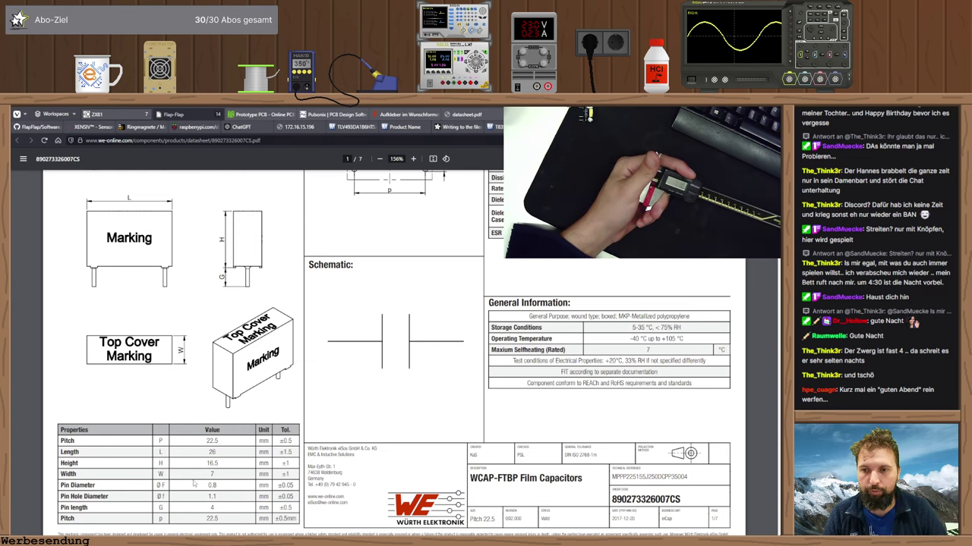
{"action": "scroll", "coordinate": [343, 381], "scroll_direction": "up", "scroll_amount": 3}
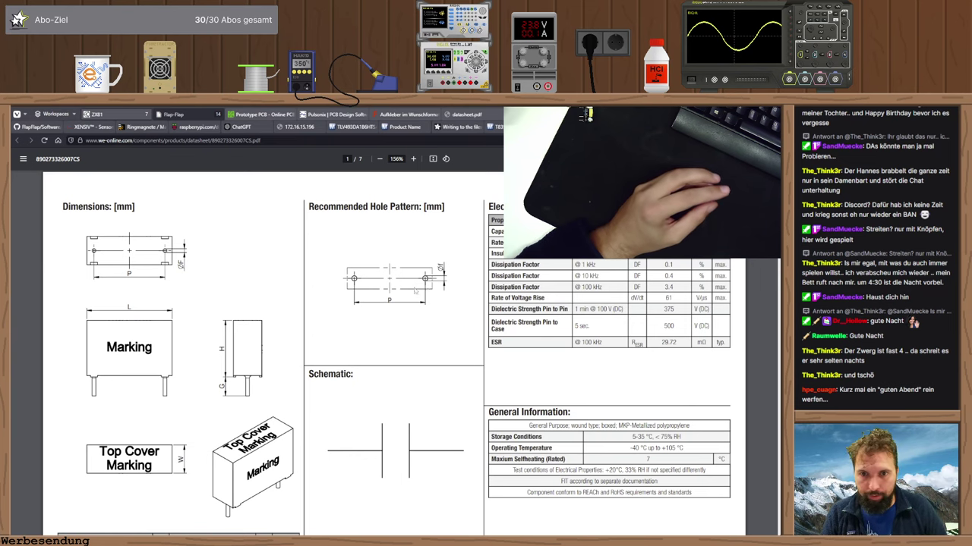
{"action": "scroll", "coordinate": [436, 287], "scroll_direction": "down", "scroll_amount": 1}
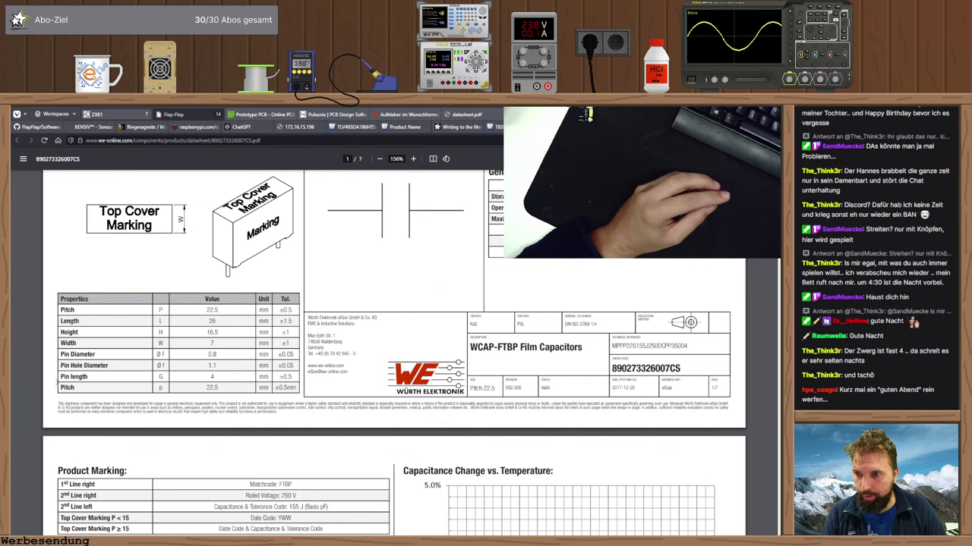
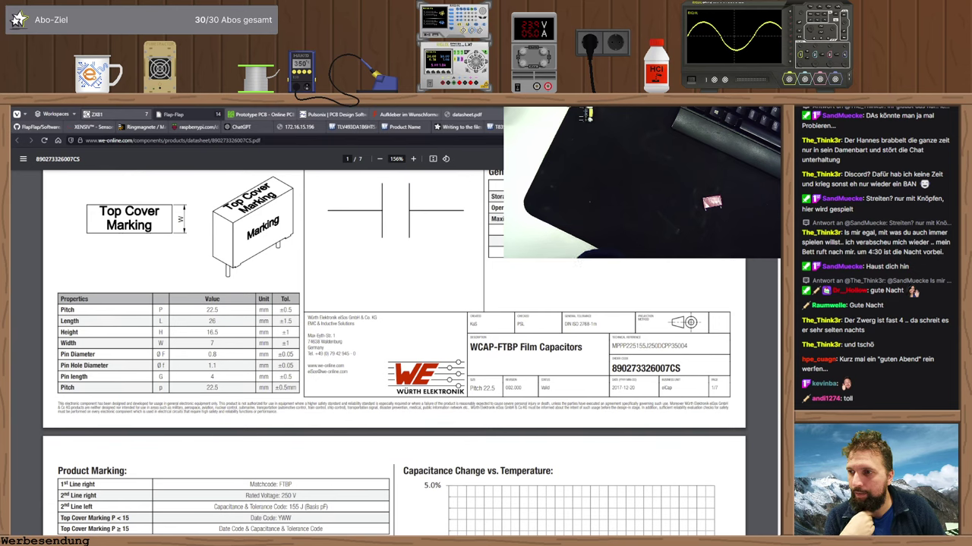
- Close the acdc-youmile part editor and open the Parts library set to the passiv library
{"action": "key", "text": "alt+Tab"}
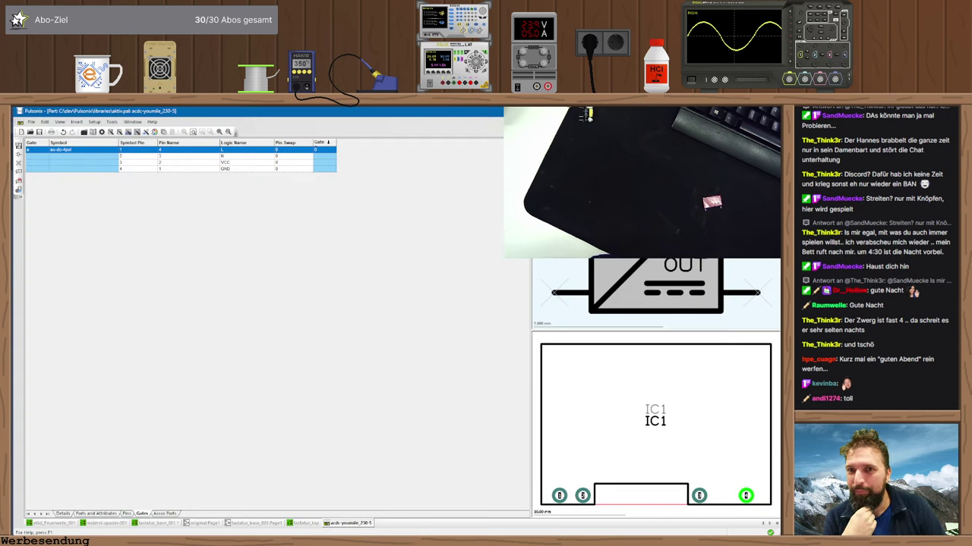
{"action": "key", "text": "ctrl+F4"}
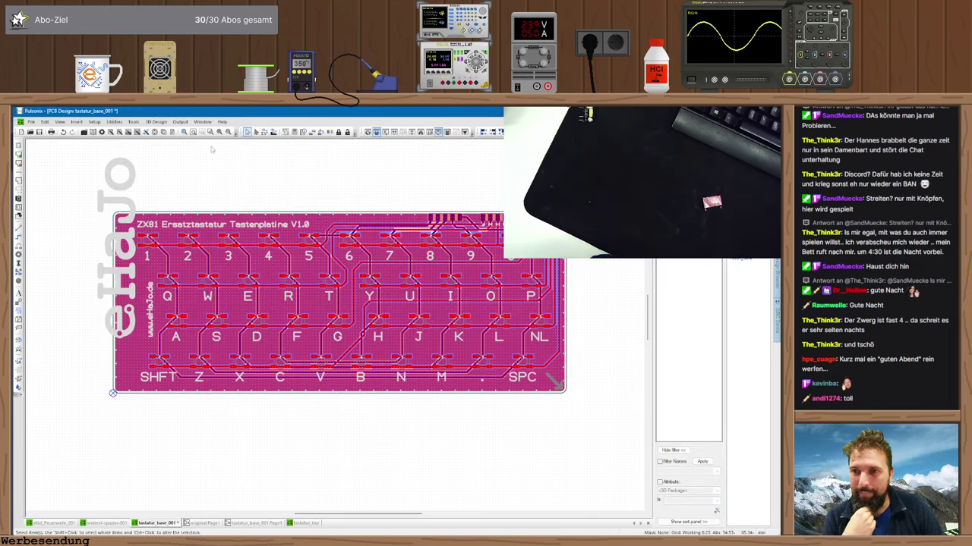
{"action": "key", "text": "ctrl+l"}
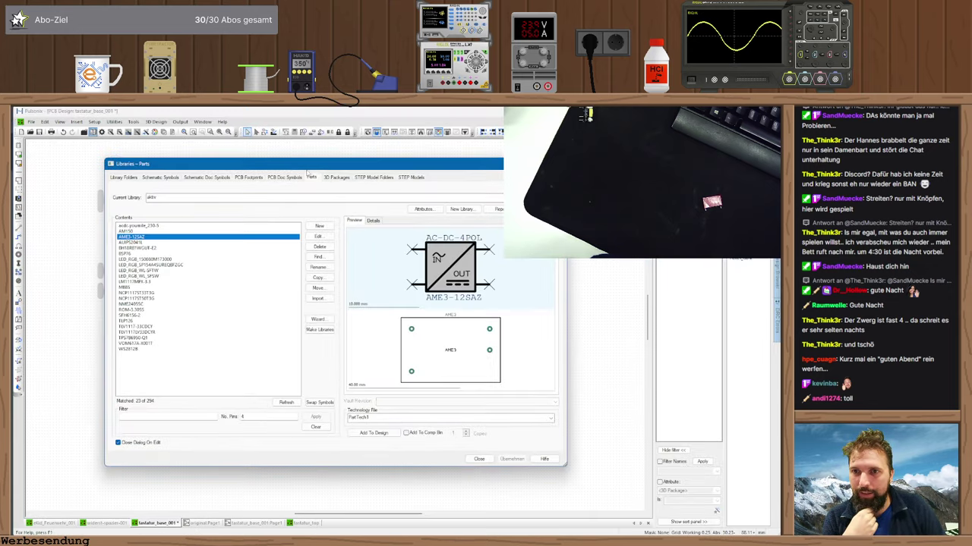
{"action": "scroll", "coordinate": [183, 199], "scroll_direction": "down", "scroll_amount": 1}
{"action": "left_click", "coordinate": [183, 198]}
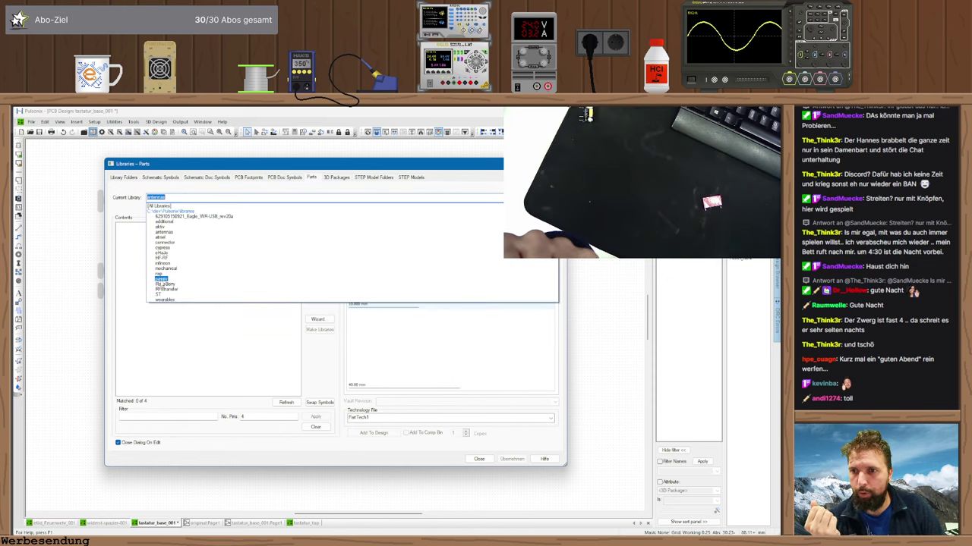
{"action": "left_click", "coordinate": [165, 284]}
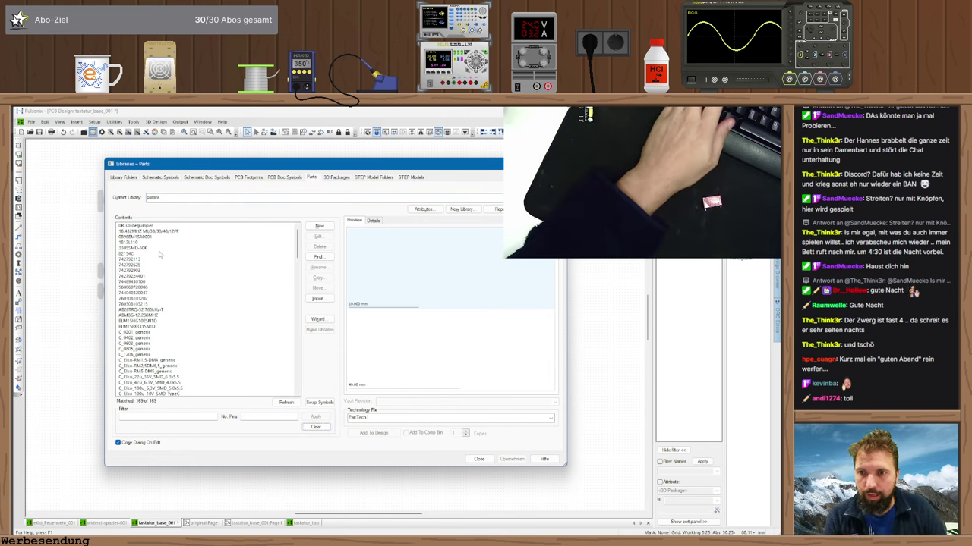
- After checking the datasheet, select C_Folie_470n_275VAC and bring up its footprint's context menu
{"action": "key", "text": "alt+Tab"}
{"action": "key", "text": "alt+Tab"}
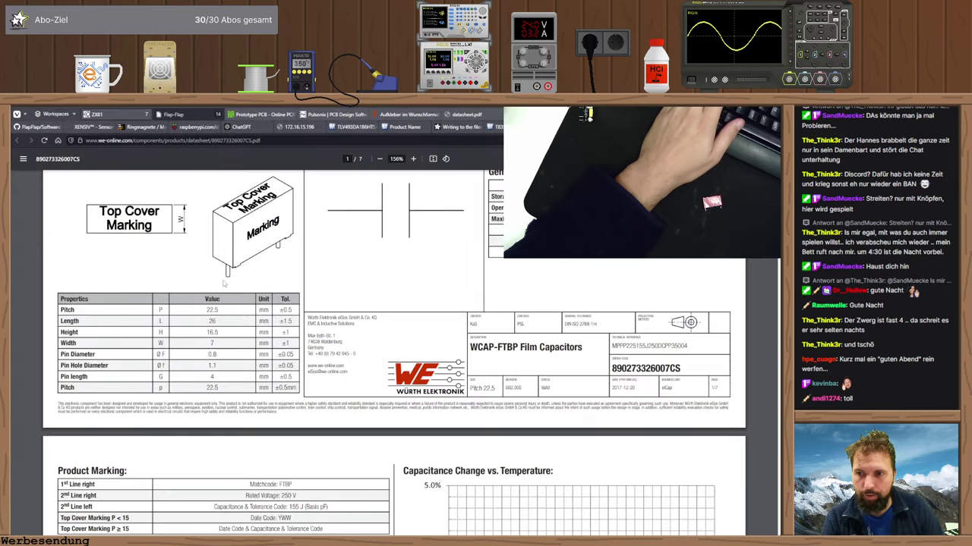
{"action": "scroll", "coordinate": [223, 284], "scroll_direction": "up", "scroll_amount": 1}
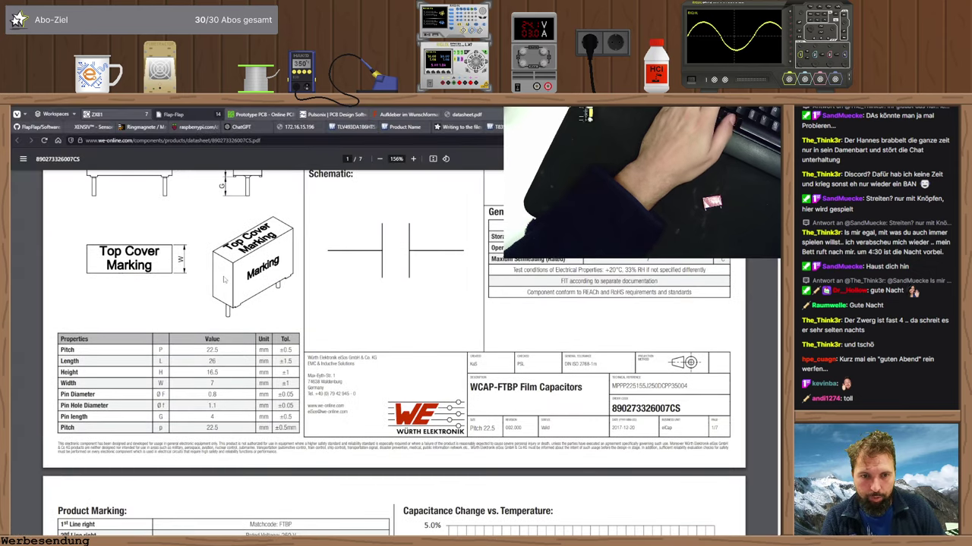
{"action": "key", "text": "alt+Tab"}
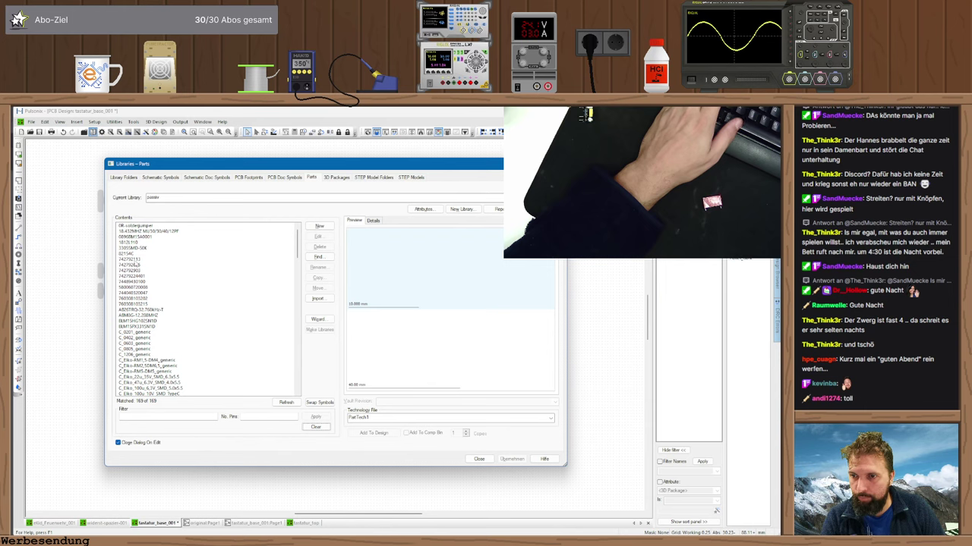
{"action": "scroll", "coordinate": [208, 310], "scroll_direction": "down", "scroll_amount": 6}
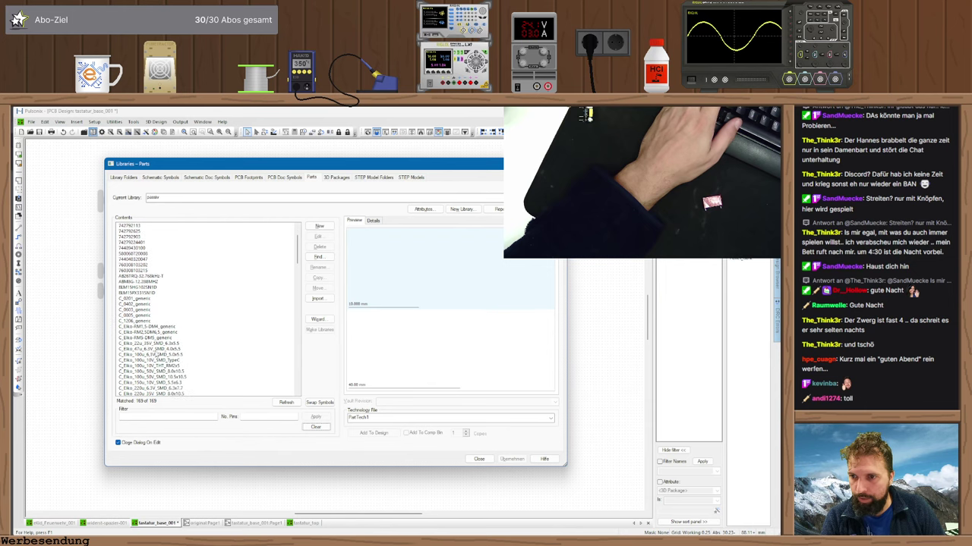
{"action": "scroll", "coordinate": [172, 351], "scroll_direction": "down", "scroll_amount": 3}
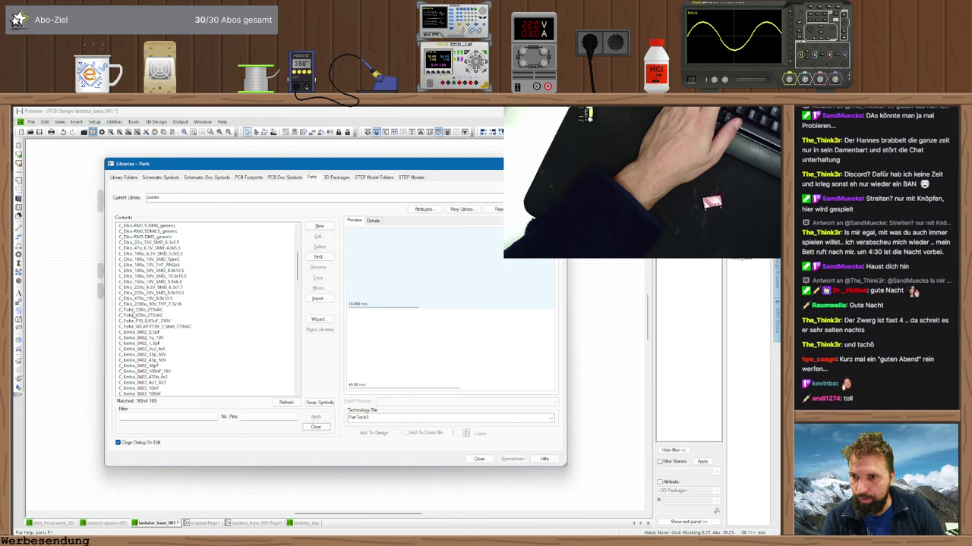
{"action": "left_click", "coordinate": [135, 316]}
{"action": "left_click", "coordinate": [136, 310]}
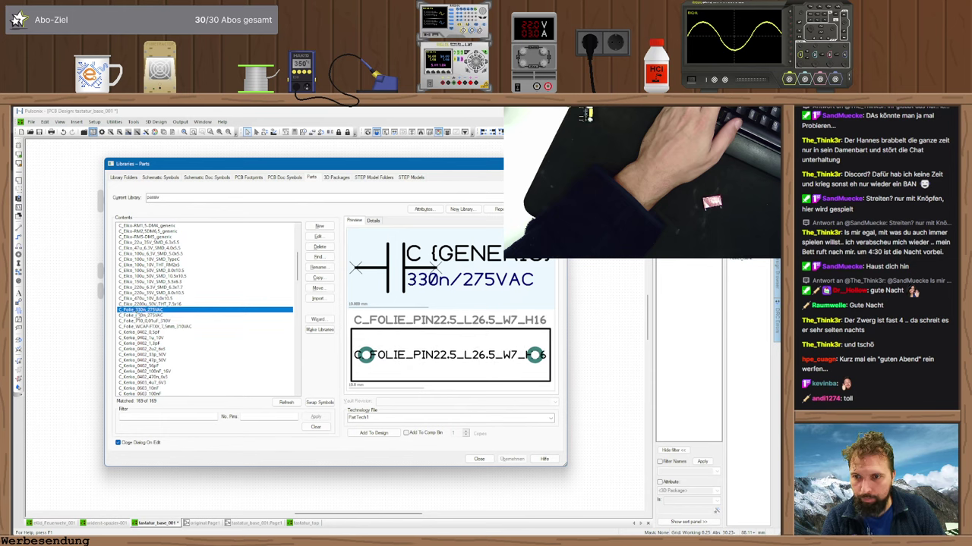
{"action": "left_click", "coordinate": [135, 315]}
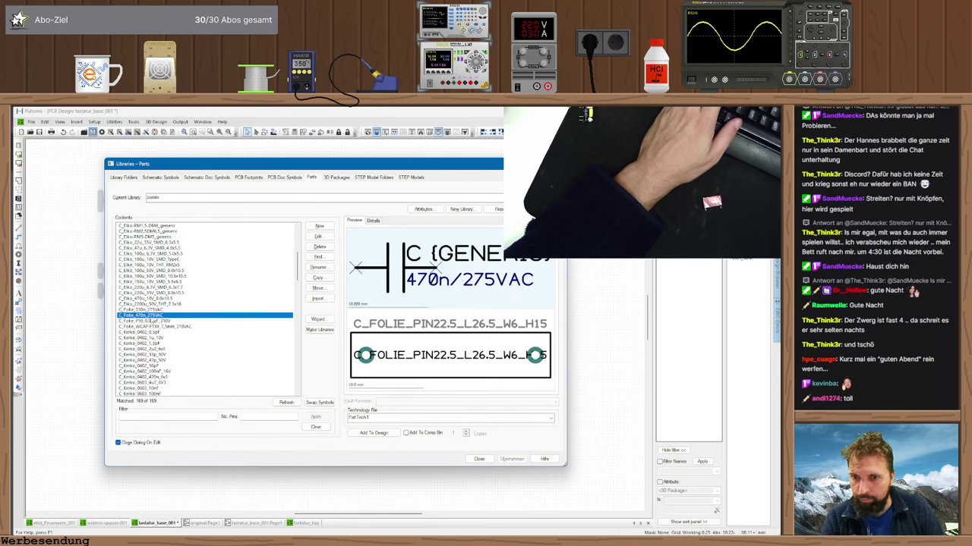
{"action": "scroll", "coordinate": [152, 321], "scroll_direction": "down", "scroll_amount": 3}
{"action": "scroll", "coordinate": [190, 334], "scroll_direction": "down", "scroll_amount": 3}
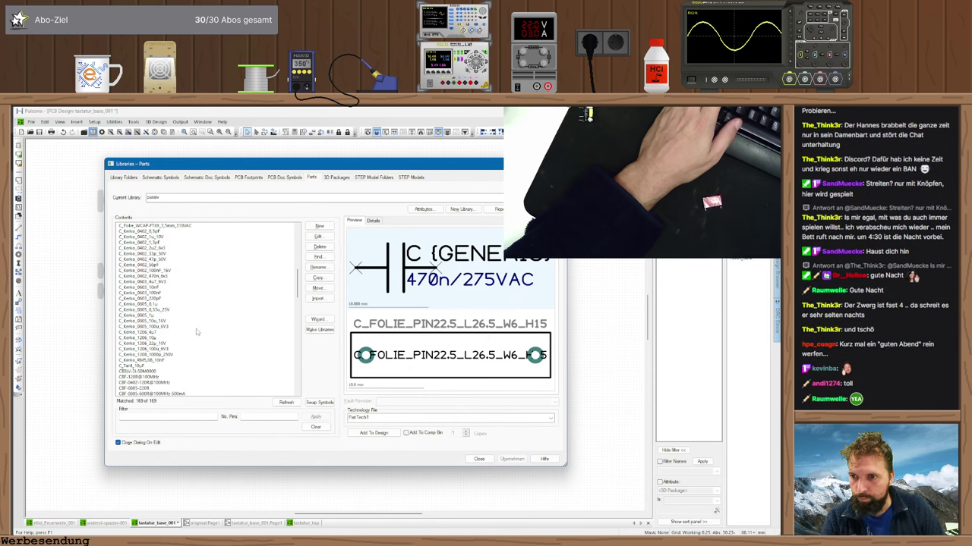
{"action": "right_click", "coordinate": [392, 347]}
- Edit the footprint in its library and start saving it, comparing the name with the datasheet
{"action": "left_click", "coordinate": [414, 359]}
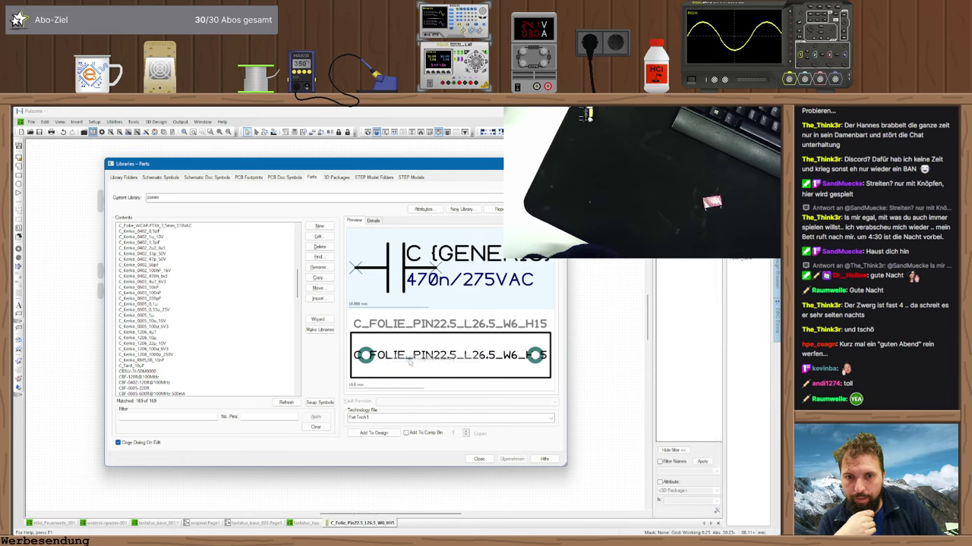
{"action": "key", "text": "ctrl+s"}
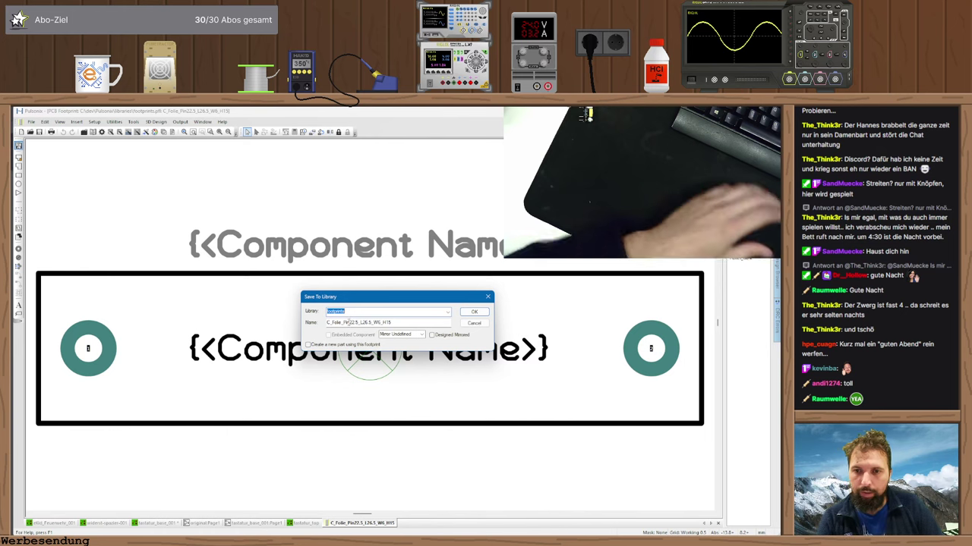
{"action": "left_click_drag", "start_coordinate": [348, 323], "coordinate": [357, 322]}
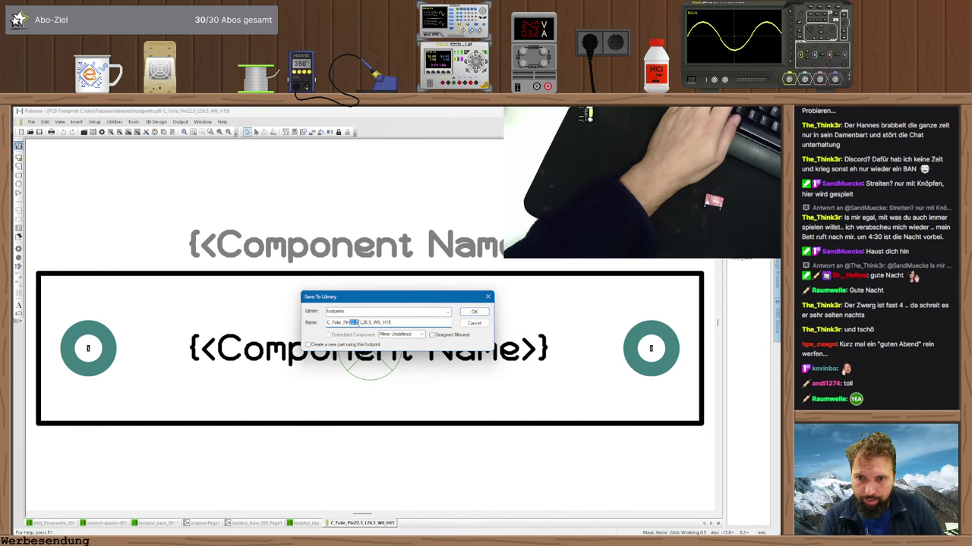
{"action": "key", "text": "alt+Tab"}
{"action": "scroll", "coordinate": [352, 330], "scroll_direction": "up", "scroll_amount": 1}
{"action": "scroll", "coordinate": [351, 330], "scroll_direction": "up", "scroll_amount": 4}
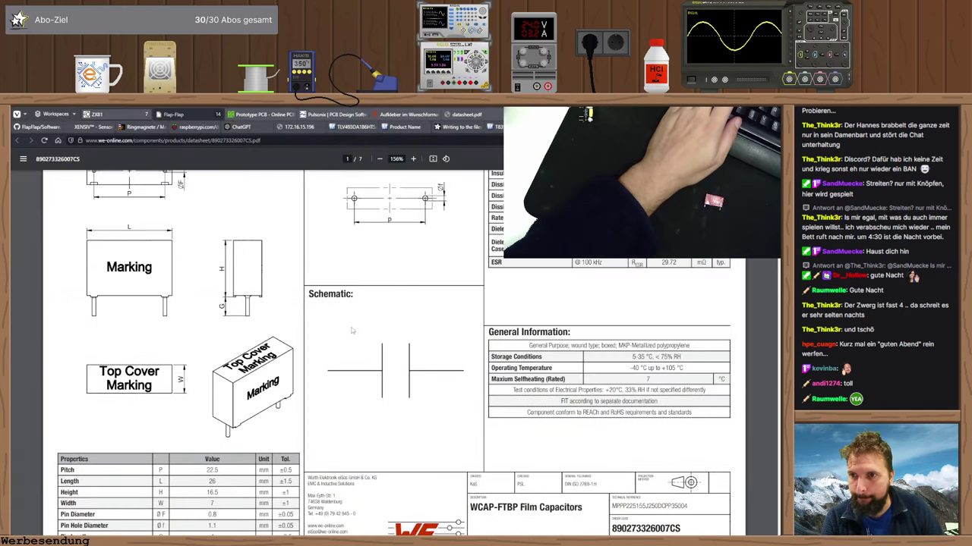
{"action": "scroll", "coordinate": [352, 330], "scroll_direction": "down", "scroll_amount": 4}
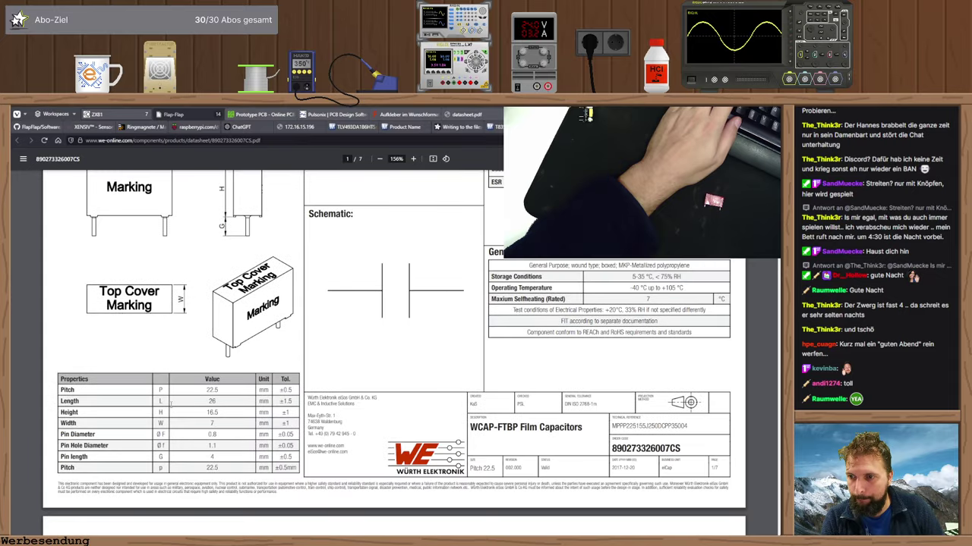
{"action": "key", "text": "alt+Tab"}
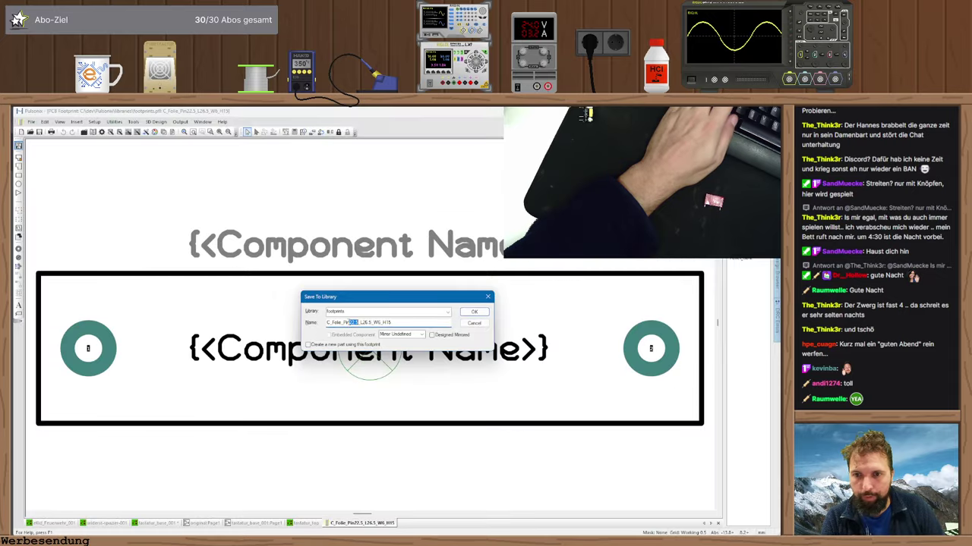
{"action": "key", "text": "alt+Tab"}
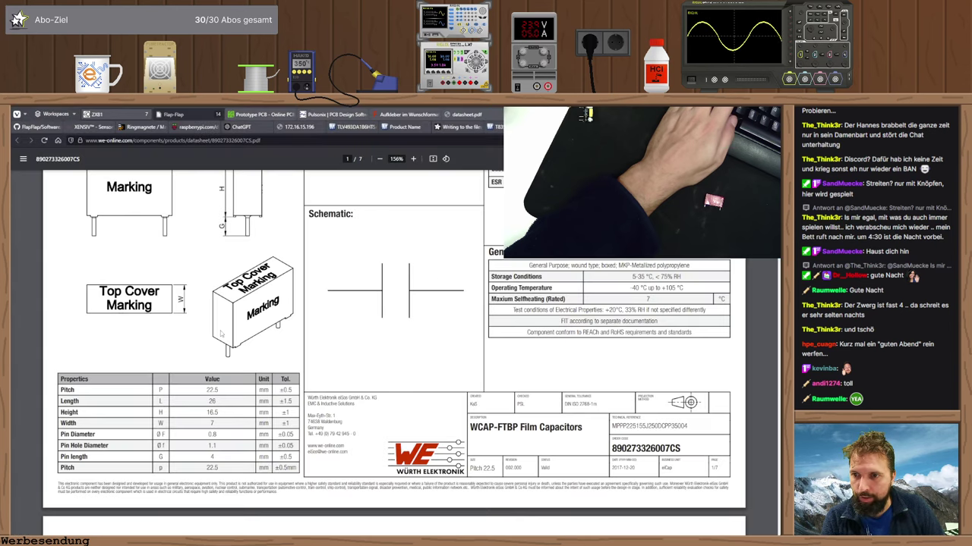
{"action": "key", "text": "alt+Tab"}
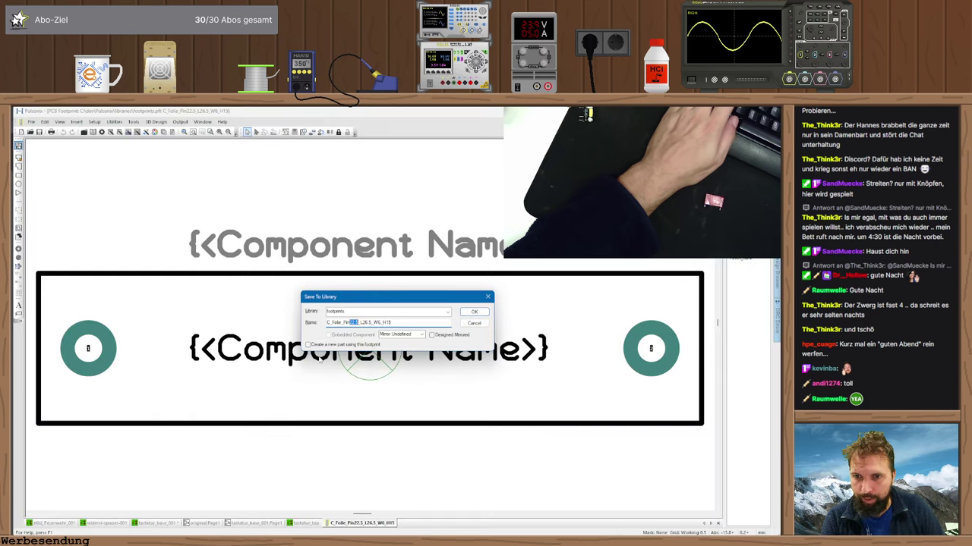
{"action": "key", "text": "alt+Tab"}
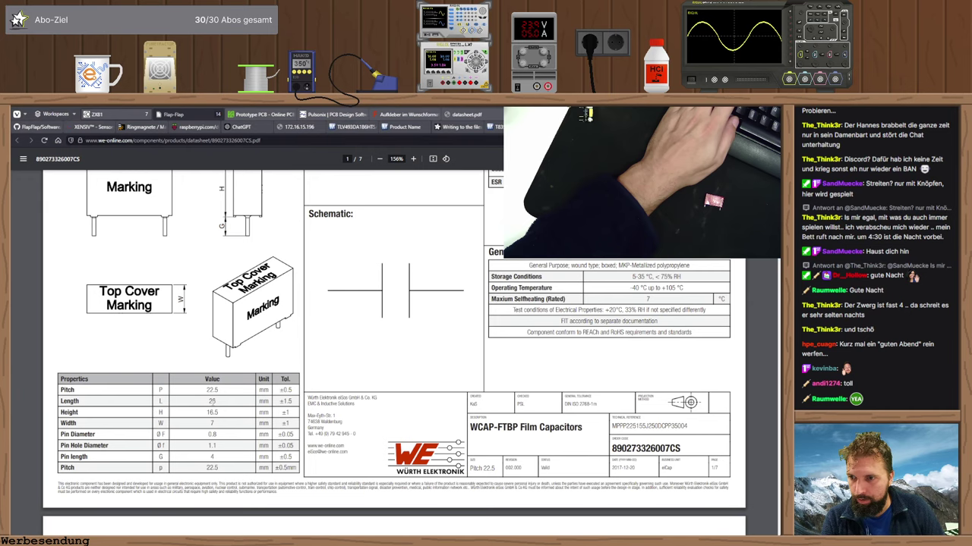
{"action": "key", "text": "alt+Tab"}
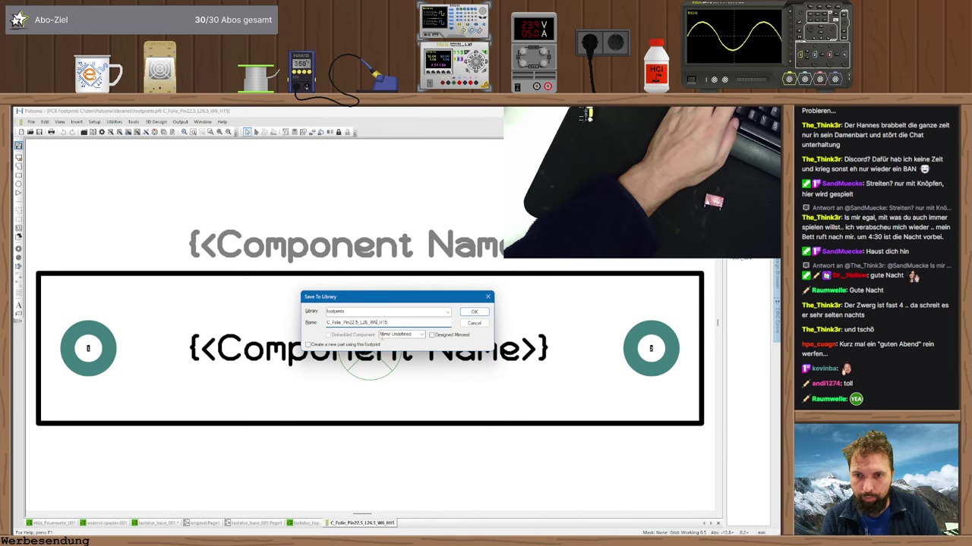
- Change the footprint name's width to W7 and height to H16.5 to match the datasheet
{"action": "key", "text": "BackSpace"}
{"action": "type", "text": "7"}
{"action": "key", "text": "alt+Tab"}
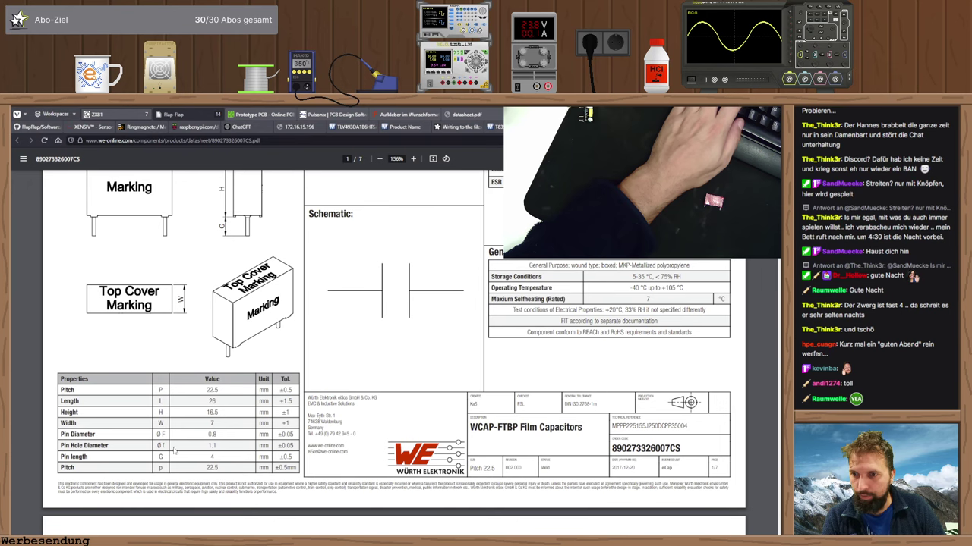
{"action": "scroll", "coordinate": [195, 430], "scroll_direction": "up", "scroll_amount": 2}
{"action": "scroll", "coordinate": [185, 415], "scroll_direction": "down", "scroll_amount": 1}
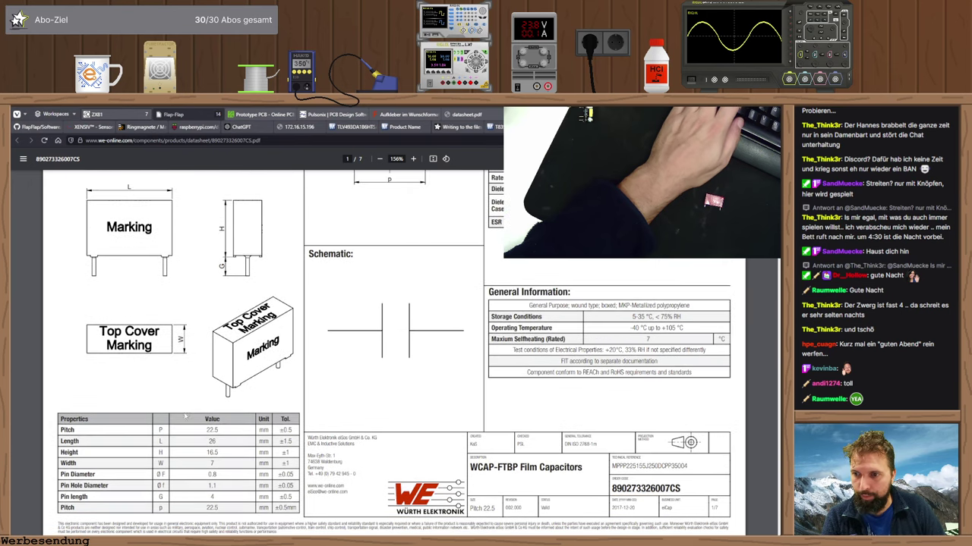
{"action": "key", "text": "alt+Tab"}
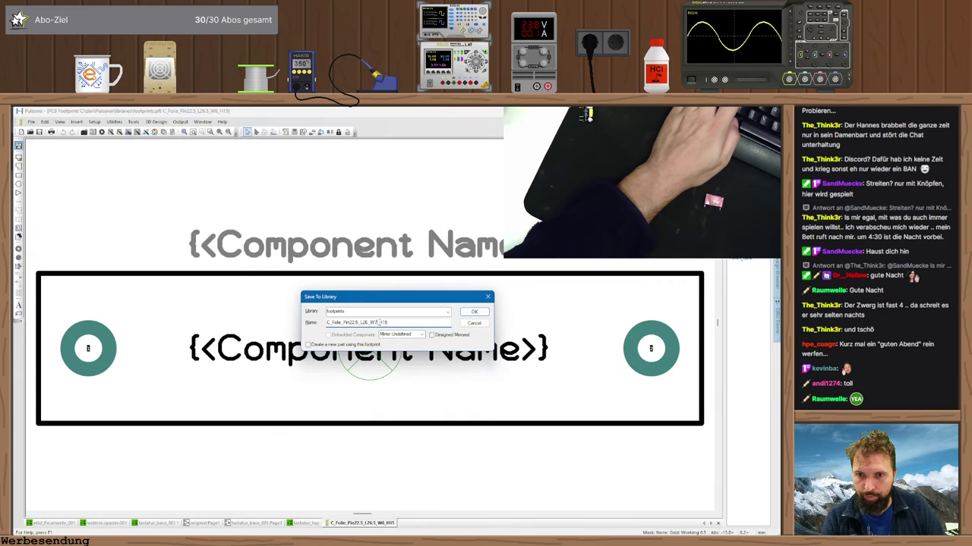
{"action": "type", "text": "H16.5"}
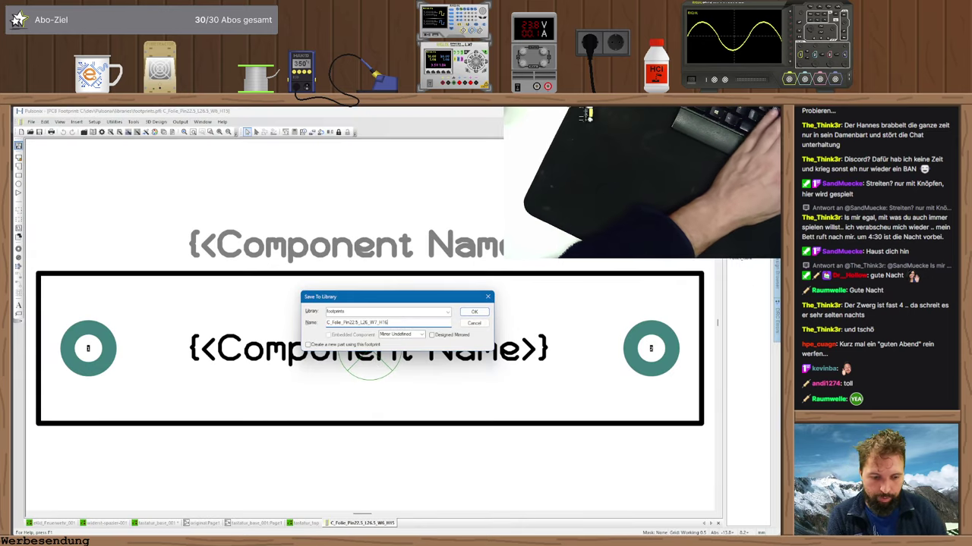
- Save the renamed footprint and move the outline's first edge to X 13
{"action": "left_click", "coordinate": [474, 312]}
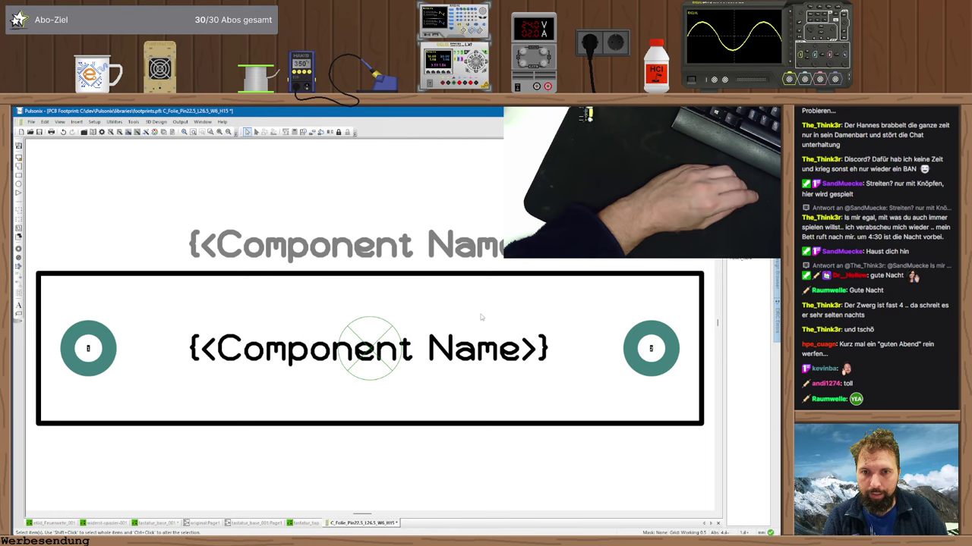
{"action": "left_click", "coordinate": [699, 328]}
{"action": "key", "text": "t"}
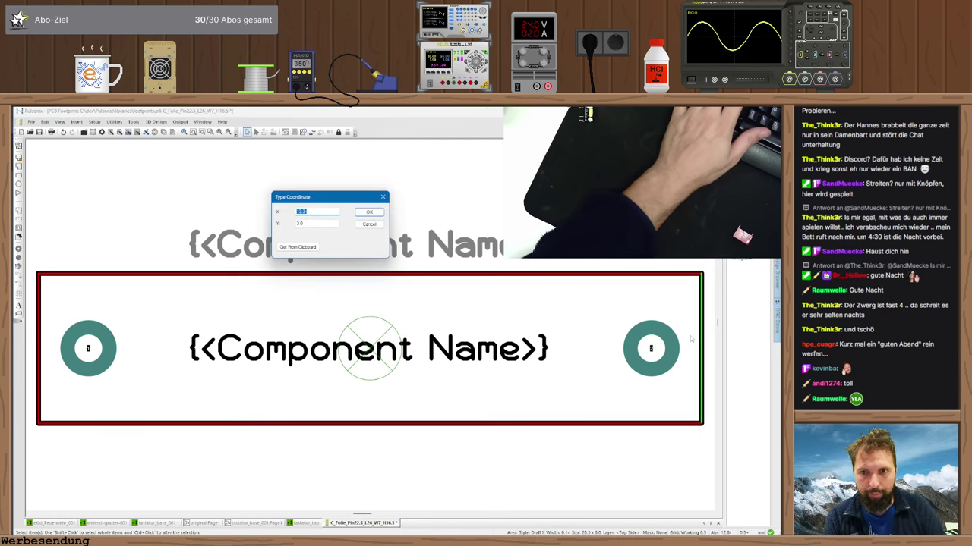
{"action": "key", "text": "alt+Tab"}
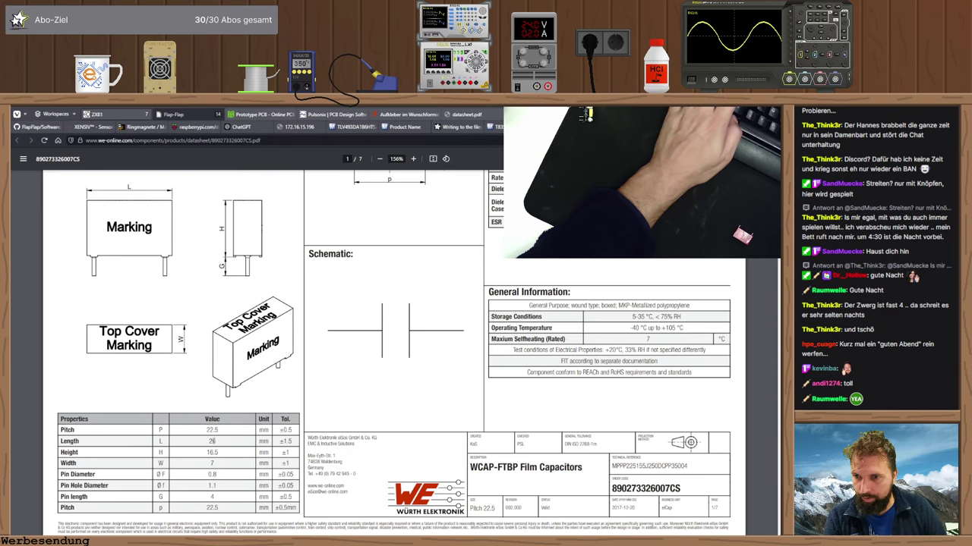
{"action": "key", "text": "alt+Tab"}
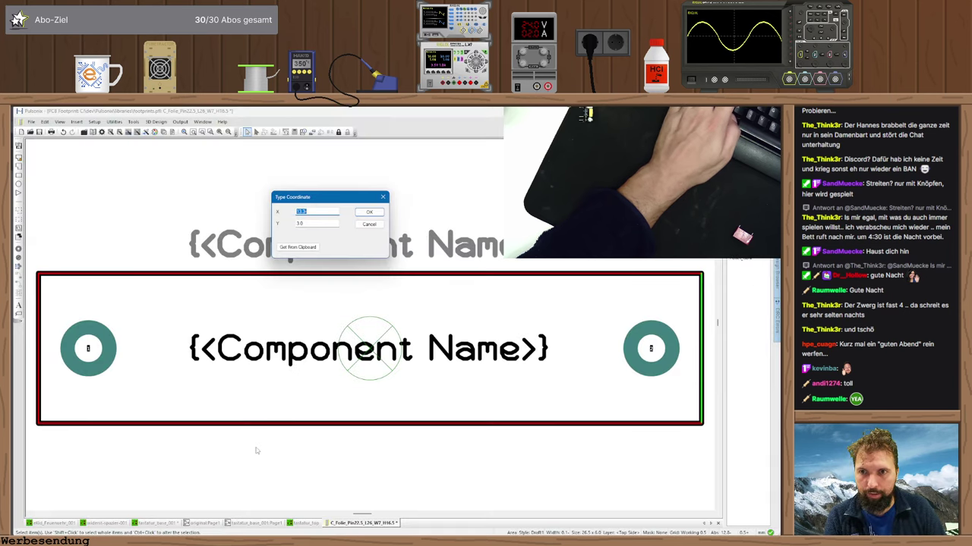
{"action": "type", "text": "13"}
{"action": "key", "text": "Return"}
- Move the outline's right edge to X 12.8
{"action": "left_click", "coordinate": [704, 340]}
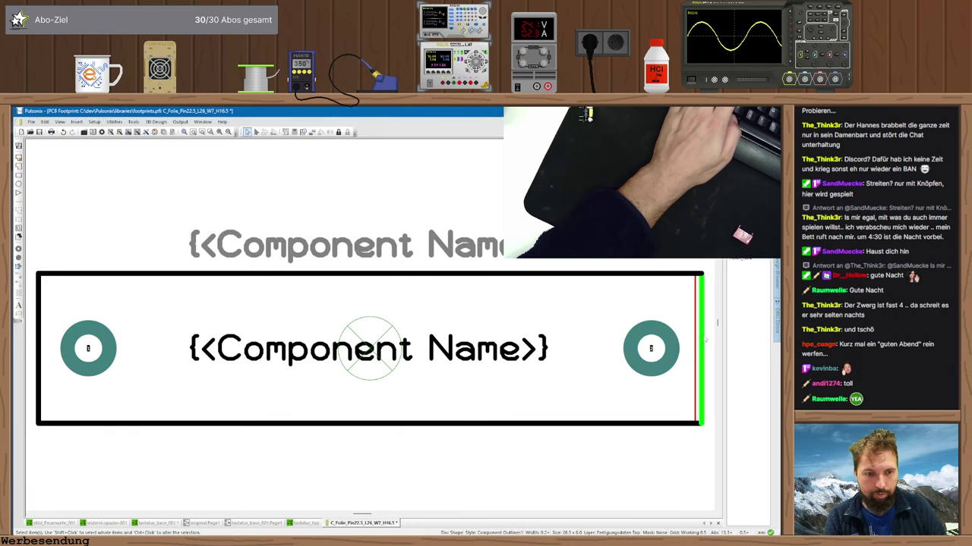
{"action": "key", "text": "t"}
{"action": "key", "text": "Return"}
{"action": "left_click", "coordinate": [704, 340]}
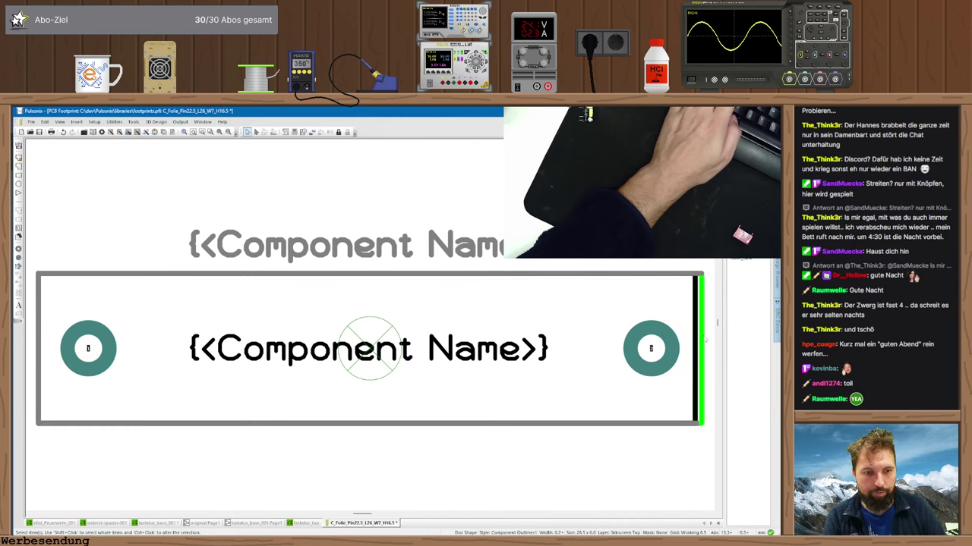
{"action": "type", "text": "t12.8"}
{"action": "key", "text": "Return"}
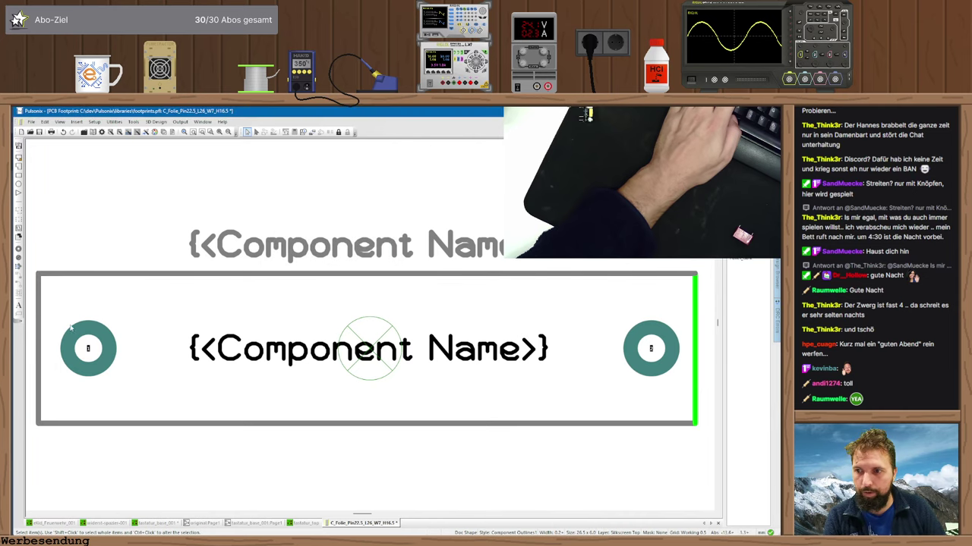
- Move the outline's left edge to X -13, trying -12.8 along the way
{"action": "left_click", "coordinate": [35, 340]}
{"action": "type", "text": "t-13"}
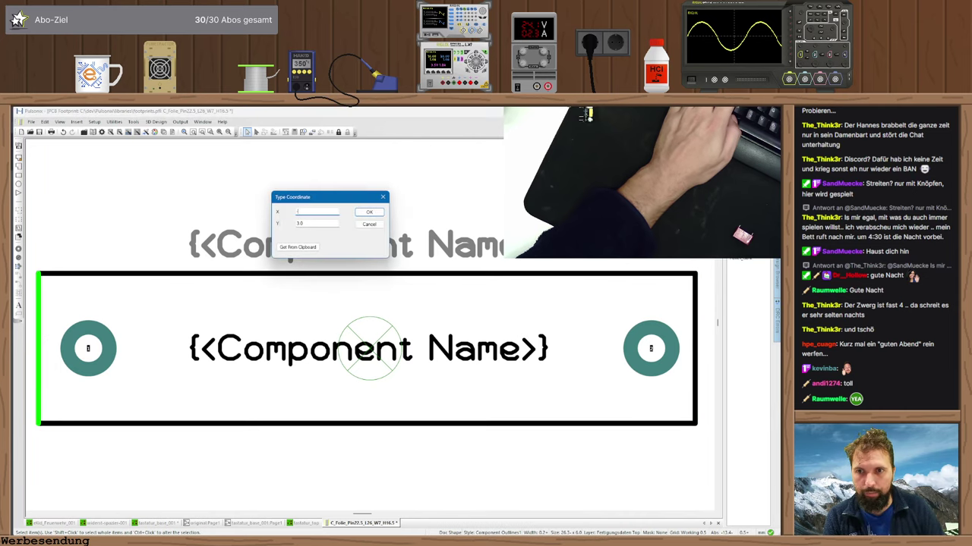
{"action": "key", "text": "Return"}
{"action": "left_click", "coordinate": [36, 340]}
{"action": "type", "text": "t"}
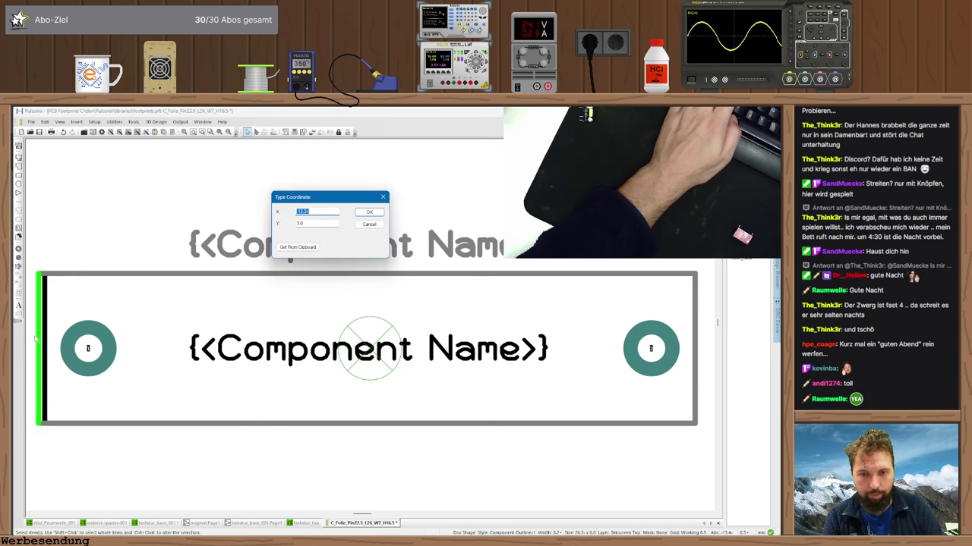
{"action": "type", "text": "-12.8"}
{"action": "key", "text": "Return"}
{"action": "left_click", "coordinate": [36, 340]}
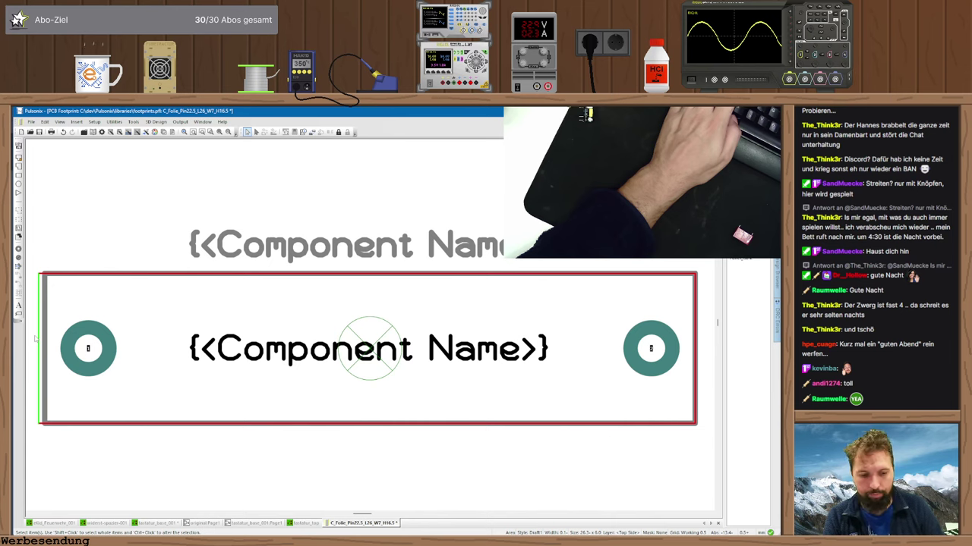
{"action": "type", "text": "t-13"}
{"action": "key", "text": "Return"}
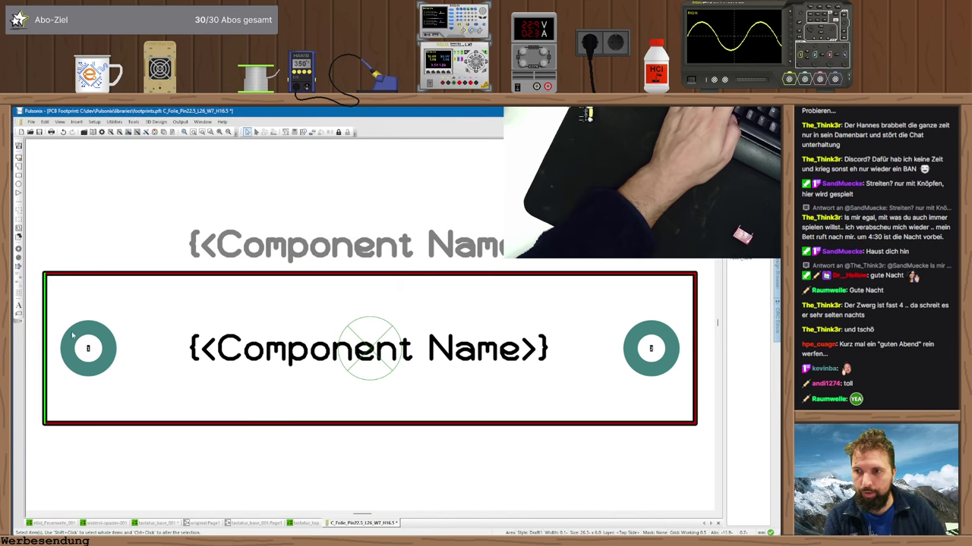
- Open the outline area's properties and compare them with the datasheet
{"action": "double_click", "coordinate": [151, 275]}
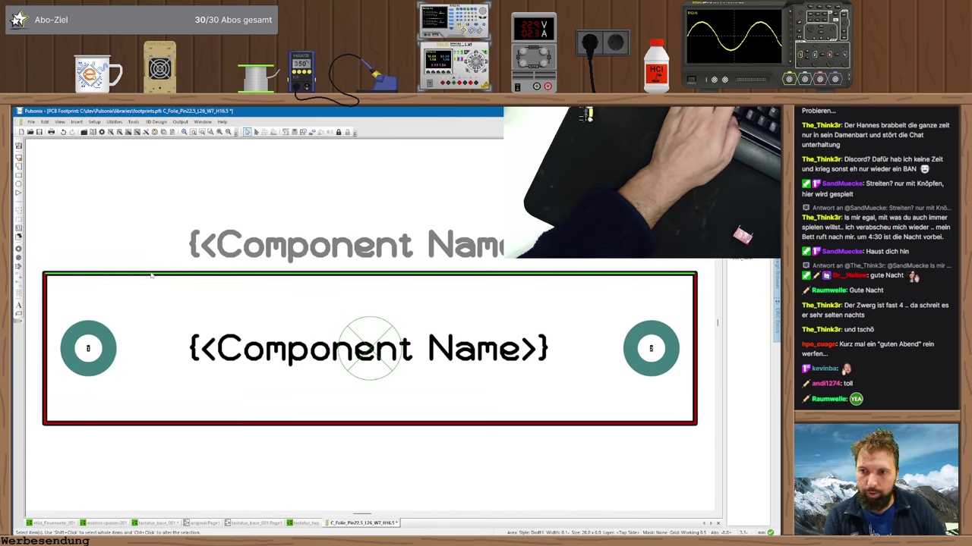
{"action": "key", "text": "alt+Tab"}
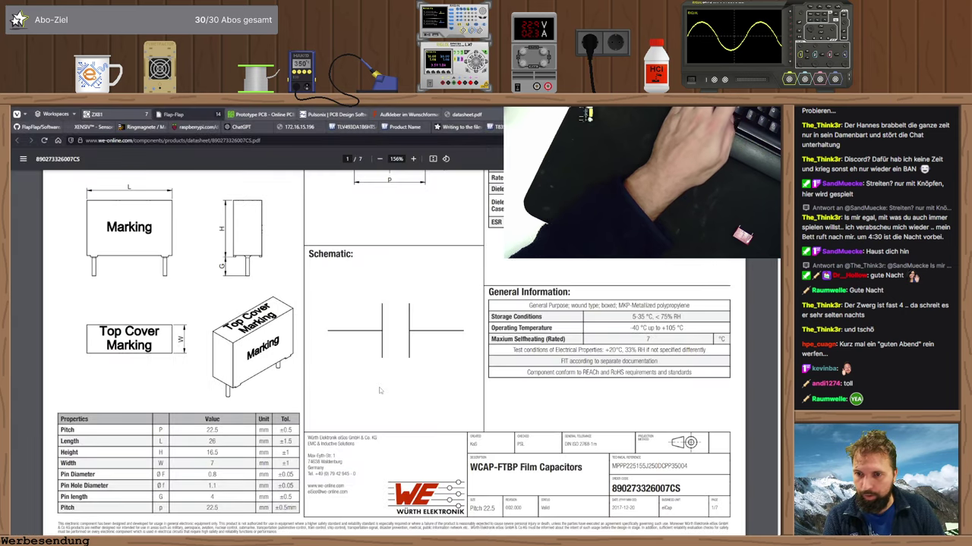
{"action": "key", "text": "alt+Tab"}
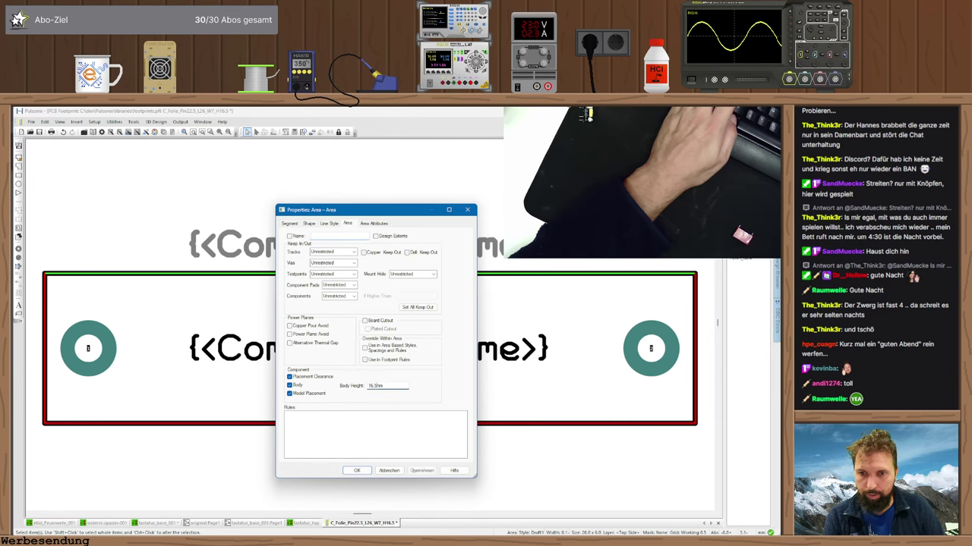
- Cancel the Area dialog, inspect the left pad's style, and close the footprint window
{"action": "left_click", "coordinate": [384, 470]}
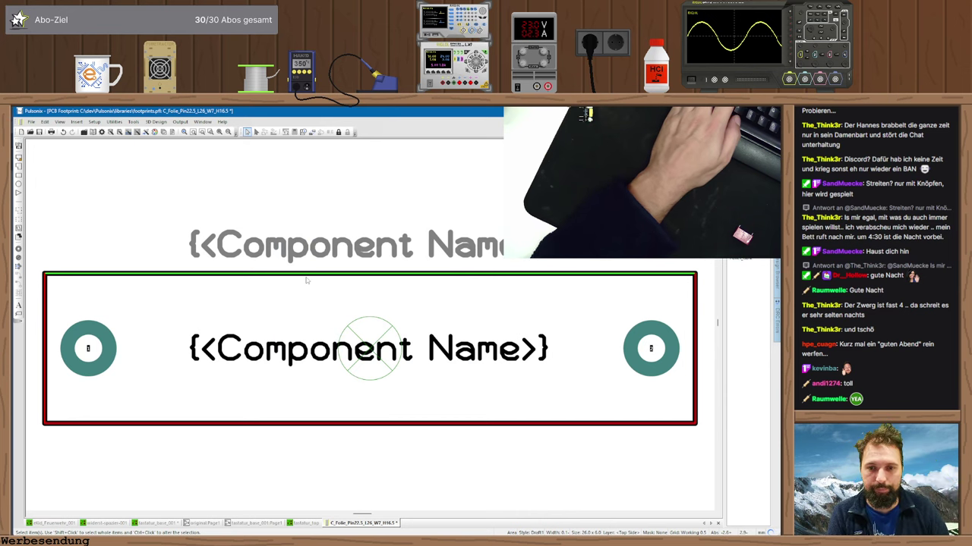
{"action": "left_click", "coordinate": [106, 350]}
{"action": "double_click", "coordinate": [106, 350]}
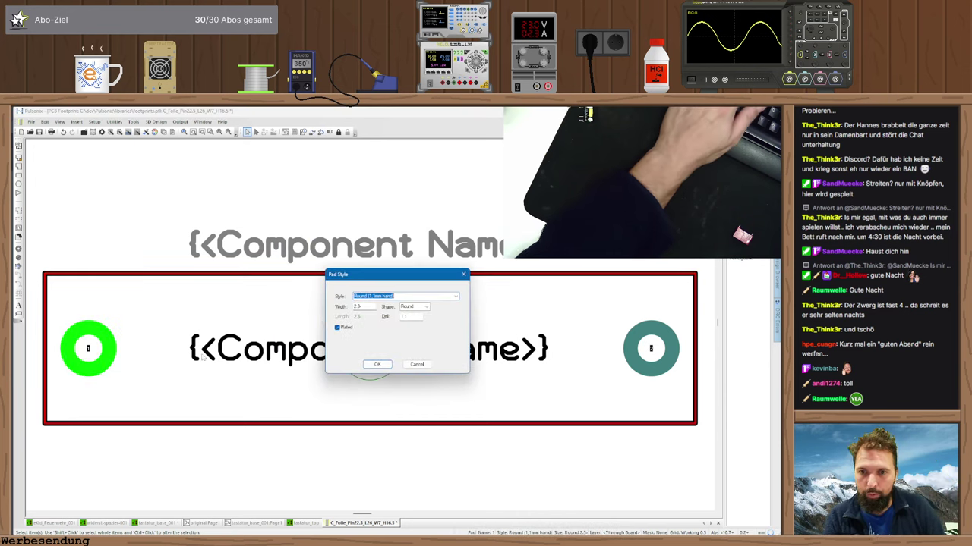
{"action": "key", "text": "Escape"}
{"action": "key", "text": "Escape"}
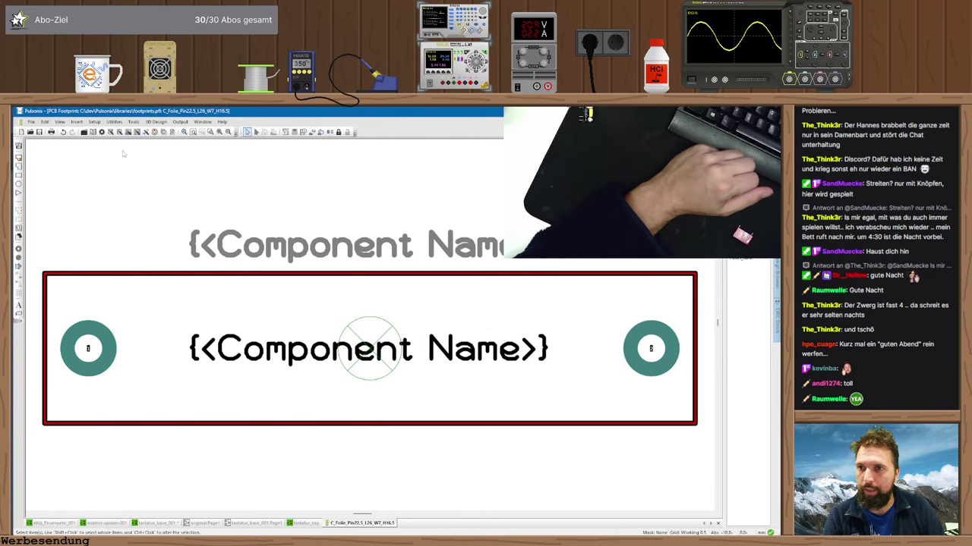
{"action": "key", "text": "ctrl+F4"}
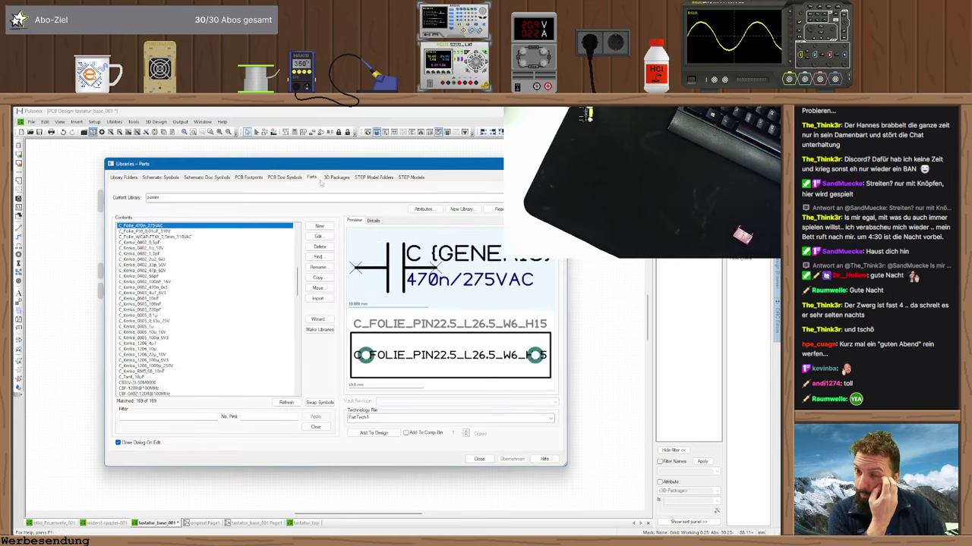
{"action": "left_click", "coordinate": [318, 319]}
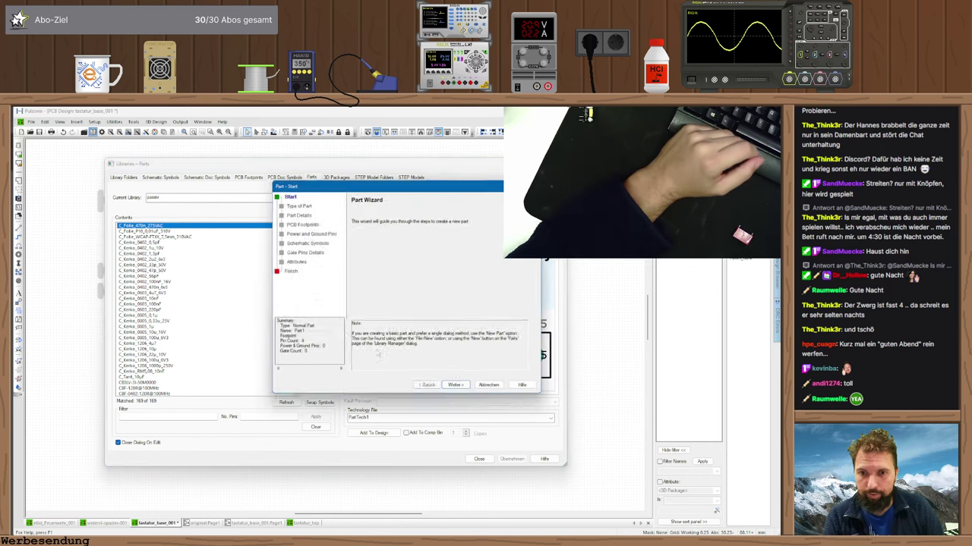
{"action": "left_click", "coordinate": [457, 388]}
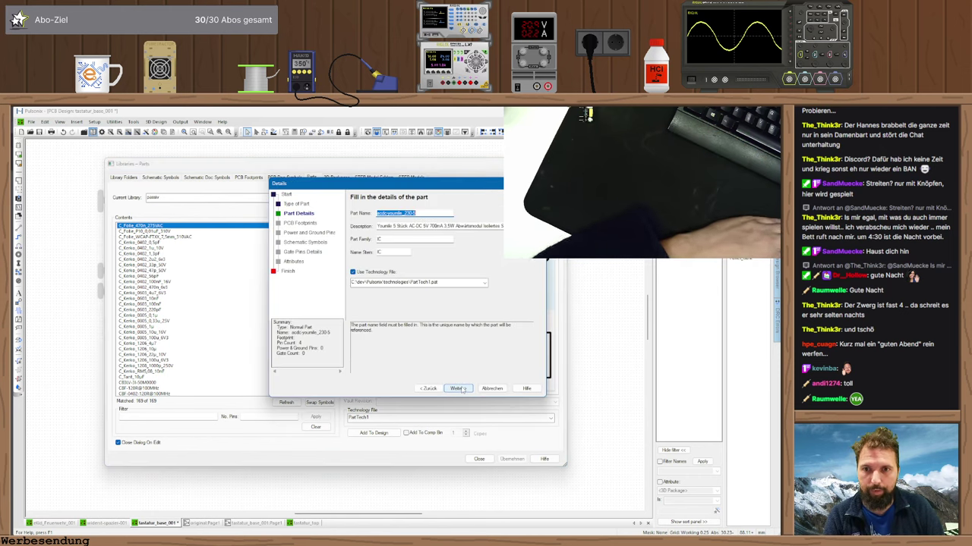
{"action": "key", "text": "alt+Tab"}
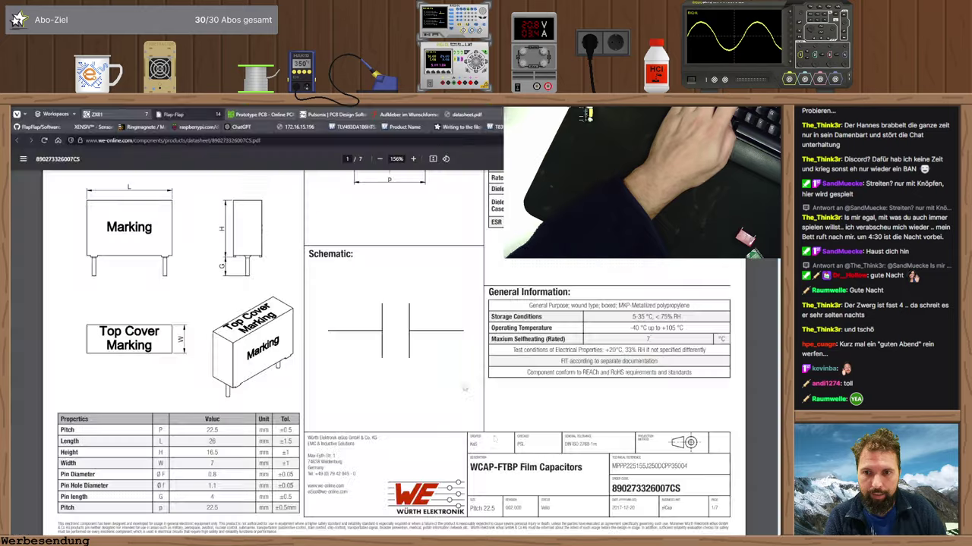
{"action": "key", "text": "alt+Tab"}
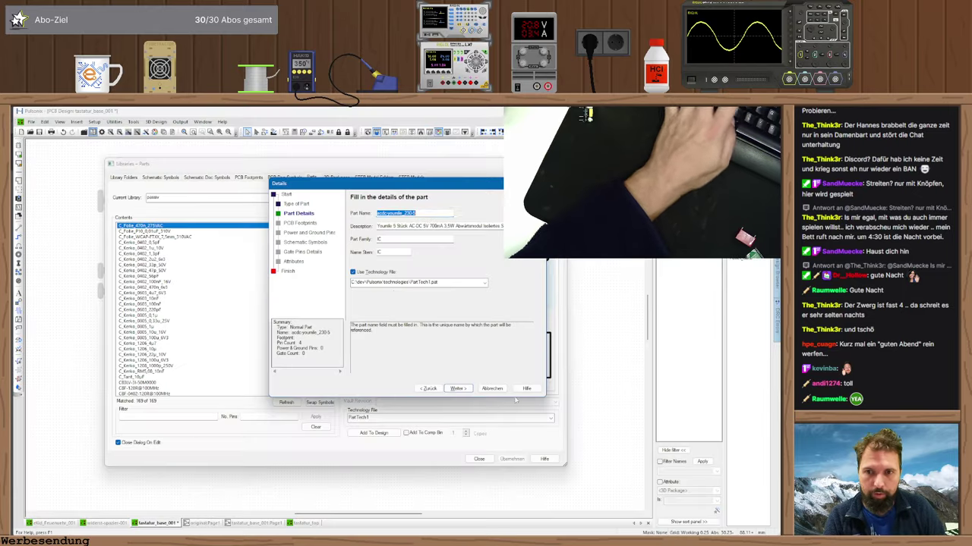
{"action": "key", "text": "ctrl+v"}
- Copy the series title from the product page and set the description to WCAP-FTBP Folienkondensatoren
{"action": "left_click", "coordinate": [408, 226]}
{"action": "key", "text": "alt+Tab"}
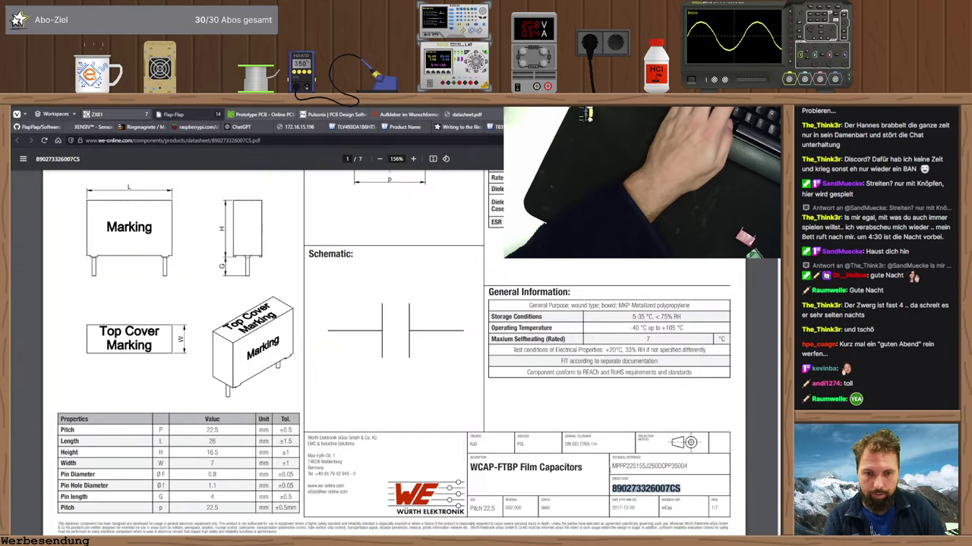
{"action": "key", "text": "alt+Left"}
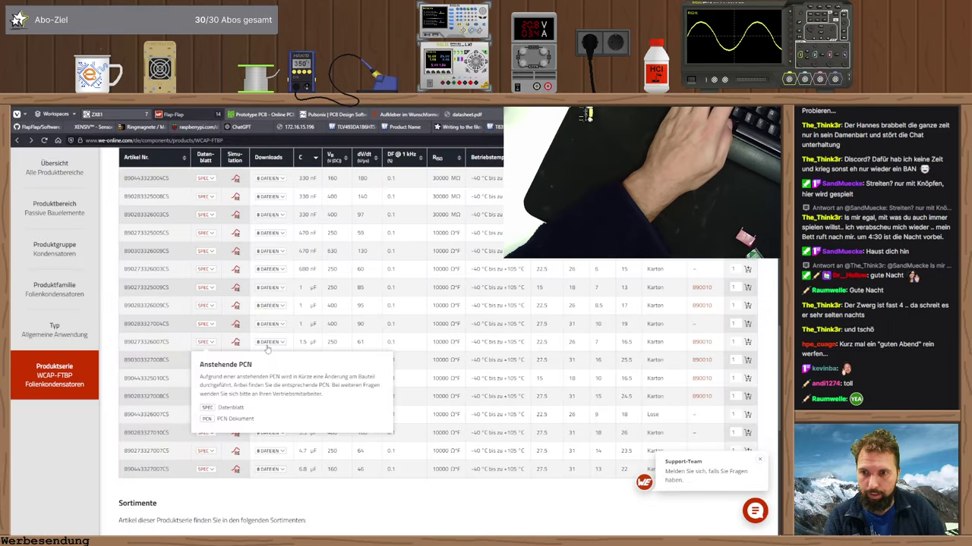
{"action": "scroll", "coordinate": [341, 319], "scroll_direction": "up", "scroll_amount": 5}
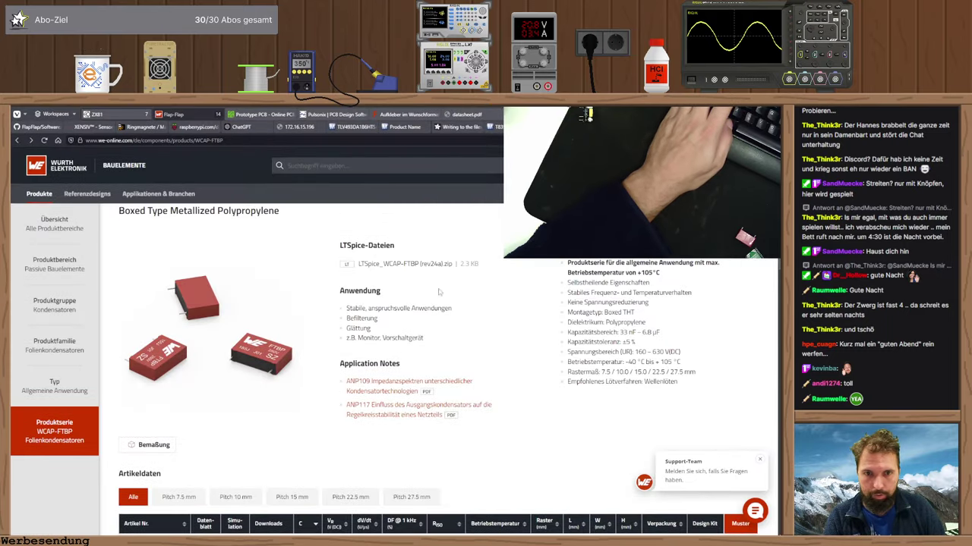
{"action": "scroll", "coordinate": [501, 276], "scroll_direction": "up", "scroll_amount": 1}
{"action": "left_click_drag", "start_coordinate": [118, 250], "coordinate": [279, 251]}
{"action": "left_click_drag", "start_coordinate": [118, 232], "coordinate": [368, 235]}
{"action": "key", "text": "ctrl+c"}
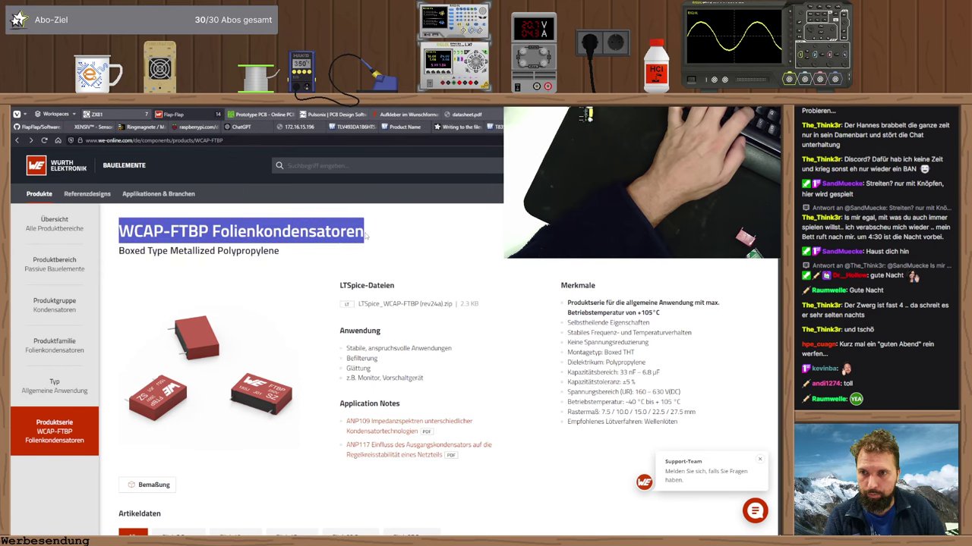
{"action": "key", "text": "alt+Tab"}
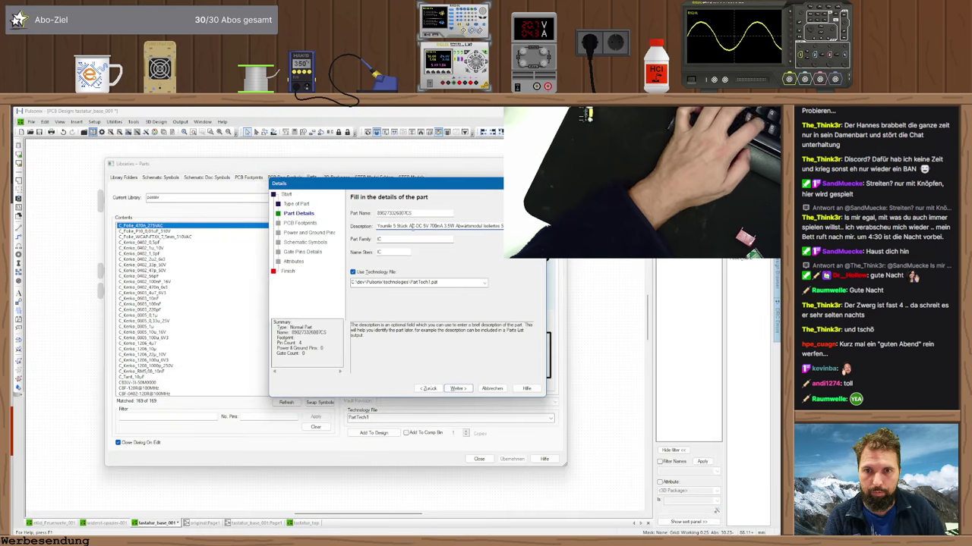
{"action": "key", "text": "ctrl+a"}
{"action": "key", "text": "ctrl+v"}
{"action": "key", "text": "Tab"}
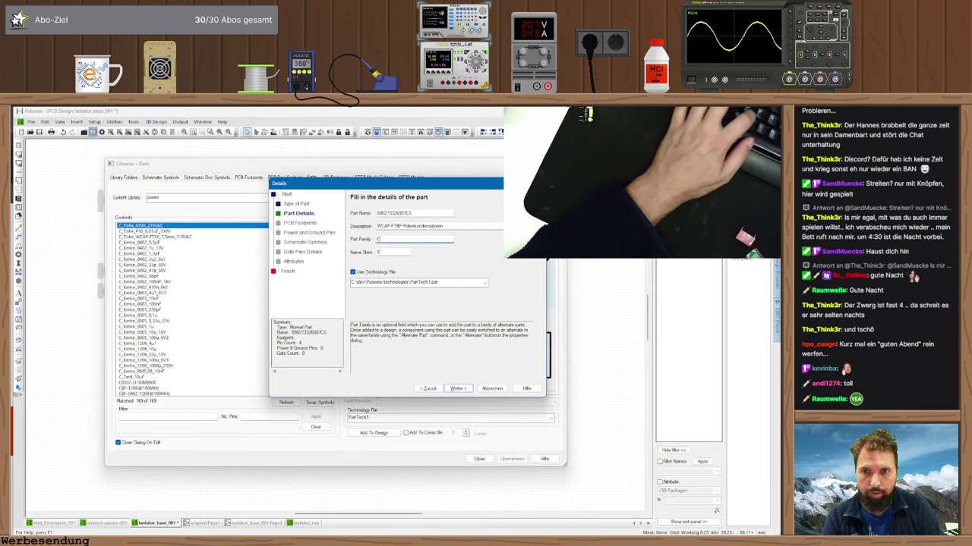
{"action": "left_click", "coordinate": [467, 390]}
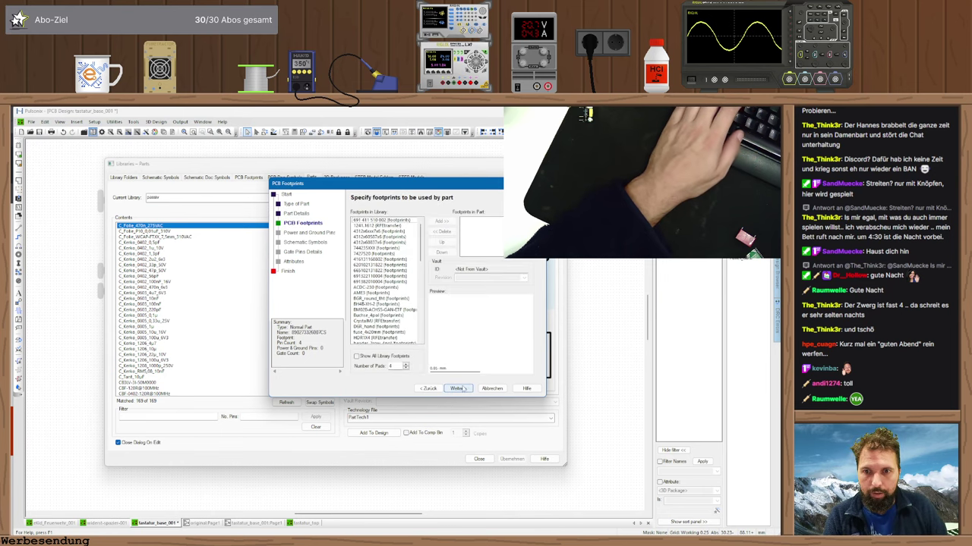
- Add the 22.5 mm pitch film capacitor footprint C_Folie_Pin22.5 to the part
{"action": "key", "text": "Up"}
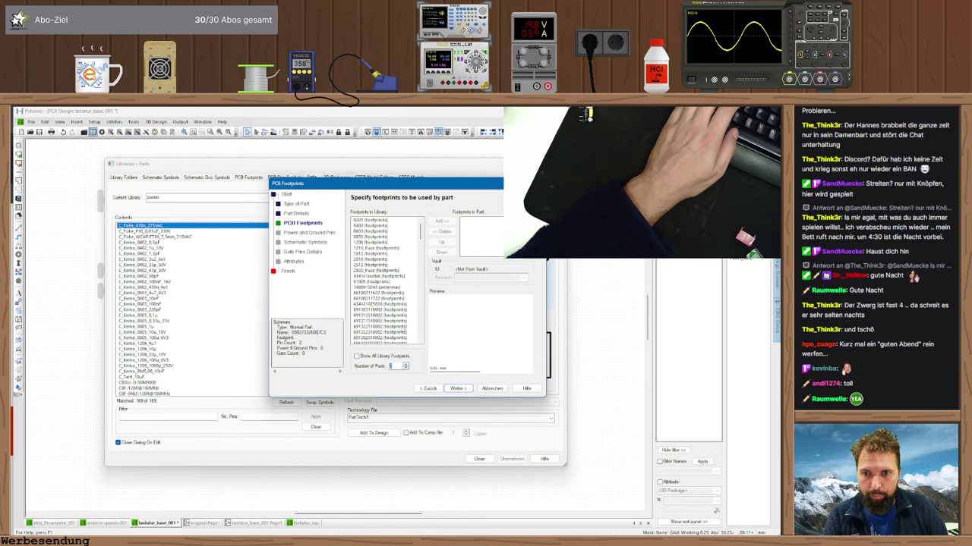
{"action": "scroll", "coordinate": [398, 287], "scroll_direction": "down", "scroll_amount": 4}
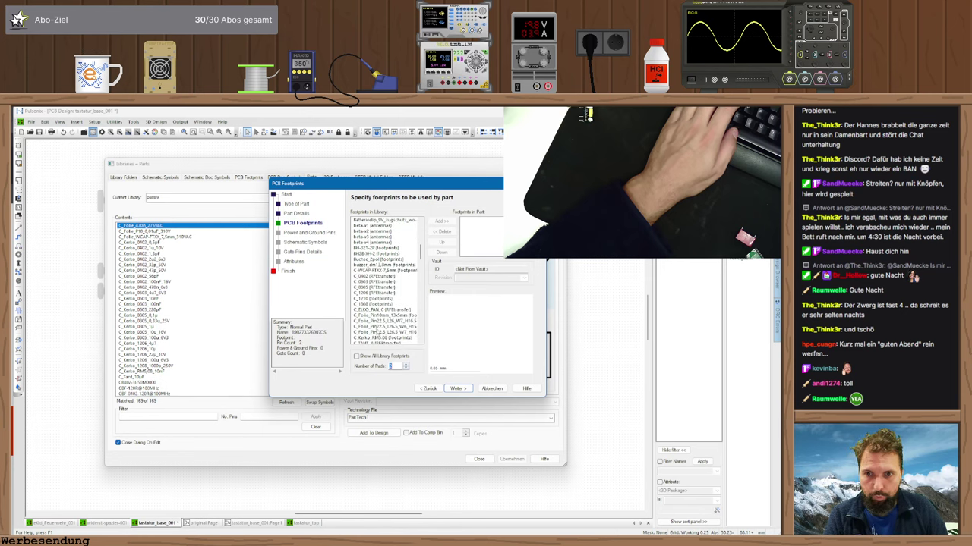
{"action": "scroll", "coordinate": [395, 334], "scroll_direction": "down", "scroll_amount": 2}
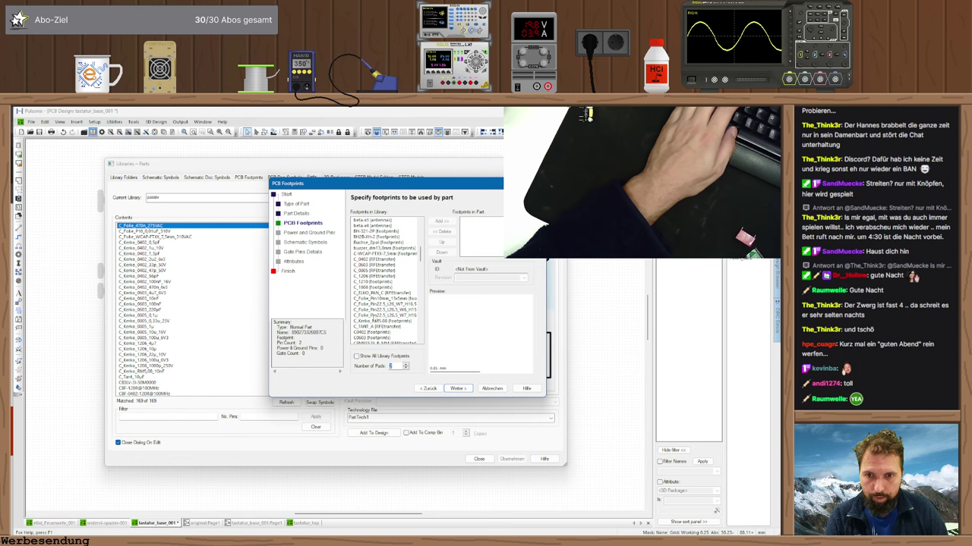
{"action": "left_click", "coordinate": [402, 316]}
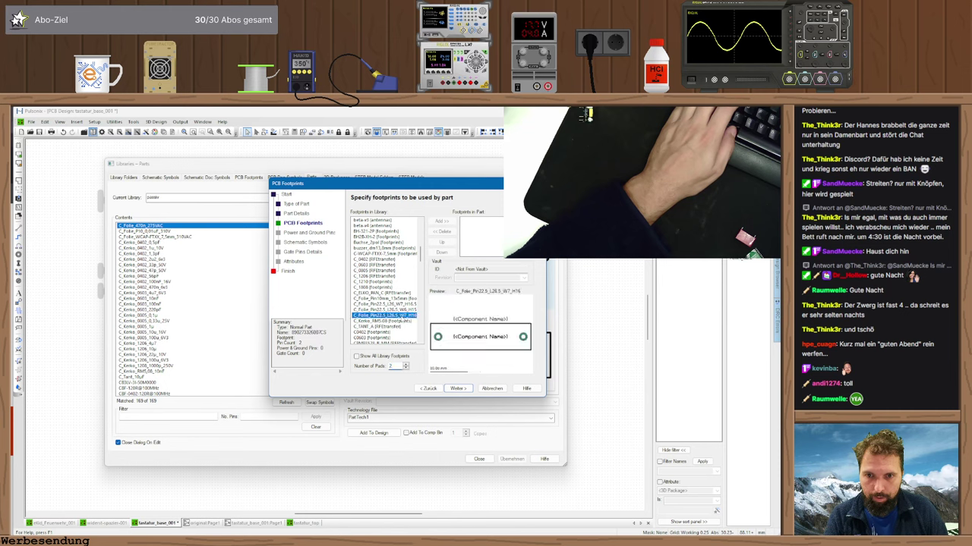
{"action": "double_click", "coordinate": [402, 316]}
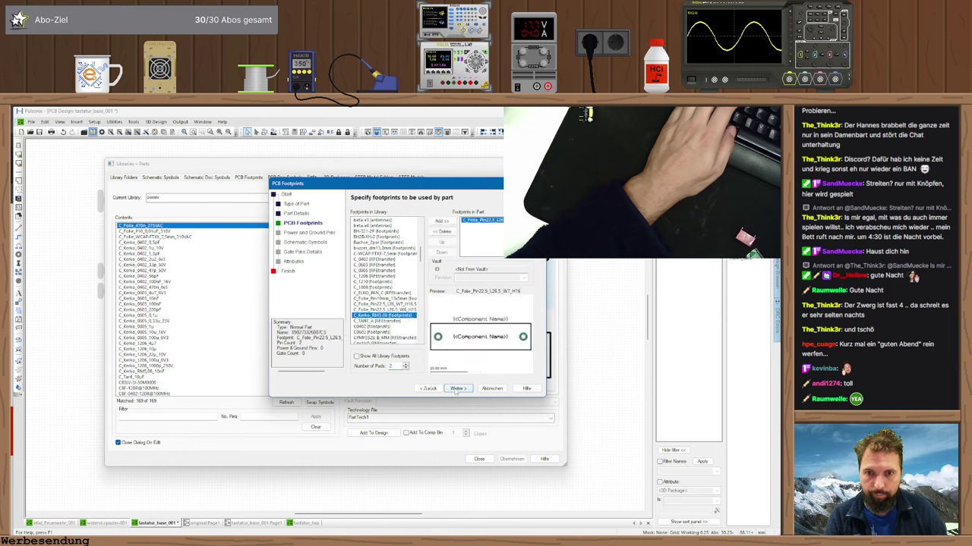
{"action": "left_click", "coordinate": [457, 389]}
{"action": "left_click", "coordinate": [457, 389]}
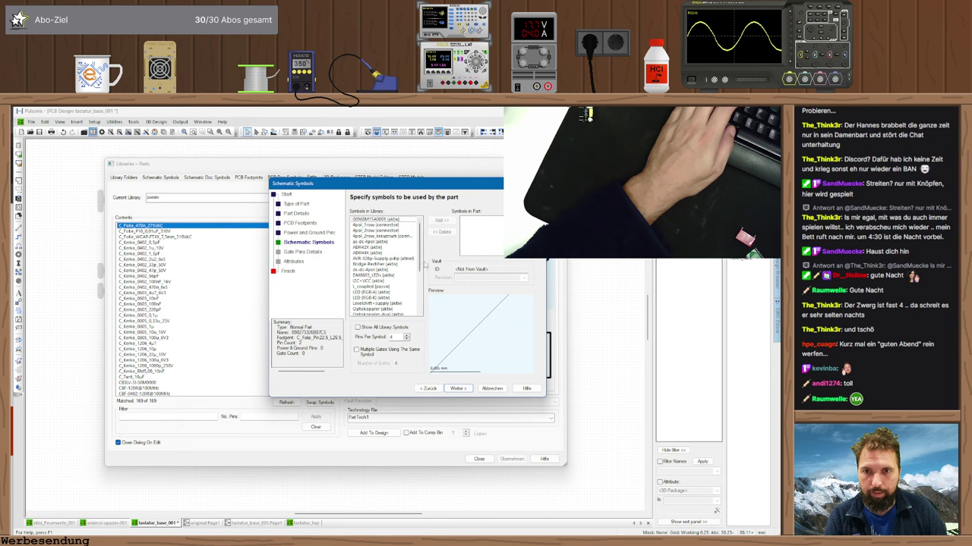
- Set Pins Per Symbol to 2 and assign the C (generic) schematic symbol
{"action": "left_click", "coordinate": [408, 337]}
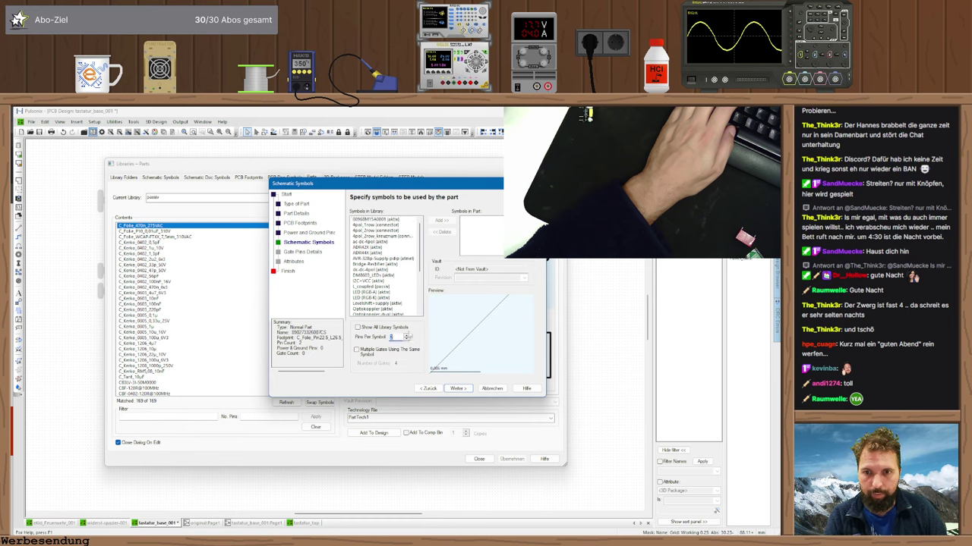
{"action": "left_click", "coordinate": [407, 339]}
{"action": "double_click", "coordinate": [375, 242]}
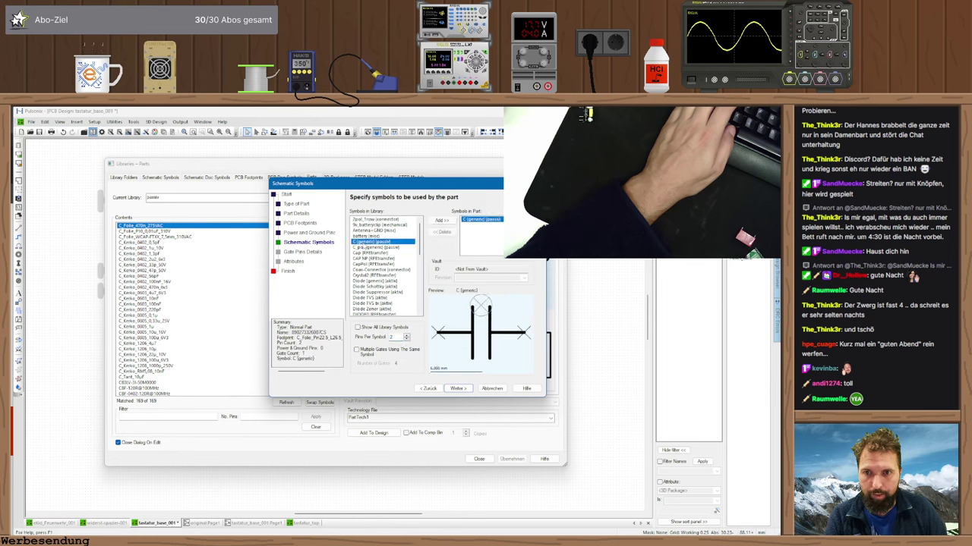
{"action": "left_click", "coordinate": [459, 388]}
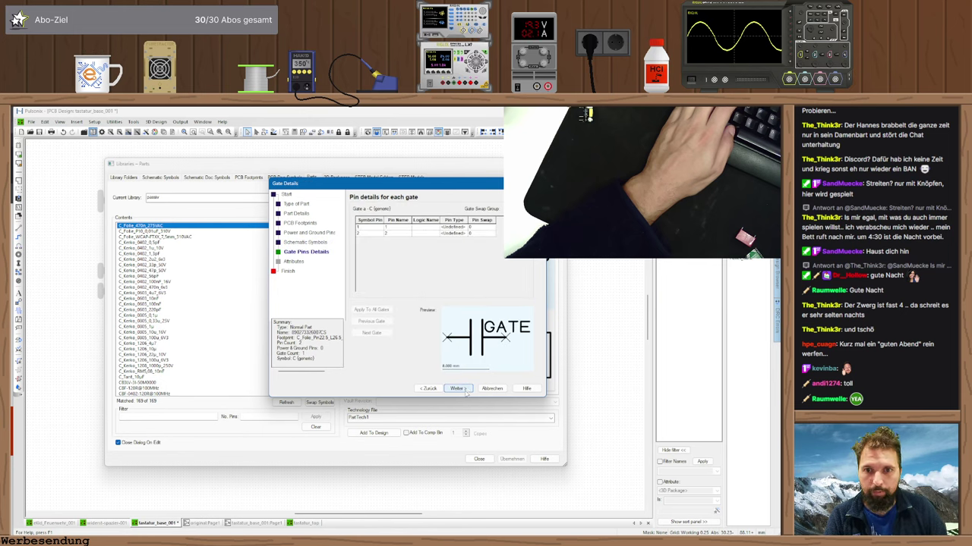
{"action": "left_click", "coordinate": [457, 388]}
{"action": "left_click", "coordinate": [430, 285]}
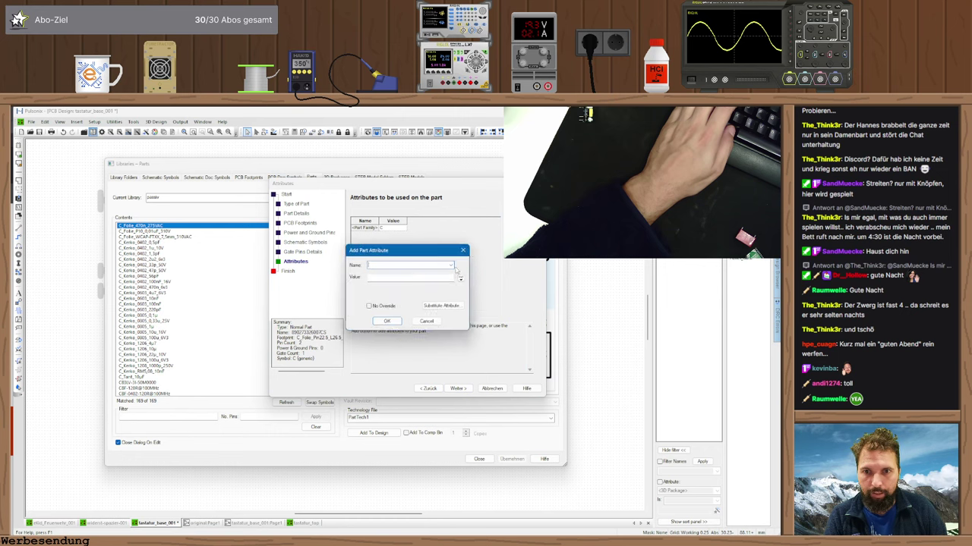
- Add a Value attribute of 1u5/100V
{"action": "left_click", "coordinate": [452, 265]}
{"action": "left_click", "coordinate": [373, 382]}
{"action": "left_click", "coordinate": [392, 277]}
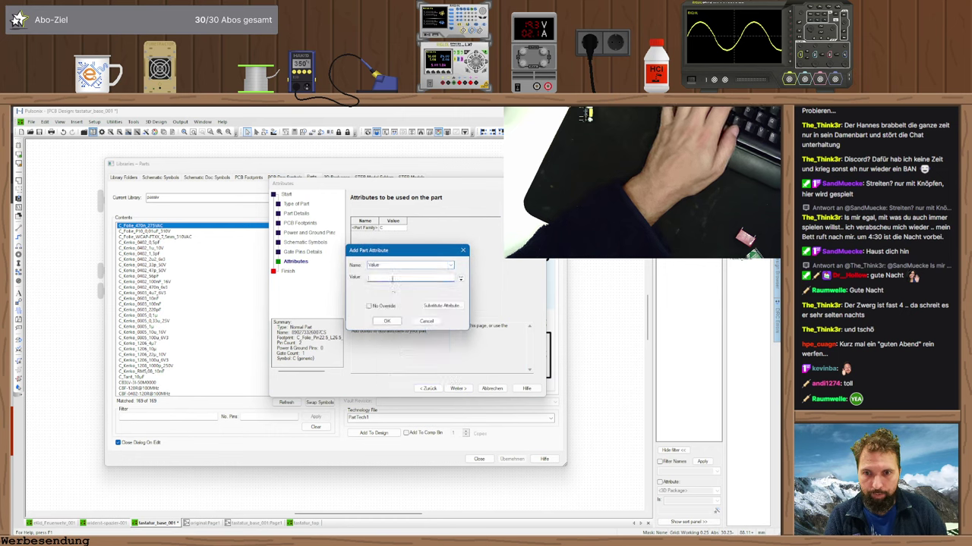
{"action": "type", "text": "1u"}
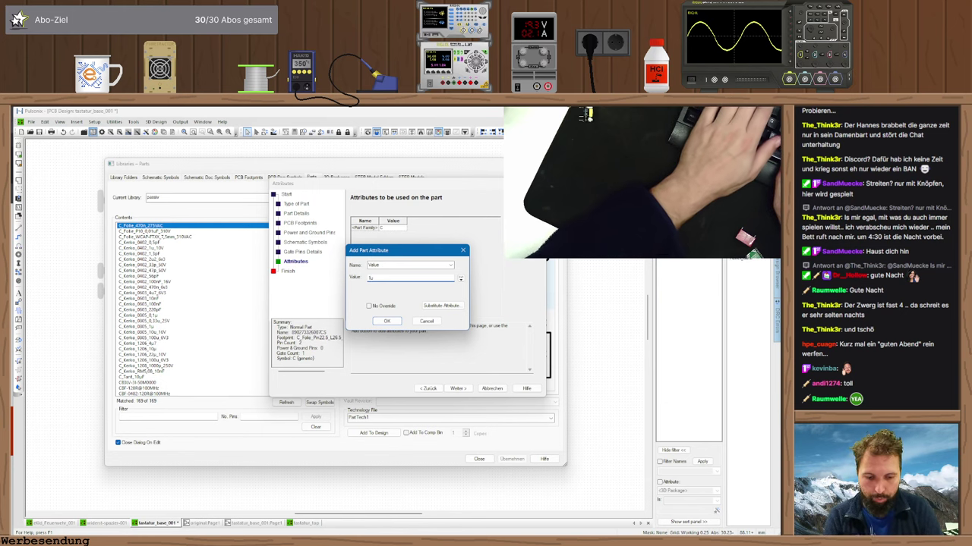
{"action": "type", "text": "5/10"}
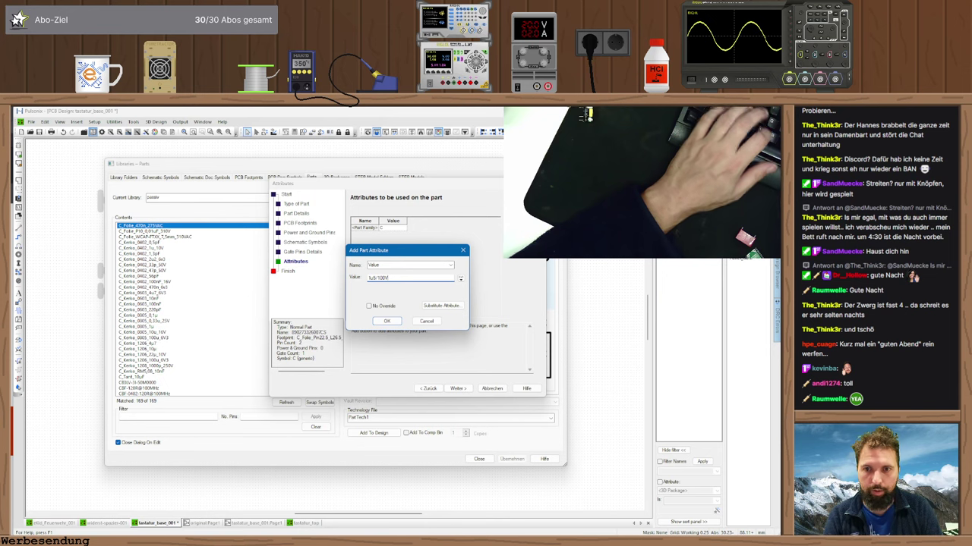
{"action": "type", "text": "0V"}
{"action": "key", "text": "Return"}
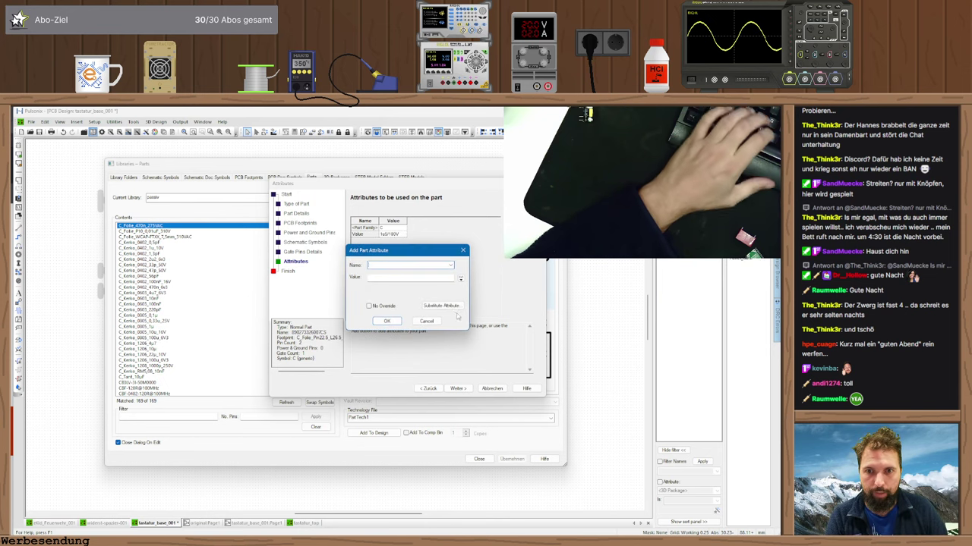
- Add a non-overridable Lieferant attribute set to Wuerth
{"action": "left_click", "coordinate": [450, 265]}
{"action": "left_click", "coordinate": [410, 373]}
{"action": "left_click", "coordinate": [383, 306]}
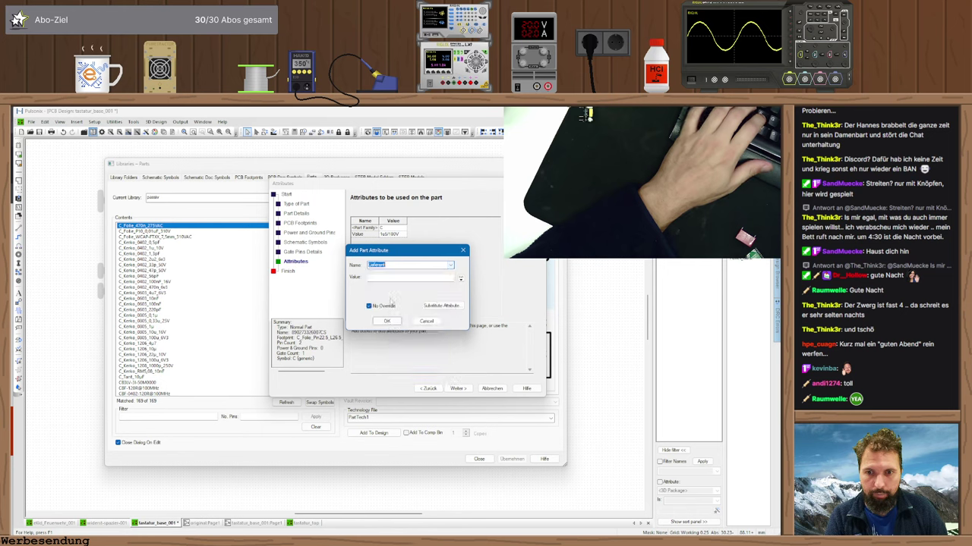
{"action": "left_click", "coordinate": [391, 278]}
{"action": "type", "text": "Wuerth"}
{"action": "key", "text": "Return"}
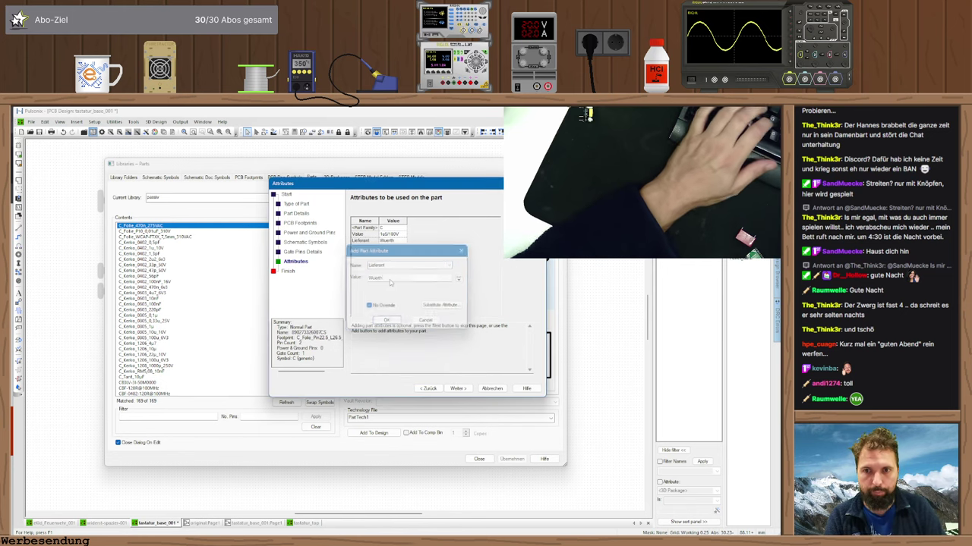
- Add a Bestellnummer attribute with the order number pasted from the datasheet
{"action": "left_click", "coordinate": [448, 264]}
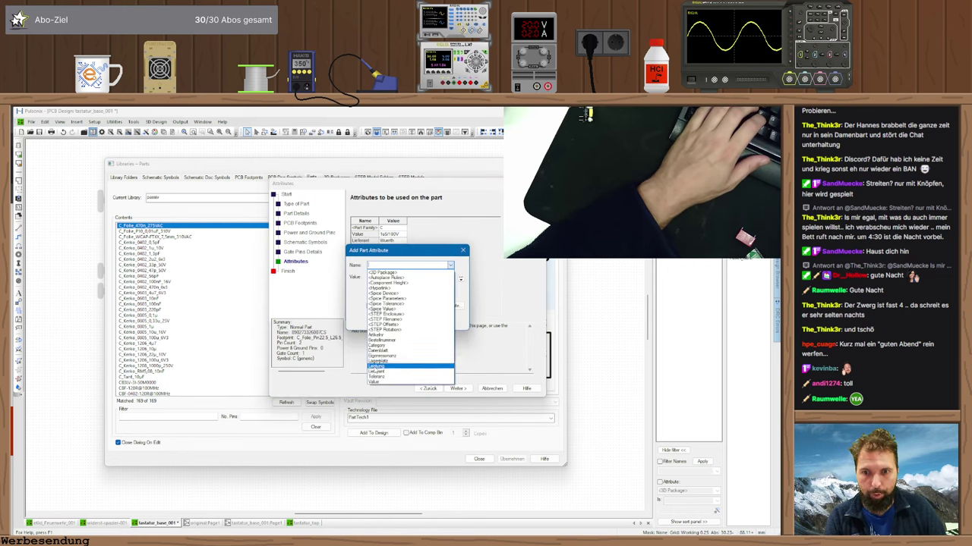
{"action": "left_click", "coordinate": [410, 344]}
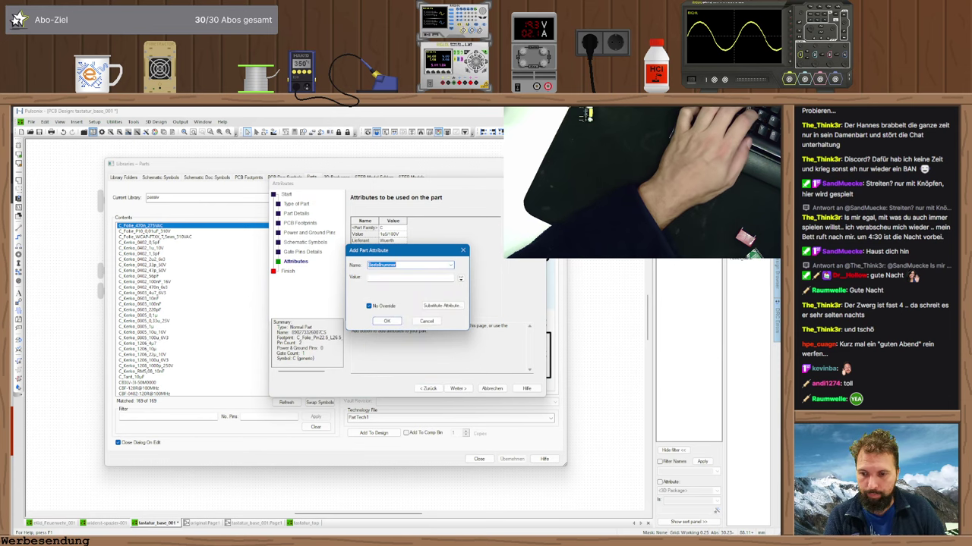
{"action": "key", "text": "alt+Tab"}
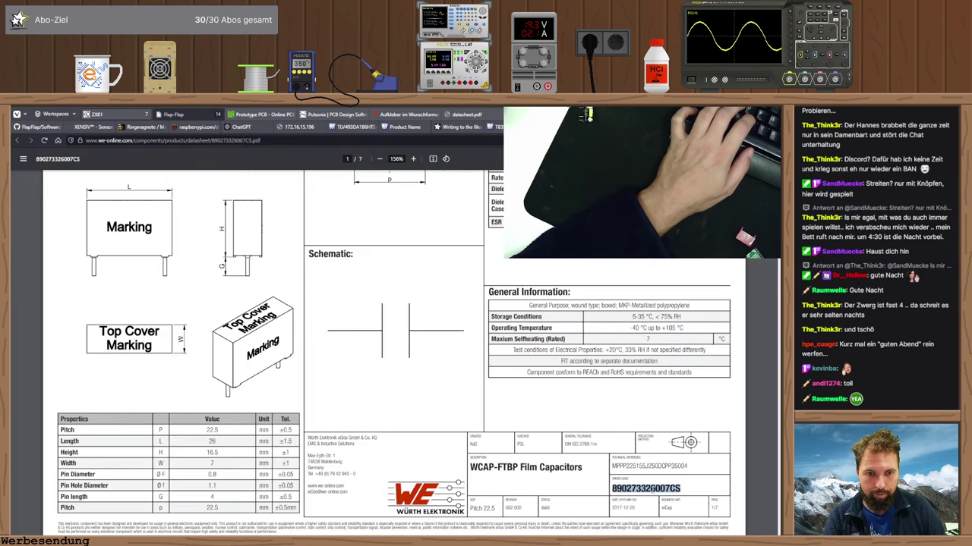
{"action": "key", "text": "alt+Tab"}
{"action": "left_click", "coordinate": [399, 279]}
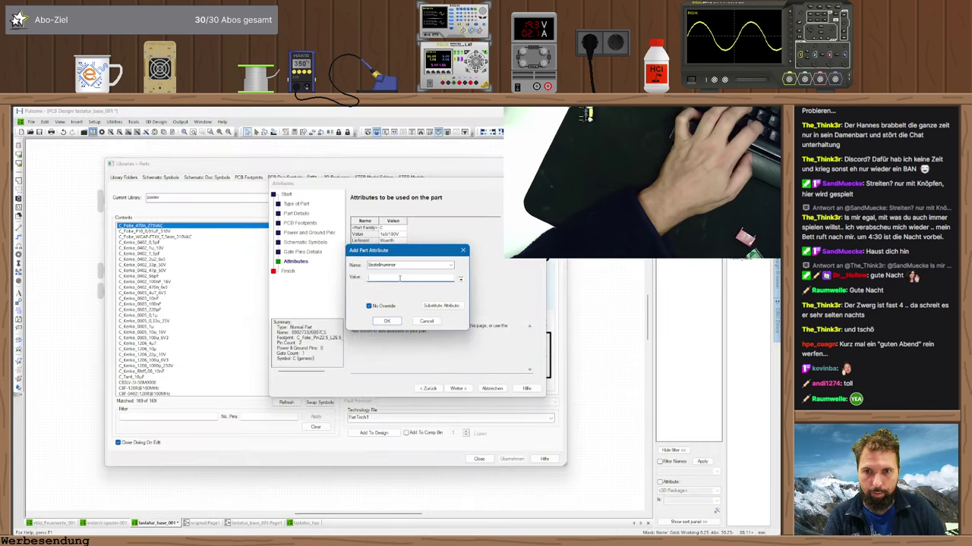
{"action": "key", "text": "ctrl+v"}
{"action": "key", "text": "Return"}
{"action": "left_click", "coordinate": [458, 389]}
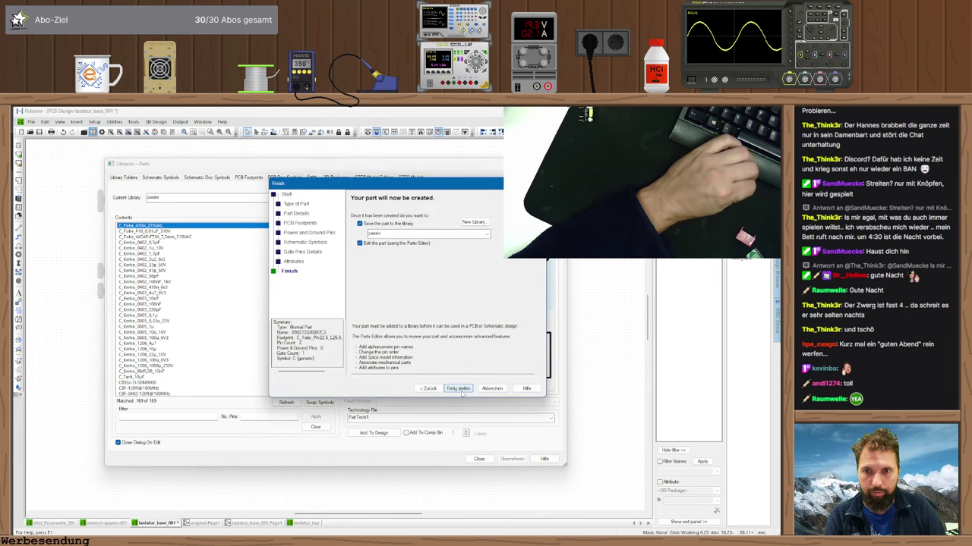
- Retry finishing after the access-violation error, then cancel the wizard and close the parts library
{"action": "left_click", "coordinate": [459, 389]}
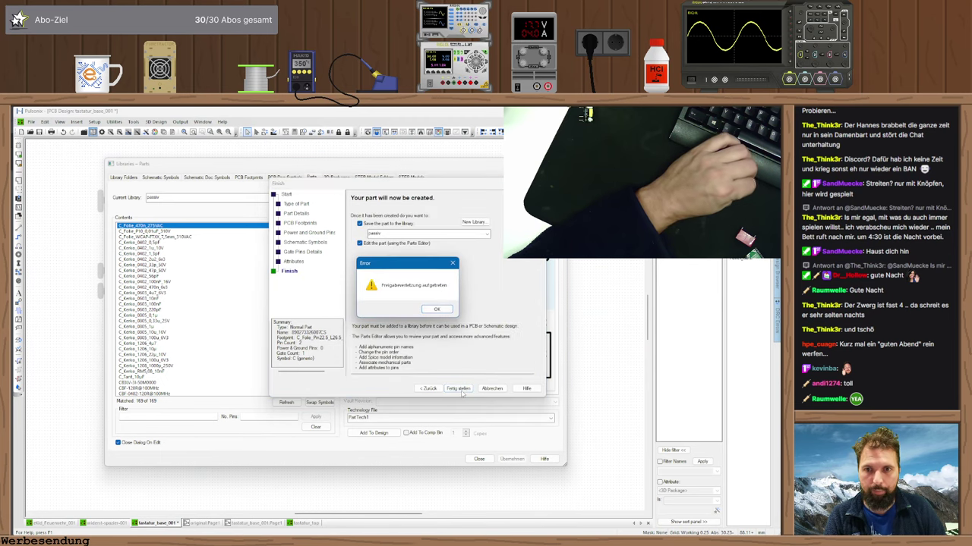
{"action": "left_click", "coordinate": [436, 309]}
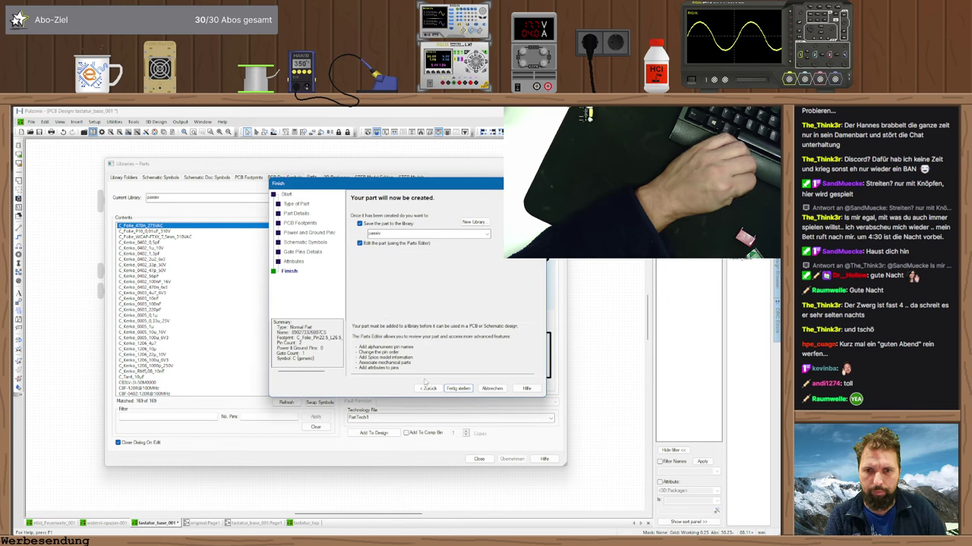
{"action": "left_click", "coordinate": [428, 388]}
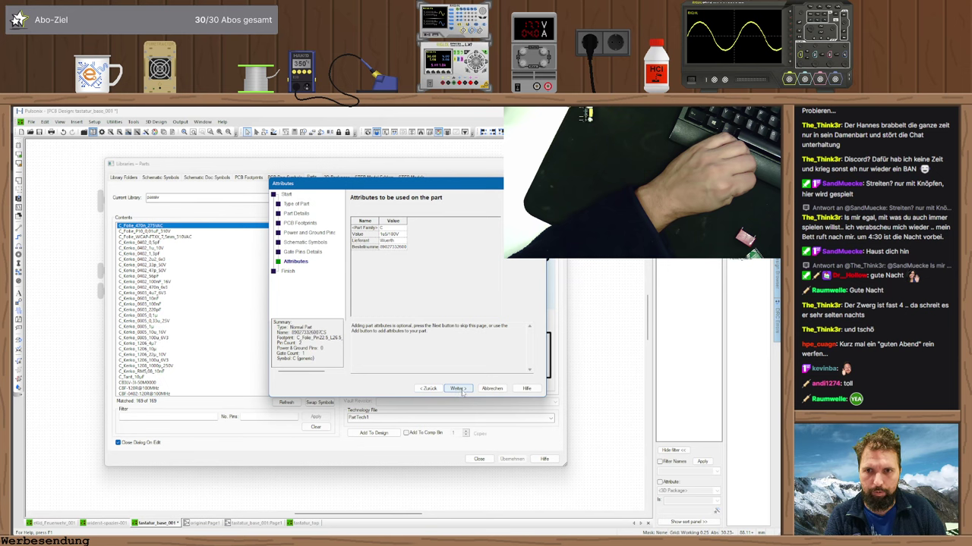
{"action": "left_click", "coordinate": [460, 389]}
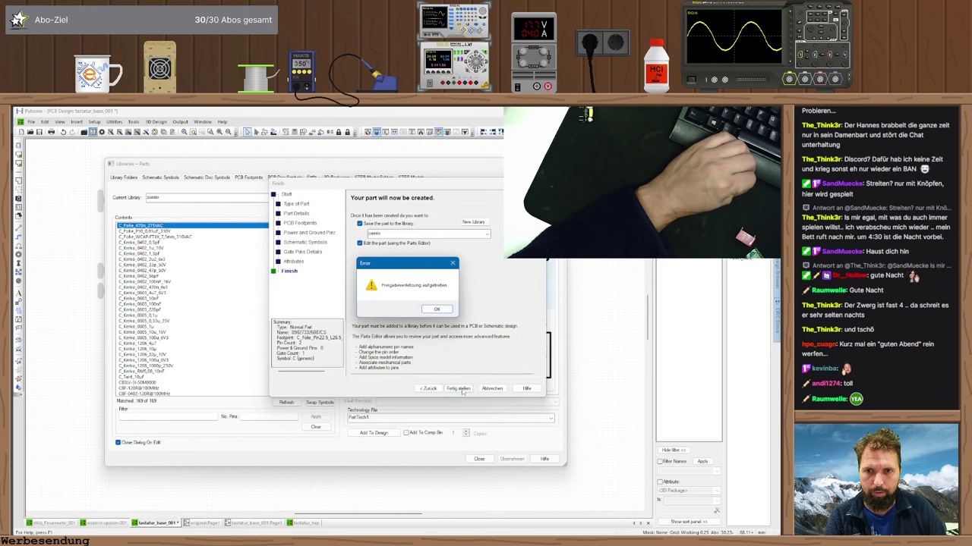
{"action": "left_click", "coordinate": [437, 311]}
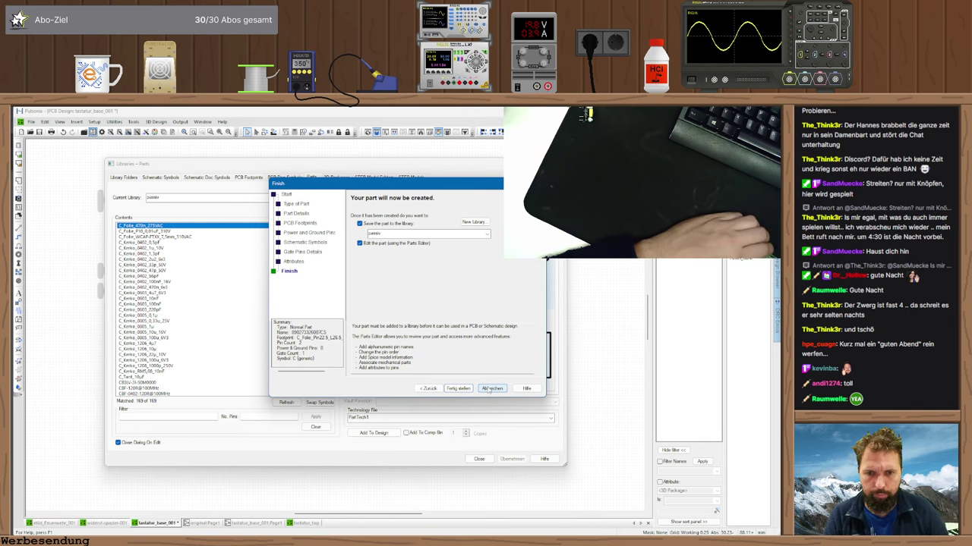
{"action": "left_click", "coordinate": [492, 389]}
{"action": "left_click", "coordinate": [479, 459]}
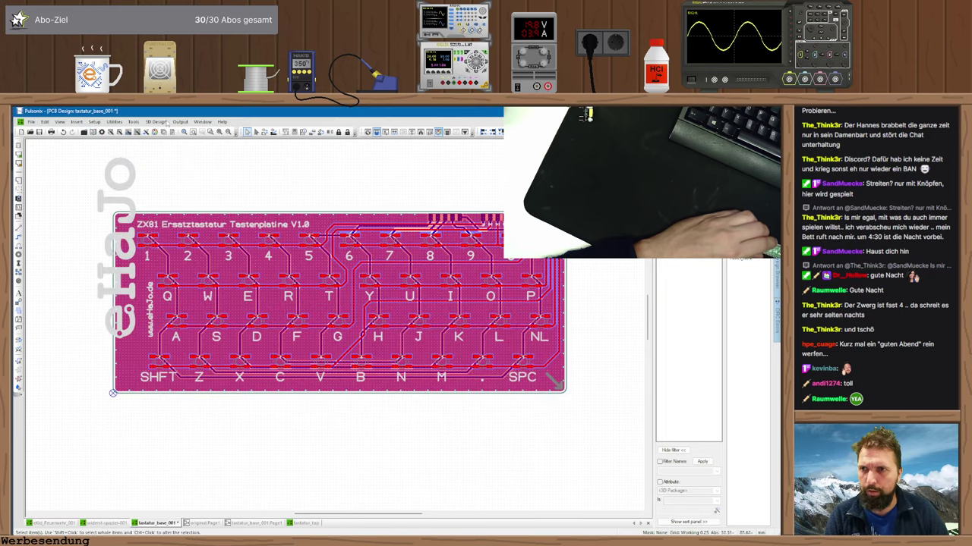
- Reopen the parts library, select C_Folie_WCAP_FTXX_7,5mm_310VAC and start a new part with the wizard
{"action": "left_click", "coordinate": [92, 132]}
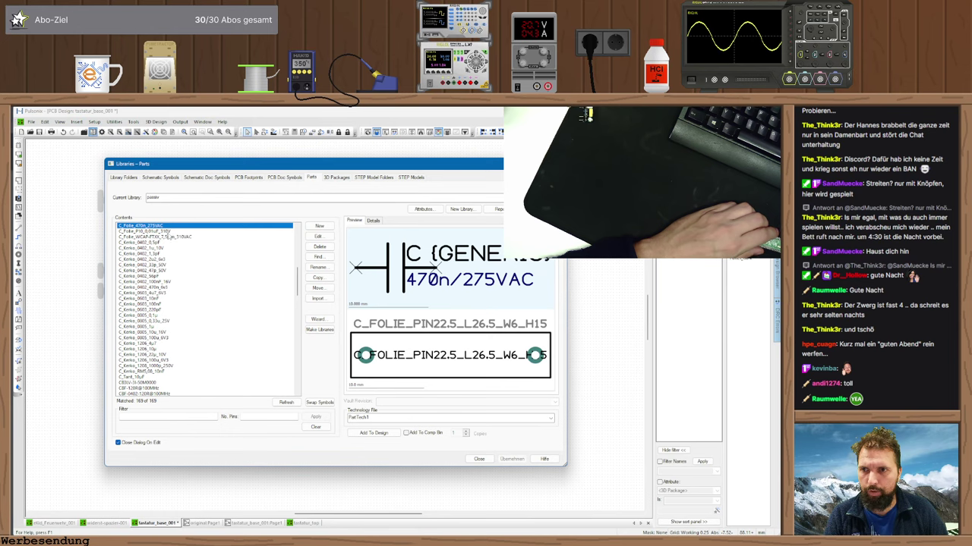
{"action": "left_click", "coordinate": [169, 237]}
{"action": "left_click", "coordinate": [148, 226]}
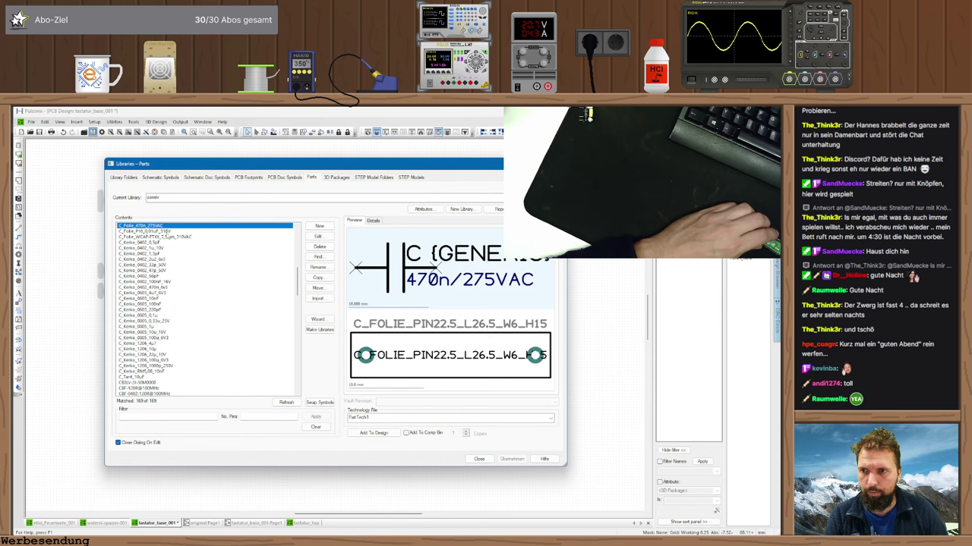
{"action": "left_click", "coordinate": [166, 237]}
{"action": "left_click", "coordinate": [318, 319]}
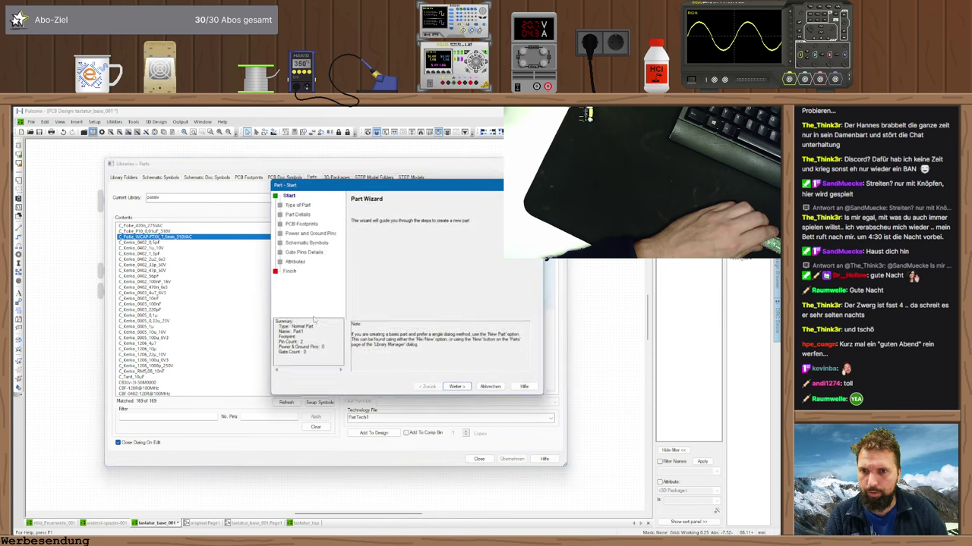
{"action": "left_click", "coordinate": [458, 388]}
{"action": "left_click", "coordinate": [459, 389]}
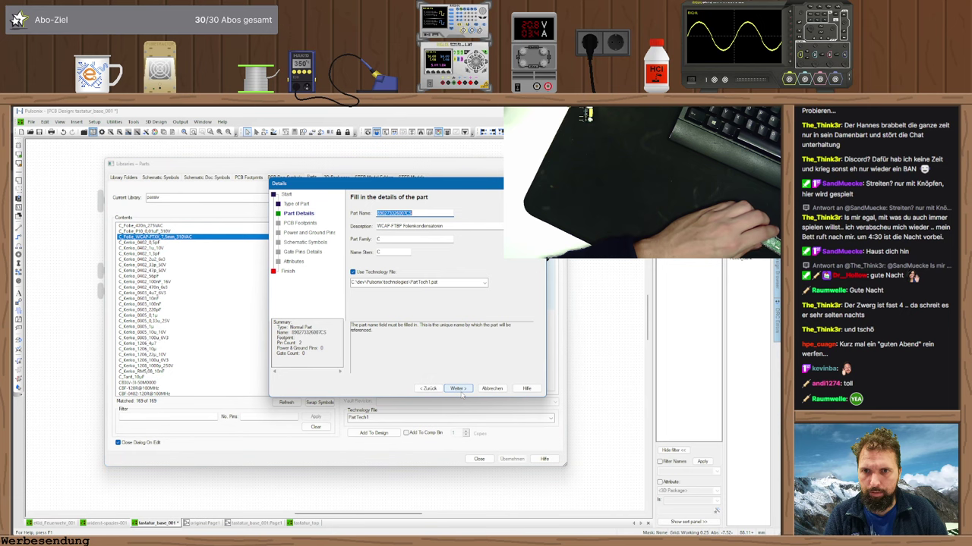
{"action": "left_click", "coordinate": [459, 389]}
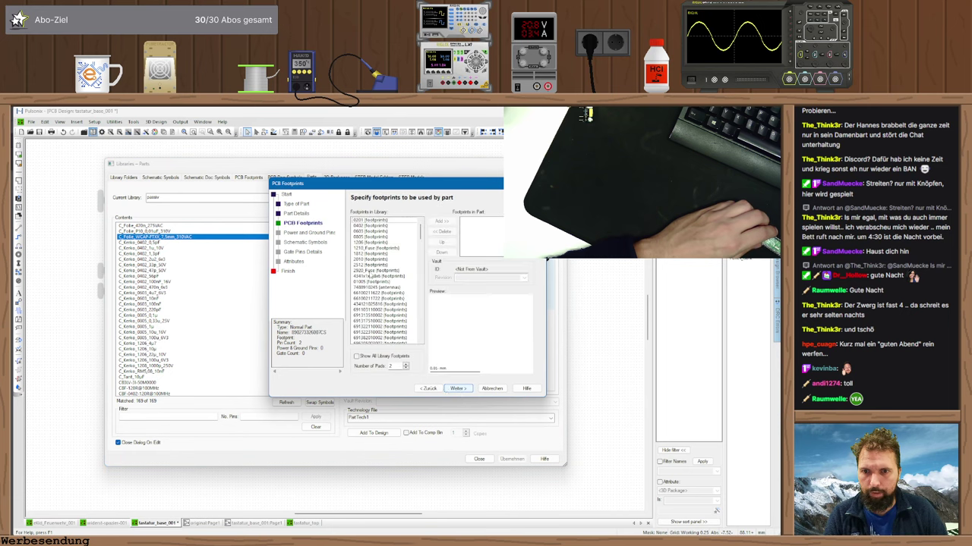
- Assign the C_Folie_Pin22.5 footprint and the C (generic) capacitor symbol to the new part
{"action": "left_click_drag", "start_coordinate": [422, 228], "coordinate": [422, 255]}
{"action": "double_click", "coordinate": [383, 288]}
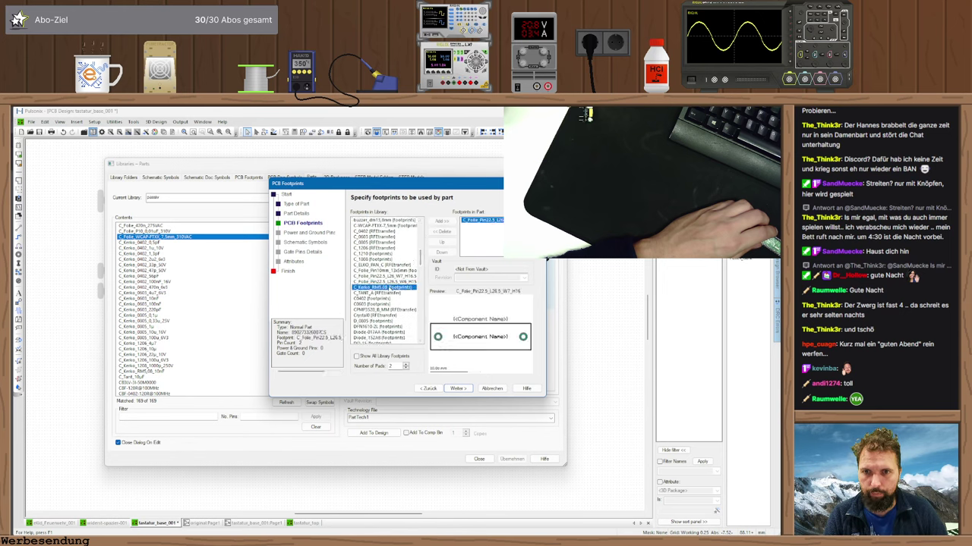
{"action": "left_click", "coordinate": [456, 389]}
{"action": "left_click", "coordinate": [456, 388]}
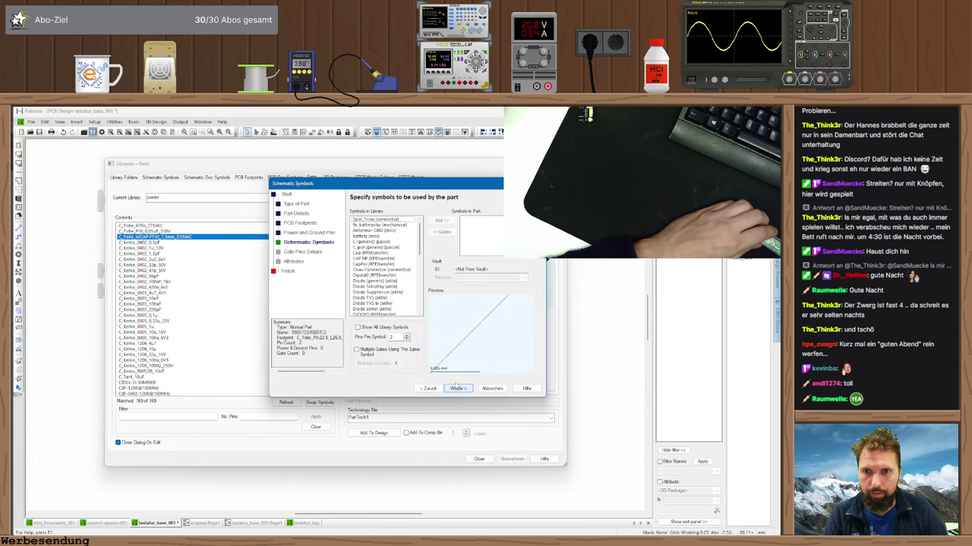
{"action": "double_click", "coordinate": [370, 241]}
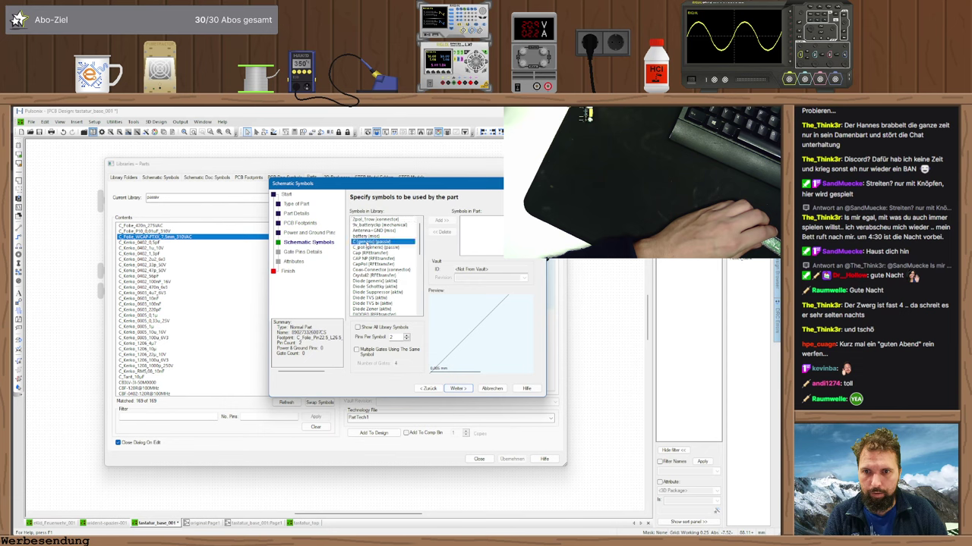
{"action": "left_click", "coordinate": [456, 388]}
{"action": "left_click", "coordinate": [456, 388]}
- Add a Value attribute of 1u5/100V to the part
{"action": "left_click", "coordinate": [489, 239]}
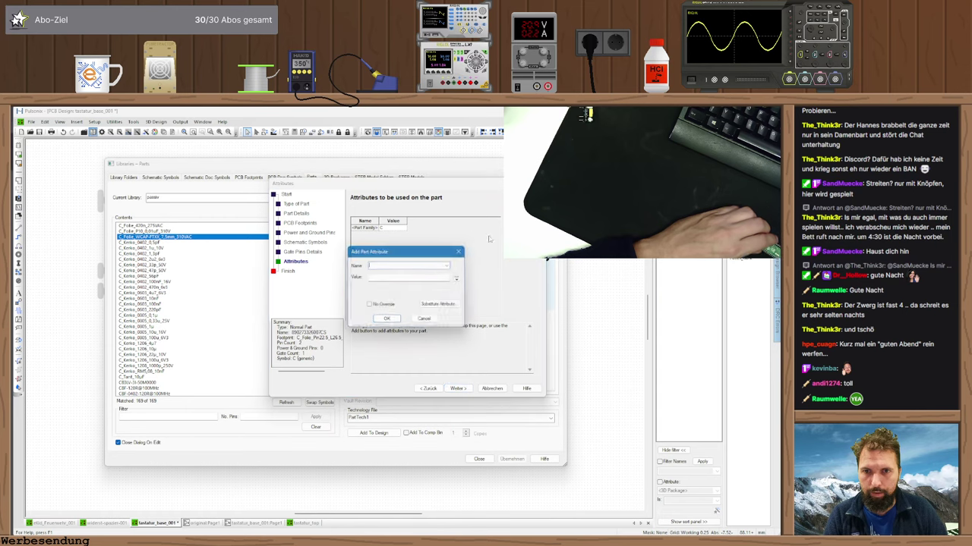
{"action": "left_click", "coordinate": [448, 266]}
{"action": "left_click", "coordinate": [394, 380]}
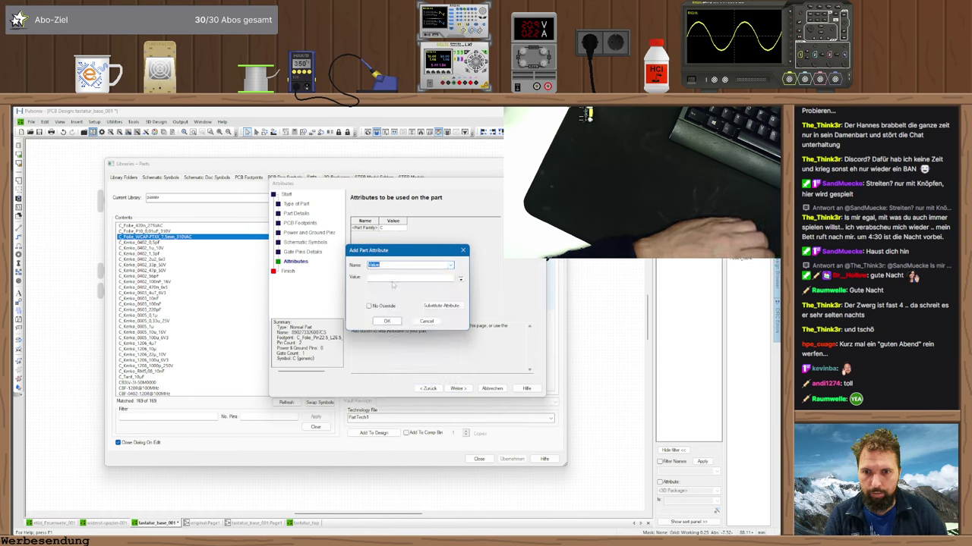
{"action": "key", "text": "Tab"}
{"action": "type", "text": "1u5"}
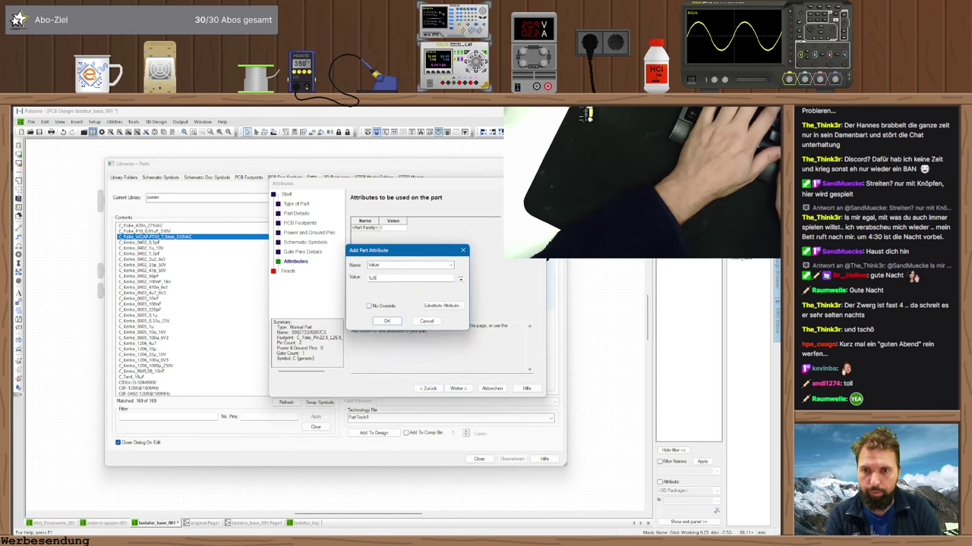
{"action": "type", "text": "/100V"}
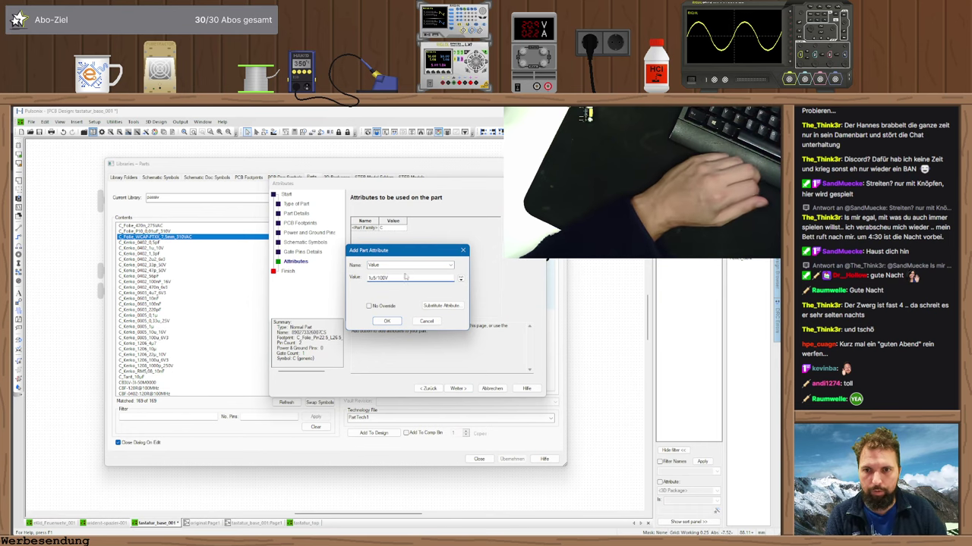
{"action": "key", "text": "Return"}
- Finish the part after the access violation error, save it into the passiv library, and close Libraries
{"action": "left_click", "coordinate": [458, 389]}
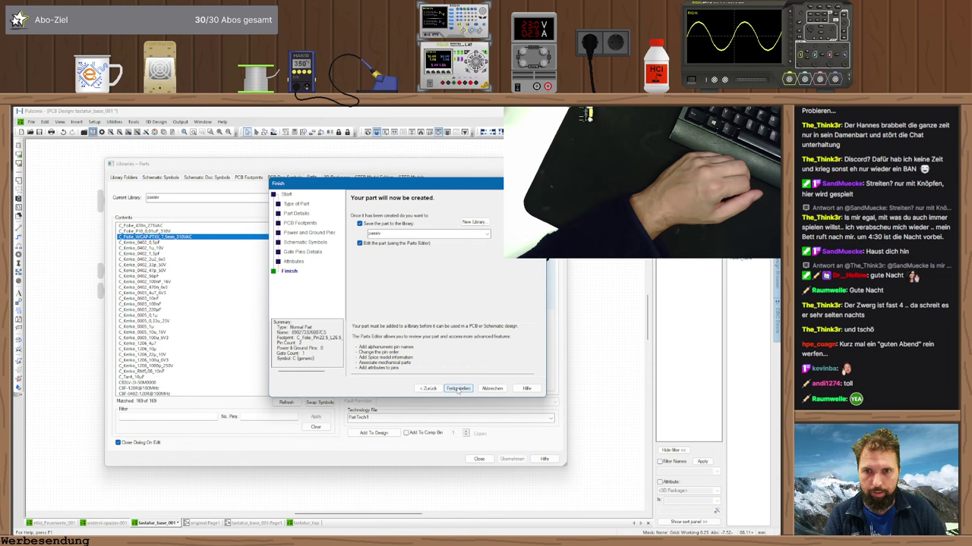
{"action": "left_click", "coordinate": [458, 388]}
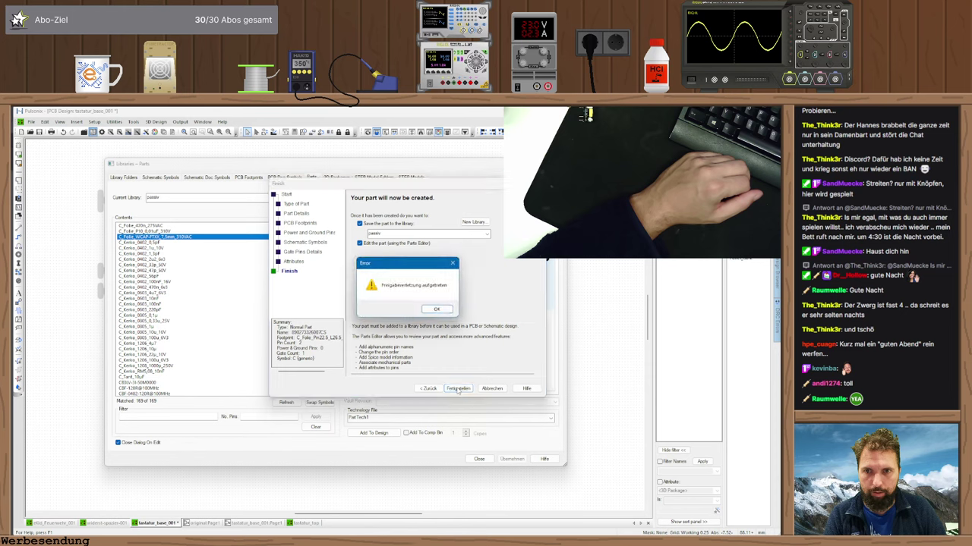
{"action": "left_click", "coordinate": [437, 310]}
{"action": "left_click", "coordinate": [486, 235]}
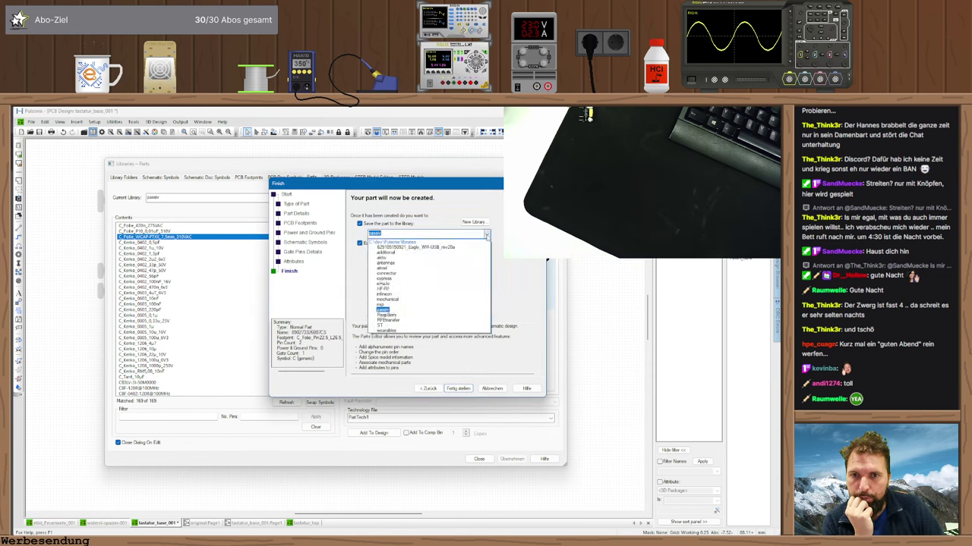
{"action": "left_click", "coordinate": [384, 310]}
{"action": "left_click", "coordinate": [486, 388]}
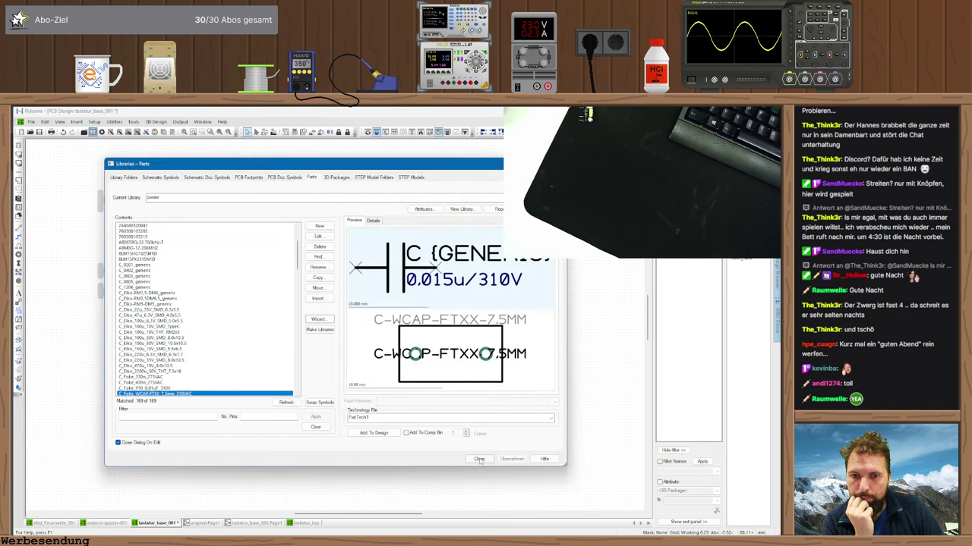
{"action": "left_click", "coordinate": [479, 460]}
- Cancel the Open file dialog and reopen the Parts library showing the passiv capacitors
{"action": "left_click", "coordinate": [32, 131]}
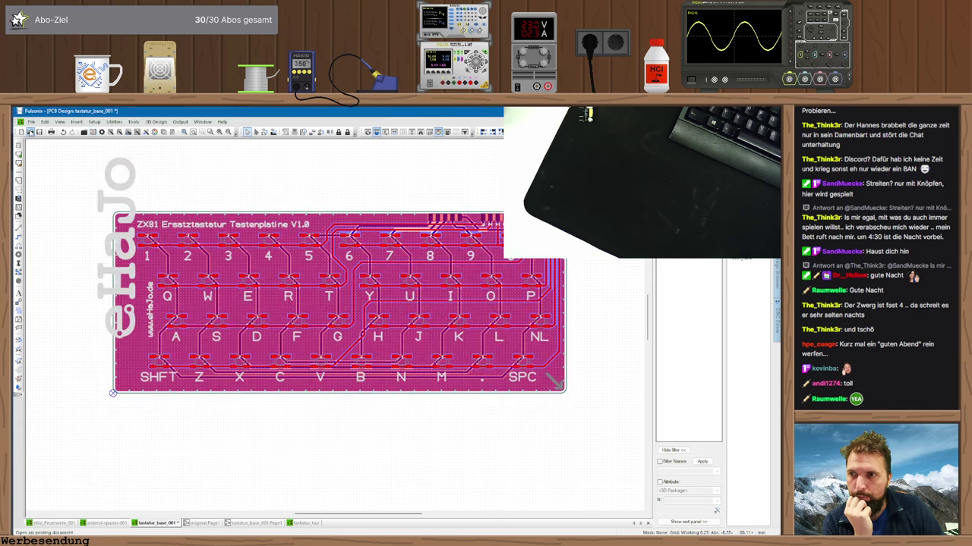
{"action": "key", "text": "Escape"}
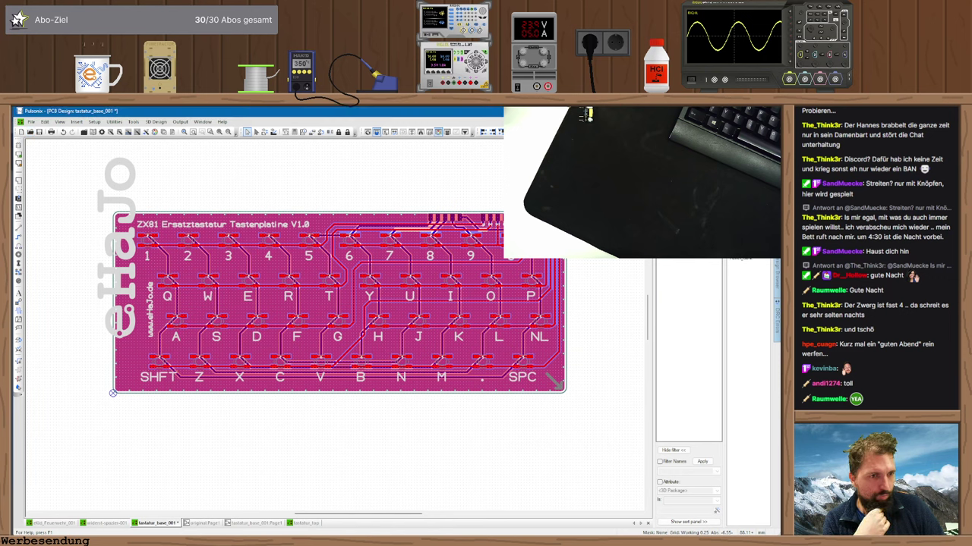
{"action": "left_click", "coordinate": [92, 132]}
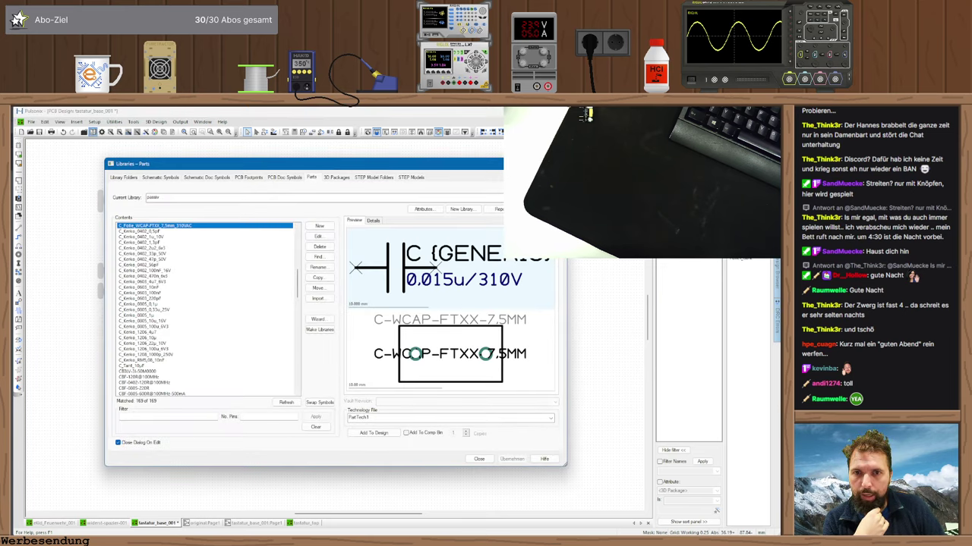
- Keep passiv as the current library, refresh the list and regenerate the part library indexes
{"action": "key", "text": "alt+Down"}
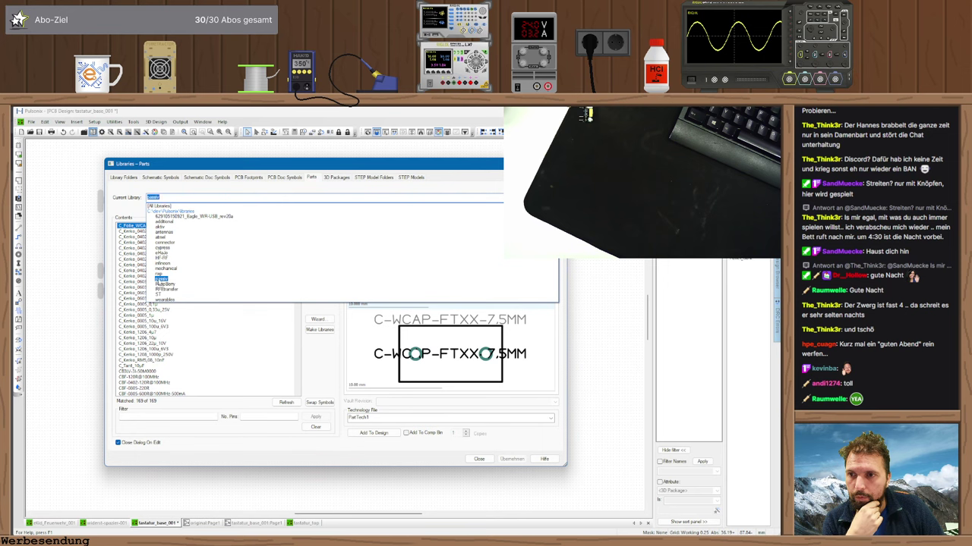
{"action": "left_click", "coordinate": [161, 279]}
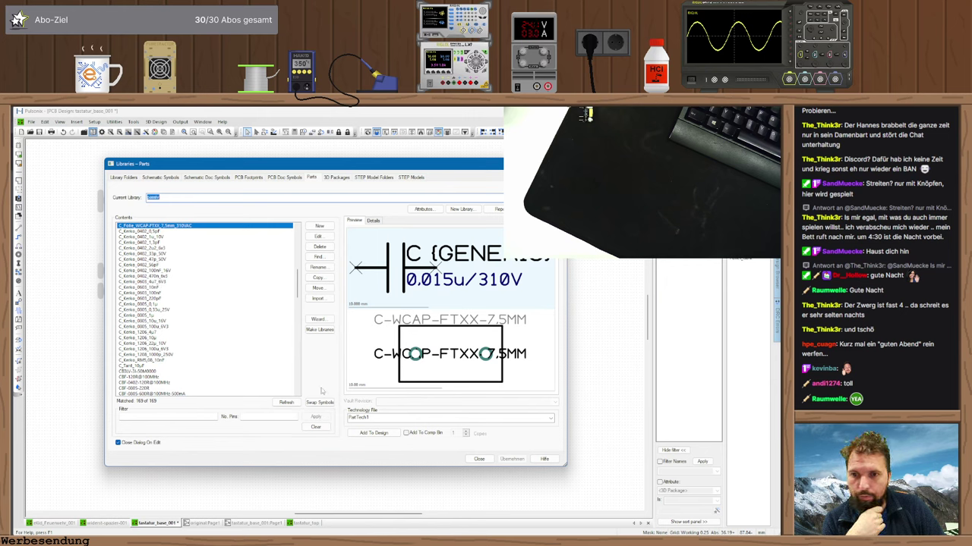
{"action": "left_click", "coordinate": [287, 403]}
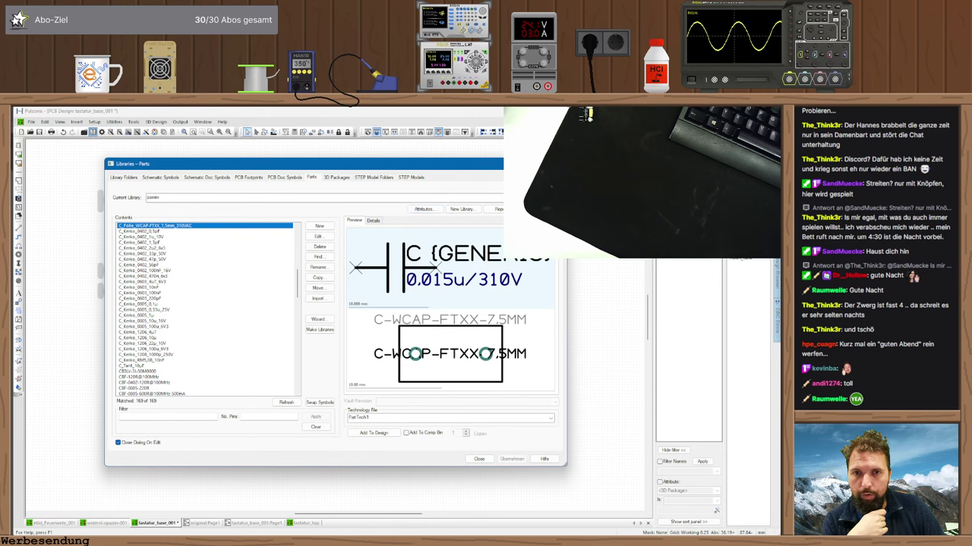
{"action": "left_click", "coordinate": [499, 209]}
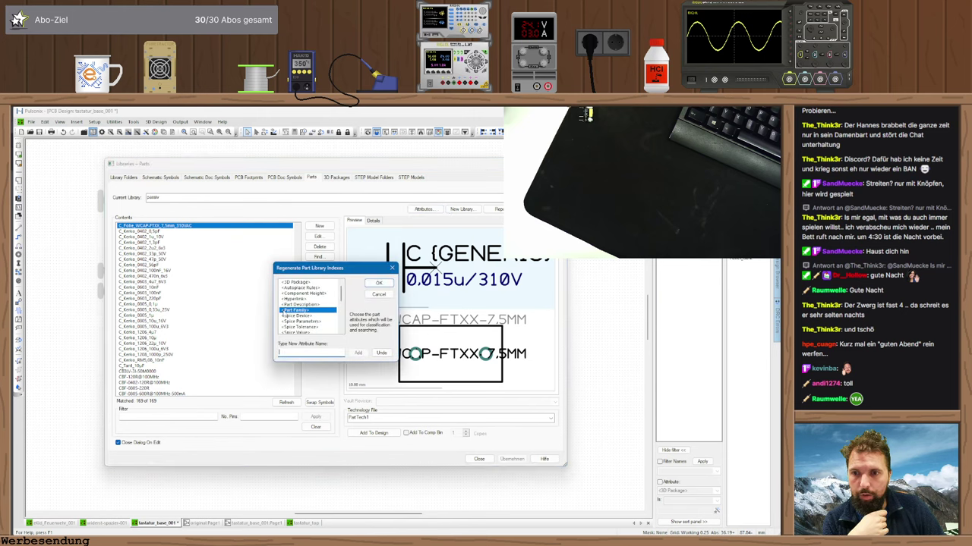
{"action": "left_click", "coordinate": [379, 283]}
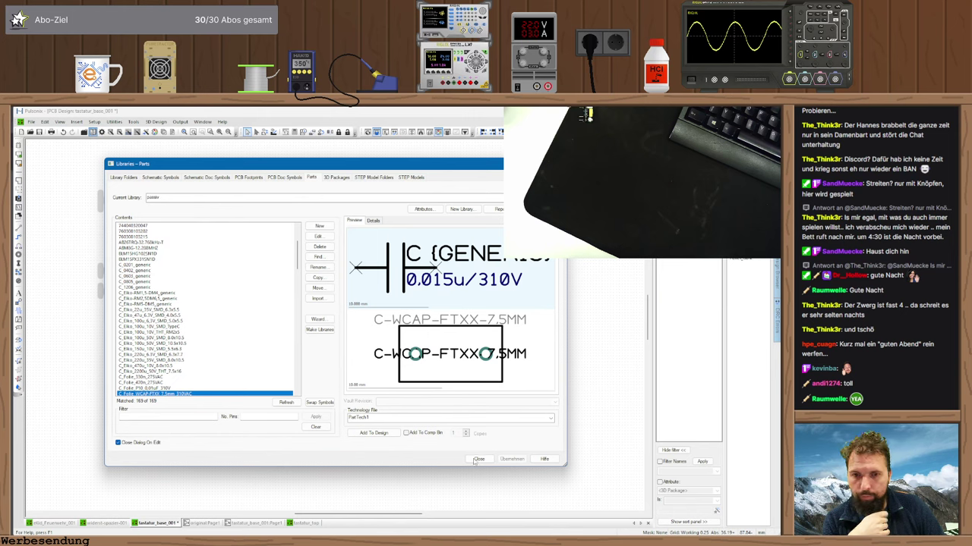
- Start a new part with footprint C_Folie_Pin22.5_L26.5_W7_H16 and symbol C (generic)
{"action": "left_click", "coordinate": [318, 319]}
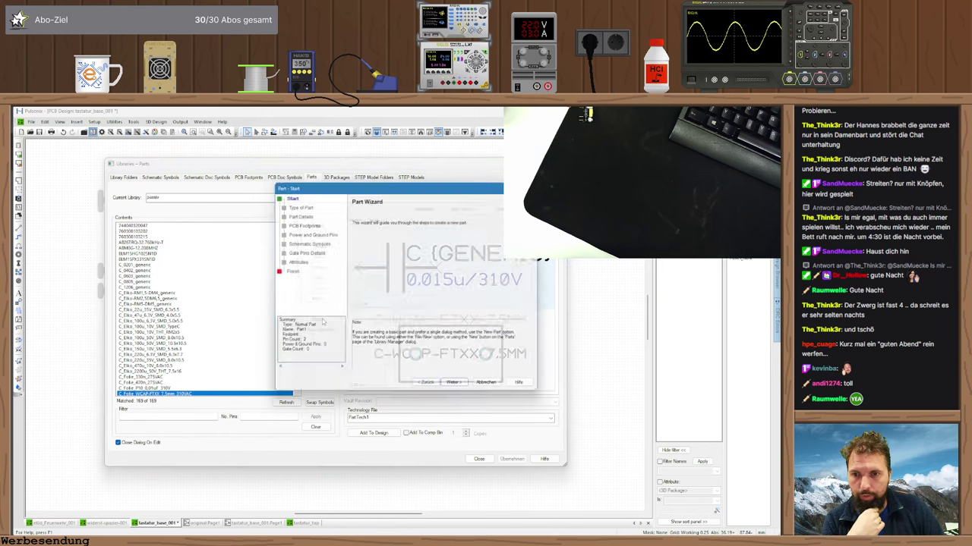
{"action": "left_click", "coordinate": [461, 388]}
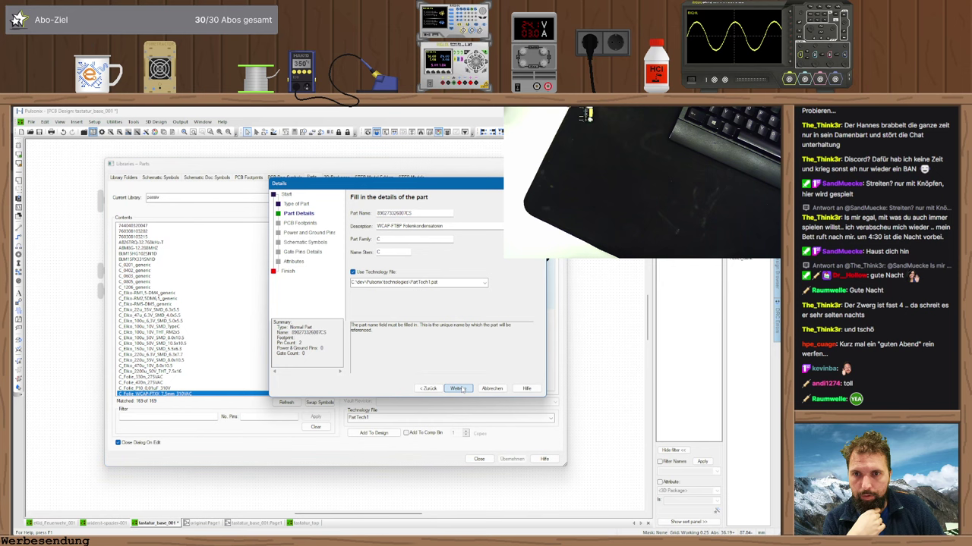
{"action": "left_click", "coordinate": [459, 389]}
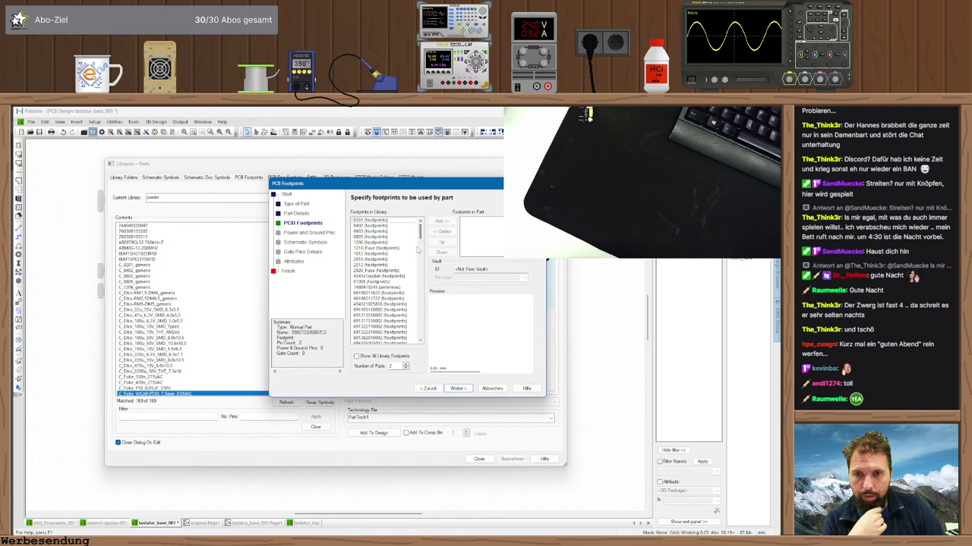
{"action": "left_click_drag", "start_coordinate": [421, 234], "coordinate": [423, 258]}
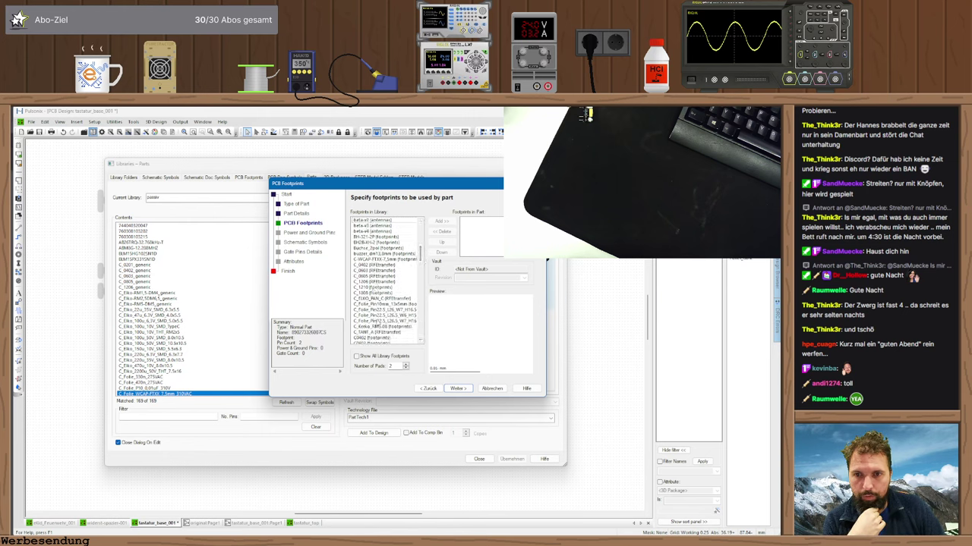
{"action": "double_click", "coordinate": [379, 321]}
{"action": "left_click", "coordinate": [458, 389]}
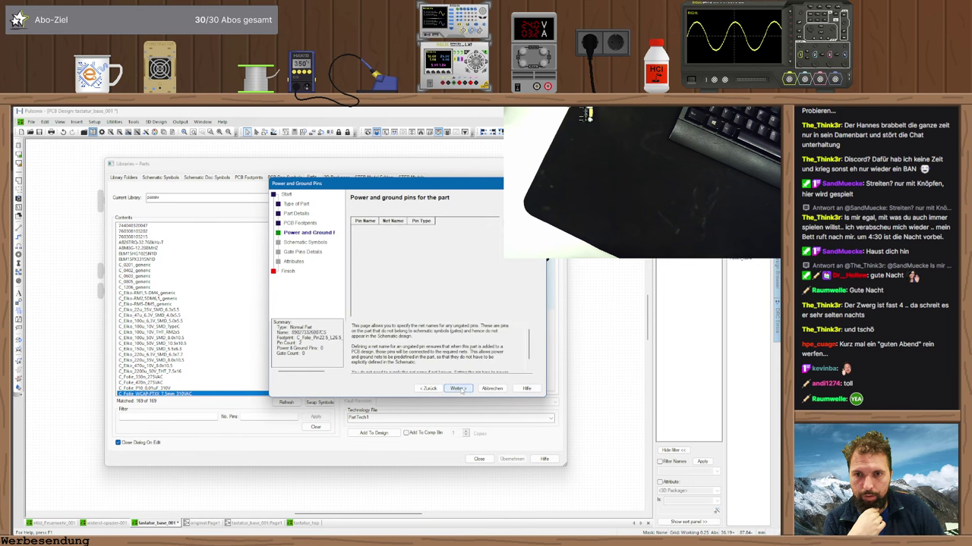
{"action": "left_click", "coordinate": [459, 388]}
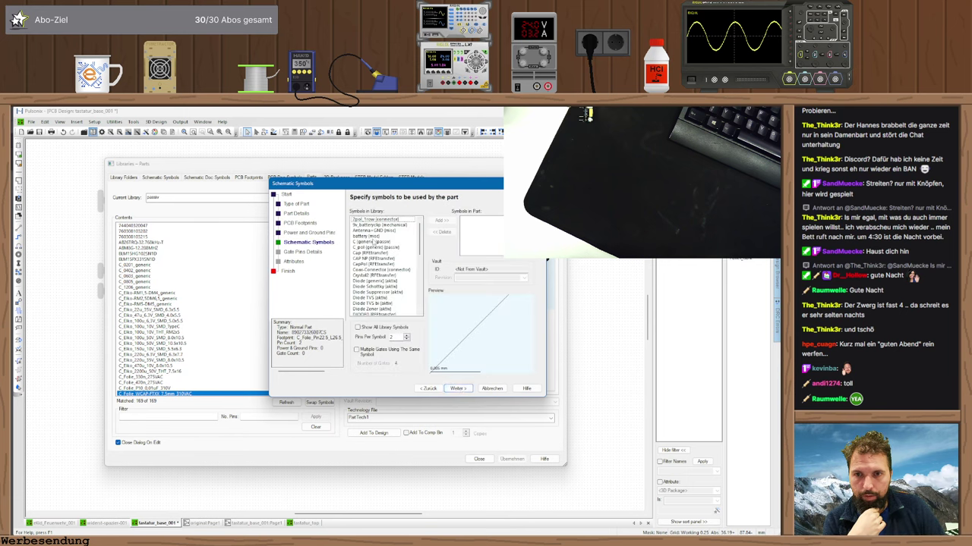
{"action": "double_click", "coordinate": [373, 242]}
{"action": "left_click", "coordinate": [459, 389]}
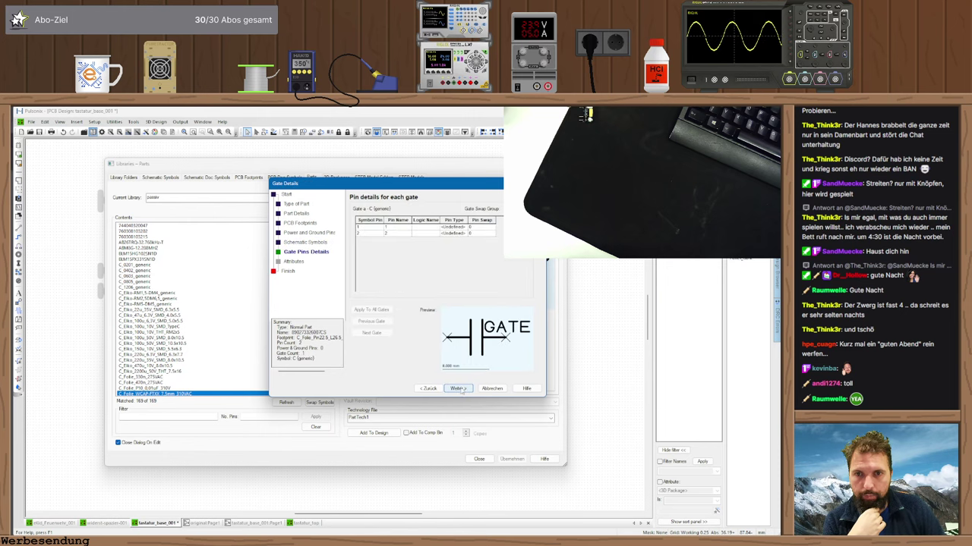
{"action": "left_click", "coordinate": [458, 388]}
{"action": "left_click", "coordinate": [459, 388]}
{"action": "left_click", "coordinate": [459, 389]}
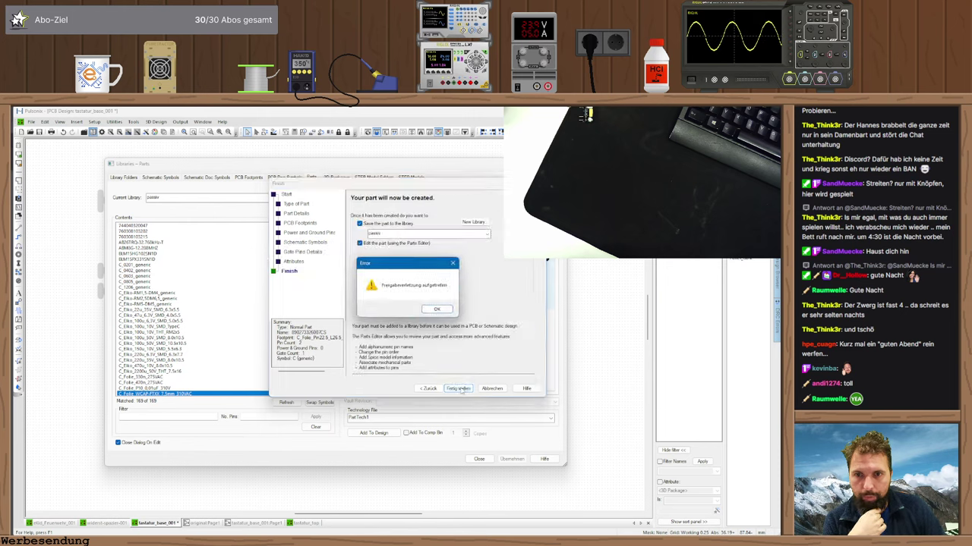
{"action": "left_click", "coordinate": [437, 309]}
{"action": "left_click", "coordinate": [486, 234]}
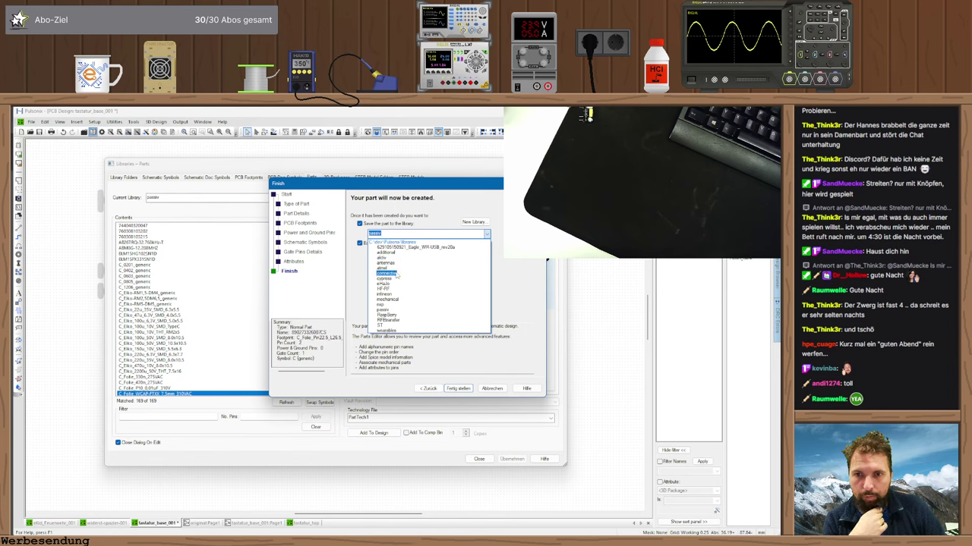
{"action": "left_click", "coordinate": [394, 300]}
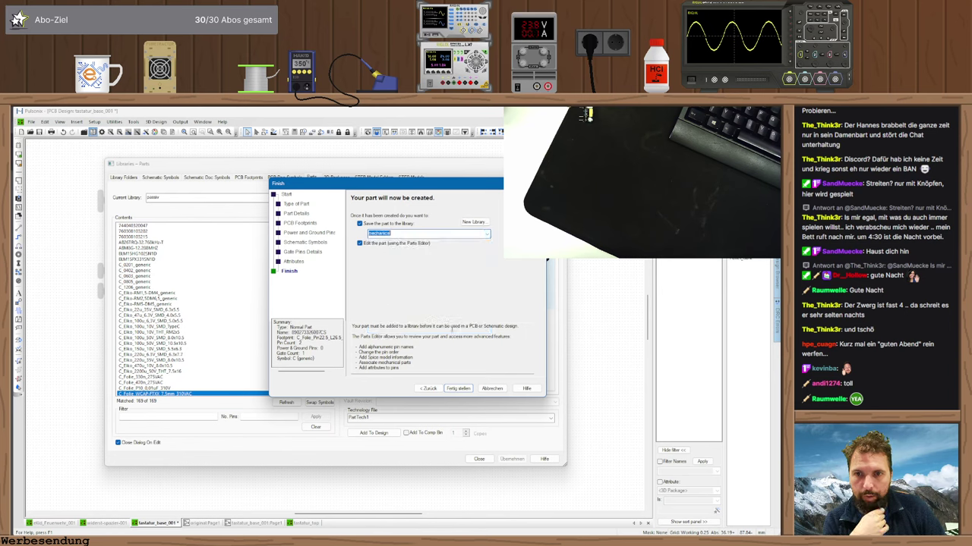
{"action": "left_click", "coordinate": [459, 389]}
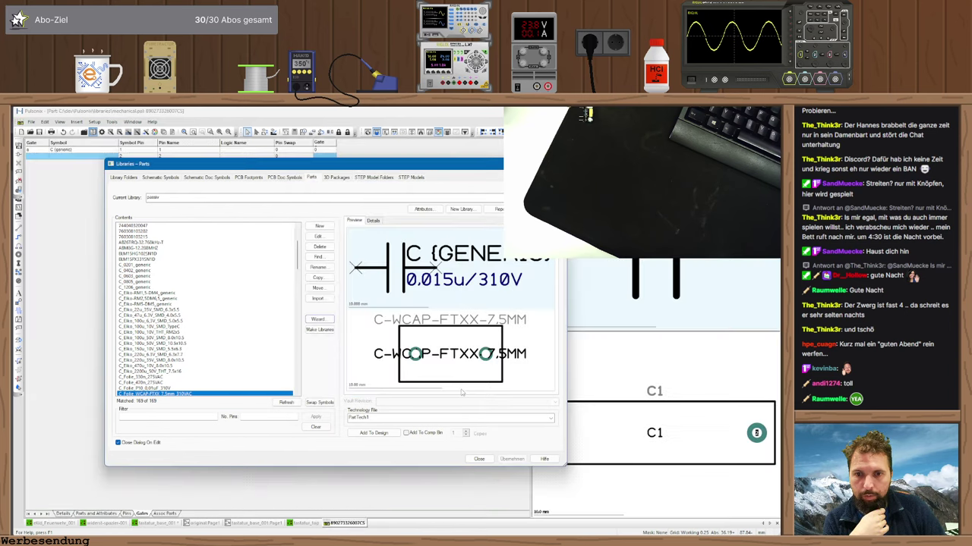
{"action": "left_click", "coordinate": [479, 459]}
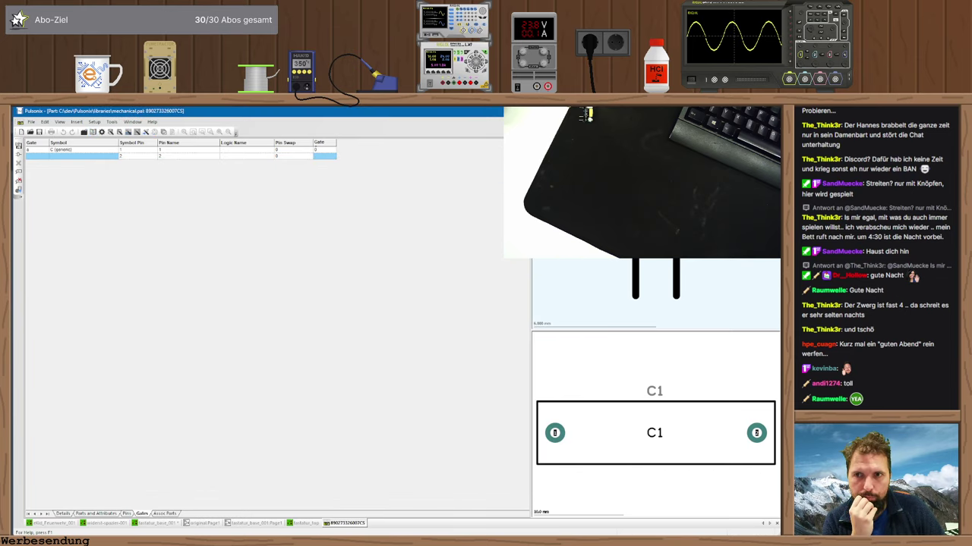
{"action": "key", "text": "ctrl+F4"}
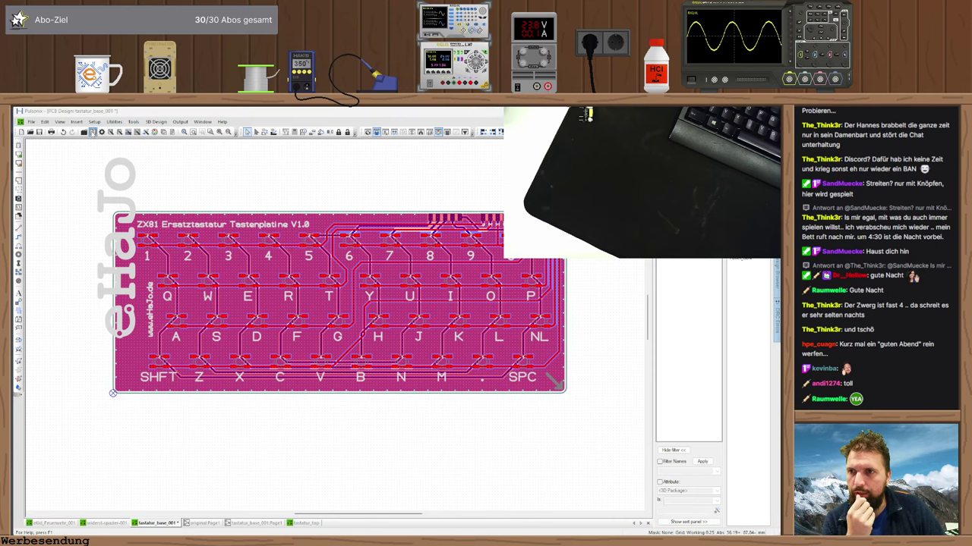
{"action": "key", "text": "ctrl+l"}
{"action": "scroll", "coordinate": [211, 198], "scroll_direction": "up", "scroll_amount": 3}
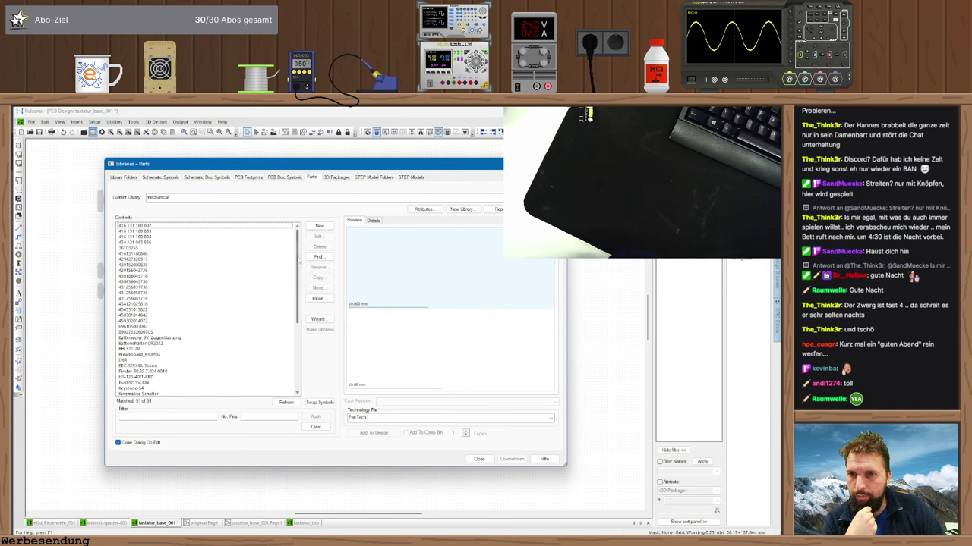
{"action": "scroll", "coordinate": [297, 260], "scroll_direction": "down", "scroll_amount": 1}
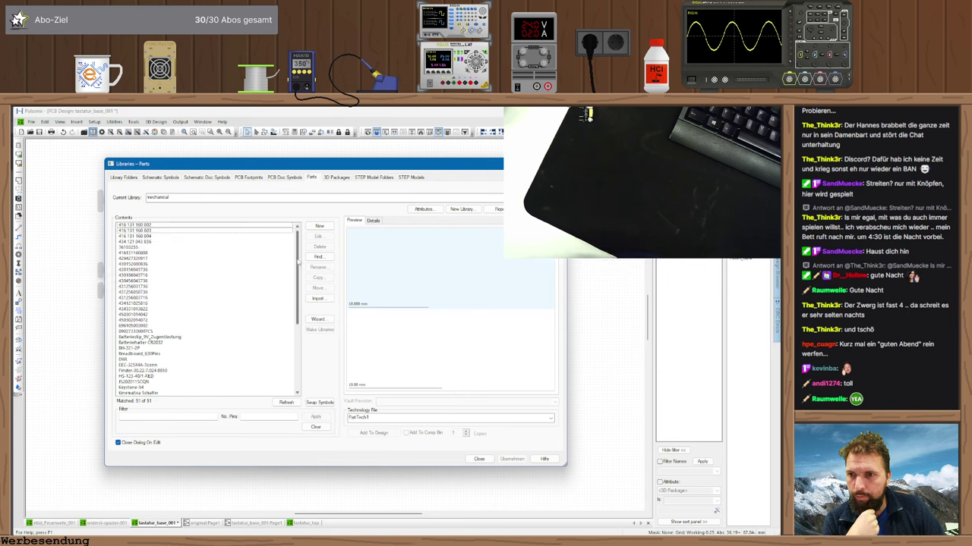
{"action": "left_click", "coordinate": [135, 326]}
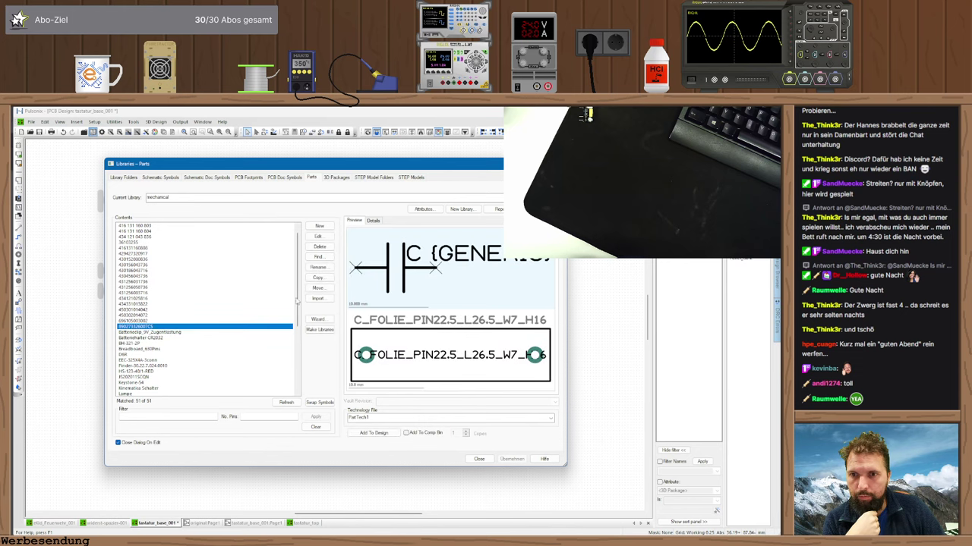
- Try moving the part to the passive library, then close Libraries and discard the PCB changes
{"action": "left_click", "coordinate": [318, 288]}
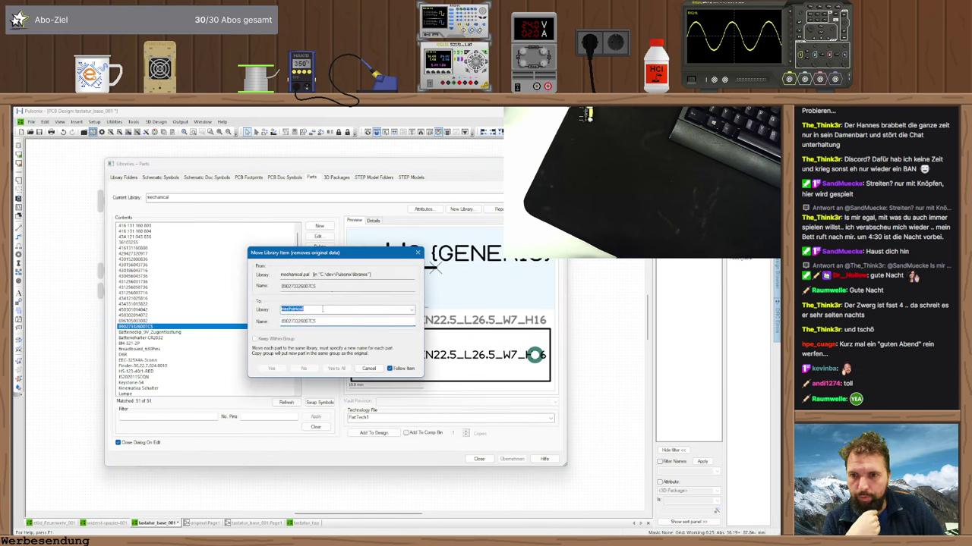
{"action": "left_click", "coordinate": [411, 309]}
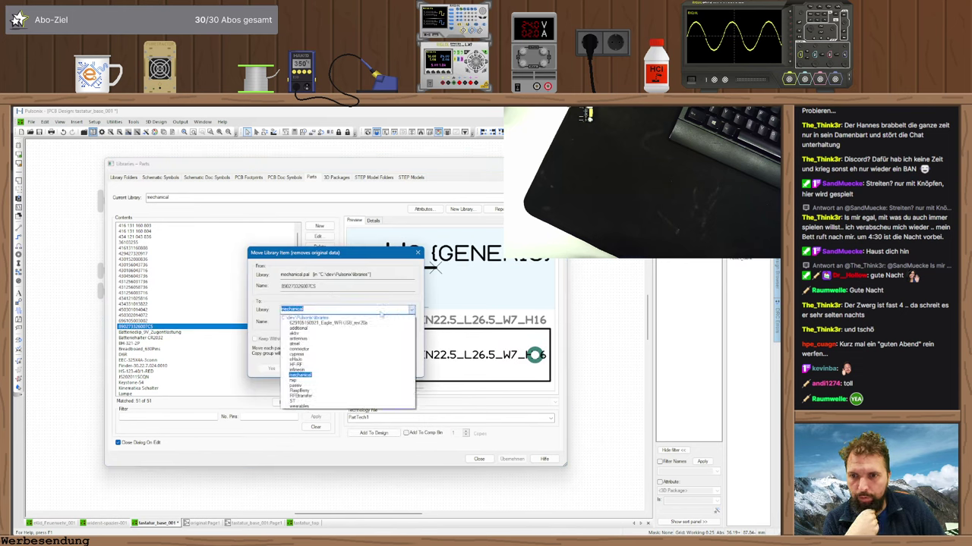
{"action": "left_click", "coordinate": [297, 385]}
{"action": "left_click", "coordinate": [278, 370]}
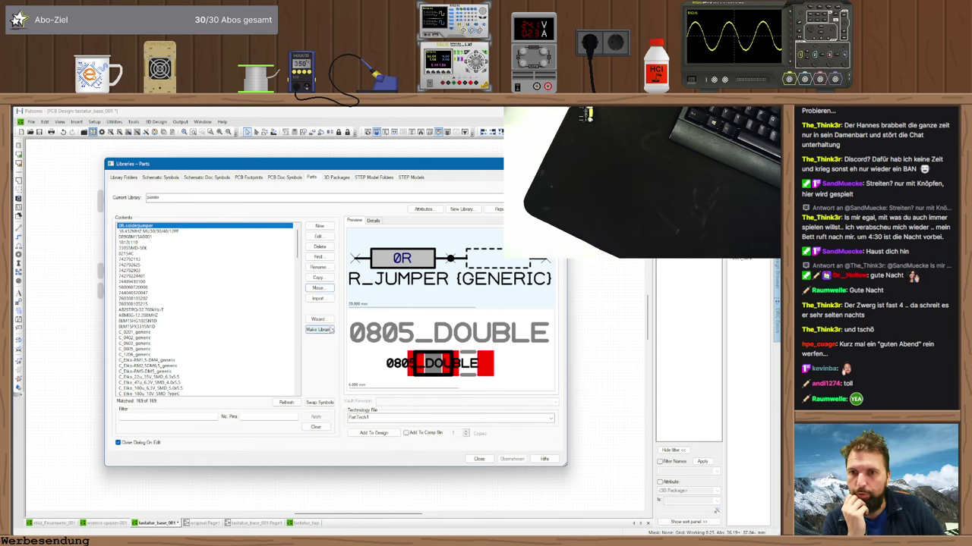
{"action": "left_click", "coordinate": [478, 458]}
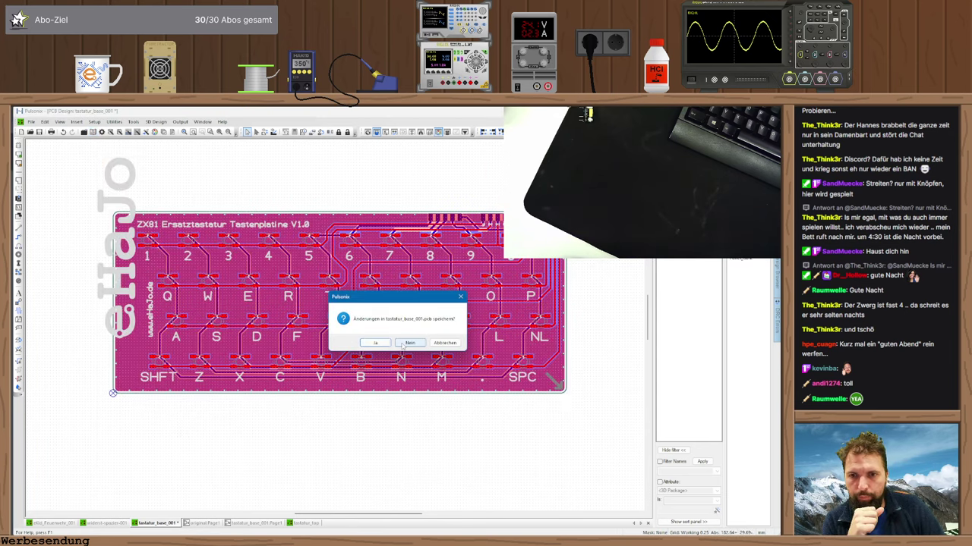
{"action": "left_click", "coordinate": [405, 343]}
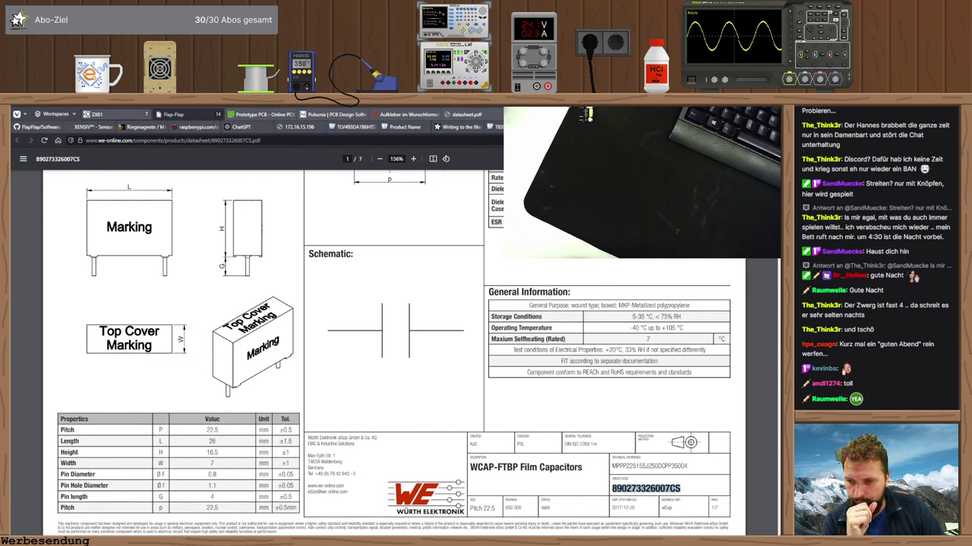
- Relaunch Pulsonix 12.5 from the Start menu to reopen the keyboard PCB
{"action": "key", "text": "super"}
{"action": "left_click", "coordinate": [236, 470]}
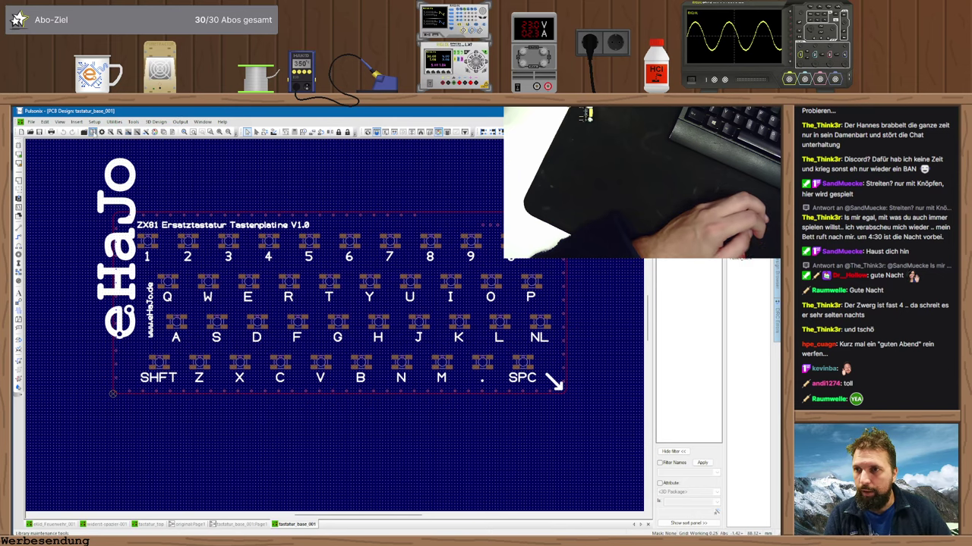
{"action": "left_click", "coordinate": [93, 132]}
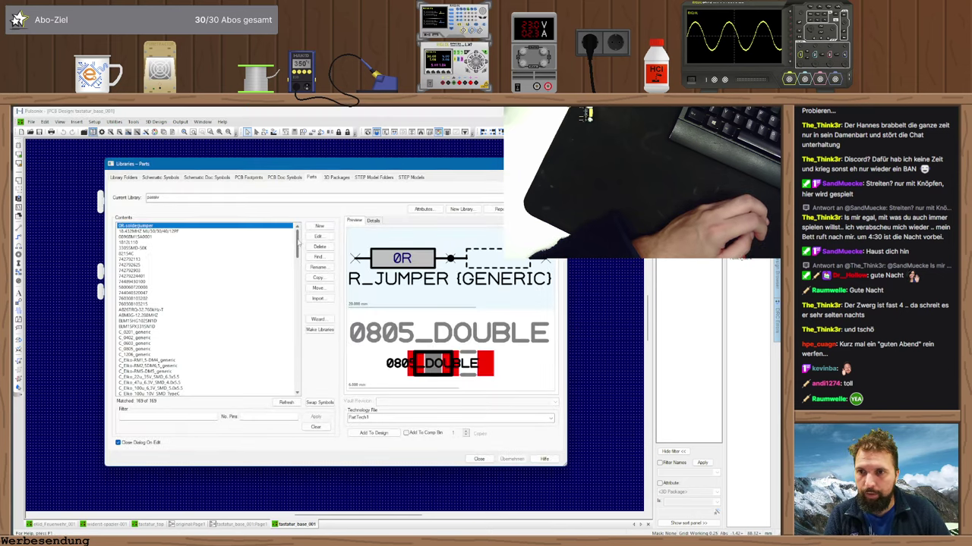
{"action": "scroll", "coordinate": [301, 198], "scroll_direction": "up", "scroll_amount": 2}
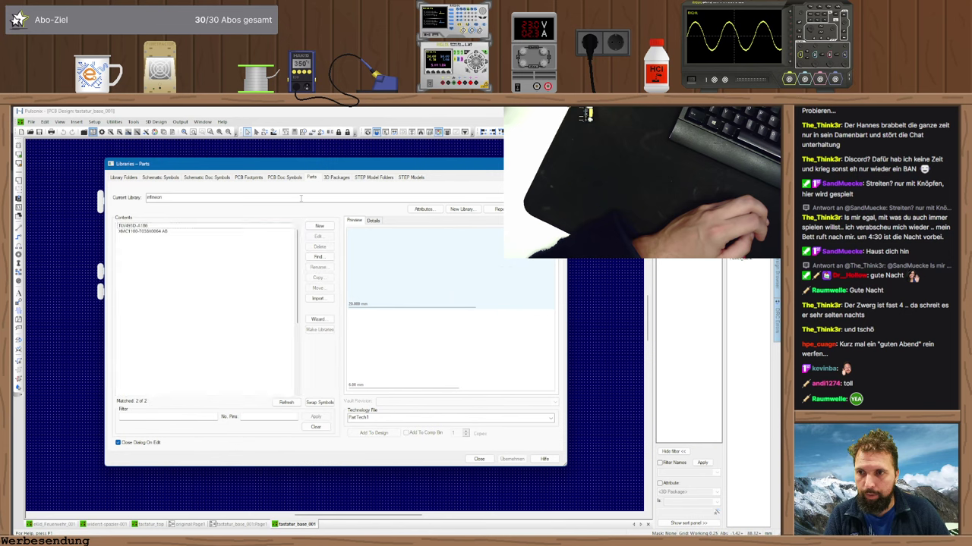
{"action": "left_click", "coordinate": [134, 333]}
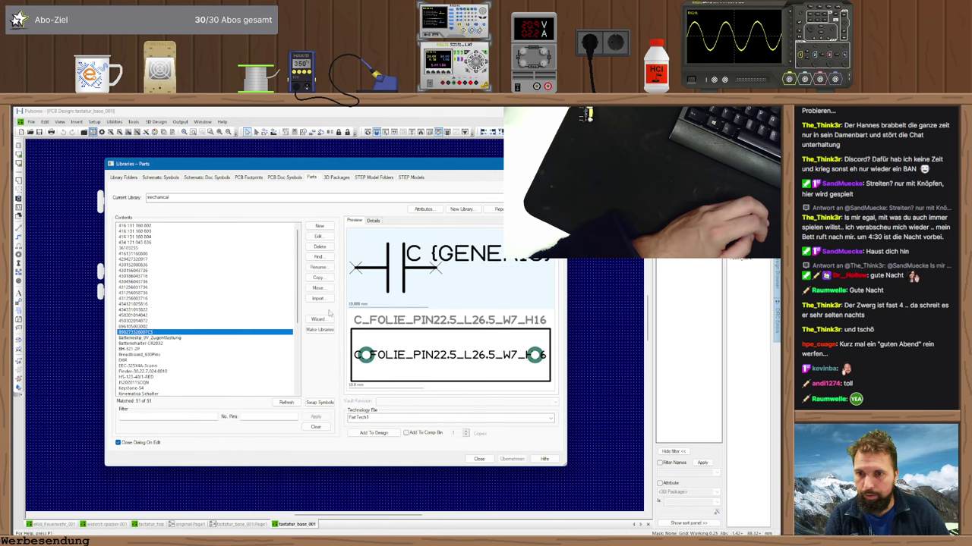
{"action": "left_click", "coordinate": [318, 289]}
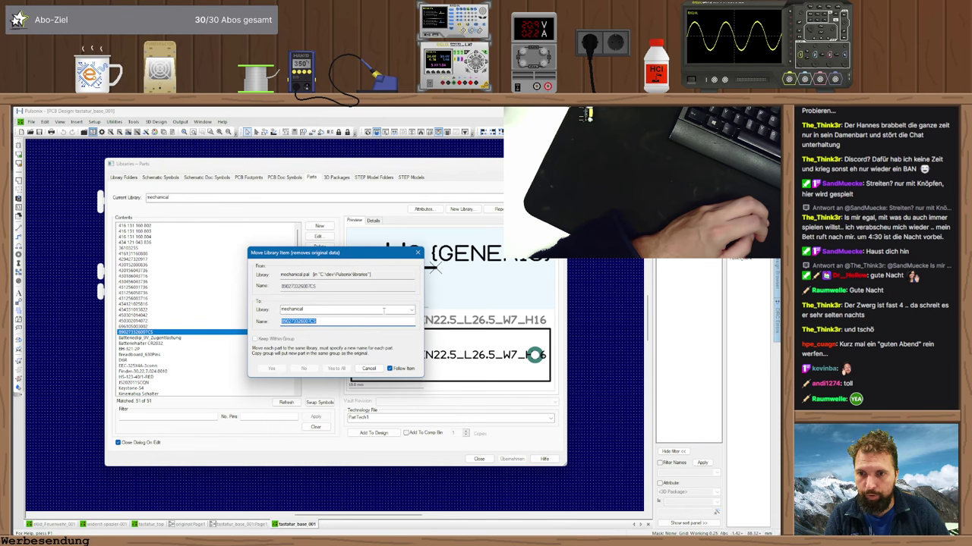
{"action": "scroll", "coordinate": [383, 310], "scroll_direction": "down", "scroll_amount": 2}
{"action": "left_click", "coordinate": [274, 370]}
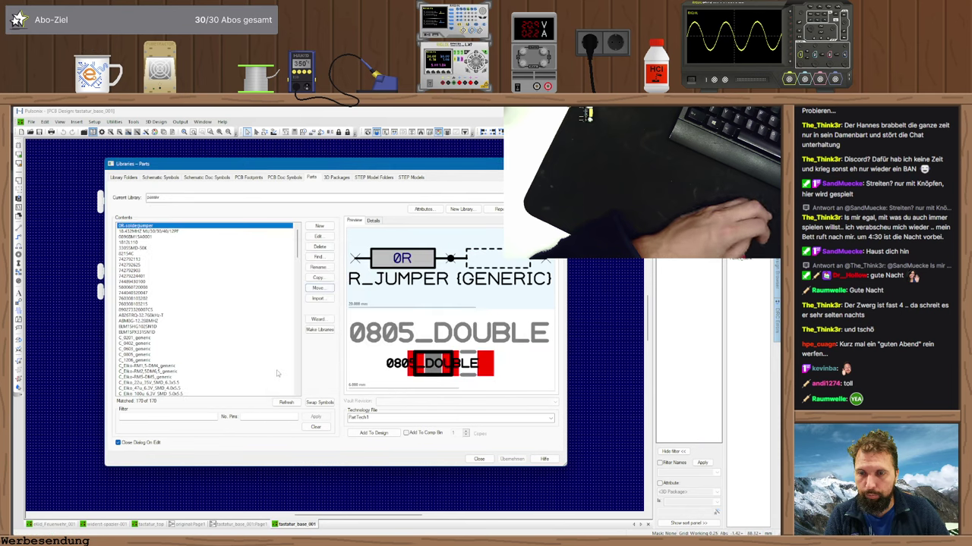
{"action": "left_click", "coordinate": [479, 460]}
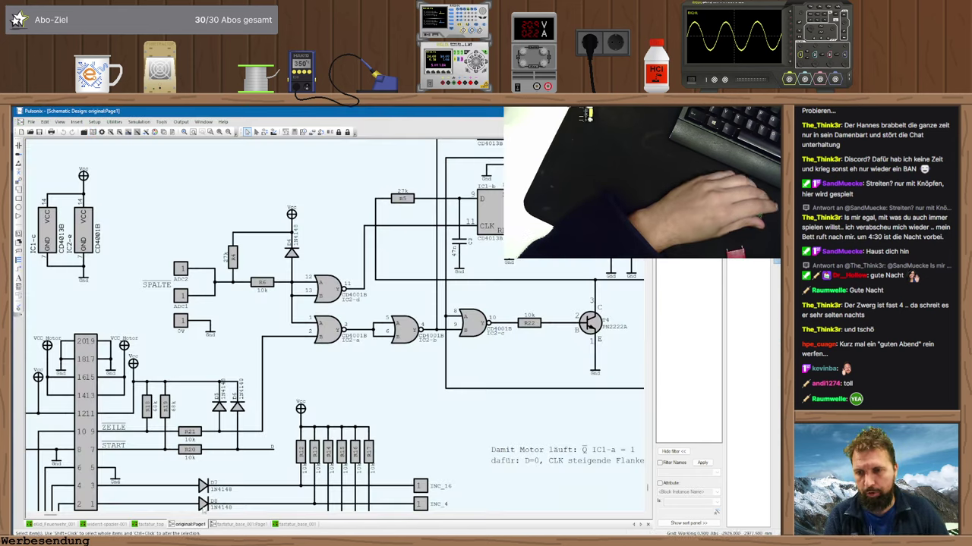
- From the original:Page1 tab, start a new design of type Schematic Design
{"action": "left_click", "coordinate": [190, 524]}
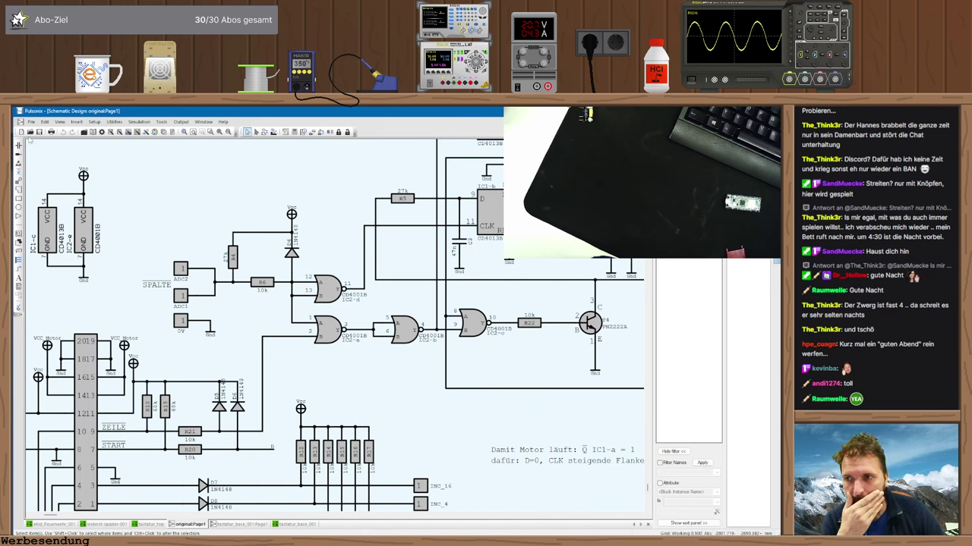
{"action": "left_click", "coordinate": [21, 132]}
{"action": "left_click", "coordinate": [356, 270]}
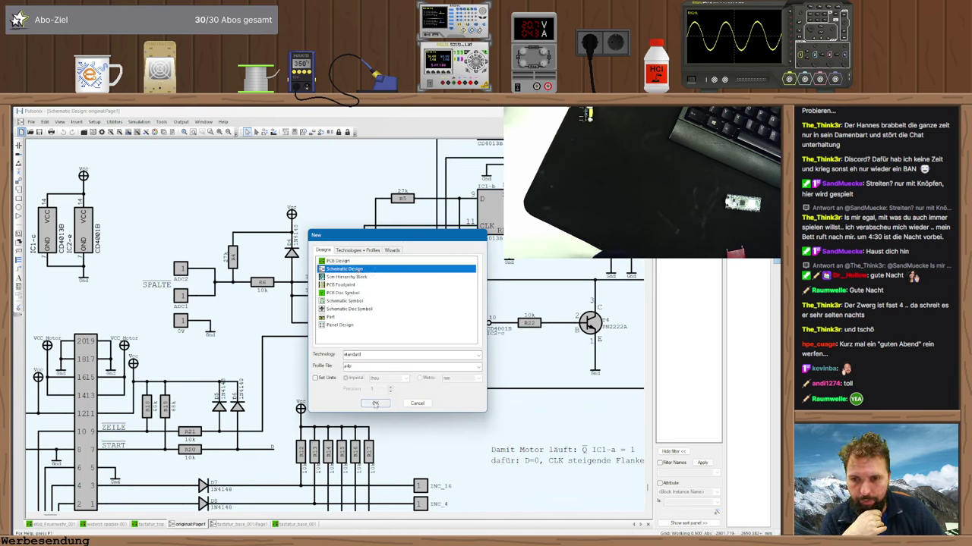
- Create empty schematic Design1 and select the Raspberry Pi Pico W from the RaspBerry library, no pin filter
{"action": "left_click", "coordinate": [375, 404]}
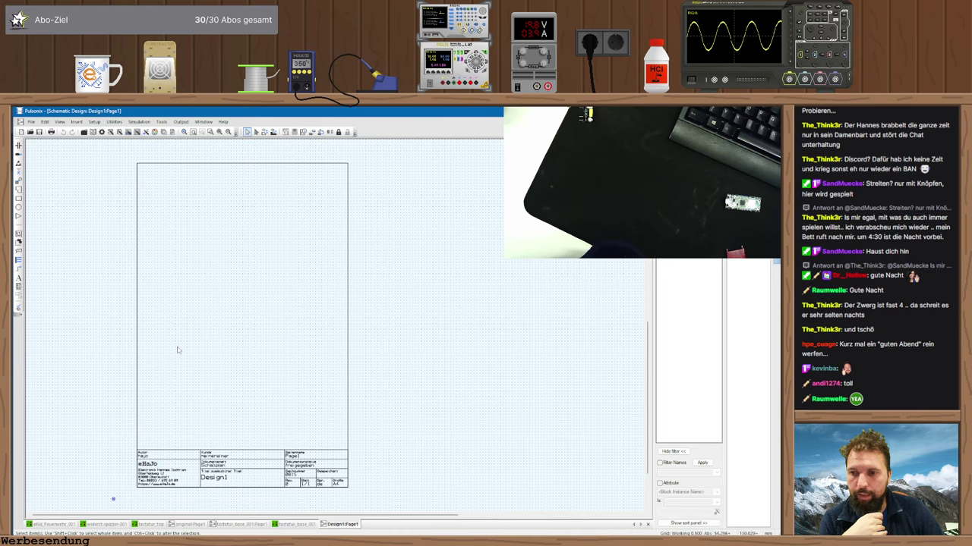
{"action": "scroll", "coordinate": [183, 229], "scroll_direction": "up", "scroll_amount": 3}
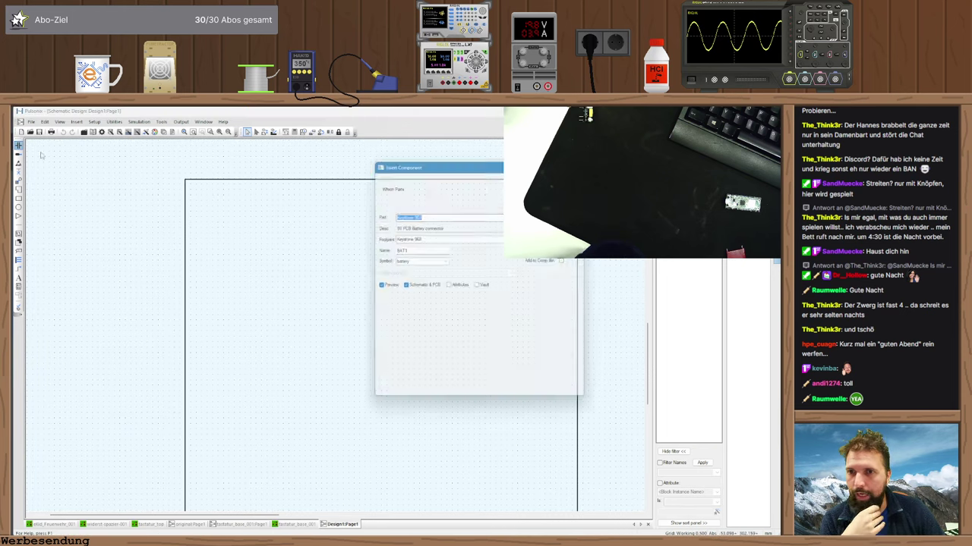
{"action": "left_click", "coordinate": [85, 132]}
{"action": "left_click", "coordinate": [425, 174]}
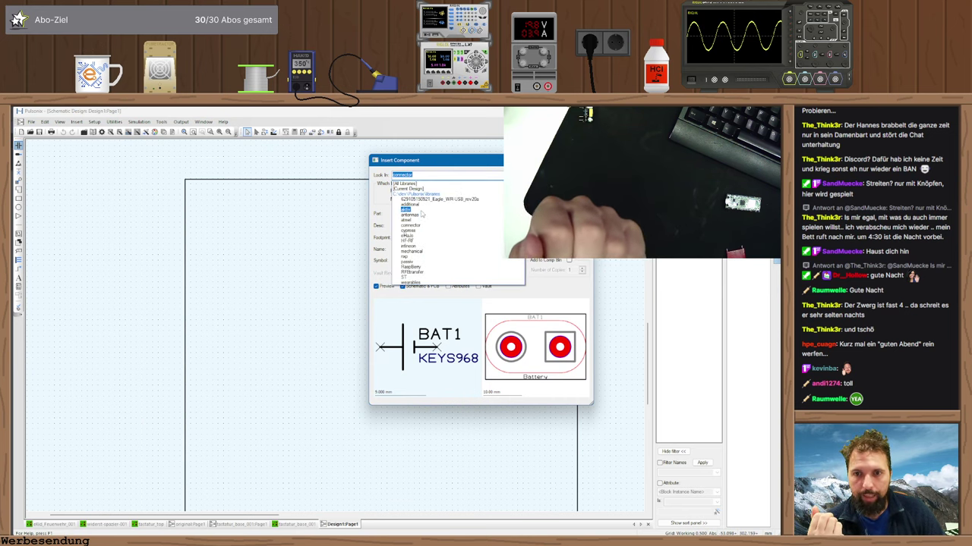
{"action": "left_click", "coordinate": [411, 266]}
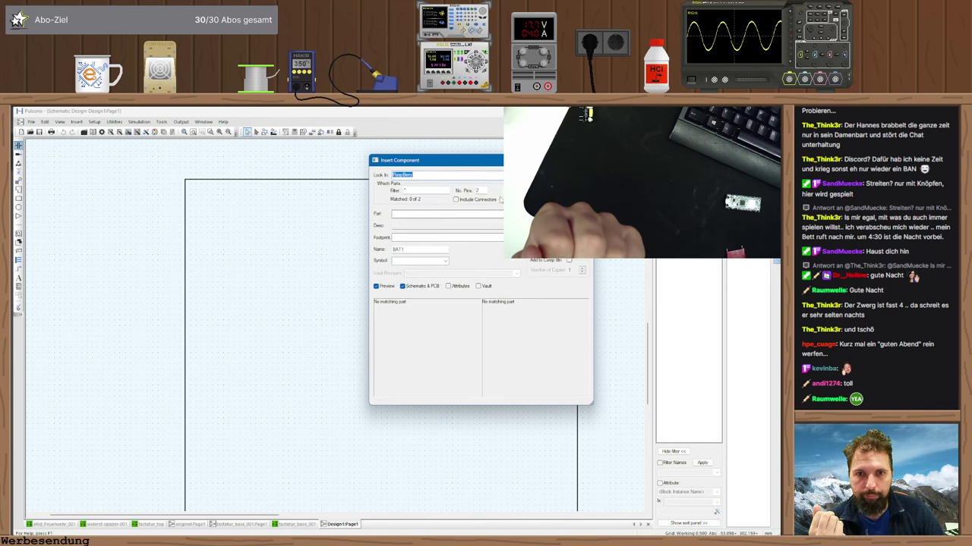
{"action": "double_click", "coordinate": [476, 190]}
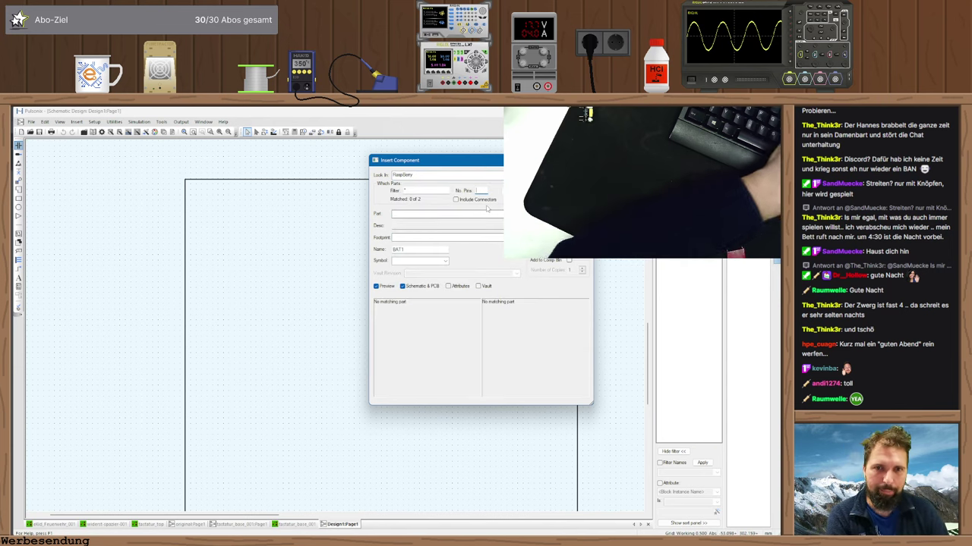
{"action": "key", "text": "BackSpace"}
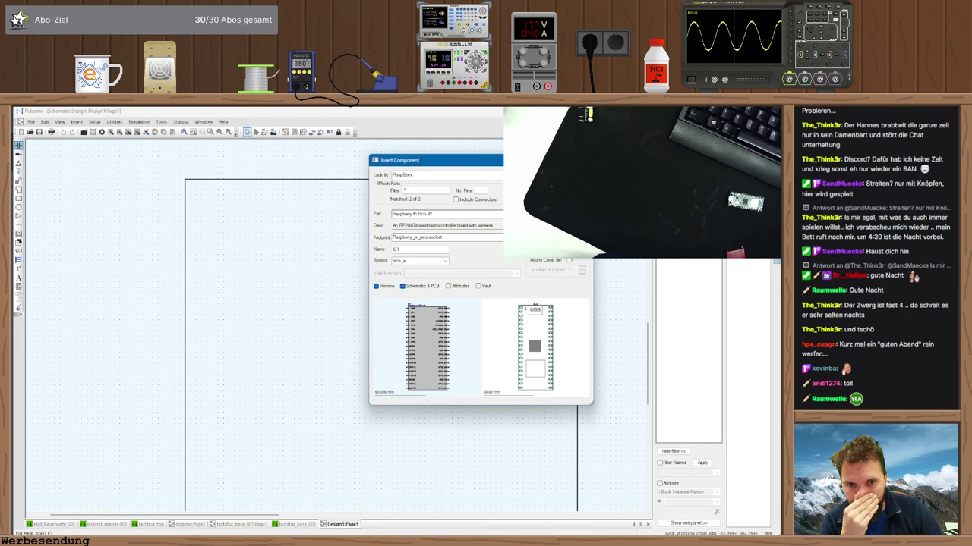
{"action": "key", "text": "Return"}
- Place one Pico W on the sheet and stop placing further copies
{"action": "scroll", "coordinate": [177, 327], "scroll_direction": "down", "scroll_amount": 3}
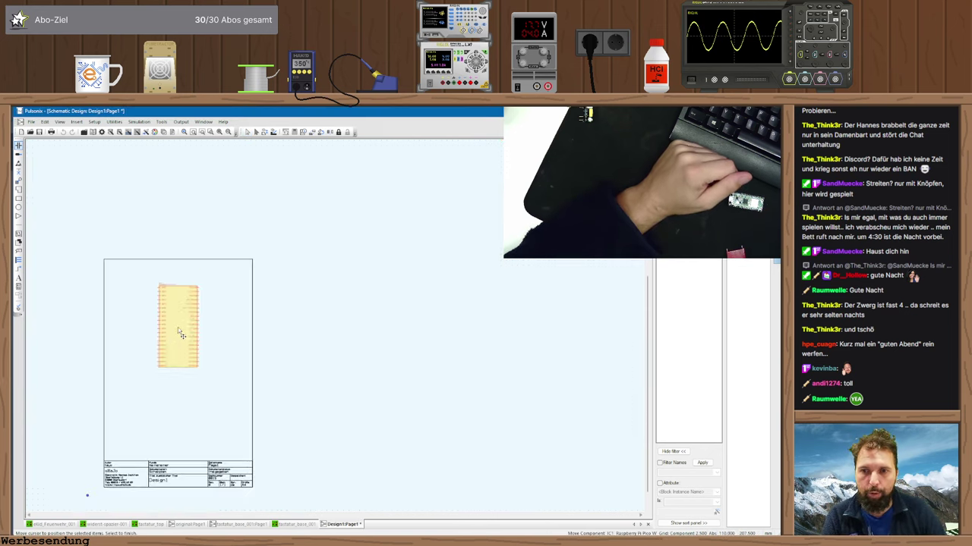
{"action": "scroll", "coordinate": [315, 327], "scroll_direction": "up", "scroll_amount": 3}
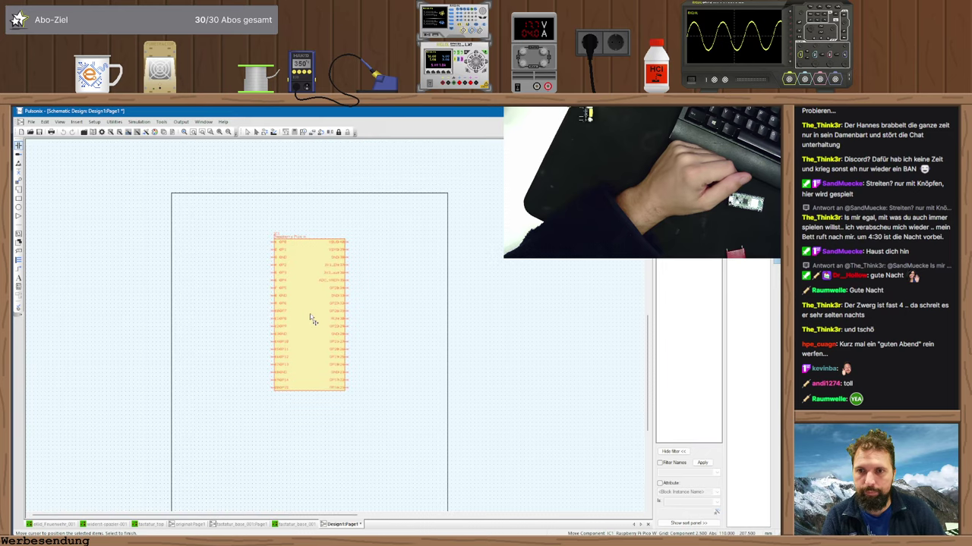
{"action": "left_click", "coordinate": [310, 314]}
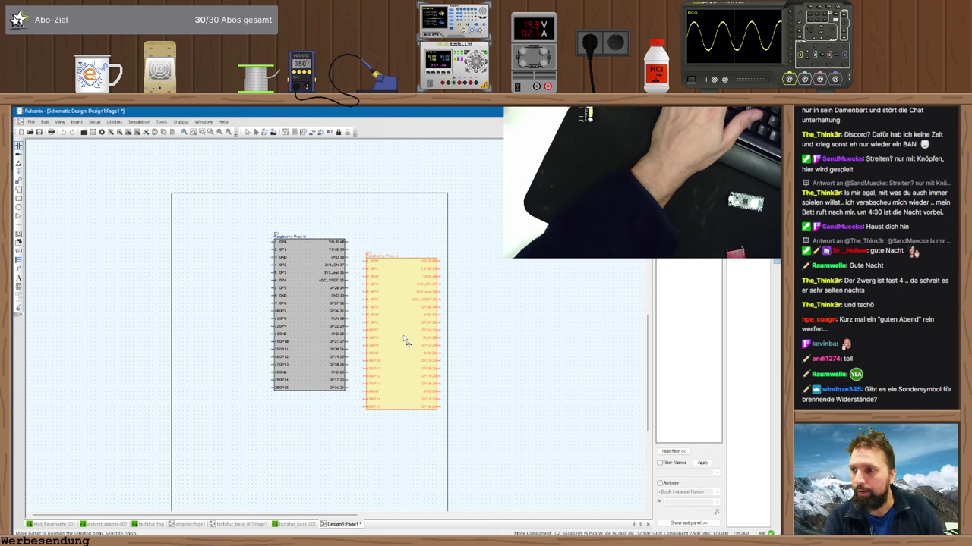
{"action": "key", "text": "Escape"}
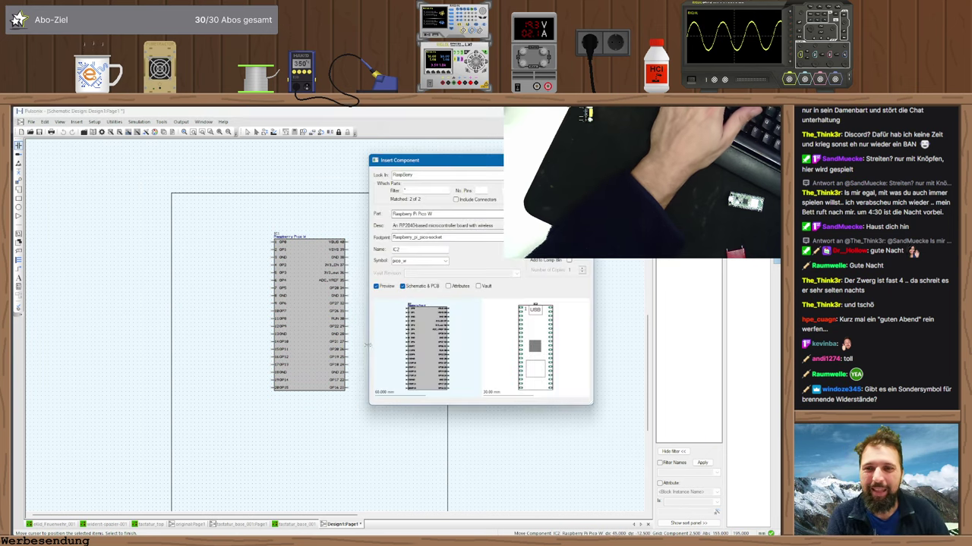
{"action": "key", "text": "Escape"}
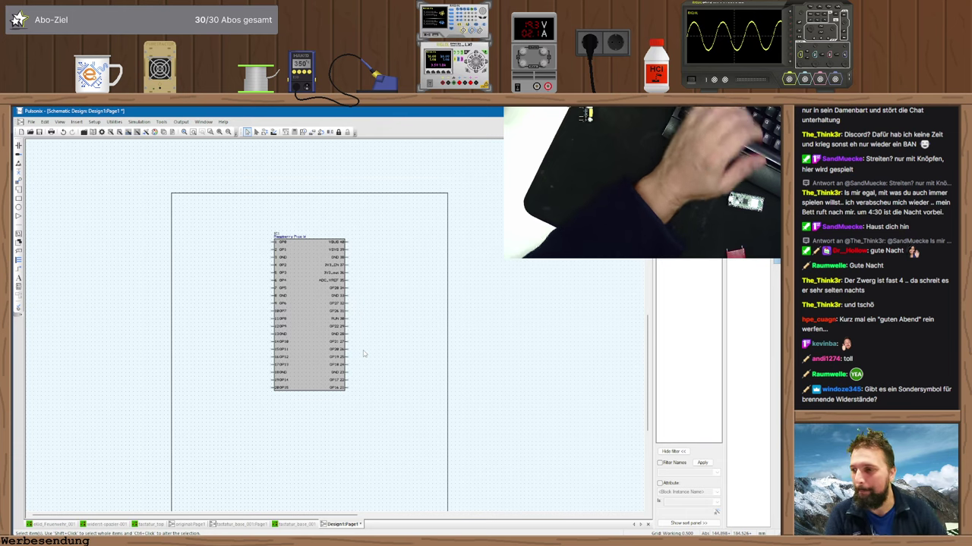
{"action": "scroll", "coordinate": [426, 382], "scroll_direction": "down", "scroll_amount": 2}
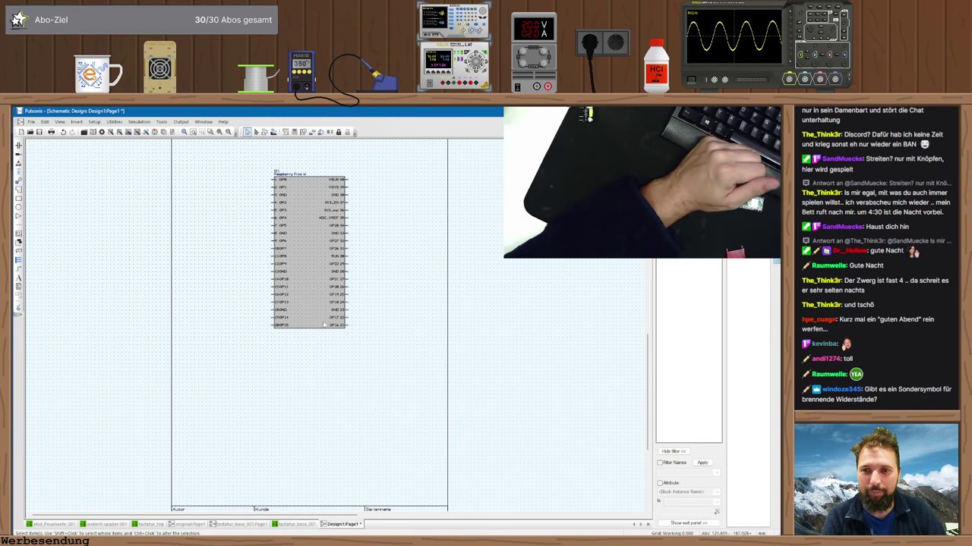
{"action": "scroll", "coordinate": [323, 325], "scroll_direction": "down", "scroll_amount": 2}
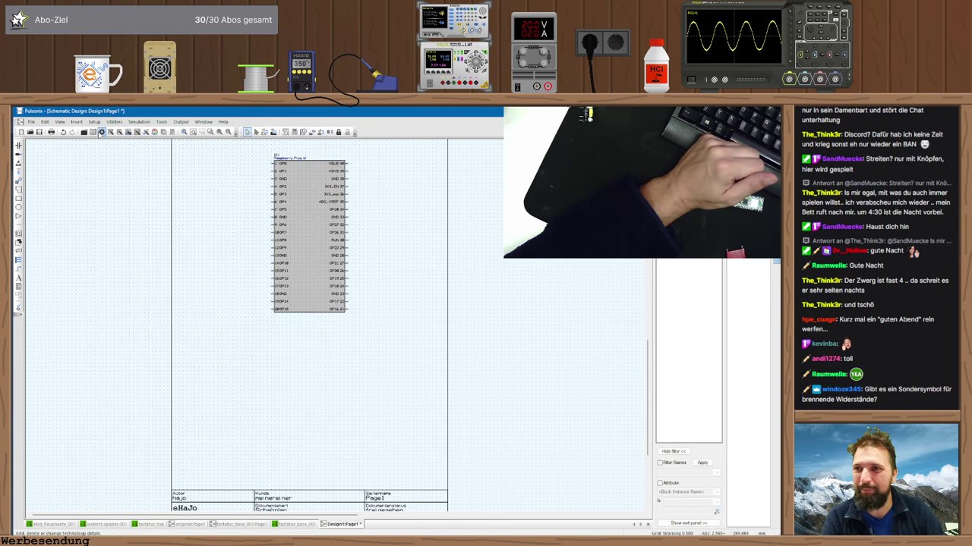
{"action": "left_click", "coordinate": [92, 132]}
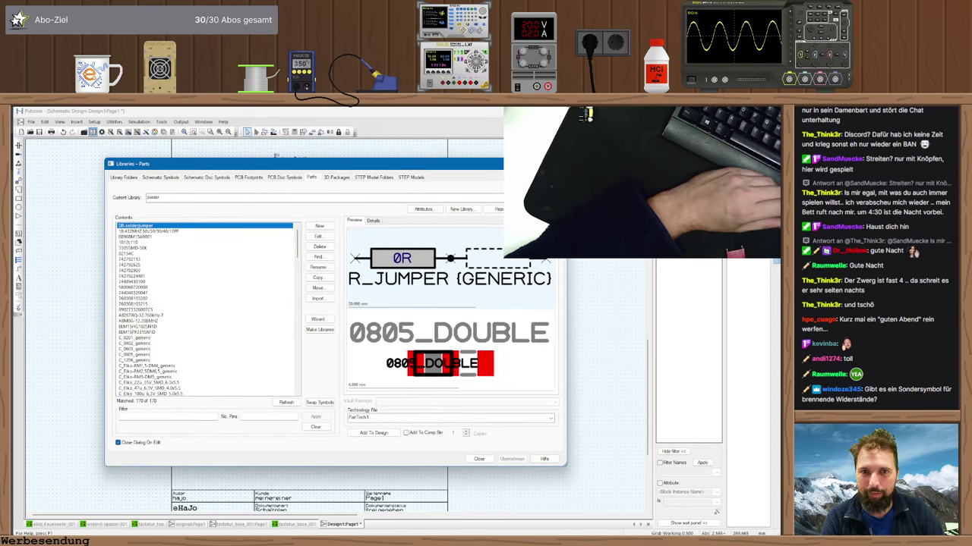
{"action": "key", "text": "Escape"}
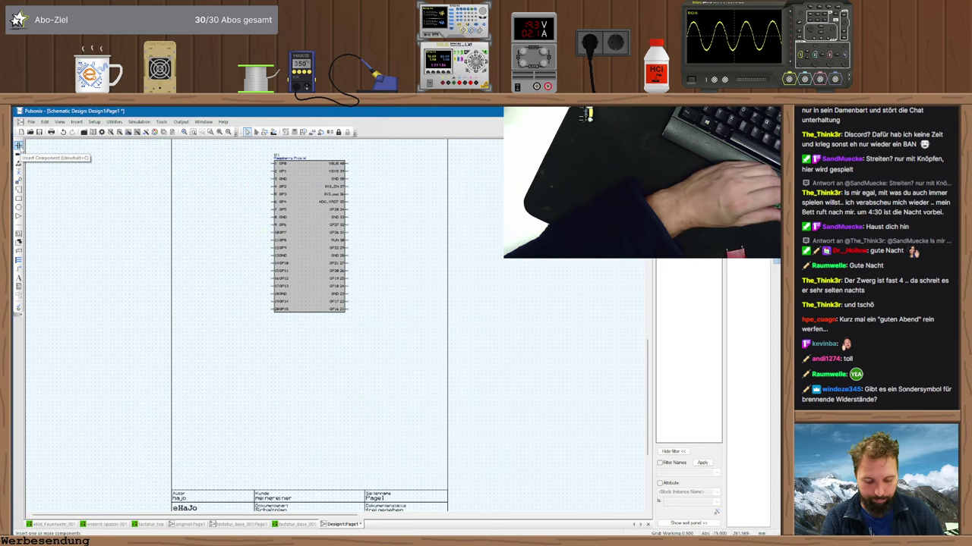
- Choose the AC/DC module from the aktiv library for insertion
{"action": "left_click", "coordinate": [19, 145]}
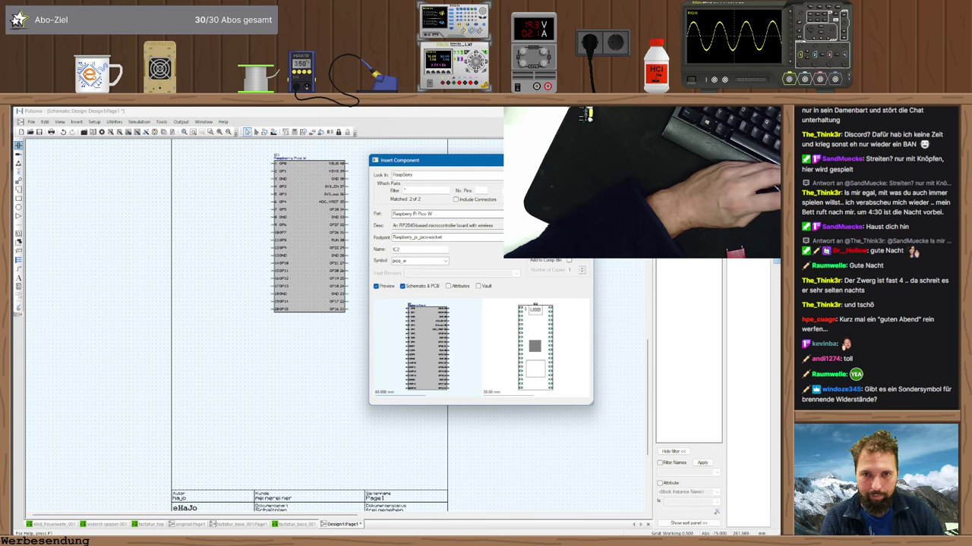
{"action": "left_click", "coordinate": [425, 175]}
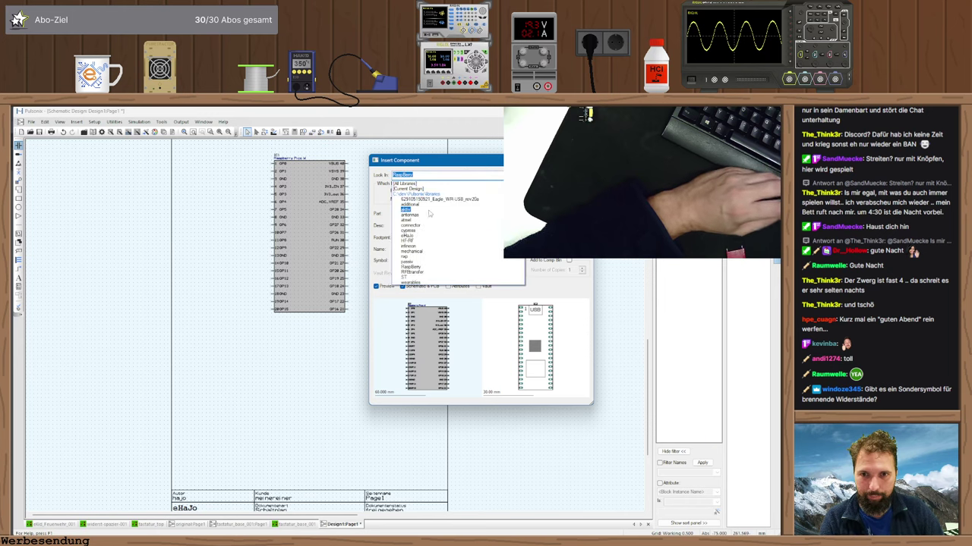
{"action": "left_click", "coordinate": [428, 211]}
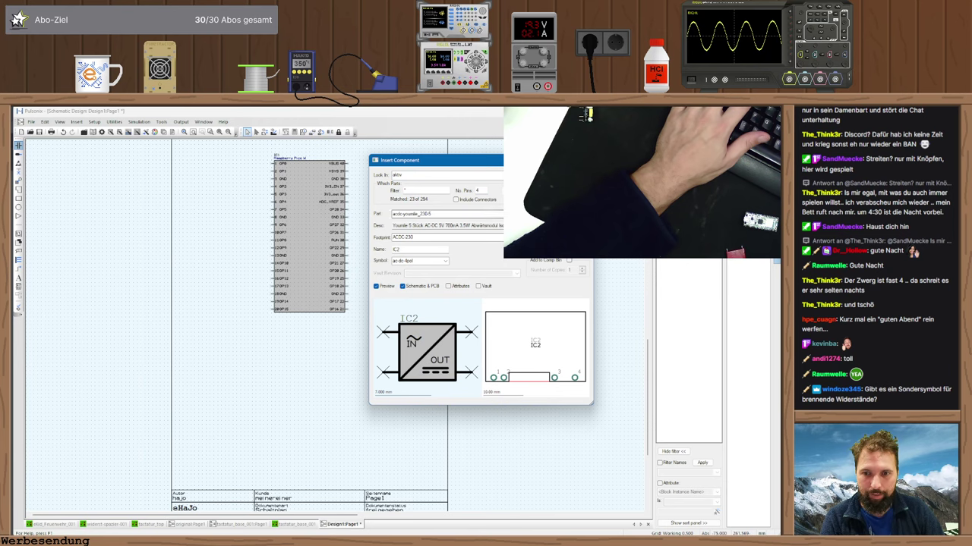
{"action": "key", "text": "Return"}
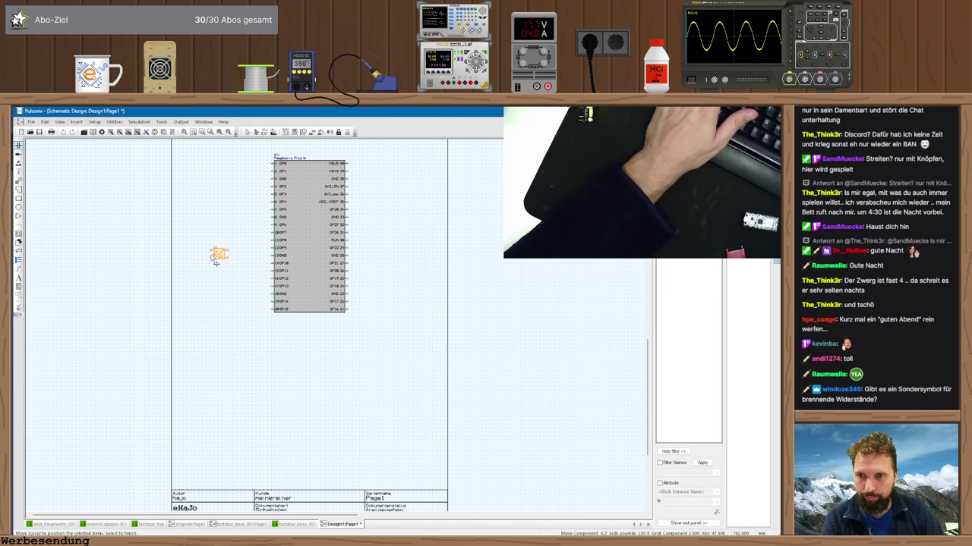
- Place IC2 above and left of the Pico, then begin inserting another component
{"action": "scroll", "coordinate": [225, 228], "scroll_direction": "up", "scroll_amount": 3}
{"action": "left_click", "coordinate": [228, 261]}
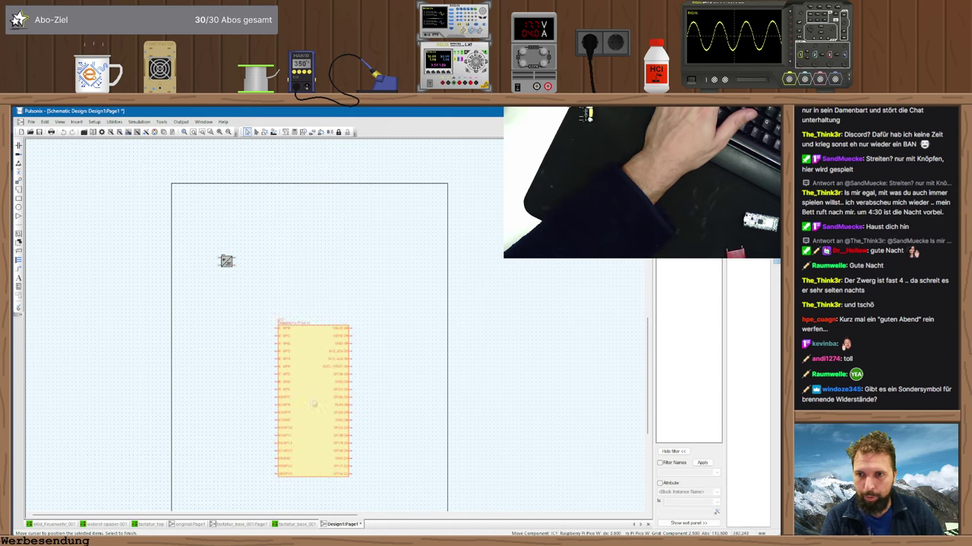
{"action": "left_click_drag", "start_coordinate": [226, 261], "coordinate": [219, 230]}
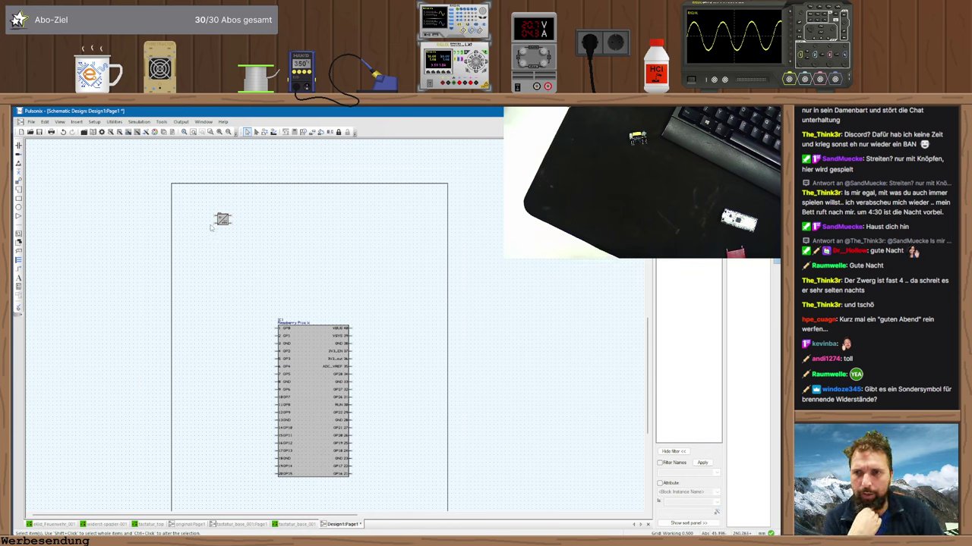
{"action": "scroll", "coordinate": [202, 212], "scroll_direction": "up", "scroll_amount": 1}
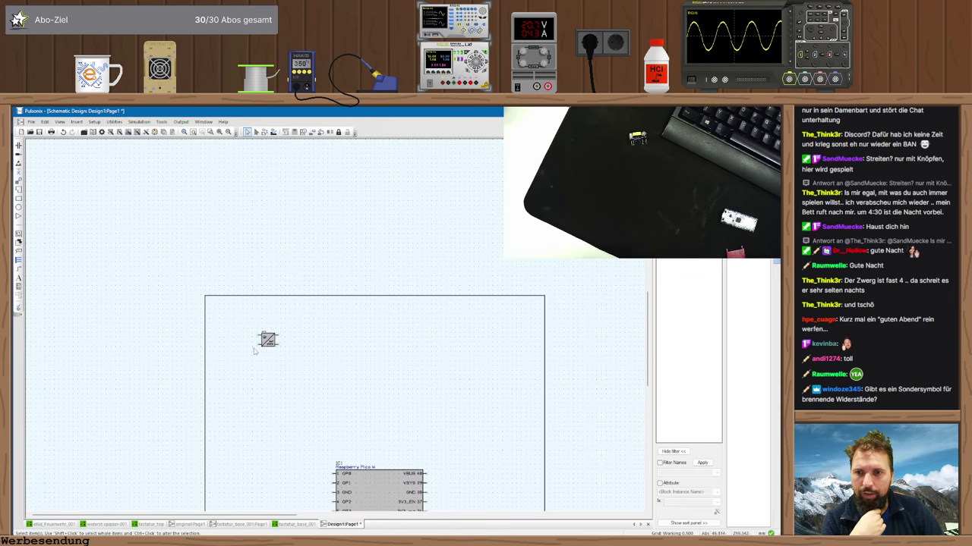
{"action": "scroll", "coordinate": [255, 350], "scroll_direction": "up", "scroll_amount": 1}
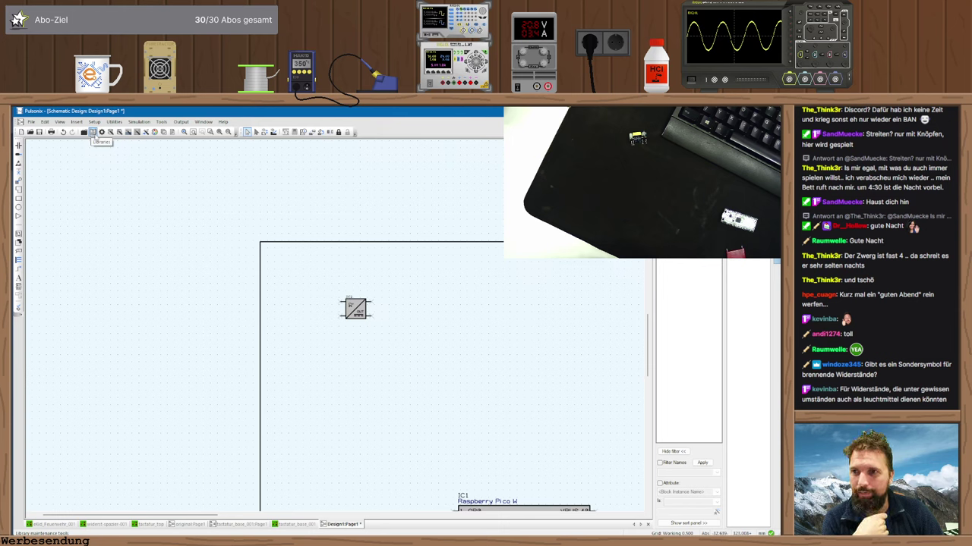
{"action": "left_click", "coordinate": [92, 133]}
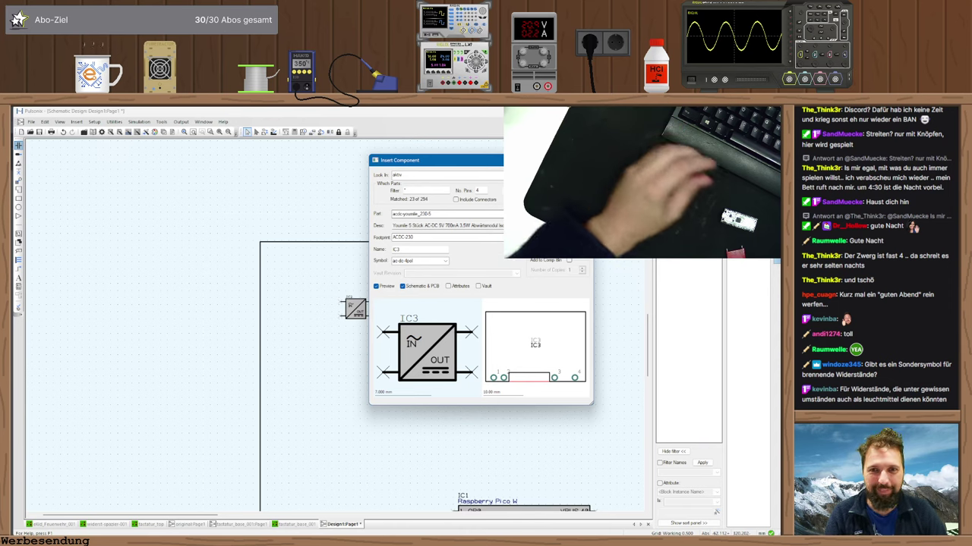
{"action": "left_click", "coordinate": [397, 174]}
{"action": "left_click", "coordinate": [397, 175]}
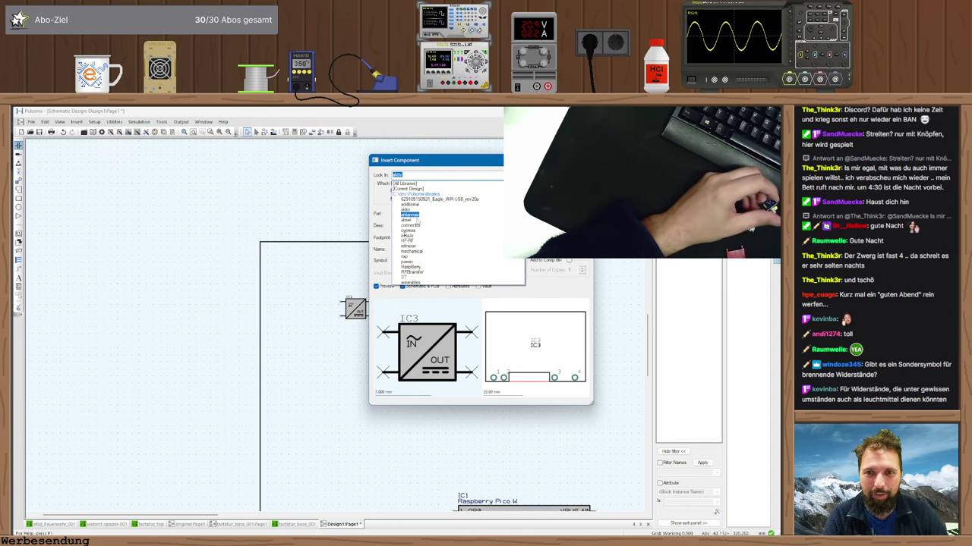
{"action": "left_click", "coordinate": [436, 226]}
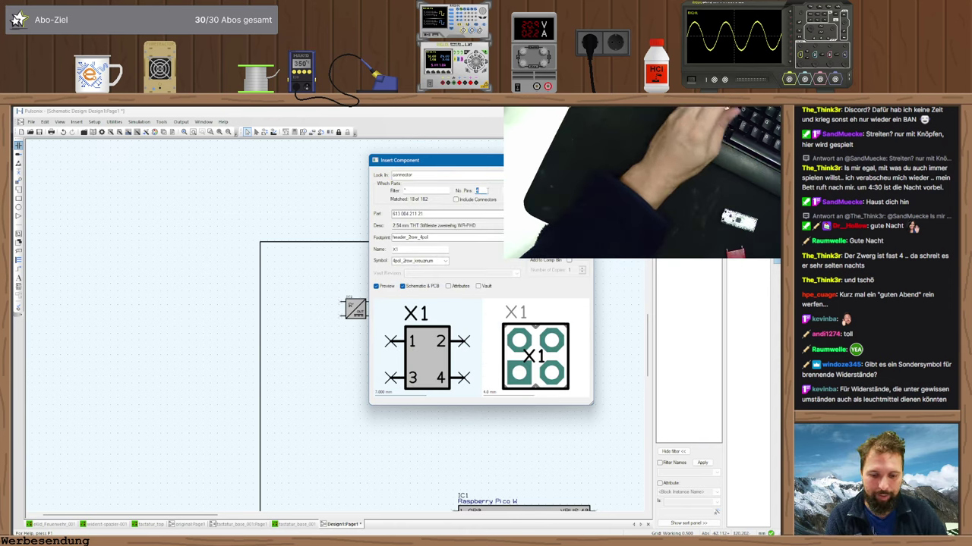
{"action": "type", "text": "2"}
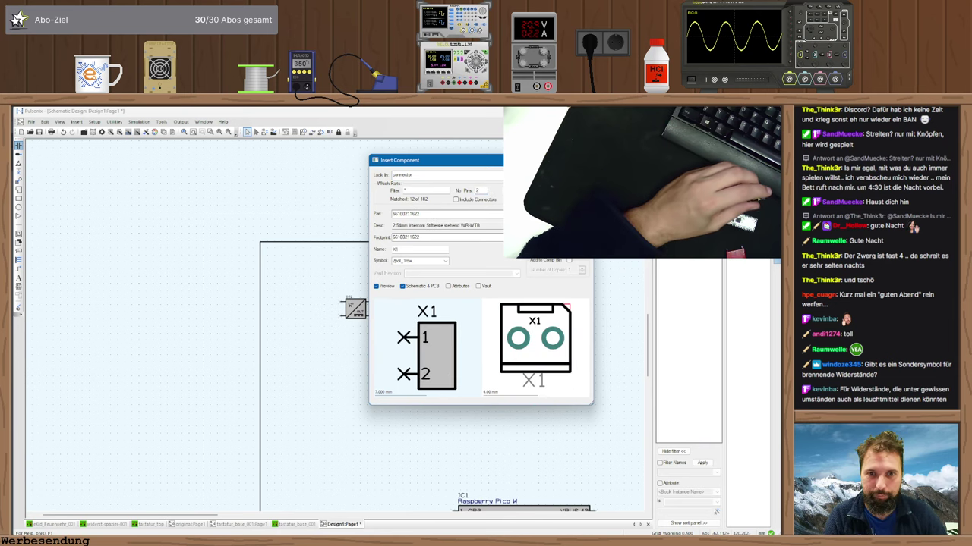
{"action": "left_click", "coordinate": [494, 213]}
{"action": "left_click", "coordinate": [491, 226]}
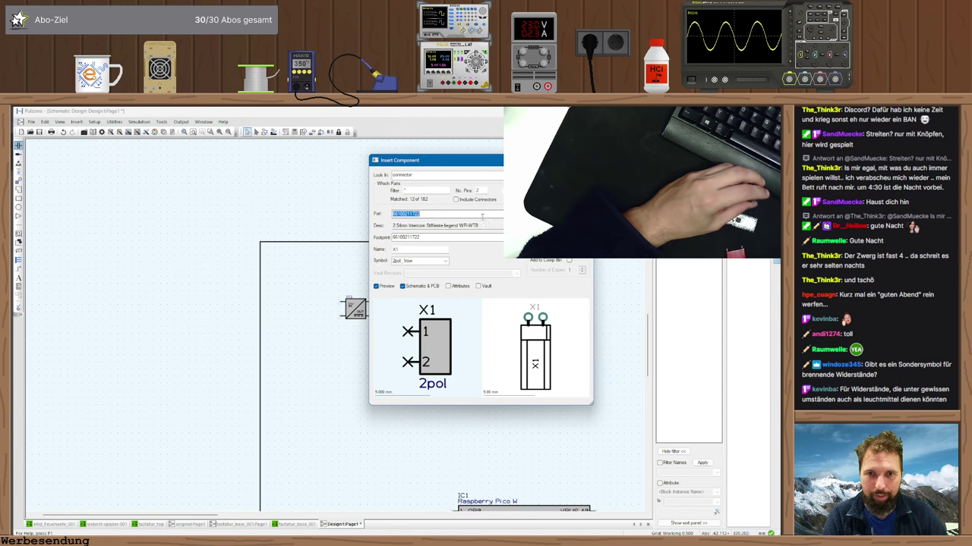
{"action": "key", "text": "Down"}
{"action": "key", "text": "Up"}
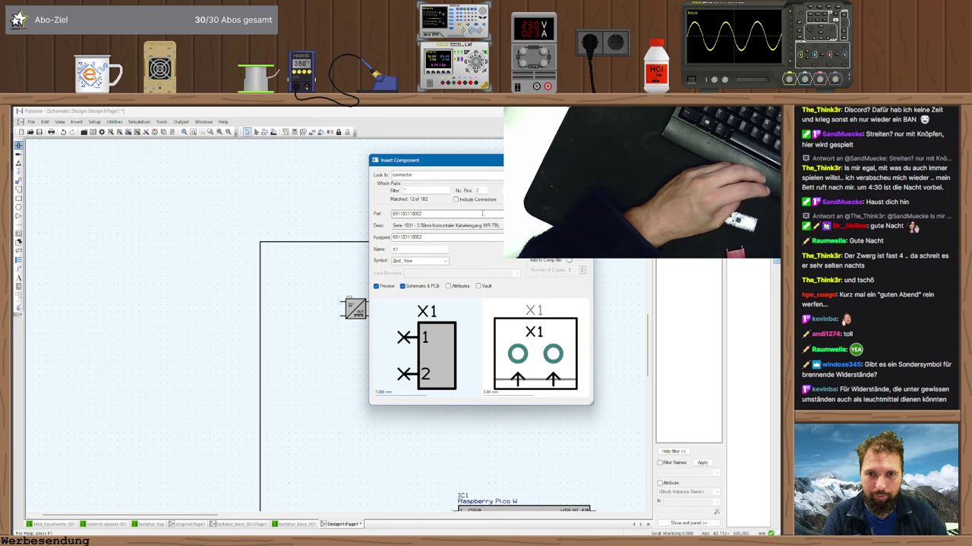
{"action": "key", "text": "Down"}
{"action": "key", "text": "Down"}
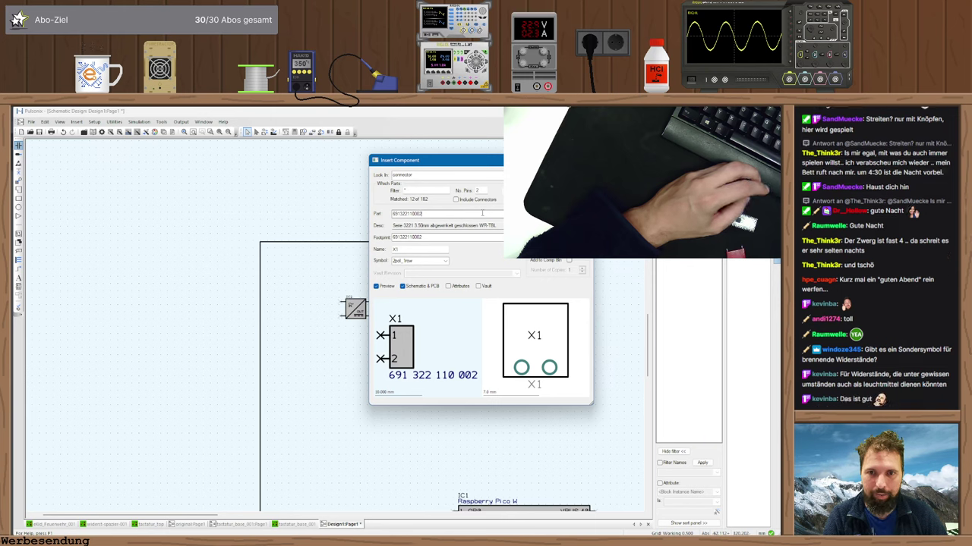
{"action": "key", "text": "Down"}
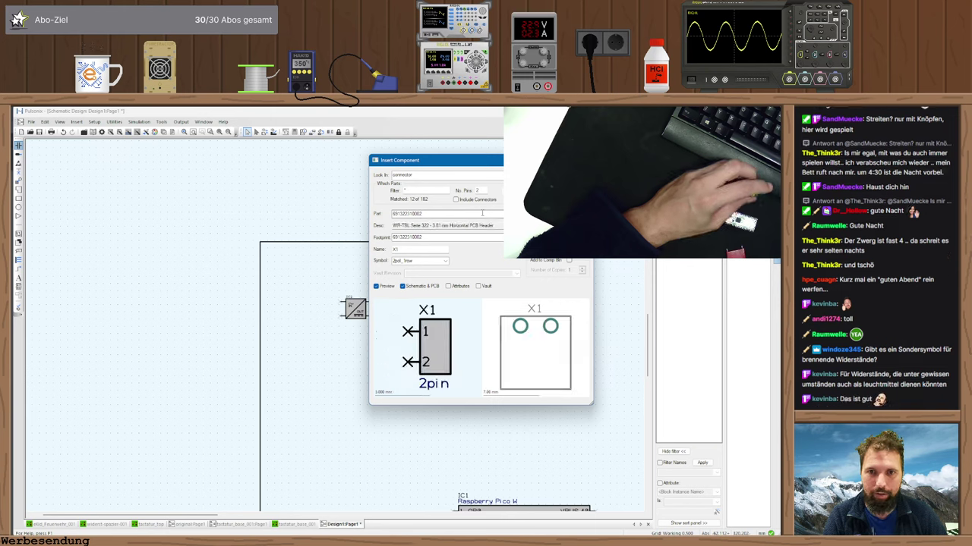
{"action": "key", "text": "Down"}
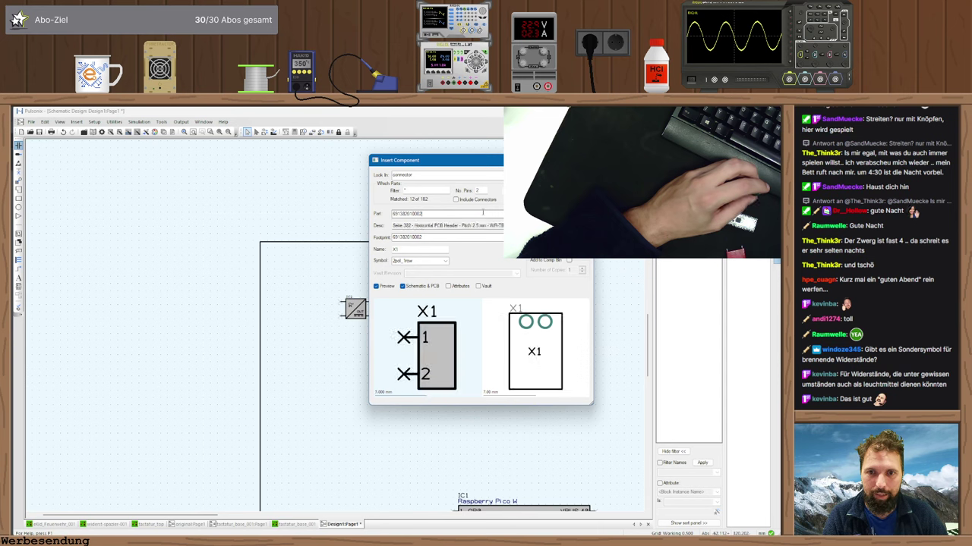
{"action": "key", "text": "Down"}
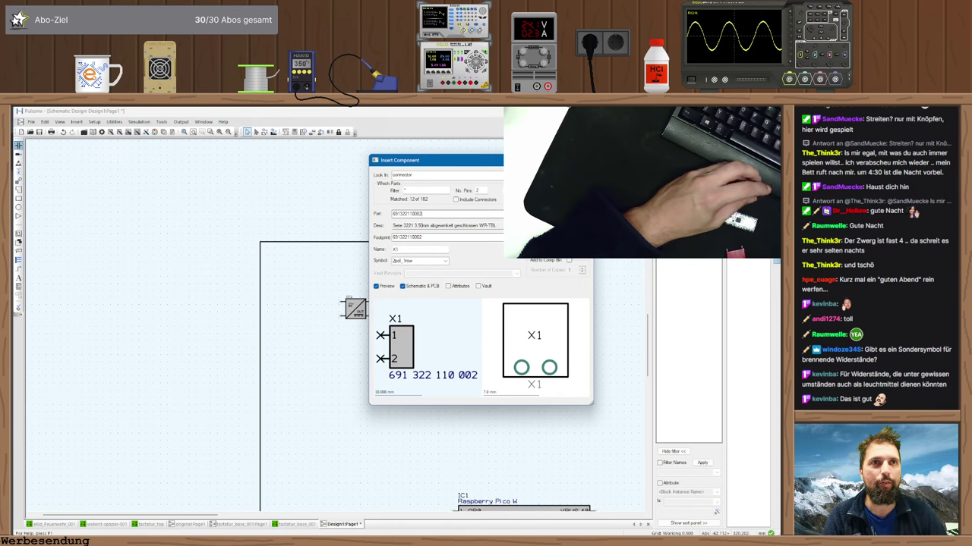
- Place the connector as X1, mirrored, to the left of the IC2 module
{"action": "key", "text": "Return"}
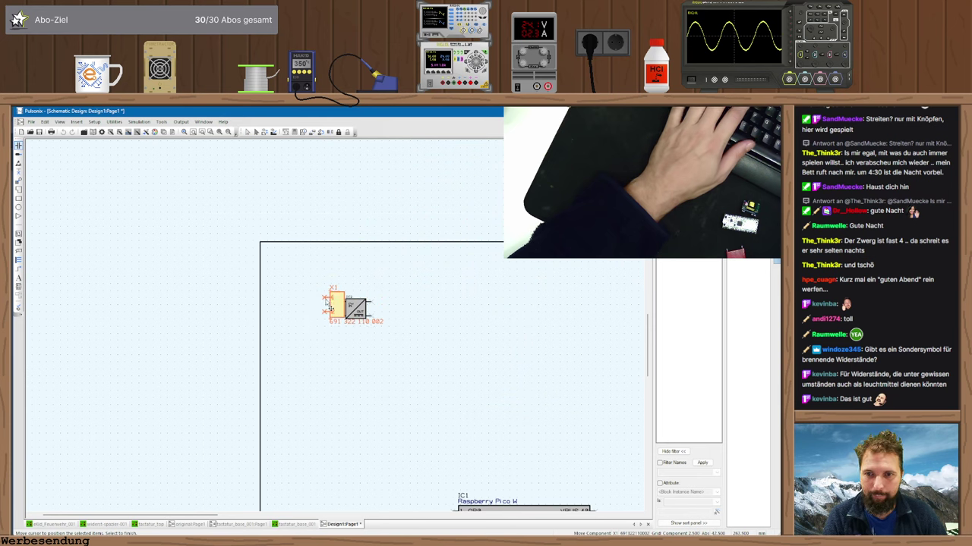
{"action": "key", "text": "m"}
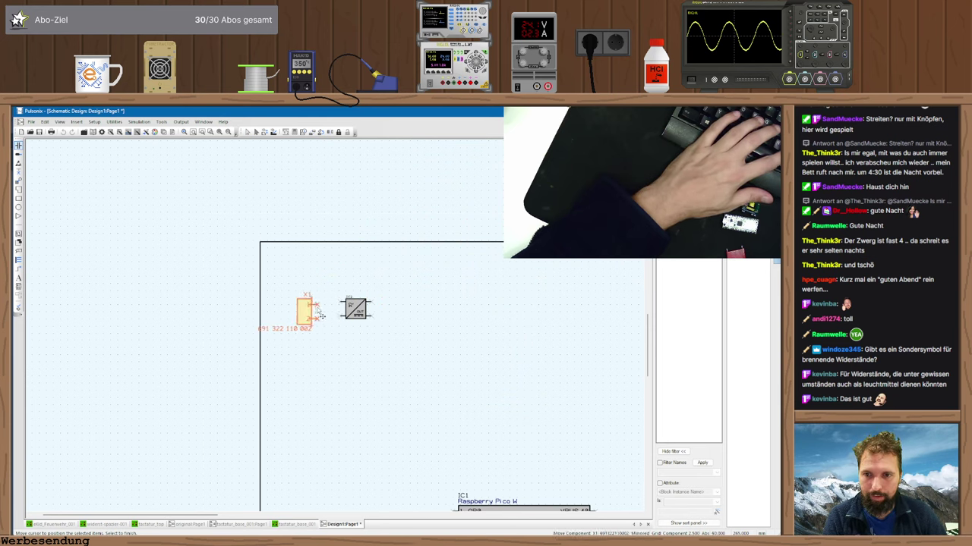
{"action": "left_click", "coordinate": [319, 311]}
{"action": "scroll", "coordinate": [327, 315], "scroll_direction": "up", "scroll_amount": 3}
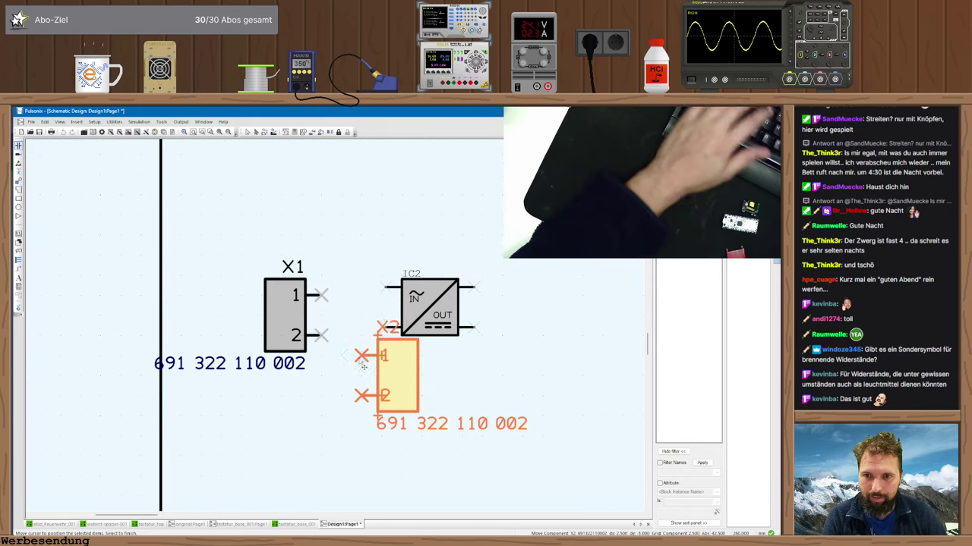
{"action": "key", "text": "Escape"}
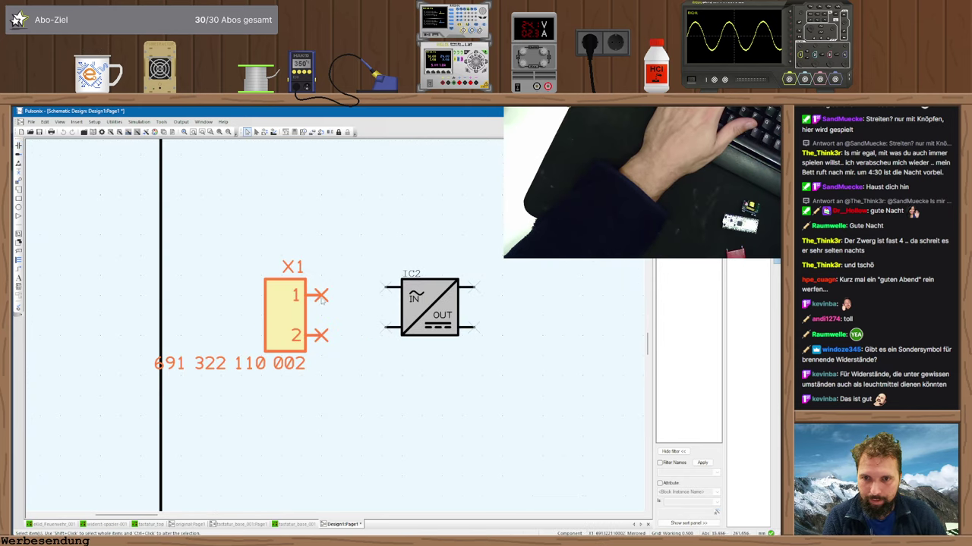
- Open IC2's AC/DC symbol for editing and shift the whole symbol slightly right
{"action": "right_click", "coordinate": [431, 308]}
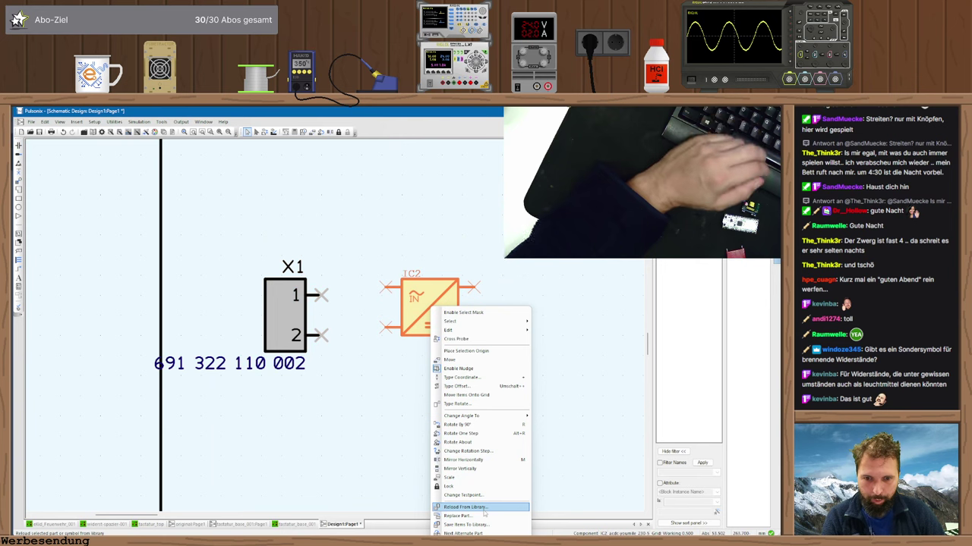
{"action": "left_click", "coordinate": [465, 539]}
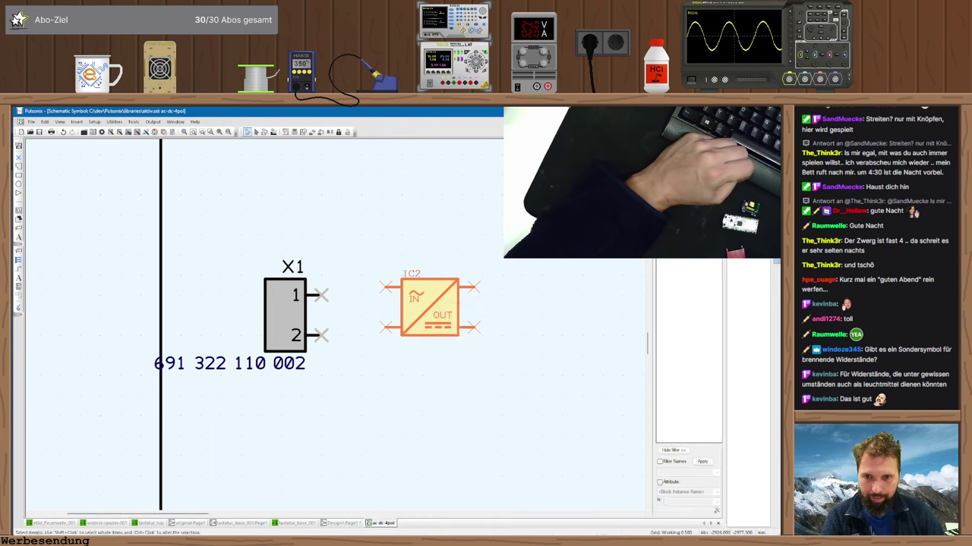
{"action": "scroll", "coordinate": [441, 296], "scroll_direction": "up", "scroll_amount": 3}
{"action": "scroll", "coordinate": [330, 145], "scroll_direction": "down", "scroll_amount": 2}
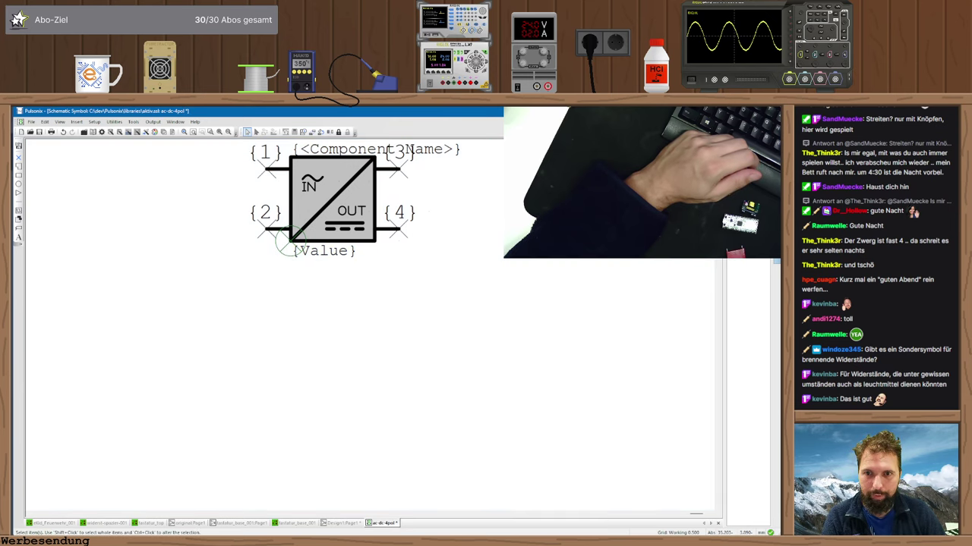
{"action": "middle_click_drag", "start_coordinate": [466, 287], "coordinate": [533, 288]}
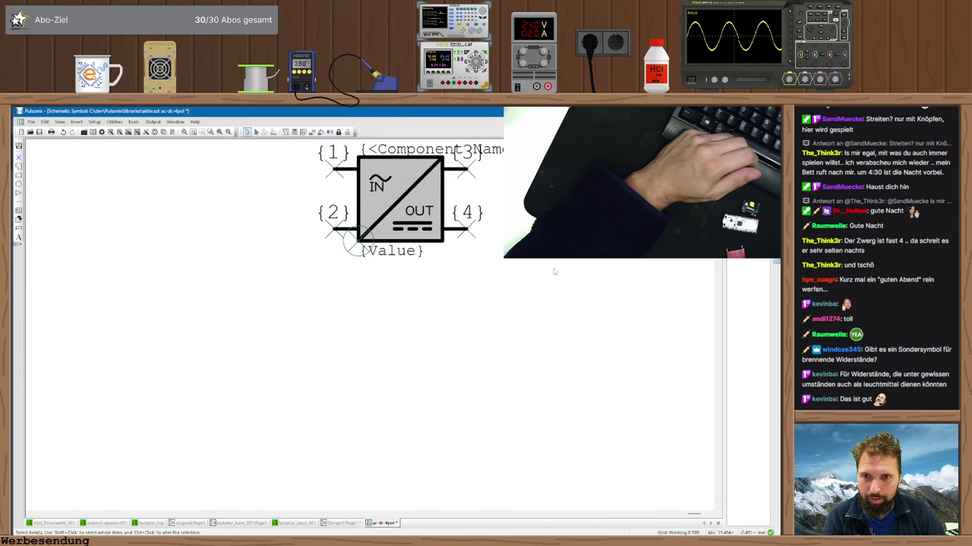
{"action": "middle_click_drag", "start_coordinate": [357, 241], "coordinate": [546, 241]}
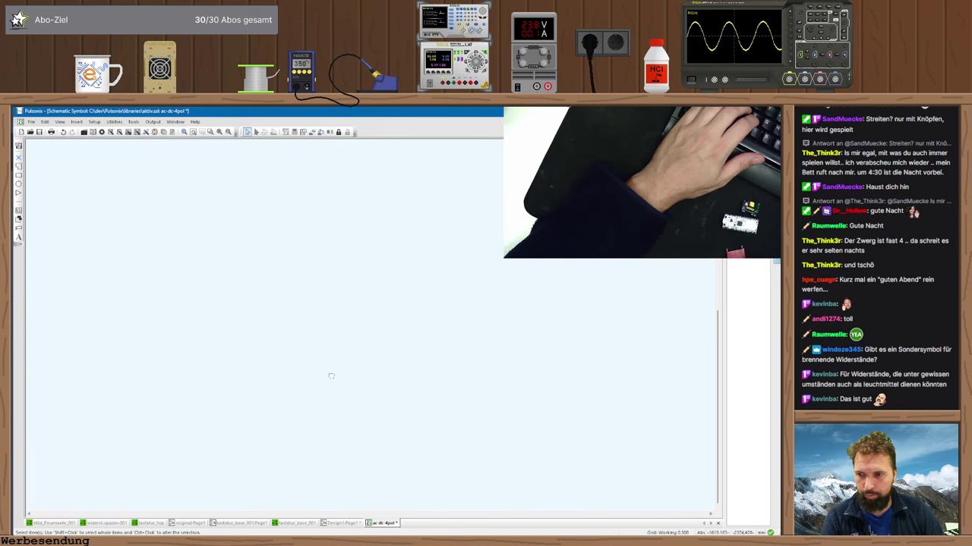
{"action": "key", "text": "Home"}
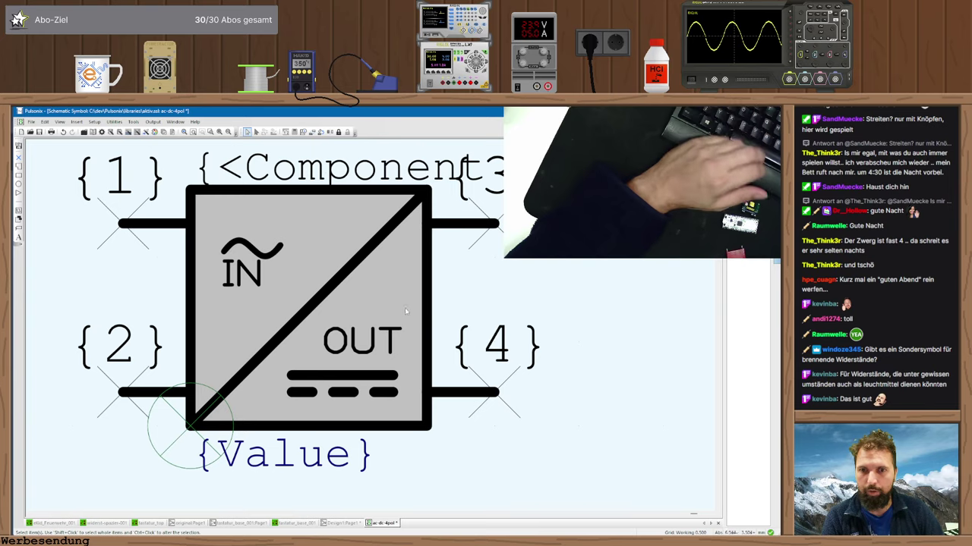
{"action": "key", "text": "minus"}
{"action": "scroll", "coordinate": [307, 220], "scroll_direction": "left", "scroll_amount": 2}
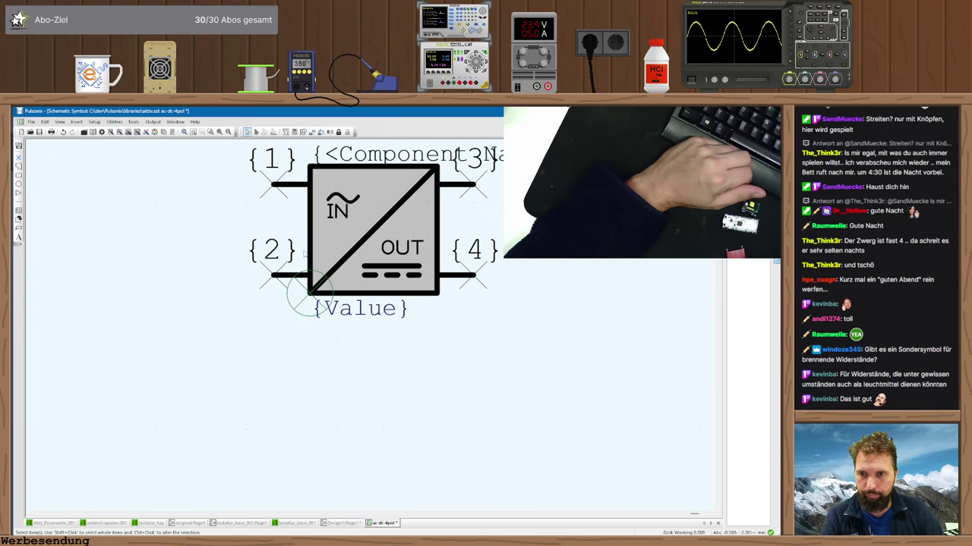
{"action": "scroll", "coordinate": [206, 250], "scroll_direction": "right", "scroll_amount": 1}
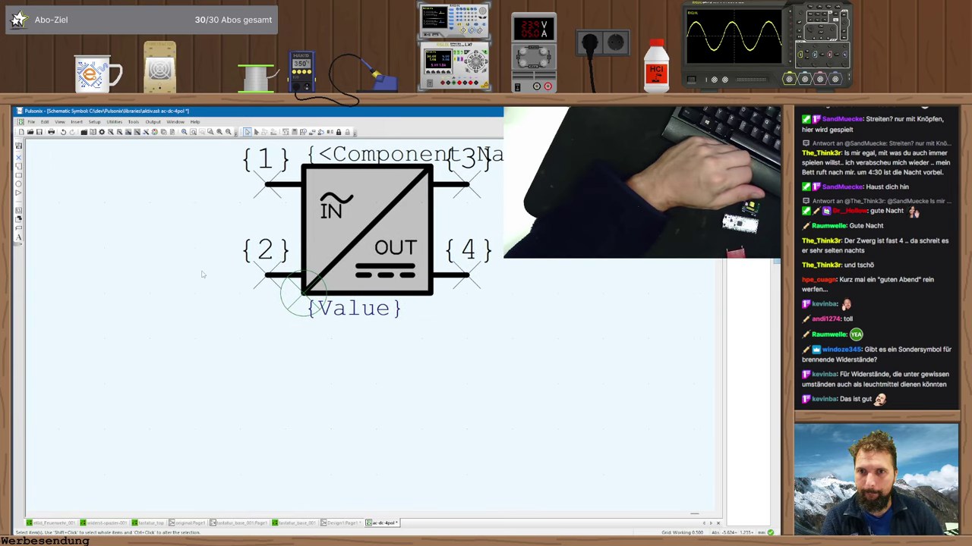
{"action": "left_click_drag", "start_coordinate": [173, 337], "coordinate": [527, 144]}
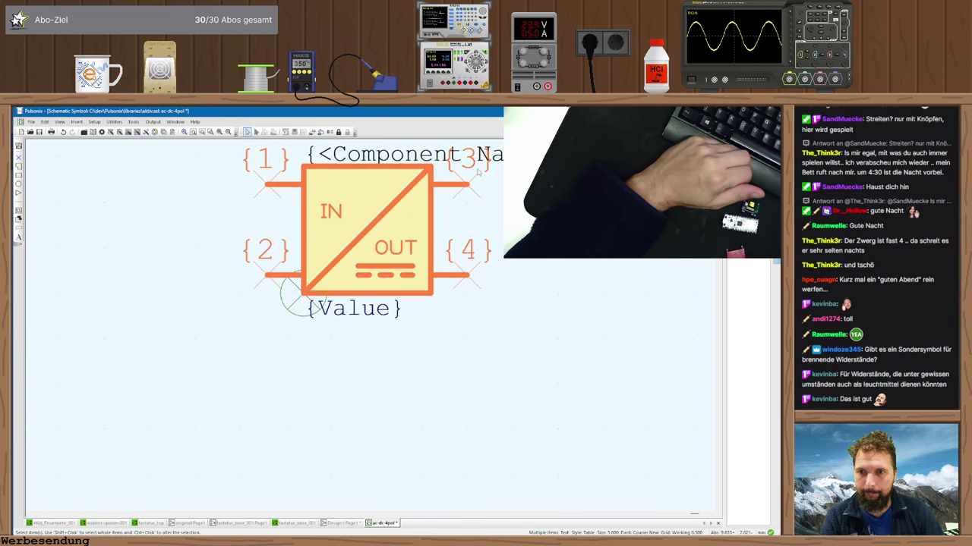
{"action": "left_click_drag", "start_coordinate": [334, 241], "coordinate": [371, 261]}
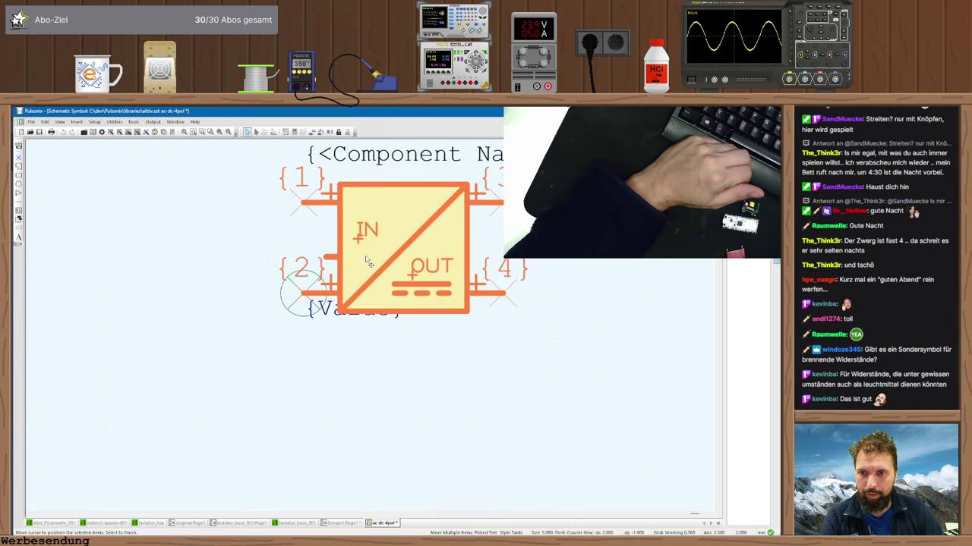
{"action": "left_click", "coordinate": [315, 338]}
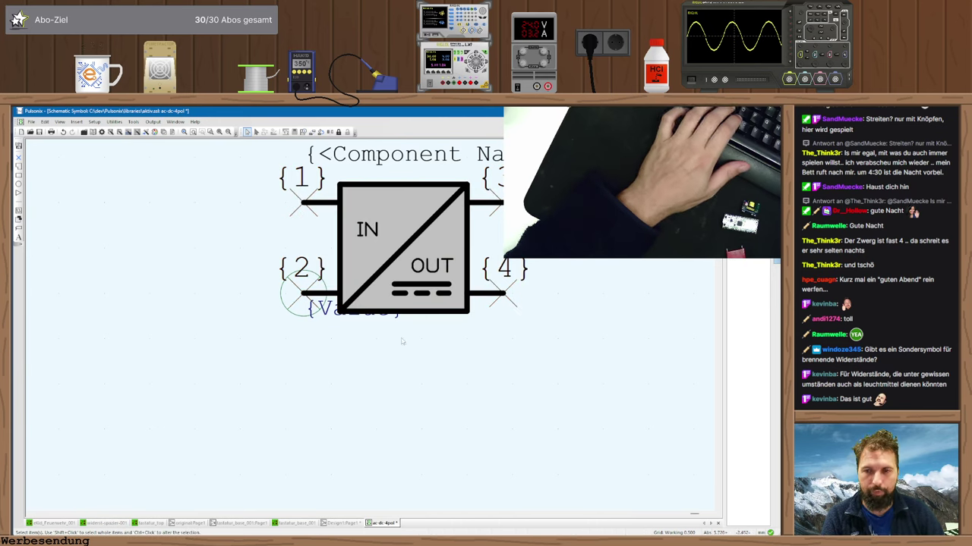
- Set the symbol origin on pin 2, then return to the Design1 schematic page
{"action": "left_click_drag", "start_coordinate": [277, 341], "coordinate": [592, 240]}
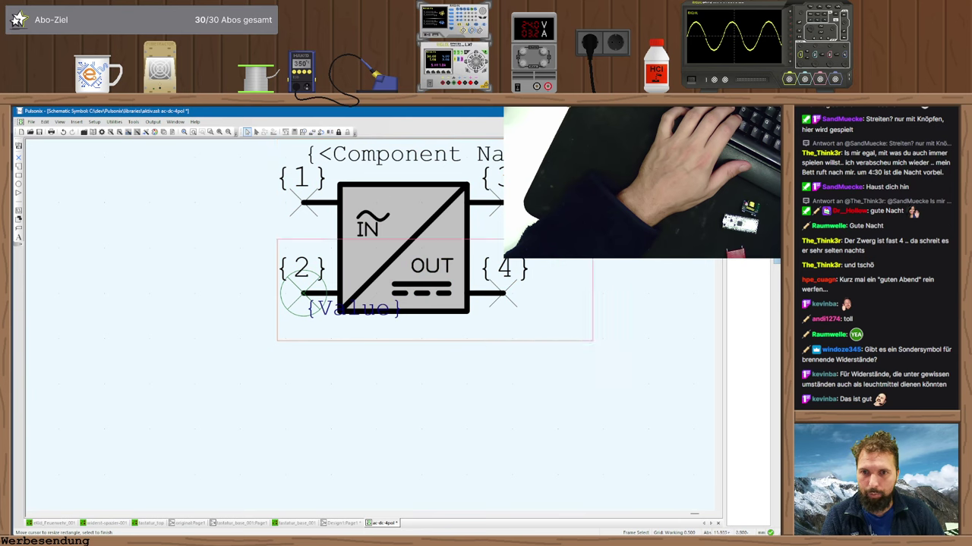
{"action": "left_click", "coordinate": [592, 240]}
{"action": "left_click", "coordinate": [300, 296]}
{"action": "right_click", "coordinate": [302, 296]}
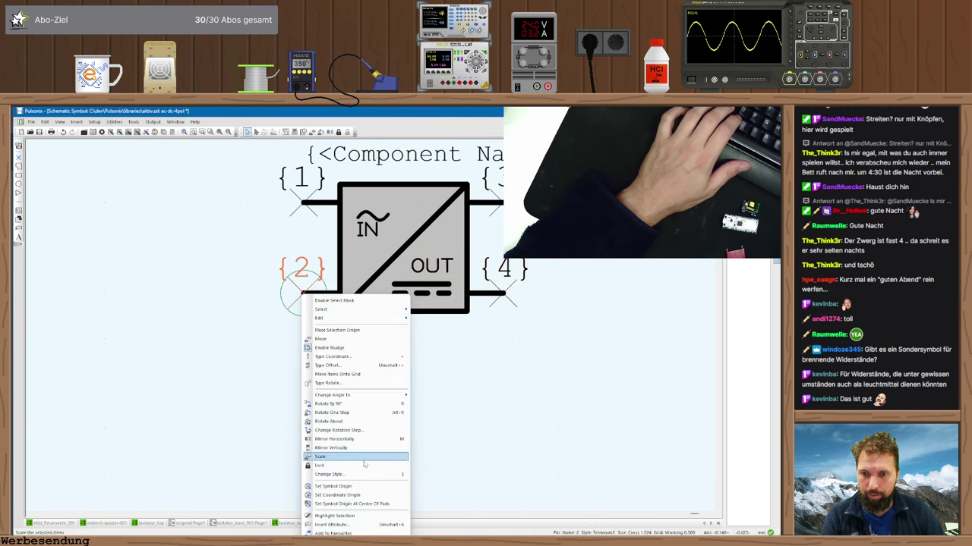
{"action": "left_click", "coordinate": [338, 495]}
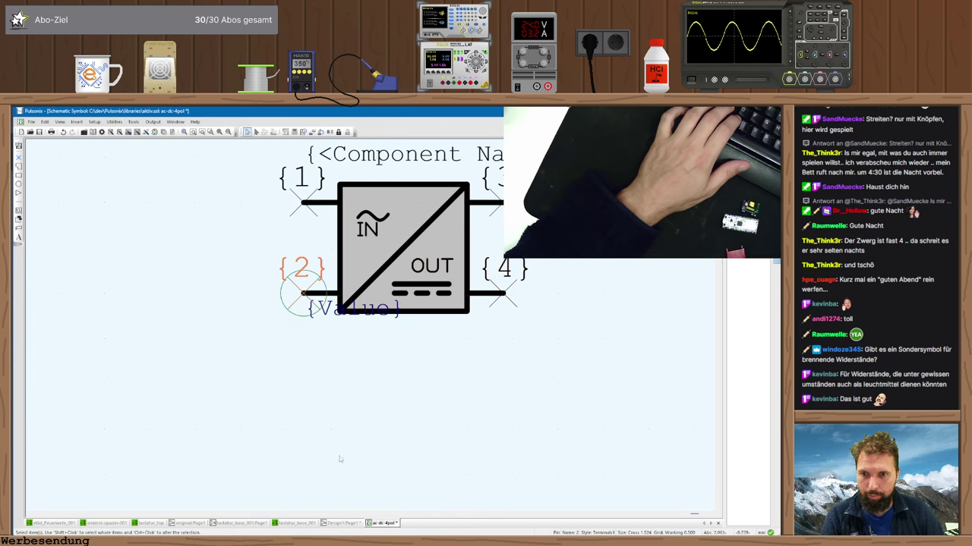
{"action": "right_click", "coordinate": [302, 296]}
{"action": "left_click", "coordinate": [357, 495]}
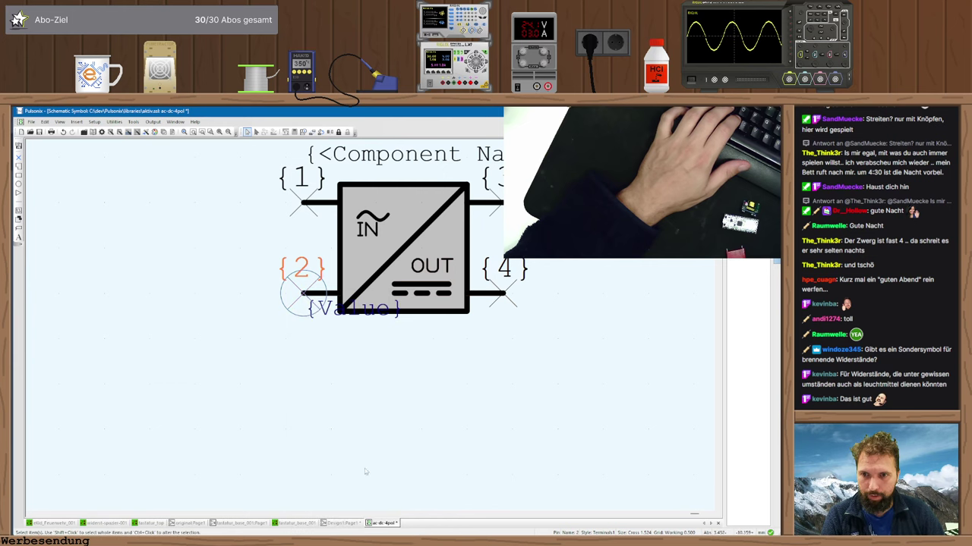
{"action": "left_click", "coordinate": [352, 394]}
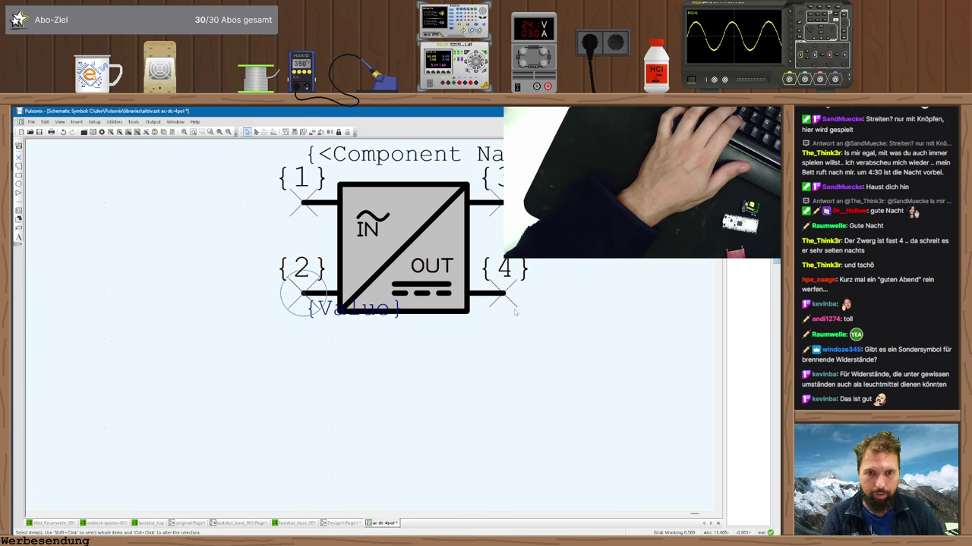
{"action": "left_click", "coordinate": [348, 523]}
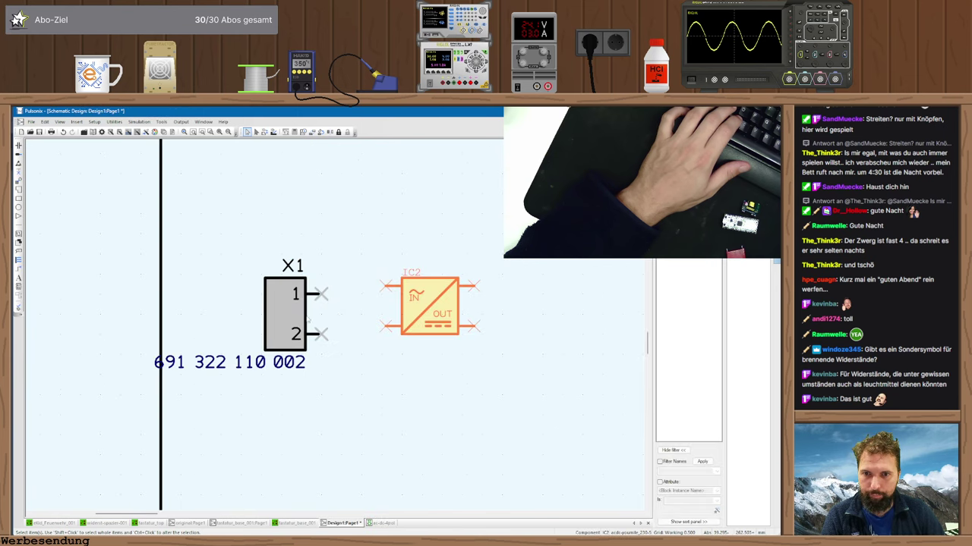
- Reload IC2 from the library, settle it in place, and go back to the ac-dc-4pol symbol
{"action": "right_click", "coordinate": [397, 308]}
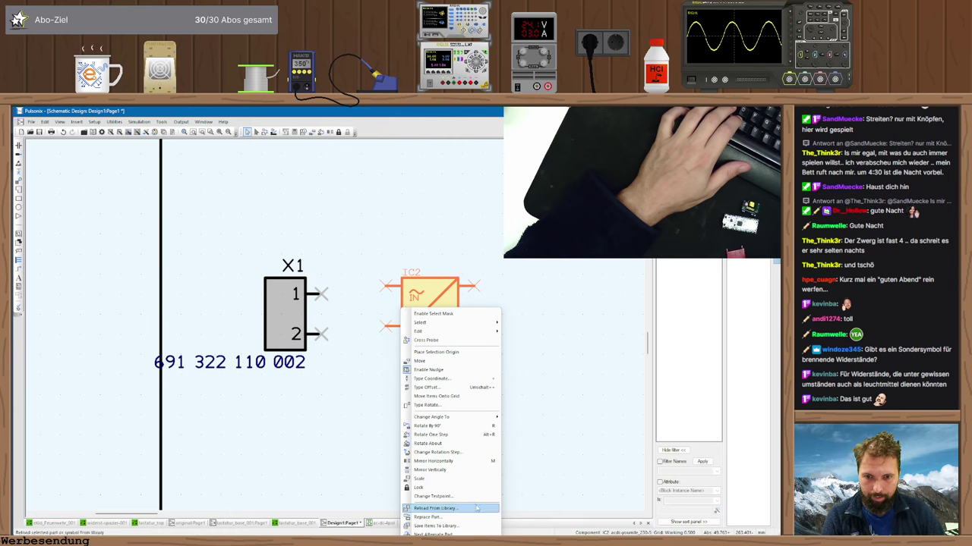
{"action": "left_click", "coordinate": [476, 507]}
{"action": "left_click", "coordinate": [378, 381]}
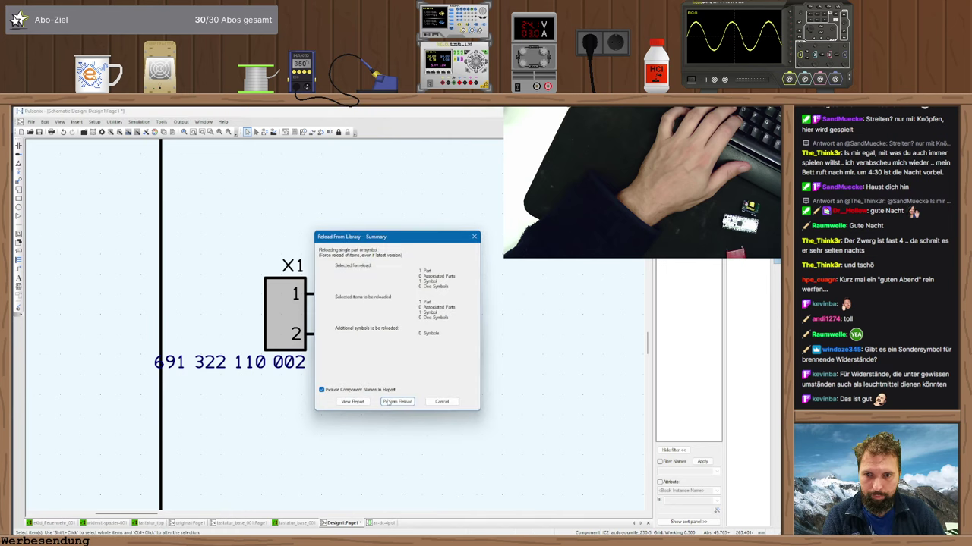
{"action": "left_click", "coordinate": [393, 402]}
{"action": "left_click_drag", "start_coordinate": [389, 342], "coordinate": [385, 343]}
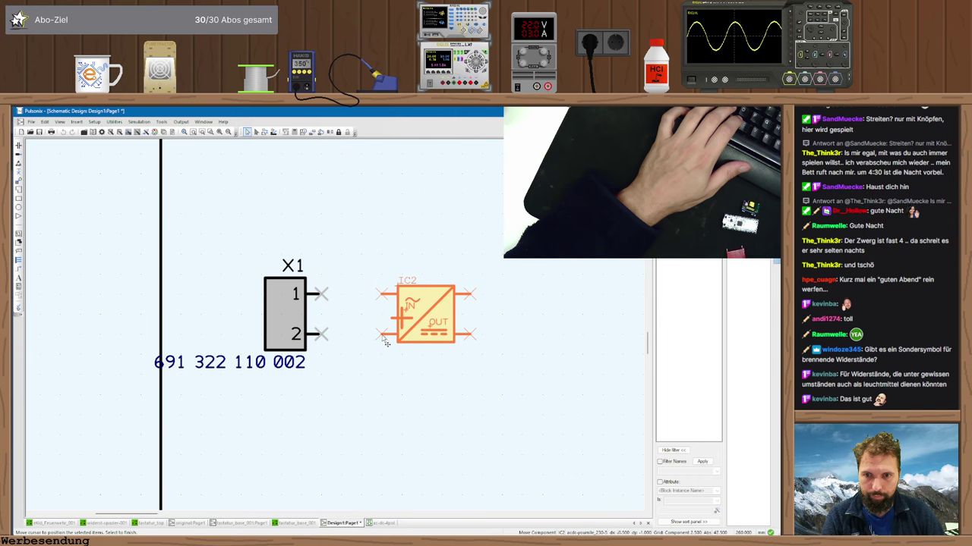
{"action": "left_click", "coordinate": [388, 406]}
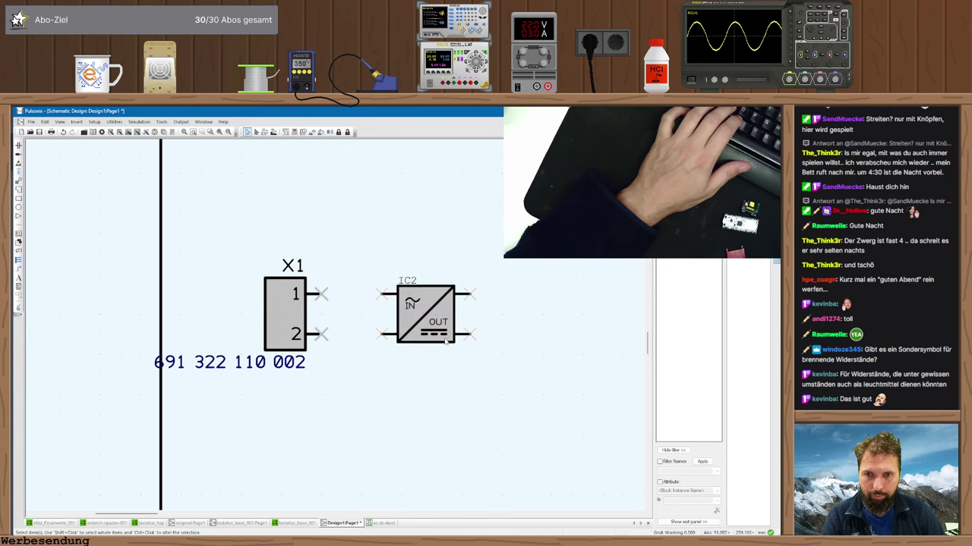
{"action": "left_click", "coordinate": [381, 523]}
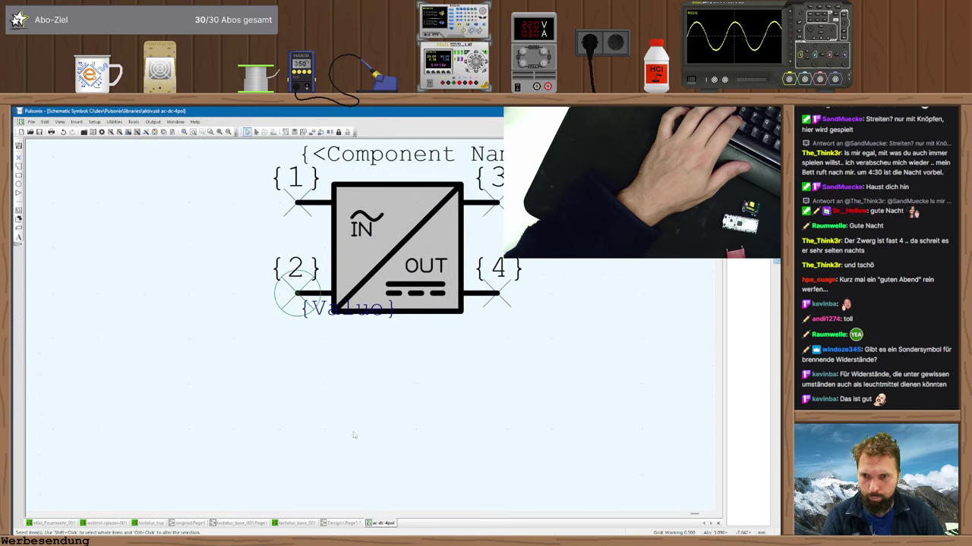
- In the symbol's grid settings, reset the Working grid's coordinate origin to X 0, Y 0
{"action": "double_click", "coordinate": [300, 302]}
{"action": "left_click", "coordinate": [446, 336]}
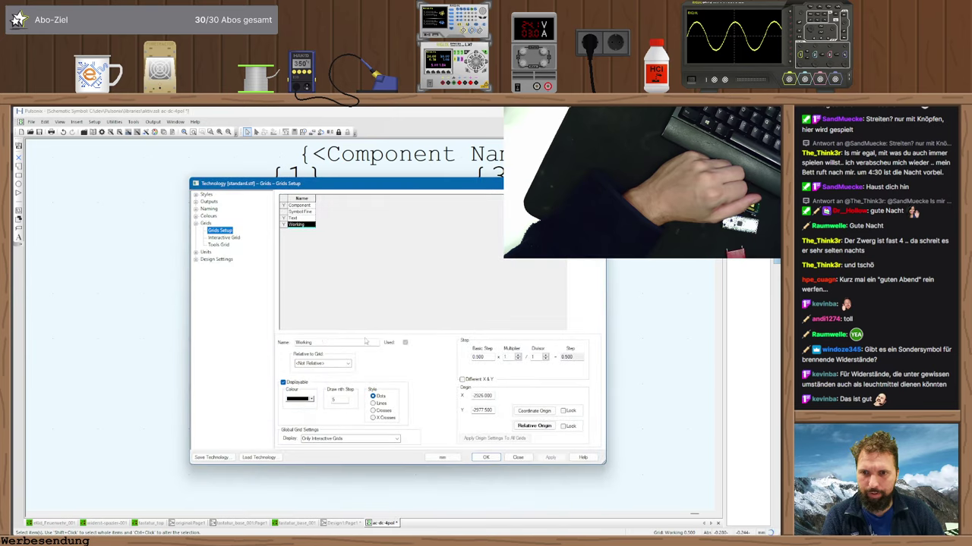
{"action": "left_click", "coordinate": [299, 205]}
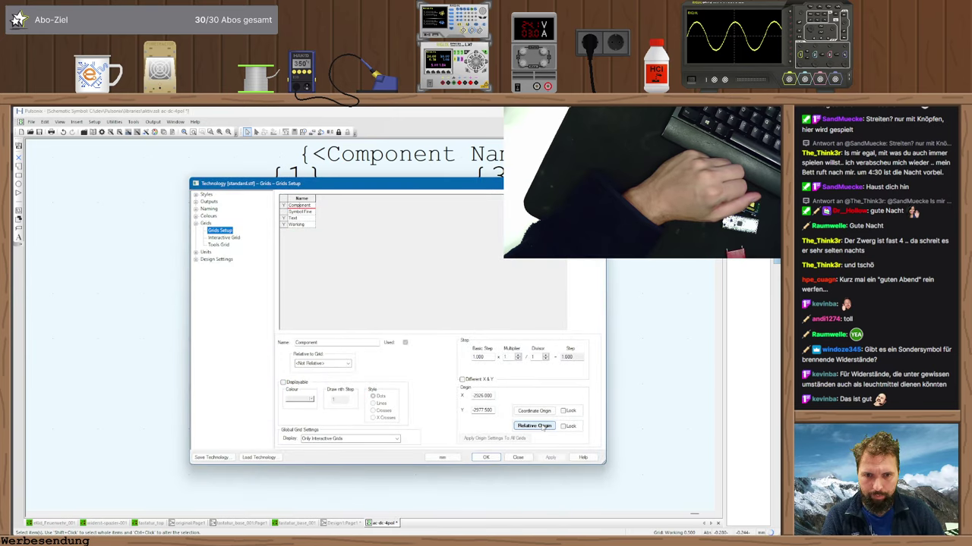
{"action": "key", "text": "Down"}
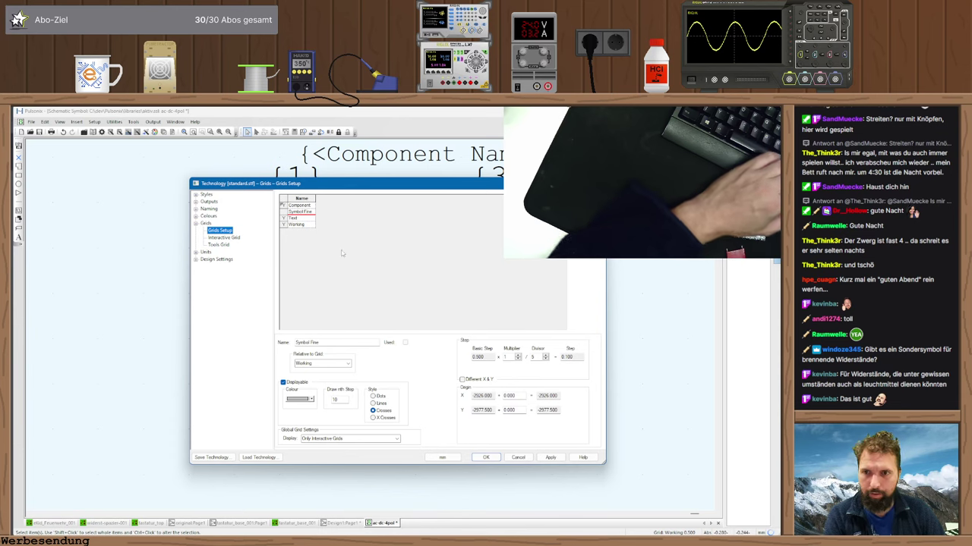
{"action": "left_click", "coordinate": [299, 218]}
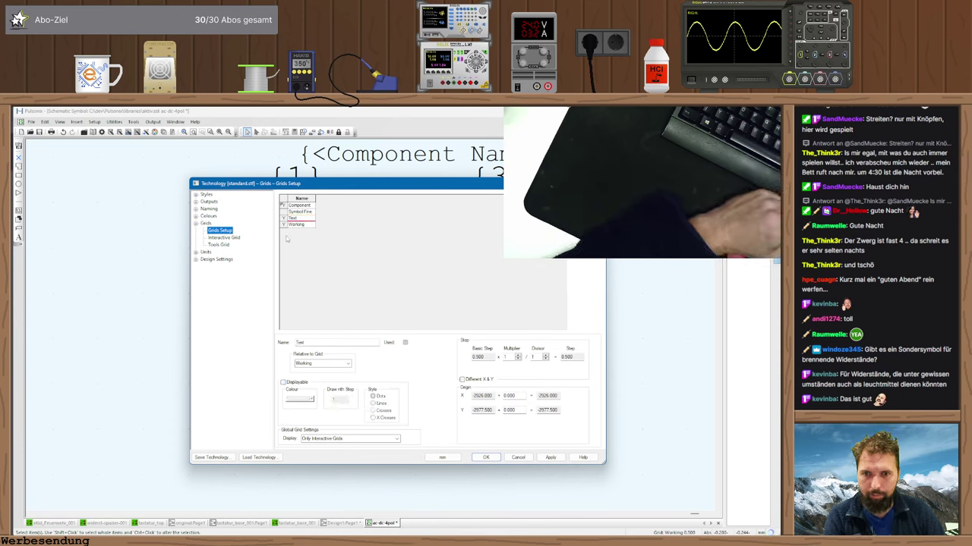
{"action": "left_click", "coordinate": [298, 224]}
{"action": "left_click", "coordinate": [534, 411]}
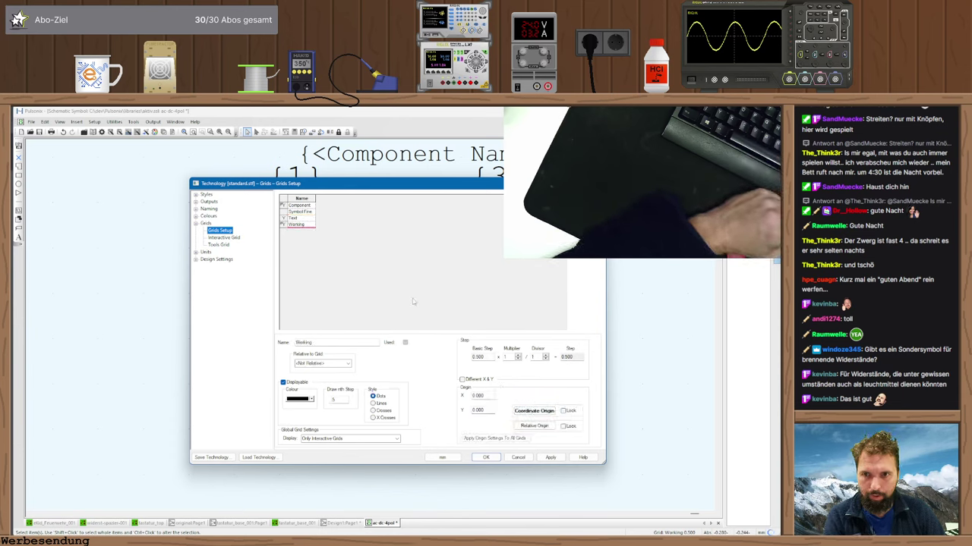
{"action": "left_click", "coordinate": [485, 457]}
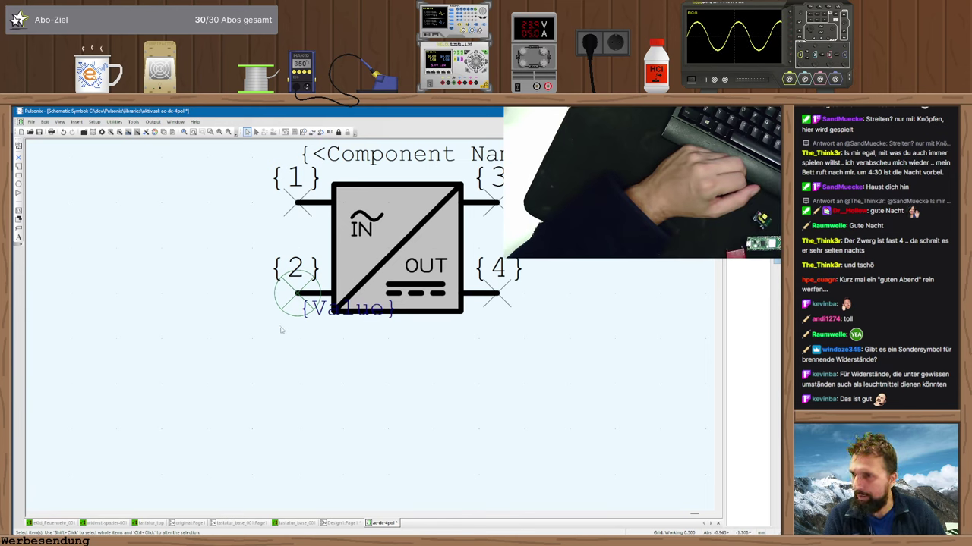
- Move pins 3 and 4 further right and reshape the converter box outline
{"action": "left_click_drag", "start_coordinate": [498, 300], "coordinate": [524, 300]}
{"action": "mouse_move", "coordinate": [495, 204]}
{"action": "left_mouse_down"}
{"action": "mouse_move", "coordinate": [495, 194]}
{"action": "mouse_move", "coordinate": [497, 210]}
{"action": "left_mouse_up"}
{"action": "left_click", "coordinate": [494, 202]}
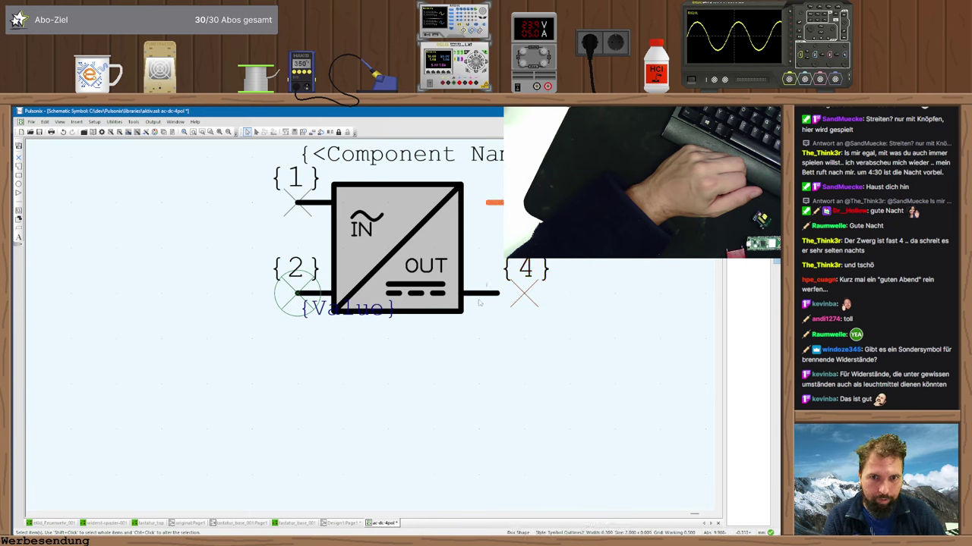
{"action": "left_click_drag", "start_coordinate": [473, 295], "coordinate": [496, 296]}
{"action": "left_click_drag", "start_coordinate": [462, 260], "coordinate": [483, 266]}
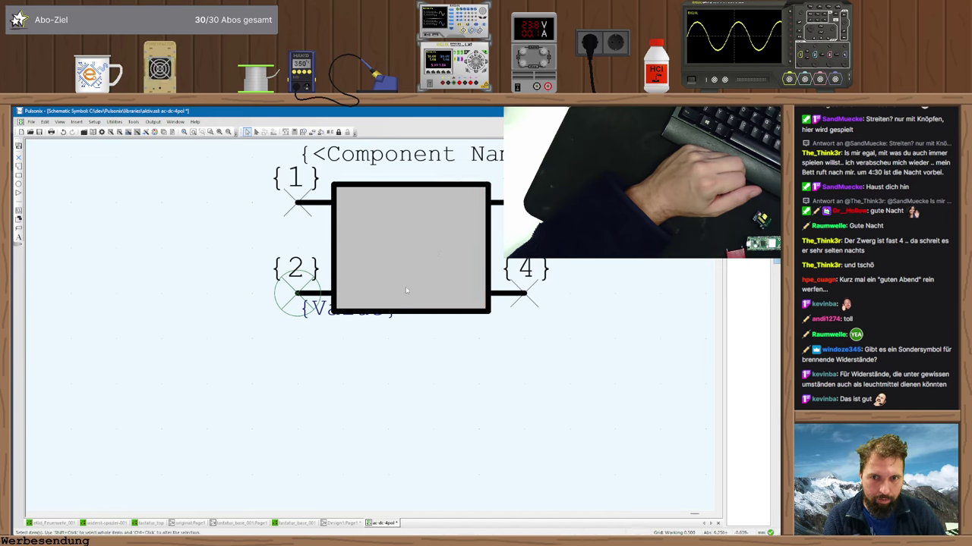
{"action": "scroll", "coordinate": [365, 265], "scroll_direction": "up", "scroll_amount": 1}
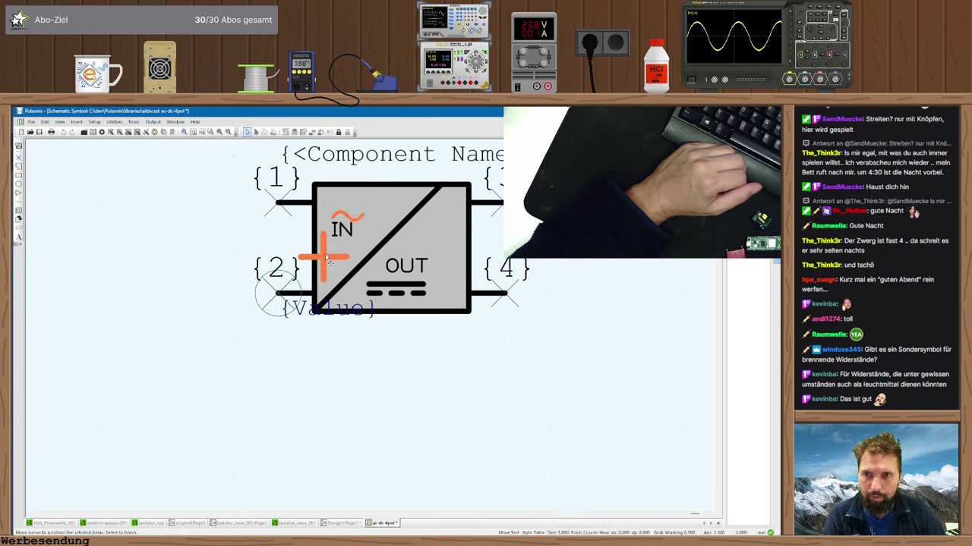
{"action": "key", "text": "ctrl+z"}
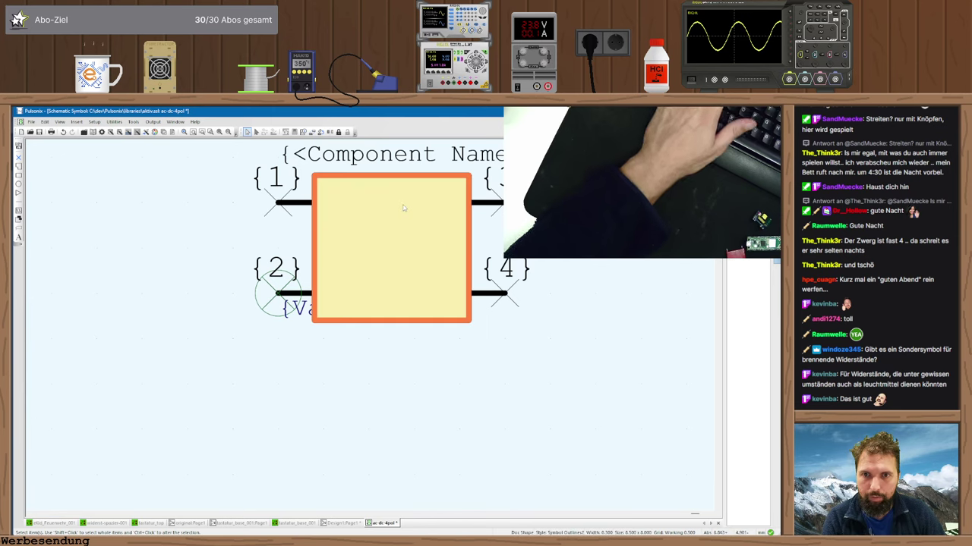
{"action": "key", "text": "ctrl+y"}
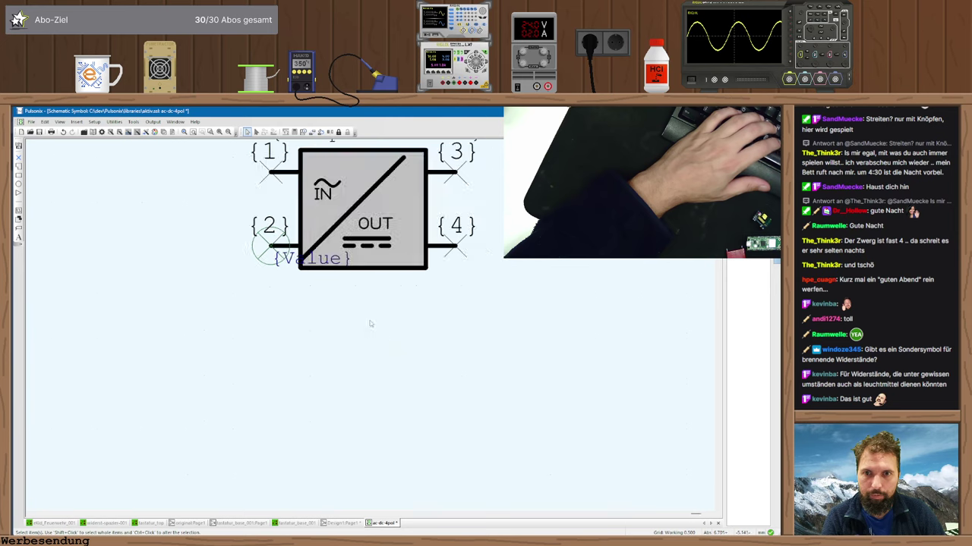
{"action": "scroll", "coordinate": [401, 393], "scroll_direction": "down", "scroll_amount": 1}
{"action": "scroll", "coordinate": [401, 393], "scroll_direction": "up", "scroll_amount": 1}
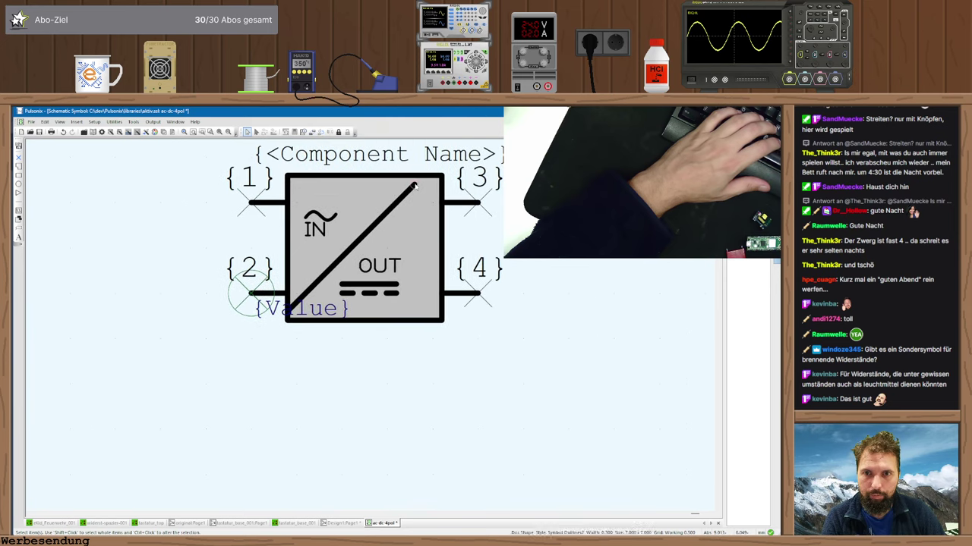
{"action": "left_click", "coordinate": [441, 179]}
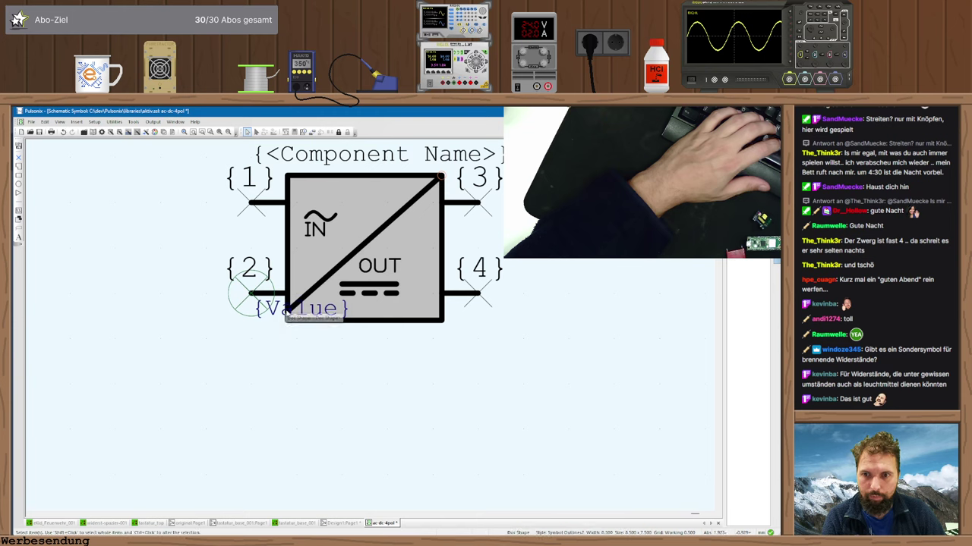
{"action": "left_click", "coordinate": [288, 319]}
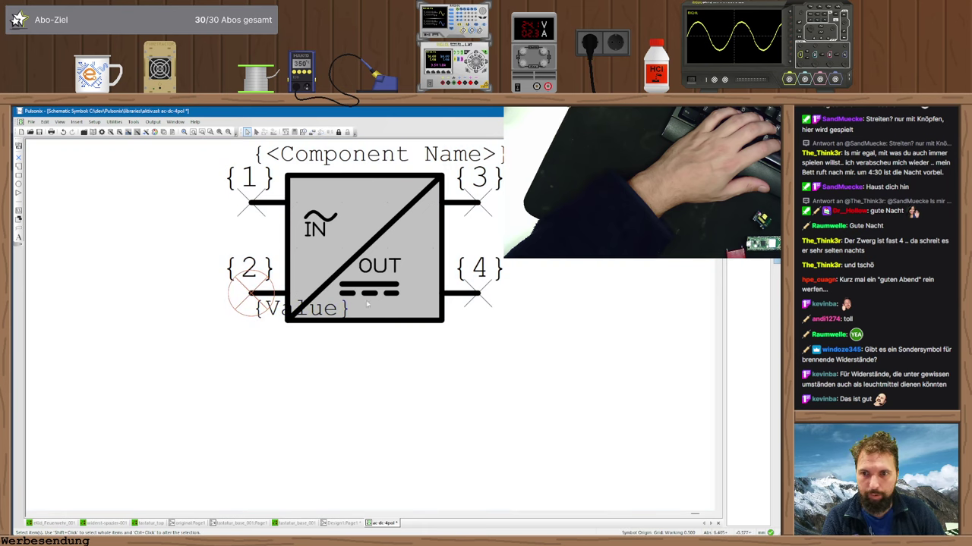
- Put {Value} below the box, Component Name above it, and shift OUT with its DC symbol right
{"action": "left_click_drag", "start_coordinate": [255, 304], "coordinate": [294, 332]}
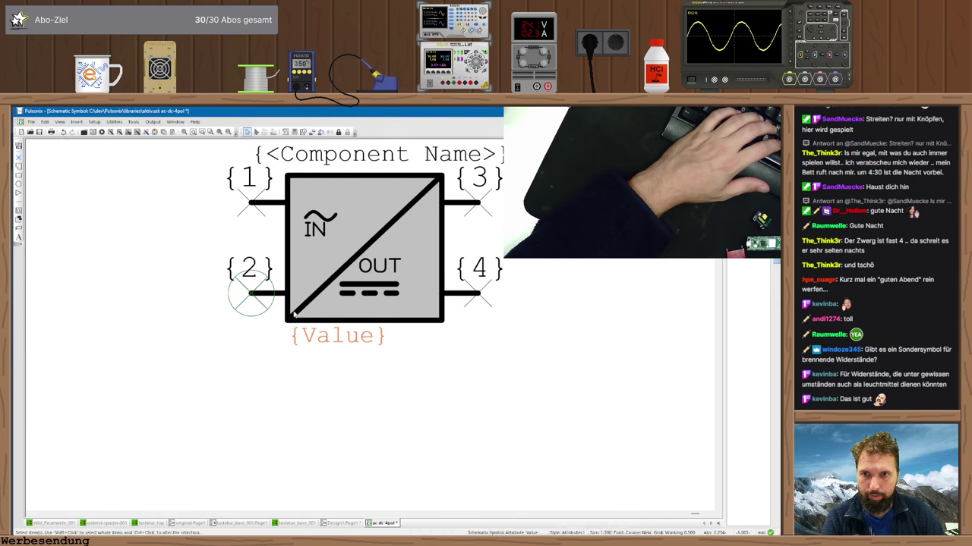
{"action": "left_click_drag", "start_coordinate": [279, 154], "coordinate": [290, 175]}
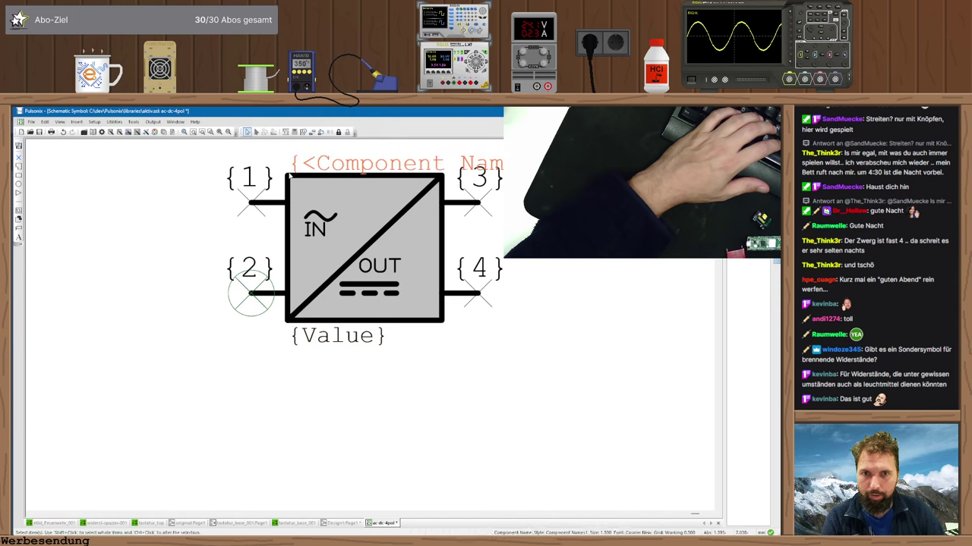
{"action": "left_click", "coordinate": [635, 261]}
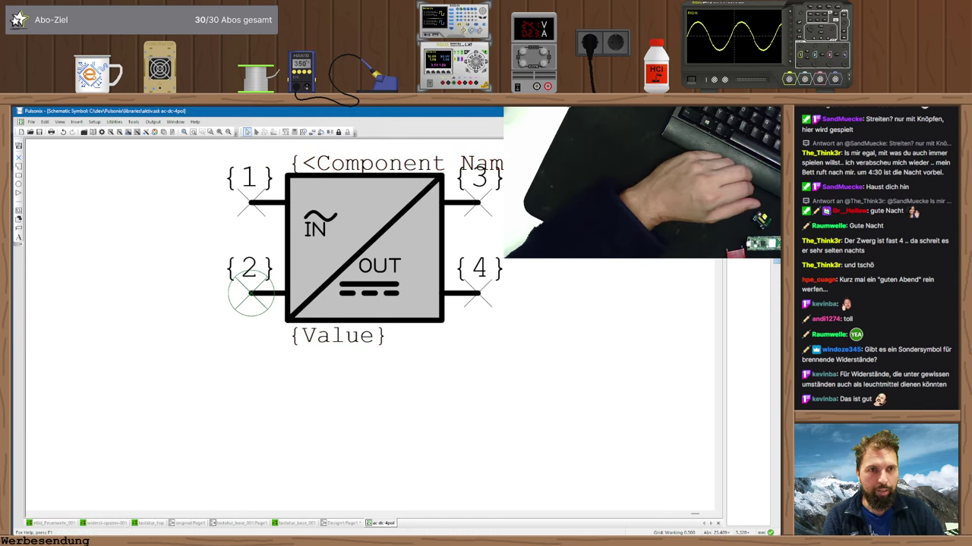
{"action": "left_click", "coordinate": [374, 284]}
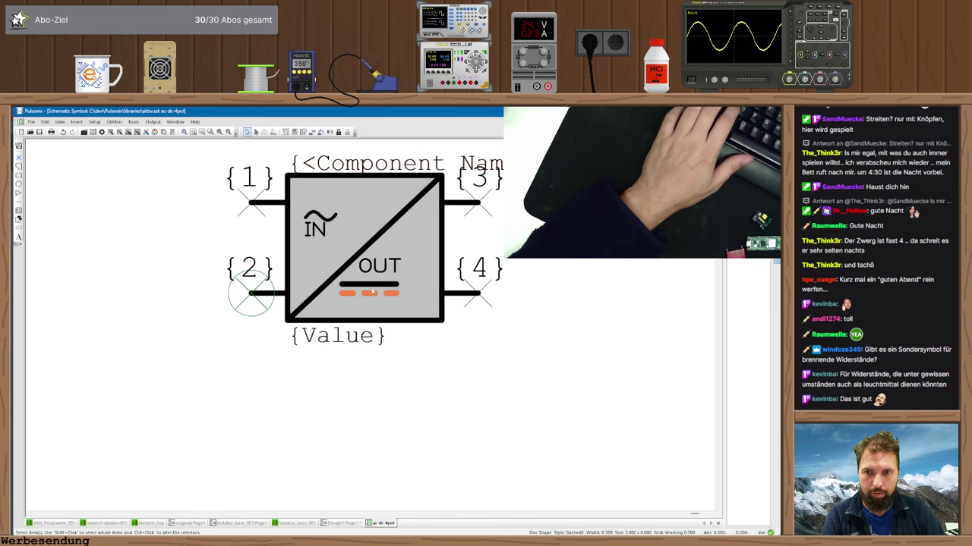
{"action": "left_click", "coordinate": [379, 267], "text": "ctrl"}
{"action": "left_click_drag", "start_coordinate": [379, 266], "coordinate": [406, 275]}
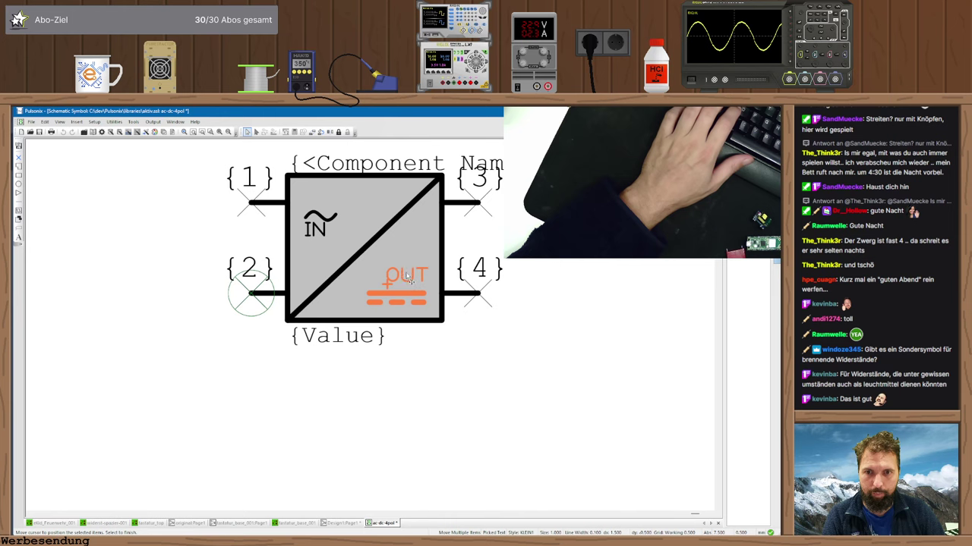
- Raise the IN tilde, reposition the IN text, and nudge Component Name up and Value down
{"action": "left_click", "coordinate": [316, 226]}
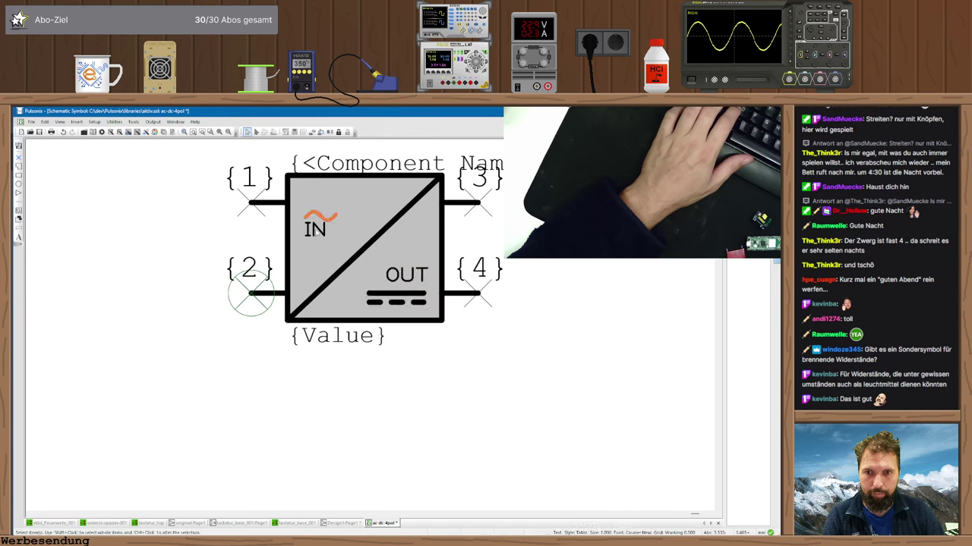
{"action": "key", "text": "m"}
{"action": "left_click", "coordinate": [298, 240]}
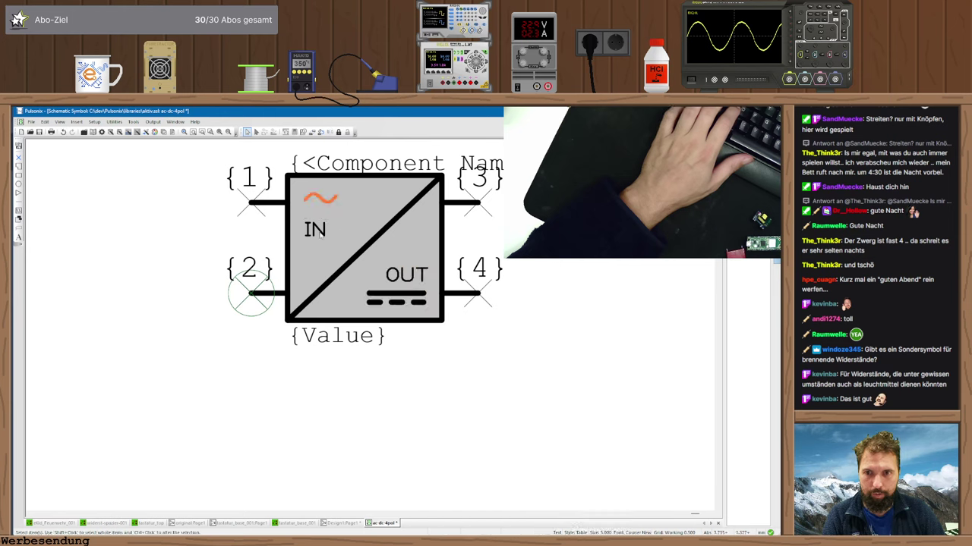
{"action": "left_click", "coordinate": [318, 232]}
{"action": "key", "text": "m"}
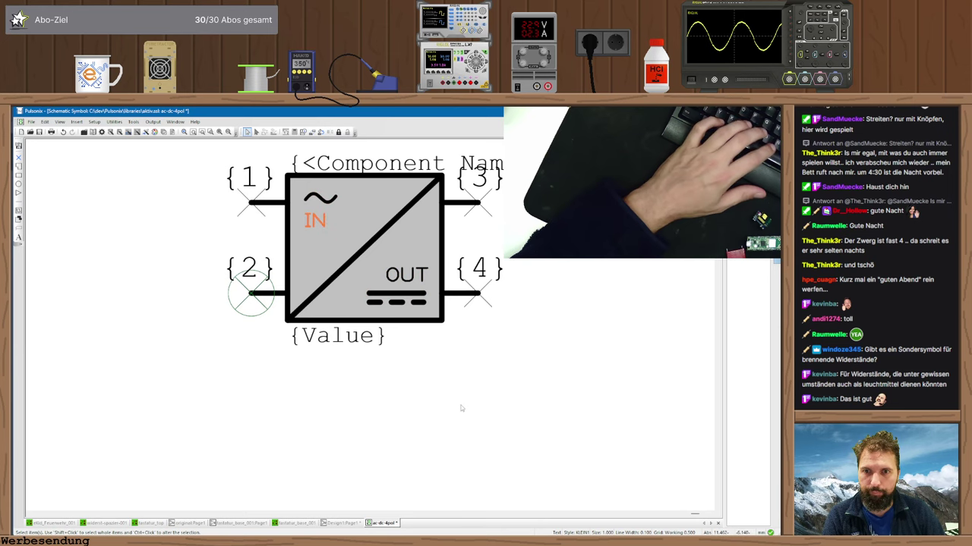
{"action": "key", "text": "Escape"}
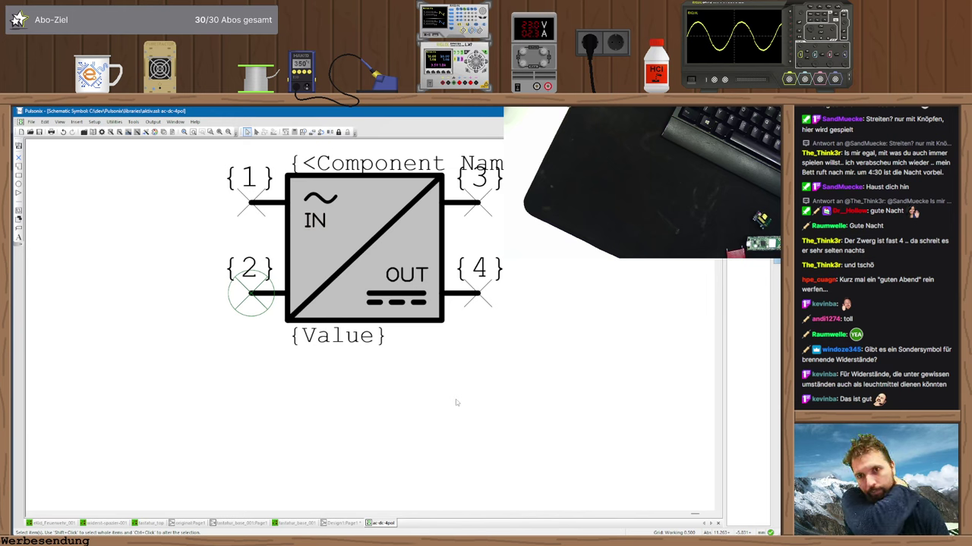
{"action": "left_click_drag", "start_coordinate": [295, 162], "coordinate": [295, 153]}
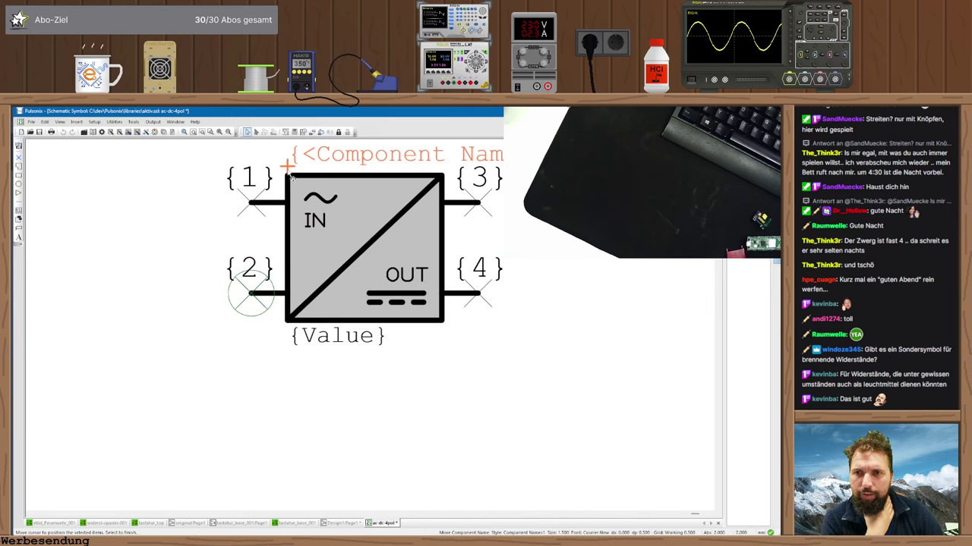
{"action": "left_click", "coordinate": [294, 335]}
{"action": "left_click_drag", "start_coordinate": [295, 336], "coordinate": [294, 345]}
{"action": "left_click", "coordinate": [358, 403]}
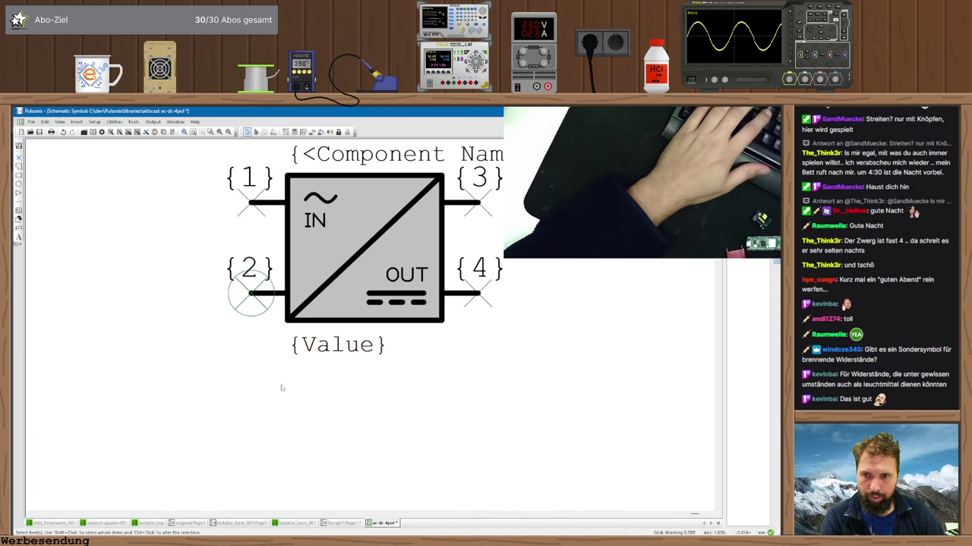
- Merge line styles Dashed1 into Dashed and Symbol Outlines1/2 into Symbol Outlines
{"action": "key", "text": "ctrl+t"}
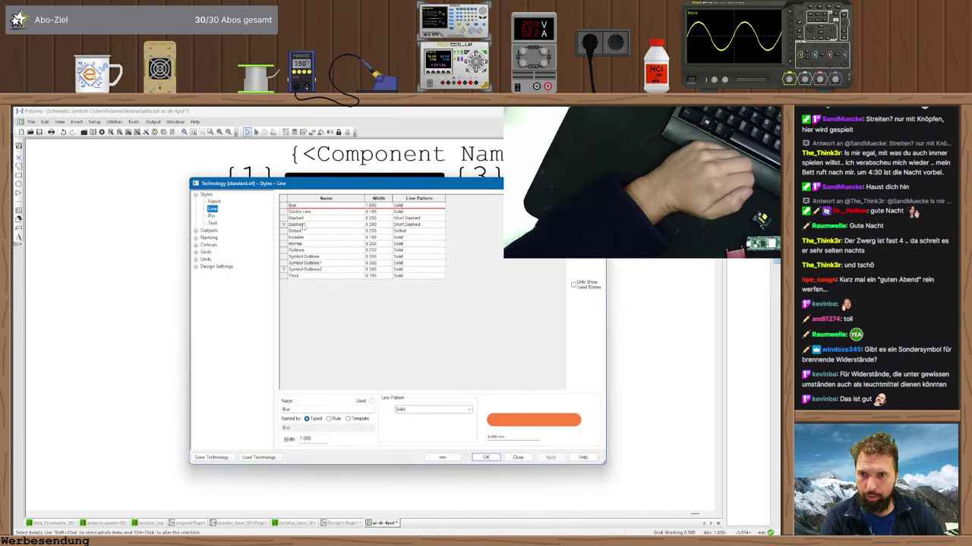
{"action": "left_click", "coordinate": [303, 224]}
{"action": "right_click", "coordinate": [306, 225]}
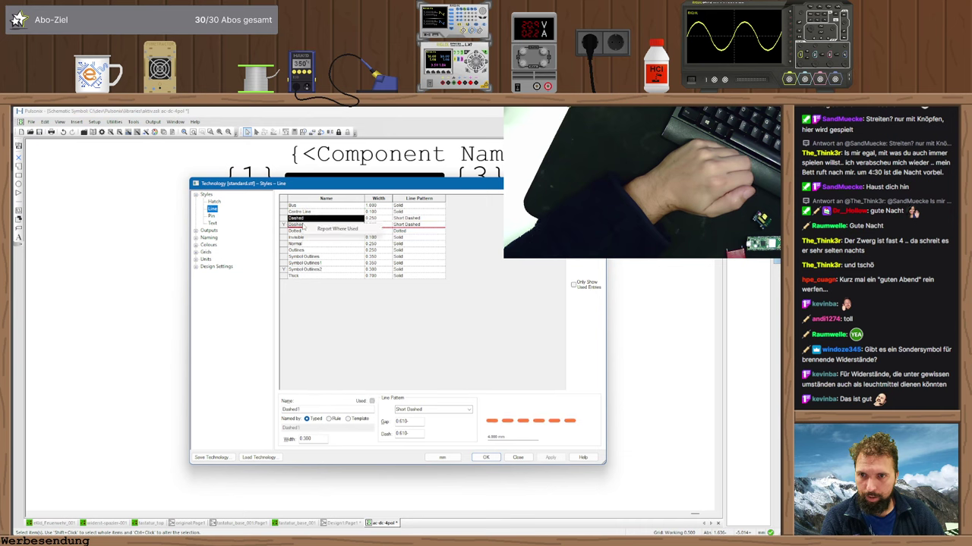
{"action": "key", "text": "Escape"}
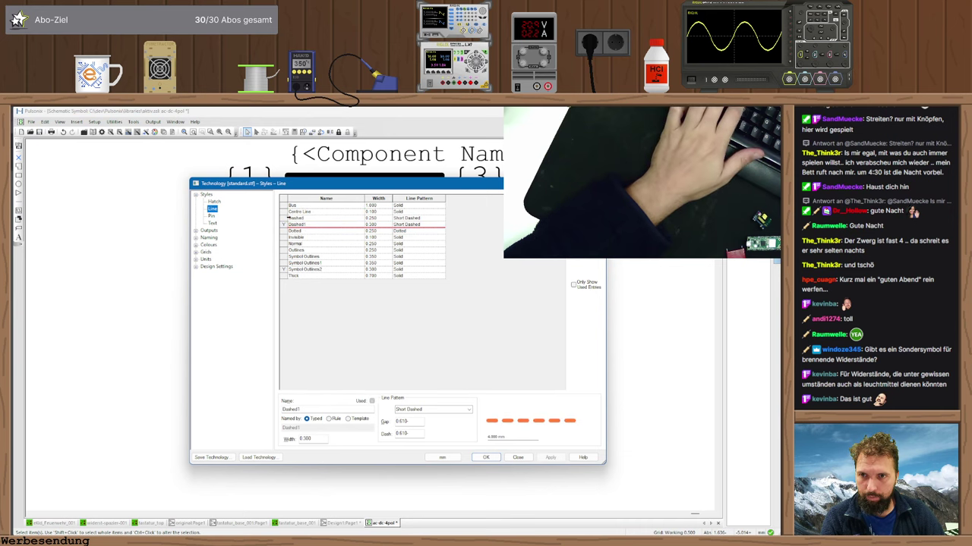
{"action": "left_click", "coordinate": [288, 218], "text": "ctrl"}
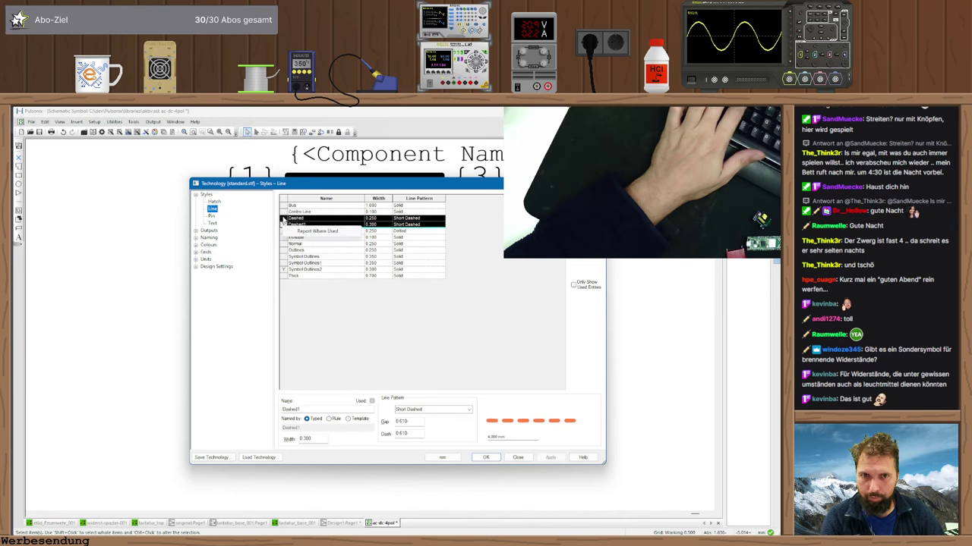
{"action": "right_click", "coordinate": [283, 226]}
{"action": "left_click", "coordinate": [303, 231]}
{"action": "key", "text": "Up"}
{"action": "key", "text": "Return"}
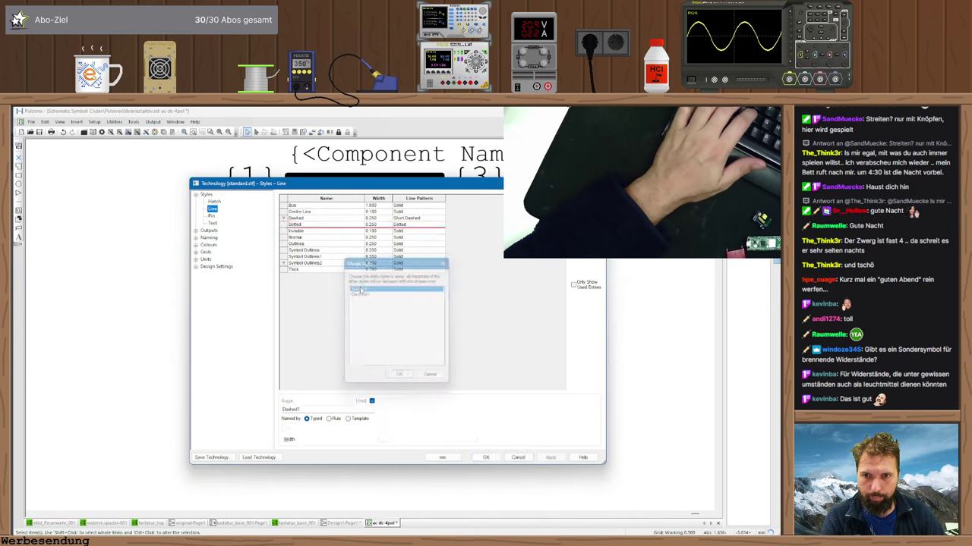
{"action": "left_click_drag", "start_coordinate": [284, 262], "coordinate": [285, 251]}
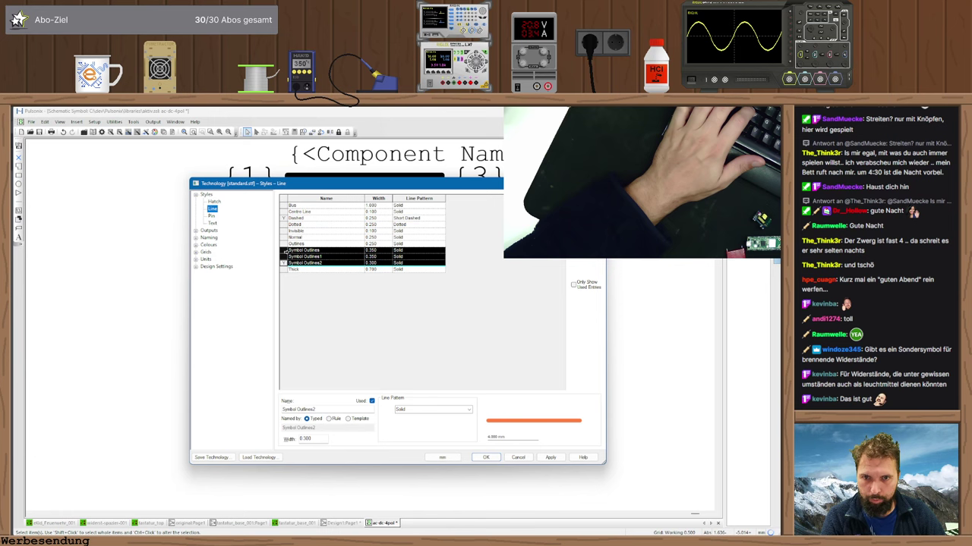
{"action": "right_click", "coordinate": [285, 251]}
{"action": "left_click", "coordinate": [306, 255]}
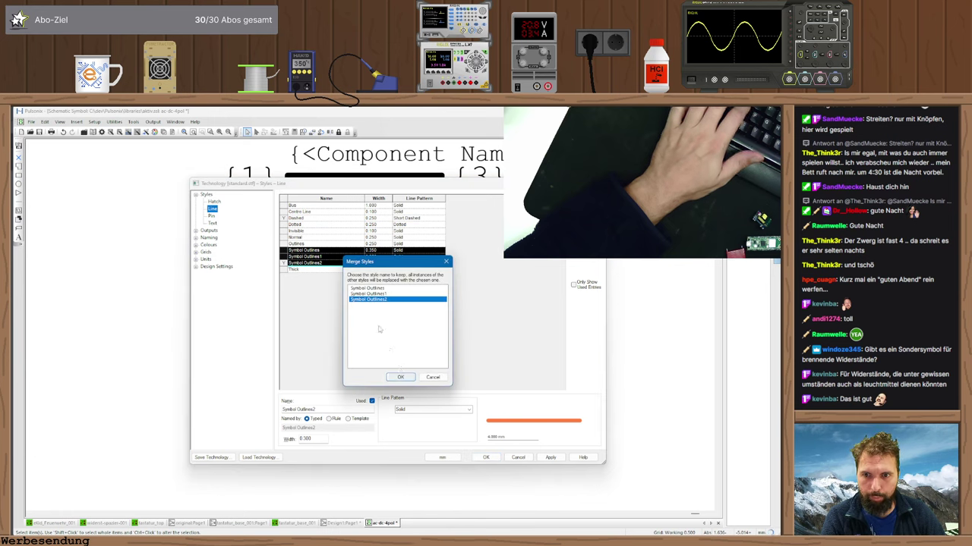
{"action": "key", "text": "Up"}
{"action": "key", "text": "Up"}
{"action": "left_click", "coordinate": [400, 377]}
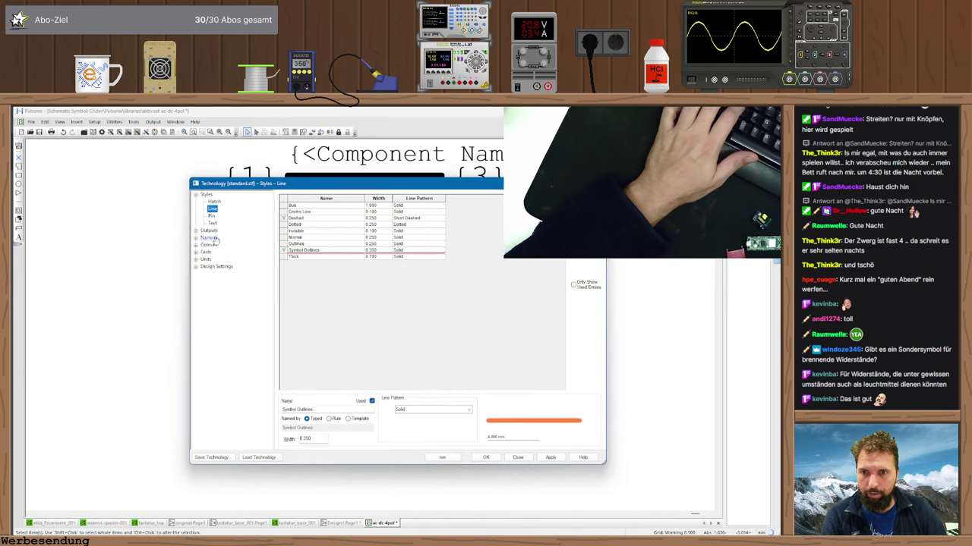
- Merge text styles Attributes1, Component Names1 and Normal2 into their originals and close
{"action": "left_click", "coordinate": [213, 221]}
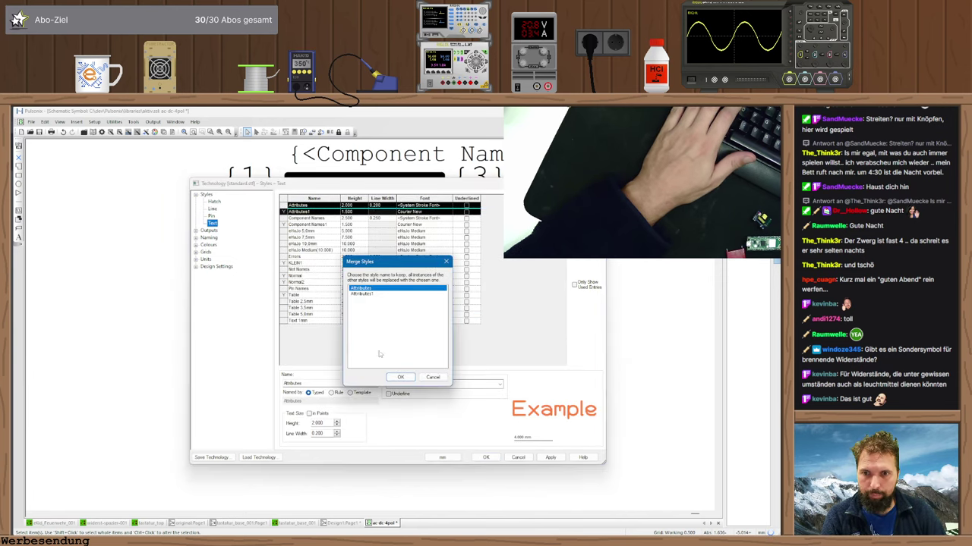
{"action": "left_click", "coordinate": [400, 374]}
{"action": "left_click", "coordinate": [307, 219], "text": "shift"}
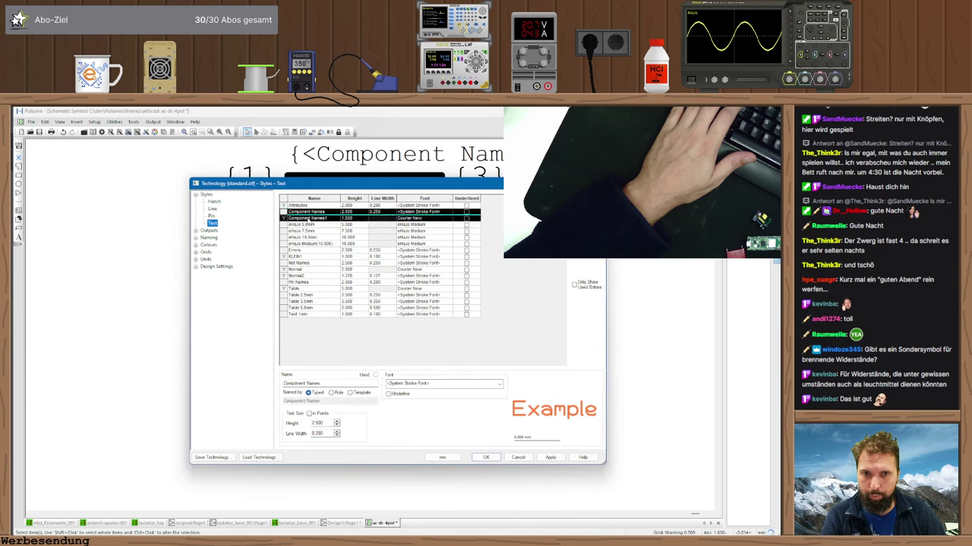
{"action": "left_click", "coordinate": [396, 349]}
{"action": "left_click", "coordinate": [400, 378]}
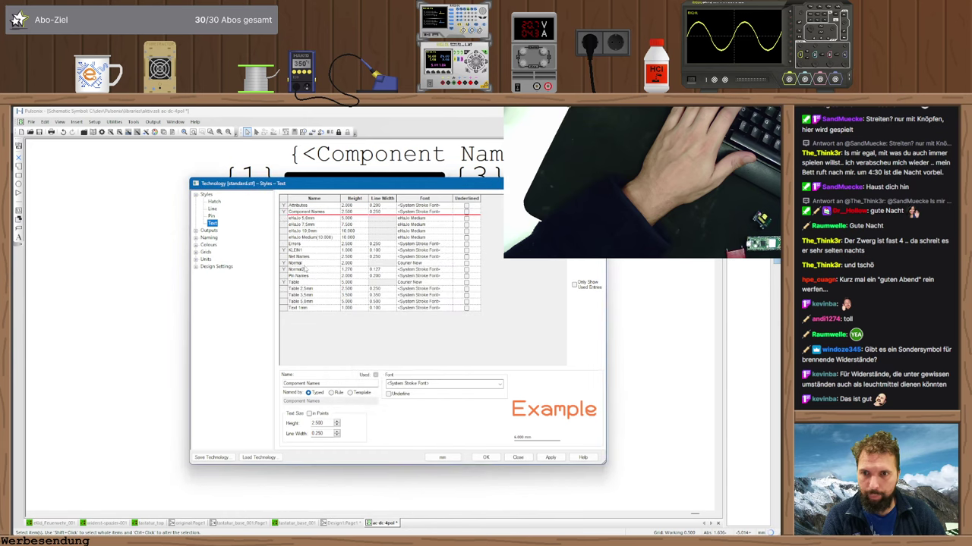
{"action": "left_click", "coordinate": [284, 262]}
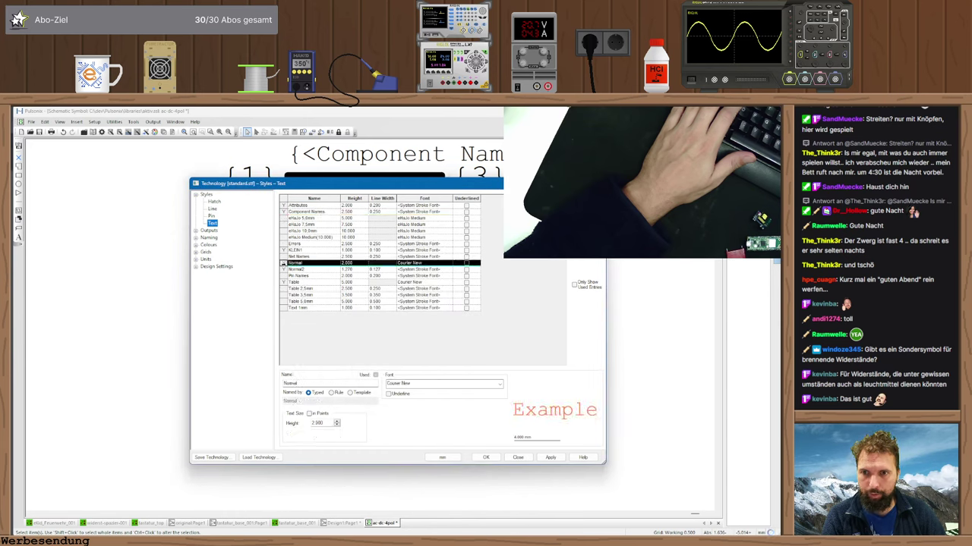
{"action": "left_click", "coordinate": [283, 269], "text": "shift"}
{"action": "right_click", "coordinate": [285, 265]}
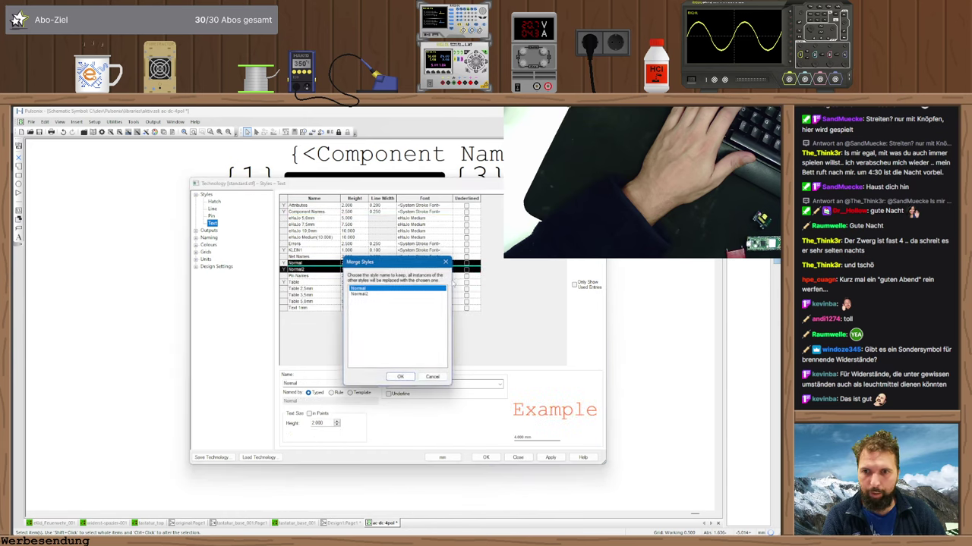
{"action": "left_click", "coordinate": [396, 374]}
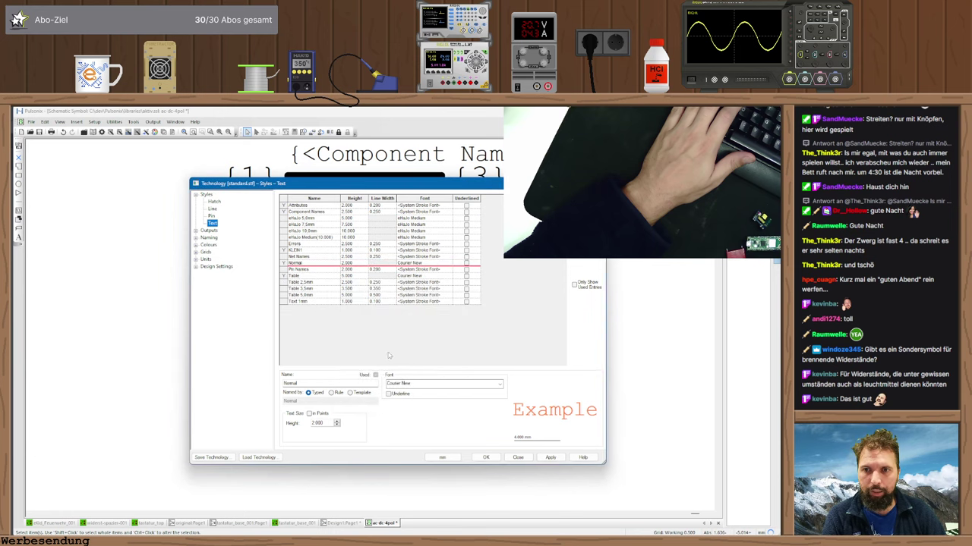
{"action": "left_click", "coordinate": [486, 457]}
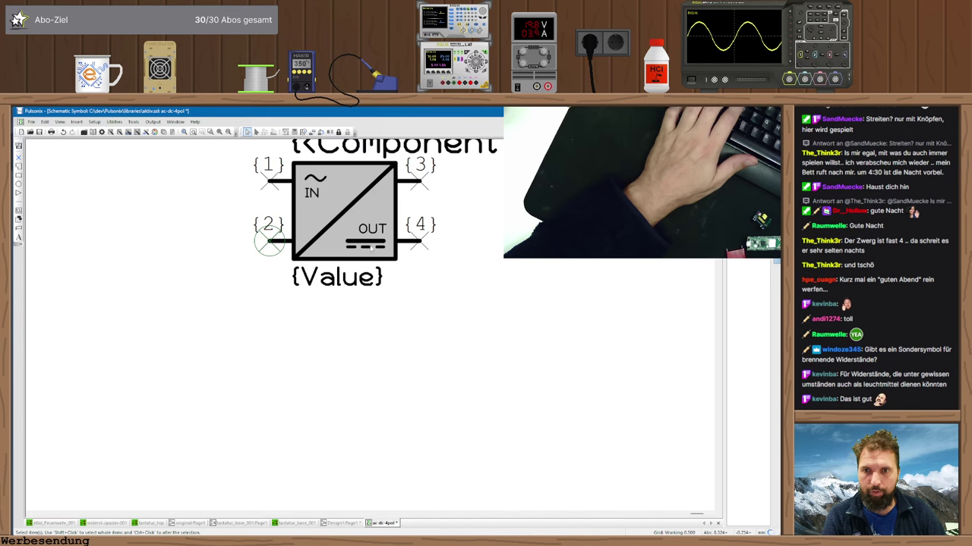
- Close the symbol editor, reload IC2 from the library twice, and pick it up to move it
{"action": "key", "text": "ctrl+F4"}
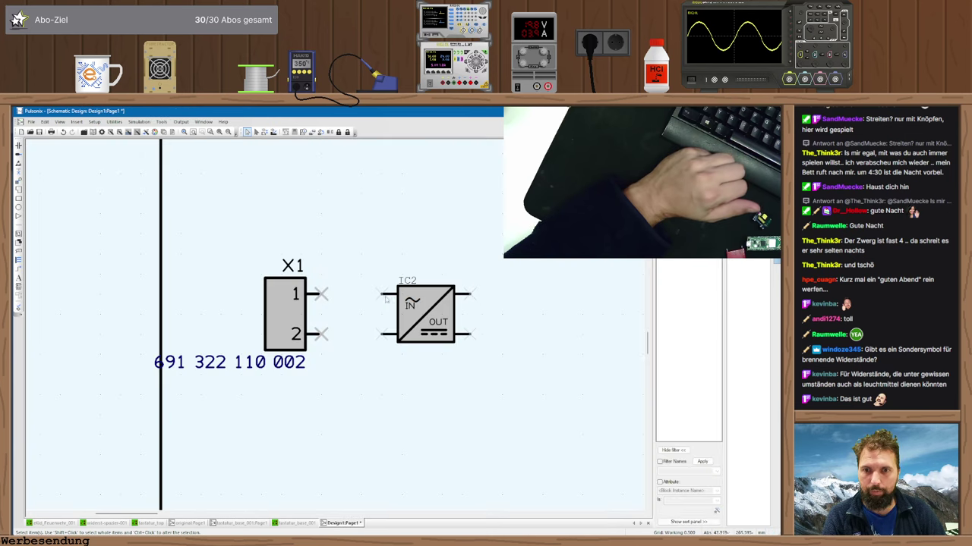
{"action": "right_click", "coordinate": [412, 310]}
{"action": "left_click", "coordinate": [418, 276]}
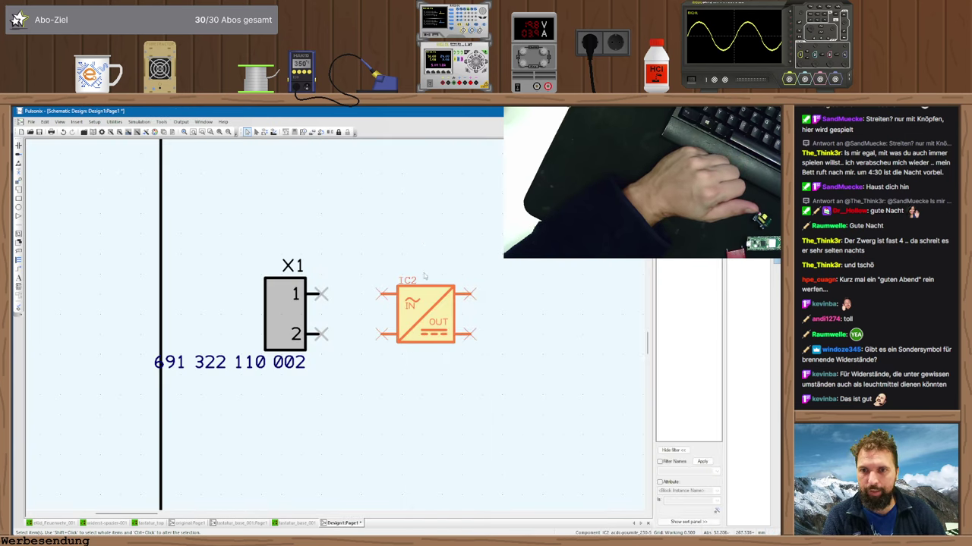
{"action": "right_click", "coordinate": [418, 299]}
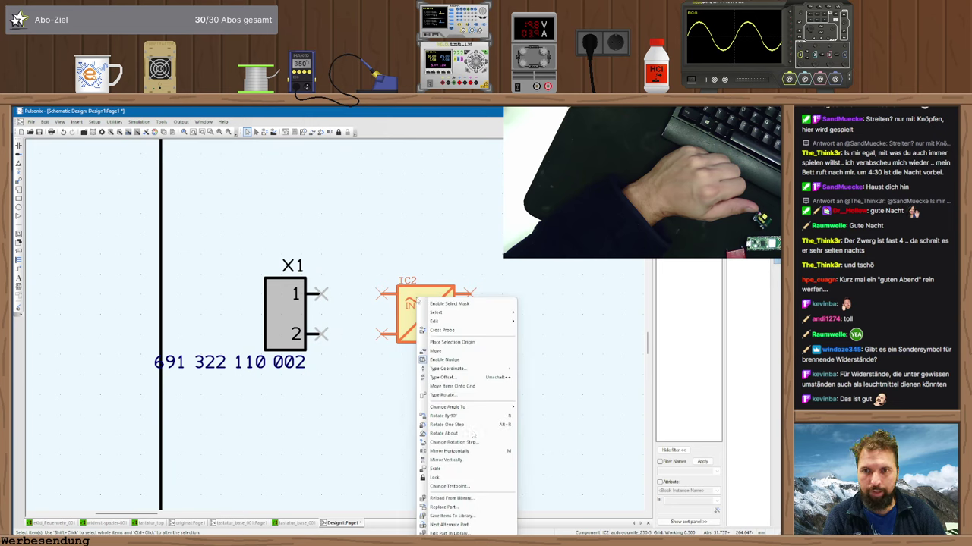
{"action": "left_click", "coordinate": [466, 501]}
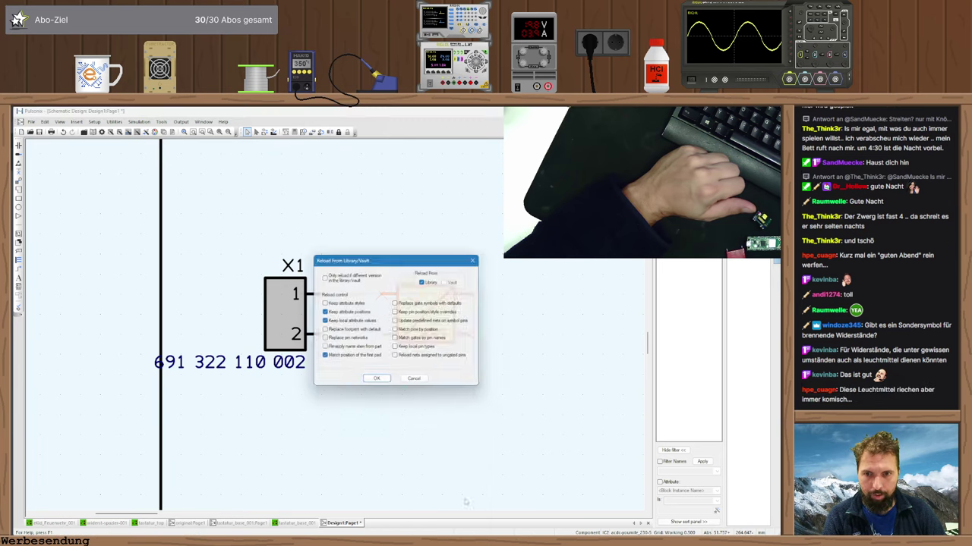
{"action": "left_click", "coordinate": [376, 378]}
{"action": "left_click", "coordinate": [397, 402]}
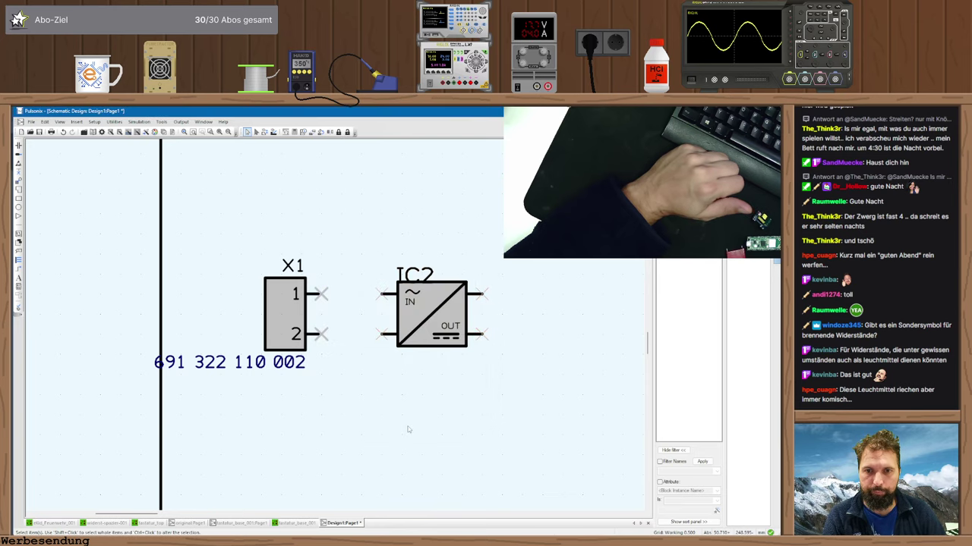
{"action": "right_click", "coordinate": [422, 313]}
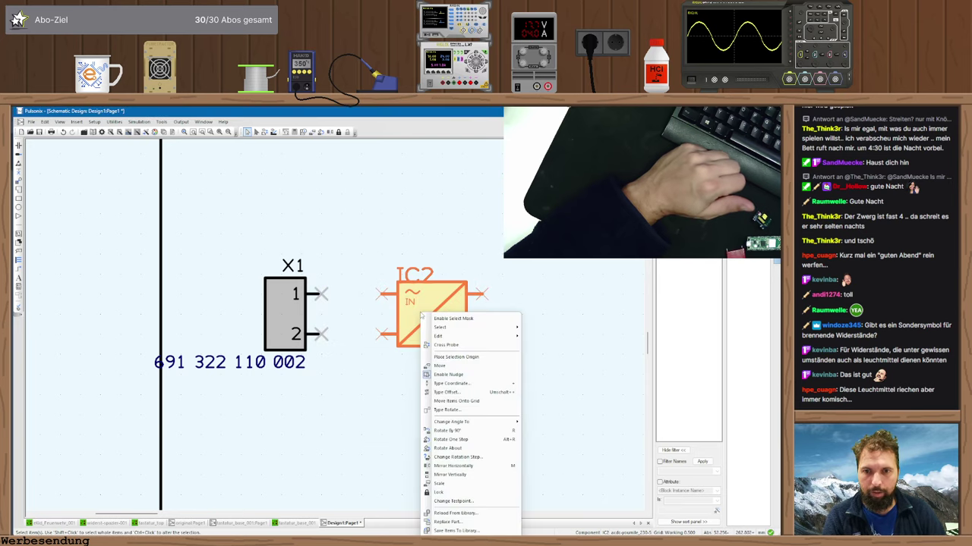
{"action": "left_click", "coordinate": [455, 513]}
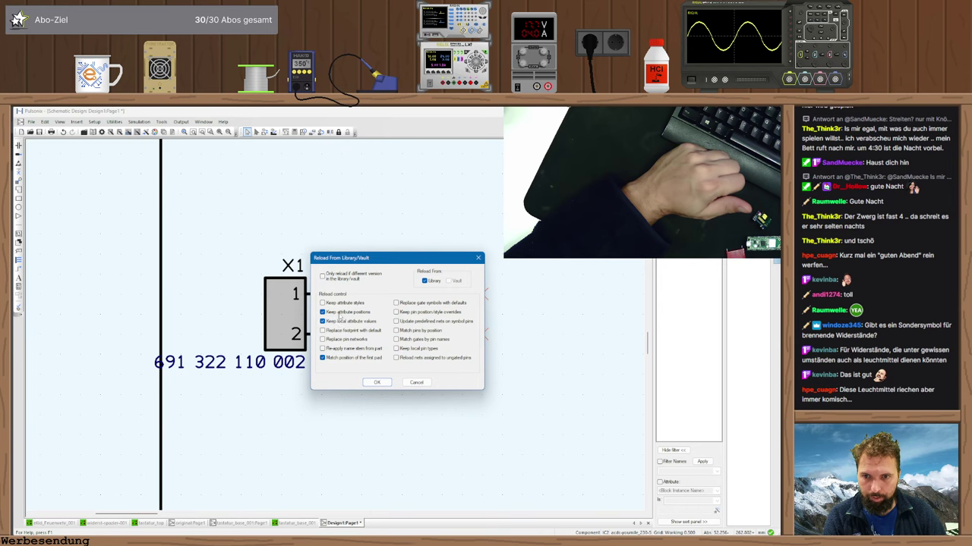
{"action": "left_click", "coordinate": [377, 382]}
{"action": "left_click", "coordinate": [398, 404]}
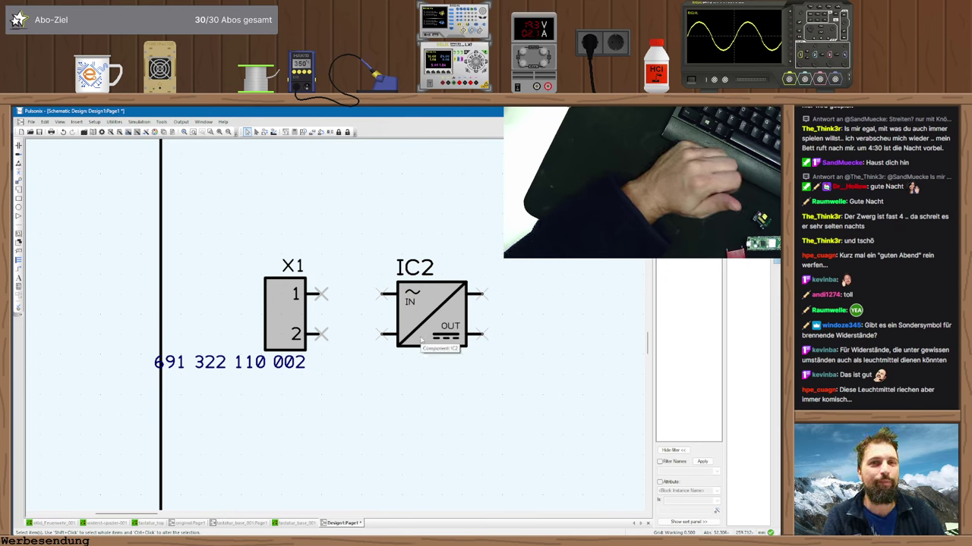
{"action": "left_click", "coordinate": [416, 335]}
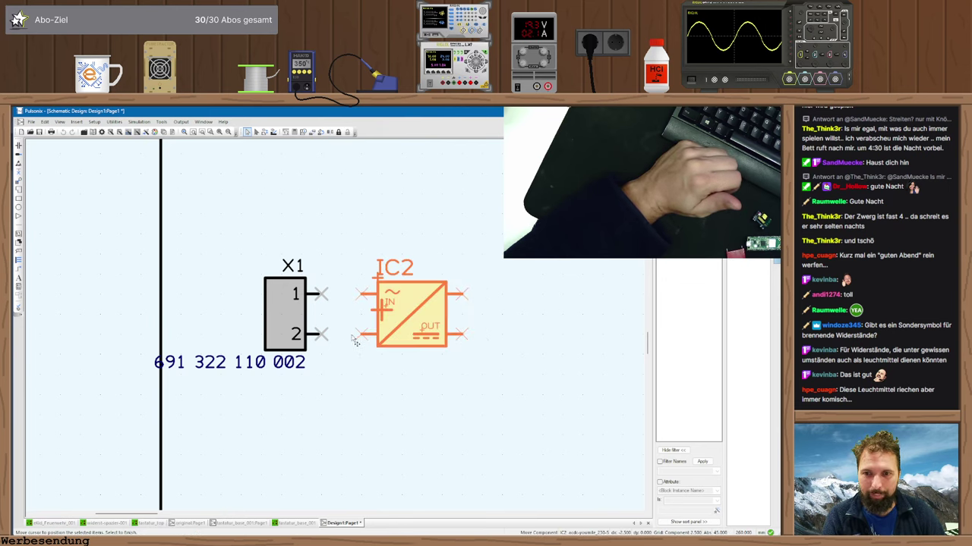
- Place IC2 right of X1 and wire X1 pins 1 and 2 to IC2's inputs
{"action": "left_click", "coordinate": [398, 341]}
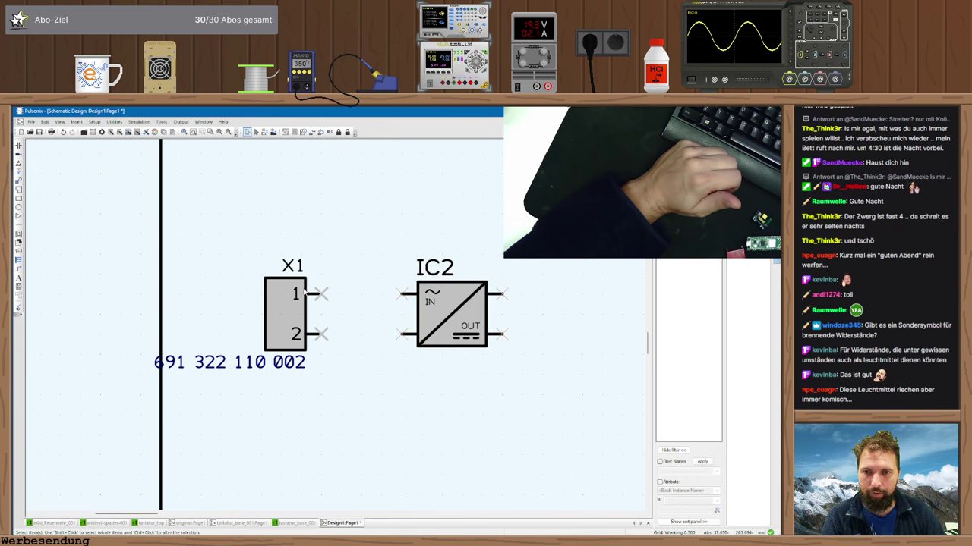
{"action": "left_click", "coordinate": [320, 294]}
{"action": "left_click", "coordinate": [403, 293]}
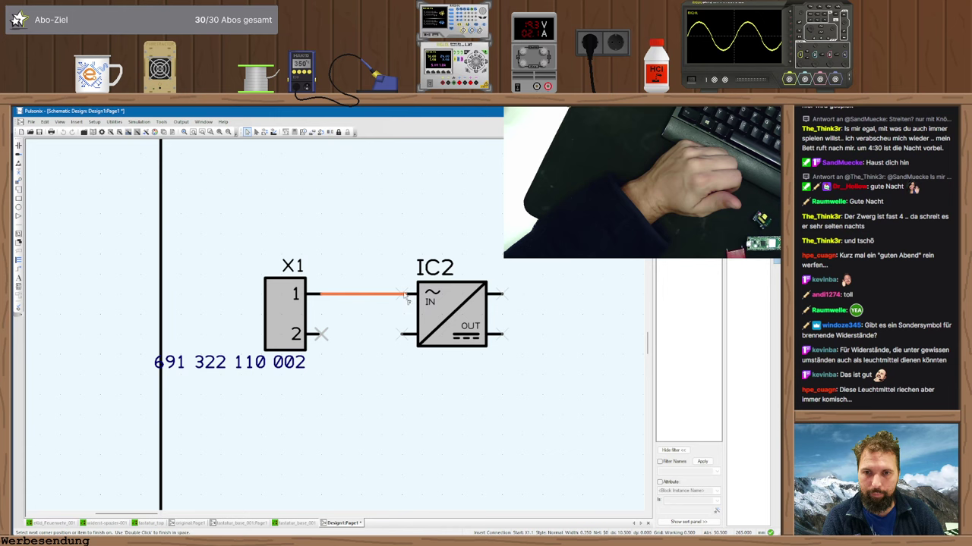
{"action": "left_click", "coordinate": [337, 339]}
{"action": "left_click", "coordinate": [402, 335]}
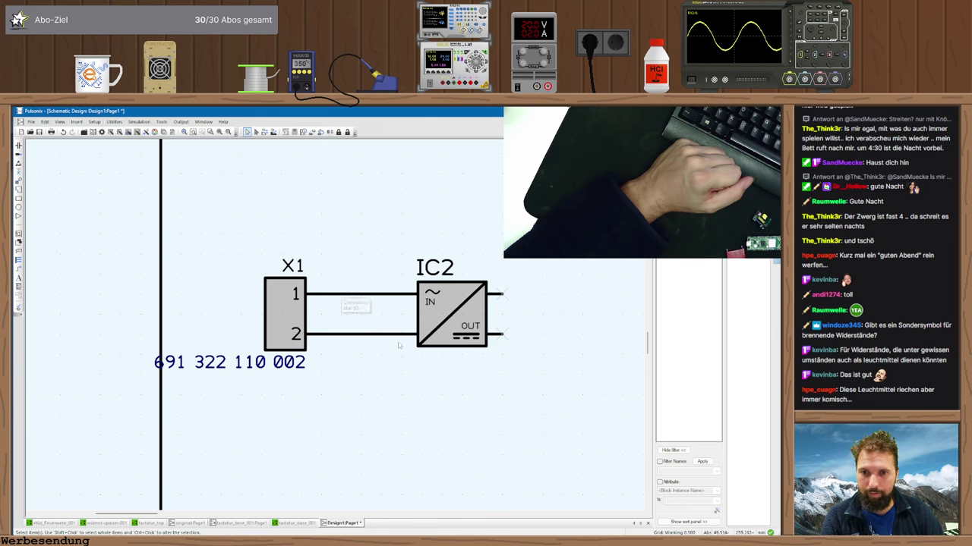
- Name the pin 1 wire's net 48V_L and the pin 2 wire's net 40V_N
{"action": "double_click", "coordinate": [363, 298]}
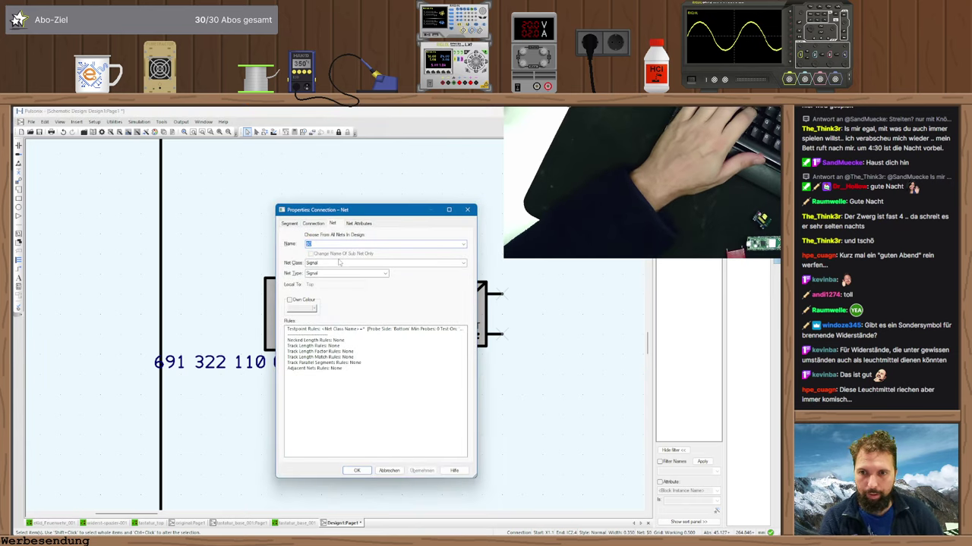
{"action": "type", "text": "48V"}
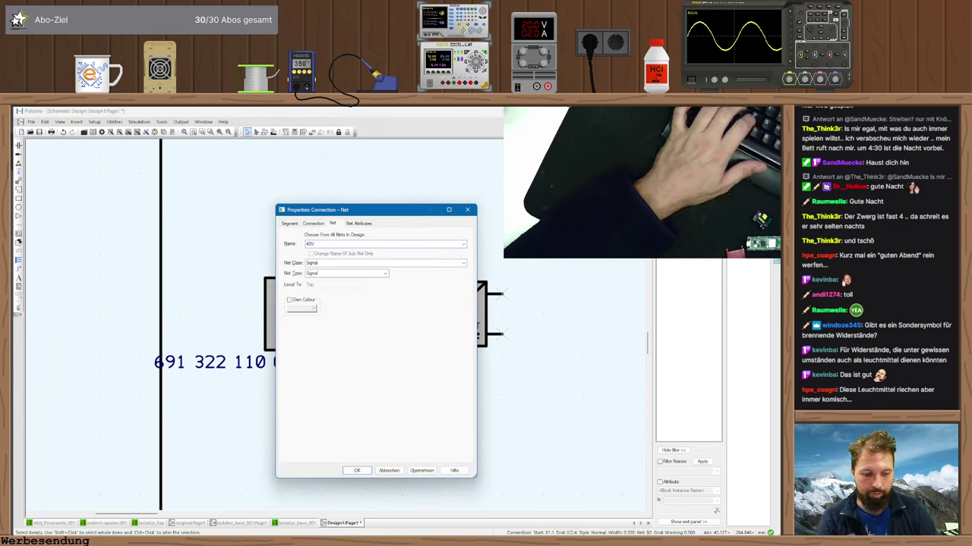
{"action": "type", "text": "_L"}
{"action": "key", "text": "Return"}
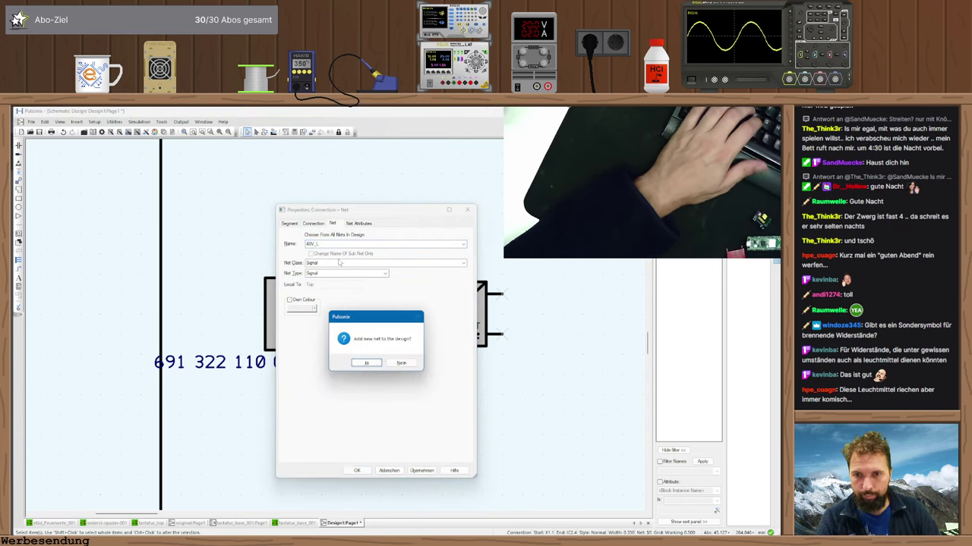
{"action": "key", "text": "Return"}
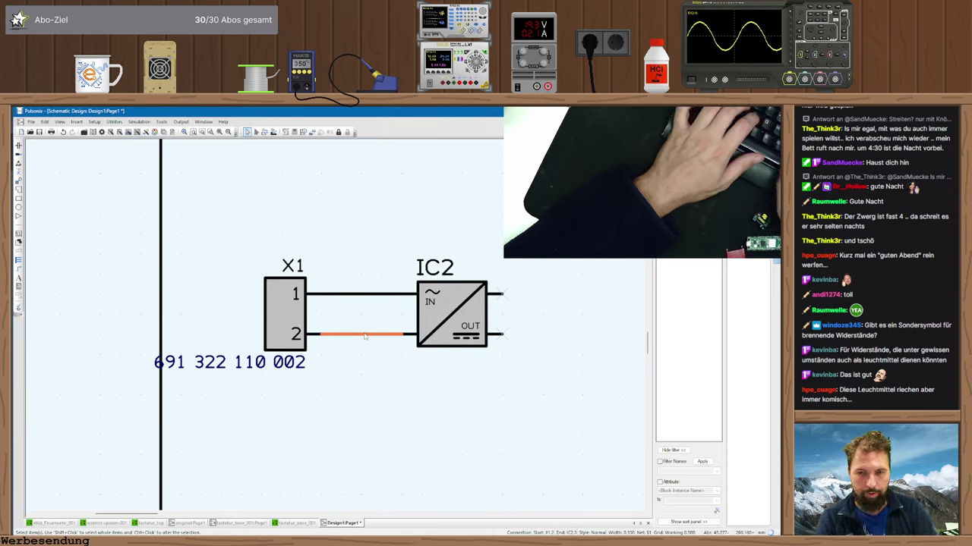
{"action": "double_click", "coordinate": [365, 336]}
{"action": "type", "text": "40V_N"}
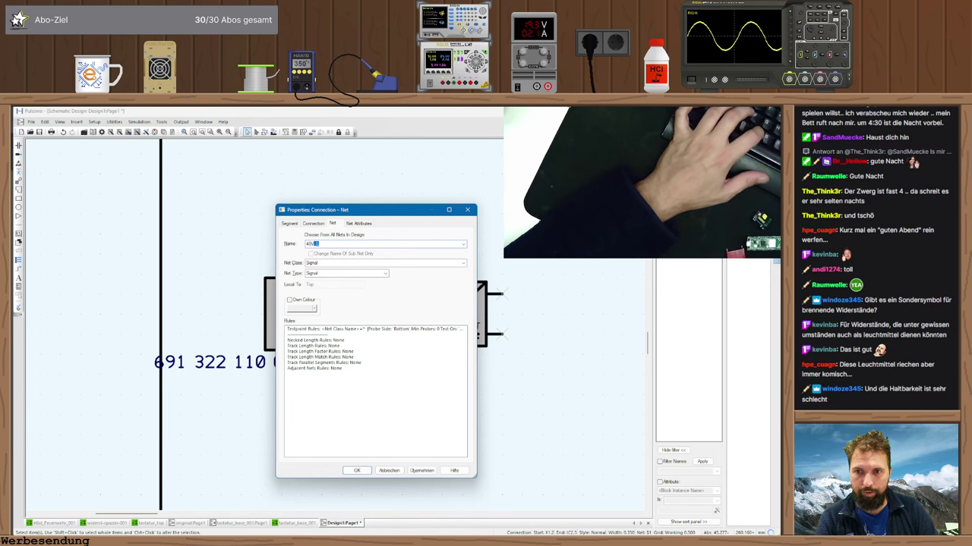
{"action": "key", "text": "Return"}
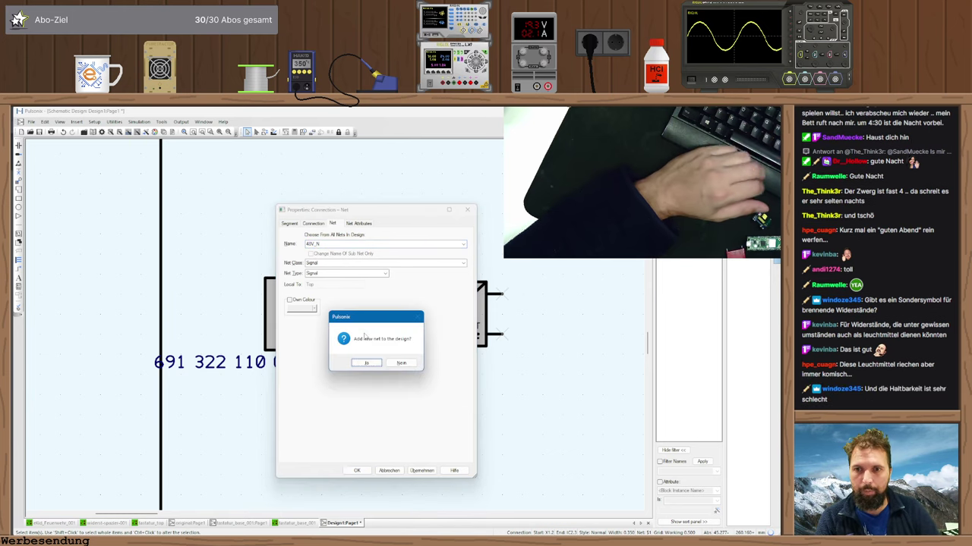
{"action": "left_click", "coordinate": [366, 365]}
{"action": "left_click", "coordinate": [400, 412]}
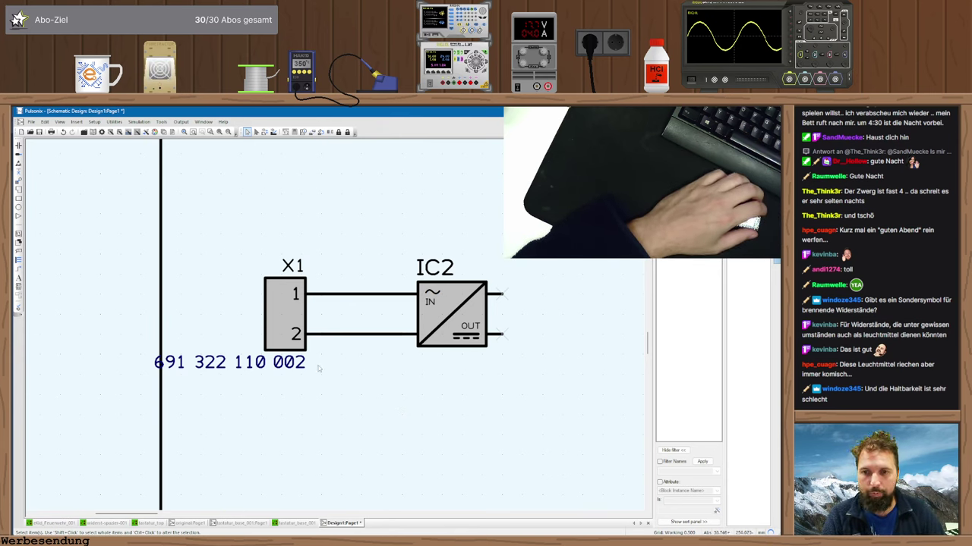
- Box-select X1 and IC2 with their wires and shift them slightly right
{"action": "scroll", "coordinate": [586, 353], "scroll_direction": "down", "scroll_amount": 2}
{"action": "left_click_drag", "start_coordinate": [334, 358], "coordinate": [154, 277]}
{"action": "left_click_drag", "start_coordinate": [227, 310], "coordinate": [259, 309]}
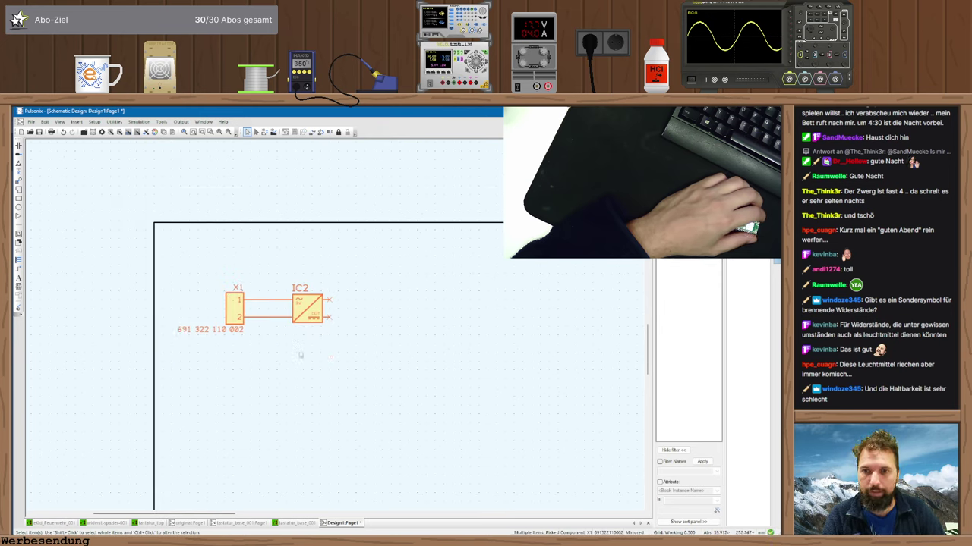
{"action": "left_click", "coordinate": [321, 386]}
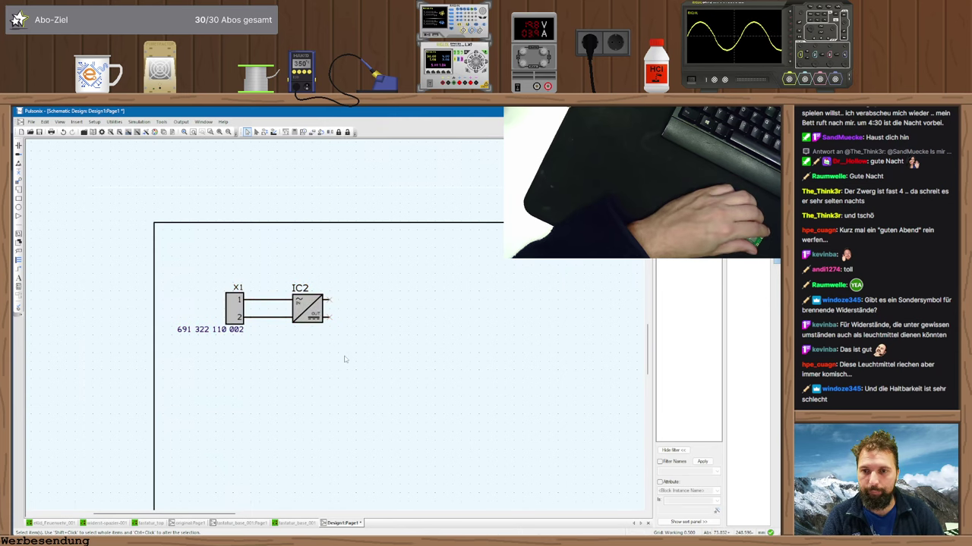
{"action": "scroll", "coordinate": [364, 302], "scroll_direction": "up", "scroll_amount": 2}
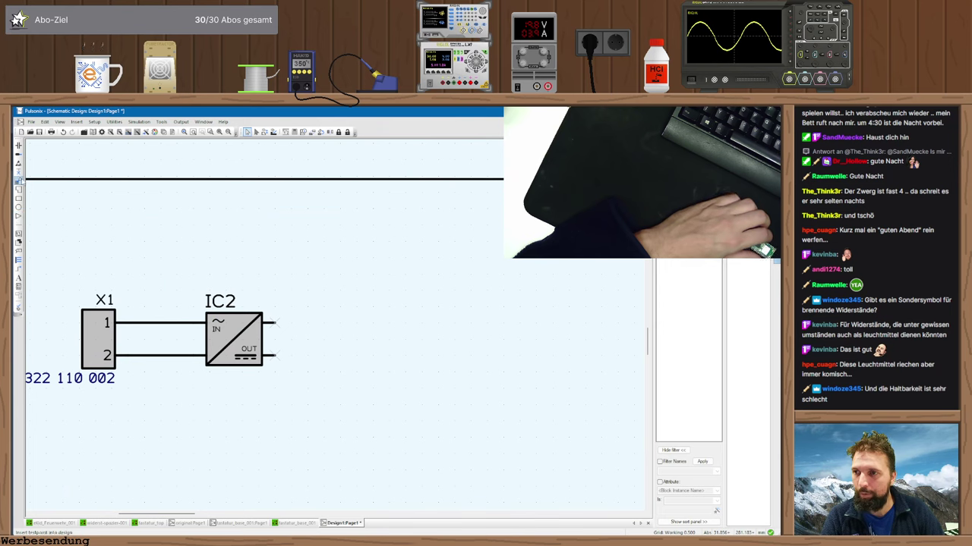
- Insert a +5V signal reference symbol above IC2's outputs
{"action": "left_click", "coordinate": [19, 174]}
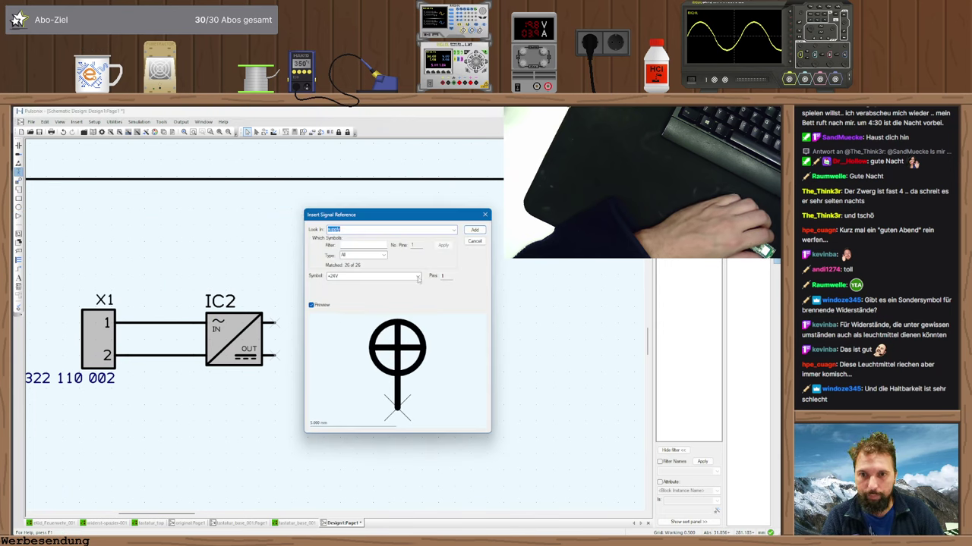
{"action": "left_click", "coordinate": [356, 276]}
{"action": "left_click", "coordinate": [352, 315]}
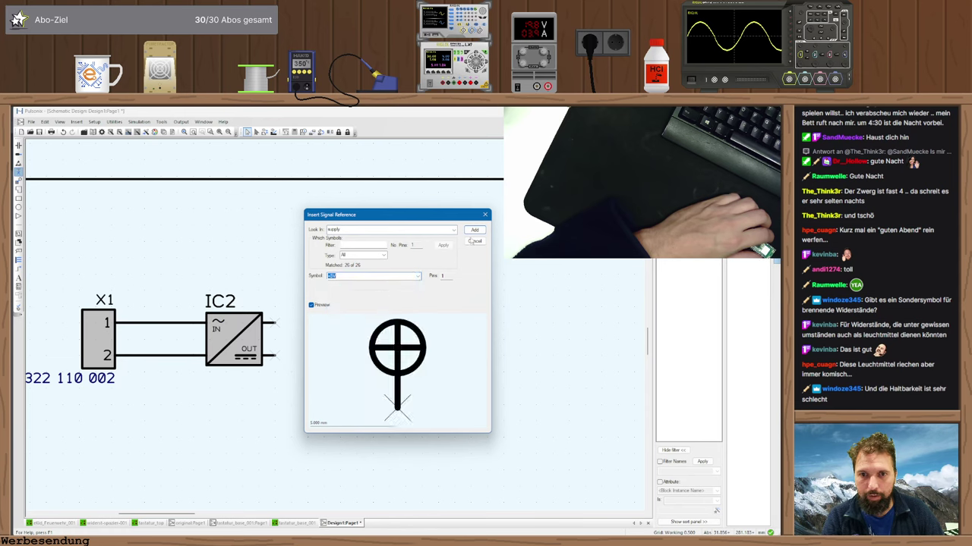
{"action": "left_click", "coordinate": [475, 229]}
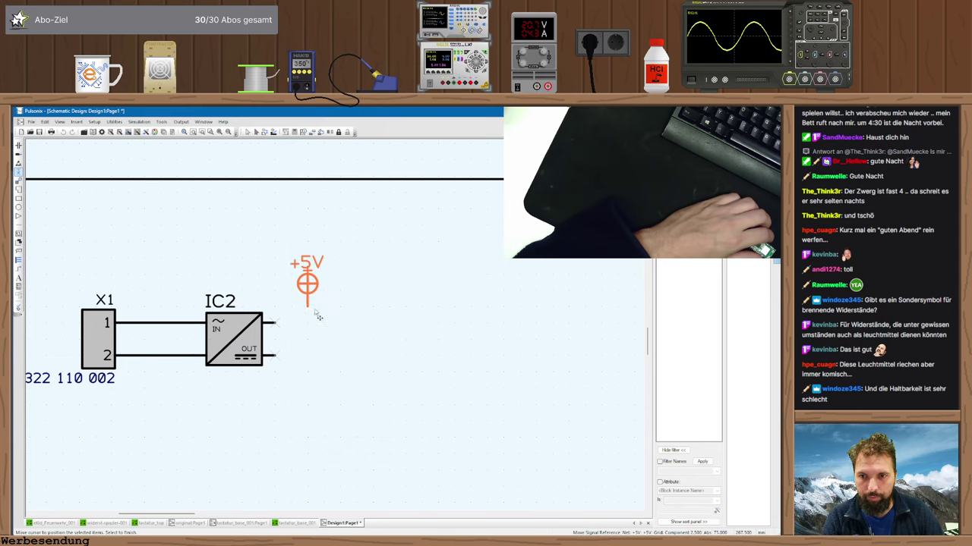
{"action": "left_click", "coordinate": [306, 316]}
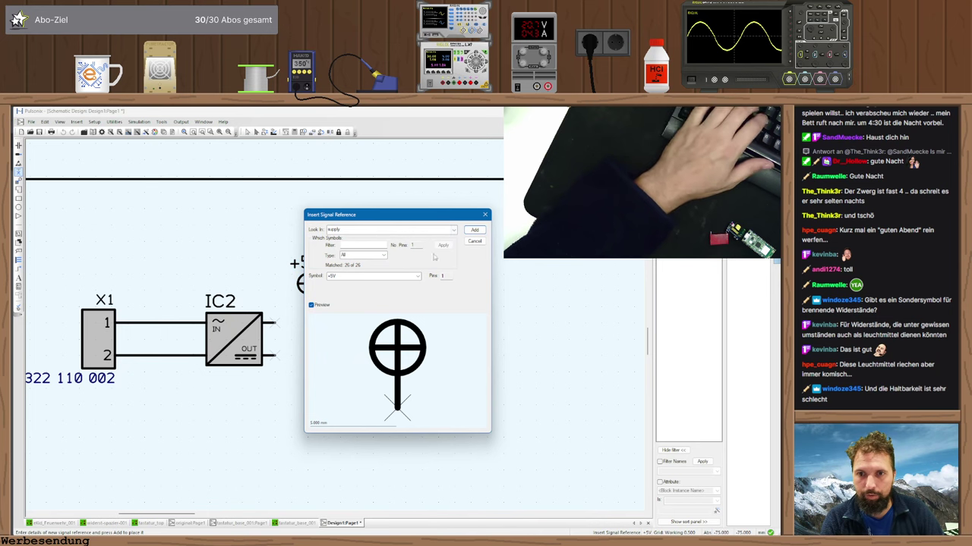
- Place a GND signal symbol below IC2's outputs and begin a wire from the lower output
{"action": "left_click", "coordinate": [376, 276]}
{"action": "key", "text": "Down"}
{"action": "key", "text": "Down"}
{"action": "key", "text": "Down"}
{"action": "key", "text": "Down"}
{"action": "key", "text": "Down"}
{"action": "key", "text": "Down"}
{"action": "key", "text": "Down"}
{"action": "key", "text": "Down"}
{"action": "key", "text": "Down"}
{"action": "key", "text": "Down"}
{"action": "key", "text": "Down"}
{"action": "key", "text": "Down"}
{"action": "key", "text": "Down"}
{"action": "key", "text": "Down"}
{"action": "key", "text": "Down"}
{"action": "key", "text": "Down"}
{"action": "key", "text": "Down"}
{"action": "key", "text": "Down"}
{"action": "key", "text": "Down"}
{"action": "key", "text": "Down"}
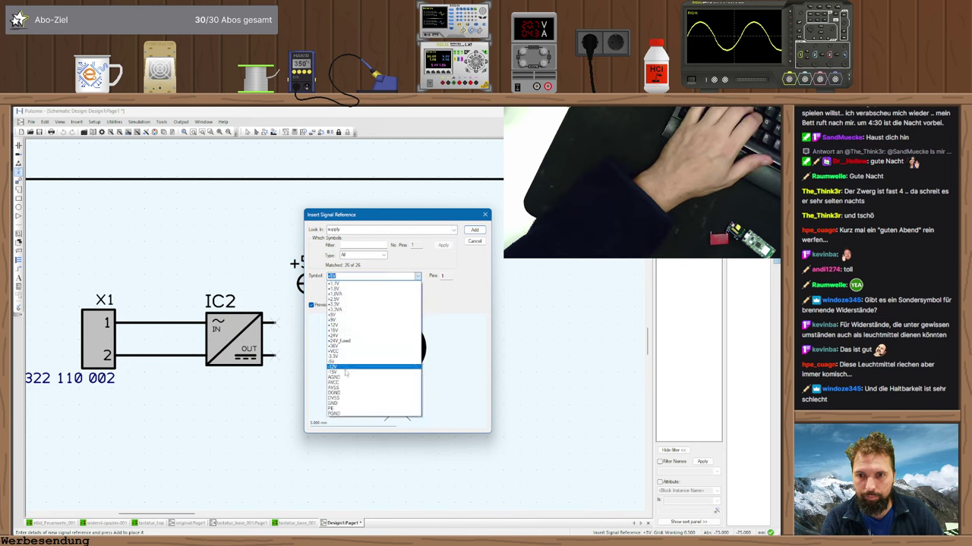
{"action": "key", "text": "Return"}
{"action": "left_click", "coordinate": [475, 230]}
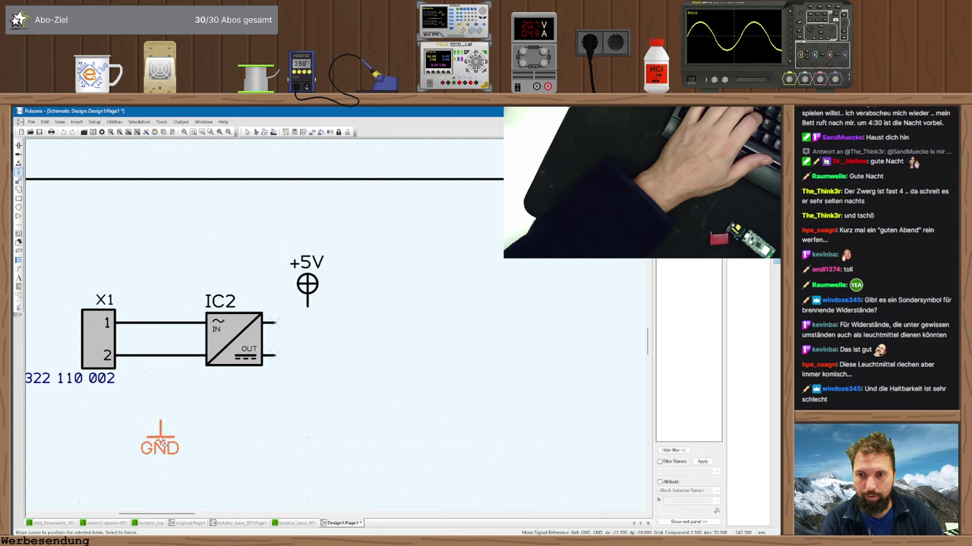
{"action": "left_click", "coordinate": [309, 375]}
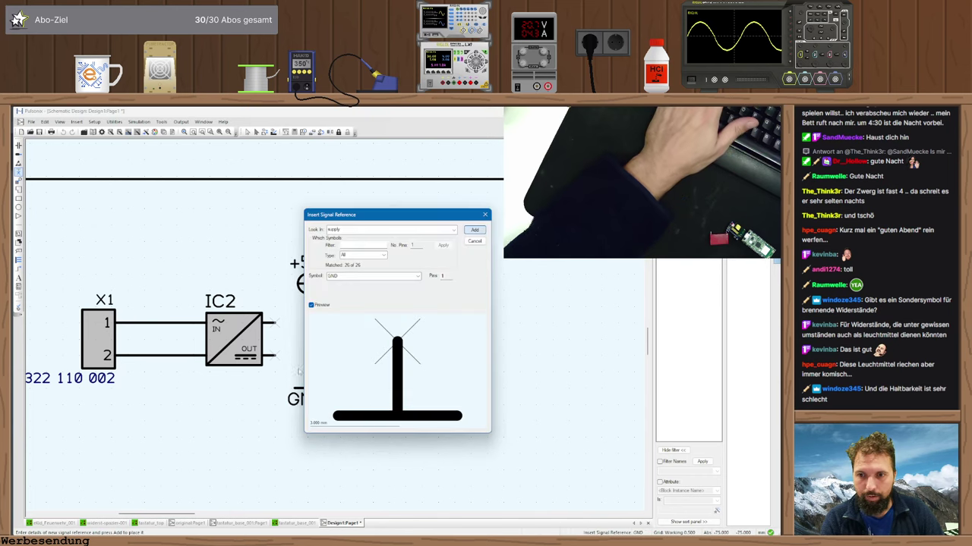
{"action": "key", "text": "Escape"}
{"action": "left_click_drag", "start_coordinate": [275, 355], "coordinate": [304, 363]}
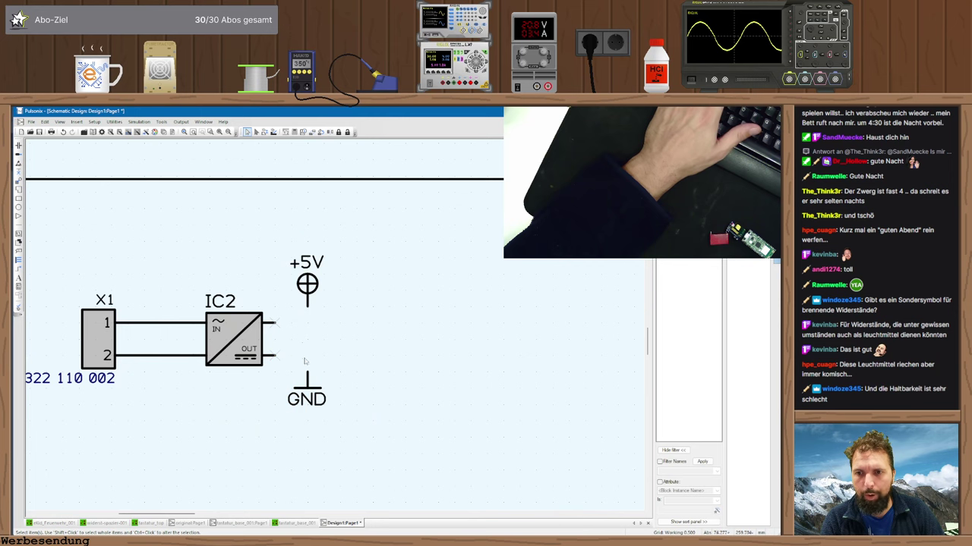
- Switch wiring to Orthogonal segment mode and join IC2's lower output to GND
{"action": "right_click", "coordinate": [312, 363]}
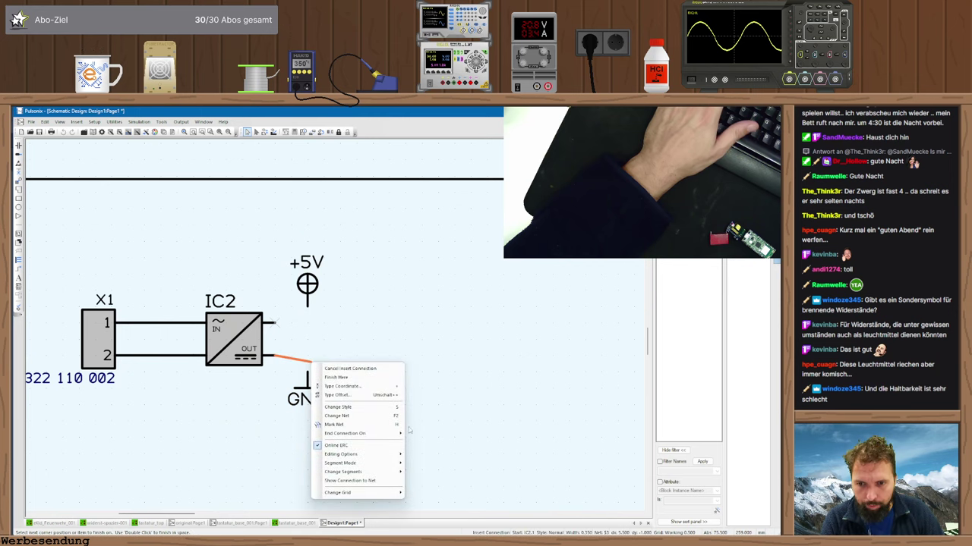
{"action": "mouse_move", "coordinate": [385, 456]}
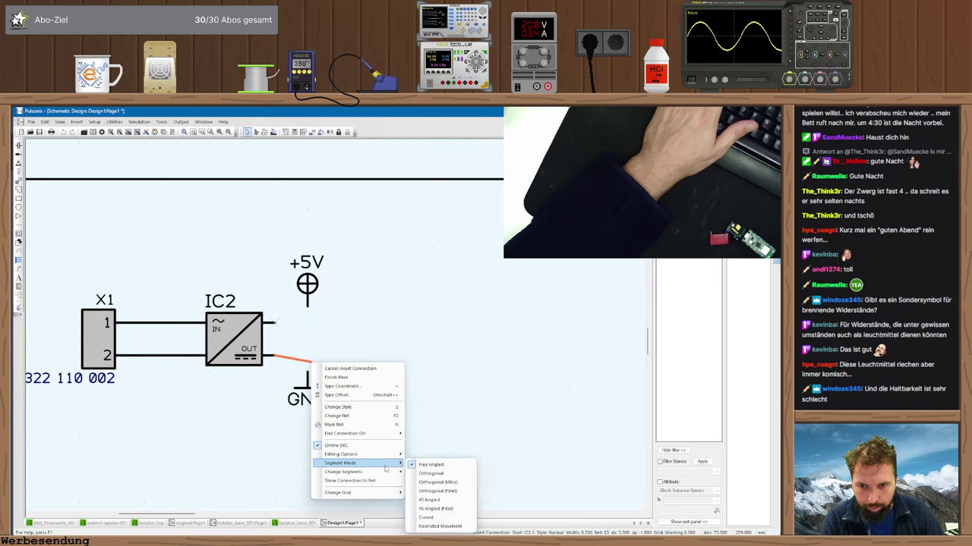
{"action": "left_click", "coordinate": [431, 472]}
{"action": "left_click", "coordinate": [306, 372]}
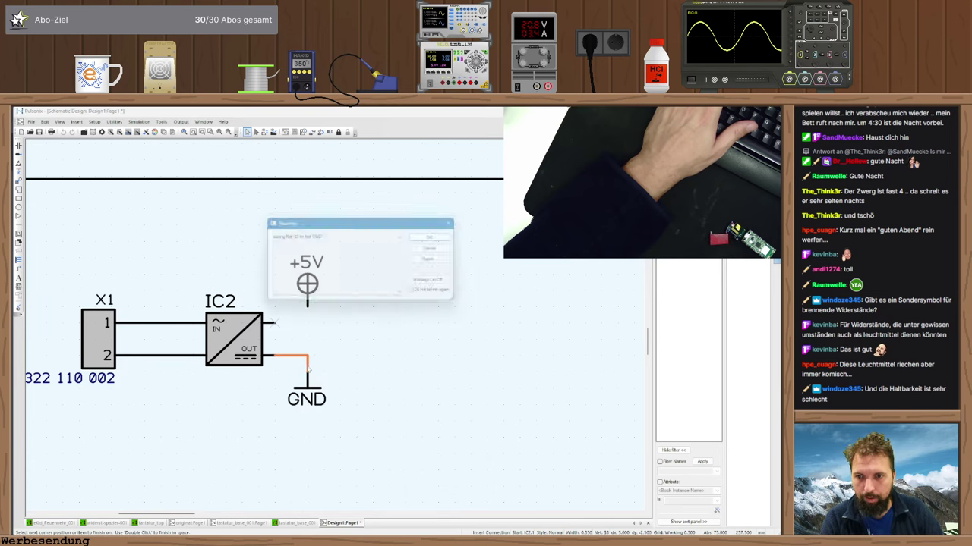
{"action": "key", "text": "Return"}
- Wire IC2's upper output to the +5V symbol, accepting the net join
{"action": "left_click", "coordinate": [278, 322]}
{"action": "left_click", "coordinate": [307, 312]}
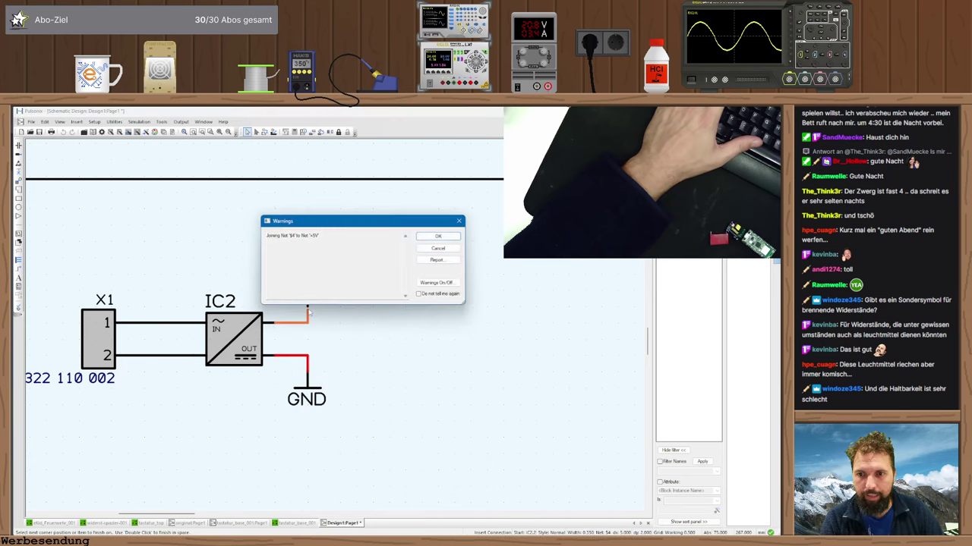
{"action": "key", "text": "Return"}
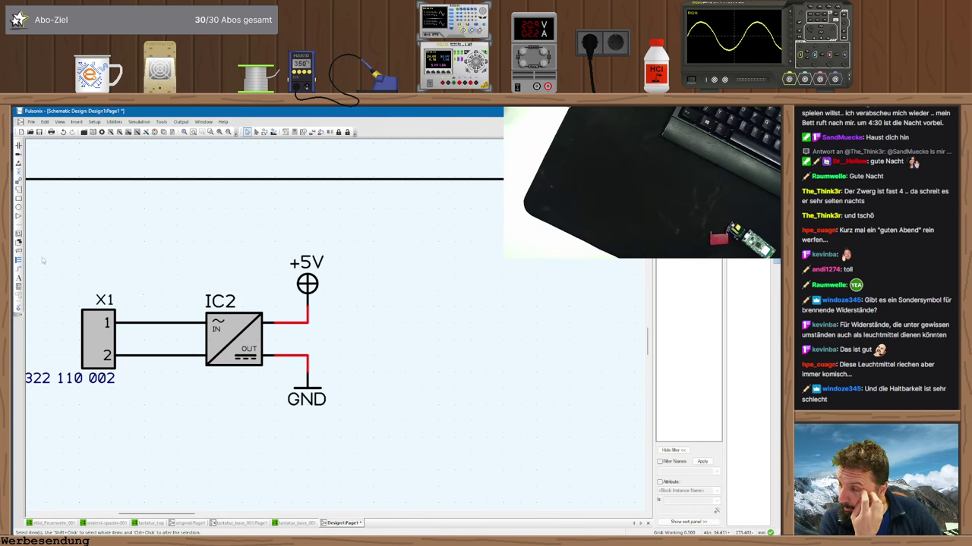
{"action": "left_click", "coordinate": [22, 175]}
{"action": "left_click", "coordinate": [418, 277]}
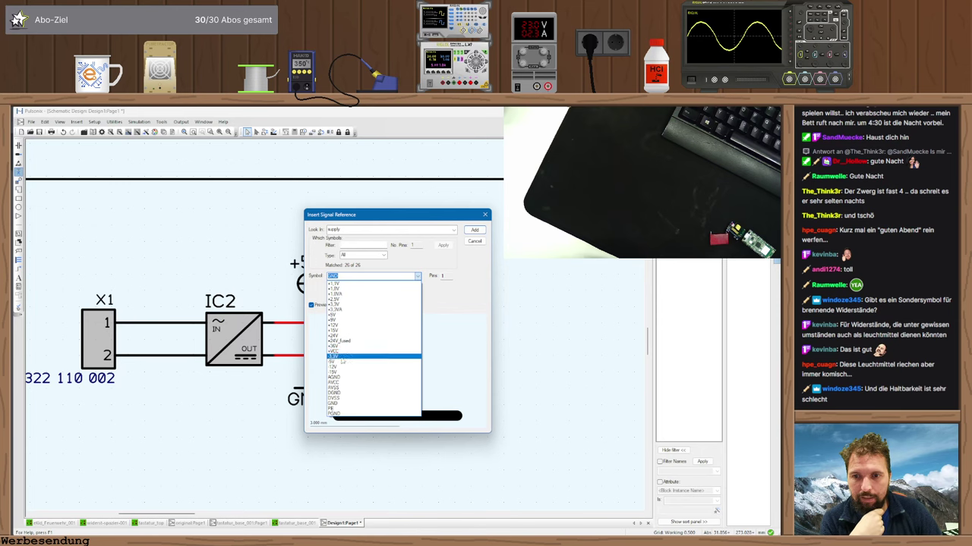
{"action": "left_click", "coordinate": [475, 241]}
{"action": "left_click", "coordinate": [475, 241]}
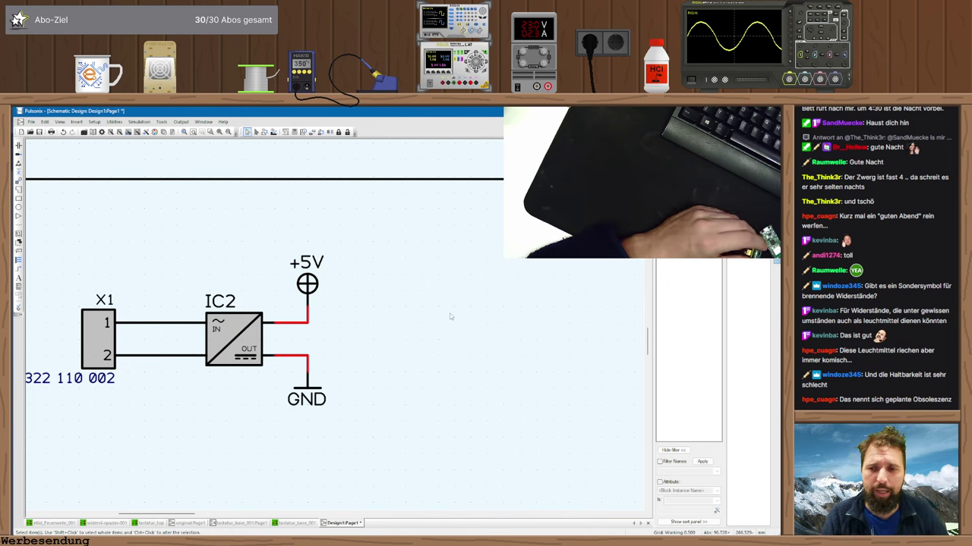
{"action": "scroll", "coordinate": [336, 328], "scroll_direction": "down", "scroll_amount": 3}
{"action": "scroll", "coordinate": [392, 353], "scroll_direction": "down", "scroll_amount": 2}
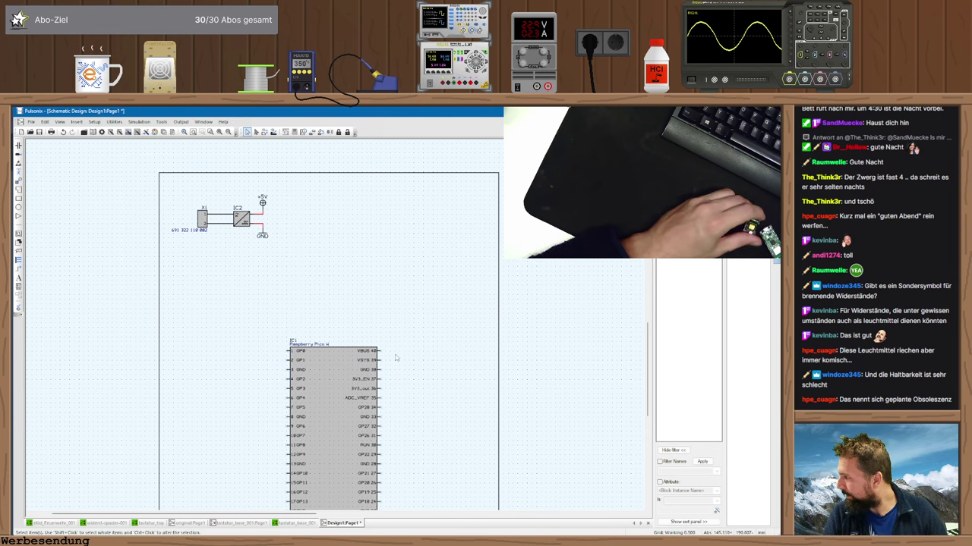
{"action": "mouse_move", "coordinate": [381, 362]}
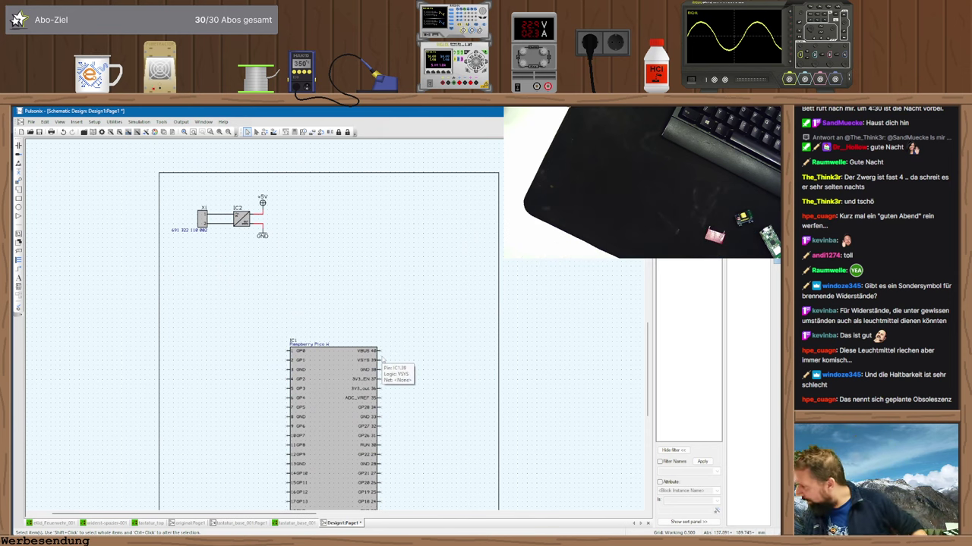
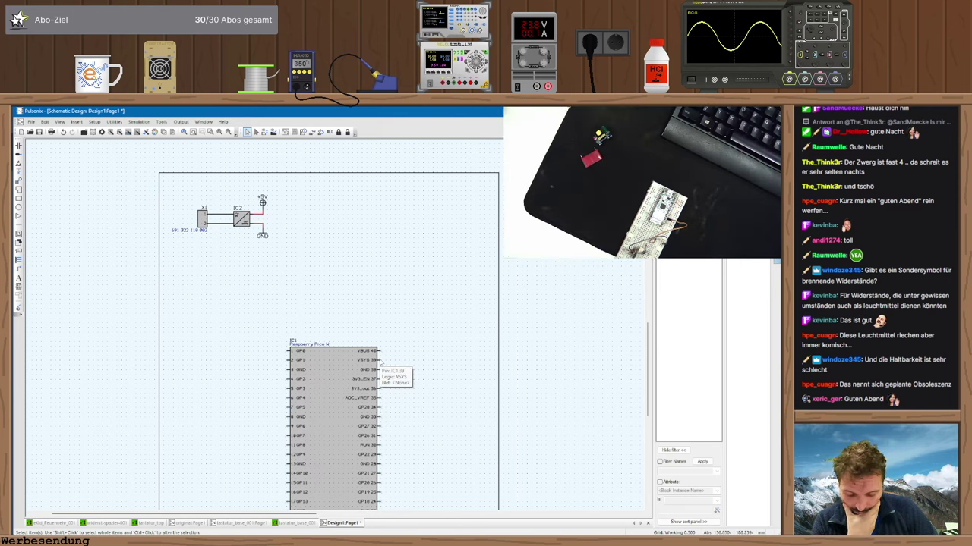
- Zoom in on IC1's VSYS pin, then switch to the browser showing the WCAP-FTBP datasheet
{"action": "scroll", "coordinate": [381, 361], "scroll_direction": "up", "scroll_amount": 2}
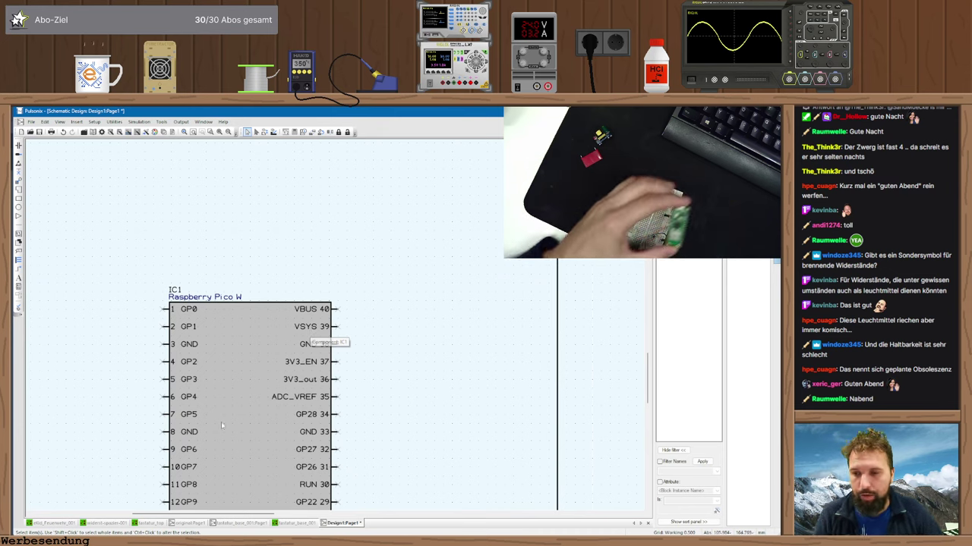
{"action": "key", "text": "alt+Tab"}
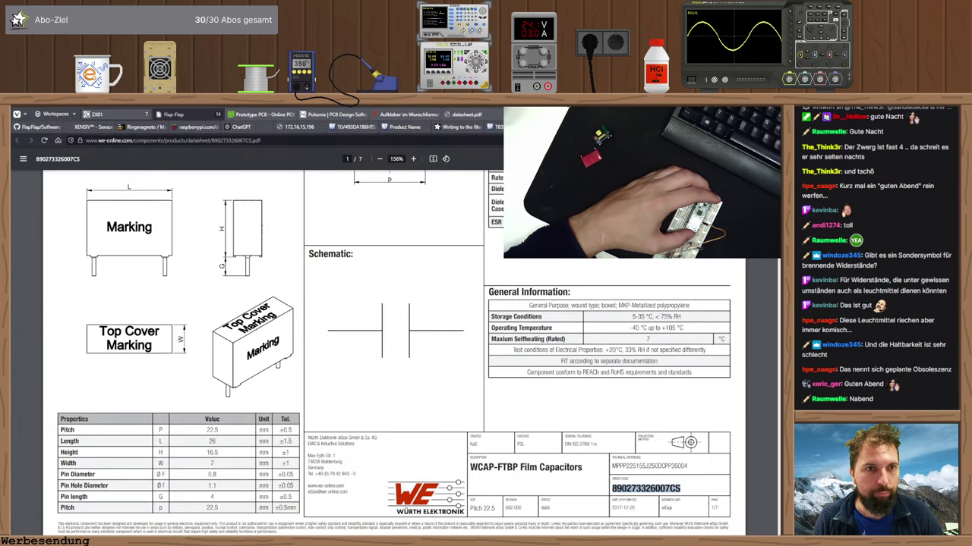
- Check the Pico W pinout, find 'vsys' on the docs page, and type 'raspberry pi pico vbus vsys' in a new tab
{"action": "left_click", "coordinate": [196, 126]}
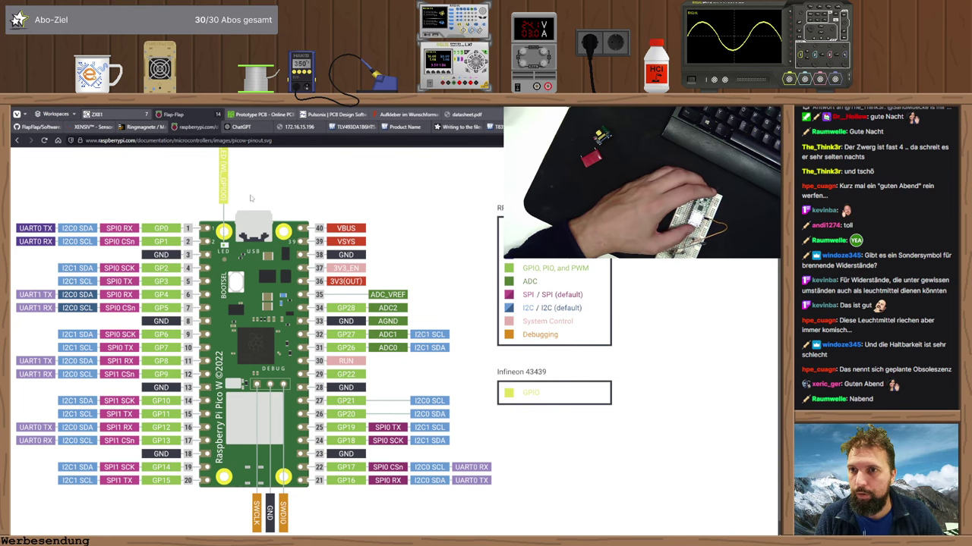
{"action": "key", "text": "alt+Left"}
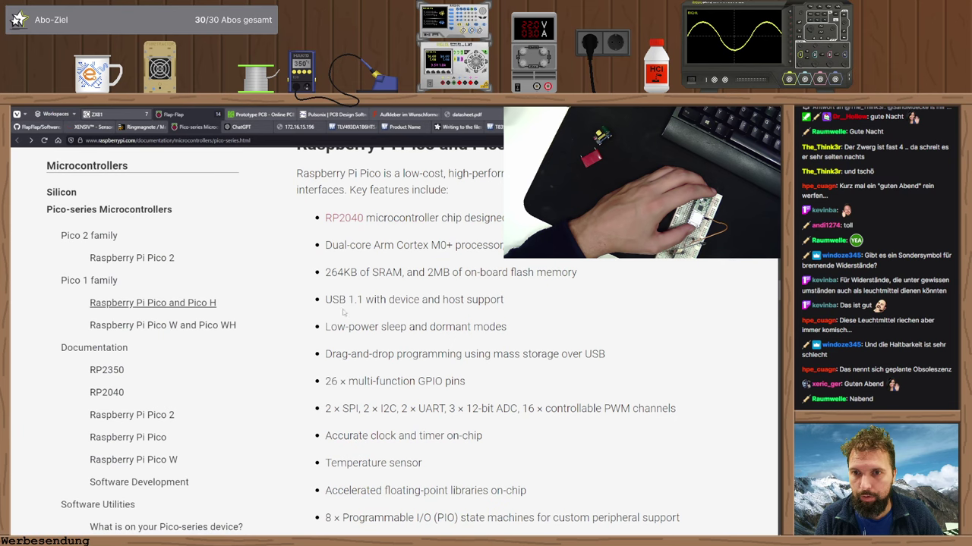
{"action": "key", "text": "ctrl+f"}
{"action": "type", "text": "b"}
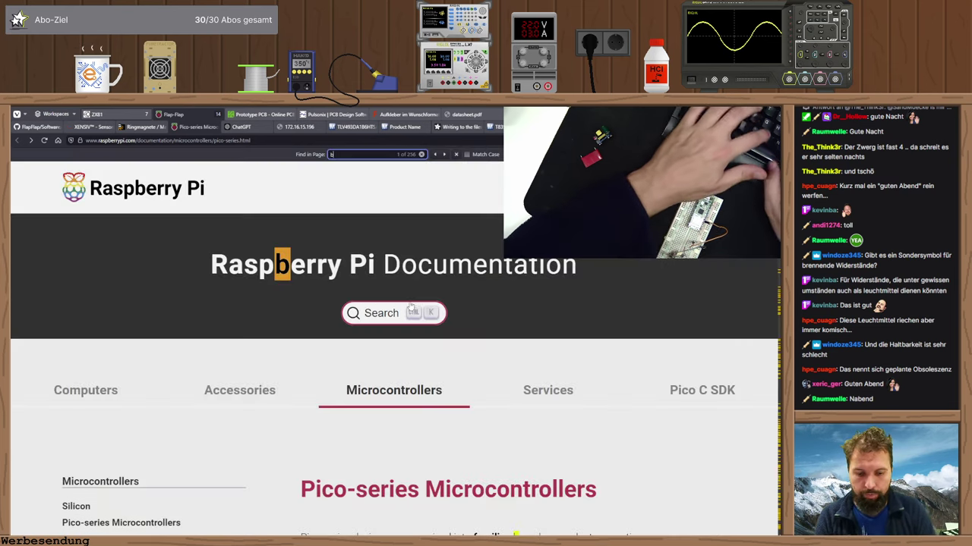
{"action": "key", "text": "BackSpace"}
{"action": "type", "text": "v"}
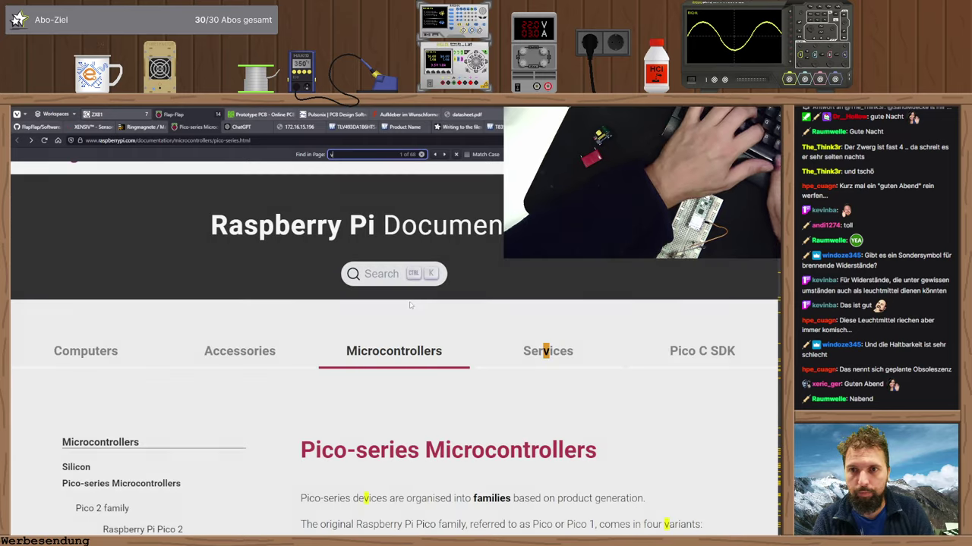
{"action": "type", "text": "sy"}
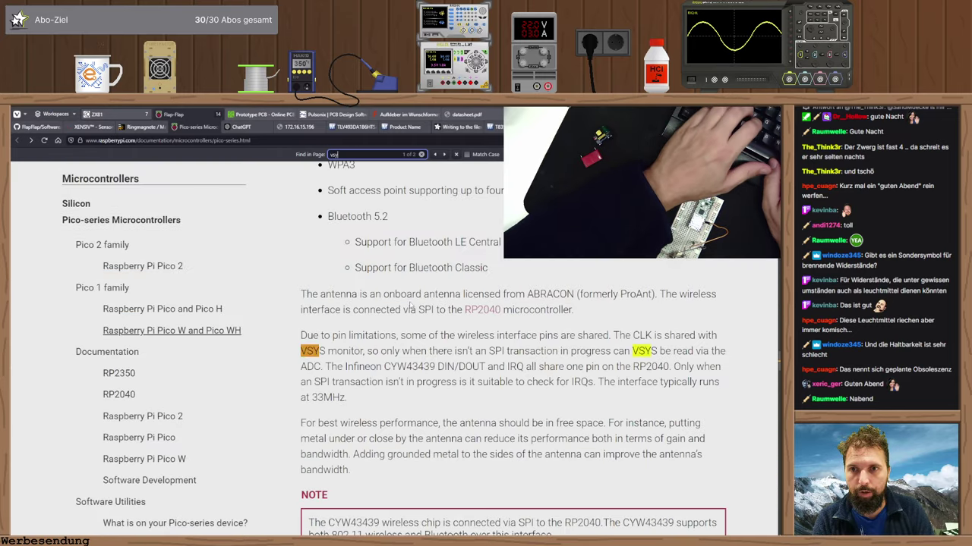
{"action": "type", "text": "s"}
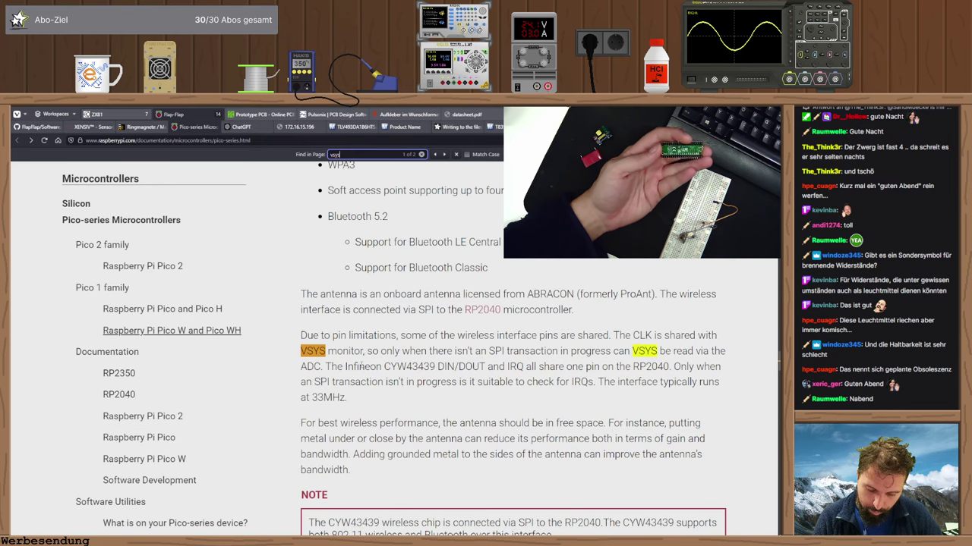
{"action": "scroll", "coordinate": [364, 364], "scroll_direction": "down", "scroll_amount": 3}
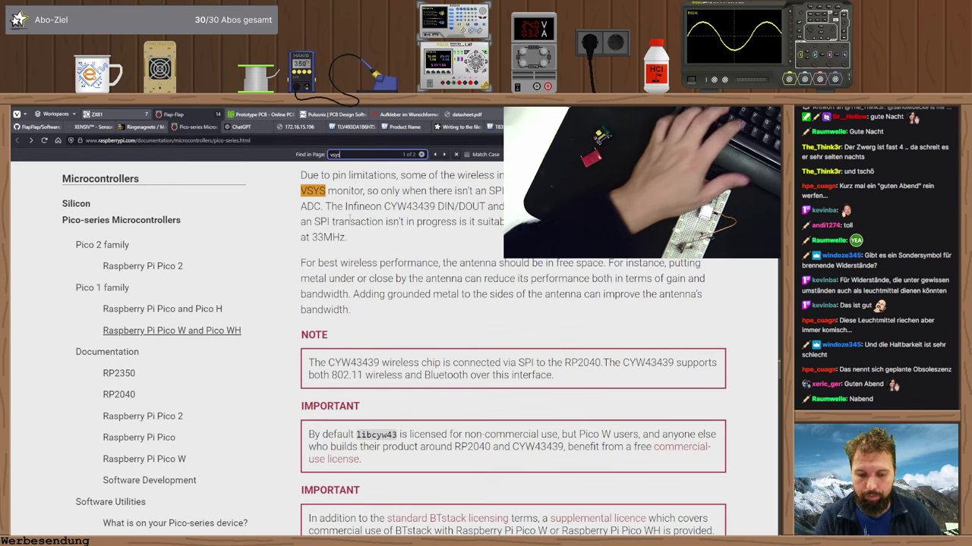
{"action": "key", "text": "ctrl+t"}
{"action": "type", "text": "raspberry pi pico"}
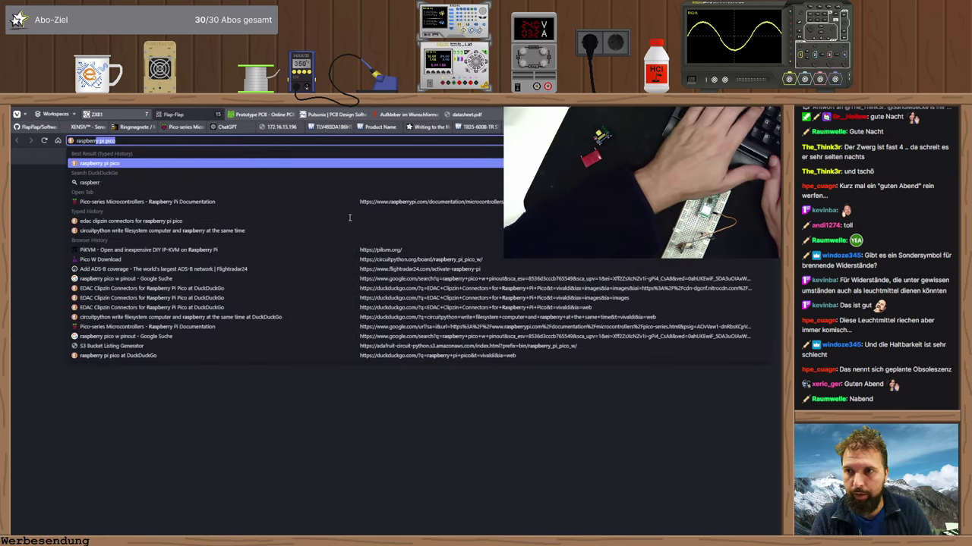
{"action": "type", "text": " vbus vsys"}
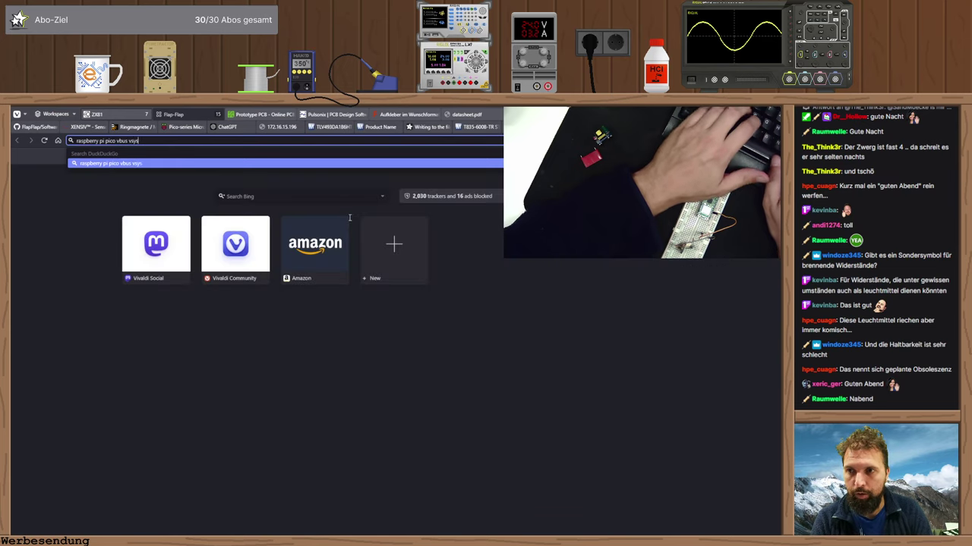
- Run the 'raspberry pi pico vbus vsys' search and open Elektronik Kompendium's Pico power-supply article
{"action": "key", "text": "Return"}
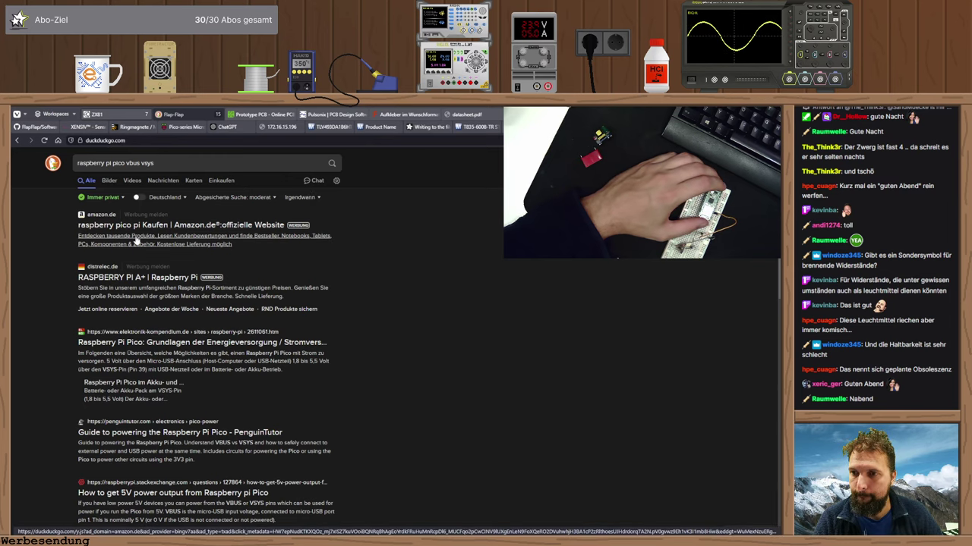
{"action": "left_click", "coordinate": [149, 344]}
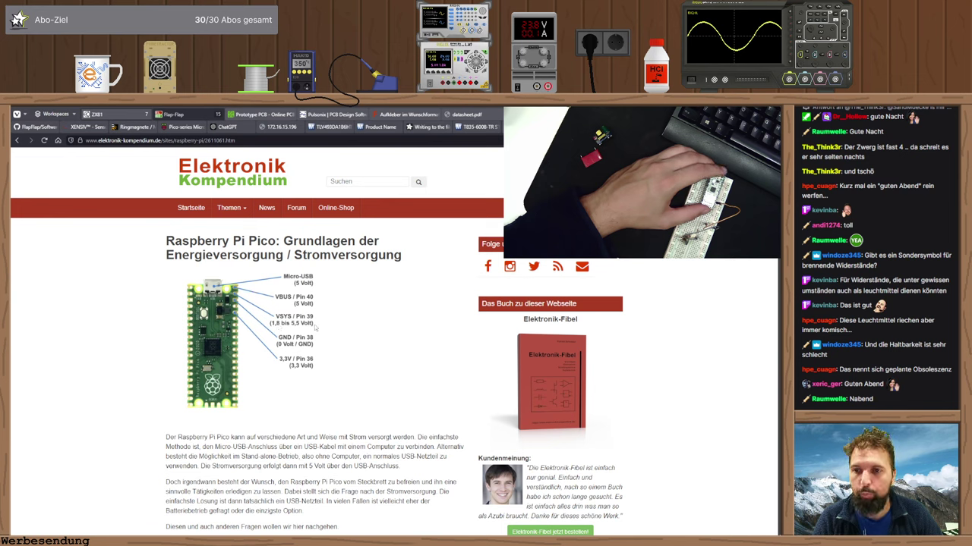
- Read down past the USB sections to the '5 Volt am VSYS (Pin 39)' Schottky diode diagram
{"action": "scroll", "coordinate": [279, 318], "scroll_direction": "down", "scroll_amount": 2}
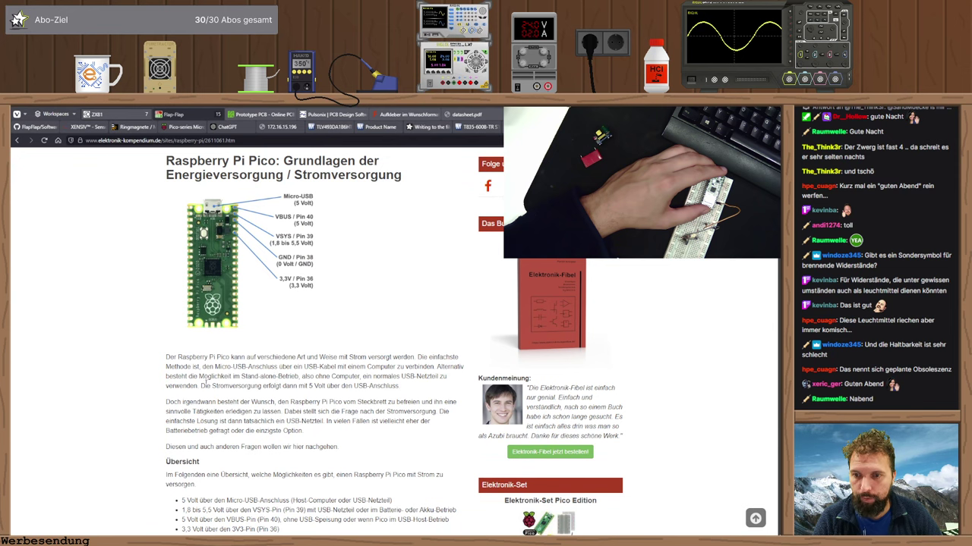
{"action": "scroll", "coordinate": [201, 384], "scroll_direction": "down", "scroll_amount": 1}
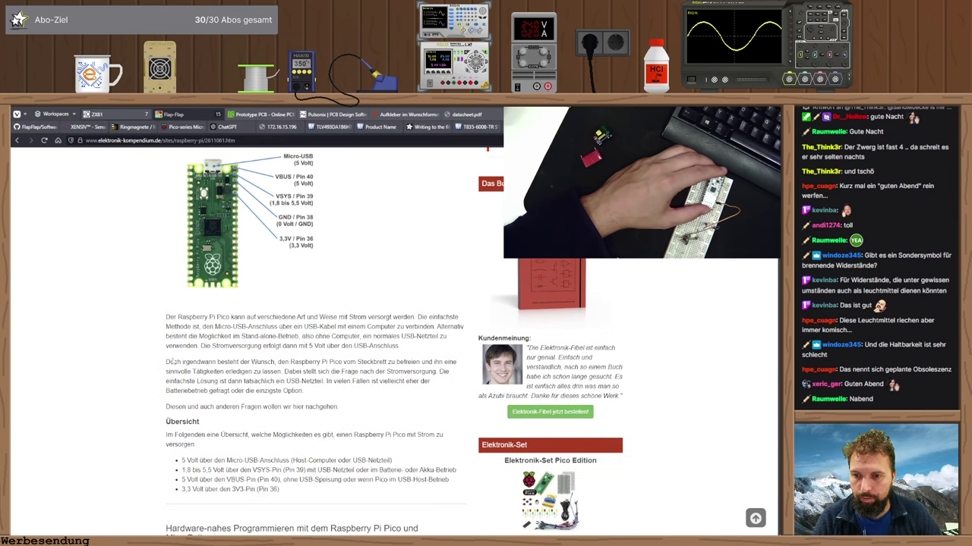
{"action": "scroll", "coordinate": [173, 362], "scroll_direction": "down", "scroll_amount": 3}
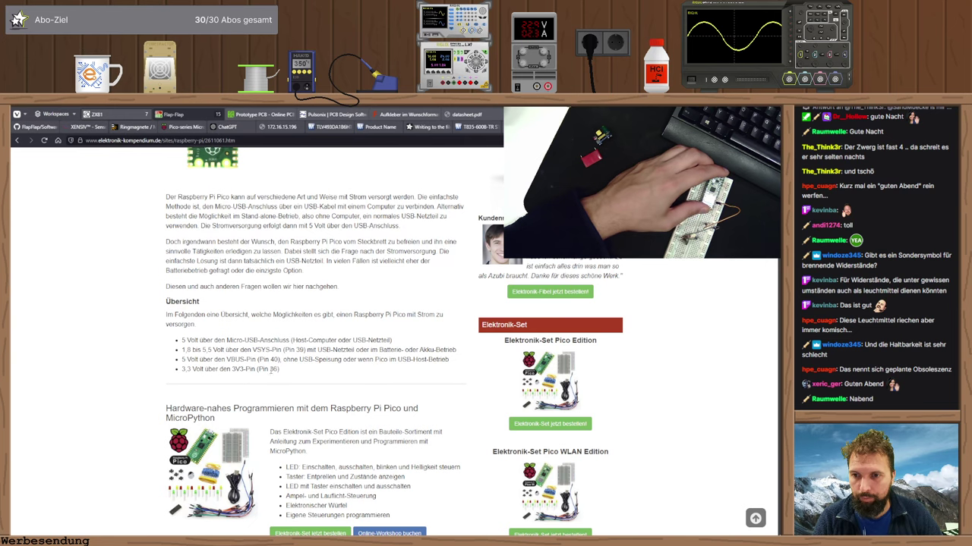
{"action": "scroll", "coordinate": [288, 373], "scroll_direction": "down", "scroll_amount": 3}
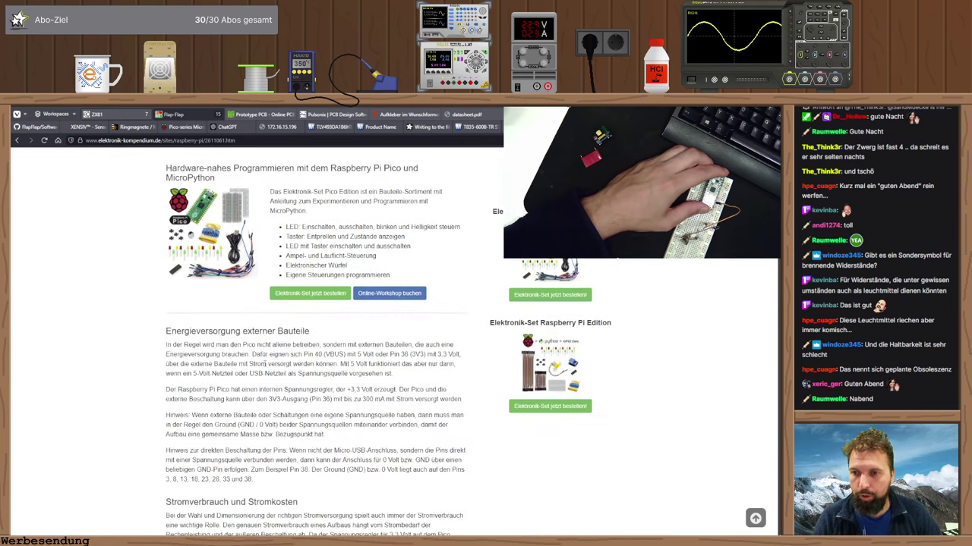
{"action": "scroll", "coordinate": [219, 354], "scroll_direction": "down", "scroll_amount": 2}
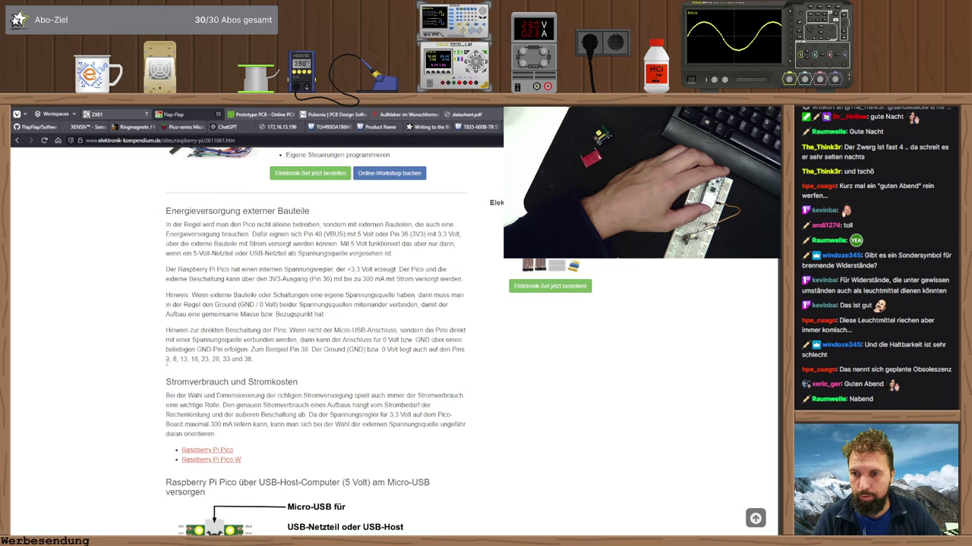
{"action": "scroll", "coordinate": [163, 364], "scroll_direction": "down", "scroll_amount": 3}
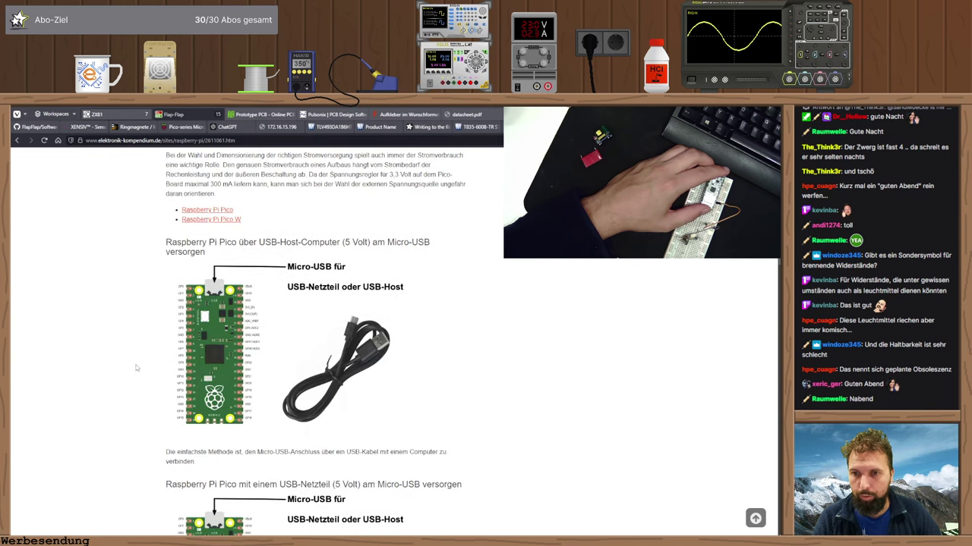
{"action": "scroll", "coordinate": [136, 367], "scroll_direction": "down", "scroll_amount": 3}
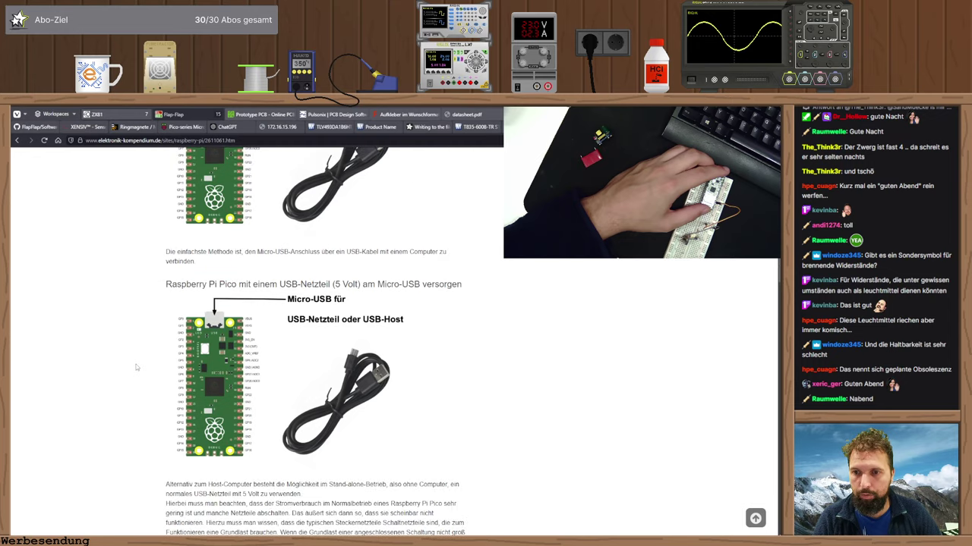
{"action": "scroll", "coordinate": [137, 366], "scroll_direction": "down", "scroll_amount": 1}
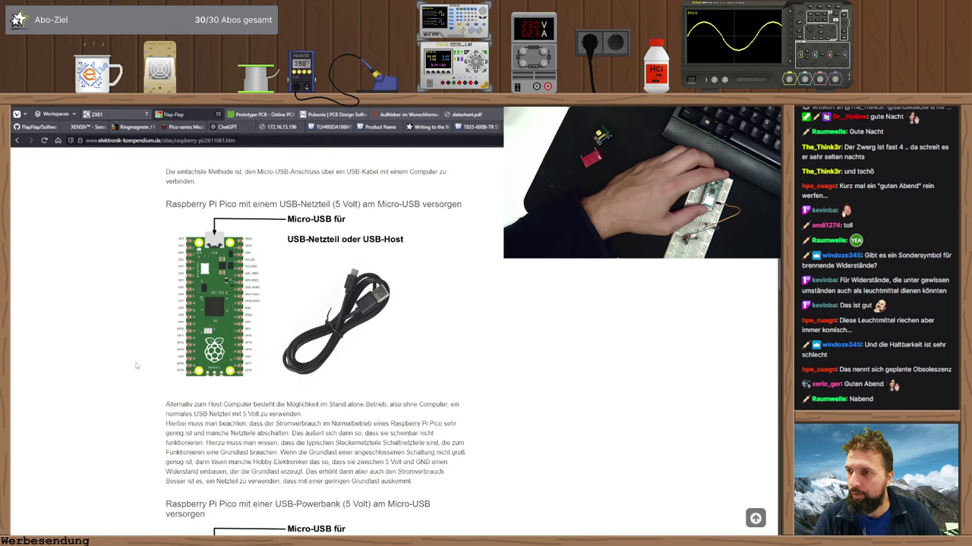
{"action": "scroll", "coordinate": [138, 367], "scroll_direction": "down", "scroll_amount": 2}
{"action": "scroll", "coordinate": [141, 369], "scroll_direction": "down", "scroll_amount": 4}
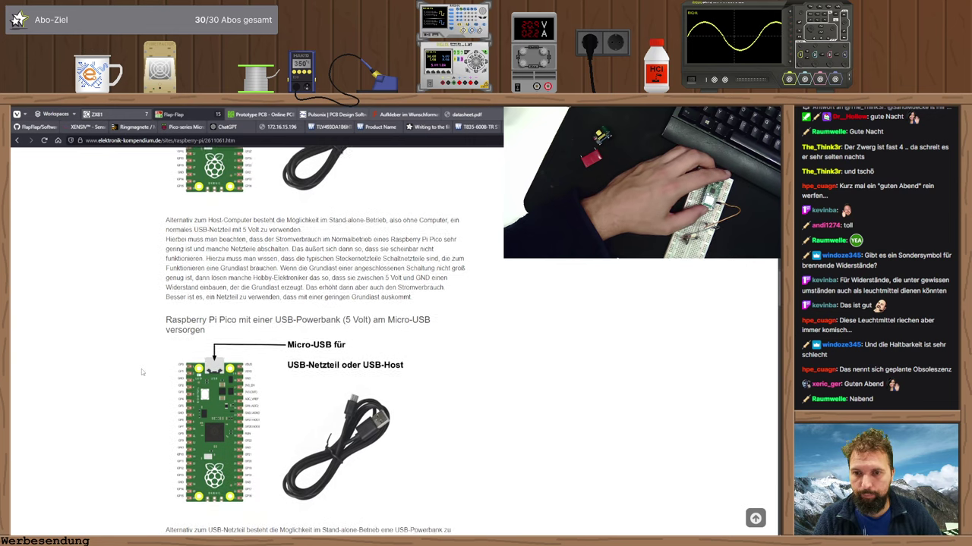
{"action": "scroll", "coordinate": [142, 368], "scroll_direction": "down", "scroll_amount": 3}
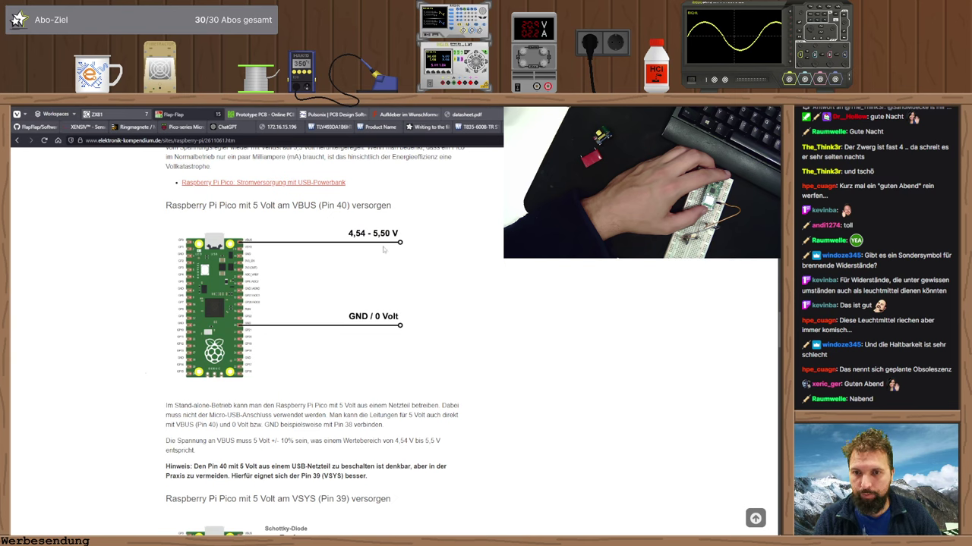
{"action": "scroll", "coordinate": [360, 244], "scroll_direction": "down", "scroll_amount": 3}
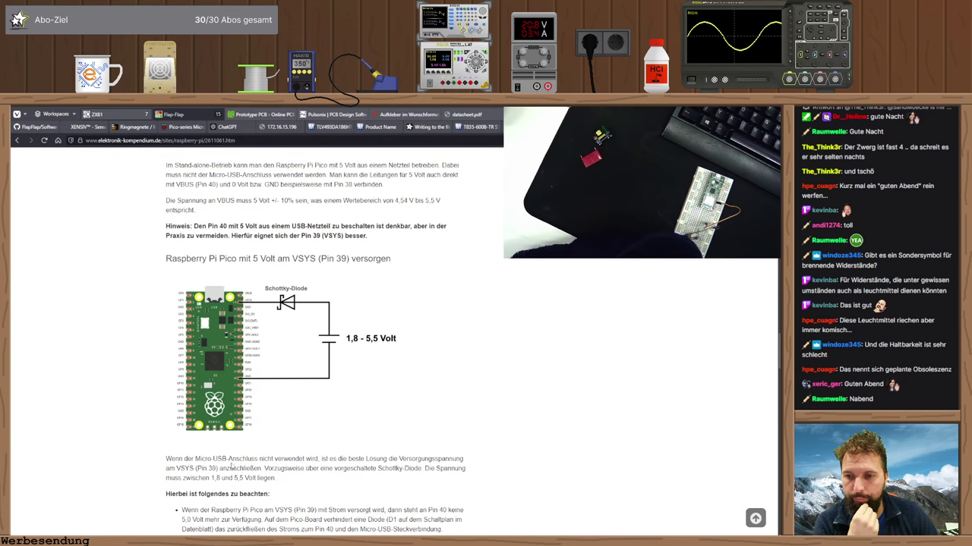
- Read the VSYS-plus-USB and battery-at-VSYS sections, then return to the Pulsonix schematic
{"action": "scroll", "coordinate": [232, 468], "scroll_direction": "down", "scroll_amount": 3}
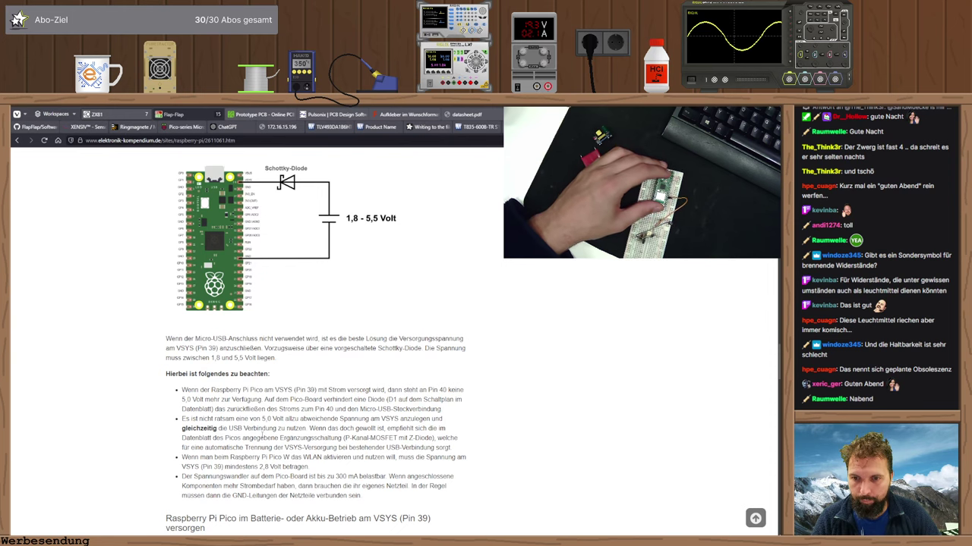
{"action": "scroll", "coordinate": [262, 438], "scroll_direction": "down", "scroll_amount": 5}
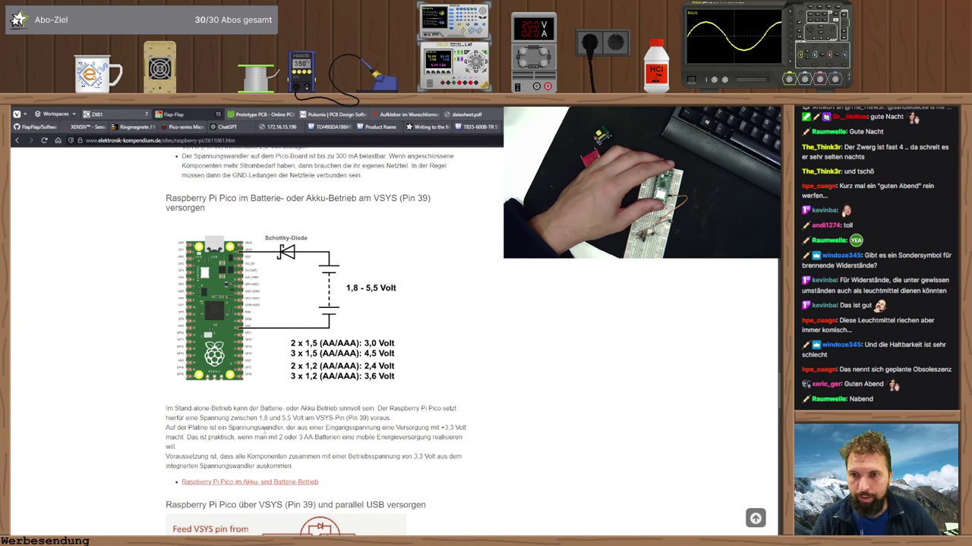
{"action": "scroll", "coordinate": [265, 433], "scroll_direction": "down", "scroll_amount": 5}
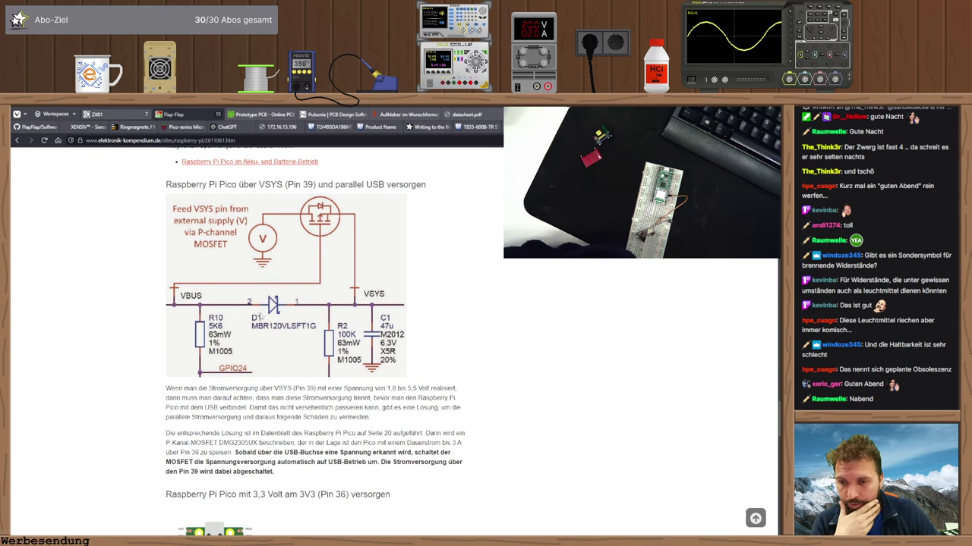
{"action": "scroll", "coordinate": [259, 315], "scroll_direction": "down", "scroll_amount": 3}
{"action": "scroll", "coordinate": [271, 315], "scroll_direction": "up", "scroll_amount": 3}
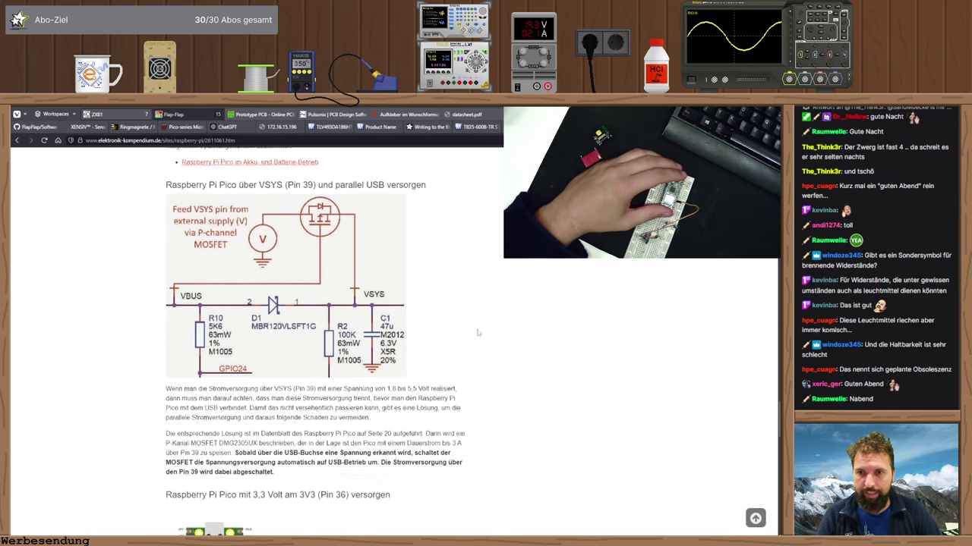
{"action": "scroll", "coordinate": [303, 342], "scroll_direction": "up", "scroll_amount": 5}
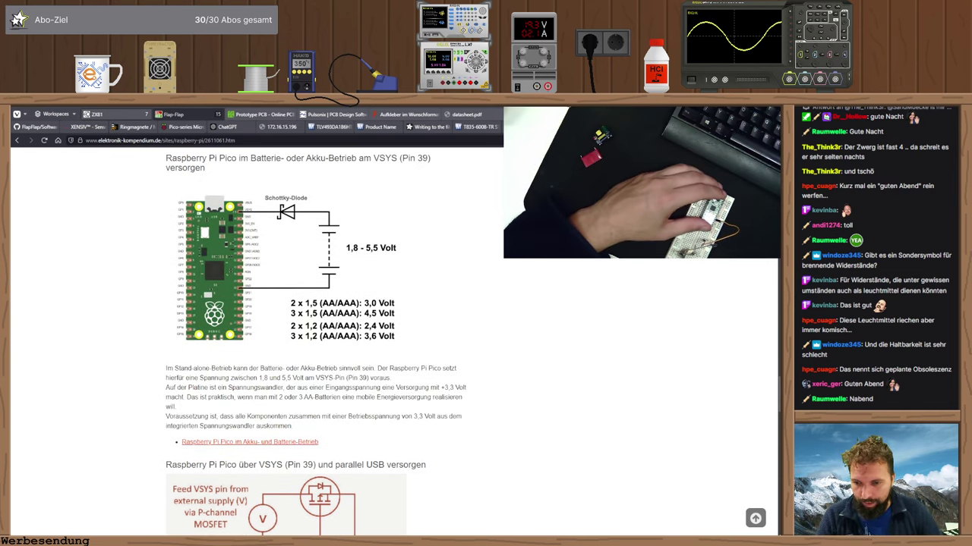
{"action": "key", "text": "alt+Tab"}
- Copy the +5V symbol onto IC1's VSYS pin 39, joining it to the +5V net
{"action": "scroll", "coordinate": [312, 263], "scroll_direction": "up", "scroll_amount": 3}
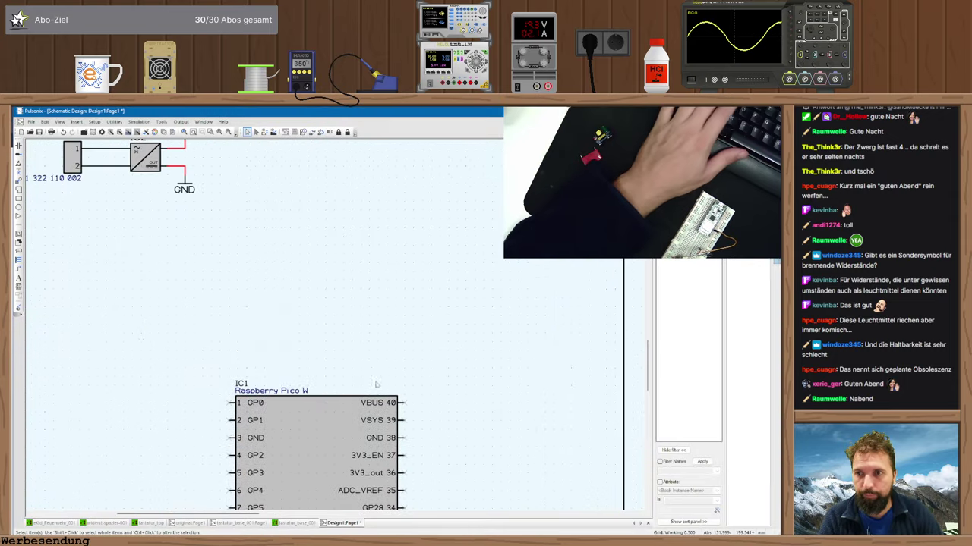
{"action": "scroll", "coordinate": [312, 262], "scroll_direction": "down", "scroll_amount": 1}
{"action": "left_click", "coordinate": [239, 163]}
{"action": "key", "text": "ctrl+c"}
{"action": "key", "text": "ctrl+v"}
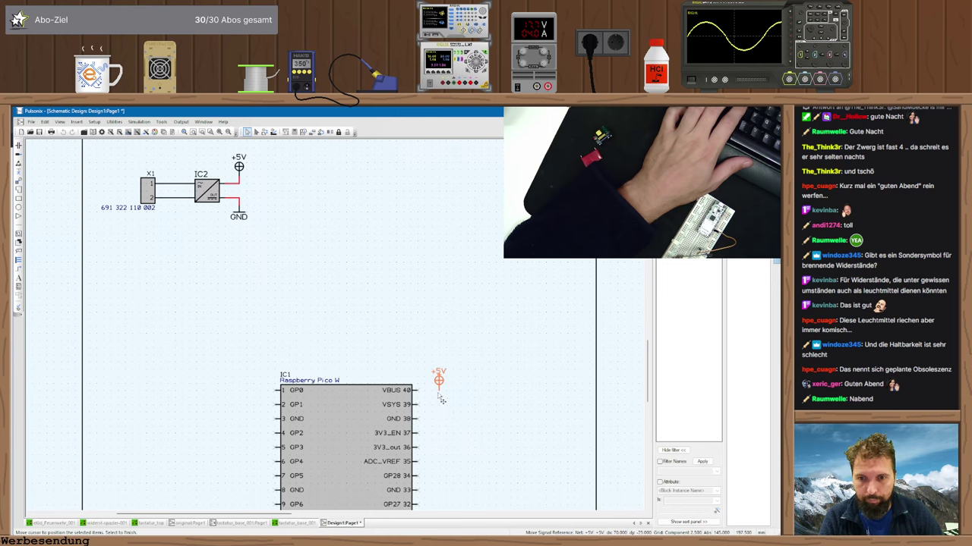
{"action": "left_click", "coordinate": [442, 403]}
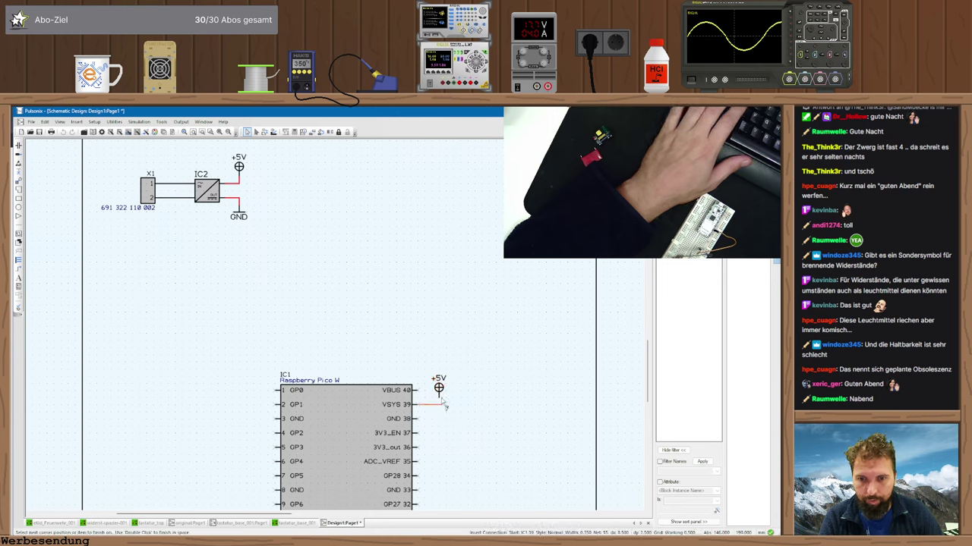
{"action": "key", "text": "Return"}
- Place a copied GND symbol below the Pico W and wire GND pins 28, 33 and 38 to it
{"action": "middle_click_drag", "start_coordinate": [475, 427], "coordinate": [448, 383]}
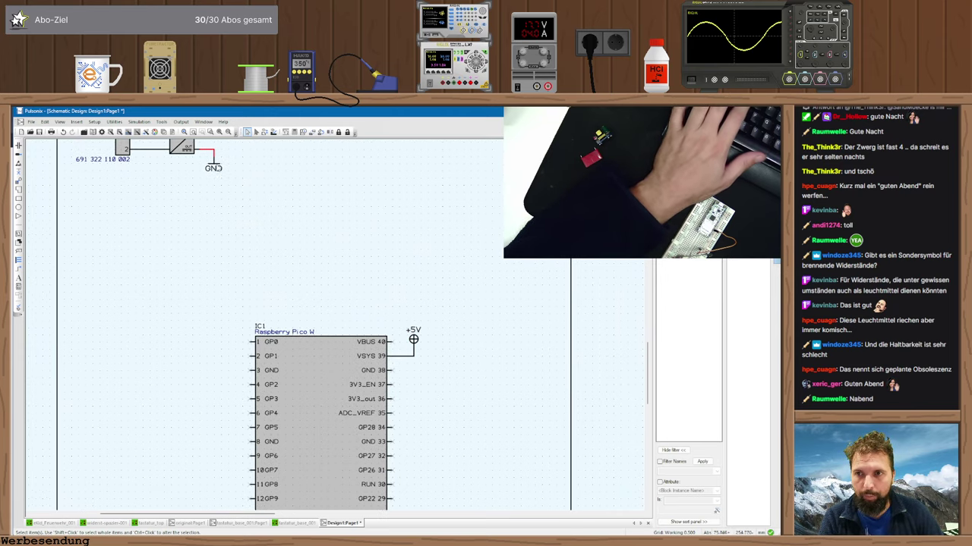
{"action": "double_click", "coordinate": [213, 157]}
{"action": "key", "text": "Return"}
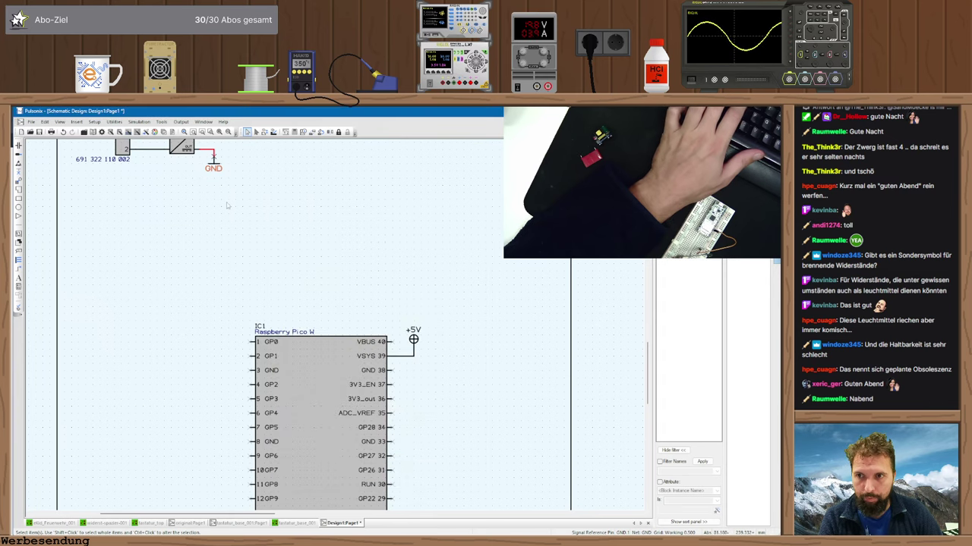
{"action": "left_click", "coordinate": [213, 157]}
{"action": "key", "text": "ctrl+c"}
{"action": "key", "text": "ctrl+v"}
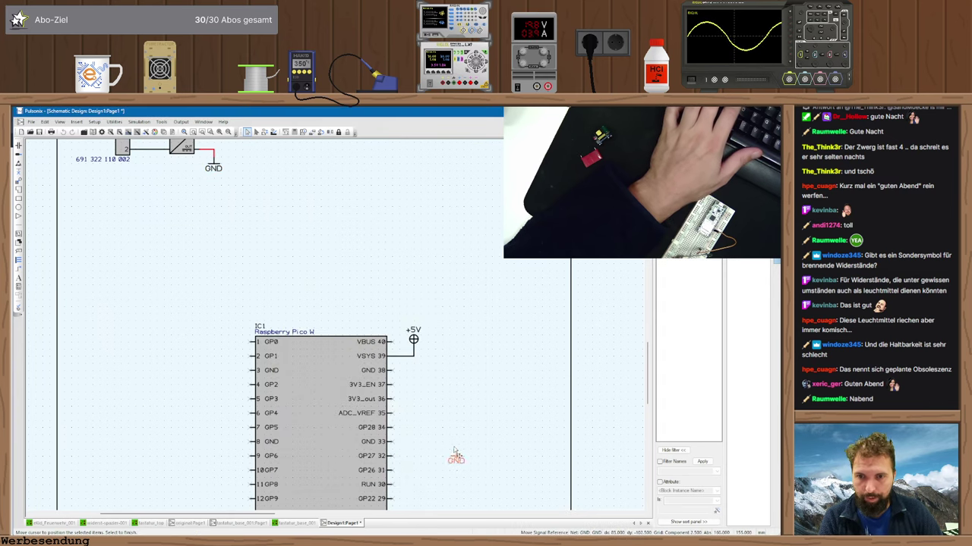
{"action": "scroll", "coordinate": [440, 425], "scroll_direction": "down", "scroll_amount": 5}
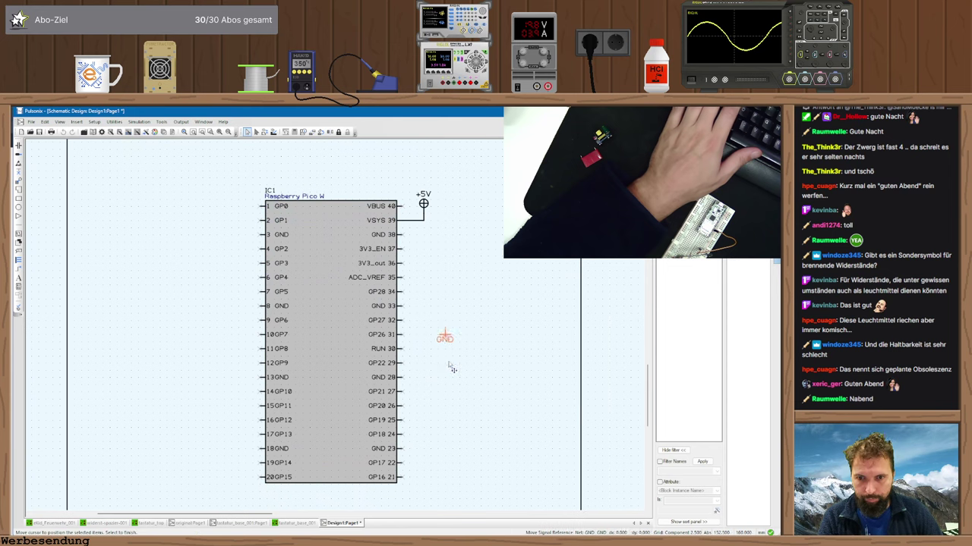
{"action": "left_click", "coordinate": [416, 497]}
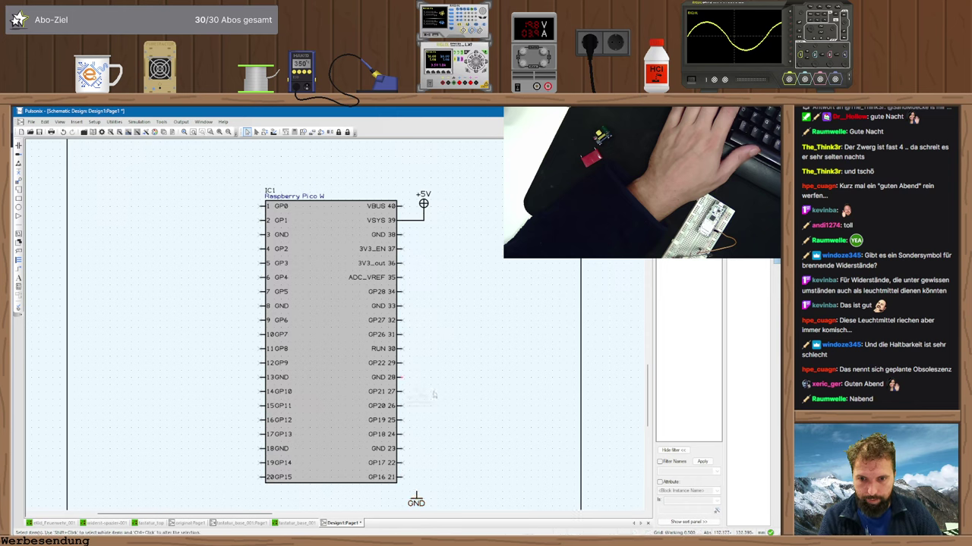
{"action": "left_click_drag", "start_coordinate": [434, 394], "coordinate": [408, 378]}
{"action": "key", "text": "Return"}
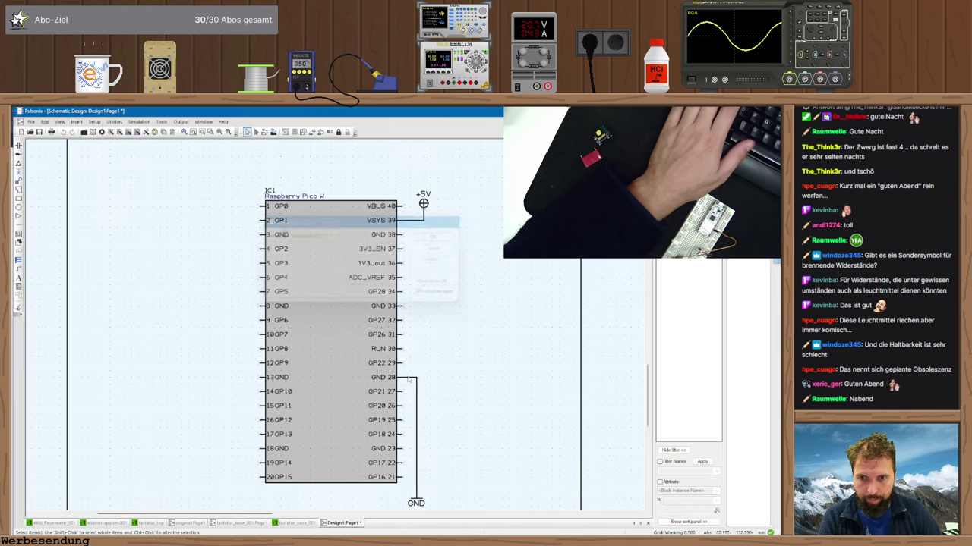
{"action": "mouse_move", "coordinate": [400, 314]}
{"action": "left_mouse_down"}
{"action": "mouse_move", "coordinate": [425, 334]}
{"action": "mouse_move", "coordinate": [419, 386]}
{"action": "mouse_move", "coordinate": [416, 378]}
{"action": "left_mouse_up"}
{"action": "key", "text": "Return"}
{"action": "mouse_move", "coordinate": [401, 240]}
{"action": "left_mouse_down"}
{"action": "mouse_move", "coordinate": [418, 251]}
{"action": "mouse_move", "coordinate": [421, 319]}
{"action": "left_mouse_up"}
{"action": "key", "text": "Return"}
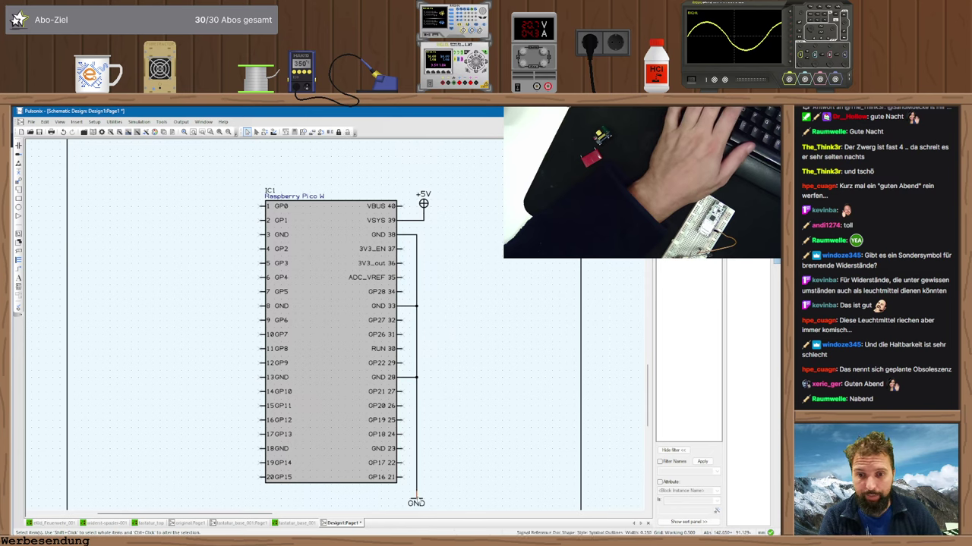
- Add a left-side ground symbol and wire GND pins 18, 13 and 8 to it
{"action": "left_click_drag", "start_coordinate": [416, 501], "coordinate": [245, 501]}
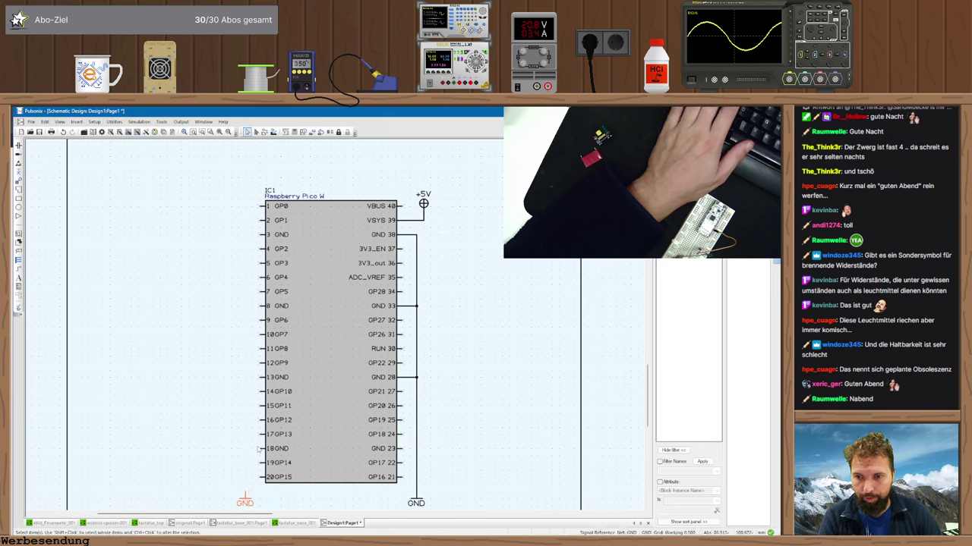
{"action": "left_click", "coordinate": [261, 449]}
{"action": "left_click", "coordinate": [245, 497]}
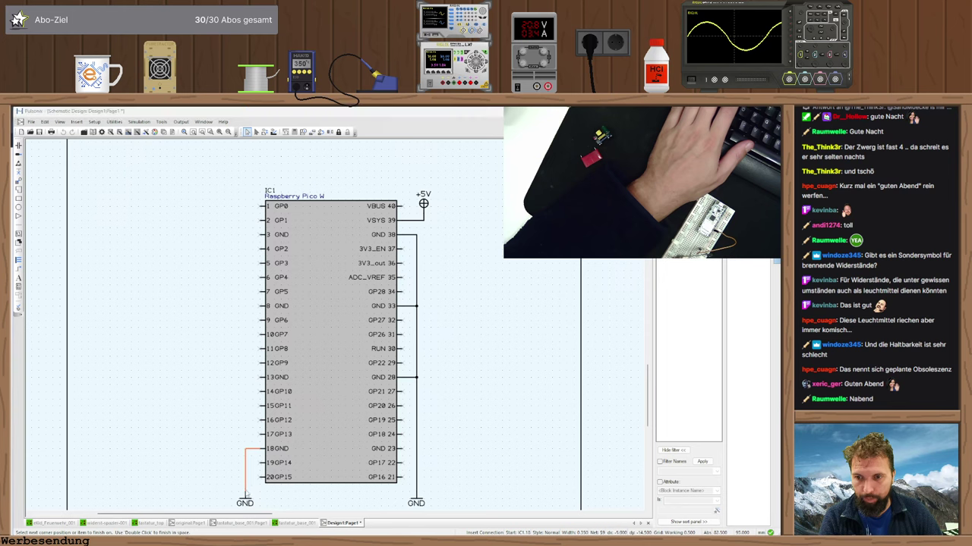
{"action": "key", "text": "Return"}
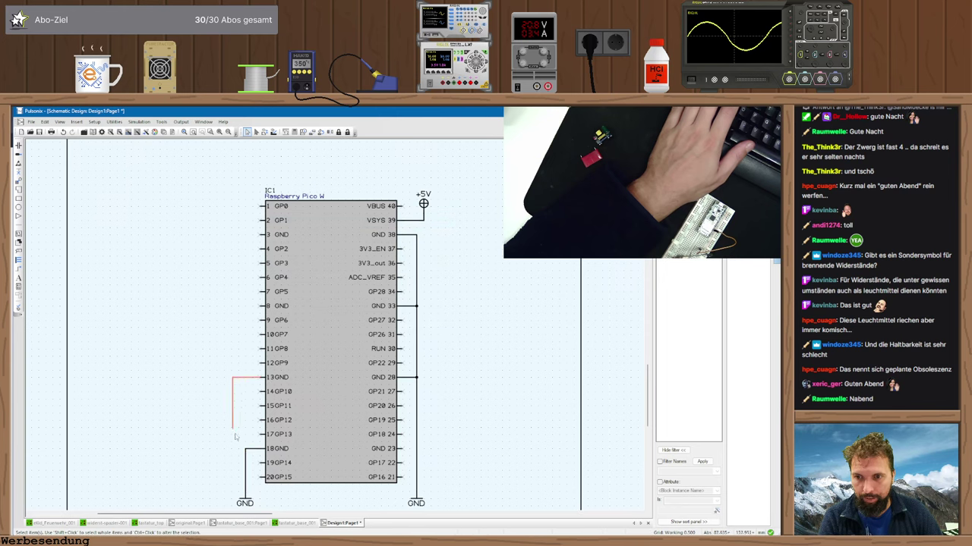
{"action": "left_click", "coordinate": [244, 449]}
{"action": "key", "text": "Return"}
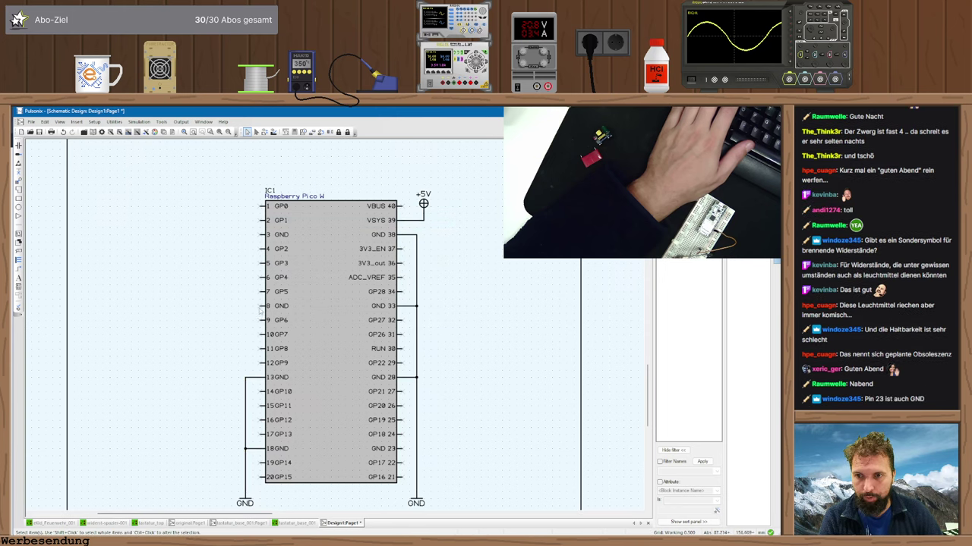
{"action": "left_click", "coordinate": [261, 307]}
{"action": "left_click", "coordinate": [245, 378]}
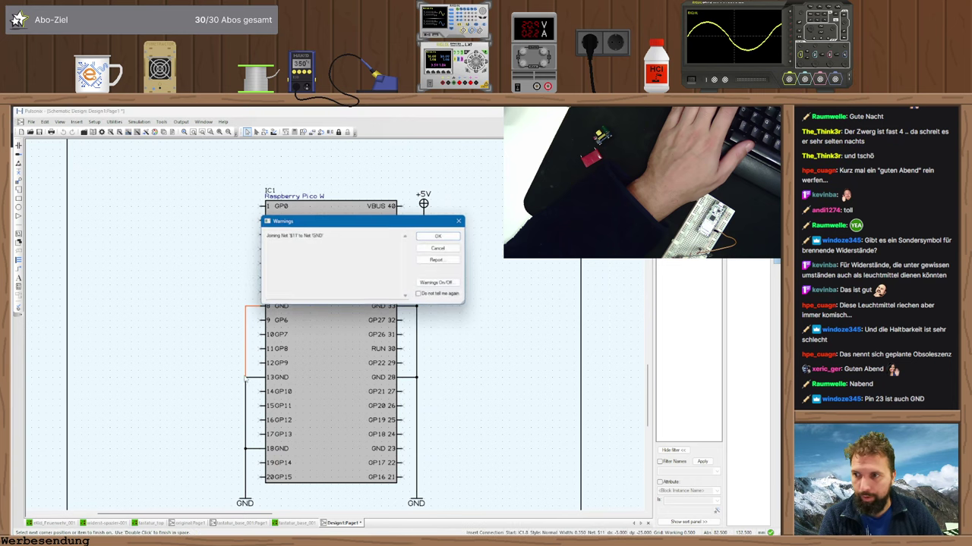
{"action": "key", "text": "Return"}
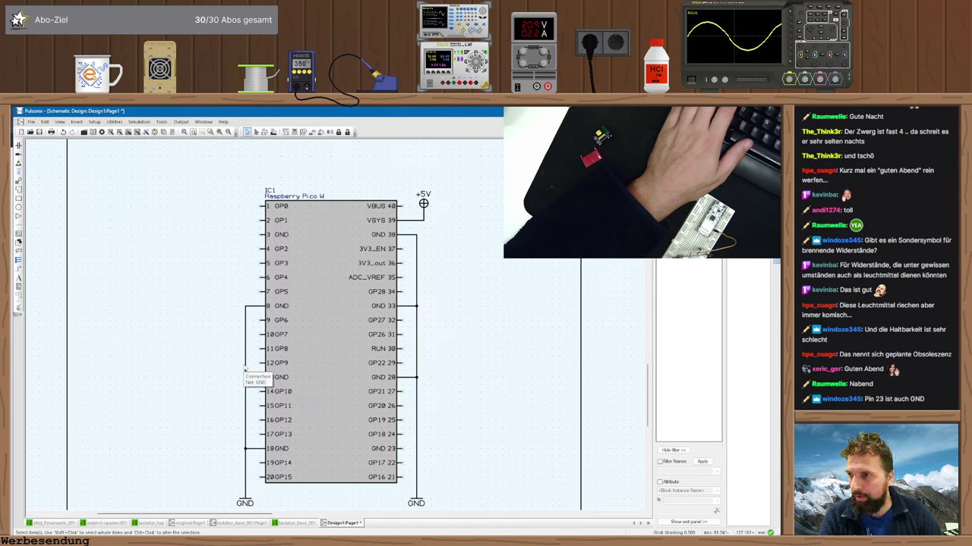
- Wire the remaining GND pins 23 and 3 onto the ground wires
{"action": "left_click", "coordinate": [404, 448]}
{"action": "left_click", "coordinate": [416, 448]}
{"action": "key", "text": "Return"}
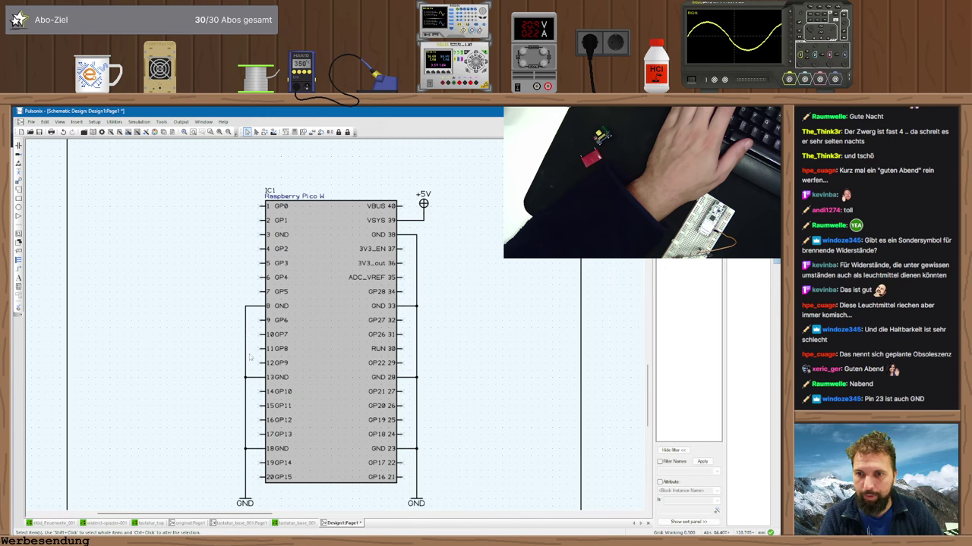
{"action": "left_click", "coordinate": [262, 235]}
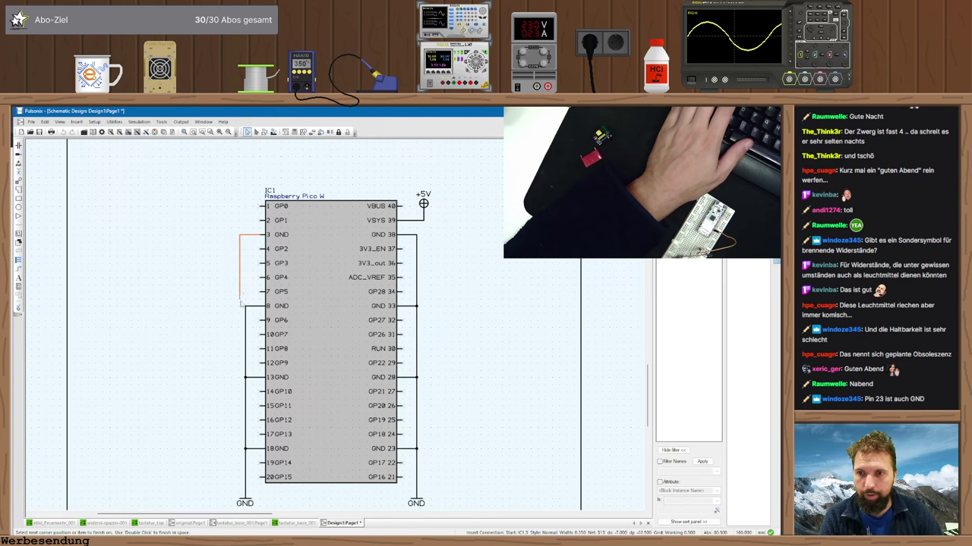
{"action": "left_click", "coordinate": [245, 306]}
{"action": "key", "text": "Return"}
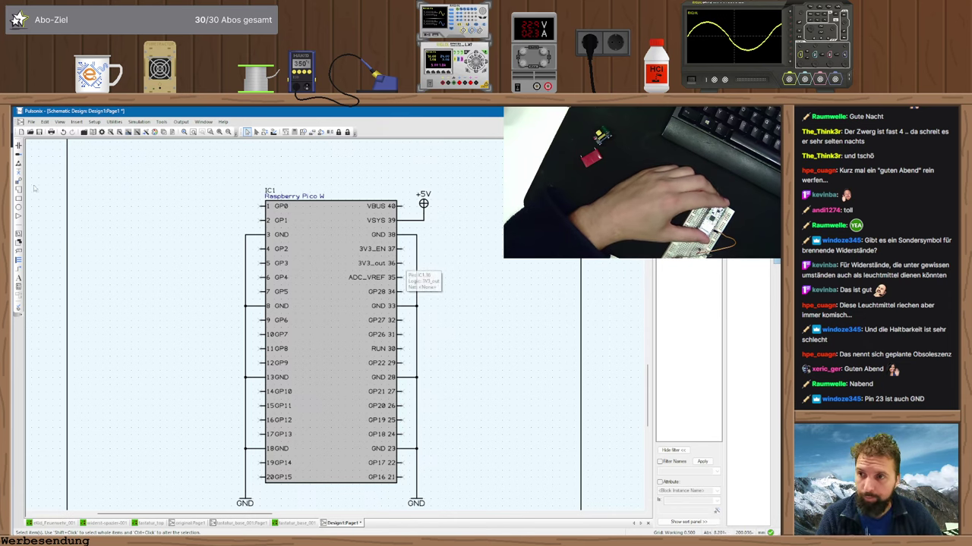
- Insert a +3.3V supply symbol beside pin 36 and wire 3V3_out to it
{"action": "key", "text": "g"}
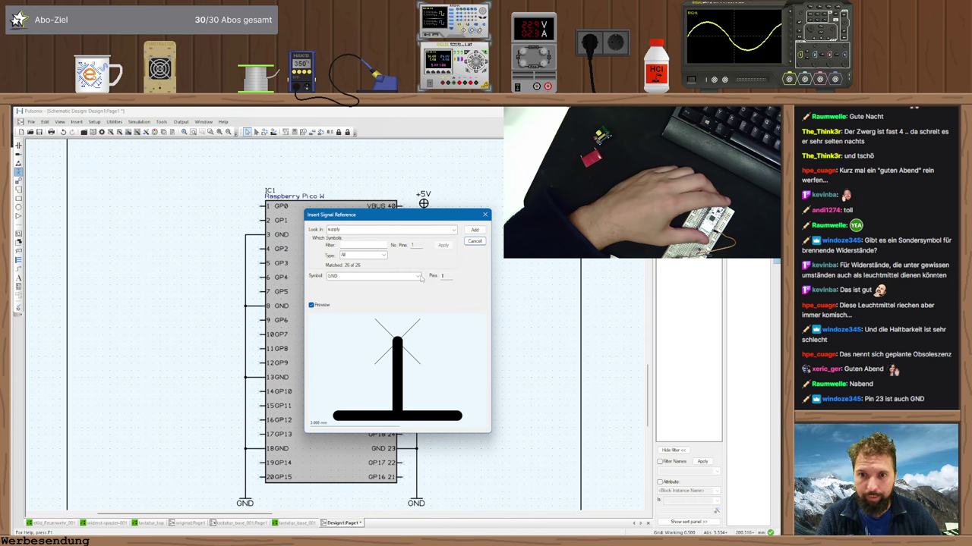
{"action": "left_click", "coordinate": [419, 276]}
{"action": "left_click", "coordinate": [416, 282]}
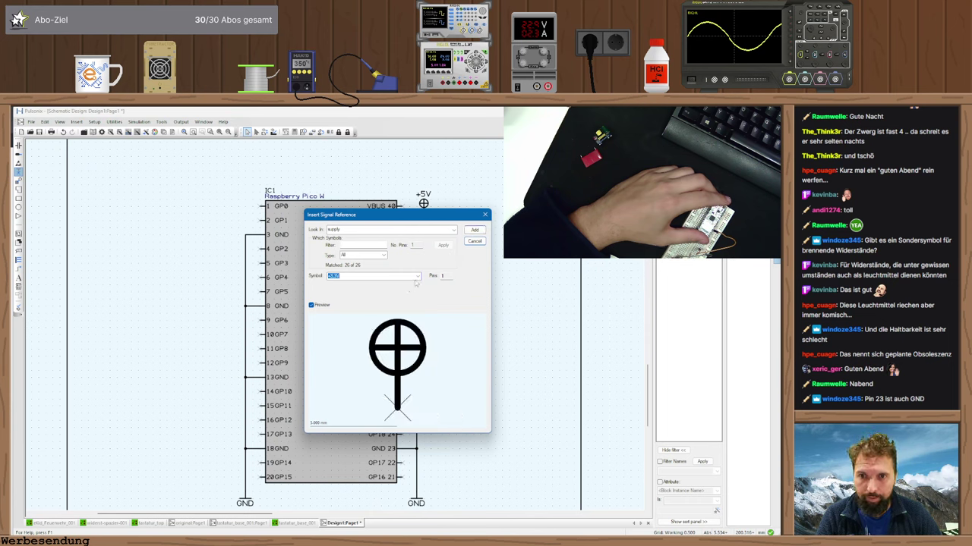
{"action": "left_click", "coordinate": [474, 229]}
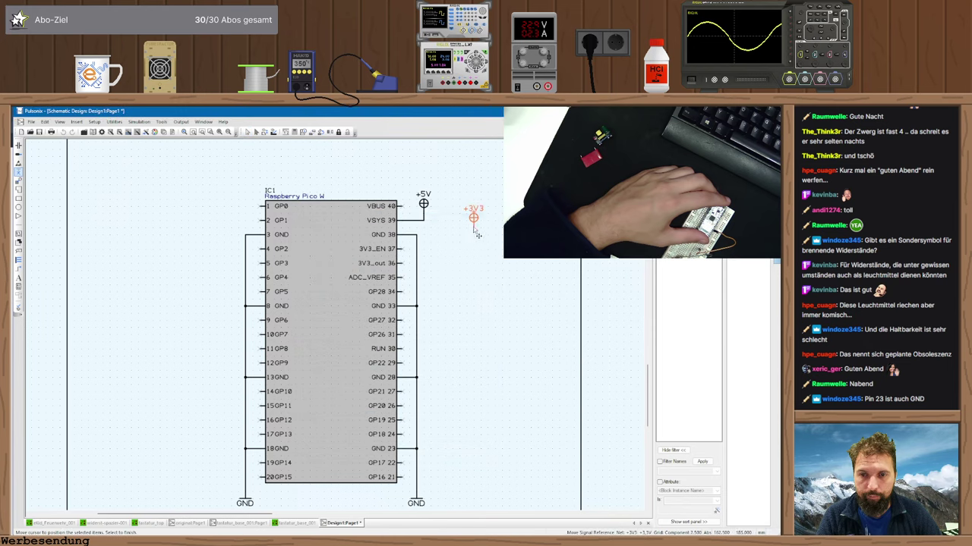
{"action": "left_click", "coordinate": [433, 262]}
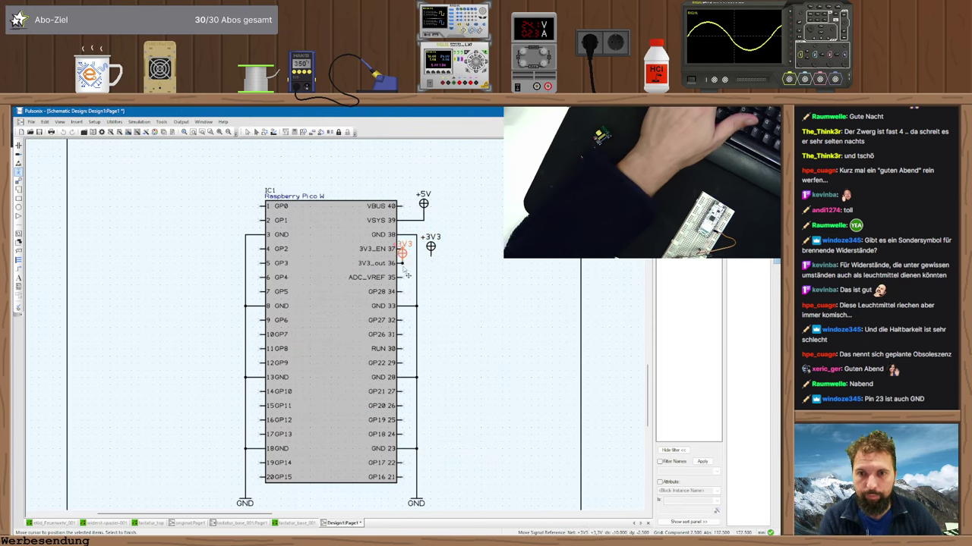
{"action": "left_click_drag", "start_coordinate": [403, 264], "coordinate": [430, 253]}
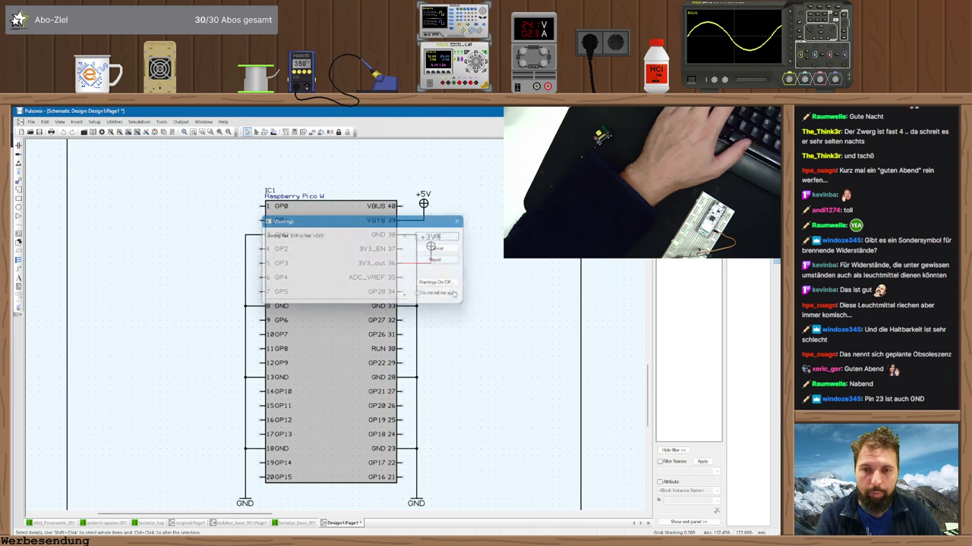
{"action": "left_click", "coordinate": [454, 296]}
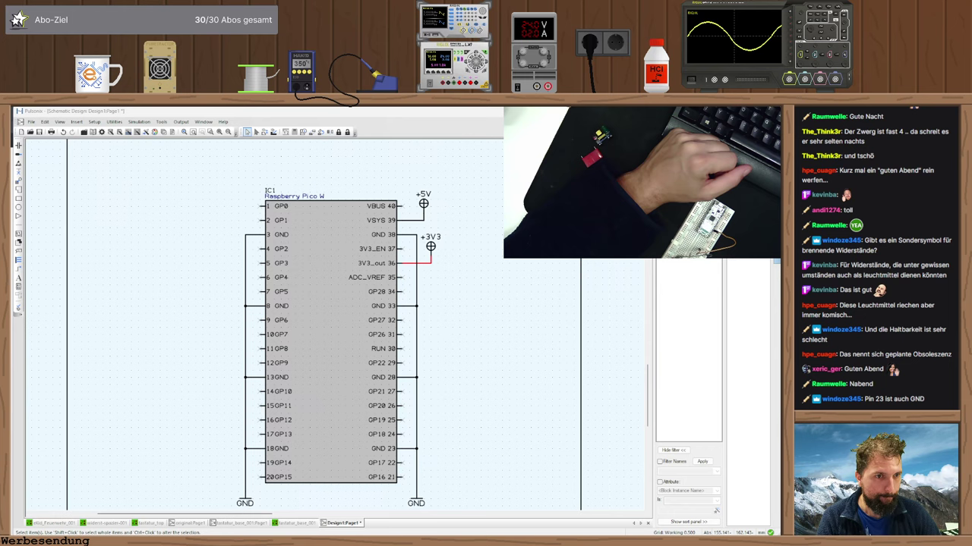
{"action": "key", "text": "ctrl+s"}
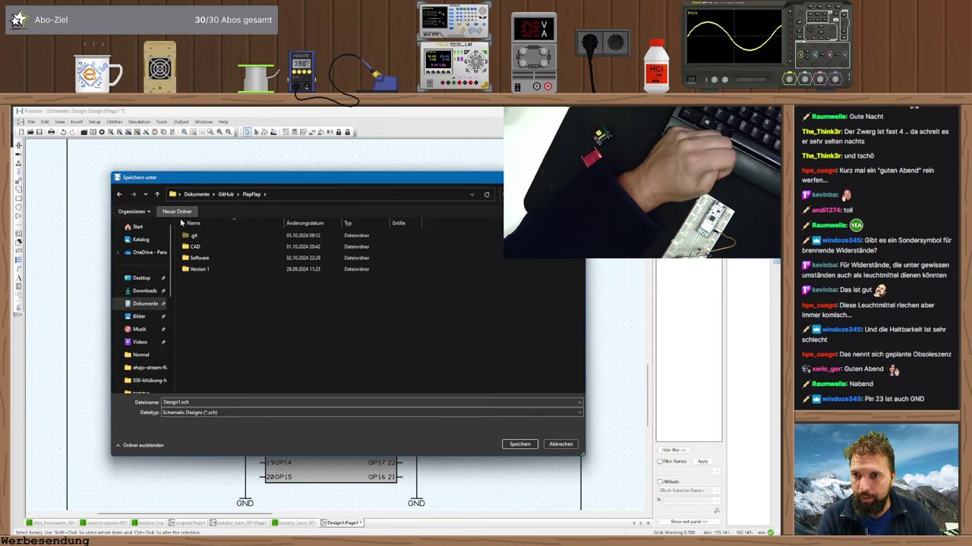
- Create a new 'Platine' folder in the Save As dialog and open it
{"action": "left_click", "coordinate": [182, 212]}
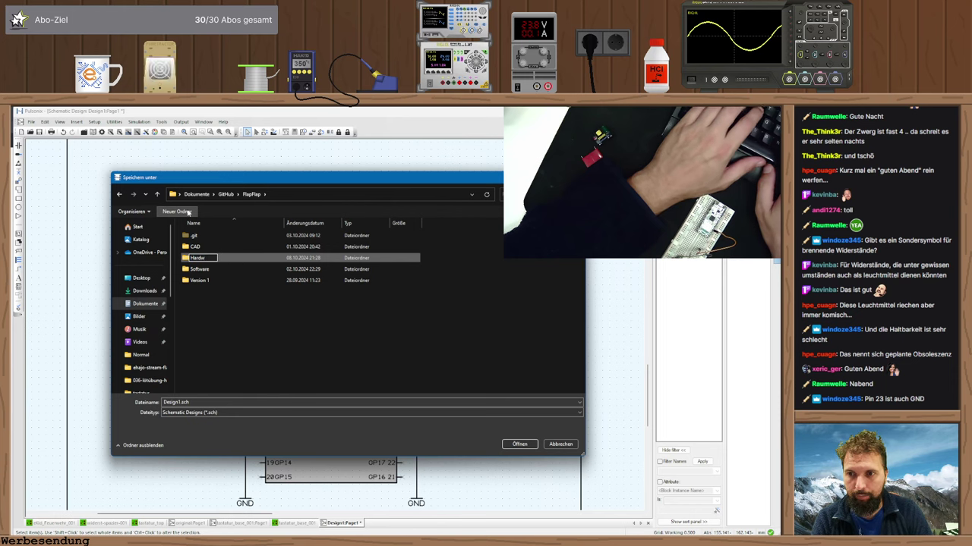
{"action": "type", "text": "latine"}
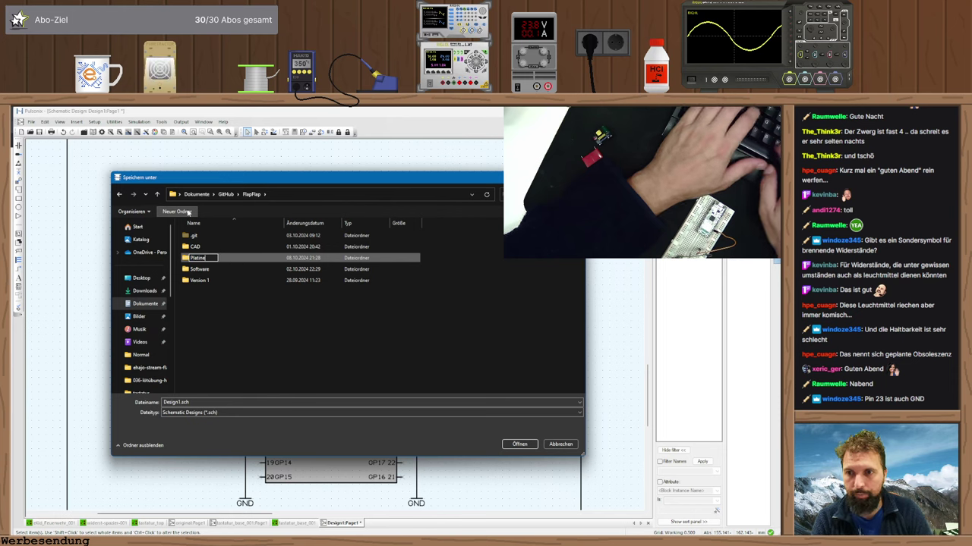
{"action": "key", "text": "Return"}
{"action": "double_click", "coordinate": [199, 258]}
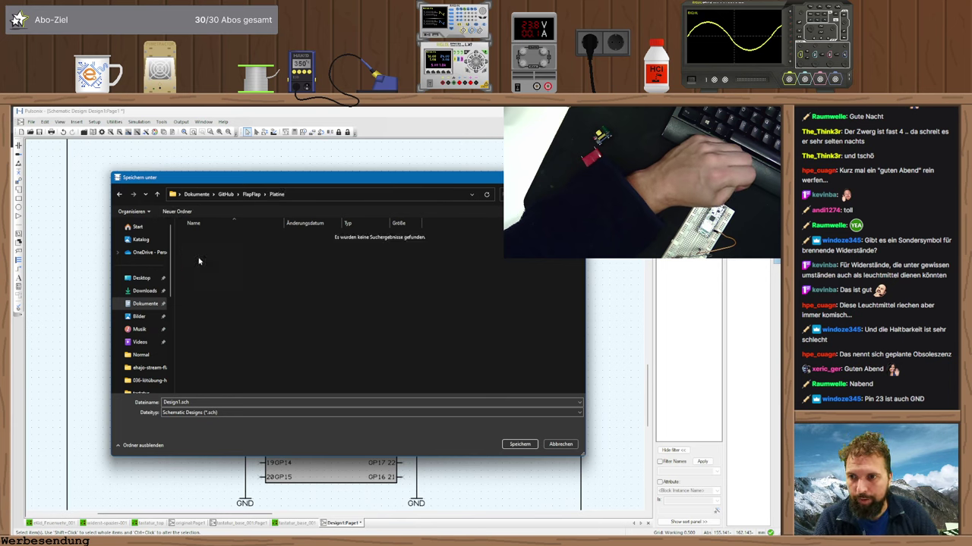
- Save the schematic in that folder as flapflap_rPi_picoW.sch
{"action": "double_click", "coordinate": [179, 402]}
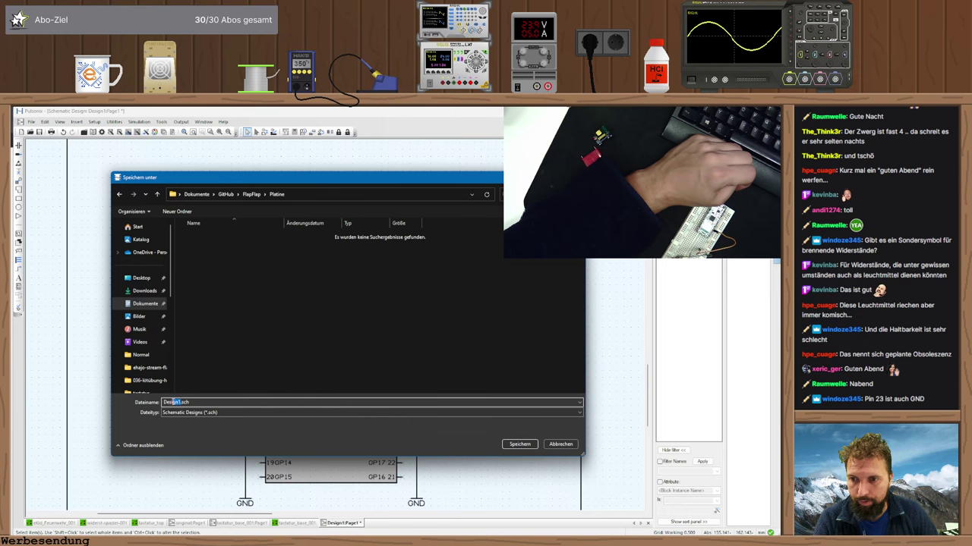
{"action": "type", "text": "flapflap_rP"}
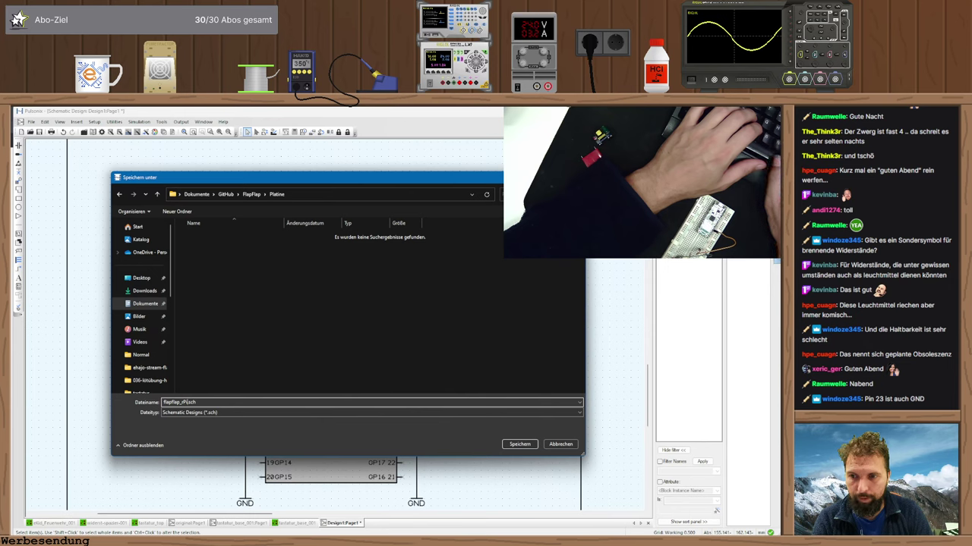
{"action": "type", "text": "_picoW"}
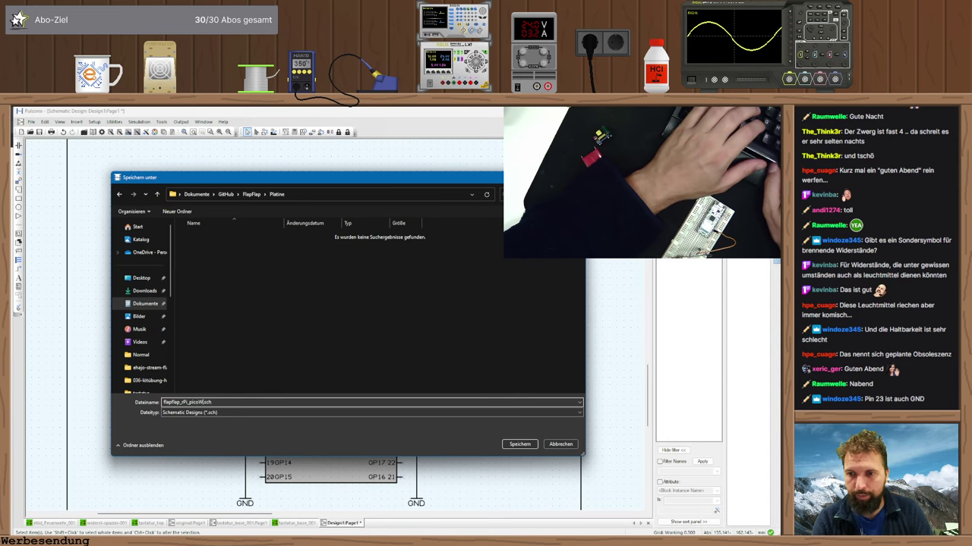
{"action": "key", "text": "Return"}
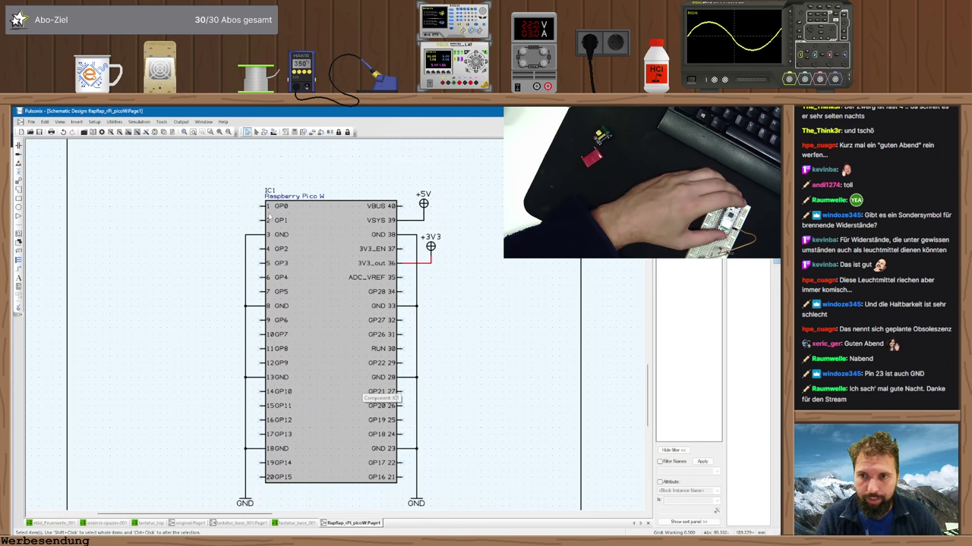
{"action": "scroll", "coordinate": [204, 428], "scroll_direction": "down", "scroll_amount": 3}
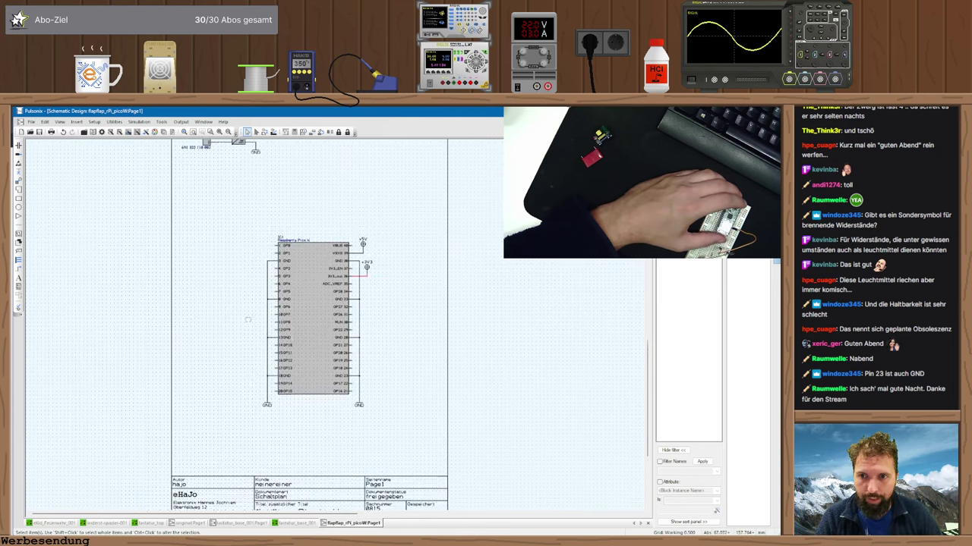
{"action": "scroll", "coordinate": [293, 246], "scroll_direction": "up", "scroll_amount": 1}
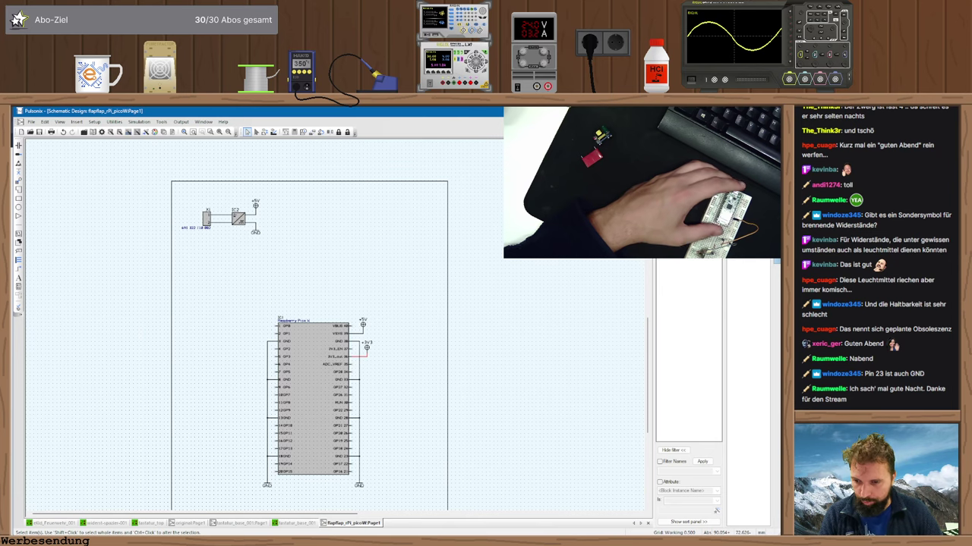
{"action": "key", "text": "super"}
{"action": "type", "text": "notepad++"}
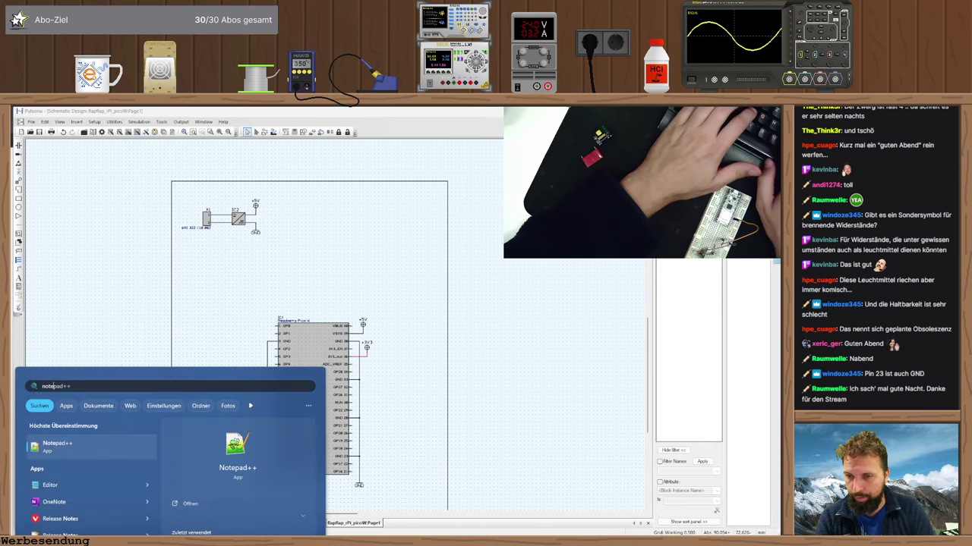
{"action": "key", "text": "Return"}
{"action": "left_click", "coordinate": [24, 141]}
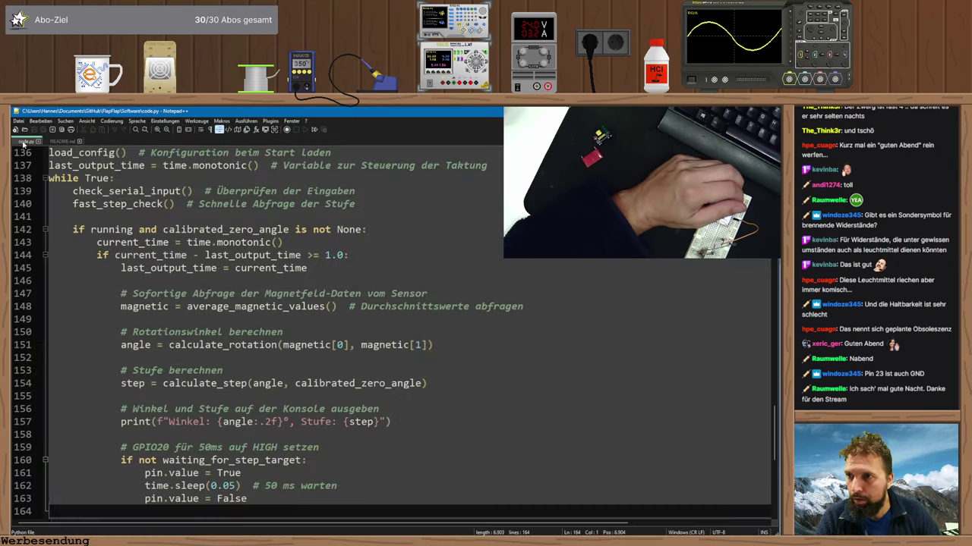
{"action": "scroll", "coordinate": [172, 277], "scroll_direction": "up", "scroll_amount": 20}
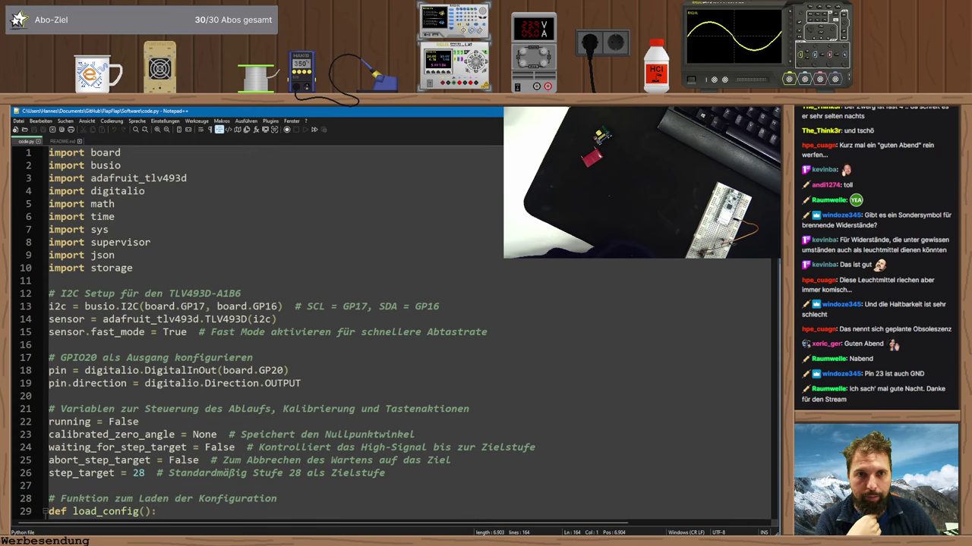
- Back in Pulsonix, browse Insert Component's libraries and the 4-pin part list
{"action": "key", "text": "alt+Tab"}
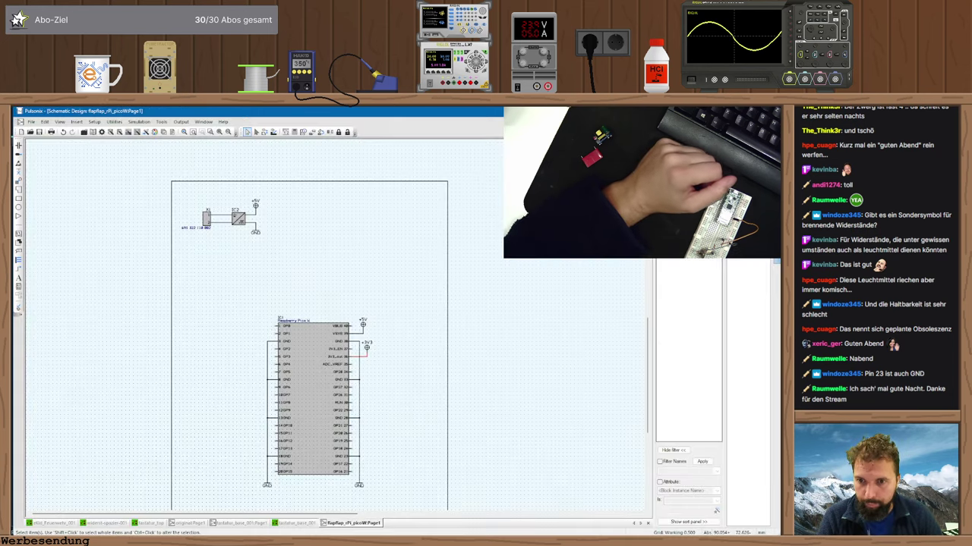
{"action": "scroll", "coordinate": [403, 365], "scroll_direction": "up", "scroll_amount": 3}
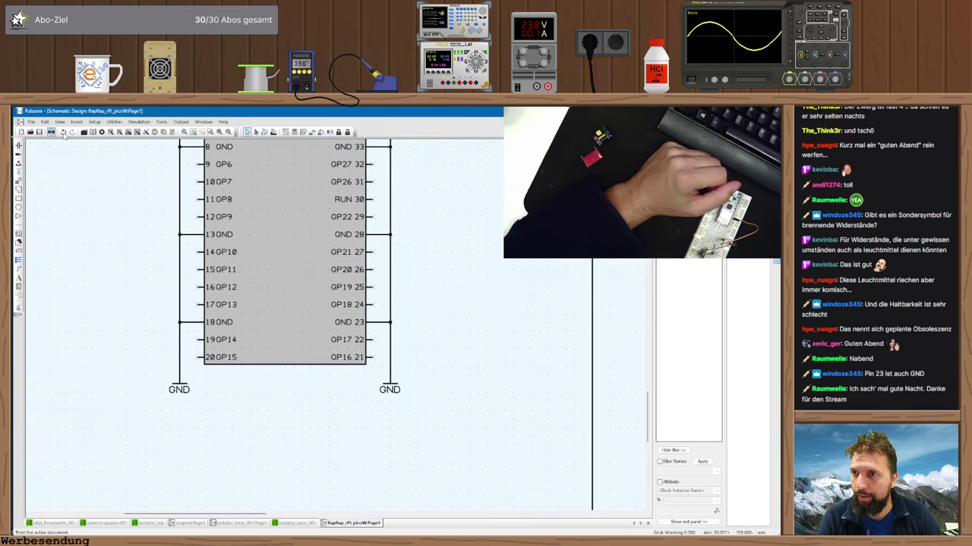
{"action": "left_click", "coordinate": [19, 147]}
{"action": "key", "text": "alt+Down"}
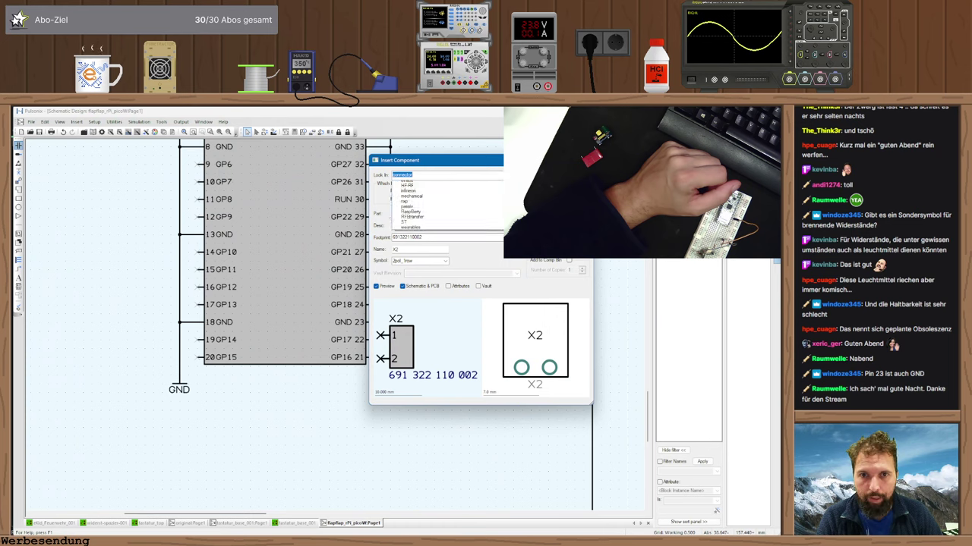
{"action": "key", "text": "Down"}
{"action": "key", "text": "Down"}
{"action": "key", "text": "Return"}
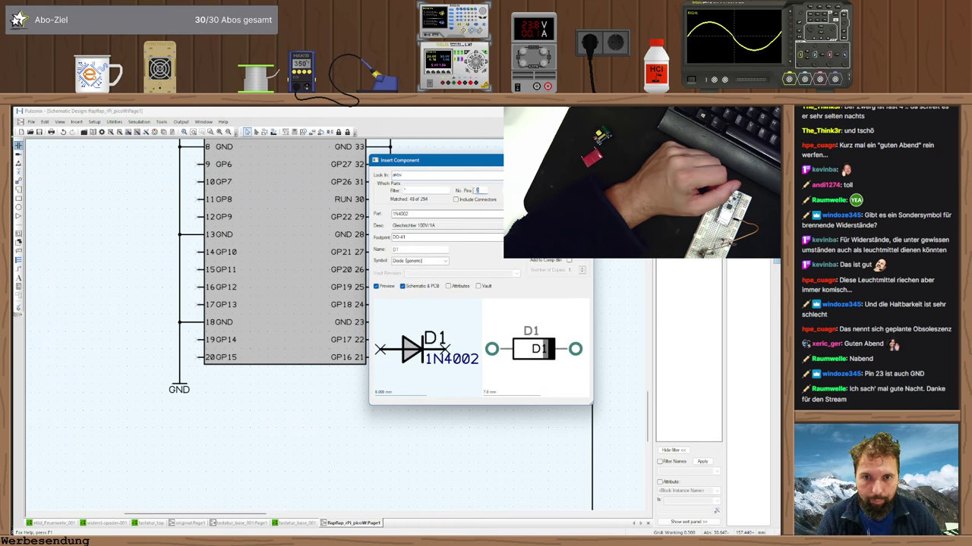
{"action": "key", "text": "Down"}
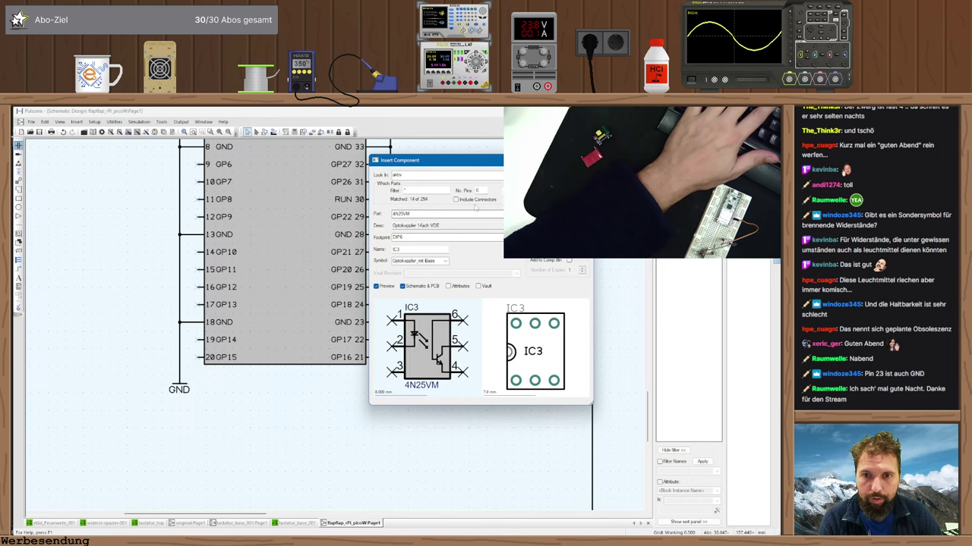
{"action": "key", "text": "alt+Down"}
{"action": "key", "text": "Down"}
{"action": "key", "text": "Down"}
{"action": "key", "text": "Down"}
{"action": "key", "text": "Down"}
{"action": "key", "text": "Down"}
{"action": "key", "text": "Down"}
{"action": "key", "text": "Down"}
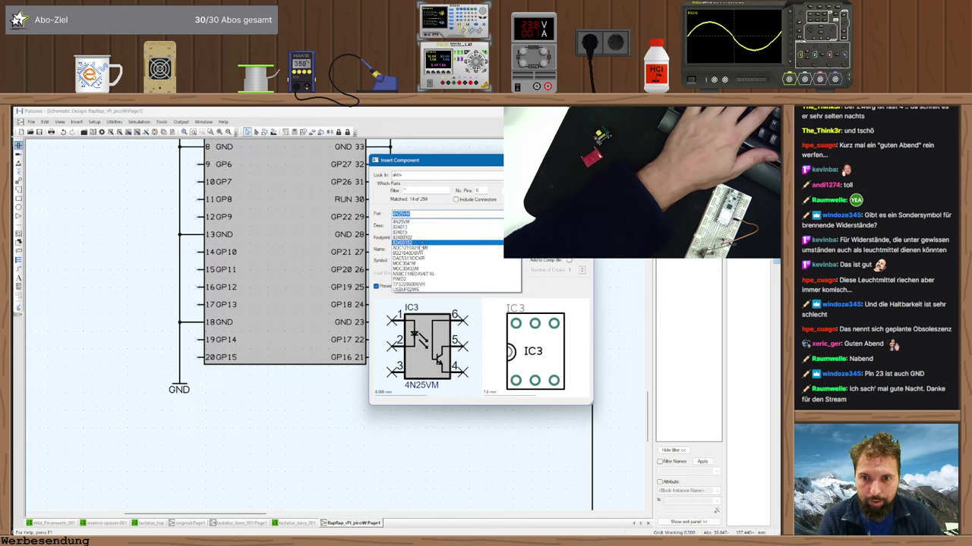
{"action": "key", "text": "Down"}
{"action": "key", "text": "Down"}
{"action": "key", "text": "Down"}
{"action": "key", "text": "Down"}
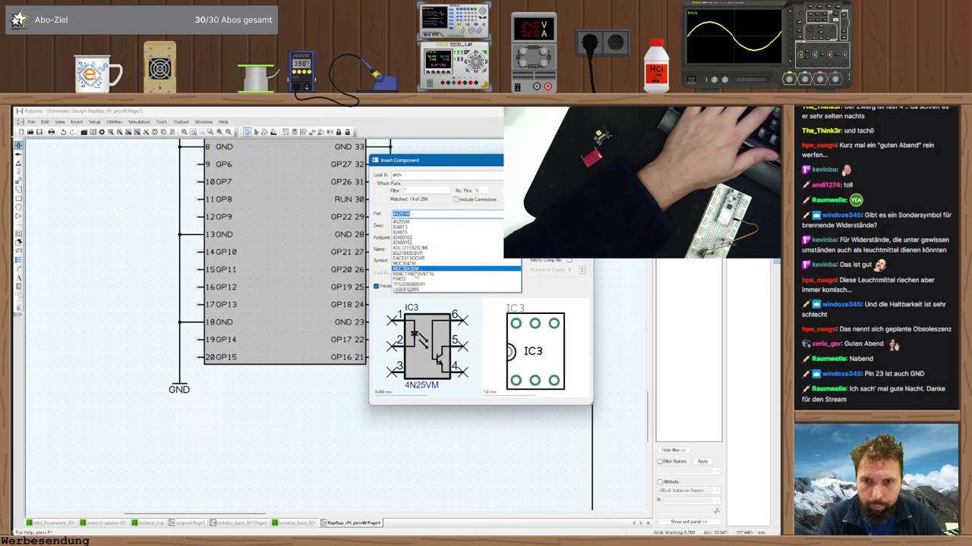
{"action": "left_click", "coordinate": [479, 191]}
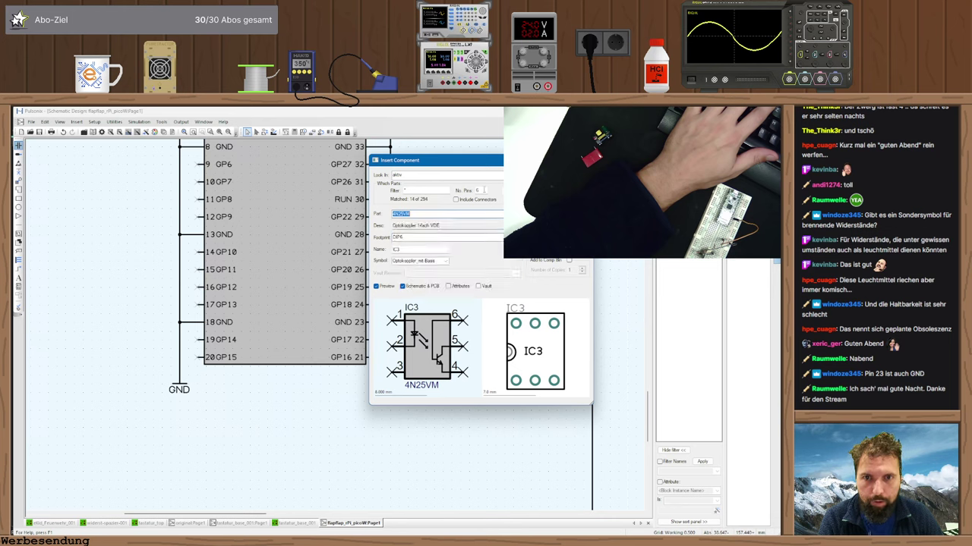
{"action": "type", "text": "4"}
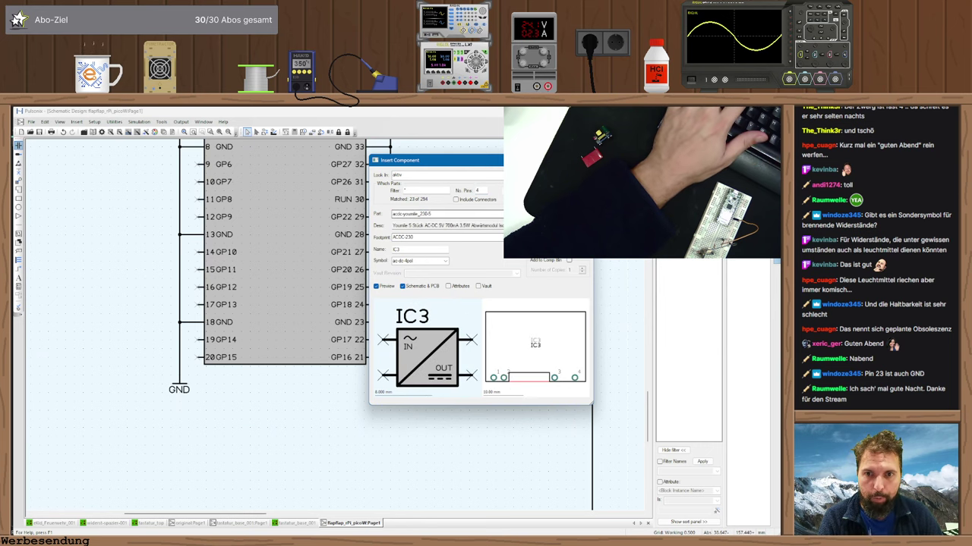
{"action": "left_click", "coordinate": [514, 214]}
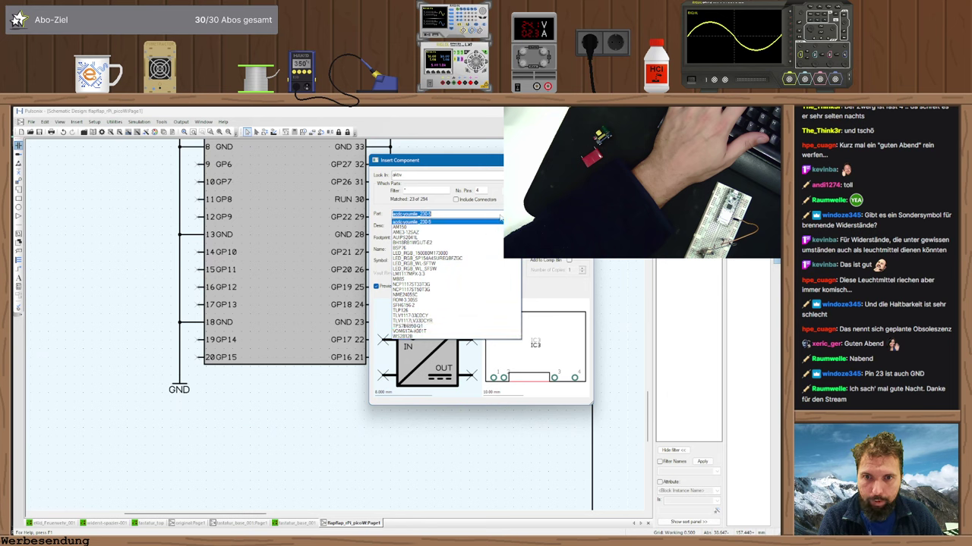
{"action": "left_click", "coordinate": [456, 214]}
- Choose the infineon library with 6 pins and select the TLV493D-A1B6 sensor
{"action": "left_click", "coordinate": [471, 175]}
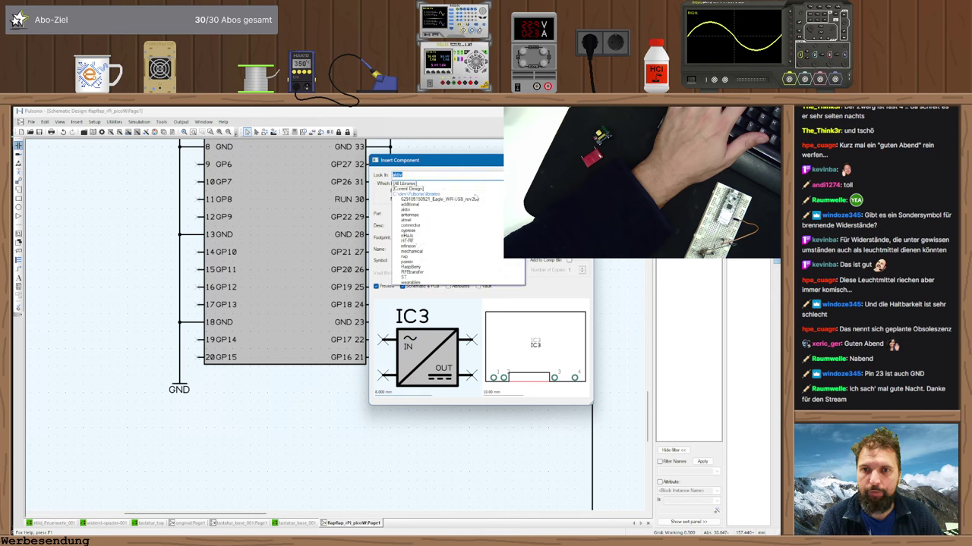
{"action": "left_click", "coordinate": [408, 245]}
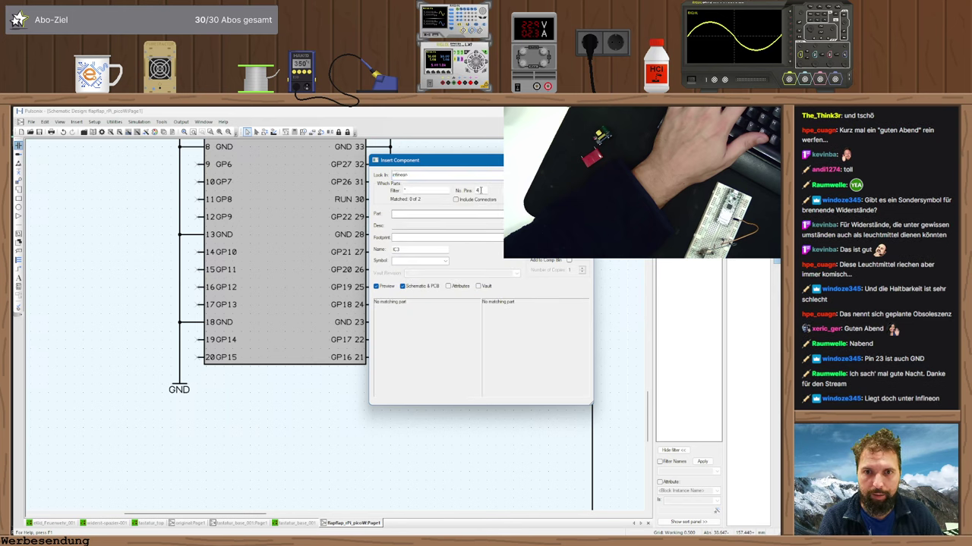
{"action": "key", "text": "BackSpace"}
{"action": "type", "text": "6"}
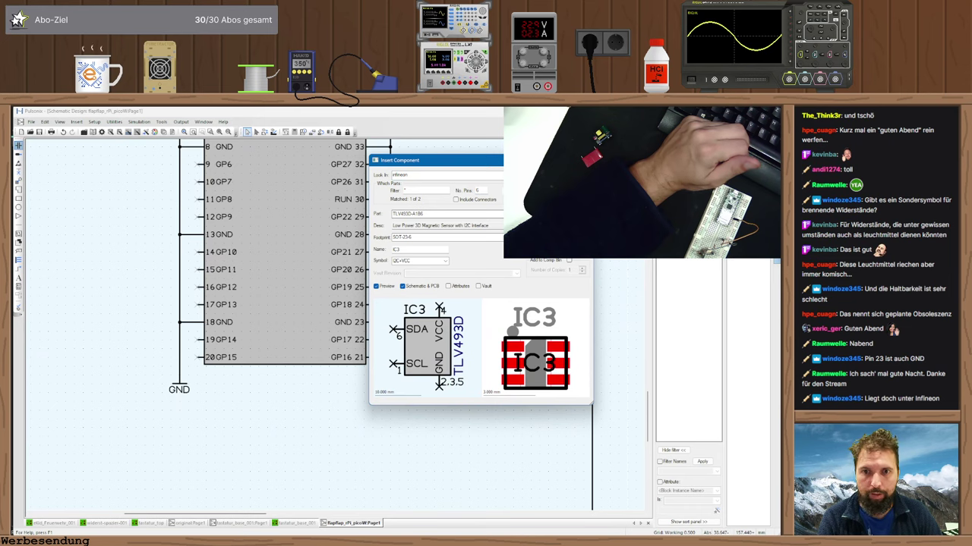
{"action": "key", "text": "Tab"}
- Place the TLV493D-A1B6 as IC3 to the right of the Pico
{"action": "key", "text": "Return"}
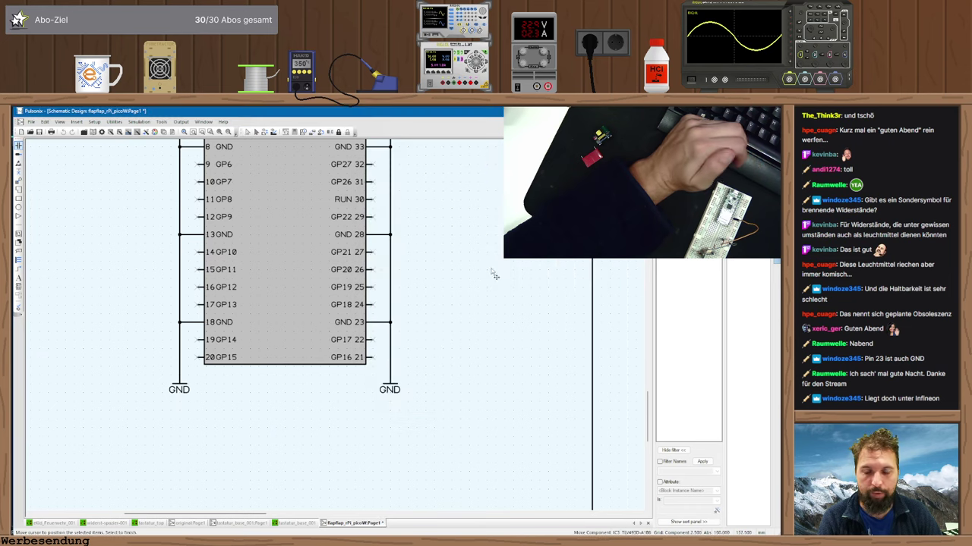
{"action": "scroll", "coordinate": [341, 331], "scroll_direction": "down", "scroll_amount": 2}
{"action": "scroll", "coordinate": [370, 325], "scroll_direction": "up", "scroll_amount": 1}
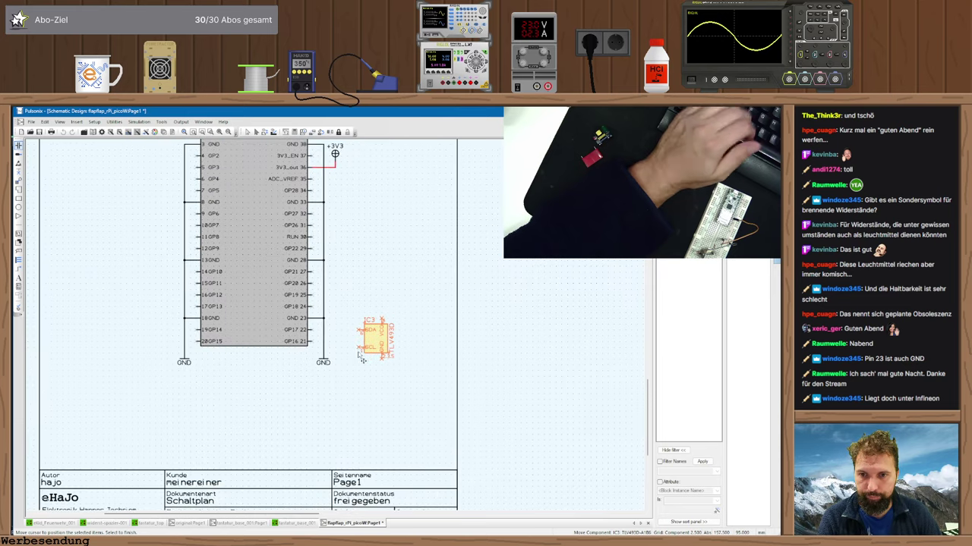
{"action": "left_click", "coordinate": [359, 324]}
{"action": "key", "text": "Escape"}
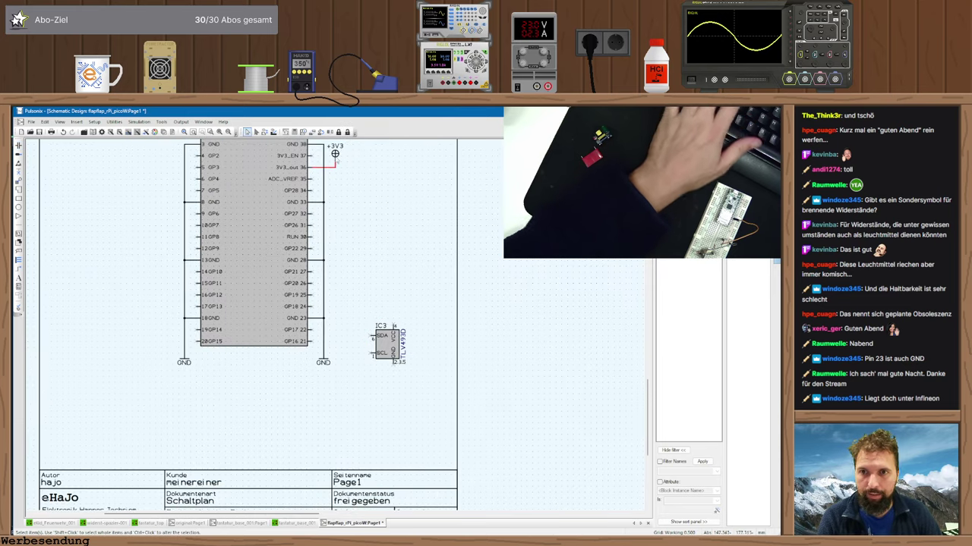
- Copy a +3V3 symbol above IC3 and a GND symbol below it
{"action": "left_click_drag", "start_coordinate": [336, 152], "coordinate": [404, 305], "text": "ctrl"}
{"action": "left_click", "coordinate": [404, 305]}
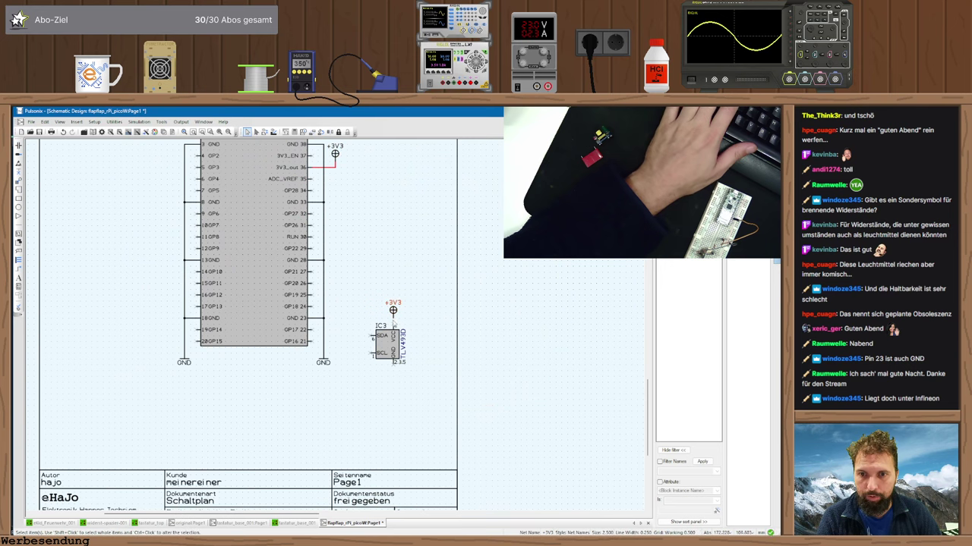
{"action": "left_click_drag", "start_coordinate": [324, 362], "coordinate": [395, 385], "text": "ctrl"}
{"action": "left_click", "coordinate": [394, 379]}
{"action": "key", "text": "Return"}
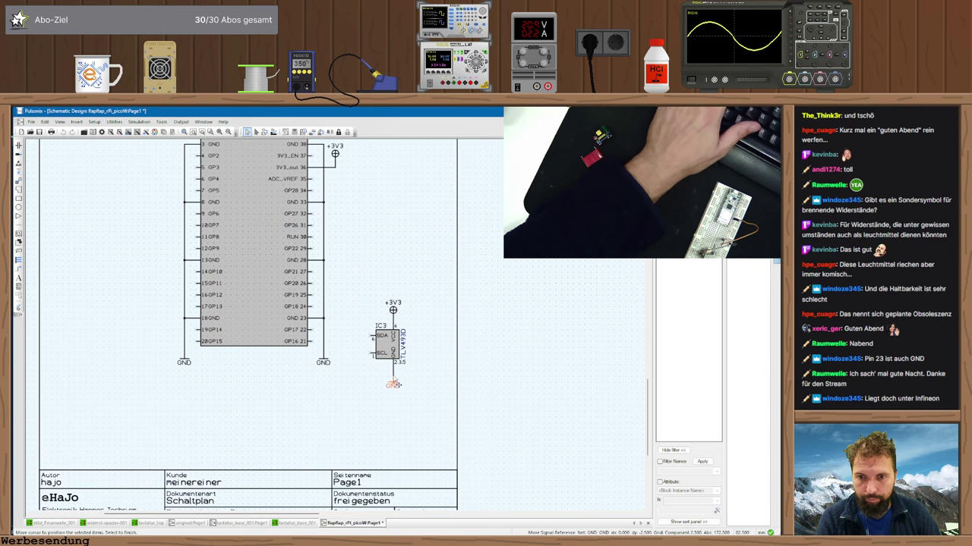
{"action": "left_click", "coordinate": [394, 384]}
{"action": "left_click_drag", "start_coordinate": [392, 310], "coordinate": [392, 305]}
- Reopen Insert Component in another library and list its 2-pin parts
{"action": "left_click", "coordinate": [20, 154]}
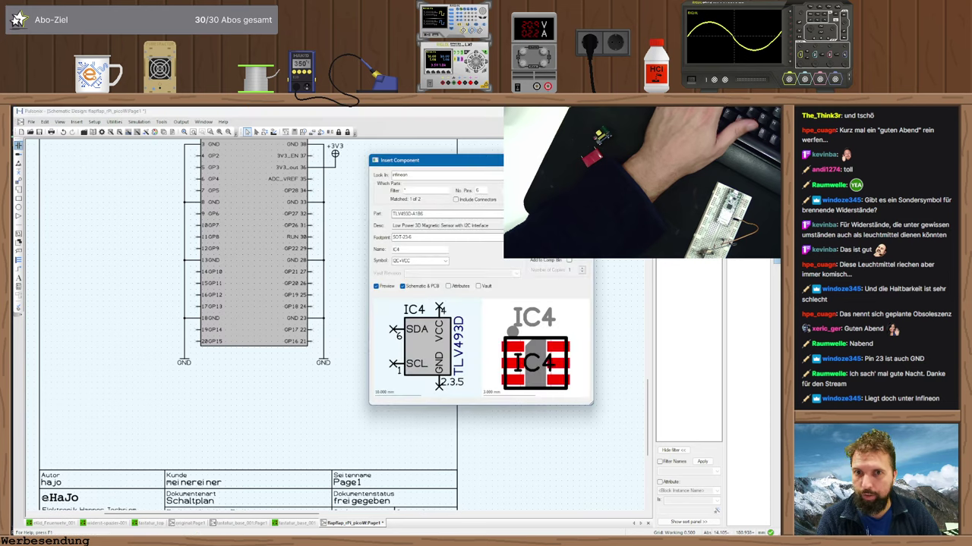
{"action": "left_click", "coordinate": [448, 175]}
{"action": "left_click", "coordinate": [411, 267]}
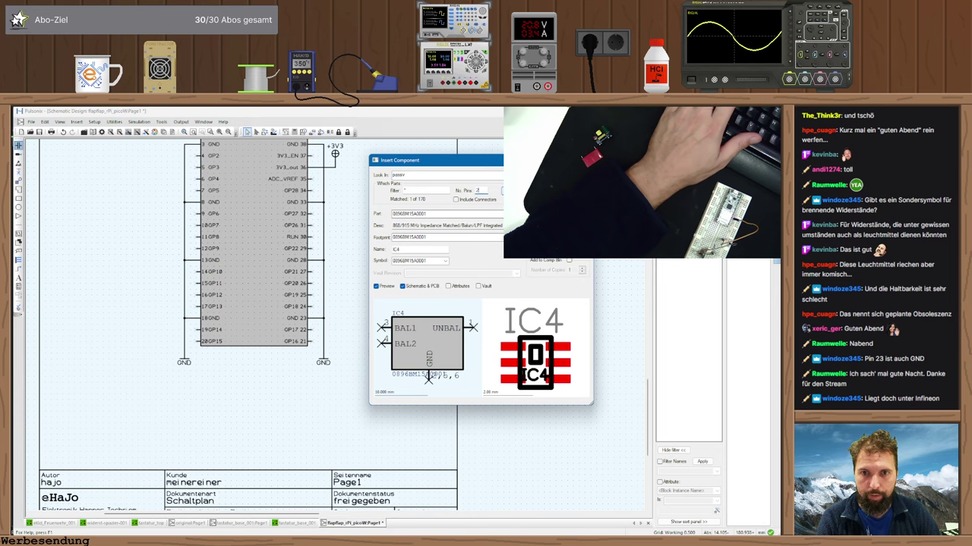
{"action": "key", "text": "Tab"}
{"action": "left_click", "coordinate": [447, 213]}
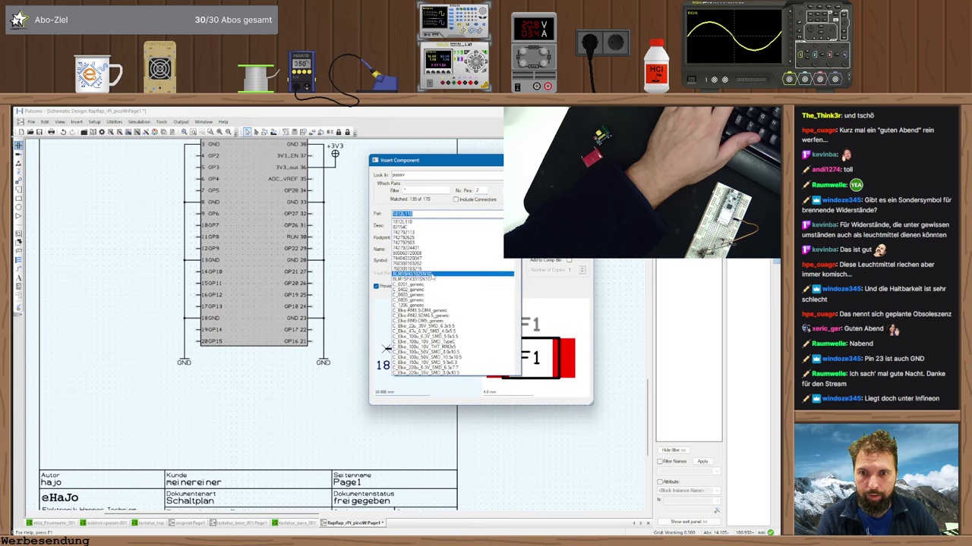
- Insert the C_Kerko_0805_0.1u capacitor and place C1 beside the TLV493D sensor
{"action": "scroll", "coordinate": [430, 307], "scroll_direction": "down", "scroll_amount": 2}
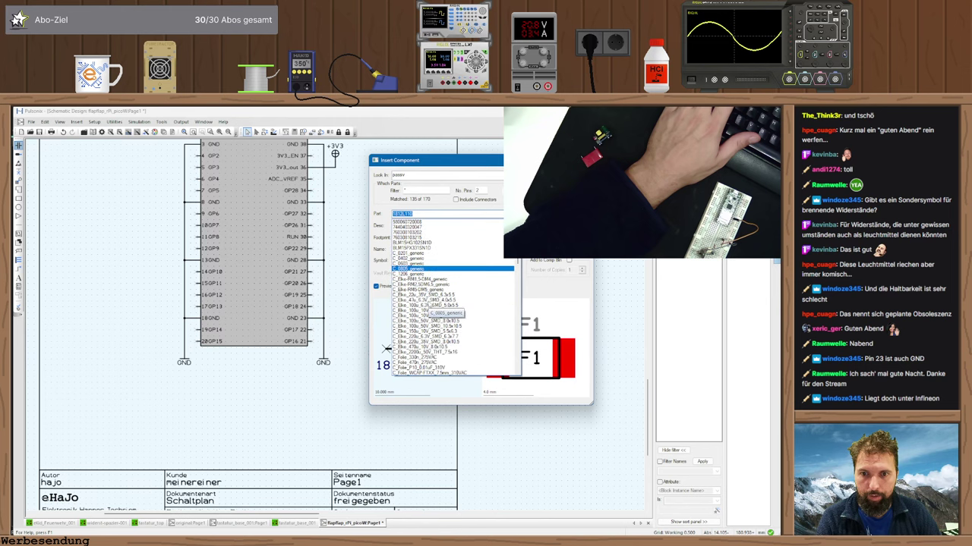
{"action": "scroll", "coordinate": [432, 312], "scroll_direction": "down", "scroll_amount": 6}
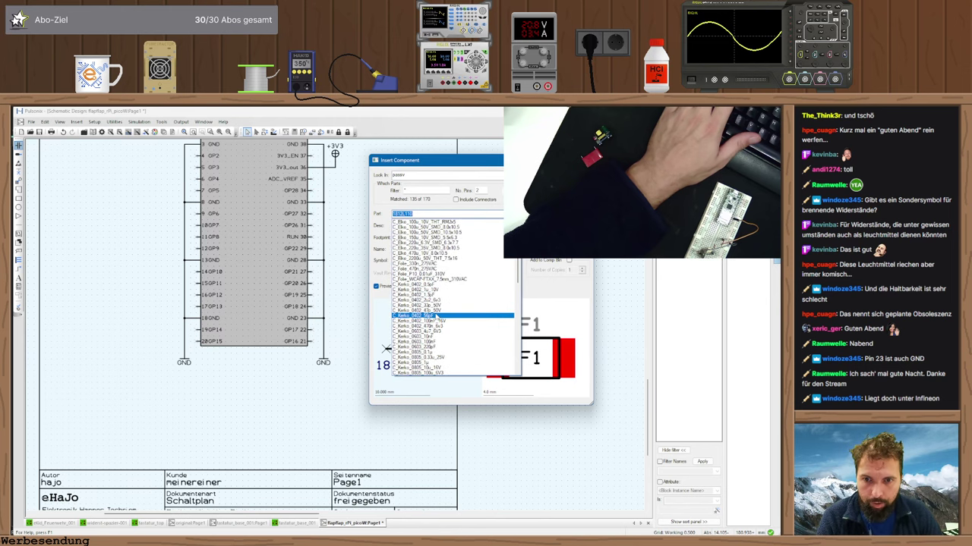
{"action": "scroll", "coordinate": [434, 315], "scroll_direction": "down", "scroll_amount": 3}
{"action": "left_click", "coordinate": [436, 317]}
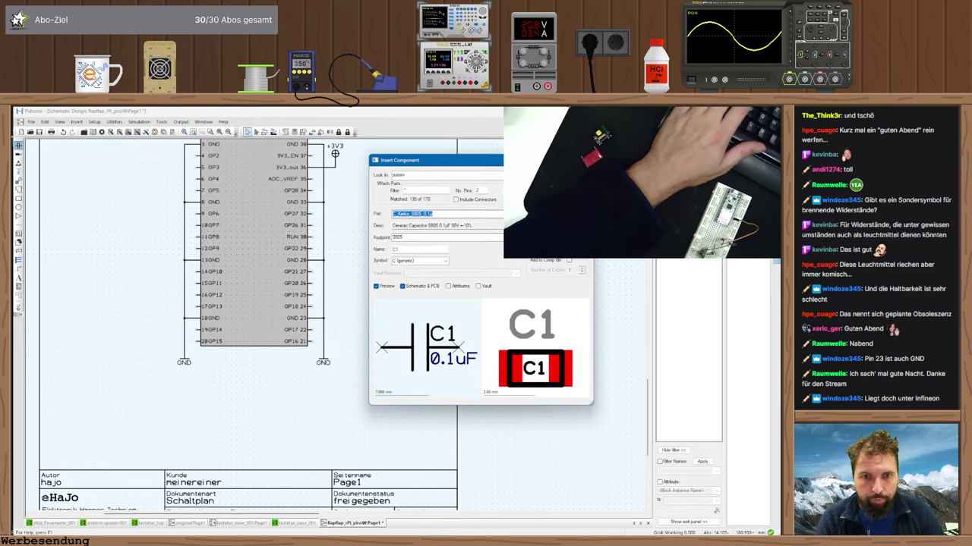
{"action": "key", "text": "Return"}
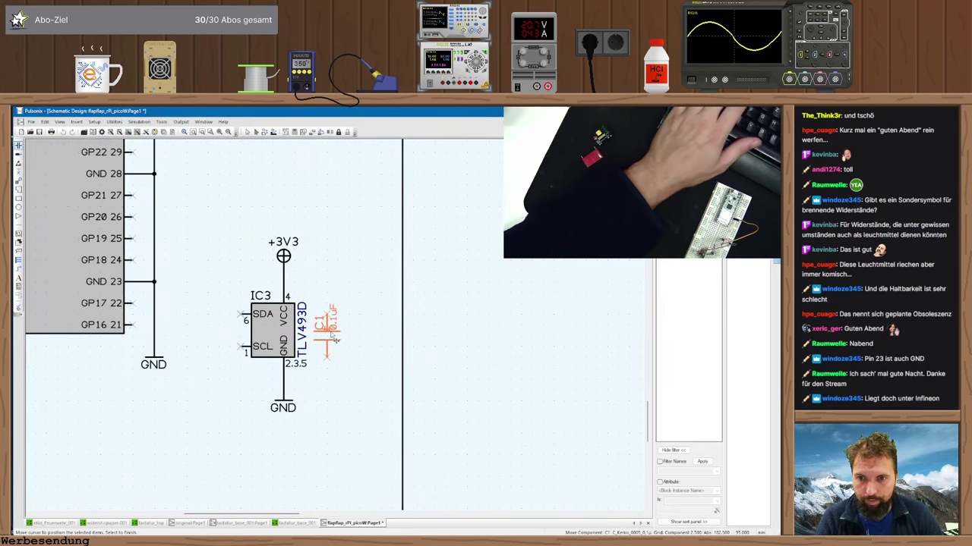
{"action": "left_click", "coordinate": [337, 339]}
{"action": "key", "text": "Escape"}
- Wire C1's top pin to the +3V3 line and its bottom pin to GND
{"action": "left_click", "coordinate": [338, 311]}
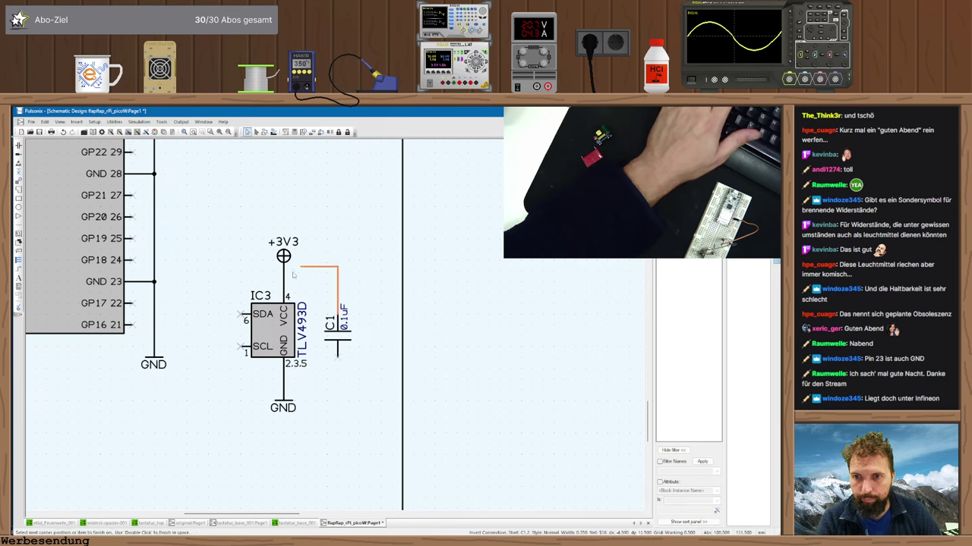
{"action": "left_click", "coordinate": [283, 281]}
{"action": "key", "text": "Return"}
{"action": "left_click", "coordinate": [338, 359]}
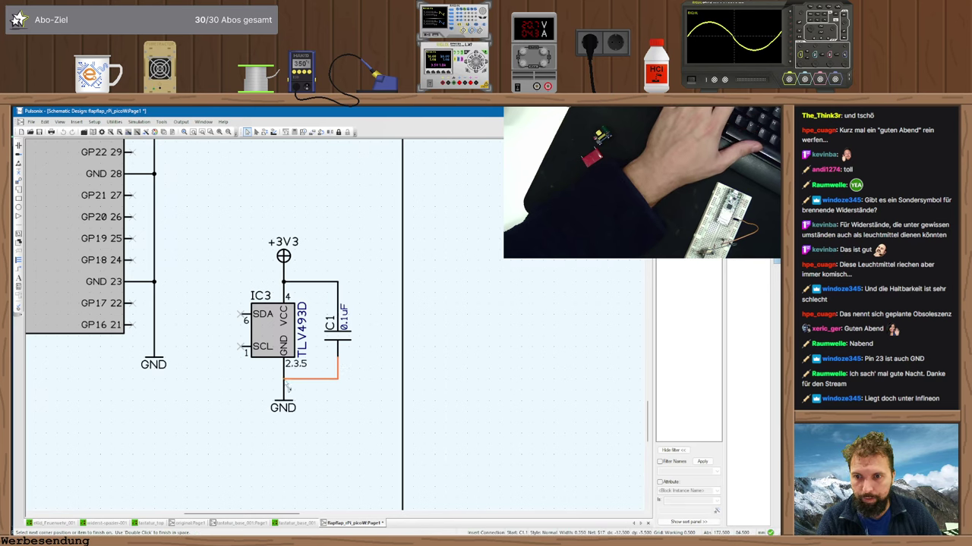
{"action": "left_click", "coordinate": [286, 385]}
{"action": "key", "text": "Return"}
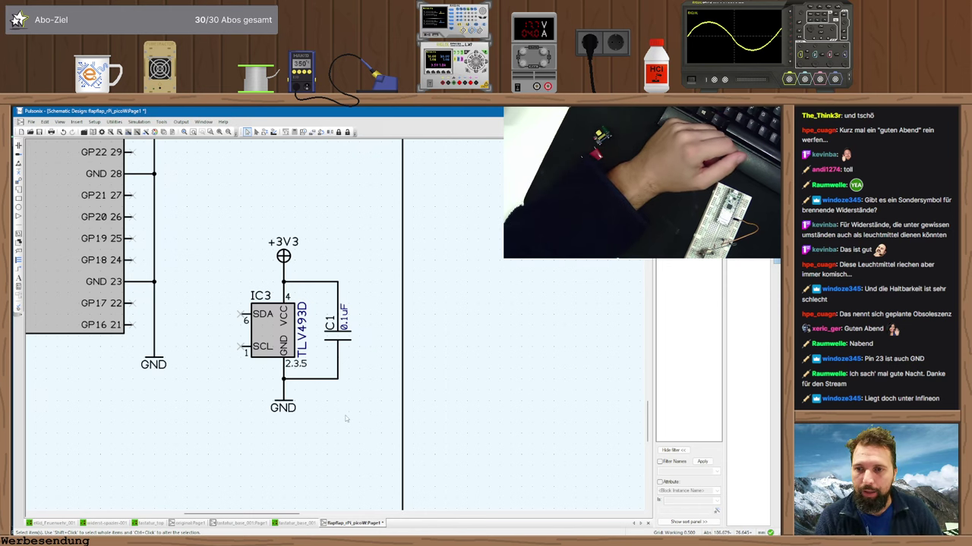
- Check the I2C pin assignments in the code, then shift the sensor, C1 and supply symbols slightly down
{"action": "key", "text": "alt+Tab"}
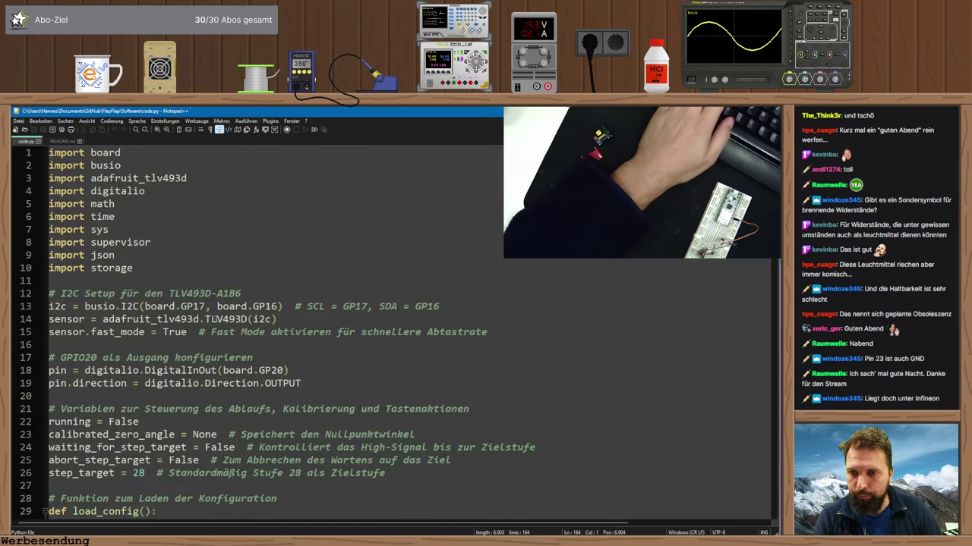
{"action": "key", "text": "alt+Tab"}
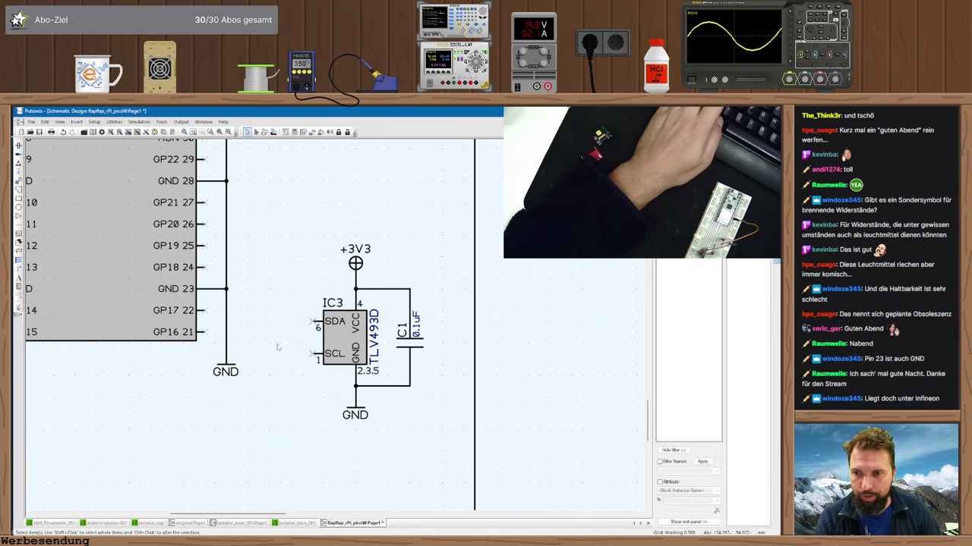
{"action": "key", "text": "alt+Tab"}
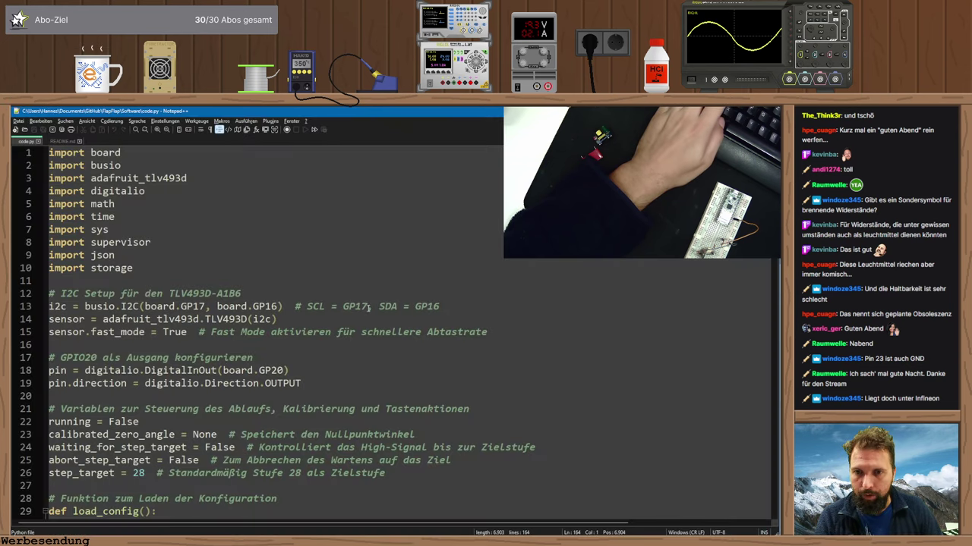
{"action": "key", "text": "alt+Tab"}
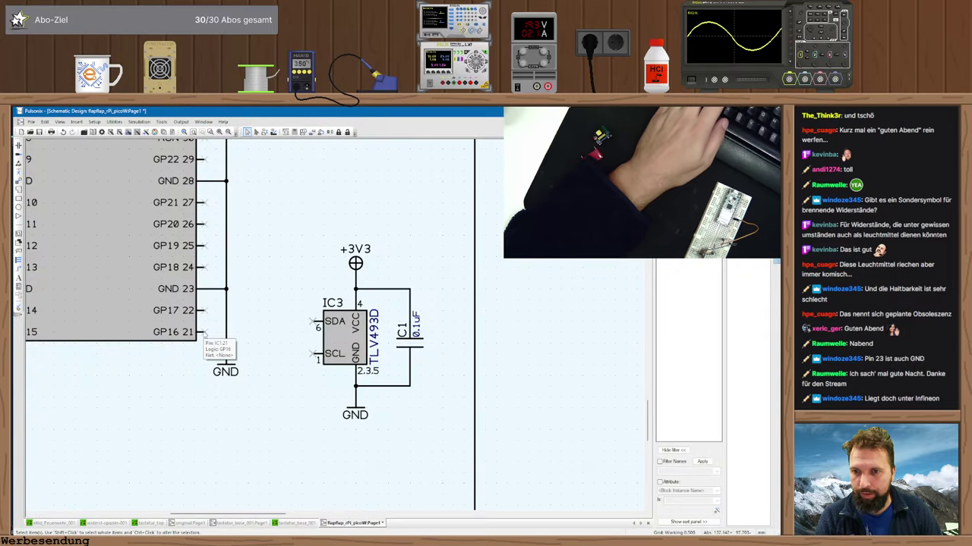
{"action": "left_click_drag", "start_coordinate": [300, 213], "coordinate": [478, 468]}
{"action": "left_click_drag", "start_coordinate": [353, 347], "coordinate": [354, 358]}
- Wire Pico pin GP16 to the sensor's SDA pin and SCL to GP17
{"action": "left_click", "coordinate": [202, 331]}
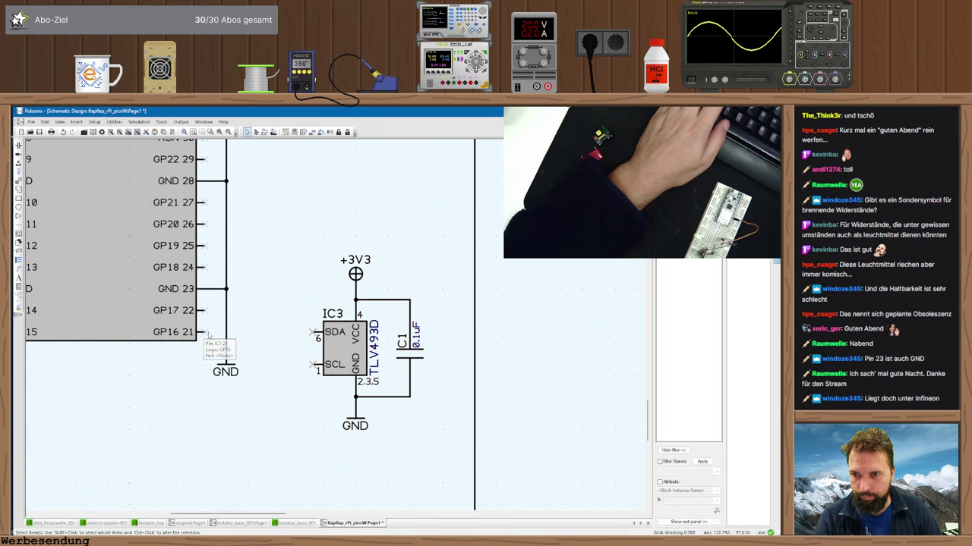
{"action": "left_click", "coordinate": [312, 332]}
{"action": "left_click", "coordinate": [314, 365]}
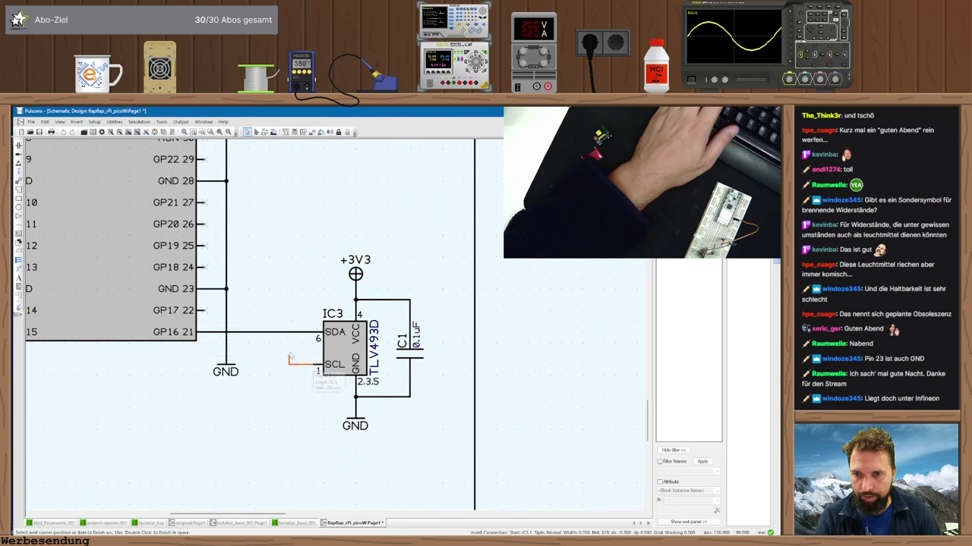
{"action": "left_click", "coordinate": [206, 312]}
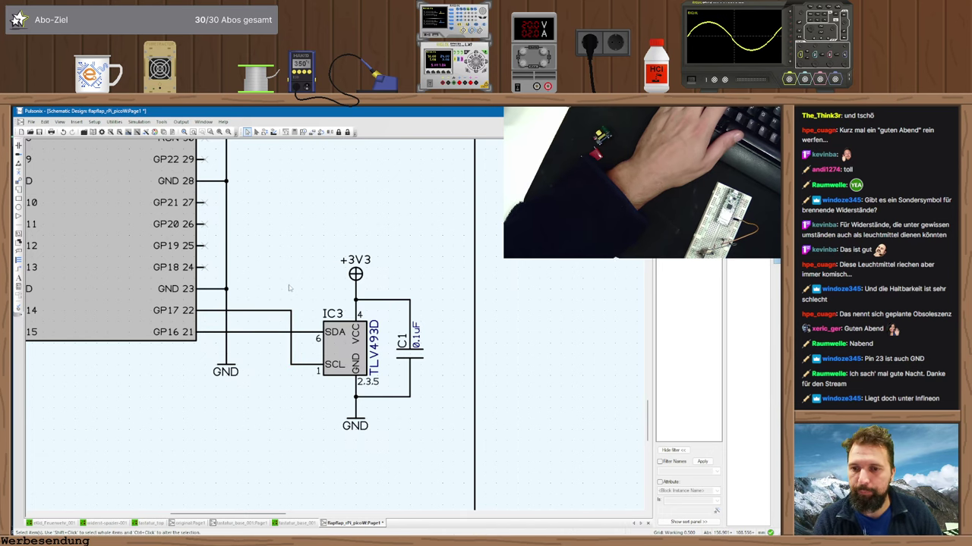
{"action": "middle_click", "coordinate": [288, 287]}
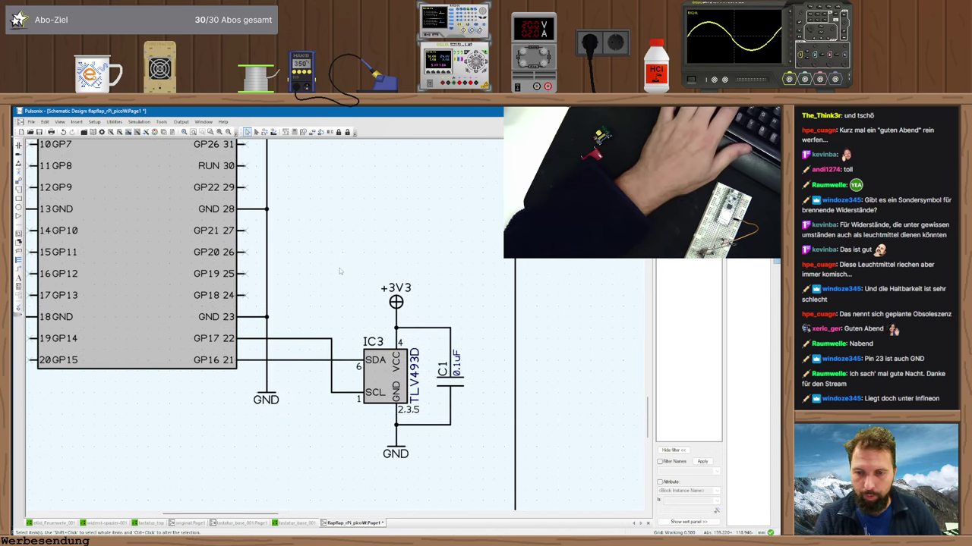
- Save the schematic and recheck the pin assignments in the code
{"action": "key", "text": "ctrl+s"}
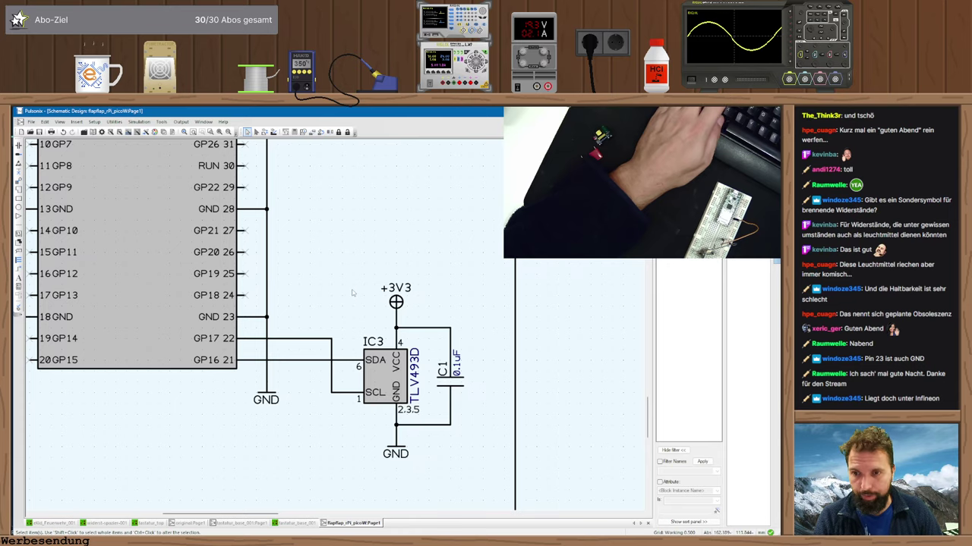
{"action": "key", "text": "alt+Tab"}
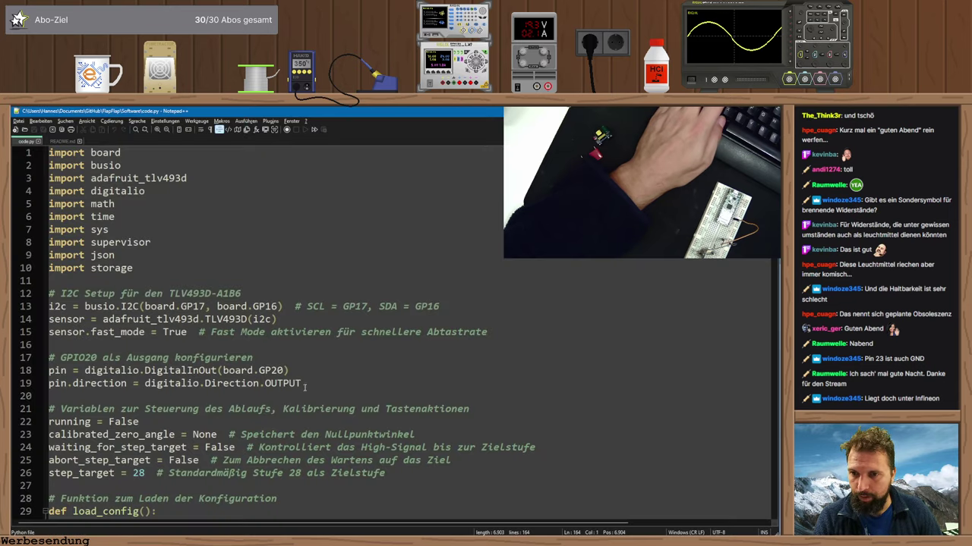
{"action": "key", "text": "alt+Tab"}
{"action": "middle_click", "coordinate": [309, 292]}
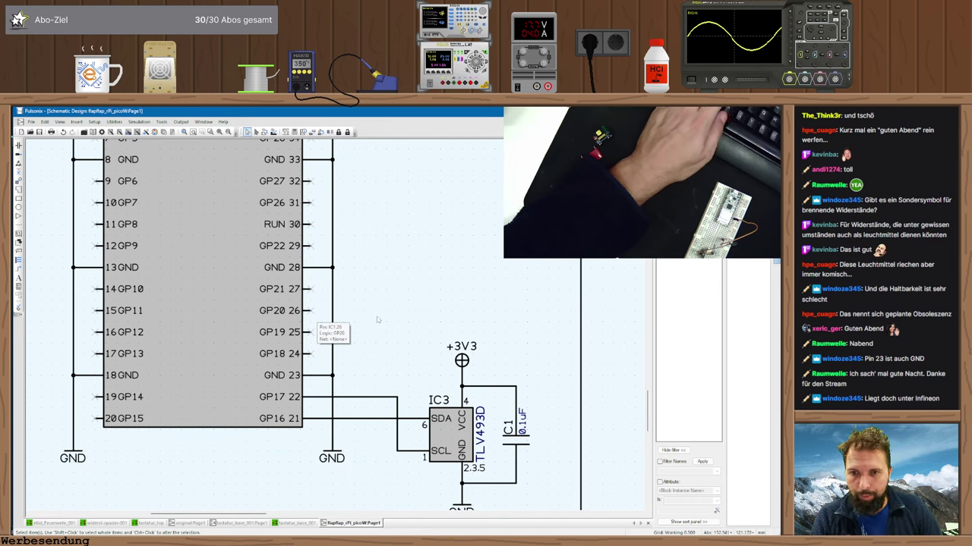
{"action": "scroll", "coordinate": [317, 320], "scroll_direction": "down", "scroll_amount": 3}
- Move the Pico and the TLV493D sensor together to the left
{"action": "left_click_drag", "start_coordinate": [201, 201], "coordinate": [366, 405]}
{"action": "left_click_drag", "start_coordinate": [262, 301], "coordinate": [201, 296]}
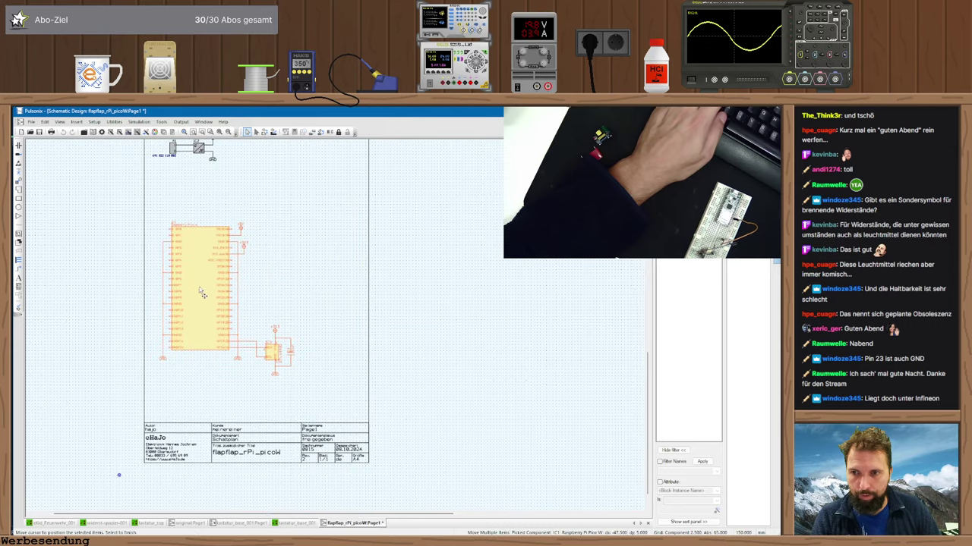
{"action": "left_click", "coordinate": [81, 148]}
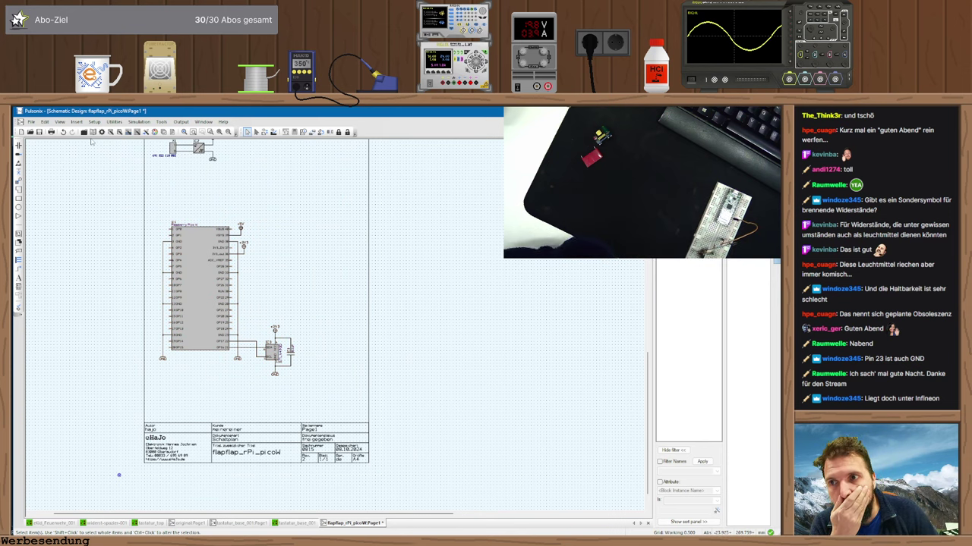
- Insert the MOC3043SM optotriac as IC4 on the schematic above the sensor
{"action": "left_click", "coordinate": [18, 145]}
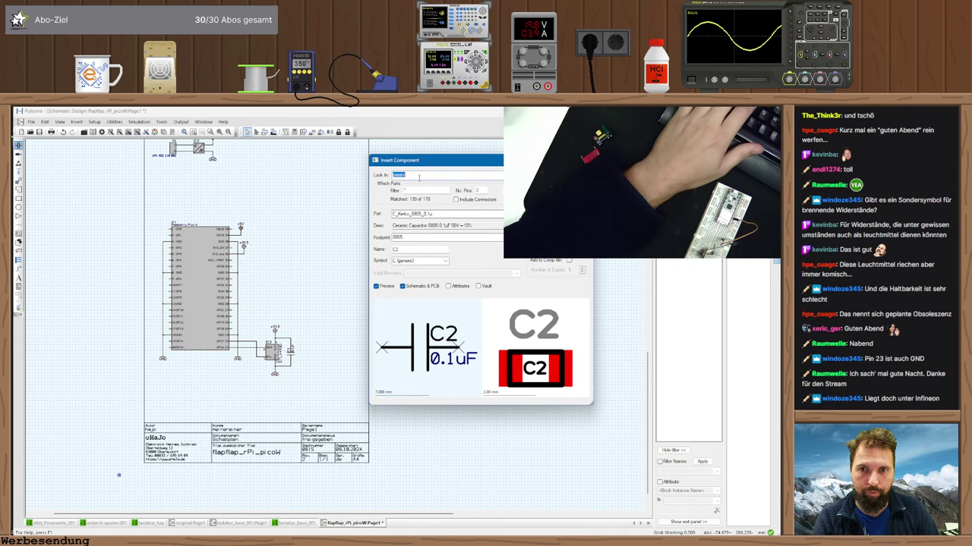
{"action": "scroll", "coordinate": [418, 176], "scroll_direction": "down", "scroll_amount": 2}
{"action": "scroll", "coordinate": [418, 176], "scroll_direction": "down", "scroll_amount": 3}
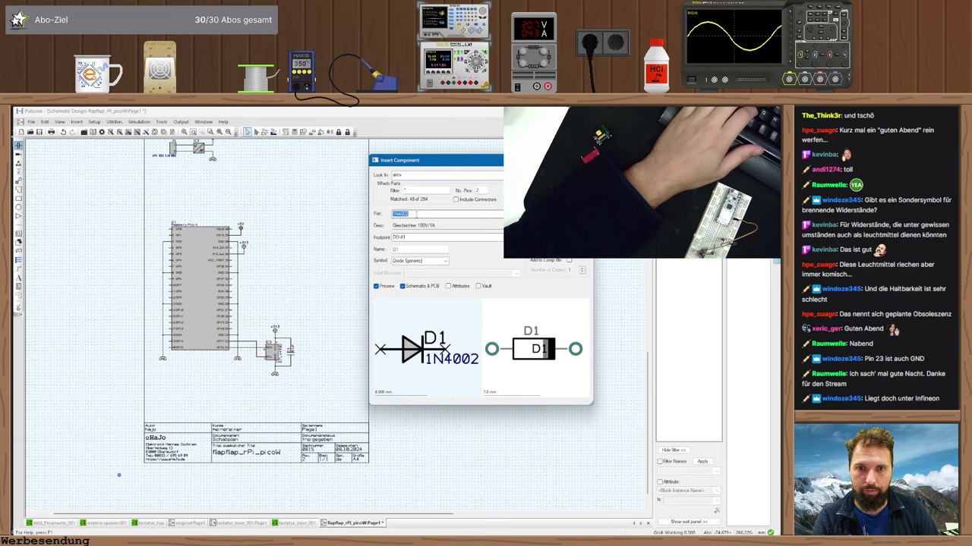
{"action": "type", "text": "4N25VM"}
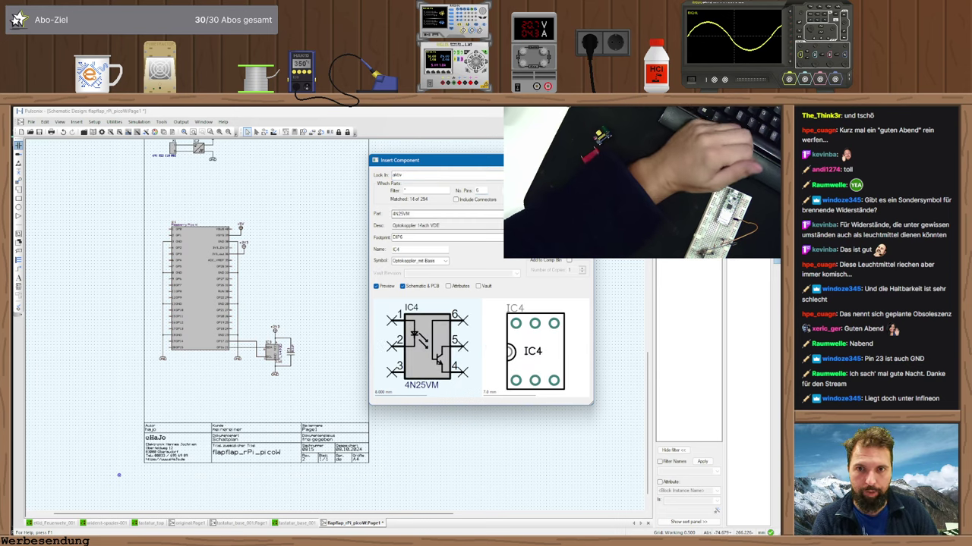
{"action": "key", "text": "Down"}
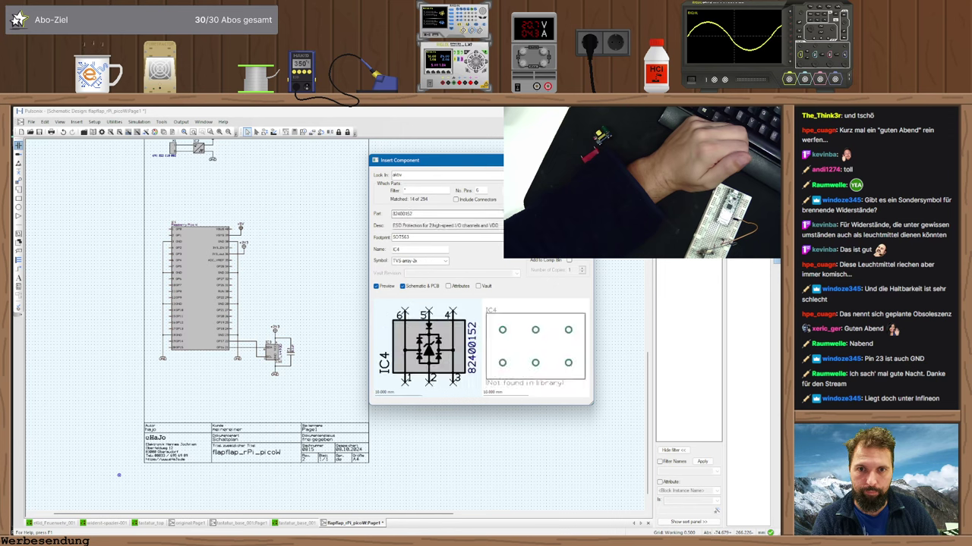
{"action": "key", "text": "Down"}
{"action": "left_click", "coordinate": [417, 271]}
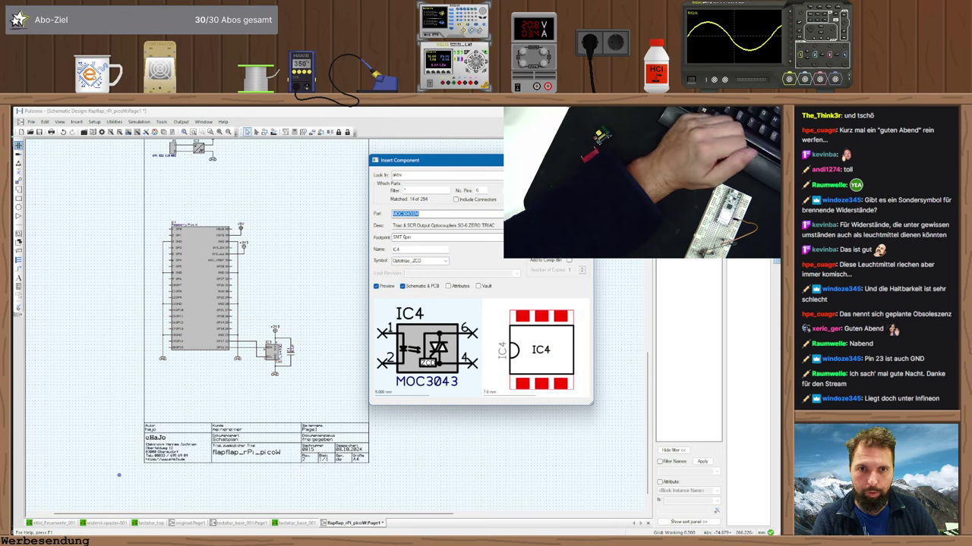
{"action": "key", "text": "Return"}
{"action": "scroll", "coordinate": [267, 309], "scroll_direction": "up", "scroll_amount": 3}
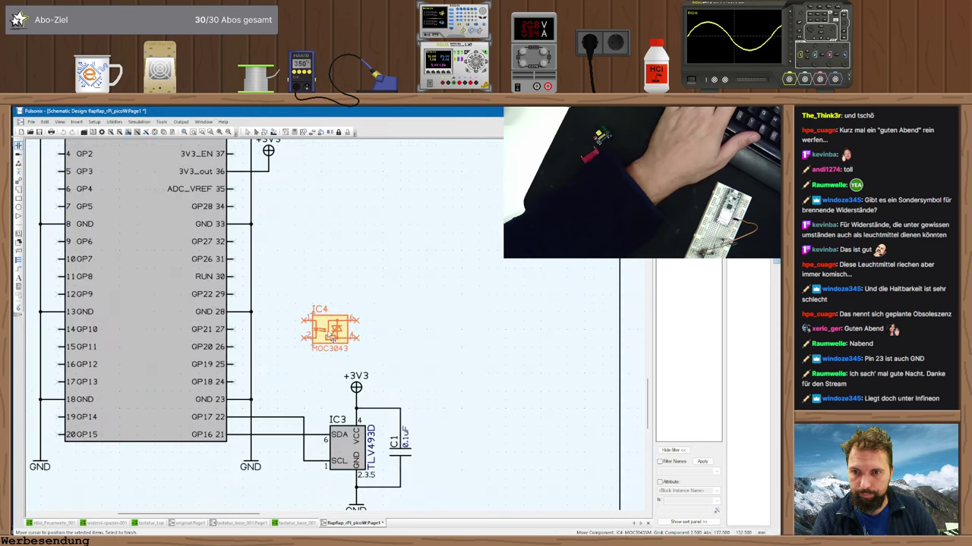
{"action": "scroll", "coordinate": [332, 337], "scroll_direction": "up", "scroll_amount": 2}
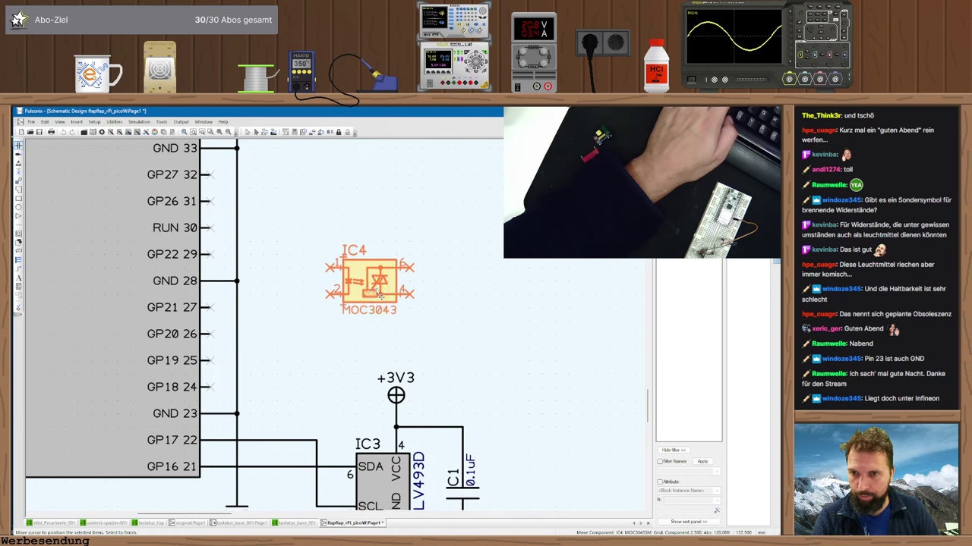
{"action": "left_click", "coordinate": [381, 294]}
{"action": "key", "text": "Escape"}
- Reposition IC4 further right so it sits above the sensor
{"action": "key", "text": "alt+Tab"}
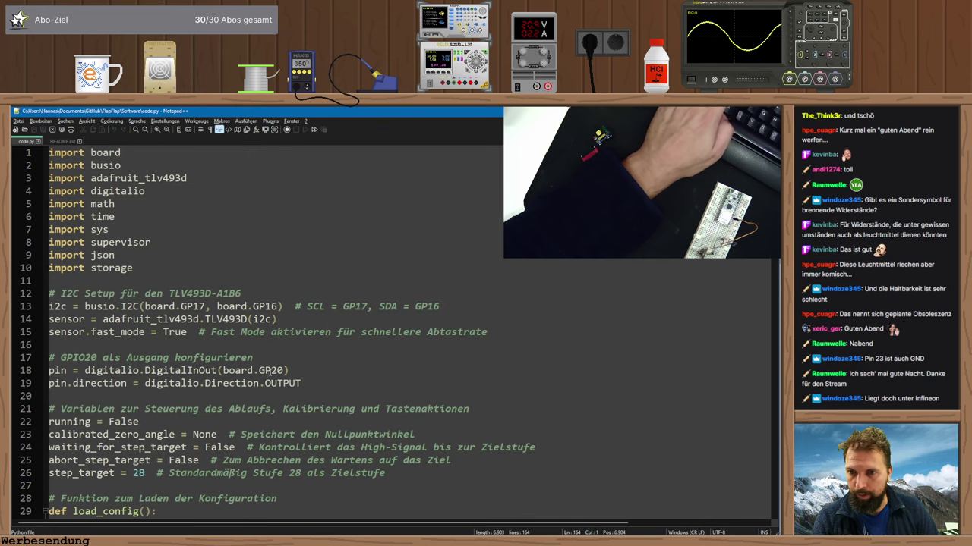
{"action": "key", "text": "alt+Tab"}
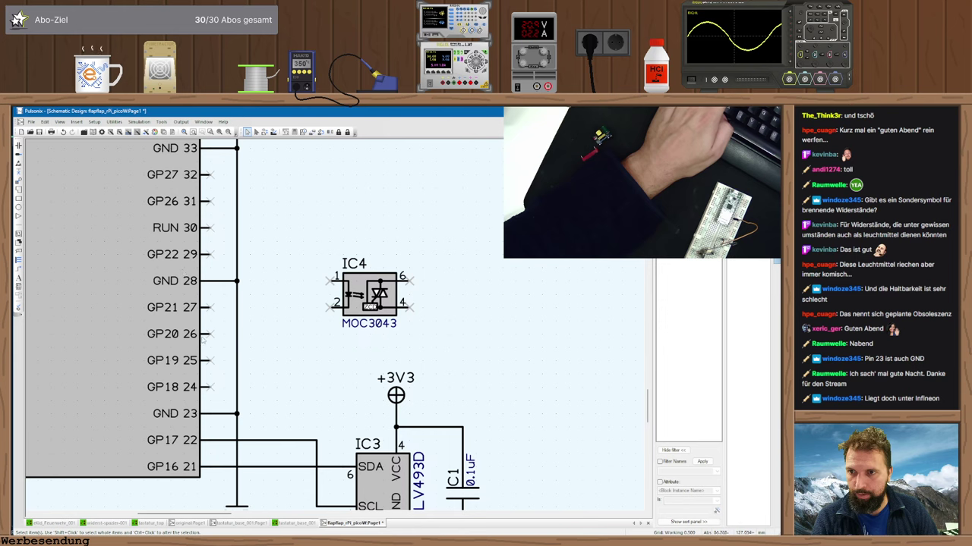
{"action": "left_click_drag", "start_coordinate": [370, 296], "coordinate": [412, 310]}
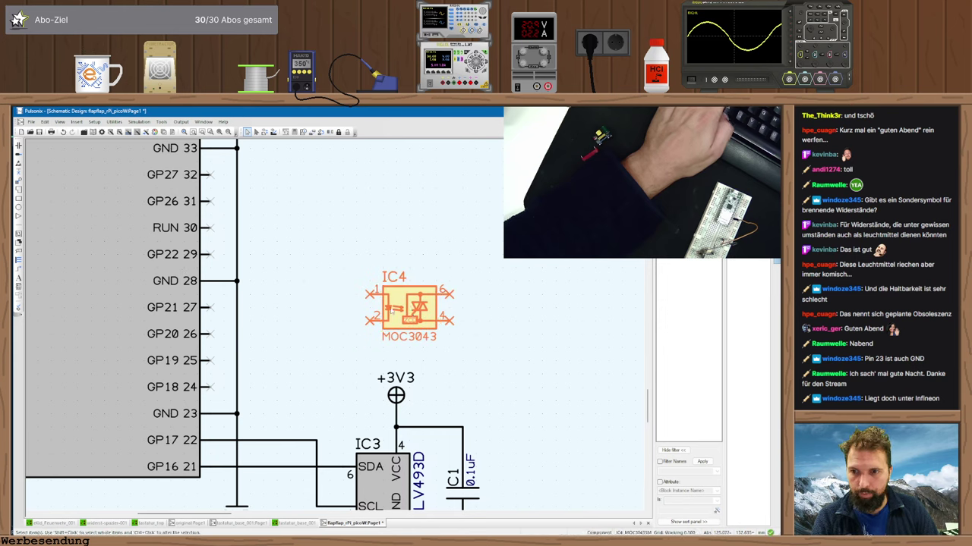
{"action": "left_click", "coordinate": [206, 344]}
{"action": "left_click_drag", "start_coordinate": [383, 309], "coordinate": [423, 309]}
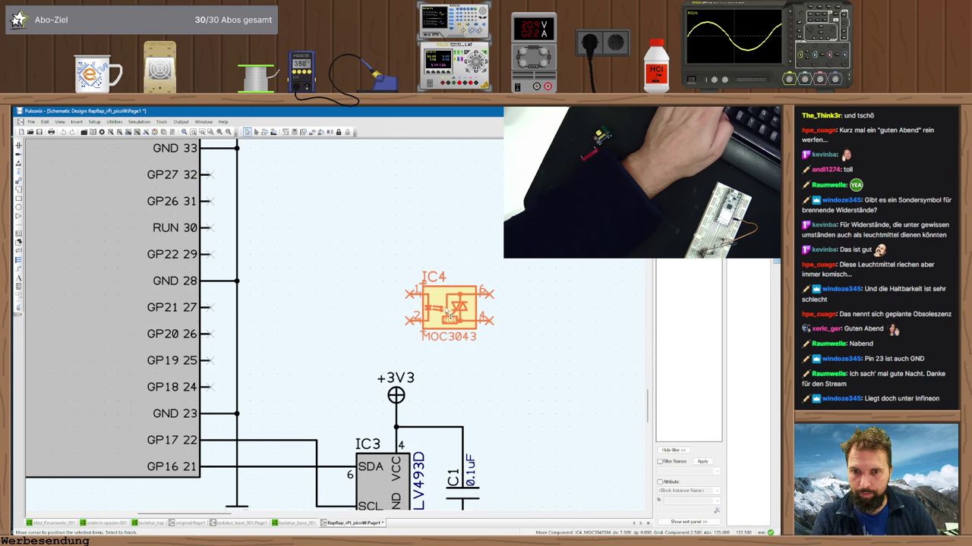
{"action": "left_click", "coordinate": [304, 243]}
{"action": "left_click", "coordinate": [18, 145]}
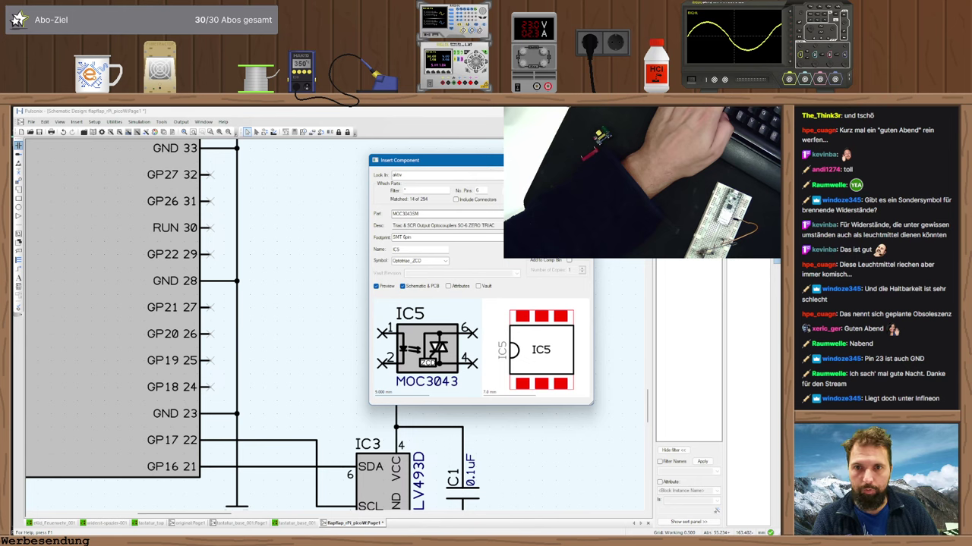
- Insert the R_0805_generic resistor from the passiv library as R1 left of IC4
{"action": "left_click", "coordinate": [441, 174]}
{"action": "left_click", "coordinate": [407, 261]}
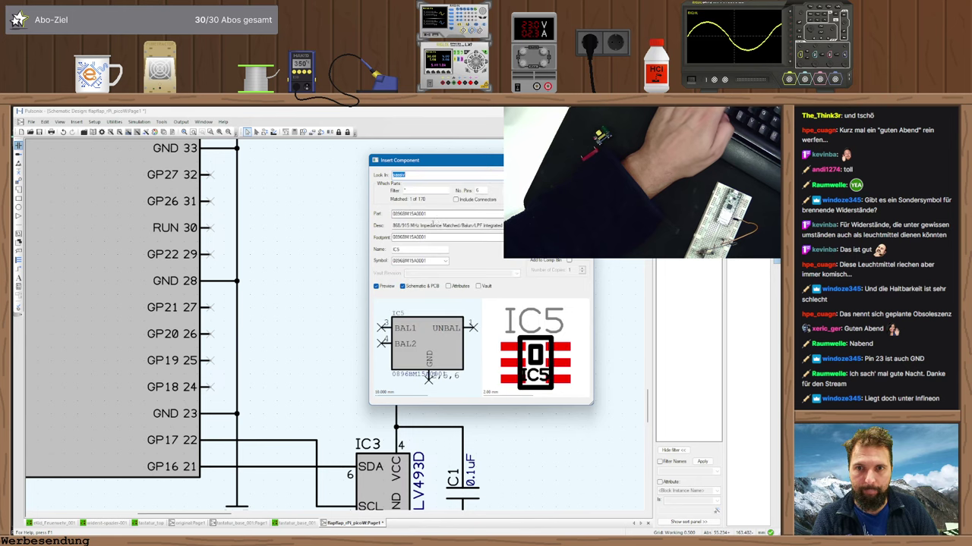
{"action": "left_click", "coordinate": [508, 214]}
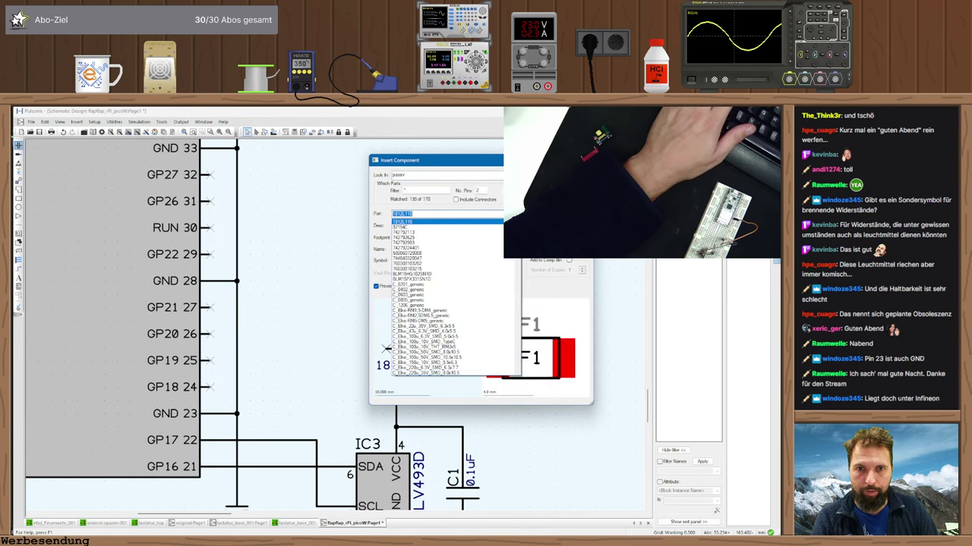
{"action": "scroll", "coordinate": [515, 344], "scroll_direction": "down", "scroll_amount": 5}
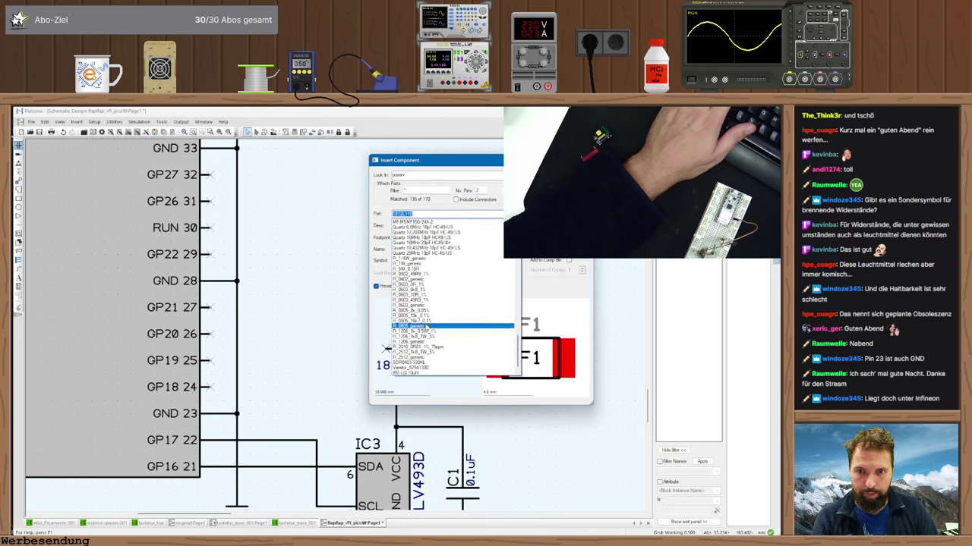
{"action": "left_click", "coordinate": [426, 326]}
{"action": "key", "text": "Return"}
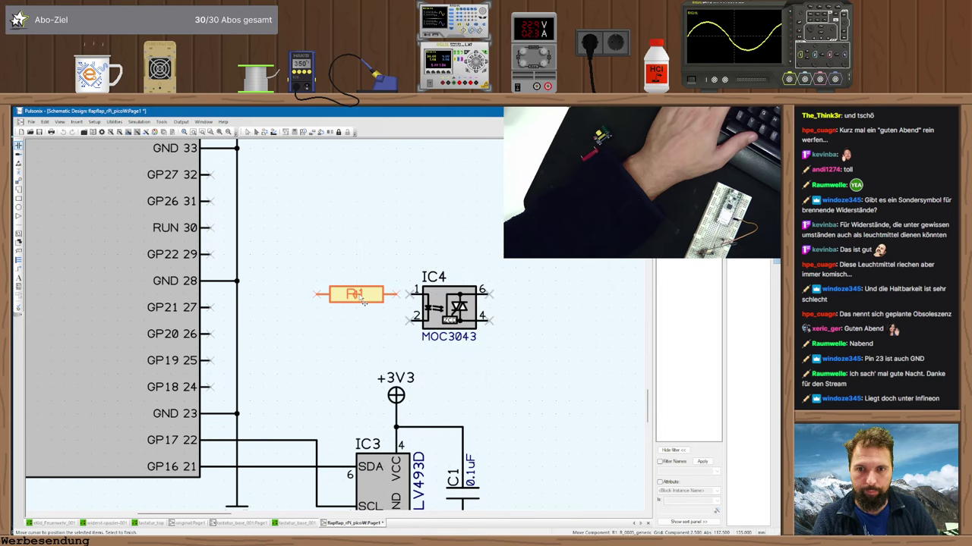
{"action": "left_click", "coordinate": [341, 298]}
{"action": "key", "text": "Escape"}
- Wire GP20 through R1 to IC4 pin 1 and tie pin 2 to a GND symbol
{"action": "left_click", "coordinate": [305, 295]}
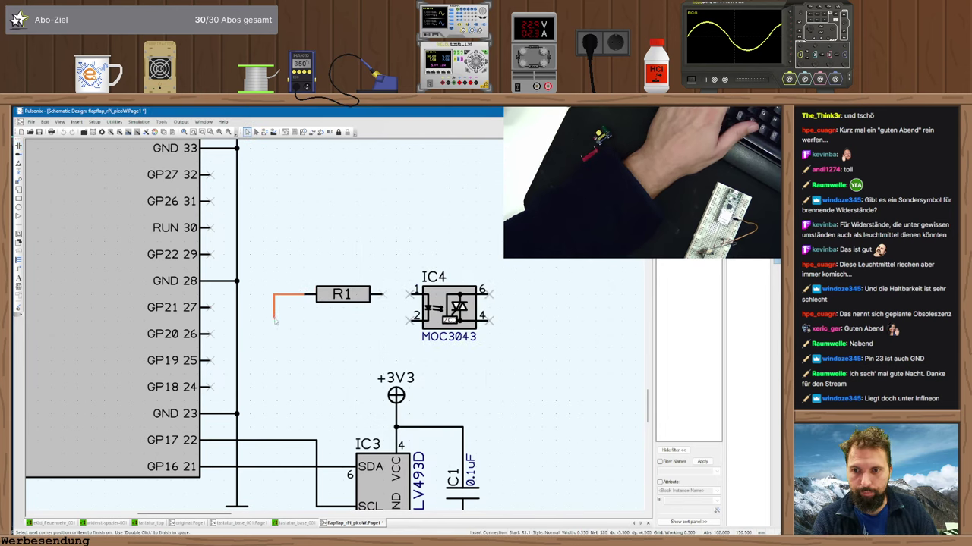
{"action": "left_click", "coordinate": [274, 294]}
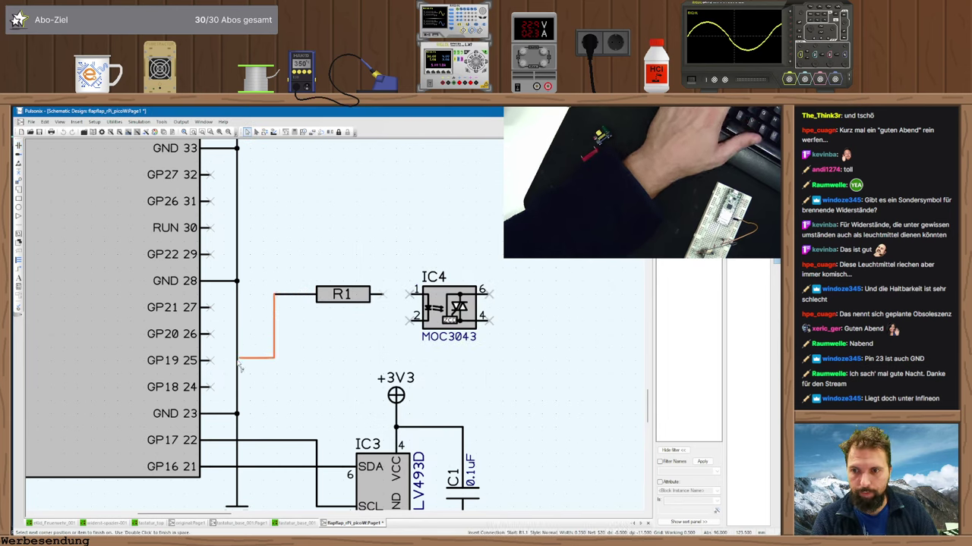
{"action": "left_click", "coordinate": [211, 334]}
{"action": "left_click", "coordinate": [408, 296]}
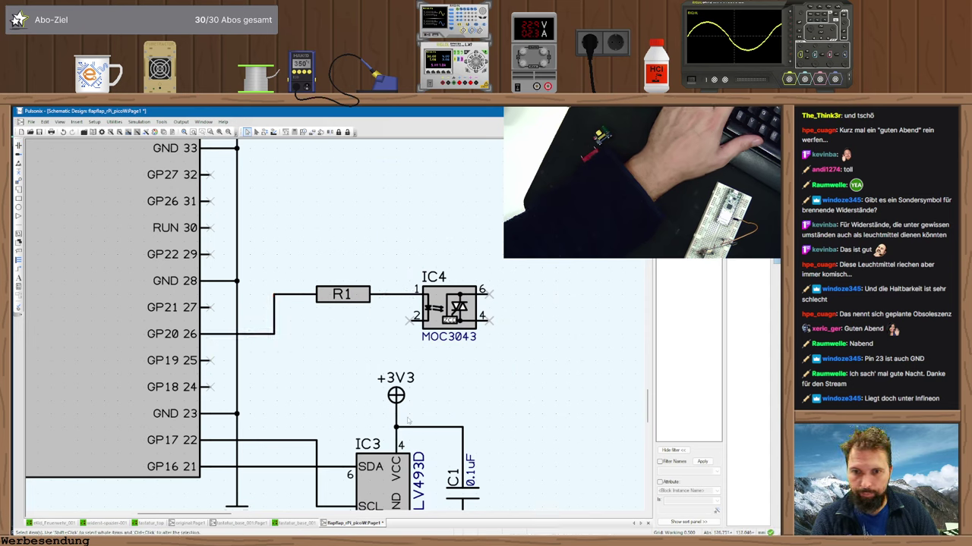
{"action": "scroll", "coordinate": [324, 438], "scroll_direction": "down", "scroll_amount": 1}
{"action": "left_click_drag", "start_coordinate": [322, 453], "coordinate": [329, 256], "text": "ctrl"}
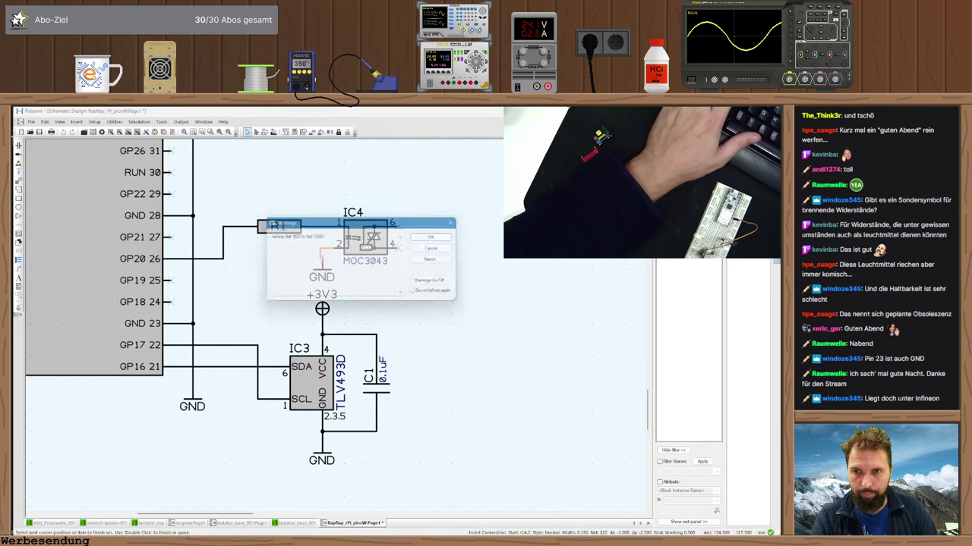
{"action": "left_click", "coordinate": [443, 297]}
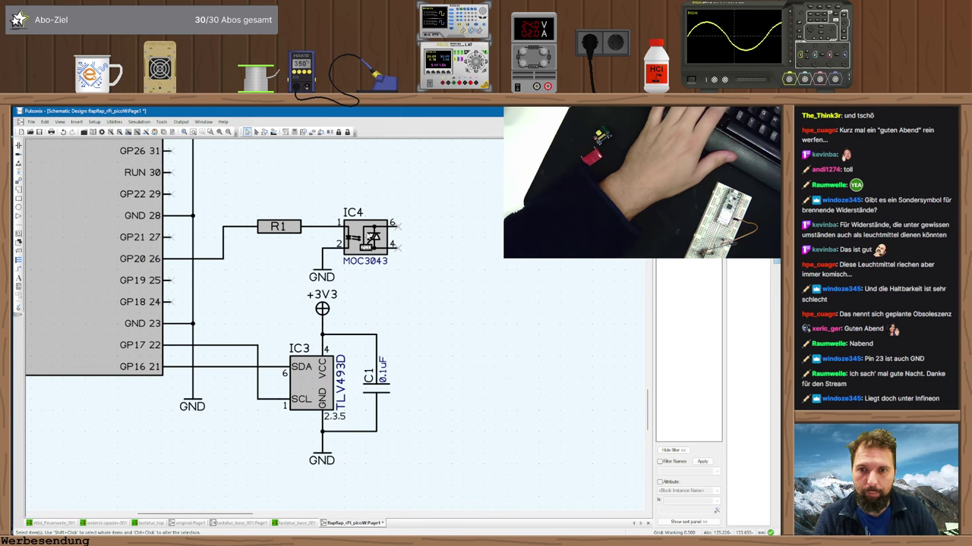
- Switch to the browser's triac datasheet and open a fresh tab for a search
{"action": "key", "text": "alt+Tab"}
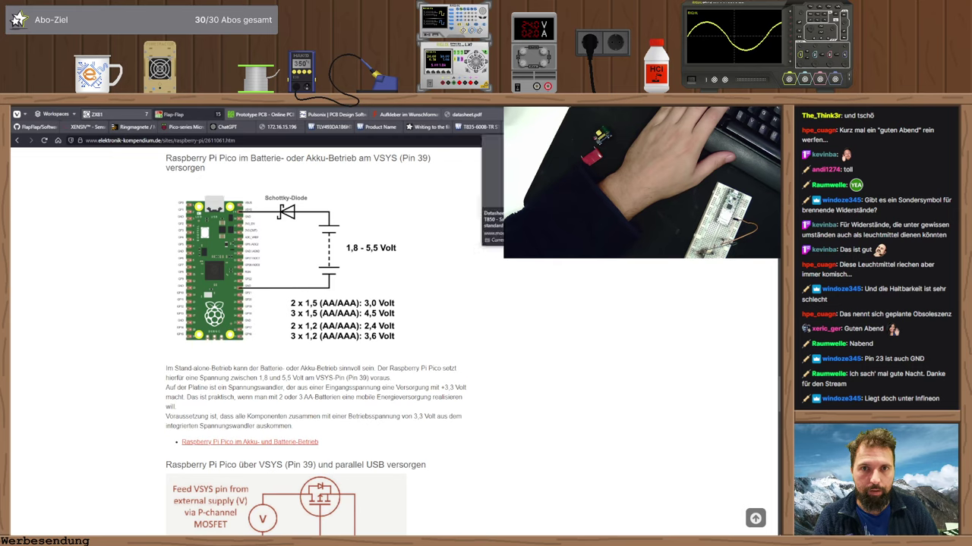
{"action": "left_click", "coordinate": [465, 113]}
{"action": "key", "text": "ctrl+Tab"}
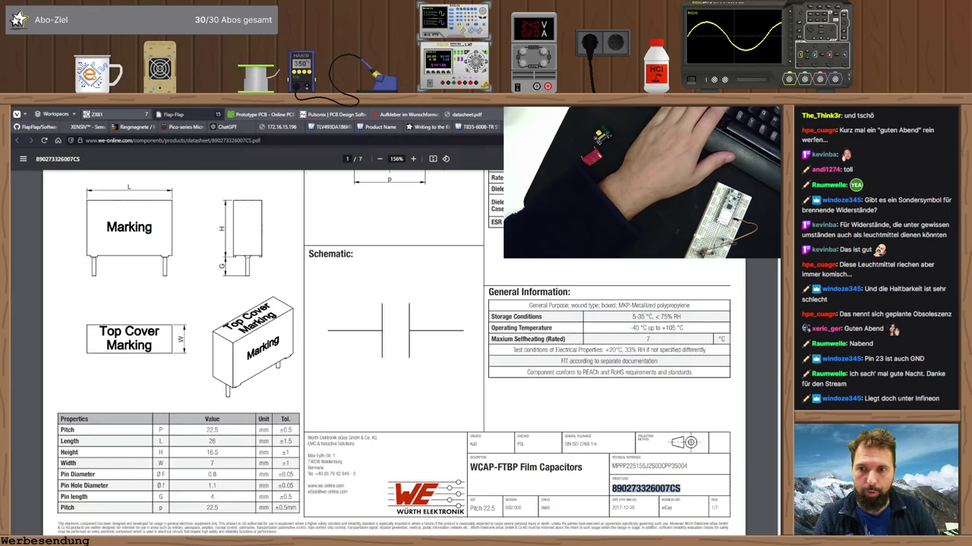
{"action": "key", "text": "ctrl+t"}
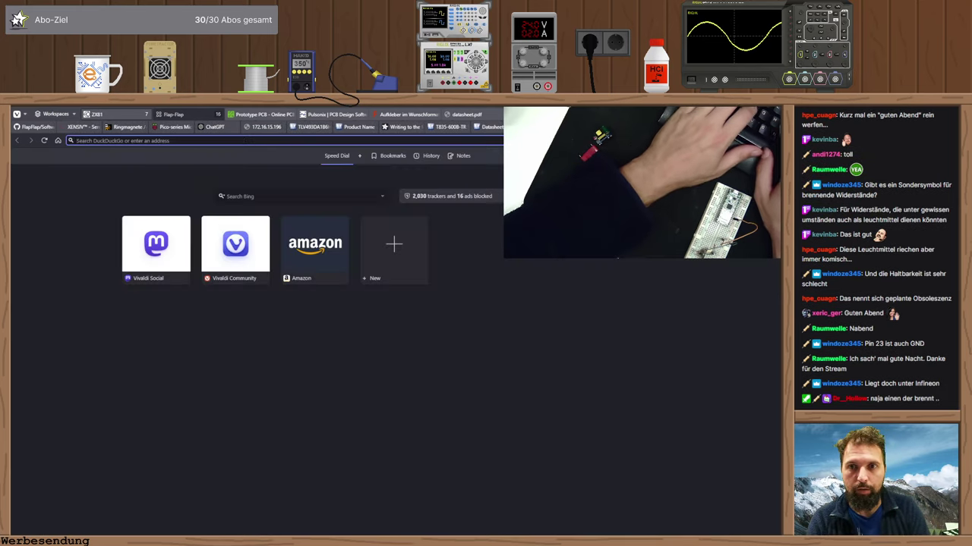
- Search moc3043 and open the onsemi MOC3043M datasheet PDF
{"action": "type", "text": "moc3043"}
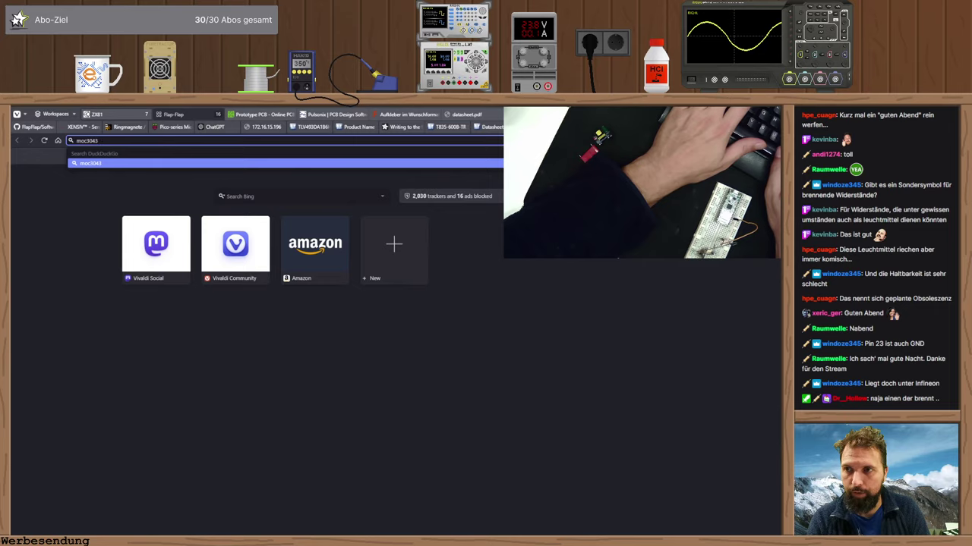
{"action": "key", "text": "Return"}
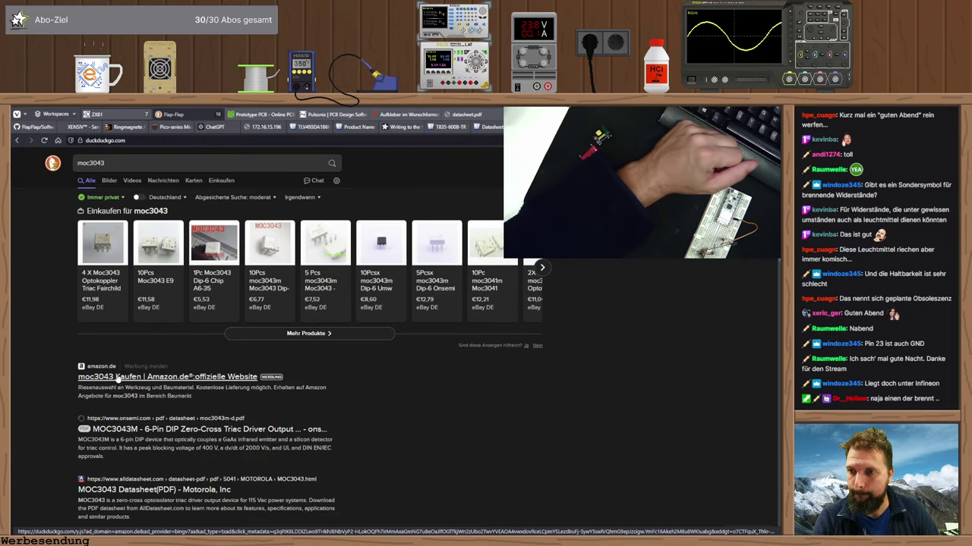
{"action": "scroll", "coordinate": [113, 376], "scroll_direction": "down", "scroll_amount": 3}
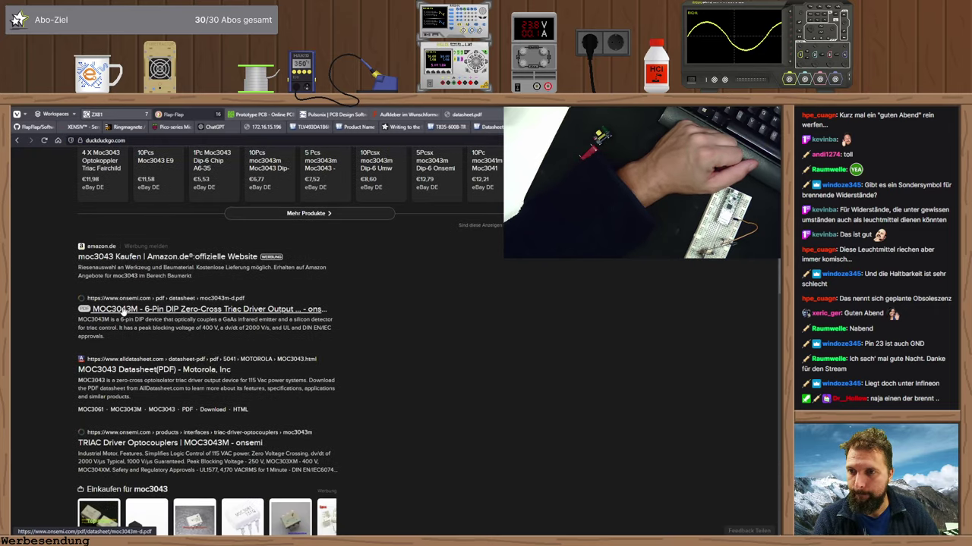
{"action": "left_click", "coordinate": [121, 311]}
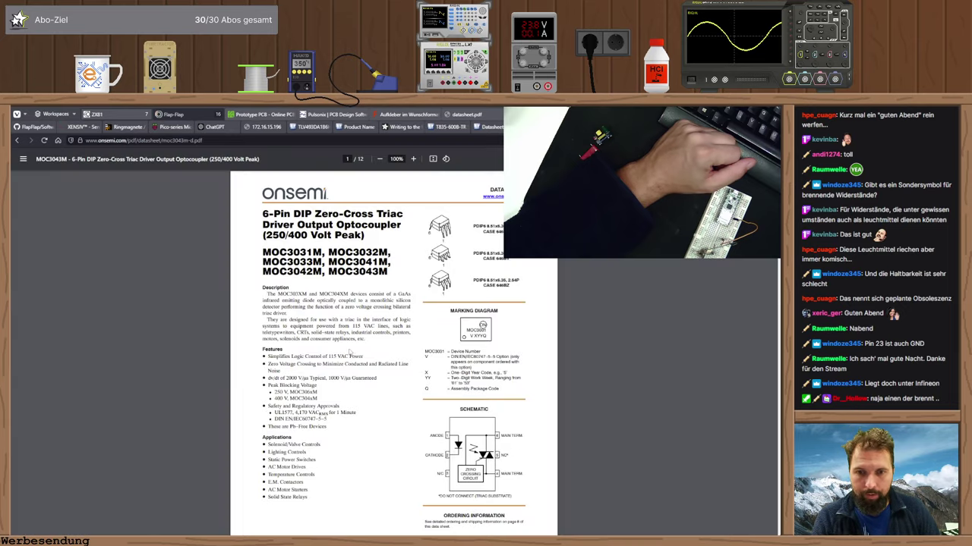
- Scroll the datasheet to the electrical characteristics showing the 5 mA LED trigger current
{"action": "scroll", "coordinate": [380, 348], "scroll_direction": "down", "scroll_amount": 10}
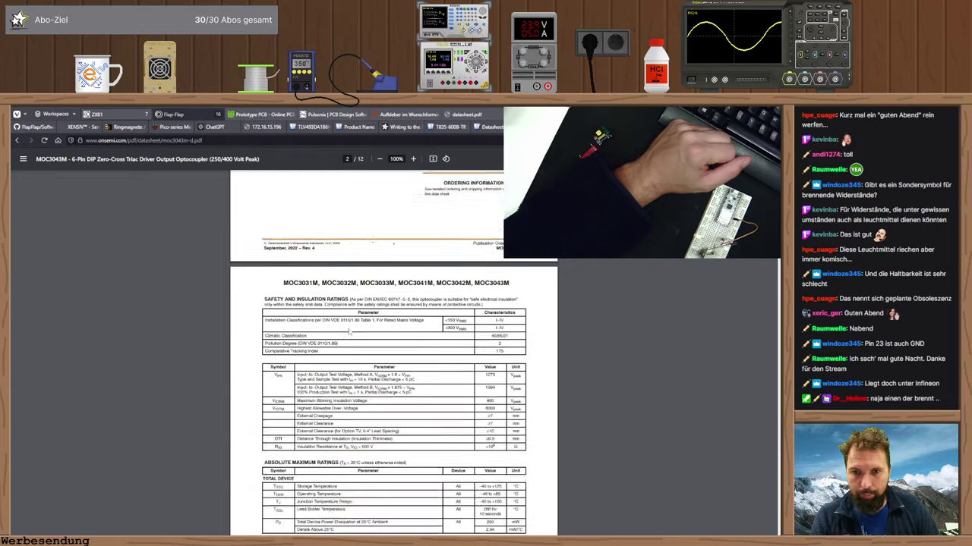
{"action": "scroll", "coordinate": [351, 331], "scroll_direction": "up", "scroll_amount": 2}
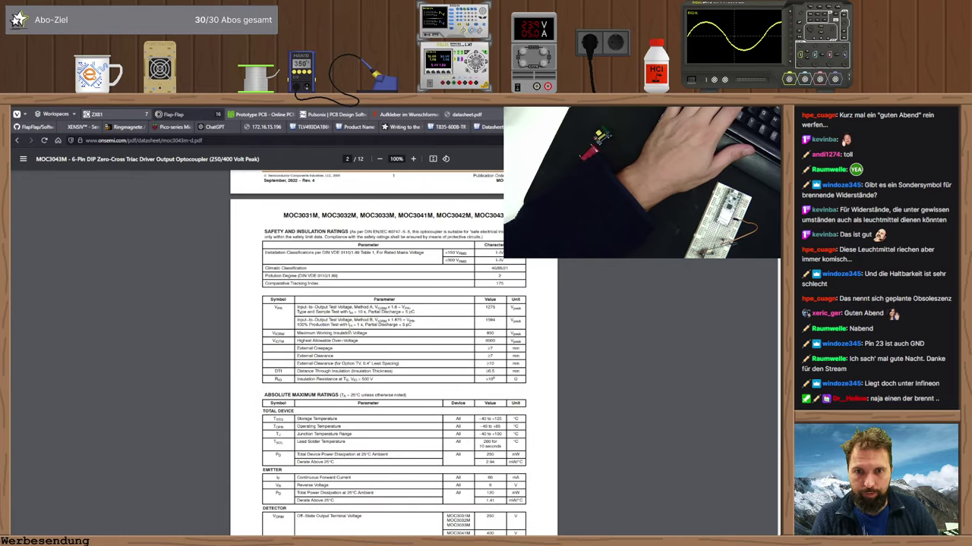
{"action": "scroll", "coordinate": [346, 333], "scroll_direction": "down", "scroll_amount": 3}
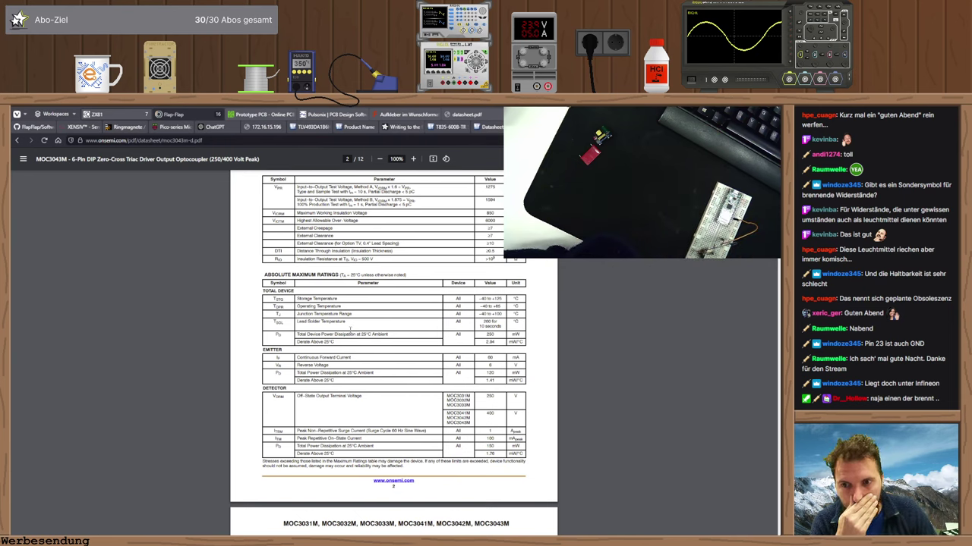
{"action": "scroll", "coordinate": [350, 330], "scroll_direction": "down", "scroll_amount": 3}
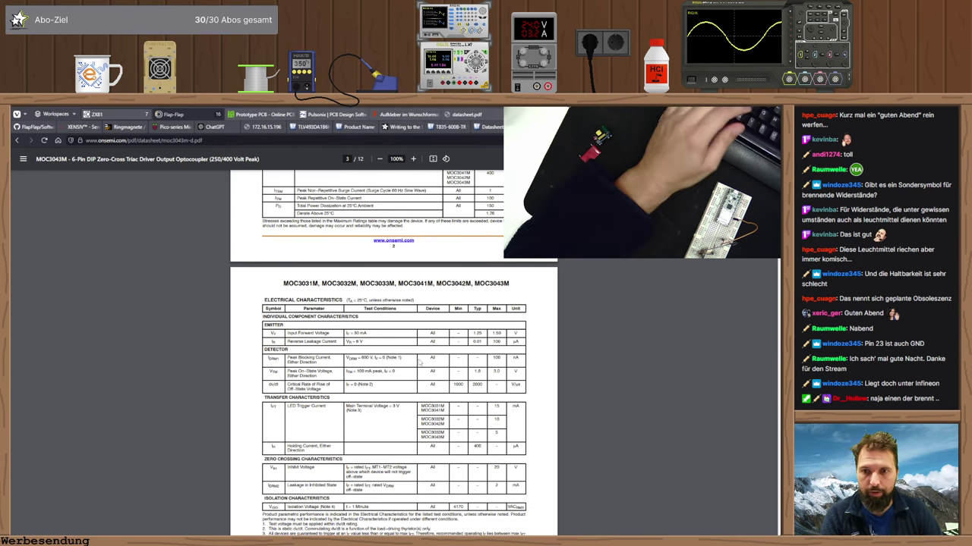
{"action": "scroll", "coordinate": [417, 353], "scroll_direction": "up", "scroll_amount": 2, "text": "ctrl"}
{"action": "scroll", "coordinate": [415, 354], "scroll_direction": "up", "scroll_amount": 1, "text": "ctrl"}
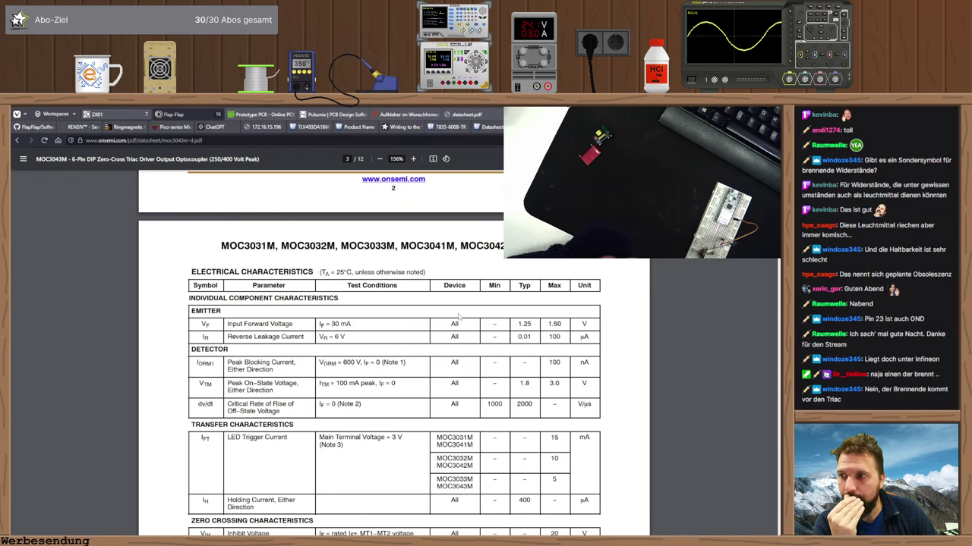
{"action": "scroll", "coordinate": [310, 371], "scroll_direction": "down", "scroll_amount": 3}
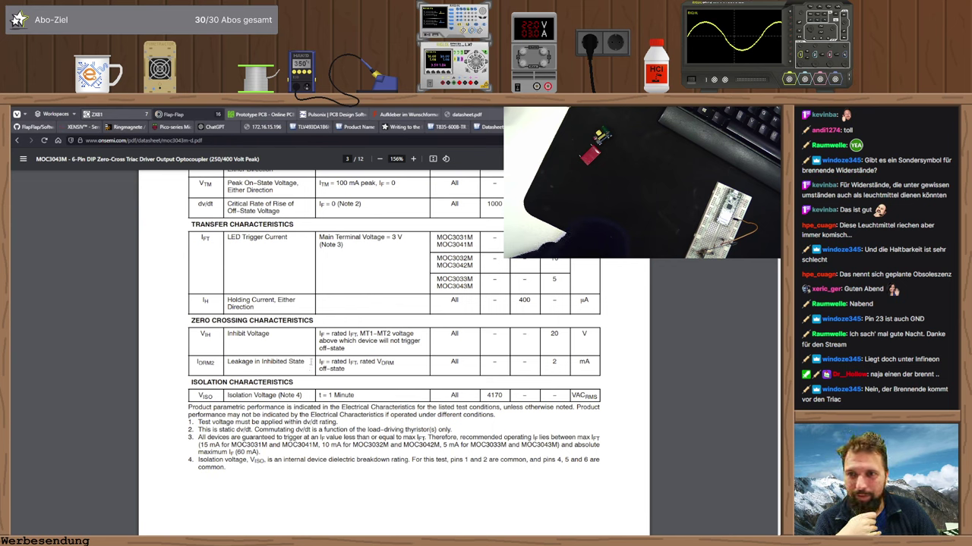
{"action": "scroll", "coordinate": [306, 350], "scroll_direction": "up", "scroll_amount": 1}
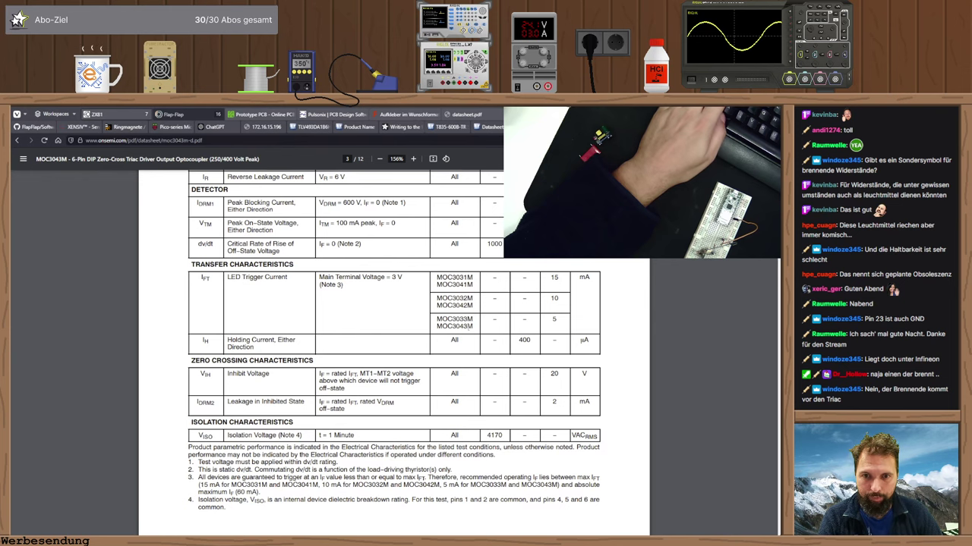
{"action": "key", "text": "alt+Tab"}
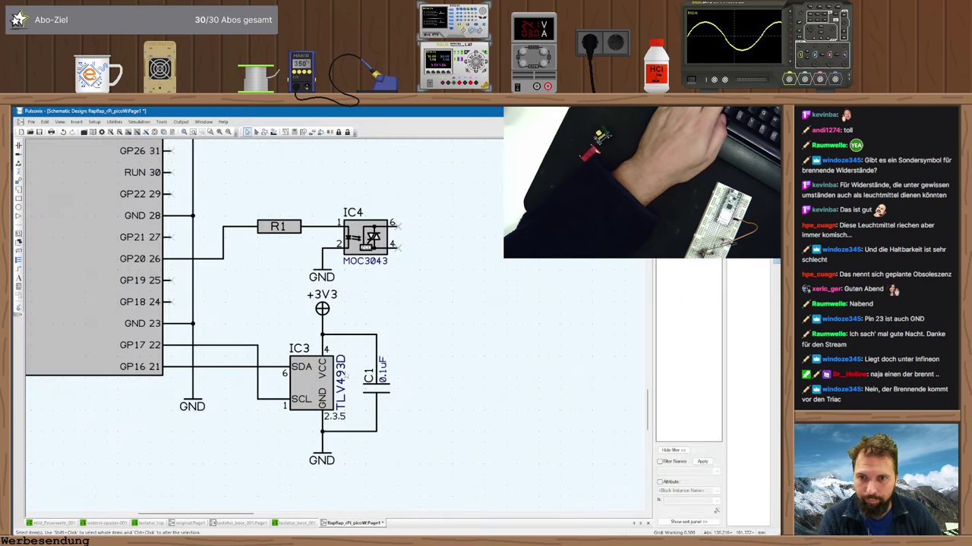
- Check IC4's Comp Attributes, then find the LED forward voltage (1.25–1.50 V at 30 mA) in the datasheet
{"action": "double_click", "coordinate": [372, 258]}
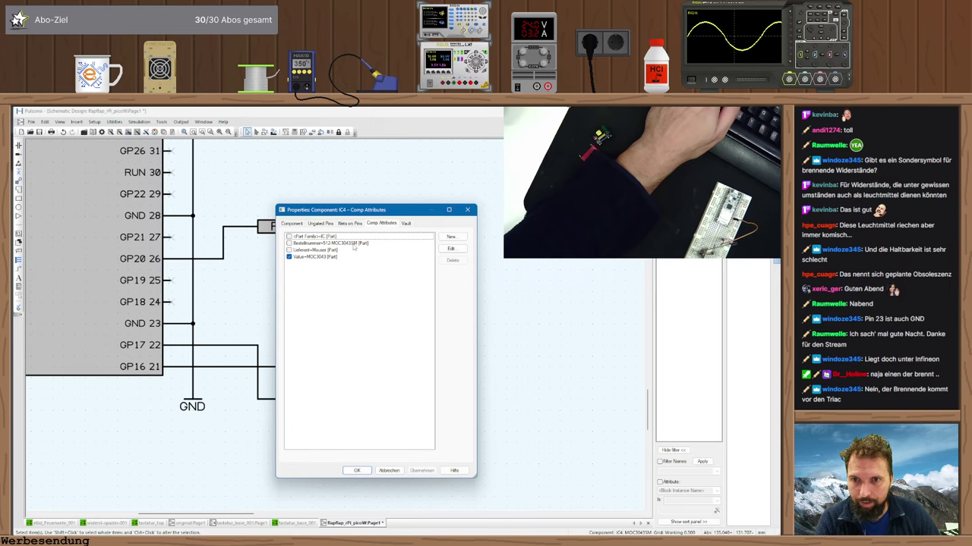
{"action": "key", "text": "Escape"}
{"action": "key", "text": "alt+Tab"}
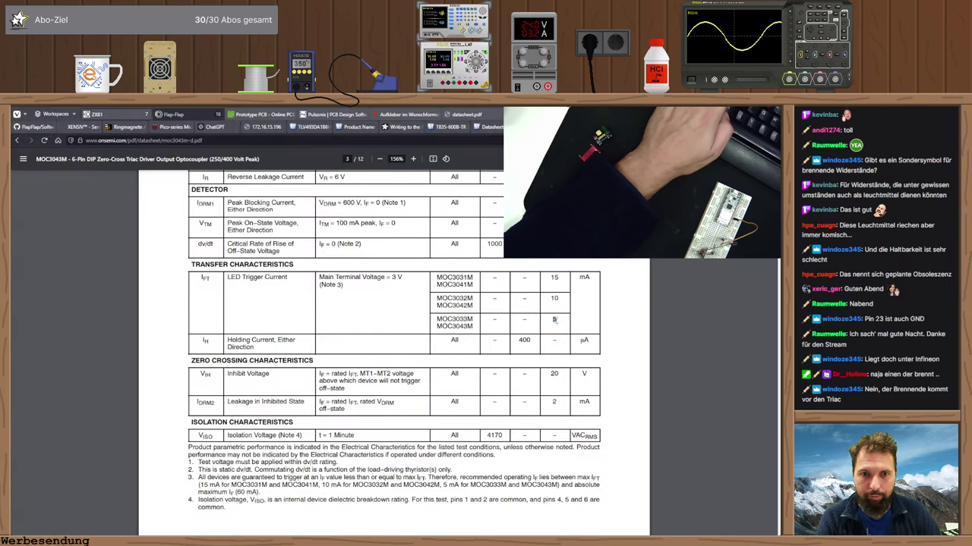
{"action": "scroll", "coordinate": [496, 326], "scroll_direction": "up", "scroll_amount": 3}
{"action": "scroll", "coordinate": [536, 297], "scroll_direction": "down", "scroll_amount": 1}
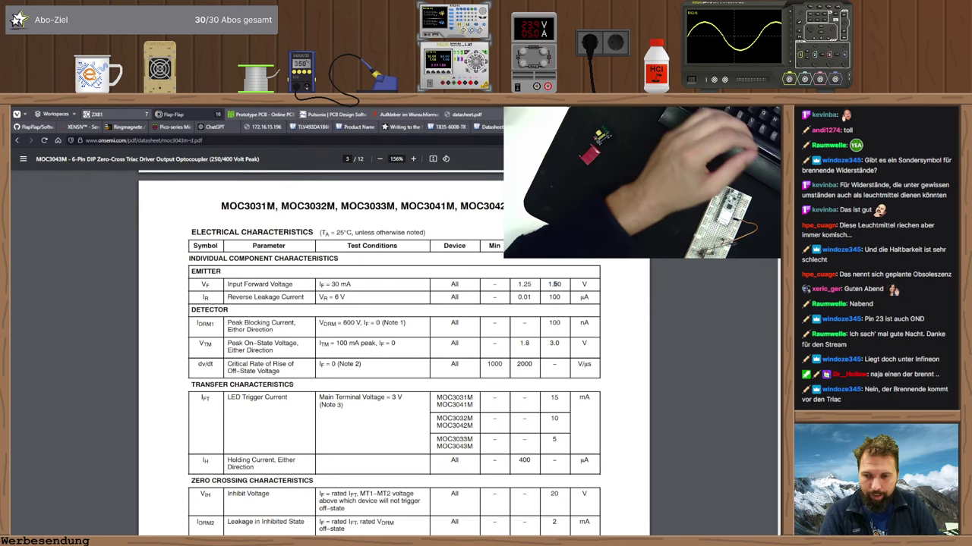
- In SpeedCrunch compute 3,3−1,5 = 1,8, then ans/0,005 = 360 for the LED resistor
{"action": "key", "text": "alt+Tab"}
{"action": "type", "text": "3"}
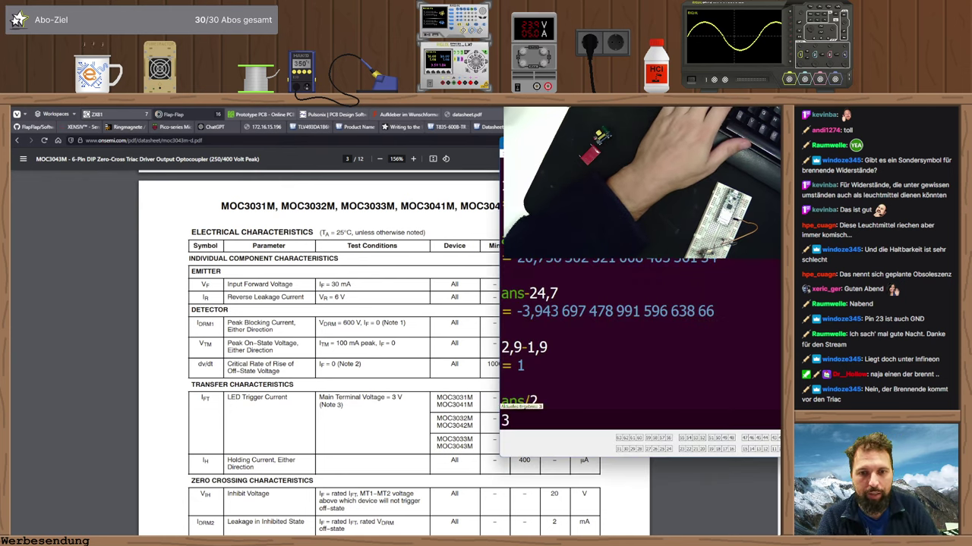
{"action": "type", "text": ",3-1,5"}
{"action": "key", "text": "Return"}
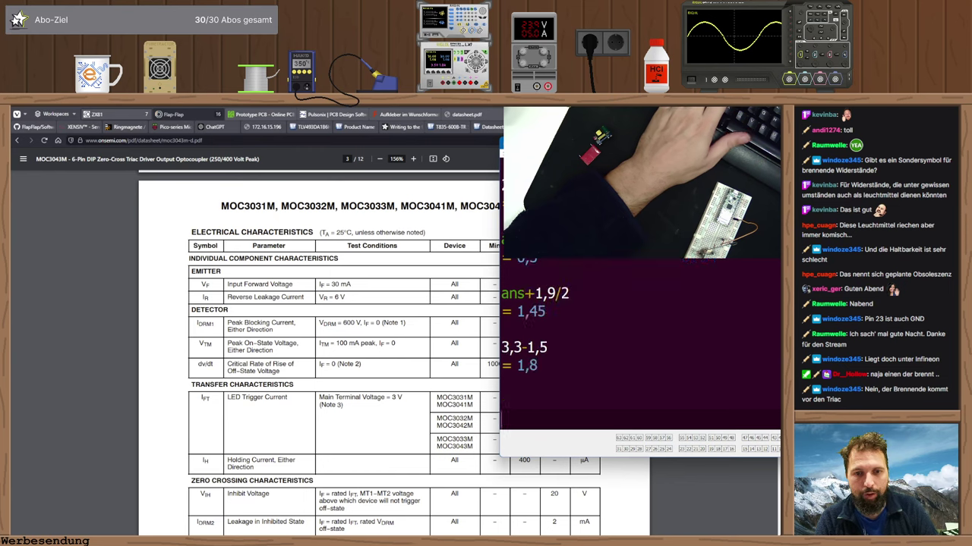
{"action": "left_click_drag", "start_coordinate": [708, 148], "coordinate": [420, 180]}
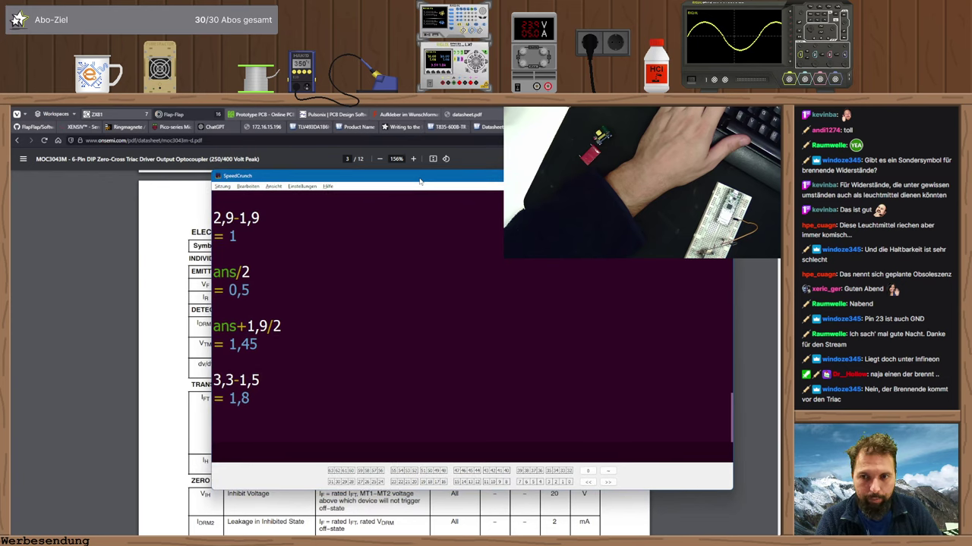
{"action": "type", "text": "ans/0,0"}
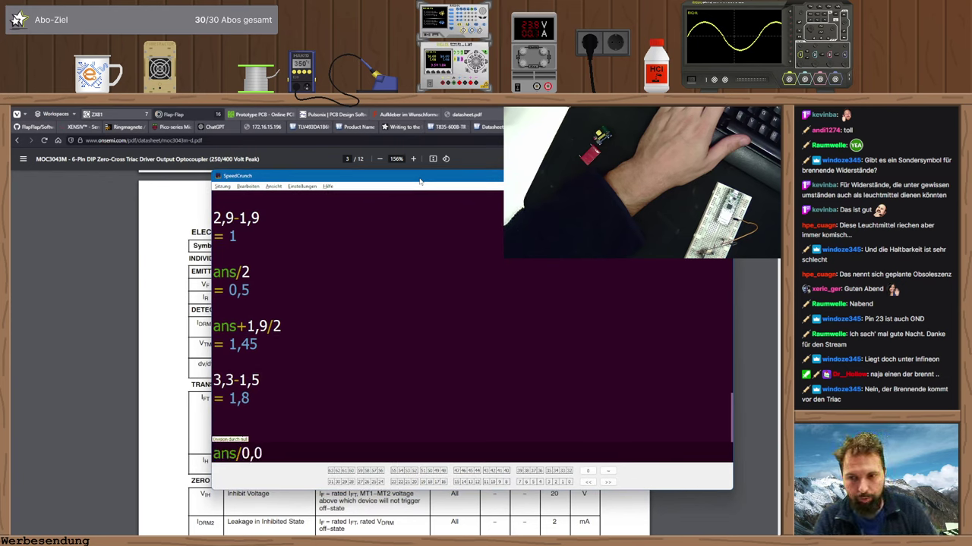
{"action": "type", "text": "05"}
{"action": "key", "text": "Return"}
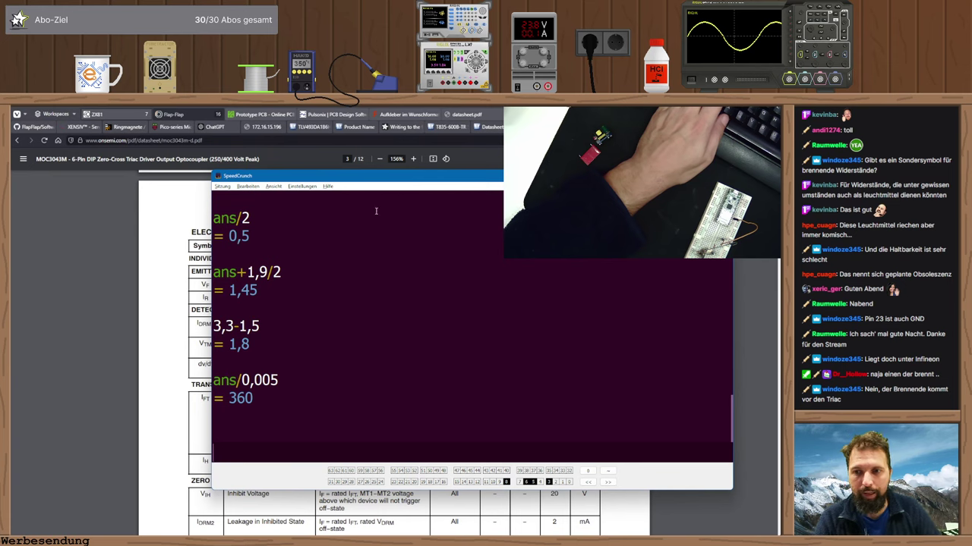
- Change resistor R1's Value attribute to 470R and pan to show the chip pins
{"action": "key", "text": "alt+Tab"}
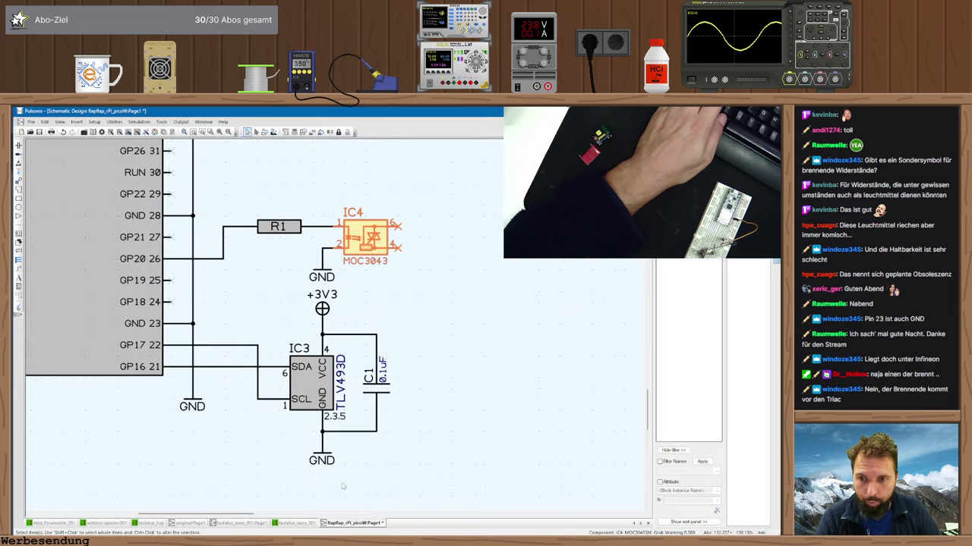
{"action": "double_click", "coordinate": [280, 231]}
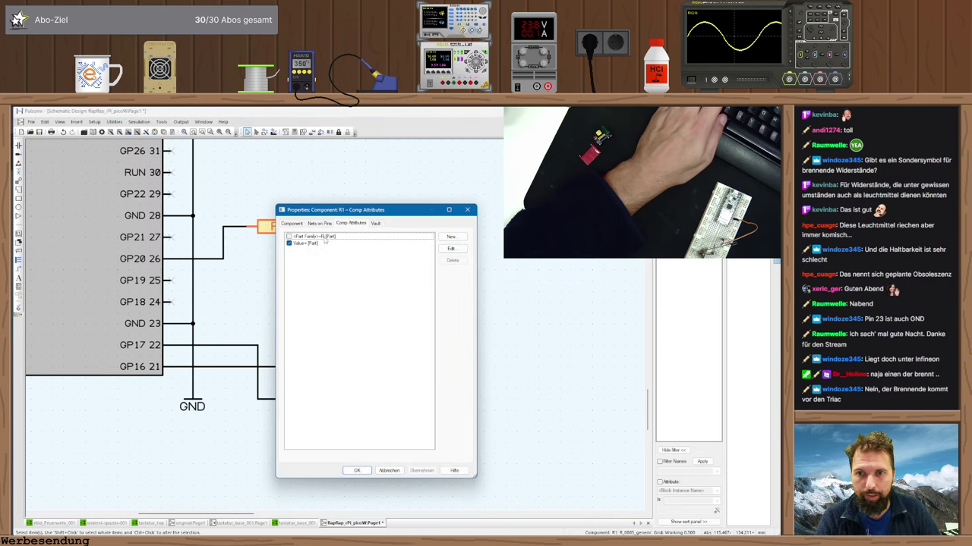
{"action": "double_click", "coordinate": [308, 243]}
{"action": "type", "text": "470R"}
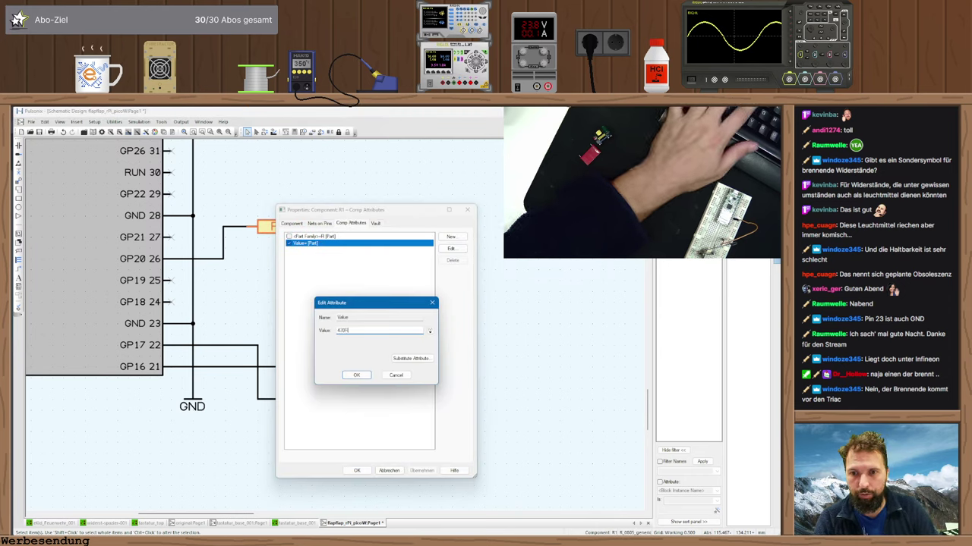
{"action": "key", "text": "Return"}
{"action": "key", "text": "Return"}
{"action": "left_click", "coordinate": [316, 181]}
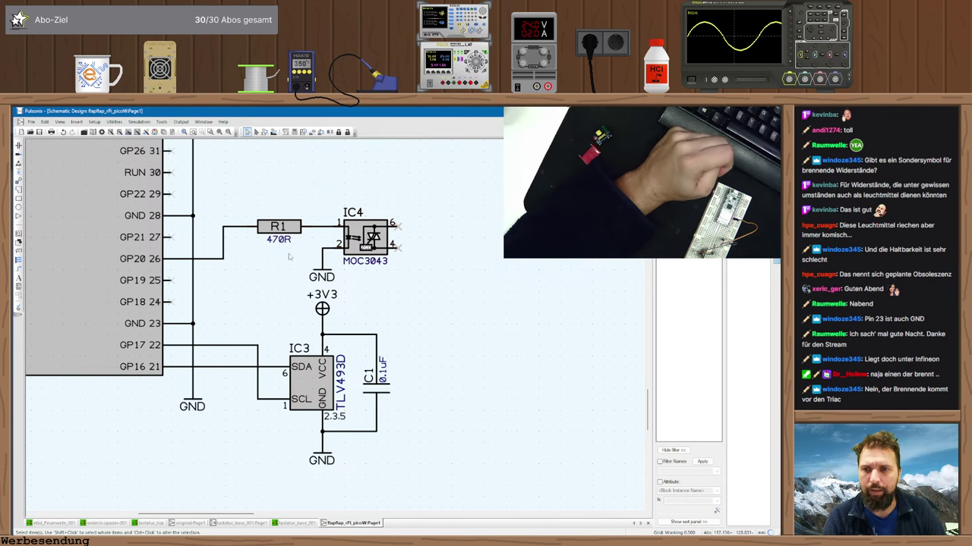
{"action": "middle_click_drag", "start_coordinate": [265, 270], "coordinate": [302, 306]}
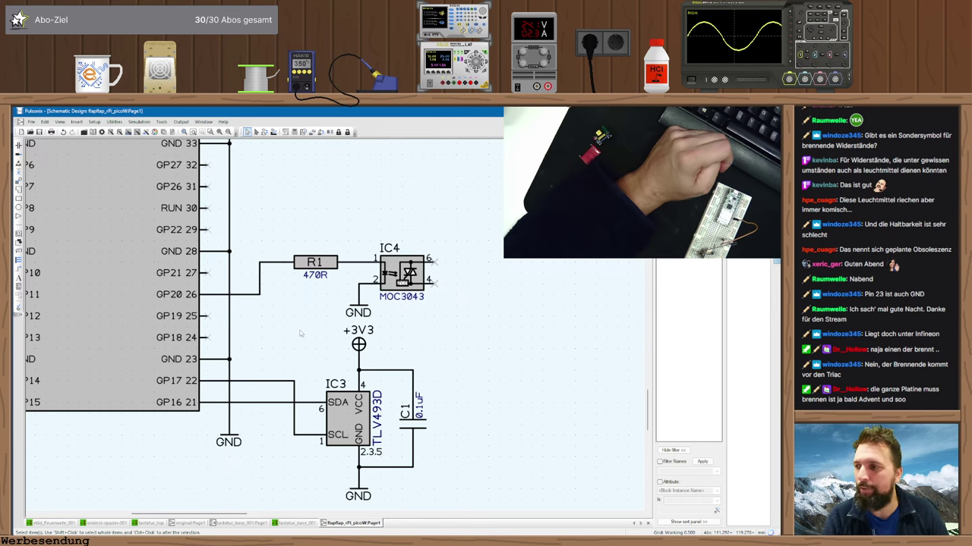
{"action": "scroll", "coordinate": [298, 330], "scroll_direction": "down", "scroll_amount": 4}
{"action": "scroll", "coordinate": [296, 304], "scroll_direction": "up", "scroll_amount": 4}
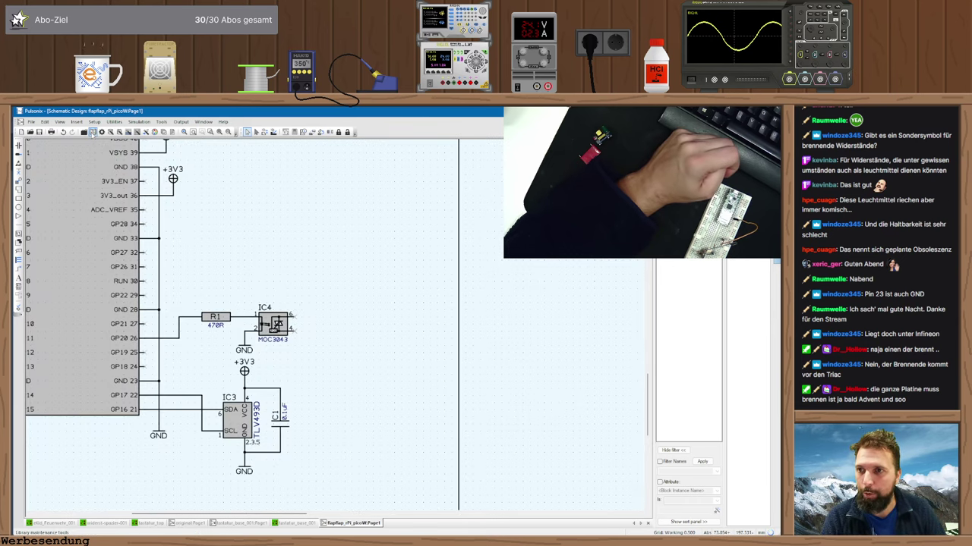
- Browse triac parts like BTA26-600BRG and BT137S-600D in the aktiv library's Insert Component list
{"action": "left_click", "coordinate": [18, 144]}
{"action": "left_click", "coordinate": [414, 174]}
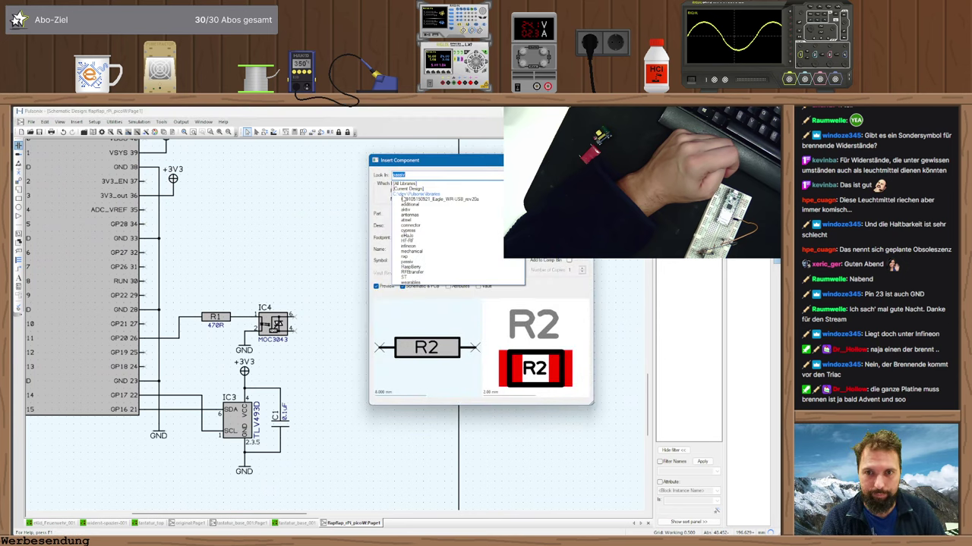
{"action": "left_click", "coordinate": [406, 210]}
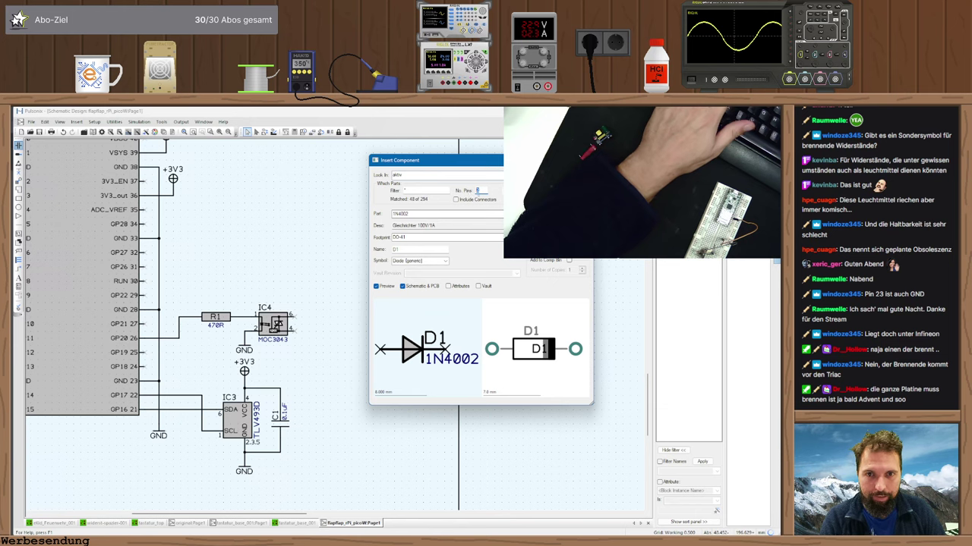
{"action": "left_click", "coordinate": [509, 213]}
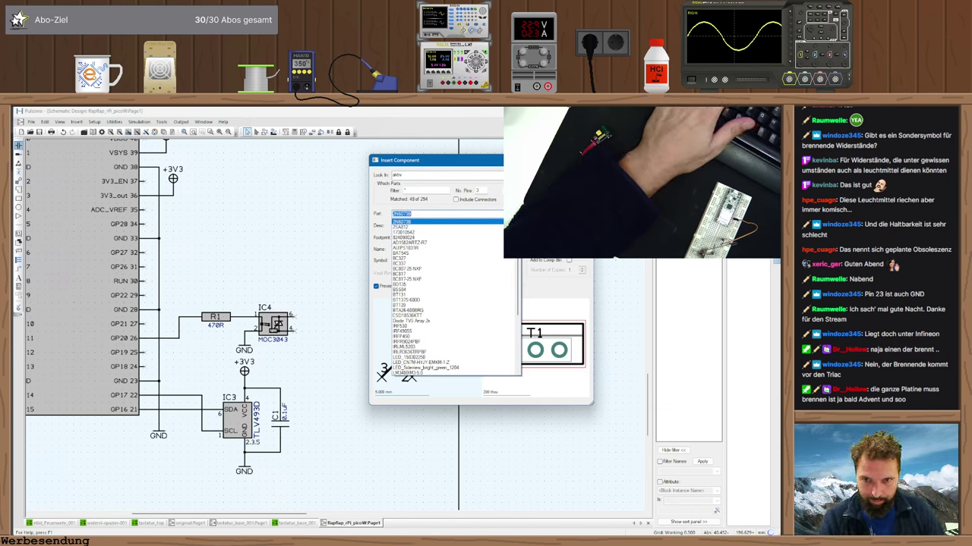
{"action": "left_click", "coordinate": [418, 310]}
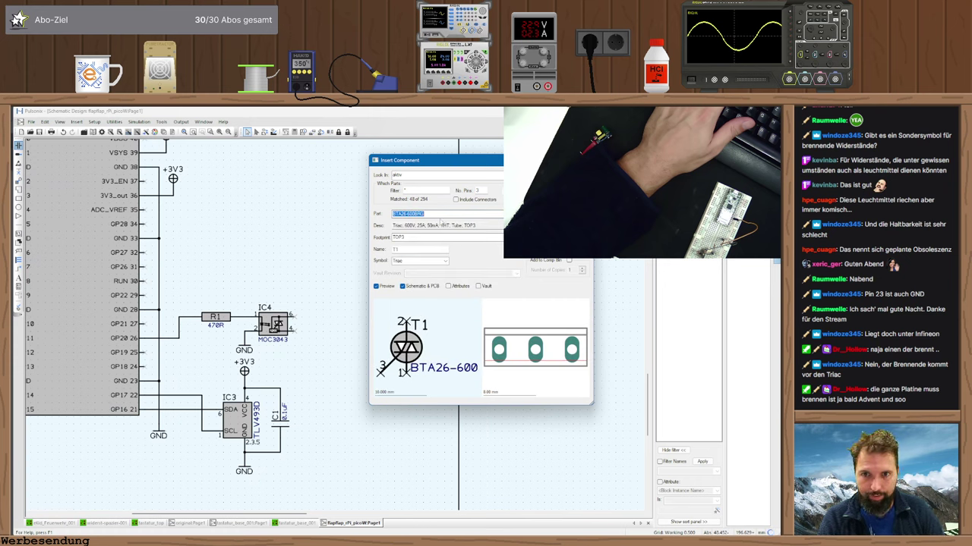
{"action": "key", "text": "Up"}
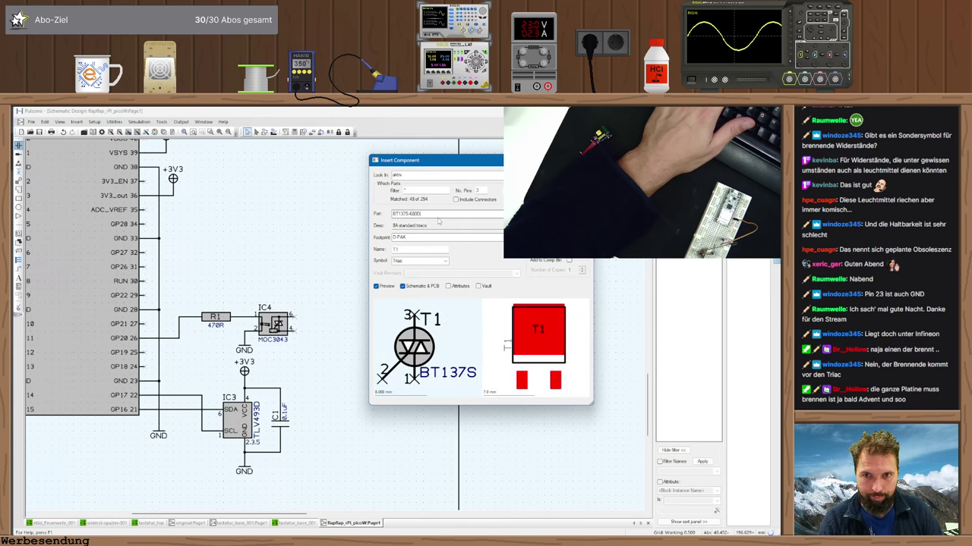
{"action": "key", "text": "Up"}
{"action": "key", "text": "Down"}
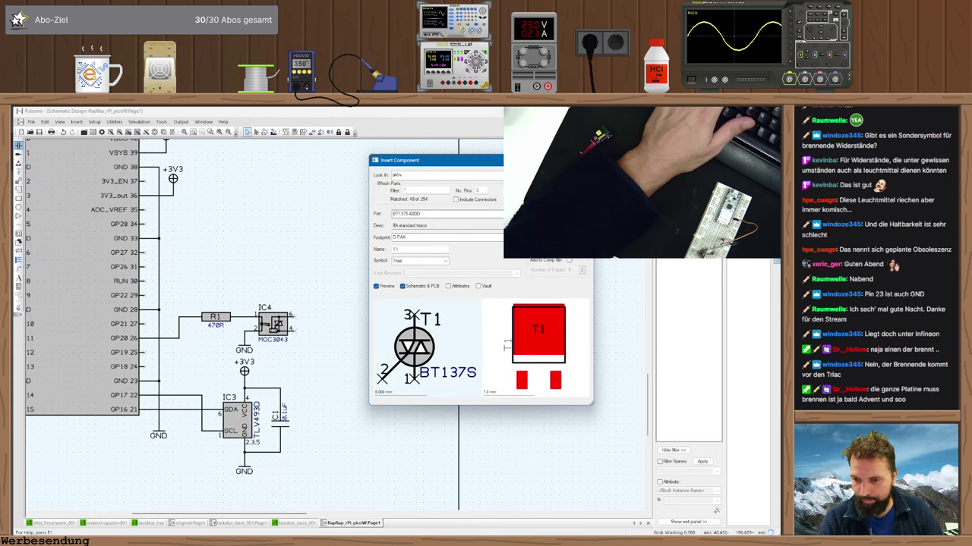
- After checking the parts inventory, choose the T835-600B-TR triac and start placing it
{"action": "key", "text": "alt+Tab"}
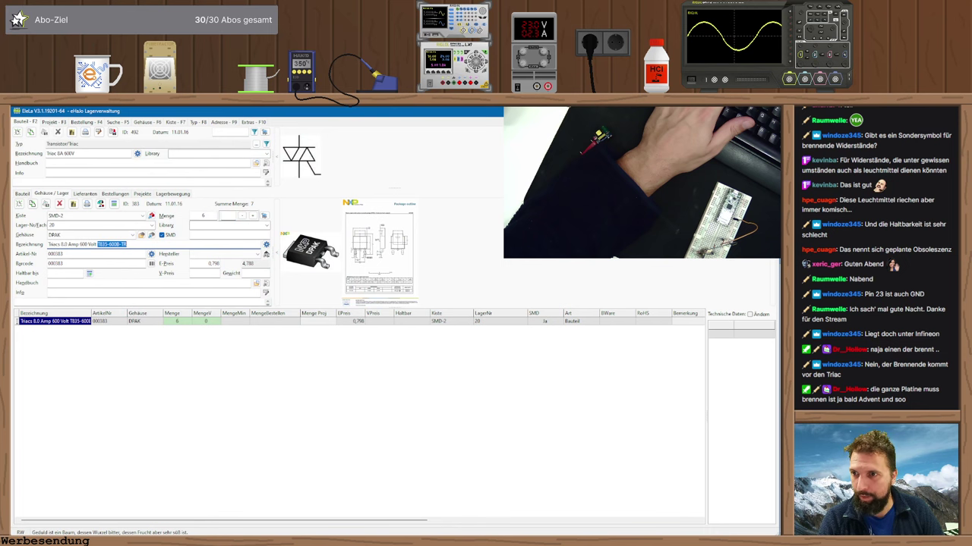
{"action": "key", "text": "alt+Tab"}
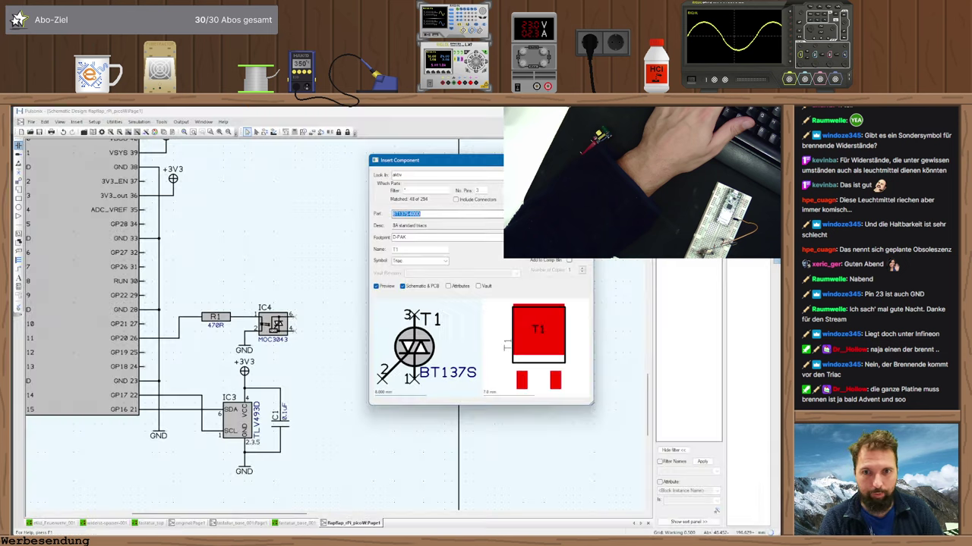
{"action": "left_click", "coordinate": [508, 213]}
{"action": "scroll", "coordinate": [425, 319], "scroll_direction": "down", "scroll_amount": 2}
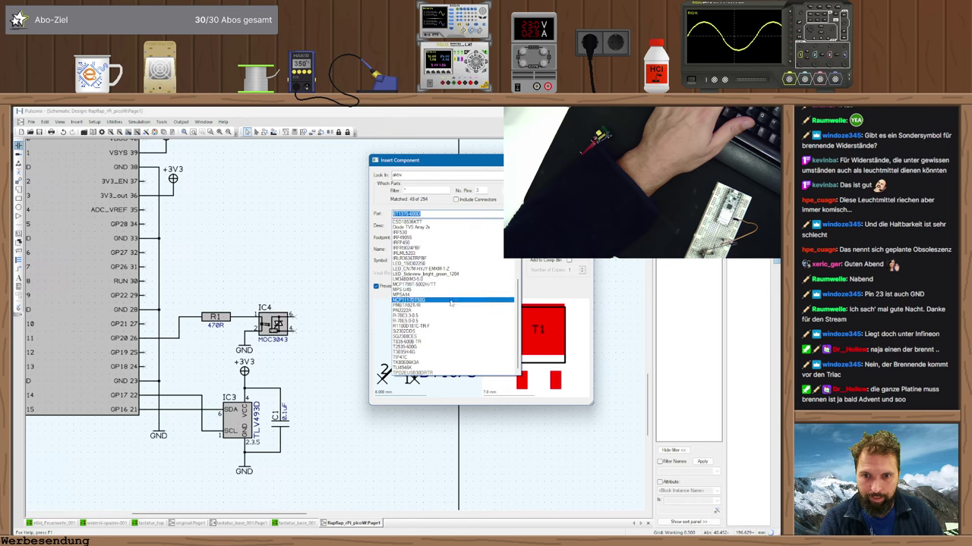
{"action": "left_click", "coordinate": [417, 342]}
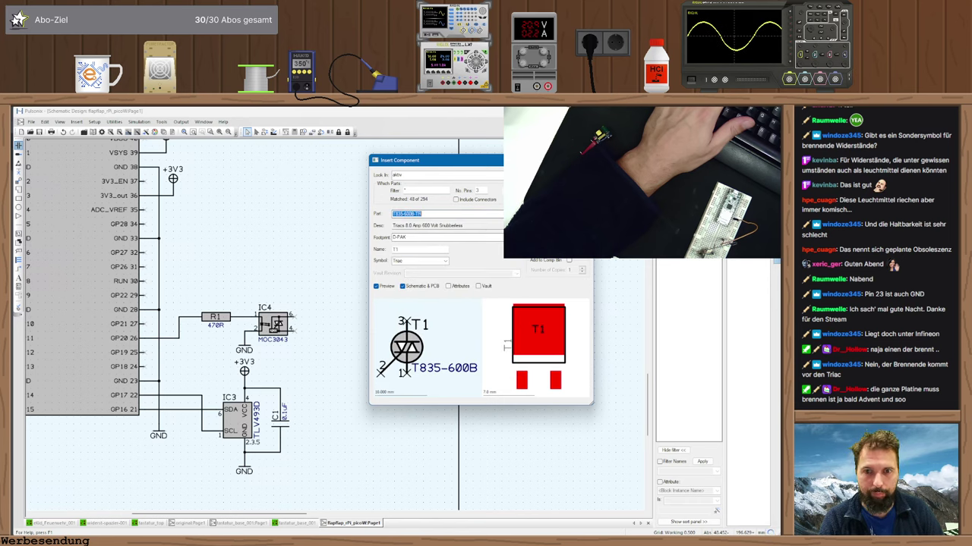
{"action": "key", "text": "Return"}
{"action": "scroll", "coordinate": [336, 332], "scroll_direction": "up", "scroll_amount": 3}
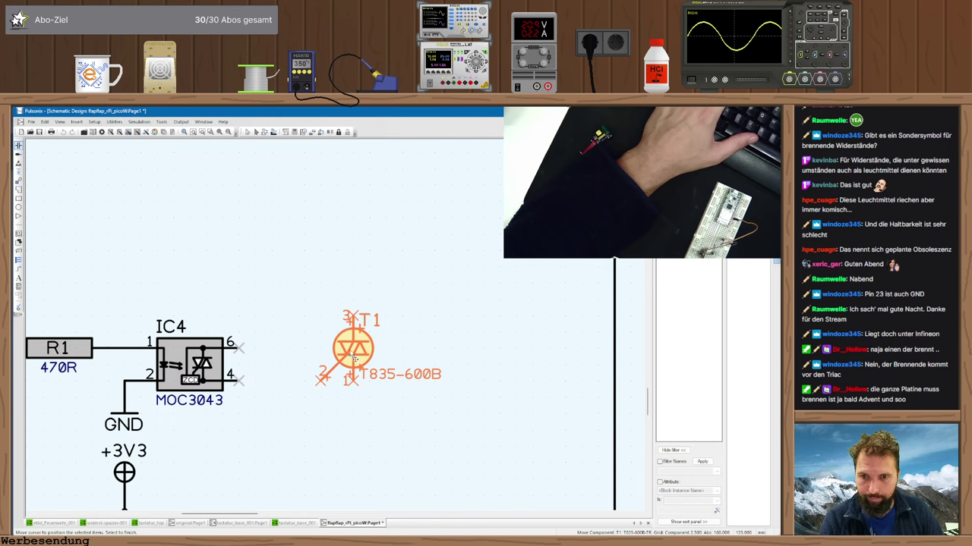
- Mirror the T835-600B triac and place T1 right of the MOC3043 optotriac
{"action": "key", "text": "m"}
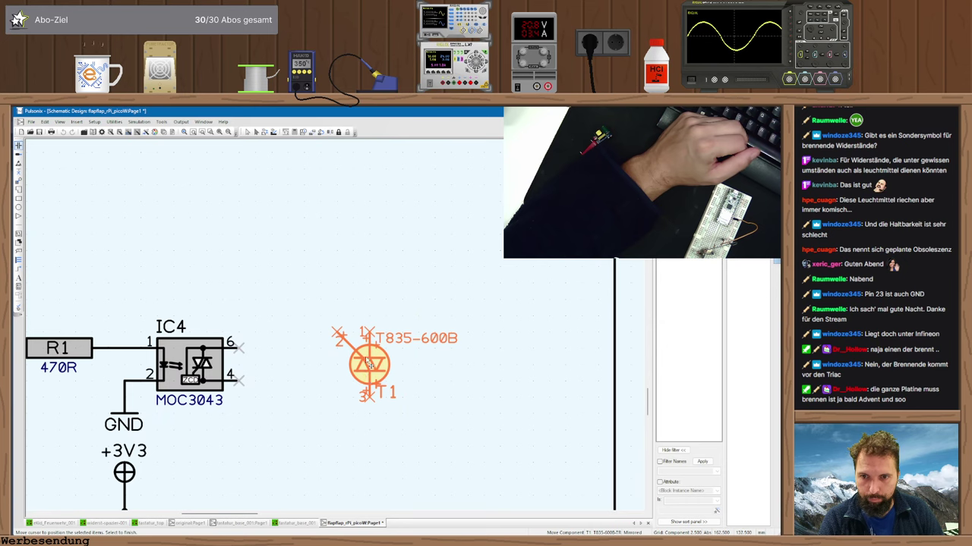
{"action": "left_click", "coordinate": [368, 363]}
{"action": "key", "text": "Escape"}
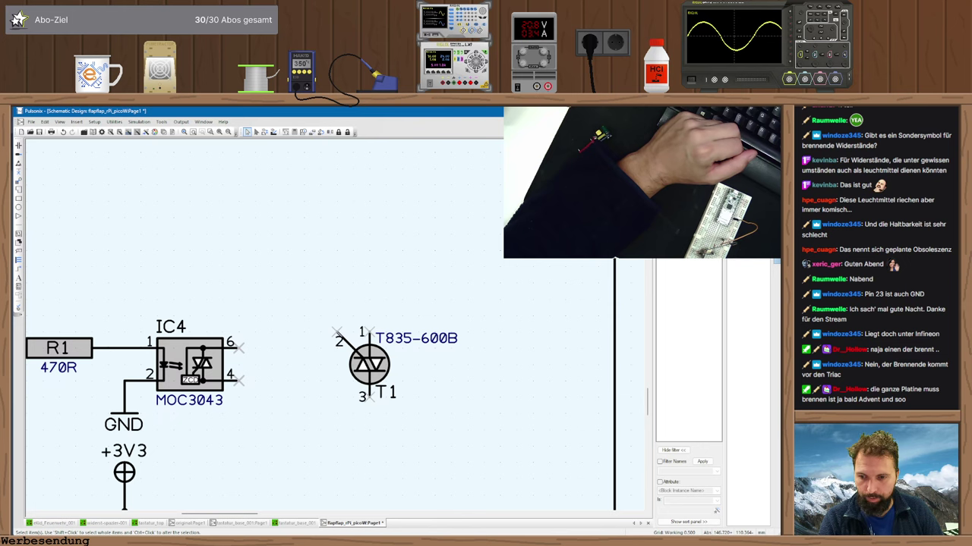
- Compare sheets, ending on the original:Page1 reference schematic with its 2N6073B triac circuit
{"action": "left_click", "coordinate": [188, 523]}
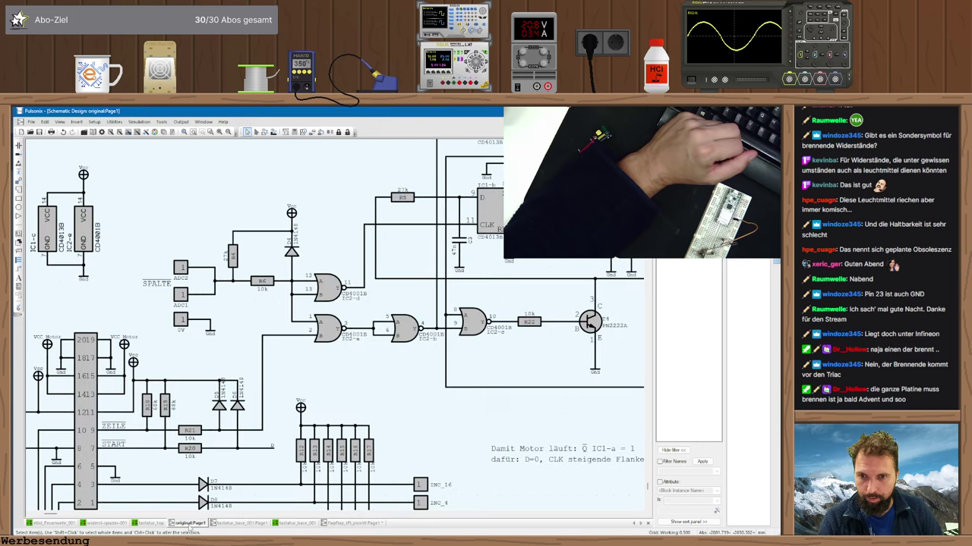
{"action": "scroll", "coordinate": [336, 329], "scroll_direction": "down", "scroll_amount": 2}
{"action": "scroll", "coordinate": [336, 329], "scroll_direction": "up", "scroll_amount": 2}
{"action": "scroll", "coordinate": [336, 329], "scroll_direction": "up", "scroll_amount": 2}
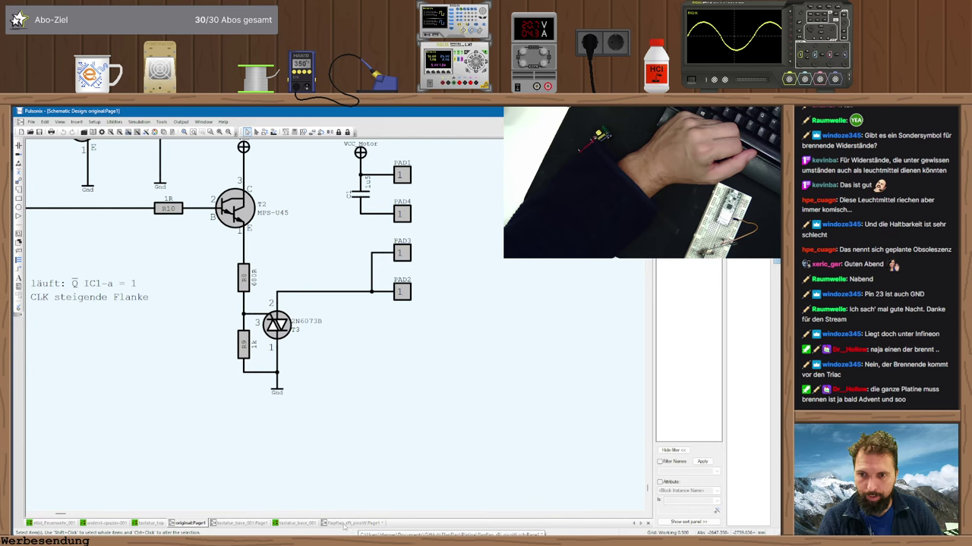
{"action": "left_click", "coordinate": [345, 523]}
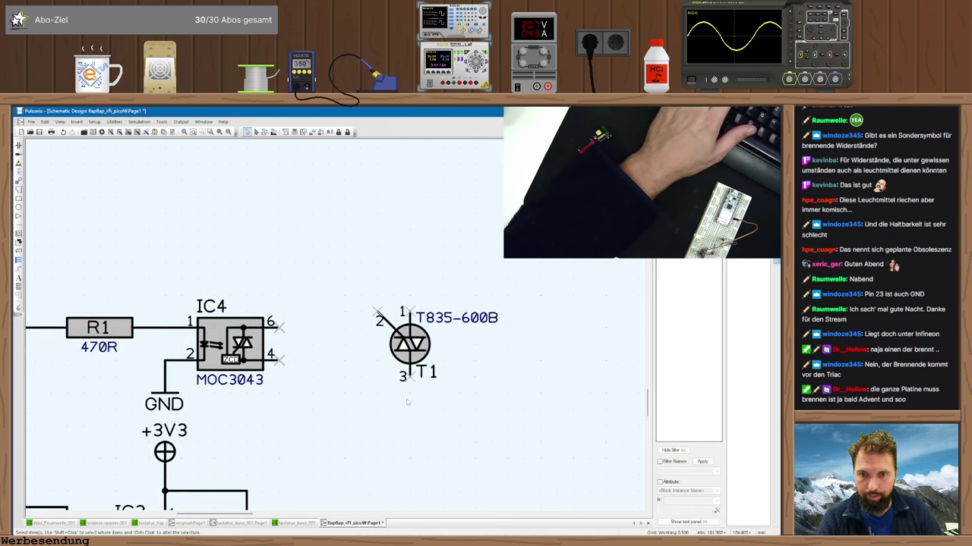
{"action": "left_click", "coordinate": [241, 523]}
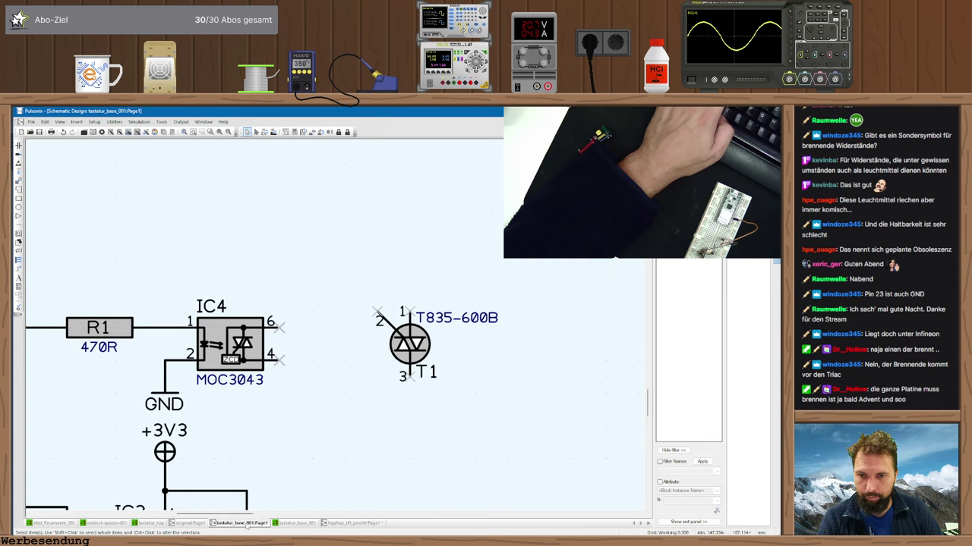
{"action": "left_click", "coordinate": [190, 523]}
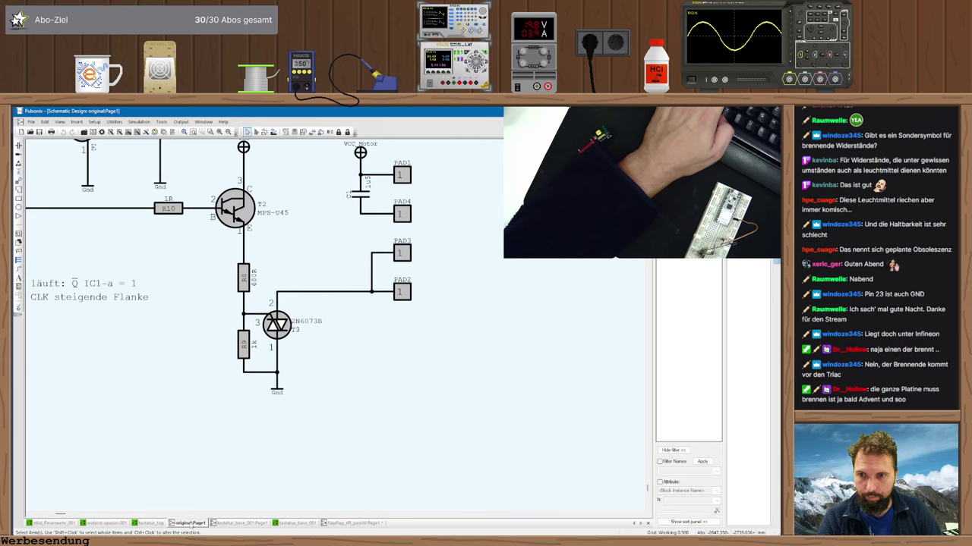
- On the flapflap_rPi_picoW sheet, move triac T1 down-right and begin inserting another component
{"action": "left_click", "coordinate": [349, 524]}
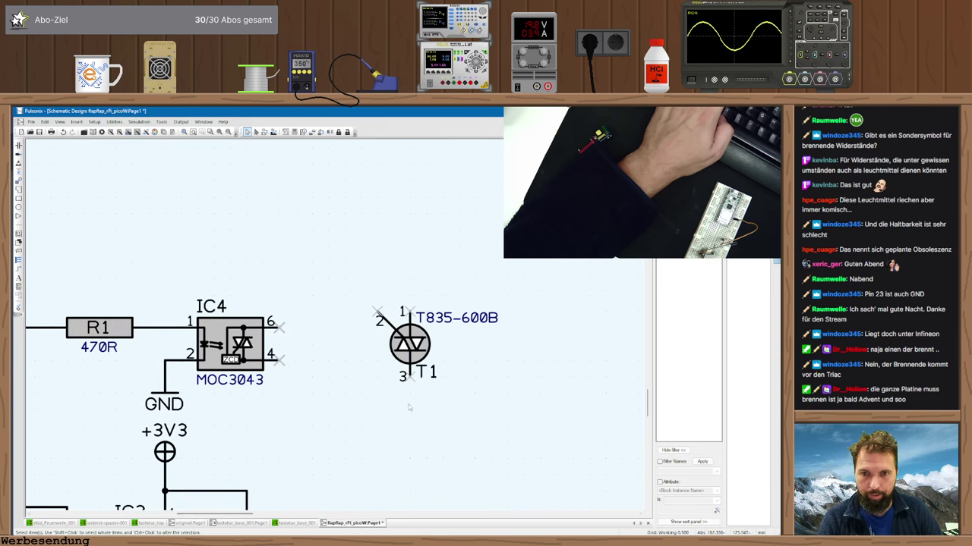
{"action": "scroll", "coordinate": [411, 404], "scroll_direction": "left", "scroll_amount": 1}
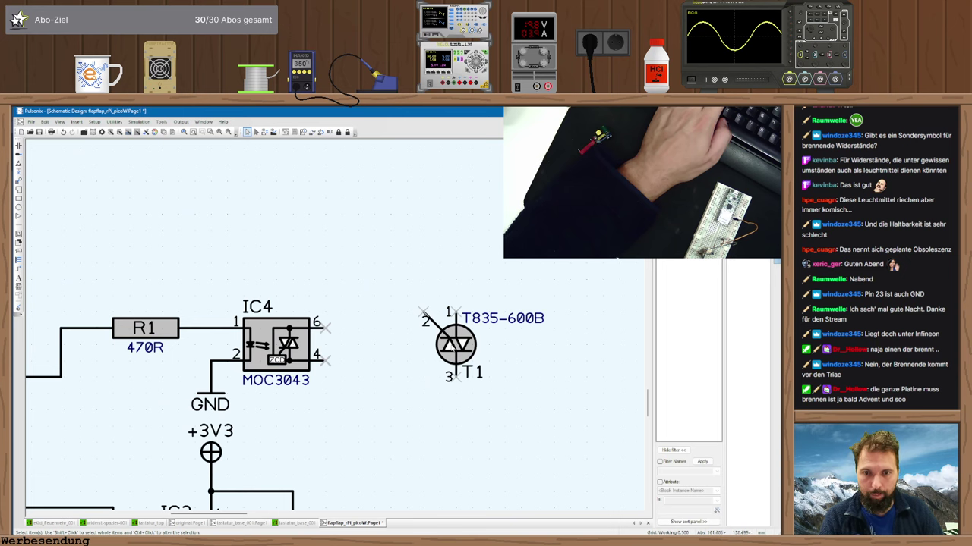
{"action": "left_click_drag", "start_coordinate": [456, 344], "coordinate": [494, 403]}
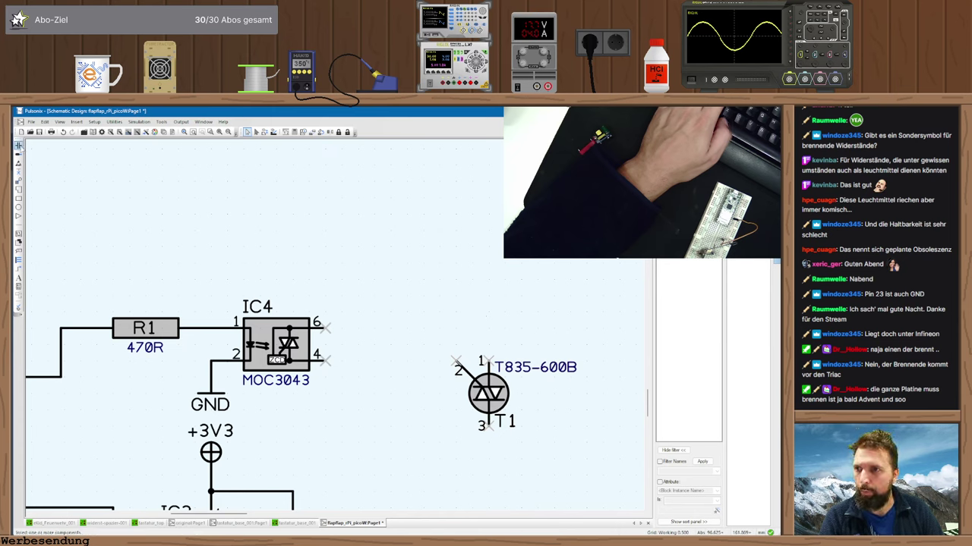
{"action": "key", "text": "ctrl+i"}
{"action": "left_click", "coordinate": [425, 175]}
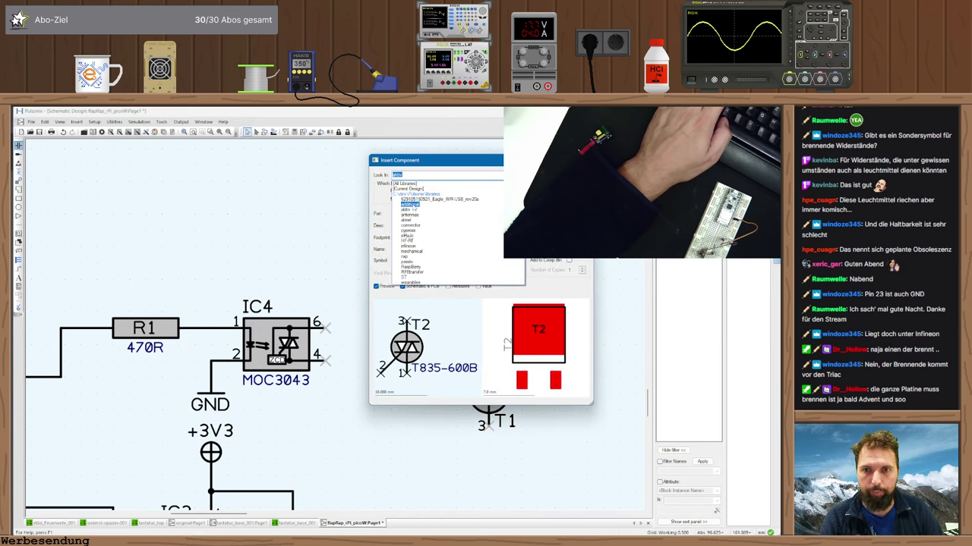
- Insert a 2-pin R_1/4W_generic resistor from the passive library as R2 between IC4 pin 4 and T1
{"action": "left_click", "coordinate": [407, 261]}
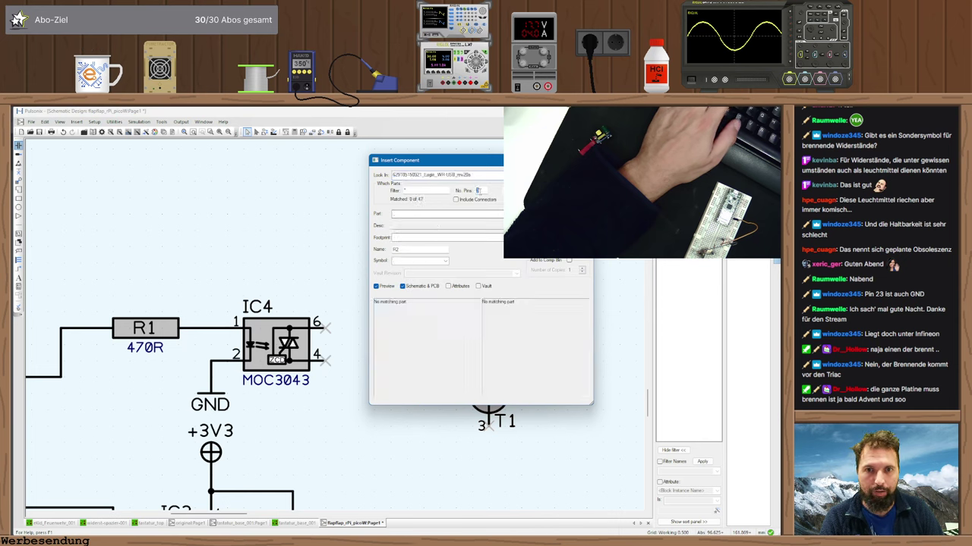
{"action": "left_click", "coordinate": [448, 174]}
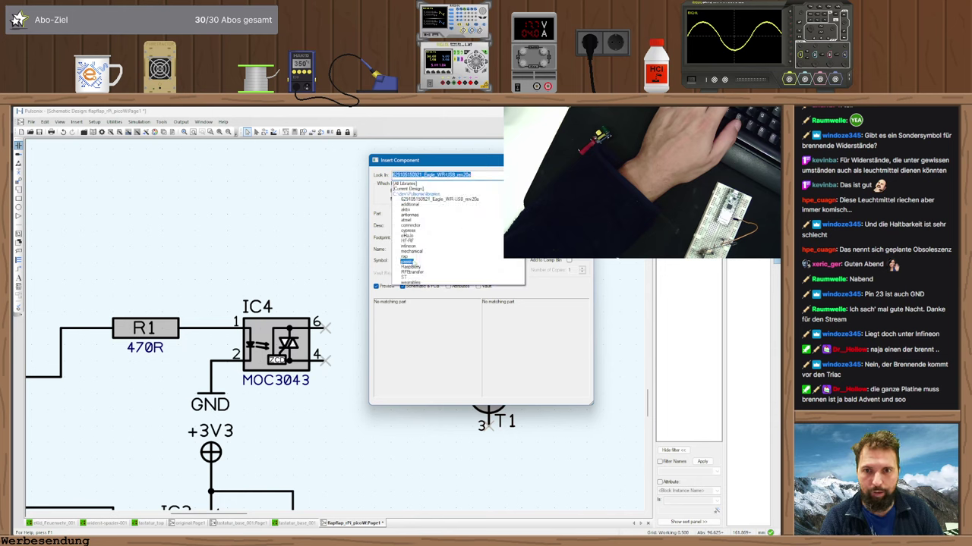
{"action": "left_click", "coordinate": [410, 261]}
{"action": "type", "text": "2"}
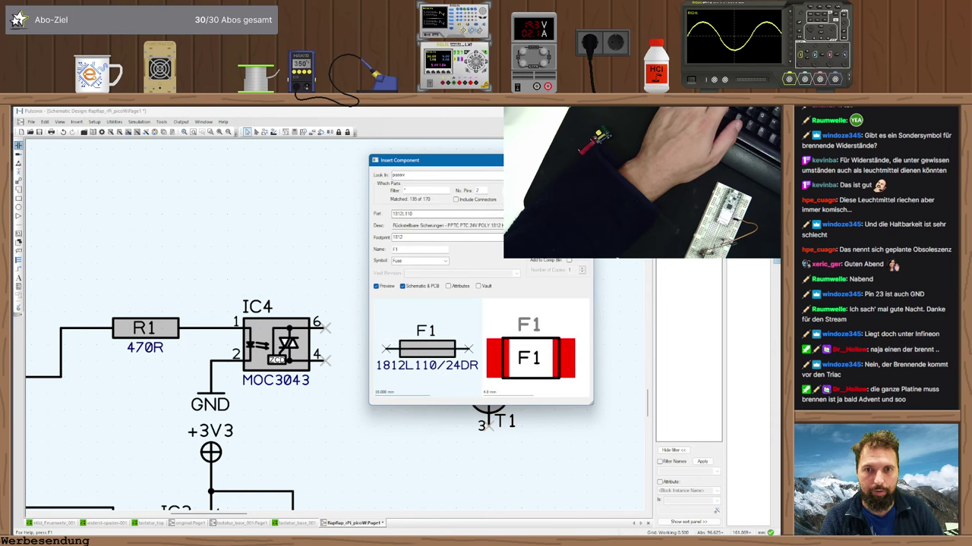
{"action": "key", "text": "alt+Down"}
{"action": "scroll", "coordinate": [508, 369], "scroll_direction": "down", "scroll_amount": 10}
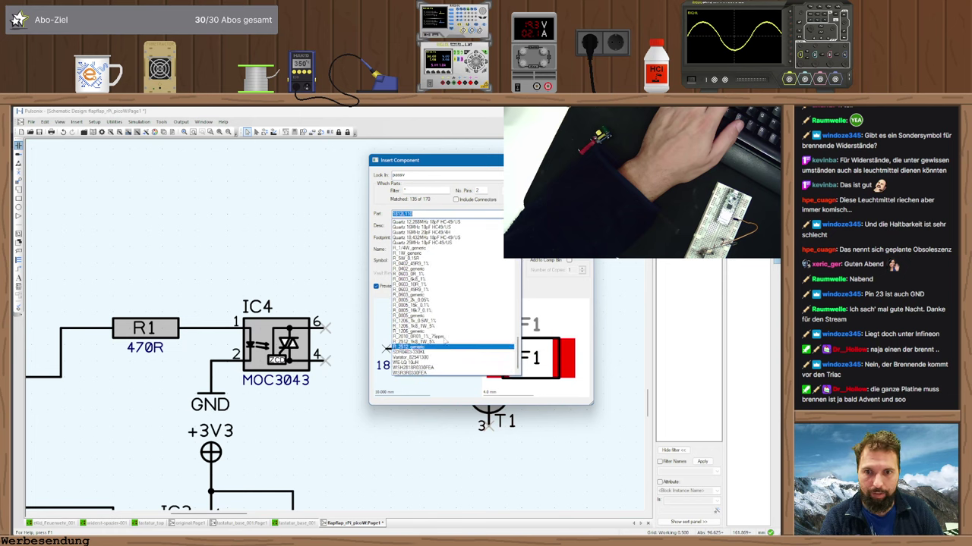
{"action": "left_click", "coordinate": [409, 248]}
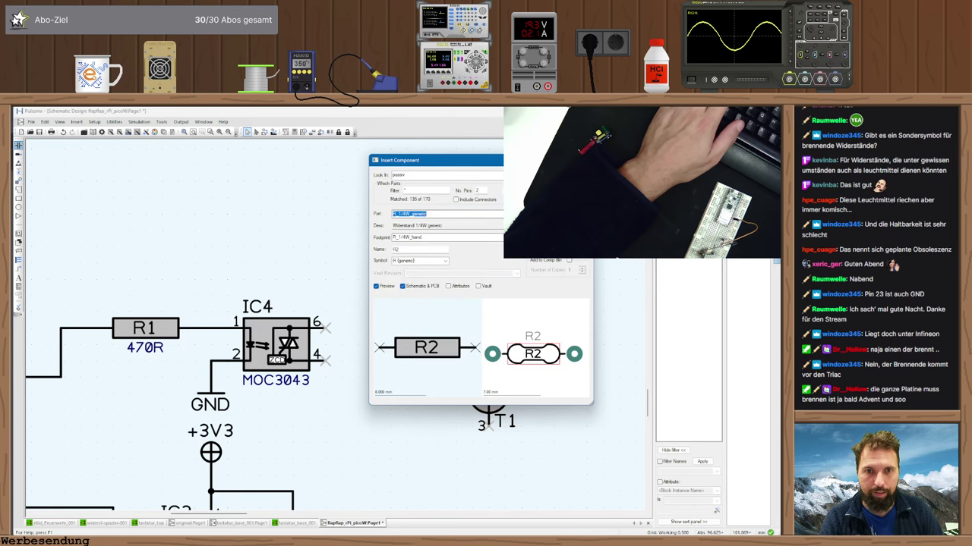
{"action": "key", "text": "Return"}
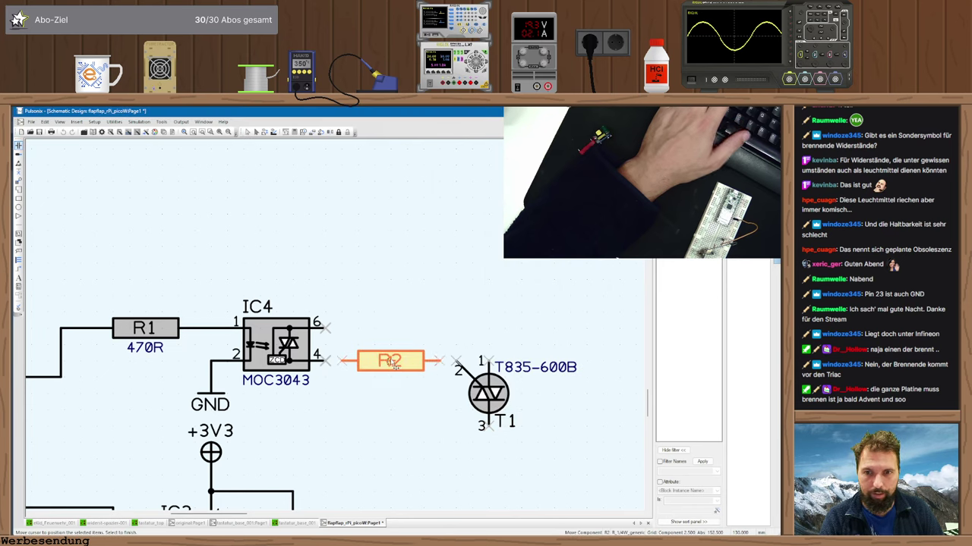
{"action": "left_click", "coordinate": [393, 365]}
- Place a rotated resistor R3 below T1 and set its Value to 1k
{"action": "key", "text": "r"}
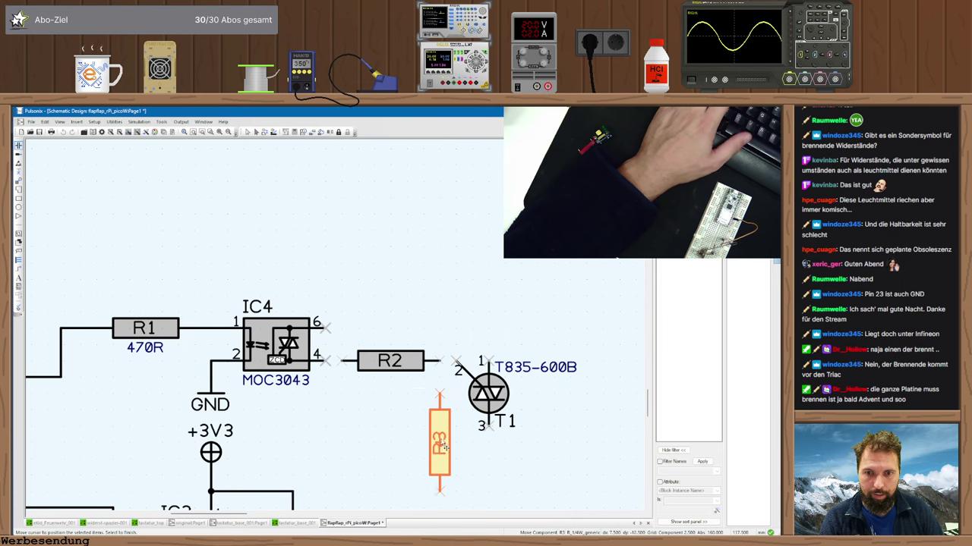
{"action": "left_click", "coordinate": [455, 433]}
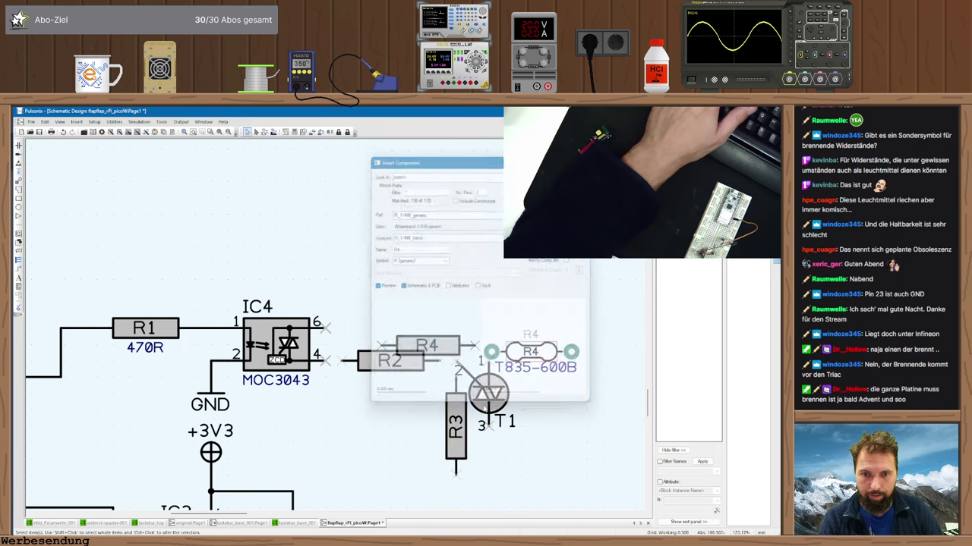
{"action": "key", "text": "Escape"}
{"action": "double_click", "coordinate": [458, 413]}
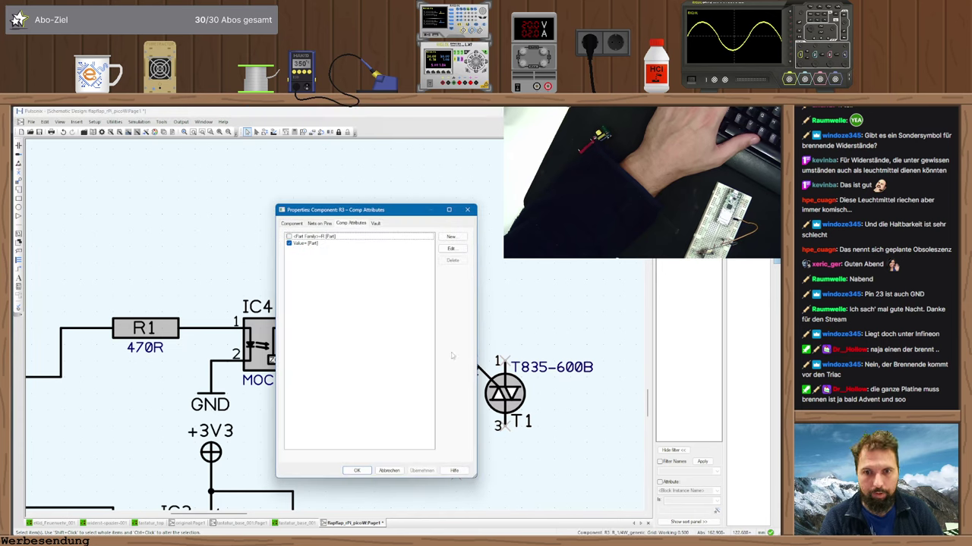
{"action": "double_click", "coordinate": [304, 243]}
{"action": "type", "text": "1k"}
{"action": "key", "text": "Return"}
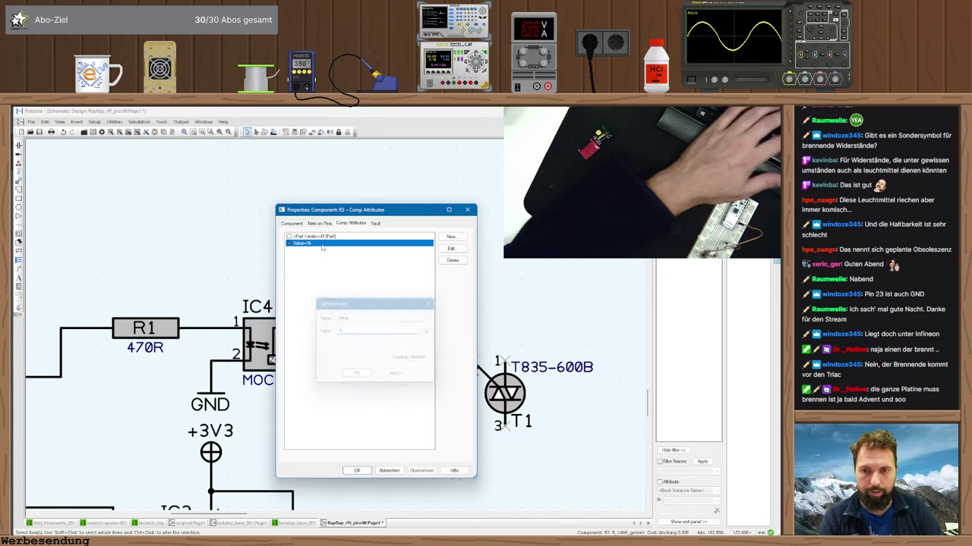
{"action": "key", "text": "Return"}
{"action": "scroll", "coordinate": [500, 499], "scroll_direction": "down", "scroll_amount": 3}
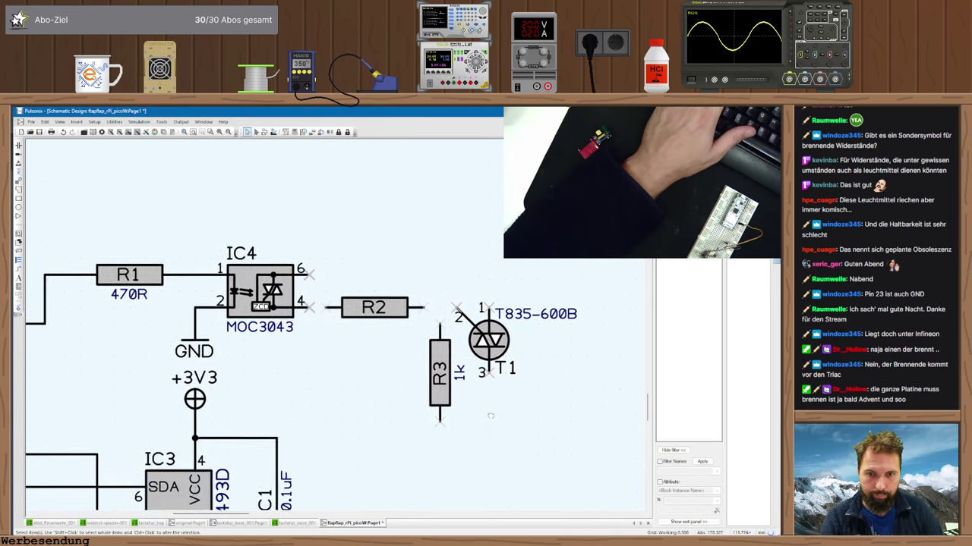
{"action": "scroll", "coordinate": [200, 397], "scroll_direction": "down", "scroll_amount": 5}
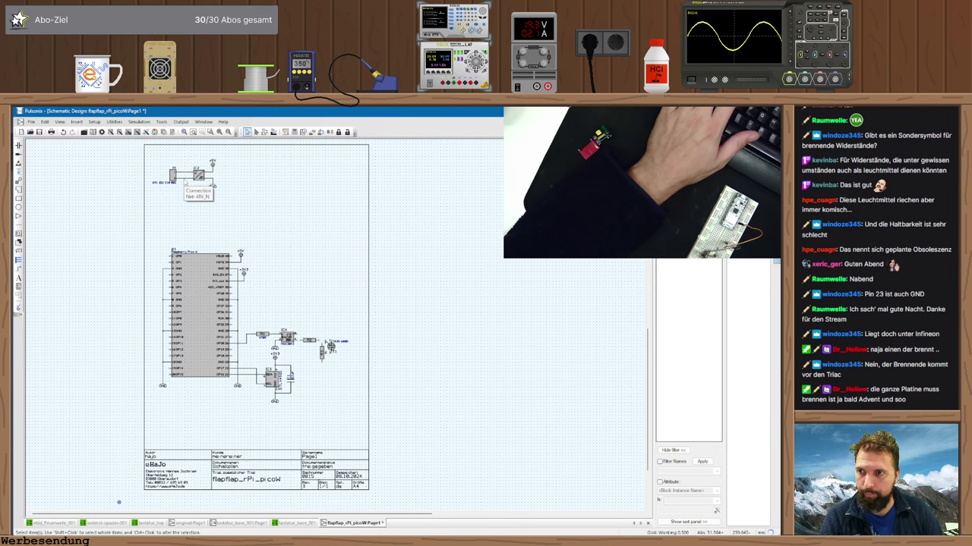
- Show the 48V_N and 48V_L net names on the X1 wires and shift the IC2 group right
{"action": "right_click", "coordinate": [187, 178]}
{"action": "left_click", "coordinate": [227, 341]}
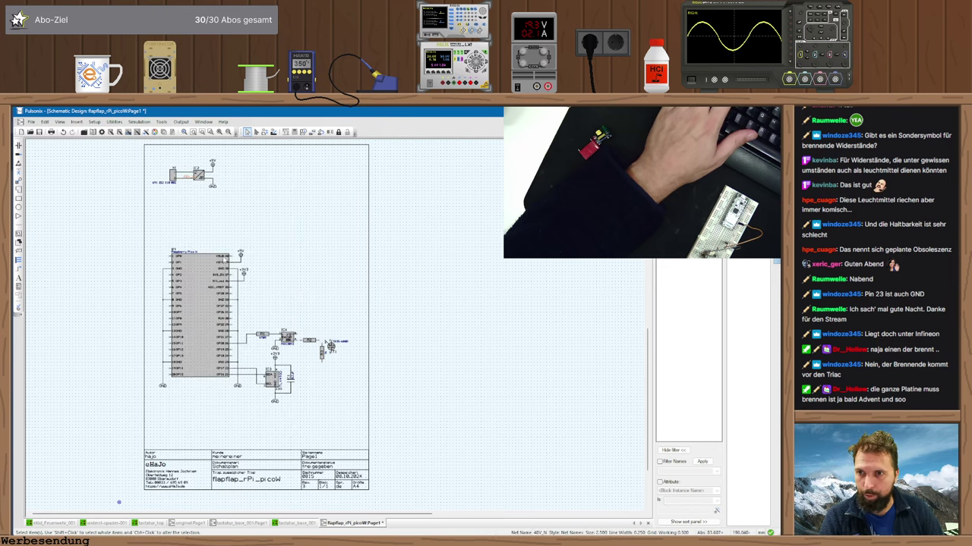
{"action": "left_click_drag", "start_coordinate": [341, 235], "coordinate": [490, 387]}
{"action": "left_click_drag", "start_coordinate": [364, 307], "coordinate": [396, 308]}
{"action": "left_click", "coordinate": [307, 300]}
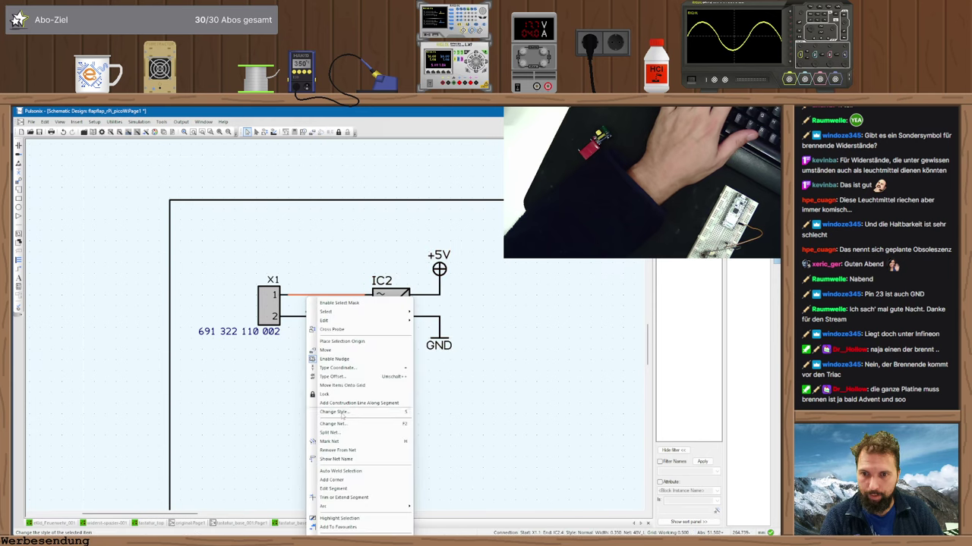
{"action": "left_click", "coordinate": [338, 459]}
- Wire R3's lower pin to T1 pin 3 with one corner
{"action": "scroll", "coordinate": [338, 408], "scroll_direction": "down", "scroll_amount": 2}
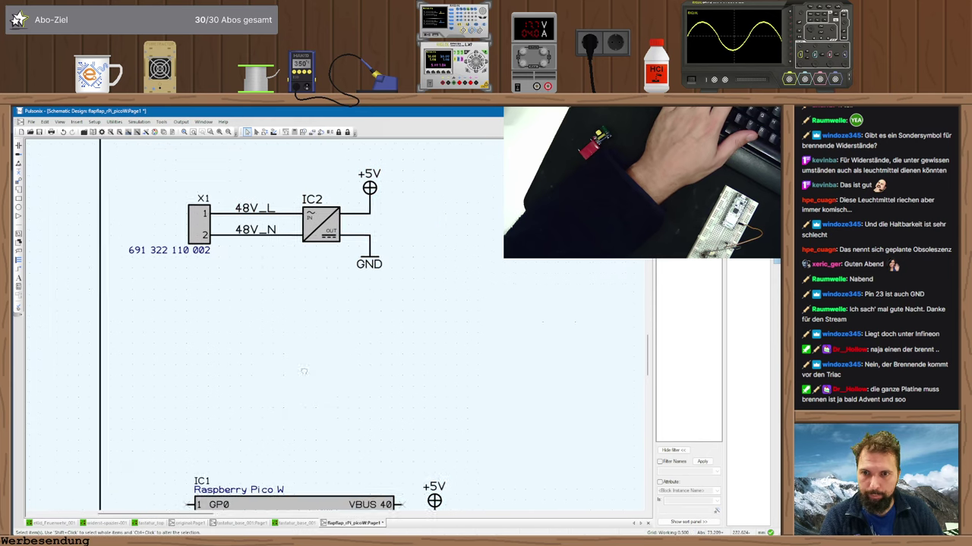
{"action": "scroll", "coordinate": [338, 379], "scroll_direction": "down", "scroll_amount": 3, "text": "ctrl"}
{"action": "scroll", "coordinate": [336, 357], "scroll_direction": "down", "scroll_amount": 2}
{"action": "scroll", "coordinate": [334, 329], "scroll_direction": "up", "scroll_amount": 3, "text": "ctrl"}
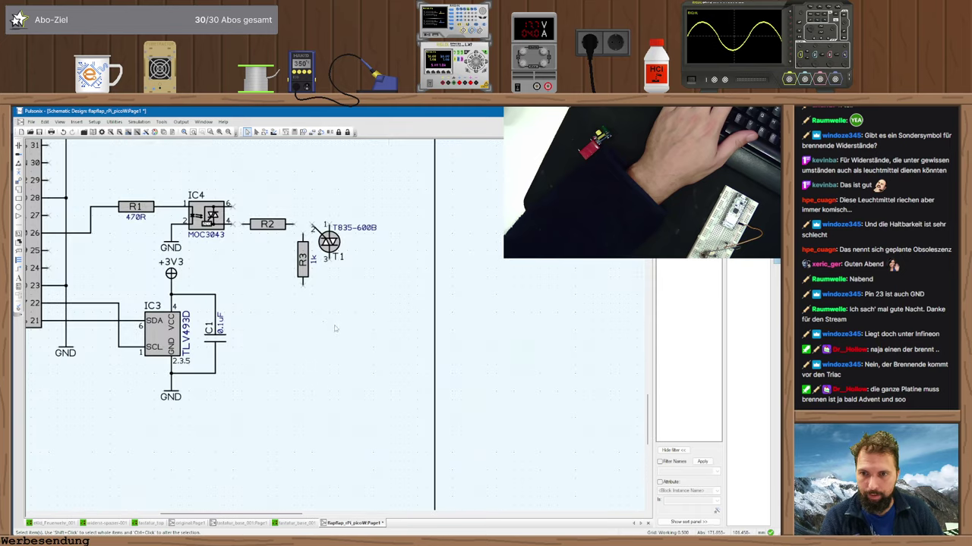
{"action": "left_click", "coordinate": [302, 285]}
{"action": "left_click", "coordinate": [331, 304]}
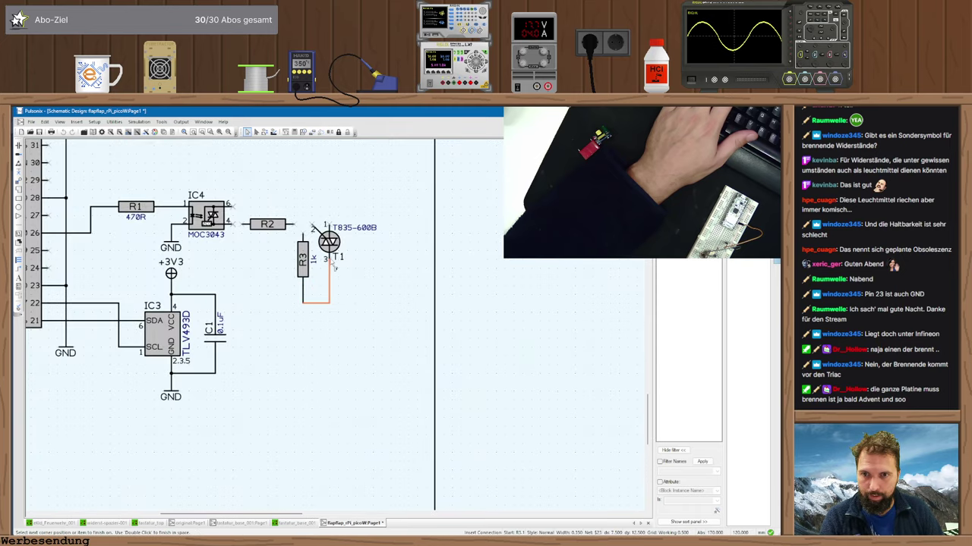
{"action": "left_click", "coordinate": [334, 265]}
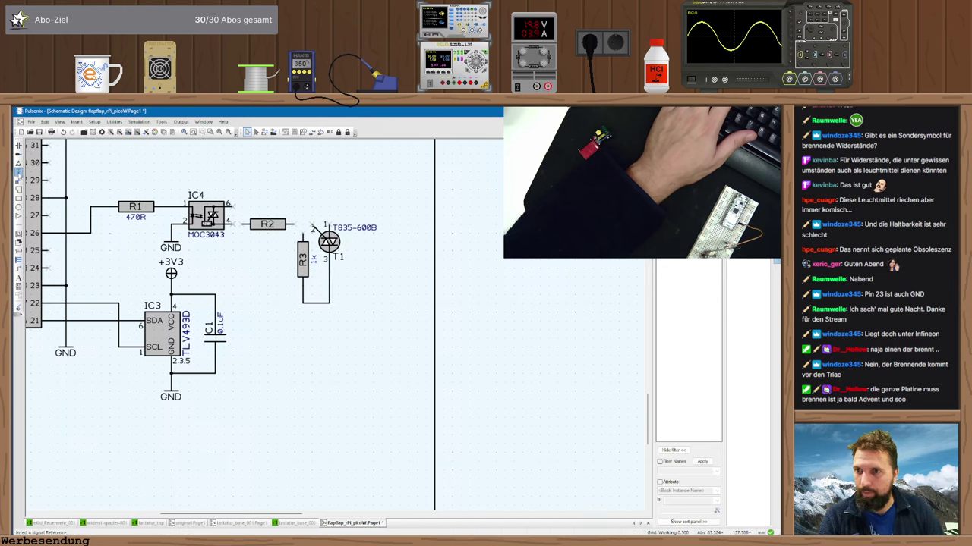
- Place a PGND symbol below the 48V_N wire and join it into the 48V_N net
{"action": "left_click", "coordinate": [19, 172]}
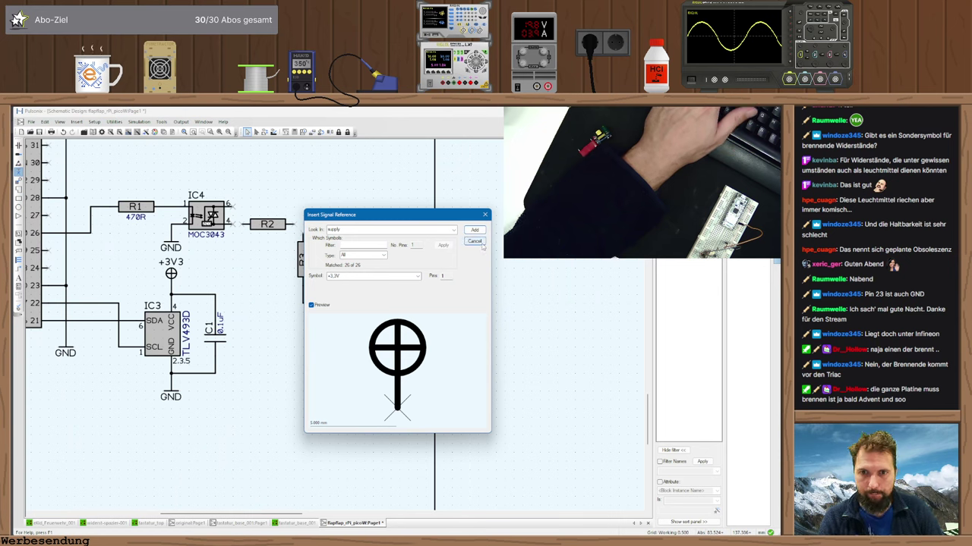
{"action": "left_click", "coordinate": [417, 276]}
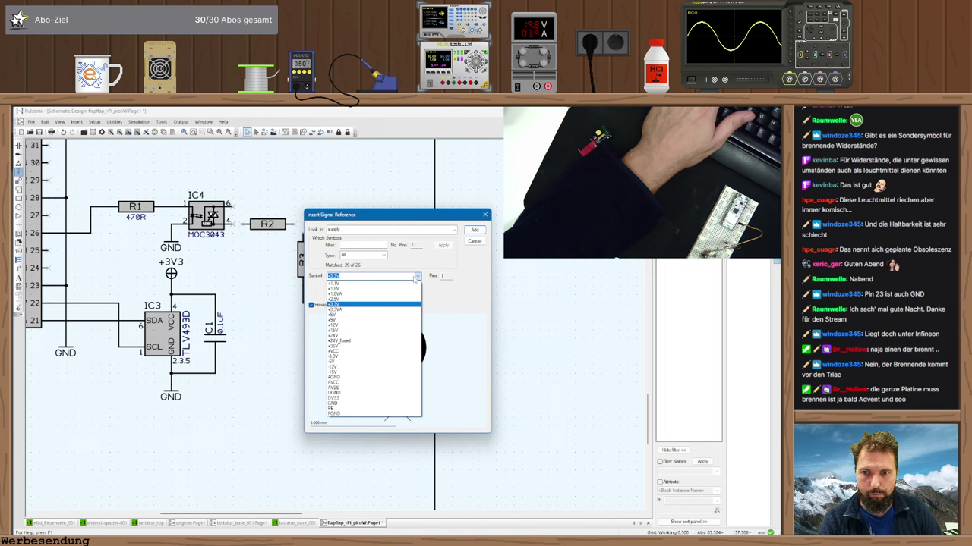
{"action": "left_click", "coordinate": [345, 413]}
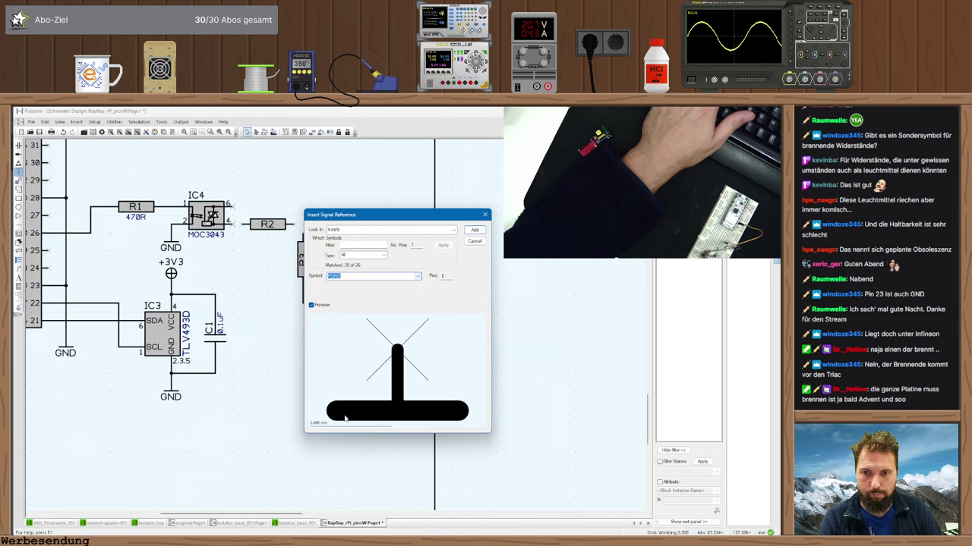
{"action": "left_click", "coordinate": [482, 229]}
{"action": "scroll", "coordinate": [374, 356], "scroll_direction": "down", "scroll_amount": 3}
{"action": "scroll", "coordinate": [374, 356], "scroll_direction": "up", "scroll_amount": 4}
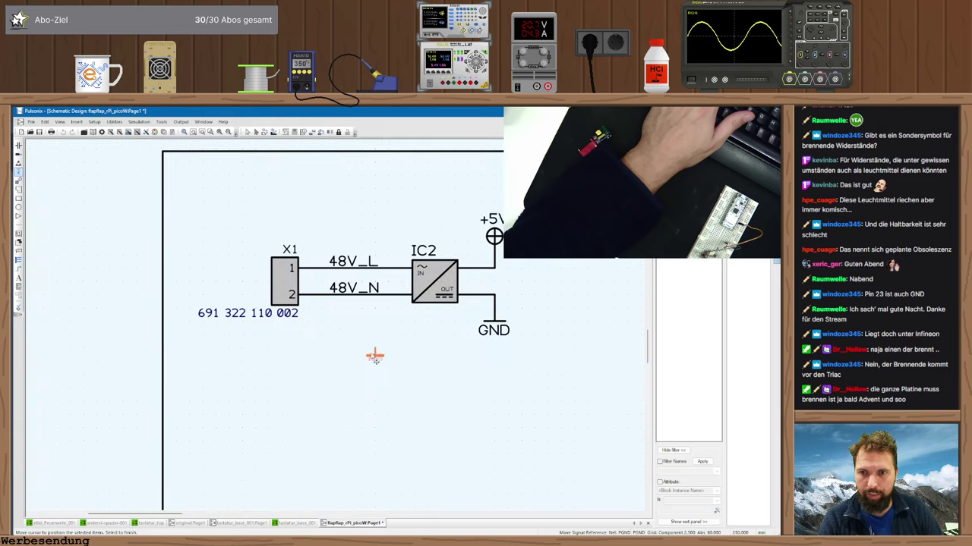
{"action": "left_click", "coordinate": [347, 311]}
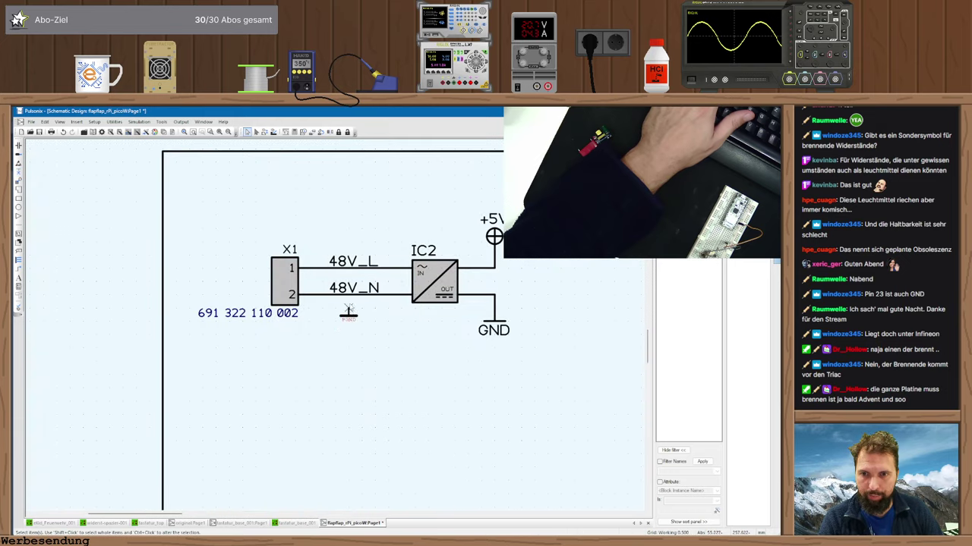
{"action": "left_click", "coordinate": [348, 310]}
{"action": "left_click", "coordinate": [350, 296]}
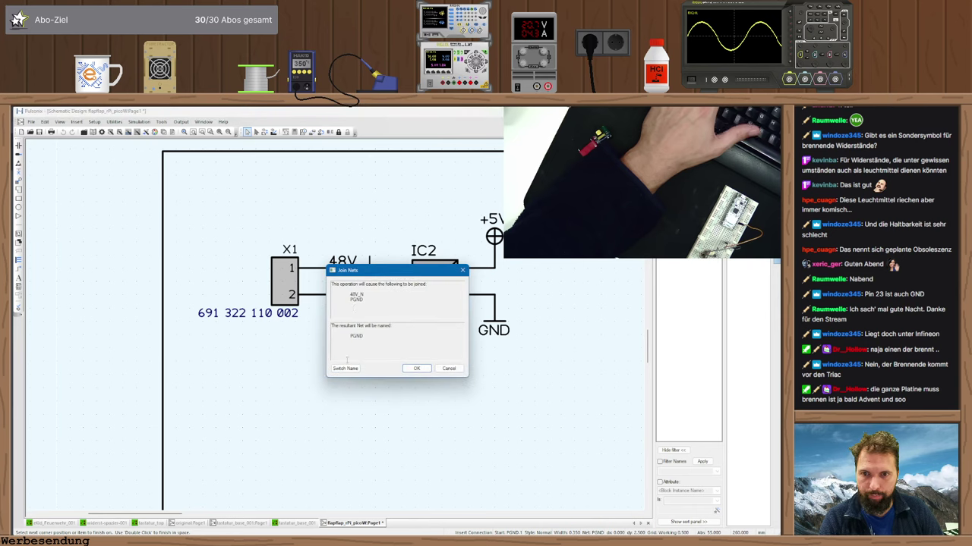
{"action": "key", "text": "Return"}
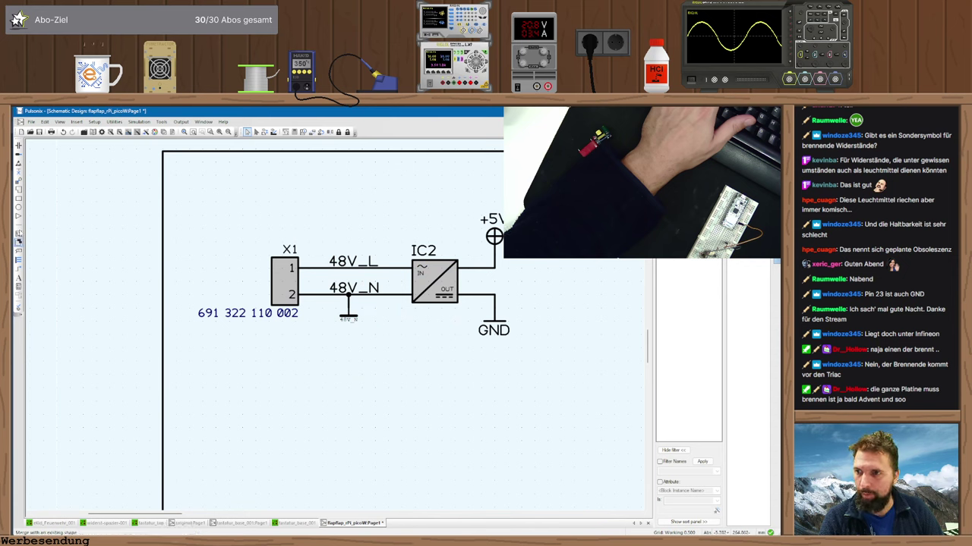
- Place a +24V supply symbol above the 48V_L wire and merge it into 48V_L
{"action": "left_click", "coordinate": [19, 173]}
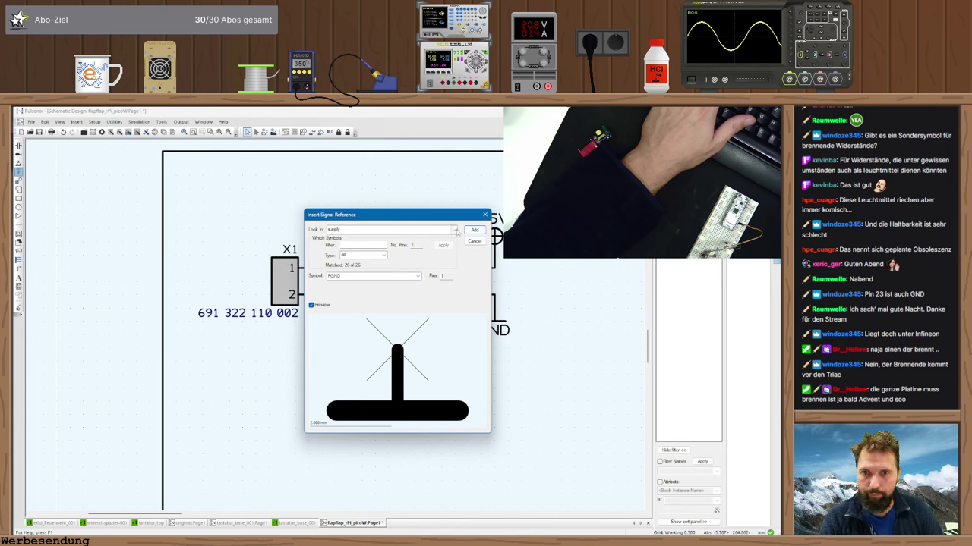
{"action": "left_click", "coordinate": [364, 276]}
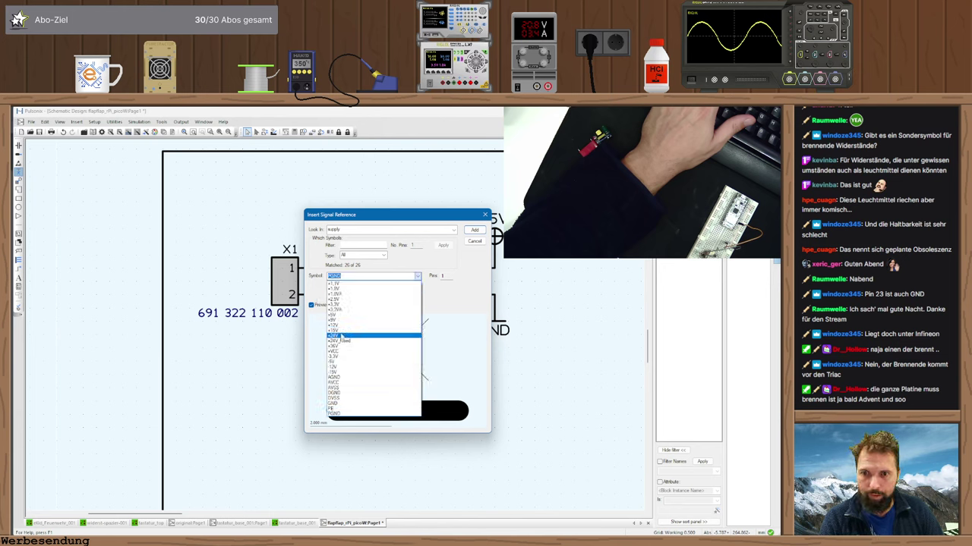
{"action": "left_click", "coordinate": [340, 337]}
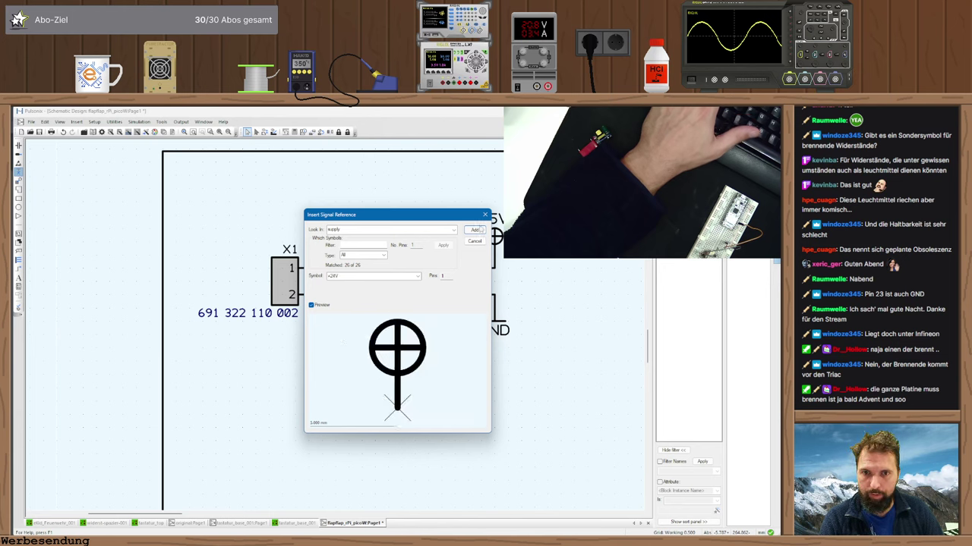
{"action": "left_click", "coordinate": [474, 229]}
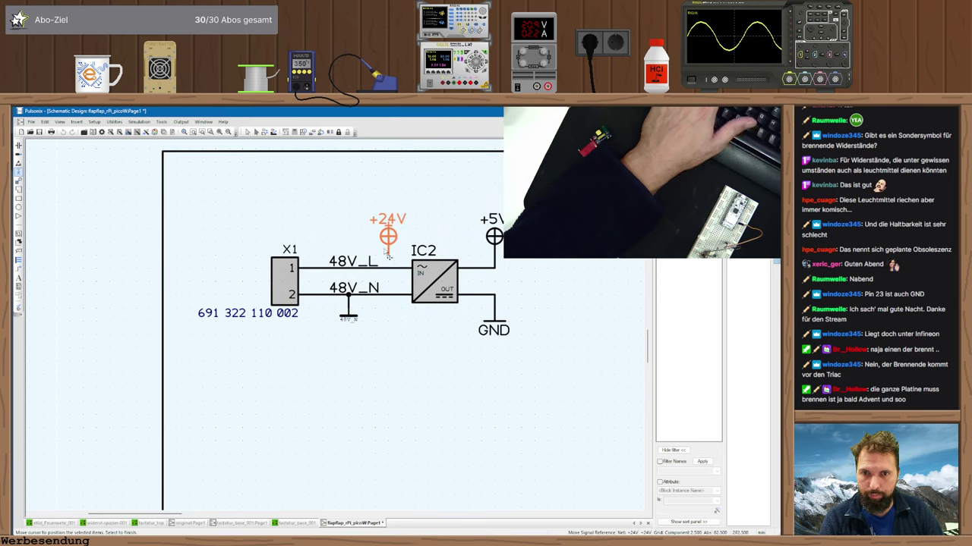
{"action": "left_click", "coordinate": [388, 244]}
{"action": "left_click_drag", "start_coordinate": [390, 244], "coordinate": [390, 262]}
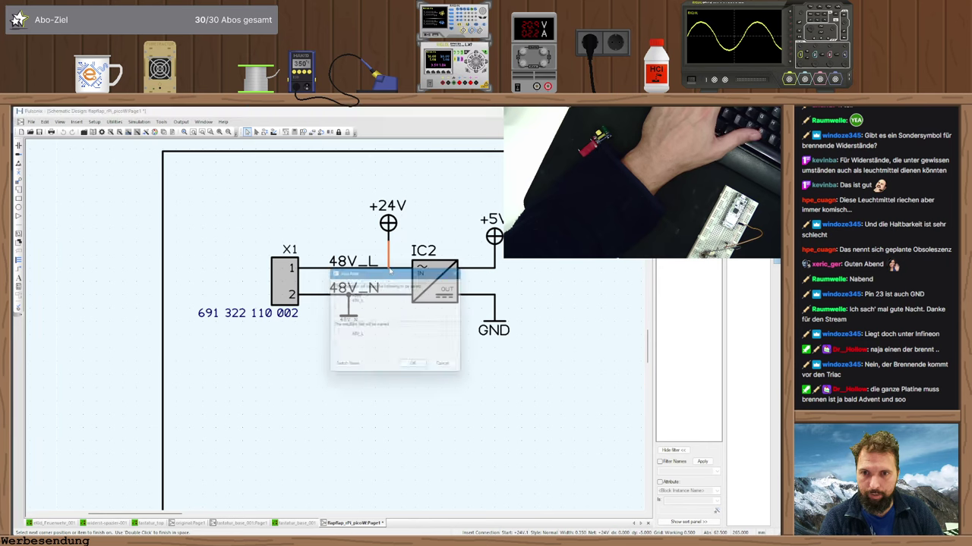
{"action": "left_click", "coordinate": [416, 369]}
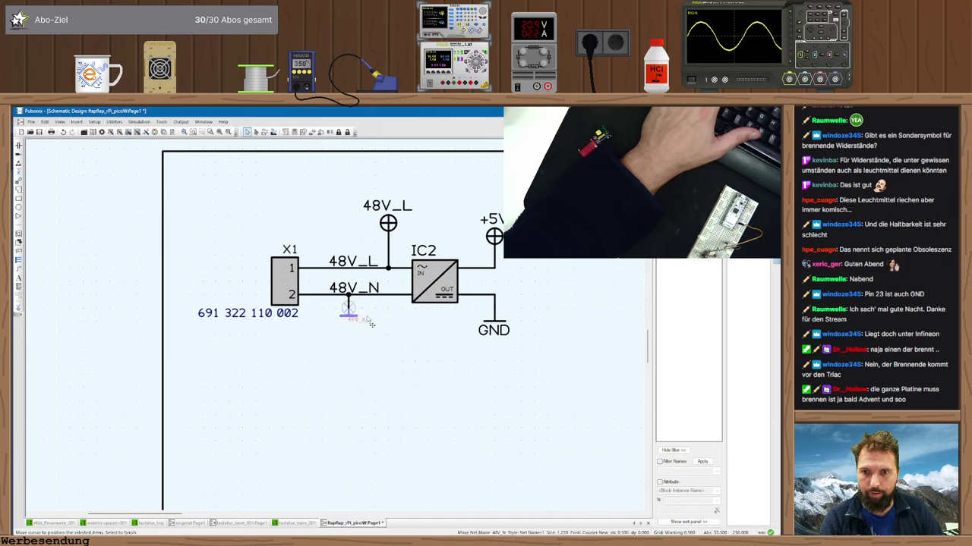
- Position the 48V_N reference symbol under its wire
{"action": "left_click_drag", "start_coordinate": [348, 307], "coordinate": [389, 319]}
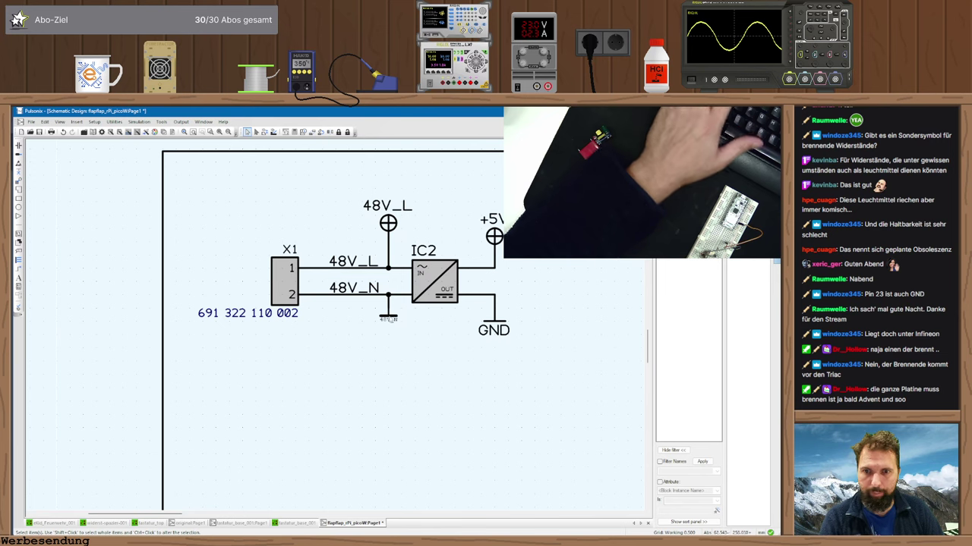
{"action": "left_click", "coordinate": [388, 318]}
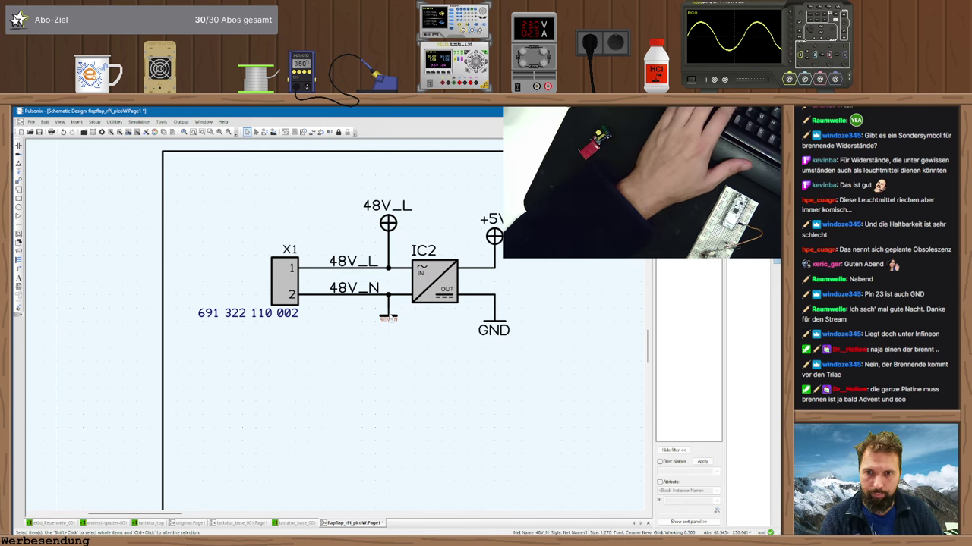
{"action": "scroll", "coordinate": [339, 329], "scroll_direction": "down", "scroll_amount": 5}
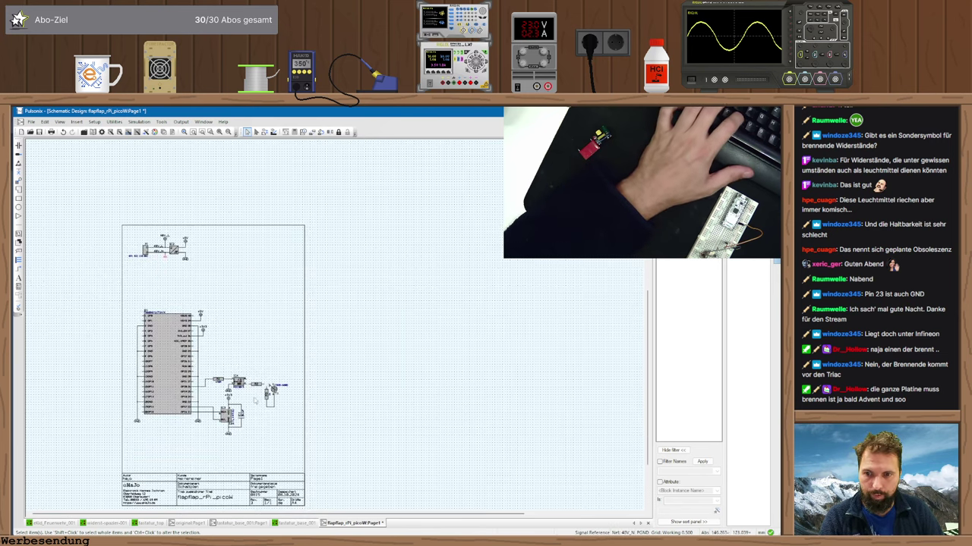
- Wire the 48V_N symbol to the R3/T1 net, joining $23 into 48V_N, then view original:Page1
{"action": "scroll", "coordinate": [339, 330], "scroll_direction": "up", "scroll_amount": 5}
{"action": "scroll", "coordinate": [339, 330], "scroll_direction": "up", "scroll_amount": 2}
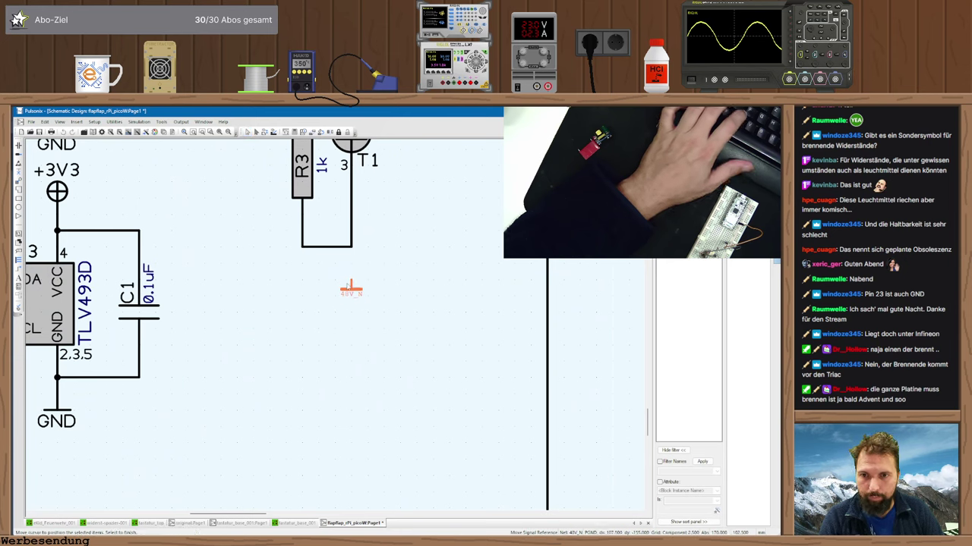
{"action": "left_click", "coordinate": [352, 283]}
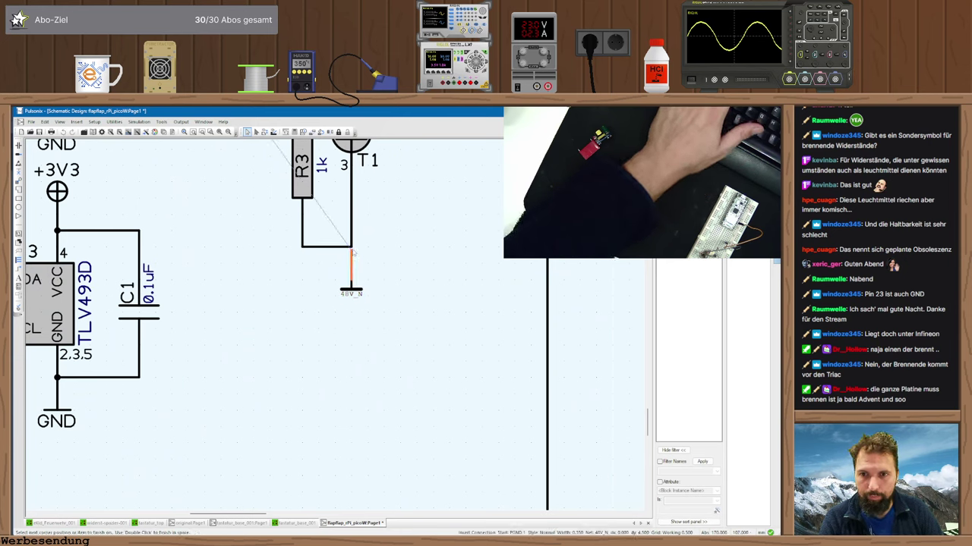
{"action": "left_click", "coordinate": [351, 247]}
{"action": "left_click", "coordinate": [437, 236]}
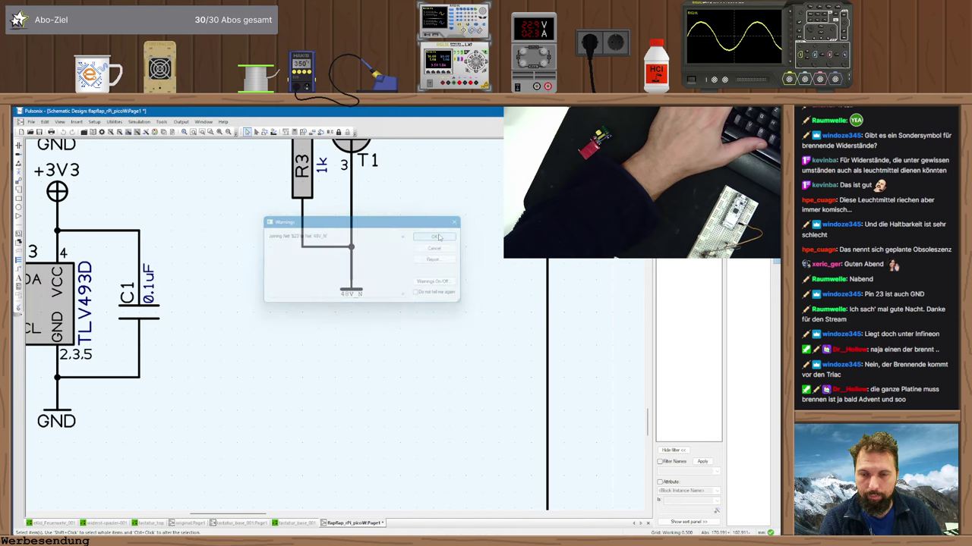
{"action": "scroll", "coordinate": [405, 248], "scroll_direction": "down", "scroll_amount": 5}
{"action": "scroll", "coordinate": [343, 327], "scroll_direction": "up", "scroll_amount": 1}
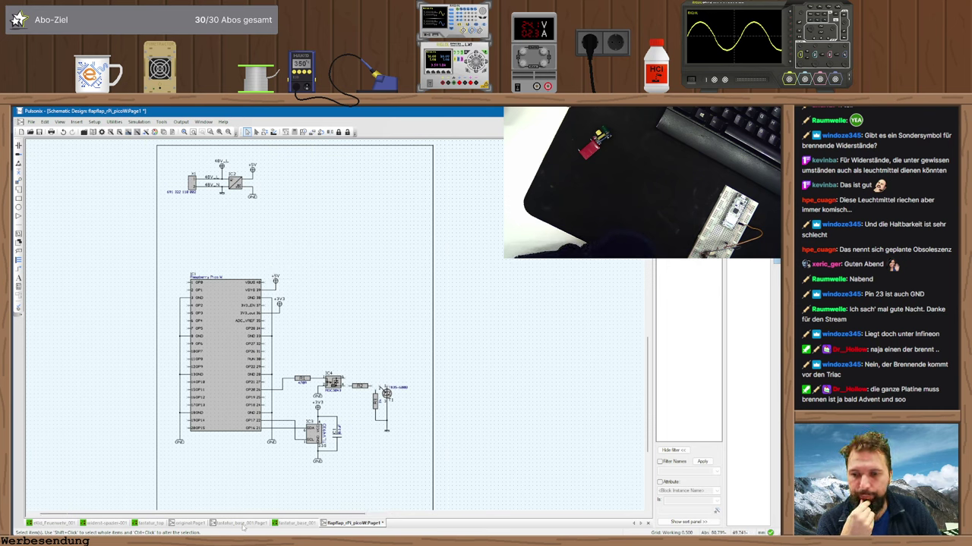
{"action": "left_click", "coordinate": [189, 523]}
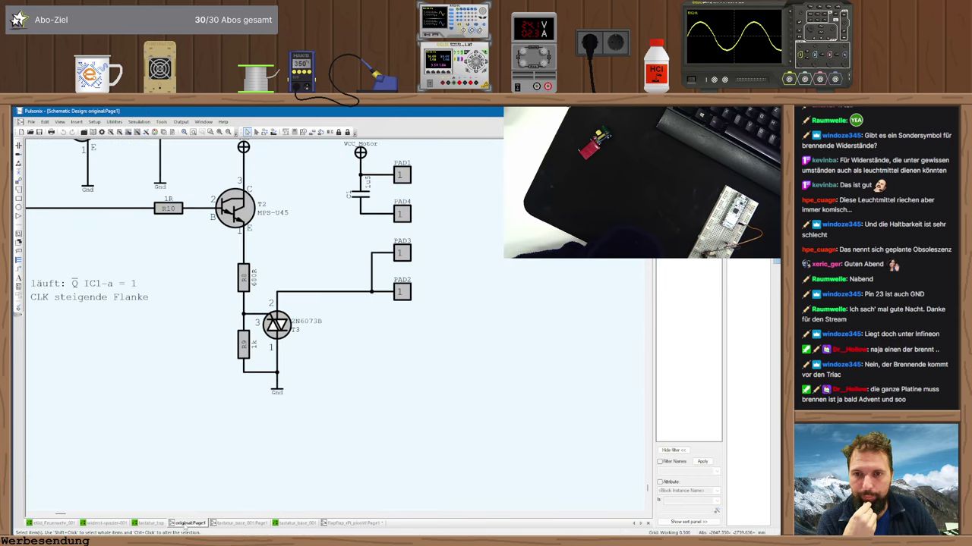
{"action": "scroll", "coordinate": [245, 439], "scroll_direction": "down", "scroll_amount": 1}
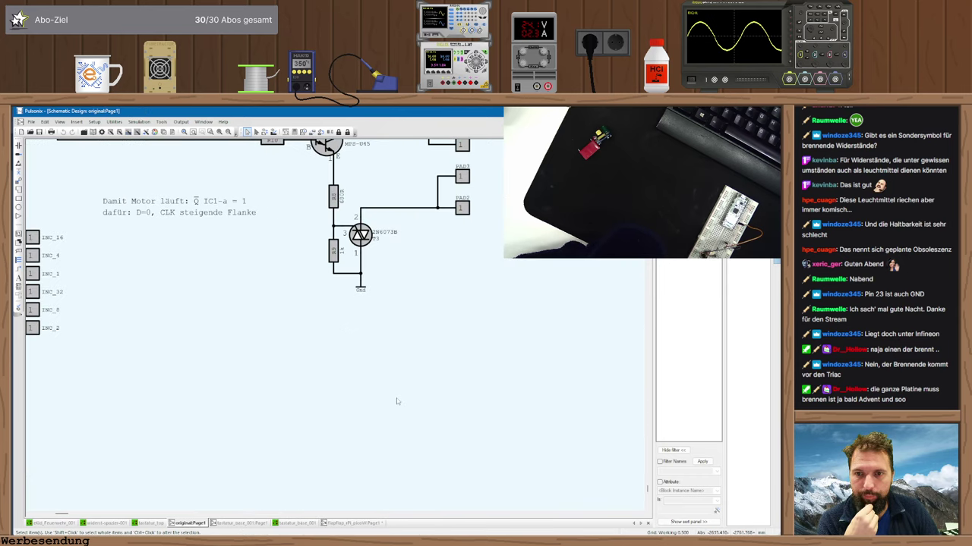
- Back on the Pico W sheet, insert a component from the connector library filtered to 4 pins
{"action": "left_click", "coordinate": [355, 523]}
{"action": "key", "text": "i"}
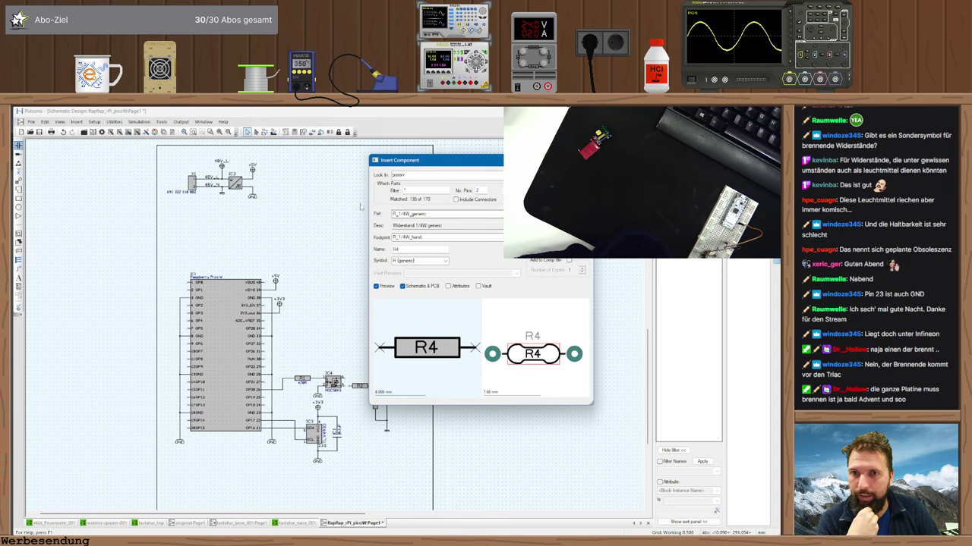
{"action": "left_click", "coordinate": [425, 174]}
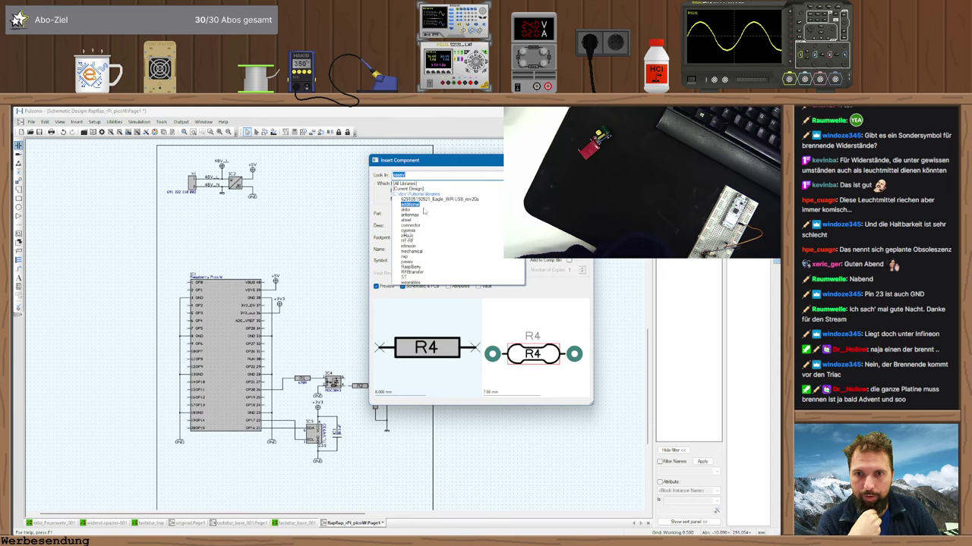
{"action": "left_click", "coordinate": [410, 226]}
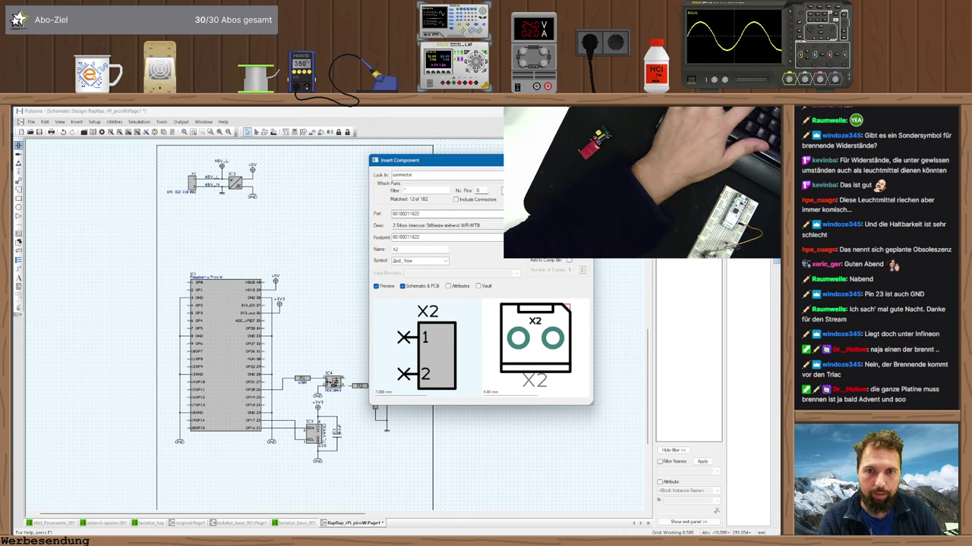
{"action": "type", "text": "4"}
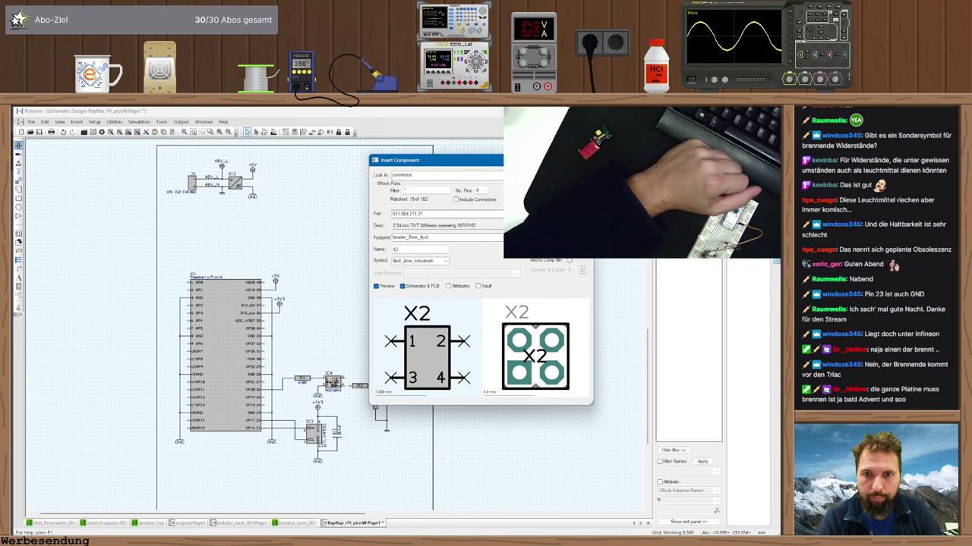
{"action": "key", "text": "Down"}
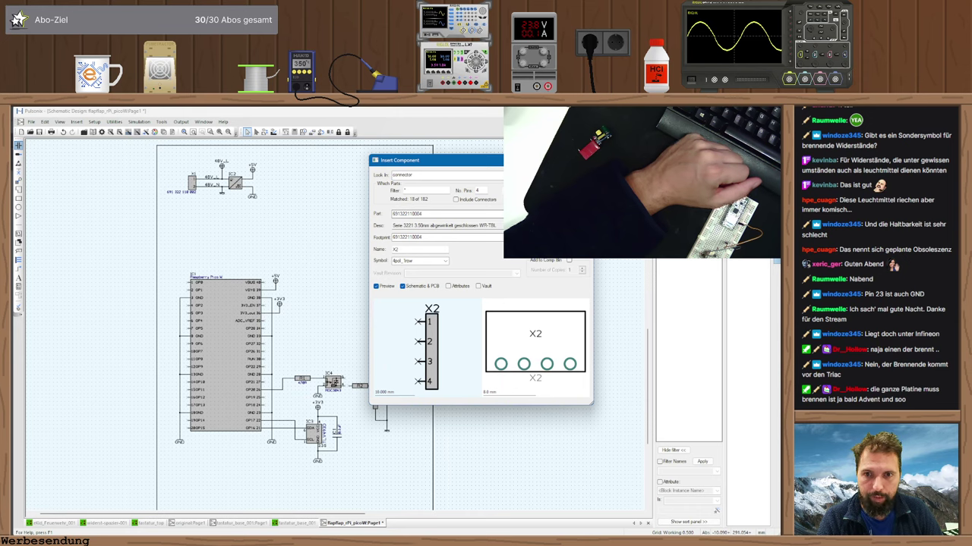
{"action": "key", "text": "Down"}
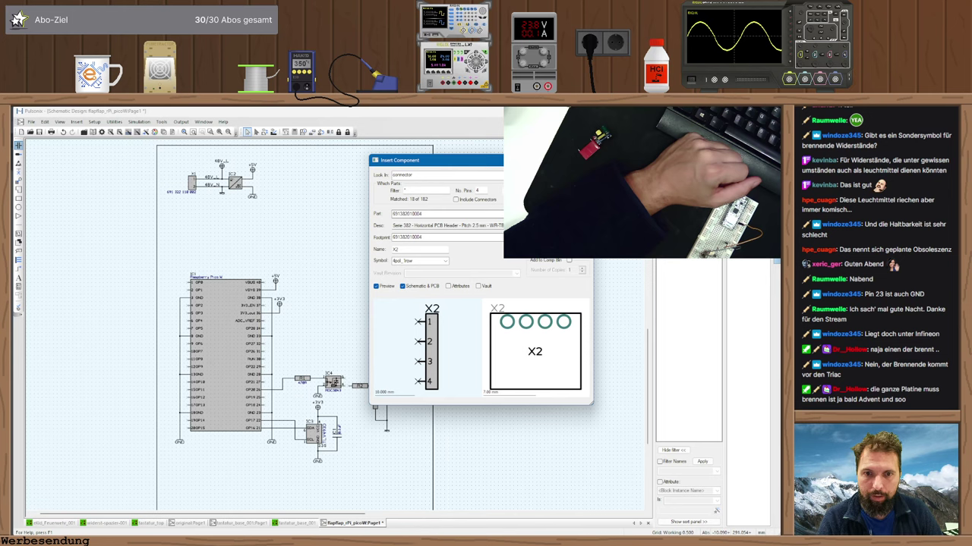
{"action": "key", "text": "Down"}
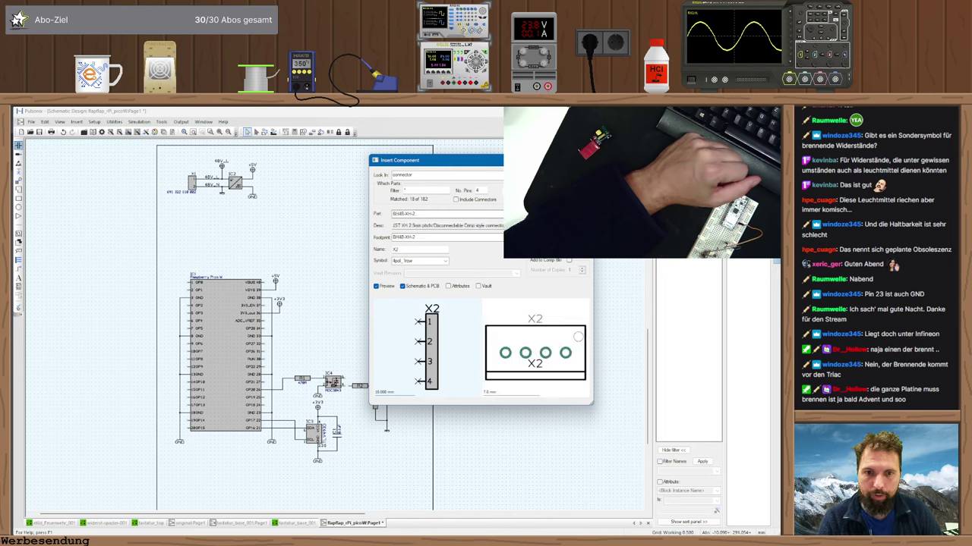
{"action": "key", "text": "Down"}
{"action": "key", "text": "Up"}
{"action": "key", "text": "Up"}
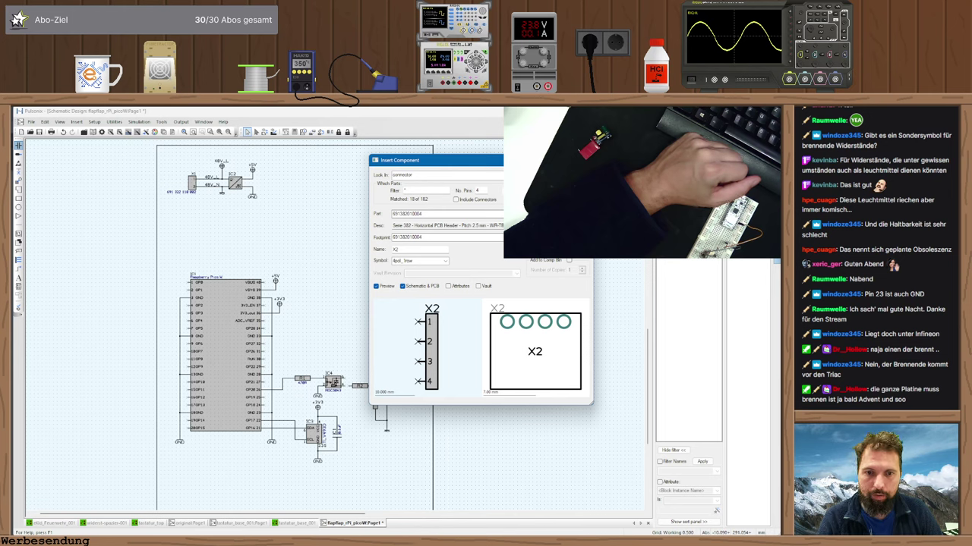
{"action": "key", "text": "Down"}
{"action": "key", "text": "Down"}
{"action": "key", "text": "Down"}
{"action": "key", "text": "Down"}
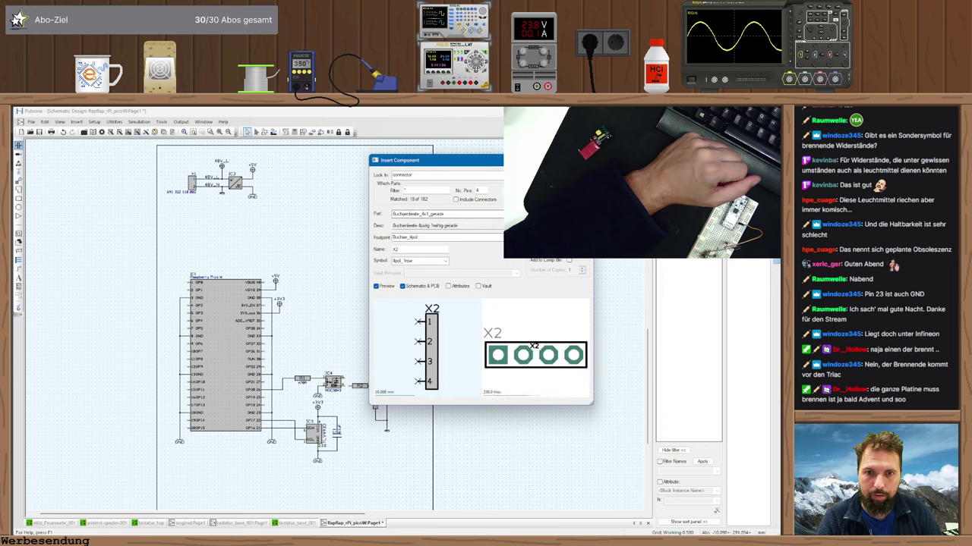
{"action": "key", "text": "Up"}
{"action": "key", "text": "Up"}
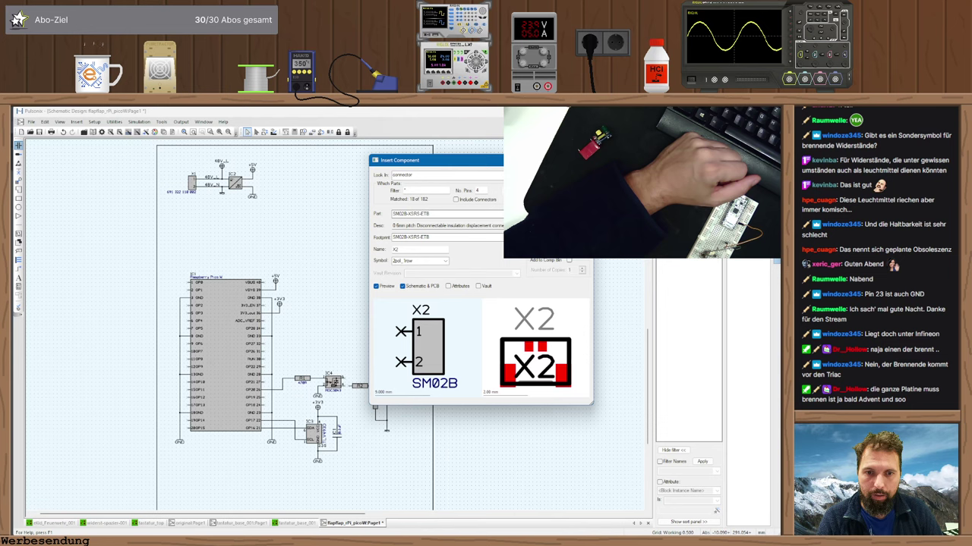
{"action": "key", "text": "Down"}
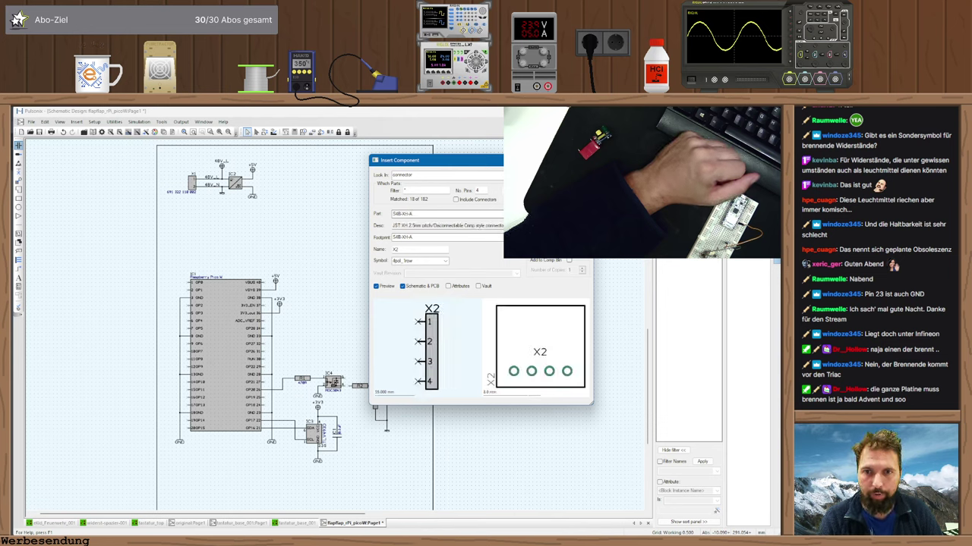
{"action": "key", "text": "Down"}
{"action": "key", "text": "Down"}
{"action": "key", "text": "Down"}
{"action": "key", "text": "Down"}
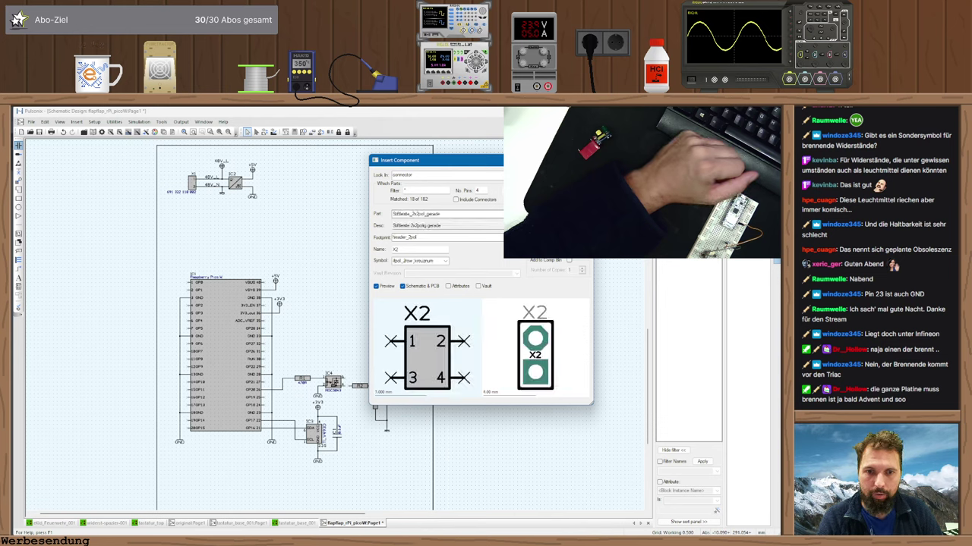
{"action": "key", "text": "Down"}
{"action": "key", "text": "Down"}
{"action": "key", "text": "Down"}
{"action": "key", "text": "Down"}
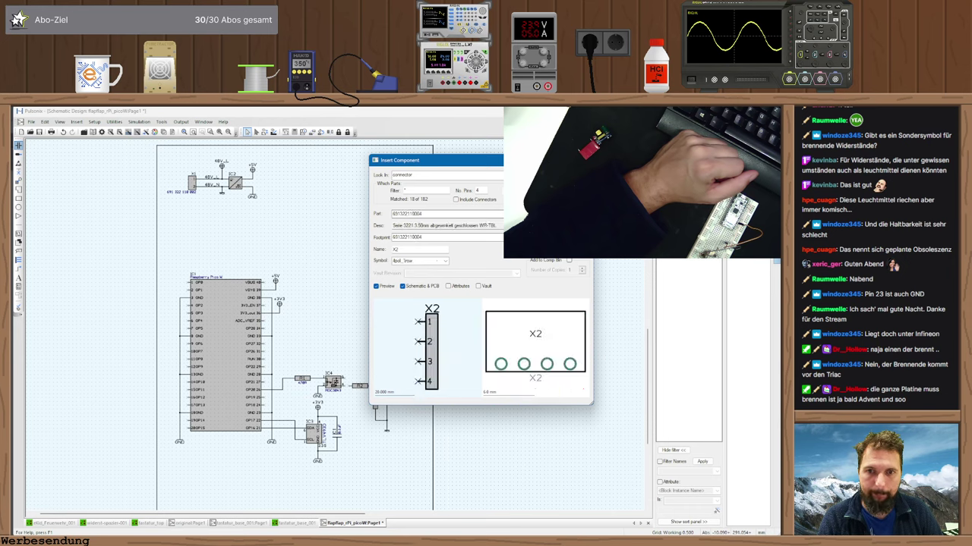
{"action": "key", "text": "Down"}
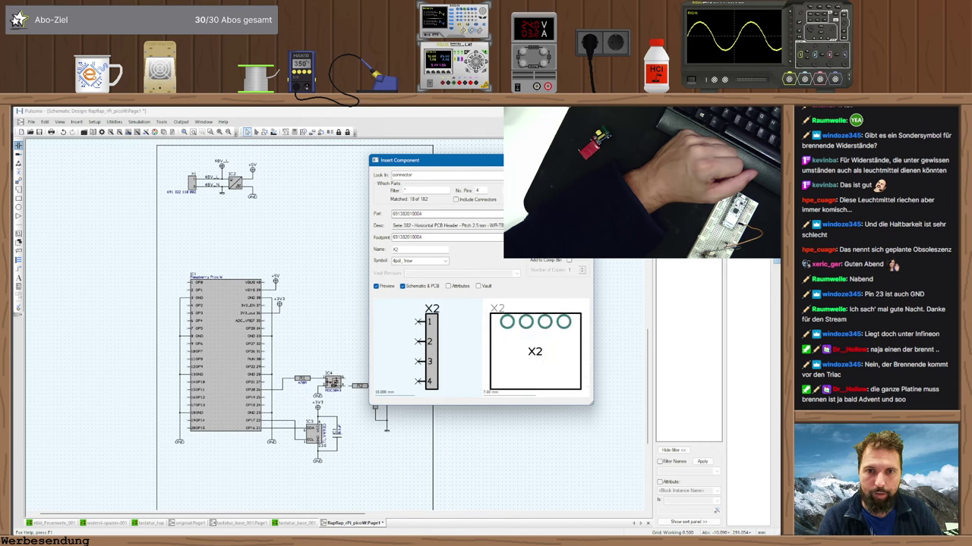
{"action": "key", "text": "Return"}
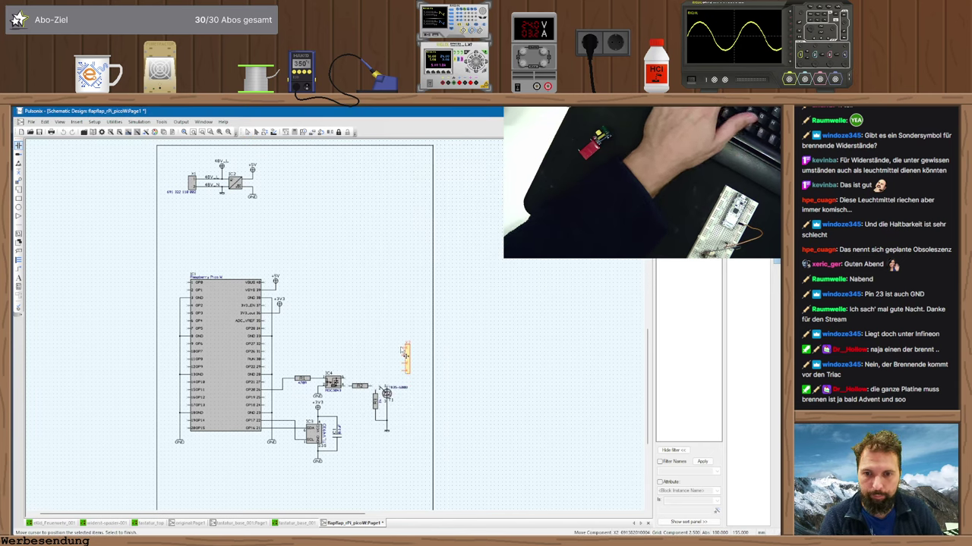
- Place connector X2 right of the triac circuit and review connector X1's properties
{"action": "left_click", "coordinate": [407, 349]}
{"action": "key", "text": "Escape"}
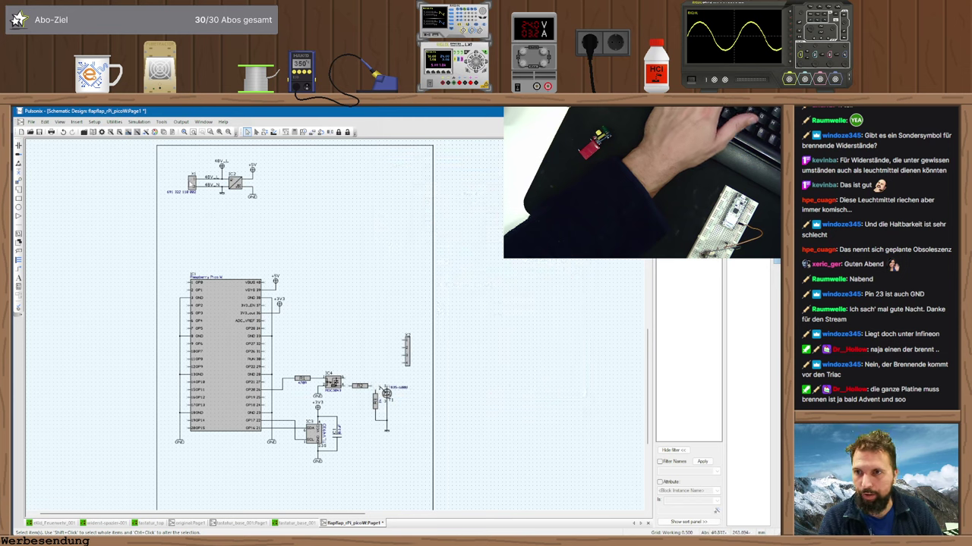
{"action": "double_click", "coordinate": [191, 184]}
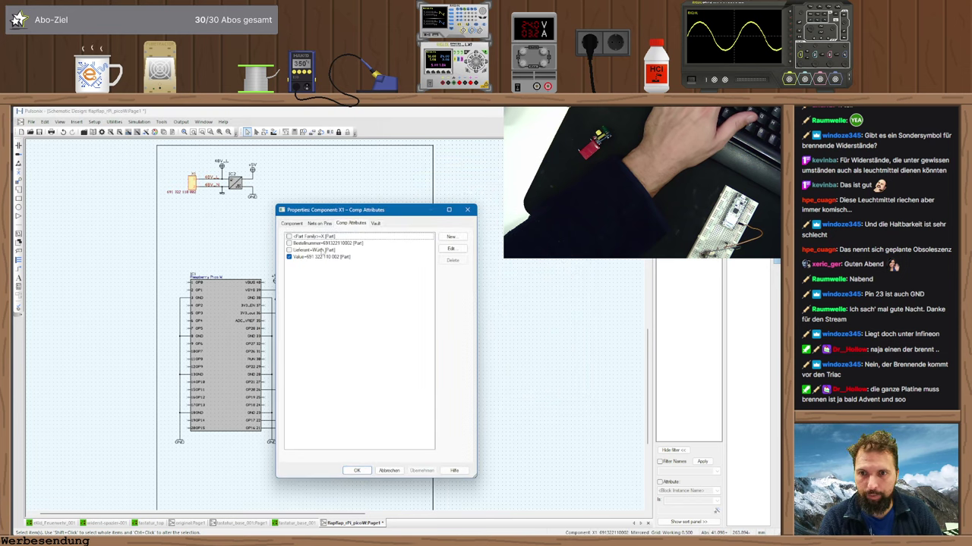
{"action": "left_click", "coordinate": [291, 223]}
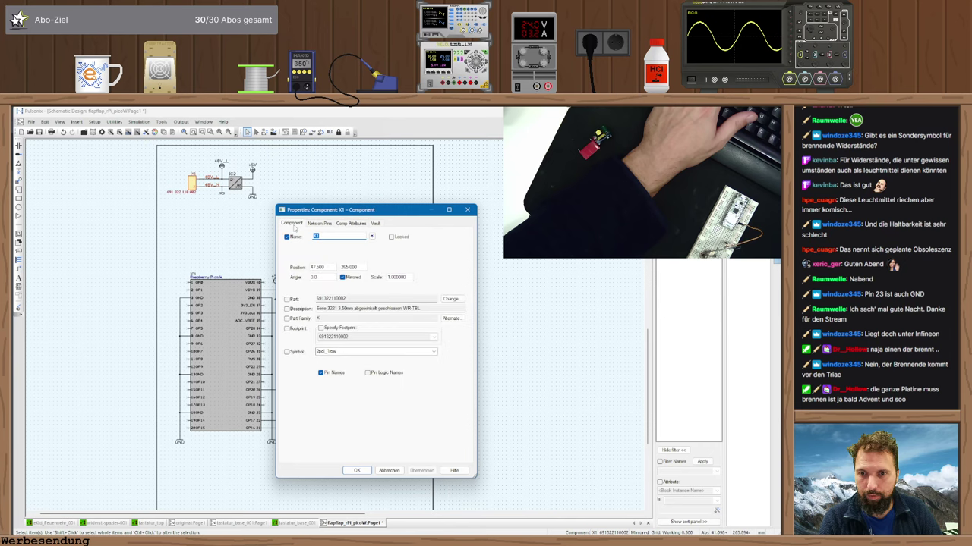
{"action": "key", "text": "Escape"}
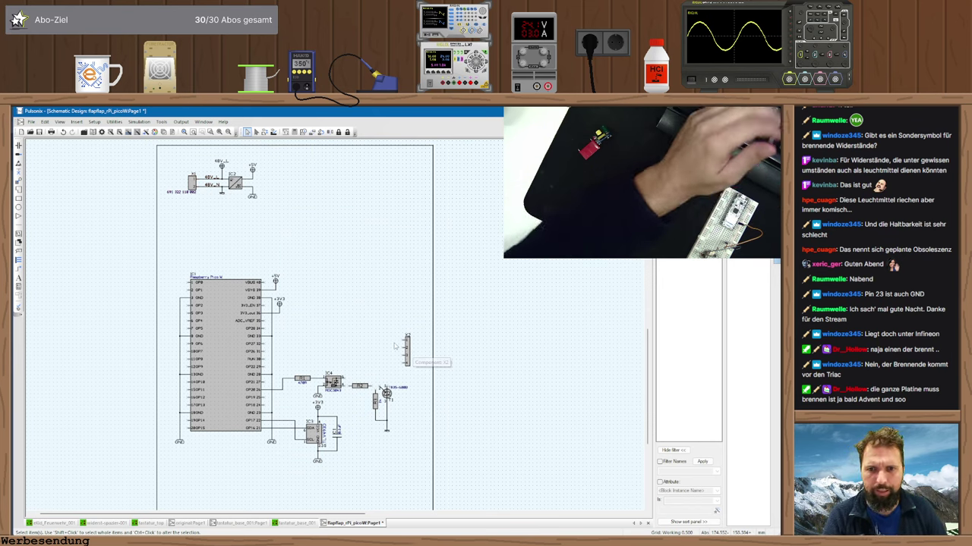
{"action": "scroll", "coordinate": [395, 347], "scroll_direction": "up", "scroll_amount": 3}
{"action": "scroll", "coordinate": [325, 347], "scroll_direction": "up", "scroll_amount": 1}
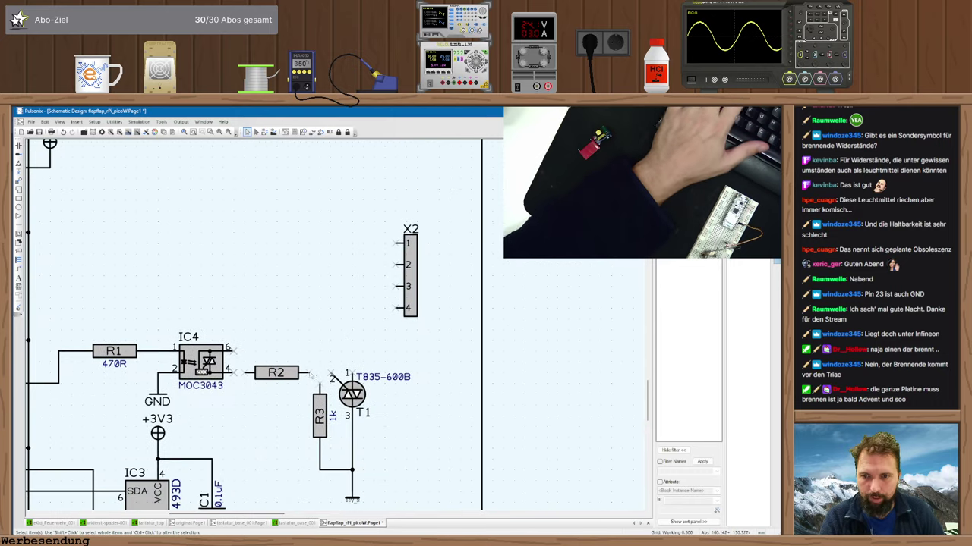
- Wire R2 to R3's top pin and join that node to T1 pin 2
{"action": "left_click", "coordinate": [310, 373]}
{"action": "left_click", "coordinate": [319, 387]}
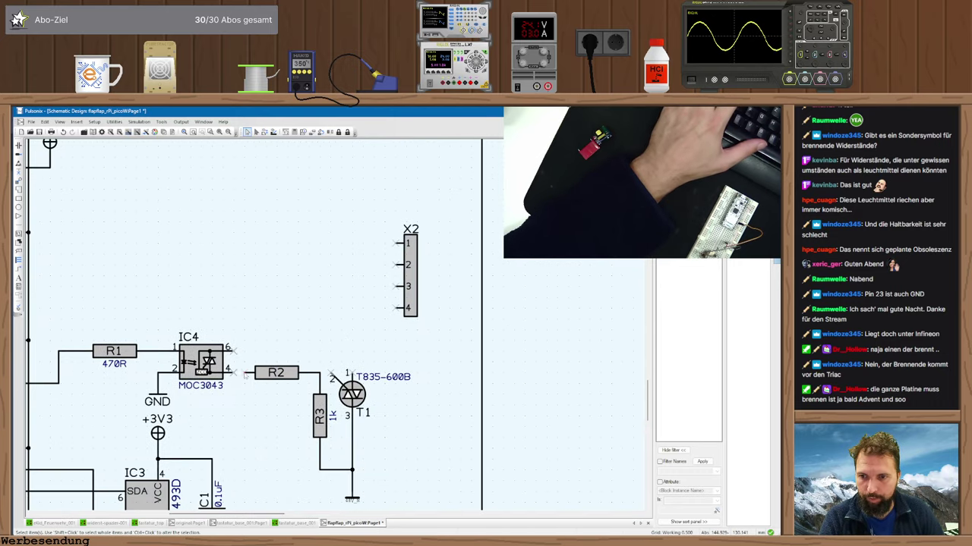
{"action": "left_click", "coordinate": [330, 375]}
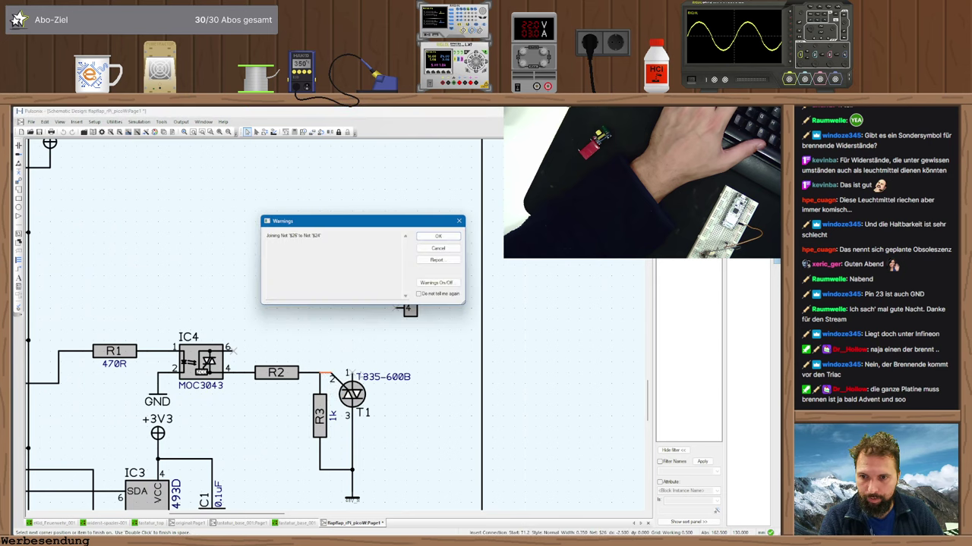
{"action": "key", "text": "Return"}
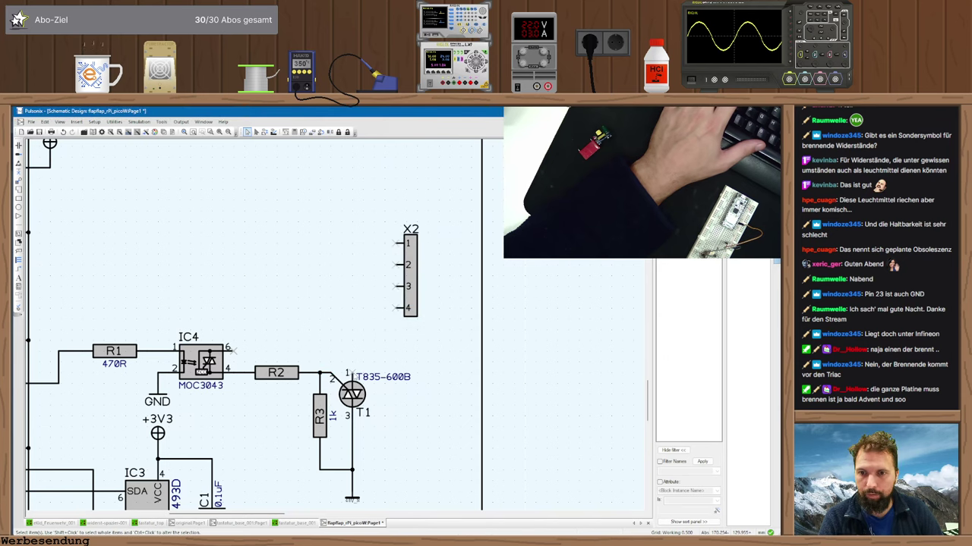
- Wire T1 pin 1 to X2 pin 4, and X2 pin 3 onto the same net
{"action": "left_click", "coordinate": [190, 524]}
{"action": "scroll", "coordinate": [371, 298], "scroll_direction": "down", "scroll_amount": 3}
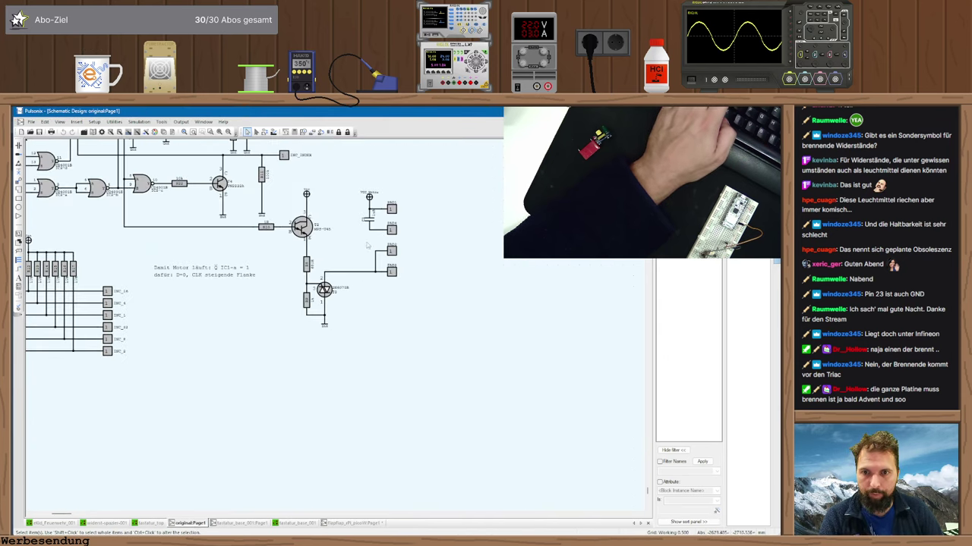
{"action": "left_click", "coordinate": [347, 524]}
{"action": "left_click", "coordinate": [350, 372]}
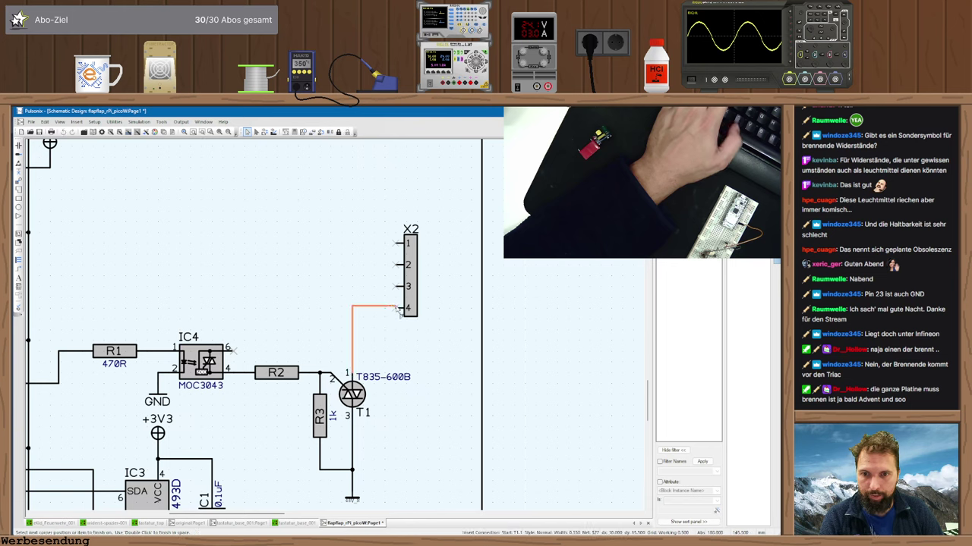
{"action": "left_click", "coordinate": [396, 309]}
{"action": "left_click", "coordinate": [397, 287]}
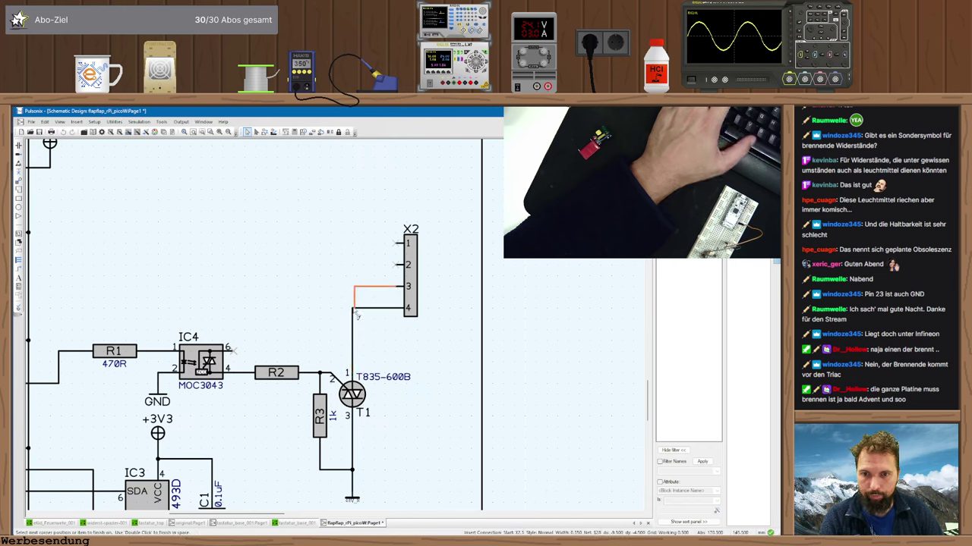
{"action": "left_click", "coordinate": [356, 315]}
{"action": "left_click", "coordinate": [438, 236]}
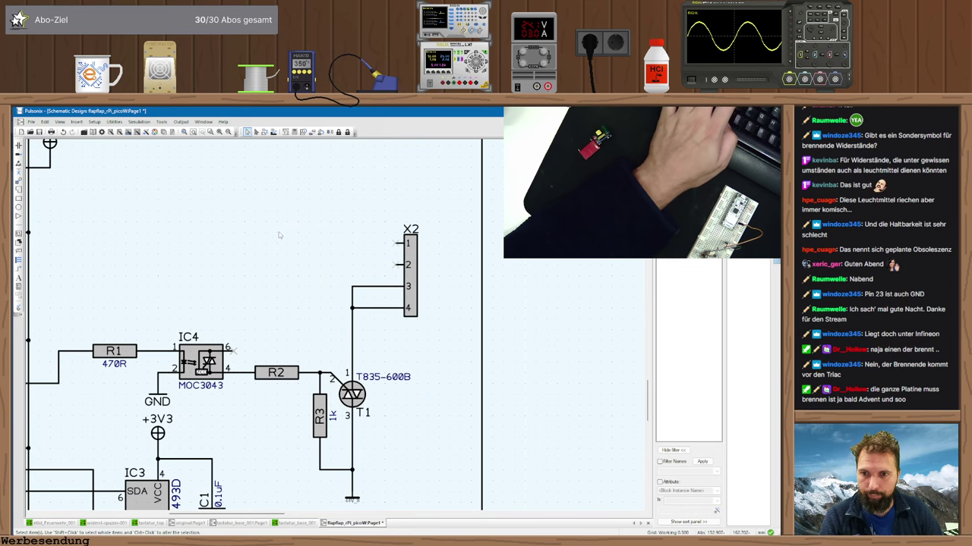
- Look up the T835 triac and compare against the original:Page1 sheet
{"action": "key", "text": "alt+Tab"}
{"action": "key", "text": "alt+Tab"}
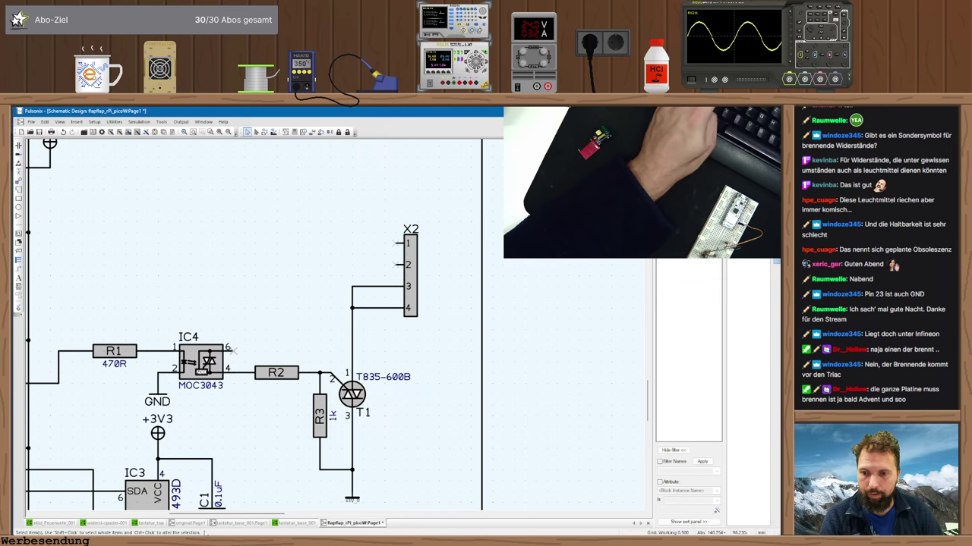
{"action": "left_click", "coordinate": [189, 524]}
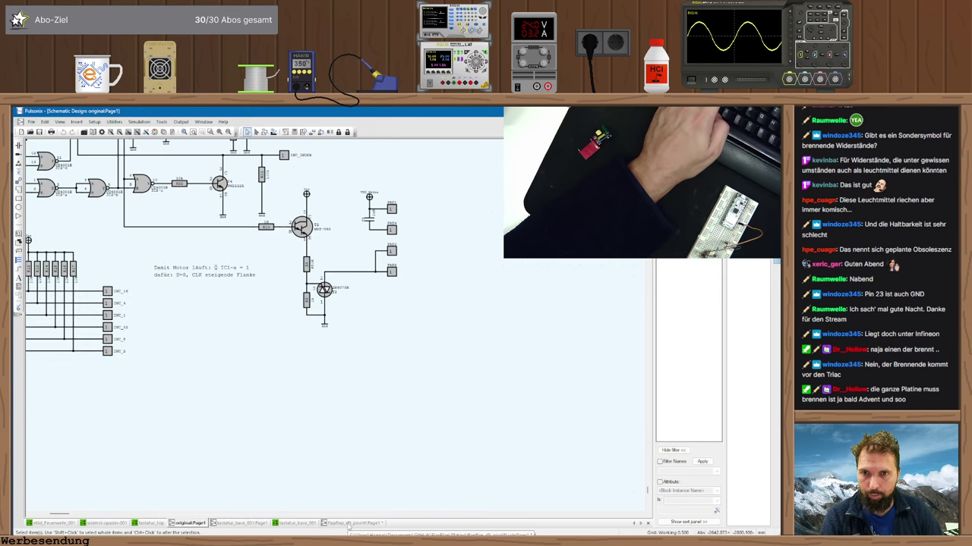
{"action": "left_click", "coordinate": [351, 523]}
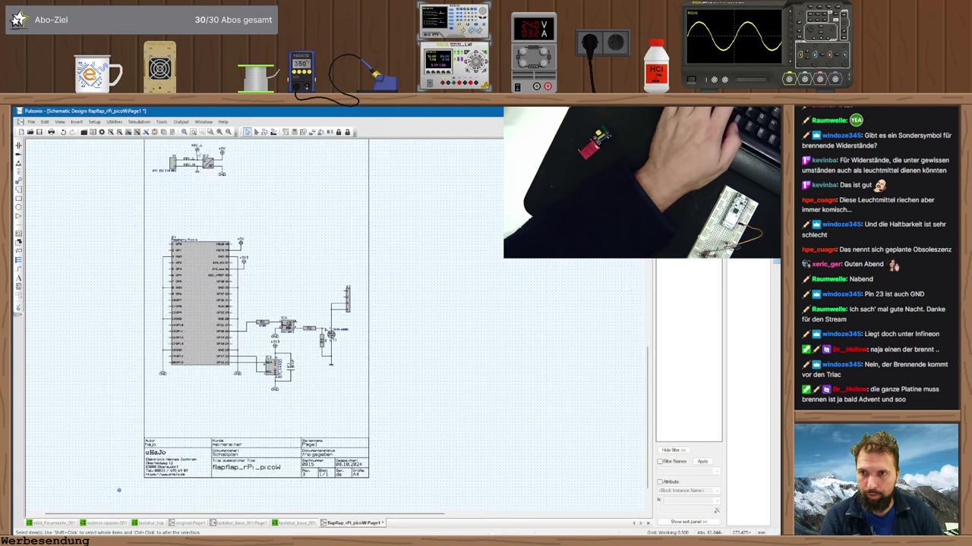
- Paste the 48V_L supply symbol, resolving the net name conflict, and place it above X2
{"action": "key", "text": "ctrl+v"}
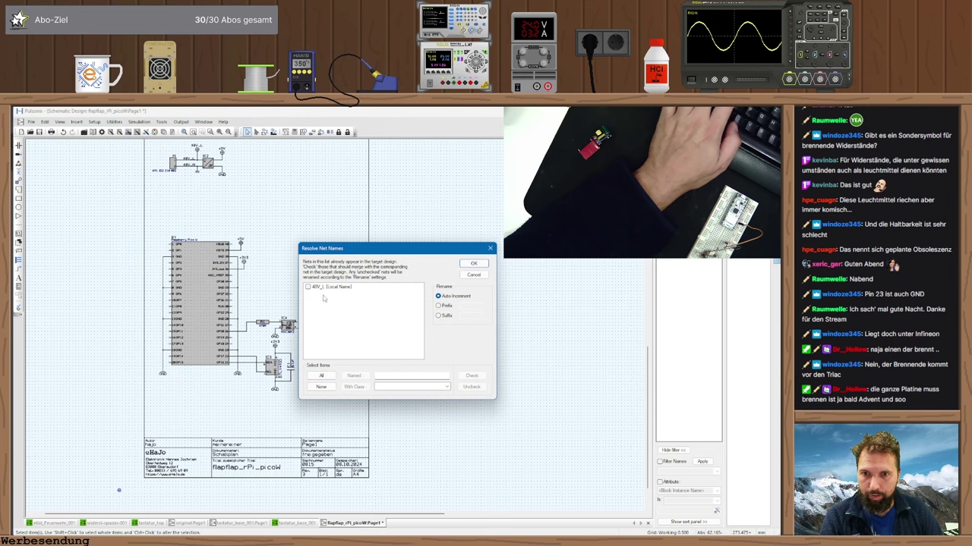
{"action": "left_click", "coordinate": [334, 287]}
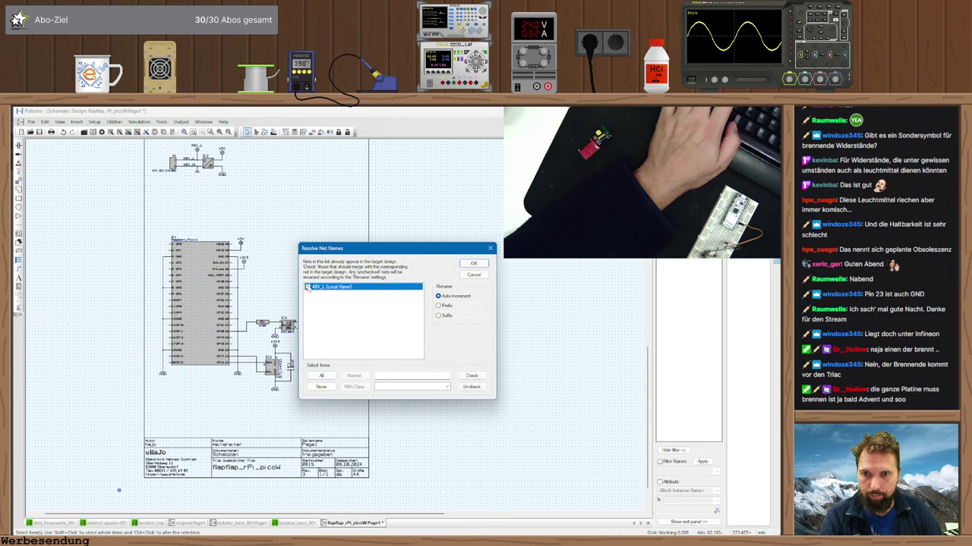
{"action": "left_click", "coordinate": [308, 288]}
{"action": "left_click", "coordinate": [474, 264]}
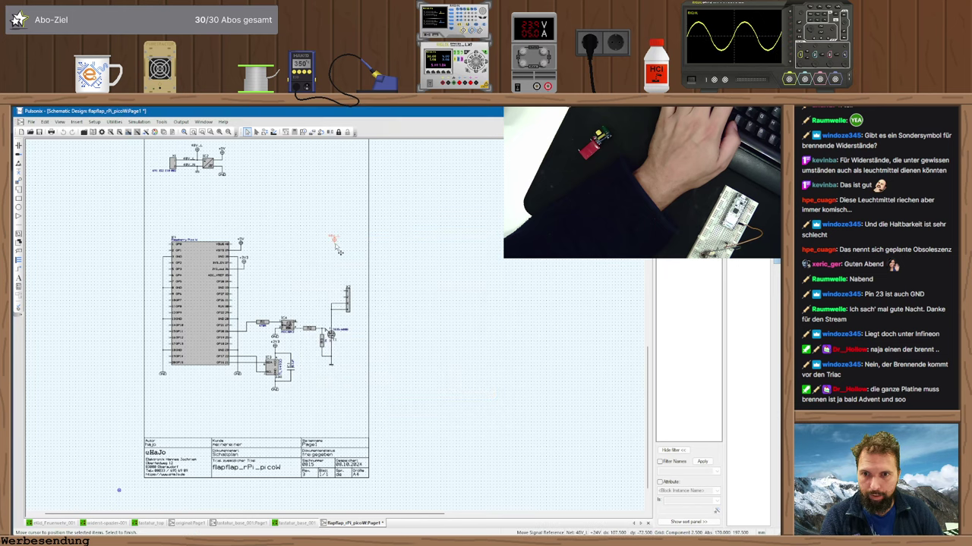
{"action": "scroll", "coordinate": [342, 329], "scroll_direction": "up", "scroll_amount": 3}
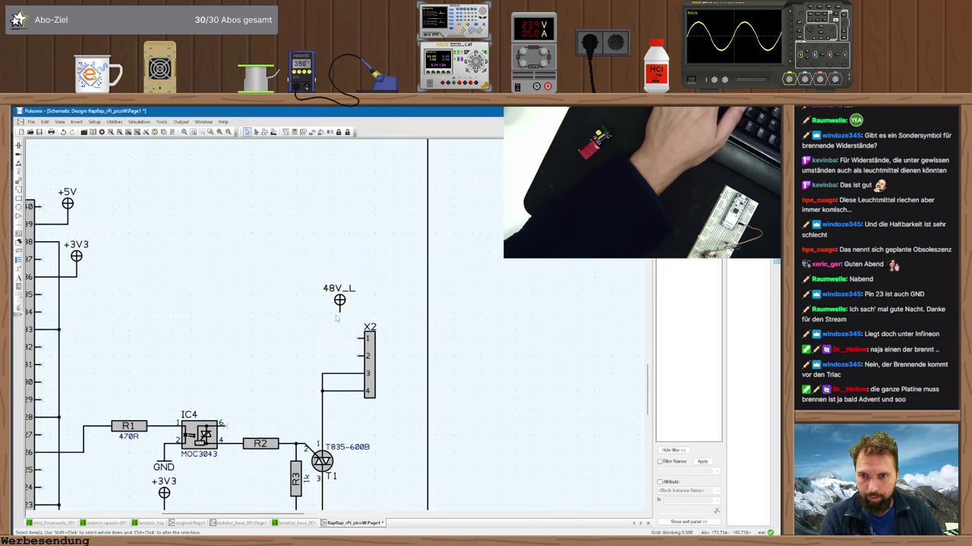
{"action": "left_click", "coordinate": [325, 319]}
- Wire X2 pin 1 and IC4 pin 6 to the 48V_L symbol
{"action": "left_click", "coordinate": [360, 338]}
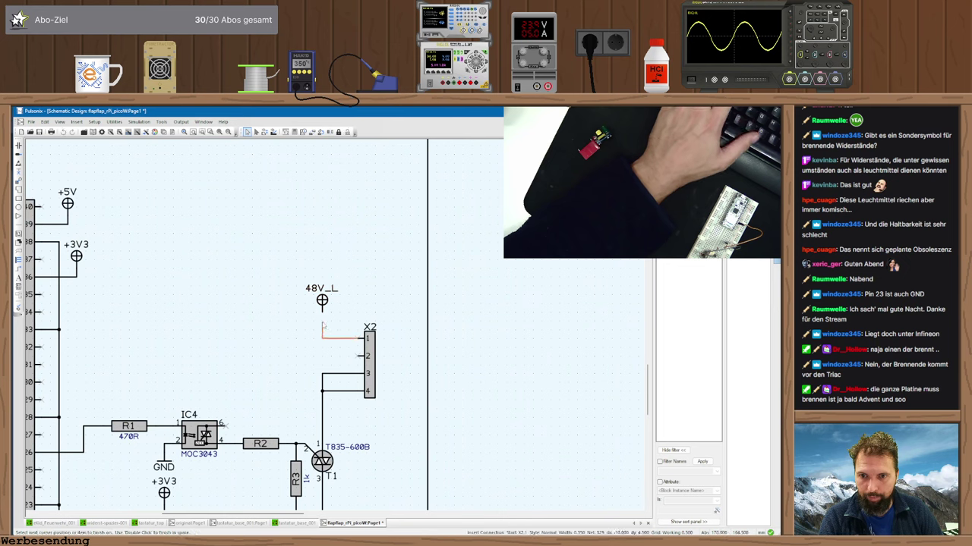
{"action": "left_click", "coordinate": [322, 318]}
{"action": "key", "text": "Return"}
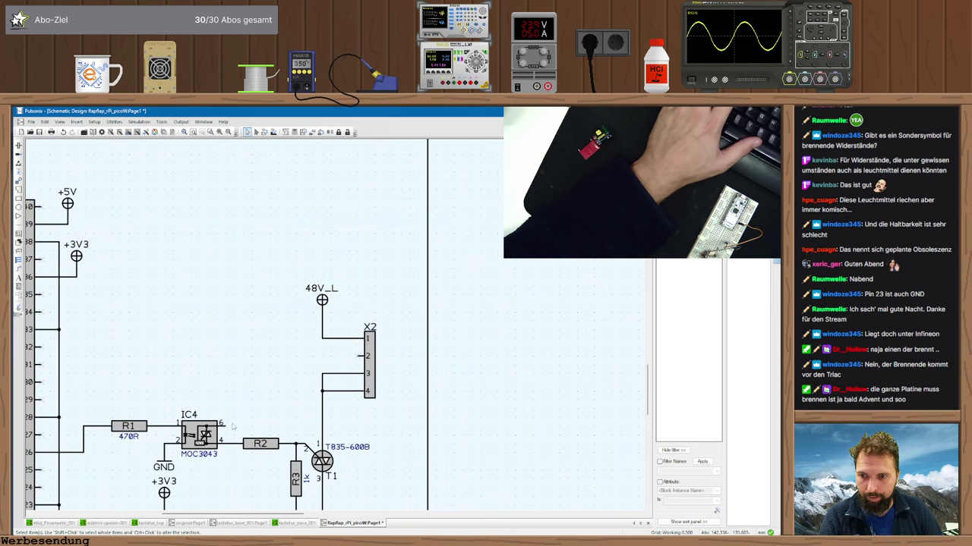
{"action": "left_click", "coordinate": [234, 423]}
{"action": "left_click", "coordinate": [322, 338]}
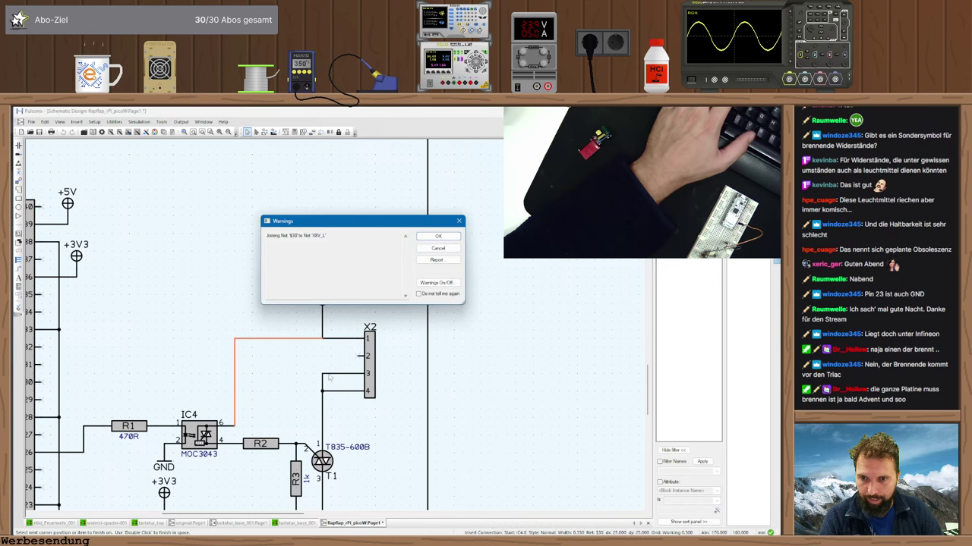
{"action": "key", "text": "Return"}
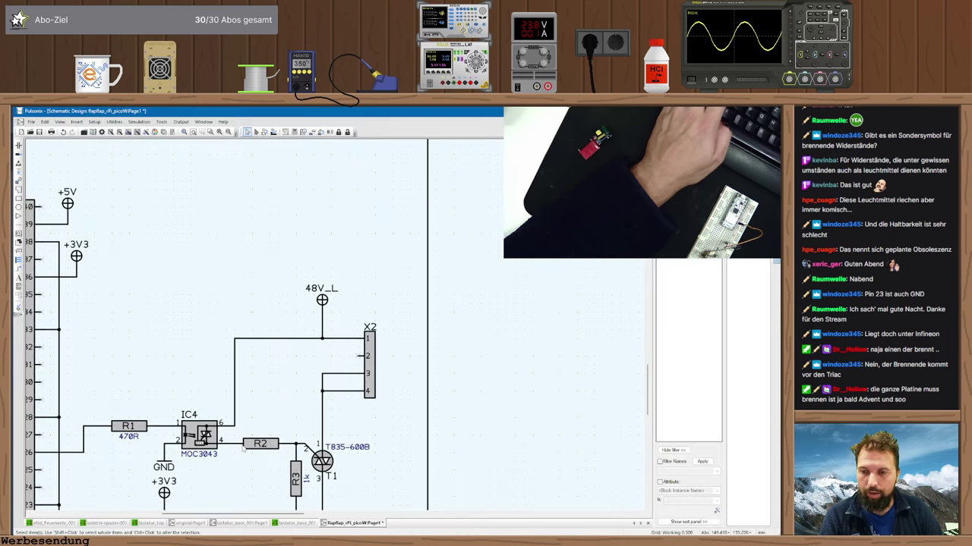
{"action": "left_click", "coordinate": [349, 523]}
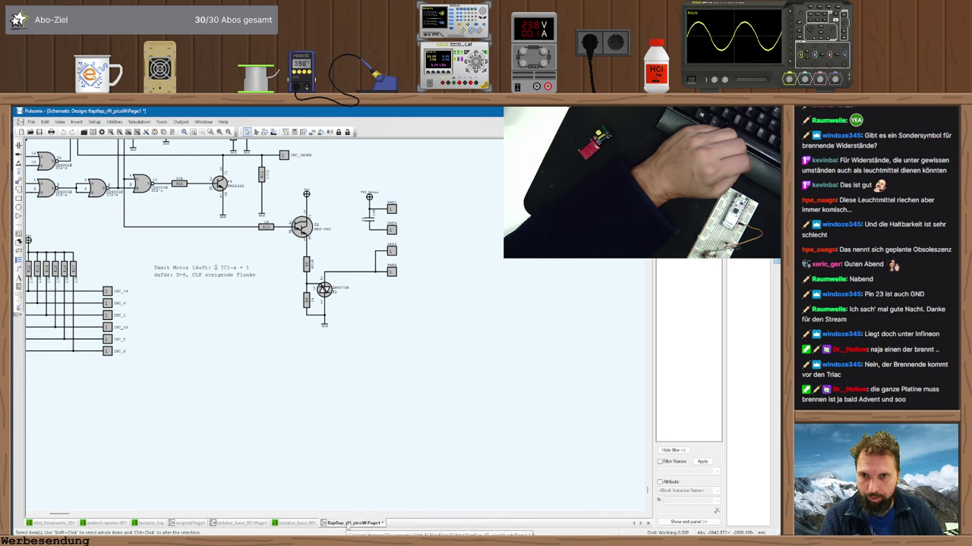
- Set Insert Component's library to passiv and browse its part list
{"action": "key", "text": "ctrl+i"}
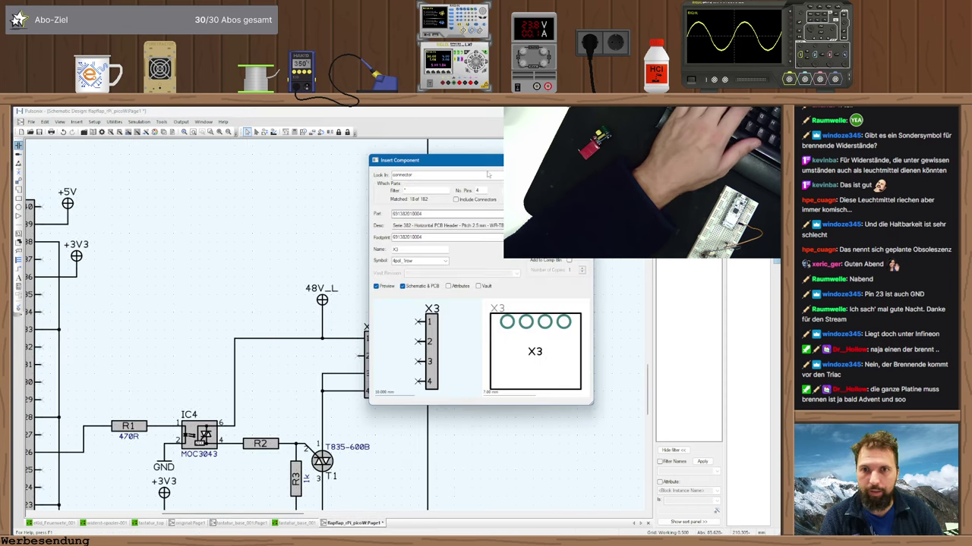
{"action": "left_click", "coordinate": [489, 174]}
{"action": "left_click", "coordinate": [472, 225]}
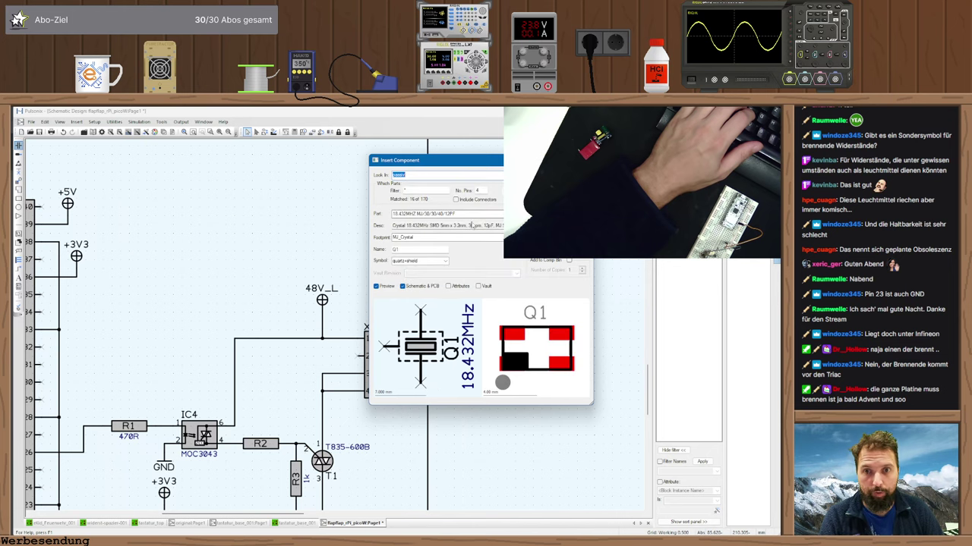
{"action": "key", "text": "Up"}
{"action": "left_click", "coordinate": [500, 213]}
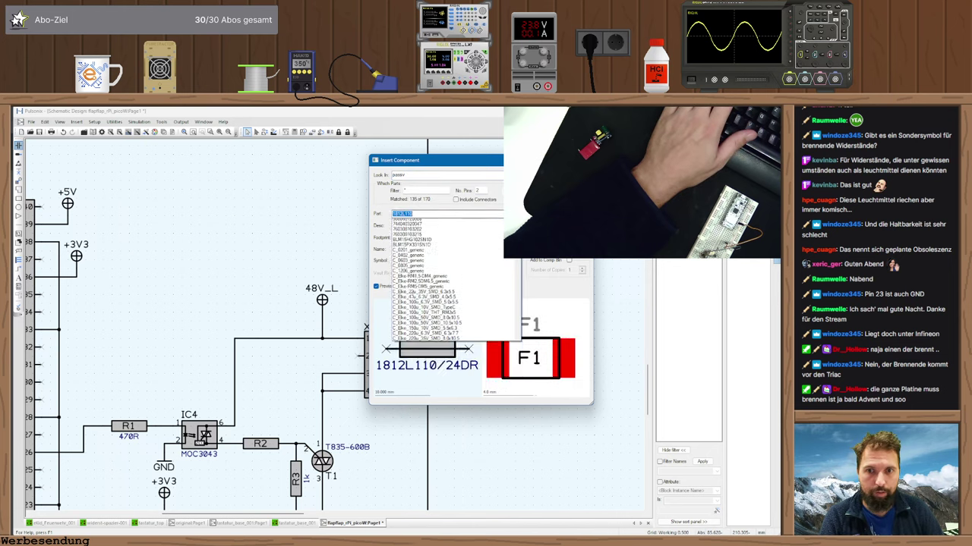
{"action": "scroll", "coordinate": [461, 249], "scroll_direction": "down", "scroll_amount": 5}
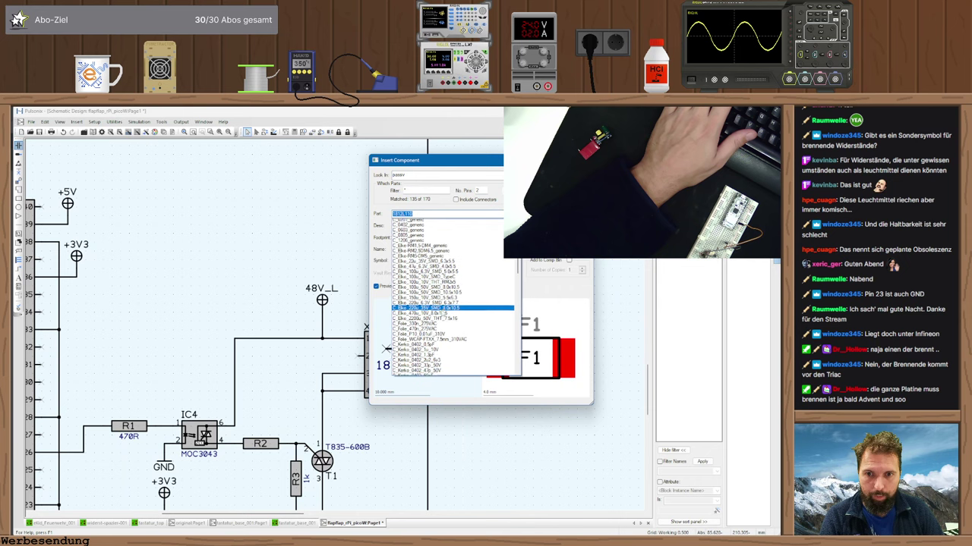
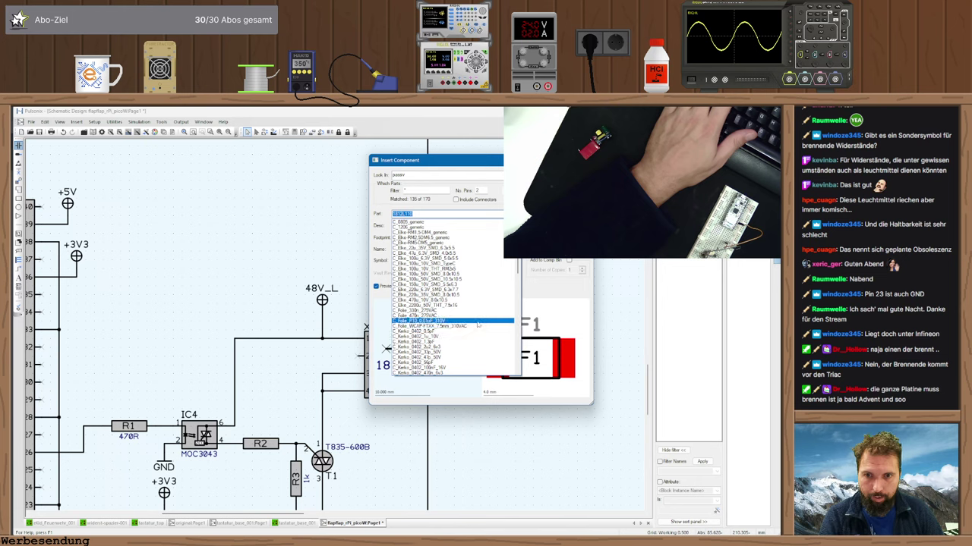
{"action": "scroll", "coordinate": [425, 291], "scroll_direction": "up", "scroll_amount": 5}
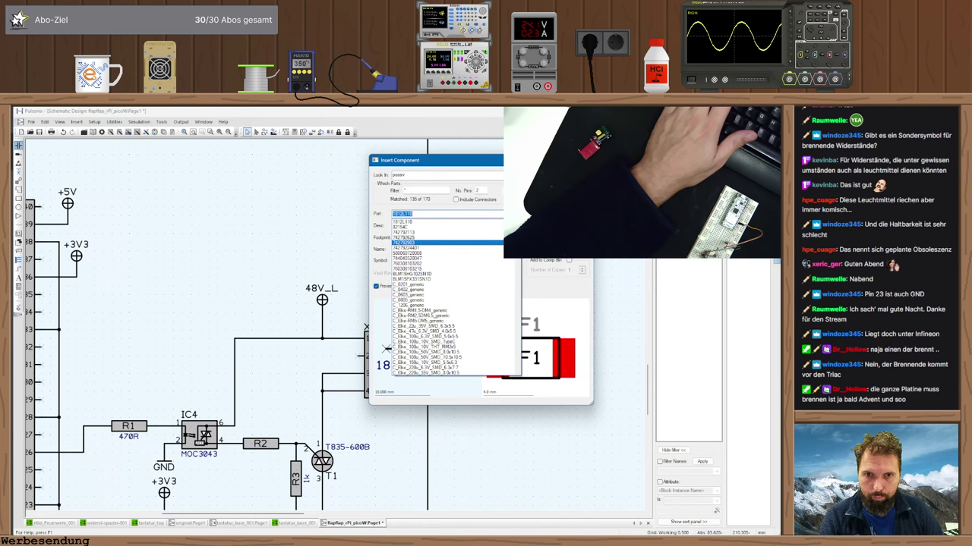
{"action": "scroll", "coordinate": [425, 243], "scroll_direction": "down", "scroll_amount": 10}
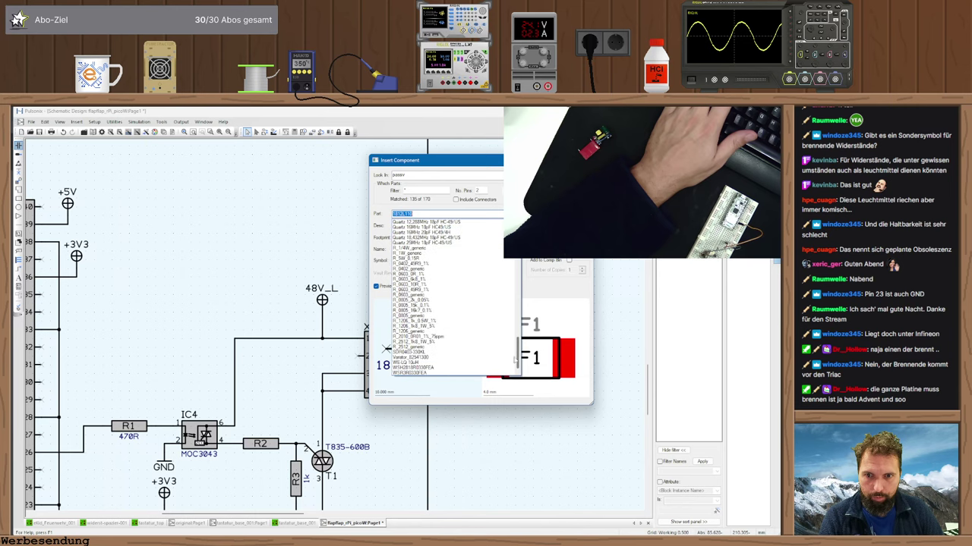
{"action": "scroll", "coordinate": [516, 359], "scroll_direction": "up", "scroll_amount": 5}
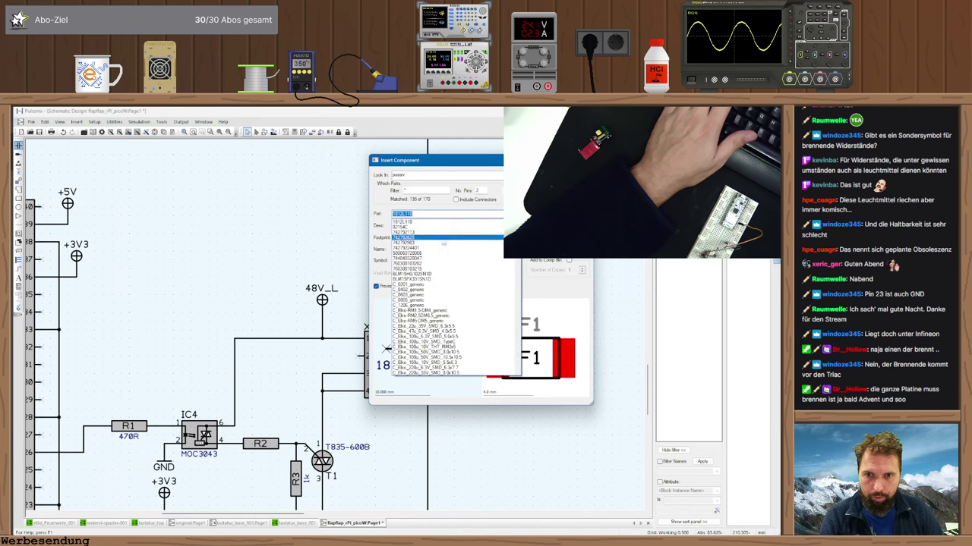
{"action": "left_click", "coordinate": [423, 266]}
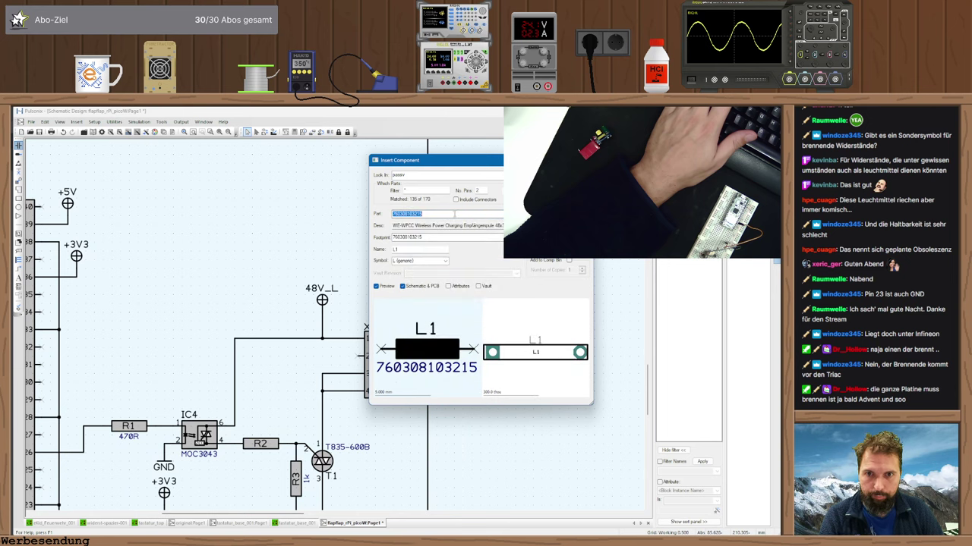
{"action": "scroll", "coordinate": [432, 214], "scroll_direction": "up", "scroll_amount": 3}
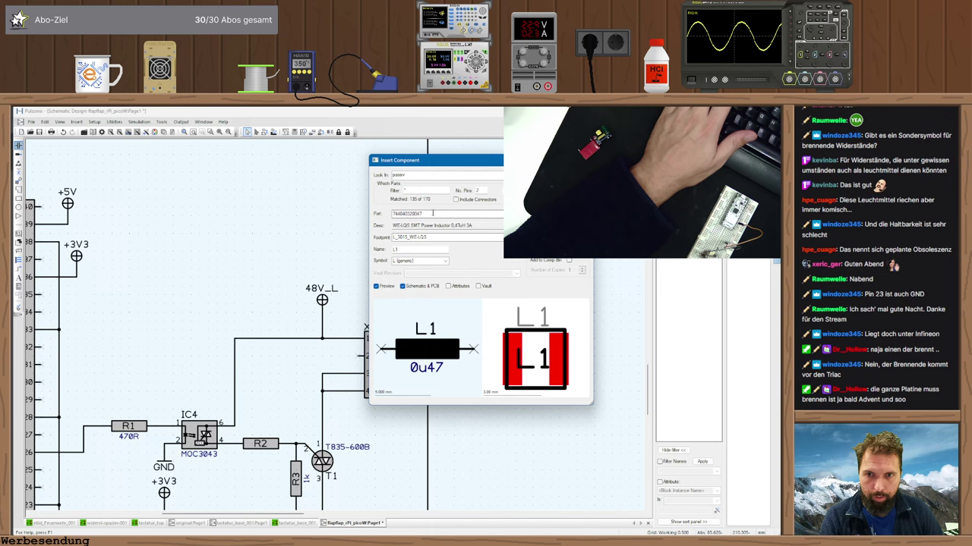
{"action": "scroll", "coordinate": [433, 213], "scroll_direction": "up", "scroll_amount": 2}
{"action": "scroll", "coordinate": [433, 213], "scroll_direction": "up", "scroll_amount": 4}
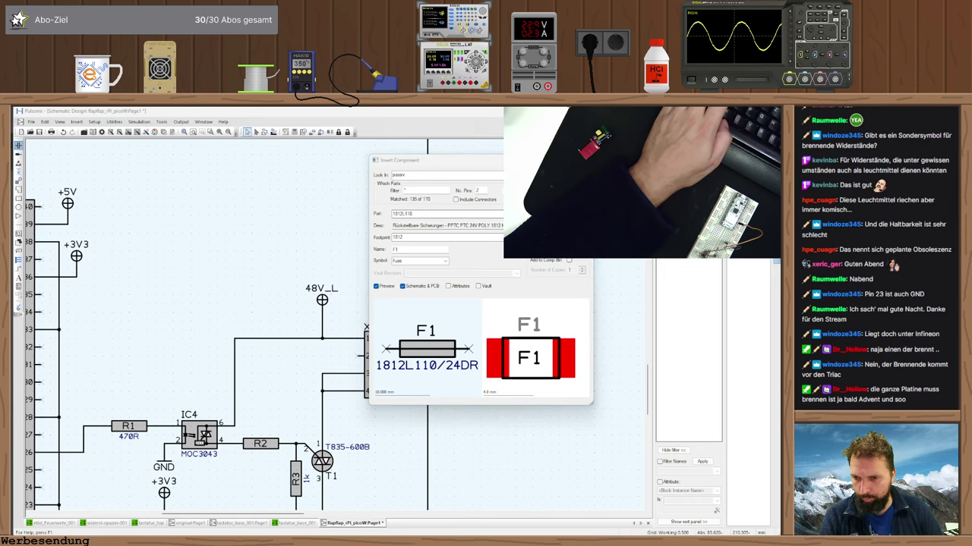
- Check the MOC3043M and film capacitor datasheets in the browser, then return to the picker
{"action": "key", "text": "alt+Tab"}
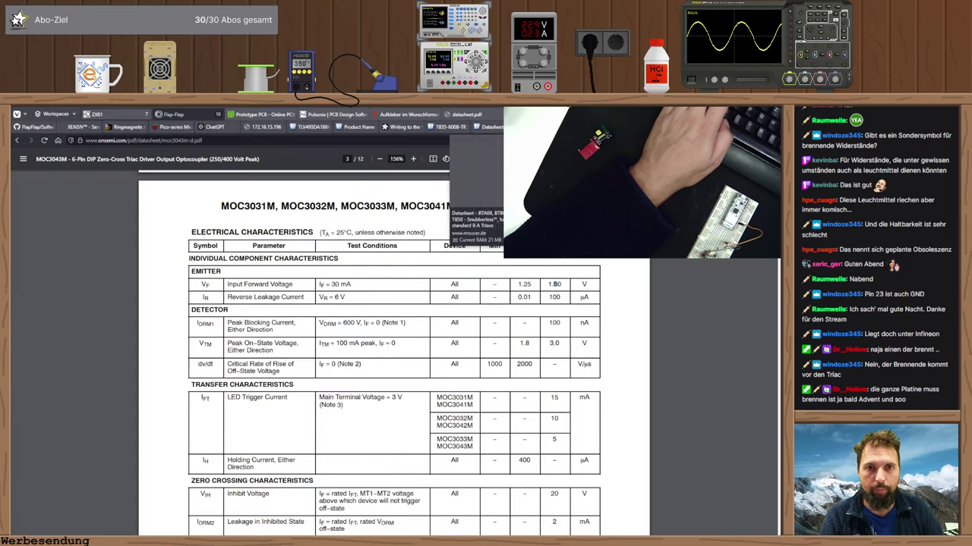
{"action": "key", "text": "ctrl+Tab"}
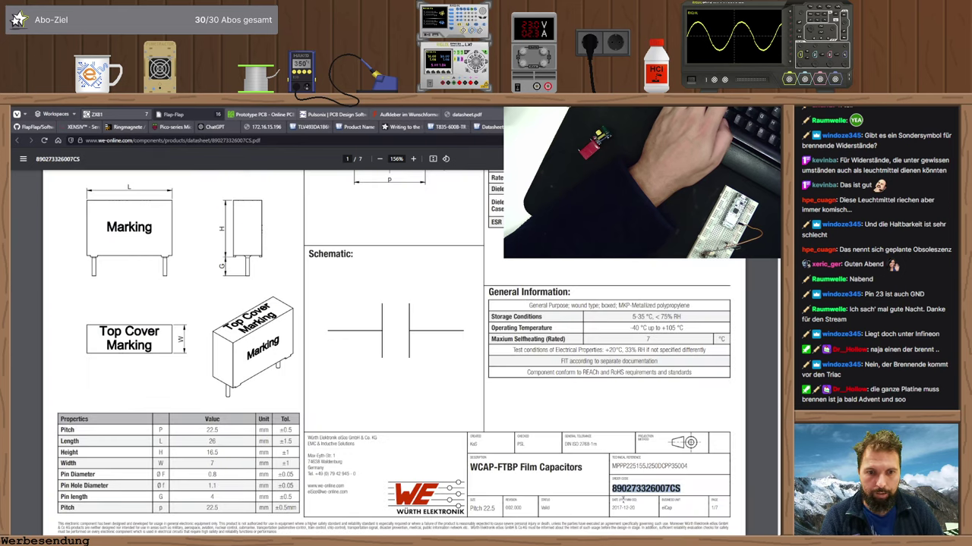
{"action": "key", "text": "alt+Tab"}
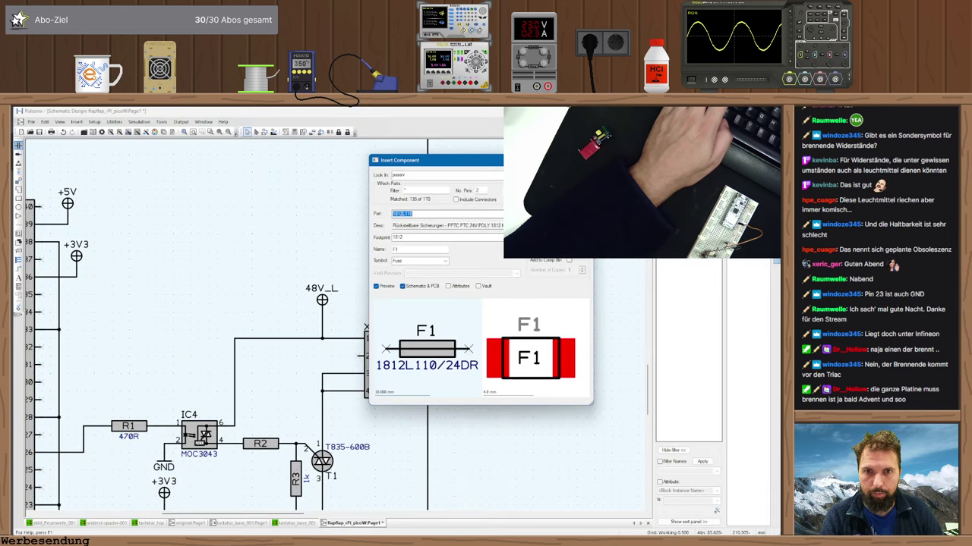
- Switch to the aktiv library, keep 1N4002, and close Insert Component without placing
{"action": "left_click", "coordinate": [507, 213]}
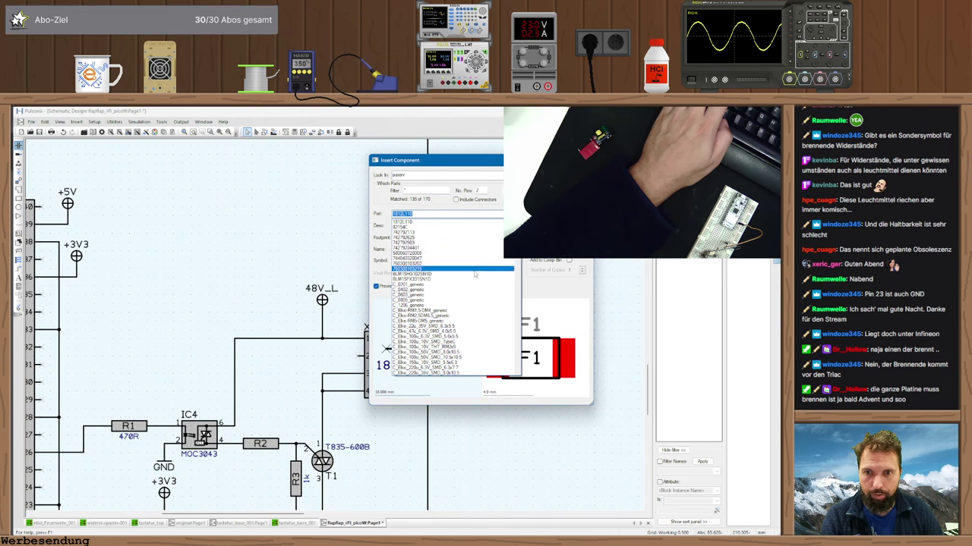
{"action": "scroll", "coordinate": [448, 296], "scroll_direction": "down", "scroll_amount": 5}
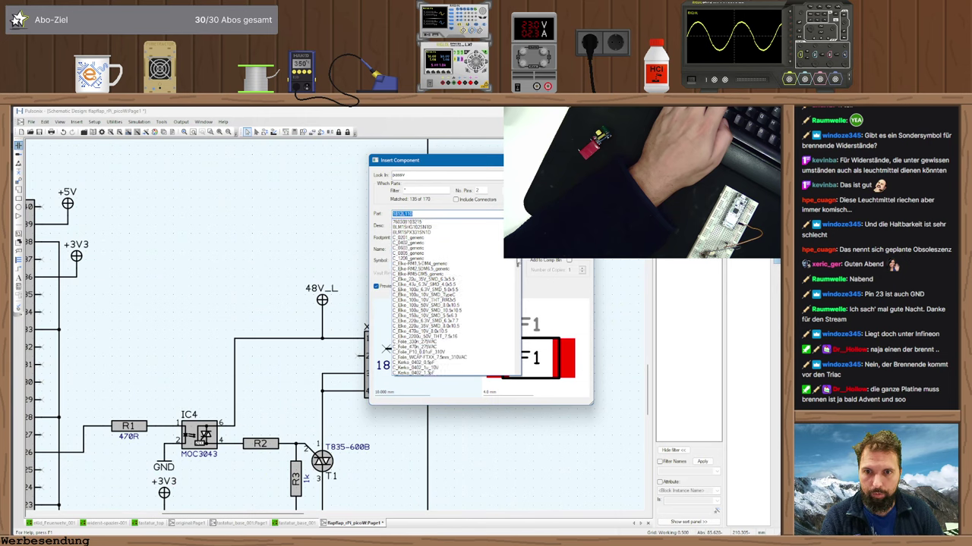
{"action": "scroll", "coordinate": [448, 296], "scroll_direction": "down", "scroll_amount": 10}
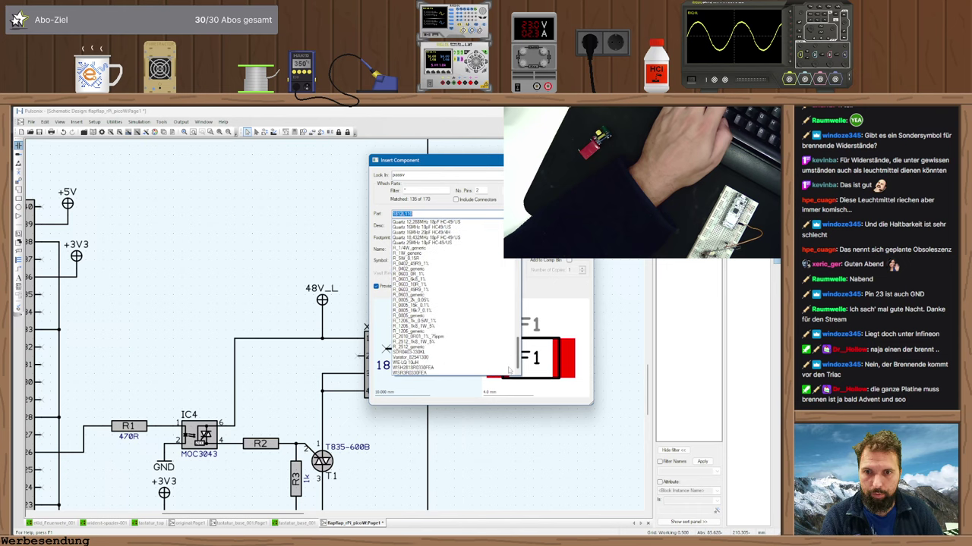
{"action": "left_click", "coordinate": [410, 175]}
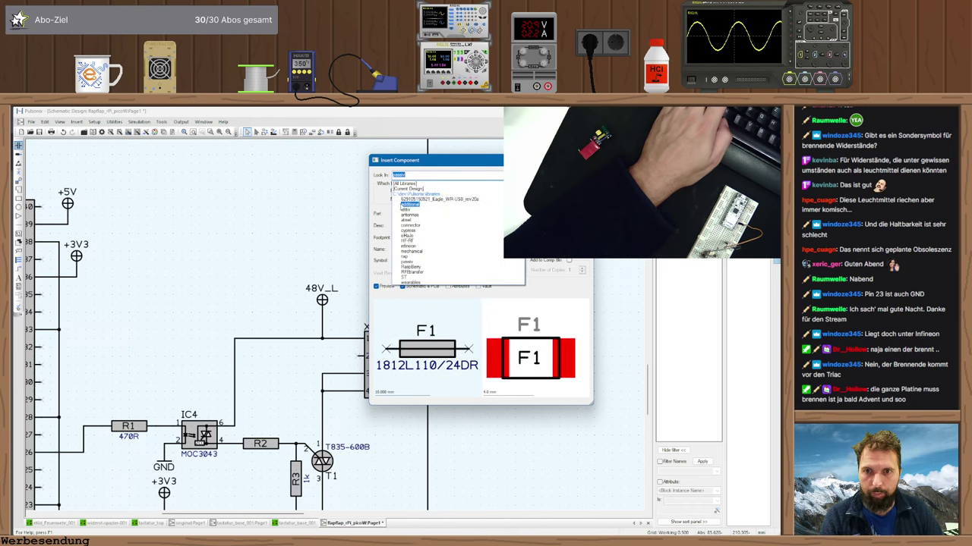
{"action": "left_click", "coordinate": [417, 213]}
{"action": "left_click", "coordinate": [425, 213]}
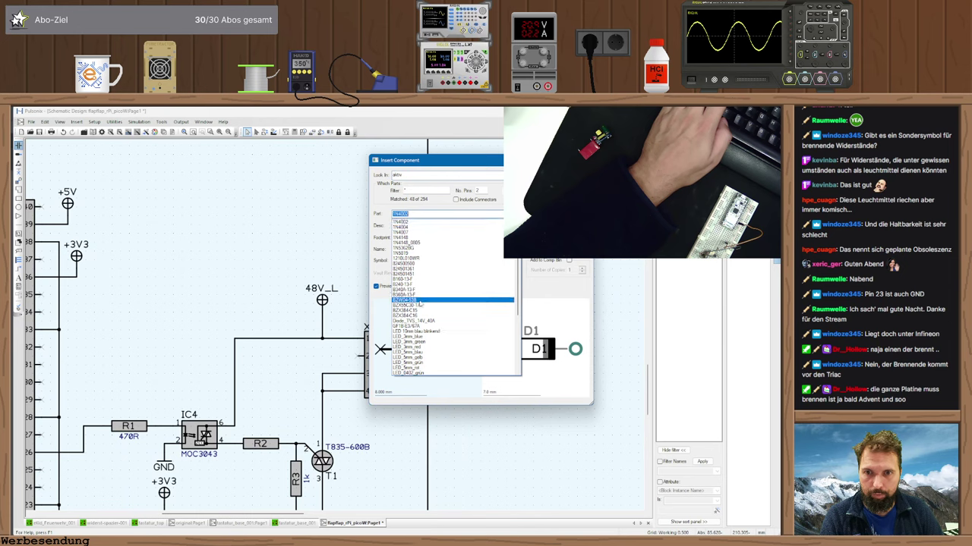
{"action": "key", "text": "Return"}
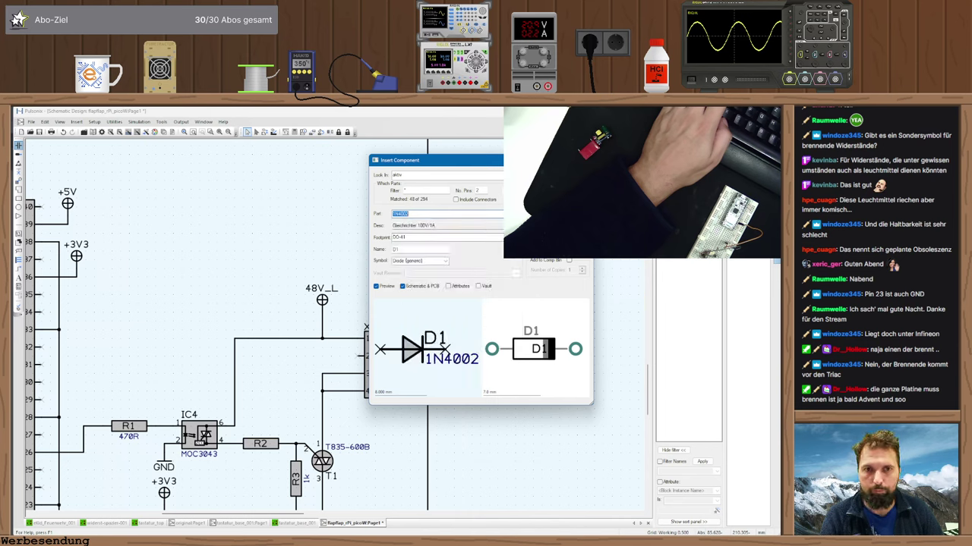
{"action": "key", "text": "Escape"}
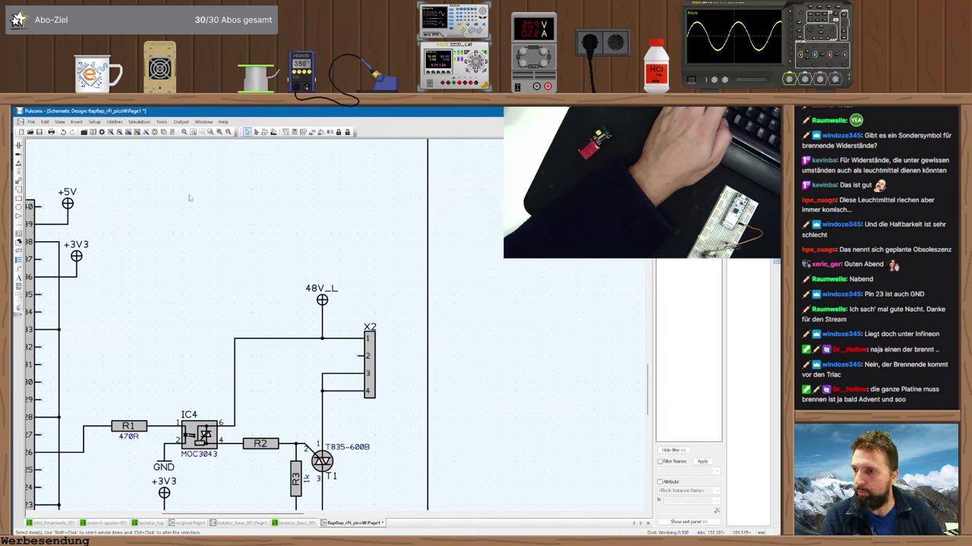
- Inspect the C_FOLIE film capacitor in Library Manager Parts, dismiss the index prompt, and close
{"action": "left_click", "coordinate": [91, 132]}
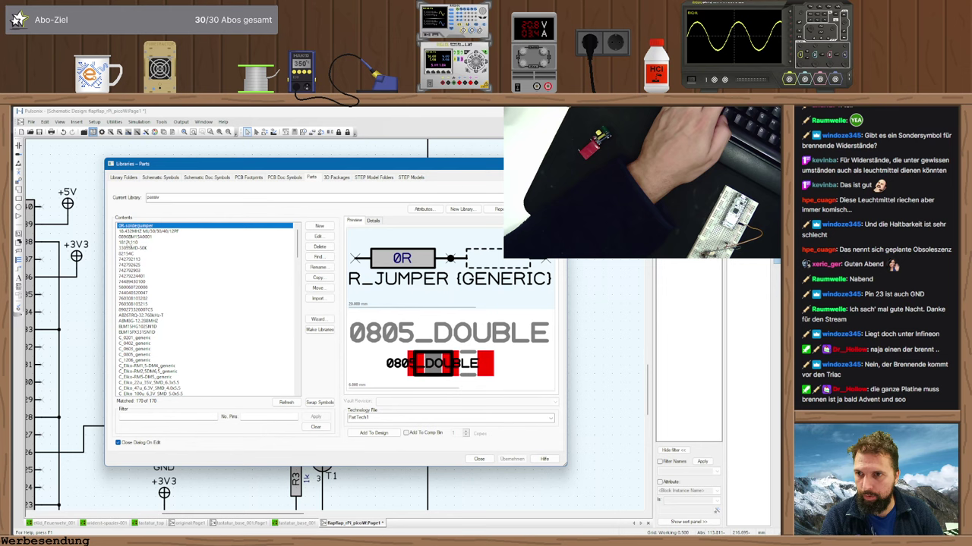
{"action": "left_click", "coordinate": [227, 309]}
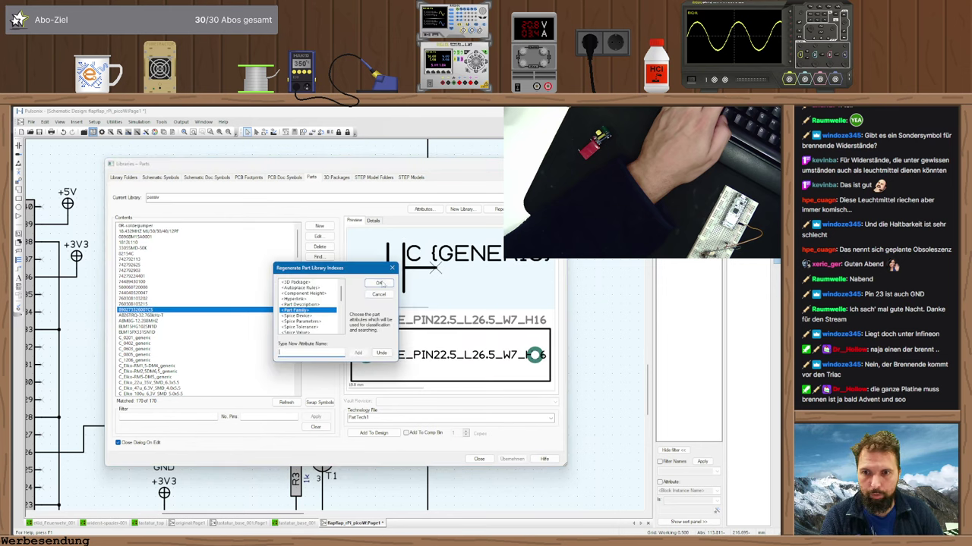
{"action": "left_click", "coordinate": [379, 283]}
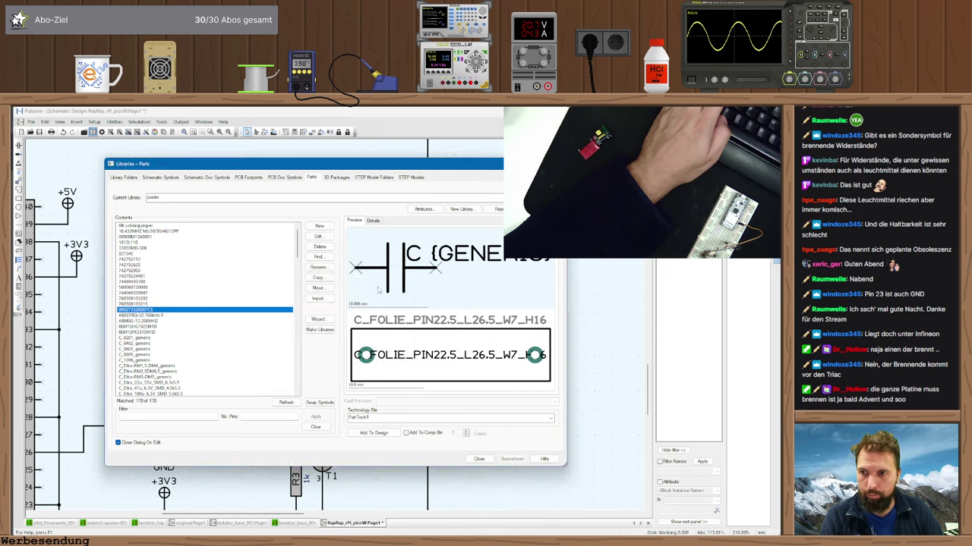
{"action": "left_click", "coordinate": [478, 458]}
{"action": "left_click", "coordinate": [18, 163]}
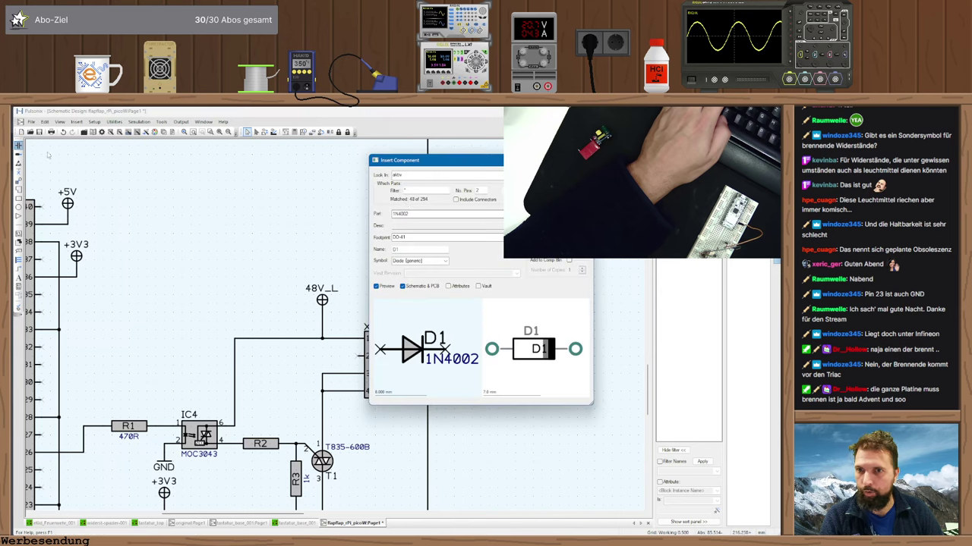
{"action": "left_click", "coordinate": [516, 175]}
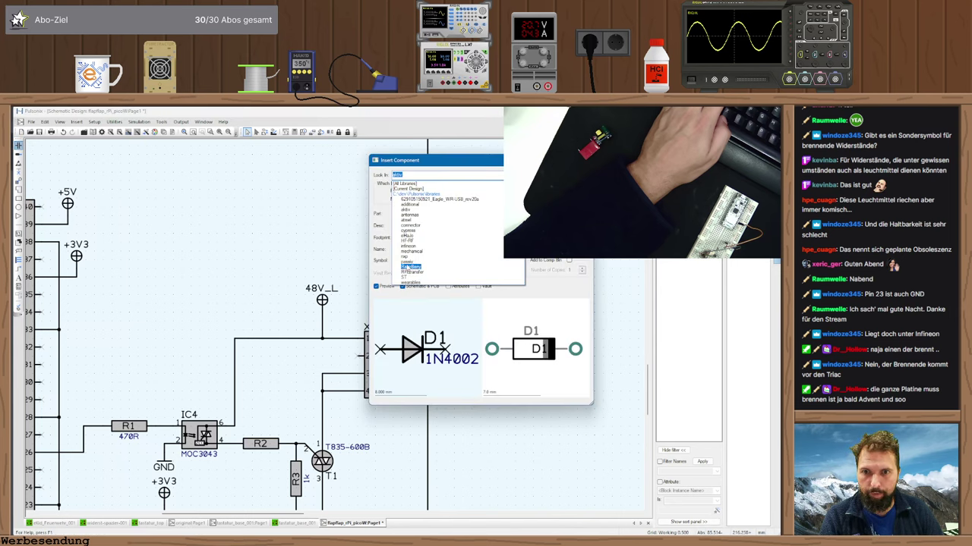
{"action": "left_click", "coordinate": [409, 262]}
{"action": "left_click", "coordinate": [510, 214]}
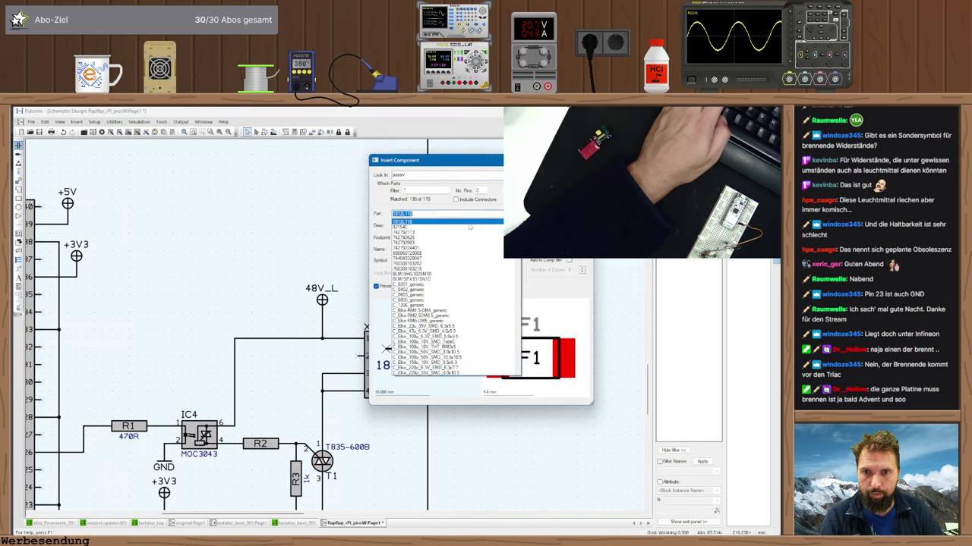
{"action": "left_click", "coordinate": [489, 192]}
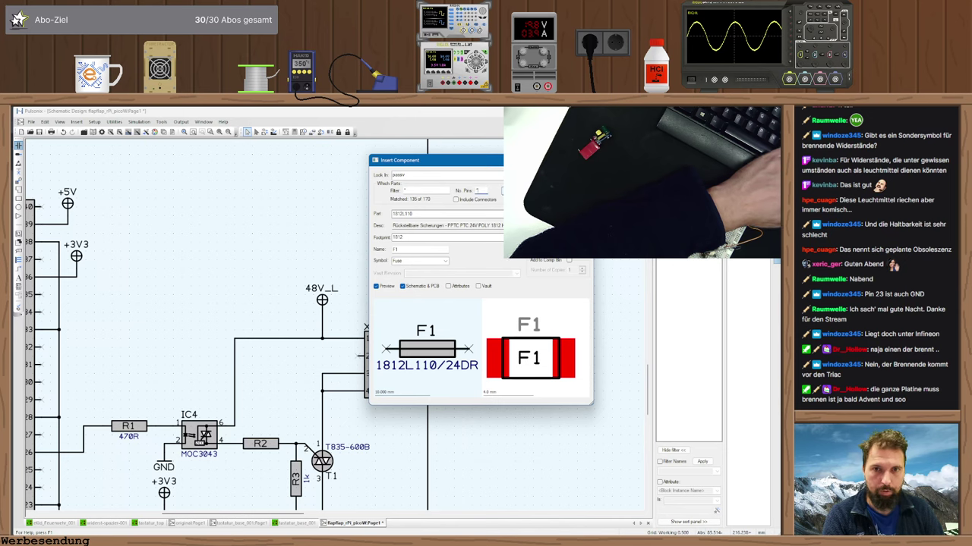
{"action": "type", "text": "*"}
{"action": "key", "text": "alt+Down"}
{"action": "key", "text": "Down"}
{"action": "key", "text": "Down"}
{"action": "key", "text": "Down"}
{"action": "key", "text": "Down"}
{"action": "key", "text": "Down"}
{"action": "key", "text": "Down"}
{"action": "key", "text": "Down"}
{"action": "key", "text": "Down"}
{"action": "key", "text": "Down"}
{"action": "key", "text": "Down"}
{"action": "key", "text": "Down"}
{"action": "key", "text": "Down"}
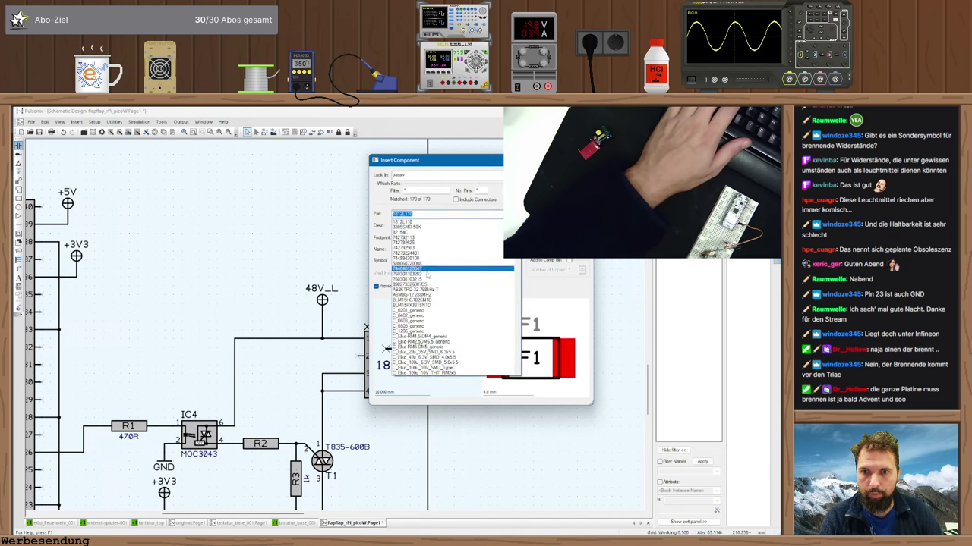
{"action": "key", "text": "Return"}
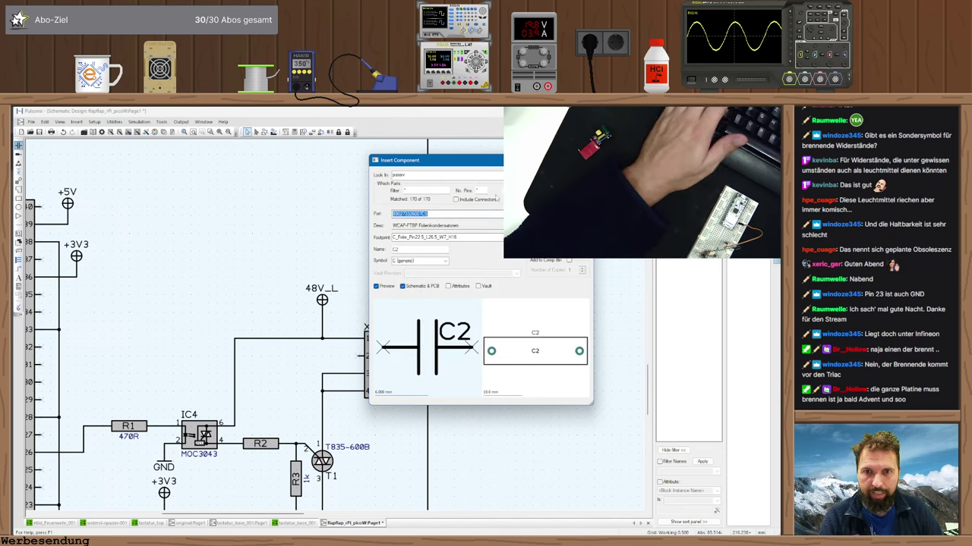
- Set No. Pins to *, pick the film capacitor from the list, and confirm inserting C2
{"action": "type", "text": "2"}
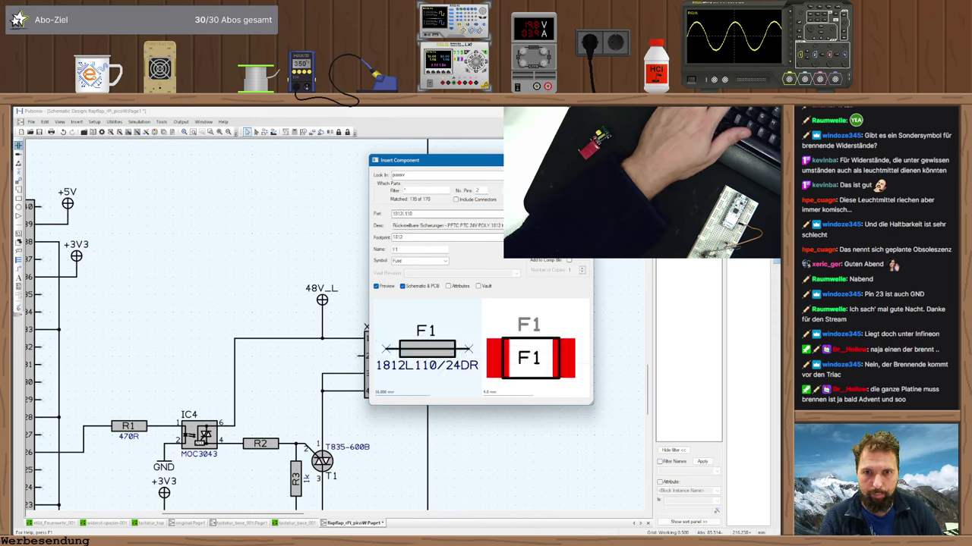
{"action": "key", "text": "alt+Down"}
{"action": "key", "text": "Down"}
{"action": "key", "text": "Down"}
{"action": "key", "text": "Down"}
{"action": "key", "text": "Down"}
{"action": "key", "text": "Down"}
{"action": "key", "text": "Down"}
{"action": "key", "text": "Down"}
{"action": "key", "text": "Down"}
{"action": "key", "text": "Down"}
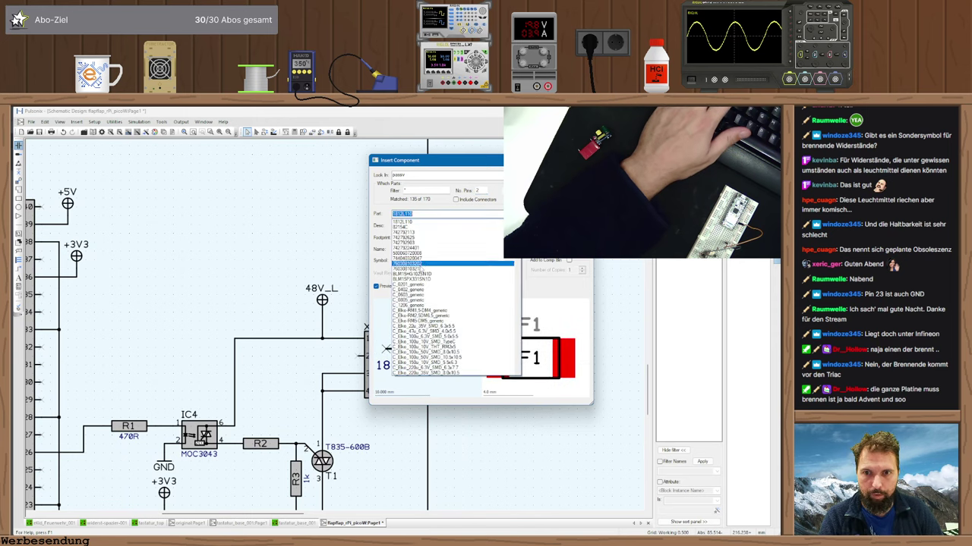
{"action": "key", "text": "Up"}
{"action": "key", "text": "Up"}
{"action": "key", "text": "Up"}
{"action": "key", "text": "Up"}
{"action": "key", "text": "Up"}
{"action": "key", "text": "Up"}
{"action": "key", "text": "Up"}
{"action": "key", "text": "Up"}
{"action": "key", "text": "shift+Tab"}
{"action": "key", "text": "shift+Tab"}
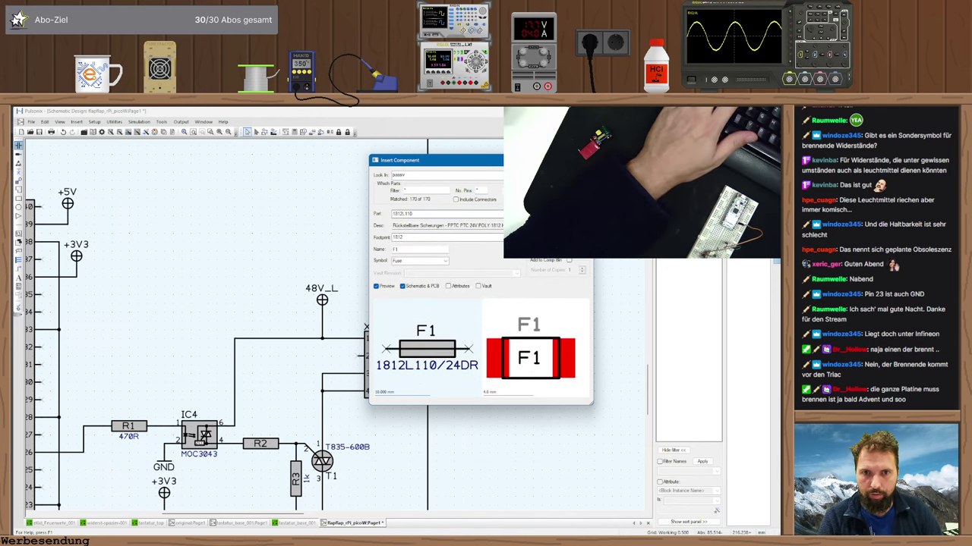
{"action": "type", "text": "*"}
{"action": "key", "text": "shift+Tab"}
{"action": "key", "text": "shift+Tab"}
{"action": "key", "text": "alt+Down"}
{"action": "left_click", "coordinate": [482, 284]}
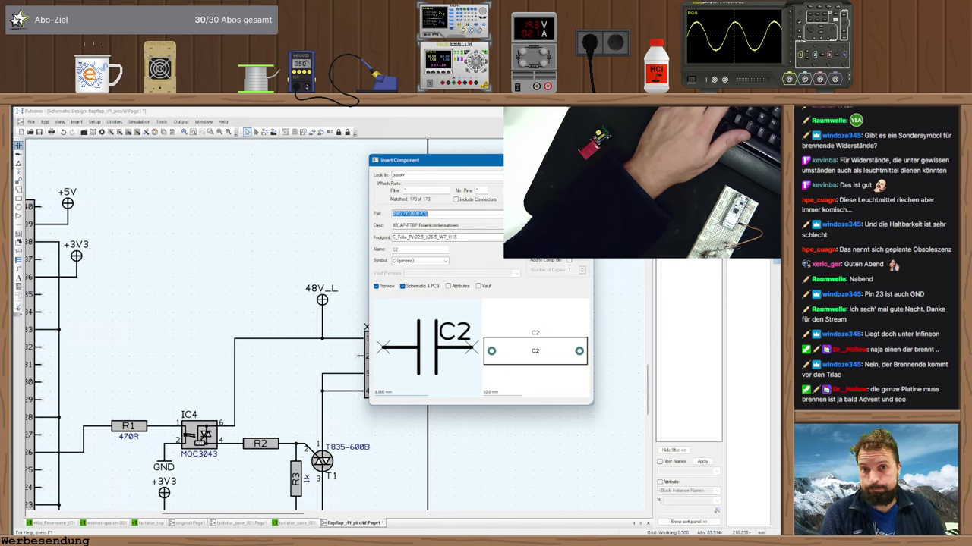
{"action": "key", "text": "Return"}
- Place C2 on X2 pin 2 and wire its other pin to the 48V_L net
{"action": "scroll", "coordinate": [336, 319], "scroll_direction": "up", "scroll_amount": 1}
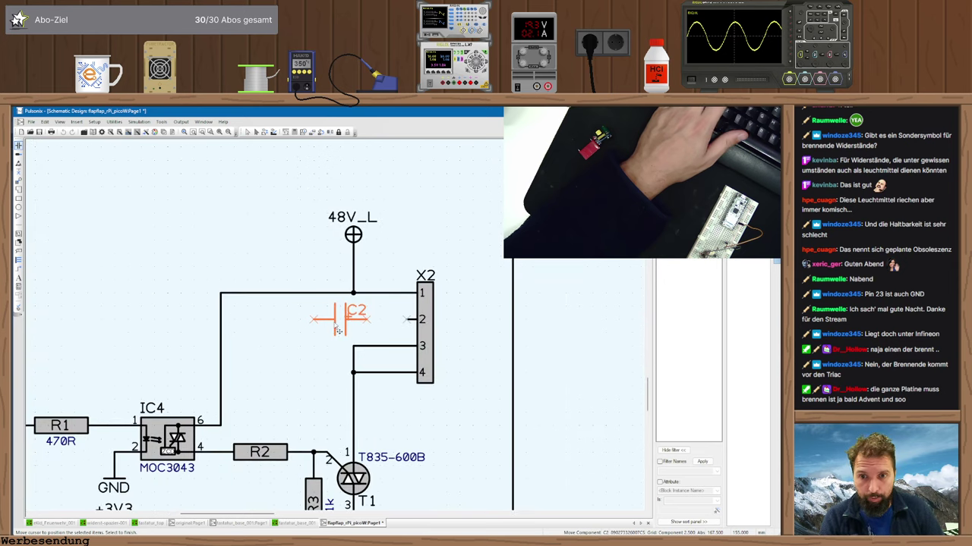
{"action": "left_click", "coordinate": [340, 329]}
{"action": "key", "text": "Escape"}
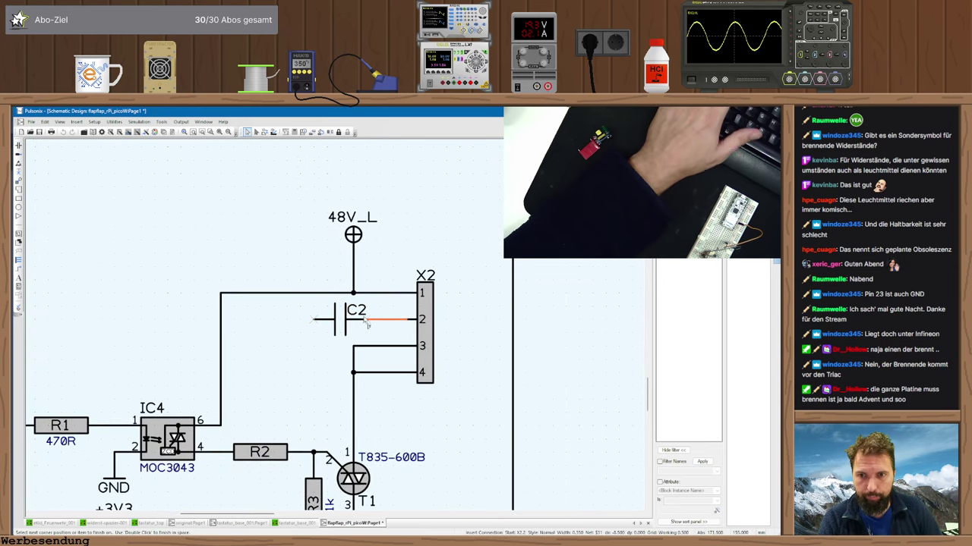
{"action": "left_click", "coordinate": [287, 292]}
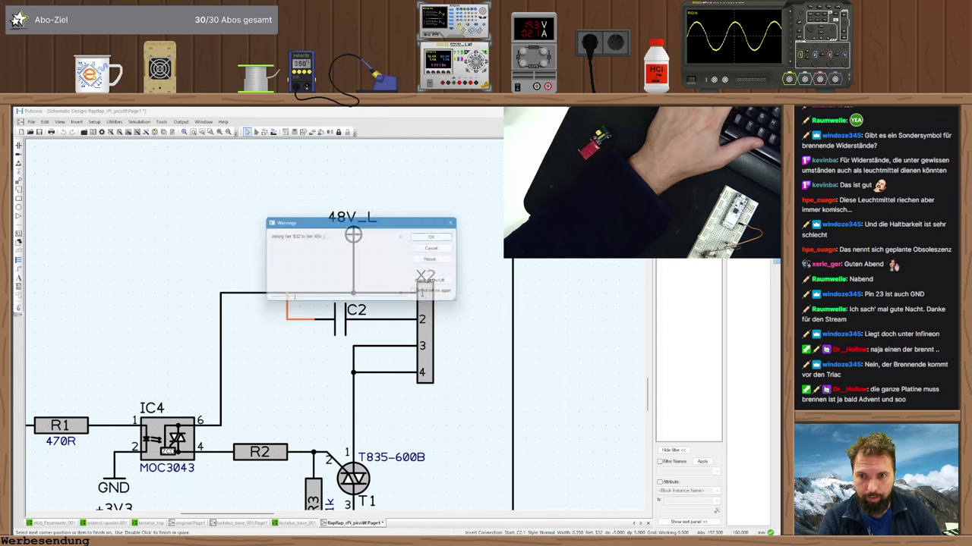
{"action": "key", "text": "Return"}
- Add a Value attribute of 1u5/100V to C2's component attributes
{"action": "double_click", "coordinate": [341, 323]}
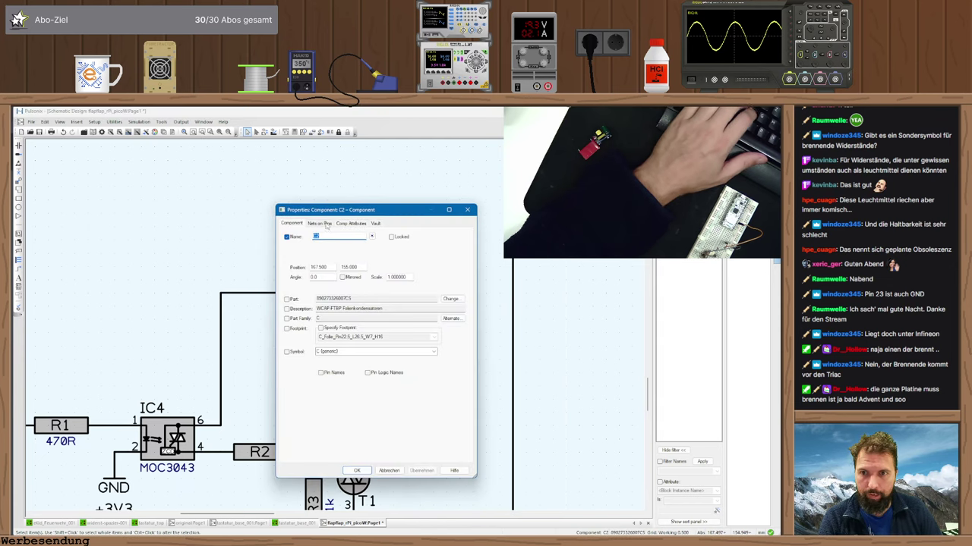
{"action": "left_click", "coordinate": [350, 223]}
{"action": "left_click", "coordinate": [446, 238]}
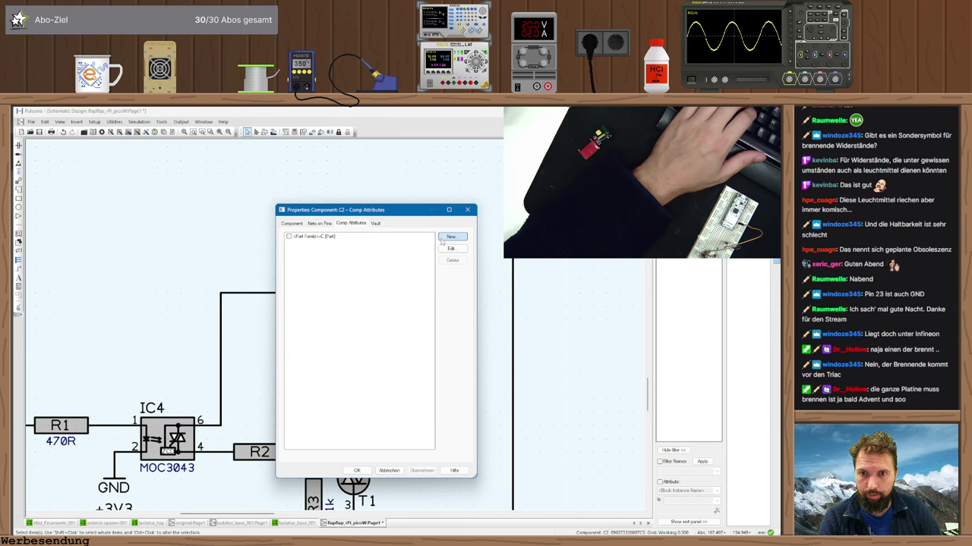
{"action": "left_click", "coordinate": [419, 317]}
{"action": "left_click", "coordinate": [342, 413]}
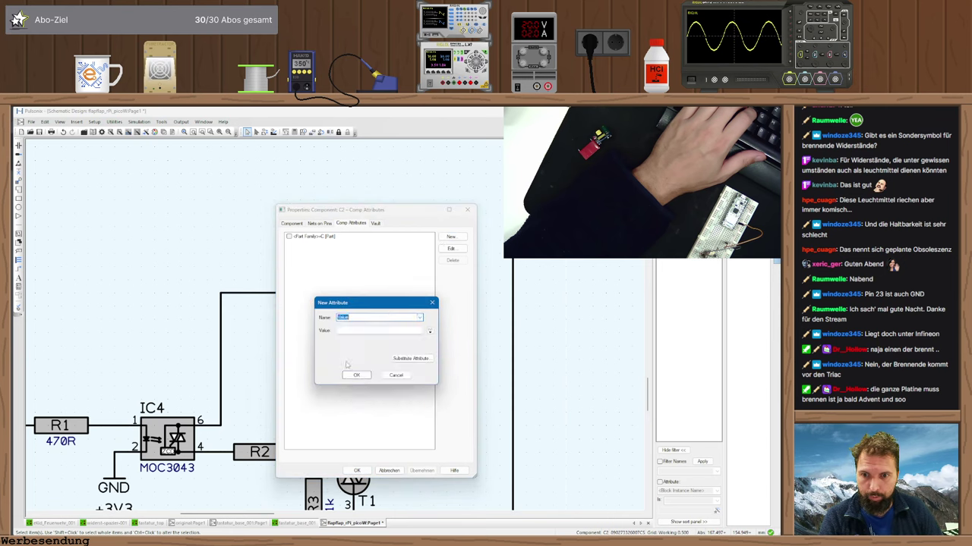
{"action": "type", "text": "1u/50V"}
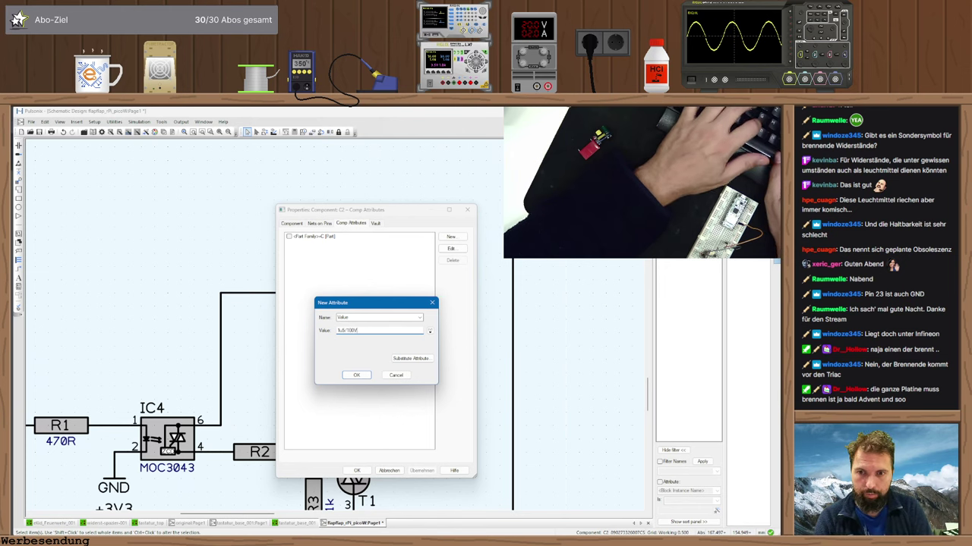
{"action": "key", "text": "Return"}
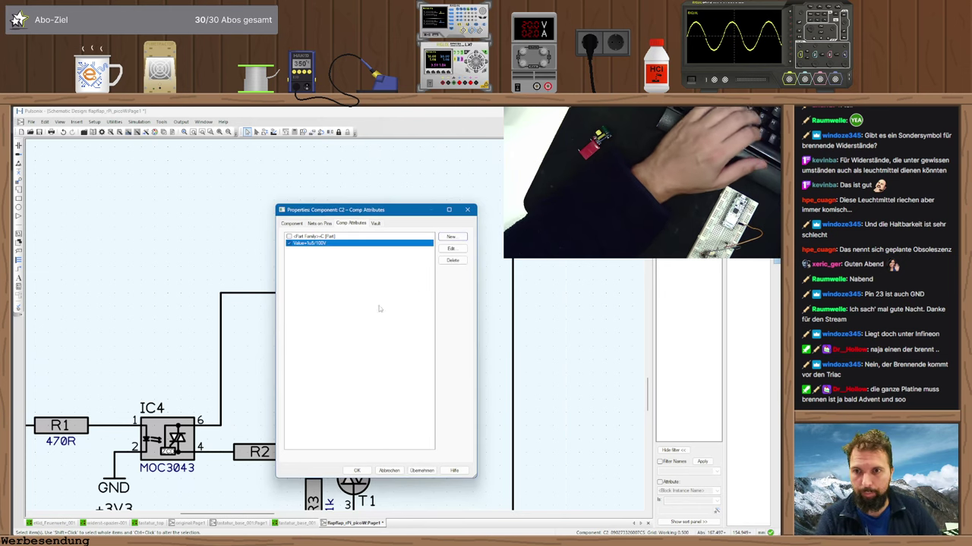
{"action": "left_click", "coordinate": [357, 470]}
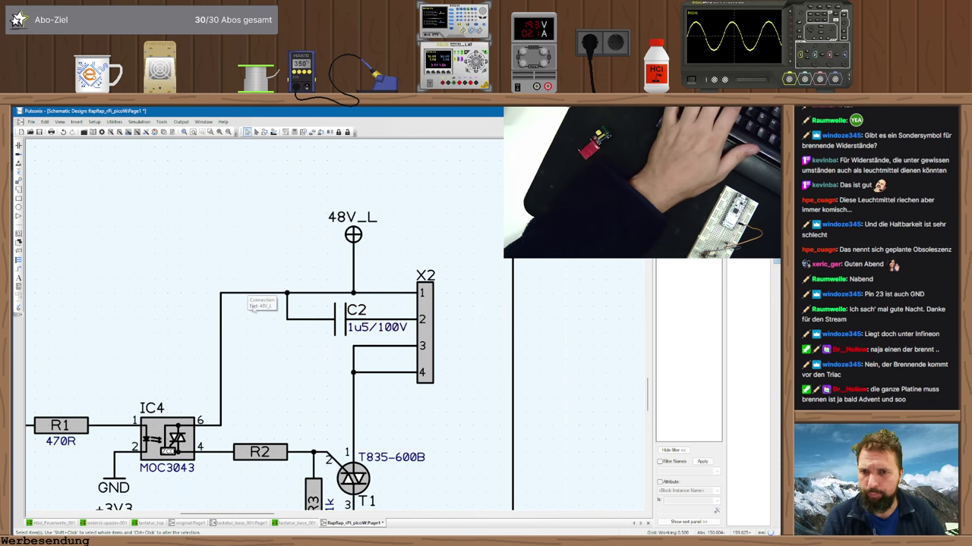
- Nudge connector X2 slightly right and pan the view toward the Pico header
{"action": "scroll", "coordinate": [346, 351], "scroll_direction": "down", "scroll_amount": 1}
{"action": "middle_click_drag", "start_coordinate": [346, 351], "coordinate": [383, 343]}
{"action": "scroll", "coordinate": [375, 354], "scroll_direction": "down", "scroll_amount": 2}
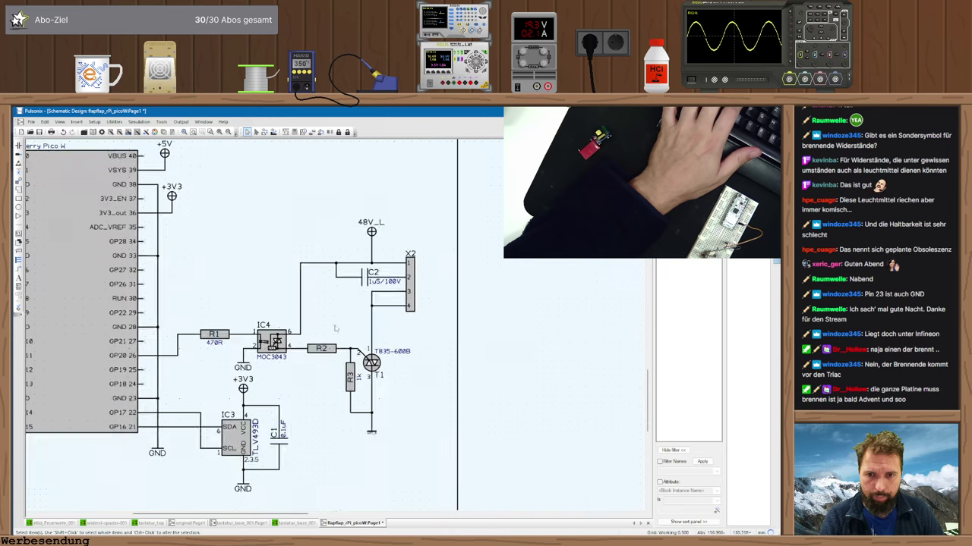
{"action": "scroll", "coordinate": [374, 298], "scroll_direction": "up", "scroll_amount": 2}
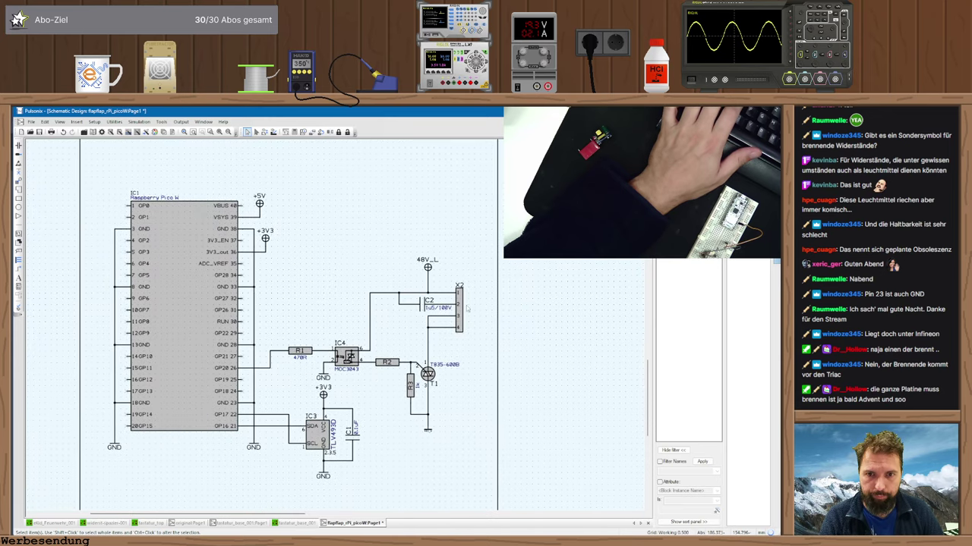
{"action": "left_click_drag", "start_coordinate": [458, 304], "coordinate": [464, 304]}
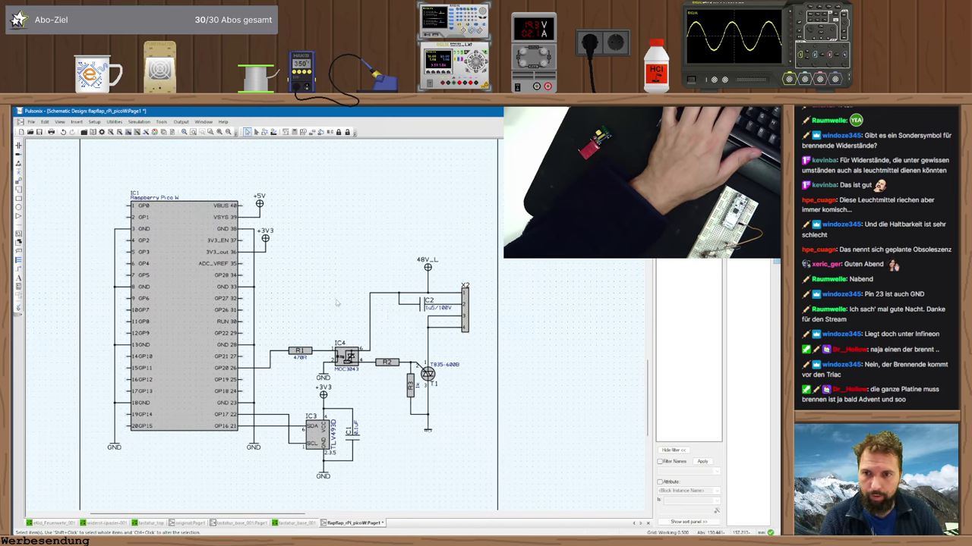
{"action": "middle_click_drag", "start_coordinate": [338, 304], "coordinate": [393, 302]}
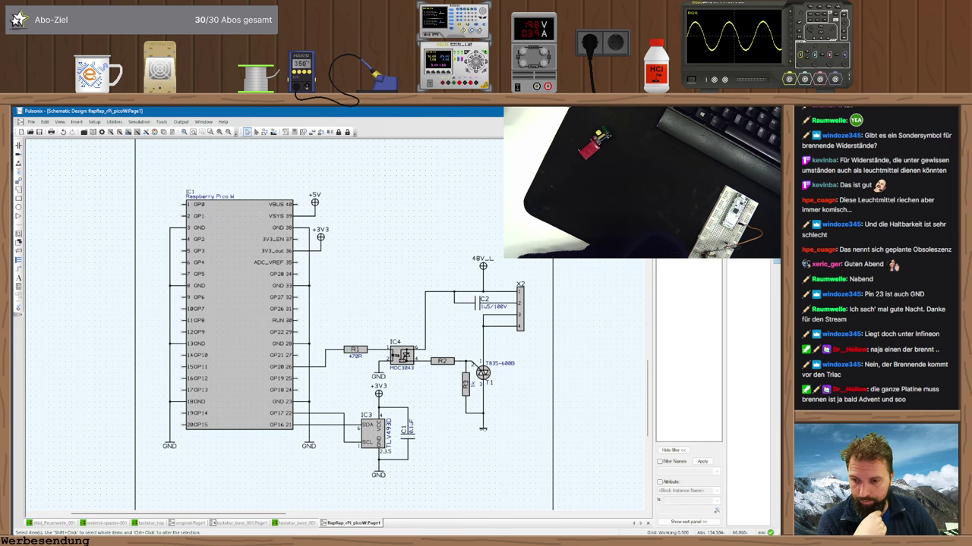
- Look up the pinout in the bookmarked T835 triac datasheet, then bring up triac T1's options
{"action": "key", "text": "alt+Tab"}
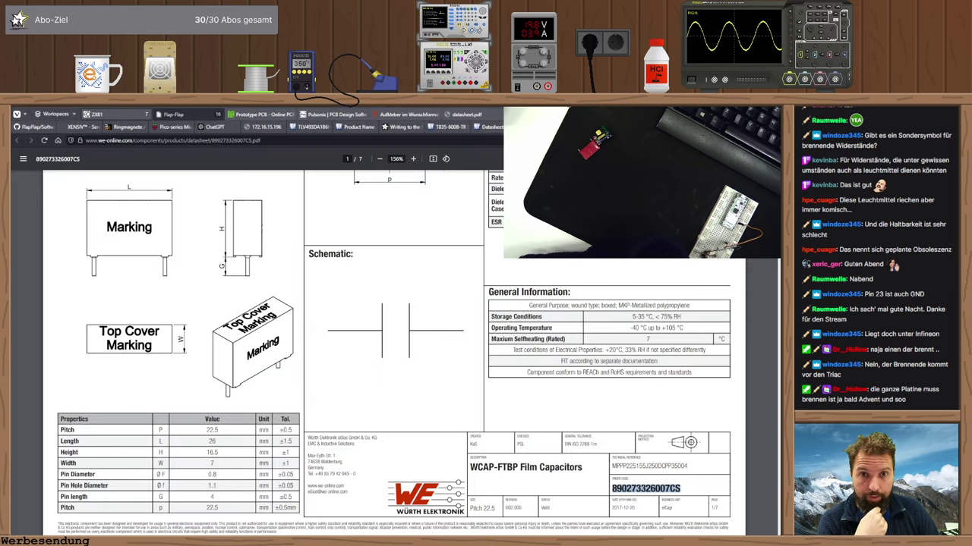
{"action": "left_click", "coordinate": [487, 126]}
{"action": "left_click", "coordinate": [475, 144]}
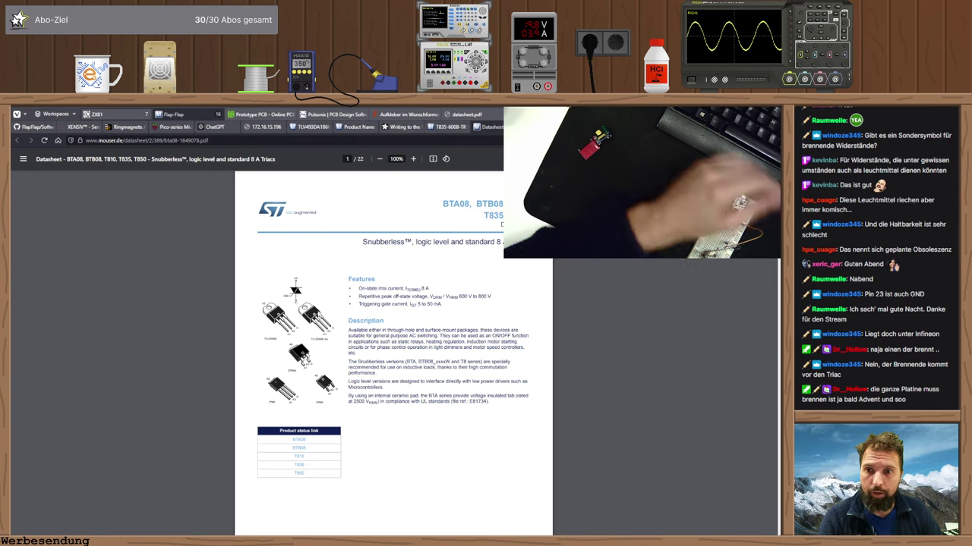
{"action": "scroll", "coordinate": [235, 305], "scroll_direction": "up", "scroll_amount": 5, "text": "ctrl"}
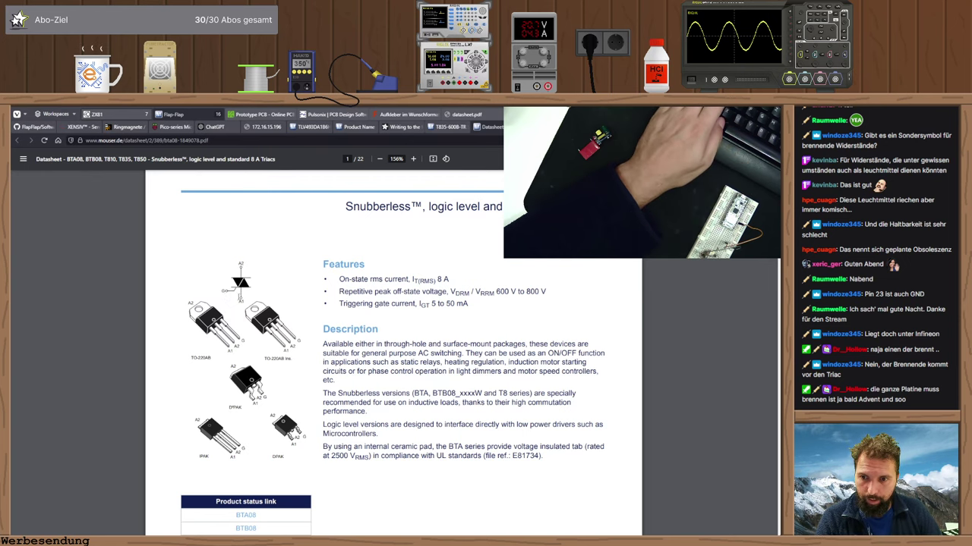
{"action": "key", "text": "alt+Tab"}
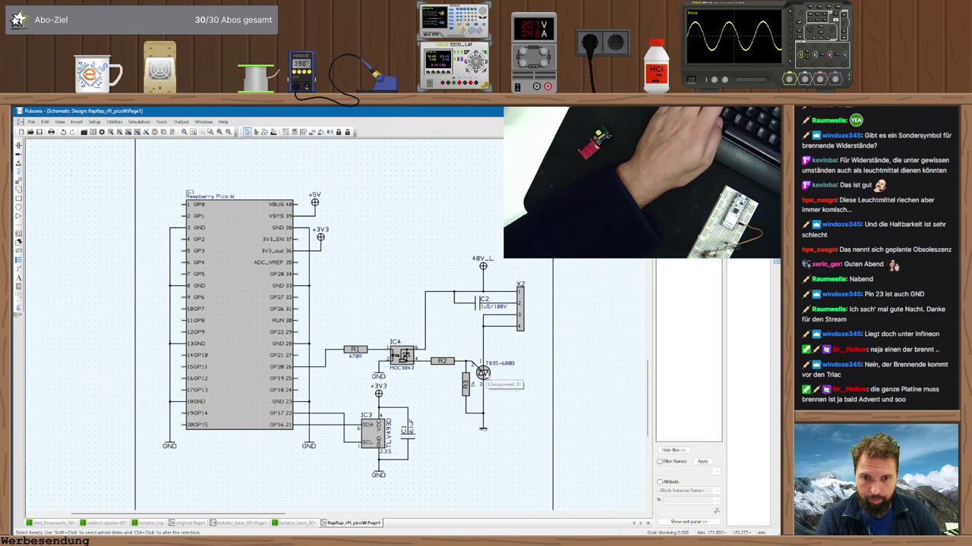
{"action": "right_click", "coordinate": [485, 373]}
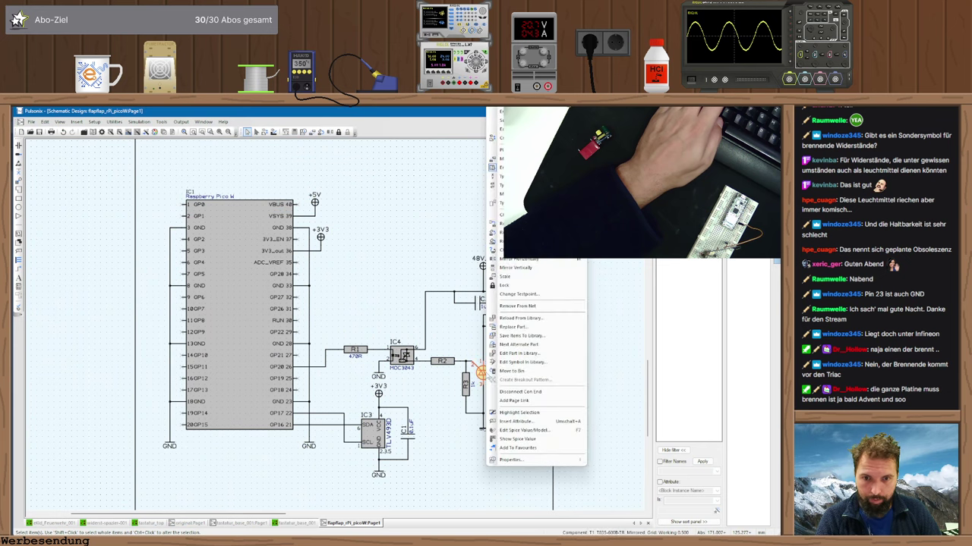
{"action": "left_click", "coordinate": [525, 354]}
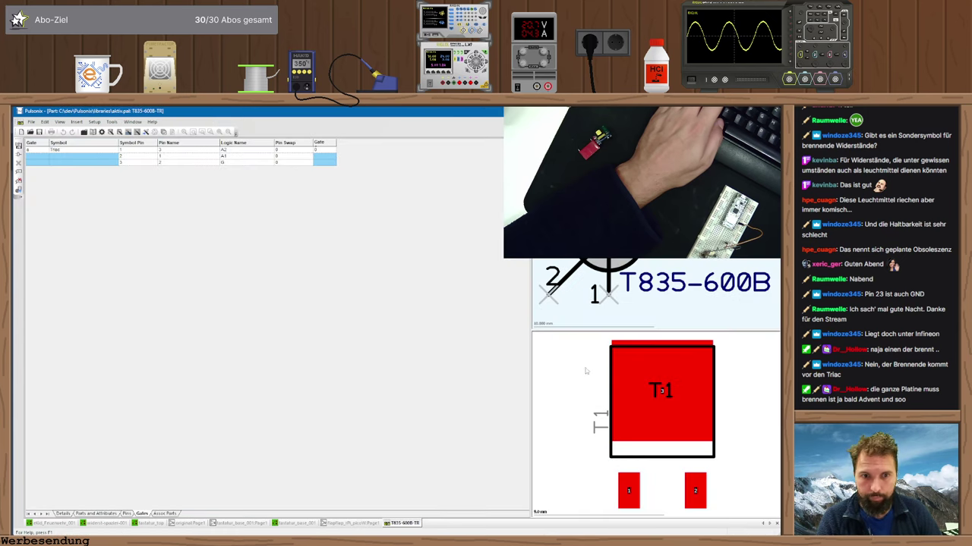
{"action": "key", "text": "alt+Tab"}
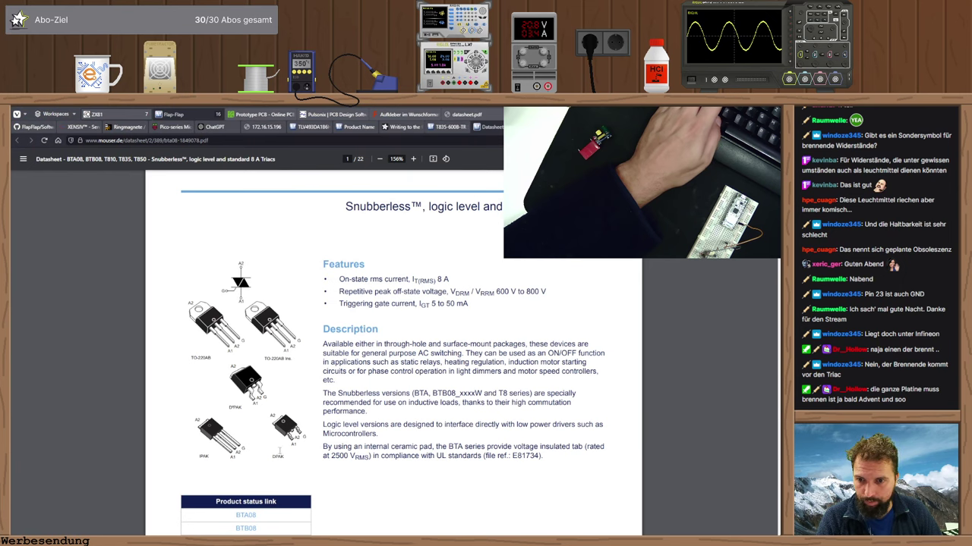
{"action": "key", "text": "alt+Tab"}
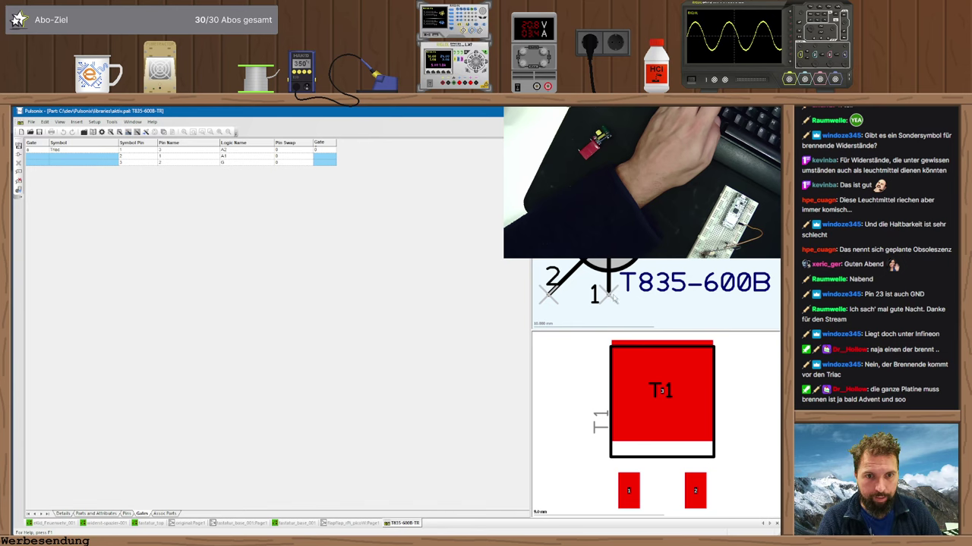
{"action": "left_click", "coordinate": [611, 296]}
{"action": "key", "text": "alt+Tab"}
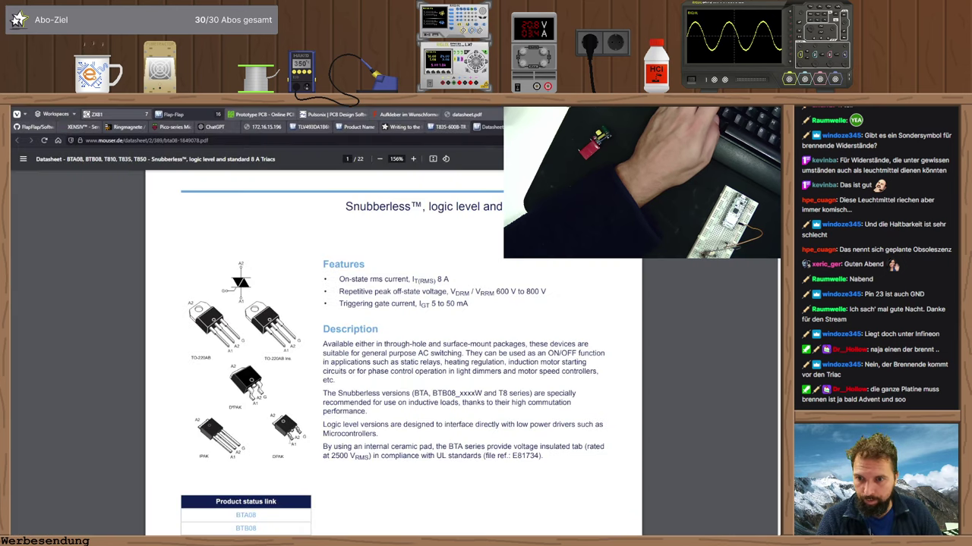
{"action": "key", "text": "alt+Tab"}
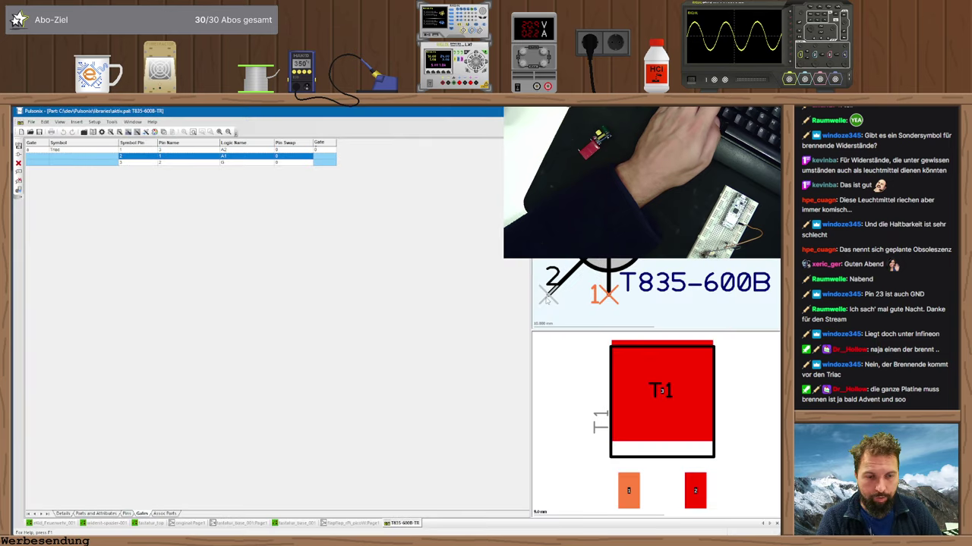
{"action": "key", "text": "Down"}
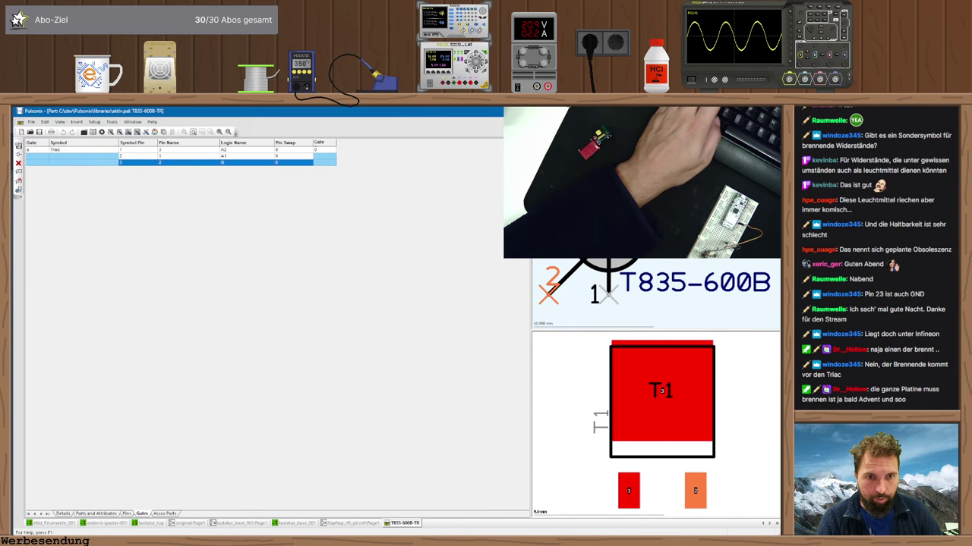
{"action": "left_click", "coordinate": [174, 149]}
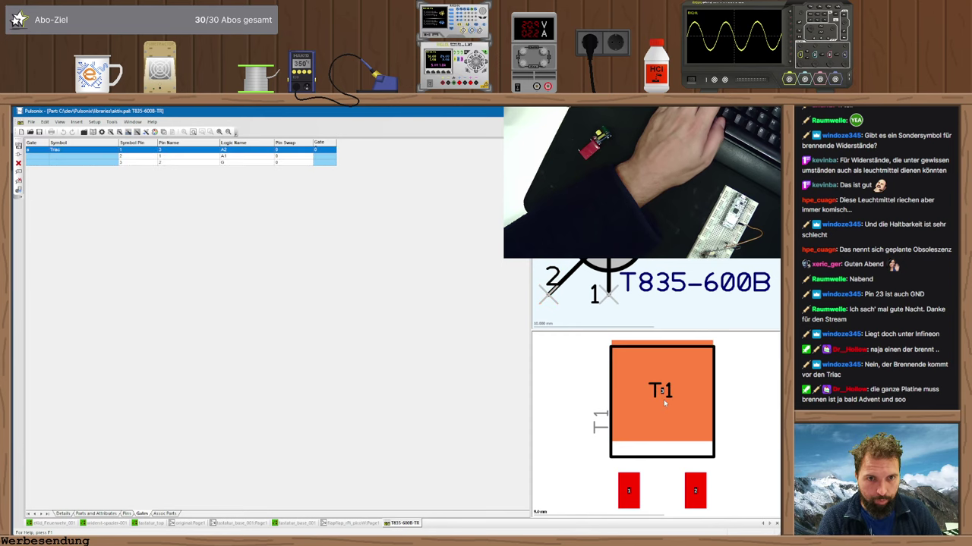
{"action": "key", "text": "alt+Tab"}
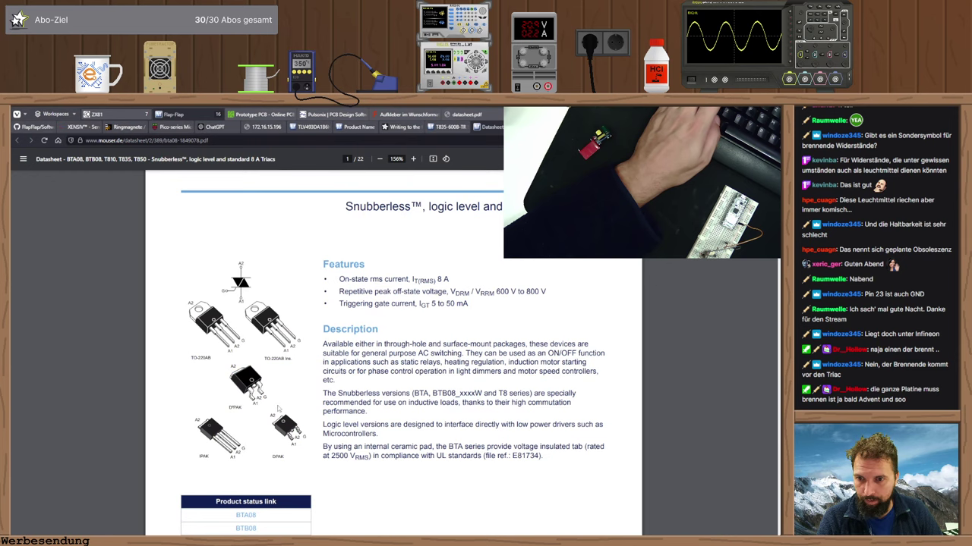
{"action": "key", "text": "alt+Tab"}
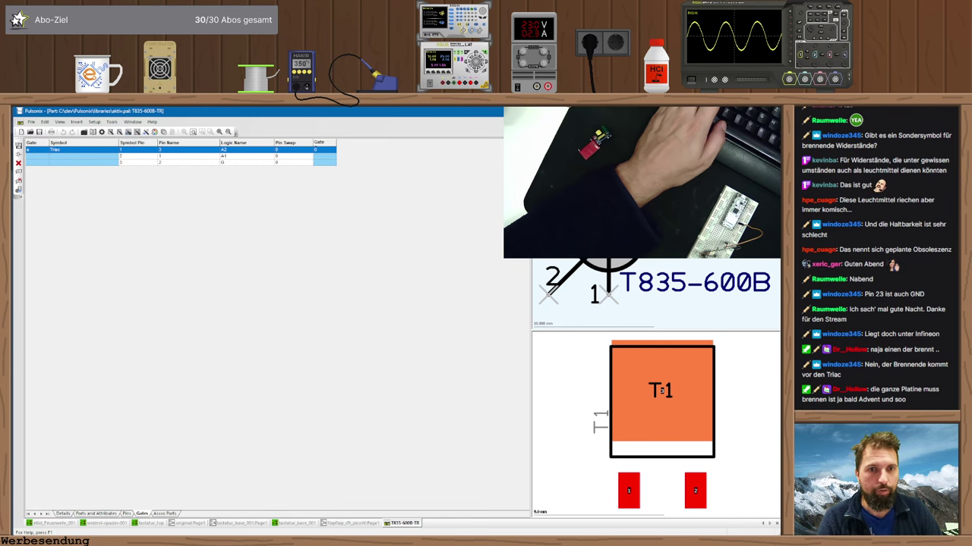
{"action": "key", "text": "ctrl+F4"}
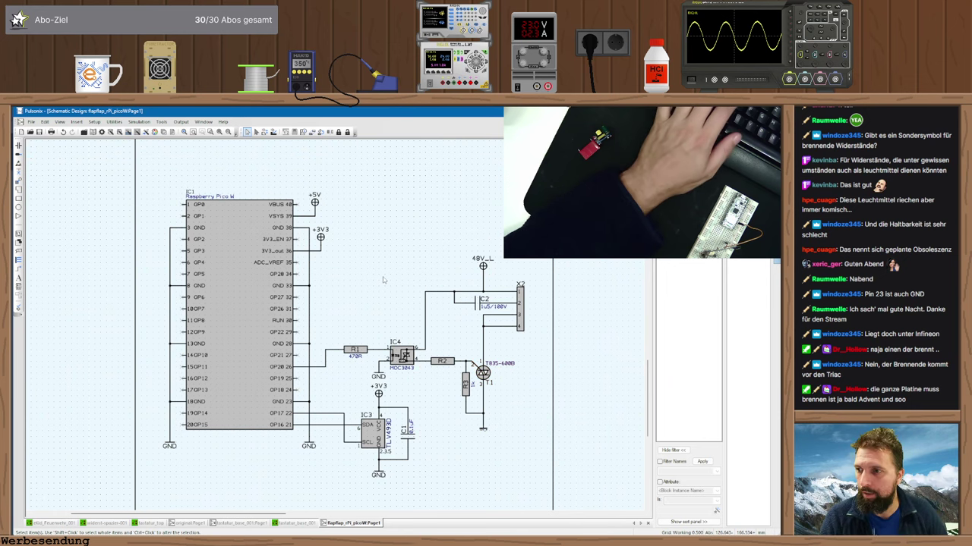
- Zoom out to view the whole schematic sheet
{"action": "key", "text": "Left"}
{"action": "key", "text": "Up"}
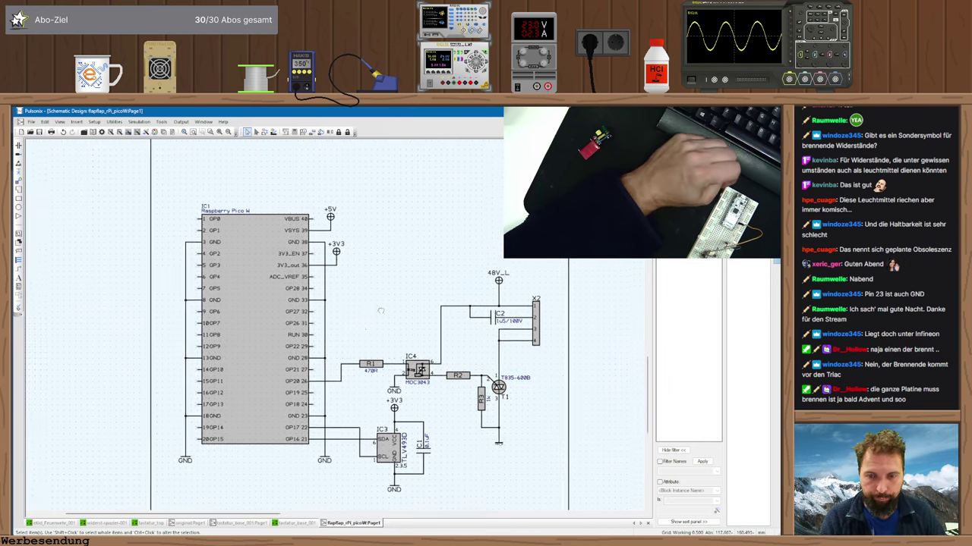
{"action": "key", "text": "minus"}
{"action": "key", "text": "minus"}
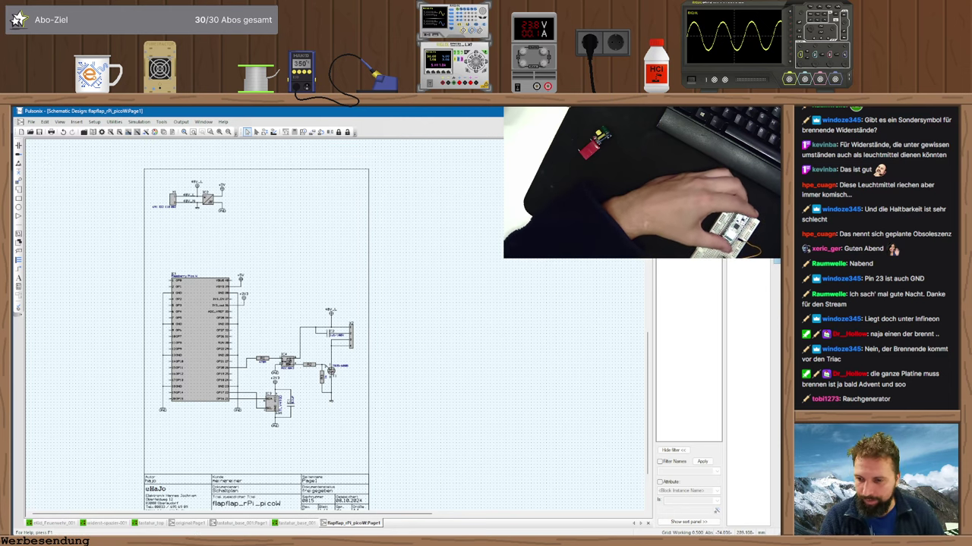
- Switch to the Elektronik-Kompendium Pico VSYS article and select the address bar
{"action": "key", "text": "alt+Tab"}
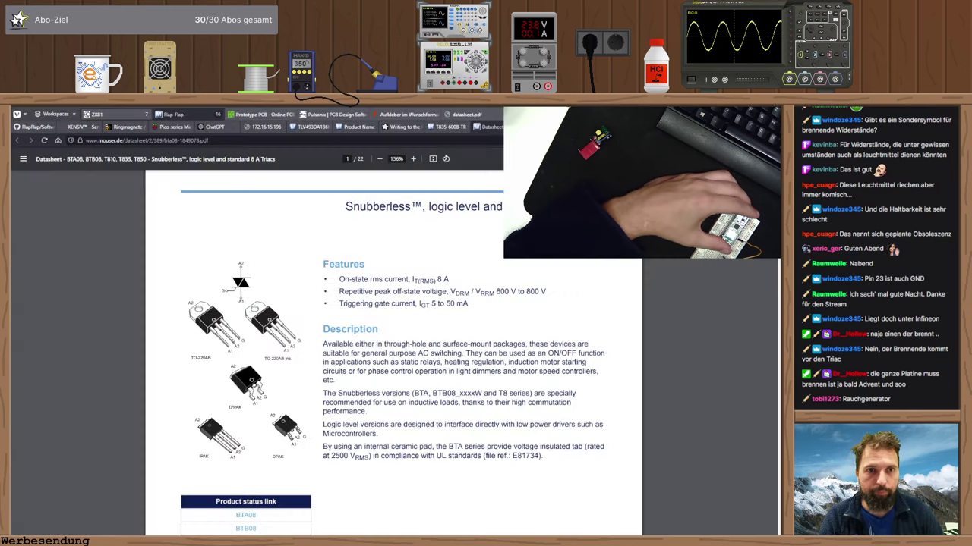
{"action": "key", "text": "ctrl+Tab"}
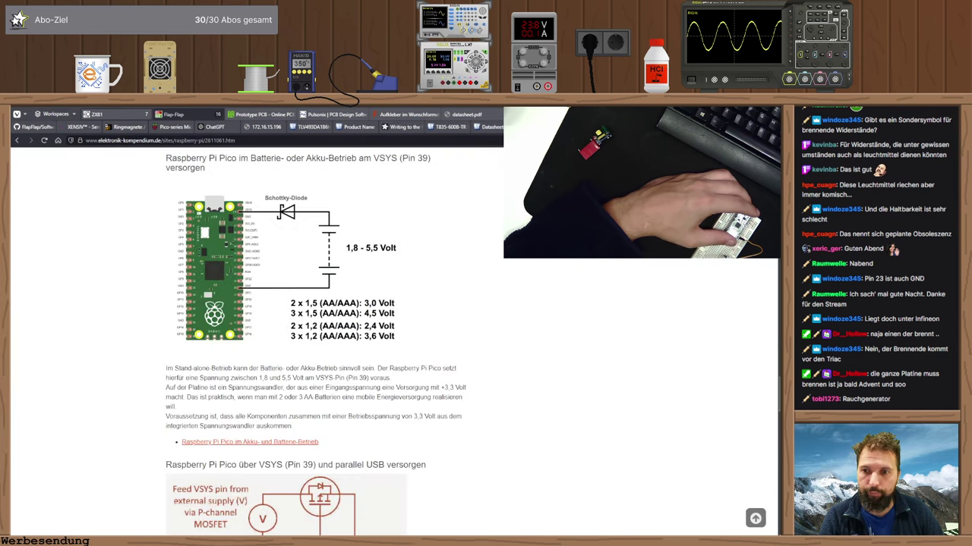
{"action": "key", "text": "ctrl+l"}
- Search DuckDuckGo for 'raspberry pi pico rtc' and scroll through the results
{"action": "type", "text": "raspber"}
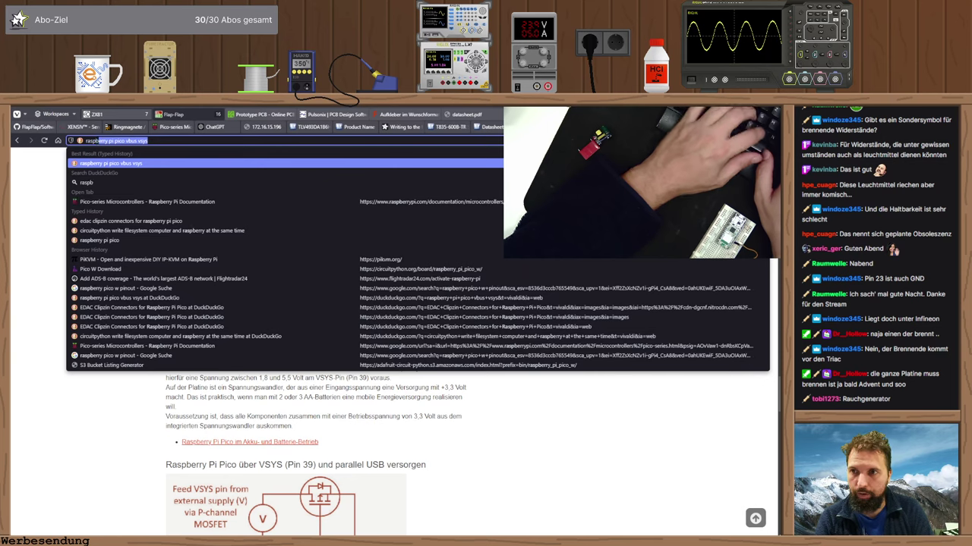
{"action": "type", "text": "ry pi pico rtc"}
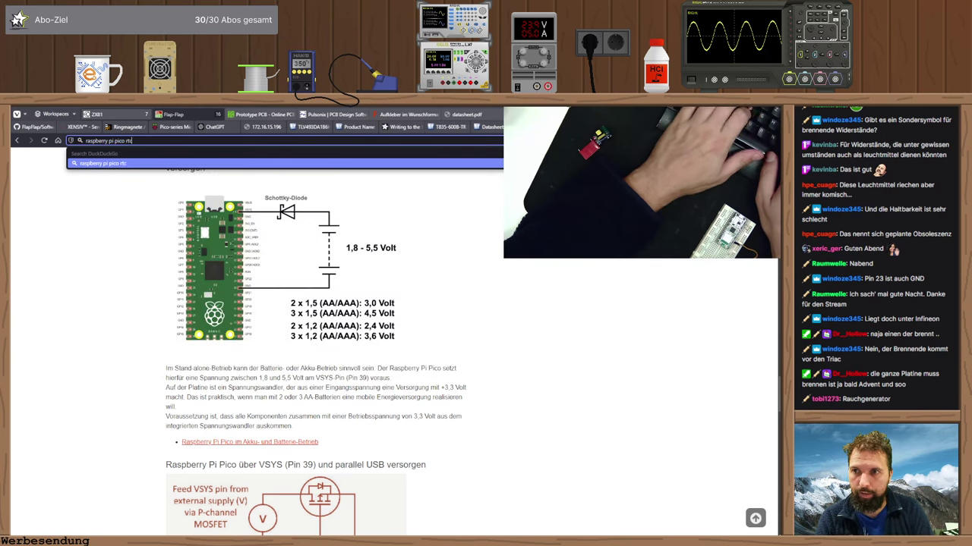
{"action": "key", "text": "Return"}
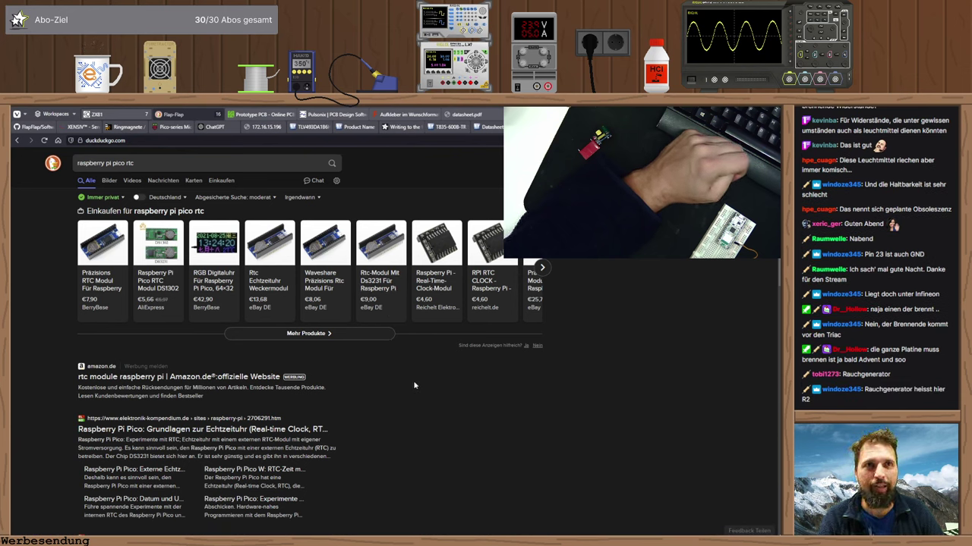
{"action": "scroll", "coordinate": [412, 382], "scroll_direction": "down", "scroll_amount": 1}
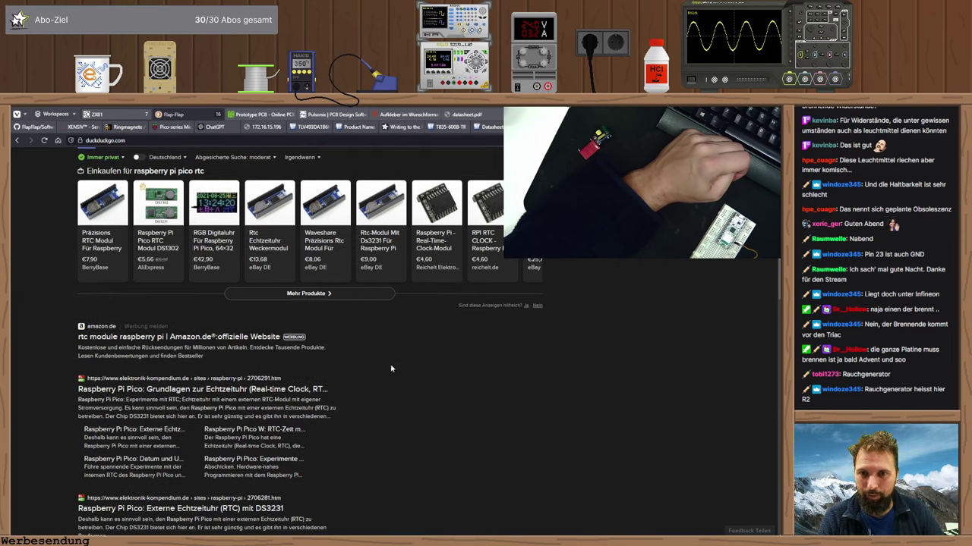
{"action": "scroll", "coordinate": [391, 369], "scroll_direction": "down", "scroll_amount": 4}
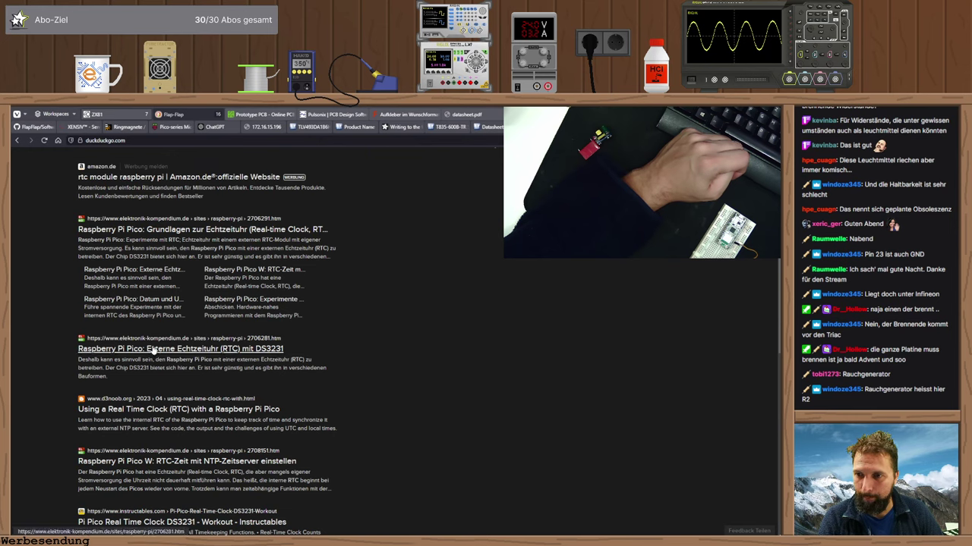
- Open and read the 'Grundlagen zur Echtzeituhr' RTC basics article
{"action": "left_click", "coordinate": [139, 230]}
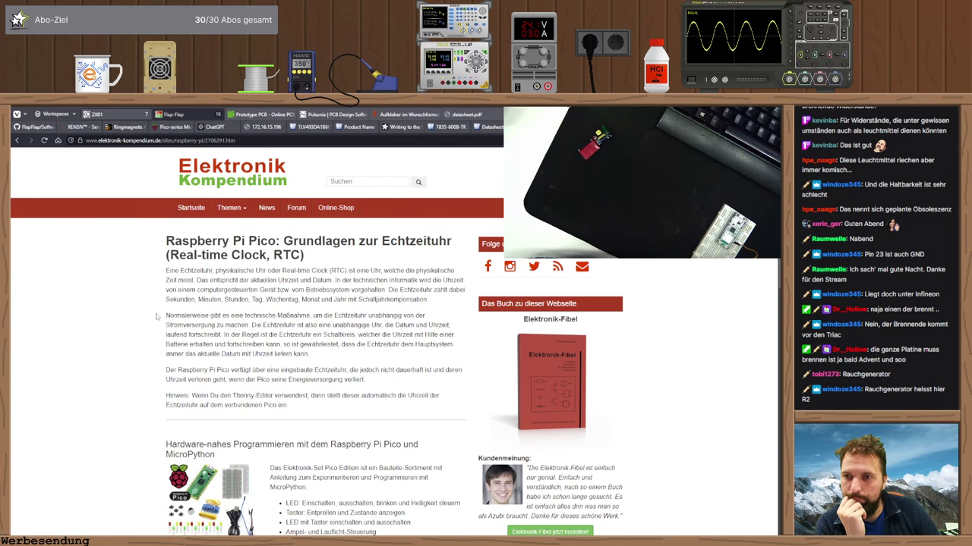
{"action": "scroll", "coordinate": [148, 312], "scroll_direction": "down", "scroll_amount": 10}
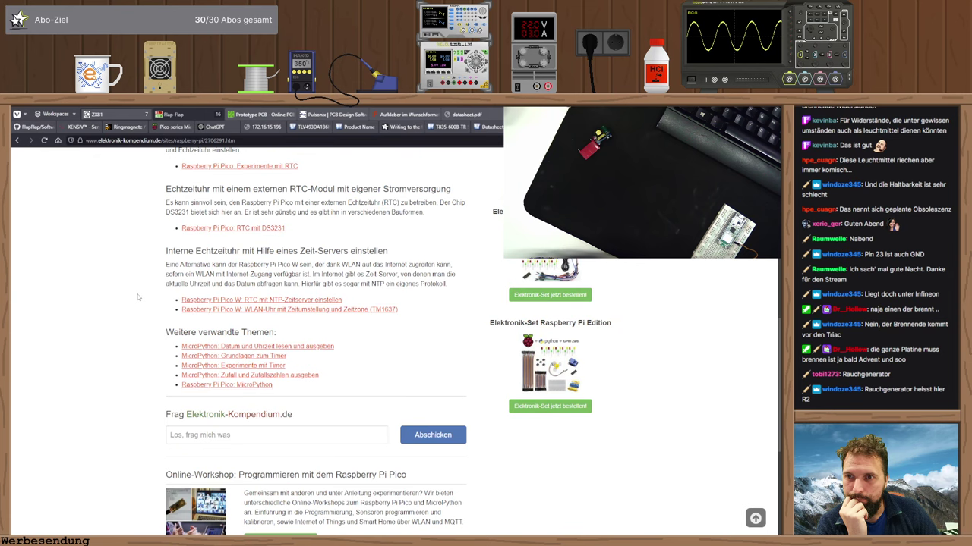
{"action": "scroll", "coordinate": [139, 296], "scroll_direction": "up", "scroll_amount": 2}
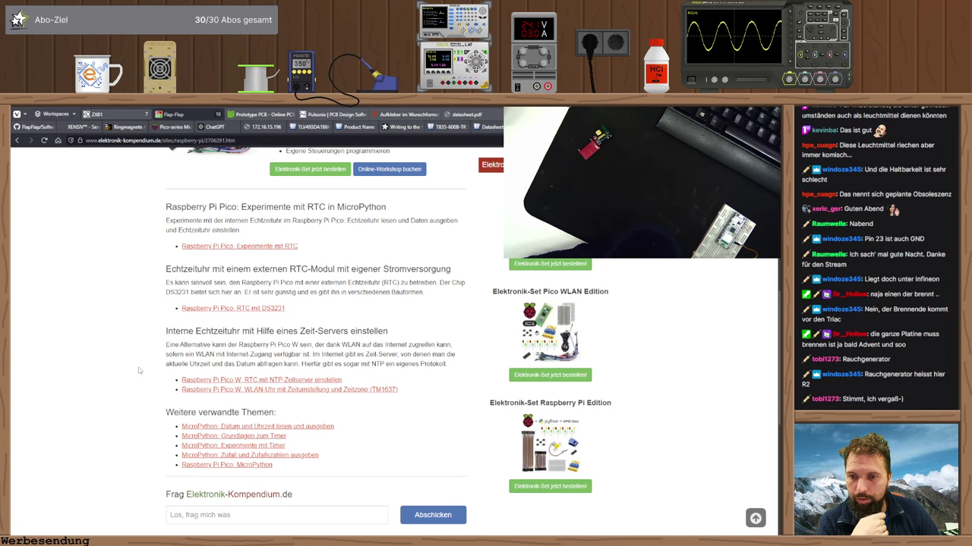
{"action": "scroll", "coordinate": [142, 364], "scroll_direction": "down", "scroll_amount": 1}
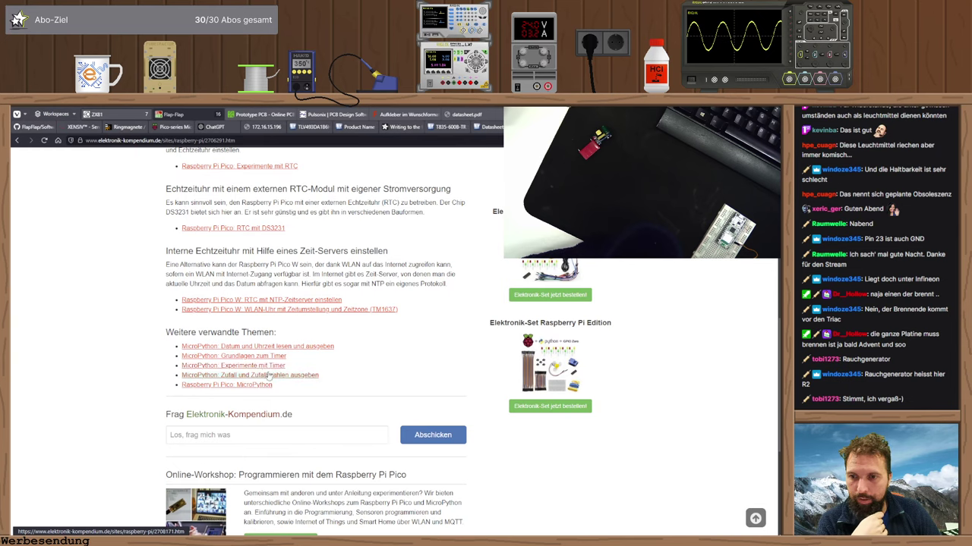
{"action": "scroll", "coordinate": [181, 371], "scroll_direction": "down", "scroll_amount": 3}
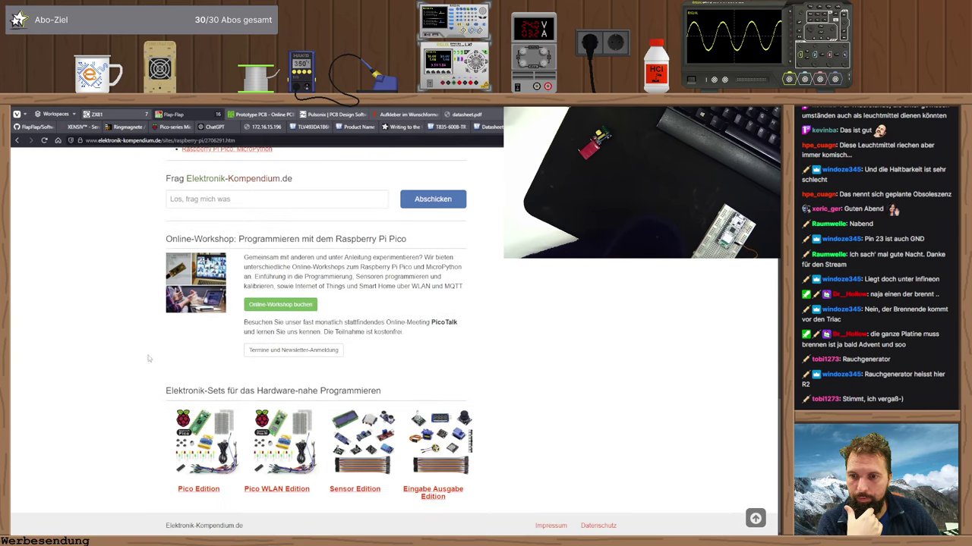
{"action": "scroll", "coordinate": [152, 353], "scroll_direction": "up", "scroll_amount": 3}
- Read through the 'MicroPython: Datum und Uhrzeit lesen und ausgeben' article and its RTC example
{"action": "left_click", "coordinate": [234, 351]}
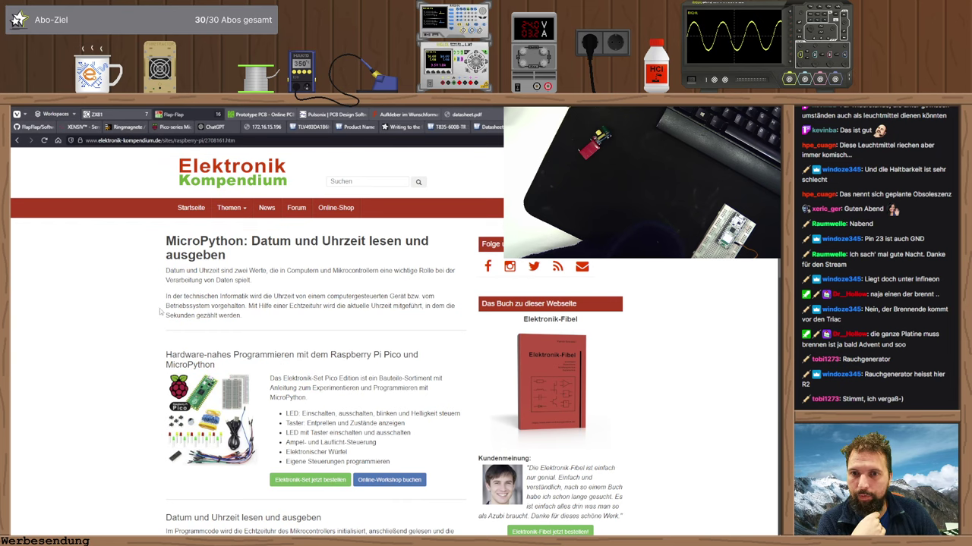
{"action": "scroll", "coordinate": [161, 311], "scroll_direction": "down", "scroll_amount": 2}
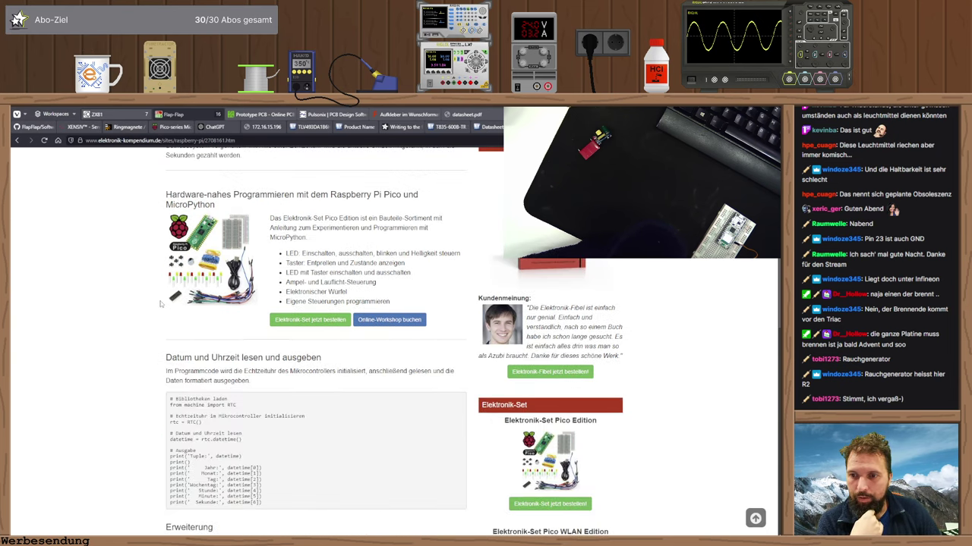
{"action": "scroll", "coordinate": [160, 303], "scroll_direction": "down", "scroll_amount": 1}
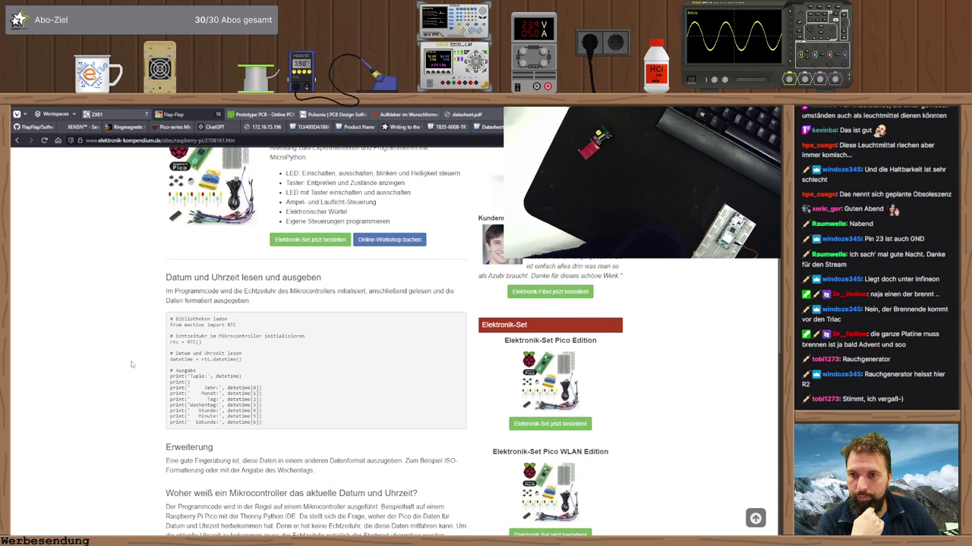
{"action": "left_click_drag", "start_coordinate": [235, 291], "coordinate": [372, 298]}
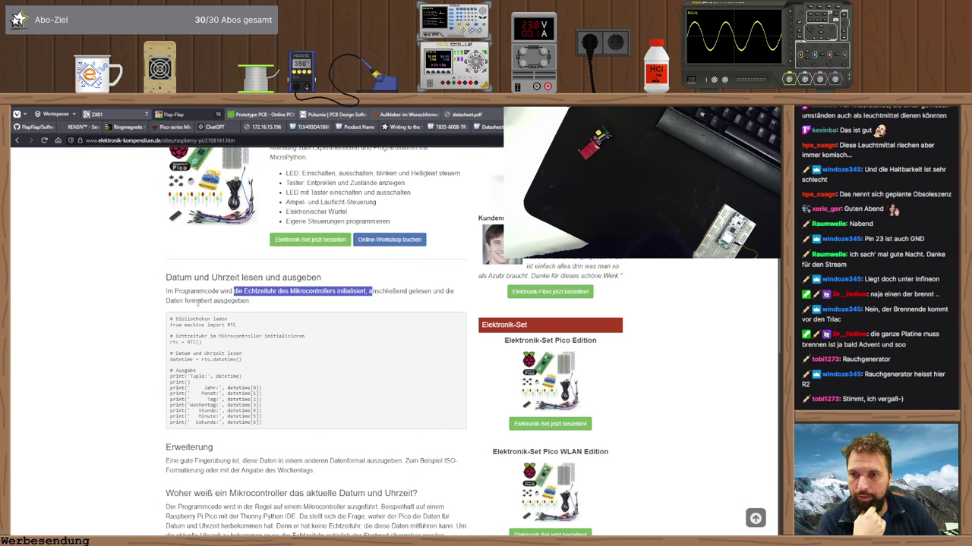
{"action": "left_click", "coordinate": [161, 301]}
{"action": "scroll", "coordinate": [160, 300], "scroll_direction": "down", "scroll_amount": 3}
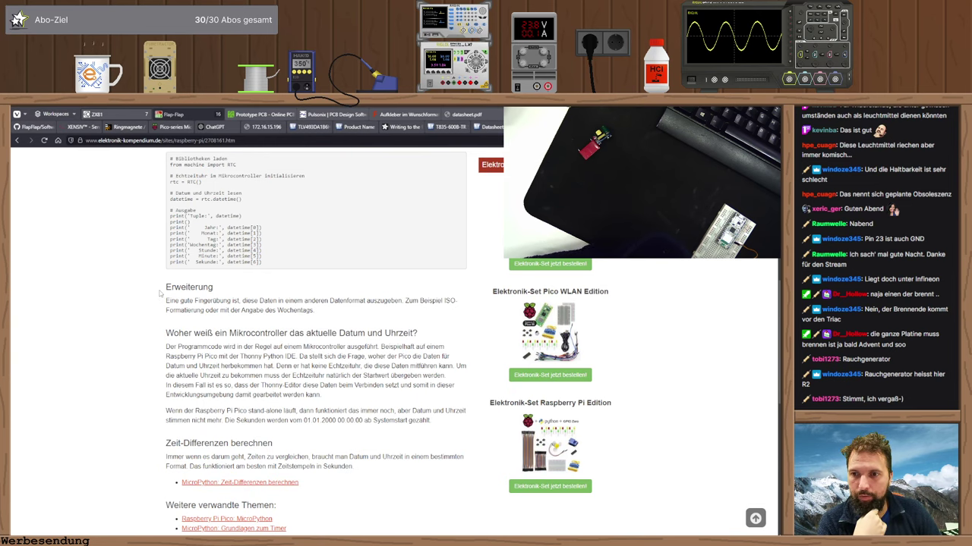
{"action": "scroll", "coordinate": [160, 293], "scroll_direction": "down", "scroll_amount": 1}
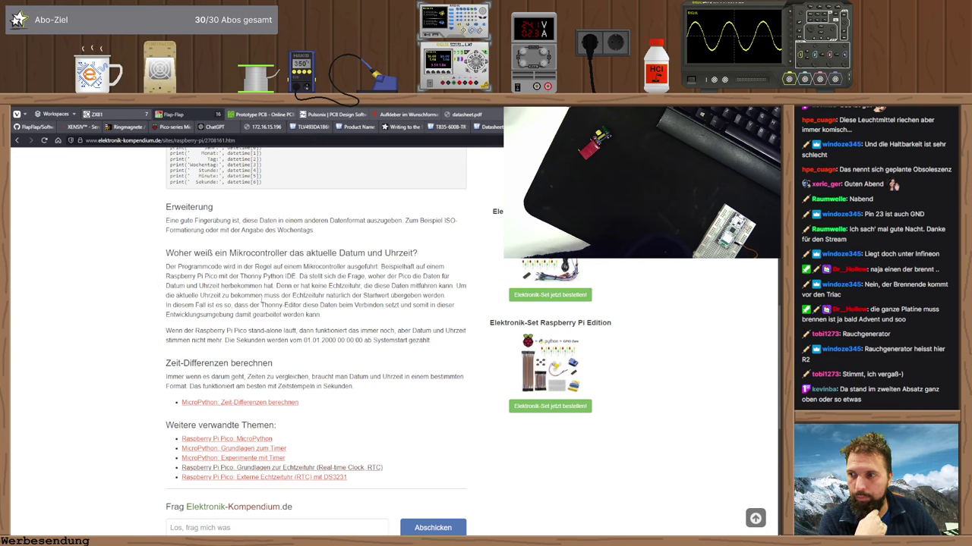
{"action": "scroll", "coordinate": [323, 305], "scroll_direction": "up", "scroll_amount": 15}
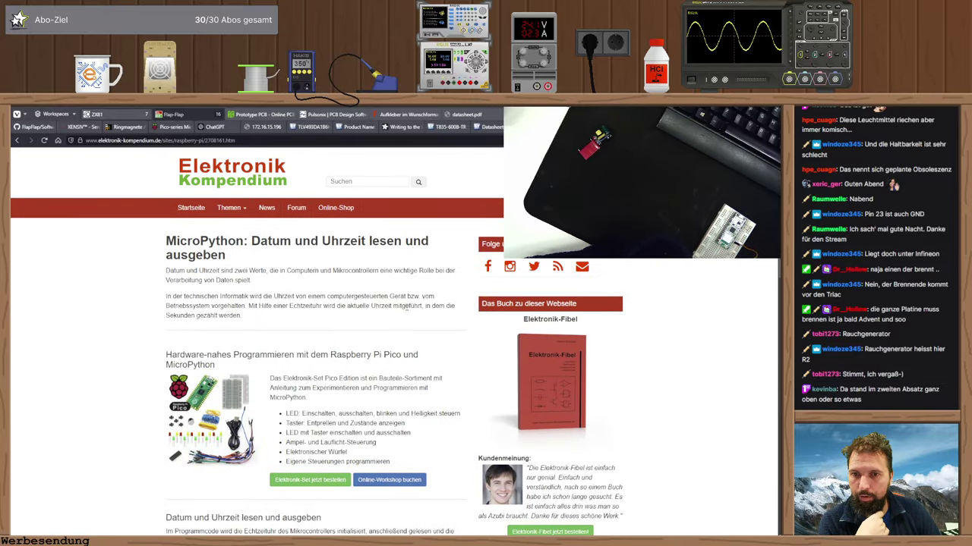
- Return to the RTC basics article and reread the passage on the built-in clock losing time
{"action": "key", "text": "alt+Left"}
{"action": "scroll", "coordinate": [184, 294], "scroll_direction": "up", "scroll_amount": 15}
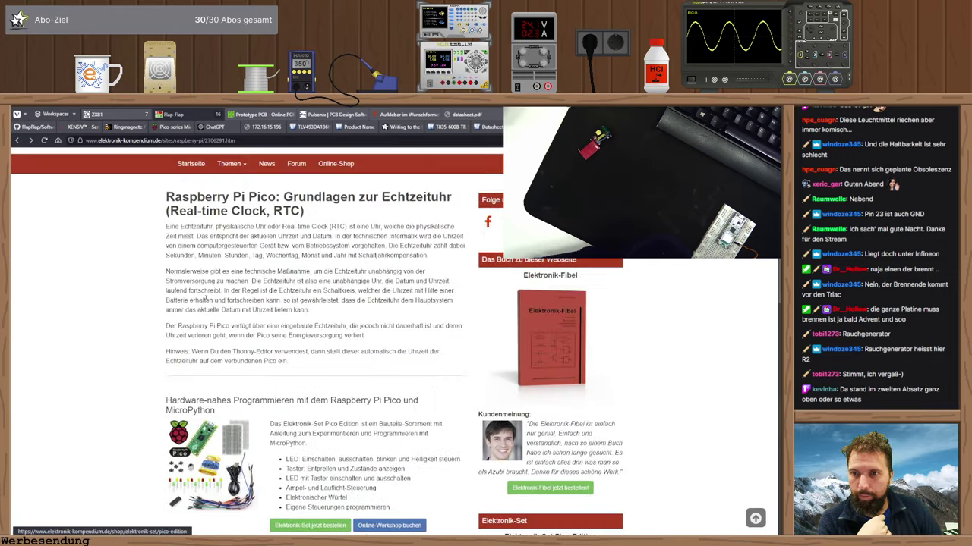
{"action": "left_click_drag", "start_coordinate": [189, 313], "coordinate": [305, 314]}
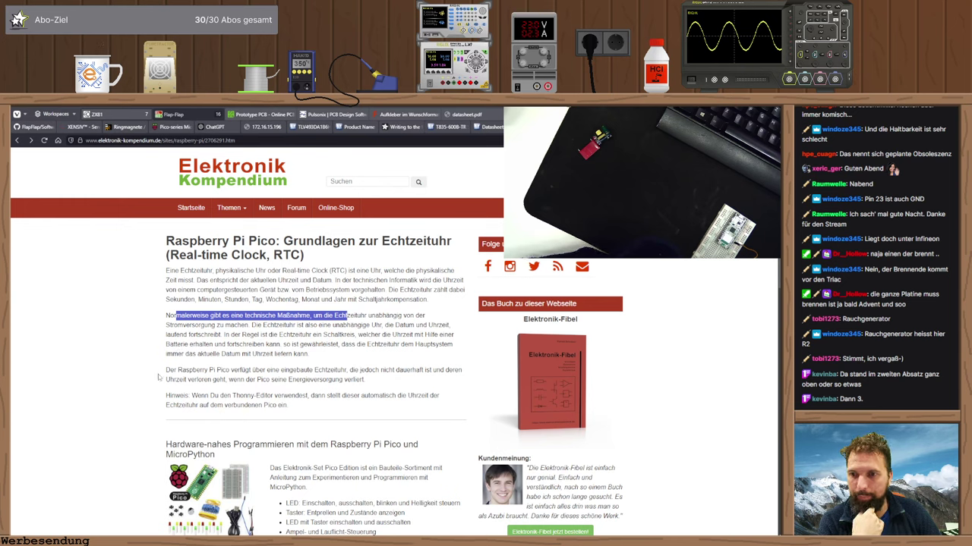
{"action": "left_click_drag", "start_coordinate": [334, 370], "coordinate": [375, 380]}
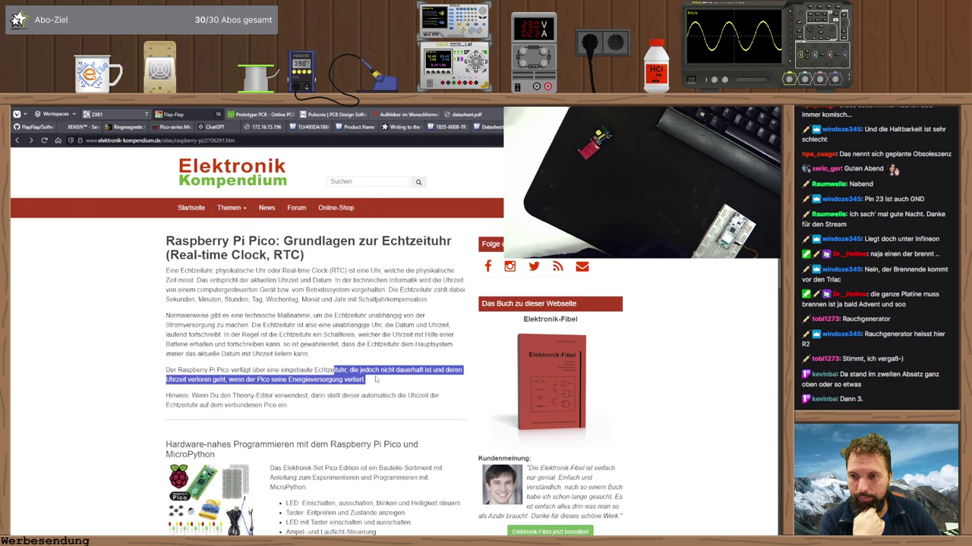
{"action": "left_click", "coordinate": [376, 378]}
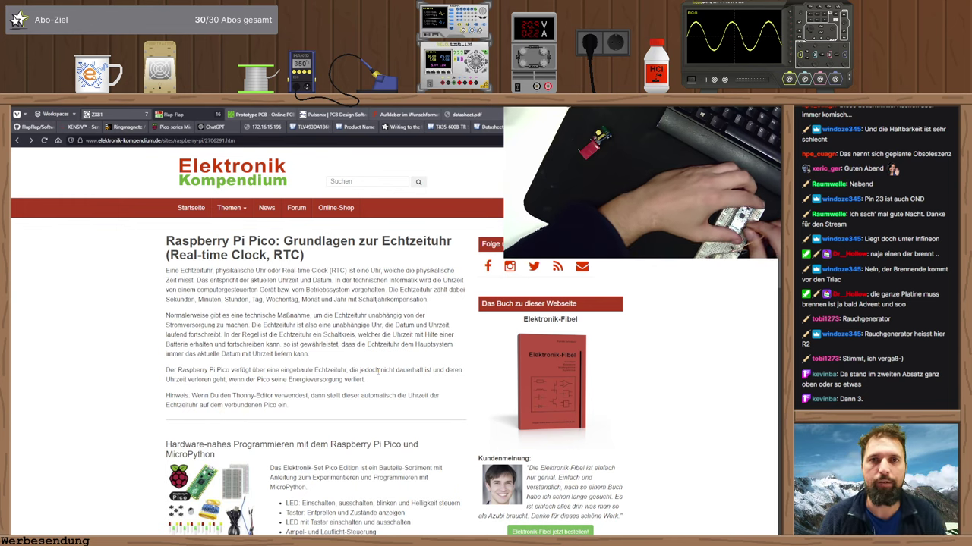
{"action": "scroll", "coordinate": [378, 371], "scroll_direction": "down", "scroll_amount": 5}
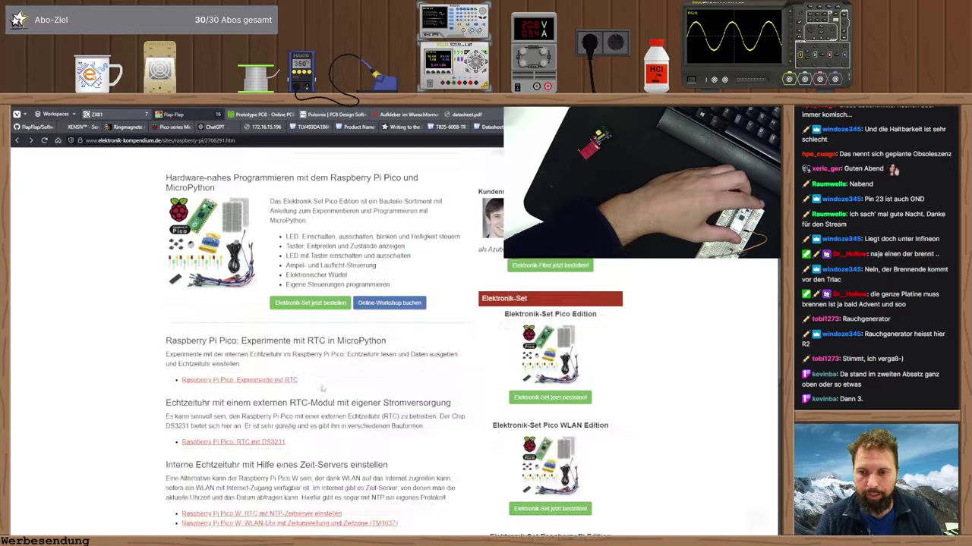
- Open 'RTC mit DS3231' and scroll to its Pico wiring diagram
{"action": "left_click", "coordinate": [233, 369]}
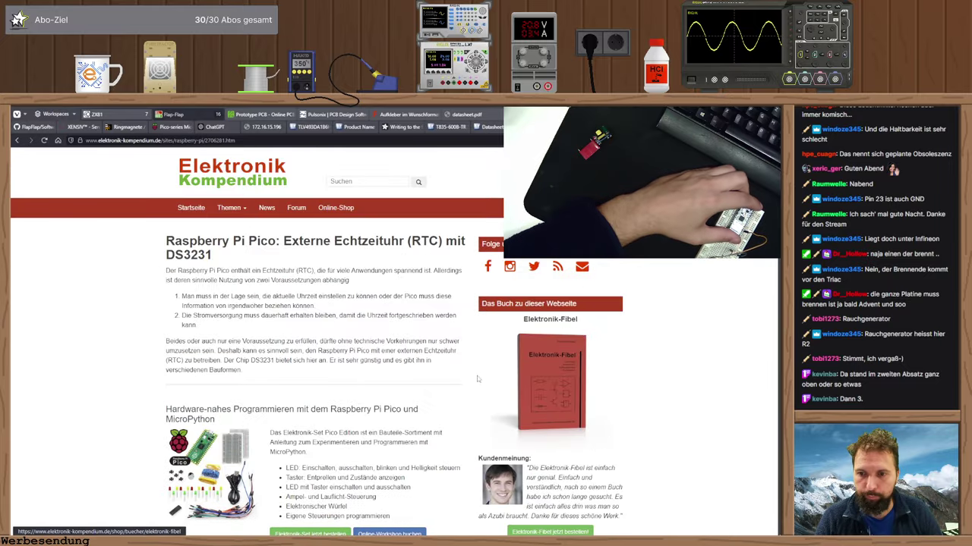
{"action": "scroll", "coordinate": [236, 365], "scroll_direction": "down", "scroll_amount": 3}
{"action": "scroll", "coordinate": [413, 384], "scroll_direction": "down", "scroll_amount": 2}
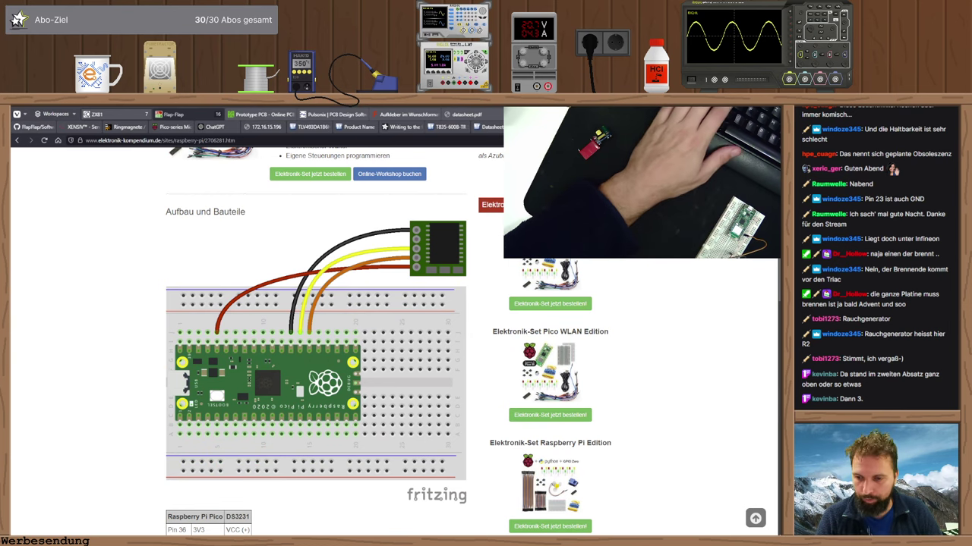
- Replace the GP20–R1 wire with a new wire from the Pico's GP19 pin to R1
{"action": "key", "text": "alt+Tab"}
{"action": "scroll", "coordinate": [352, 275], "scroll_direction": "up", "scroll_amount": 3}
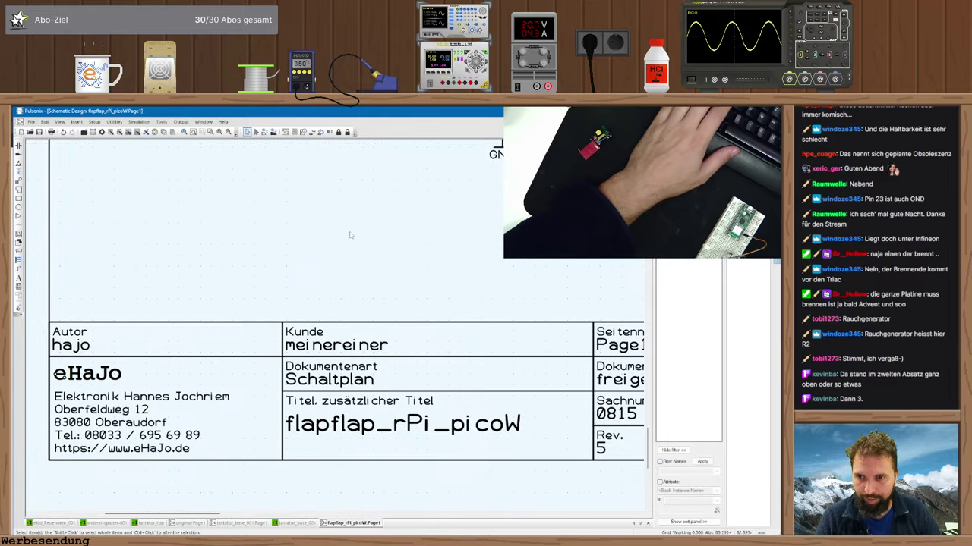
{"action": "scroll", "coordinate": [352, 274], "scroll_direction": "down", "scroll_amount": 2}
{"action": "scroll", "coordinate": [352, 275], "scroll_direction": "up", "scroll_amount": 4}
{"action": "middle_click_drag", "start_coordinate": [352, 275], "coordinate": [237, 429]}
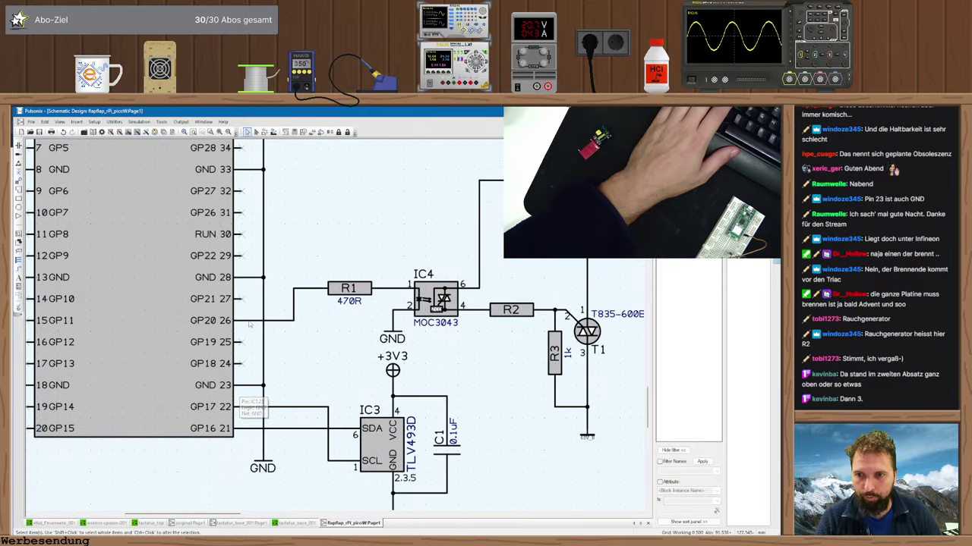
{"action": "left_click", "coordinate": [279, 321]}
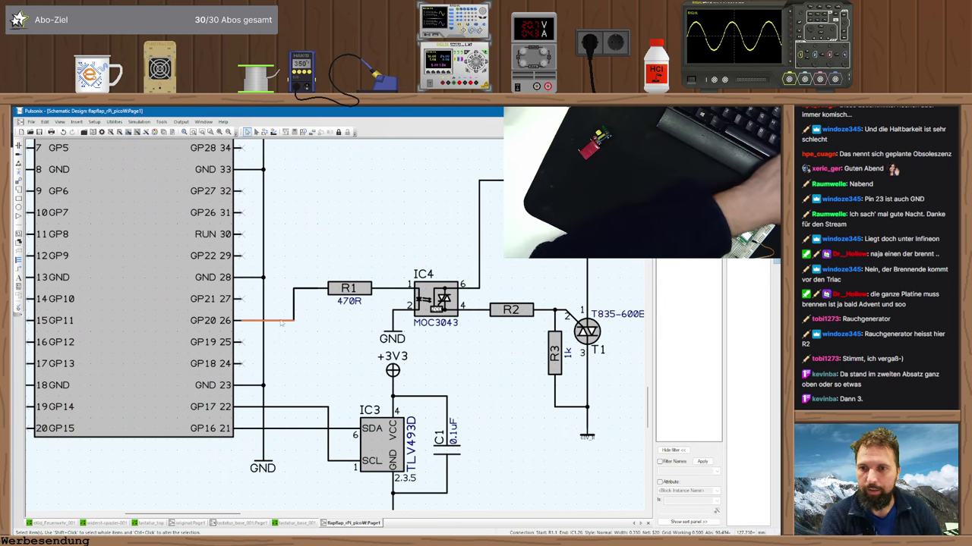
{"action": "key", "text": "Delete"}
{"action": "left_click", "coordinate": [241, 342]}
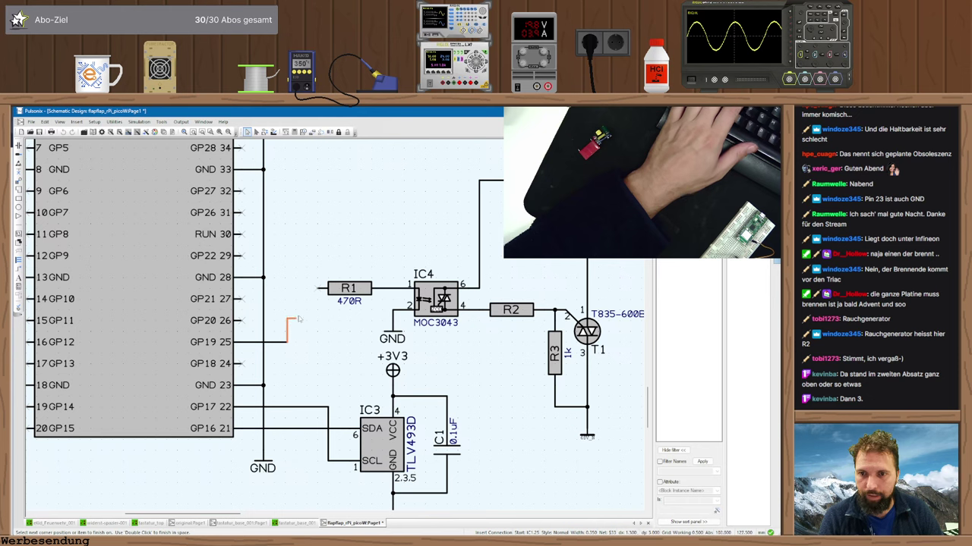
{"action": "left_click", "coordinate": [319, 289]}
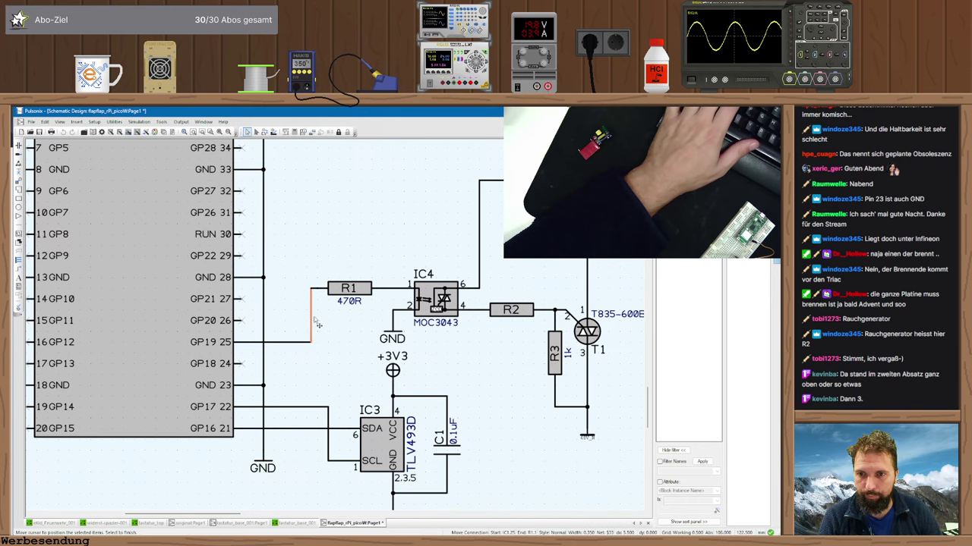
- Set the moved wire segment, zoom out, and check the breadboard reference page
{"action": "left_click", "coordinate": [308, 322]}
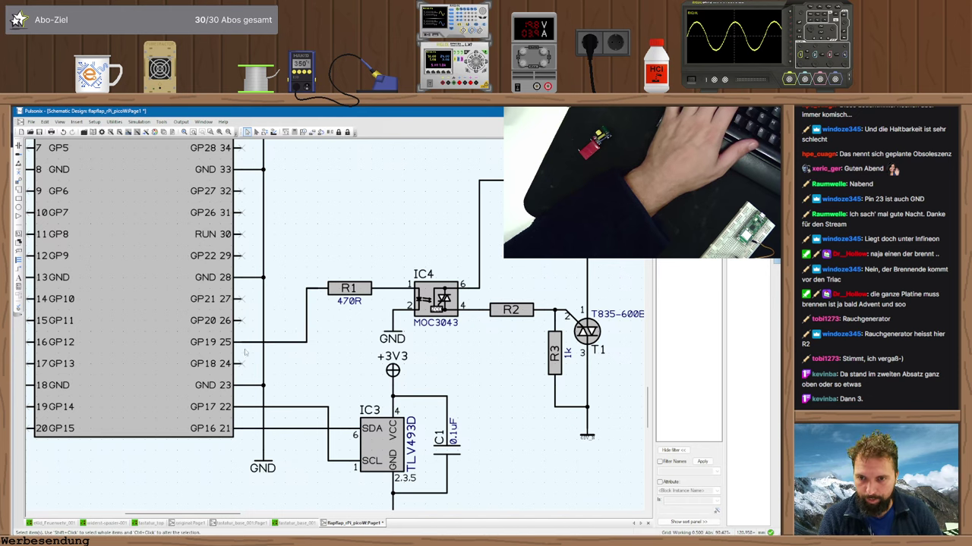
{"action": "scroll", "coordinate": [245, 352], "scroll_direction": "down", "scroll_amount": 2}
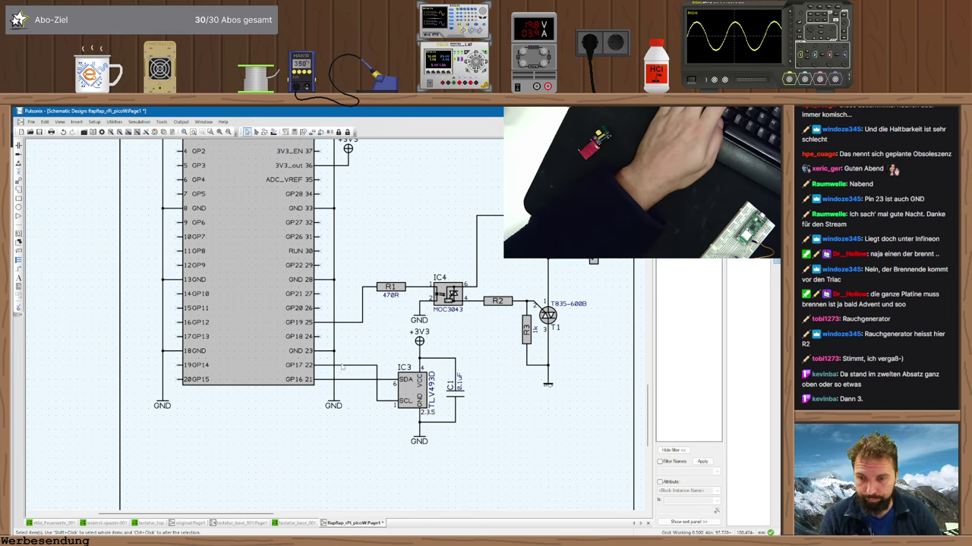
{"action": "key", "text": "alt+Tab"}
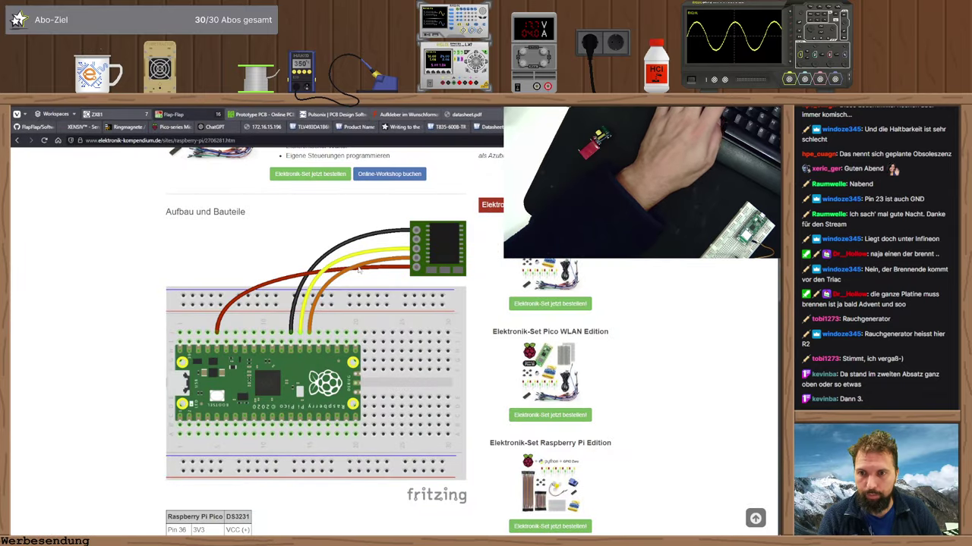
{"action": "key", "text": "alt+Tab"}
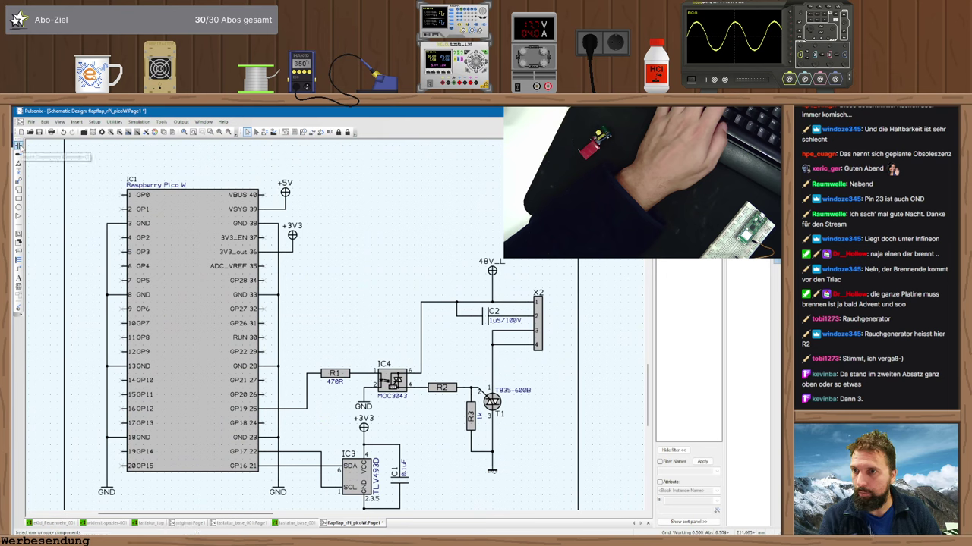
- Pick the straight 4-pin header Stiftleiste_4pol_gerade from the connector library as new part X3
{"action": "left_click", "coordinate": [19, 145]}
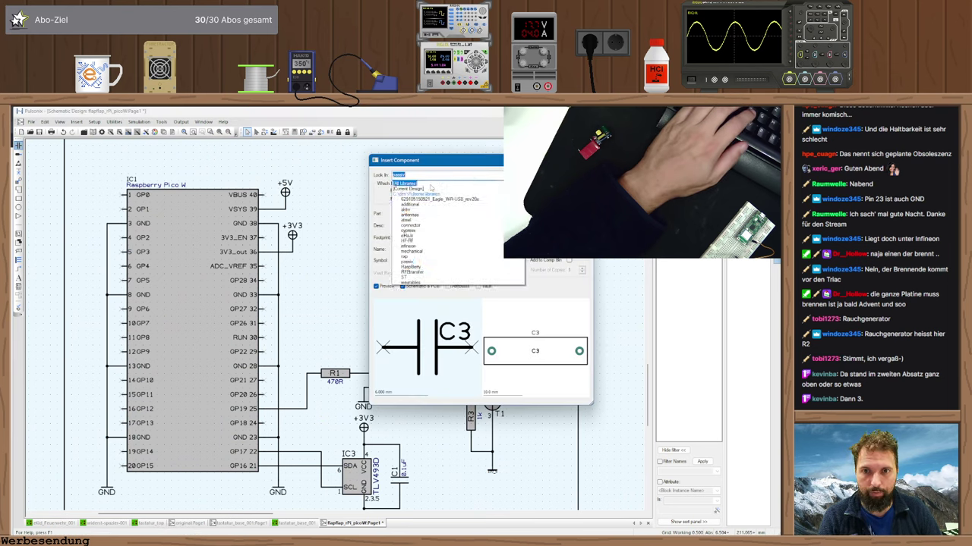
{"action": "left_click", "coordinate": [410, 226]}
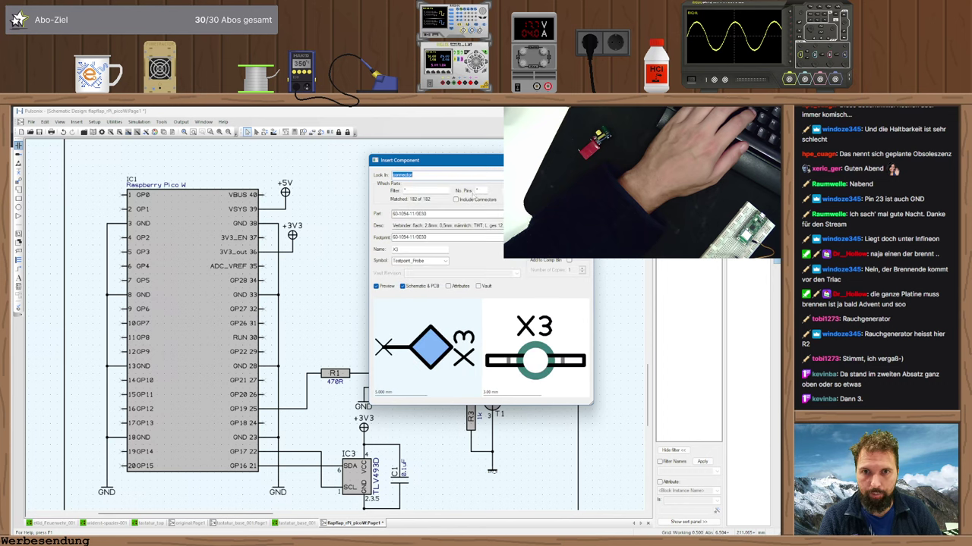
{"action": "key", "text": "Down"}
{"action": "key", "text": "Down"}
{"action": "key", "text": "Down"}
{"action": "key", "text": "Down"}
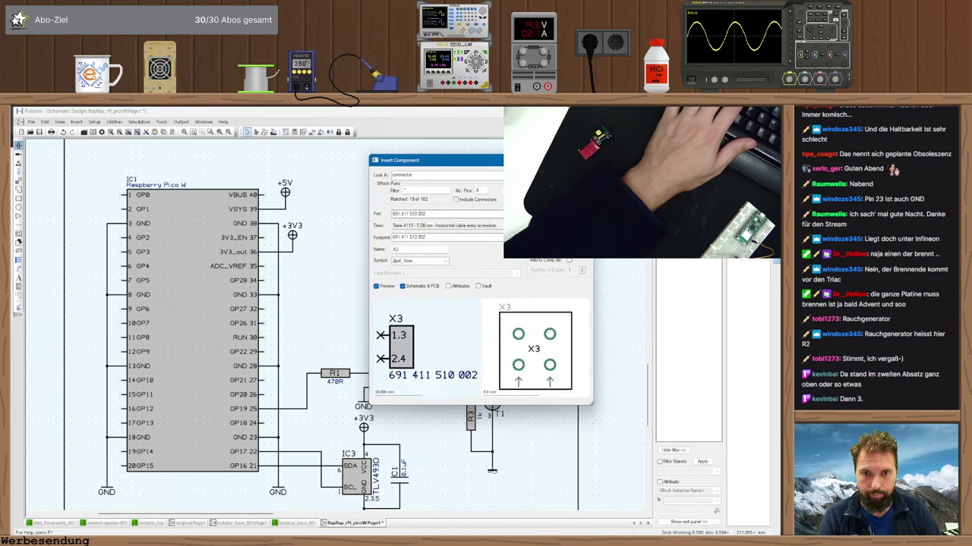
{"action": "key", "text": "Down"}
{"action": "key", "text": "Down"}
{"action": "key", "text": "Down"}
{"action": "key", "text": "Down"}
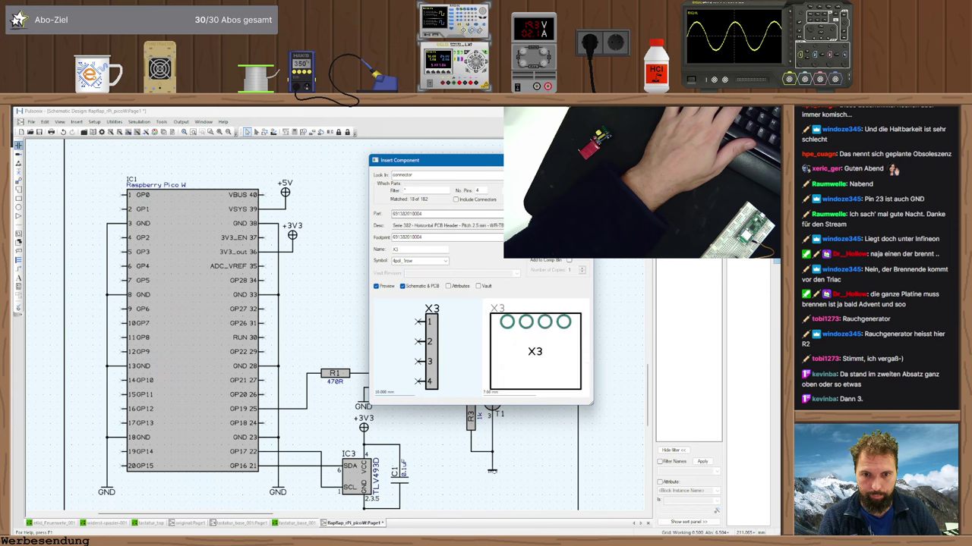
{"action": "key", "text": "Down"}
{"action": "key", "text": "Down"}
{"action": "key", "text": "Down"}
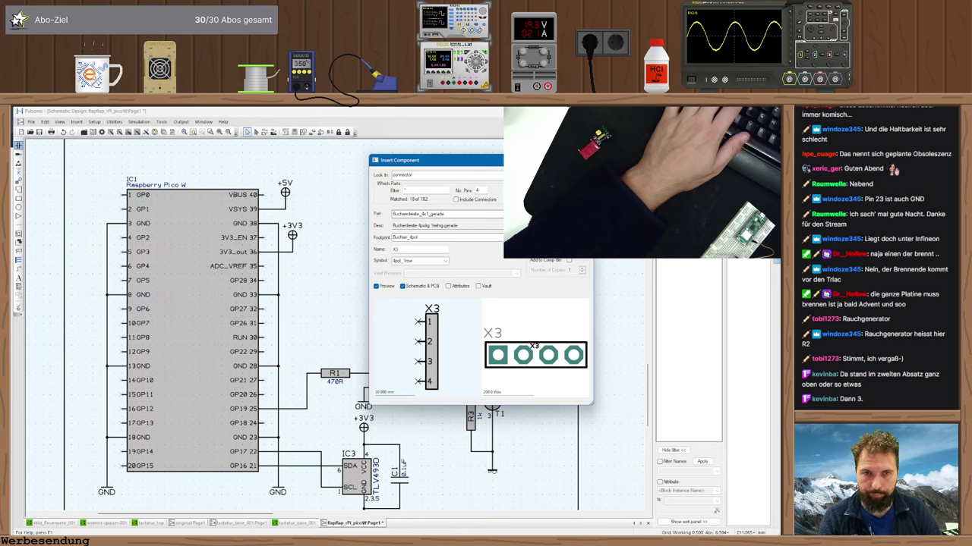
{"action": "key", "text": "Down"}
{"action": "key", "text": "Down"}
{"action": "key", "text": "Down"}
{"action": "key", "text": "Down"}
{"action": "key", "text": "Down"}
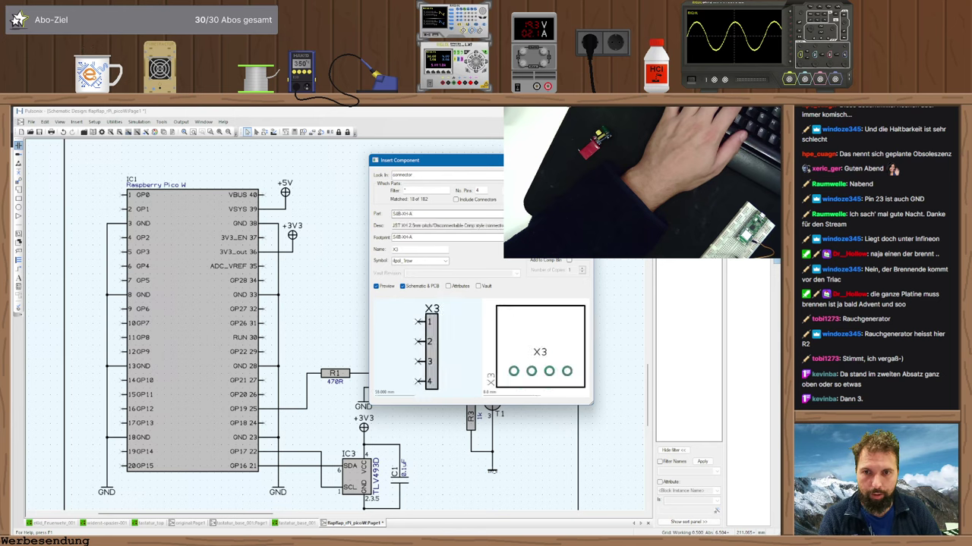
{"action": "key", "text": "Down"}
{"action": "key", "text": "Down"}
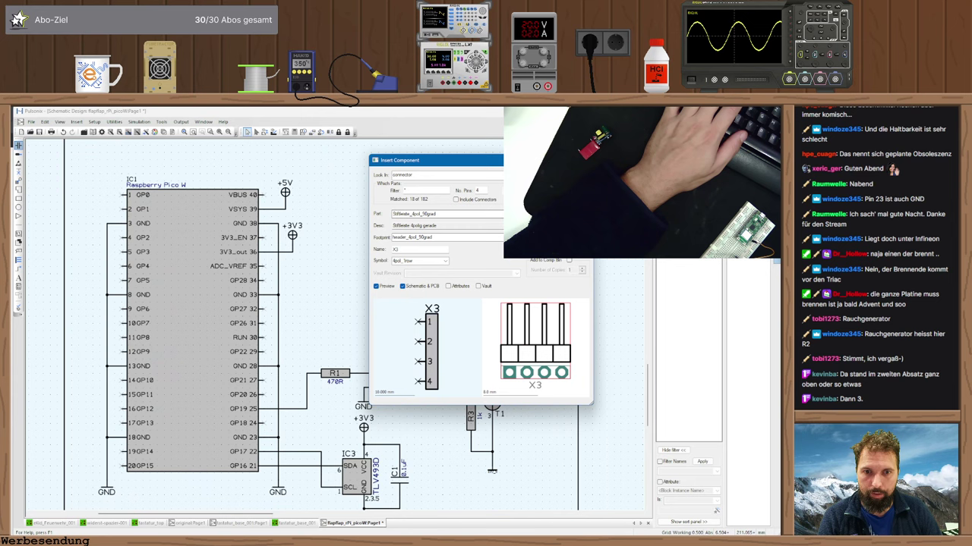
{"action": "key", "text": "Return"}
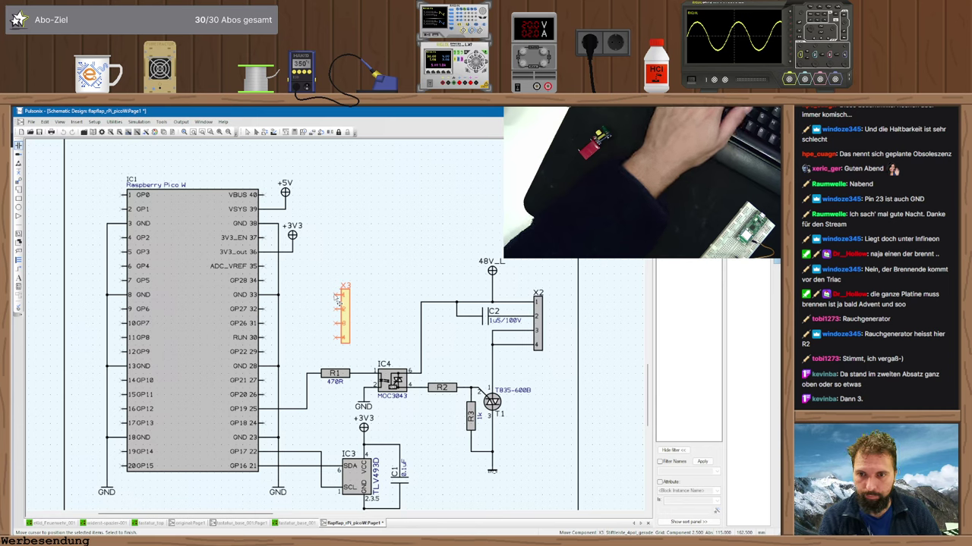
- Drop the header beside the Pico's upper pins and set its Name to RTC
{"action": "left_click", "coordinate": [340, 302]}
{"action": "key", "text": "Escape"}
{"action": "double_click", "coordinate": [347, 312]}
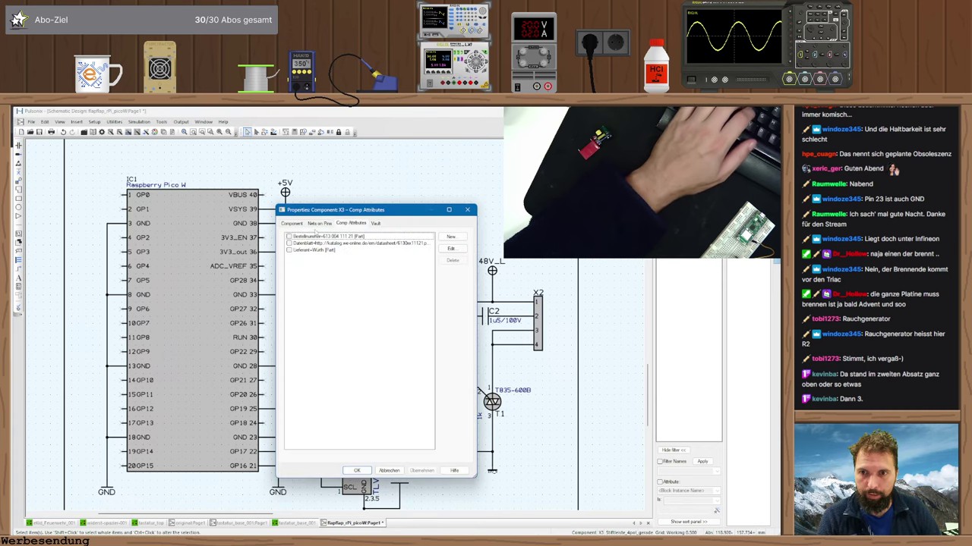
{"action": "left_click", "coordinate": [292, 226]}
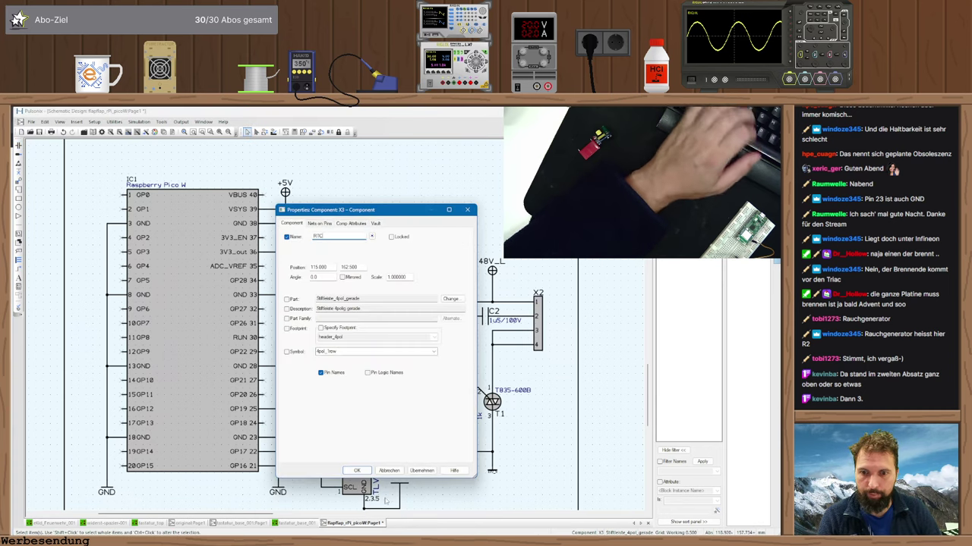
{"action": "key", "text": "Return"}
- Check the Pico breadboard wiring reference page in the browser, then return to the schematic
{"action": "key", "text": "alt+Tab"}
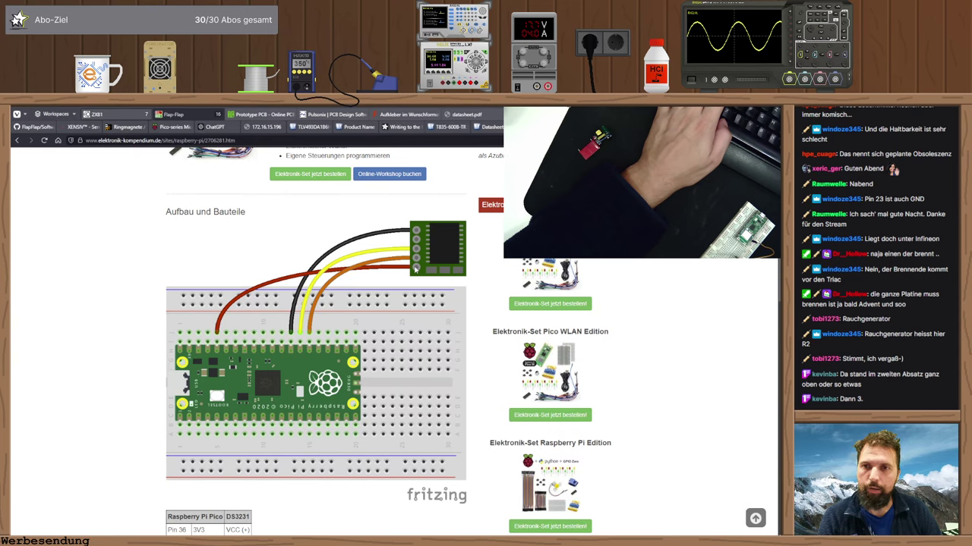
{"action": "scroll", "coordinate": [379, 266], "scroll_direction": "up", "scroll_amount": 4}
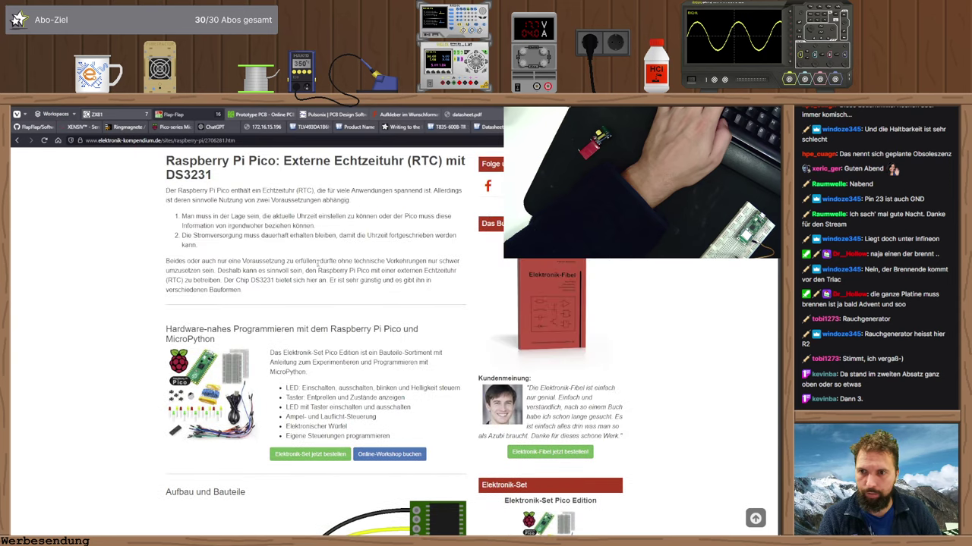
{"action": "scroll", "coordinate": [317, 261], "scroll_direction": "up", "scroll_amount": 1}
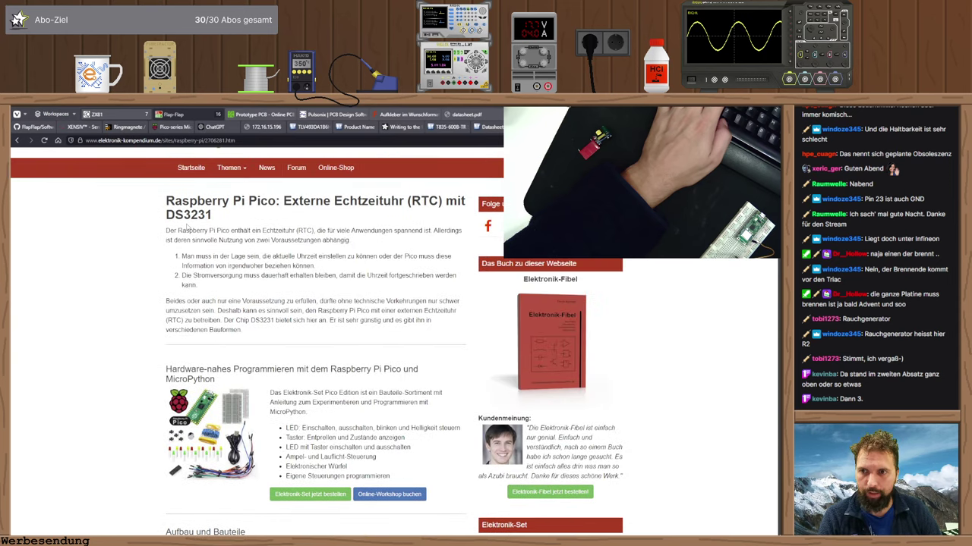
{"action": "scroll", "coordinate": [341, 307], "scroll_direction": "down", "scroll_amount": 5}
{"action": "key", "text": "alt+Tab"}
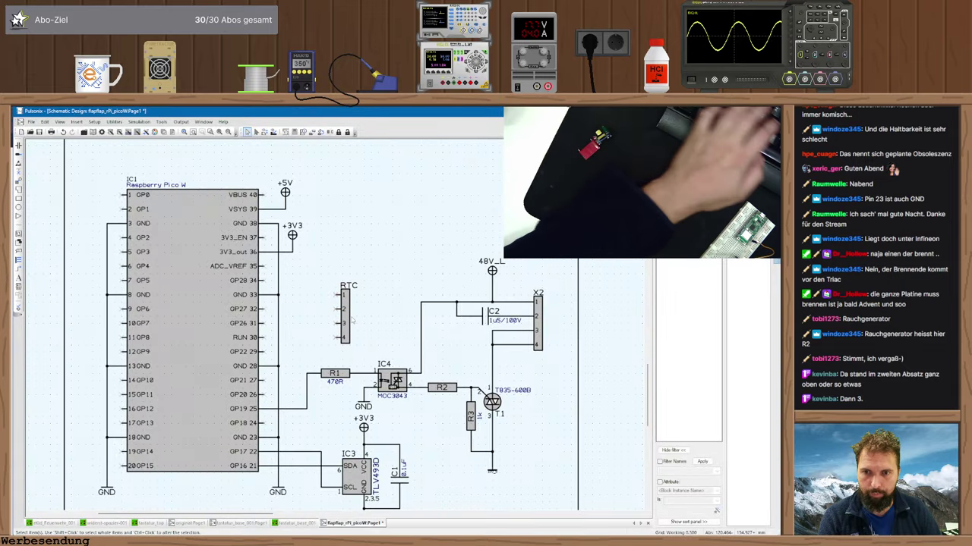
- Replace the RTC header with a straight 5-pin Stiftleiste X3 right of GP28, then view the wiring reference
{"action": "left_click", "coordinate": [346, 314]}
{"action": "key", "text": "Delete"}
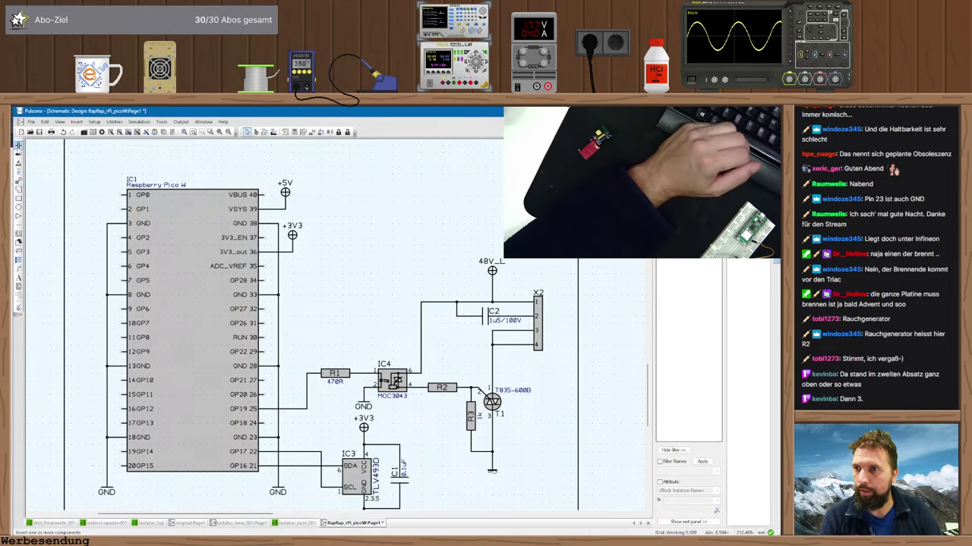
{"action": "left_click", "coordinate": [18, 152]}
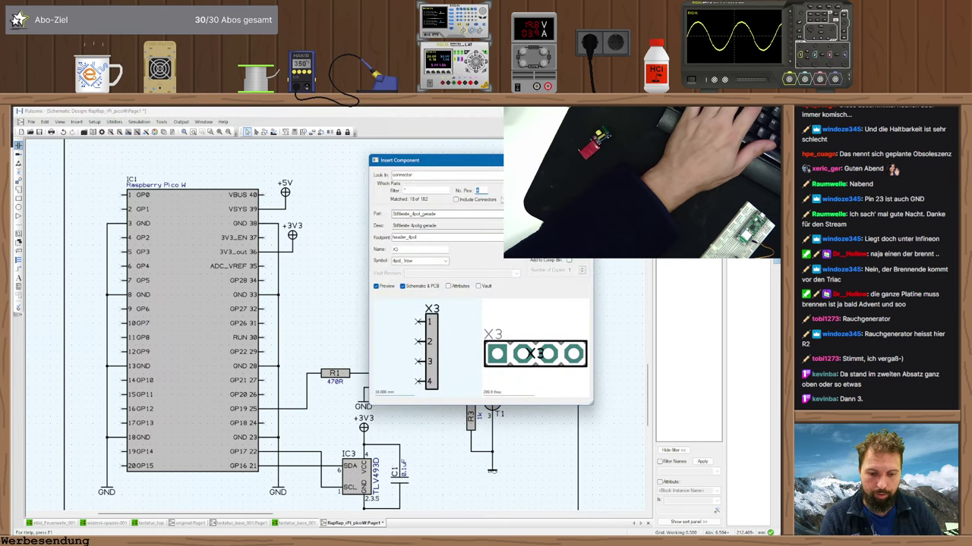
{"action": "type", "text": "5"}
{"action": "left_click", "coordinate": [417, 214]}
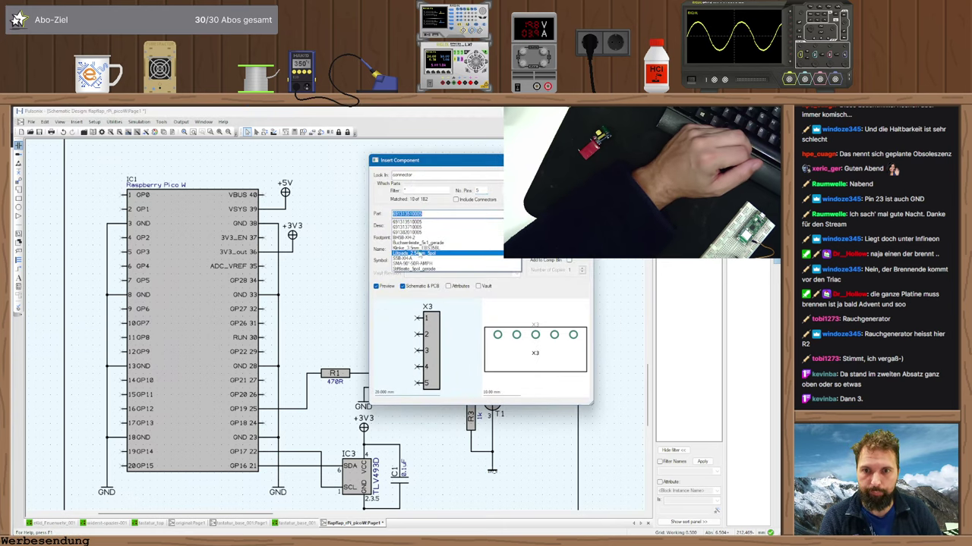
{"action": "left_click", "coordinate": [420, 255]}
{"action": "key", "text": "Return"}
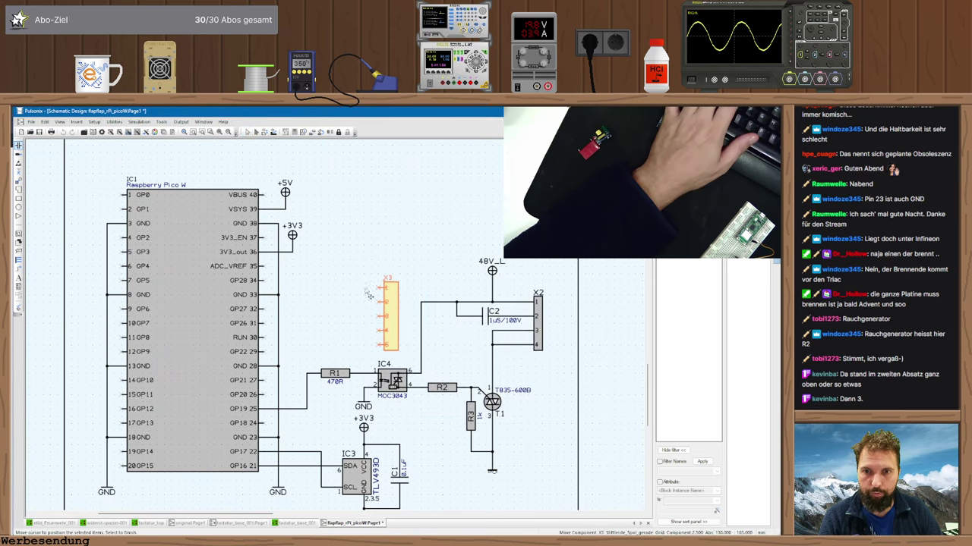
{"action": "left_click", "coordinate": [363, 306]}
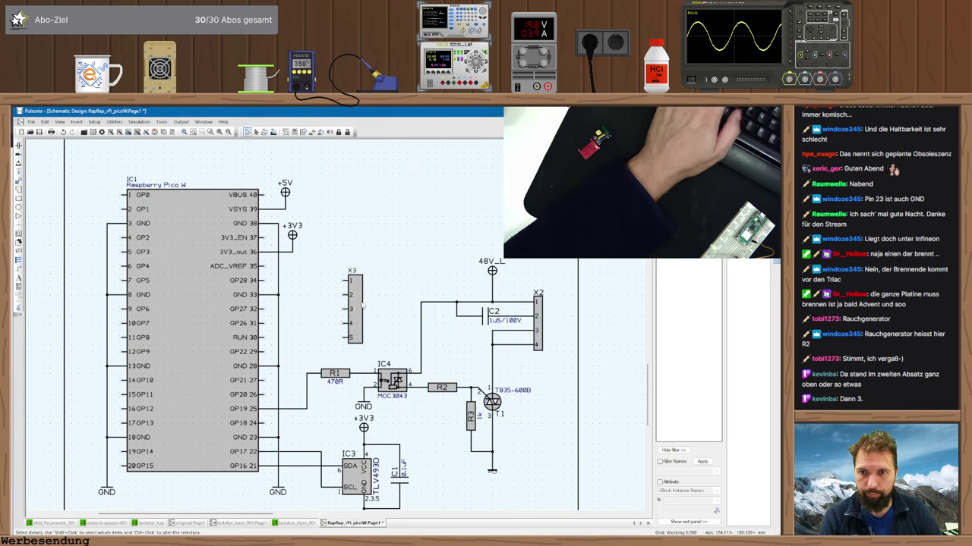
{"action": "key", "text": "alt+Tab"}
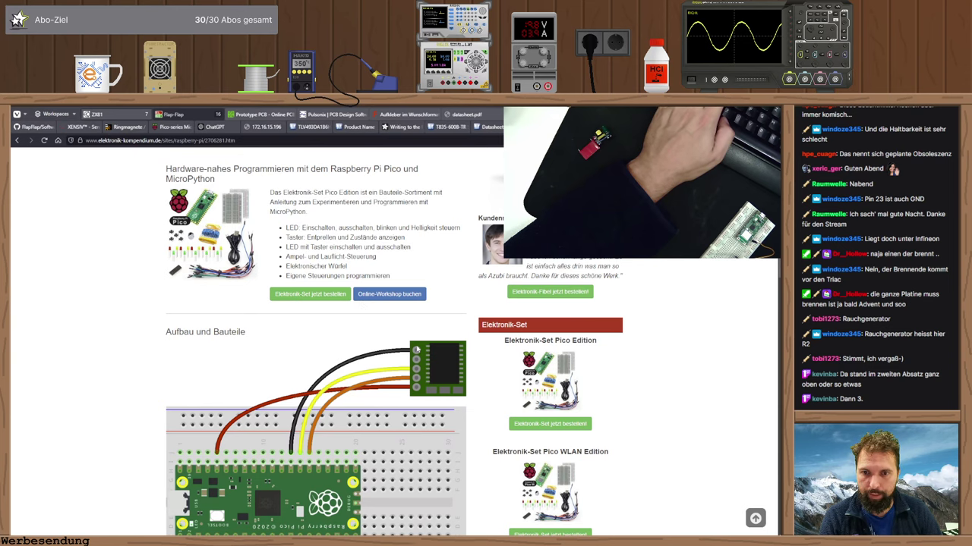
- Wire X3 pin 1 to the GP28 line and dismiss the connection warning
{"action": "key", "text": "alt+Tab"}
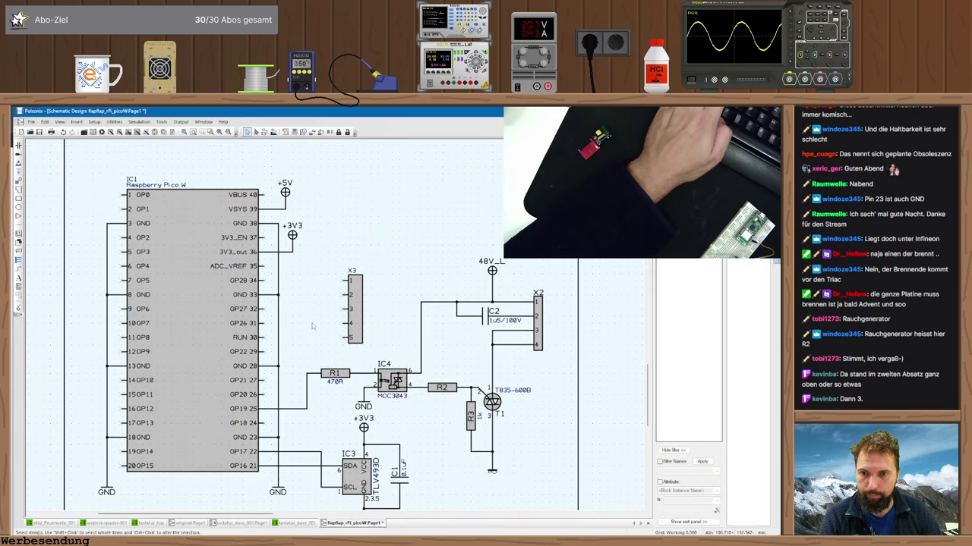
{"action": "left_click", "coordinate": [344, 282]}
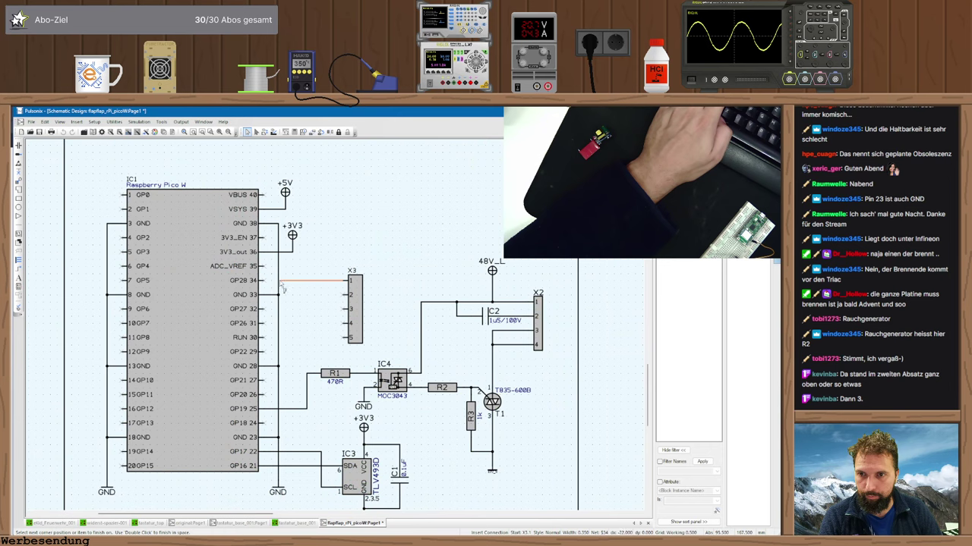
{"action": "left_click", "coordinate": [279, 281]}
{"action": "key", "text": "Return"}
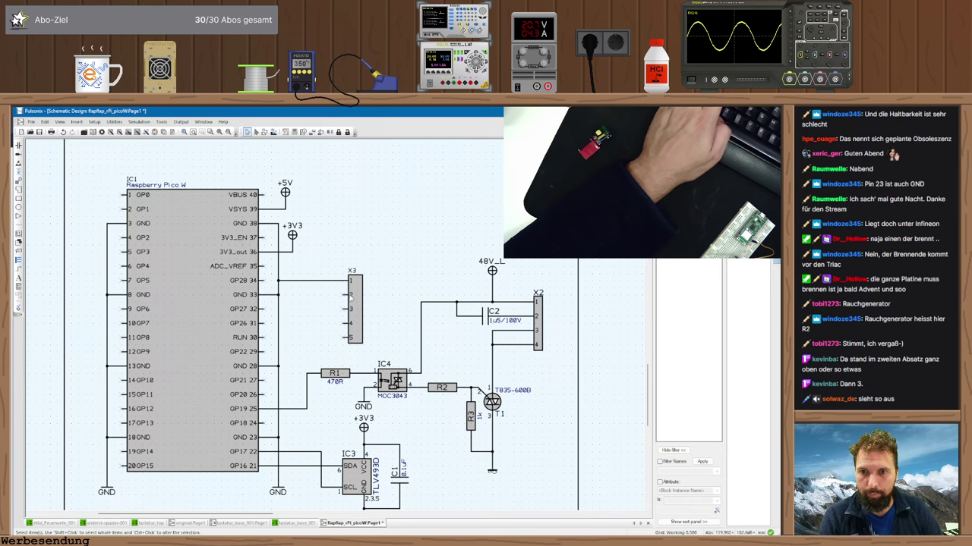
- Wire X3 pins 3 and 4 to GP21 and GP20, and reroute the GP19–R1 wire
{"action": "key", "text": "alt+Tab"}
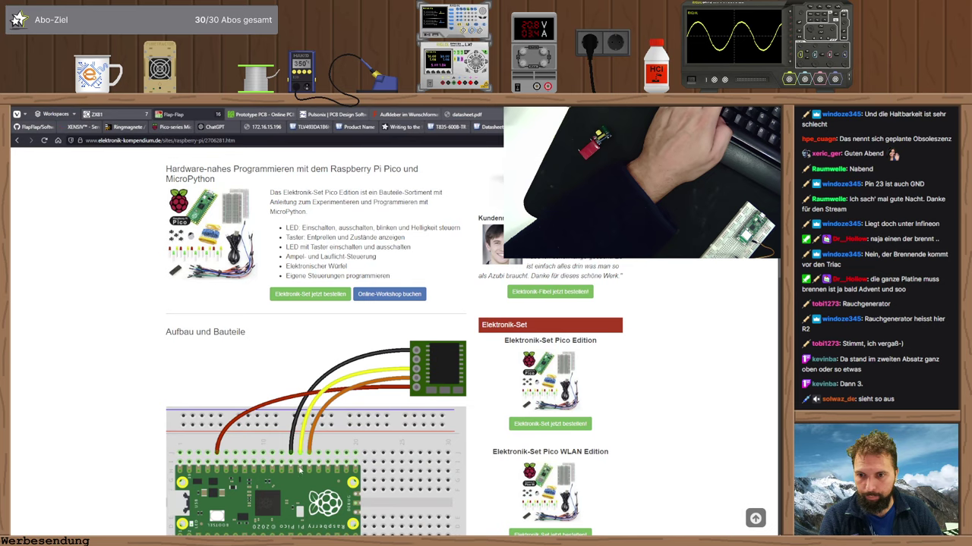
{"action": "key", "text": "alt+Tab"}
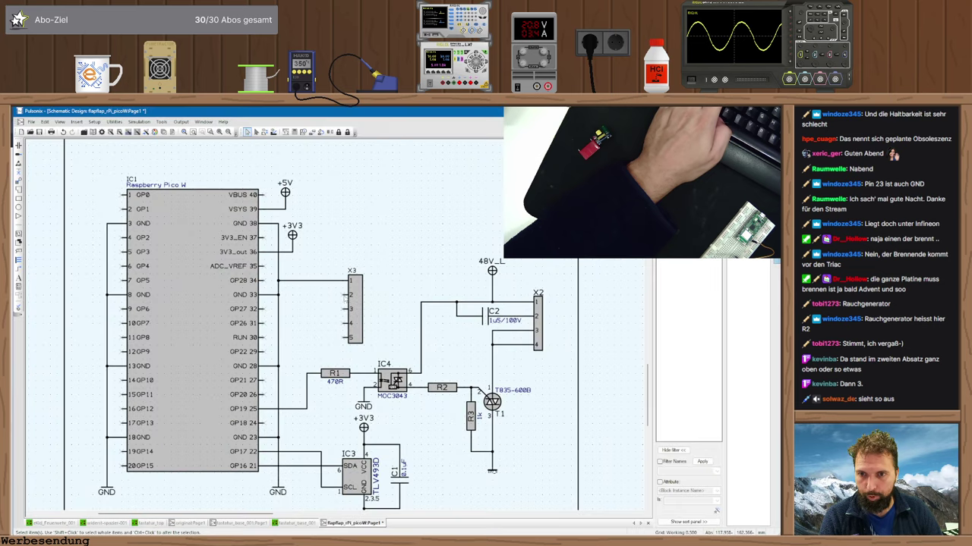
{"action": "left_click", "coordinate": [349, 308]}
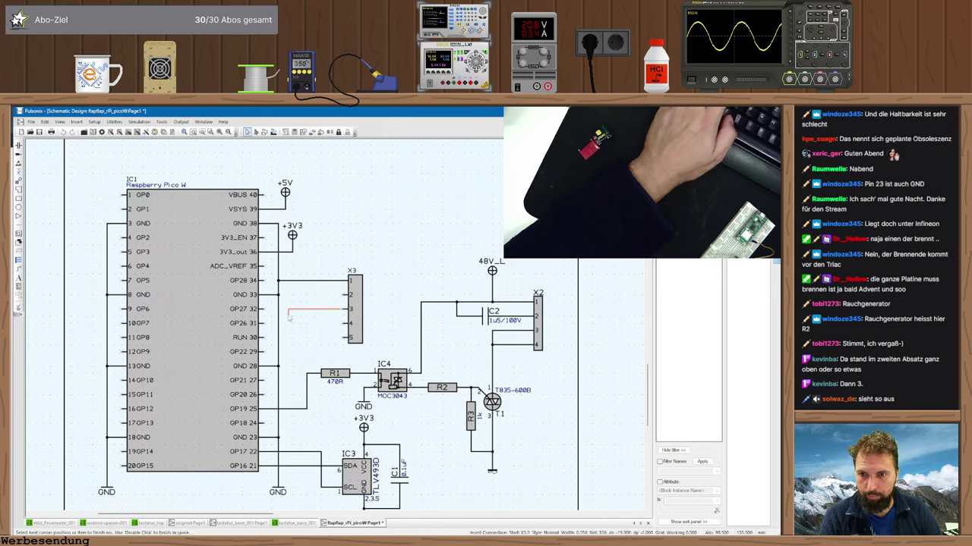
{"action": "left_click", "coordinate": [267, 385]}
{"action": "left_click", "coordinate": [343, 326]}
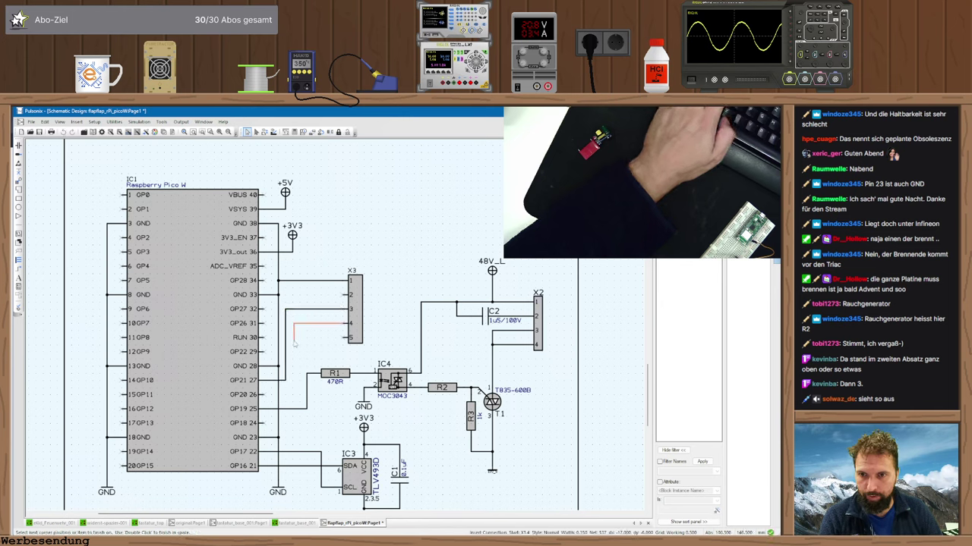
{"action": "left_click", "coordinate": [265, 396]}
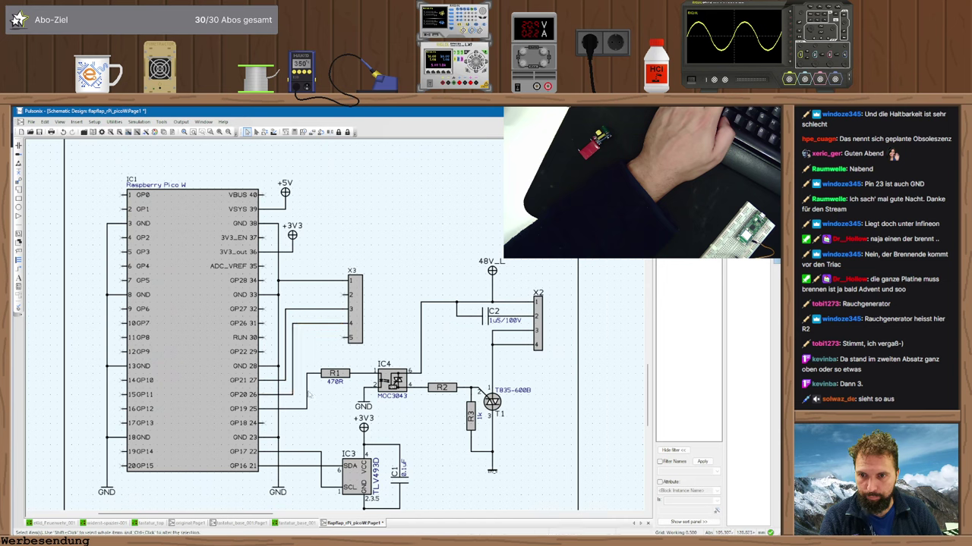
{"action": "left_click_drag", "start_coordinate": [308, 395], "coordinate": [305, 398]}
{"action": "left_click", "coordinate": [303, 398]}
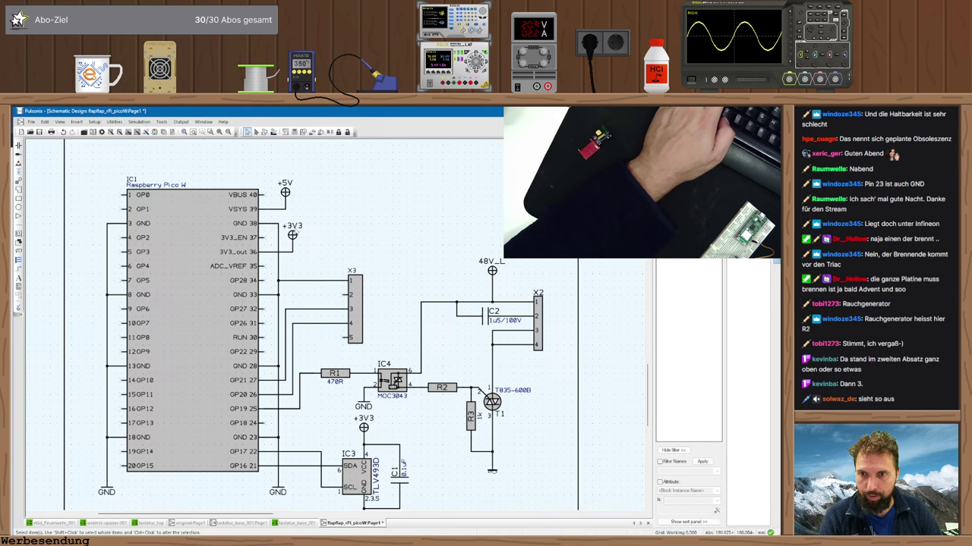
- Copy a +3V3 symbol above X3, wire pin 5 to it, and accept the net join
{"action": "left_click_drag", "start_coordinate": [292, 235], "coordinate": [334, 264], "text": "ctrl"}
{"action": "left_click", "coordinate": [338, 339]}
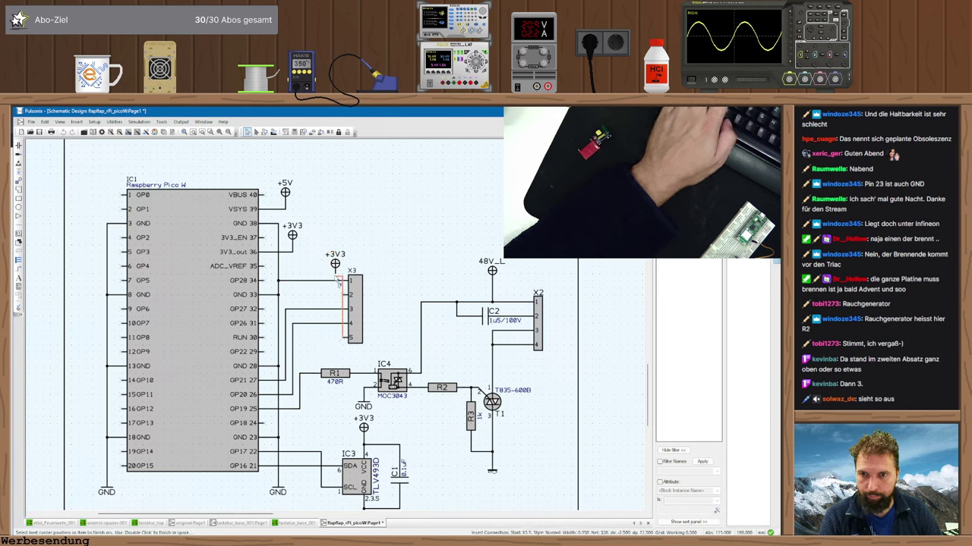
{"action": "left_click", "coordinate": [335, 267]}
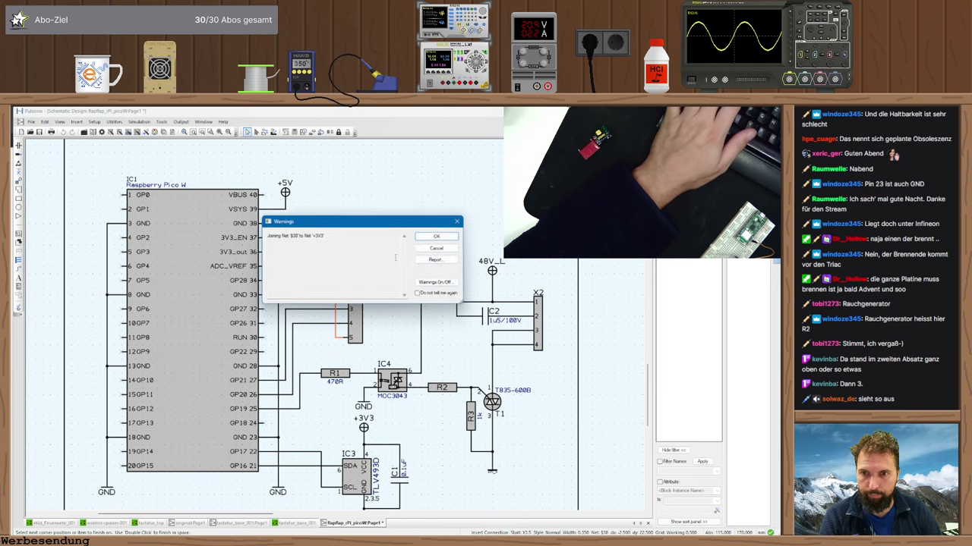
{"action": "left_click", "coordinate": [432, 240]}
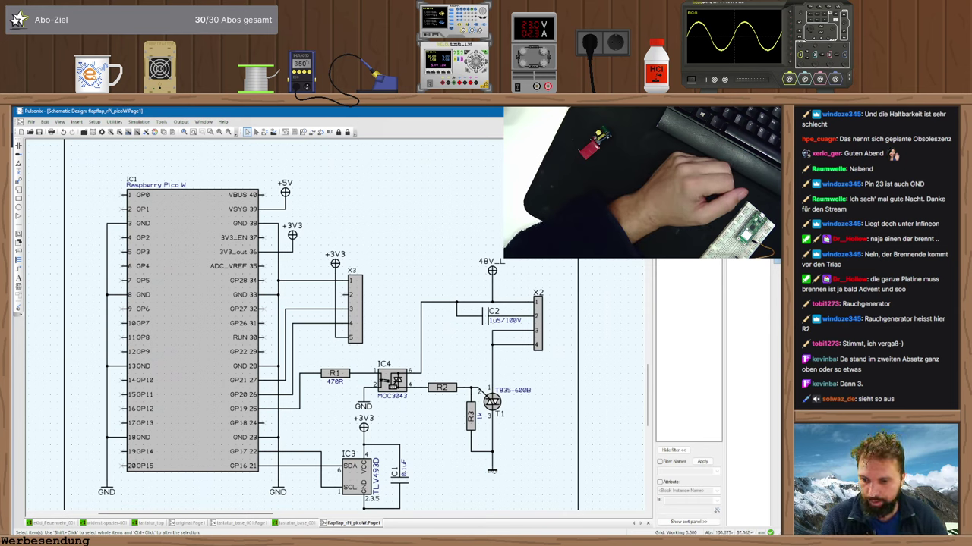
{"action": "key", "text": "alt+Tab"}
{"action": "scroll", "coordinate": [279, 323], "scroll_direction": "up", "scroll_amount": 4}
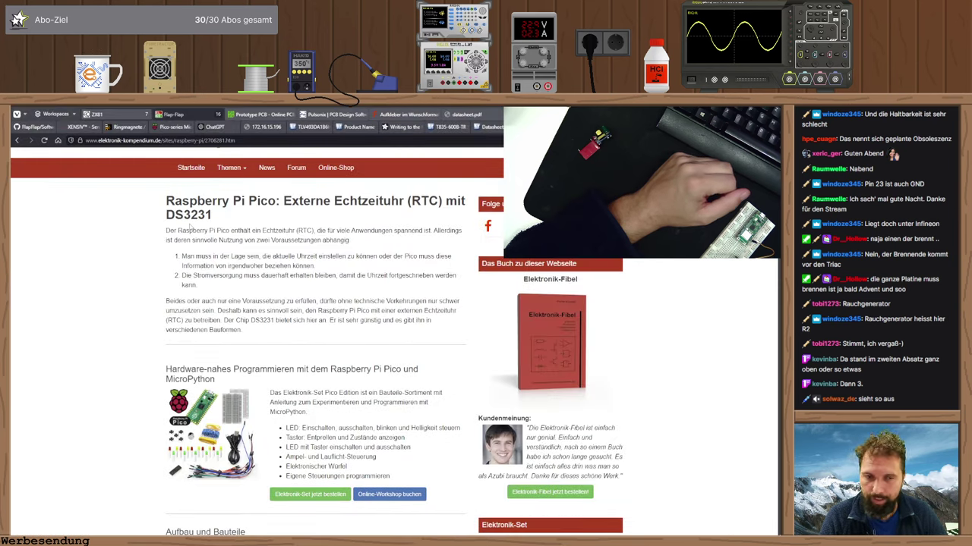
- Scroll through the DS3231 article's pin table and code examples, then return to Pulsonix
{"action": "scroll", "coordinate": [302, 318], "scroll_direction": "down", "scroll_amount": 5}
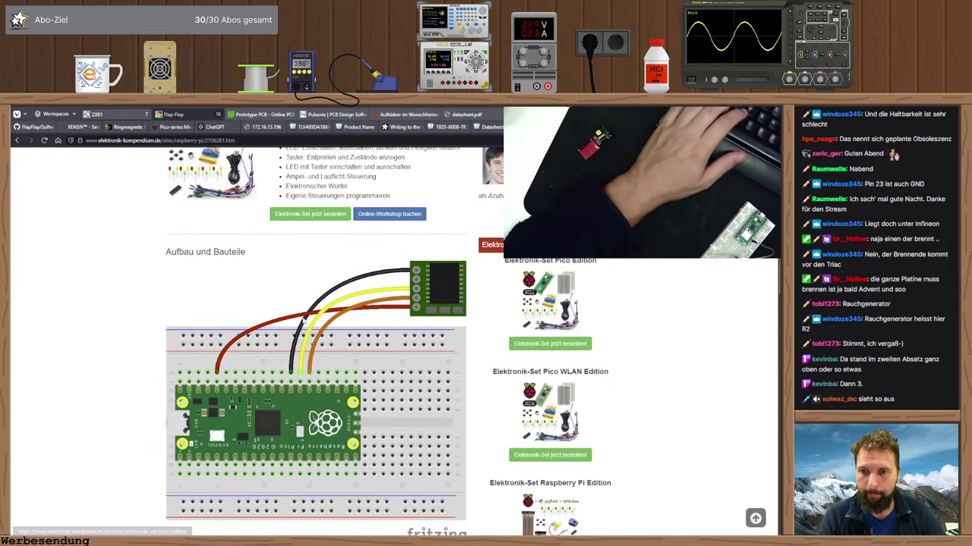
{"action": "scroll", "coordinate": [311, 319], "scroll_direction": "down", "scroll_amount": 4}
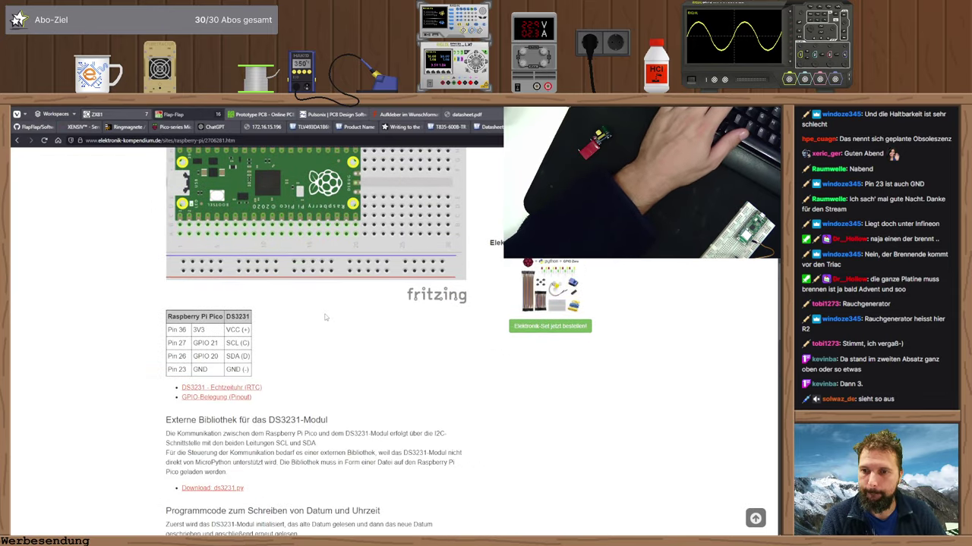
{"action": "scroll", "coordinate": [325, 317], "scroll_direction": "down", "scroll_amount": 2}
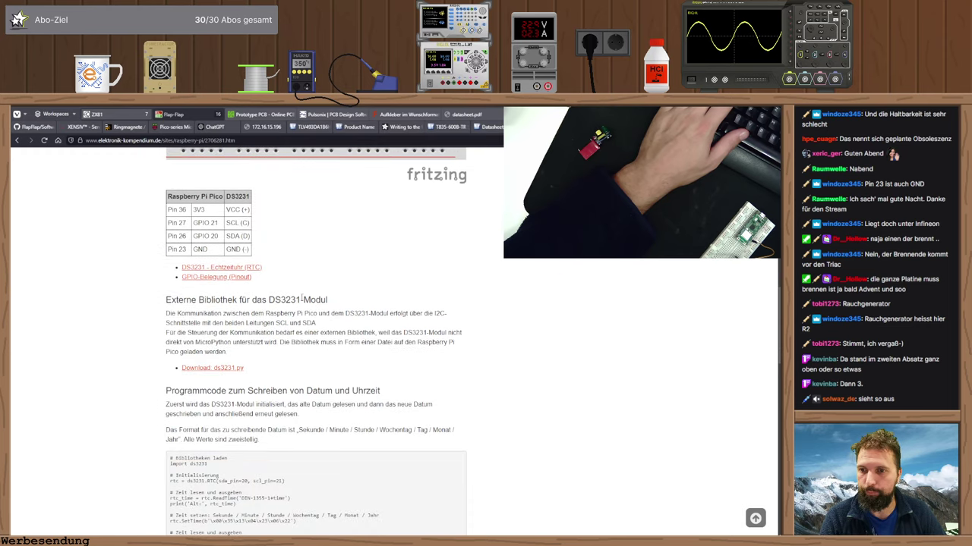
{"action": "scroll", "coordinate": [307, 307], "scroll_direction": "down", "scroll_amount": 4}
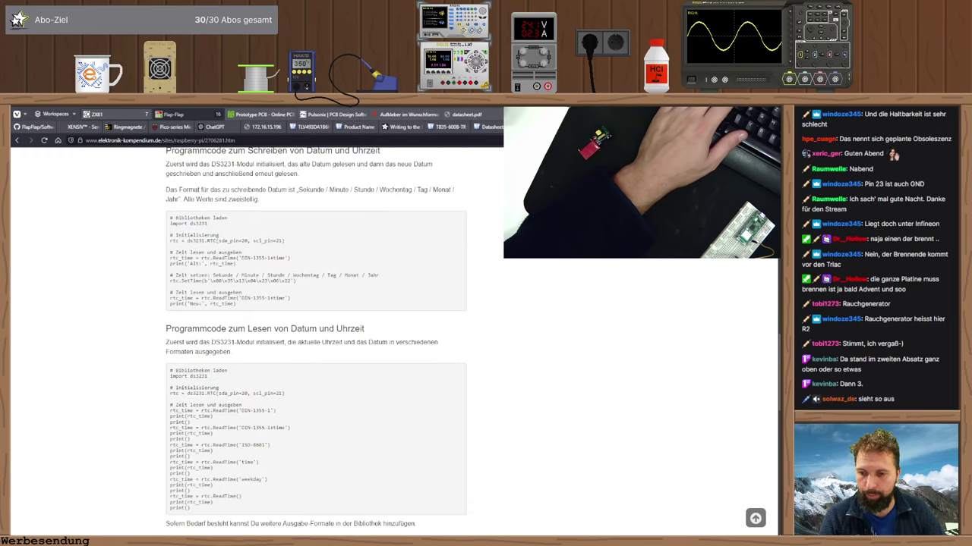
{"action": "key", "text": "alt+Tab"}
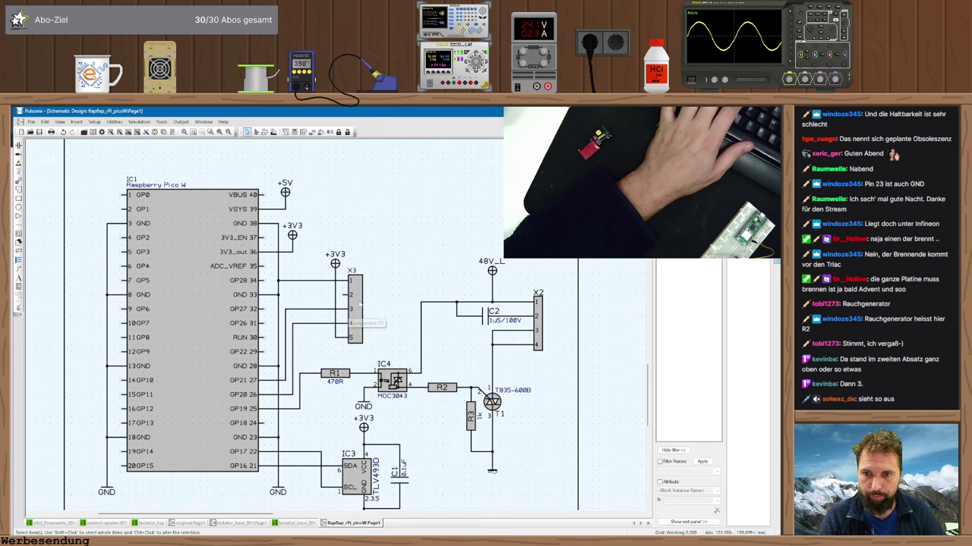
- Rename X3 to RTC in its component properties and zoom out to the whole sheet
{"action": "double_click", "coordinate": [360, 304]}
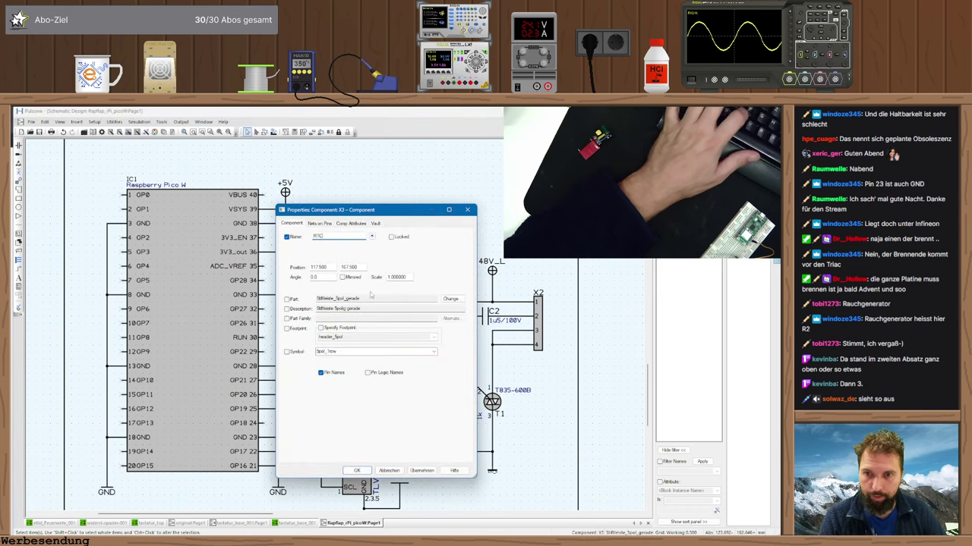
{"action": "key", "text": "Return"}
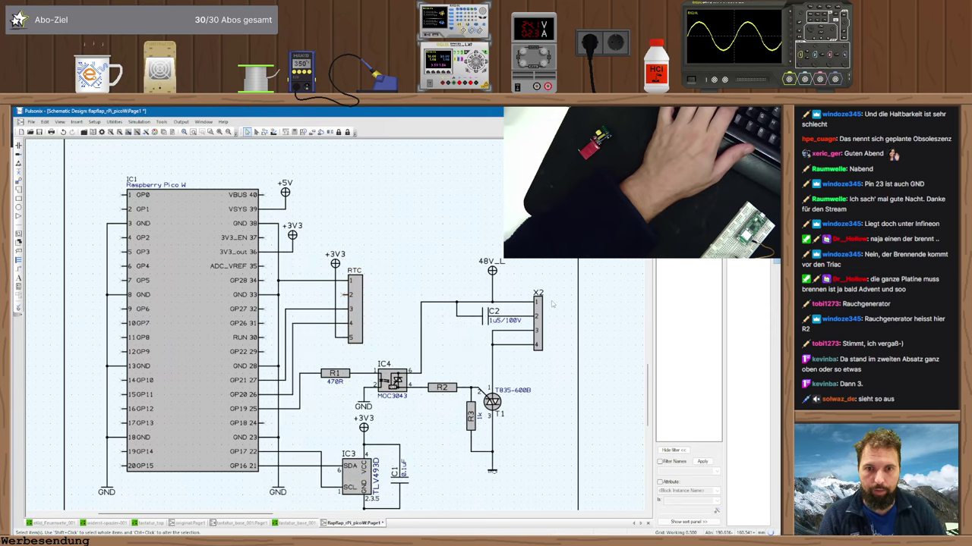
{"action": "key", "text": "minus"}
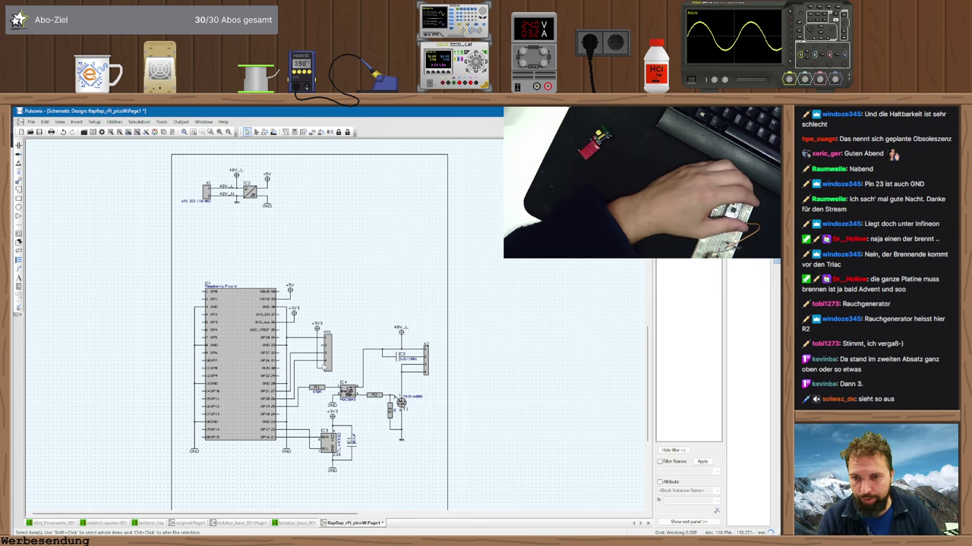
- Insert a red 0805 LED from the additional library, rotated downward, beside IC4's GND connection
{"action": "scroll", "coordinate": [332, 405], "scroll_direction": "up", "scroll_amount": 4}
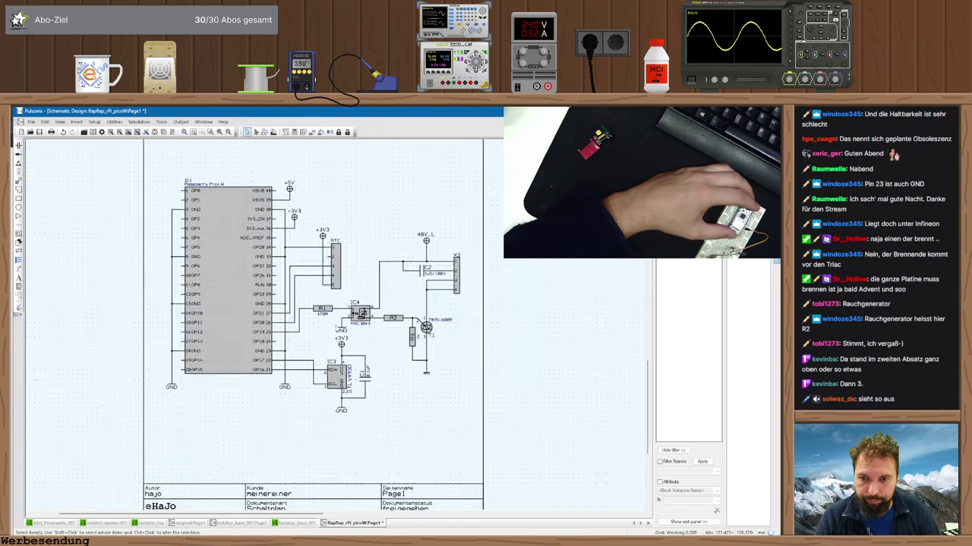
{"action": "scroll", "coordinate": [332, 332], "scroll_direction": "up", "scroll_amount": 1}
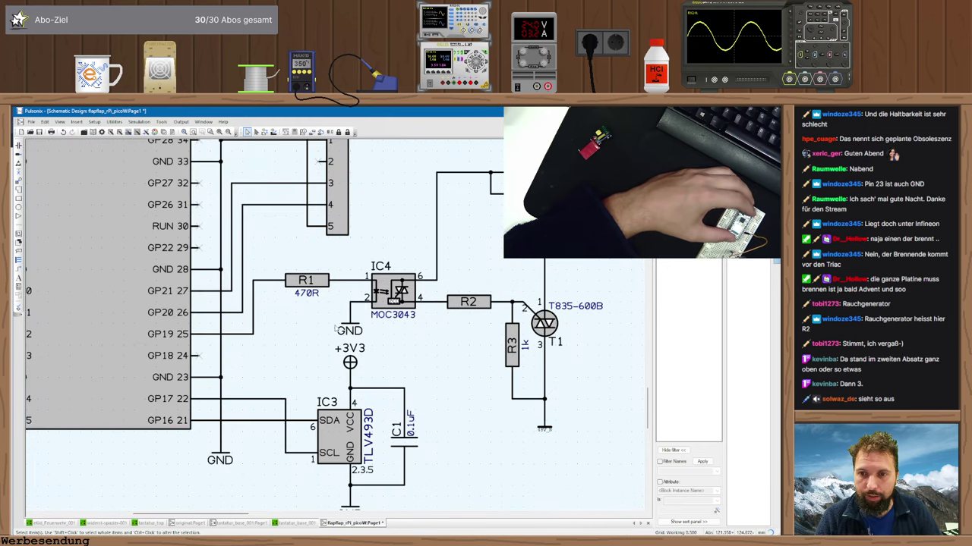
{"action": "key", "text": "Insert"}
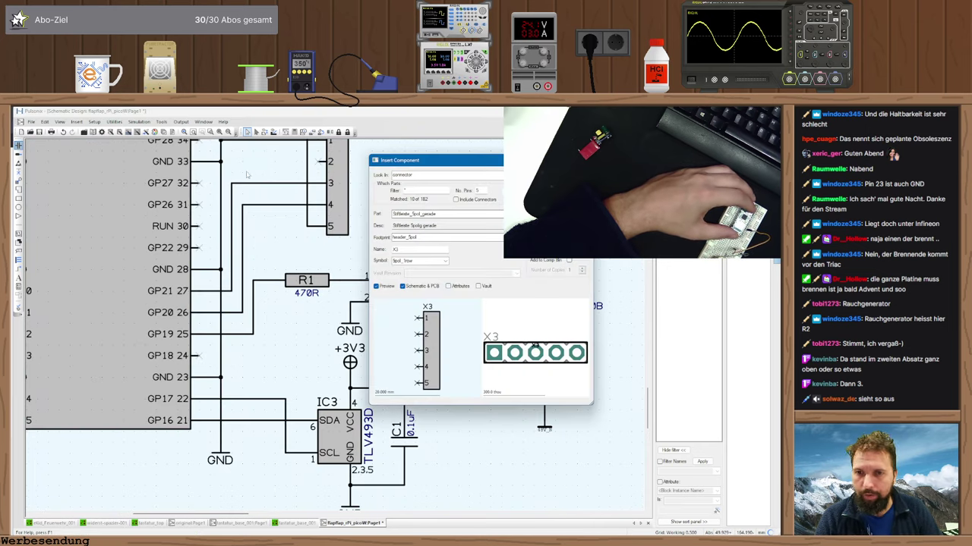
{"action": "left_click", "coordinate": [425, 175]}
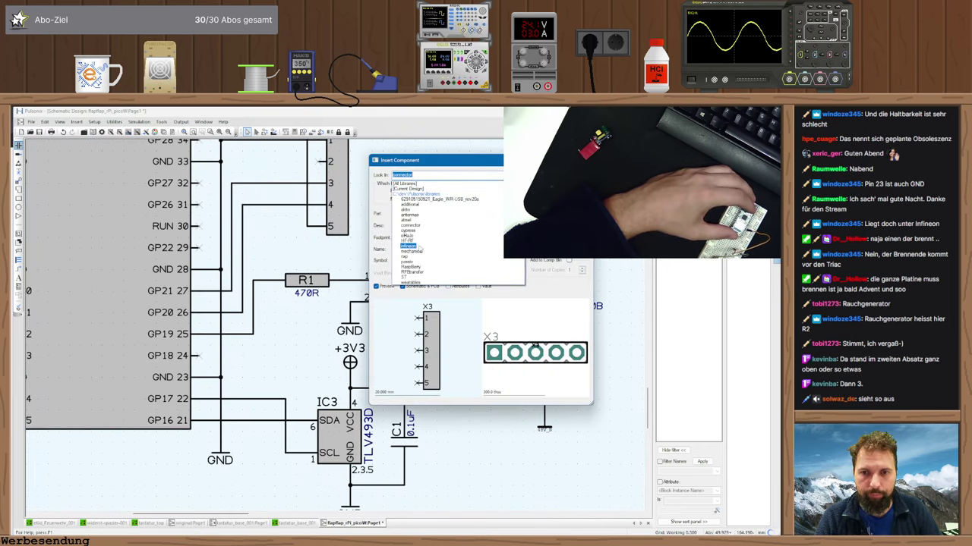
{"action": "left_click", "coordinate": [410, 205]}
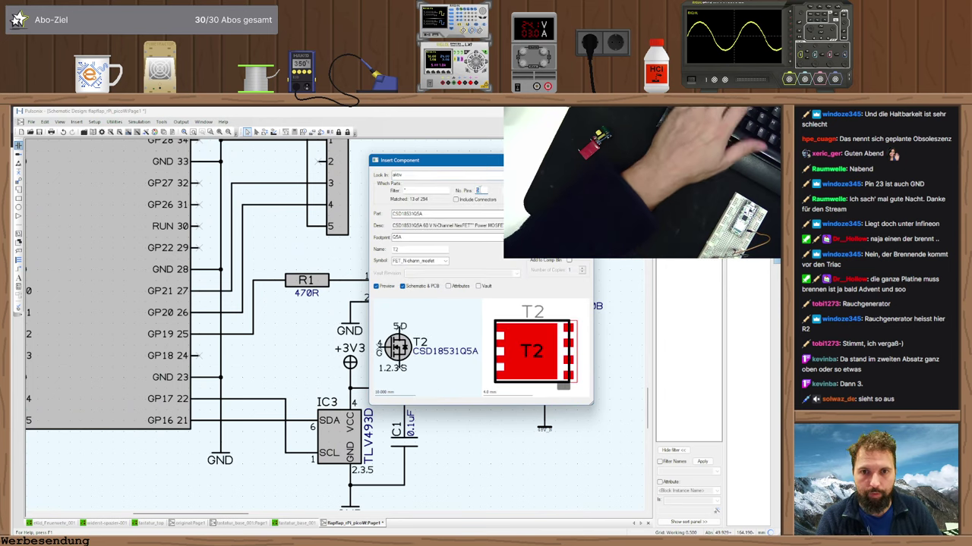
{"action": "left_click", "coordinate": [448, 215]}
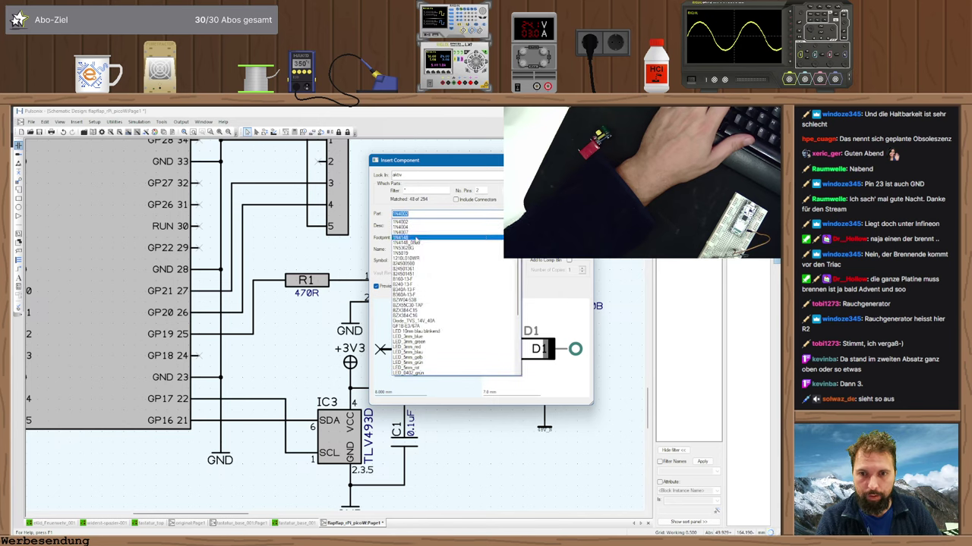
{"action": "left_click_drag", "start_coordinate": [522, 266], "coordinate": [522, 317]}
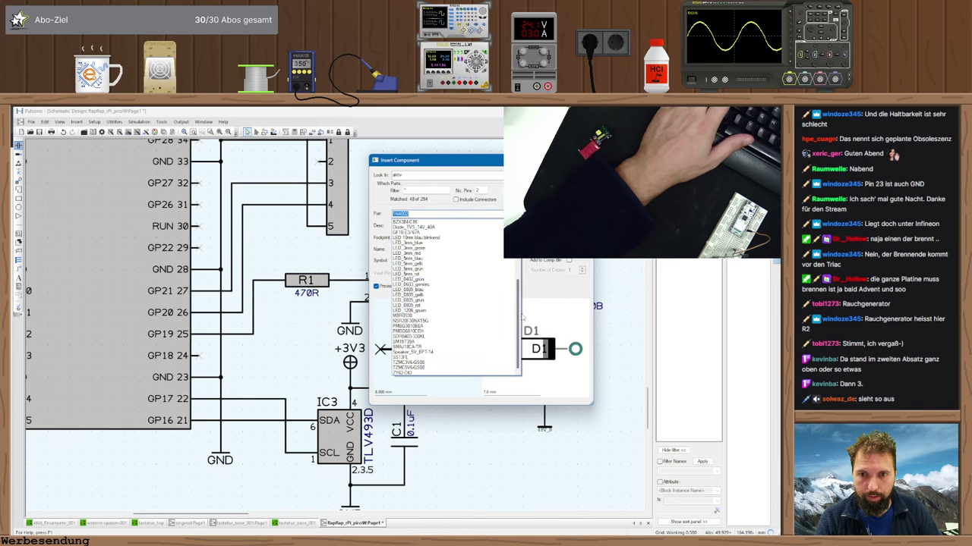
{"action": "left_click", "coordinate": [442, 304]}
{"action": "key", "text": "Return"}
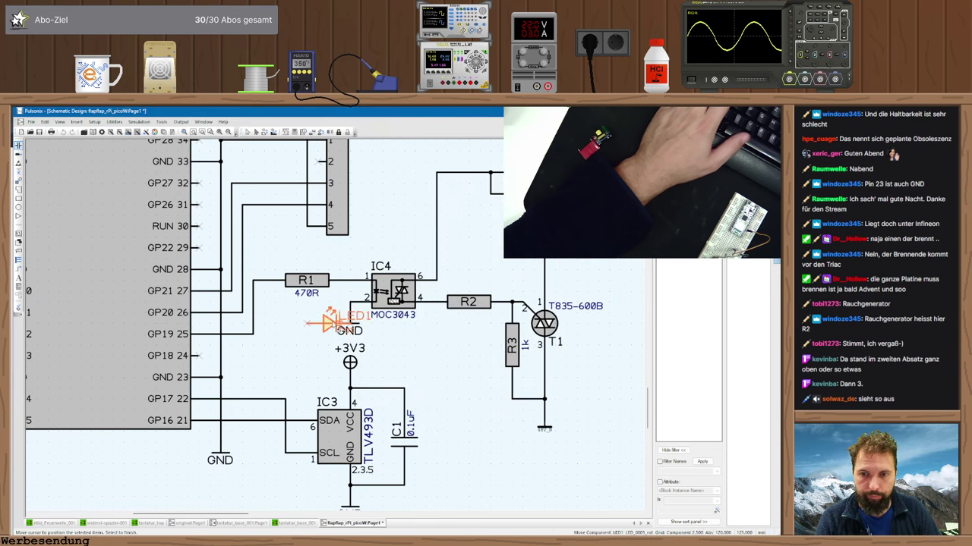
{"action": "key", "text": "r"}
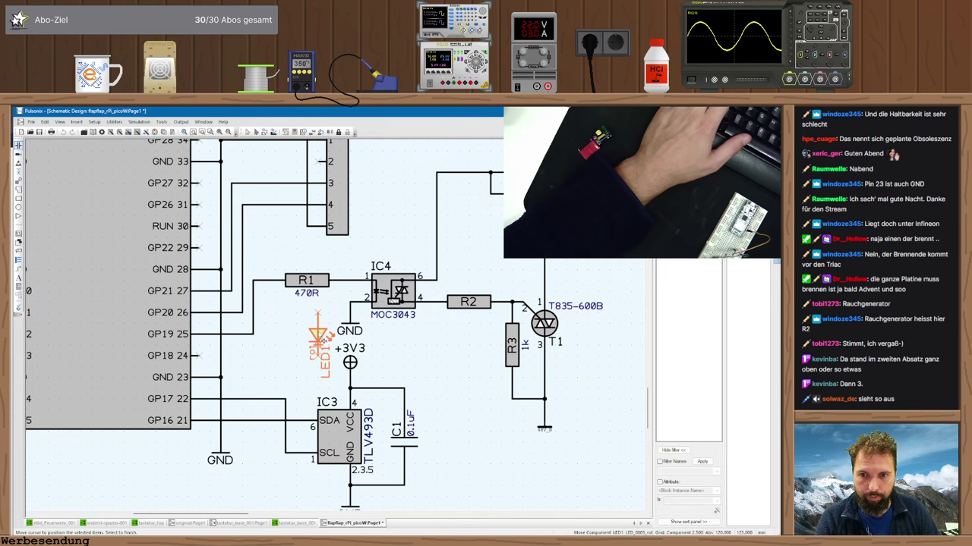
{"action": "left_click", "coordinate": [319, 338]}
{"action": "key", "text": "Escape"}
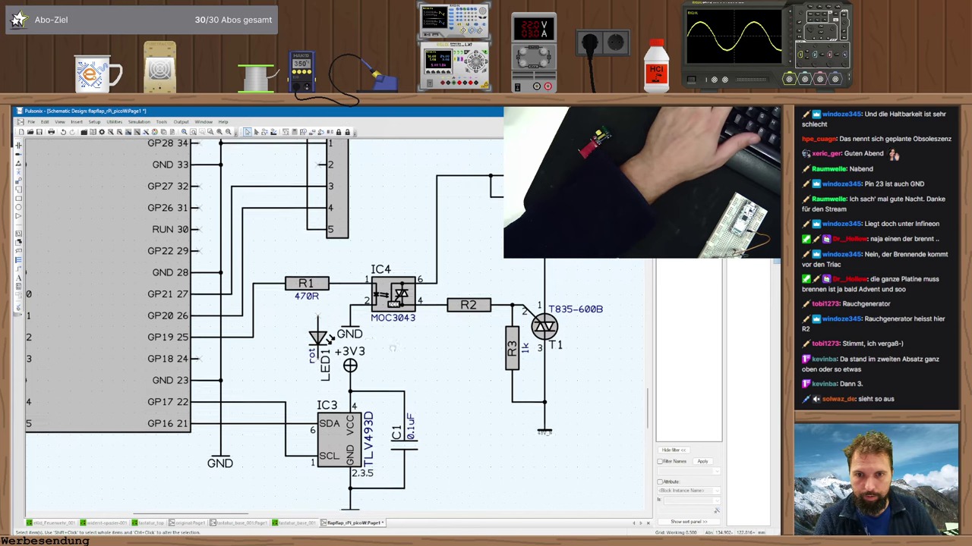
- Shift the whole schematic slightly left and the triac output section slightly right
{"action": "scroll", "coordinate": [340, 328], "scroll_direction": "down", "scroll_amount": 2}
{"action": "scroll", "coordinate": [339, 328], "scroll_direction": "down", "scroll_amount": 1}
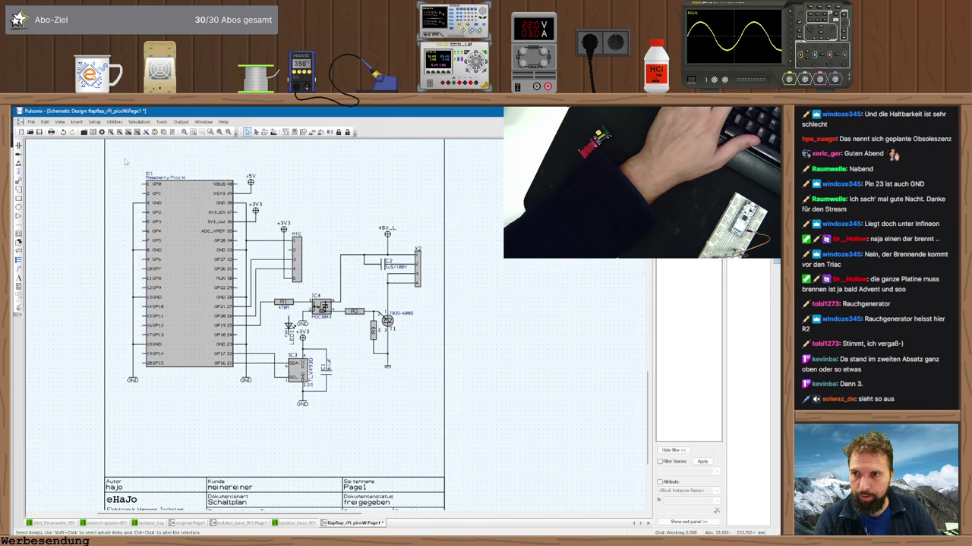
{"action": "left_click_drag", "start_coordinate": [125, 161], "coordinate": [439, 416]}
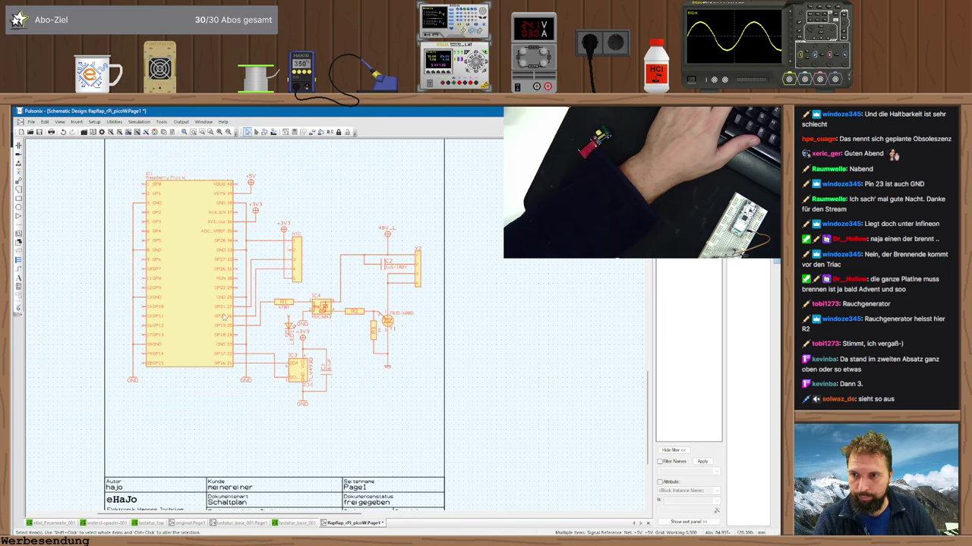
{"action": "left_click_drag", "start_coordinate": [194, 279], "coordinate": [185, 279]}
{"action": "left_click", "coordinate": [358, 253]}
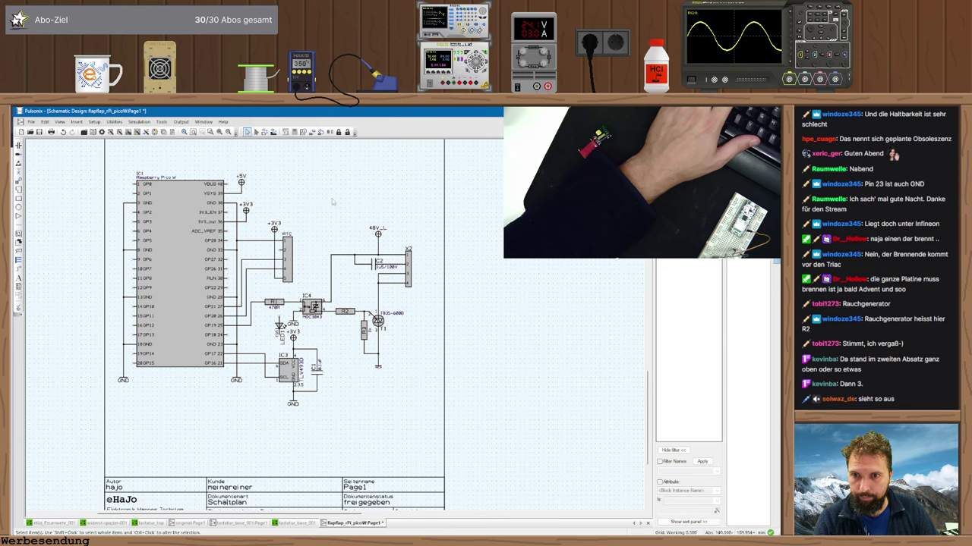
{"action": "left_click_drag", "start_coordinate": [332, 202], "coordinate": [445, 410]}
{"action": "left_click_drag", "start_coordinate": [406, 260], "coordinate": [425, 260]}
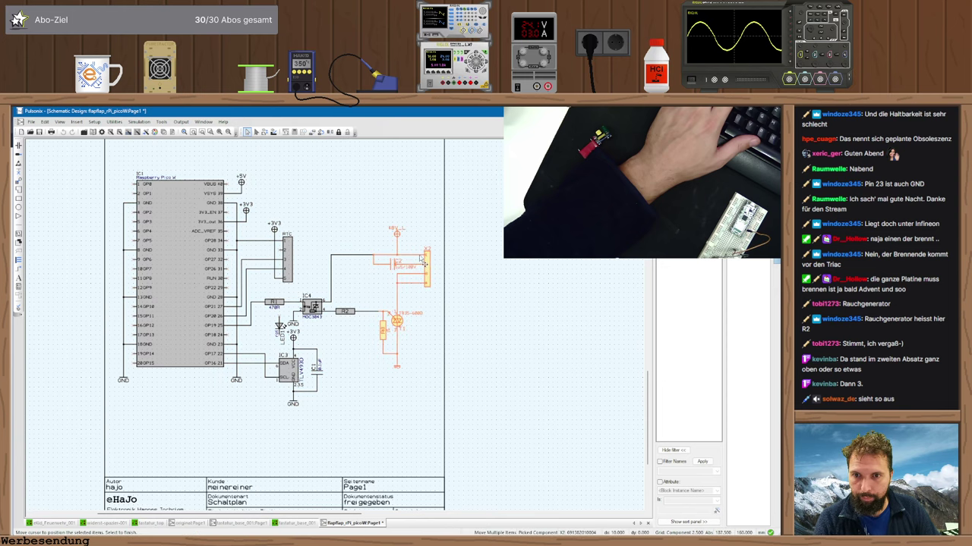
{"action": "left_click", "coordinate": [337, 309]}
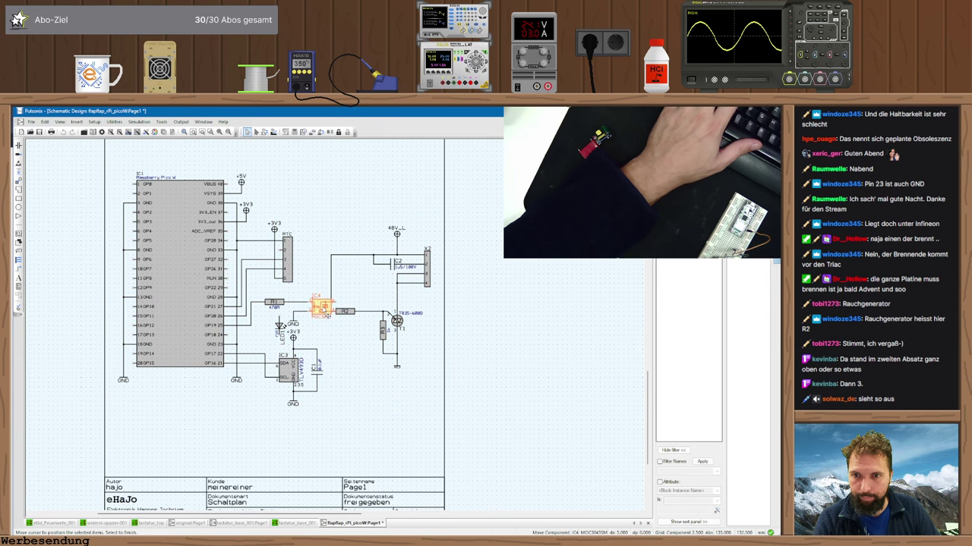
- Move the IC4 and R2 group right and place the GND symbol on IC4 pin 2
{"action": "left_click", "coordinate": [311, 307]}
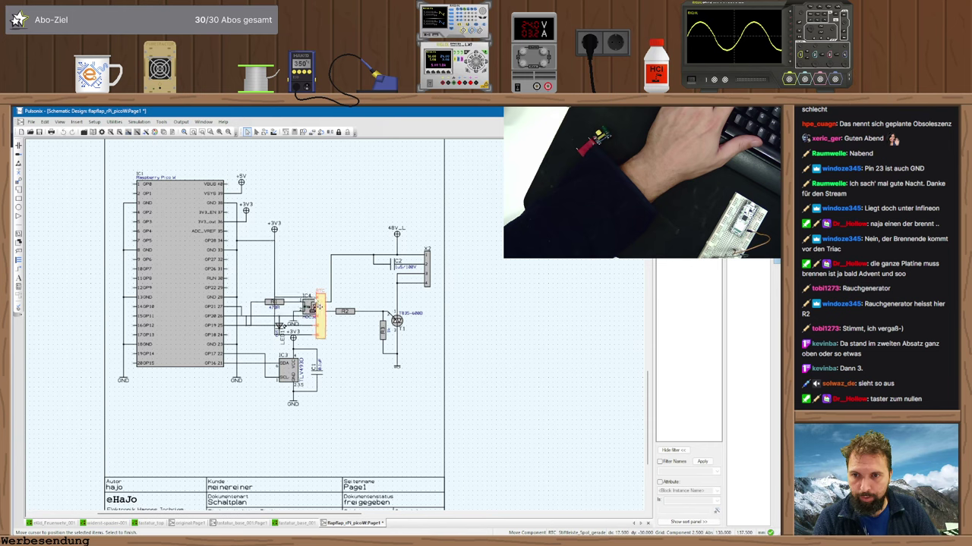
{"action": "left_click", "coordinate": [351, 319]}
{"action": "left_click_drag", "start_coordinate": [367, 331], "coordinate": [293, 225]}
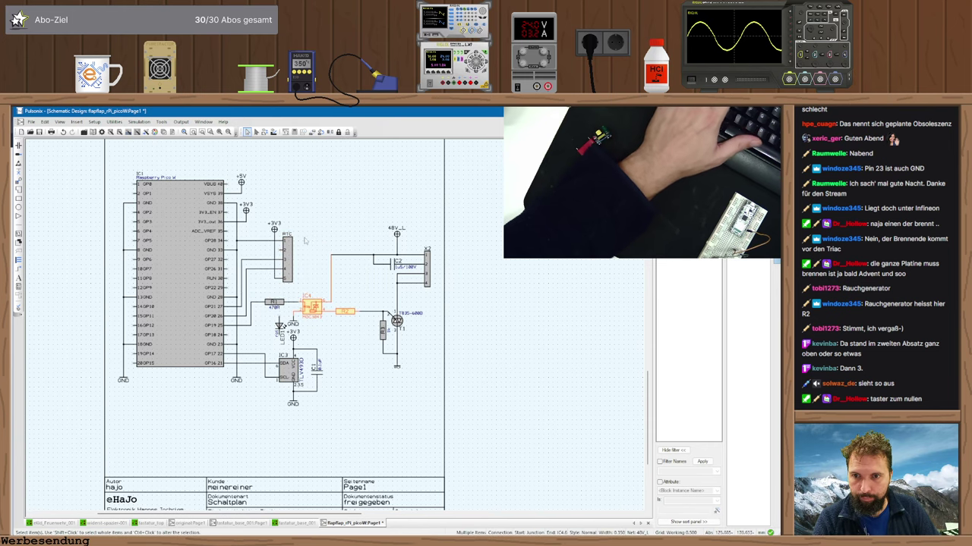
{"action": "left_click", "coordinate": [313, 308]}
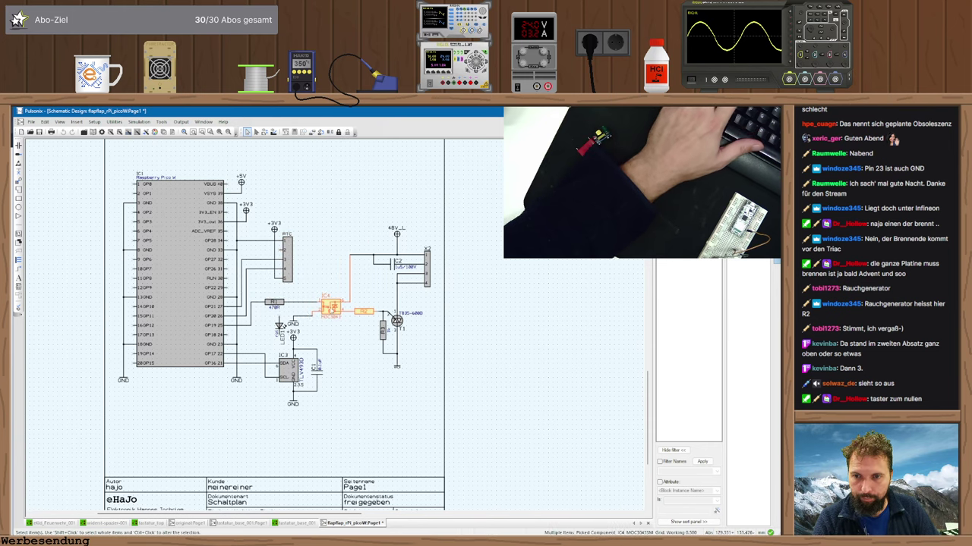
{"action": "left_click", "coordinate": [301, 325]}
{"action": "left_click", "coordinate": [296, 325]}
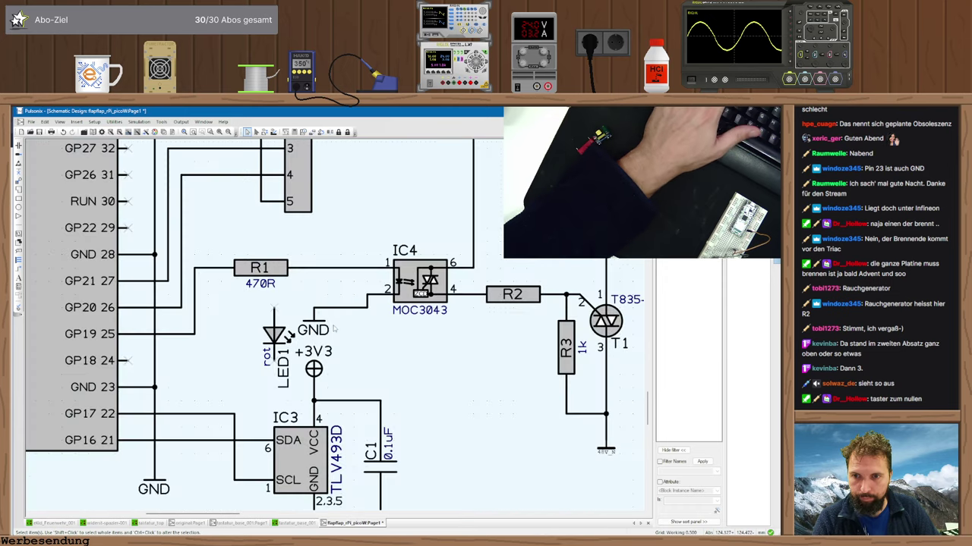
{"action": "scroll", "coordinate": [299, 324], "scroll_direction": "up", "scroll_amount": 3}
{"action": "left_click", "coordinate": [367, 314]}
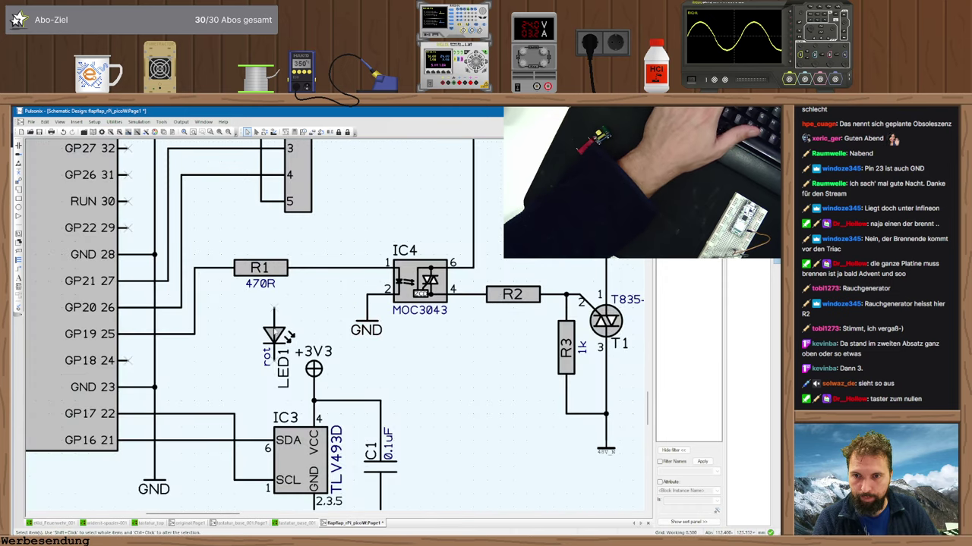
{"action": "scroll", "coordinate": [357, 304], "scroll_direction": "down", "scroll_amount": 3}
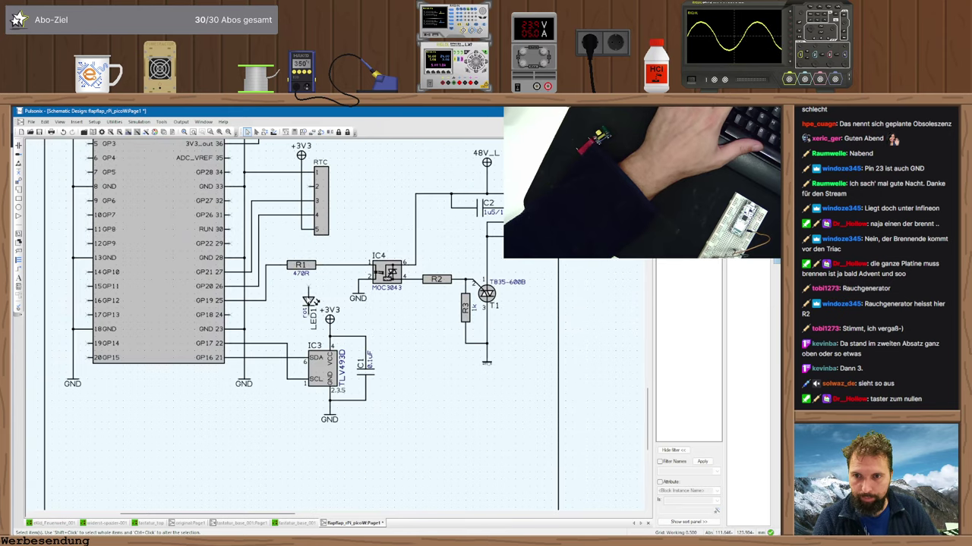
- Rotate LED1 horizontal and relocate it beside R1
{"action": "left_click", "coordinate": [311, 302]}
{"action": "key", "text": "r"}
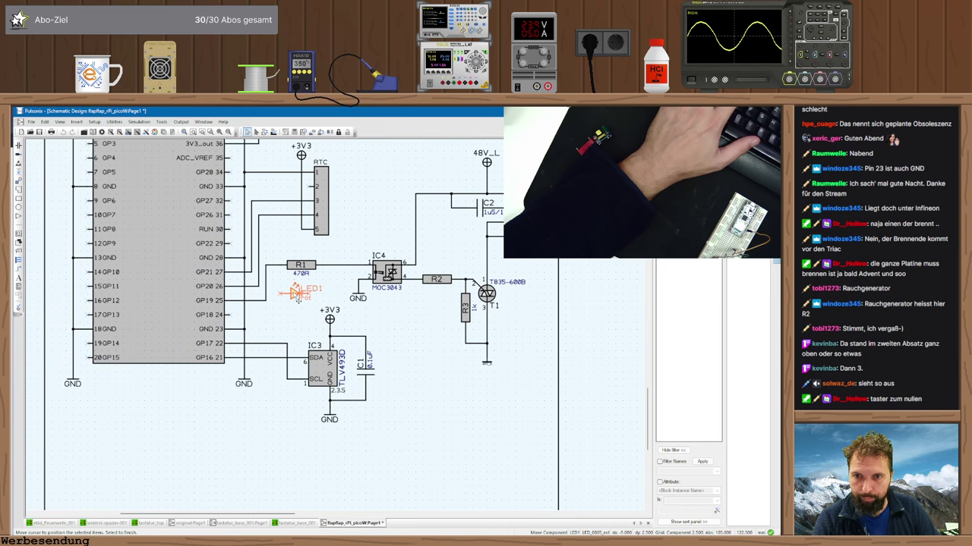
{"action": "left_click", "coordinate": [298, 296]}
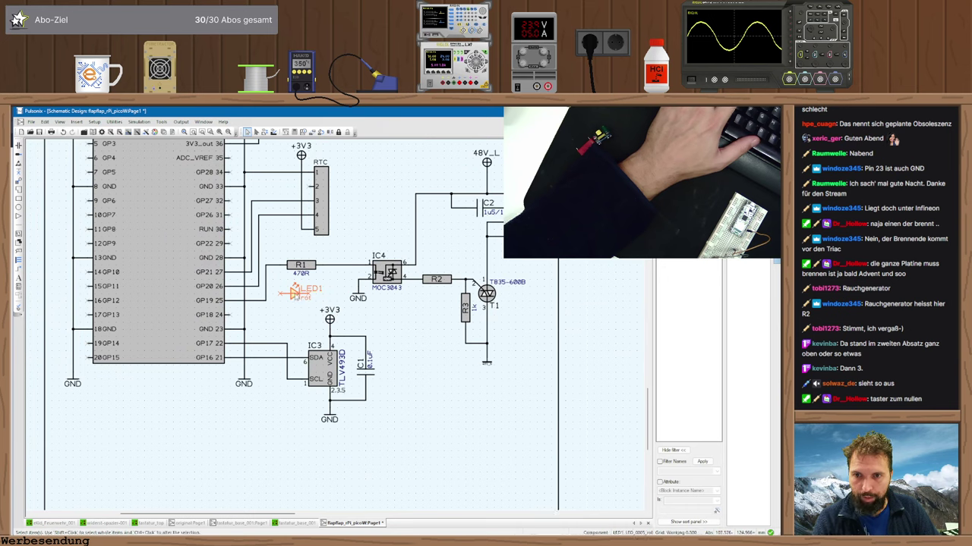
{"action": "left_click", "coordinate": [296, 294]}
{"action": "left_click", "coordinate": [325, 286]}
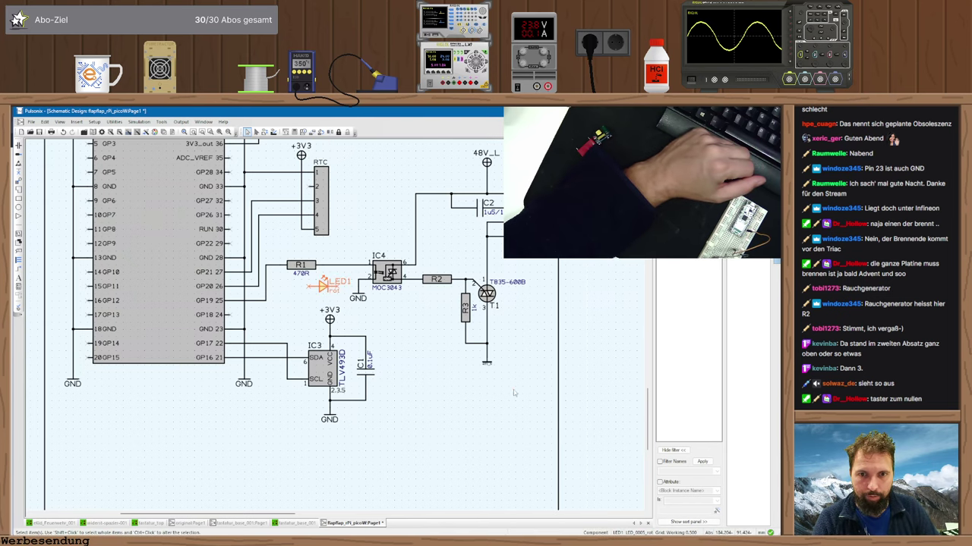
{"action": "left_click", "coordinate": [427, 386]}
- Move the IC3 sensor block further down the sheet
{"action": "scroll", "coordinate": [427, 386], "scroll_direction": "down", "scroll_amount": 1}
{"action": "mouse_move", "coordinate": [309, 358]}
{"action": "left_mouse_down"}
{"action": "mouse_move", "coordinate": [251, 267]}
{"action": "mouse_move", "coordinate": [229, 263]}
{"action": "left_mouse_up"}
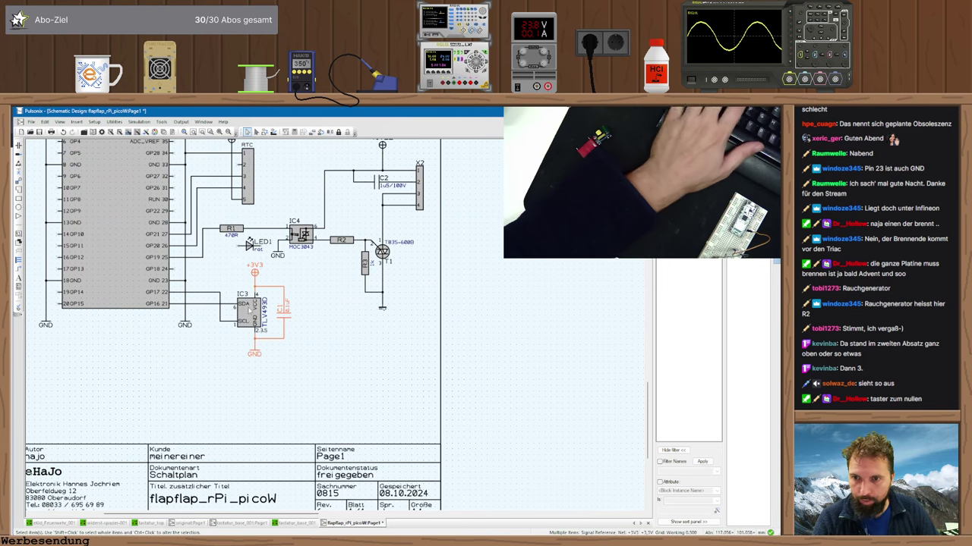
{"action": "left_click_drag", "start_coordinate": [236, 332], "coordinate": [236, 384]}
{"action": "scroll", "coordinate": [334, 331], "scroll_direction": "up", "scroll_amount": 2}
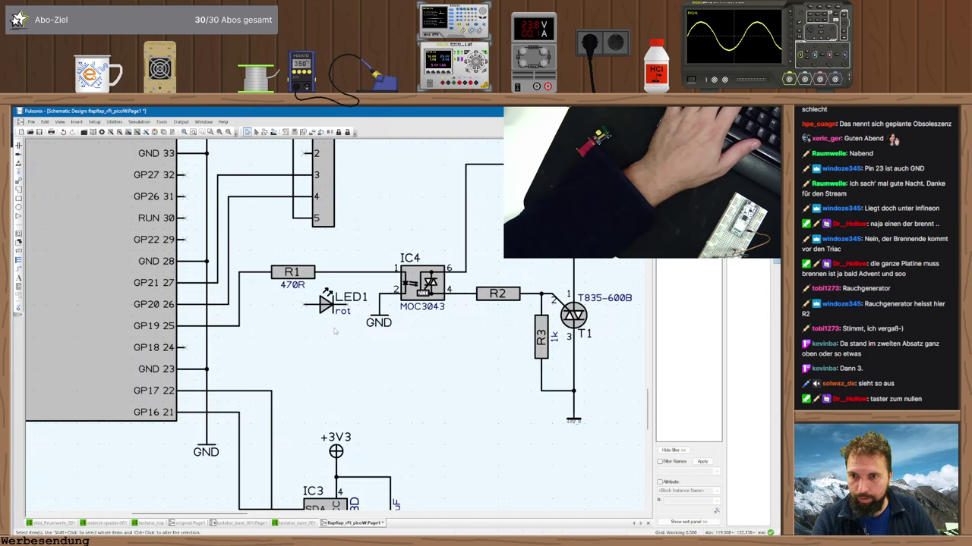
- Stand LED1 upright next to GND, slide R1 to IC4 pin 1, and paste a 470R copy
{"action": "left_click_drag", "start_coordinate": [327, 301], "coordinate": [347, 304]}
{"action": "key", "text": "r"}
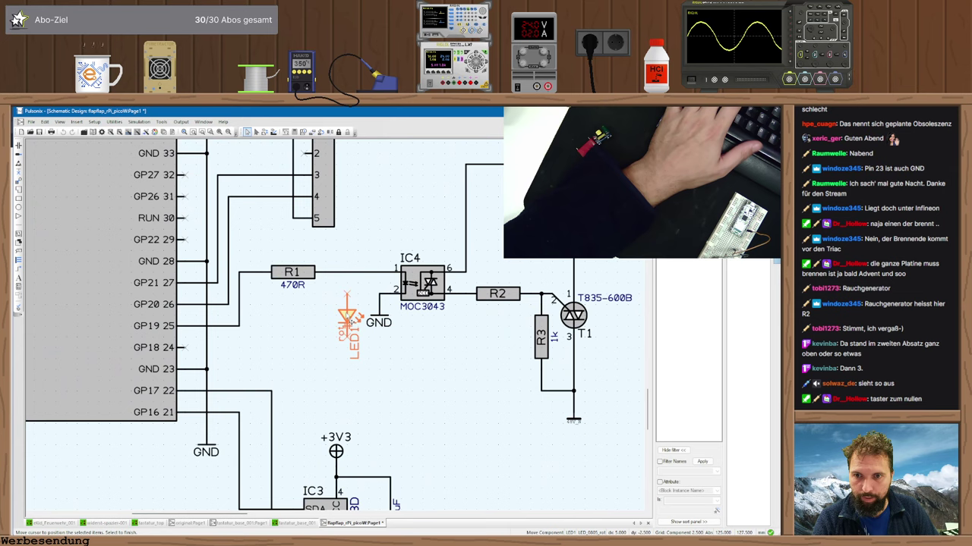
{"action": "left_click_drag", "start_coordinate": [293, 283], "coordinate": [346, 282]}
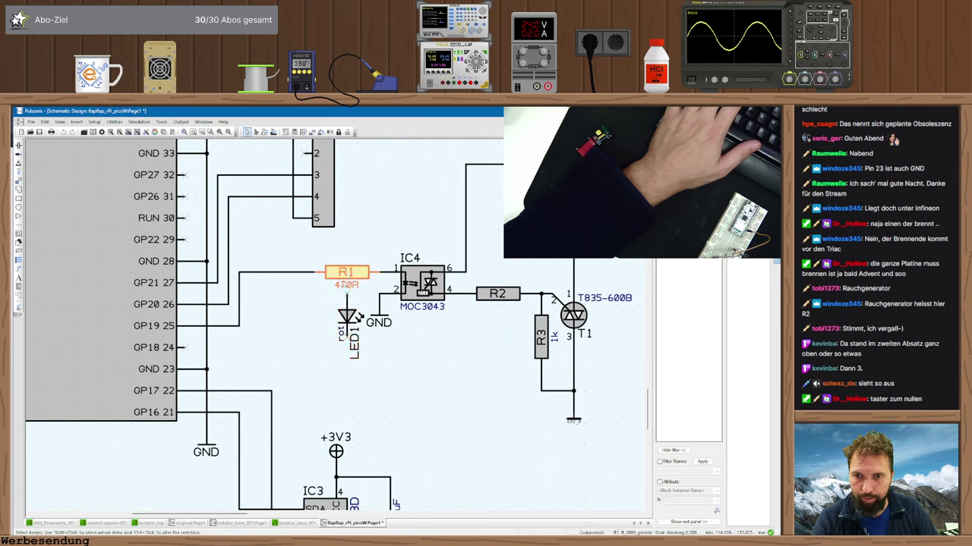
{"action": "left_click_drag", "start_coordinate": [347, 317], "coordinate": [348, 360]}
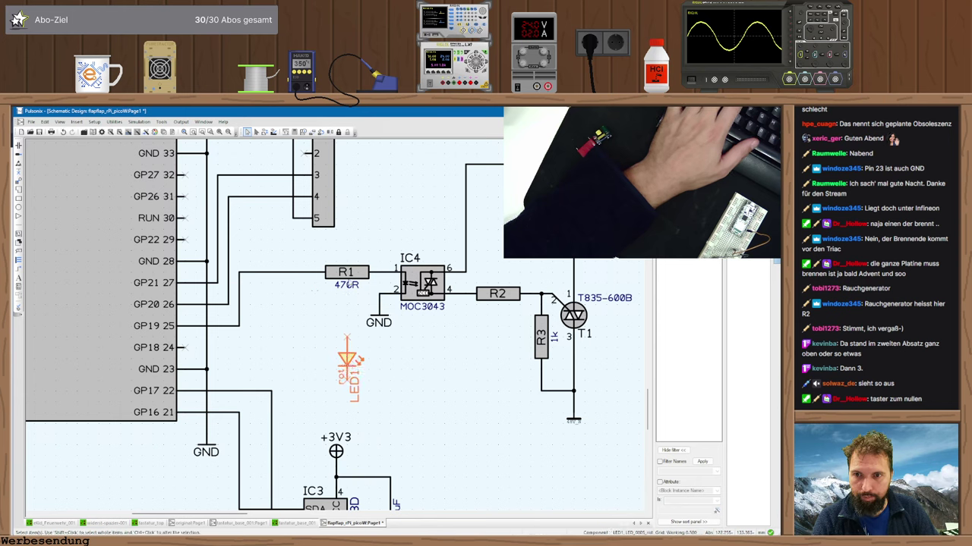
{"action": "key", "text": "ctrl+v"}
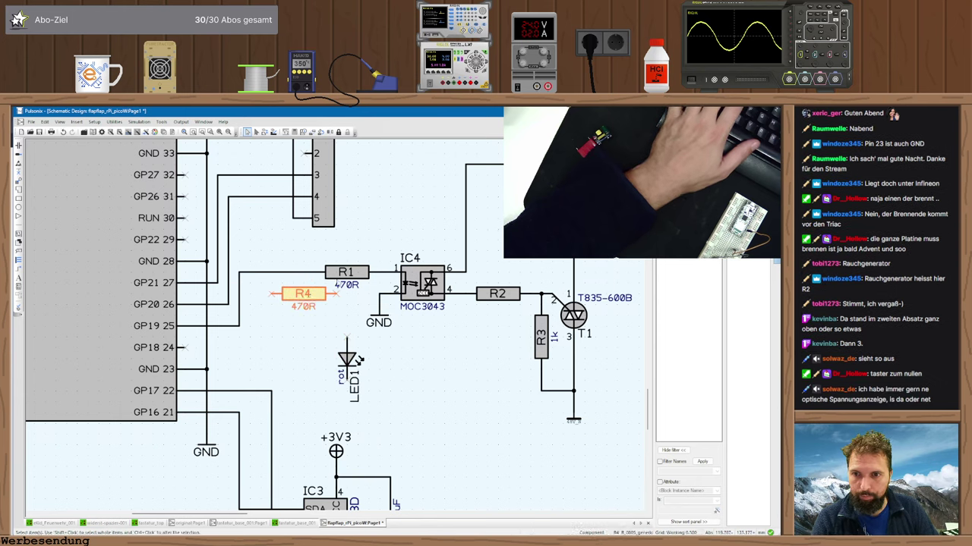
- Place R4 below R1 on the GP20 line and connect LED1 beneath it to GND
{"action": "left_click", "coordinate": [303, 294]}
{"action": "left_click_drag", "start_coordinate": [345, 278], "coordinate": [239, 293]}
{"action": "key", "text": "Return"}
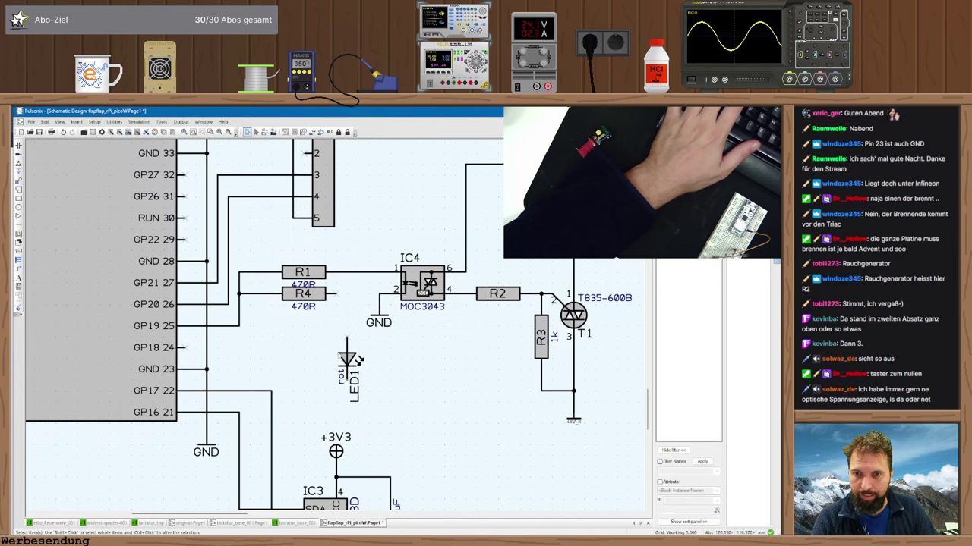
{"action": "left_click_drag", "start_coordinate": [347, 358], "coordinate": [347, 383]}
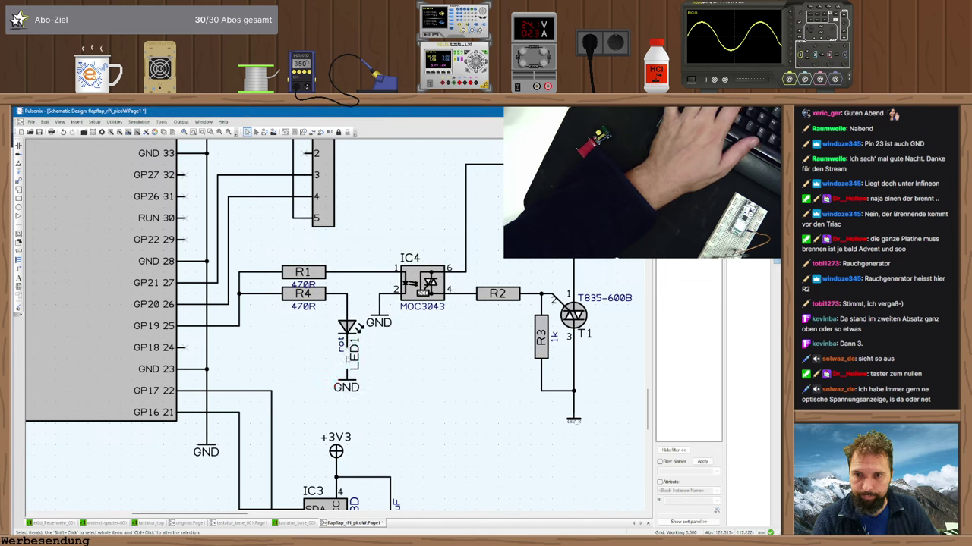
{"action": "key", "text": "Return"}
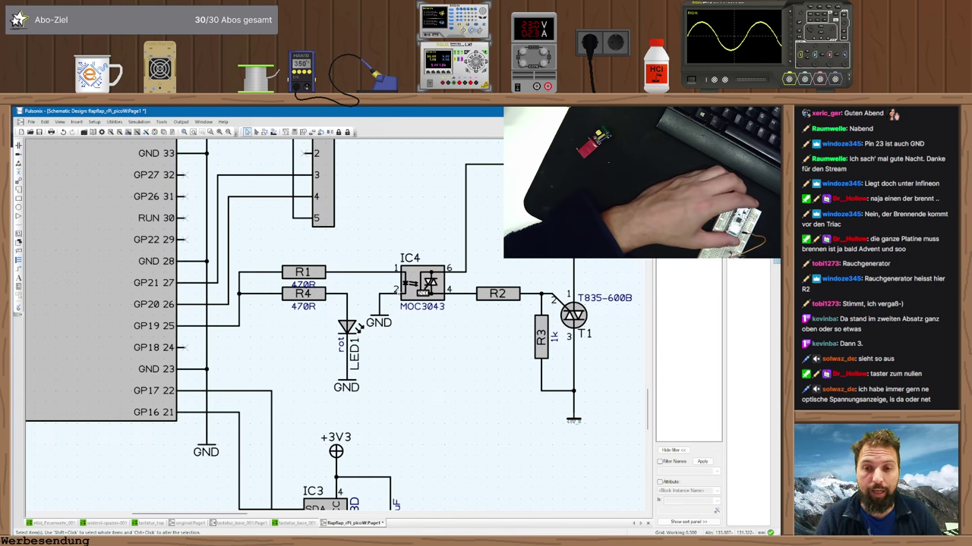
- Move the IC2 48V supply block right and down above the Pico W, then zoom into the circuit
{"action": "key", "text": "Home"}
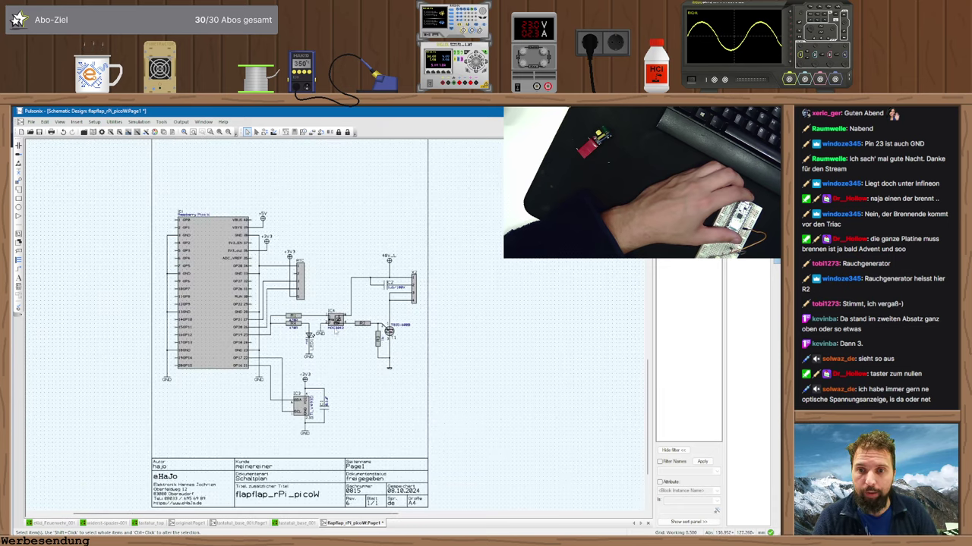
{"action": "scroll", "coordinate": [289, 258], "scroll_direction": "up", "scroll_amount": 3}
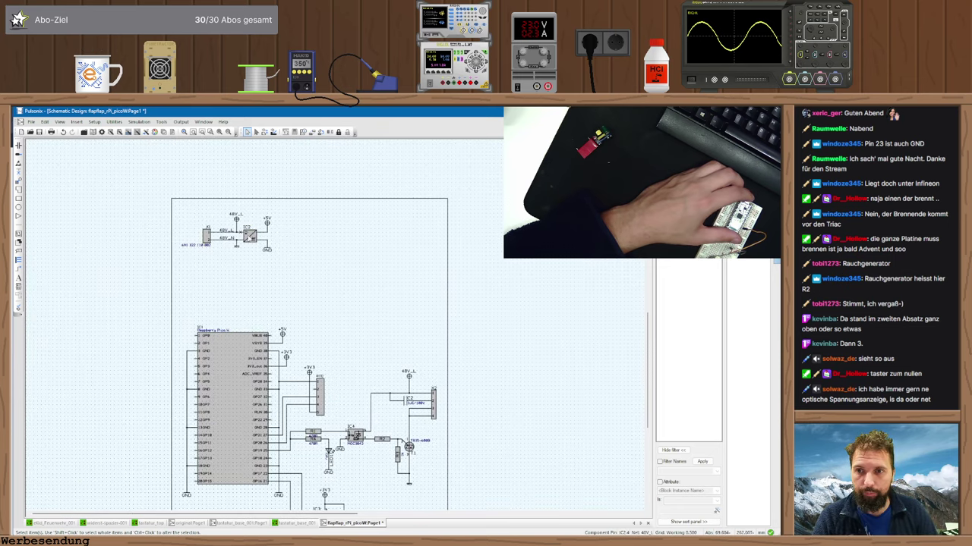
{"action": "left_click_drag", "start_coordinate": [336, 285], "coordinate": [183, 202]}
{"action": "left_click_drag", "start_coordinate": [245, 249], "coordinate": [327, 262]}
{"action": "left_click", "coordinate": [354, 301]}
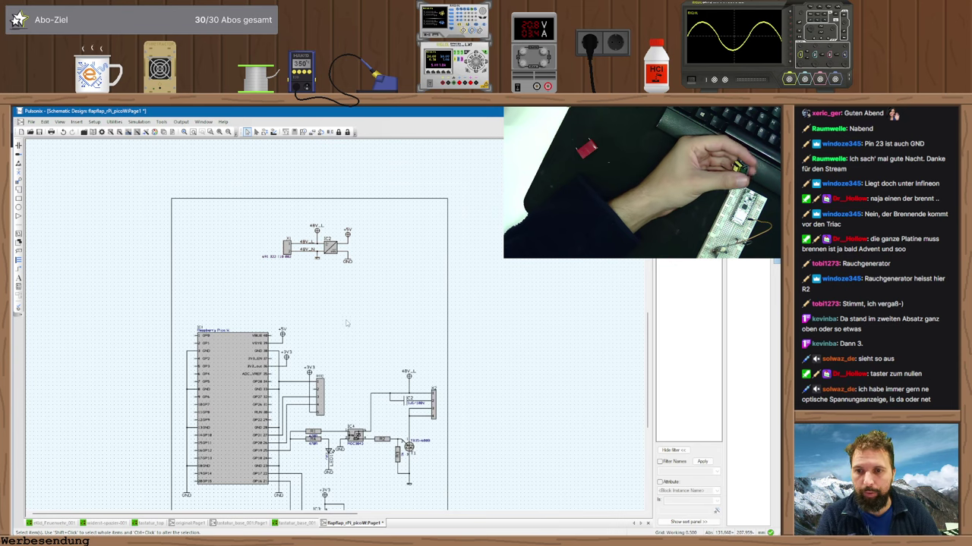
{"action": "middle_click_drag", "start_coordinate": [346, 324], "coordinate": [342, 262]}
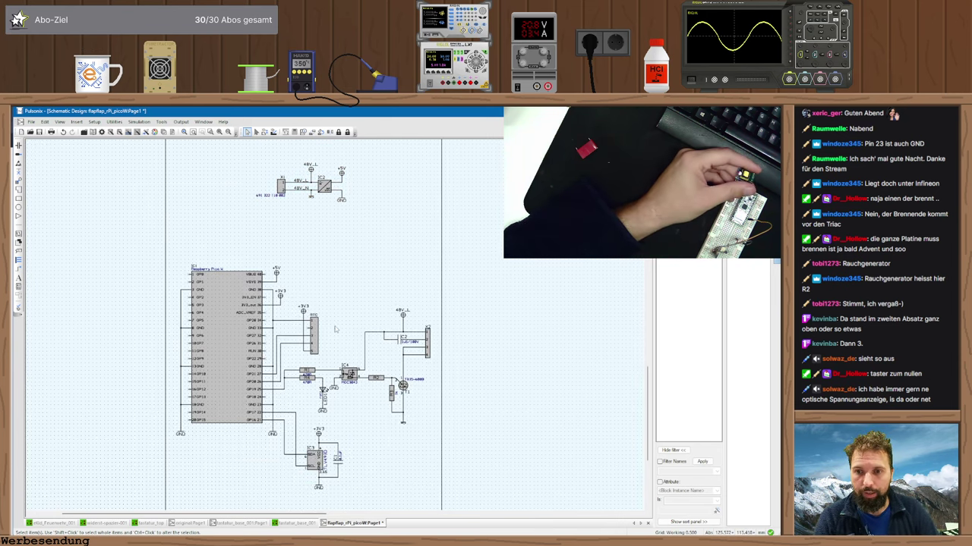
{"action": "scroll", "coordinate": [335, 329], "scroll_direction": "up", "scroll_amount": 2}
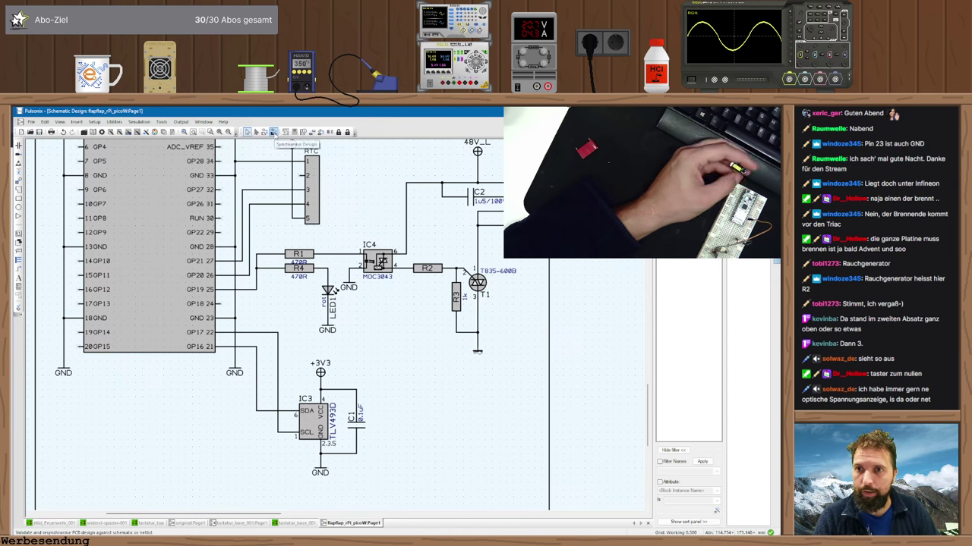
- Translate the schematic into a new PCB design, then orbit the encoder model in Alibre
{"action": "left_click", "coordinate": [162, 121]}
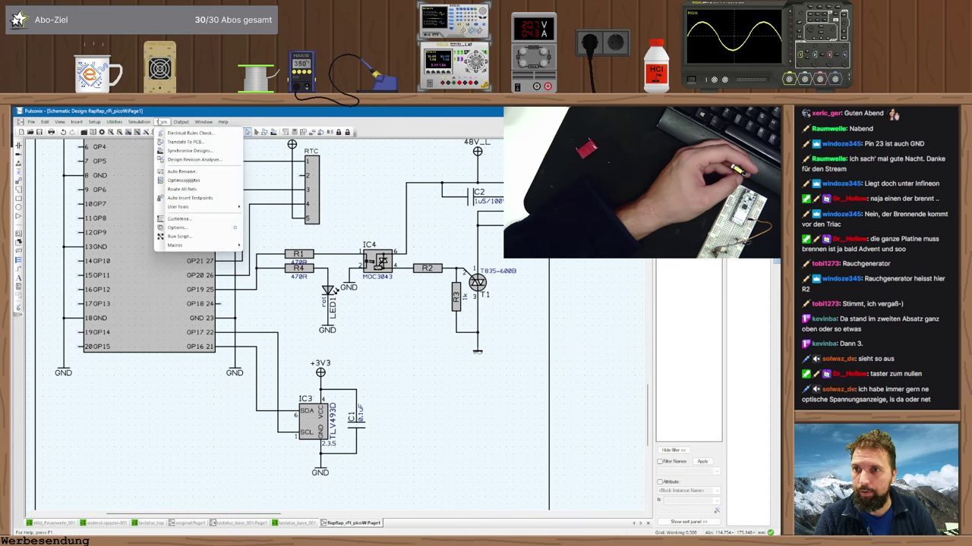
{"action": "left_click", "coordinate": [183, 142]}
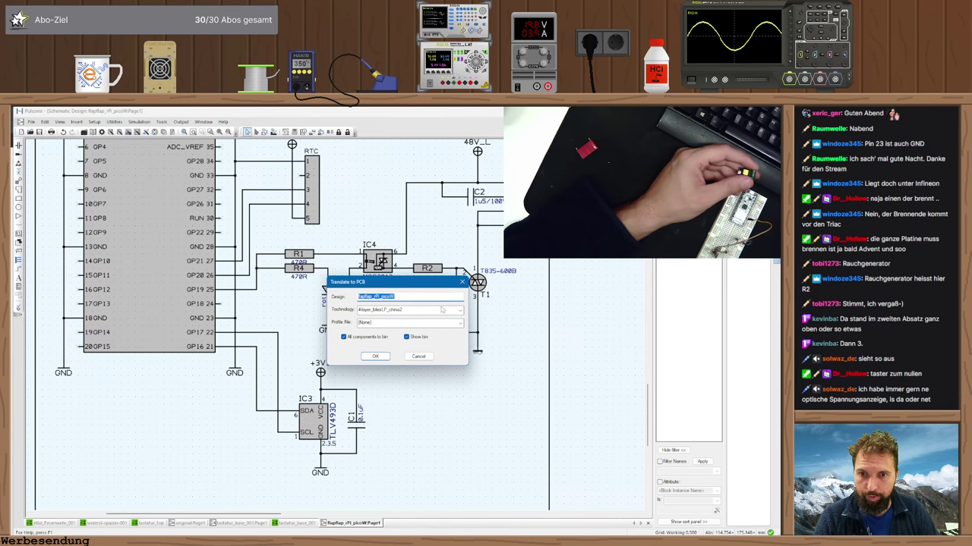
{"action": "left_click", "coordinate": [376, 355]}
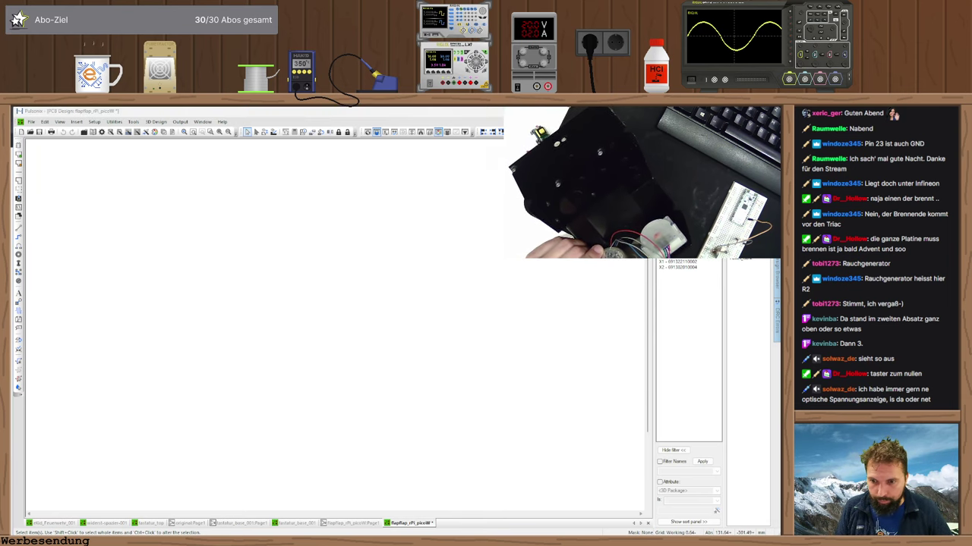
{"action": "key", "text": "alt+Tab"}
{"action": "middle_click_drag", "start_coordinate": [334, 456], "coordinate": [381, 403]}
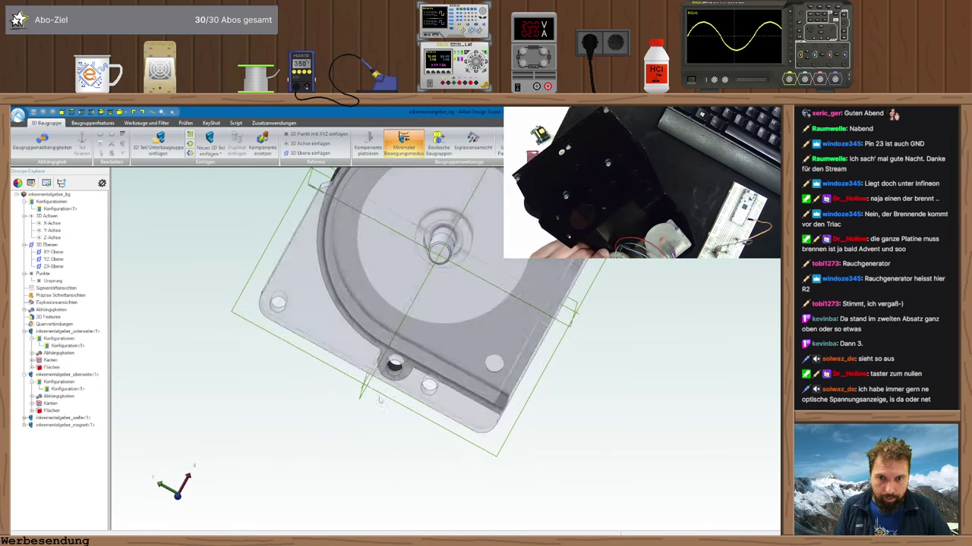
- Select and deselect the encoder part's large face, then return to the Pulsonix PCB design
{"action": "left_click", "coordinate": [500, 332]}
{"action": "left_click", "coordinate": [634, 337]}
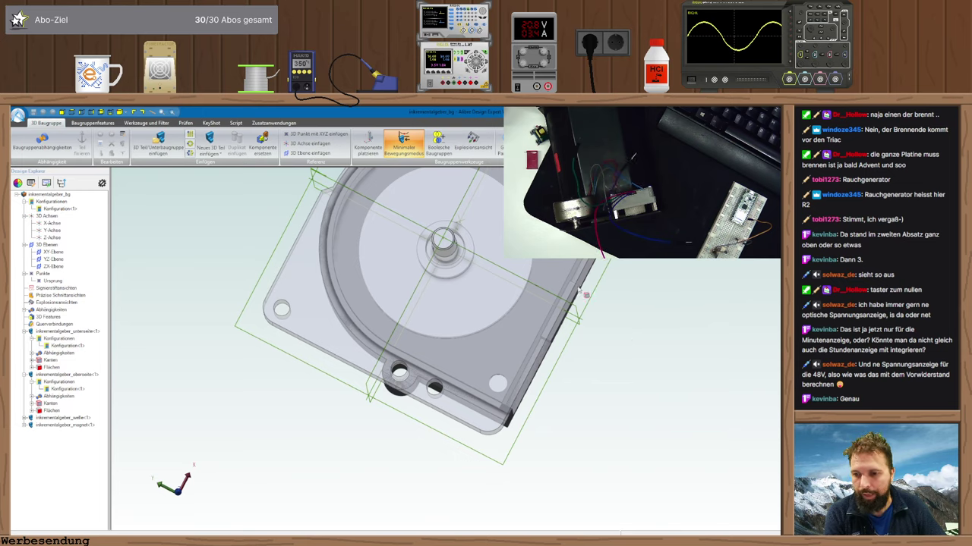
{"action": "key", "text": "alt+Tab"}
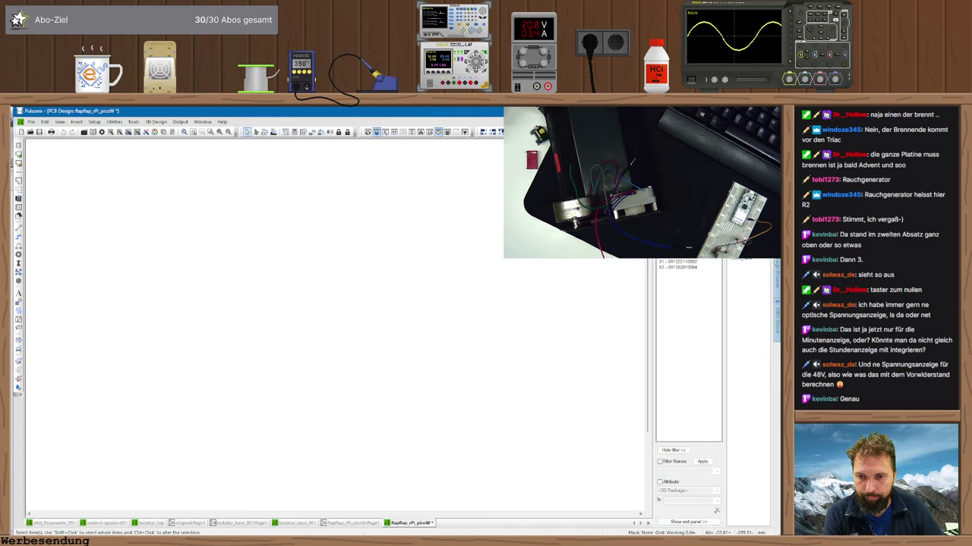
{"action": "left_click", "coordinate": [355, 522]}
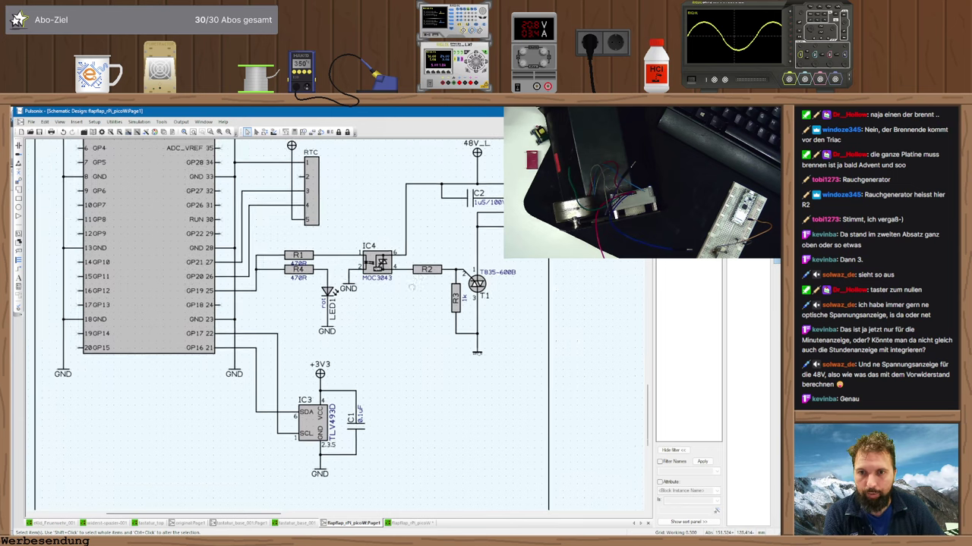
{"action": "scroll", "coordinate": [409, 290], "scroll_direction": "up", "scroll_amount": 1}
{"action": "scroll", "coordinate": [404, 286], "scroll_direction": "down", "scroll_amount": 2, "text": "ctrl"}
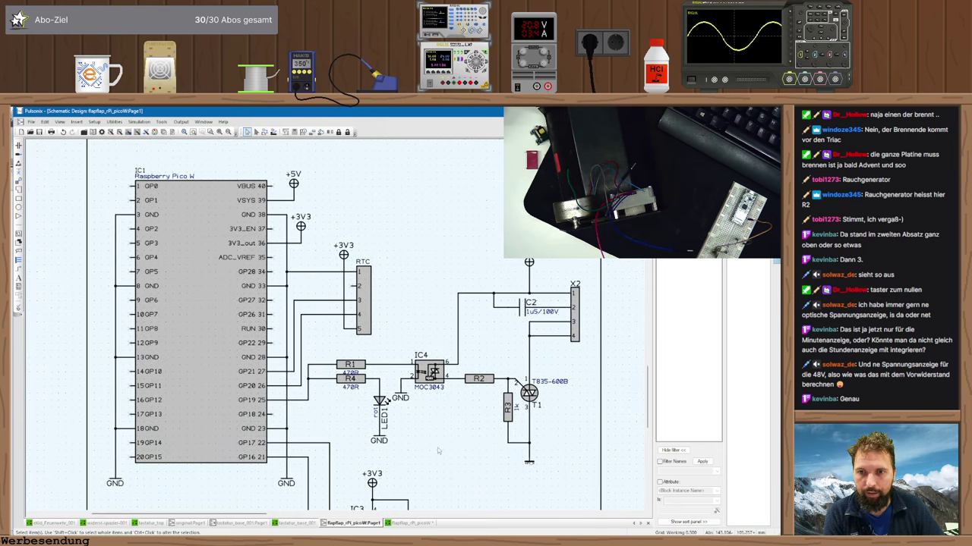
{"action": "scroll", "coordinate": [336, 344], "scroll_direction": "down", "scroll_amount": 2, "text": "ctrl"}
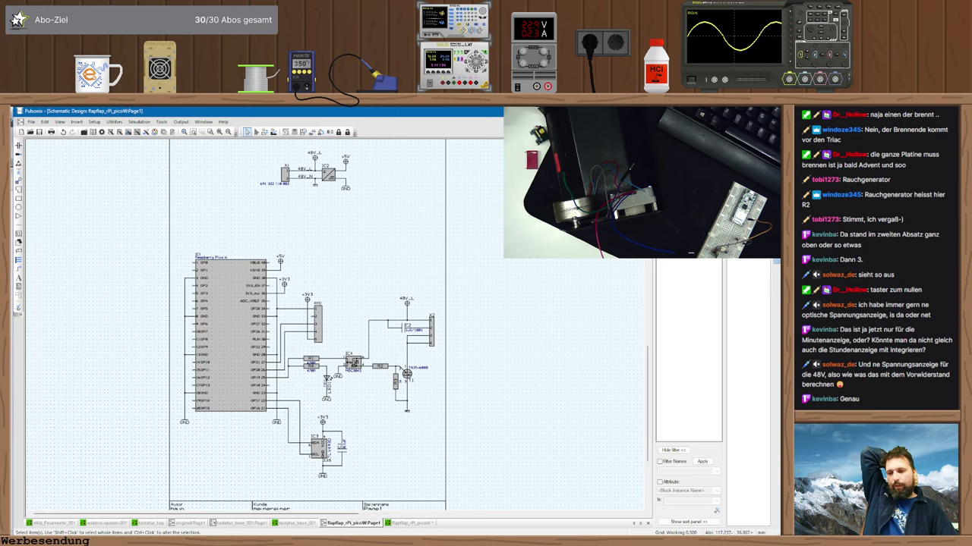
{"action": "key", "text": "alt+Tab"}
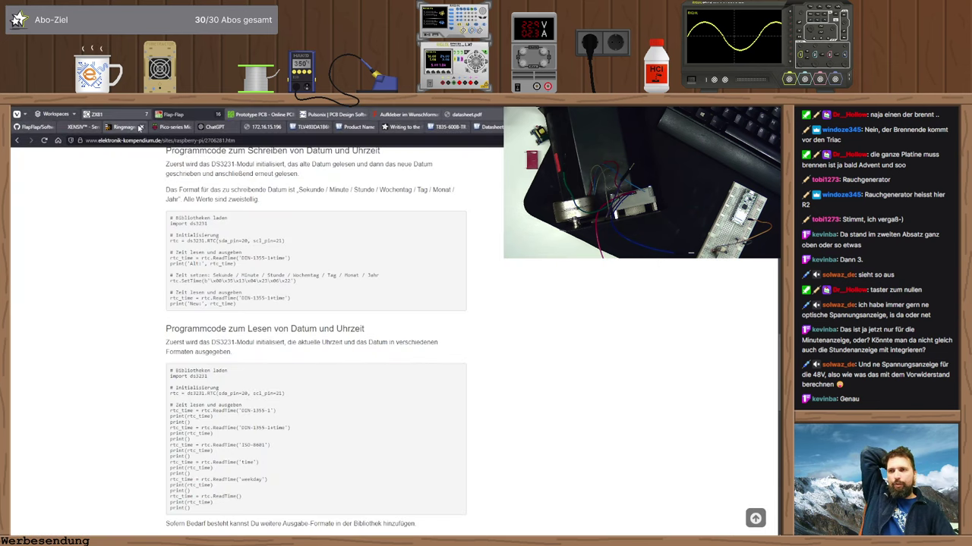
{"action": "left_click", "coordinate": [166, 127]}
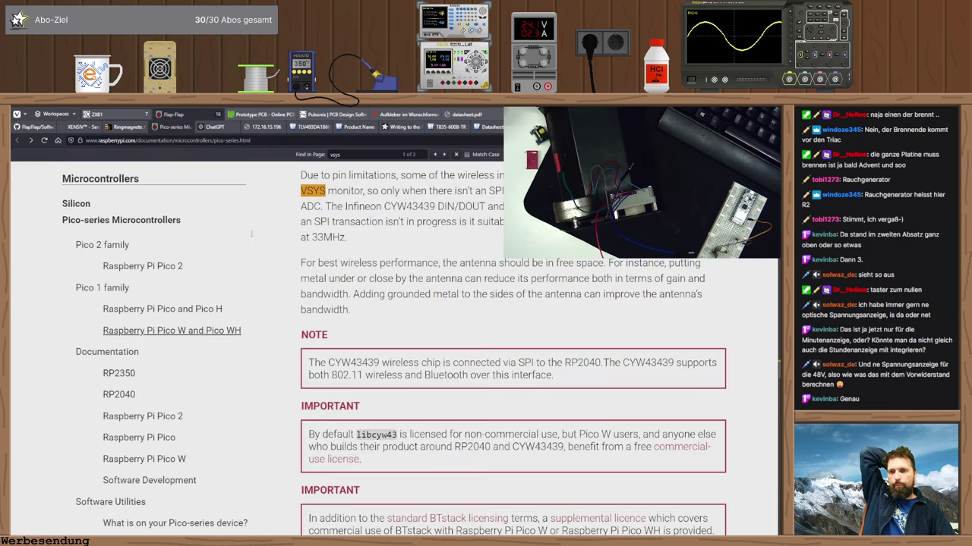
{"action": "right_click_drag", "start_coordinate": [383, 243], "coordinate": [303, 247]}
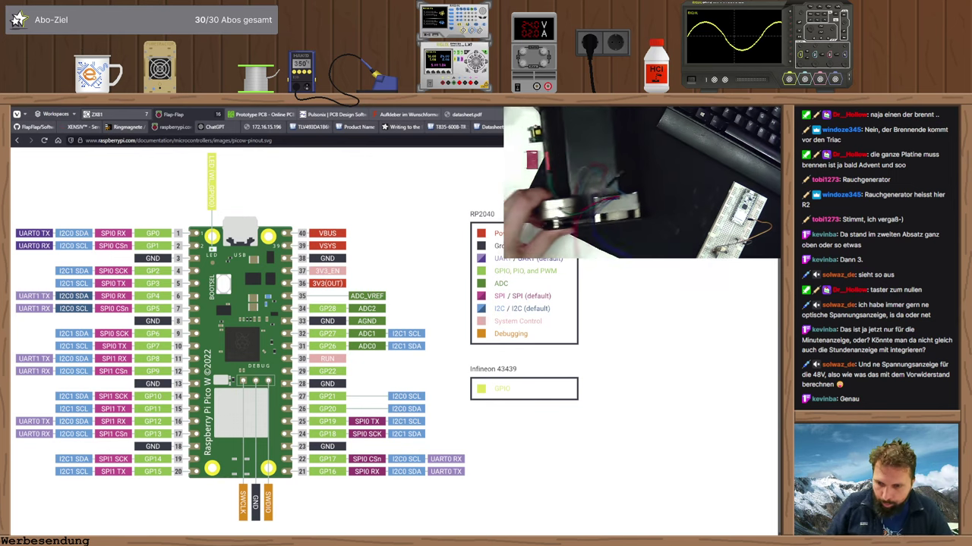
{"action": "key", "text": "alt+Tab"}
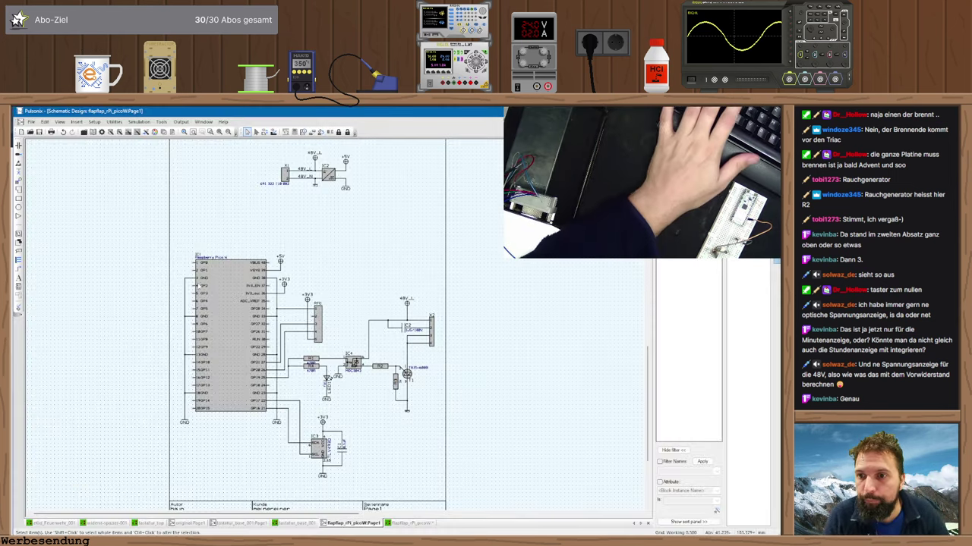
- Insert Stiftleiste_2pol_gerade from the connector library as X3 beside GP0 and GP1
{"action": "key", "text": "plus"}
{"action": "key", "text": "ctrl+i"}
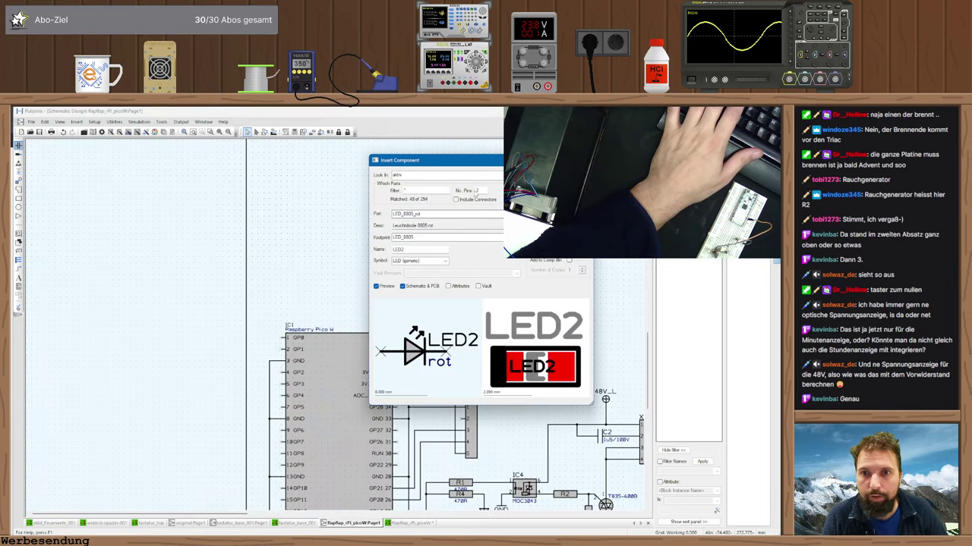
{"action": "key", "text": "alt+Down"}
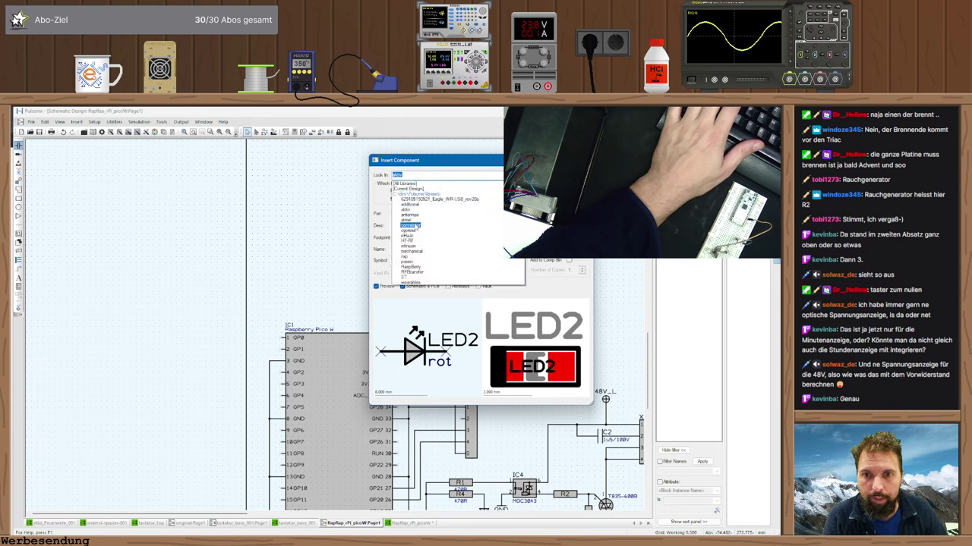
{"action": "left_click", "coordinate": [411, 226]}
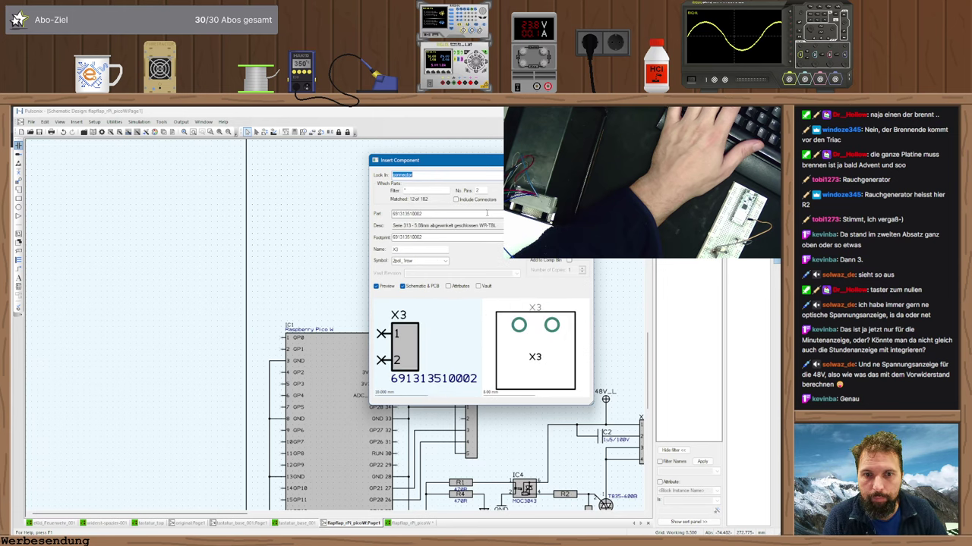
{"action": "left_click", "coordinate": [486, 214]}
{"action": "left_click", "coordinate": [425, 282]}
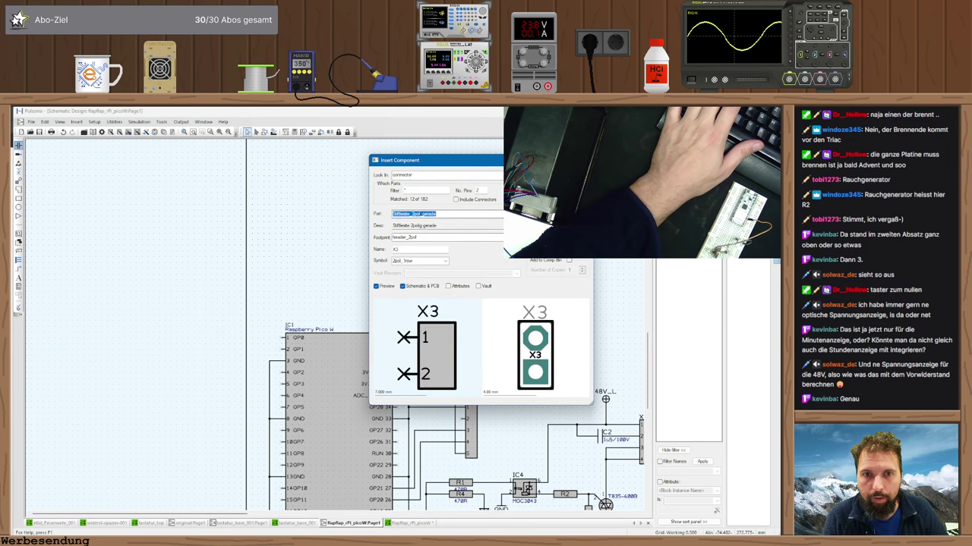
{"action": "key", "text": "Return"}
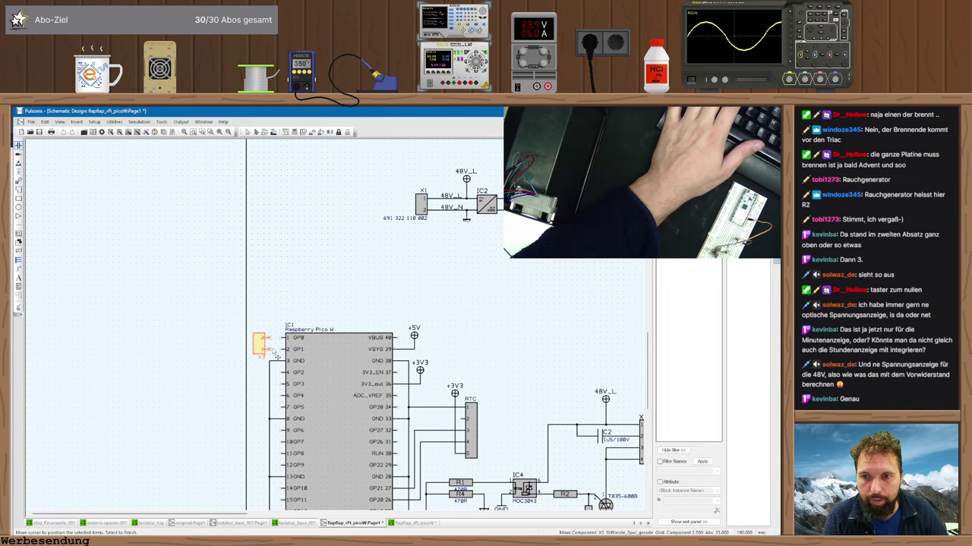
{"action": "left_click", "coordinate": [276, 355]}
{"action": "key", "text": "Escape"}
{"action": "scroll", "coordinate": [232, 363], "scroll_direction": "up", "scroll_amount": 4}
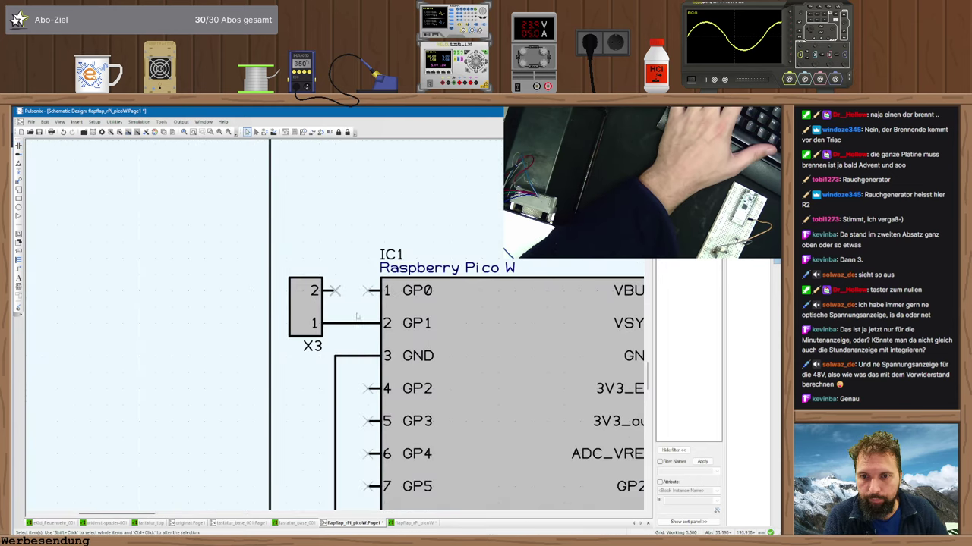
- Wire header X3's pin 2 to the Pico's GP0 pin
{"action": "left_click", "coordinate": [334, 291]}
{"action": "left_click", "coordinate": [371, 291]}
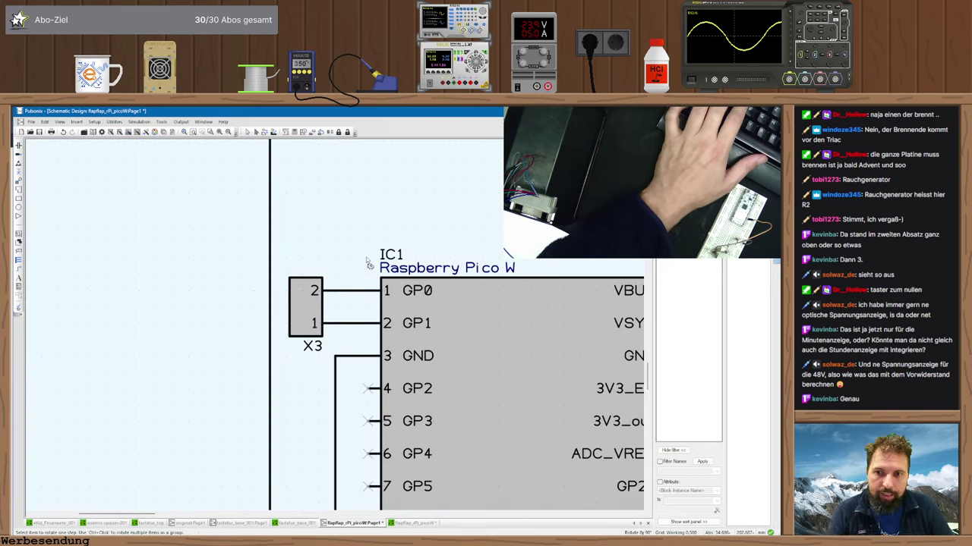
{"action": "scroll", "coordinate": [315, 368], "scroll_direction": "down", "scroll_amount": 3}
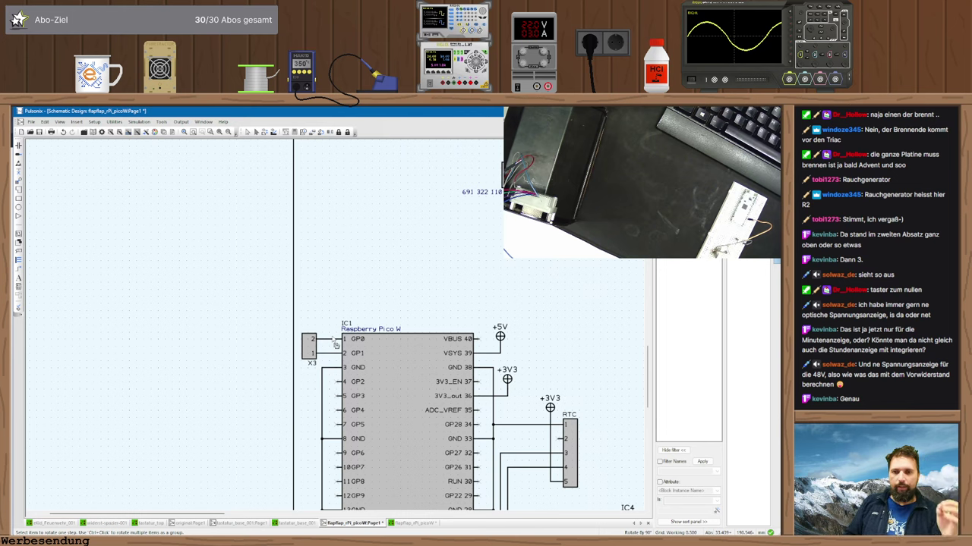
- Label header X3 as UART in its properties
{"action": "double_click", "coordinate": [309, 347]}
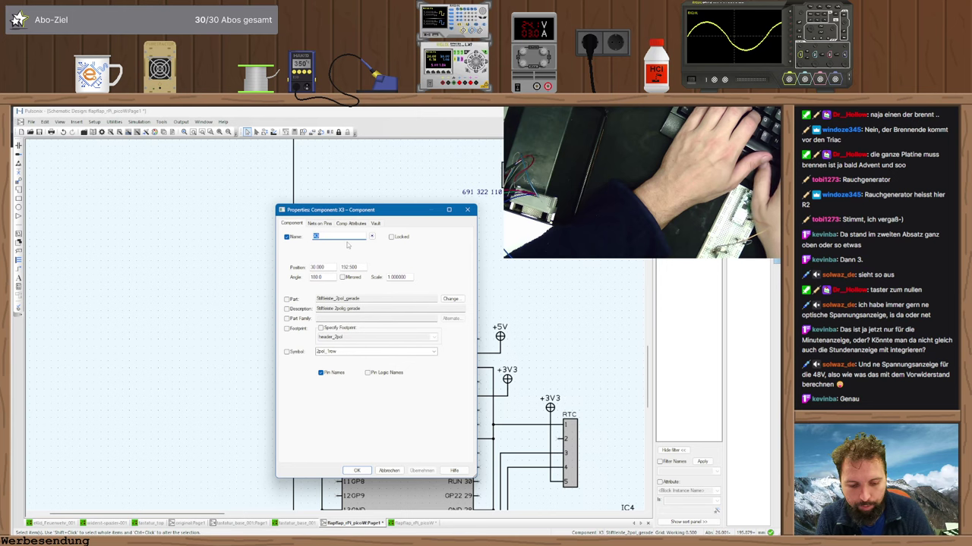
{"action": "key", "text": "Escape"}
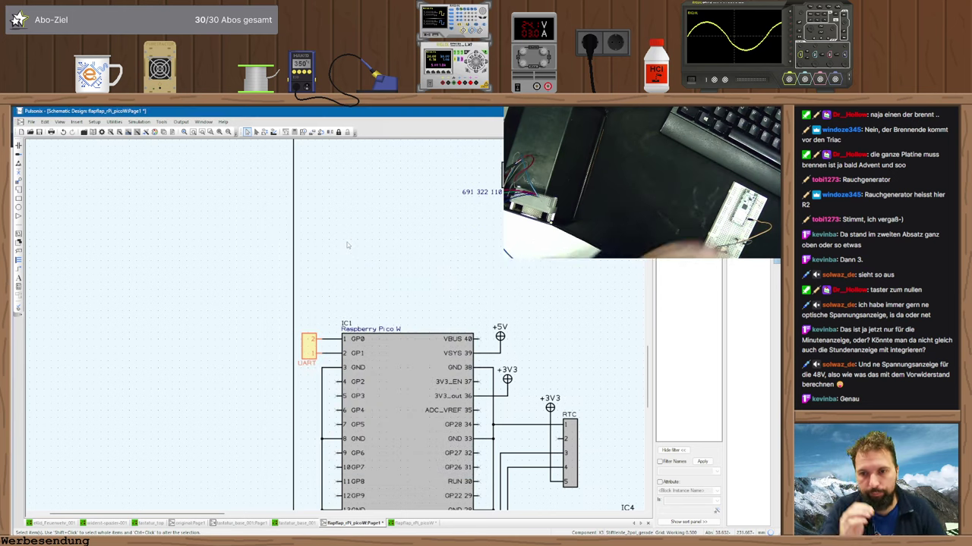
{"action": "scroll", "coordinate": [70, 241], "scroll_direction": "down", "scroll_amount": 2}
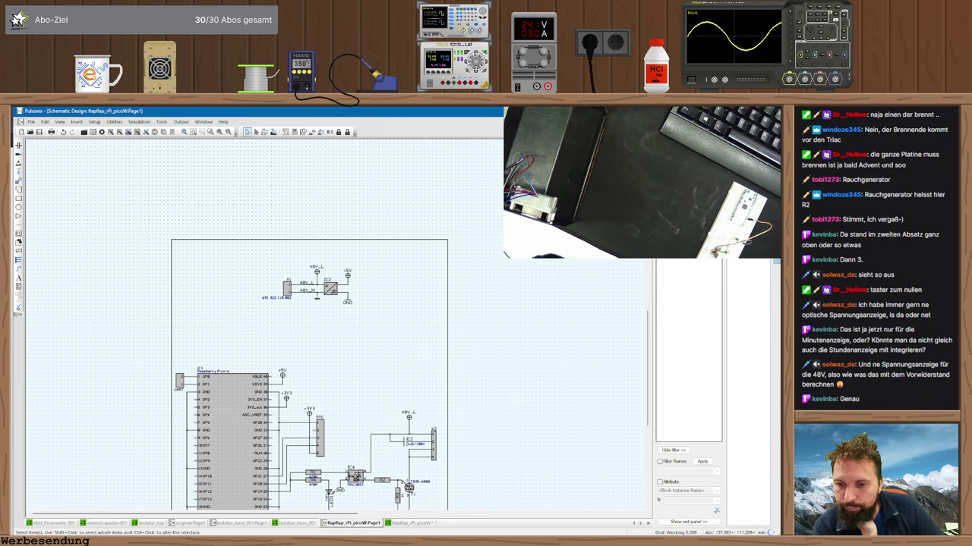
{"action": "scroll", "coordinate": [326, 475], "scroll_direction": "up", "scroll_amount": 2}
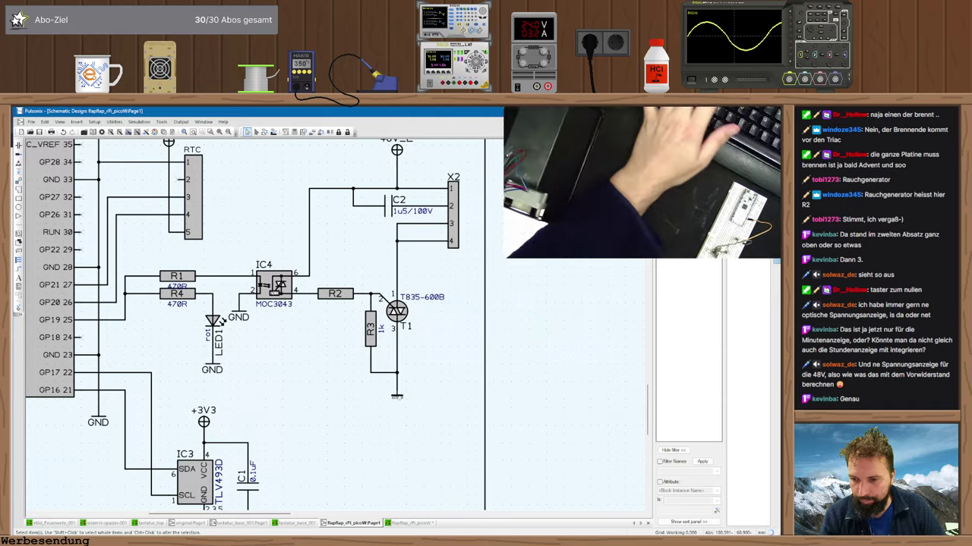
{"action": "key", "text": "alt+Tab"}
- Open the BTA08 datasheet at Table 3 and highlight the 25 mA gate trigger current
{"action": "left_click", "coordinate": [492, 126]}
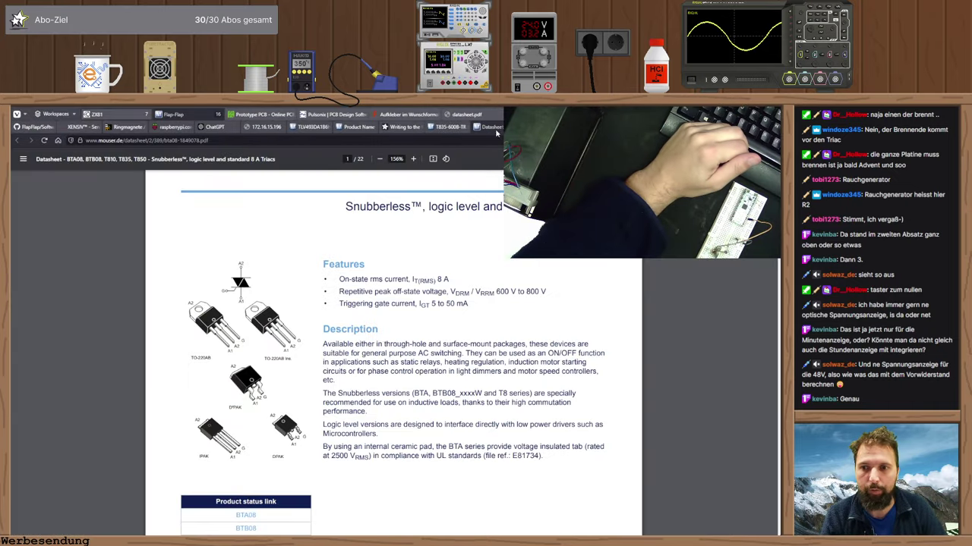
{"action": "scroll", "coordinate": [352, 305], "scroll_direction": "down", "scroll_amount": 4}
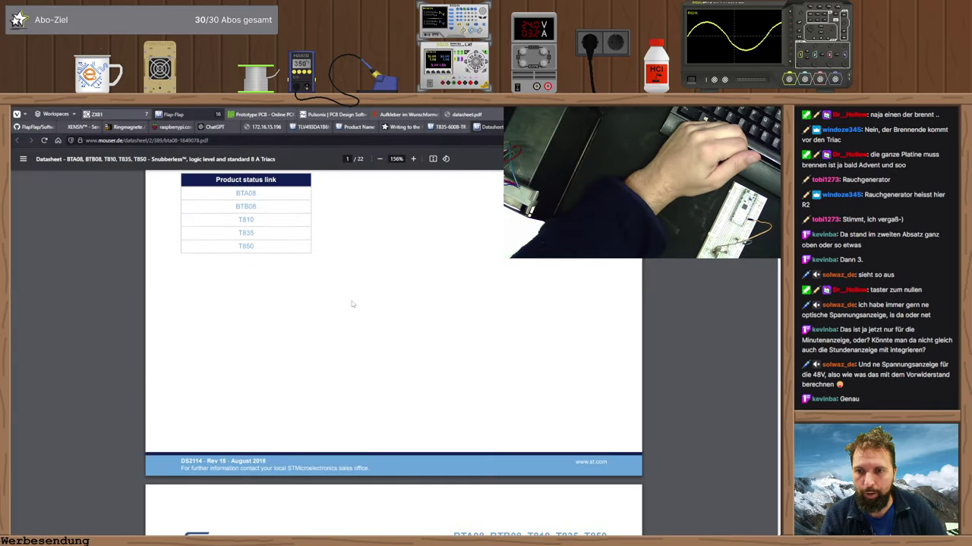
{"action": "scroll", "coordinate": [351, 304], "scroll_direction": "down", "scroll_amount": 5}
{"action": "scroll", "coordinate": [351, 292], "scroll_direction": "up", "scroll_amount": 1}
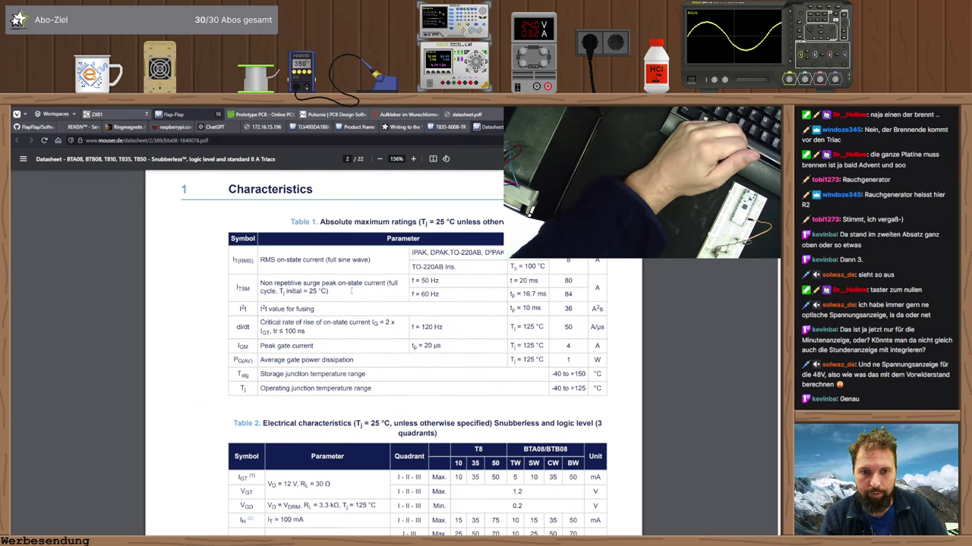
{"action": "scroll", "coordinate": [352, 291], "scroll_direction": "down", "scroll_amount": 1}
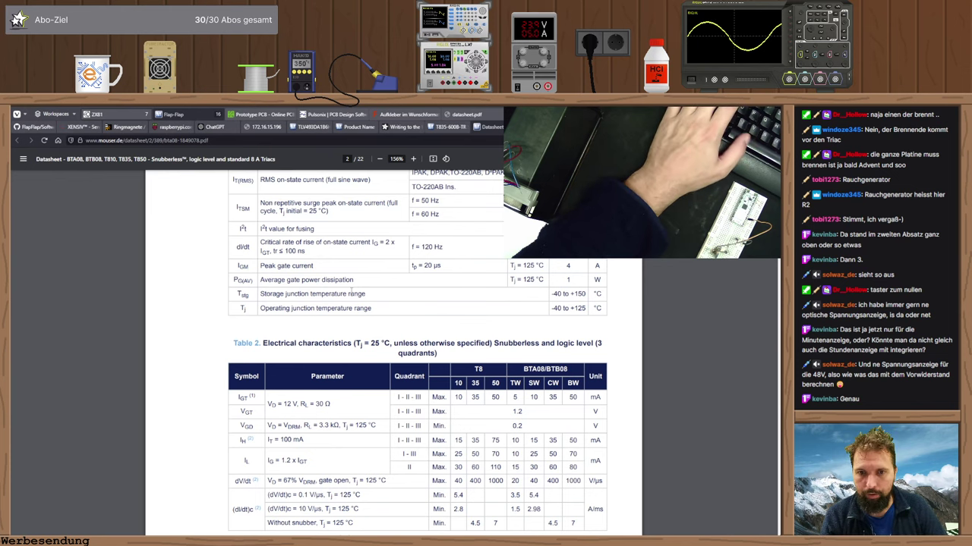
{"action": "scroll", "coordinate": [352, 292], "scroll_direction": "down", "scroll_amount": 1}
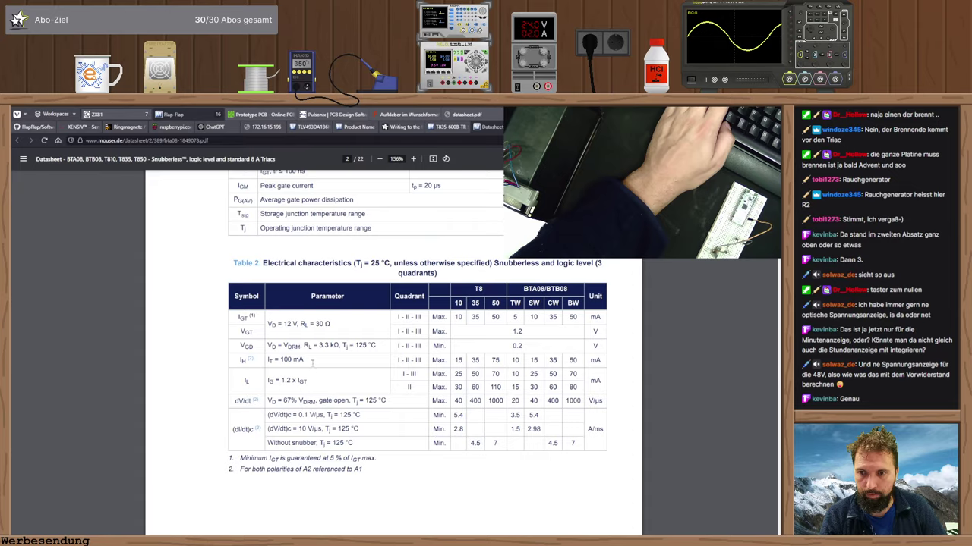
{"action": "scroll", "coordinate": [311, 362], "scroll_direction": "down", "scroll_amount": 7}
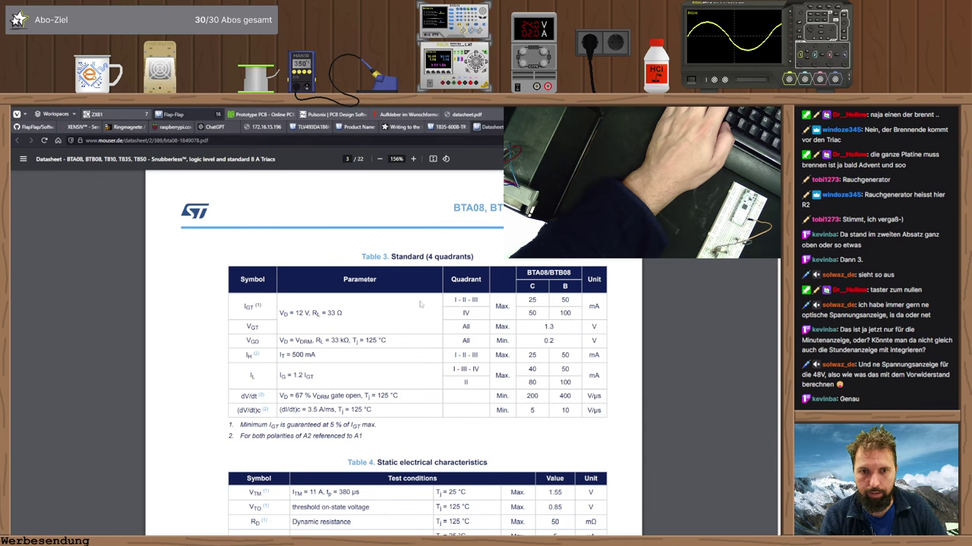
{"action": "left_click_drag", "start_coordinate": [524, 300], "coordinate": [540, 300]}
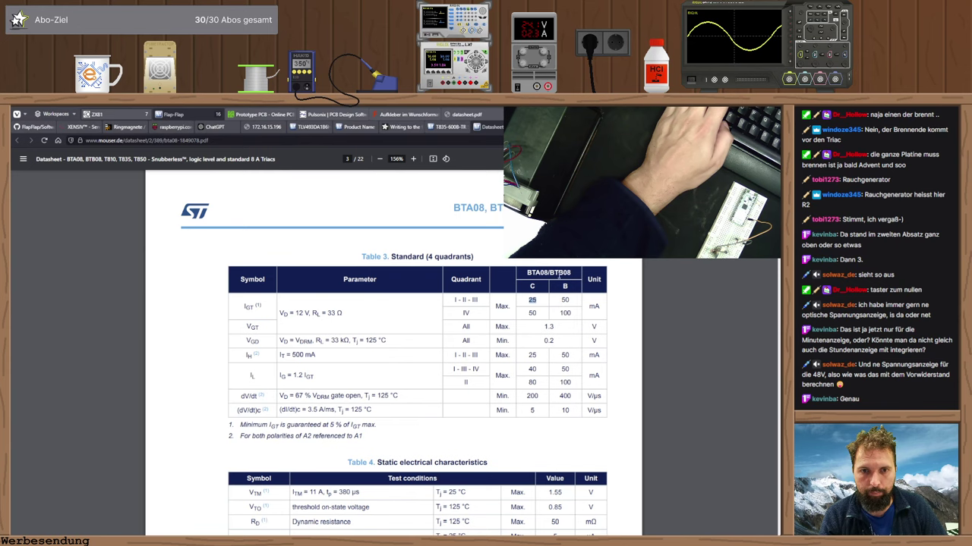
- Open triac T1's properties in Pulsonix, then clear the 25 and 1.3 highlights in the datasheet
{"action": "key", "text": "alt+Tab"}
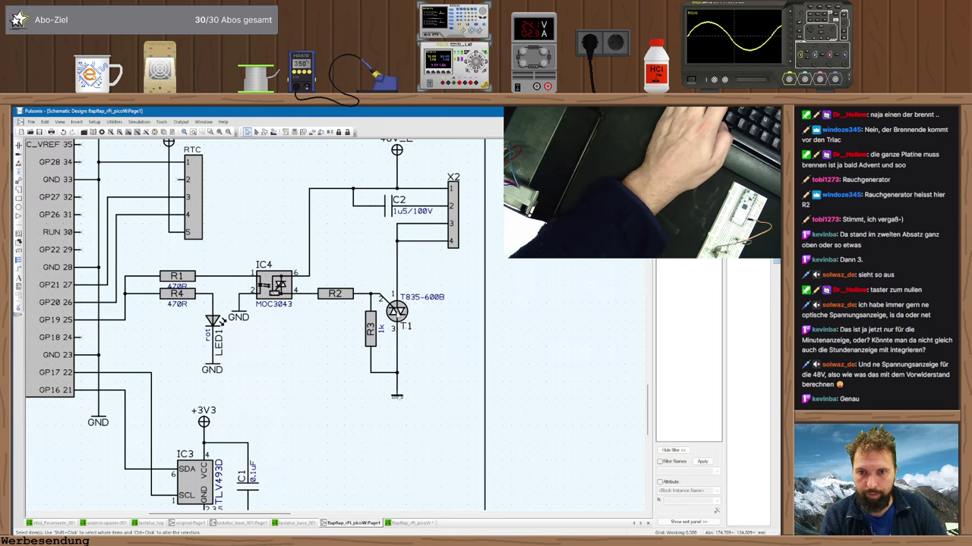
{"action": "double_click", "coordinate": [396, 311]}
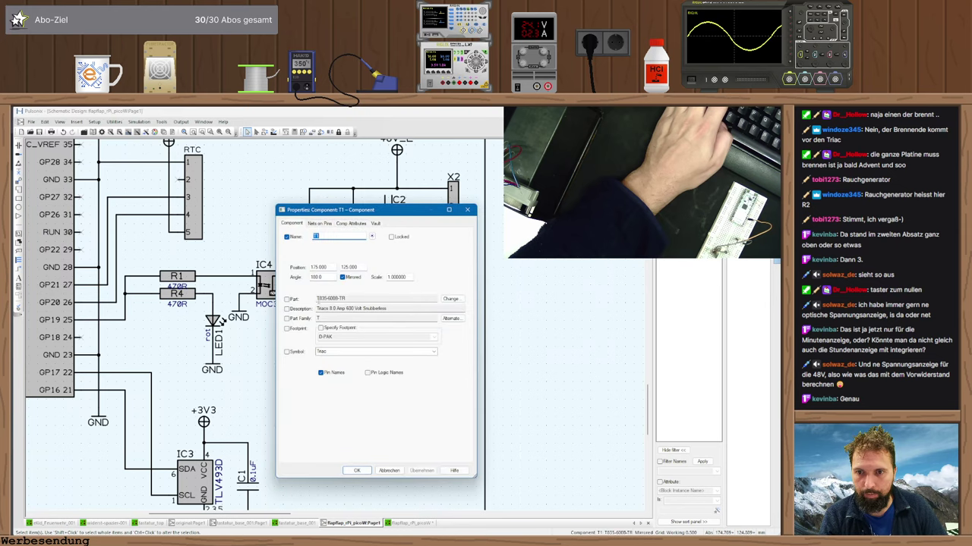
{"action": "key", "text": "alt+Tab"}
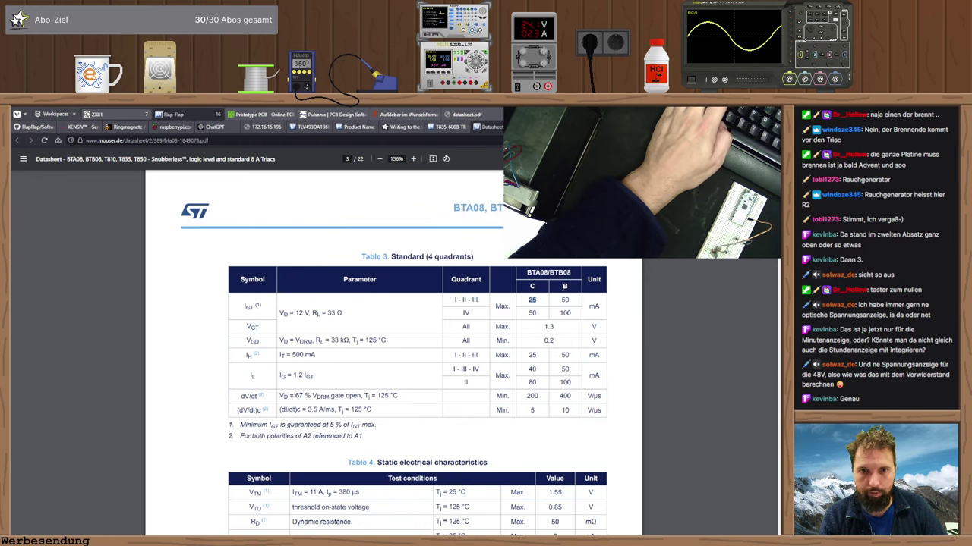
{"action": "left_click", "coordinate": [564, 286]}
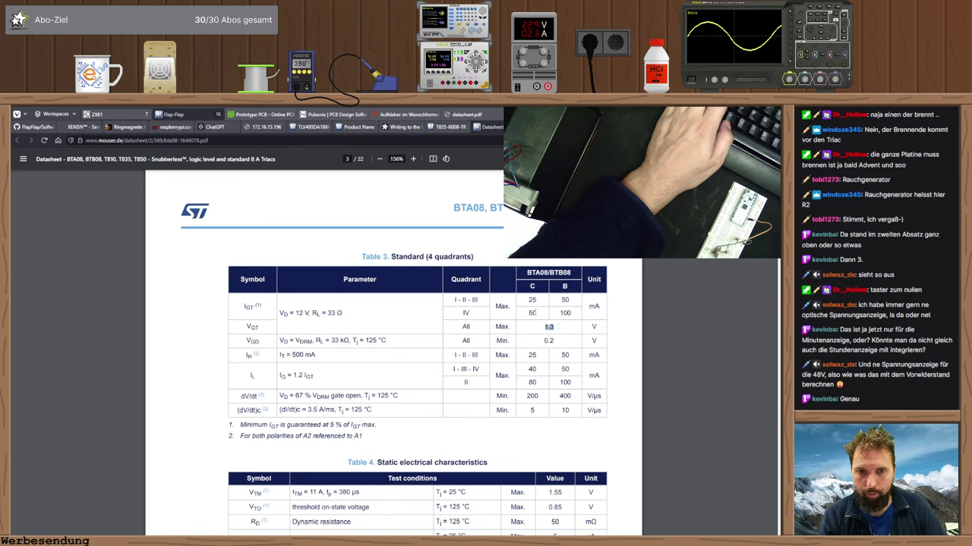
{"action": "left_click", "coordinate": [564, 300]}
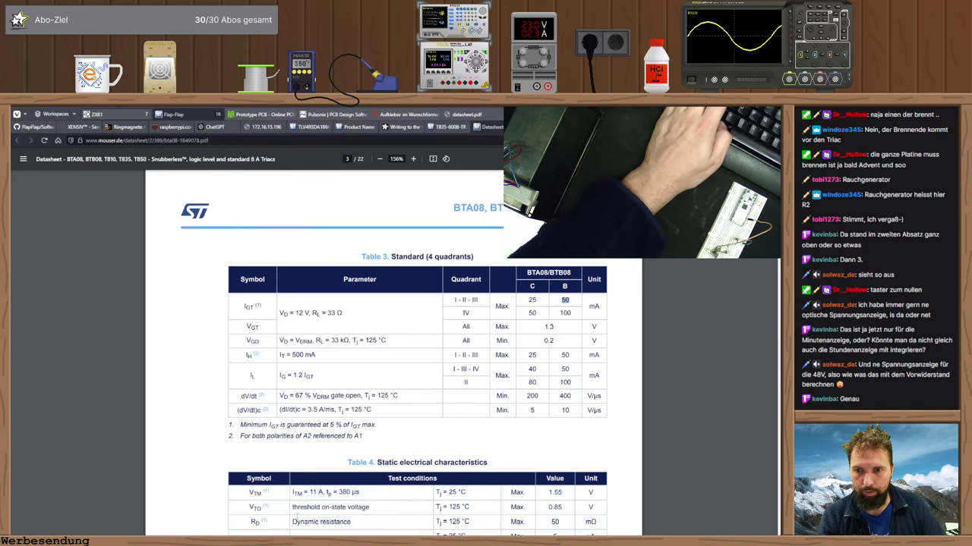
- Calculate 3,3-1,3 = 2 in SpeedCrunch
{"action": "key", "text": "alt+Tab"}
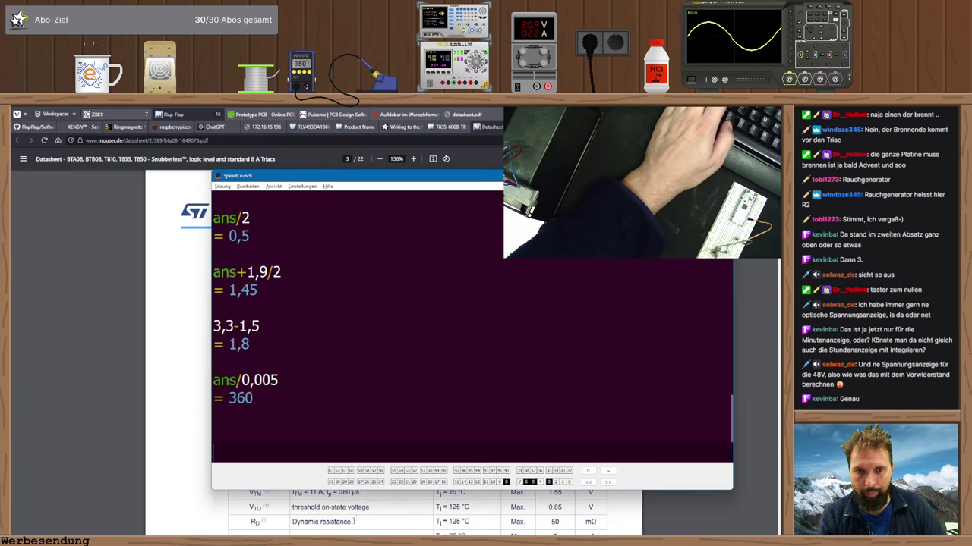
{"action": "type", "text": "3,3-1,"}
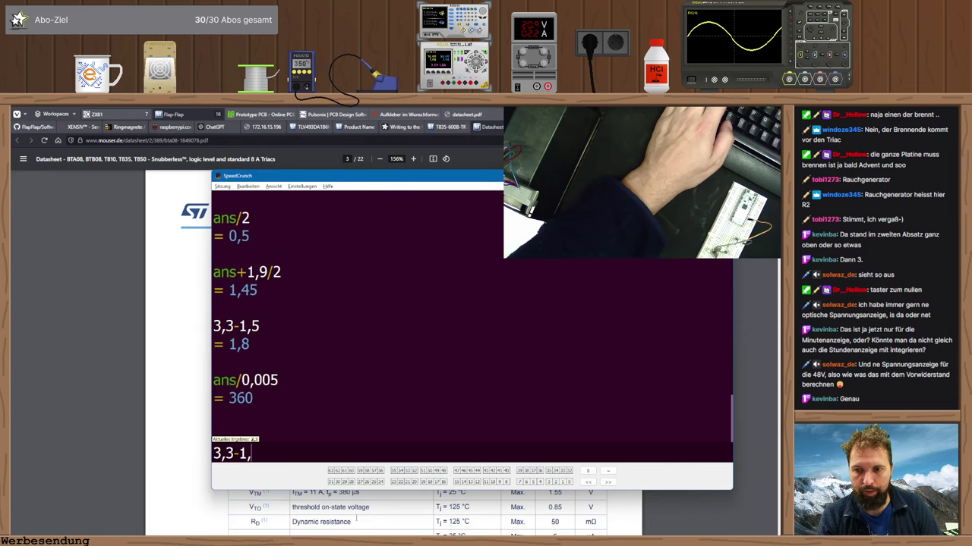
{"action": "key", "text": "alt+Tab"}
{"action": "key", "text": "alt+Tab"}
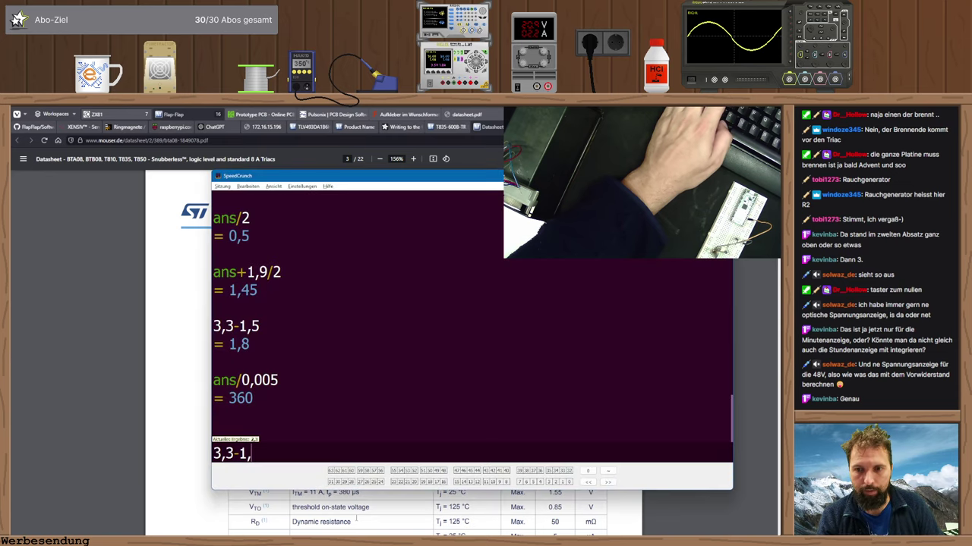
{"action": "type", "text": "3"}
{"action": "key", "text": "Return"}
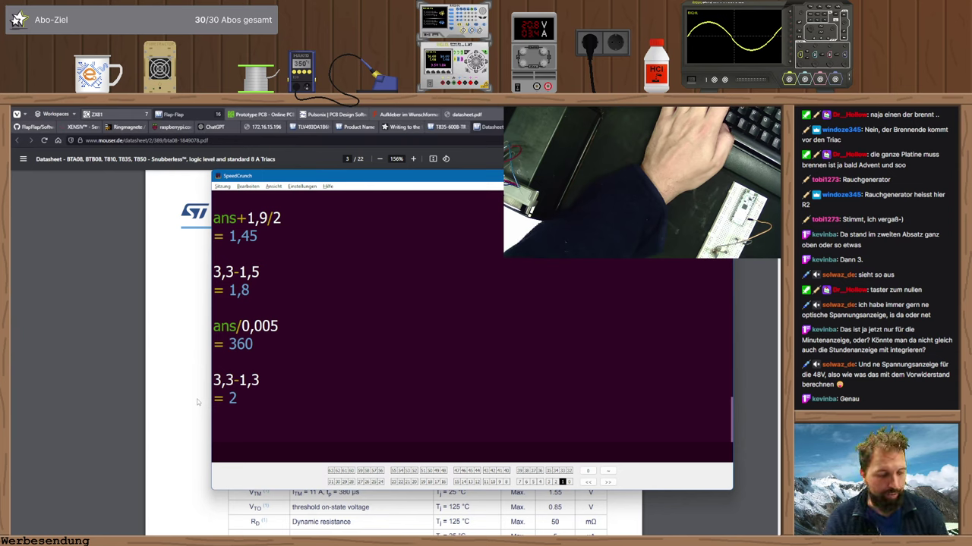
- Enter 48/0,025 in SpeedCrunch, checking the IGT maximum in the datasheet table
{"action": "type", "text": "48/"}
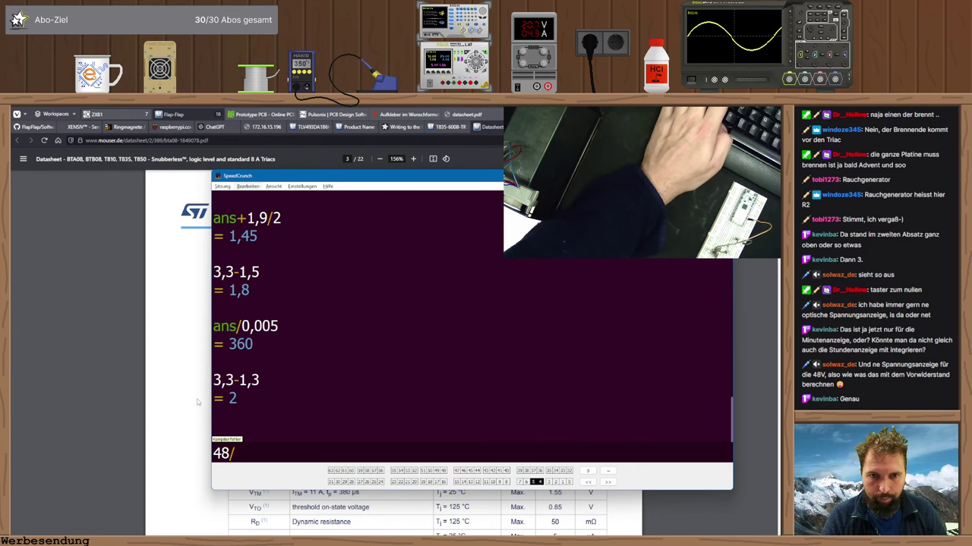
{"action": "key", "text": "alt+Tab"}
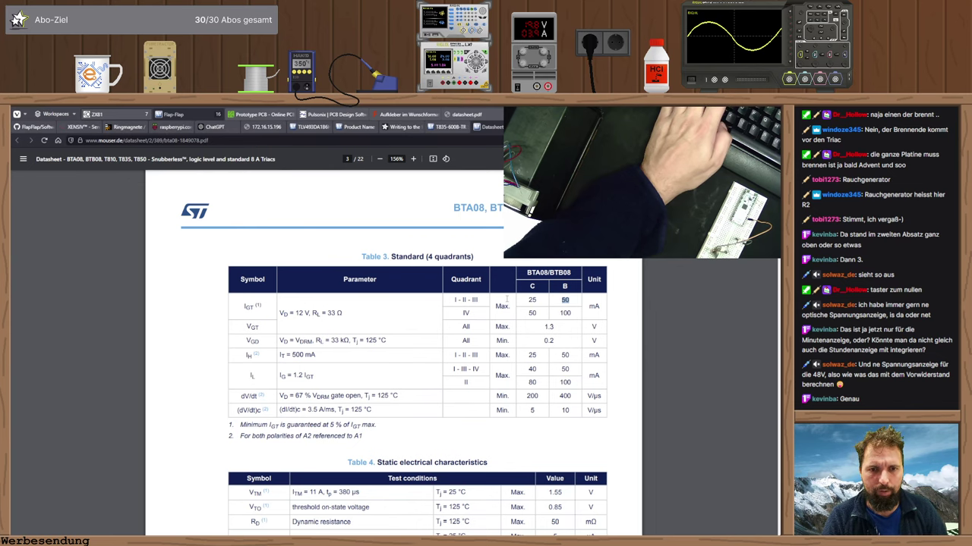
{"action": "key", "text": "alt+Tab"}
{"action": "type", "text": "48/"}
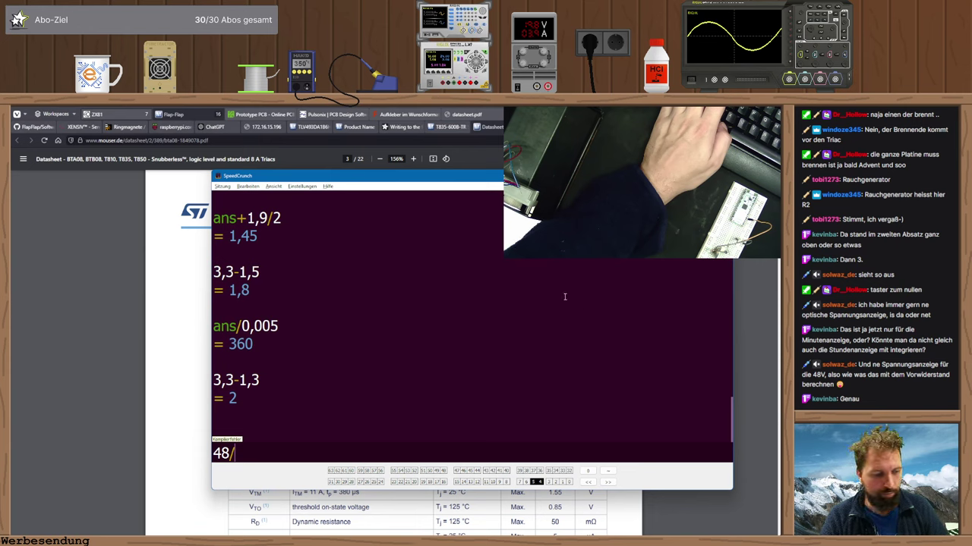
{"action": "type", "text": "0,05"}
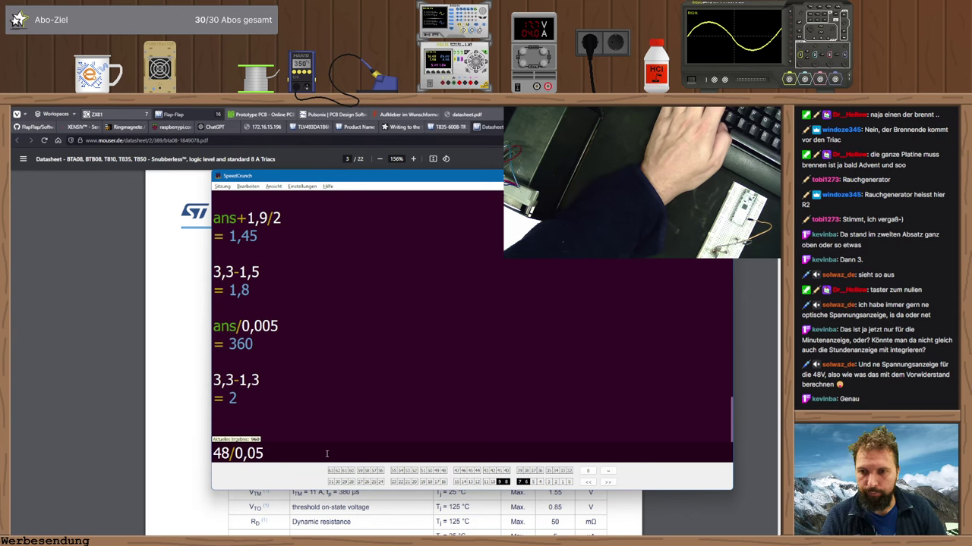
{"action": "key", "text": "alt+Tab"}
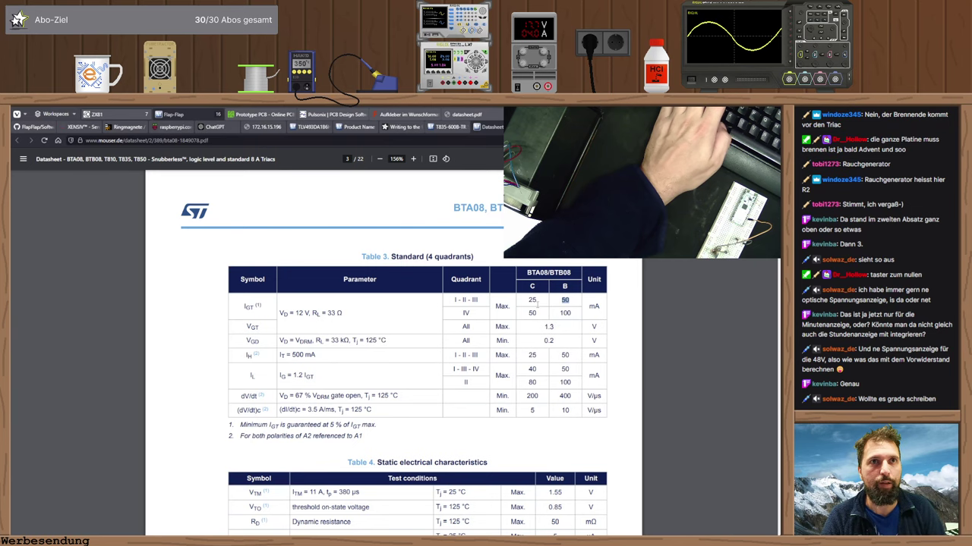
{"action": "key", "text": "alt+Tab"}
{"action": "type", "text": "2"}
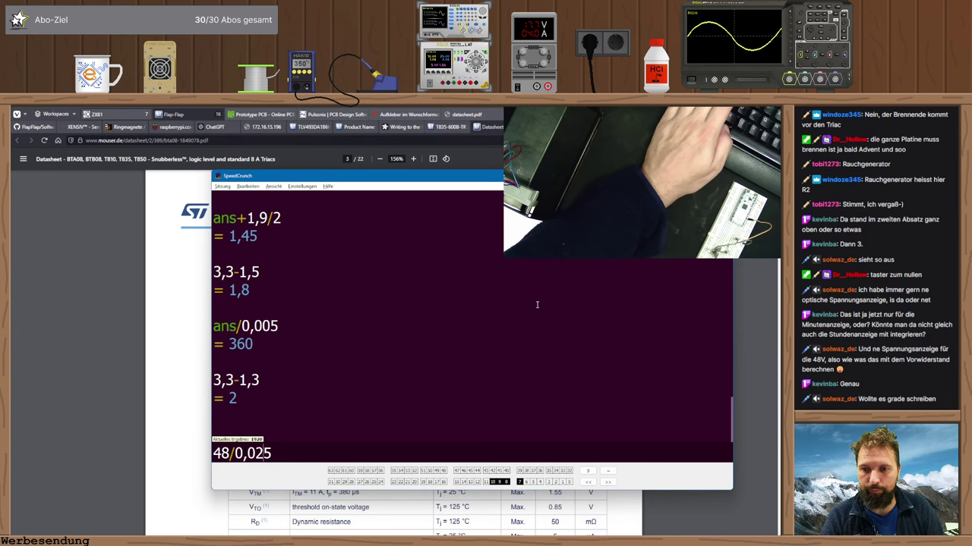
{"action": "key", "text": "alt+Tab"}
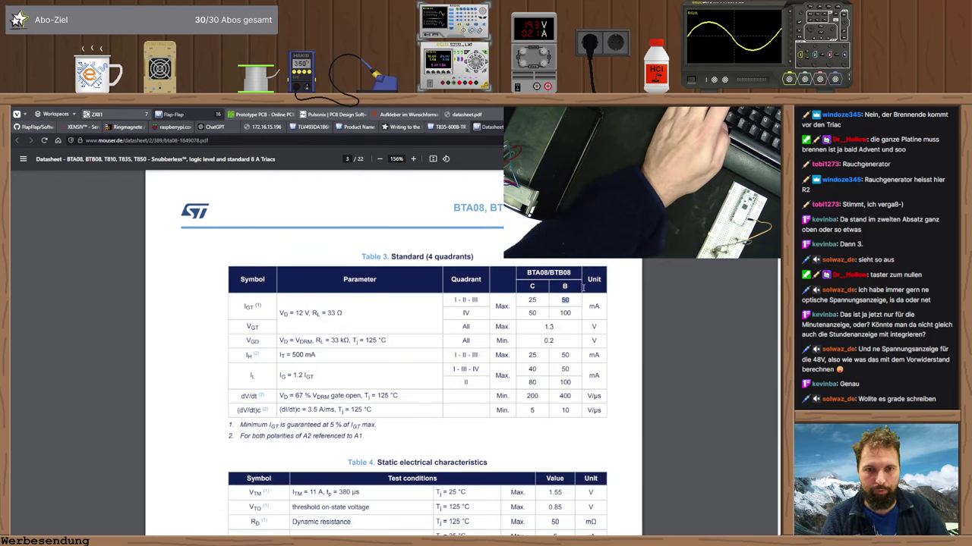
{"action": "double_click", "coordinate": [501, 307]}
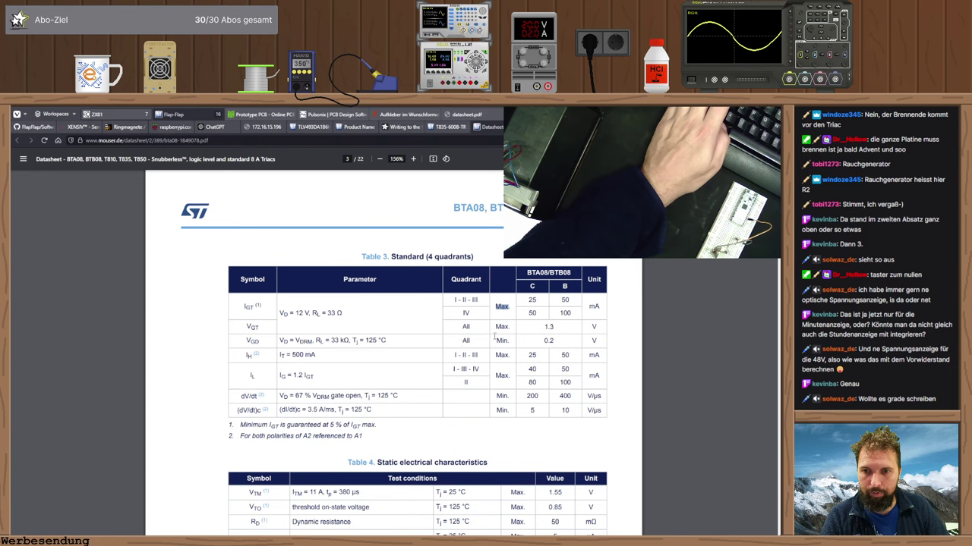
- Evaluate 48/0,025 to get 1 920, then return to the Pulsonix schematic
{"action": "scroll", "coordinate": [393, 328], "scroll_direction": "down", "scroll_amount": 5}
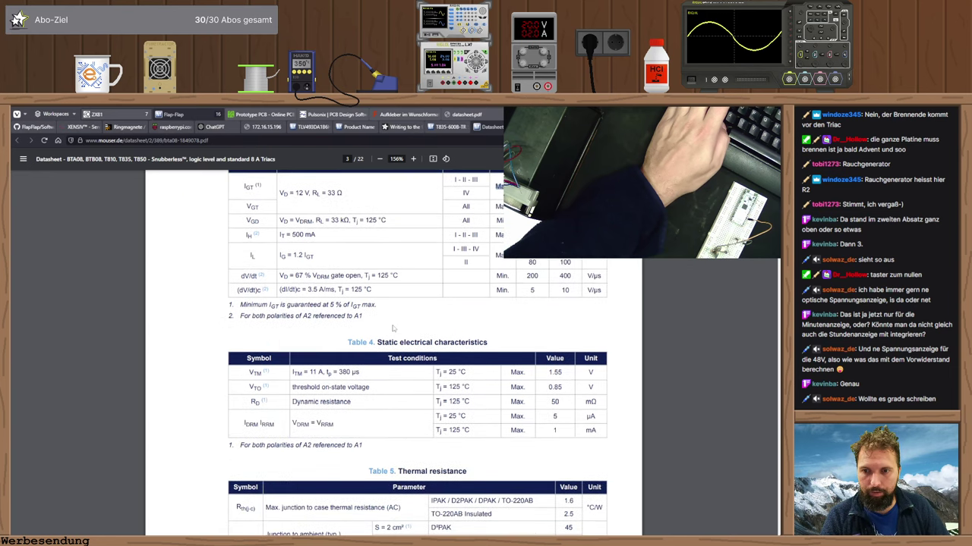
{"action": "scroll", "coordinate": [393, 327], "scroll_direction": "down", "scroll_amount": 7}
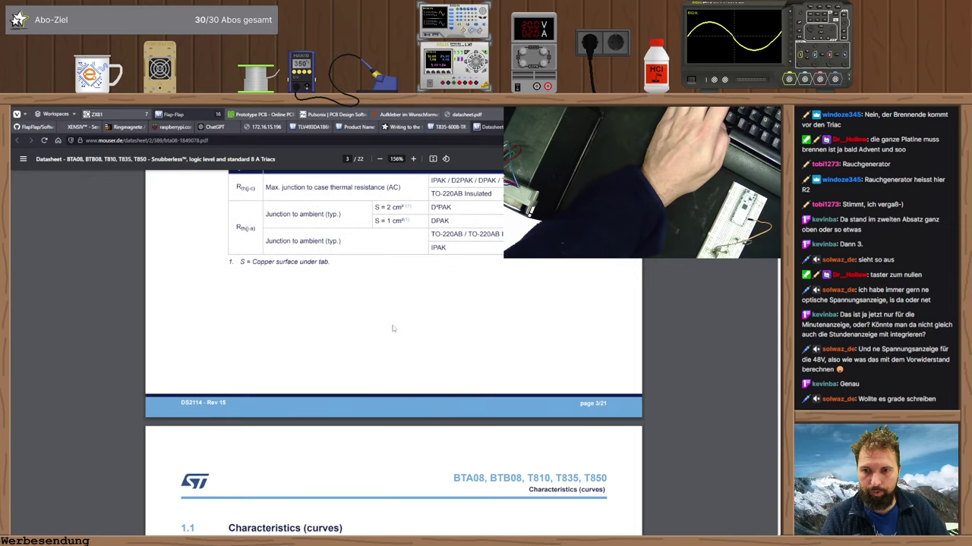
{"action": "scroll", "coordinate": [393, 328], "scroll_direction": "down", "scroll_amount": 4}
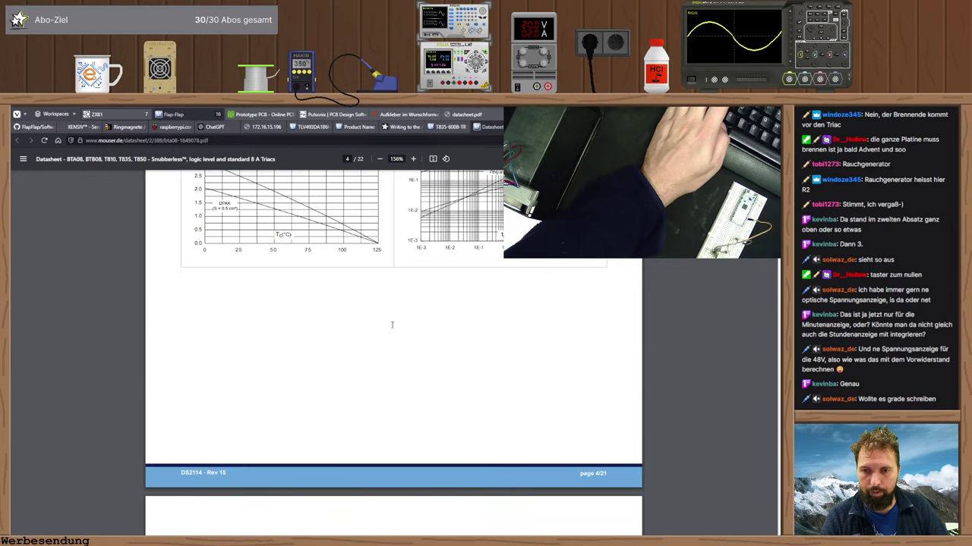
{"action": "scroll", "coordinate": [393, 328], "scroll_direction": "up", "scroll_amount": 1}
{"action": "key", "text": "ctrl+alt+c"}
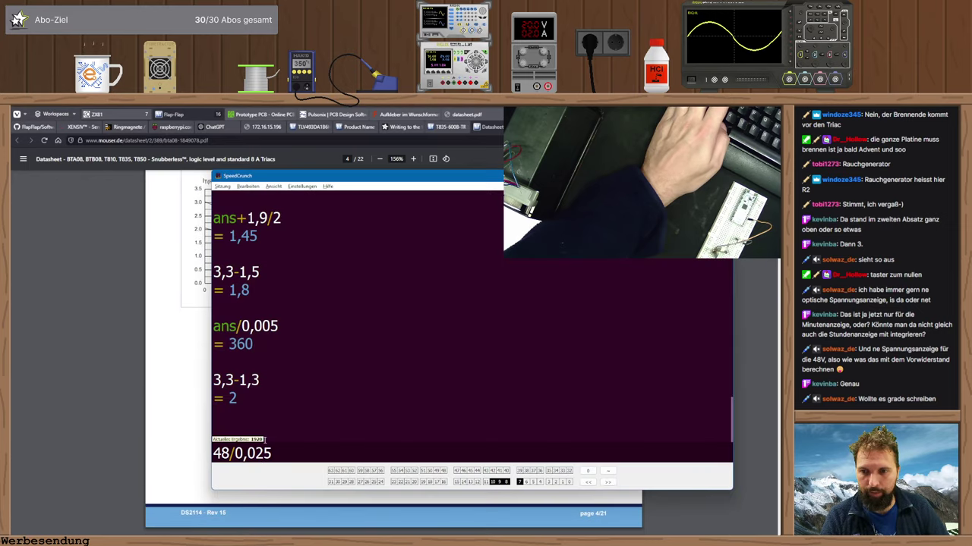
{"action": "key", "text": "Return"}
{"action": "key", "text": "alt+Tab"}
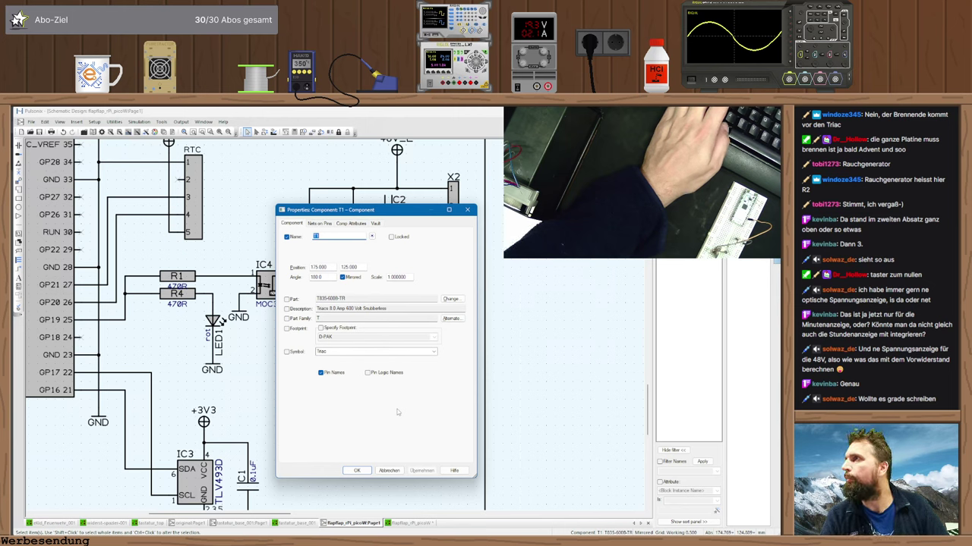
- Close T1's properties without changes and set resistor R2's Value to 2k
{"action": "left_click", "coordinate": [389, 471]}
{"action": "double_click", "coordinate": [334, 294]}
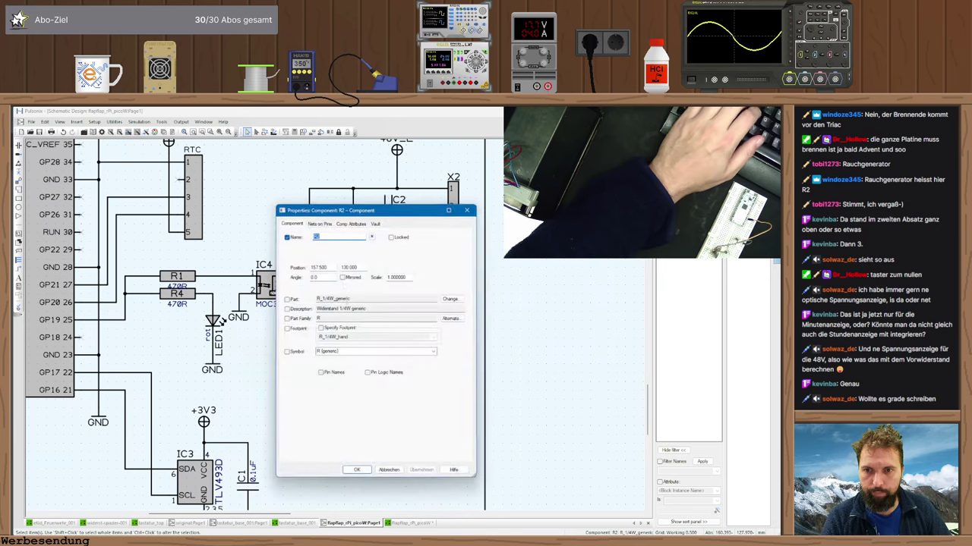
{"action": "key", "text": "ctrl+Tab"}
{"action": "key", "text": "ctrl+Tab"}
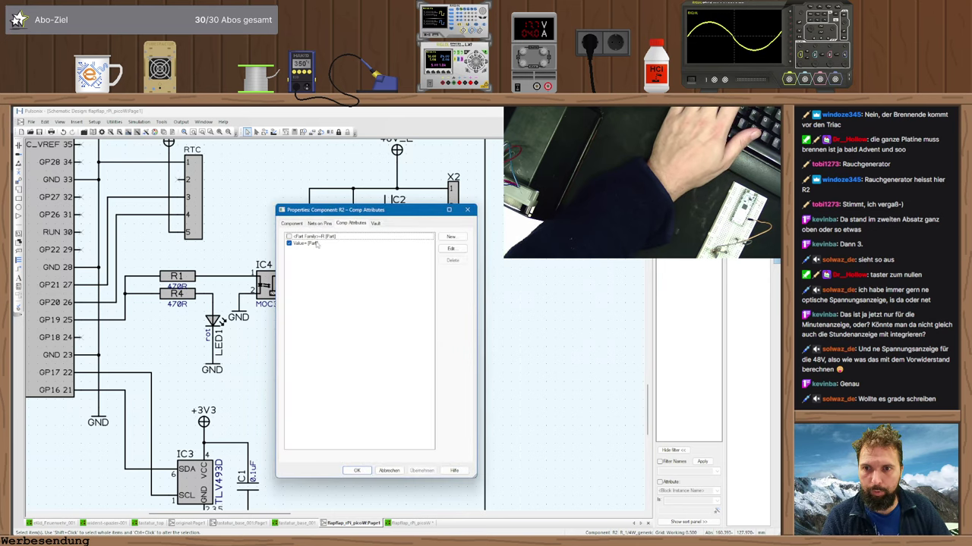
{"action": "double_click", "coordinate": [315, 243]}
{"action": "type", "text": "2k"}
{"action": "key", "text": "Return"}
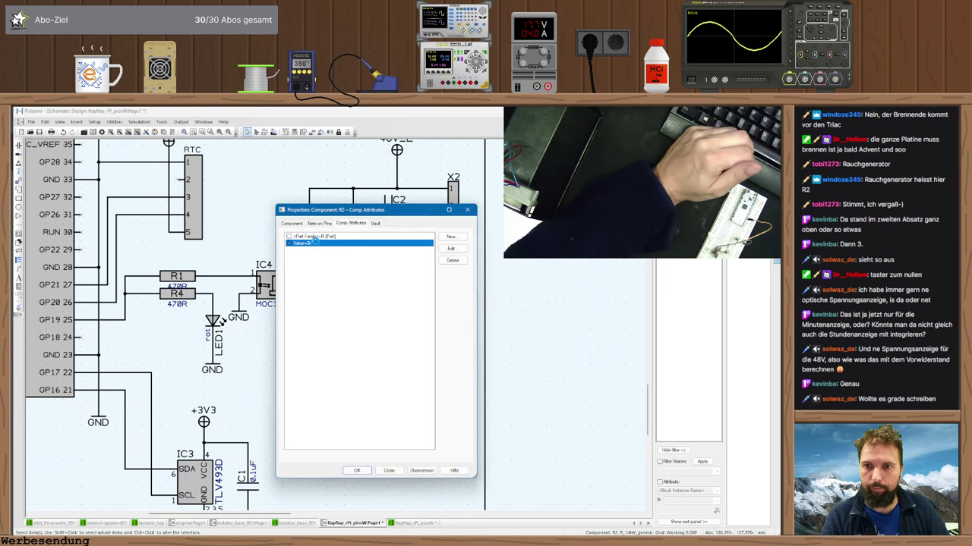
{"action": "key", "text": "Return"}
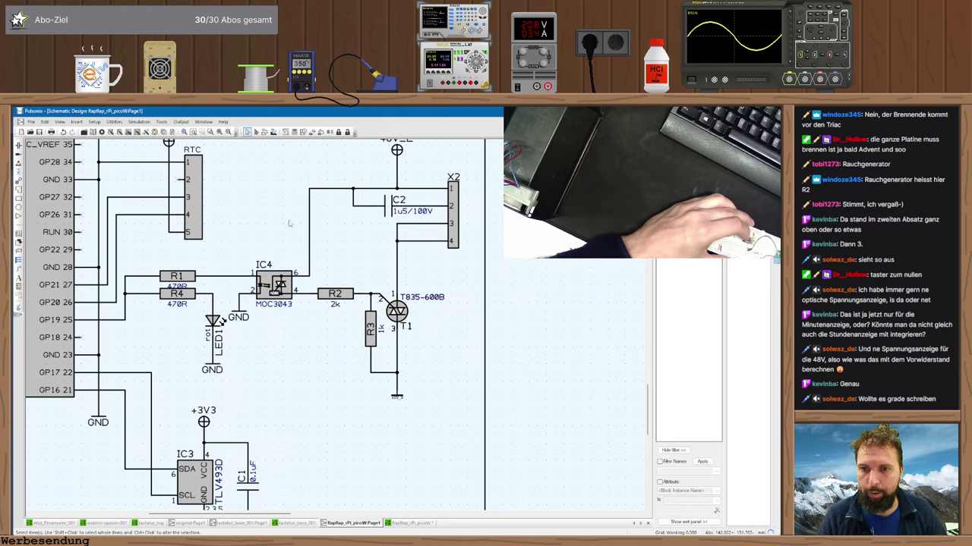
- Change resistor R2's Value attribute to 10k
{"action": "double_click", "coordinate": [345, 293]}
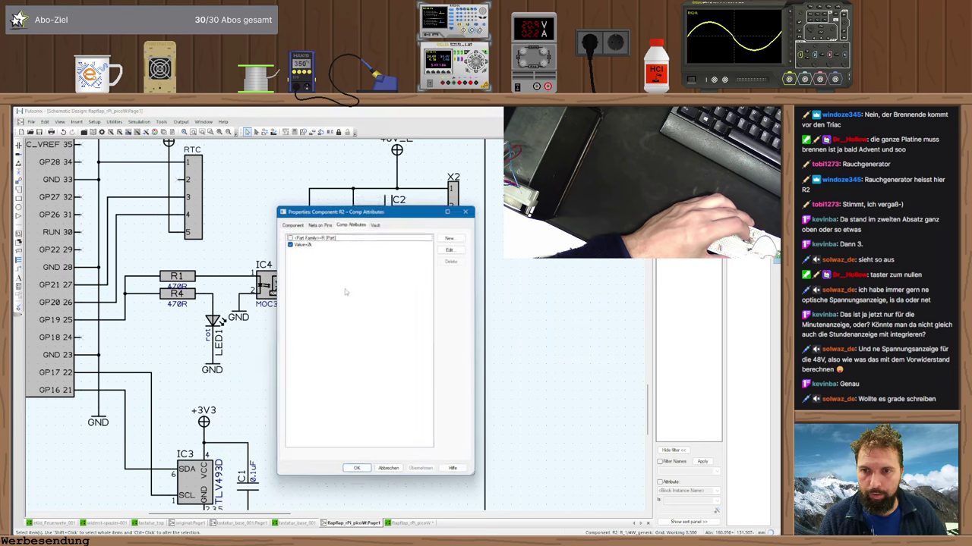
{"action": "double_click", "coordinate": [309, 245]}
{"action": "type", "text": "10k"}
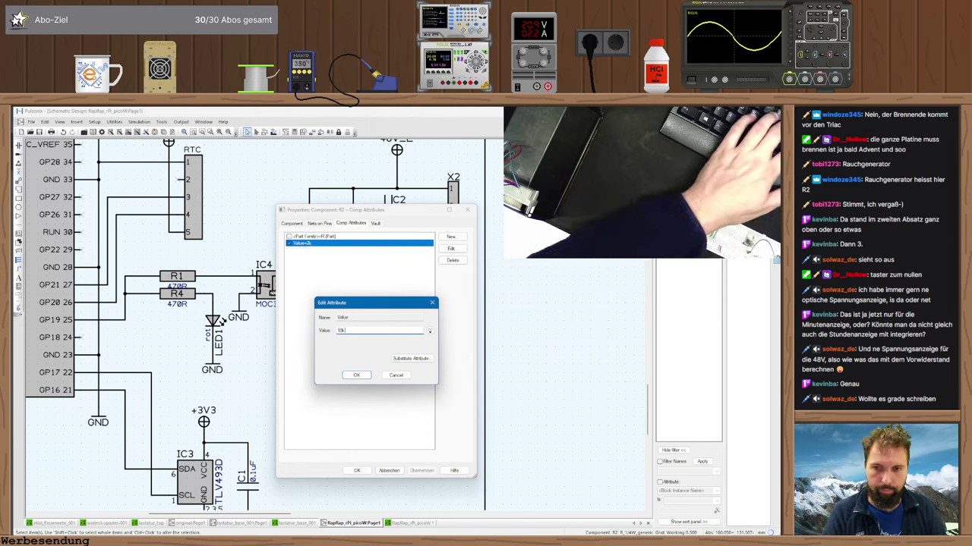
{"action": "key", "text": "Return"}
{"action": "left_click", "coordinate": [357, 470]}
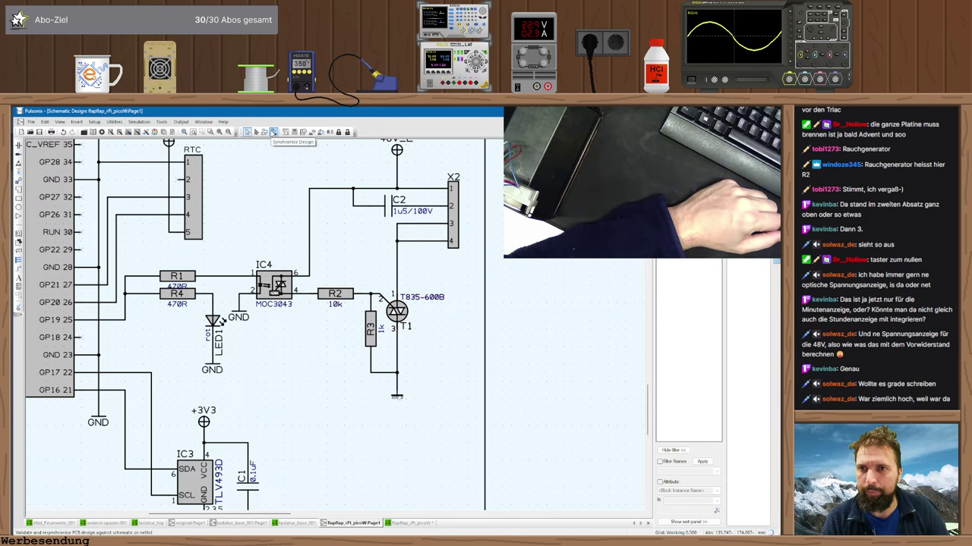
- Synchronise the schematic to the flapflap_rPi_picoW PCB design with Update PCB
{"action": "left_click", "coordinate": [274, 133]}
{"action": "left_click", "coordinate": [449, 334]}
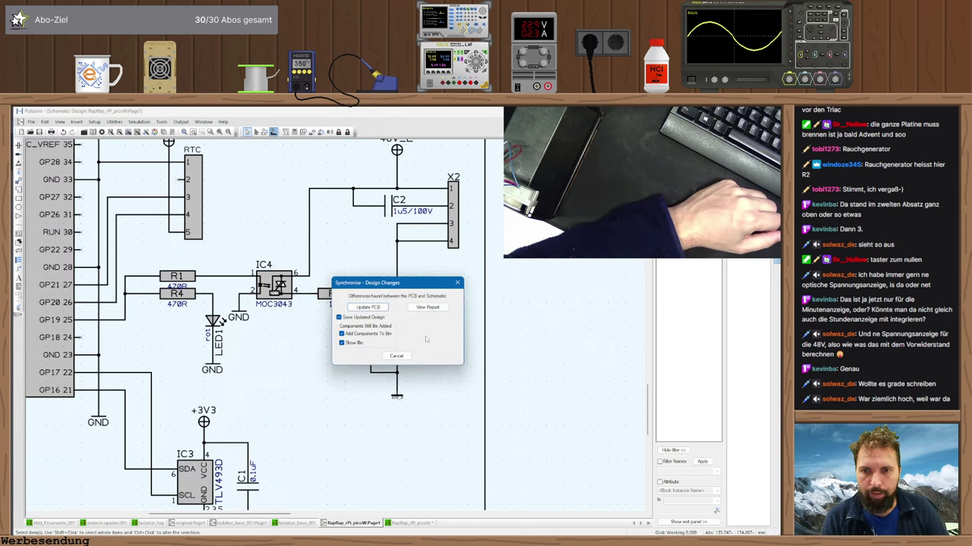
{"action": "left_click", "coordinate": [387, 313]}
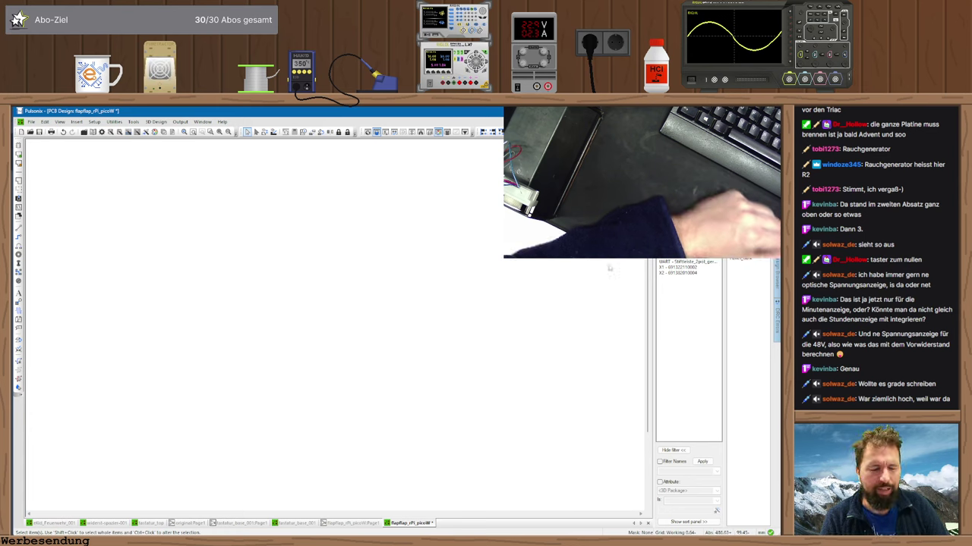
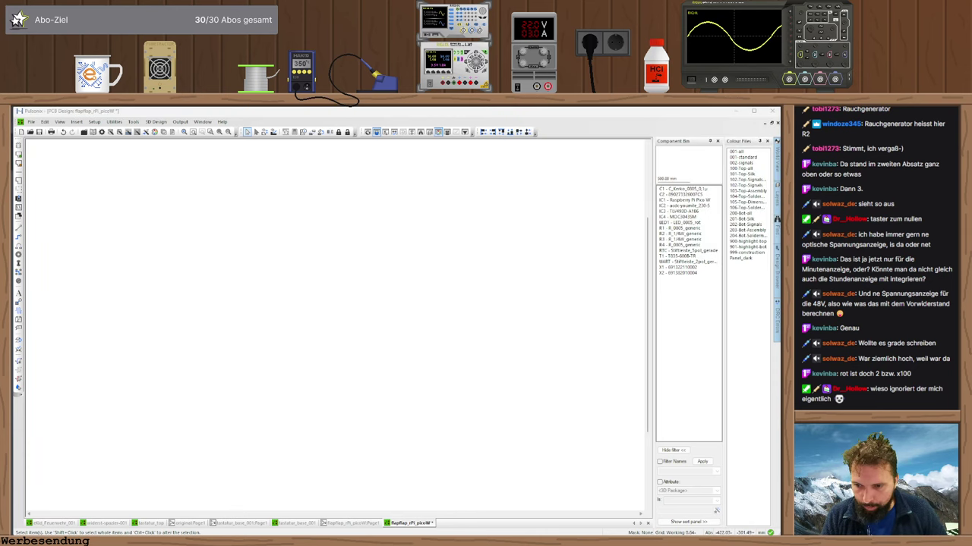
- Open the encoder housing's lower part in its own window with 'Im eigenen Fenster bearbeiten'
{"action": "key", "text": "alt+Tab"}
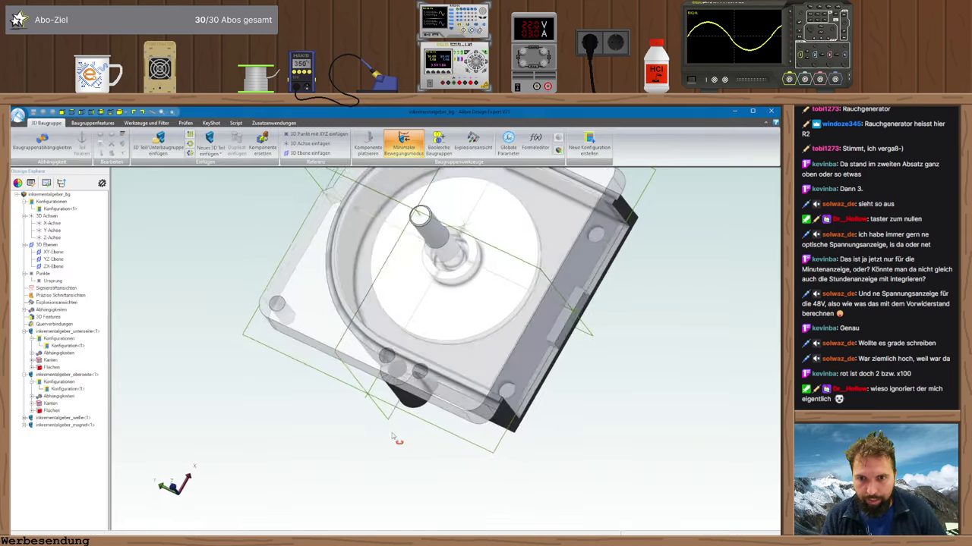
{"action": "middle_click_drag", "start_coordinate": [392, 436], "coordinate": [410, 364]}
{"action": "left_click", "coordinate": [497, 283]}
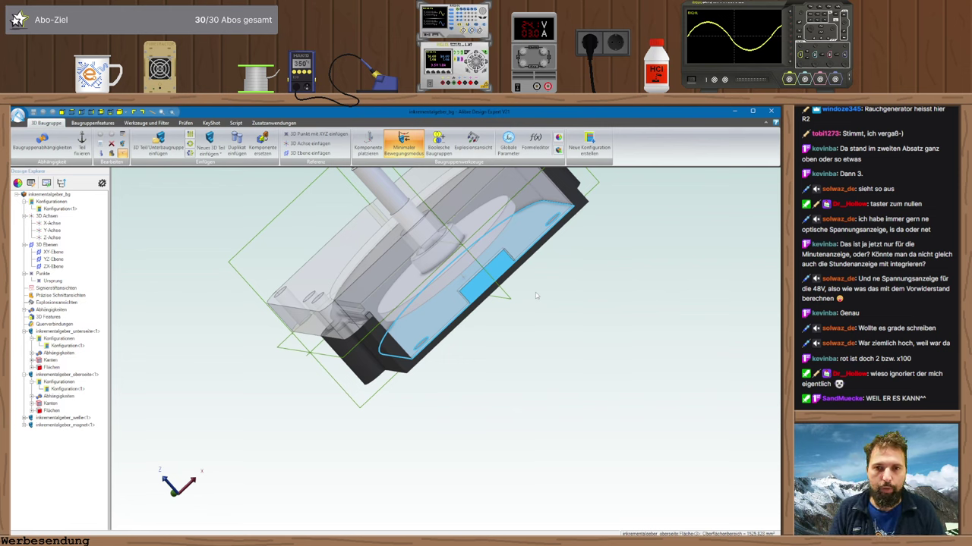
{"action": "middle_click_drag", "start_coordinate": [535, 298], "coordinate": [535, 312]}
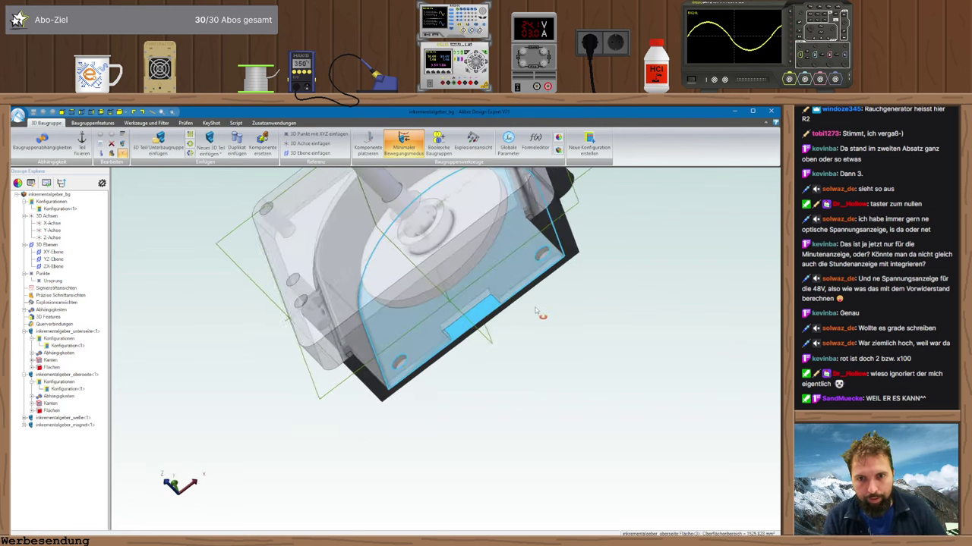
{"action": "right_click", "coordinate": [433, 327]}
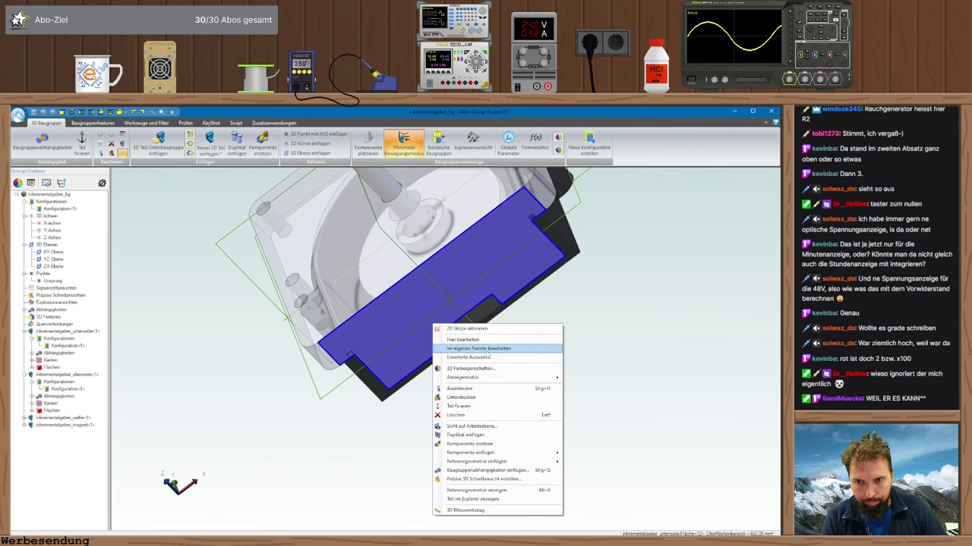
{"action": "left_click", "coordinate": [488, 352]}
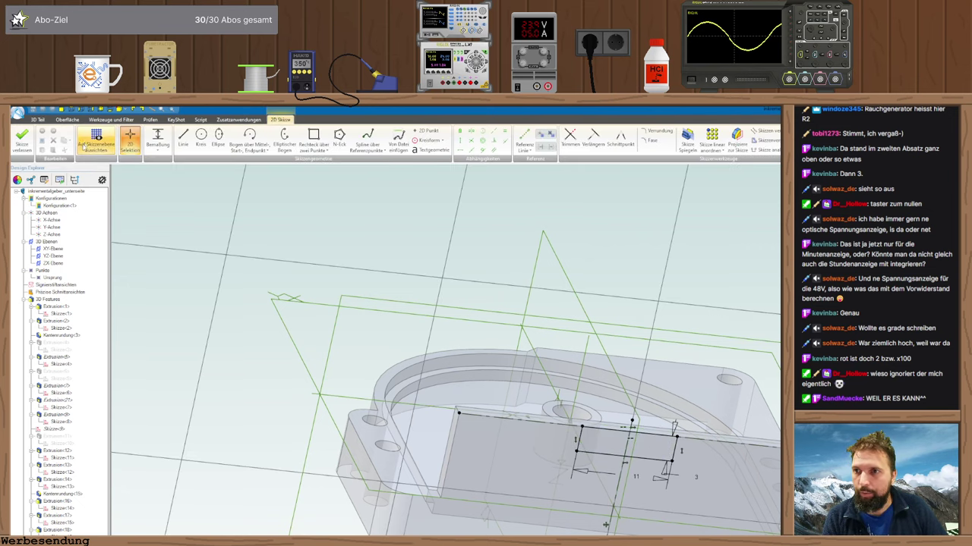
- Change the notch's depth dimension from 3 to 1,5
{"action": "left_click", "coordinate": [94, 143]}
{"action": "scroll", "coordinate": [474, 348], "scroll_direction": "down", "scroll_amount": 8}
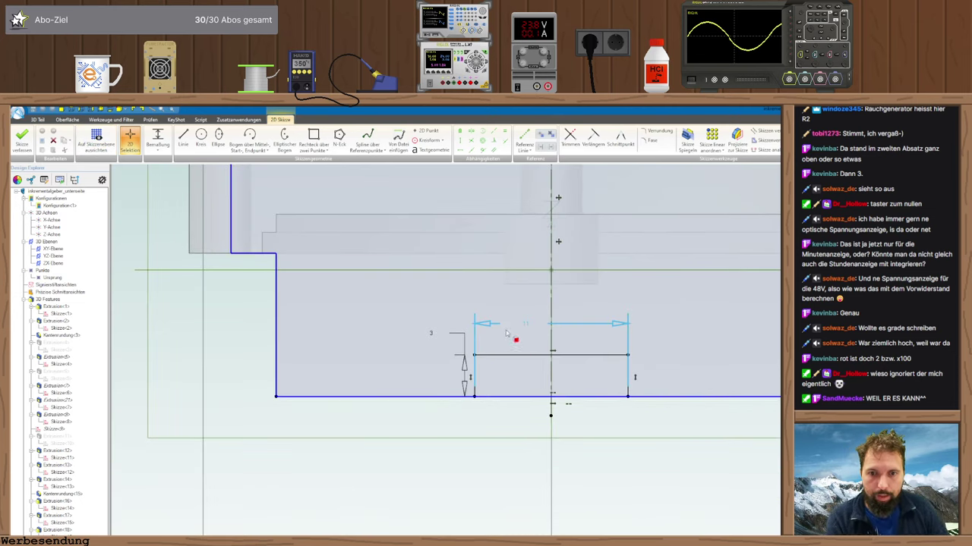
{"action": "double_click", "coordinate": [462, 336]}
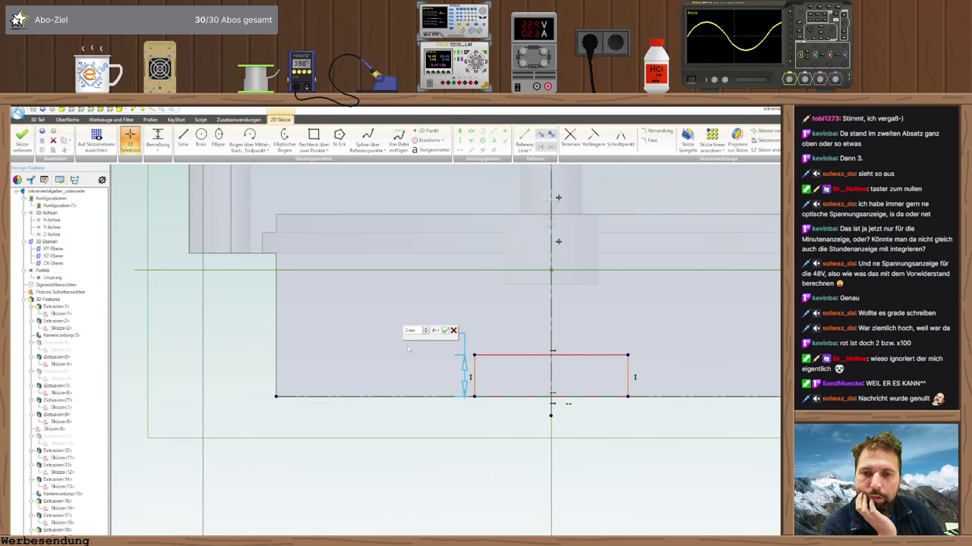
{"action": "left_click_drag", "start_coordinate": [422, 331], "coordinate": [392, 332]}
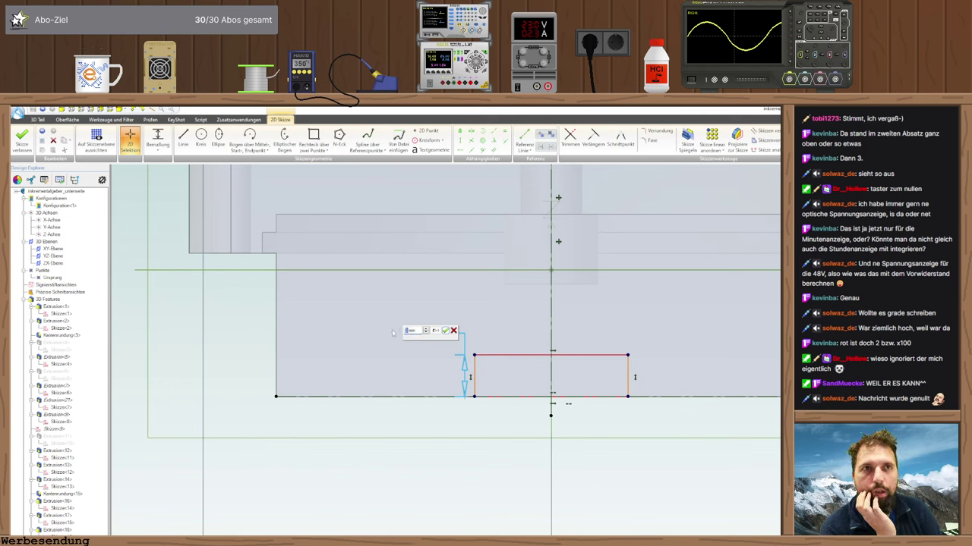
{"action": "type", "text": "1,5"}
{"action": "key", "text": "Return"}
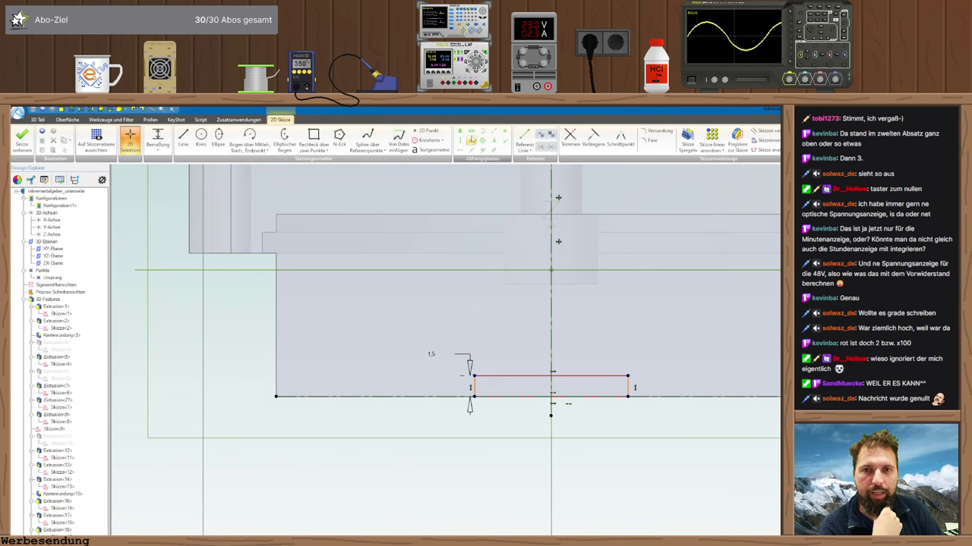
- Align the notch collinear with the outline's left edge and exit the sketch
{"action": "key", "text": "Escape"}
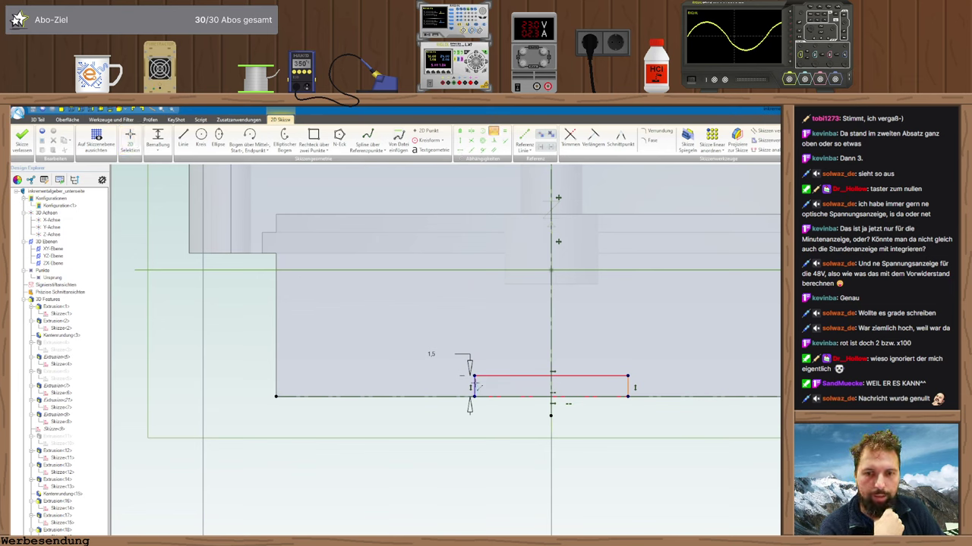
{"action": "left_click", "coordinate": [277, 369]}
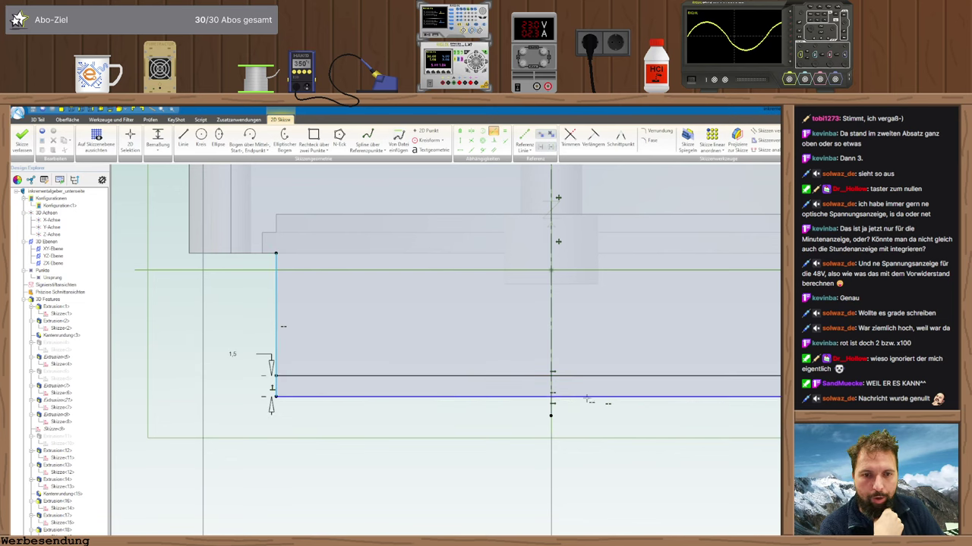
{"action": "left_click", "coordinate": [21, 139]}
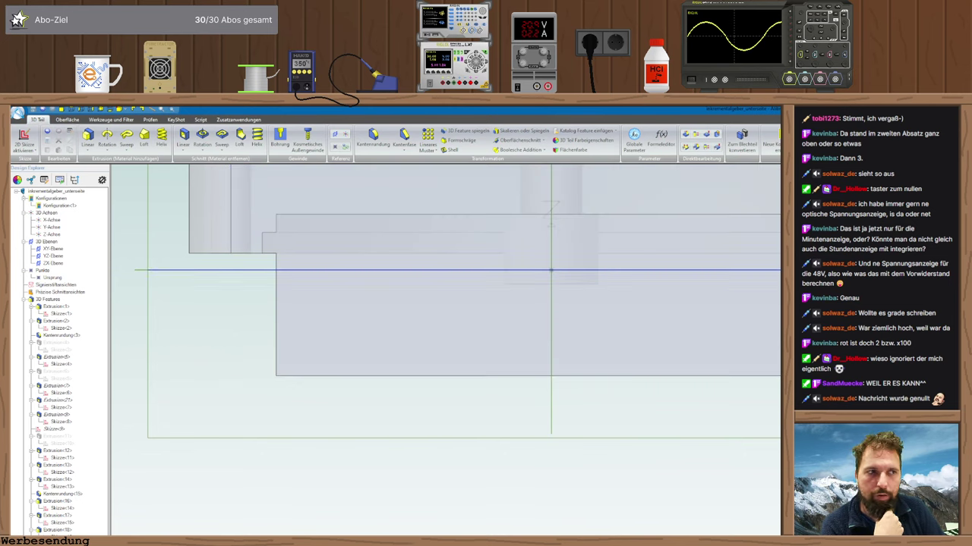
- Save the inkrementalgeber_bg assembly together with its modified lower part
{"action": "key", "text": "alt+Tab"}
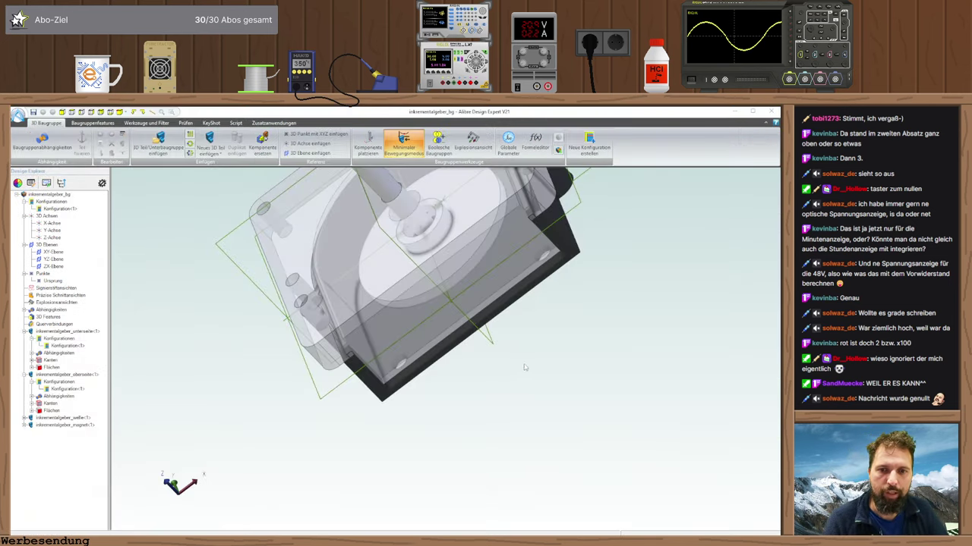
{"action": "key", "text": "ctrl+s"}
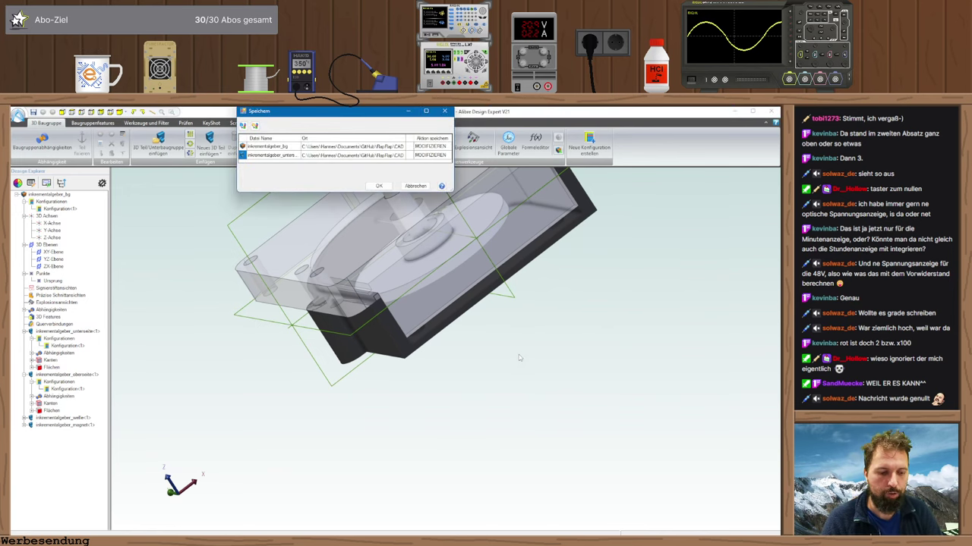
{"action": "left_click", "coordinate": [380, 186]}
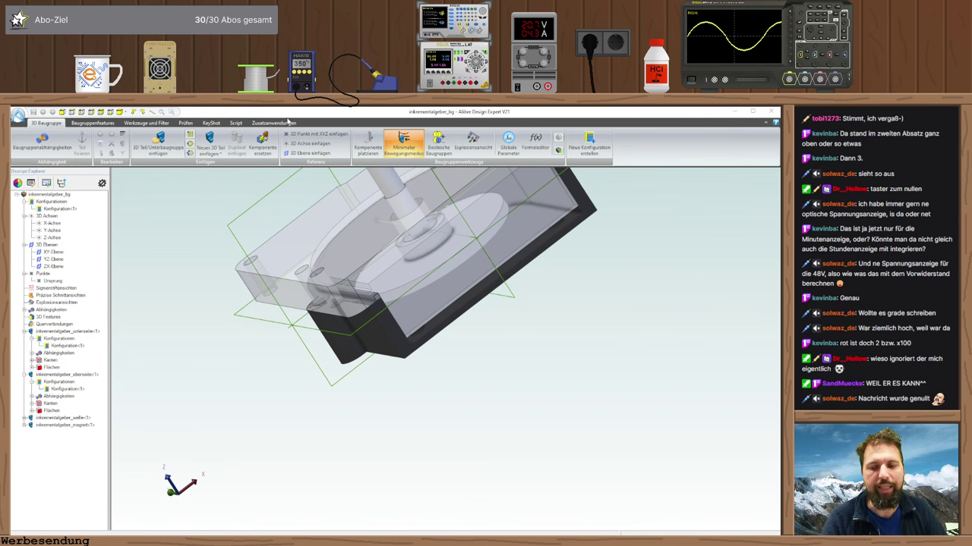
- Insert switch SW1 from the mechanical library beside GP18 on the Pico W schematic
{"action": "key", "text": "alt+Tab"}
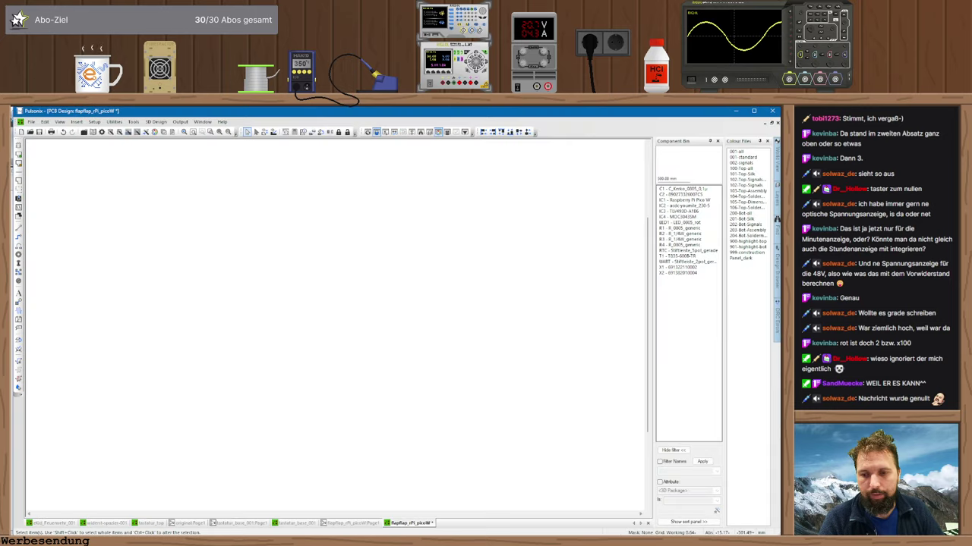
{"action": "left_click", "coordinate": [346, 524]}
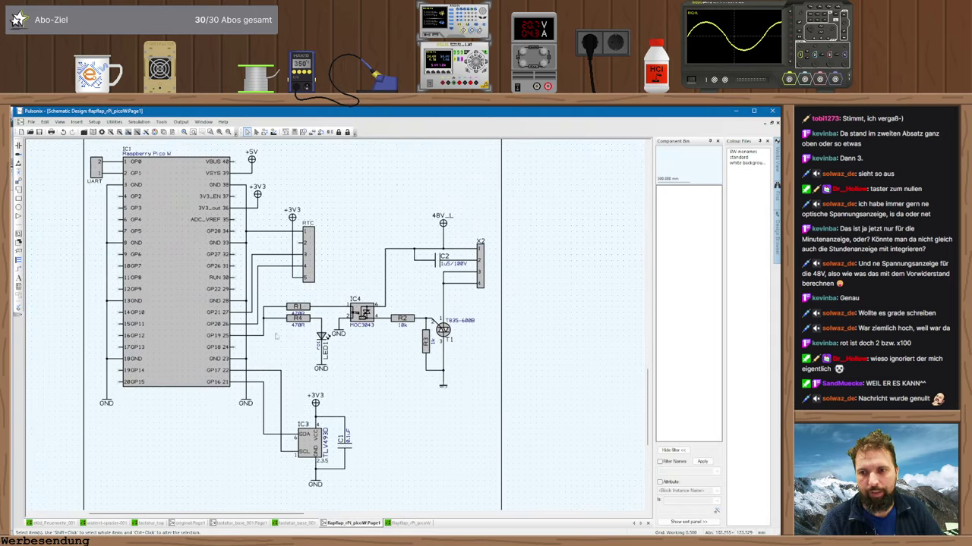
{"action": "left_click", "coordinate": [19, 145]}
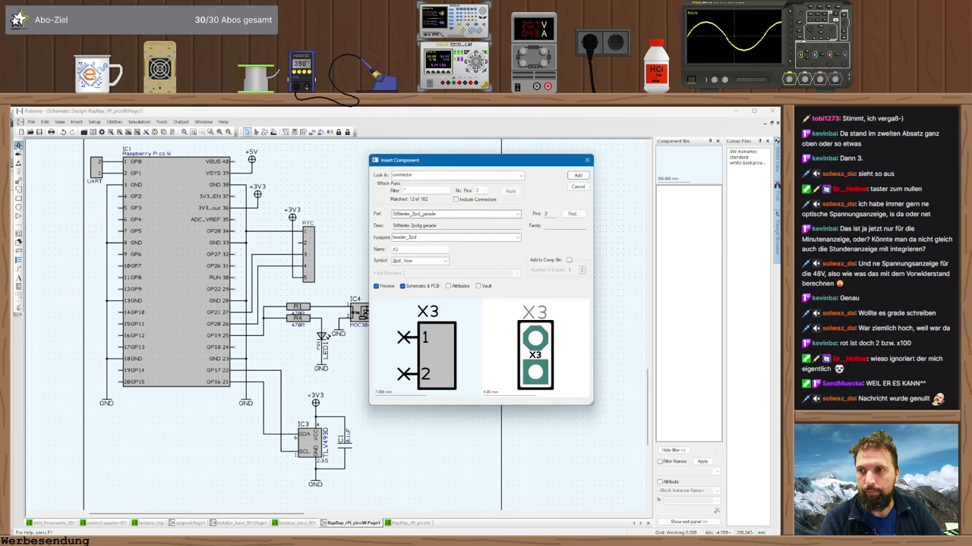
{"action": "left_click", "coordinate": [519, 175]}
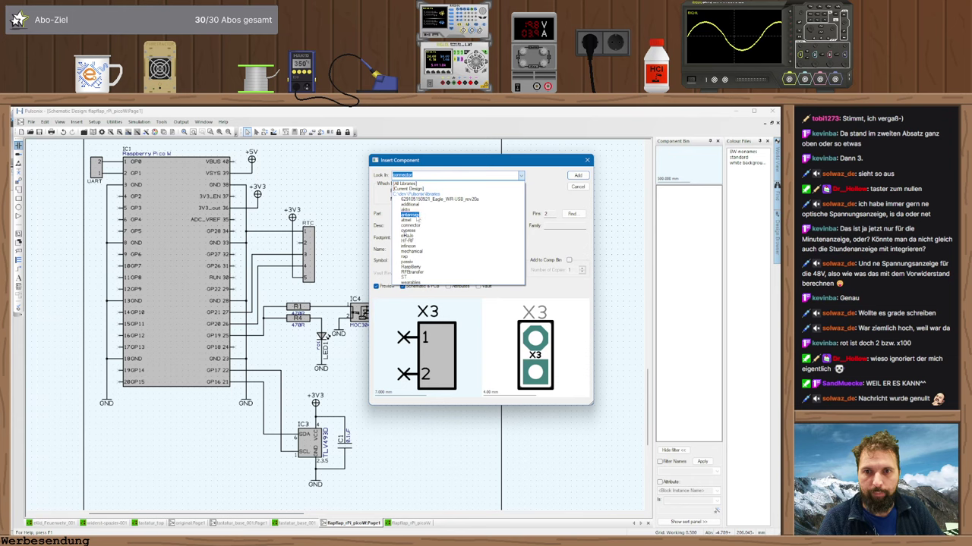
{"action": "left_click", "coordinate": [410, 250]}
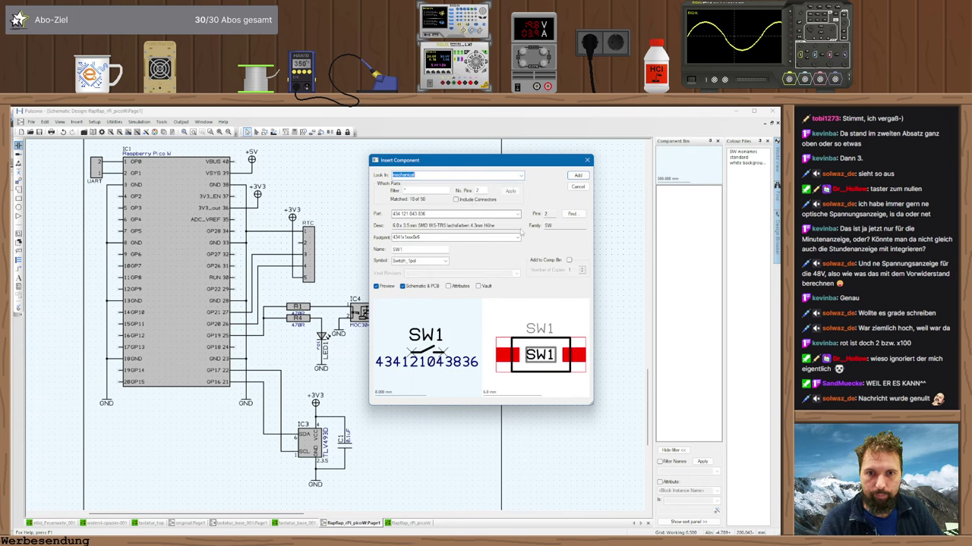
{"action": "left_click", "coordinate": [577, 176]}
{"action": "scroll", "coordinate": [304, 325], "scroll_direction": "up", "scroll_amount": 4}
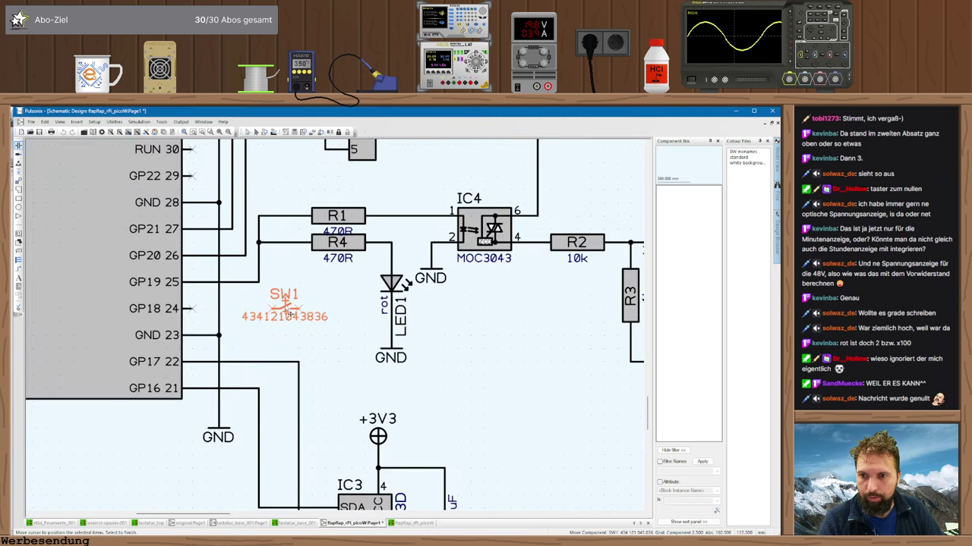
{"action": "left_click", "coordinate": [291, 313]}
{"action": "key", "text": "r"}
{"action": "key", "text": "Escape"}
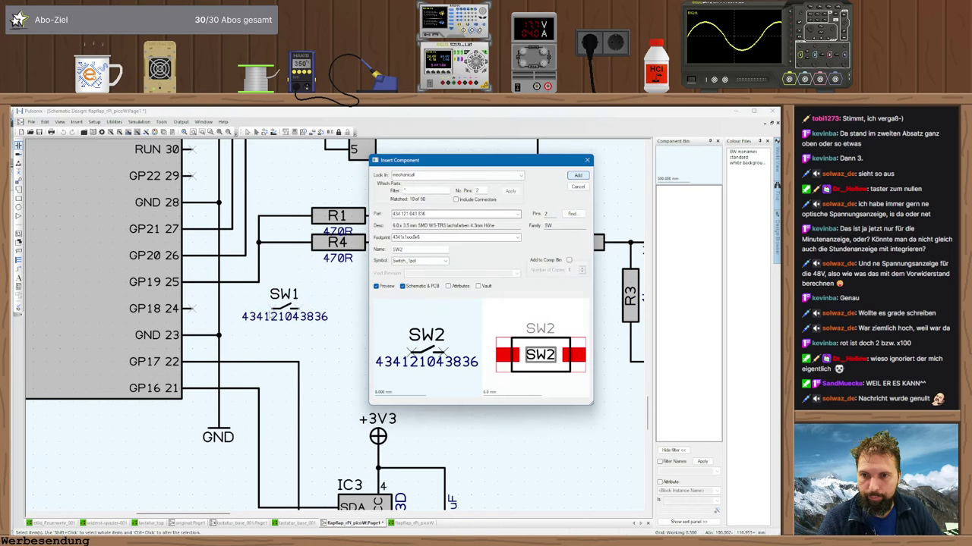
{"action": "key", "text": "Escape"}
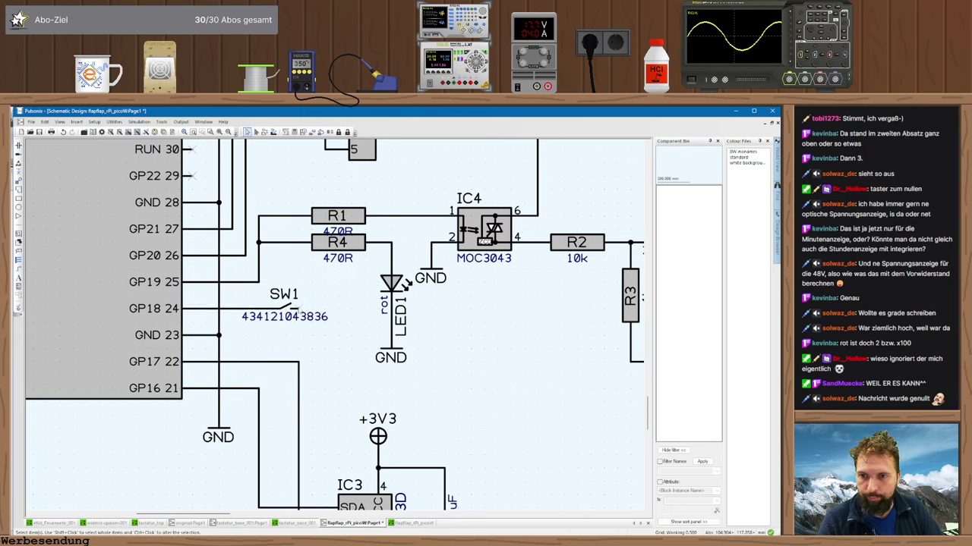
- Wire SW1's other pin to the LED1 ground line, joining it to GND
{"action": "left_click", "coordinate": [298, 309]}
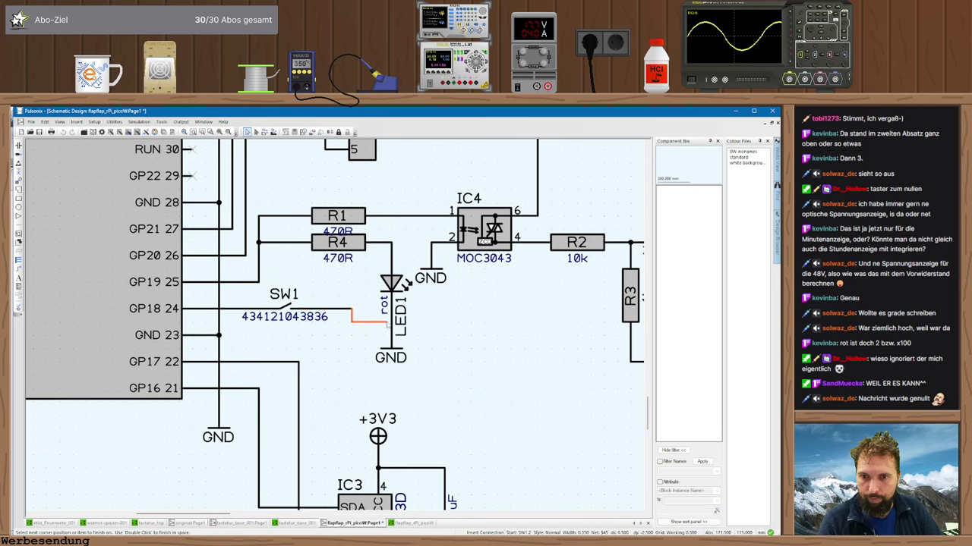
{"action": "left_click", "coordinate": [391, 321]}
{"action": "key", "text": "Return"}
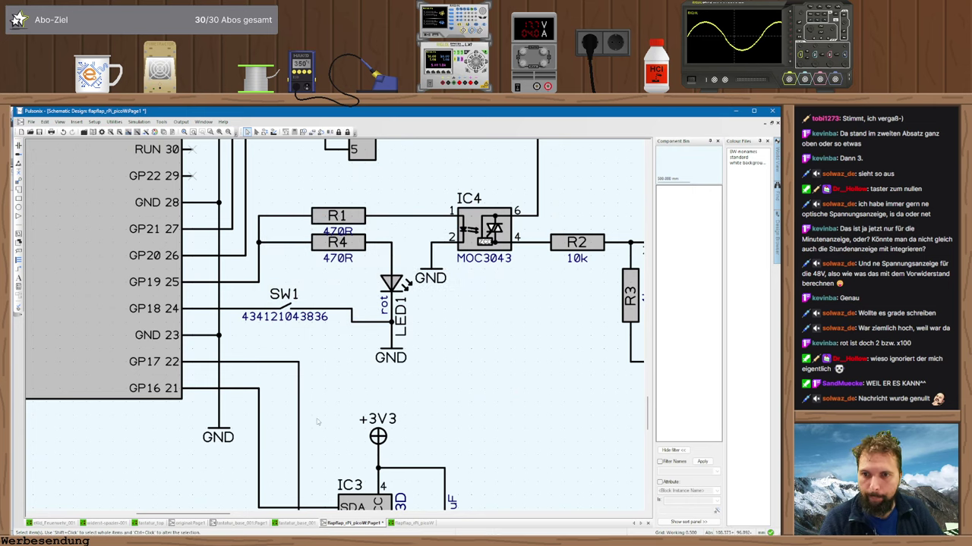
{"action": "key", "text": "alt+Tab"}
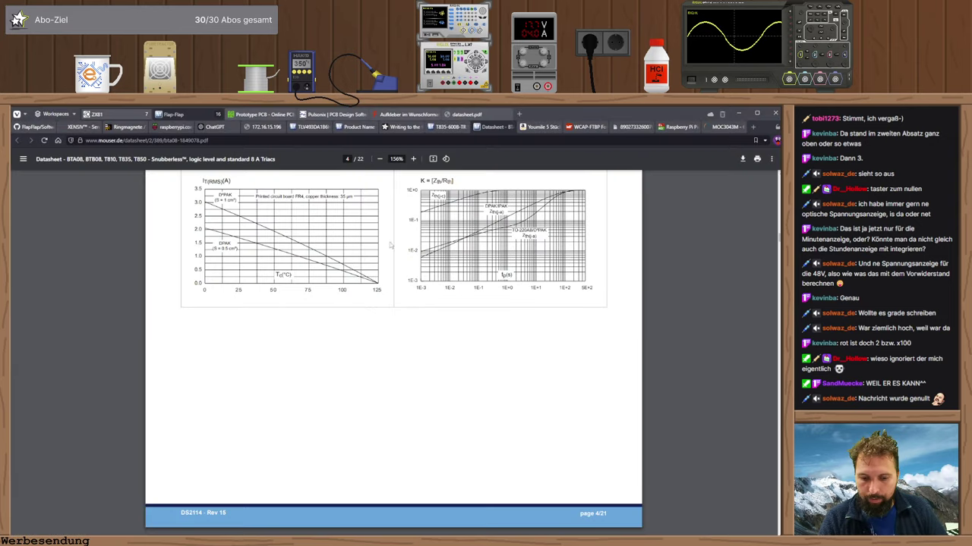
- Search 'raspberry pico internal pullup' and skim the draeger-it Pico pull-up article
{"action": "left_click", "coordinate": [665, 127]}
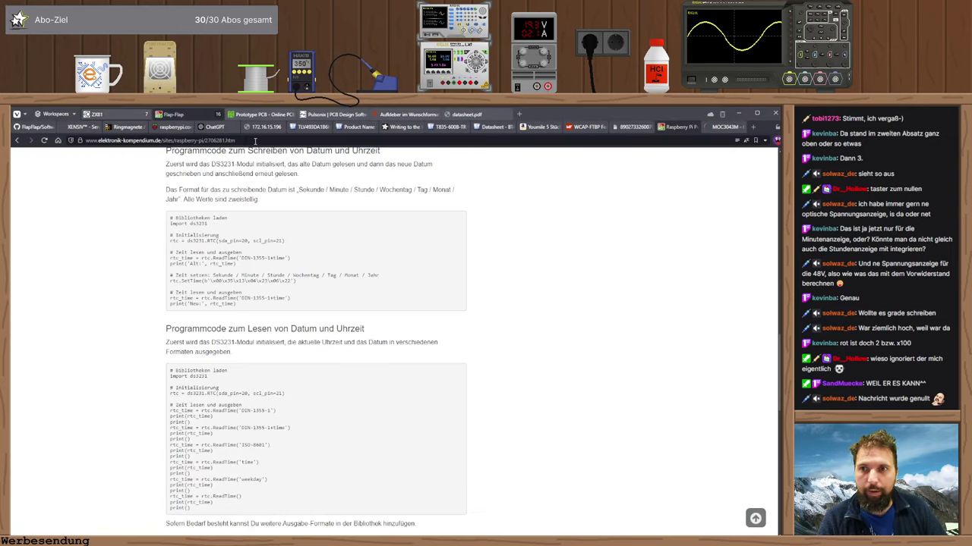
{"action": "left_click", "coordinate": [255, 141]}
{"action": "type", "text": "rasp"}
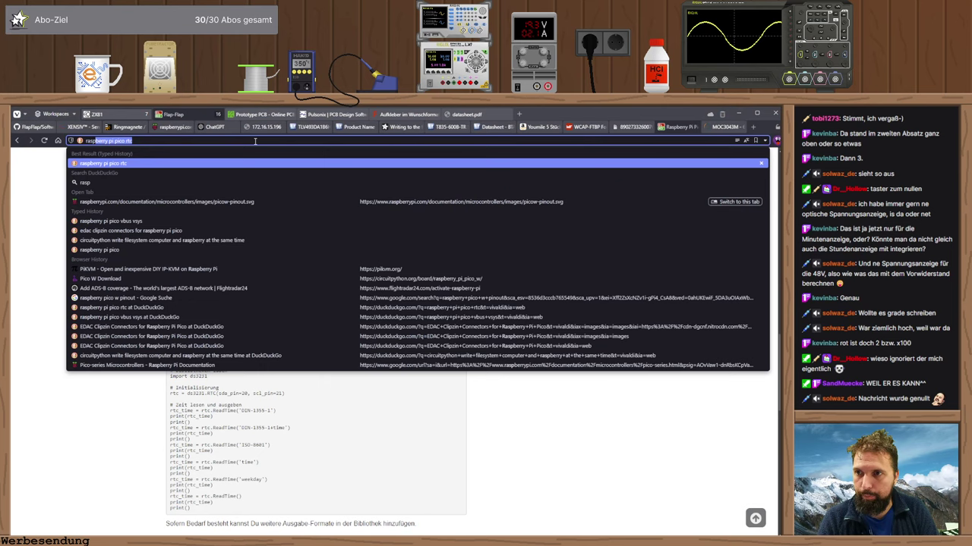
{"action": "type", "text": "berry pico"}
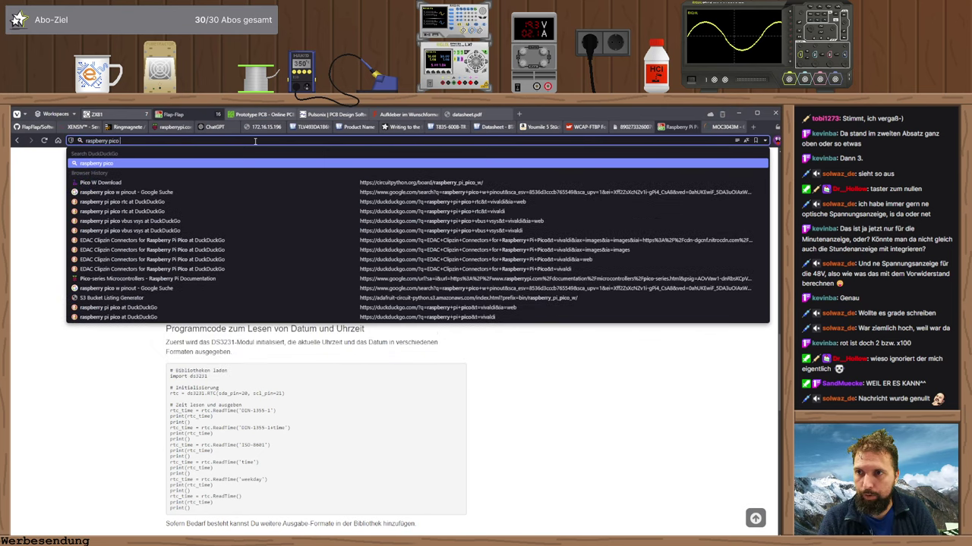
{"action": "type", "text": " i"}
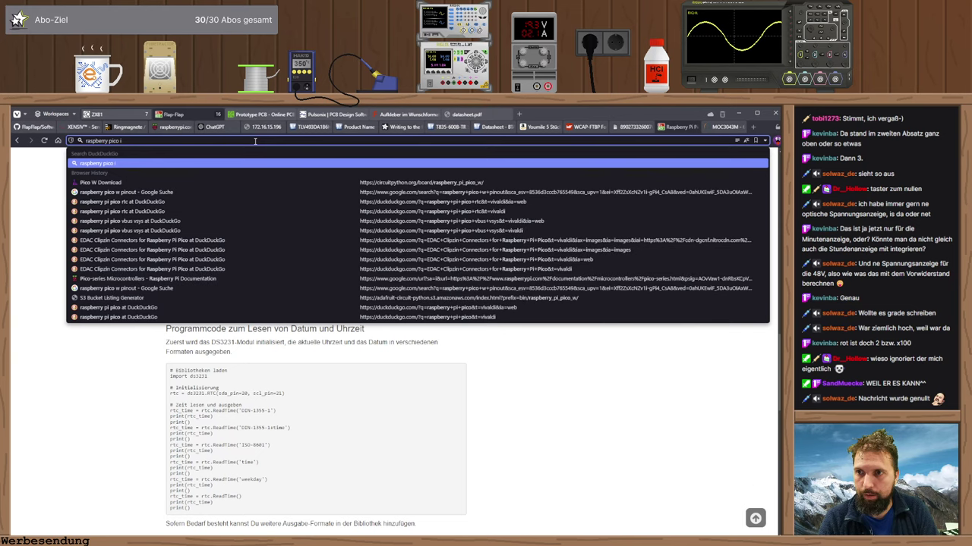
{"action": "type", "text": "nternal pullup"}
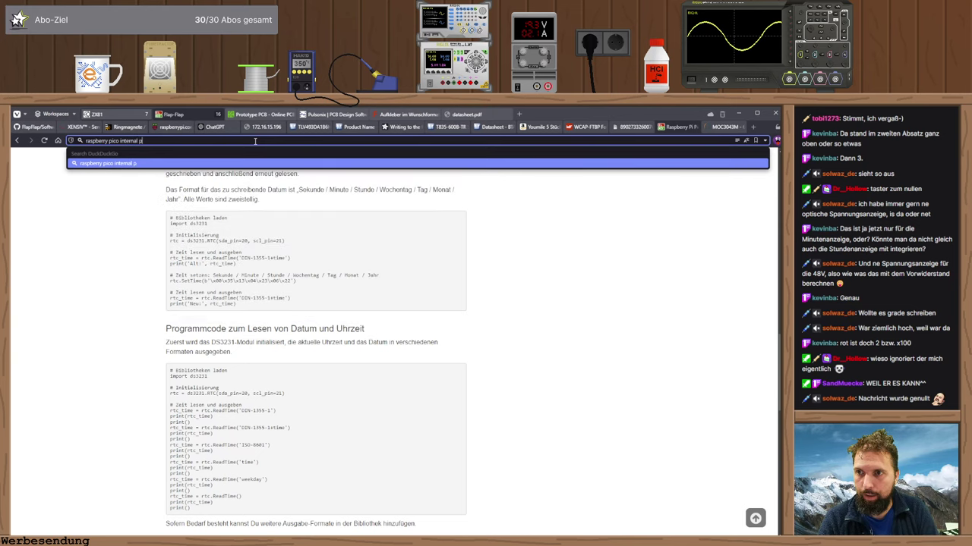
{"action": "key", "text": "Return"}
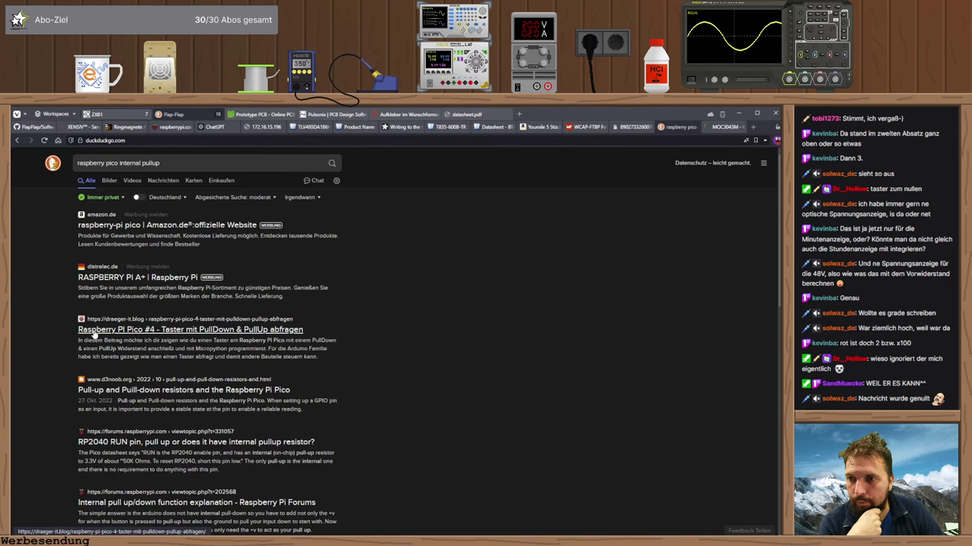
{"action": "left_click", "coordinate": [95, 332]}
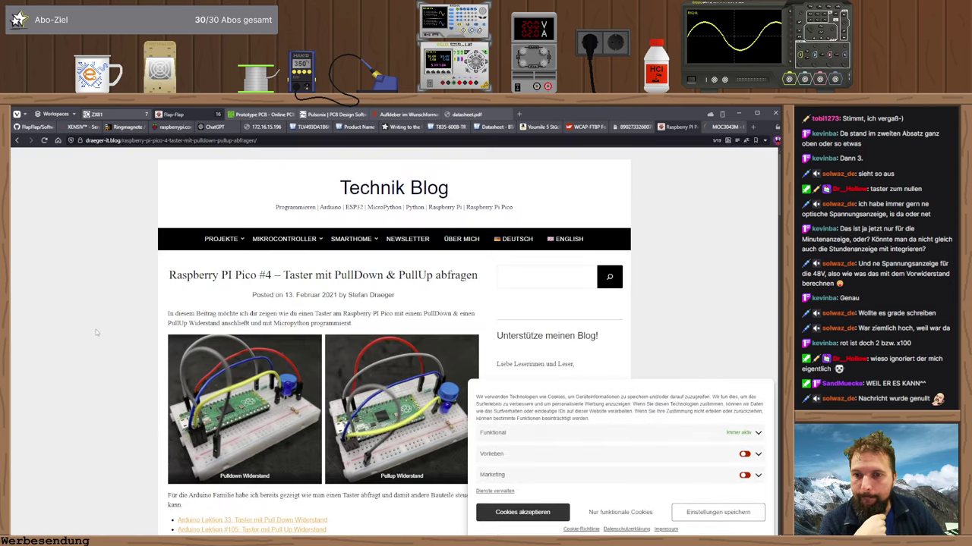
{"action": "scroll", "coordinate": [97, 333], "scroll_direction": "down", "scroll_amount": 3}
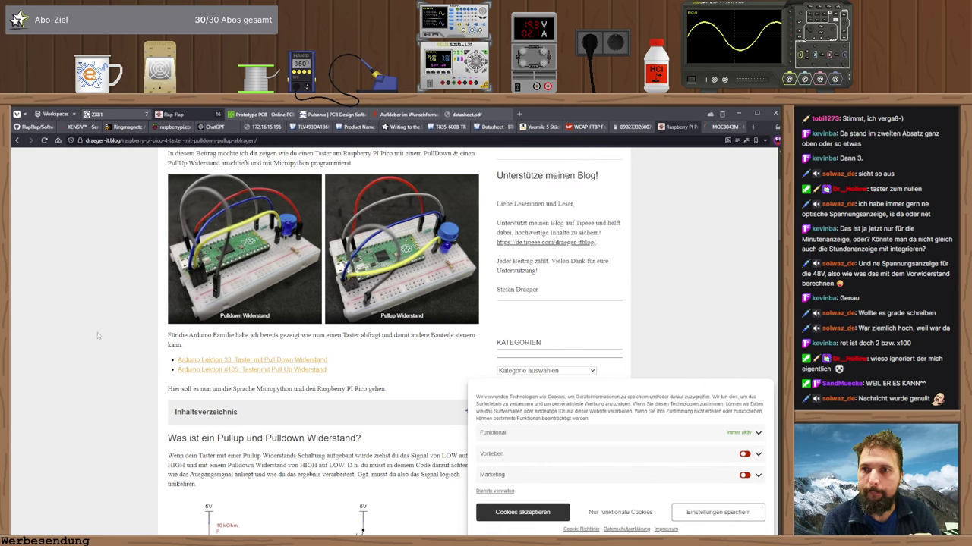
{"action": "scroll", "coordinate": [97, 333], "scroll_direction": "down", "scroll_amount": 8}
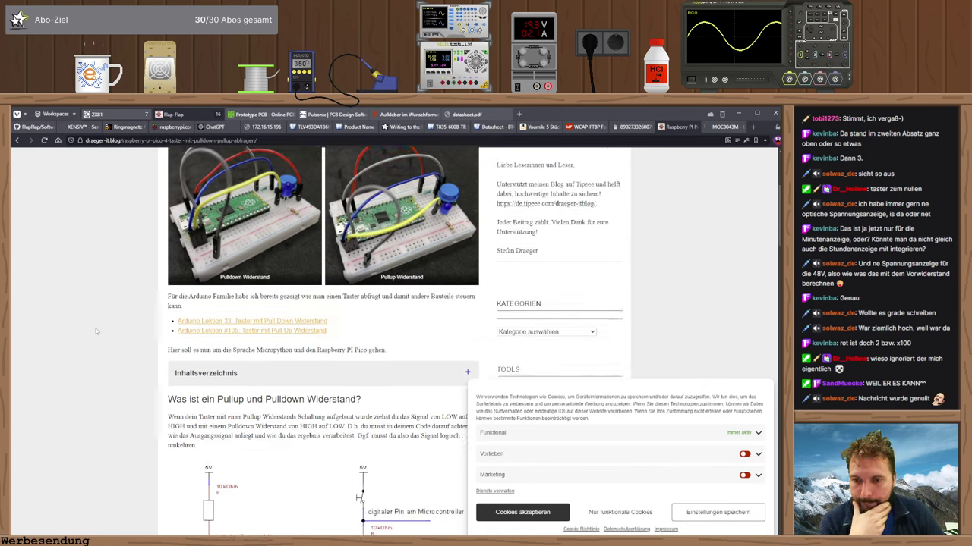
{"action": "scroll", "coordinate": [109, 332], "scroll_direction": "down", "scroll_amount": 3}
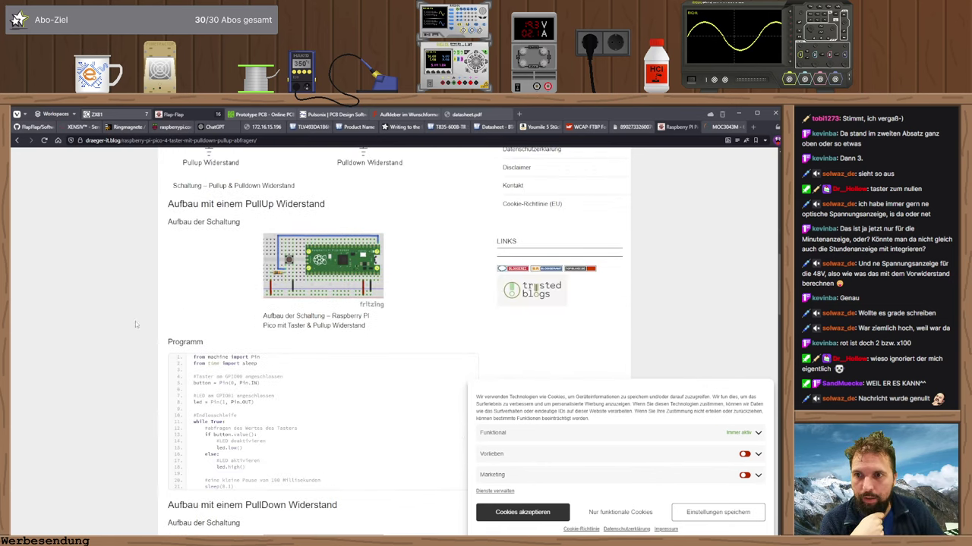
{"action": "key", "text": "alt+Left"}
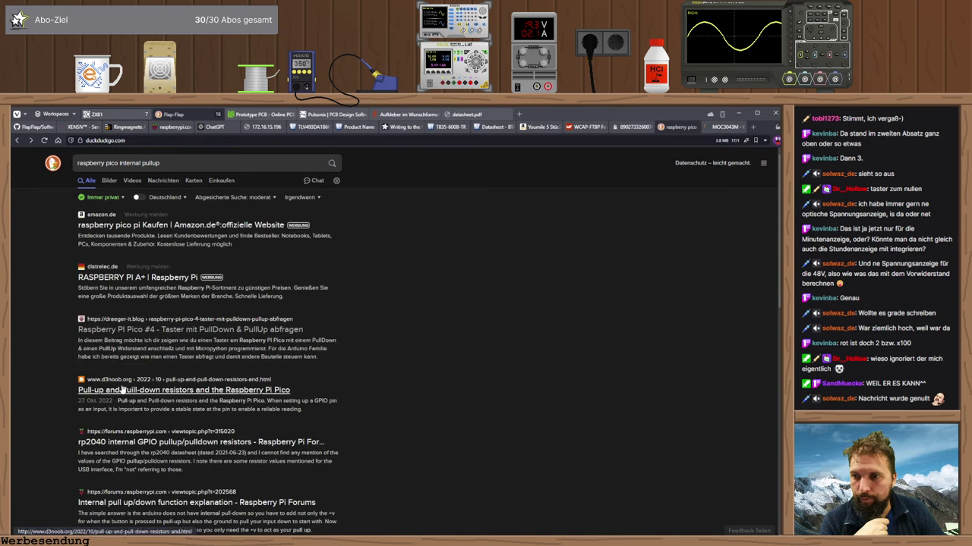
- Read the d3noob Pico pull-up/pull-down article down to its Pin.PULL_DOWN example
{"action": "left_click", "coordinate": [124, 394]}
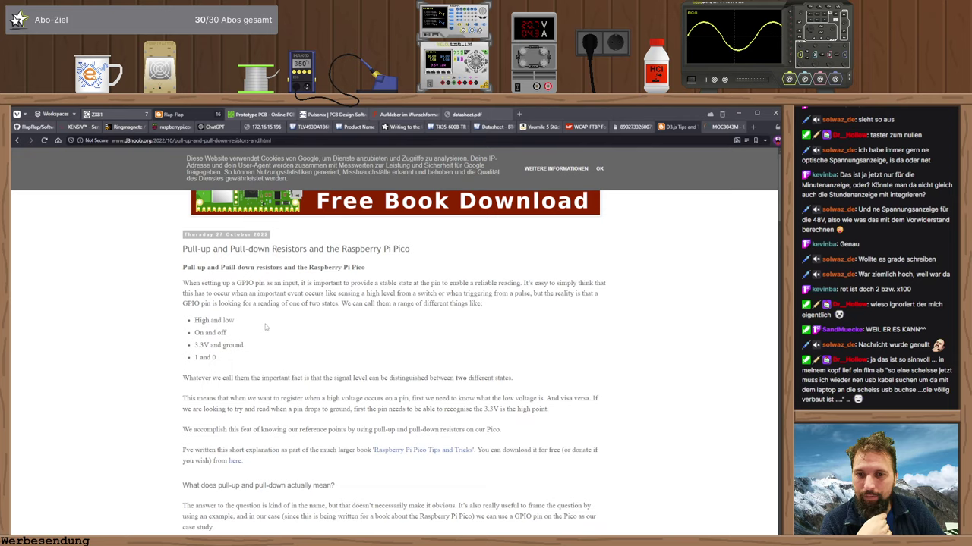
{"action": "scroll", "coordinate": [265, 324], "scroll_direction": "down", "scroll_amount": 3}
{"action": "scroll", "coordinate": [266, 329], "scroll_direction": "down", "scroll_amount": 4}
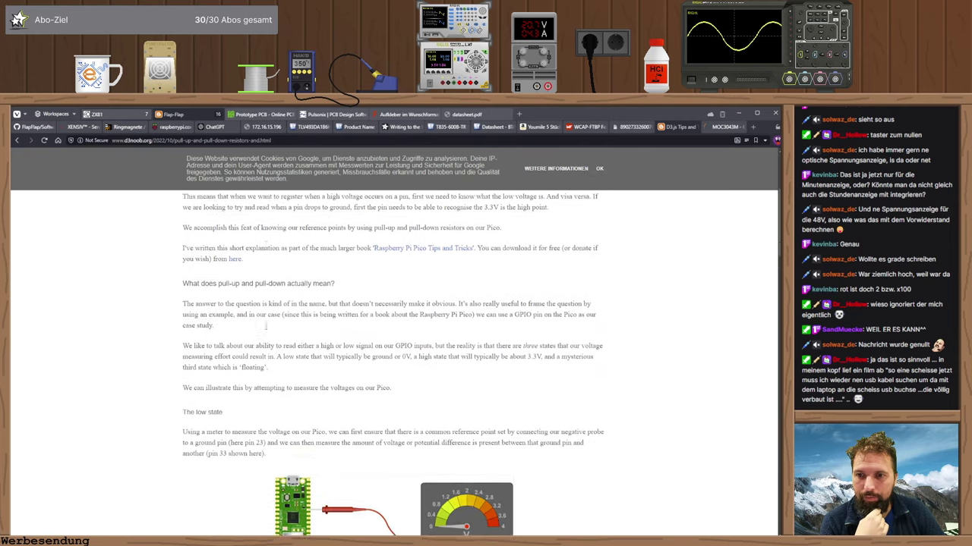
{"action": "scroll", "coordinate": [266, 329], "scroll_direction": "down", "scroll_amount": 8}
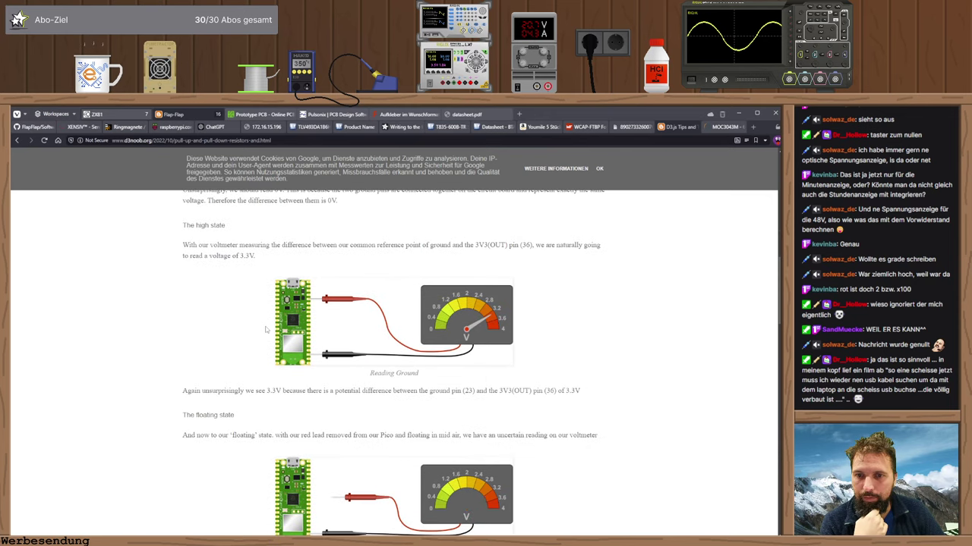
{"action": "scroll", "coordinate": [266, 330], "scroll_direction": "down", "scroll_amount": 9}
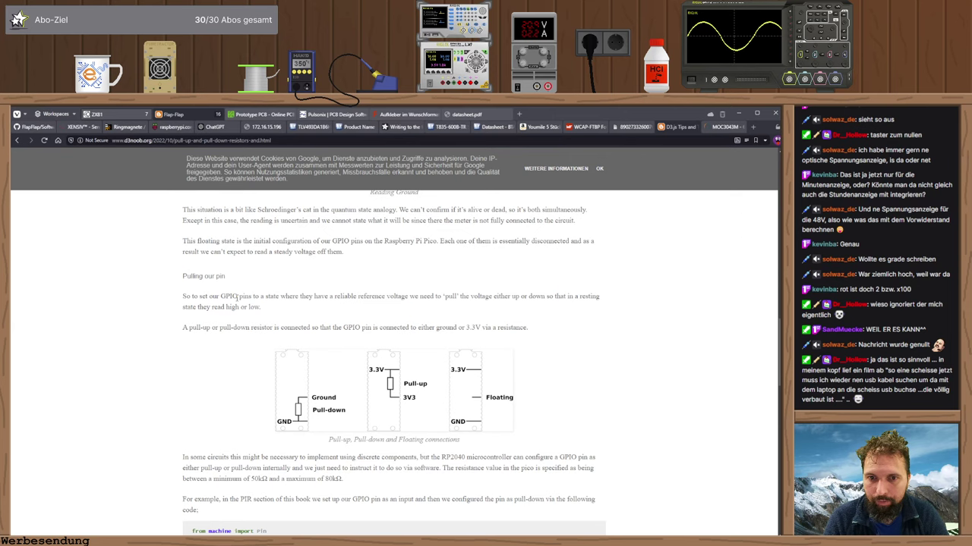
{"action": "scroll", "coordinate": [236, 299], "scroll_direction": "down", "scroll_amount": 3}
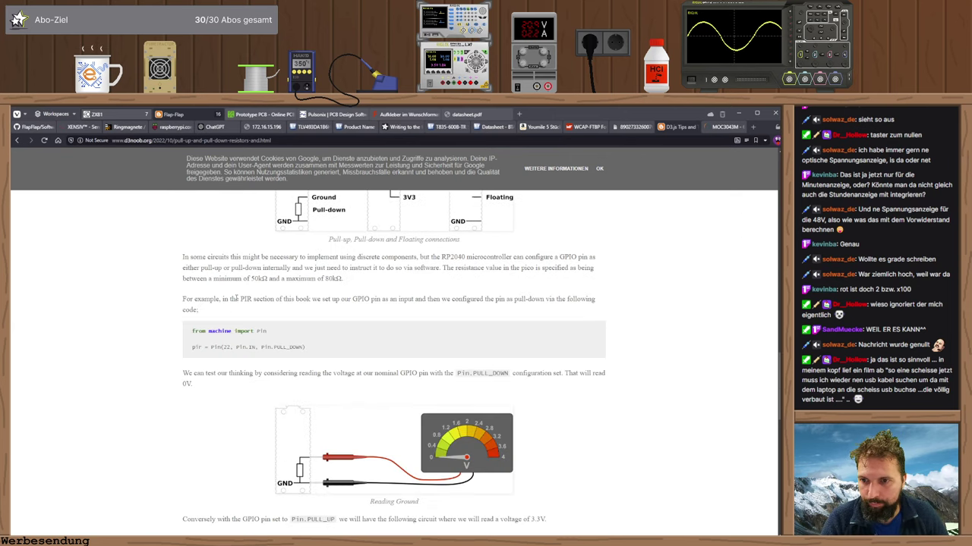
{"action": "double_click", "coordinate": [282, 347]}
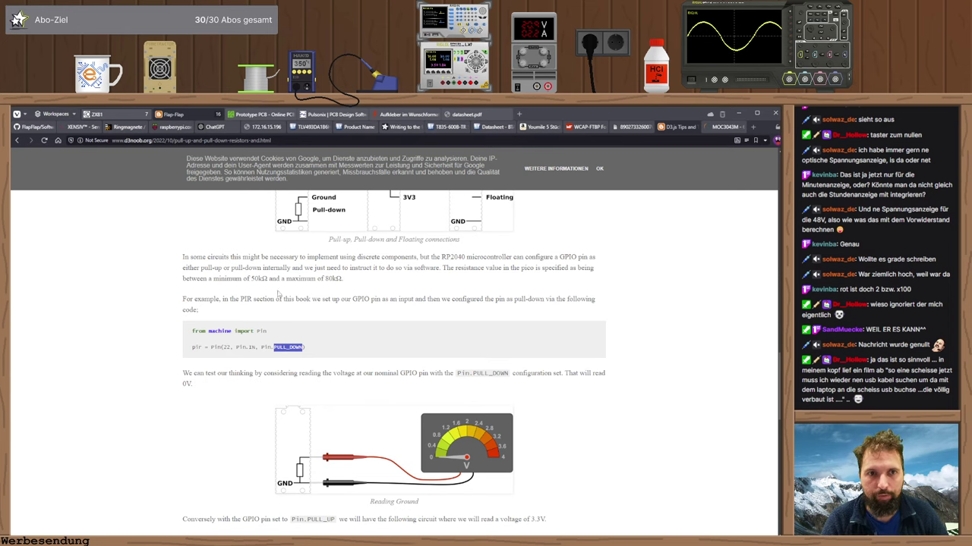
{"action": "key", "text": "ctrl+Tab"}
- Rename switch SW1 to ZERO in its component properties
{"action": "key", "text": "alt+Tab"}
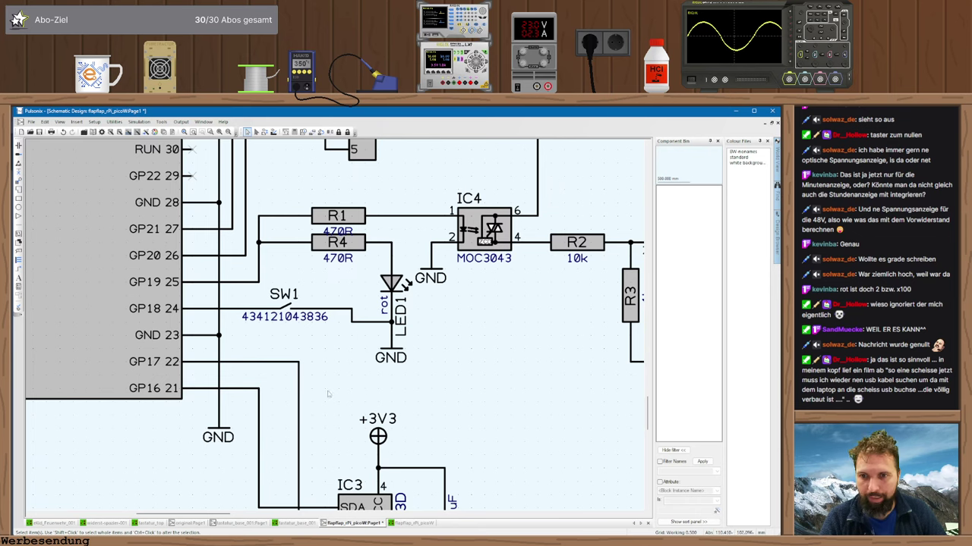
{"action": "double_click", "coordinate": [287, 307]}
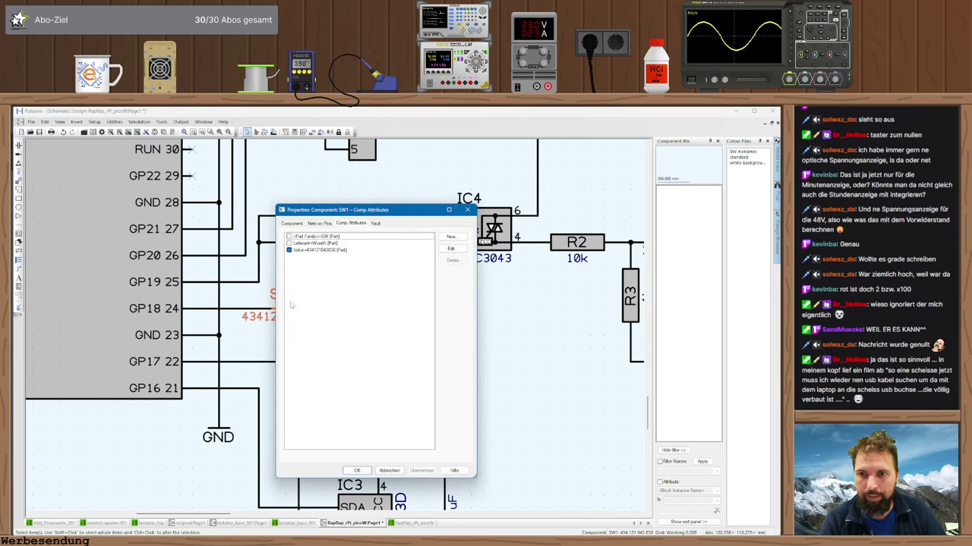
{"action": "left_click", "coordinate": [291, 224]}
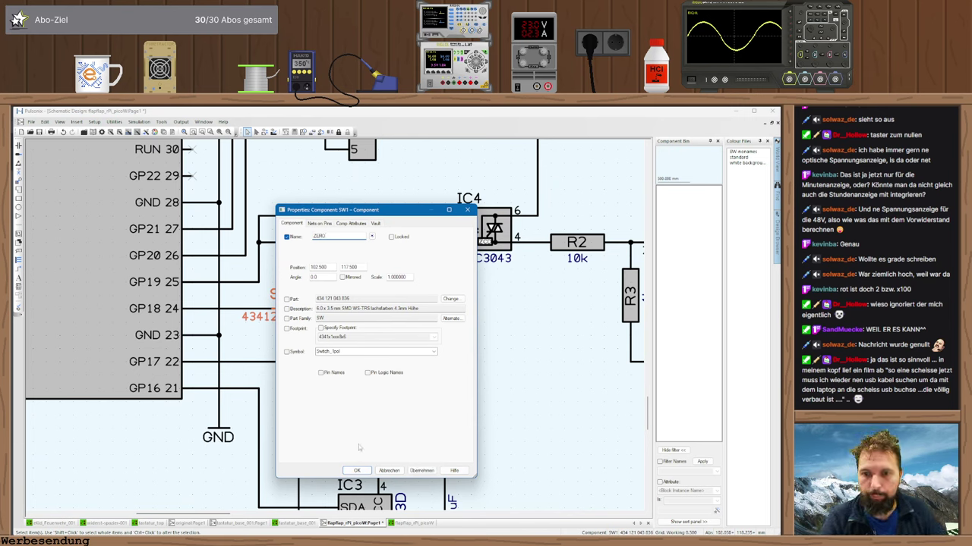
{"action": "left_click", "coordinate": [357, 470]}
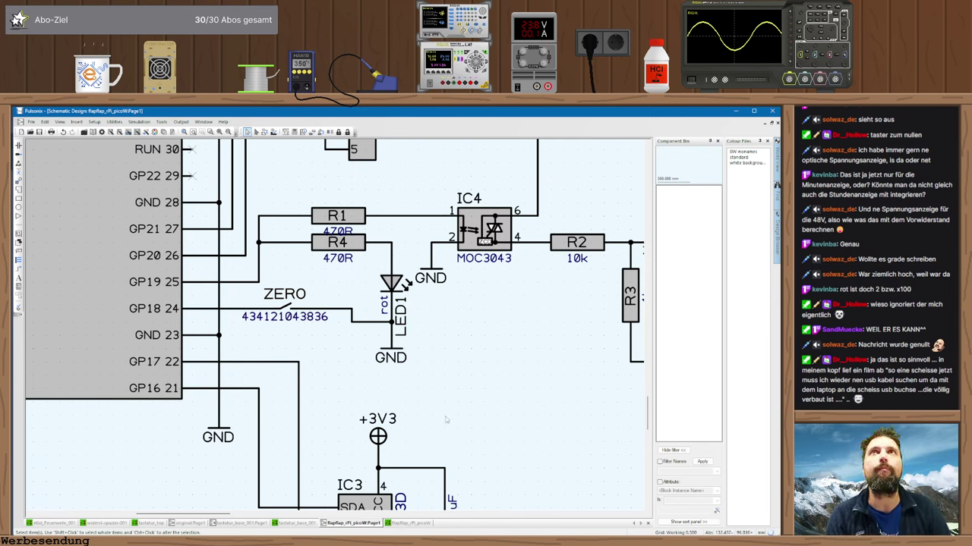
{"action": "scroll", "coordinate": [324, 326], "scroll_direction": "down", "scroll_amount": 2}
{"action": "scroll", "coordinate": [323, 326], "scroll_direction": "down", "scroll_amount": 2}
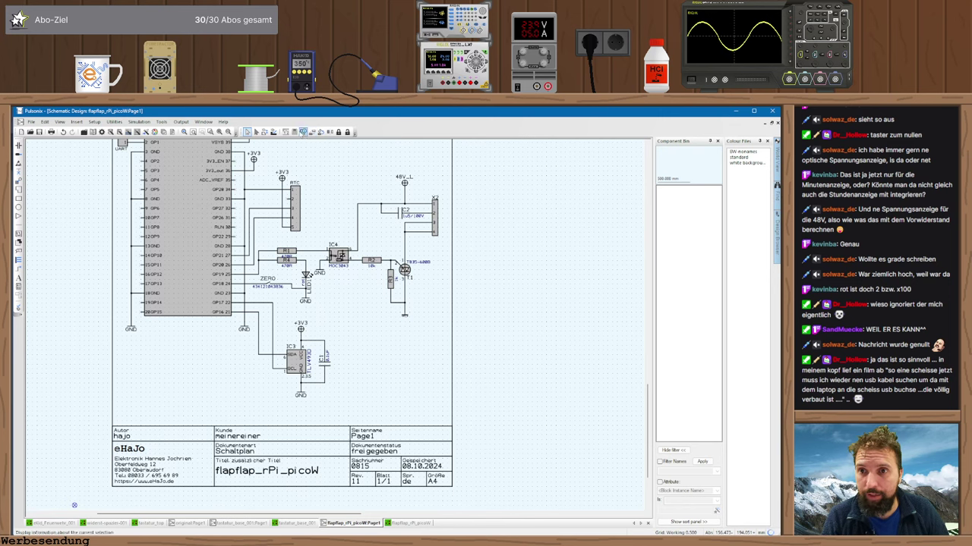
- Synchronise the schematic into flapflap_rPi_picoW.pcb using Update PCB
{"action": "left_click", "coordinate": [274, 132]}
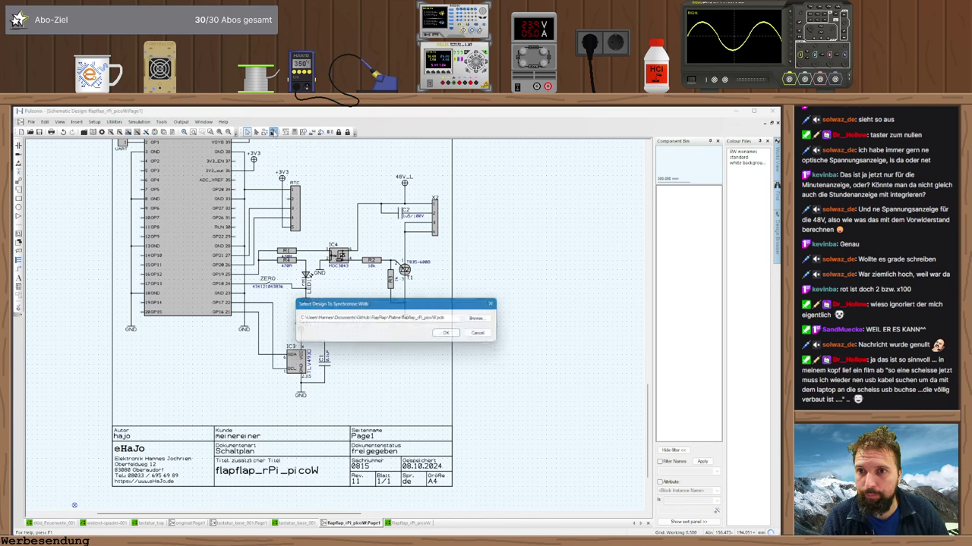
{"action": "left_click", "coordinate": [448, 334]}
{"action": "left_click", "coordinate": [379, 307]}
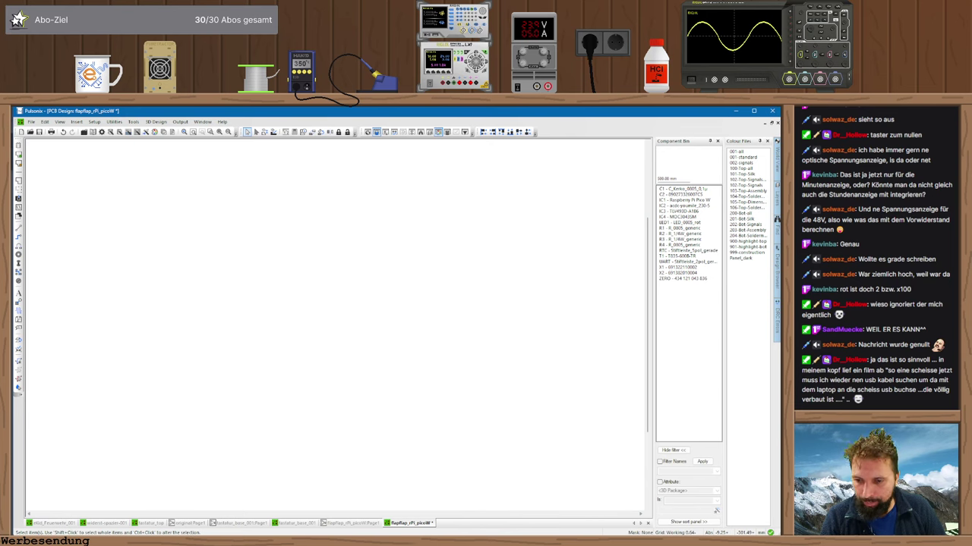
{"action": "key", "text": "alt+Tab"}
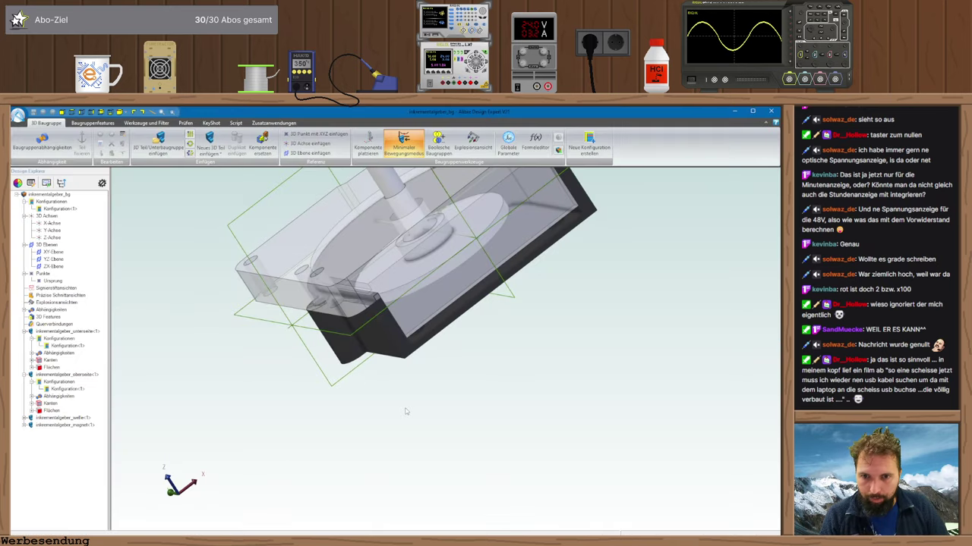
- Open the housing part for editing and orbit it to its top face
{"action": "right_click_drag", "start_coordinate": [406, 412], "coordinate": [407, 421]}
{"action": "right_click", "coordinate": [396, 398]}
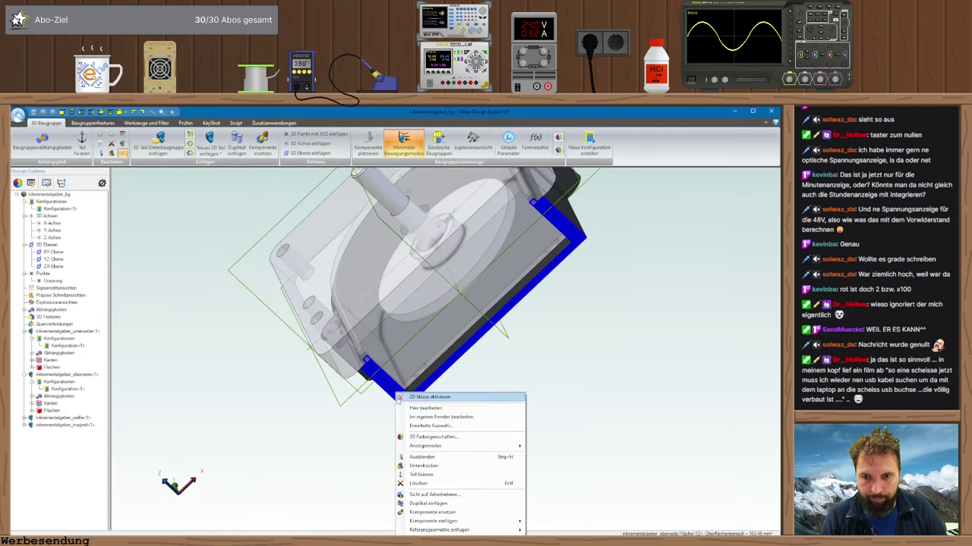
{"action": "left_click", "coordinate": [421, 418]}
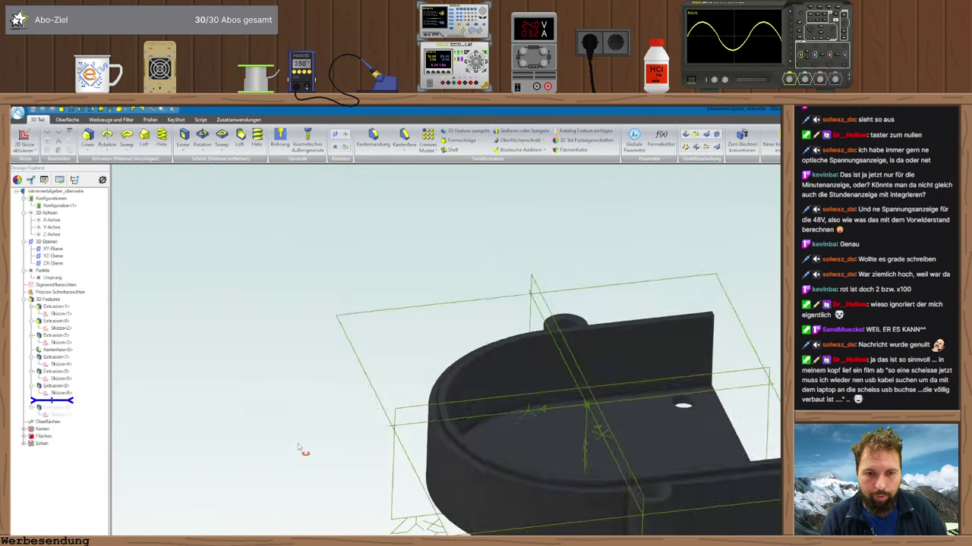
{"action": "mouse_move", "coordinate": [297, 444]}
{"action": "right_mouse_down"}
{"action": "mouse_move", "coordinate": [298, 465]}
{"action": "mouse_move", "coordinate": [286, 457]}
{"action": "right_mouse_up"}
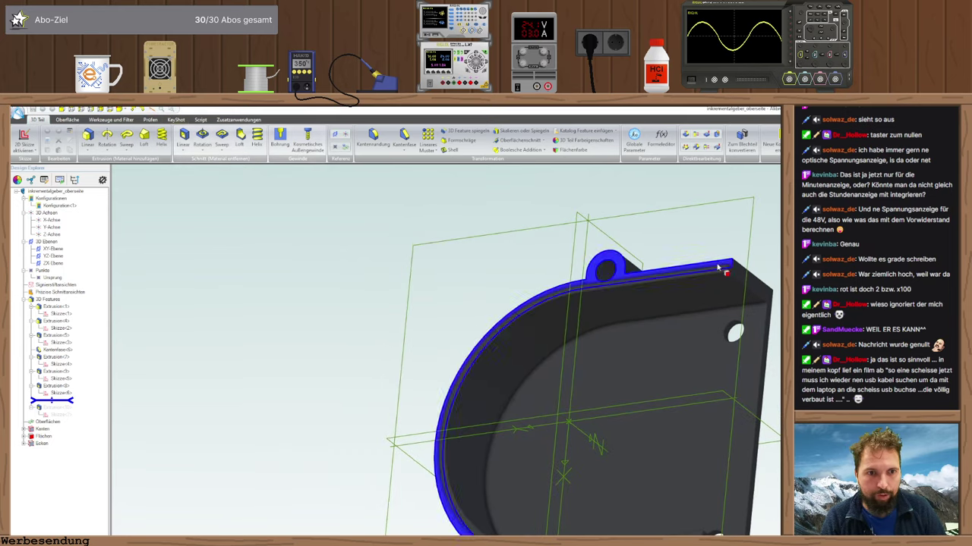
{"action": "right_click_drag", "start_coordinate": [674, 265], "coordinate": [718, 469]}
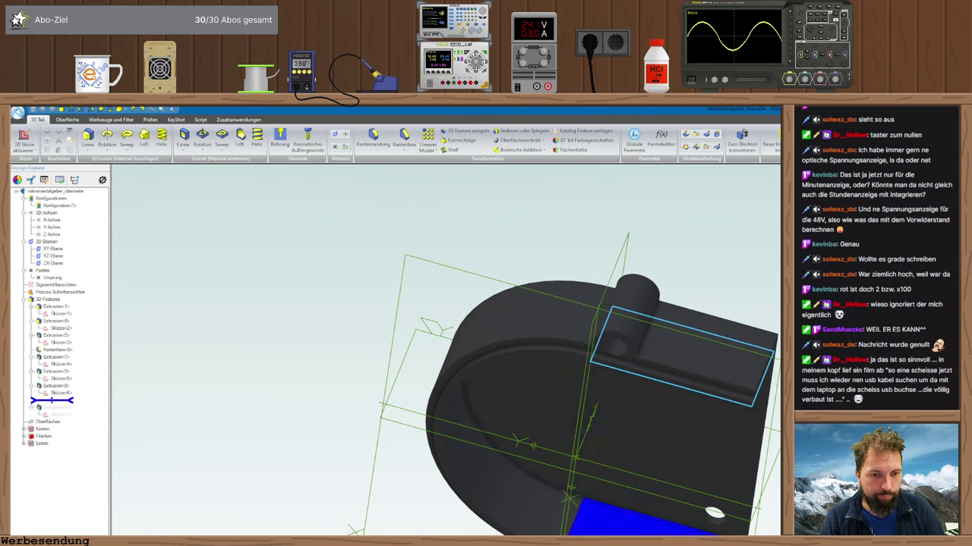
{"action": "left_click", "coordinate": [607, 524]}
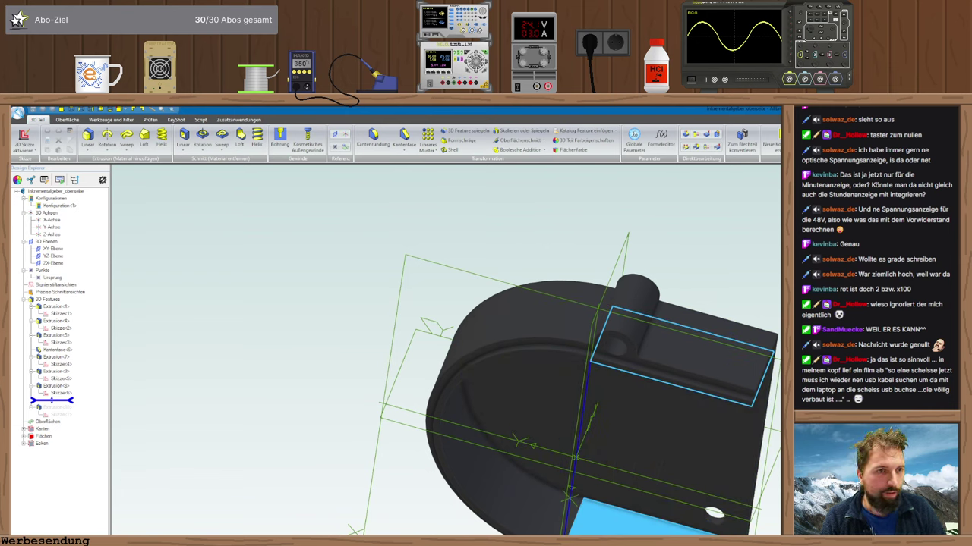
{"action": "key", "text": "Escape"}
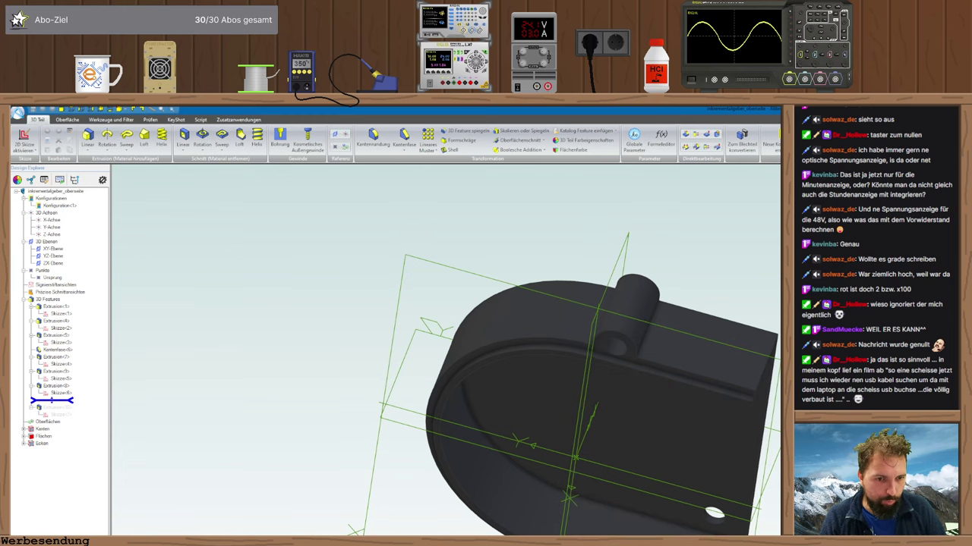
- Inspect the housing's inner top face, curved inner wall and outside bottom
{"action": "middle_click_drag", "start_coordinate": [486, 342], "coordinate": [395, 141]}
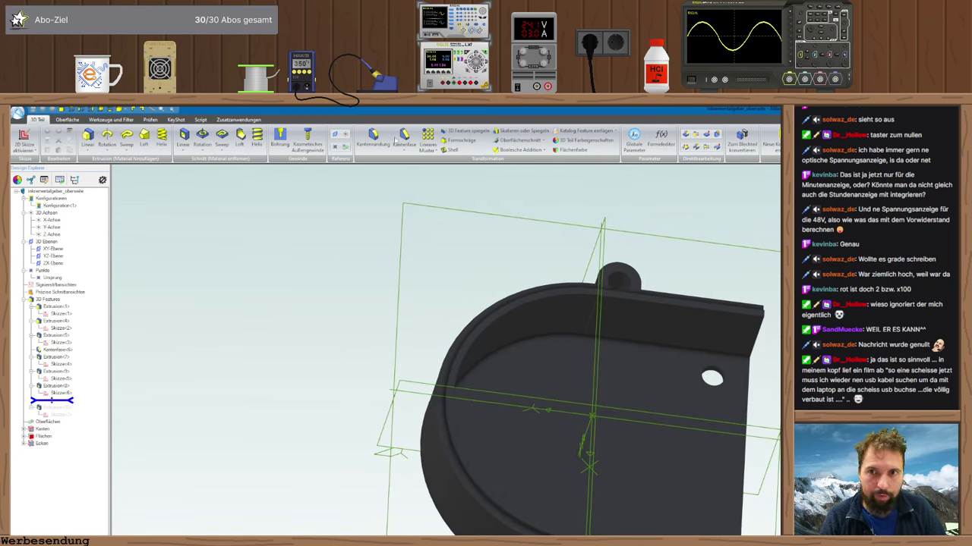
{"action": "left_click", "coordinate": [646, 382]}
{"action": "middle_click_drag", "start_coordinate": [646, 381], "coordinate": [737, 401]}
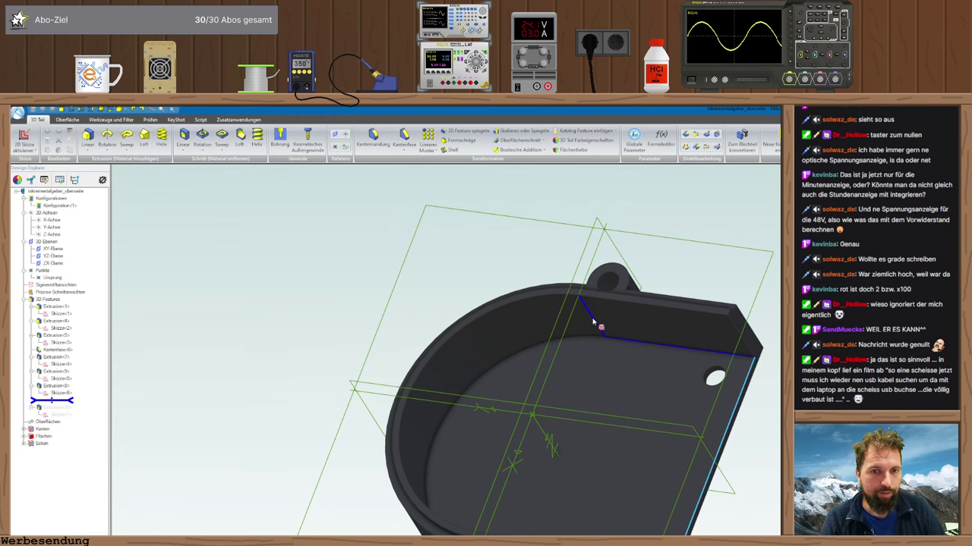
{"action": "left_click", "coordinate": [494, 364]}
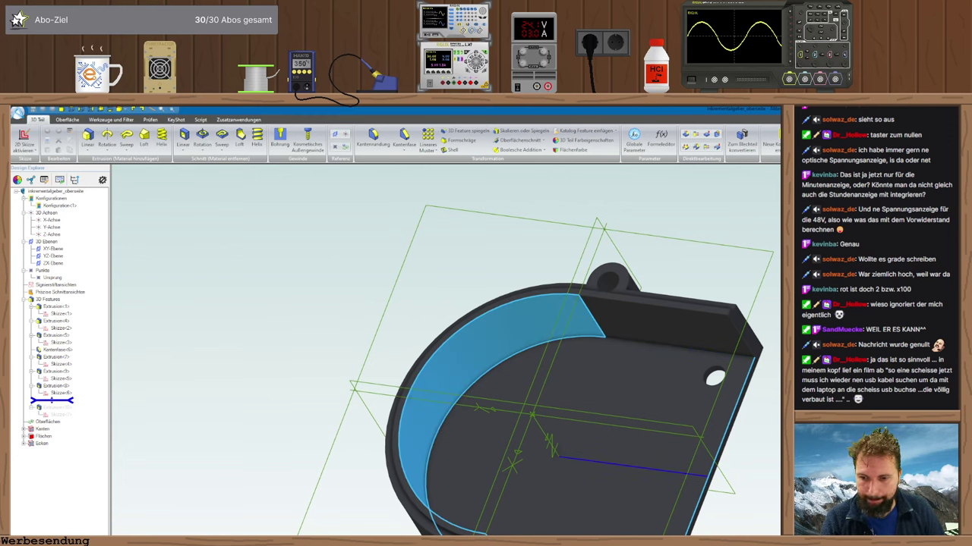
{"action": "key", "text": "Escape"}
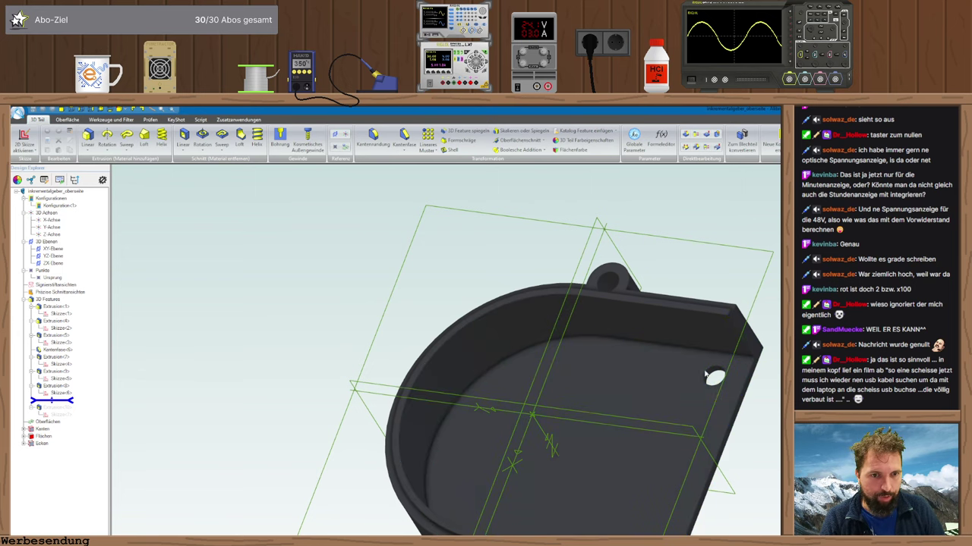
{"action": "middle_click_drag", "start_coordinate": [685, 339], "coordinate": [562, 410]}
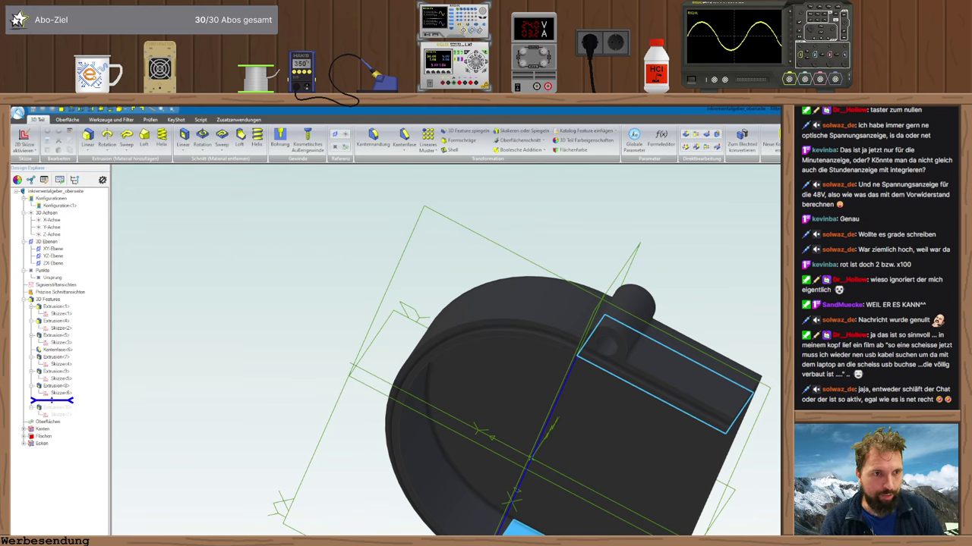
{"action": "key", "text": "alt+Tab"}
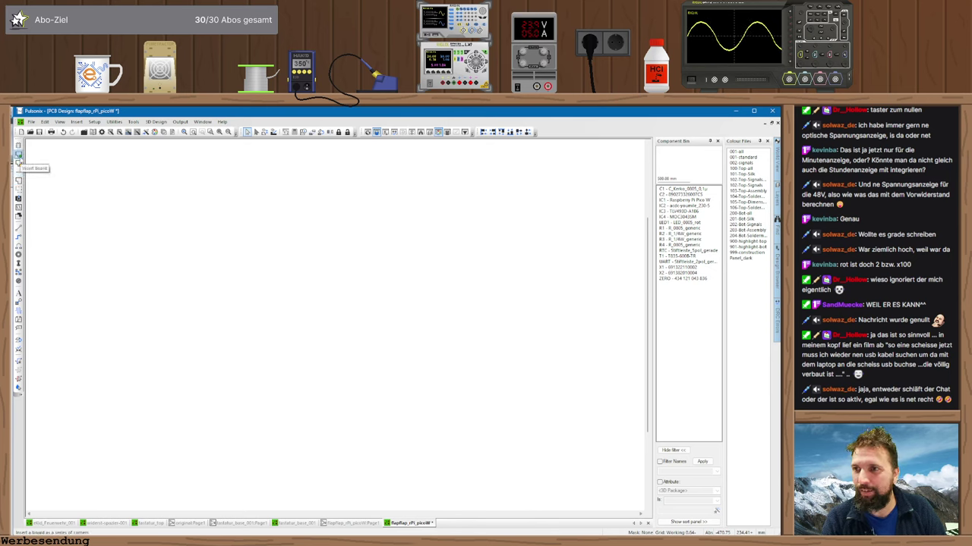
- Draw a board outline polygon with a 35 offset between corners
{"action": "left_click", "coordinate": [18, 159]}
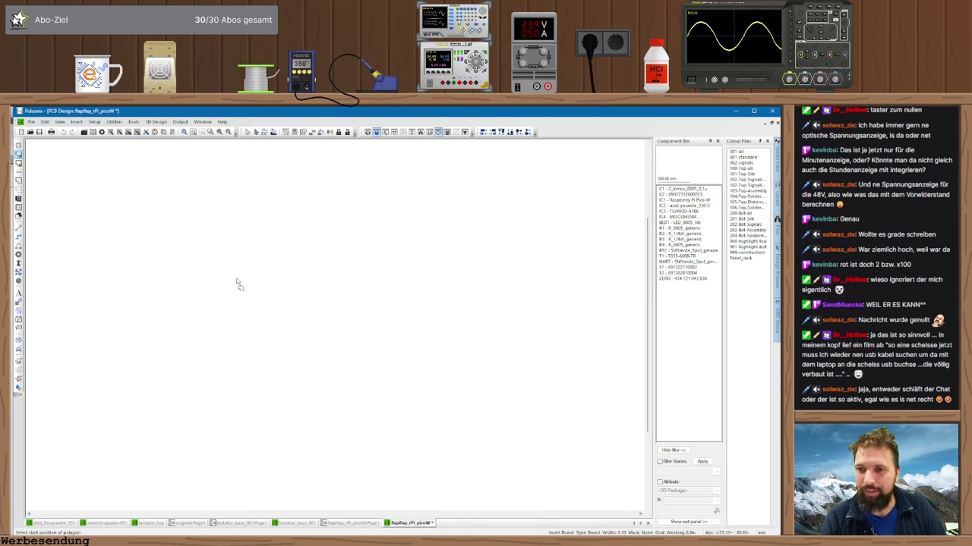
{"action": "left_click", "coordinate": [211, 322]}
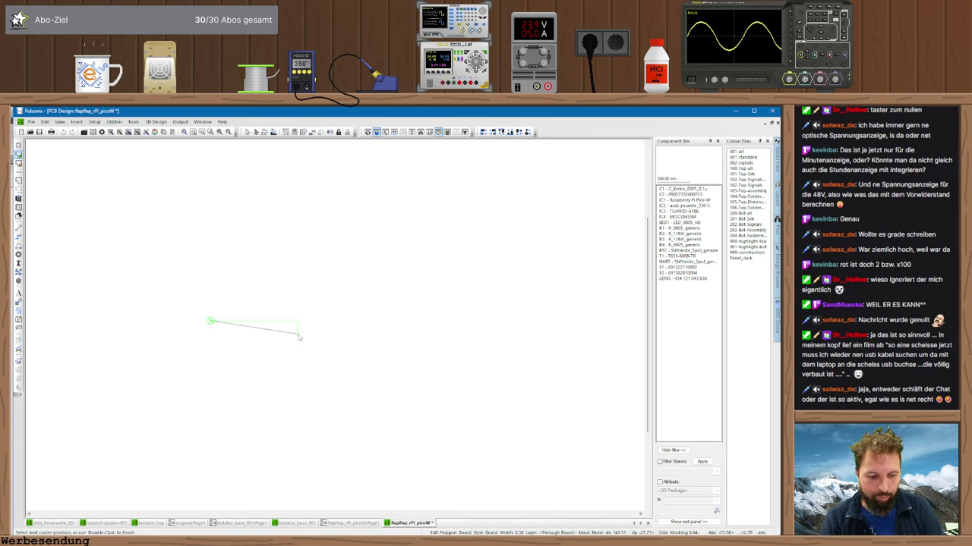
{"action": "type", "text": "o3"}
{"action": "type", "text": "5"}
{"action": "key", "text": "Return"}
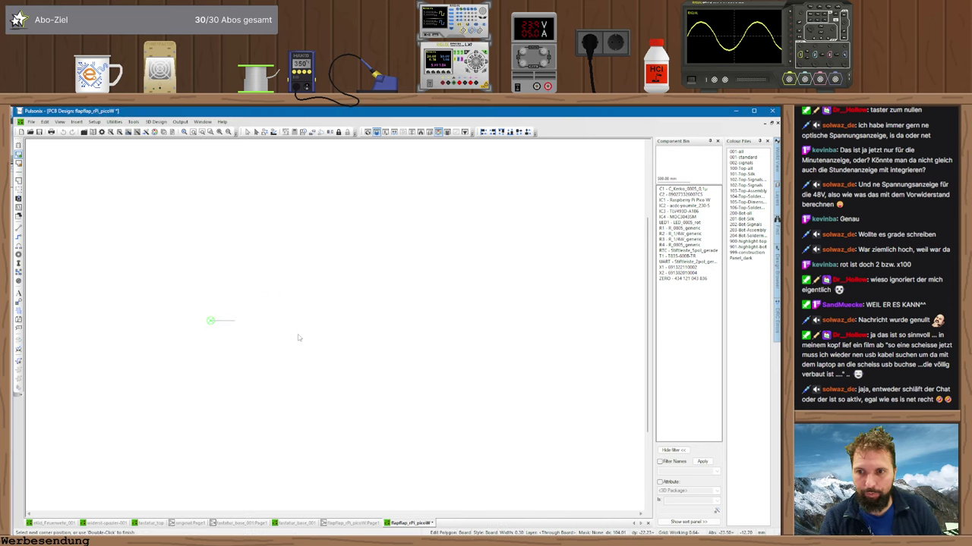
{"action": "scroll", "coordinate": [335, 328], "scroll_direction": "up", "scroll_amount": 2}
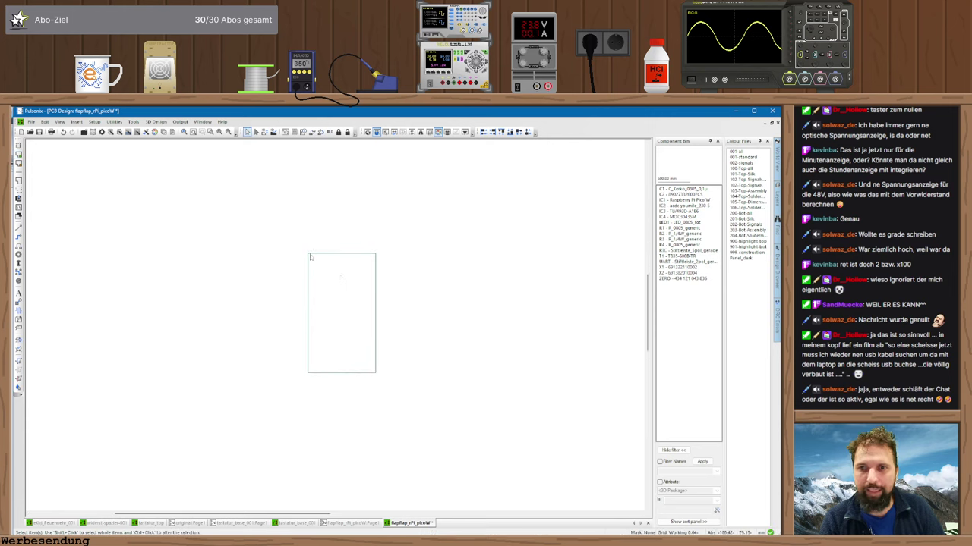
- Convert the outline's top edge into a 180-degree arc
{"action": "right_click", "coordinate": [342, 257]}
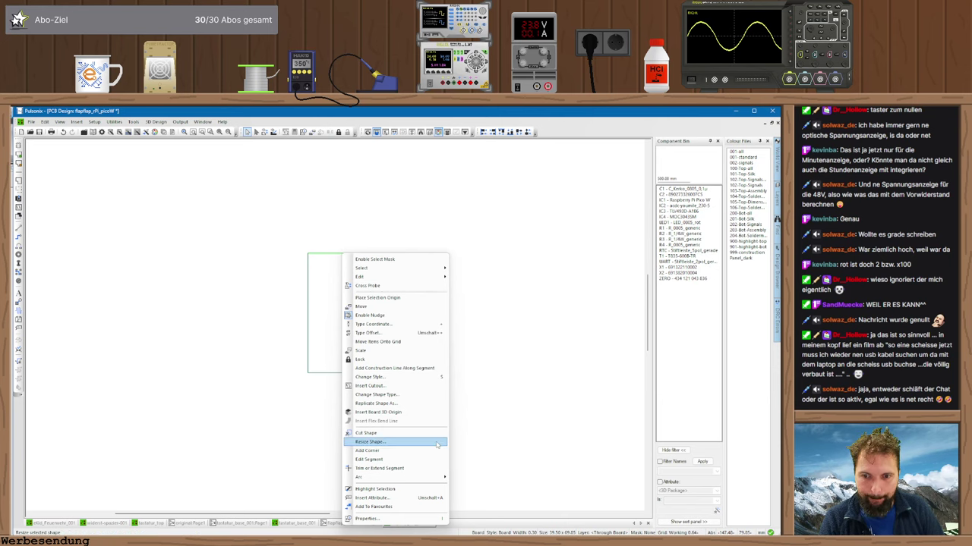
{"action": "mouse_move", "coordinate": [425, 477]}
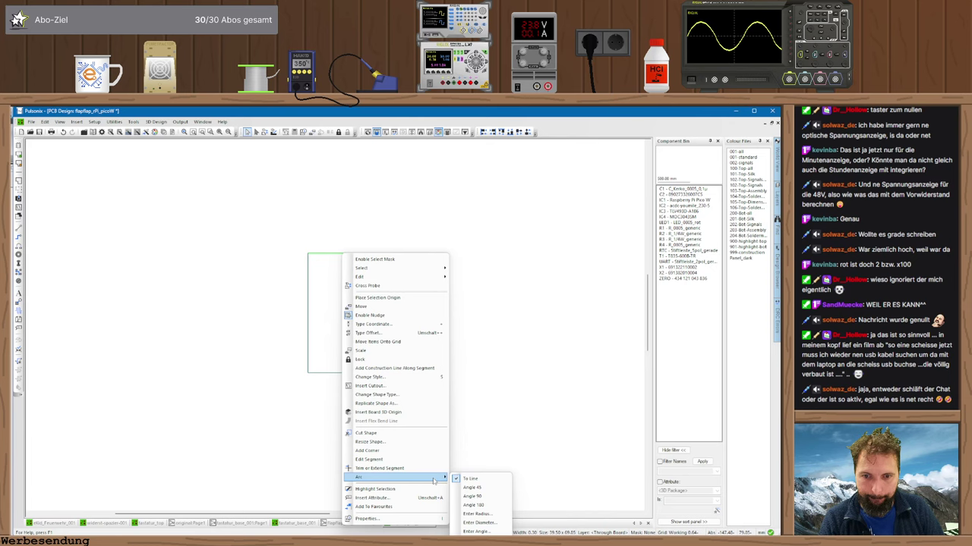
{"action": "left_click", "coordinate": [501, 506]}
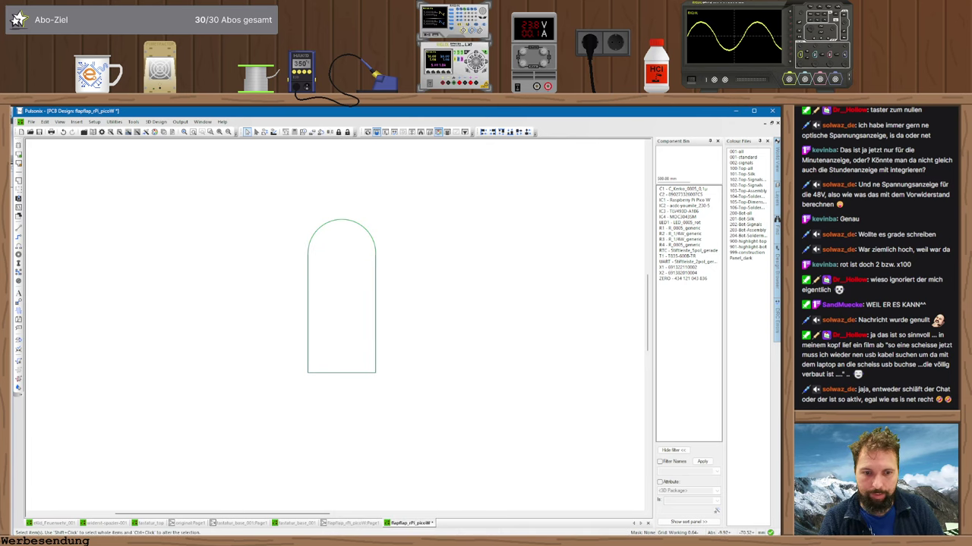
- Orbit the Alibre housing model and select its inner floor face
{"action": "key", "text": "alt+Tab"}
{"action": "middle_click_drag", "start_coordinate": [523, 531], "coordinate": [531, 440]}
{"action": "left_click", "coordinate": [501, 412]}
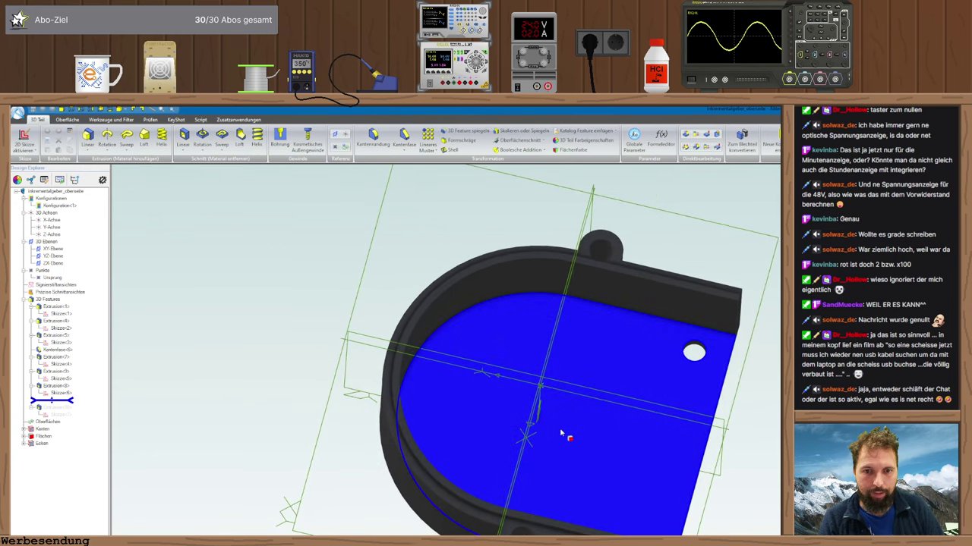
- Orbit the Alibre housing to view its inner floor from above, then return to Pulsonix
{"action": "middle_click_drag", "start_coordinate": [681, 461], "coordinate": [735, 457]}
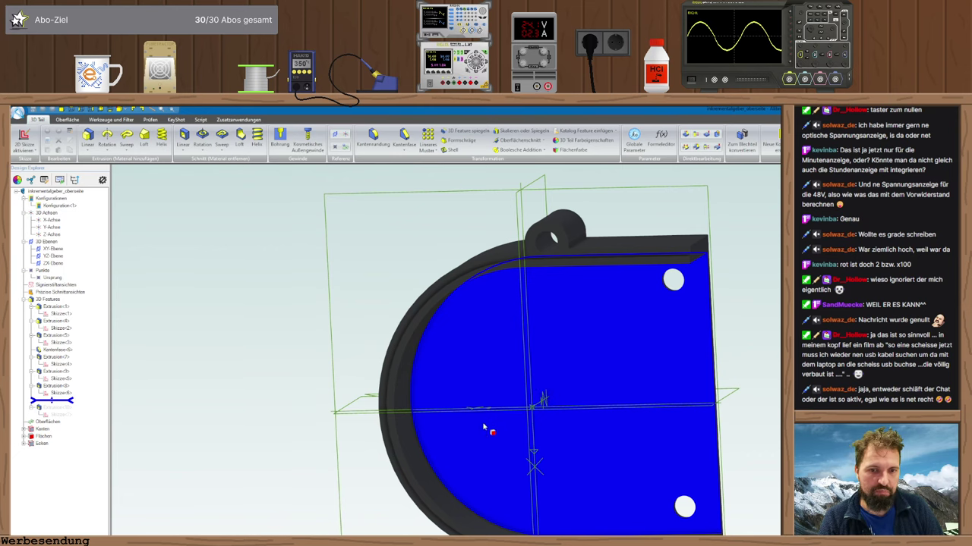
{"action": "middle_click_drag", "start_coordinate": [492, 431], "coordinate": [503, 425]}
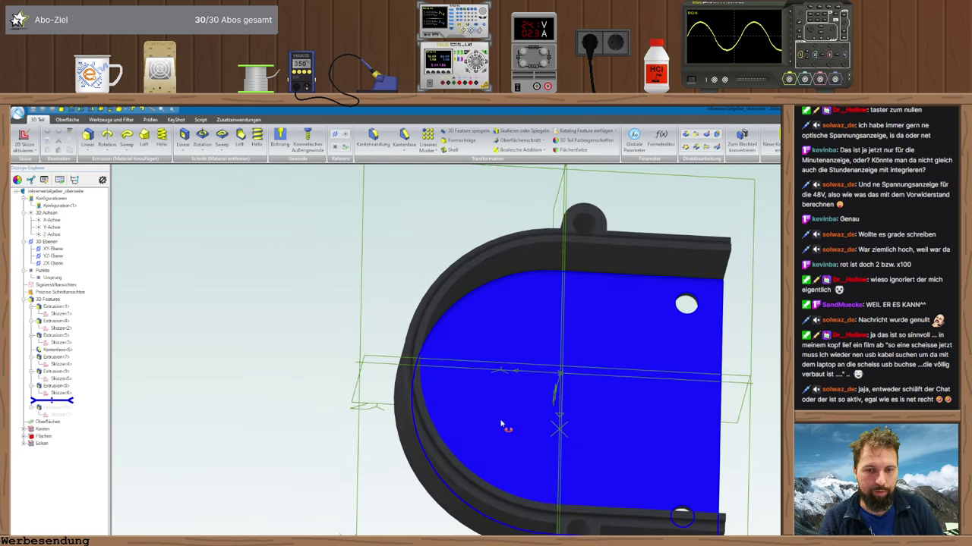
{"action": "key", "text": "alt+Tab"}
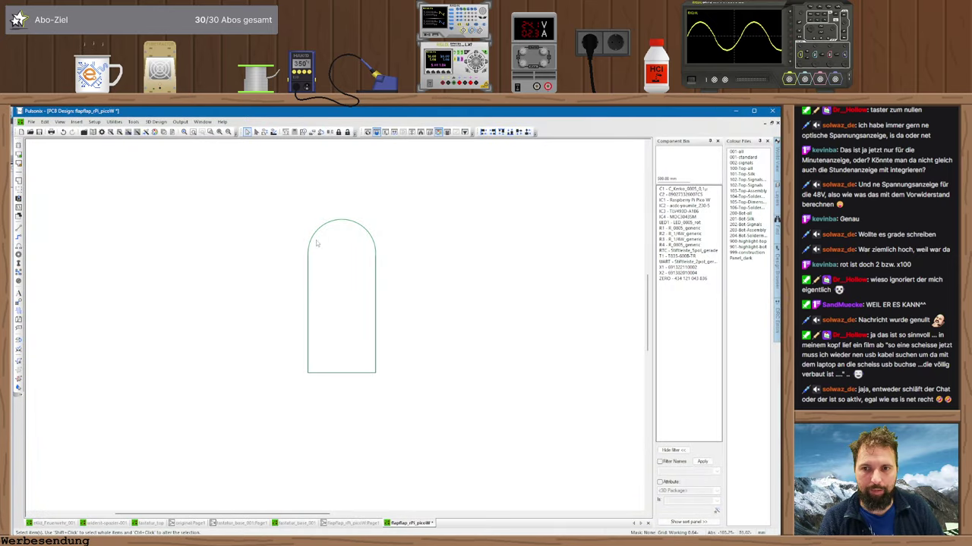
- Box-select the arch-shaped board outline and delete it
{"action": "scroll", "coordinate": [339, 337], "scroll_direction": "up", "scroll_amount": 1}
{"action": "scroll", "coordinate": [346, 350], "scroll_direction": "down", "scroll_amount": 2}
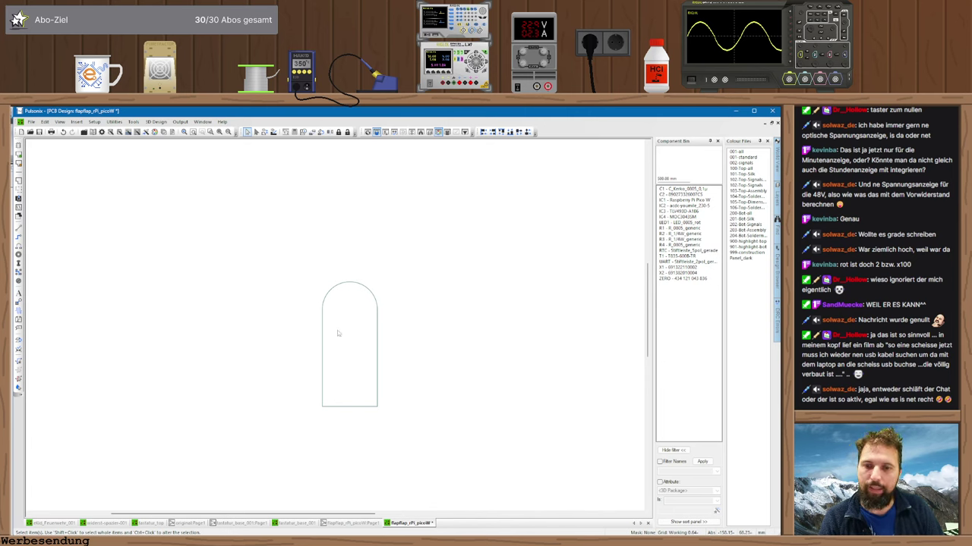
{"action": "left_click_drag", "start_coordinate": [297, 268], "coordinate": [402, 448]}
{"action": "key", "text": "Delete"}
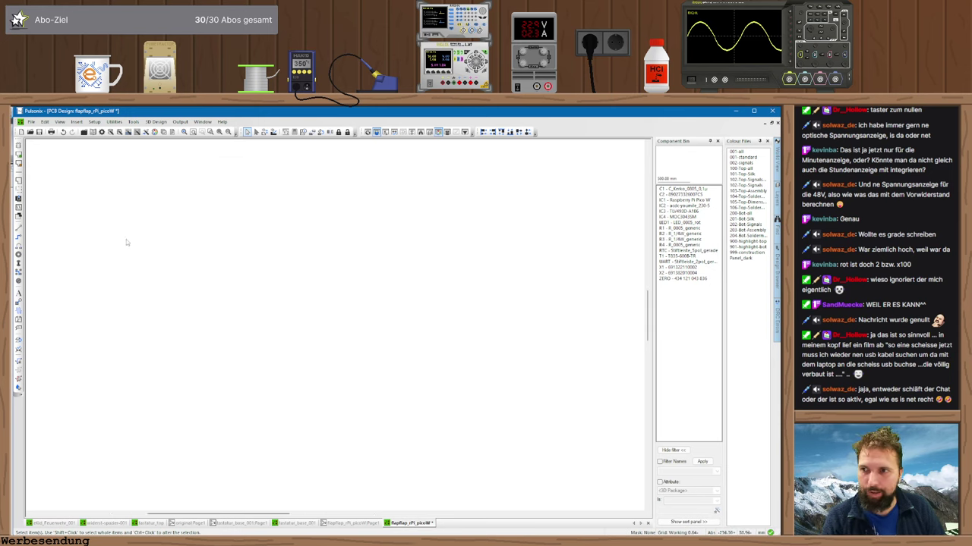
- Draw a new flat rectangular board outline with a typed bottom-edge offset, then switch to Alibre
{"action": "left_click", "coordinate": [19, 154]}
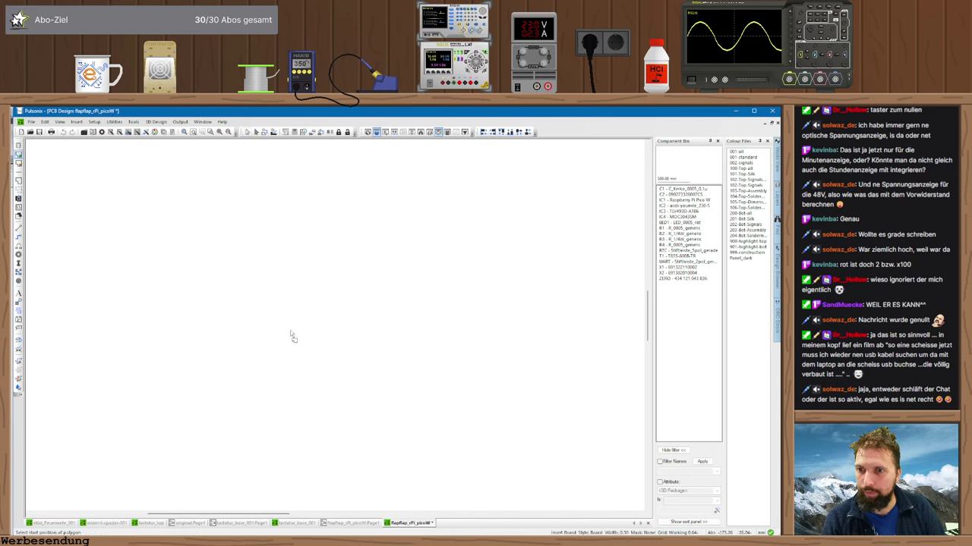
{"action": "left_click", "coordinate": [294, 321]}
{"action": "key", "text": "j"}
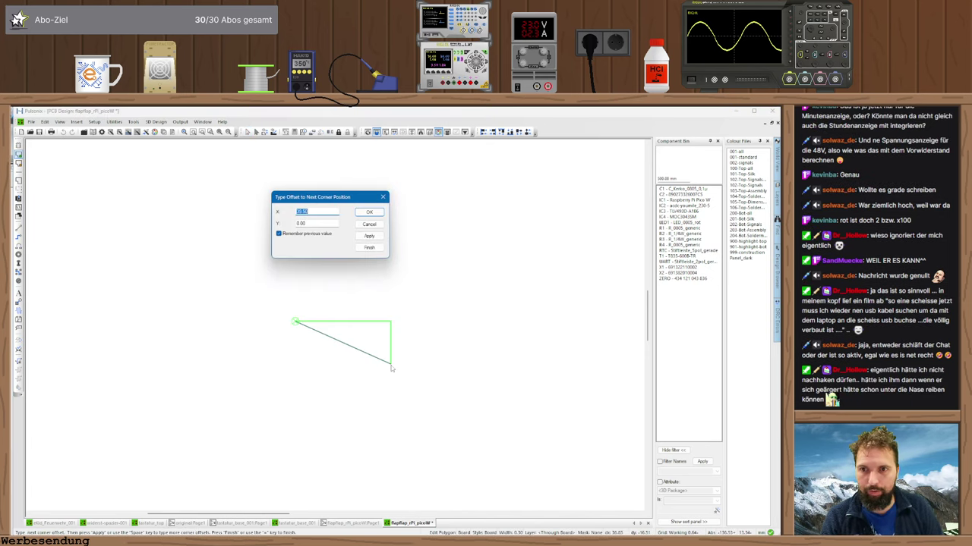
{"action": "key", "text": "Return"}
{"action": "left_click", "coordinate": [397, 365]}
{"action": "double_click", "coordinate": [295, 364]}
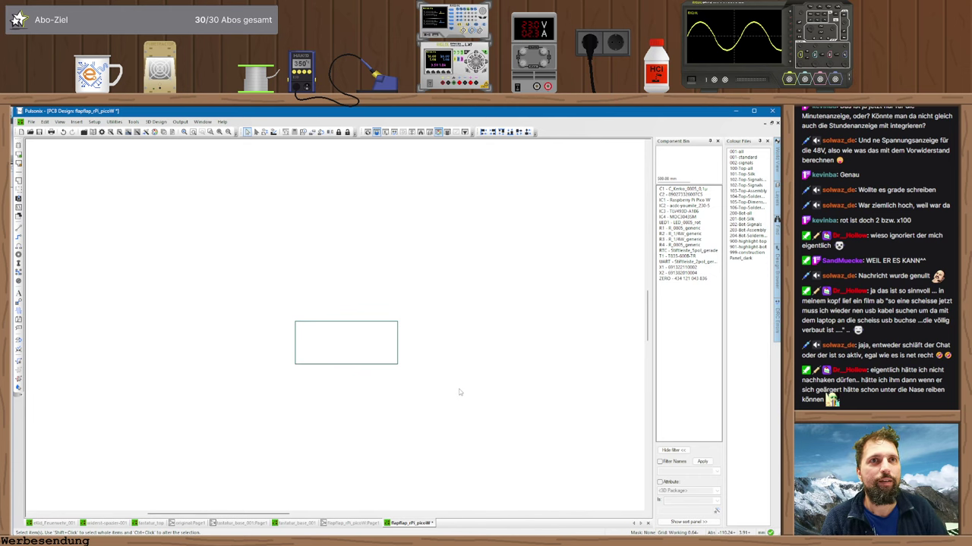
{"action": "key", "text": "alt+Tab"}
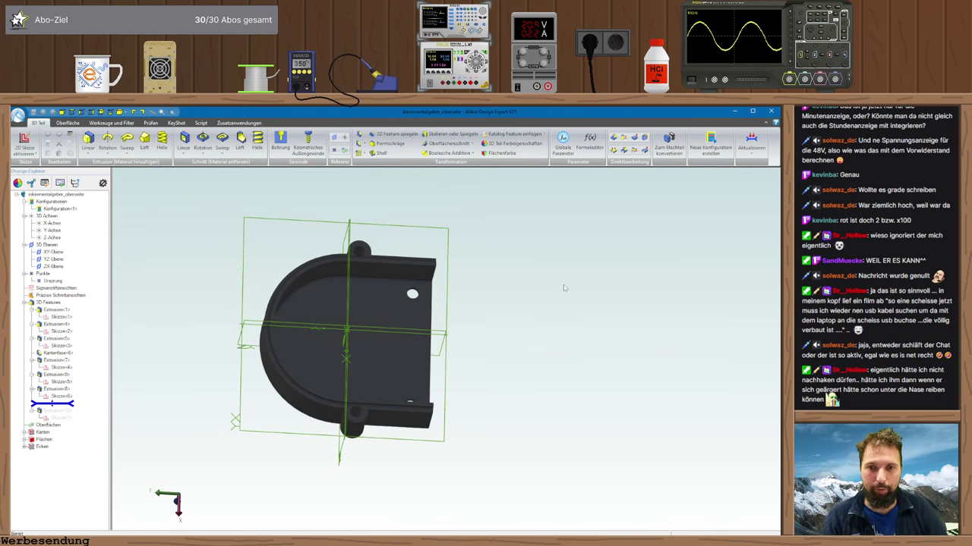
- Orbit the housing to a top view and edit Skizze<6> to read its 32 spacing and ø3.3 holes
{"action": "middle_click_drag", "start_coordinate": [460, 390], "coordinate": [464, 367]}
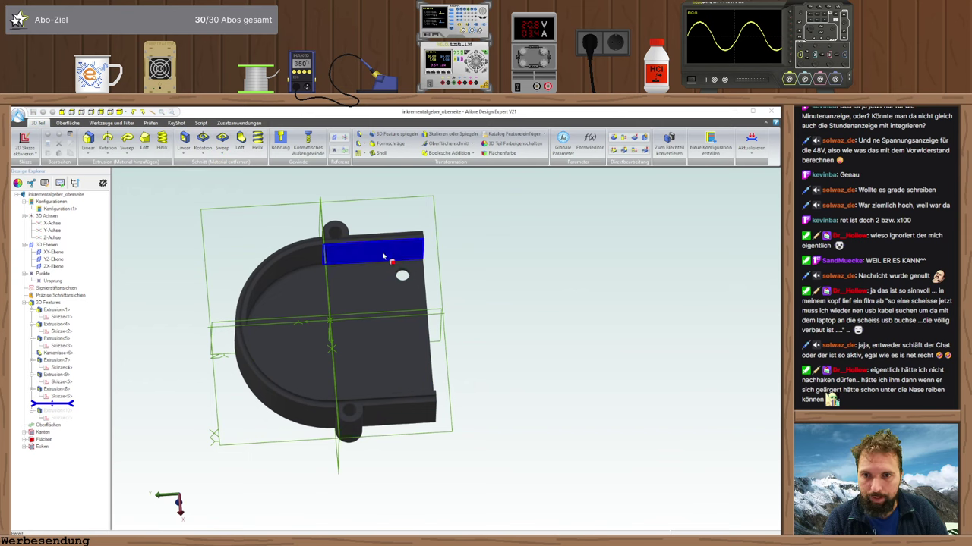
{"action": "left_click", "coordinate": [421, 278]}
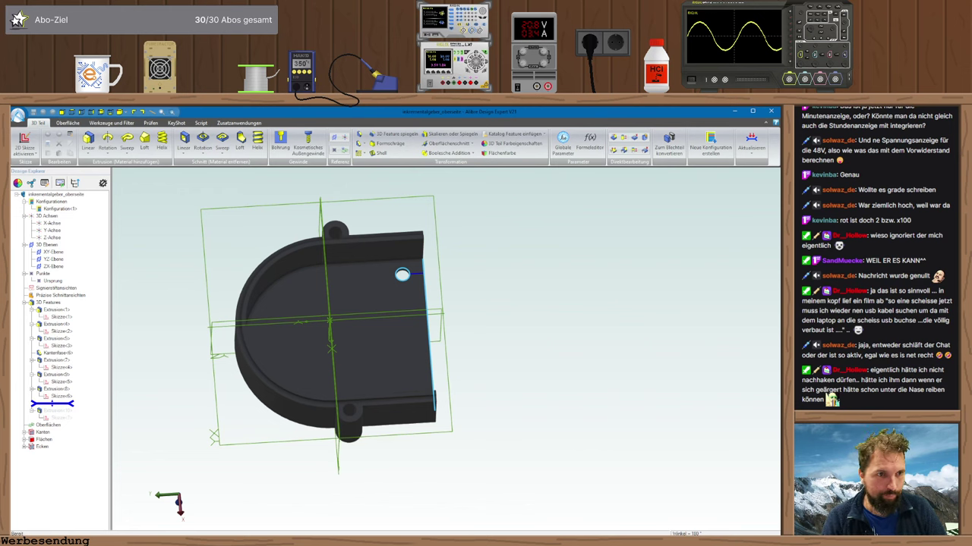
{"action": "middle_click_drag", "start_coordinate": [450, 303], "coordinate": [501, 300]}
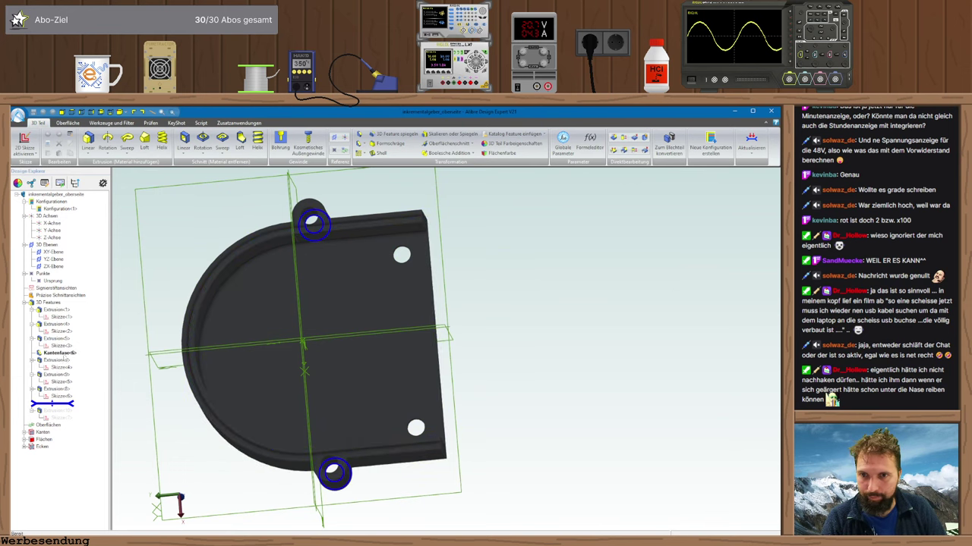
{"action": "right_click", "coordinate": [63, 397]}
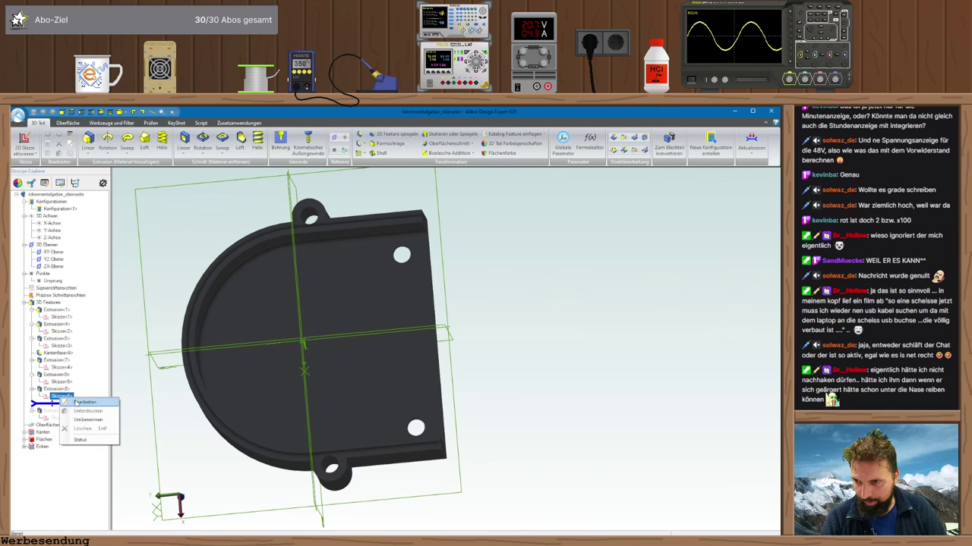
{"action": "left_click", "coordinate": [83, 403]}
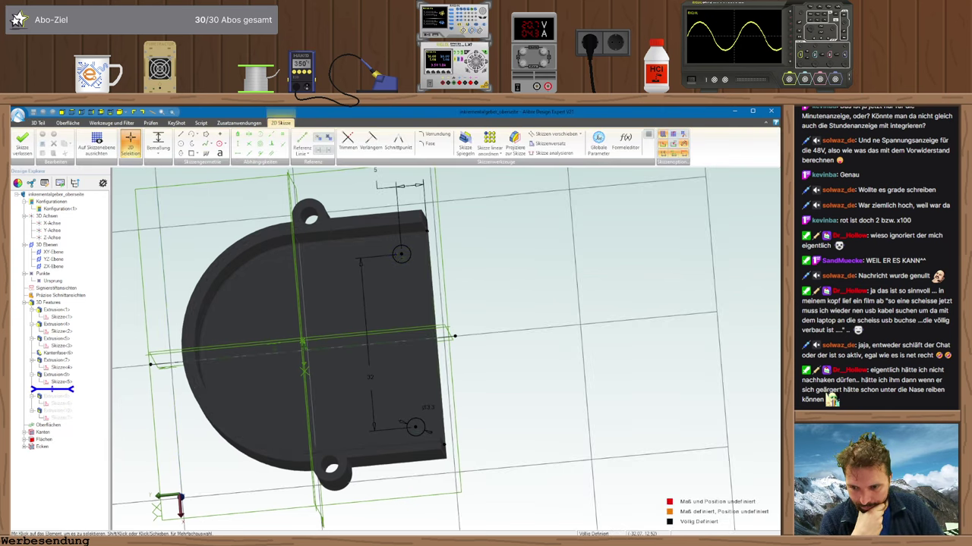
{"action": "key", "text": "alt+Tab"}
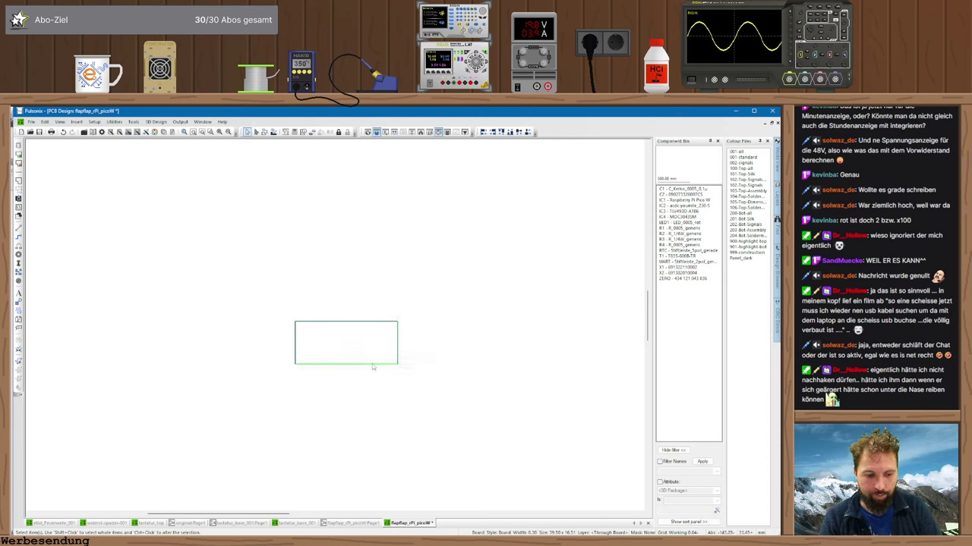
- Place a relative origin at the board outline's lower-left corner
{"action": "key", "text": "ctrl+t"}
{"action": "key", "text": "Return"}
{"action": "scroll", "coordinate": [373, 366], "scroll_direction": "up", "scroll_amount": 2}
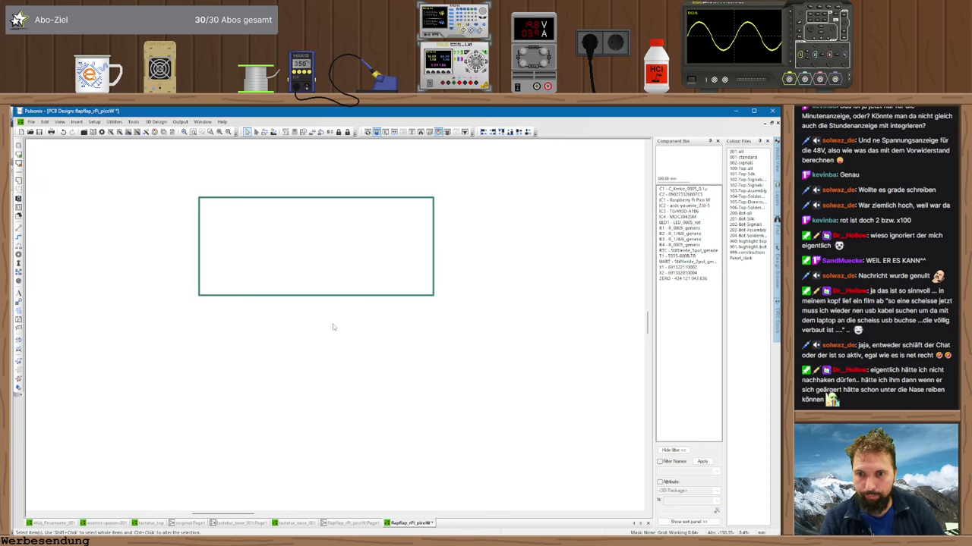
{"action": "right_click", "coordinate": [199, 298]}
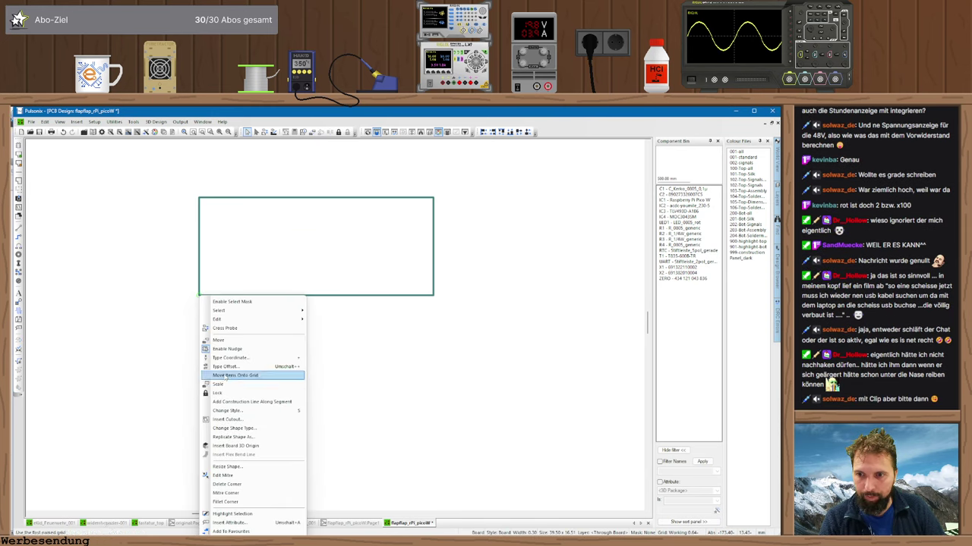
{"action": "right_click", "coordinate": [157, 400]}
{"action": "right_click", "coordinate": [157, 398]}
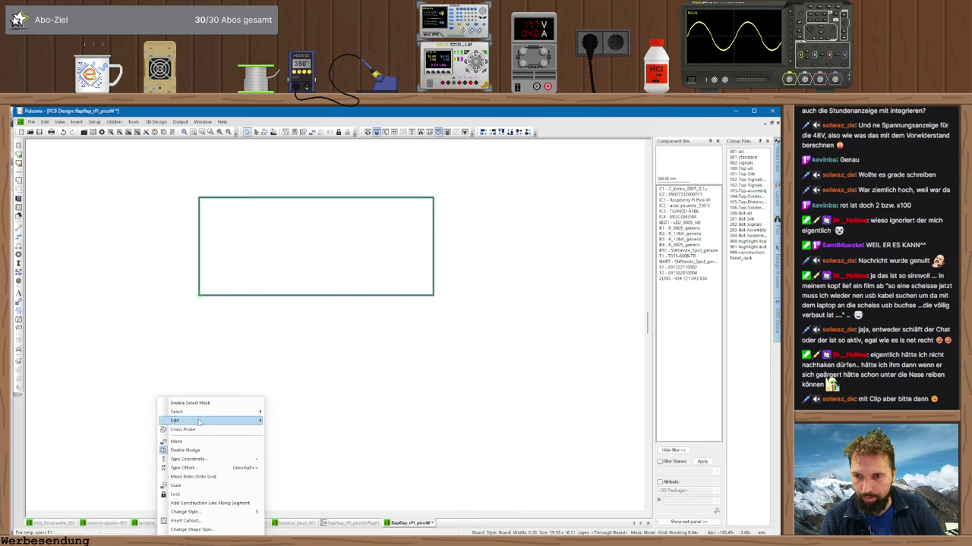
{"action": "left_click", "coordinate": [195, 334]}
{"action": "right_click", "coordinate": [199, 295]}
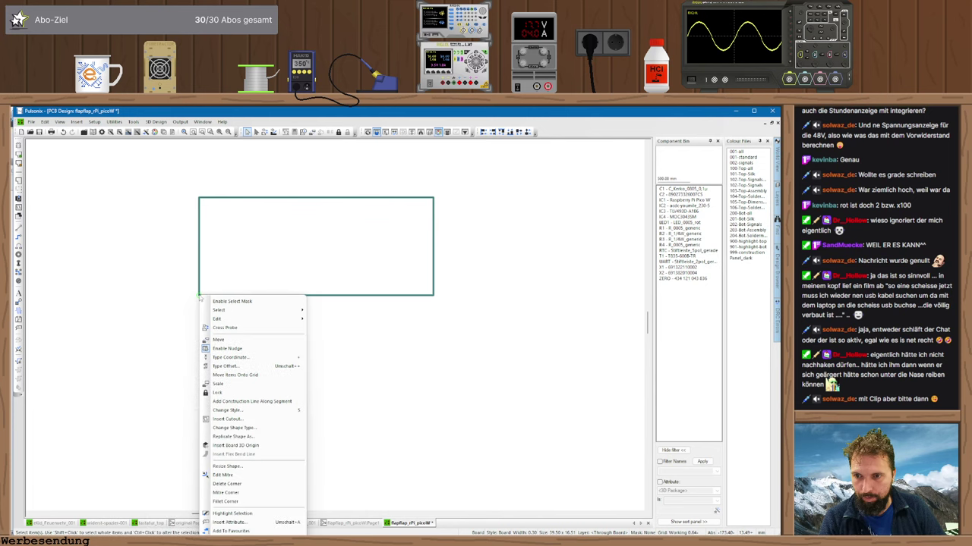
{"action": "right_click", "coordinate": [146, 307]}
{"action": "left_click", "coordinate": [139, 301]}
{"action": "right_click", "coordinate": [140, 300]}
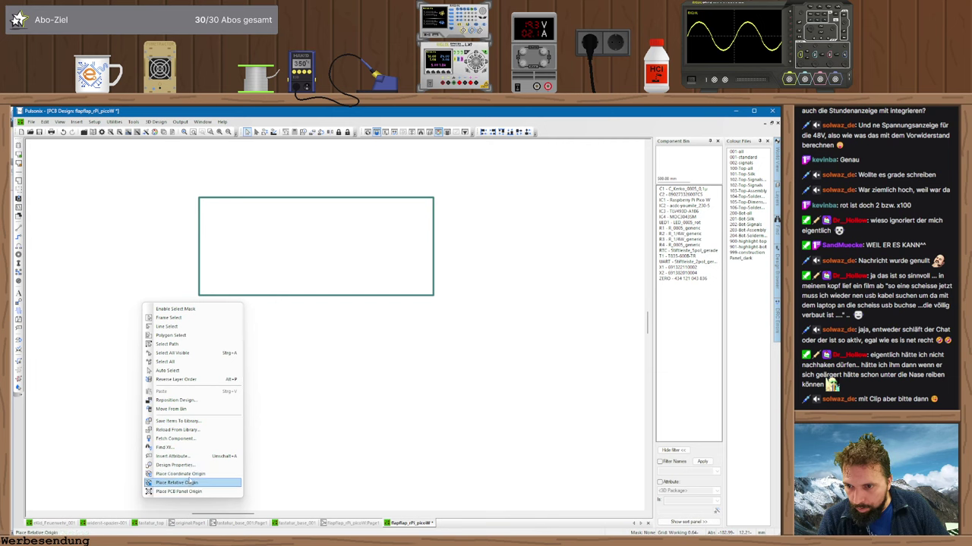
{"action": "left_click", "coordinate": [180, 473]}
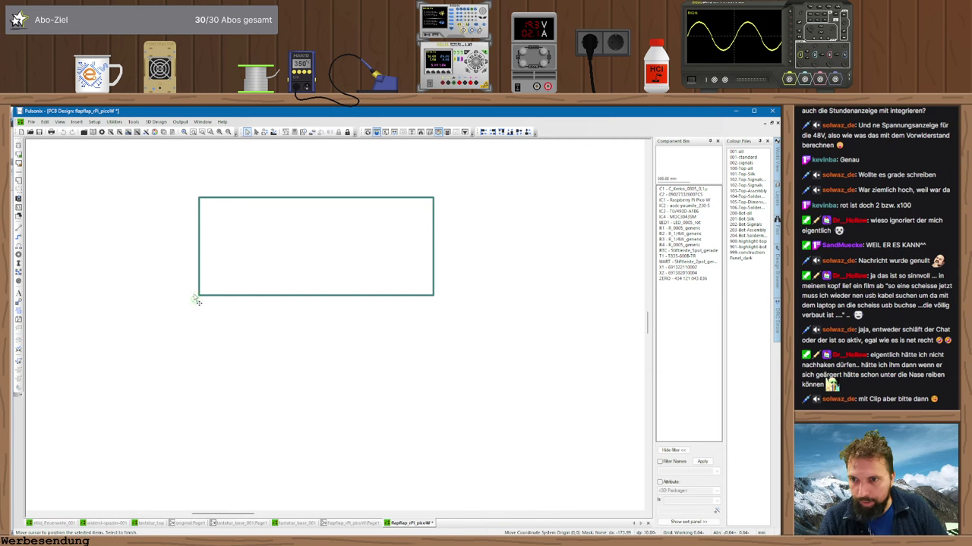
{"action": "left_click", "coordinate": [200, 296]}
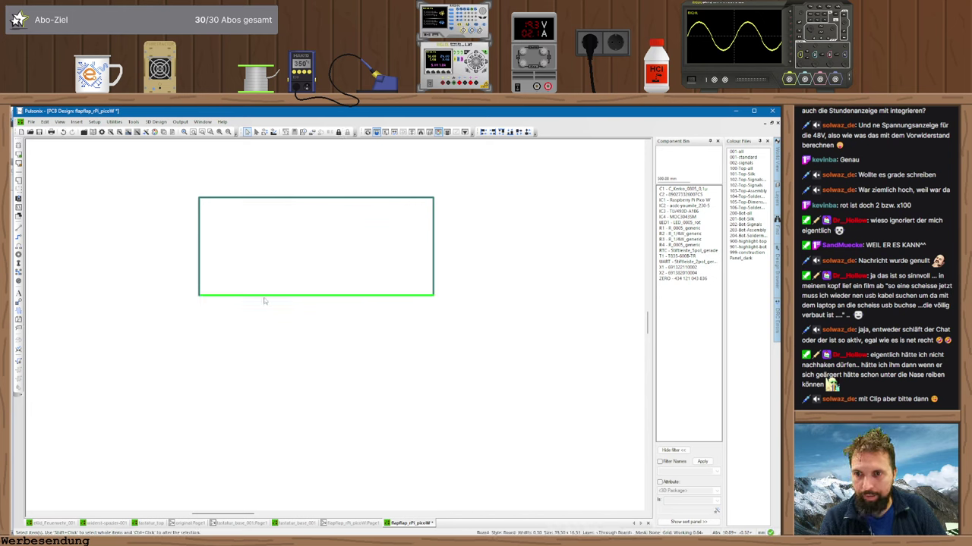
- Move the board outline's top edge down to Y 10 via Type Coordinate
{"action": "key", "text": "t"}
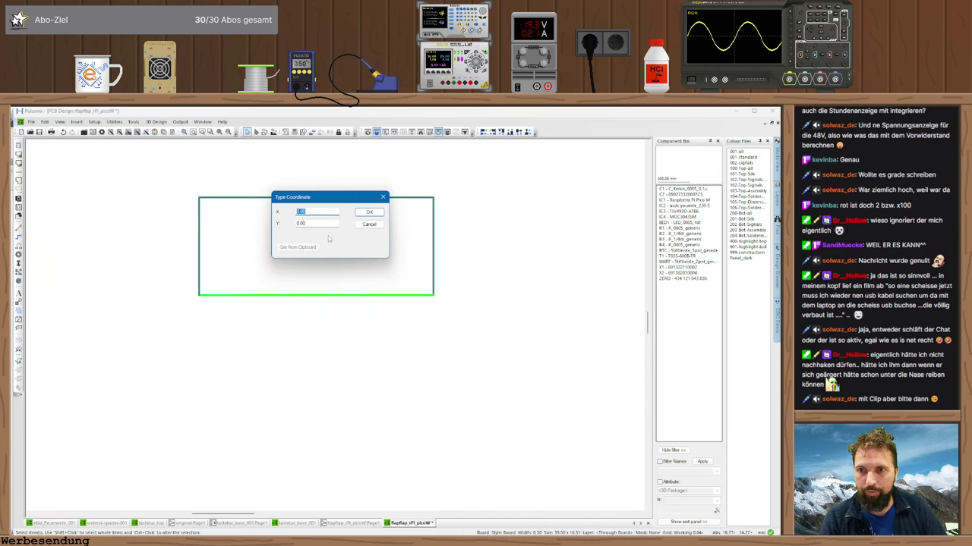
{"action": "key", "text": "Escape"}
{"action": "key", "text": "t"}
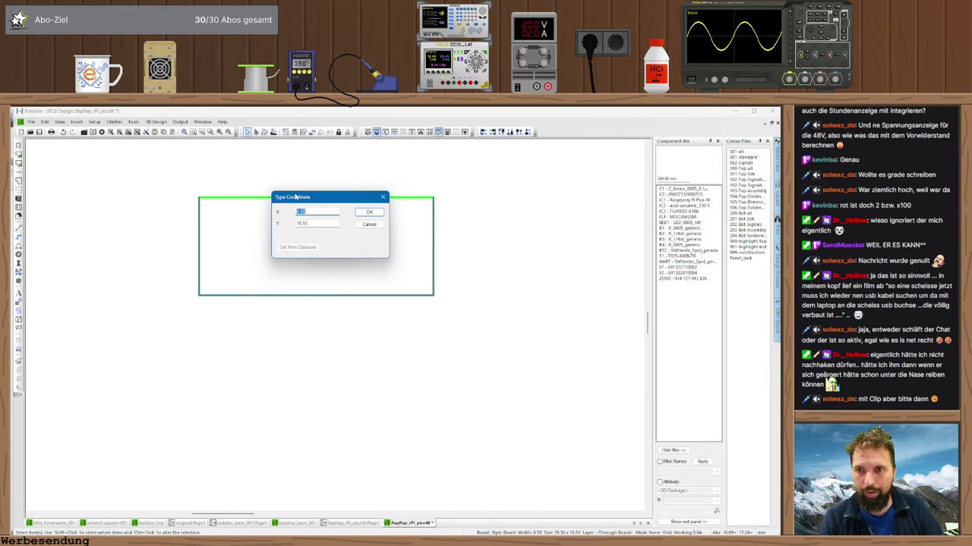
{"action": "key", "text": "Tab"}
{"action": "type", "text": "10"}
{"action": "key", "text": "Return"}
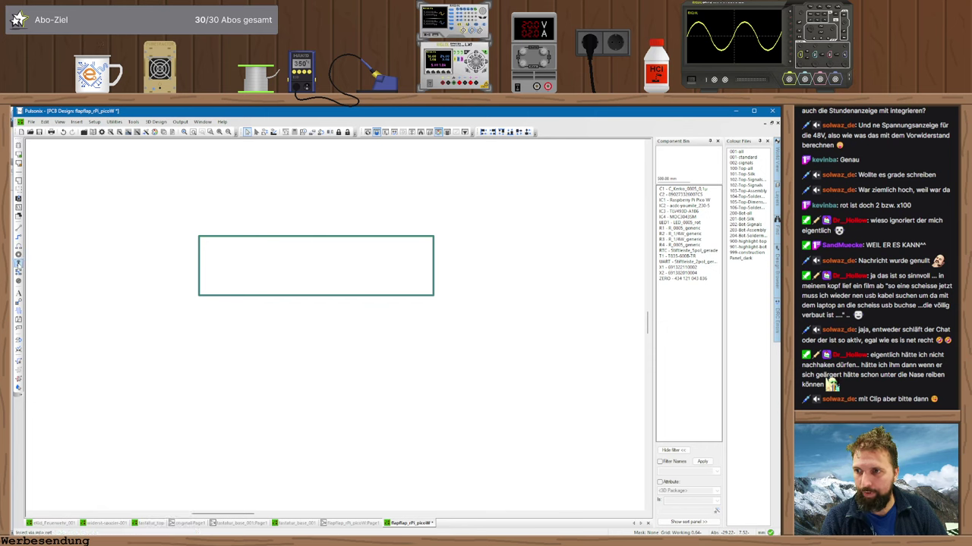
- Start a via with the unplated Bohrung 3.1mm pad style and open exact coordinate entry
{"action": "left_click", "coordinate": [19, 263]}
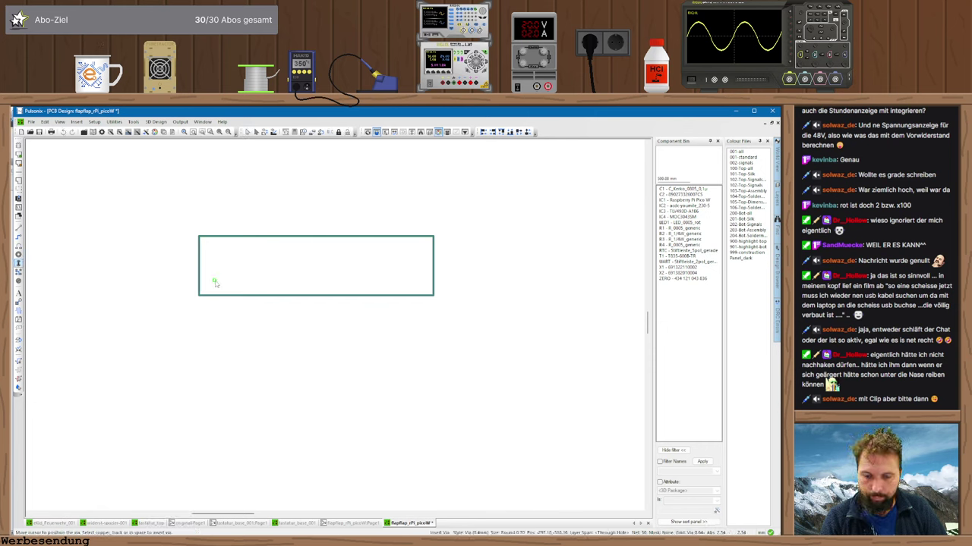
{"action": "key", "text": "s"}
{"action": "left_click", "coordinate": [456, 296]}
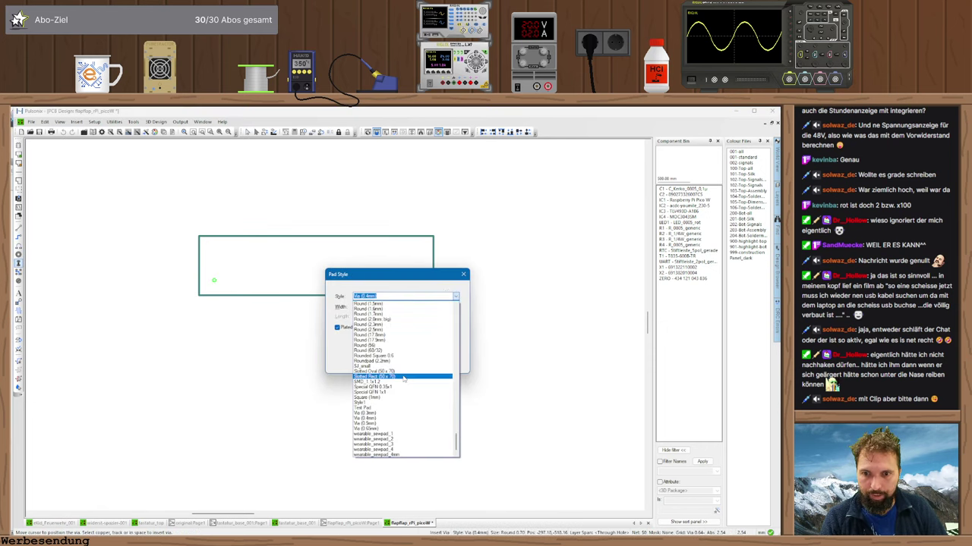
{"action": "left_click_drag", "start_coordinate": [456, 440], "coordinate": [457, 316]}
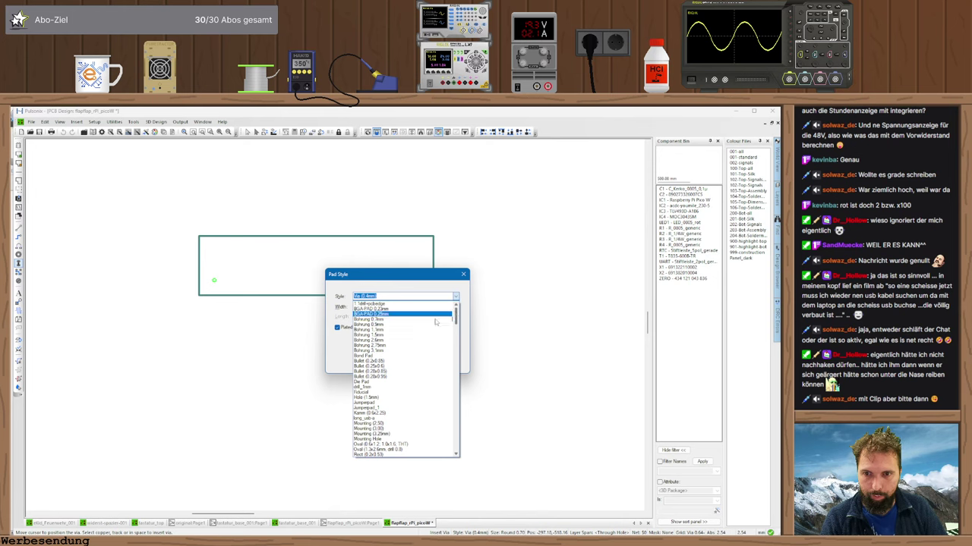
{"action": "left_click", "coordinate": [387, 351]}
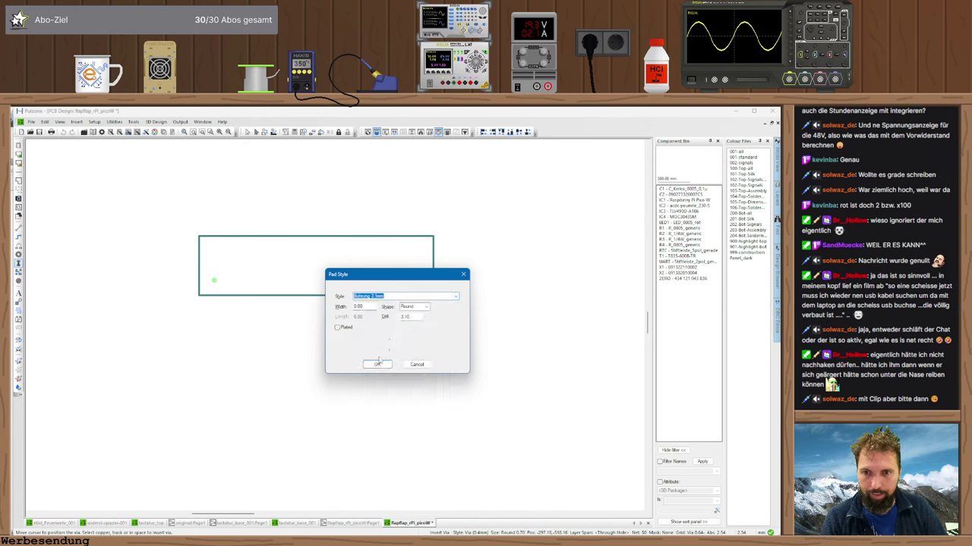
{"action": "left_click", "coordinate": [377, 364]}
{"action": "key", "text": "j"}
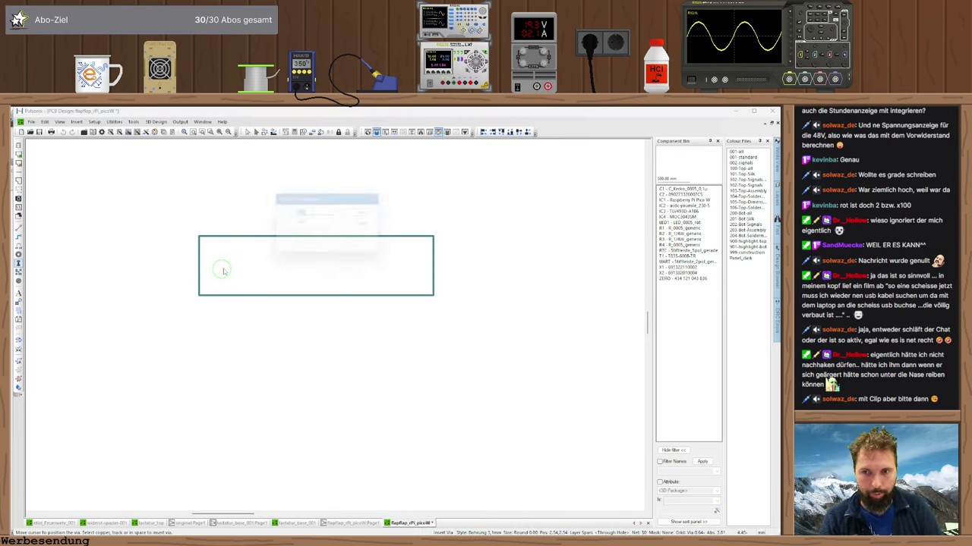
{"action": "key", "text": "alt+Tab"}
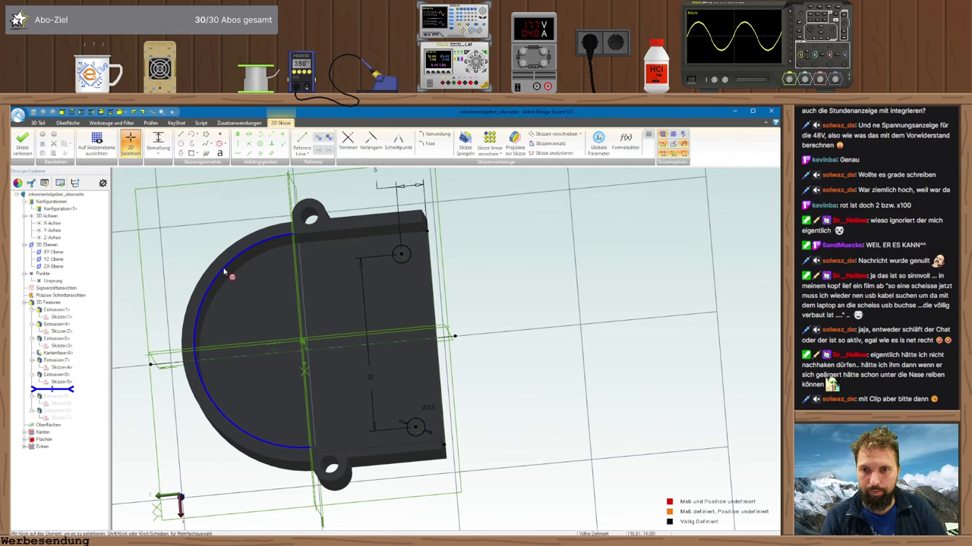
- Exit the sketch and measure the hole's distance from the top lip (2.1, 3.75 mm)
{"action": "middle_click_drag", "start_coordinate": [225, 272], "coordinate": [245, 293]}
{"action": "scroll", "coordinate": [386, 372], "scroll_direction": "down", "scroll_amount": 5}
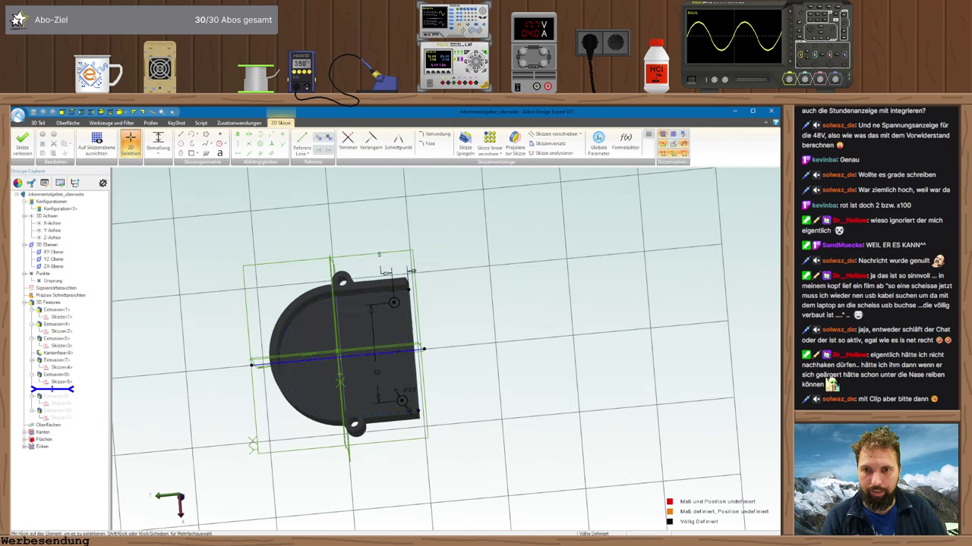
{"action": "left_click", "coordinate": [21, 145]}
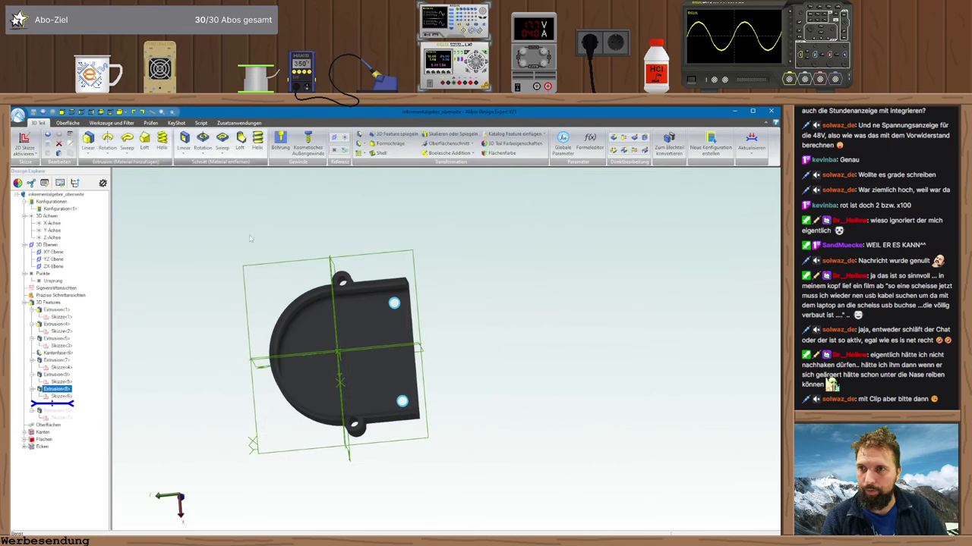
{"action": "scroll", "coordinate": [407, 302], "scroll_direction": "up", "scroll_amount": 5}
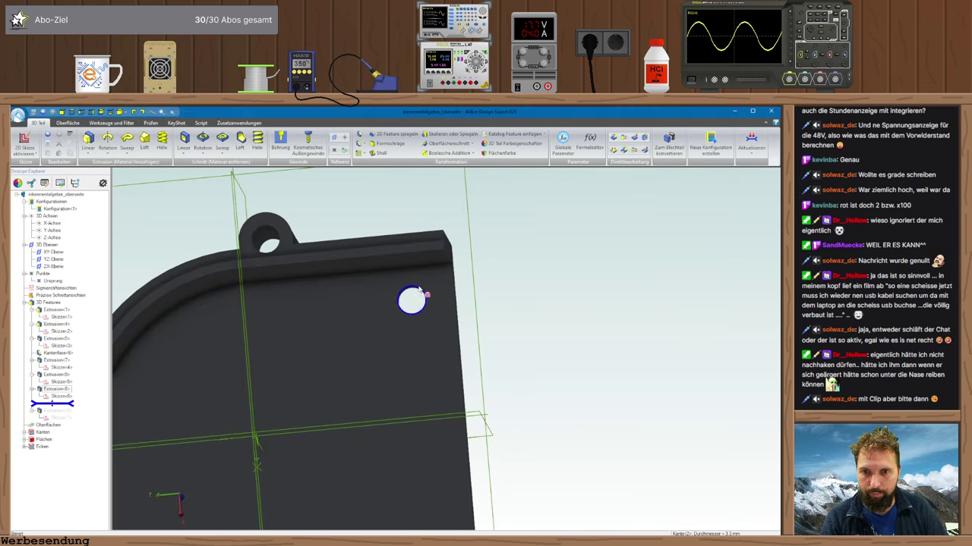
{"action": "left_click", "coordinate": [433, 267]}
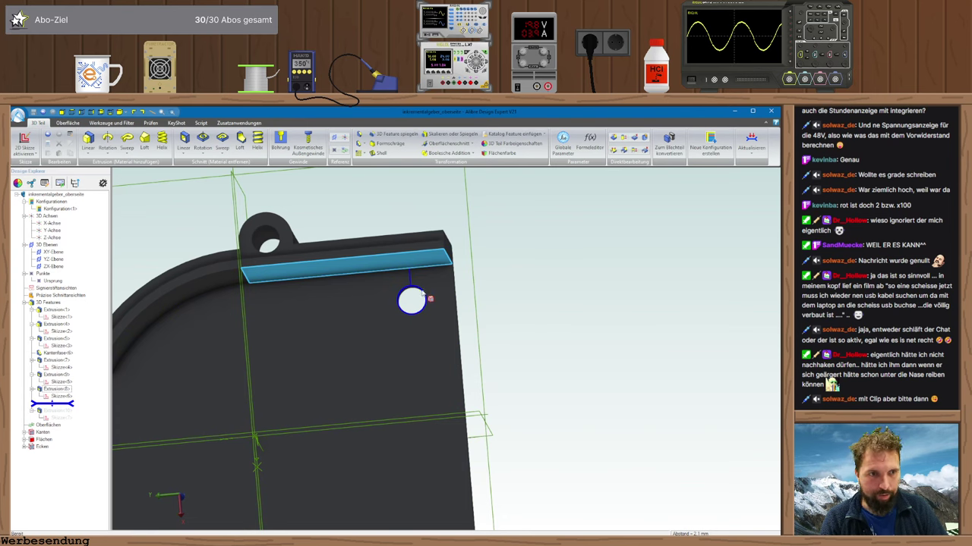
{"action": "mouse_move", "coordinate": [539, 340]}
{"action": "middle_mouse_down"}
{"action": "mouse_move", "coordinate": [540, 351]}
{"action": "mouse_move", "coordinate": [530, 347]}
{"action": "middle_mouse_up"}
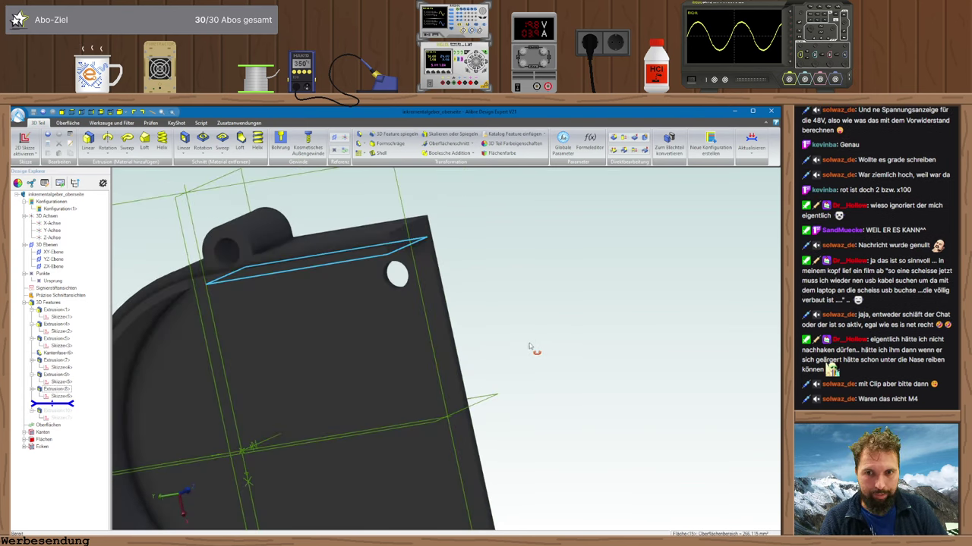
{"action": "scroll", "coordinate": [530, 346], "scroll_direction": "up", "scroll_amount": 3}
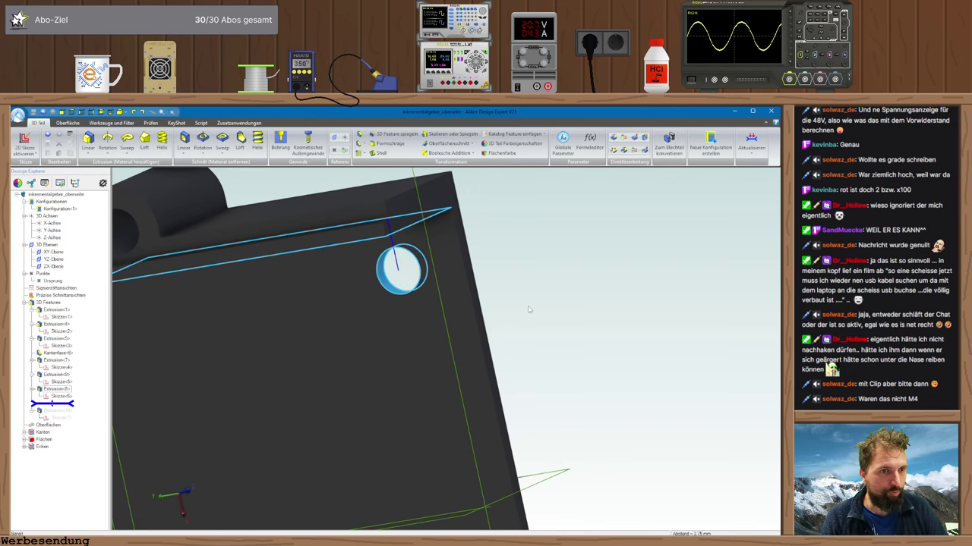
{"action": "key", "text": "alt+Tab"}
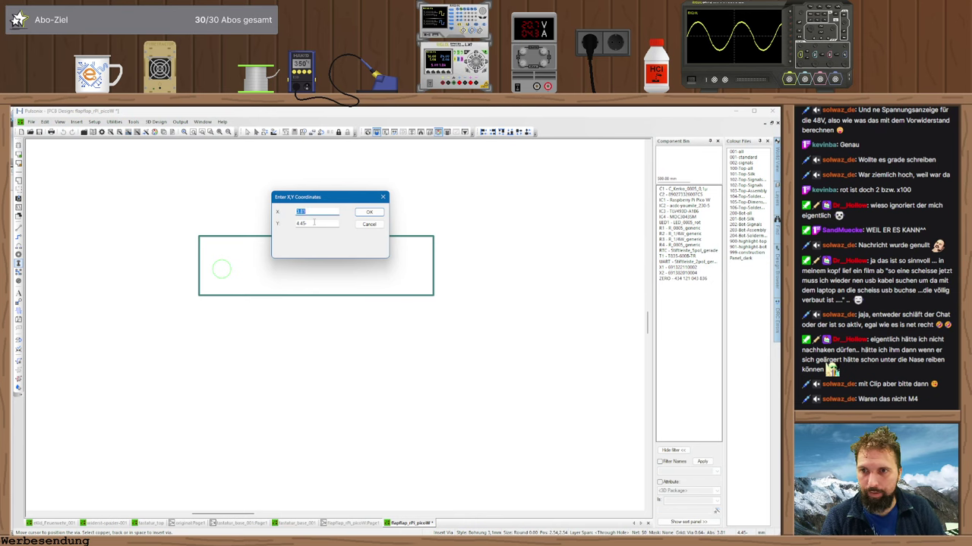
- Confirm the first 3.1 mm drill hole position and check the other hole on the housing
{"action": "key", "text": "Return"}
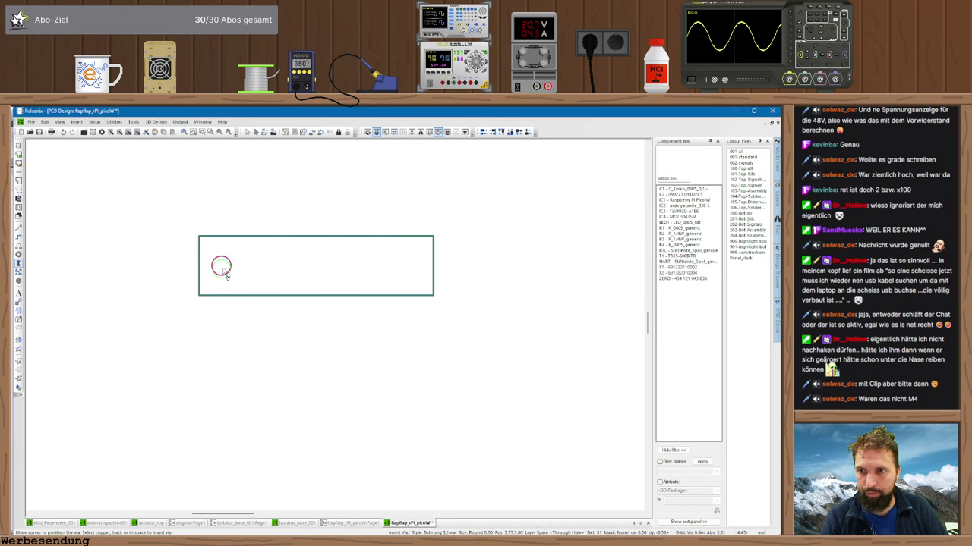
{"action": "key", "text": "alt+Tab"}
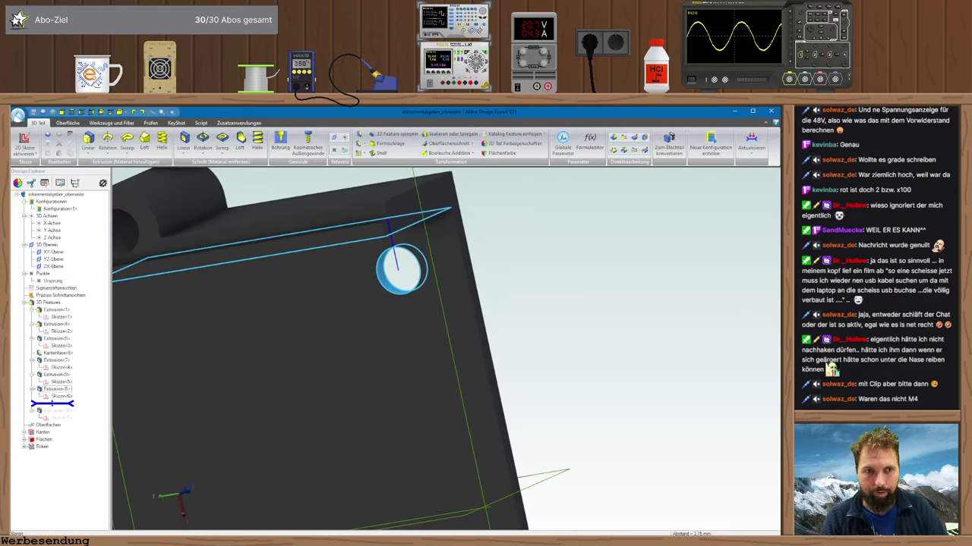
{"action": "middle_click_drag", "start_coordinate": [646, 280], "coordinate": [622, 262]}
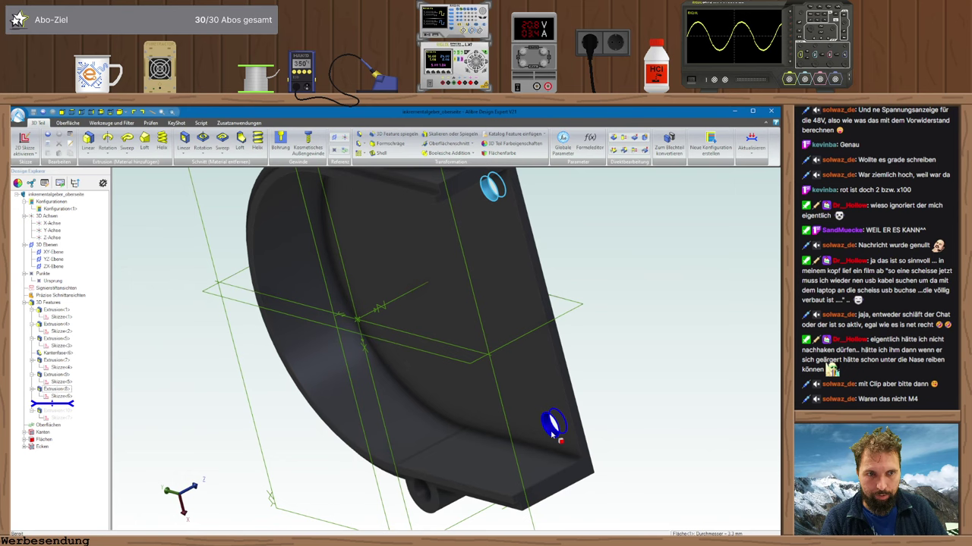
{"action": "key", "text": "alt+Tab"}
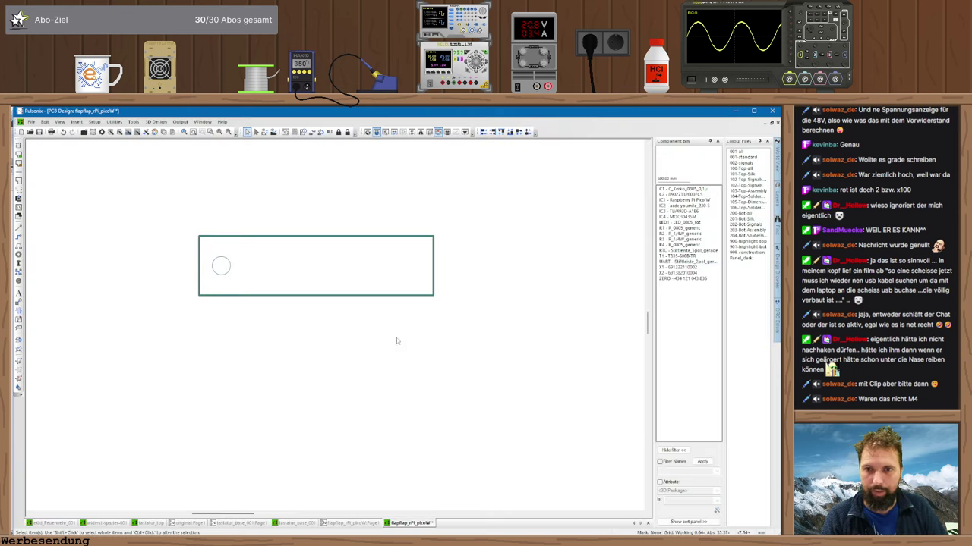
- Copy the drill hole with an offset of 47 to the other board end
{"action": "key", "text": "ctrl+d"}
{"action": "type", "text": "o"}
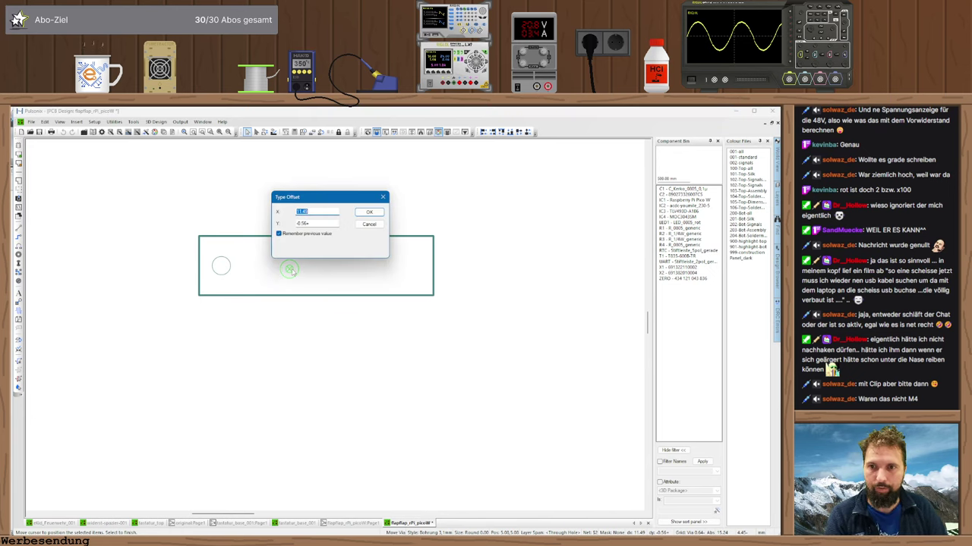
{"action": "type", "text": "47"}
{"action": "key", "text": "Tab"}
{"action": "key", "text": "Return"}
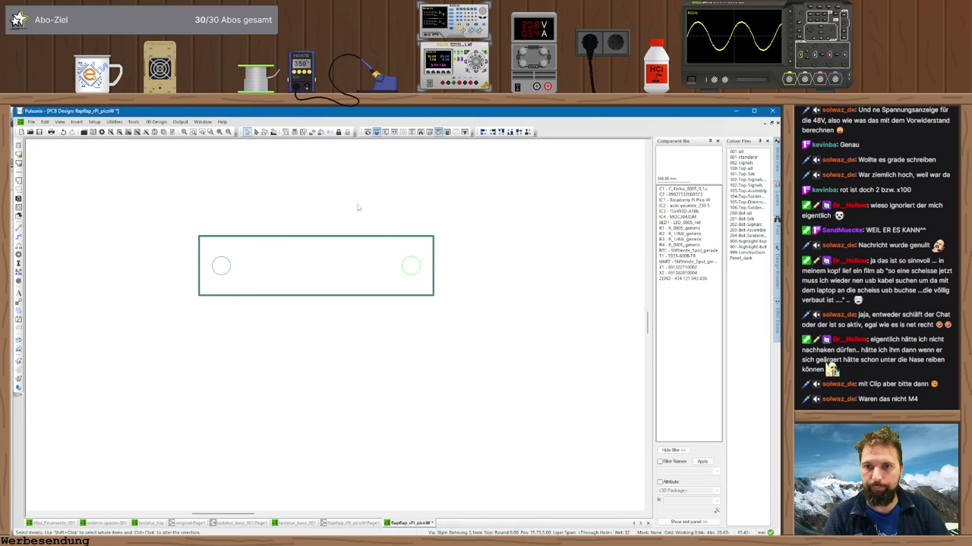
{"action": "key", "text": "Escape"}
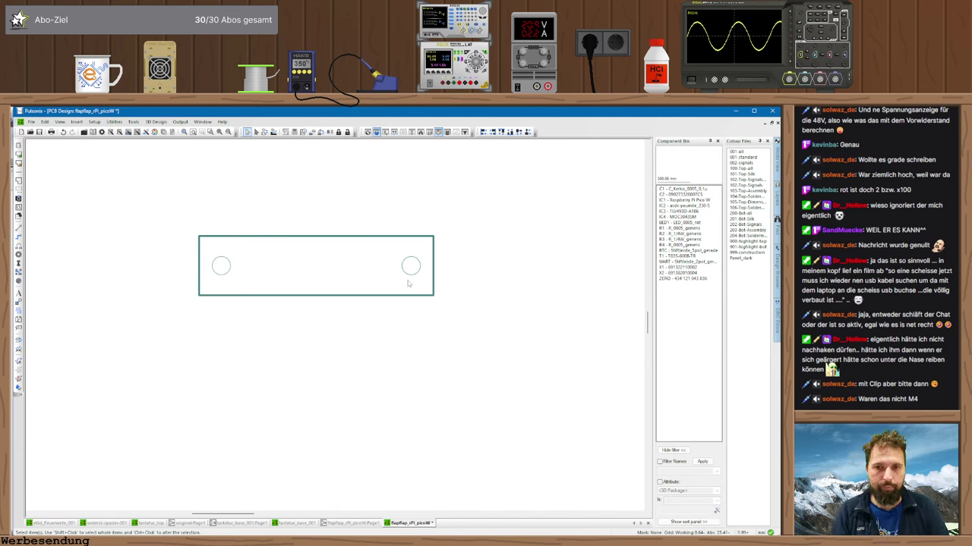
{"action": "key", "text": "alt+Tab"}
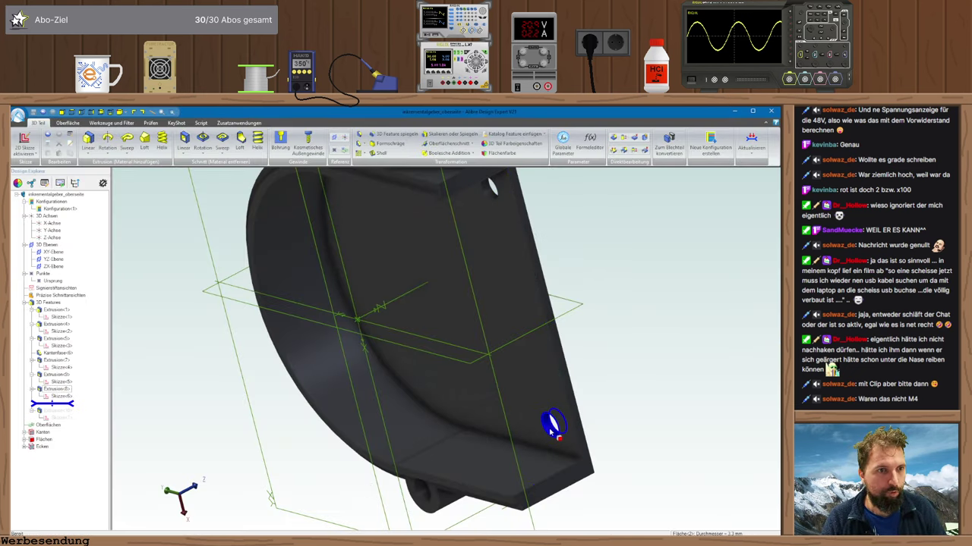
- Read the housing mounting hole's diameter and view the inkrementalgeber_bg assembly before returning to Pulsonix
{"action": "left_click", "coordinate": [551, 427]}
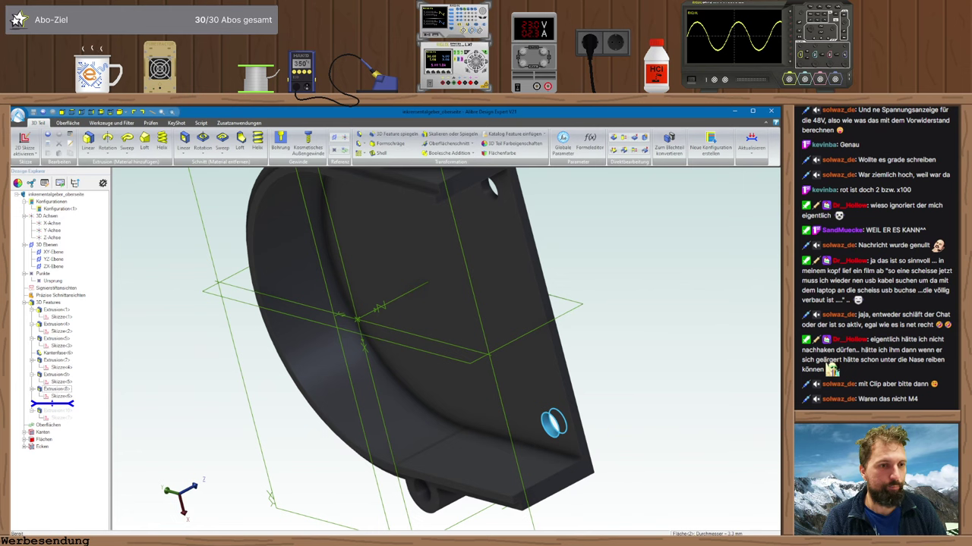
{"action": "left_click", "coordinate": [629, 445]}
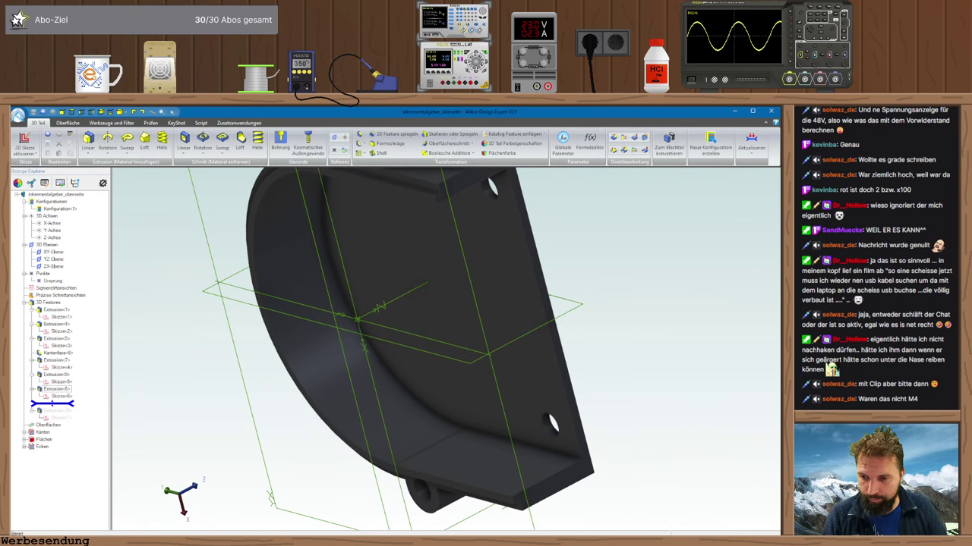
{"action": "key", "text": "ctrl+Tab"}
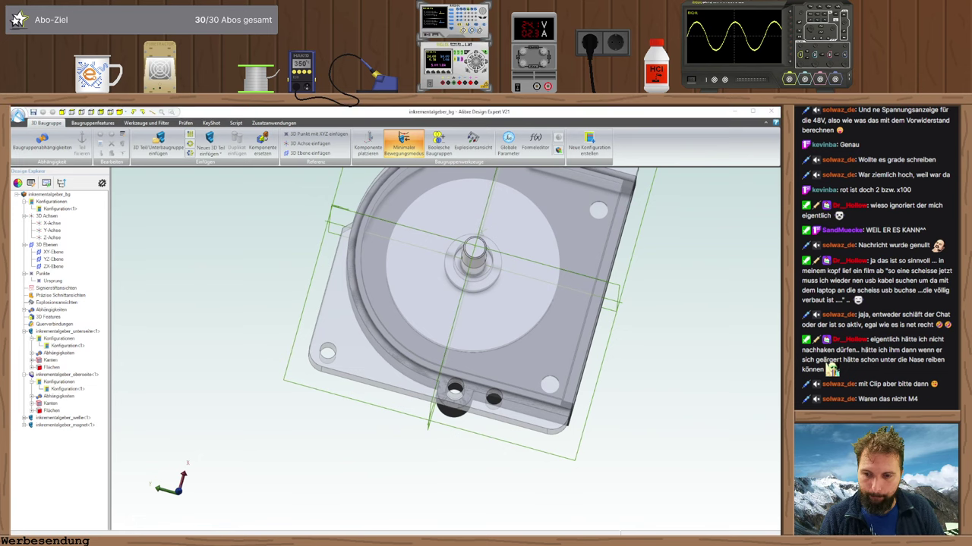
{"action": "key", "text": "alt+Tab"}
- Move the coordinate system origin onto the board's bottom edge
{"action": "scroll", "coordinate": [260, 393], "scroll_direction": "up", "scroll_amount": 2}
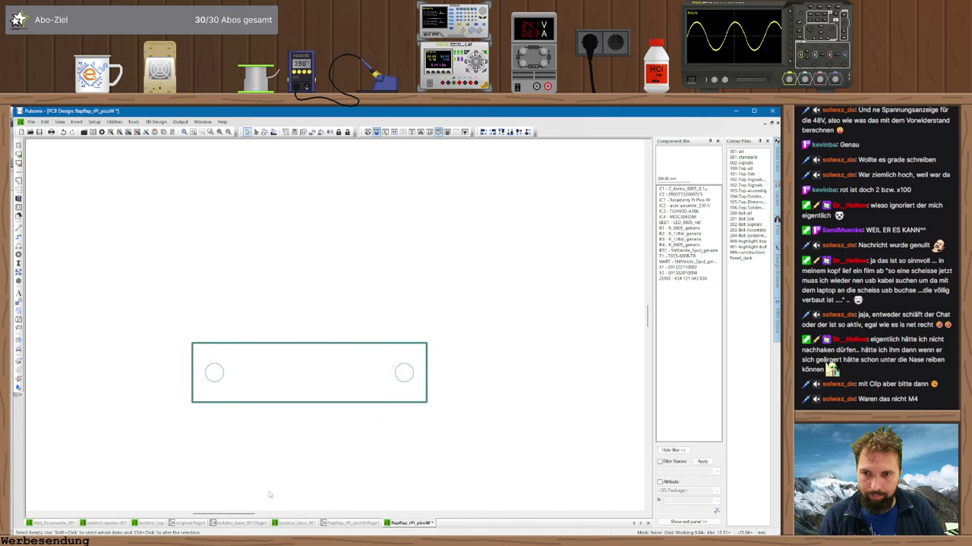
{"action": "right_click", "coordinate": [283, 435]}
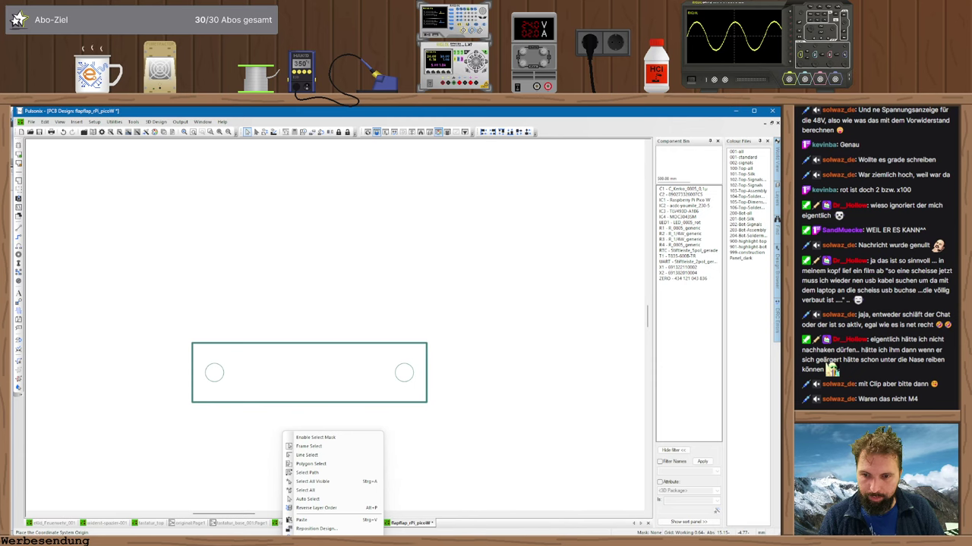
{"action": "key", "text": "Escape"}
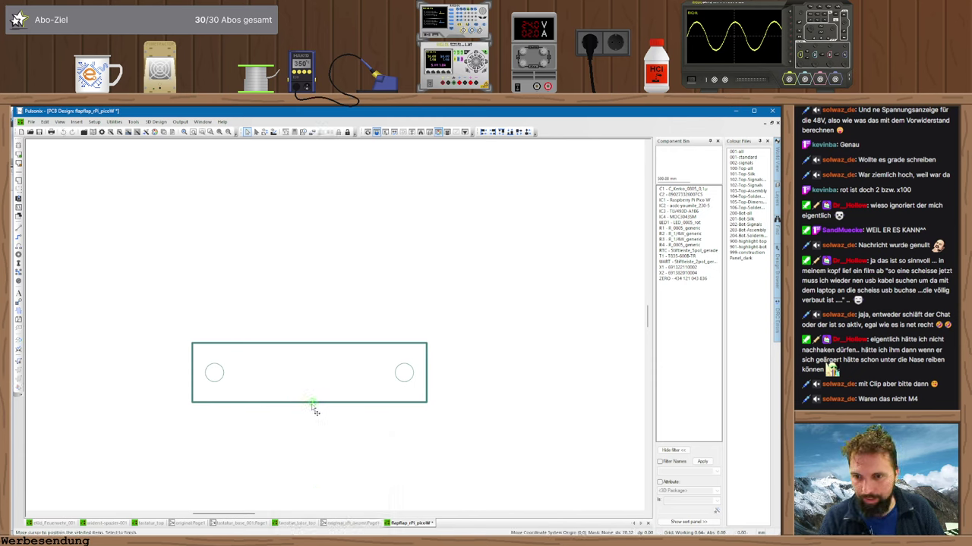
{"action": "scroll", "coordinate": [311, 410], "scroll_direction": "up", "scroll_amount": 2}
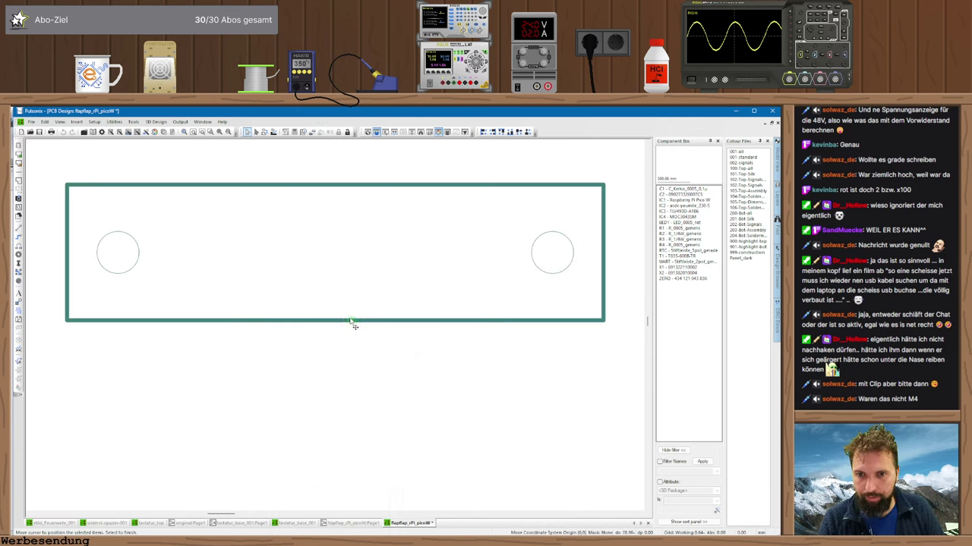
{"action": "left_click", "coordinate": [340, 322]}
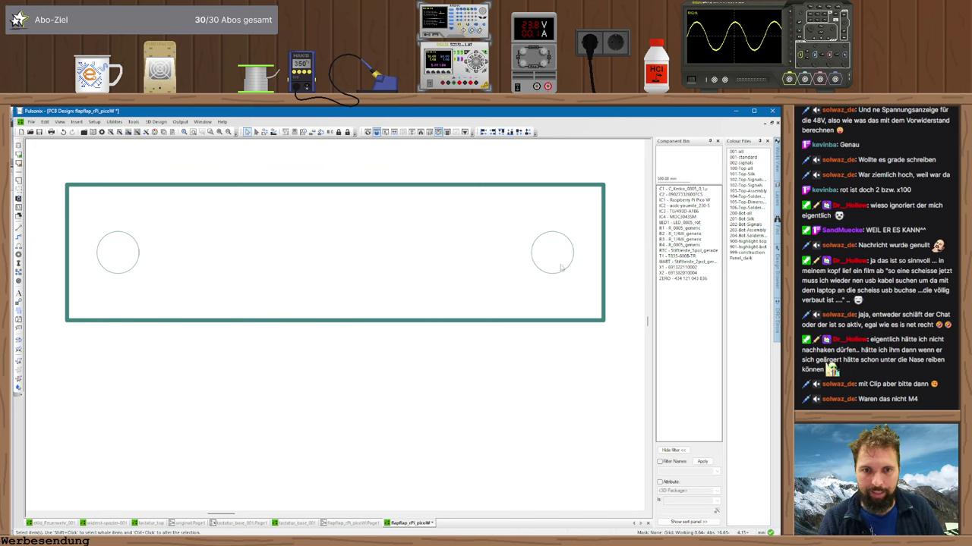
- Select the board outline's right edge for coordinate entry, then switch to the Alibre model
{"action": "left_click", "coordinate": [605, 276]}
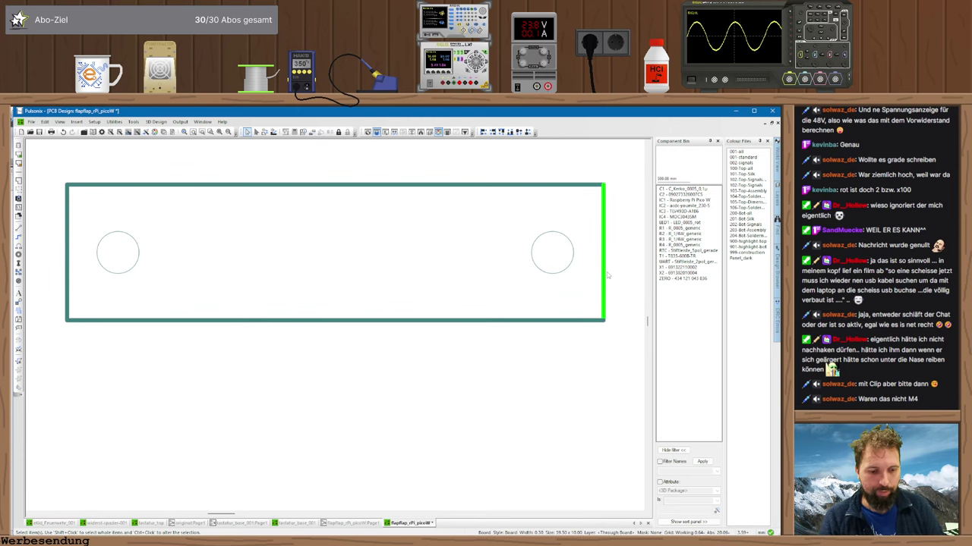
{"action": "key", "text": "t"}
{"action": "key", "text": "Escape"}
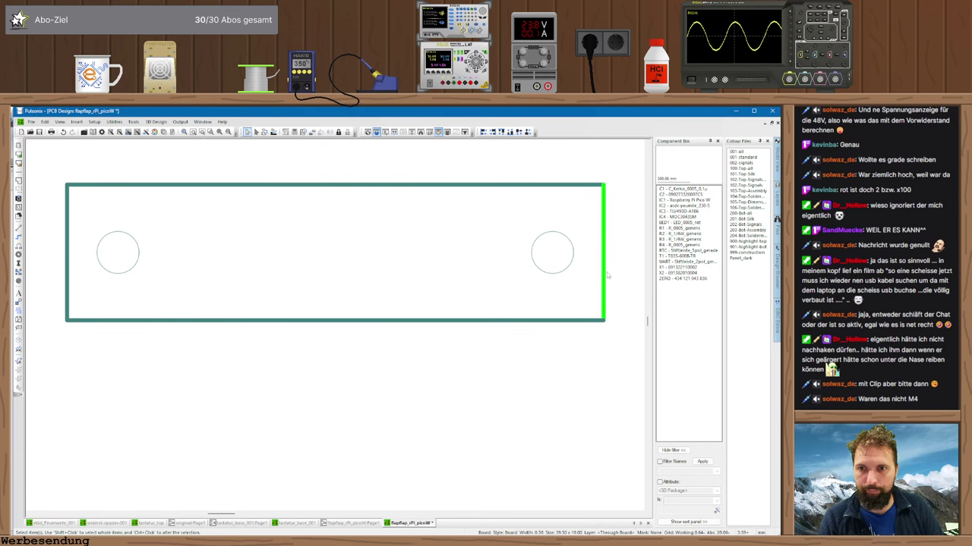
{"action": "key", "text": "alt+Tab"}
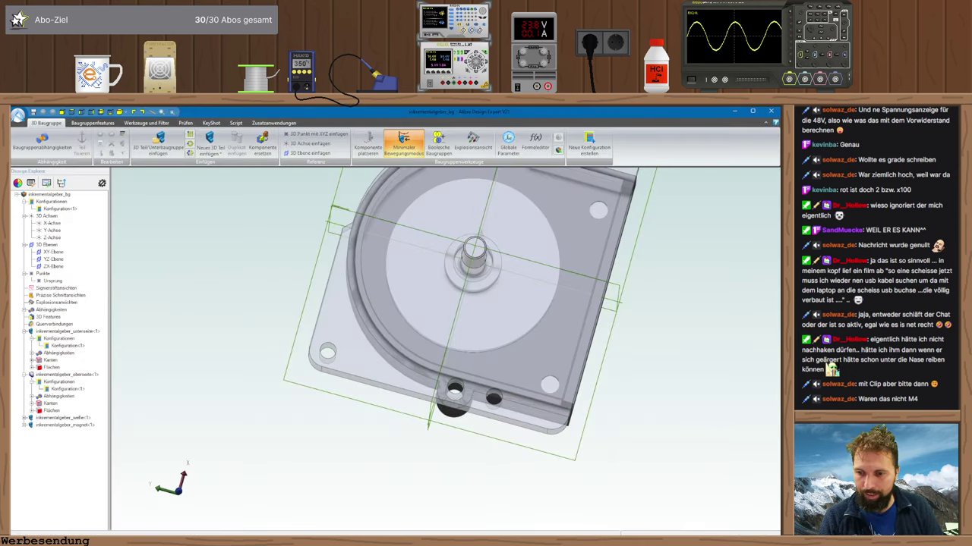
{"action": "key", "text": "alt+Tab"}
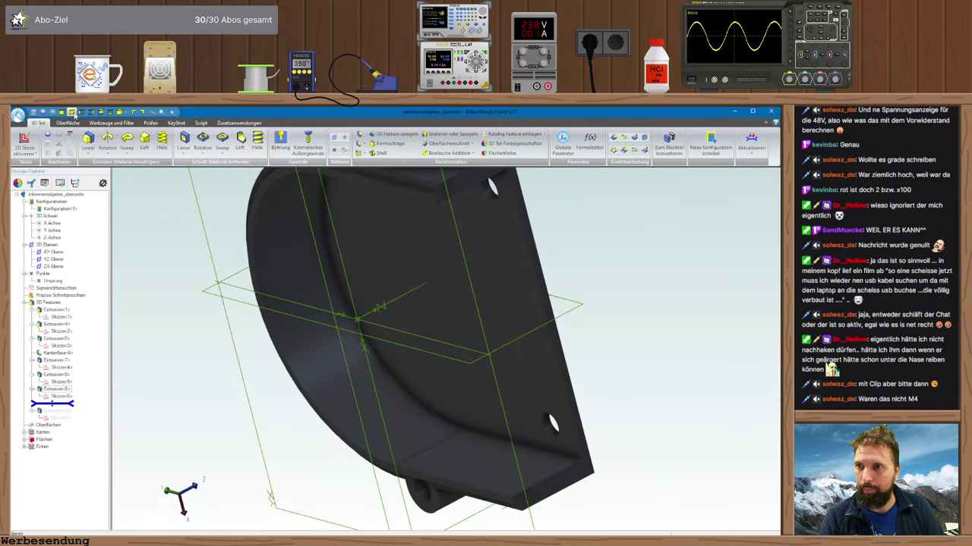
{"action": "middle_click_drag", "start_coordinate": [531, 463], "coordinate": [460, 217]}
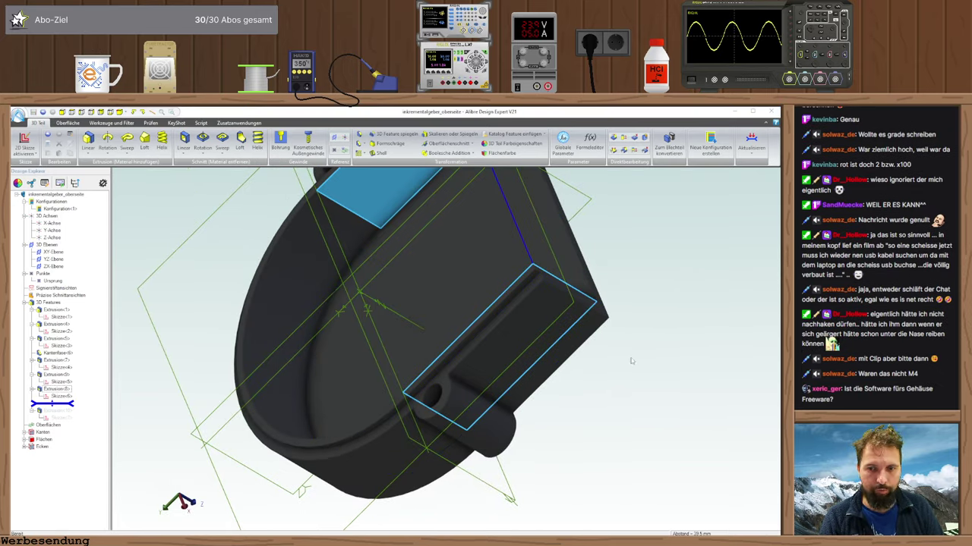
{"action": "key", "text": "alt+Tab"}
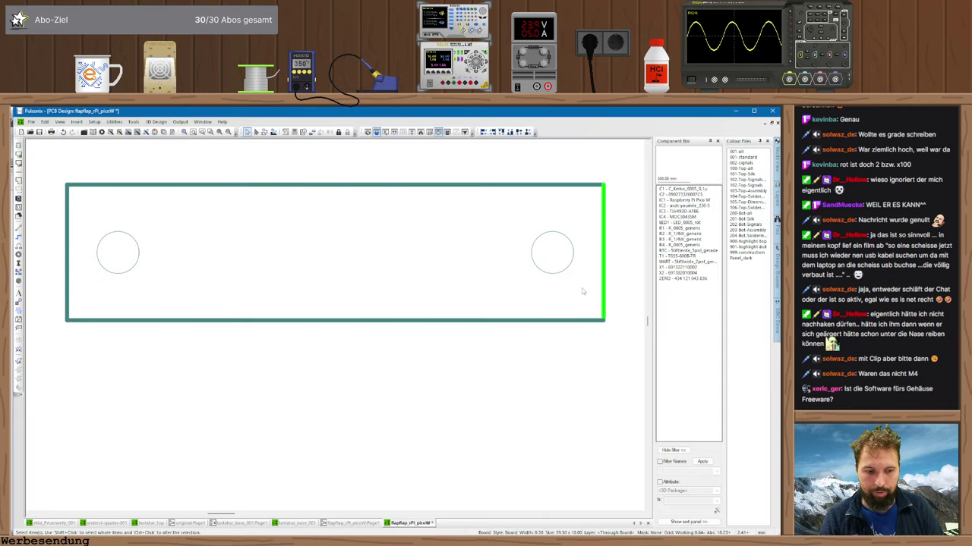
- Place the board's right edge at X 39.9, left edge at X -39.5, and bottom at Y 0
{"action": "type", "text": "t39.95"}
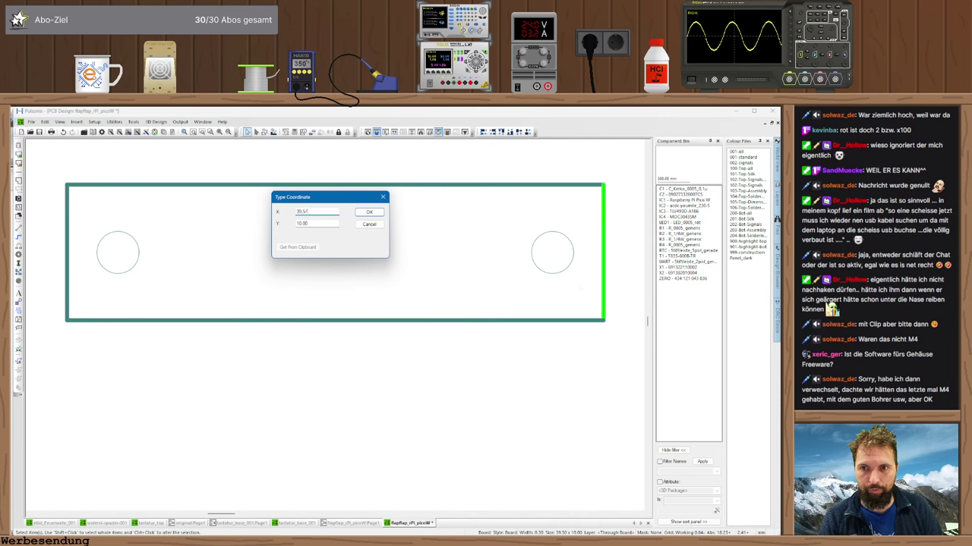
{"action": "key", "text": "Return"}
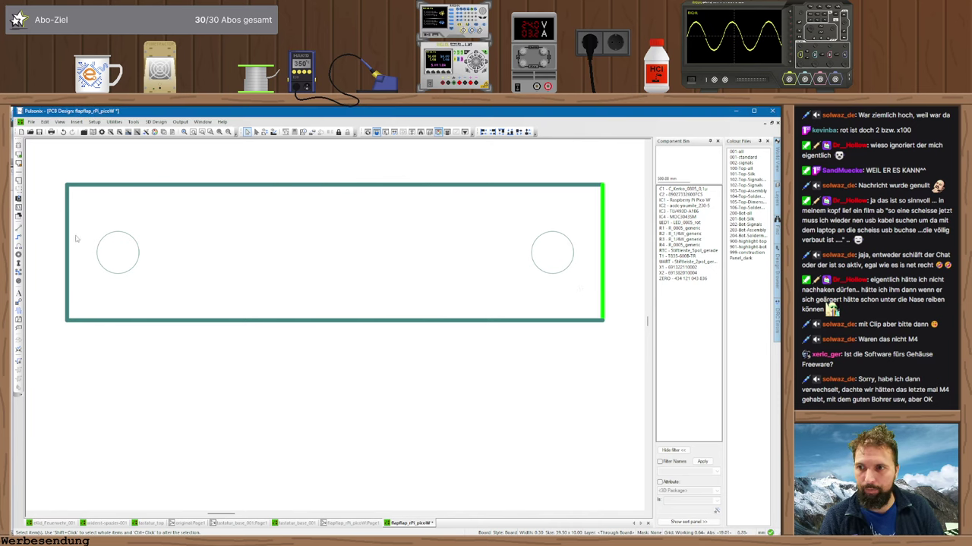
{"action": "type", "text": "t-39.5"}
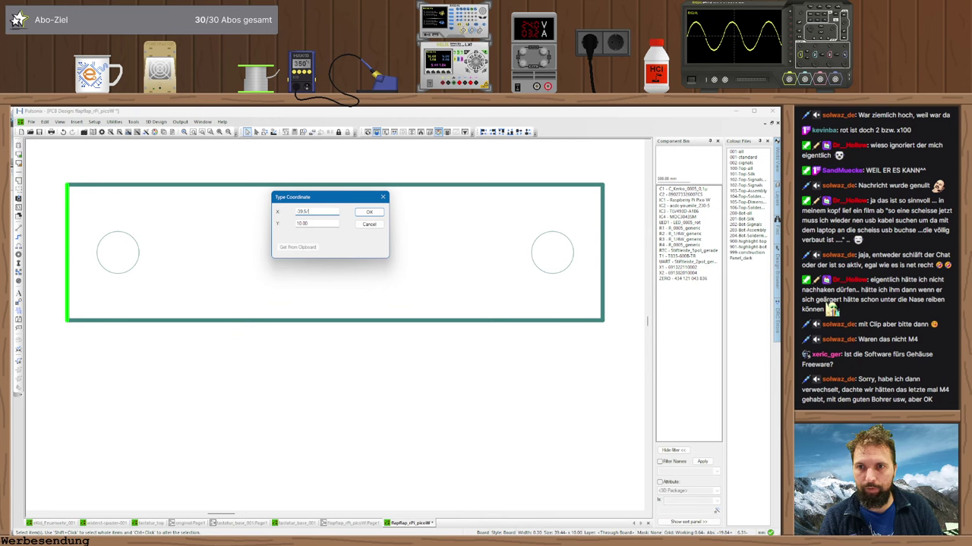
{"action": "key", "text": "Return"}
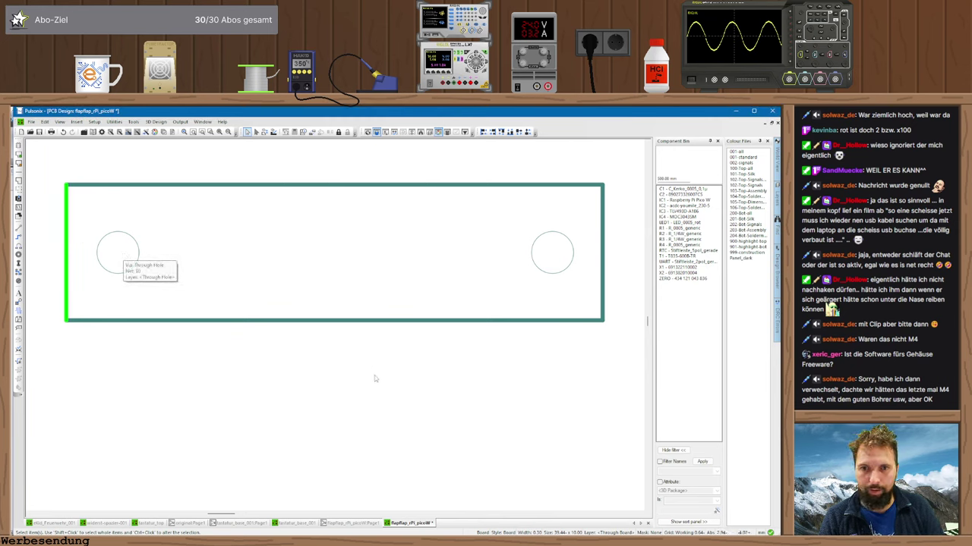
{"action": "key", "text": "t"}
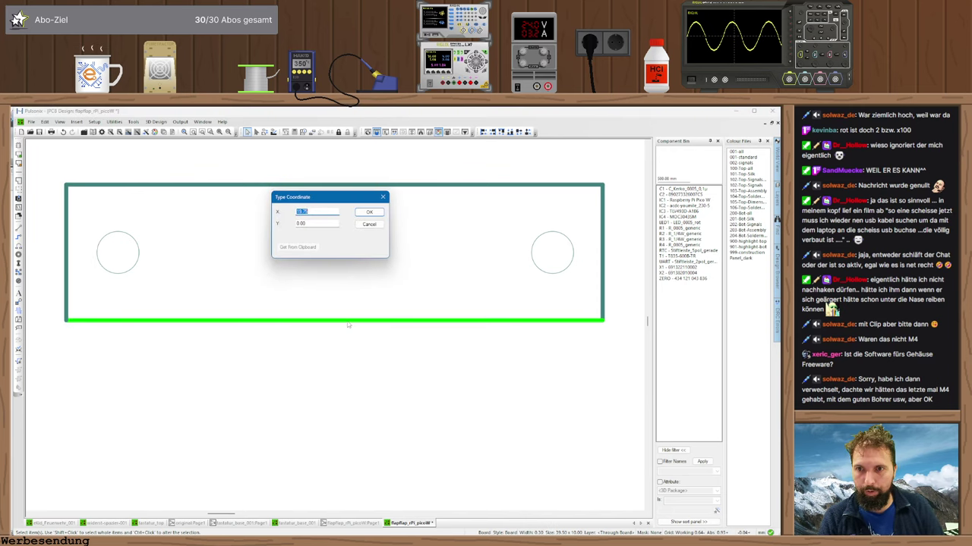
{"action": "key", "text": "Escape"}
- Orbit the Alibre housing to its top and select a mounting hole to confirm the 32 mm spacing
{"action": "key", "text": "alt+Tab"}
{"action": "middle_click_drag", "start_coordinate": [373, 336], "coordinate": [460, 206]}
{"action": "left_click", "coordinate": [578, 365]}
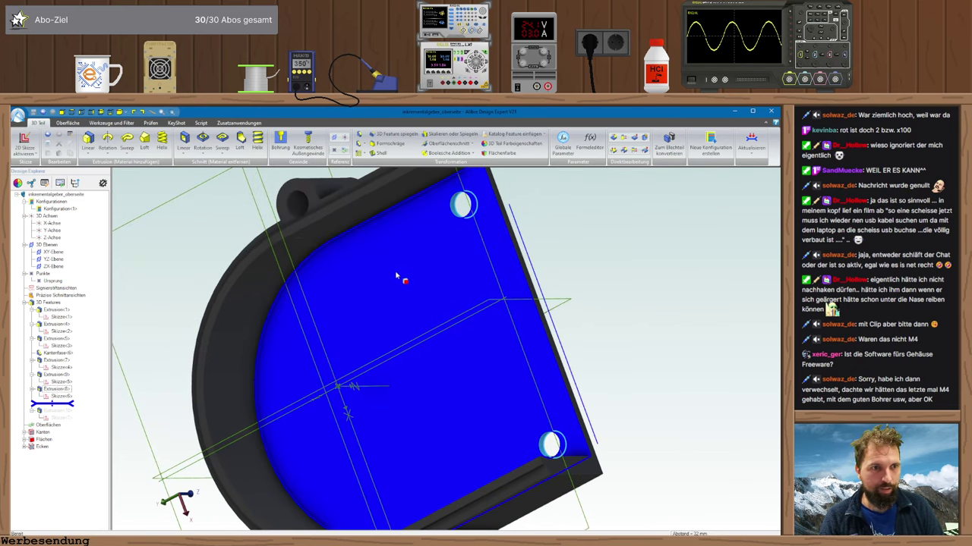
{"action": "key", "text": "alt+Tab"}
- Type exact X/Y coordinates for the left and right holes, the left at 5.00 above the origin
{"action": "key", "text": "t"}
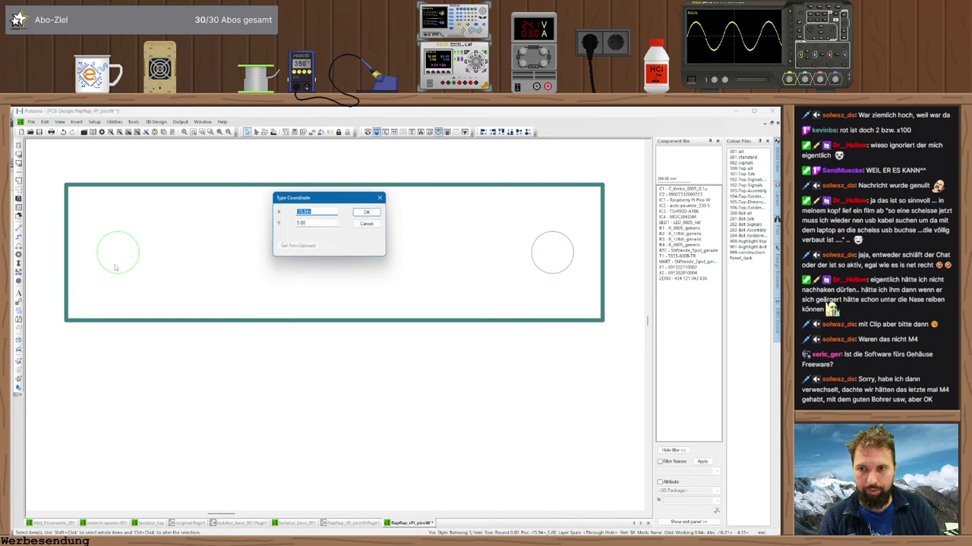
{"action": "key", "text": "Return"}
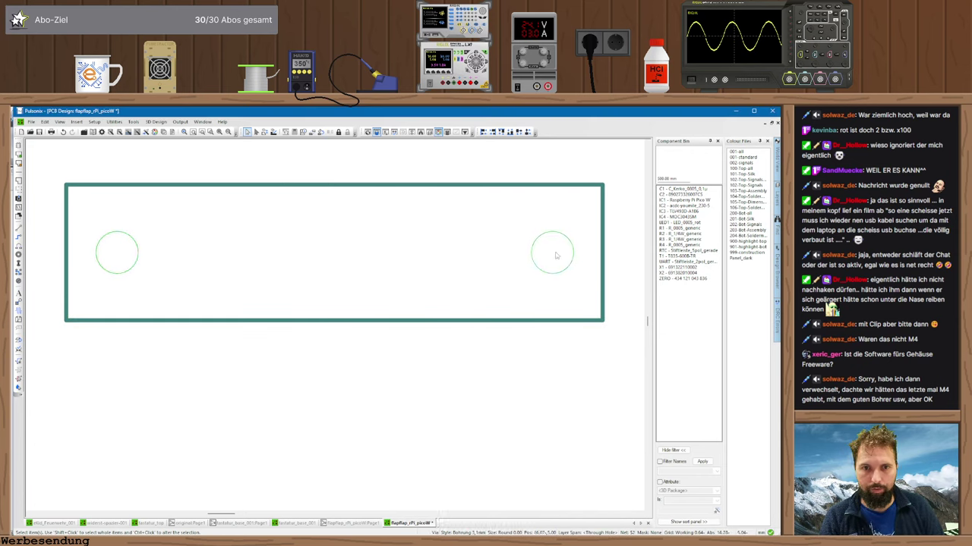
{"action": "key", "text": "t"}
{"action": "key", "text": "Return"}
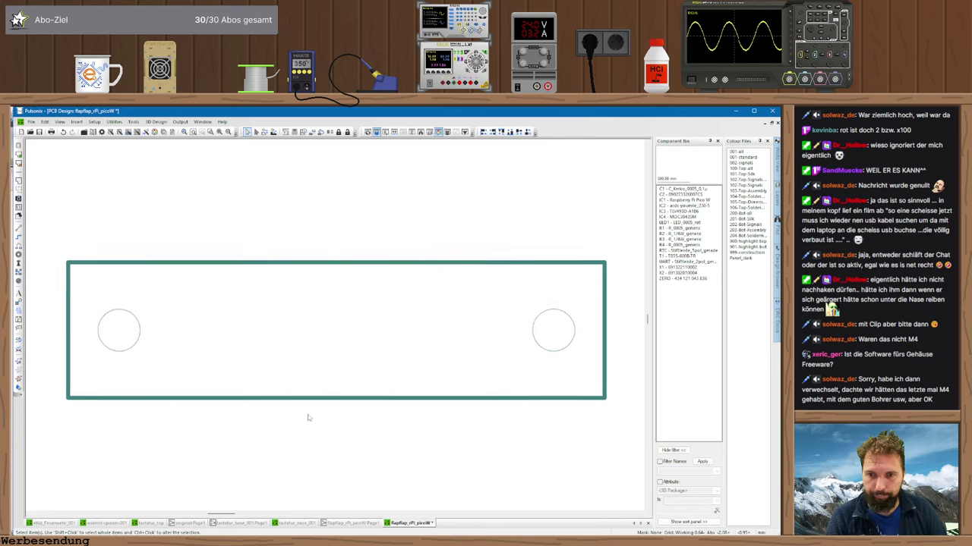
- Extend the board's top edge upward into a T-shaped outline with a central stem
{"action": "scroll", "coordinate": [334, 332], "scroll_direction": "down", "scroll_amount": 3}
{"action": "middle_click_drag", "start_coordinate": [364, 271], "coordinate": [313, 338]}
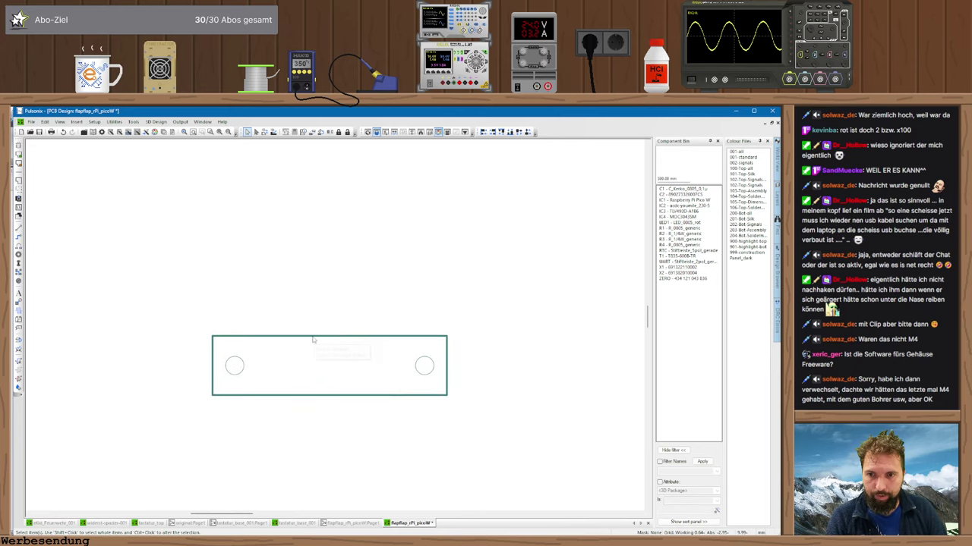
{"action": "left_click", "coordinate": [313, 336]}
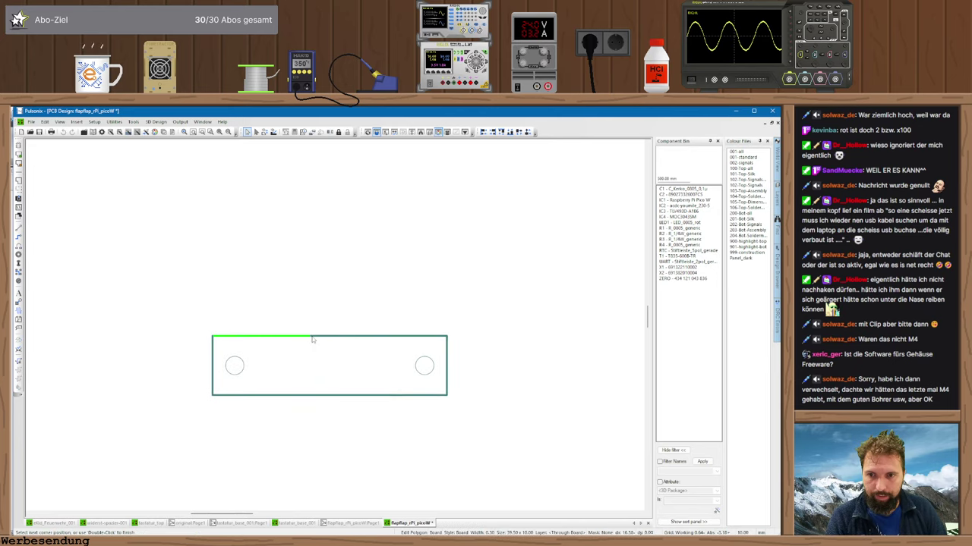
{"action": "left_click", "coordinate": [355, 234]}
{"action": "double_click", "coordinate": [357, 336]}
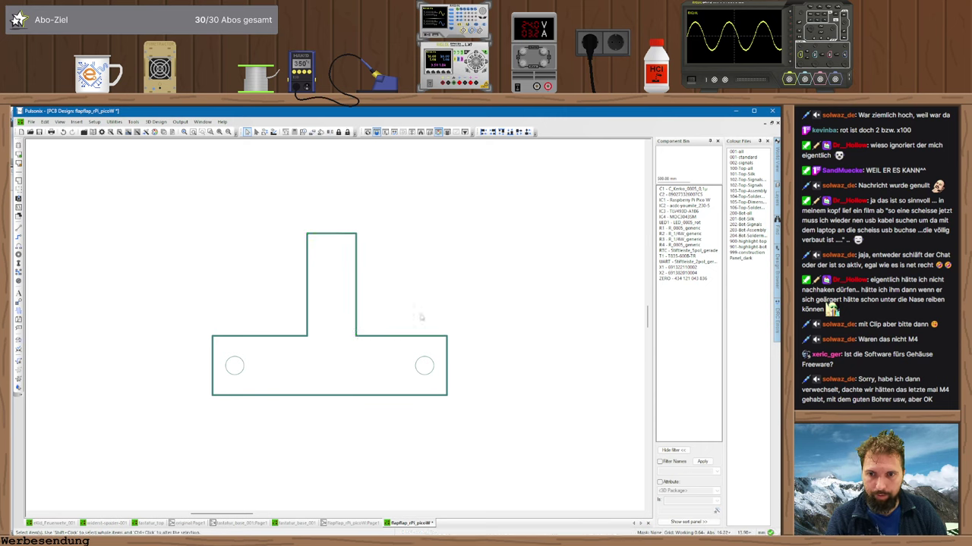
- Set exact coordinates for the stem's right and left edges, the left edge at 5
{"action": "left_click", "coordinate": [356, 307]}
{"action": "key", "text": "t"}
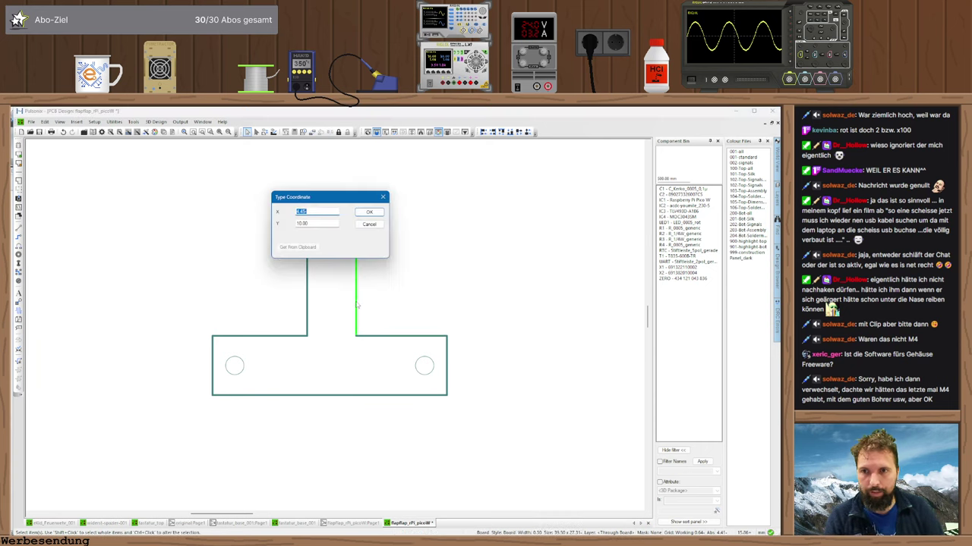
{"action": "key", "text": "Return"}
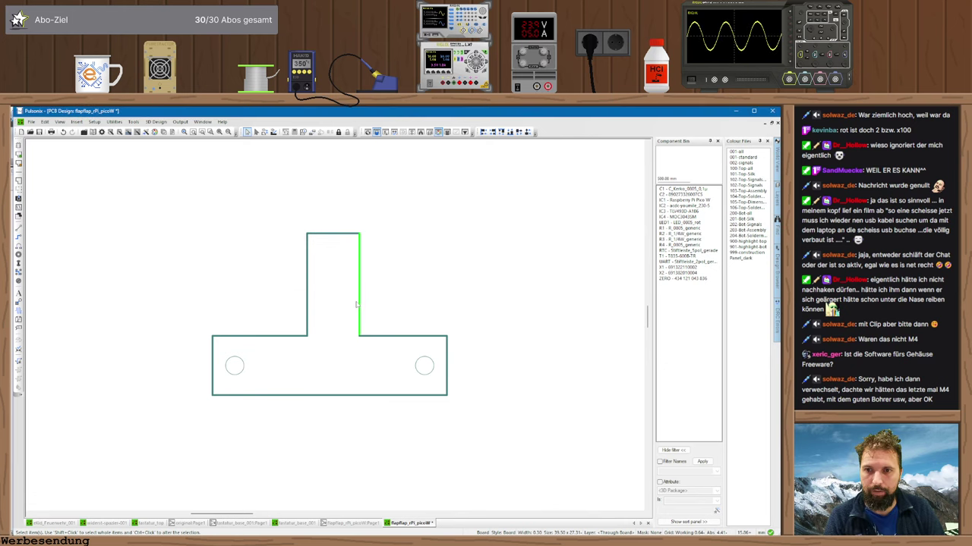
{"action": "left_click", "coordinate": [308, 304]}
{"action": "key", "text": "t"}
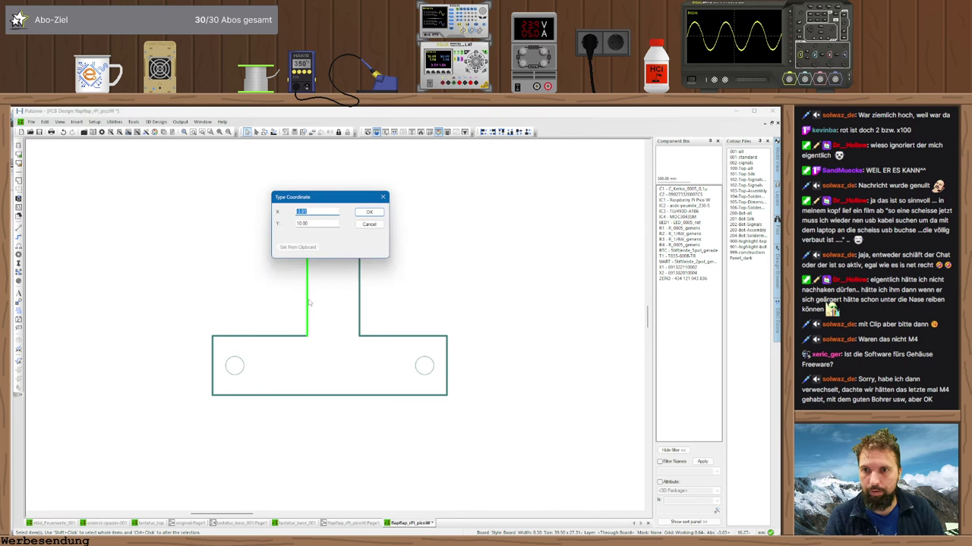
{"action": "type", "text": "5"}
{"action": "key", "text": "Return"}
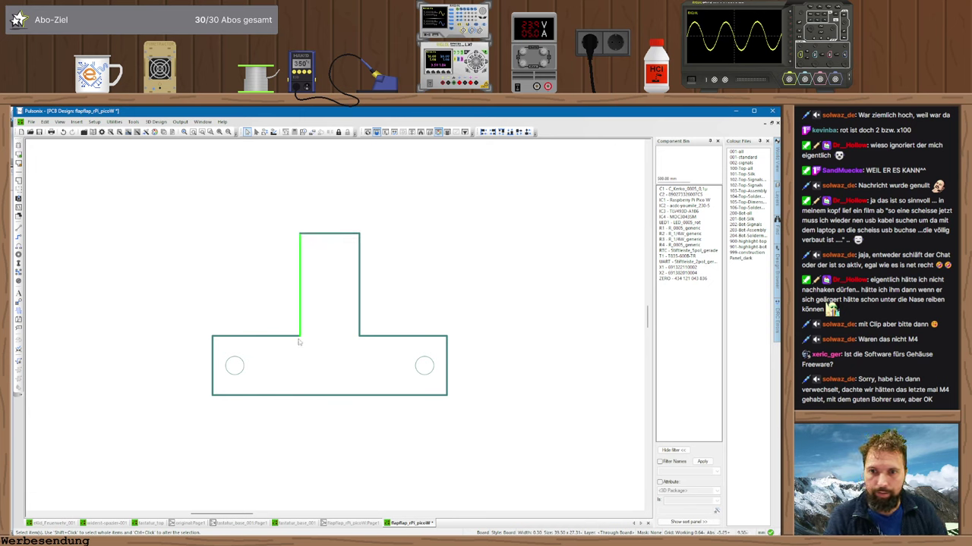
- Fillet the stem's two inner corners and both top corners with an entered radius
{"action": "left_click", "coordinate": [299, 338]}
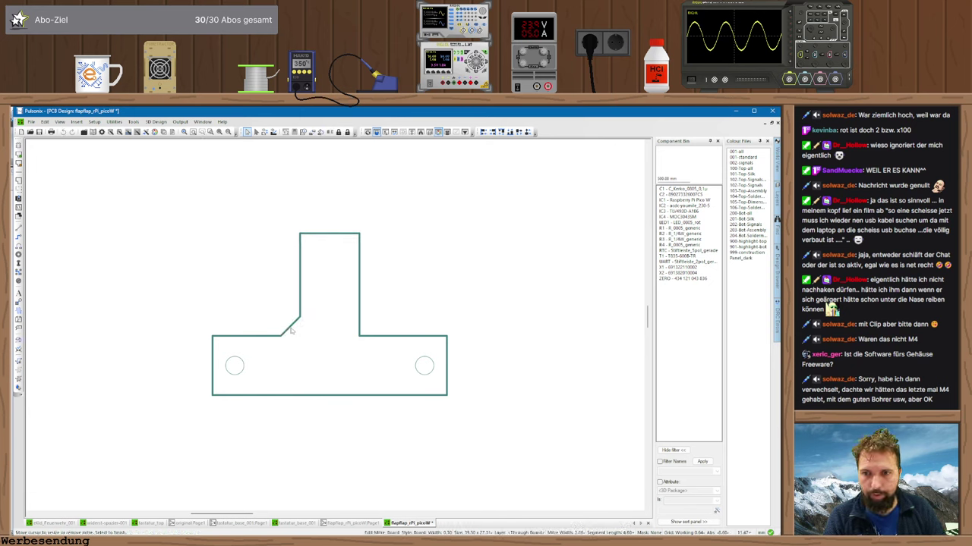
{"action": "right_click", "coordinate": [291, 330]}
{"action": "left_click", "coordinate": [312, 365]}
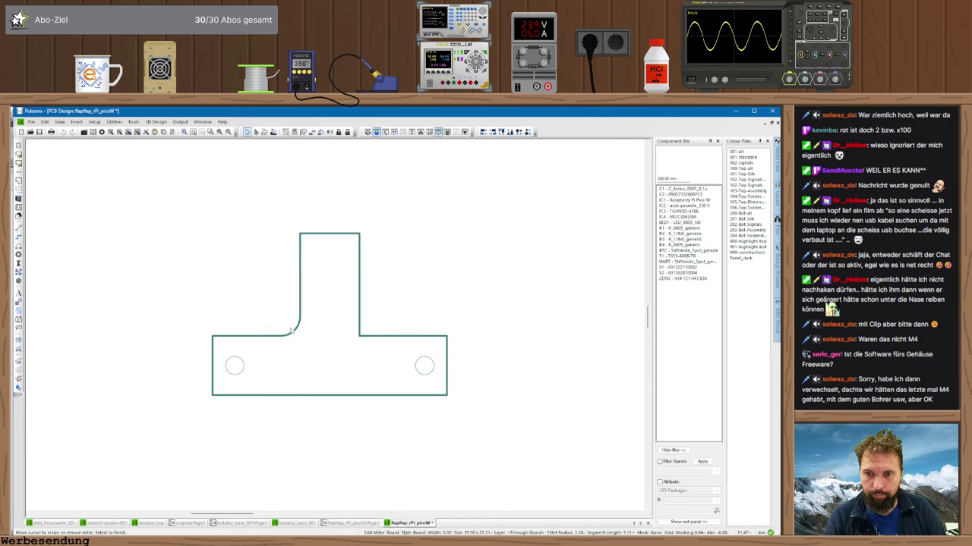
{"action": "key", "text": "r"}
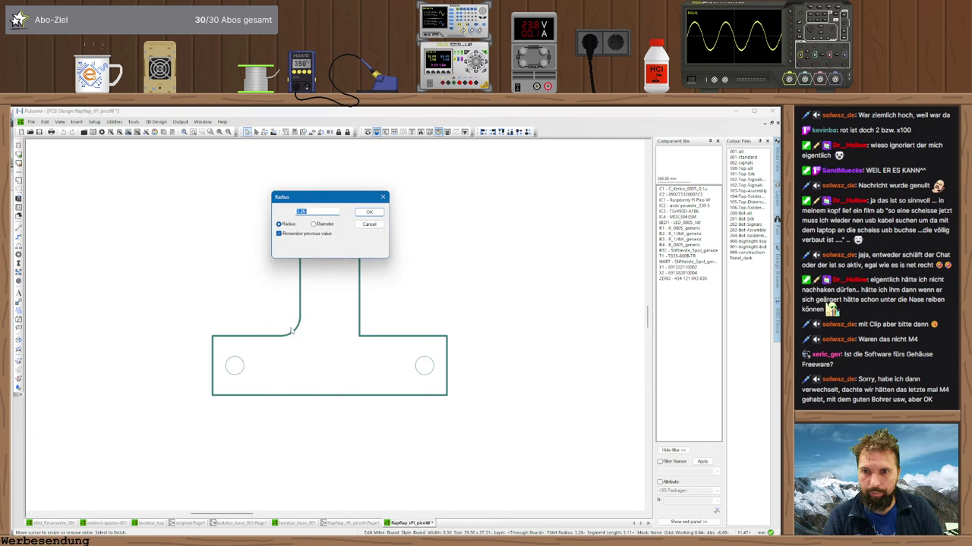
{"action": "key", "text": "Return"}
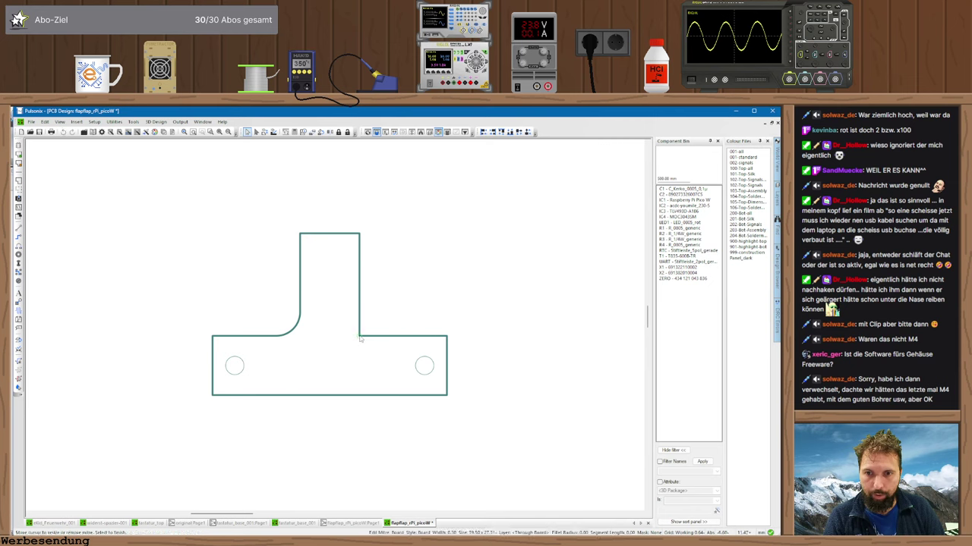
{"action": "left_click", "coordinate": [359, 337]}
{"action": "key", "text": "r"}
{"action": "key", "text": "Return"}
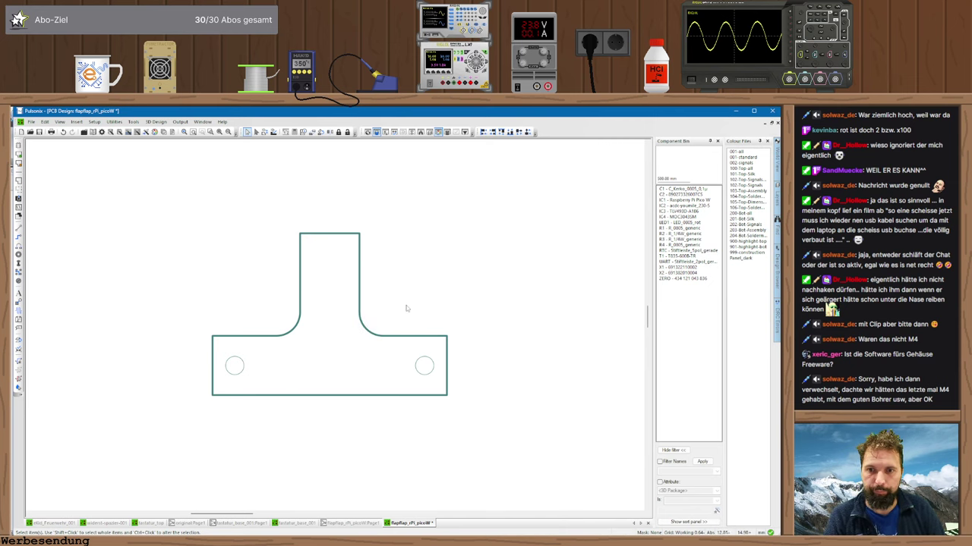
{"action": "left_click", "coordinate": [361, 237]}
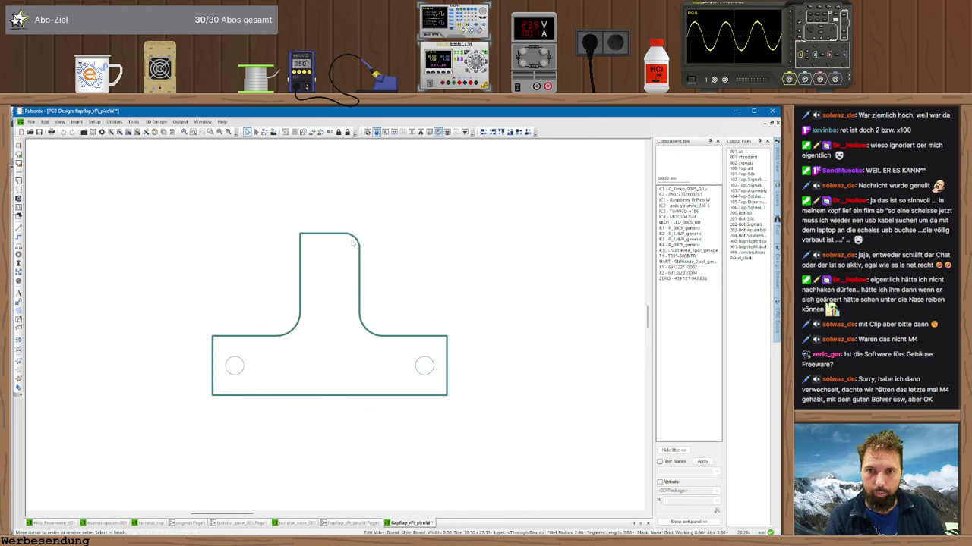
{"action": "left_click", "coordinate": [303, 239]}
{"action": "left_click", "coordinate": [311, 248]}
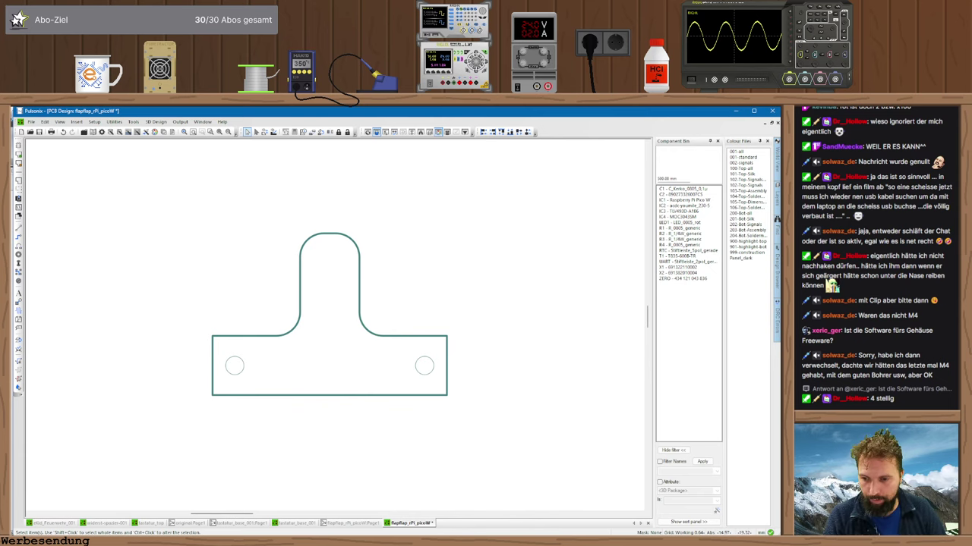
- Measure 23.55 mm to the Alibre housing's top face, view it head-on, then return to Pulsonix
{"action": "key", "text": "alt+Tab"}
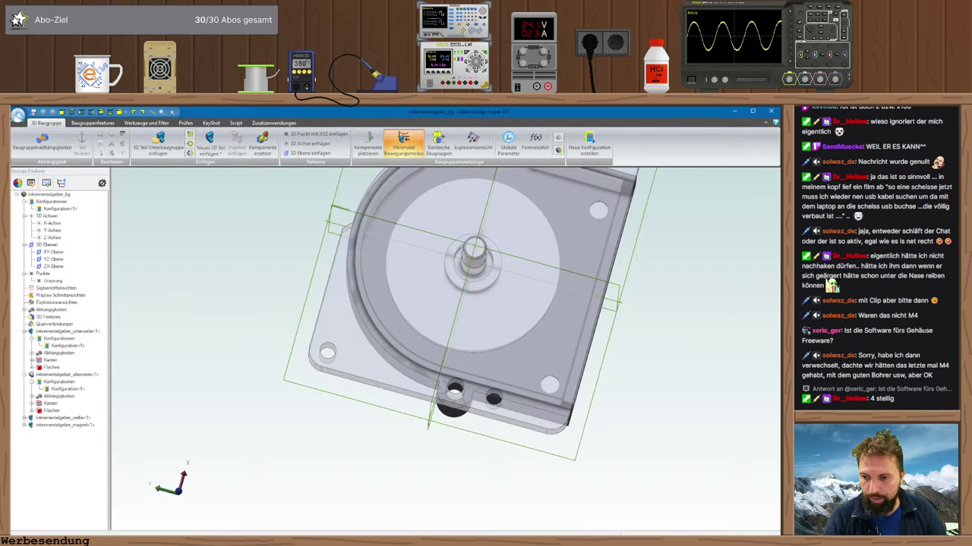
{"action": "middle_click_drag", "start_coordinate": [345, 465], "coordinate": [371, 452]}
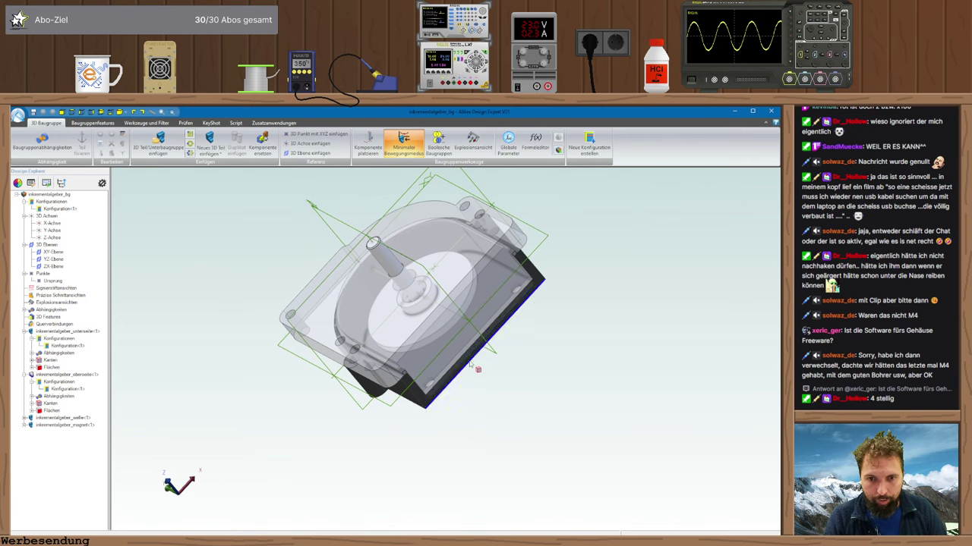
{"action": "scroll", "coordinate": [474, 368], "scroll_direction": "up", "scroll_amount": 4}
{"action": "scroll", "coordinate": [472, 303], "scroll_direction": "down", "scroll_amount": 2}
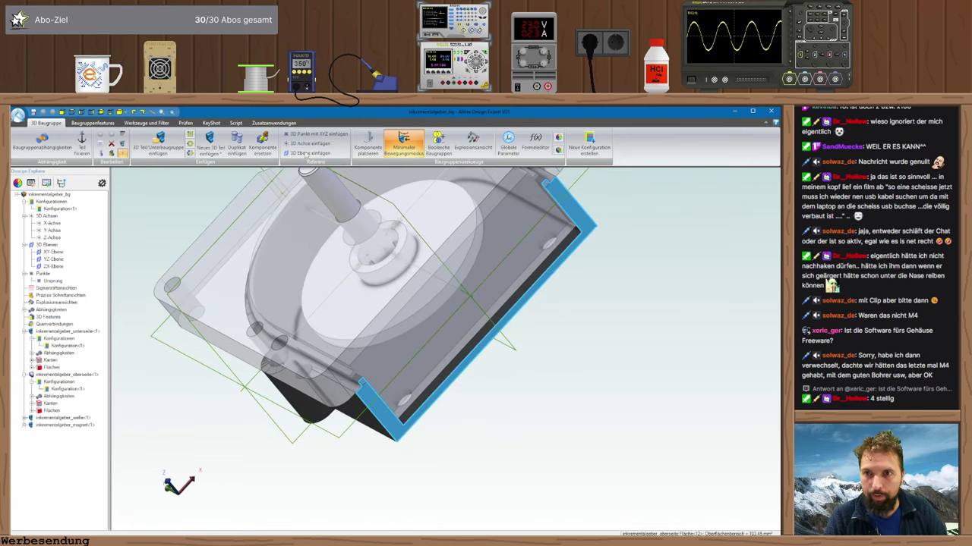
{"action": "left_click", "coordinate": [307, 154]}
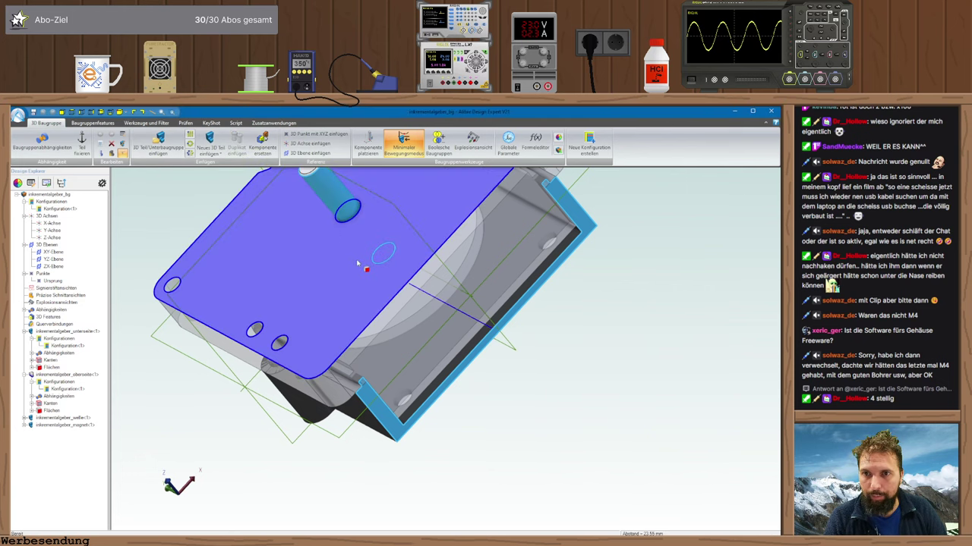
{"action": "left_click", "coordinate": [358, 263]}
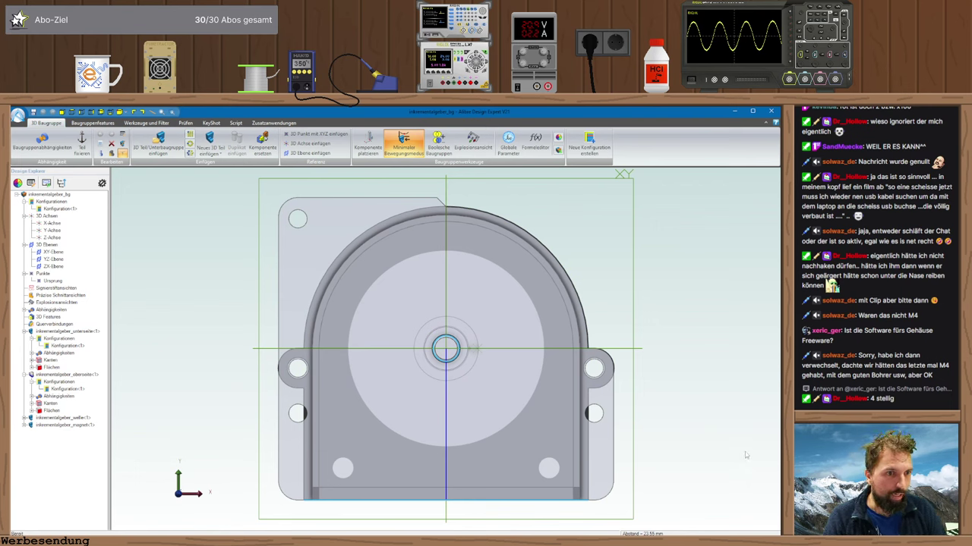
{"action": "key", "text": "Escape"}
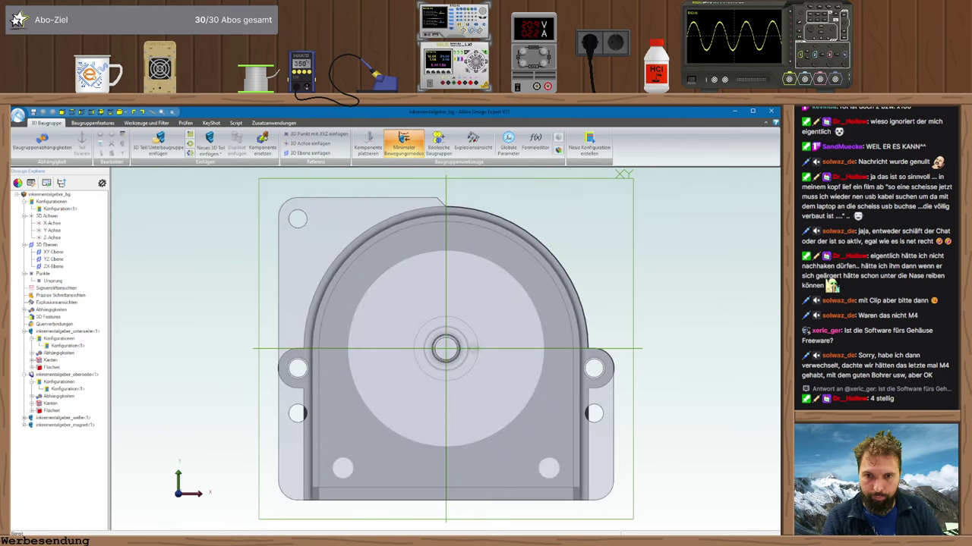
{"action": "key", "text": "alt+Tab"}
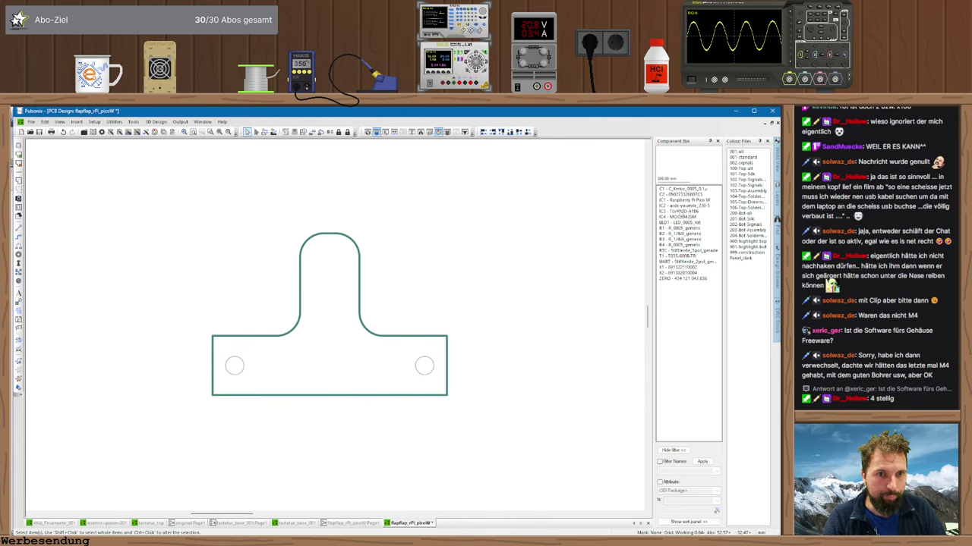
- Drop IC3 from the Component Bin at X 0, Y 23.59 and zoom around to check it
{"action": "left_click_drag", "start_coordinate": [681, 213], "coordinate": [334, 276]}
{"action": "type", "text": "t"}
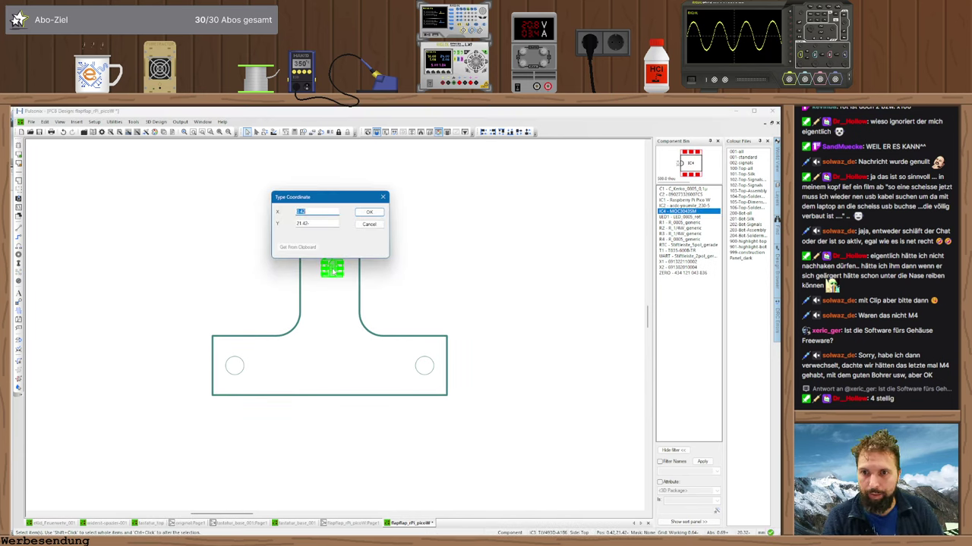
{"action": "type", "text": "0"}
{"action": "key", "text": "Tab"}
{"action": "type", "text": "23.59"}
{"action": "key", "text": "Return"}
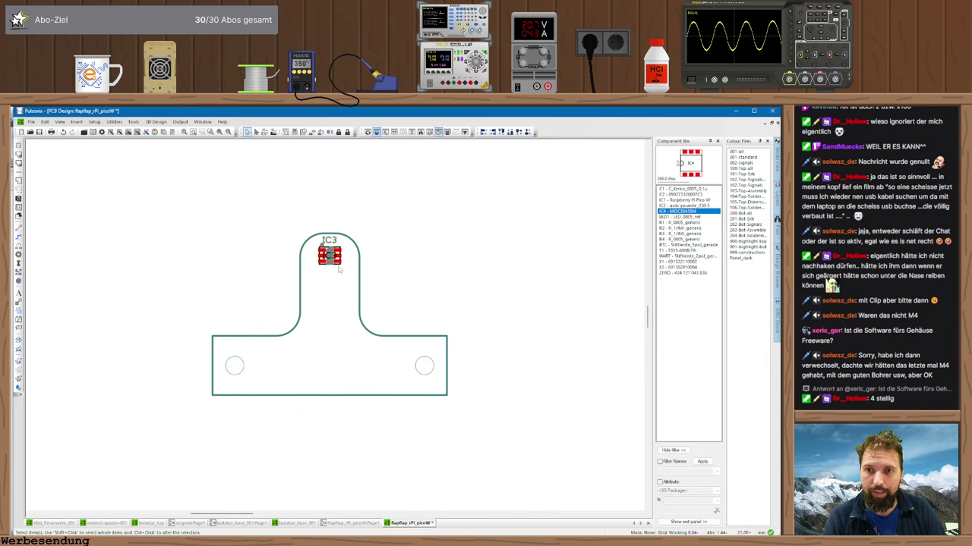
{"action": "scroll", "coordinate": [336, 330], "scroll_direction": "up", "scroll_amount": 2}
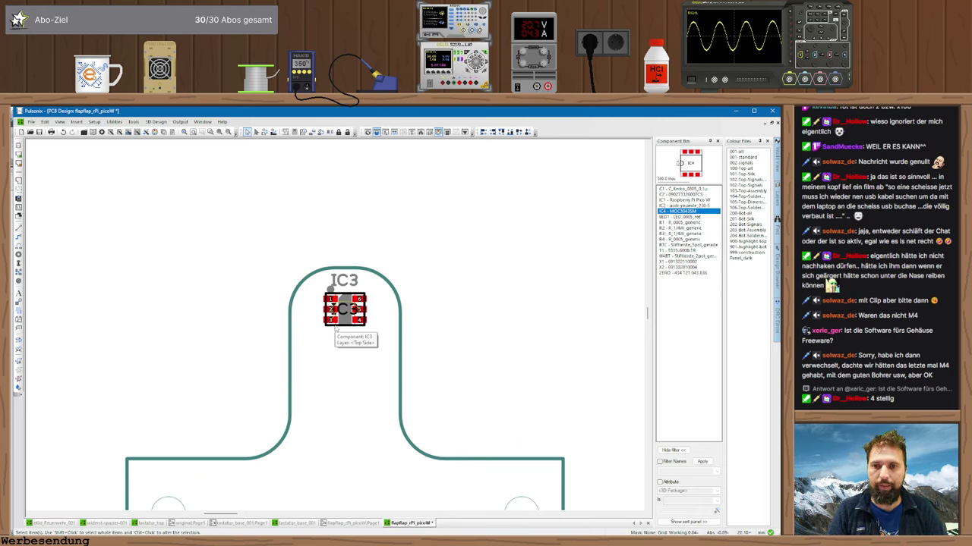
{"action": "scroll", "coordinate": [334, 329], "scroll_direction": "down", "scroll_amount": 2}
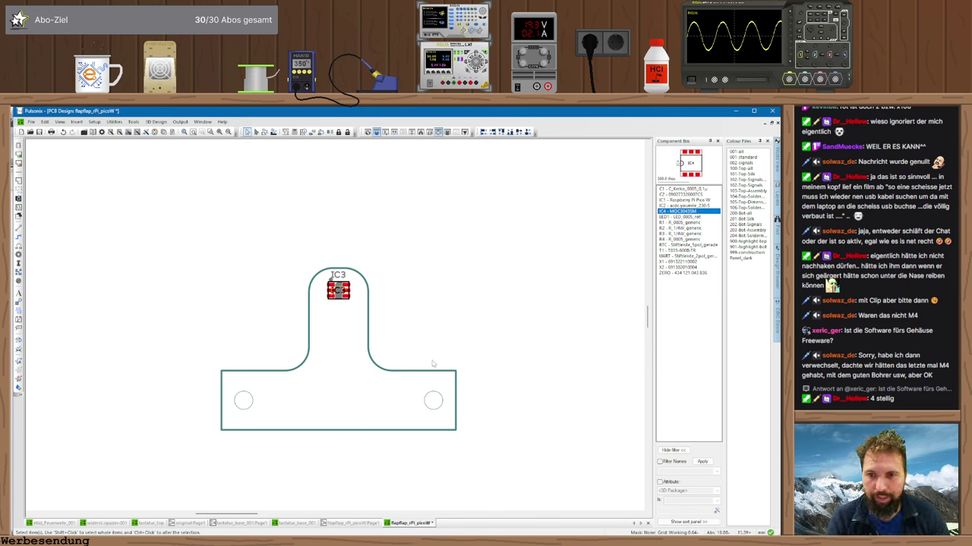
{"action": "scroll", "coordinate": [337, 330], "scroll_direction": "down", "scroll_amount": 2}
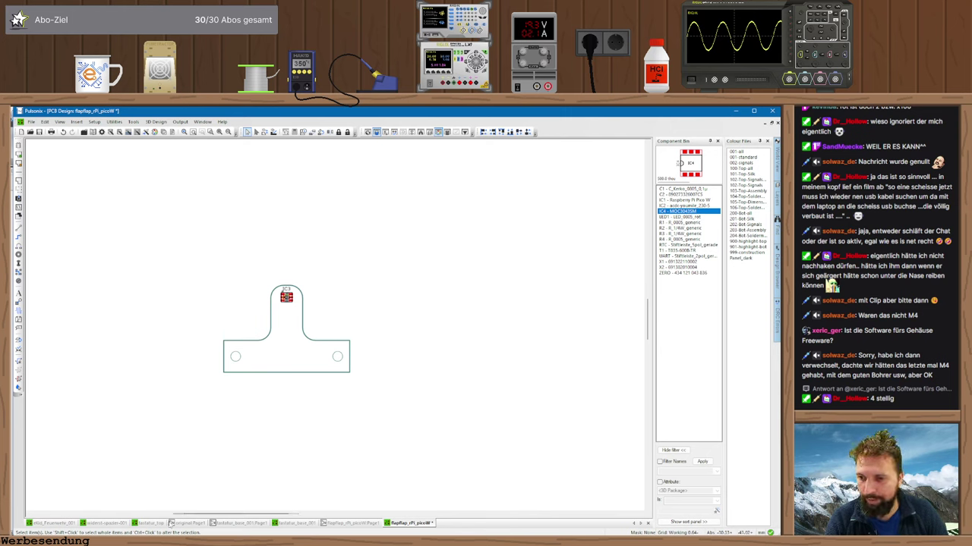
{"action": "middle_click_drag", "start_coordinate": [252, 420], "coordinate": [299, 400]}
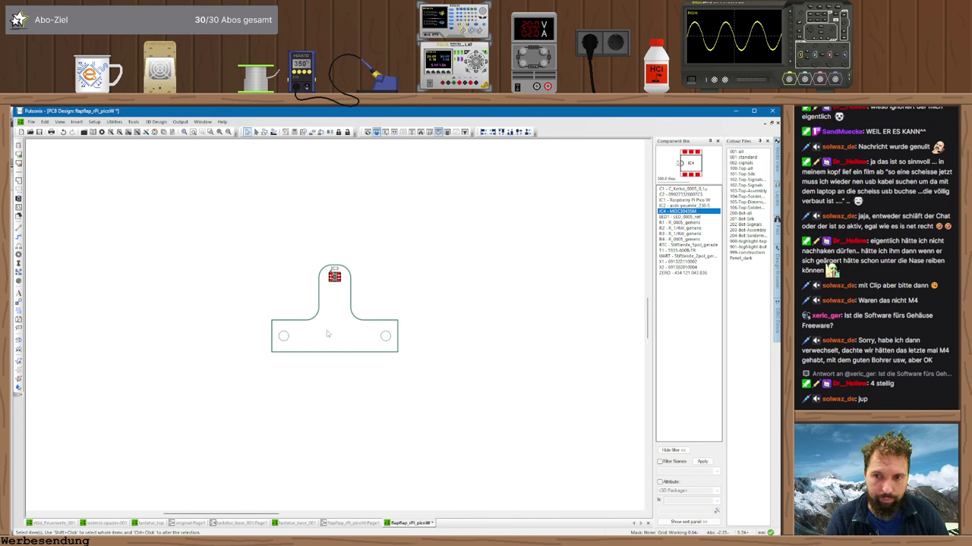
{"action": "scroll", "coordinate": [313, 338], "scroll_direction": "up", "scroll_amount": 2}
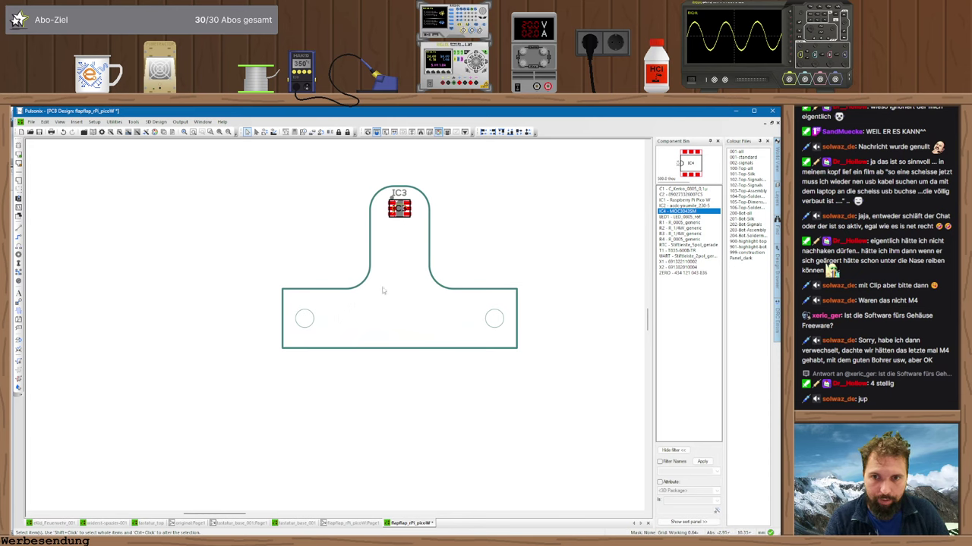
{"action": "scroll", "coordinate": [335, 328], "scroll_direction": "down", "scroll_amount": 1}
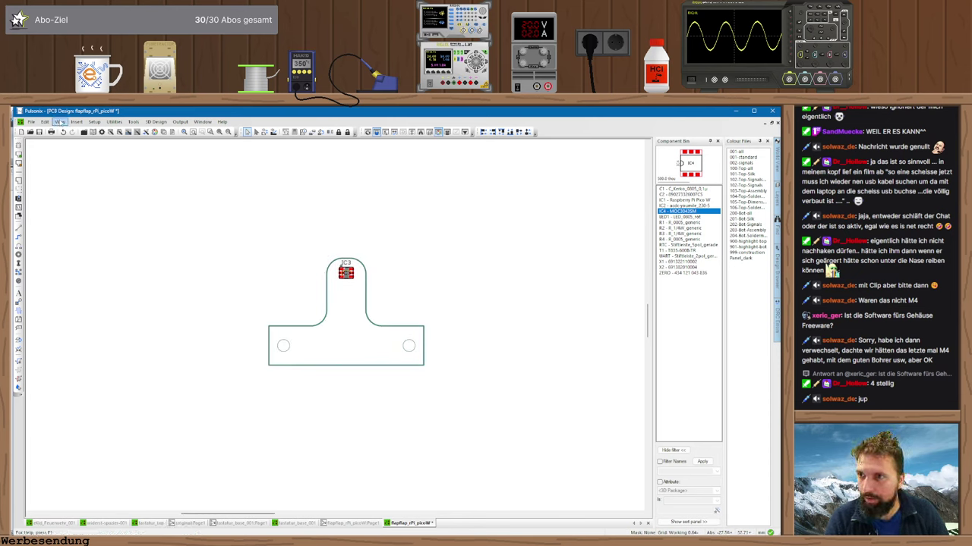
- Begin a construction circle via Insert > Construction Line > Circle, entering X 0
{"action": "left_click", "coordinate": [76, 122]}
{"action": "left_click", "coordinate": [108, 184]}
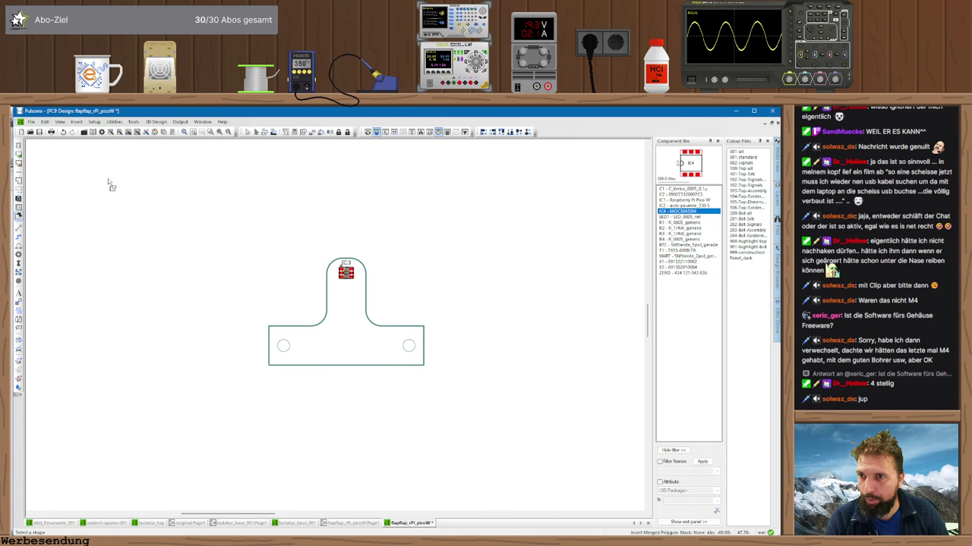
{"action": "left_click", "coordinate": [77, 122]}
{"action": "mouse_move", "coordinate": [102, 177]}
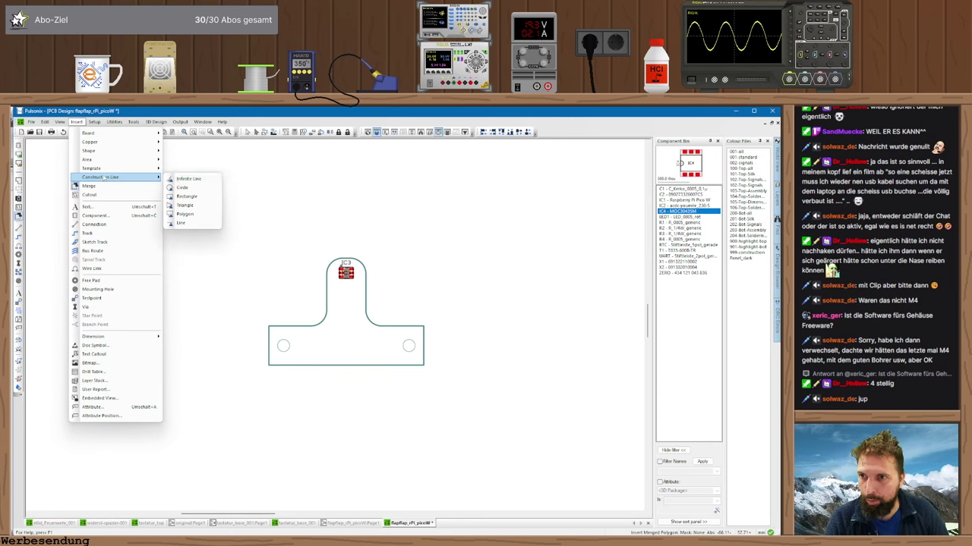
{"action": "left_click", "coordinate": [204, 190]}
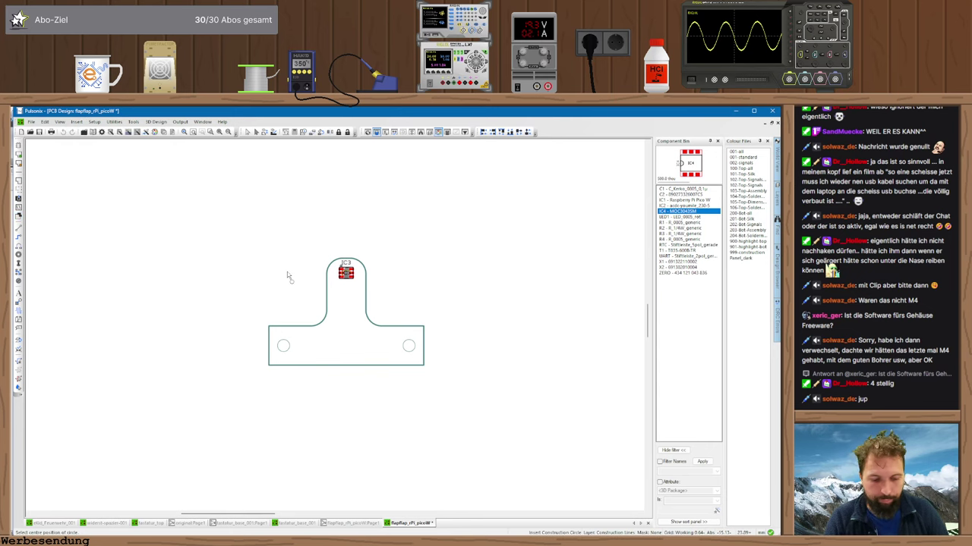
{"action": "key", "text": "space"}
{"action": "type", "text": "0"}
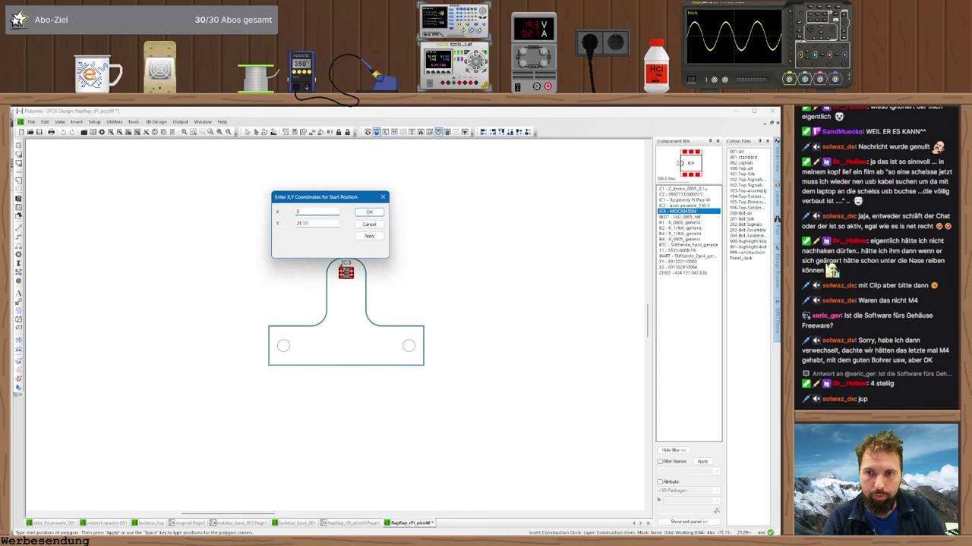
- Check the housing isometrically, then finish the circle centre at 0, 23 and accept the warning
{"action": "key", "text": "alt+Tab"}
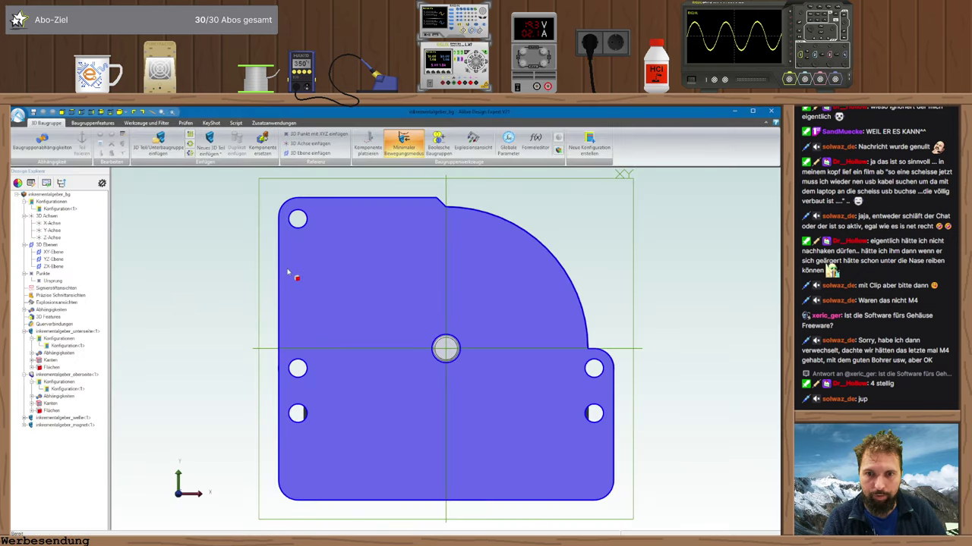
{"action": "key", "text": "ctrl+shift+i"}
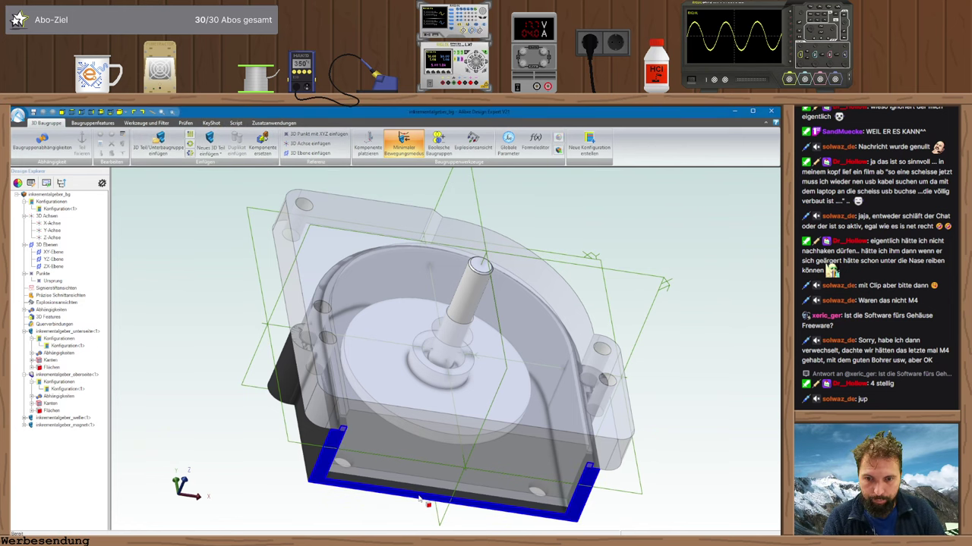
{"action": "key", "text": "alt+Tab"}
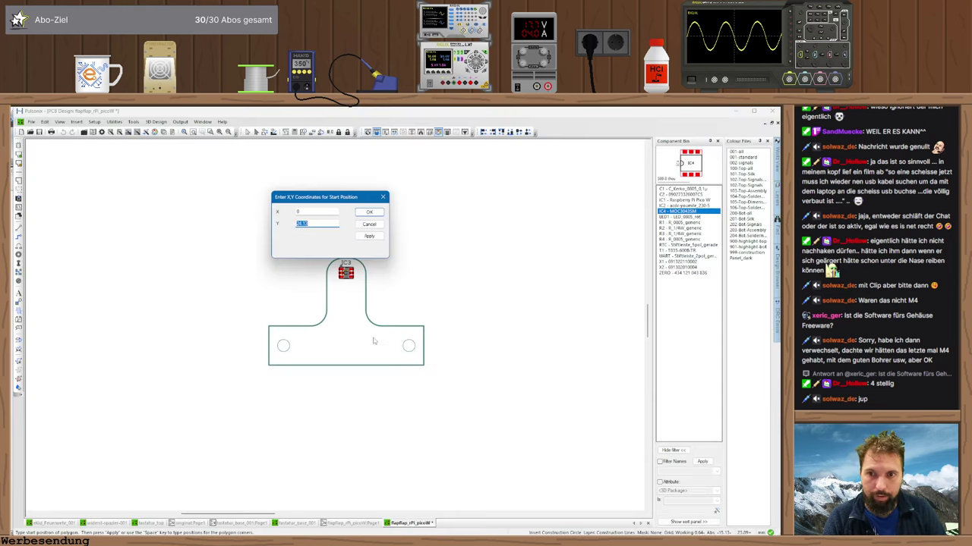
{"action": "type", "text": "23.55"}
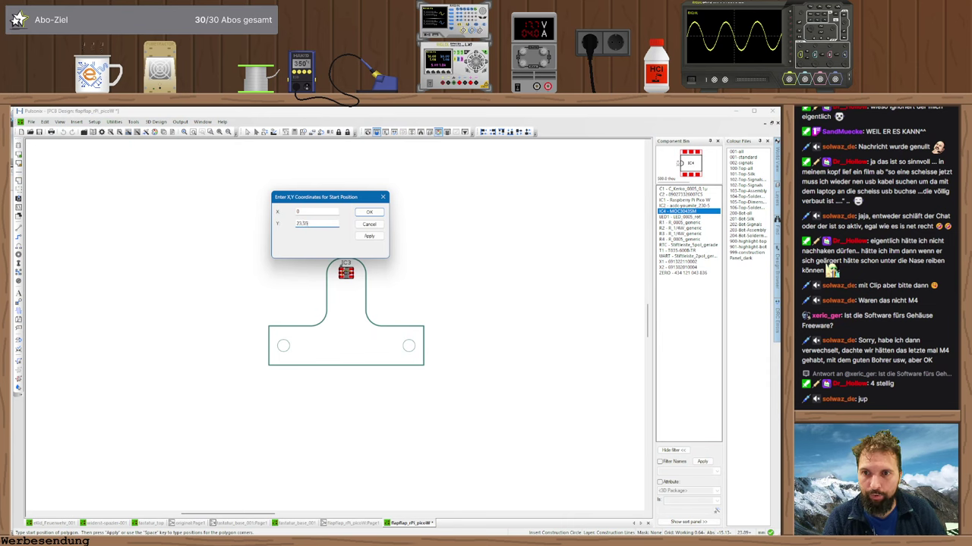
{"action": "left_click", "coordinate": [369, 212]}
{"action": "key", "text": "Return"}
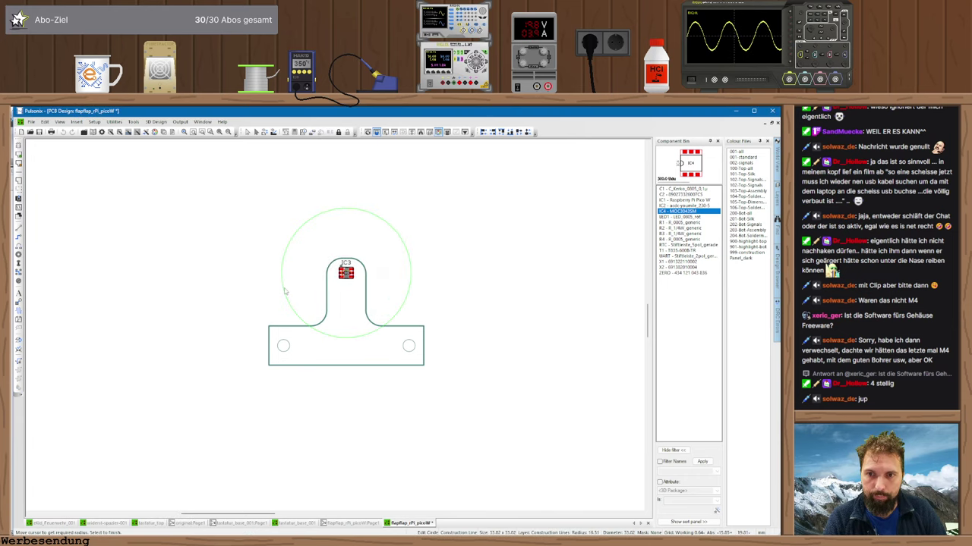
- Clear the selection on the Alibre housing and orbit it to inspect its underside
{"action": "key", "text": "alt+Tab"}
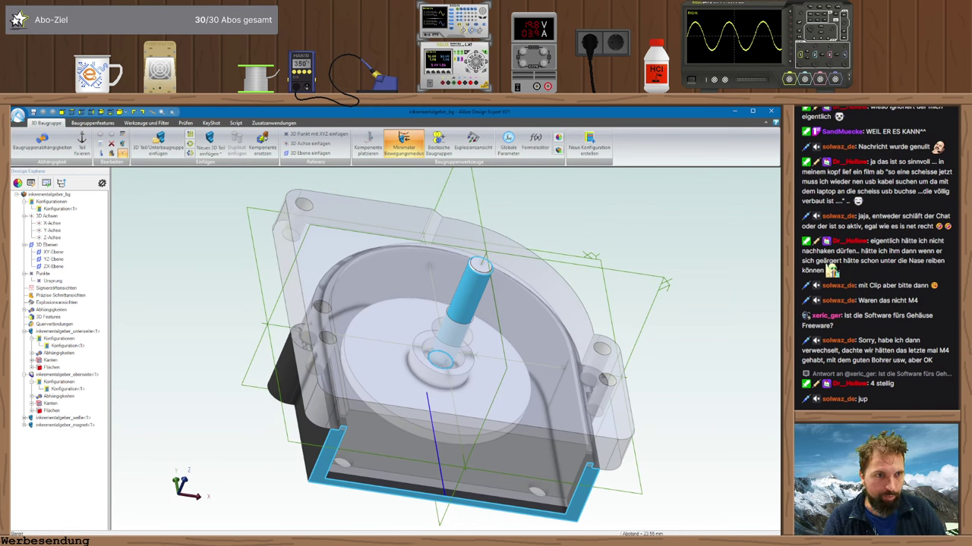
{"action": "left_click", "coordinate": [397, 481]}
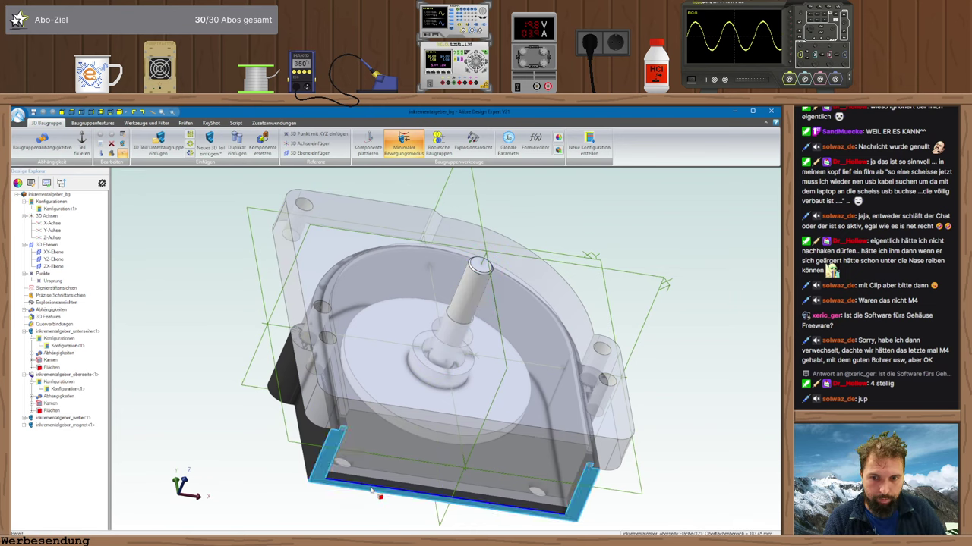
{"action": "left_click", "coordinate": [337, 499]}
{"action": "middle_click_drag", "start_coordinate": [337, 499], "coordinate": [341, 479]}
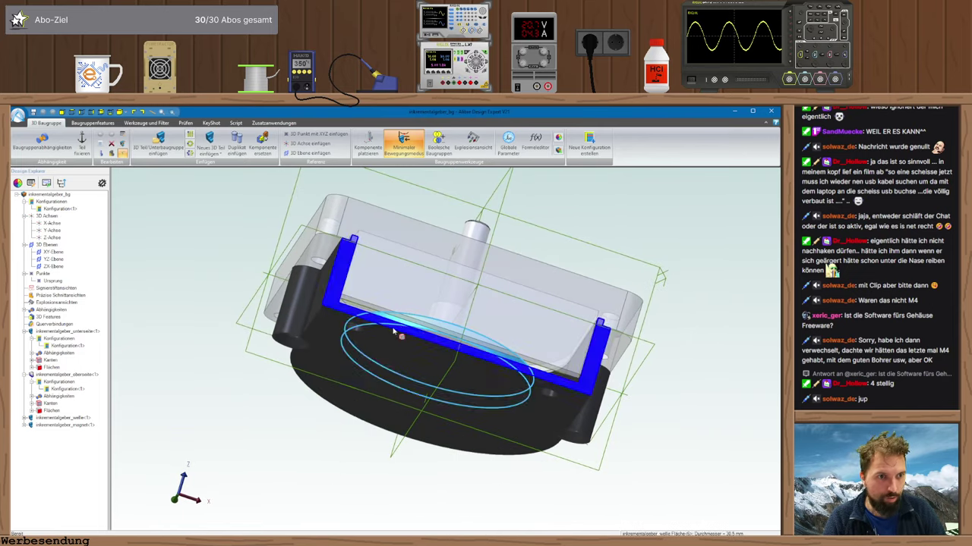
{"action": "key", "text": "alt+Tab"}
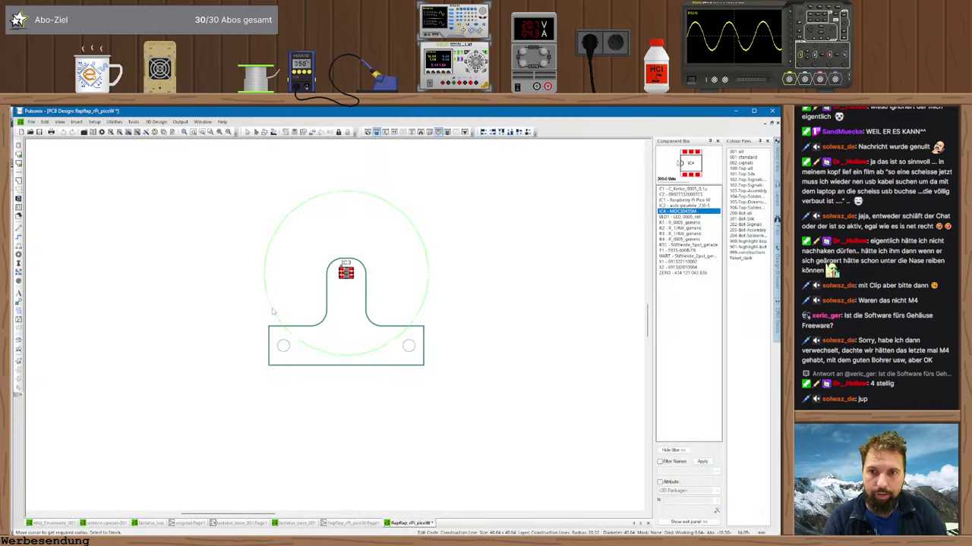
- Give the construction circle a diameter of 30.9 and stop placing circles
{"action": "key", "text": "r"}
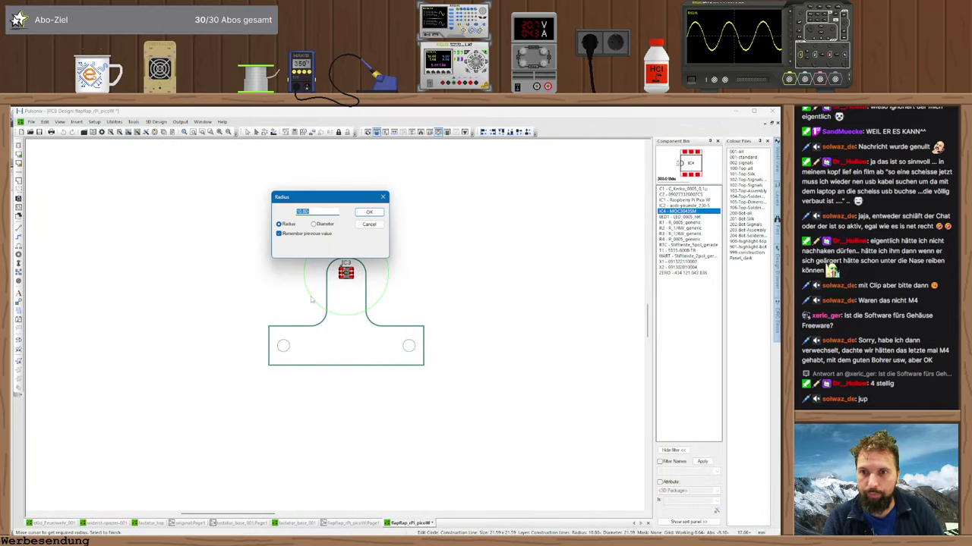
{"action": "left_click", "coordinate": [314, 224]}
{"action": "type", "text": "33.5"}
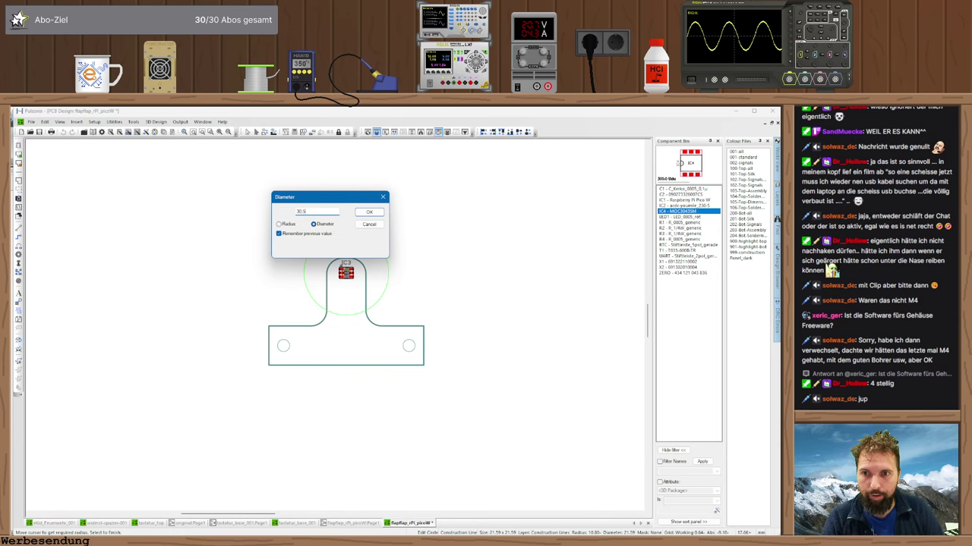
{"action": "key", "text": "Return"}
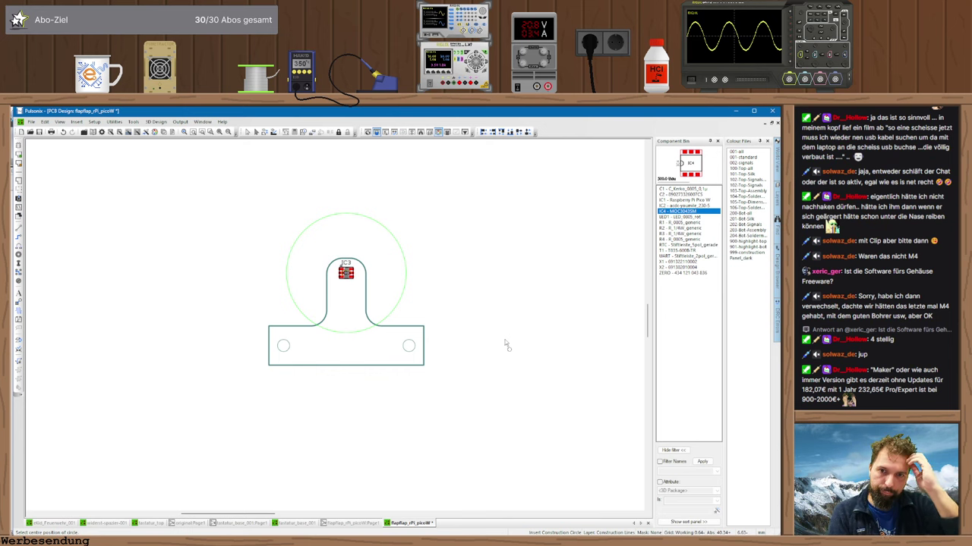
{"action": "key", "text": "Escape"}
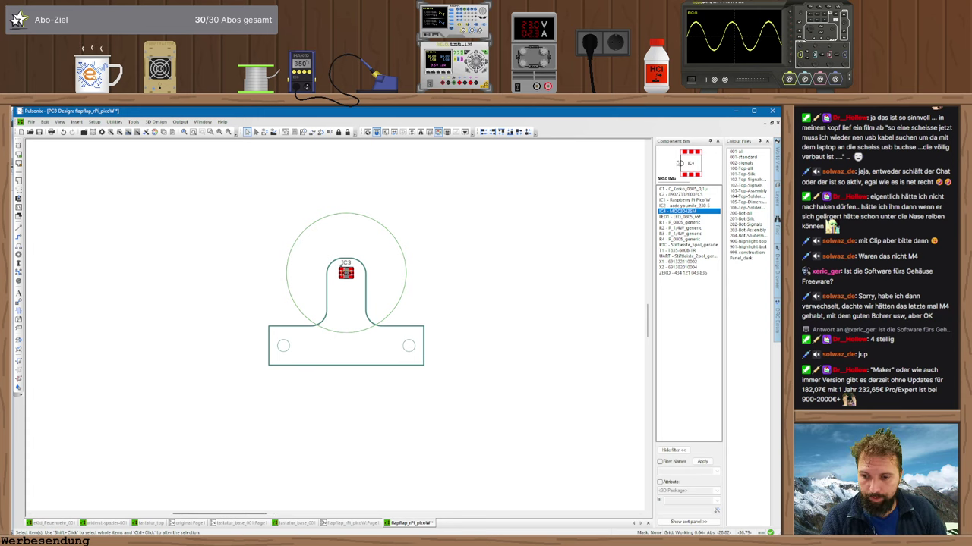
- Zoom into the Alibre housing's underside, then switch back to the Pulsonix layout
{"action": "key", "text": "alt+Tab"}
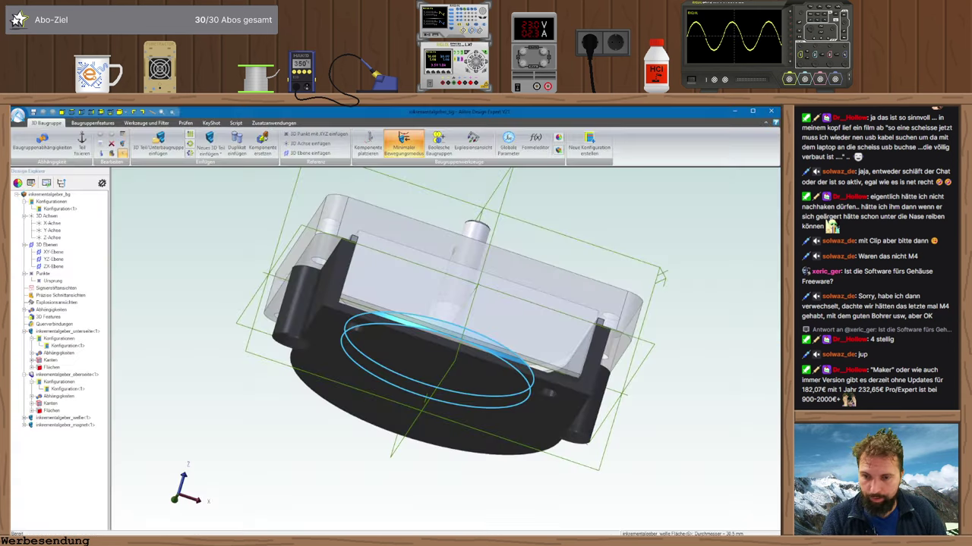
{"action": "scroll", "coordinate": [607, 366], "scroll_direction": "up", "scroll_amount": 3}
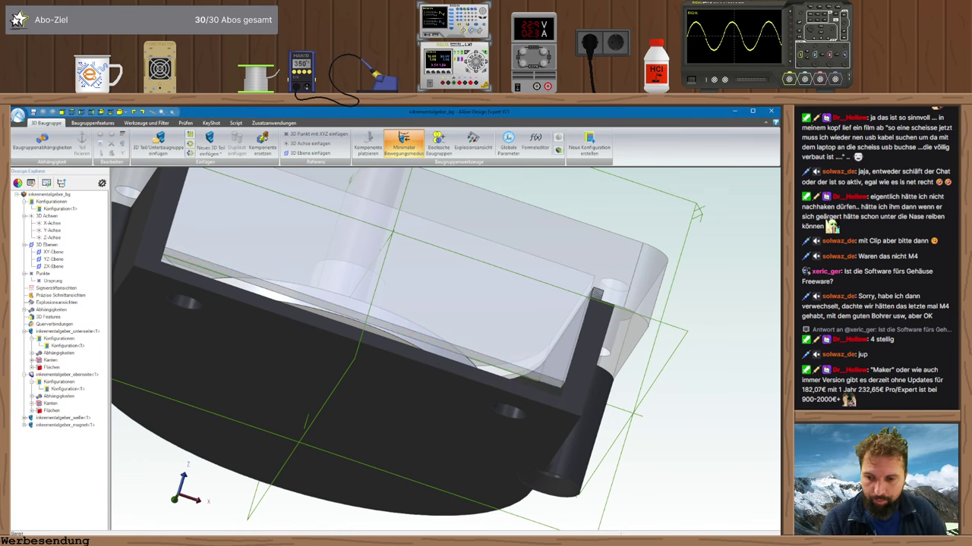
{"action": "key", "text": "alt+Tab"}
- Draw an infinite construction line across the lower board with a zero offset
{"action": "left_click", "coordinate": [60, 122]}
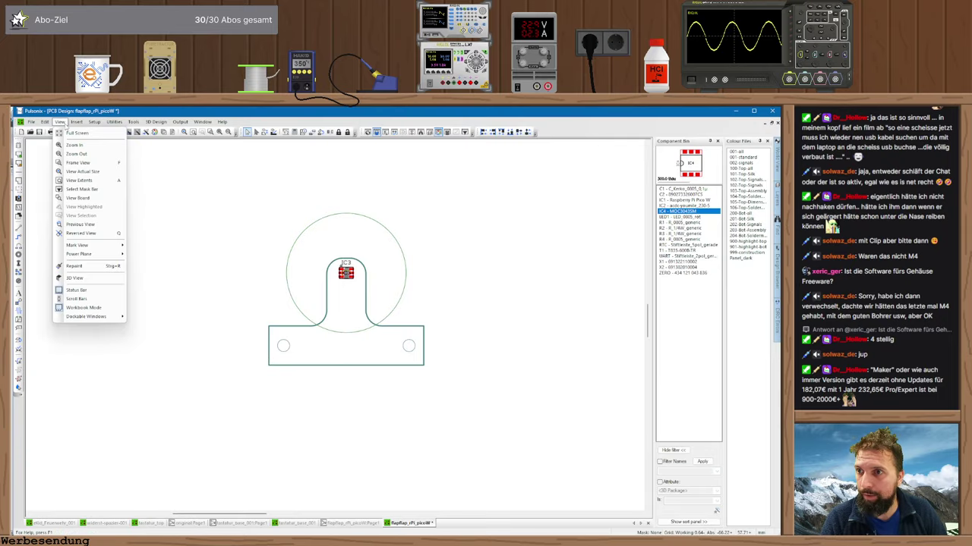
{"action": "left_click", "coordinate": [64, 123]}
{"action": "left_click", "coordinate": [76, 123]}
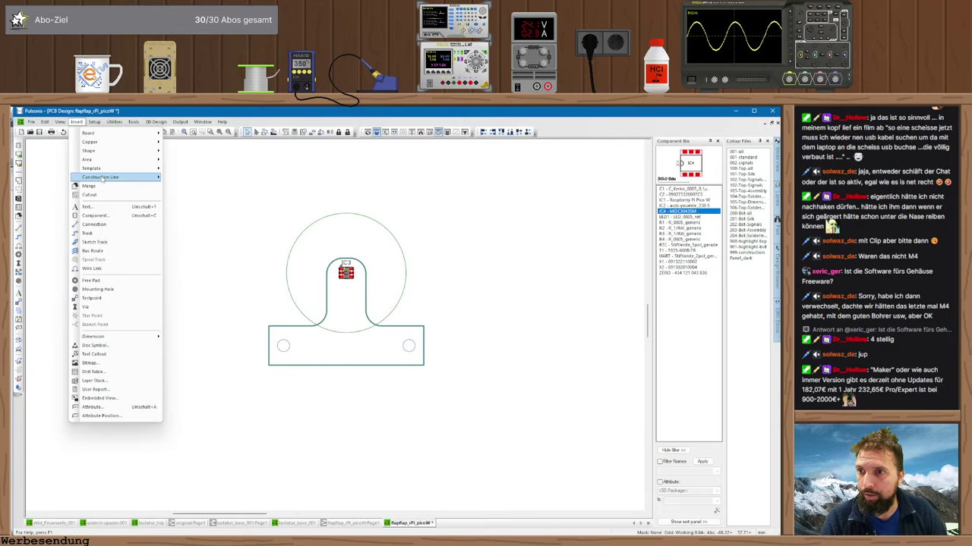
{"action": "mouse_move", "coordinate": [152, 177]}
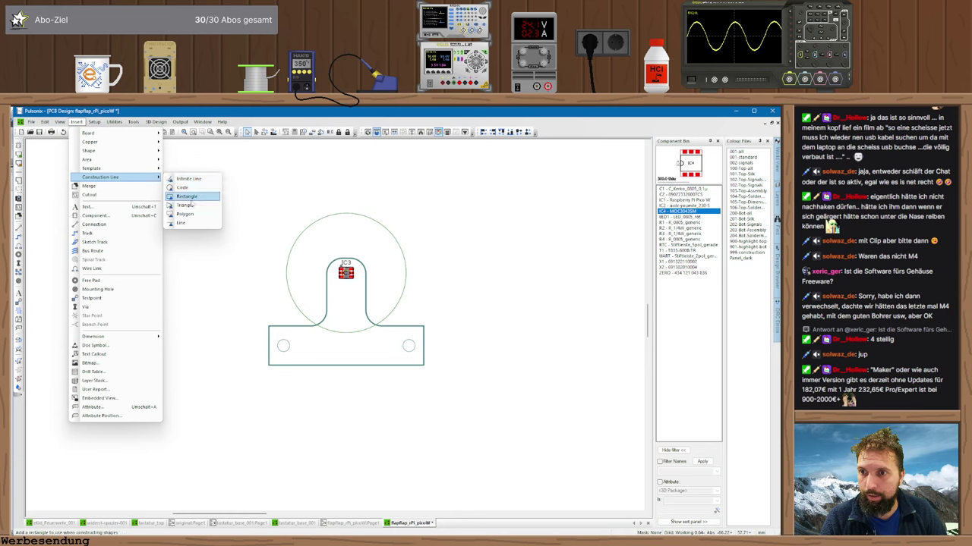
{"action": "left_click", "coordinate": [188, 179]}
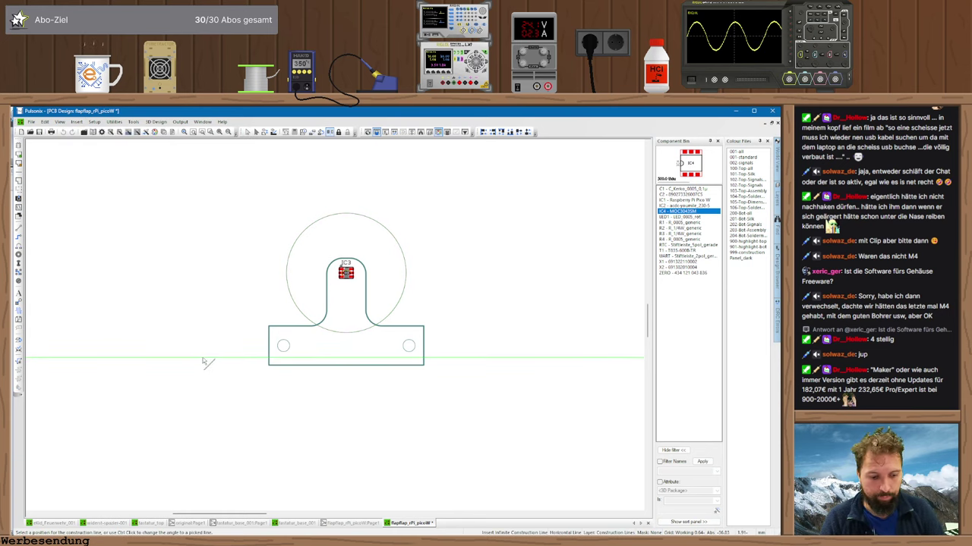
{"action": "left_click", "coordinate": [202, 361]}
{"action": "key", "text": "Return"}
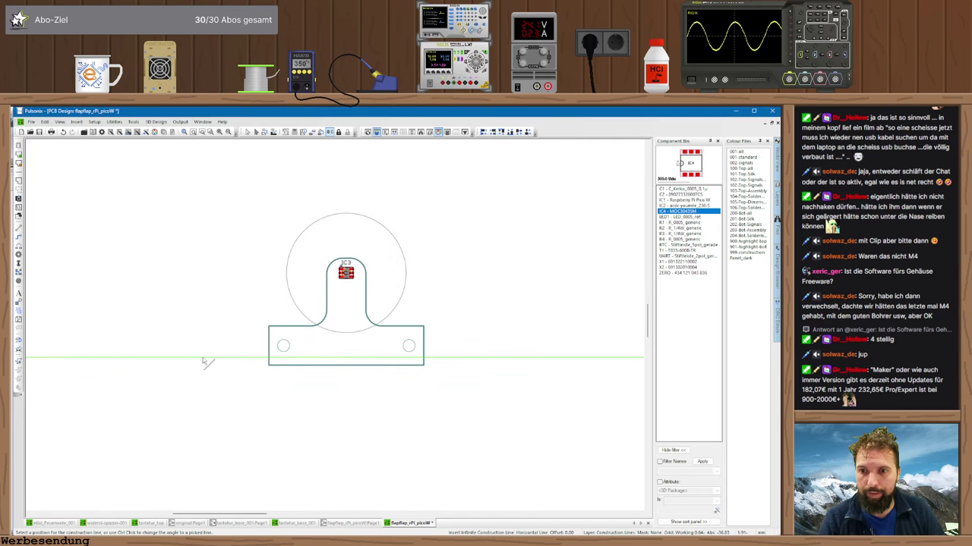
{"action": "key", "text": "Escape"}
{"action": "scroll", "coordinate": [334, 332], "scroll_direction": "up", "scroll_amount": 3}
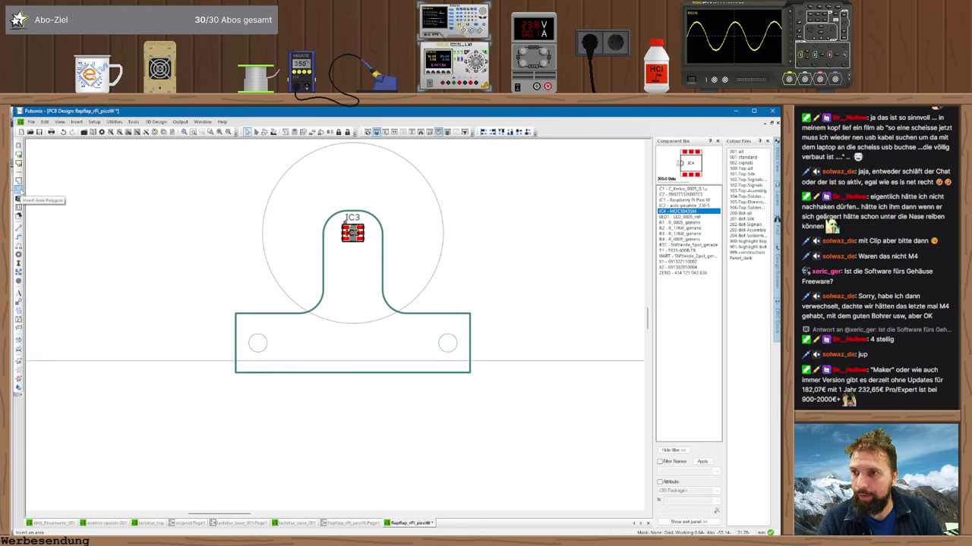
- Draw an area along the board's lower edge and move it to the Top Side layer
{"action": "left_click", "coordinate": [19, 190]}
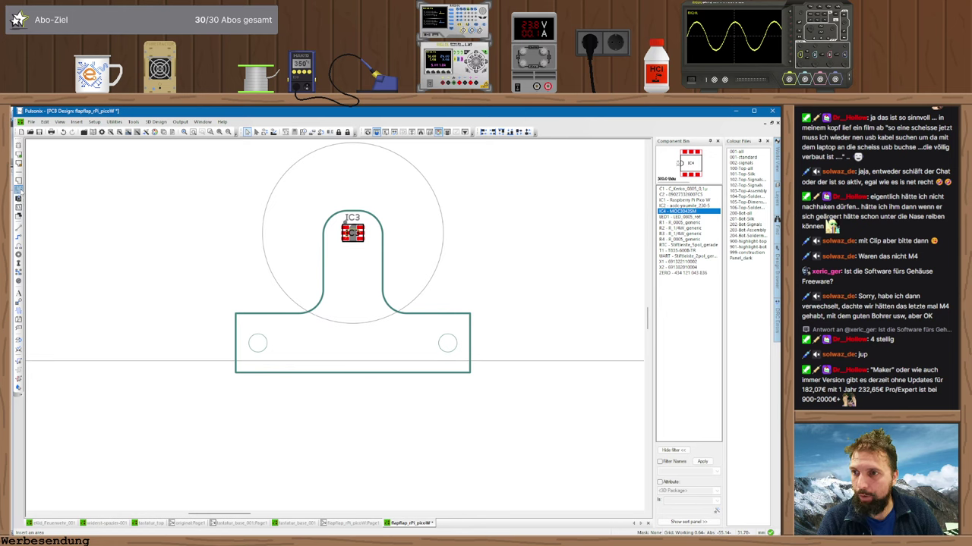
{"action": "left_click", "coordinate": [235, 362]}
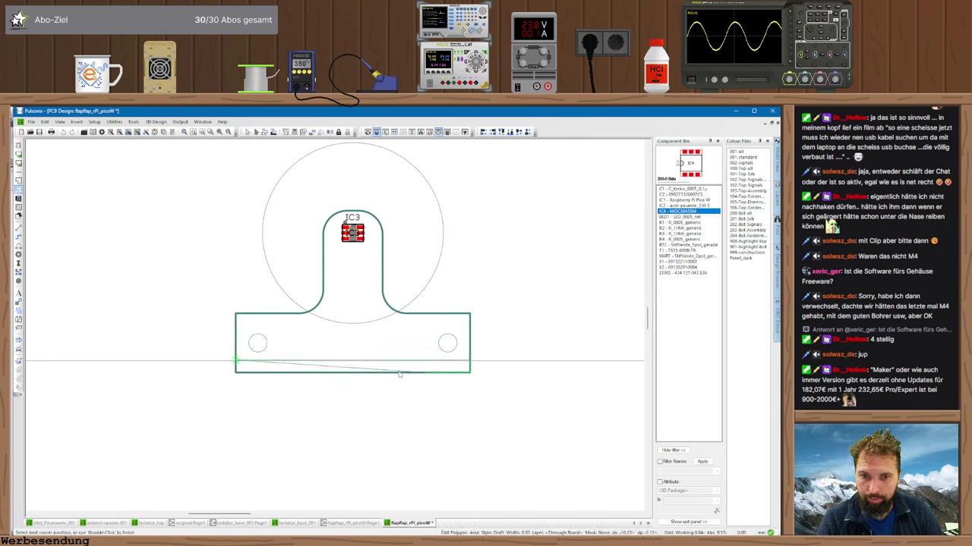
{"action": "key", "text": "Escape"}
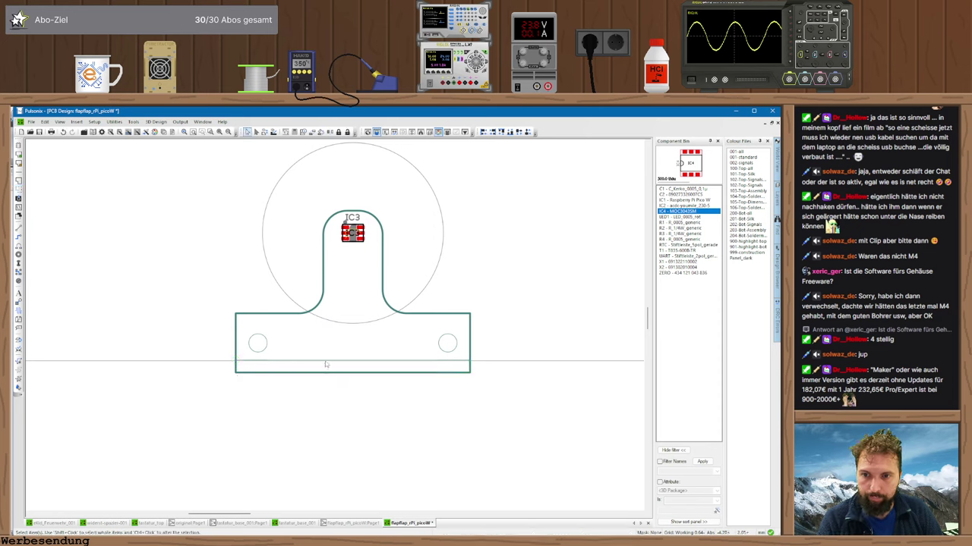
{"action": "left_click", "coordinate": [326, 364]}
{"action": "key", "text": "alt+Return"}
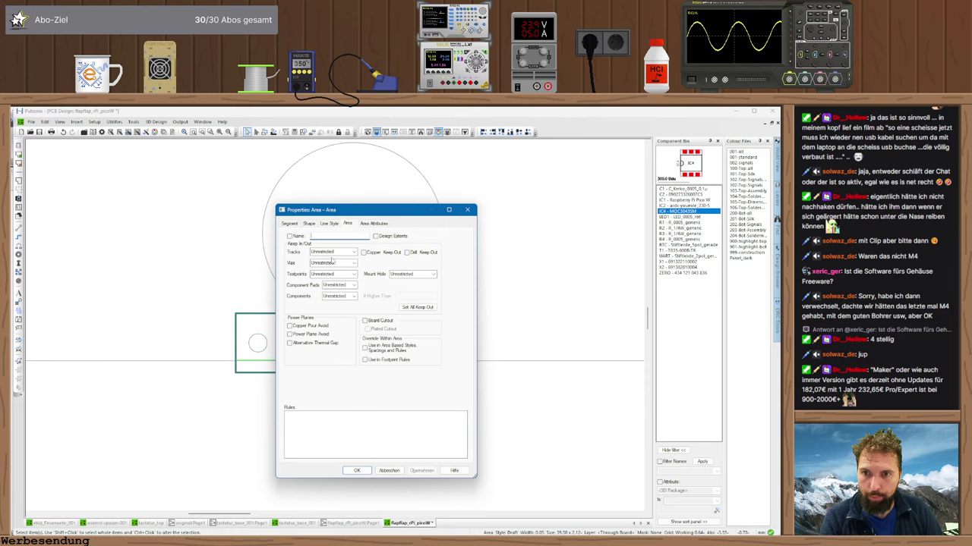
{"action": "key", "text": "Escape"}
{"action": "key", "text": "l"}
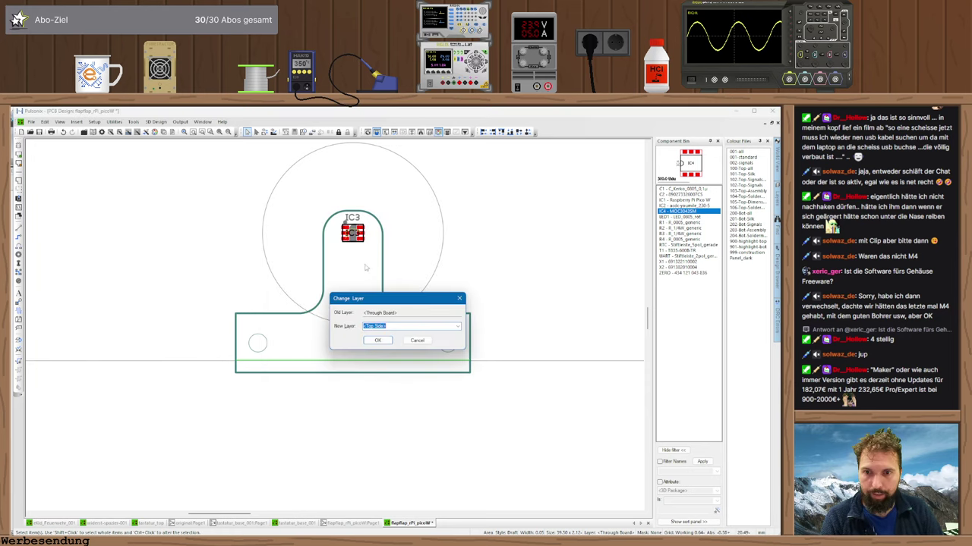
{"action": "left_click", "coordinate": [378, 340]}
- Make the area keep out components, component pads and testpoints above 0.05mm height
{"action": "double_click", "coordinate": [380, 372]}
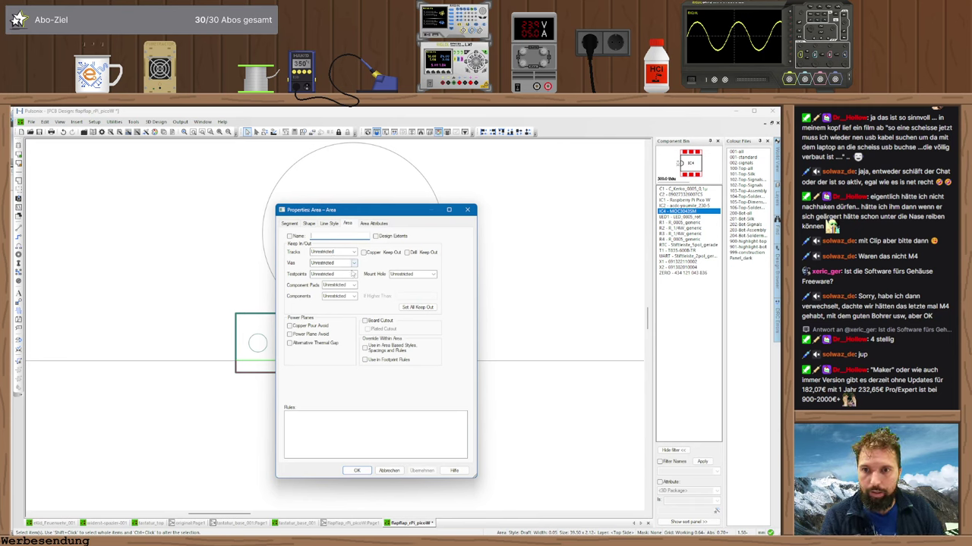
{"action": "left_click", "coordinate": [338, 295]}
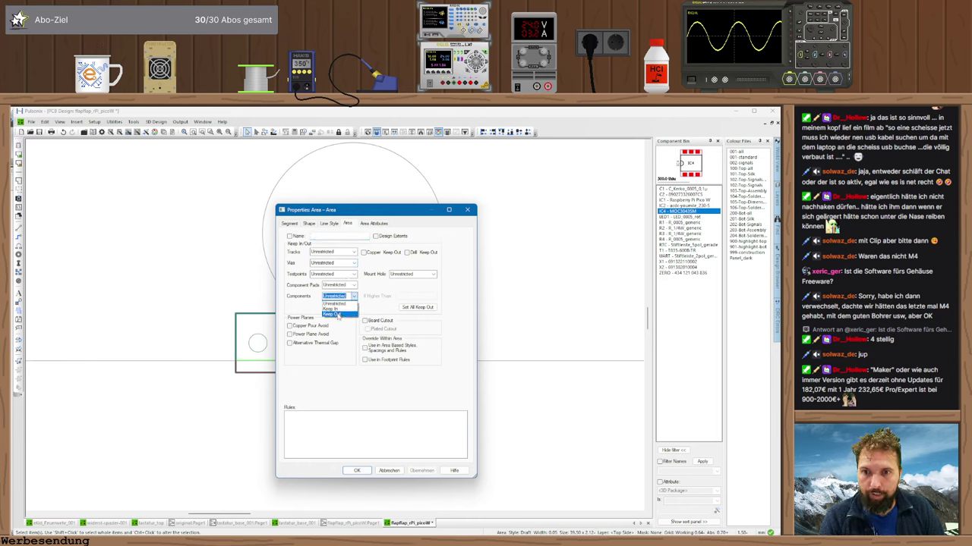
{"action": "left_click", "coordinate": [332, 313]}
{"action": "left_click", "coordinate": [399, 296]}
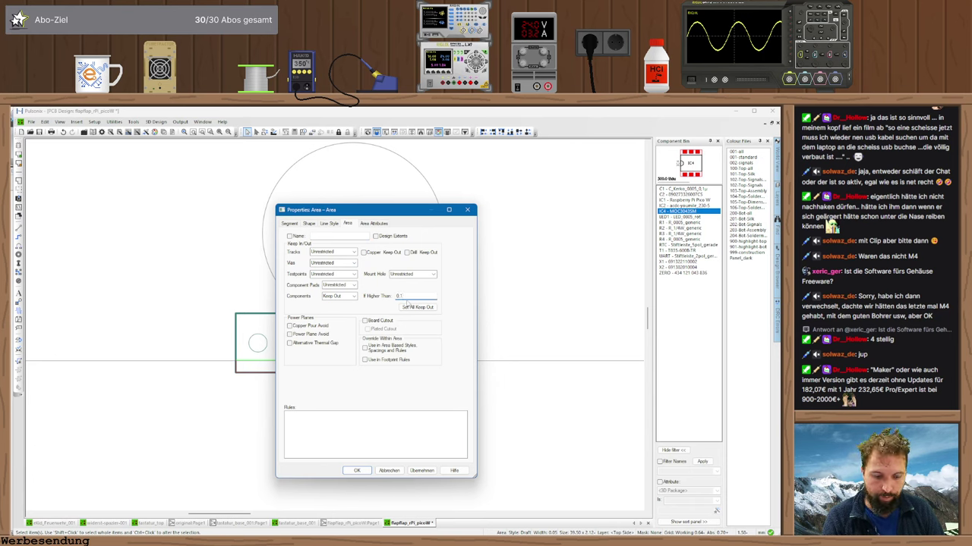
{"action": "left_click", "coordinate": [354, 284]}
{"action": "left_click", "coordinate": [340, 305]}
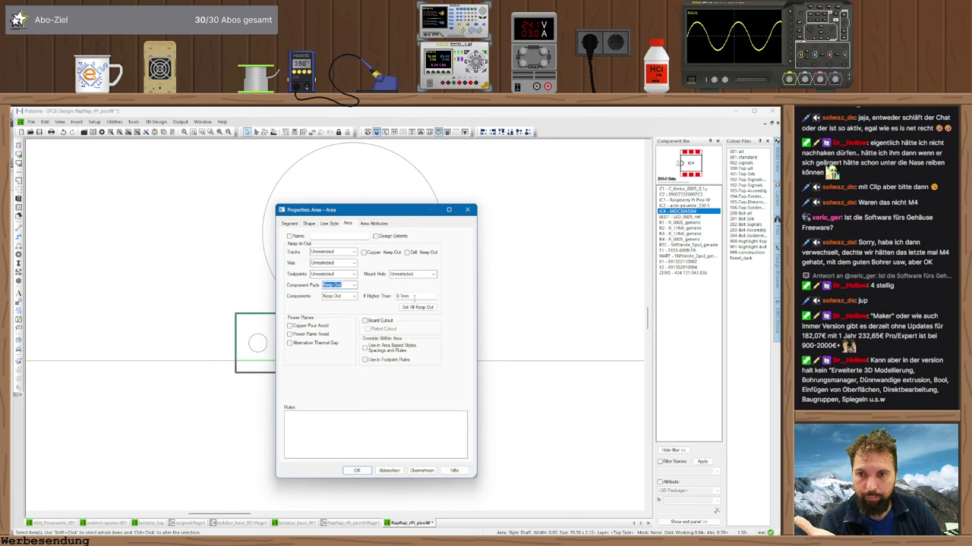
{"action": "double_click", "coordinate": [403, 296]}
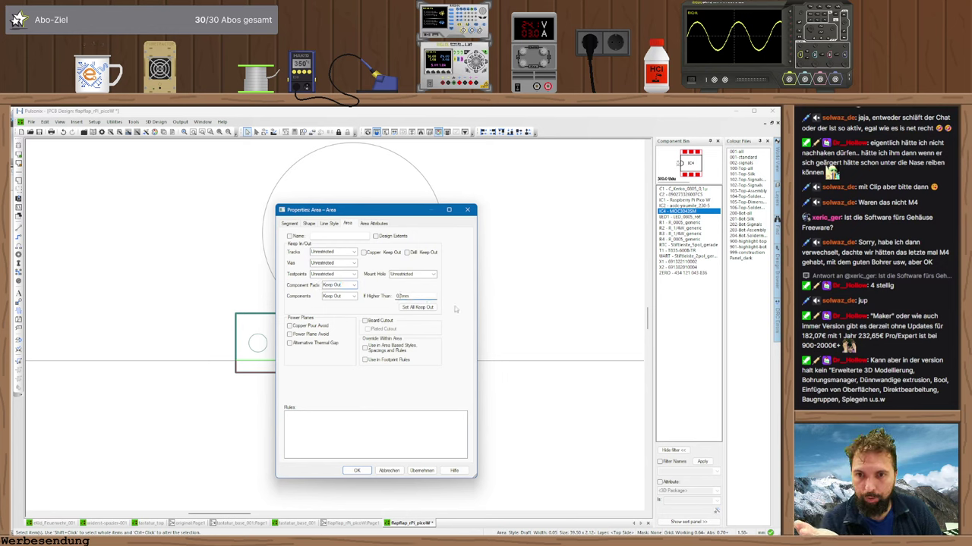
{"action": "type", "text": "0.05mm"}
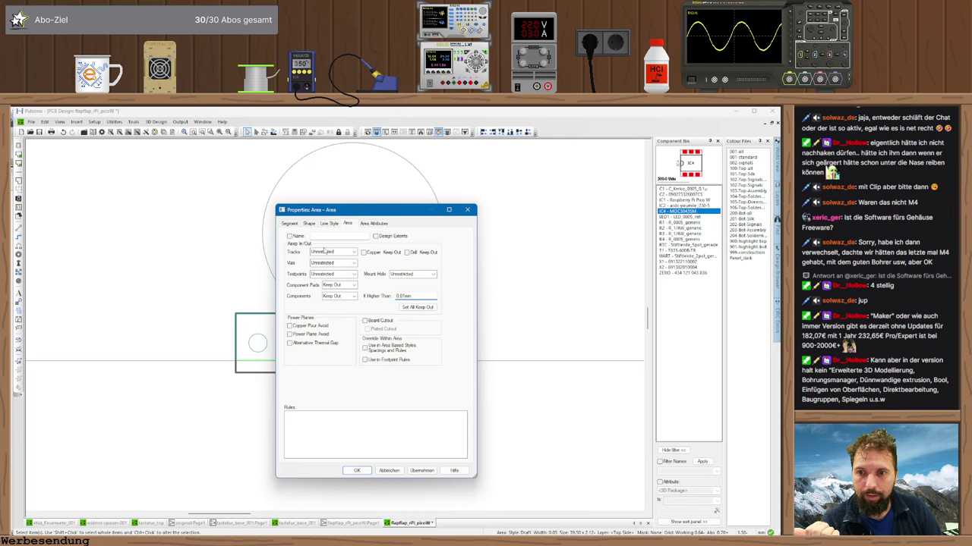
{"action": "left_click", "coordinate": [344, 274]}
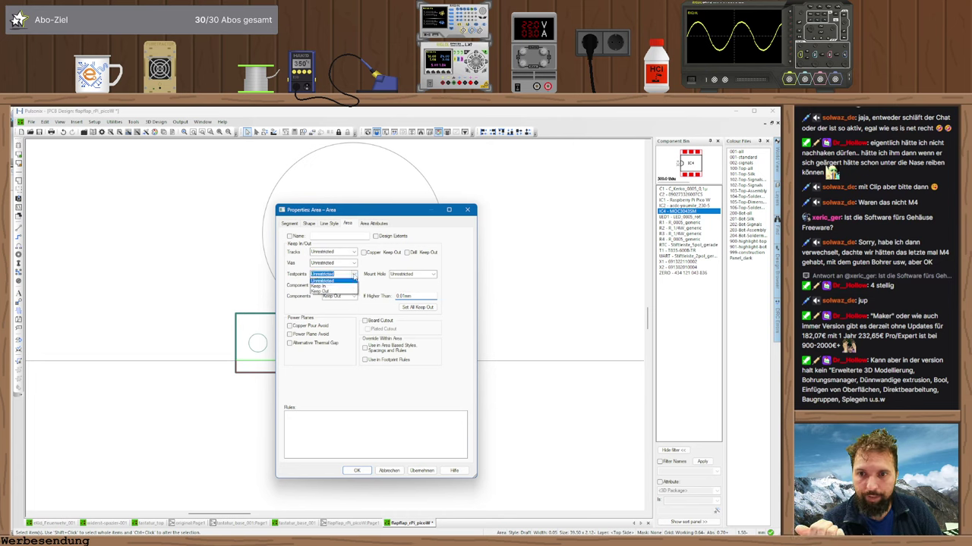
{"action": "left_click", "coordinate": [334, 293]}
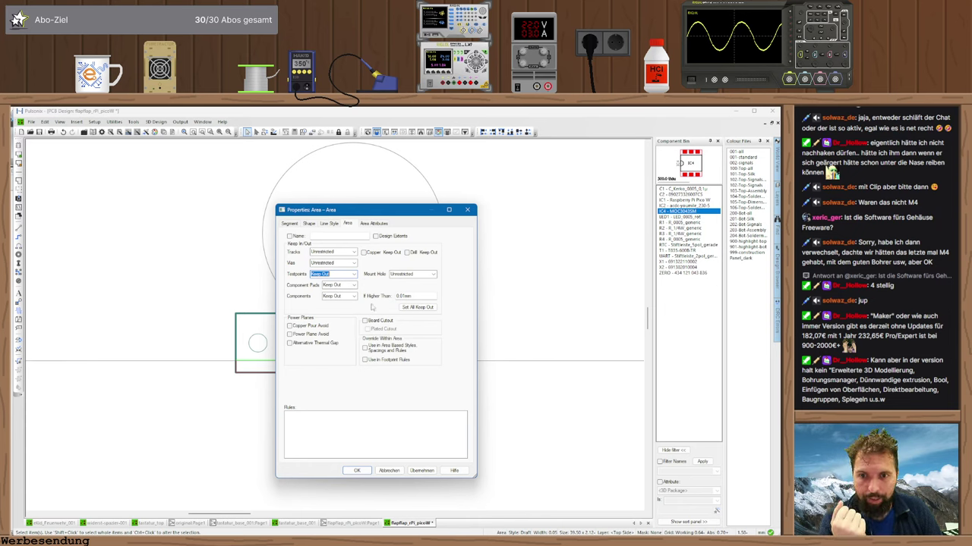
{"action": "left_click", "coordinate": [357, 470]}
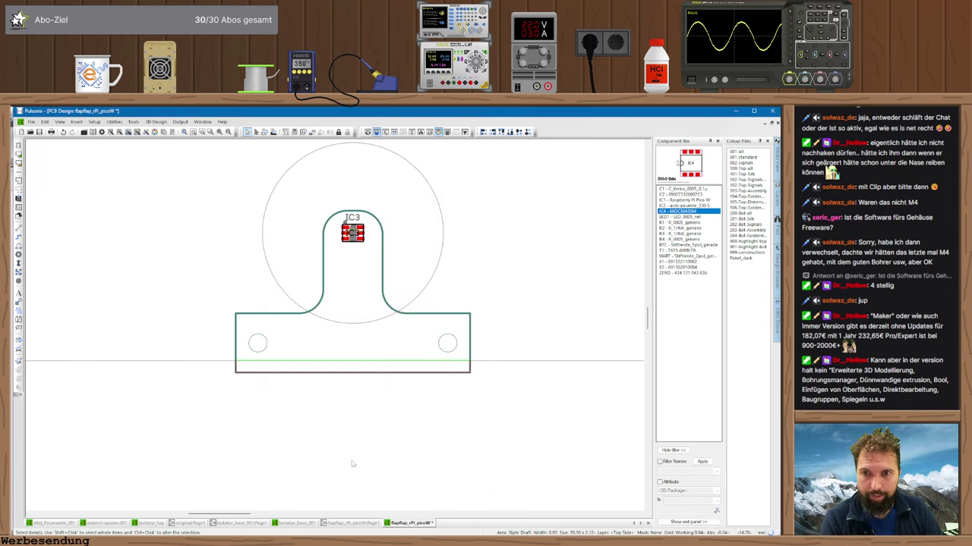
- Draw a circular area centred on IC3 and move it to the Top Side layer
{"action": "left_click", "coordinate": [352, 463]}
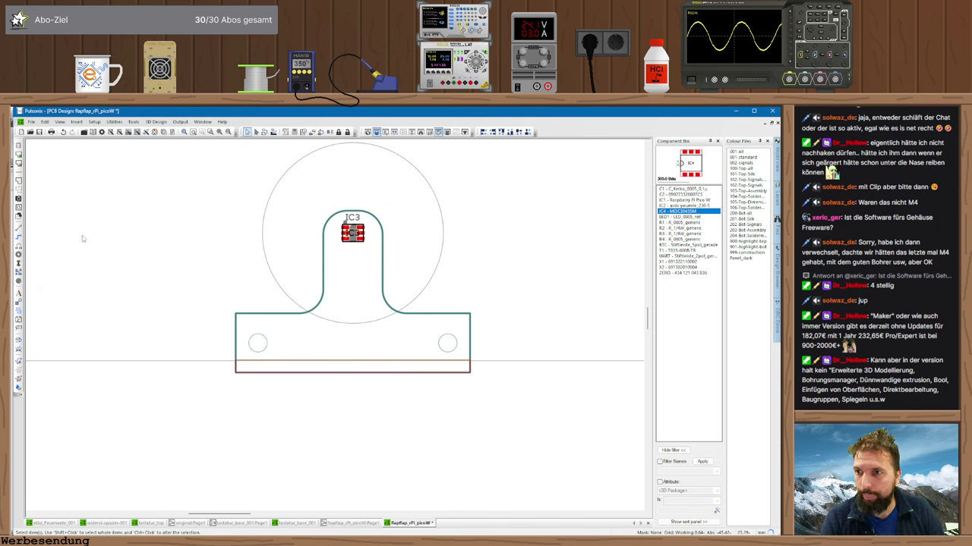
{"action": "left_click", "coordinate": [19, 190]}
{"action": "right_click", "coordinate": [195, 233]}
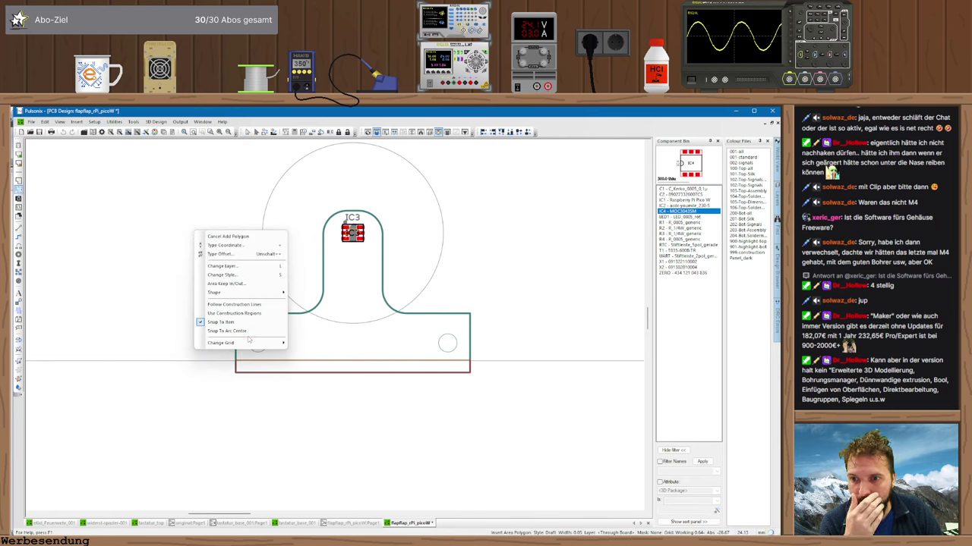
{"action": "mouse_move", "coordinate": [250, 292]}
{"action": "left_click", "coordinate": [315, 301]}
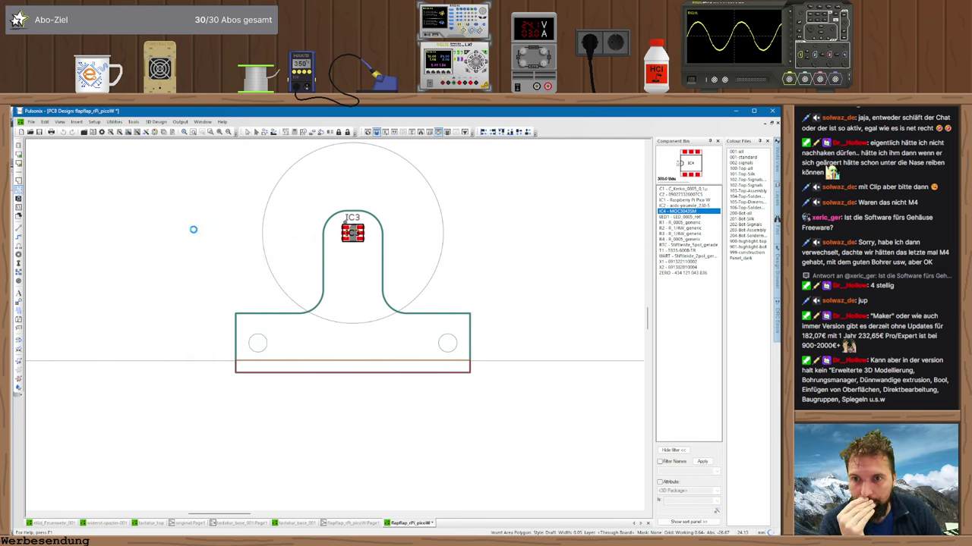
{"action": "left_click", "coordinate": [353, 233]}
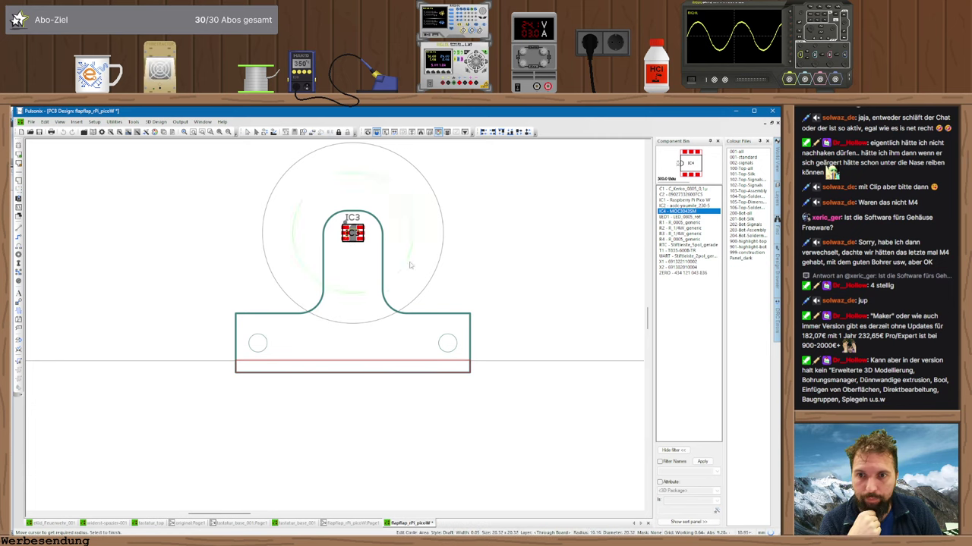
{"action": "left_click", "coordinate": [434, 281]}
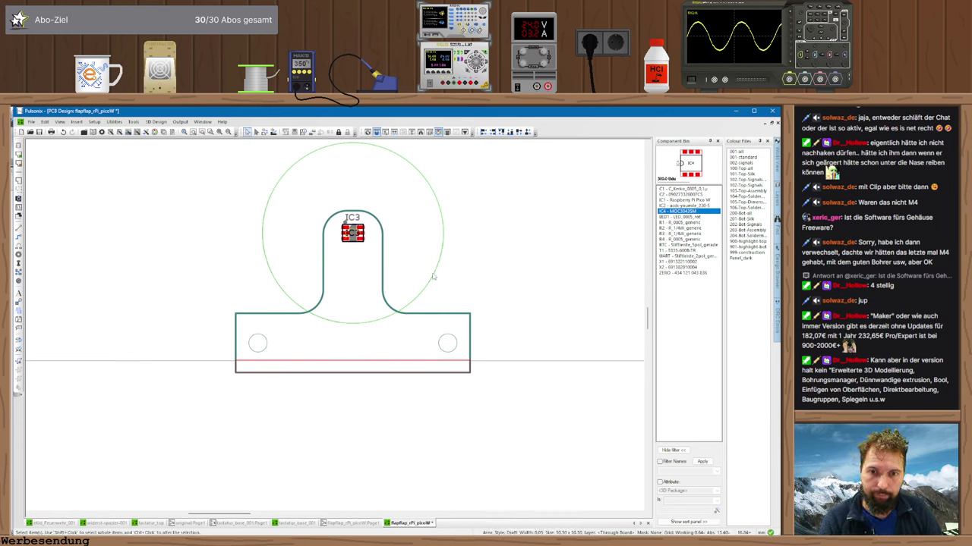
{"action": "key", "text": "l"}
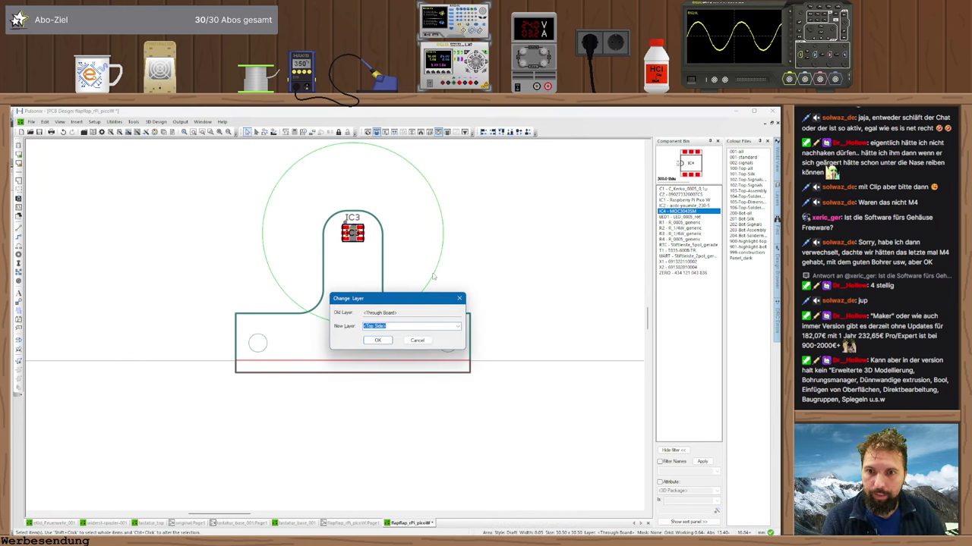
{"action": "key", "text": "Return"}
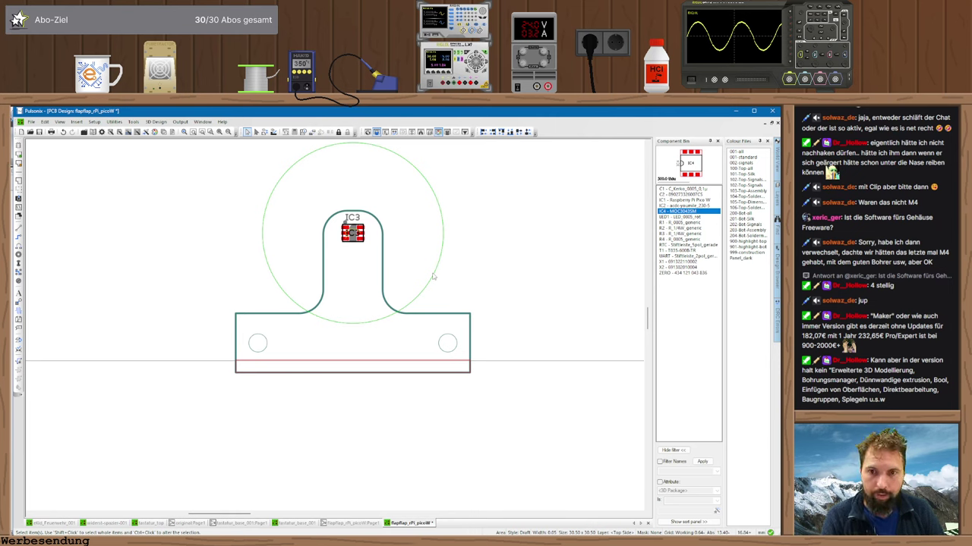
- Set the circular area to keep out components and begin editing its height limit
{"action": "double_click", "coordinate": [434, 277]}
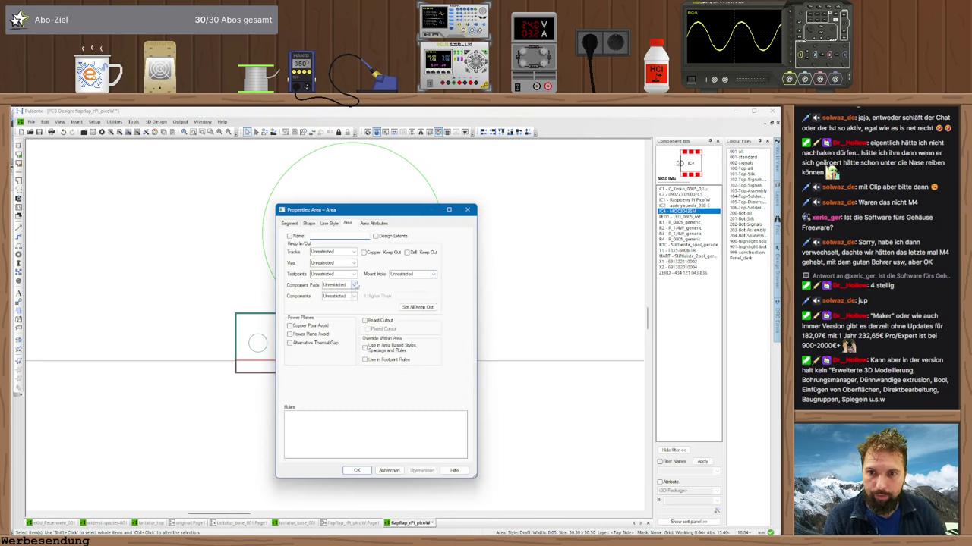
{"action": "left_click", "coordinate": [354, 296]}
{"action": "left_click", "coordinate": [342, 314]}
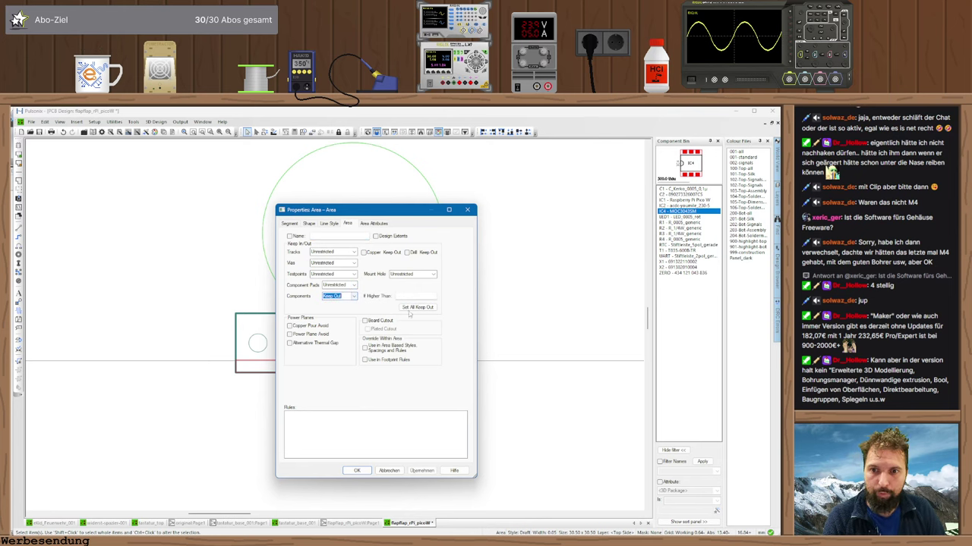
{"action": "left_click", "coordinate": [410, 296]}
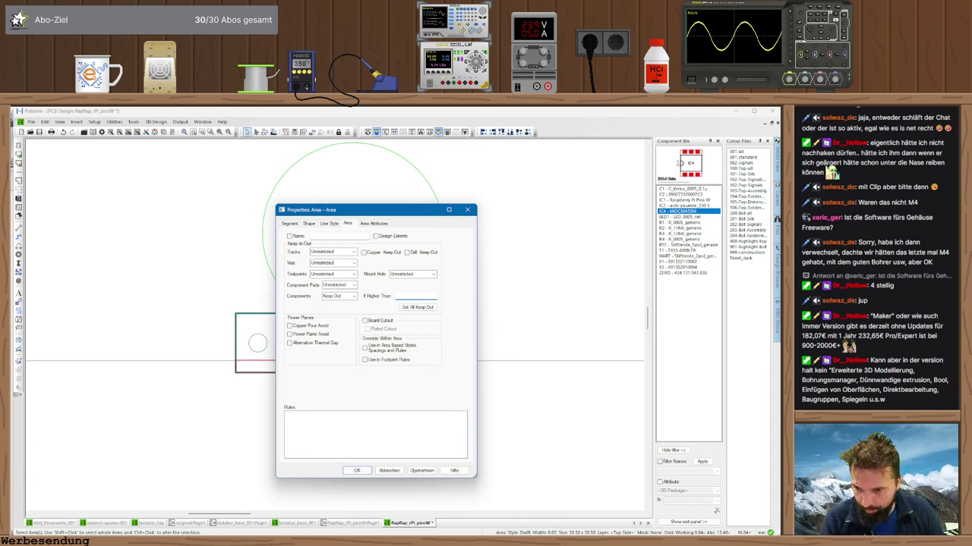
{"action": "key", "text": "alt+Tab"}
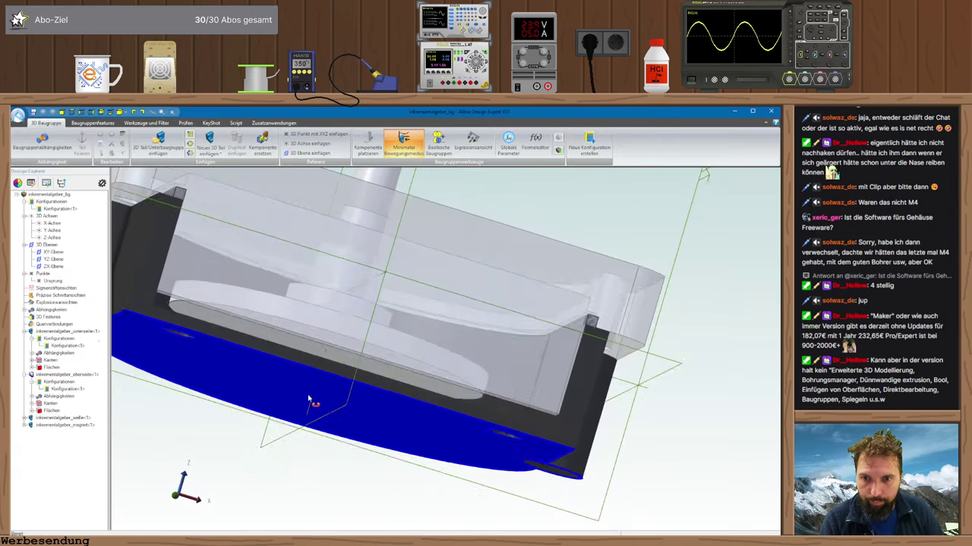
- Hide the upper housing part with Ausblenden and measure 3.5 mm from disk to base bottom
{"action": "right_click", "coordinate": [441, 327]}
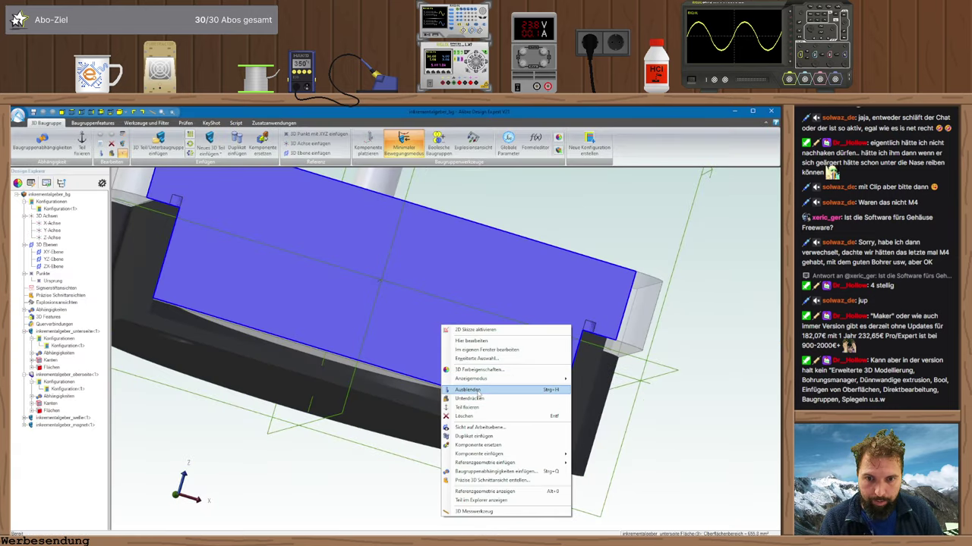
{"action": "left_click", "coordinate": [467, 390]}
{"action": "middle_click_drag", "start_coordinate": [456, 412], "coordinate": [395, 395]}
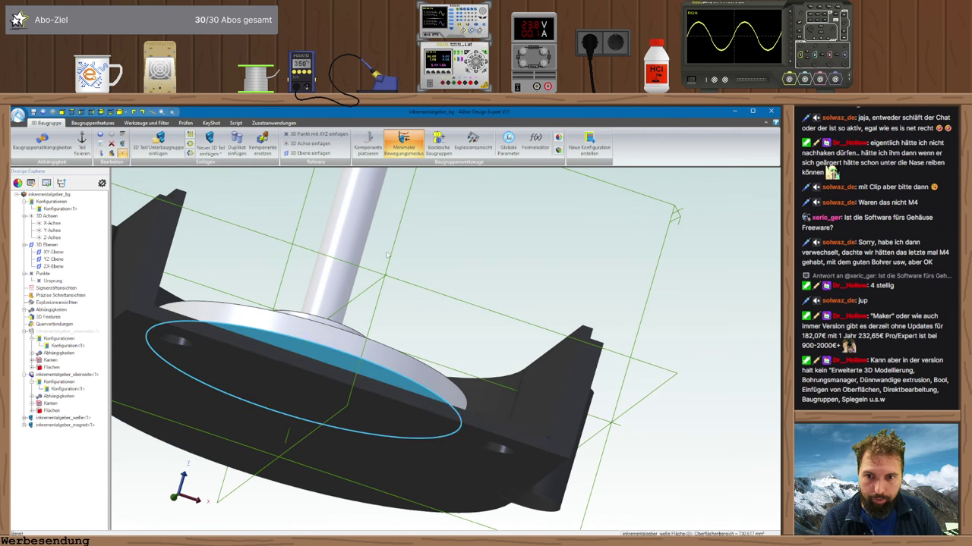
{"action": "middle_click_drag", "start_coordinate": [387, 255], "coordinate": [435, 382]}
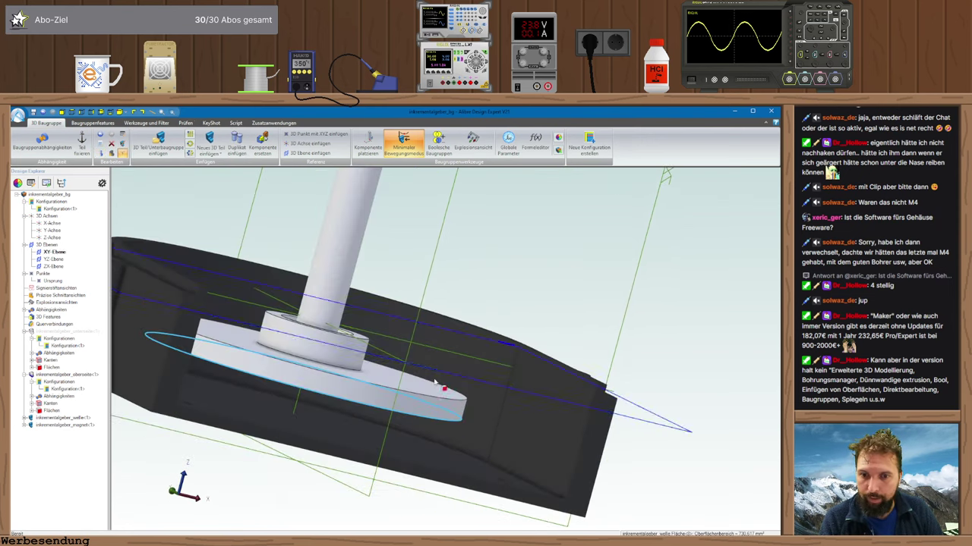
{"action": "left_click", "coordinate": [455, 471]}
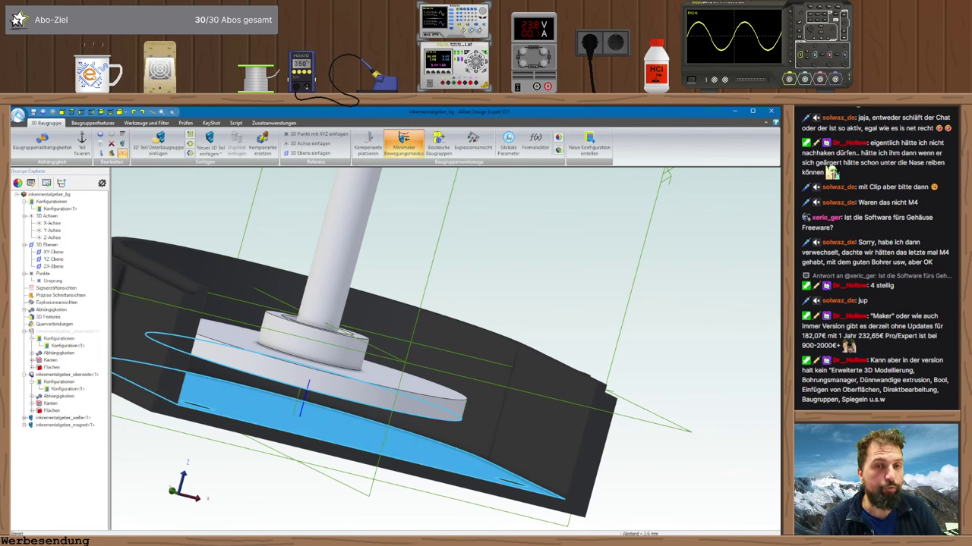
- Work out 3,6 - 1,6 = 2 in SpeedCrunch to get the 2mm height limit
{"action": "key", "text": "alt+Tab"}
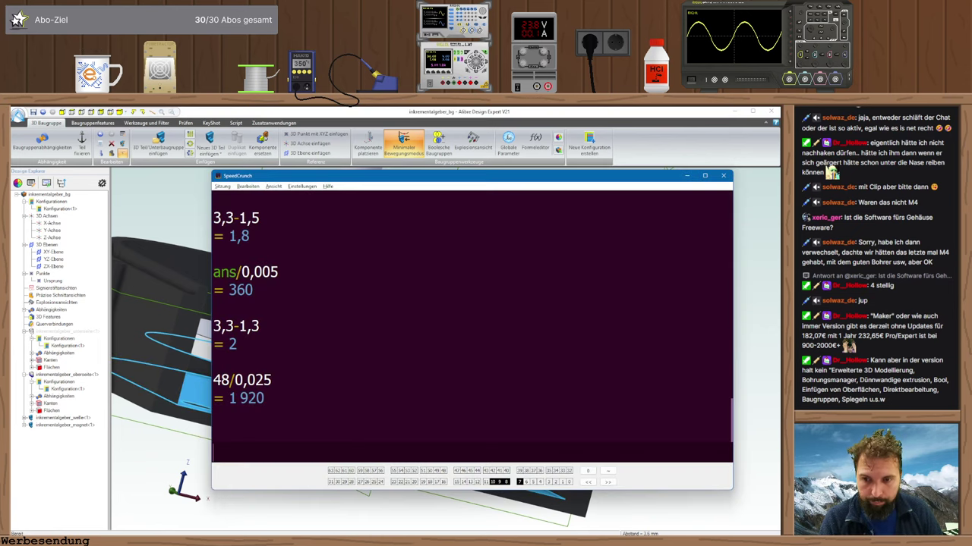
{"action": "type", "text": "3,6-"}
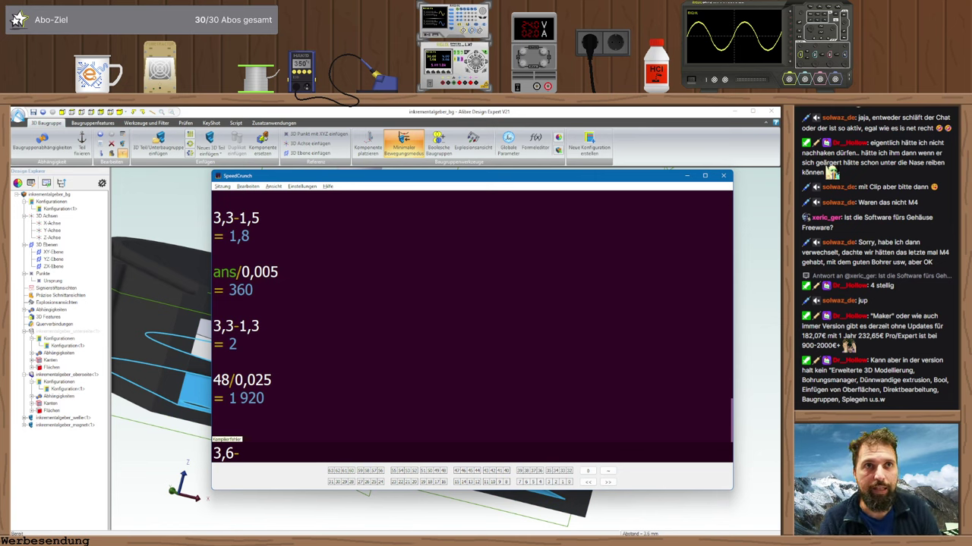
{"action": "type", "text": "1,6"}
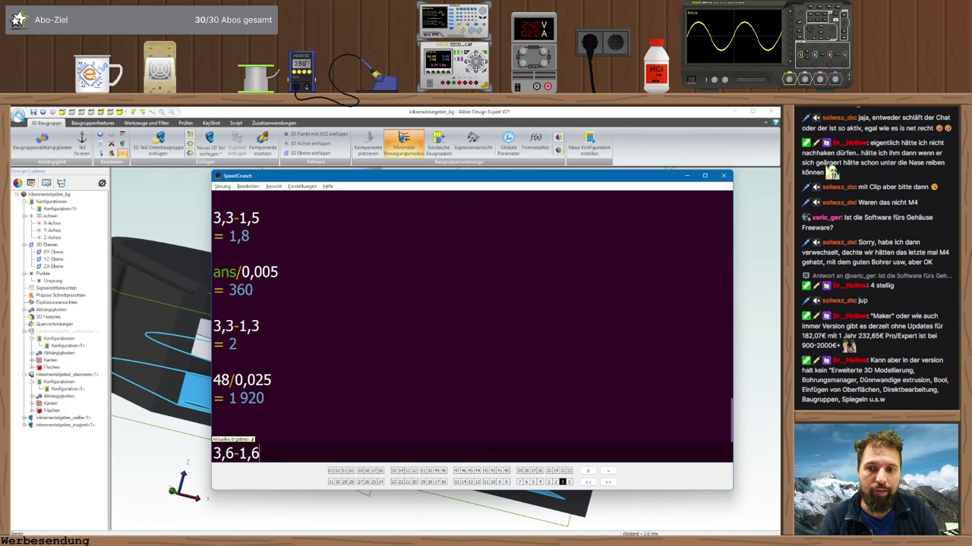
{"action": "key", "text": "Return"}
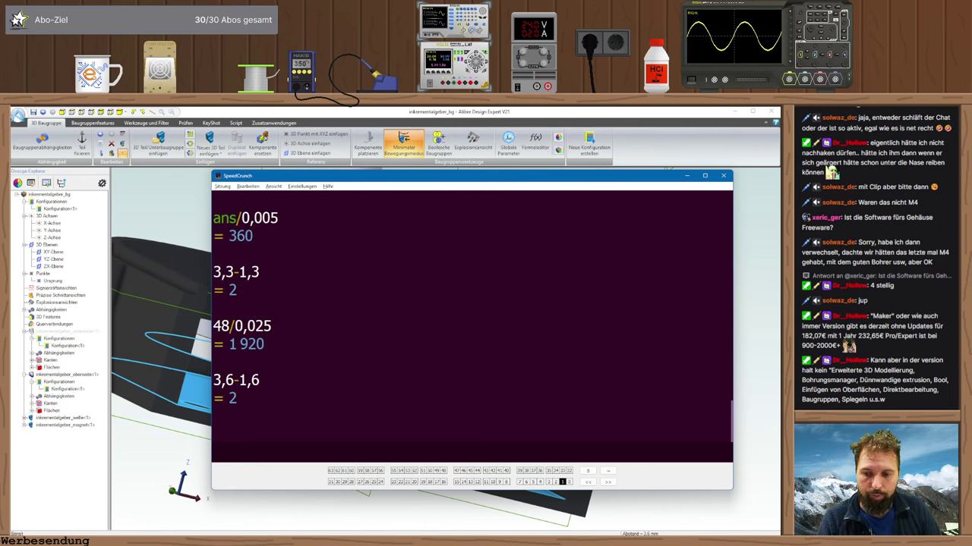
{"action": "key", "text": "alt+Tab"}
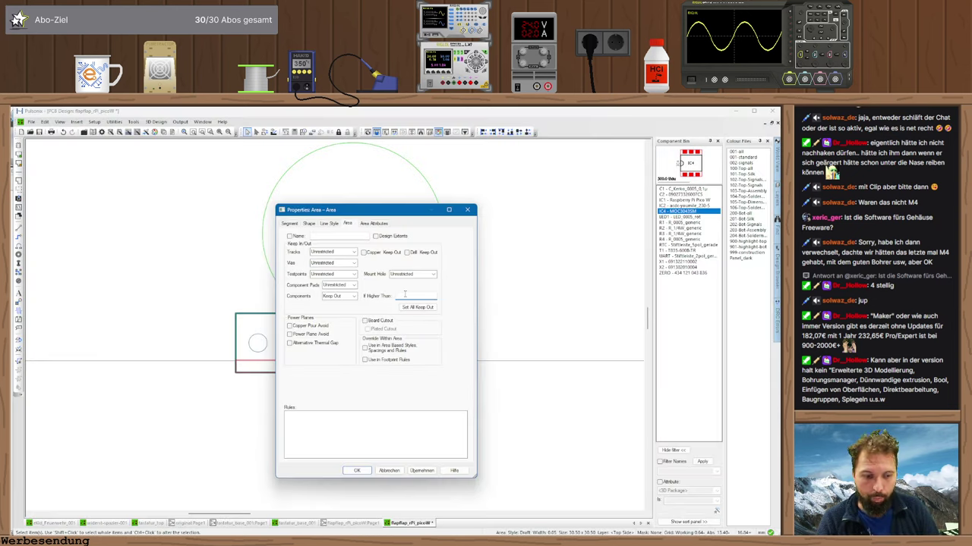
- Apply the 2mm If Higher Than limit to the circular keep-out area
{"action": "left_click", "coordinate": [357, 470]}
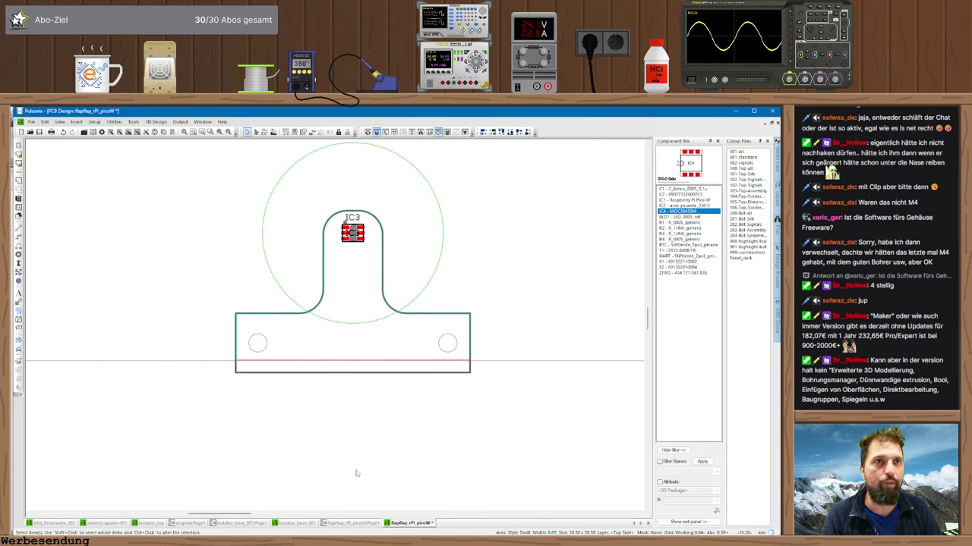
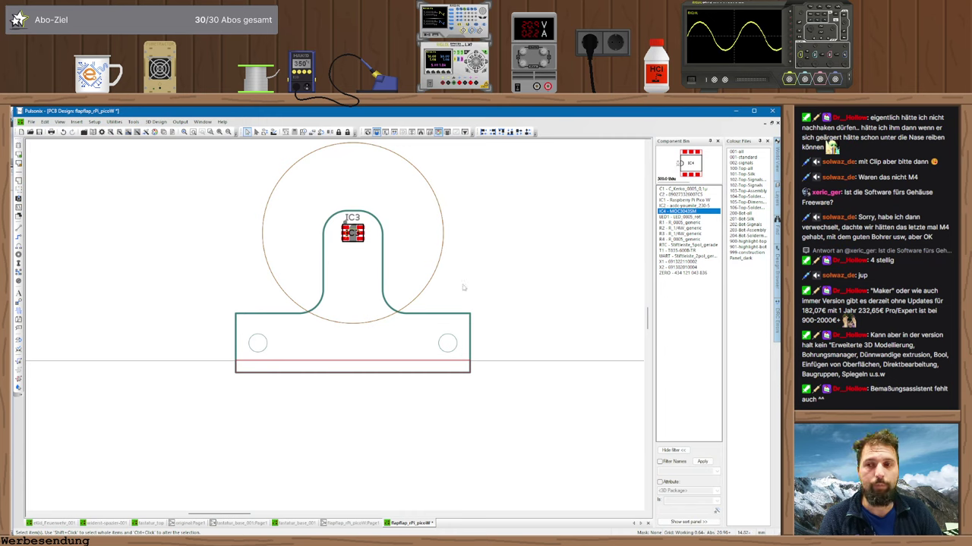
- Drag the unplaced IC4 from the Component Bin onto the canvas beside the flip-flap outline
{"action": "mouse_move", "coordinate": [200, 210]}
{"action": "middle_mouse_down"}
{"action": "mouse_move", "coordinate": [207, 265]}
{"action": "mouse_move", "coordinate": [182, 271]}
{"action": "middle_mouse_up"}
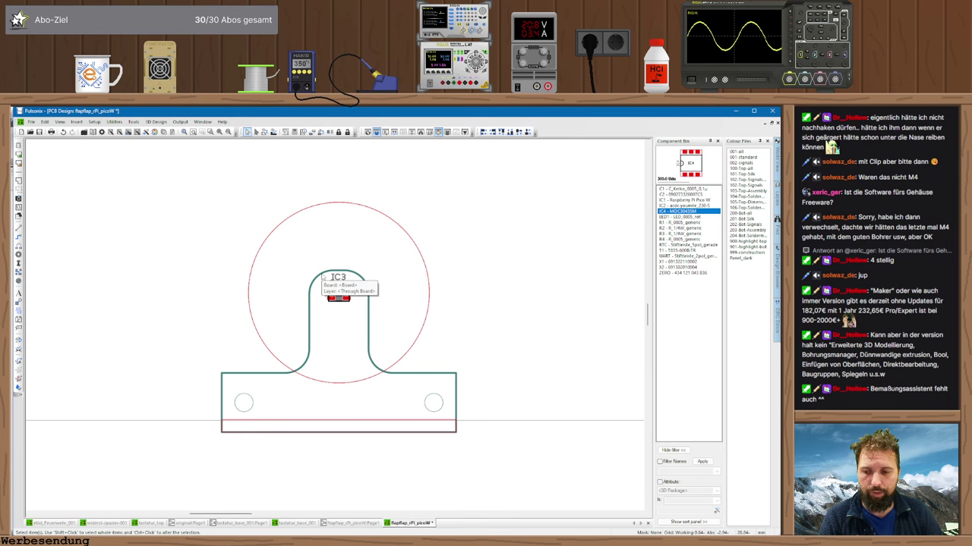
{"action": "left_click", "coordinate": [338, 293]}
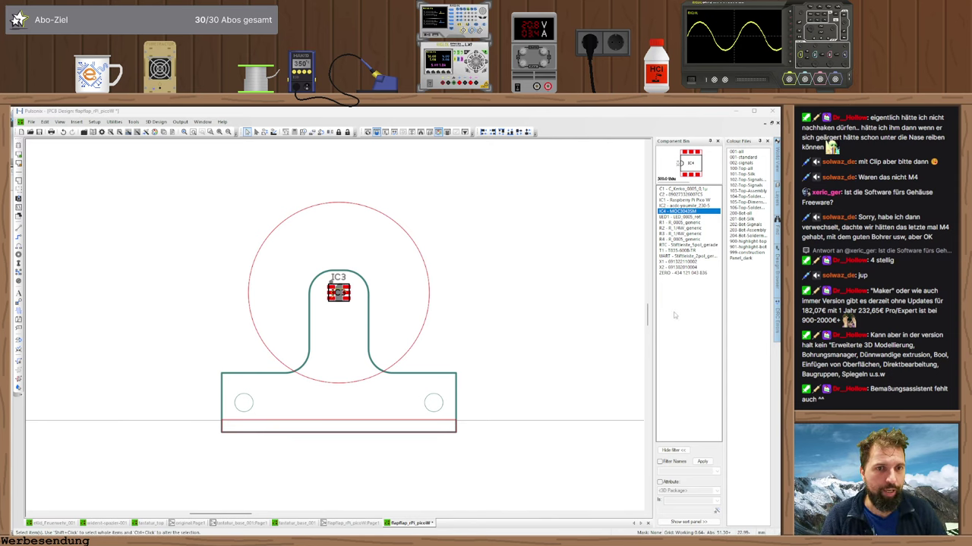
{"action": "middle_click_drag", "start_coordinate": [365, 384], "coordinate": [389, 365]}
{"action": "scroll", "coordinate": [343, 385], "scroll_direction": "up", "scroll_amount": 1}
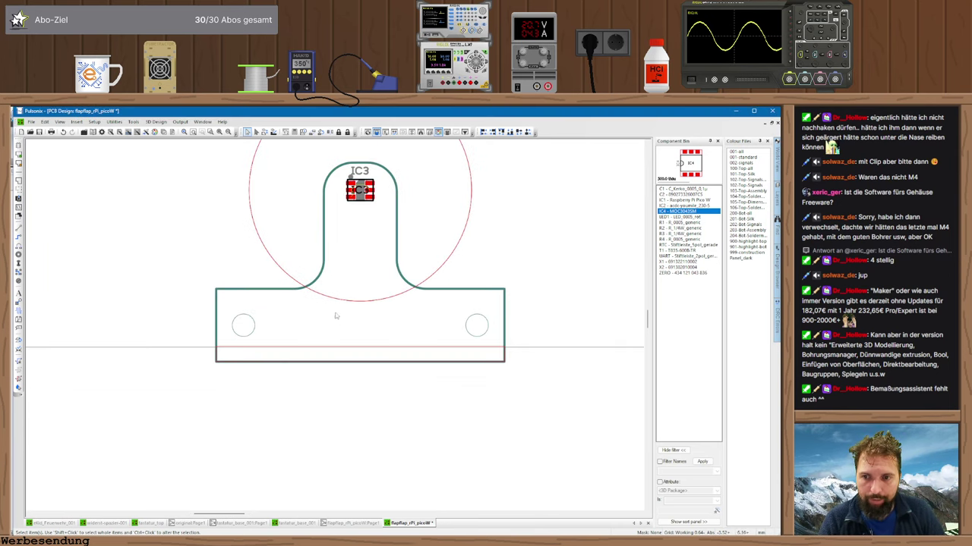
{"action": "scroll", "coordinate": [280, 378], "scroll_direction": "up", "scroll_amount": 1}
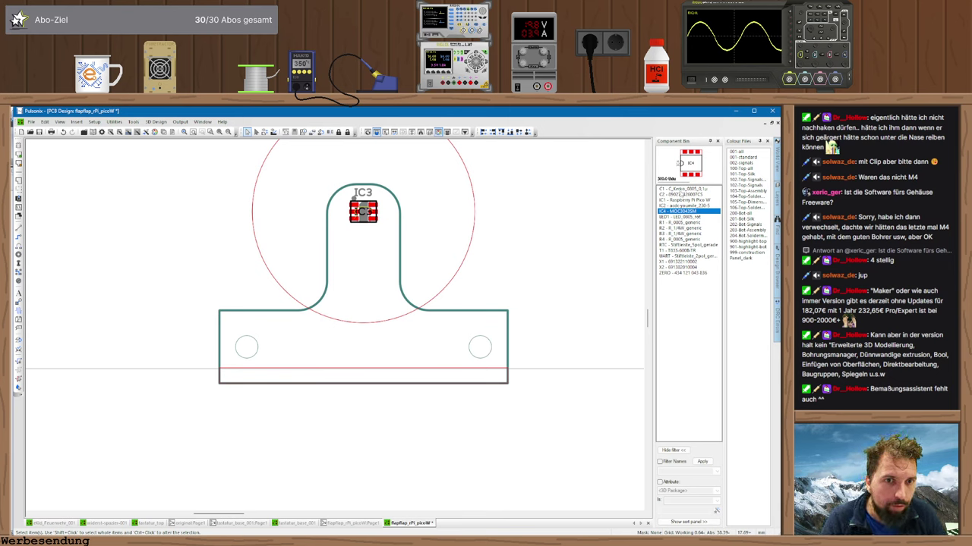
{"action": "mouse_move", "coordinate": [683, 212]}
{"action": "left_mouse_down"}
{"action": "mouse_move", "coordinate": [624, 227]}
{"action": "mouse_move", "coordinate": [393, 369]}
{"action": "mouse_move", "coordinate": [421, 347]}
{"action": "mouse_move", "coordinate": [365, 334]}
{"action": "mouse_move", "coordinate": [348, 346]}
{"action": "mouse_move", "coordinate": [366, 337]}
{"action": "mouse_move", "coordinate": [353, 321]}
{"action": "mouse_move", "coordinate": [327, 319]}
{"action": "mouse_move", "coordinate": [315, 334]}
{"action": "mouse_move", "coordinate": [311, 307]}
{"action": "mouse_move", "coordinate": [304, 309]}
{"action": "mouse_move", "coordinate": [388, 313]}
{"action": "mouse_move", "coordinate": [419, 300]}
{"action": "mouse_move", "coordinate": [388, 313]}
{"action": "mouse_move", "coordinate": [406, 323]}
{"action": "mouse_move", "coordinate": [456, 273]}
{"action": "mouse_move", "coordinate": [475, 213]}
{"action": "mouse_move", "coordinate": [442, 287]}
{"action": "mouse_move", "coordinate": [322, 319]}
{"action": "mouse_move", "coordinate": [258, 241]}
{"action": "mouse_move", "coordinate": [263, 232]}
{"action": "mouse_move", "coordinate": [339, 317]}
{"action": "mouse_move", "coordinate": [444, 260]}
{"action": "mouse_move", "coordinate": [466, 185]}
{"action": "mouse_move", "coordinate": [465, 228]}
{"action": "mouse_move", "coordinate": [412, 314]}
{"action": "mouse_move", "coordinate": [309, 318]}
{"action": "mouse_move", "coordinate": [241, 223]}
{"action": "mouse_move", "coordinate": [260, 271]}
{"action": "mouse_move", "coordinate": [342, 321]}
{"action": "mouse_move", "coordinate": [325, 348]}
{"action": "mouse_move", "coordinate": [292, 349]}
{"action": "mouse_move", "coordinate": [306, 342]}
{"action": "mouse_move", "coordinate": [267, 327]}
{"action": "mouse_move", "coordinate": [322, 335]}
{"action": "left_mouse_up"}
- Set IC4 right of the board and stretch the outline's bottom edge downward
{"action": "left_click_drag", "start_coordinate": [382, 338], "coordinate": [566, 296]}
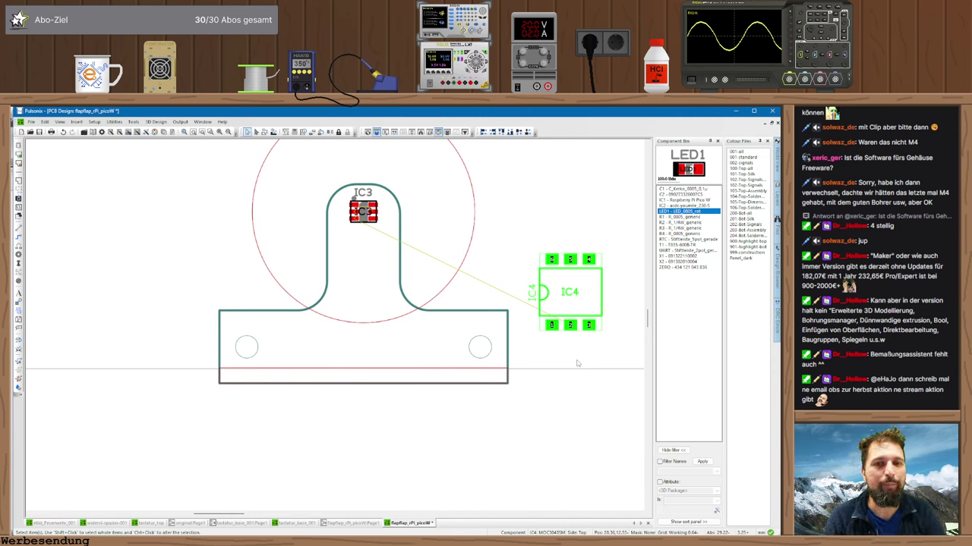
{"action": "scroll", "coordinate": [336, 328], "scroll_direction": "down", "scroll_amount": 1}
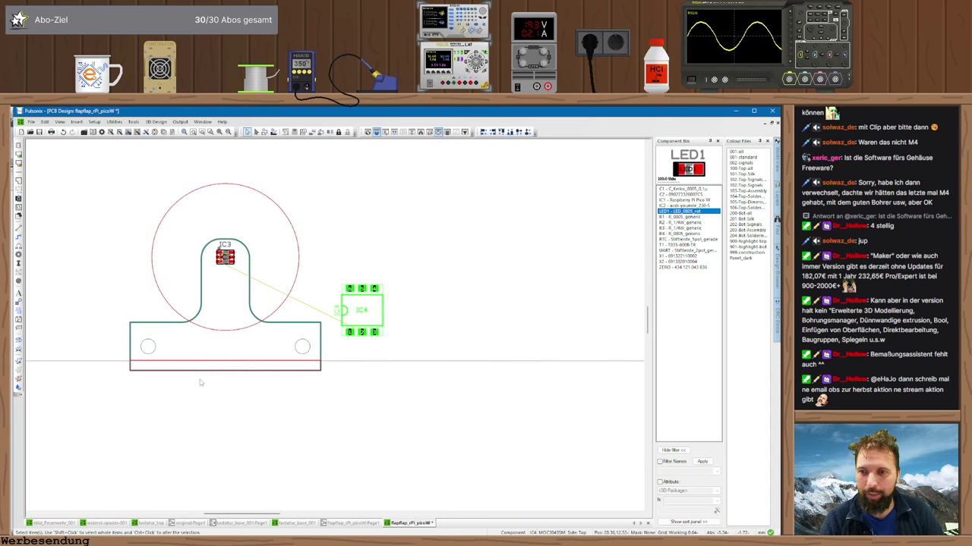
{"action": "middle_click_drag", "start_coordinate": [200, 383], "coordinate": [289, 387]}
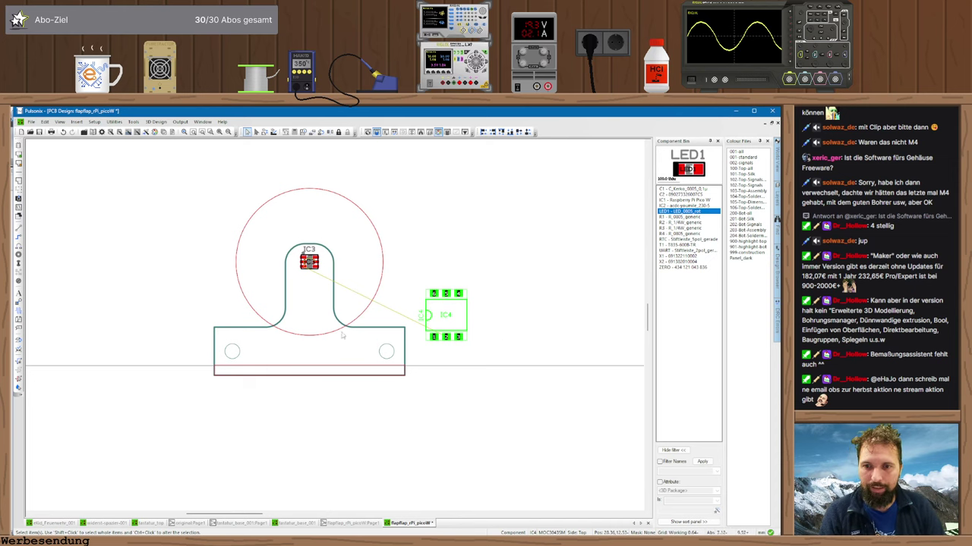
{"action": "left_click_drag", "start_coordinate": [314, 378], "coordinate": [410, 460]}
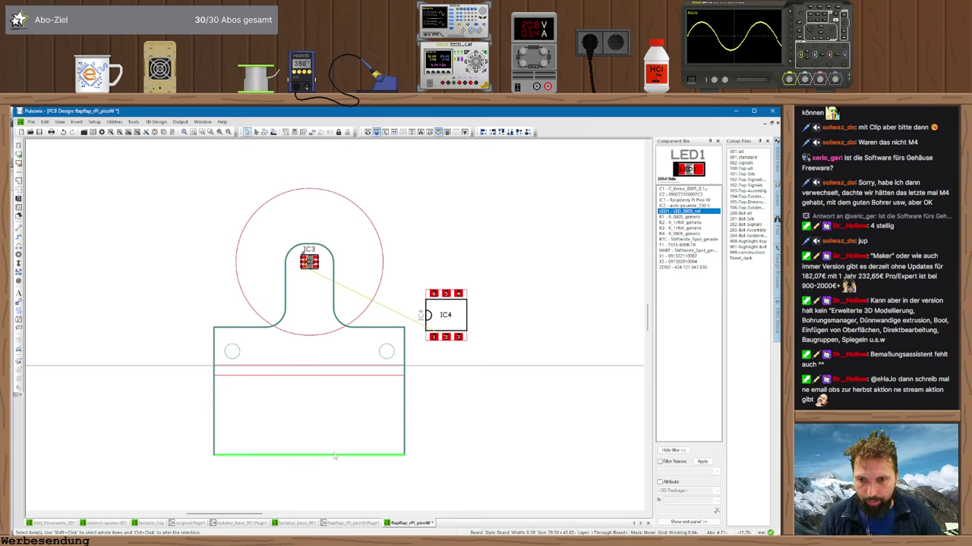
- Extend the outline's lower section rightward with new corners, then bring the Pico W IC1 on, rotated
{"action": "left_click", "coordinate": [405, 394]}
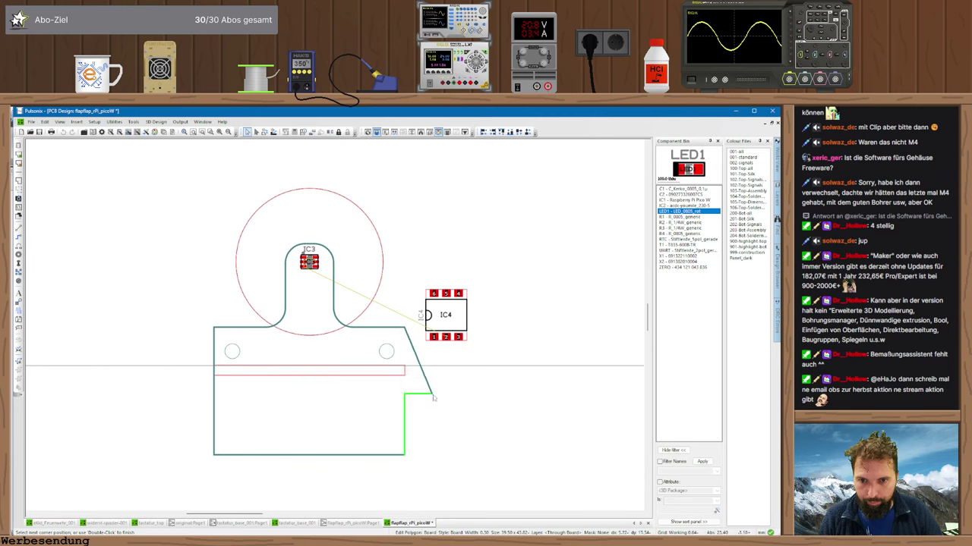
{"action": "left_click", "coordinate": [405, 367]}
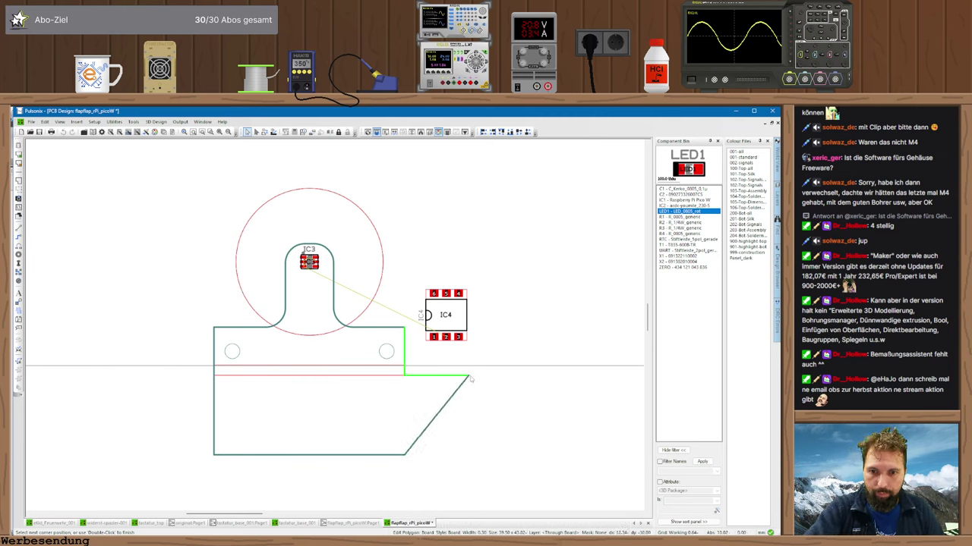
{"action": "left_click", "coordinate": [479, 375]}
{"action": "double_click", "coordinate": [478, 456]}
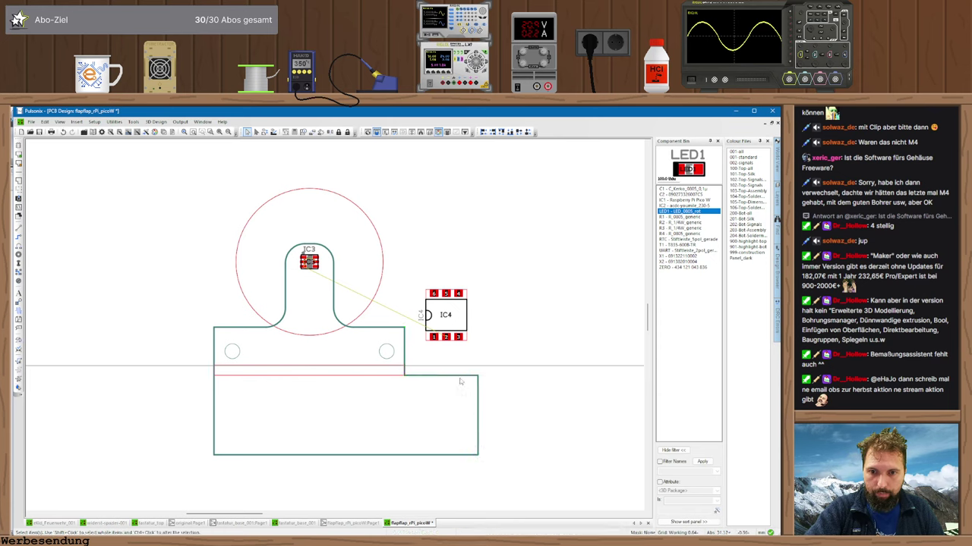
{"action": "key", "text": "Return"}
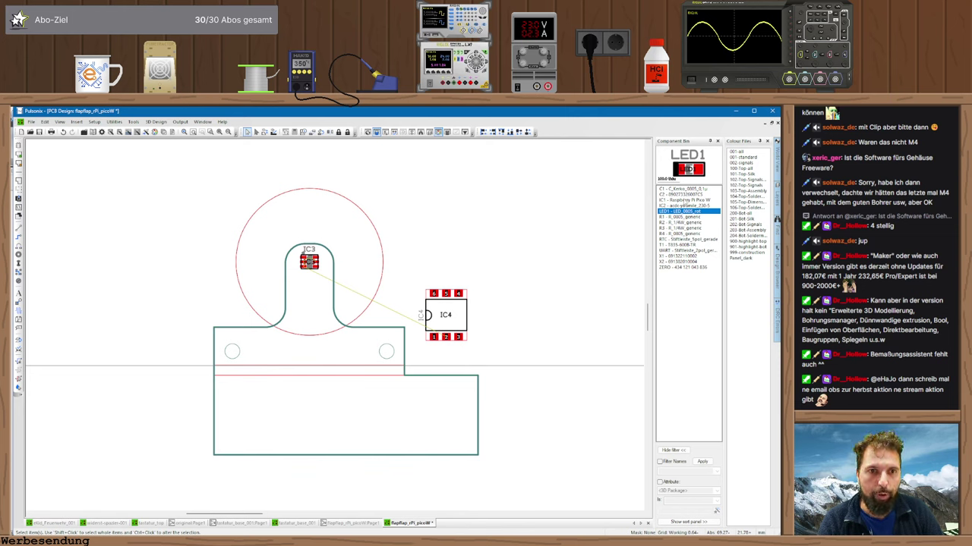
{"action": "mouse_move", "coordinate": [682, 202]}
{"action": "left_mouse_down"}
{"action": "mouse_move", "coordinate": [566, 314]}
{"action": "mouse_move", "coordinate": [463, 448]}
{"action": "mouse_move", "coordinate": [402, 448]}
{"action": "mouse_move", "coordinate": [444, 438]}
{"action": "left_mouse_up"}
{"action": "key", "text": "r"}
{"action": "key", "text": "r"}
{"action": "key", "text": "r"}
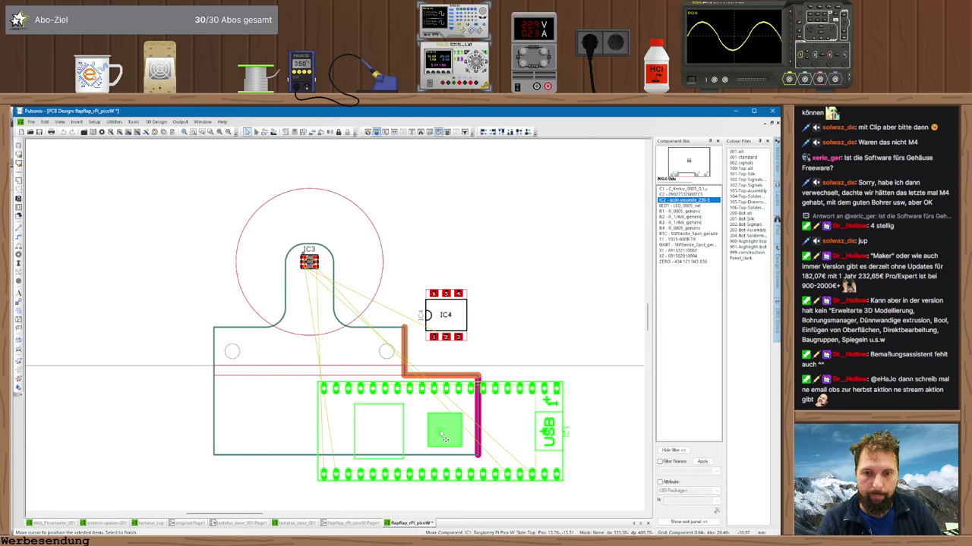
- Place the Pico W horizontally in the lower section with its USB facing right
{"action": "key", "text": "r"}
{"action": "key", "text": "r"}
{"action": "left_click_drag", "start_coordinate": [444, 438], "coordinate": [393, 443]}
{"action": "key", "text": "r"}
{"action": "key", "text": "r"}
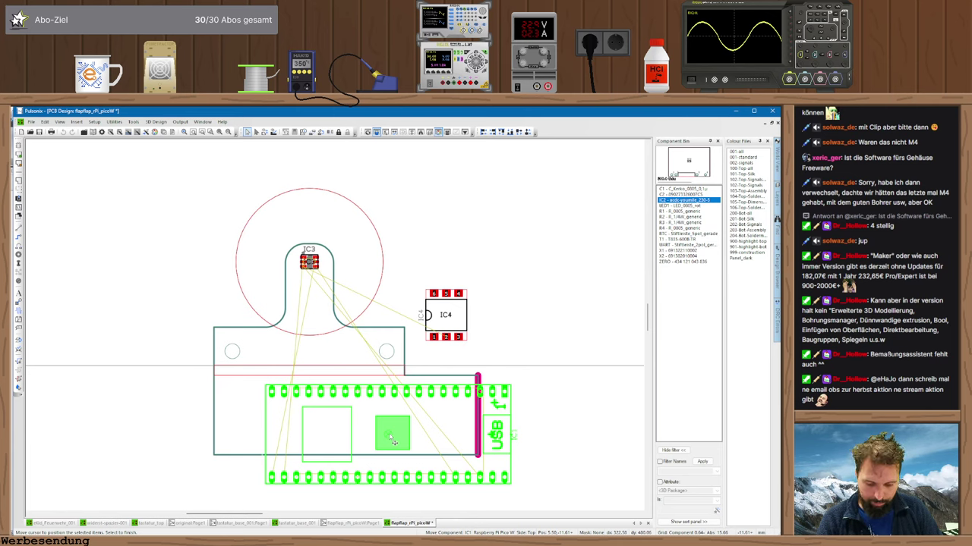
{"action": "left_click_drag", "start_coordinate": [394, 442], "coordinate": [384, 442]}
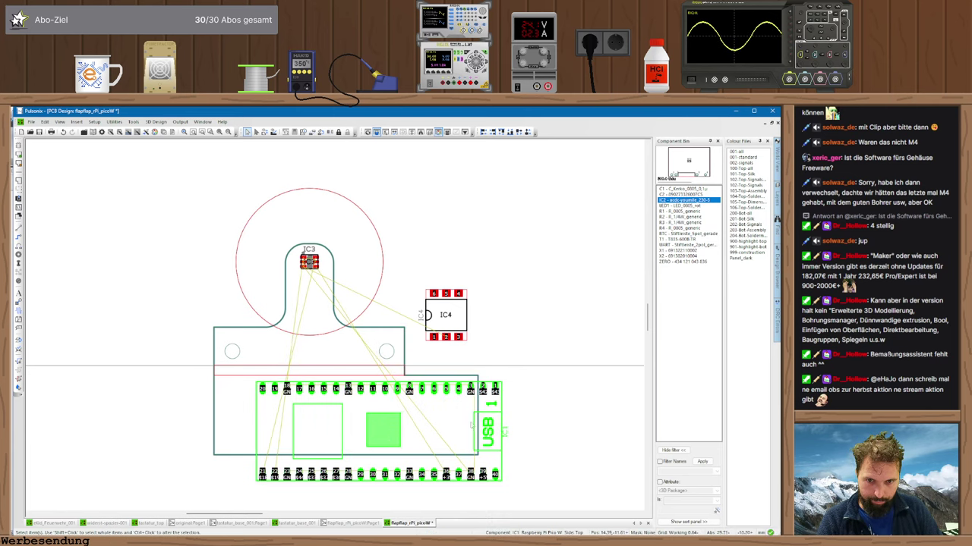
- Drag the outline's right and bottom edges outward around the Pico, then shift it right
{"action": "left_click", "coordinate": [479, 406]}
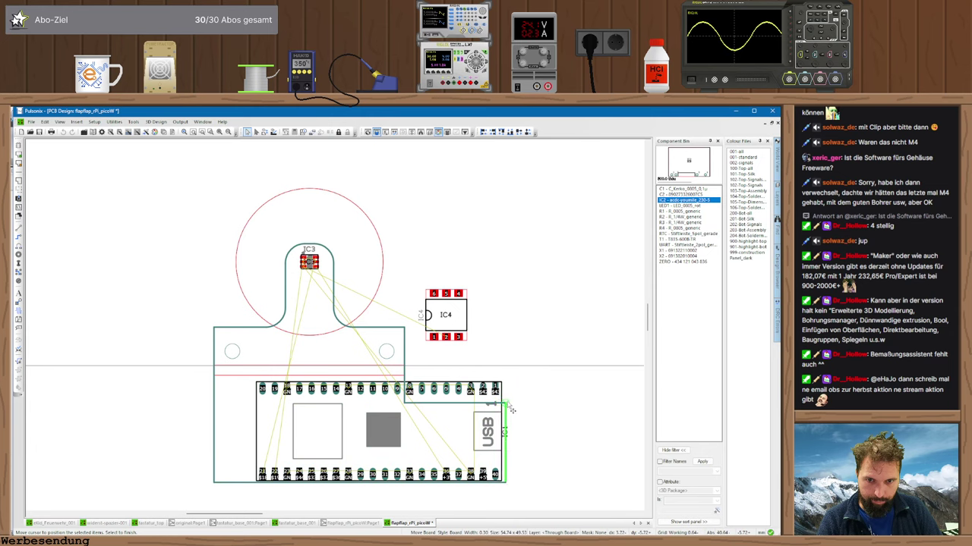
{"action": "left_click", "coordinate": [484, 384]}
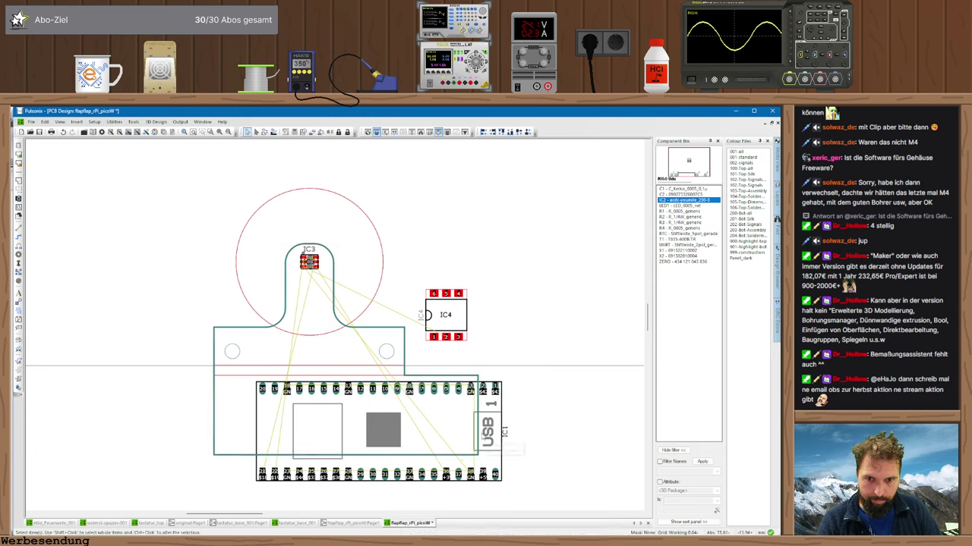
{"action": "left_click", "coordinate": [481, 437]}
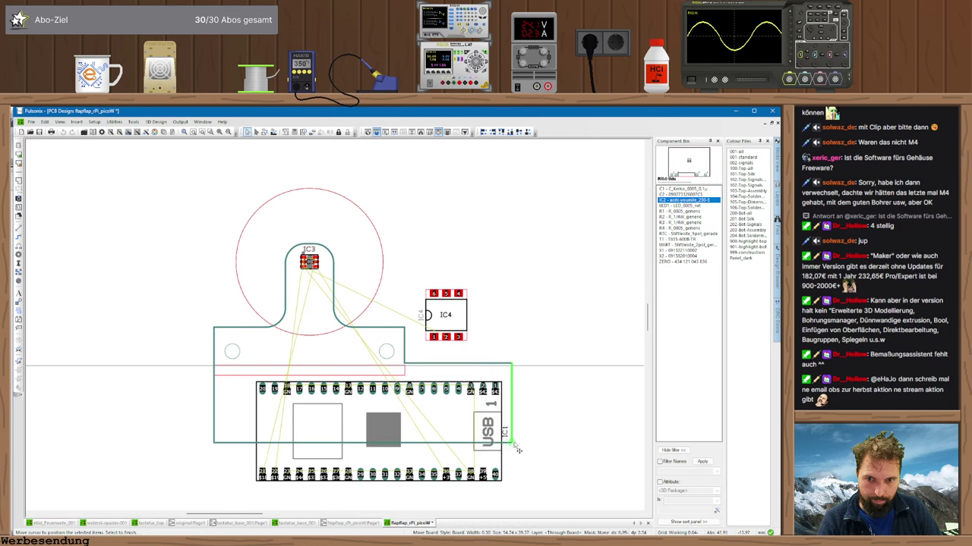
{"action": "left_click", "coordinate": [536, 465]}
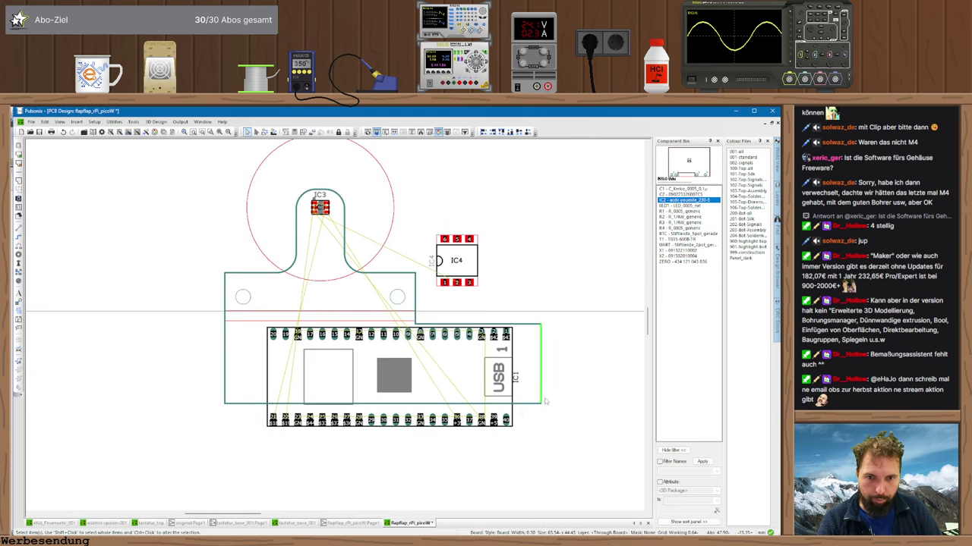
{"action": "left_click", "coordinate": [531, 439]}
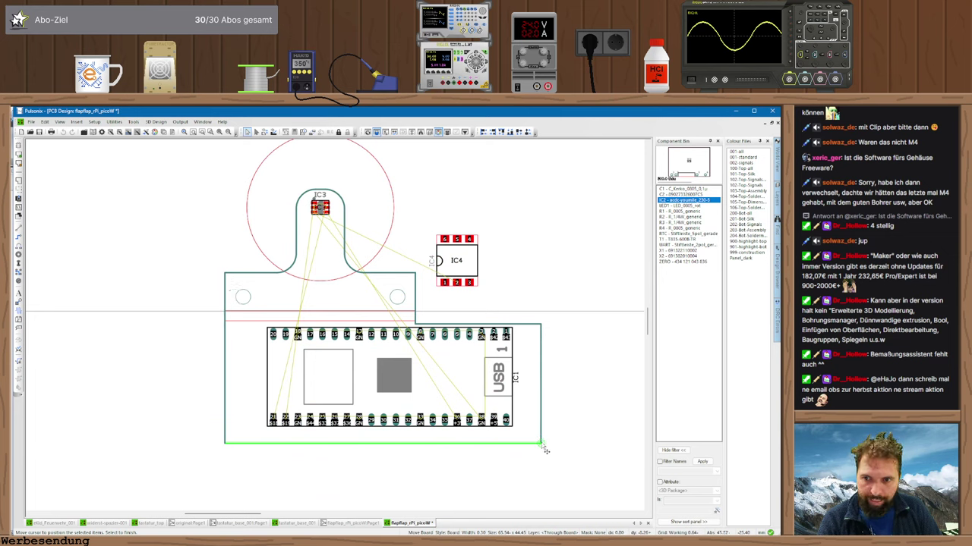
{"action": "key", "text": "Escape"}
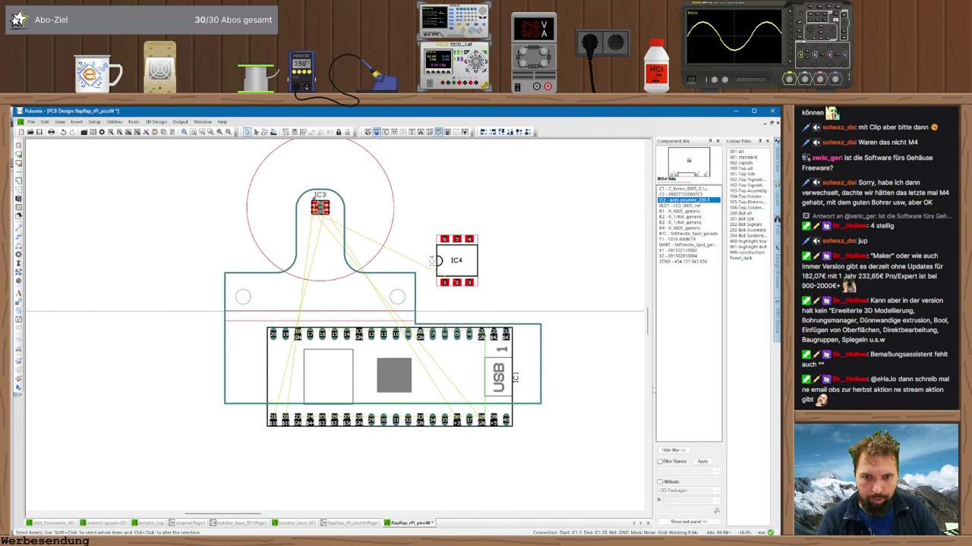
{"action": "left_click", "coordinate": [525, 403]}
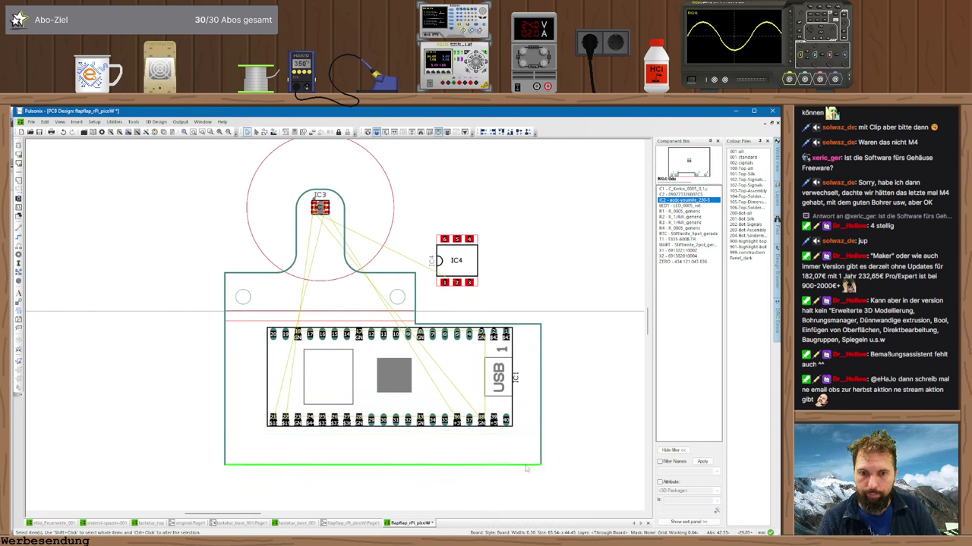
{"action": "left_click", "coordinate": [526, 466]}
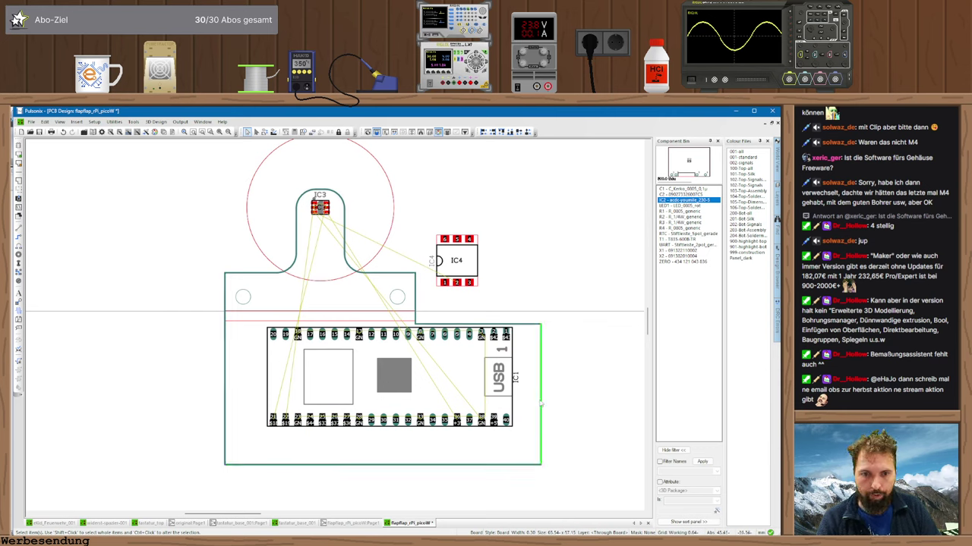
{"action": "left_click", "coordinate": [540, 405]}
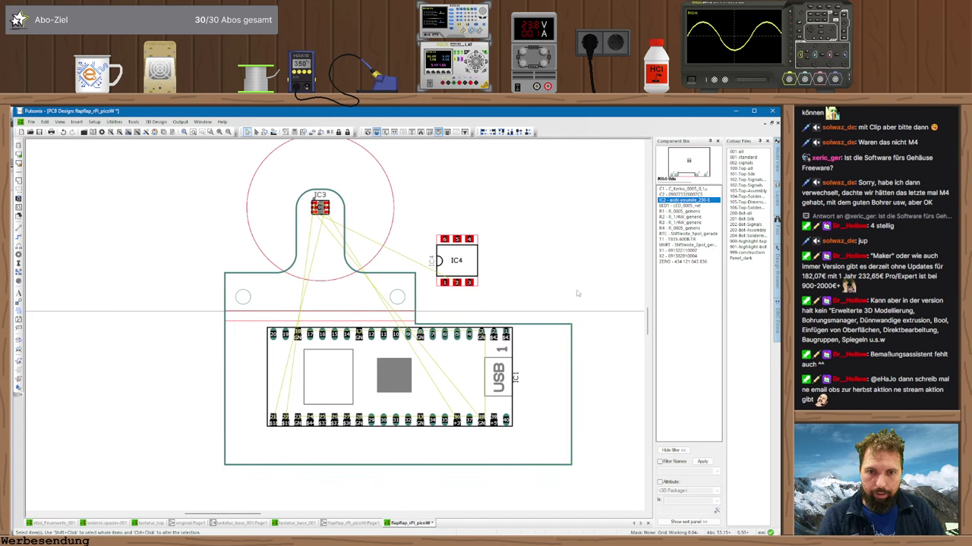
{"action": "left_click_drag", "start_coordinate": [397, 385], "coordinate": [448, 383]}
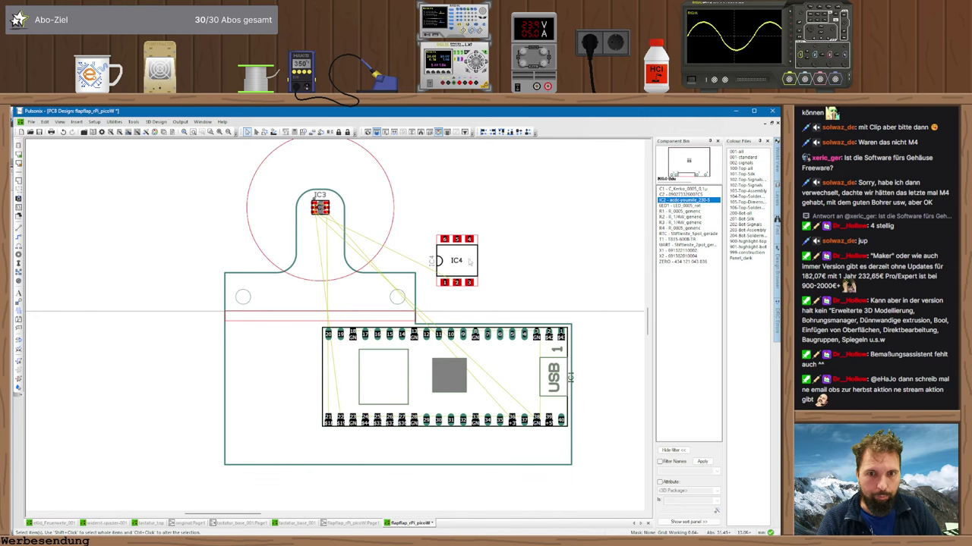
- Move IC4 left of the Pico and bring IC2 and X1 onto the board's lower left
{"action": "left_click_drag", "start_coordinate": [470, 261], "coordinate": [261, 361]}
{"action": "left_click", "coordinate": [597, 244]}
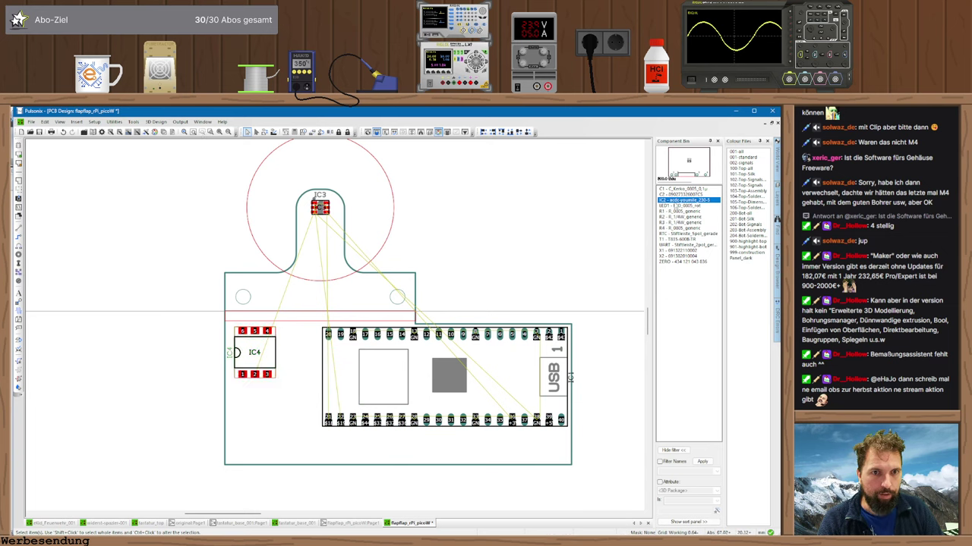
{"action": "left_click_drag", "start_coordinate": [688, 200], "coordinate": [211, 464]}
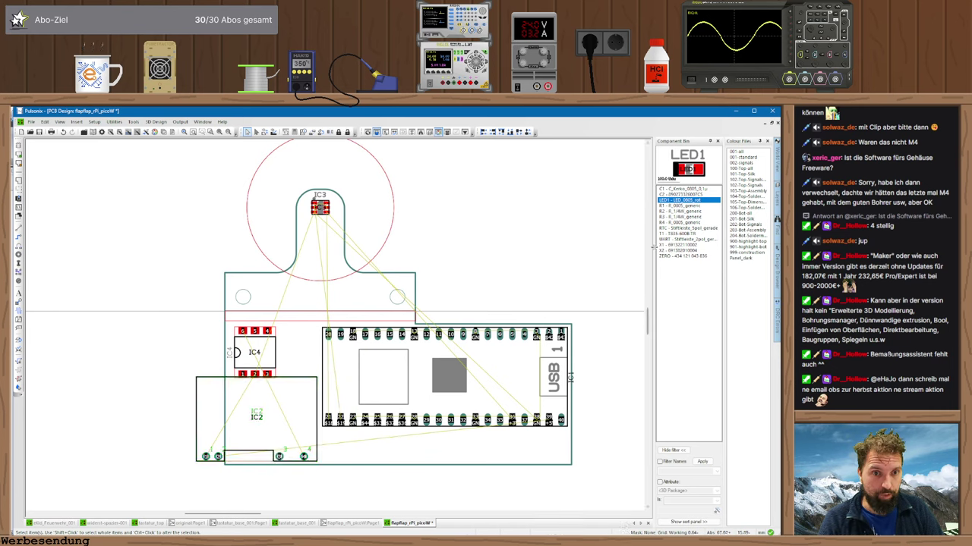
{"action": "left_click_drag", "start_coordinate": [673, 245], "coordinate": [119, 485]}
{"action": "left_click", "coordinate": [254, 352]}
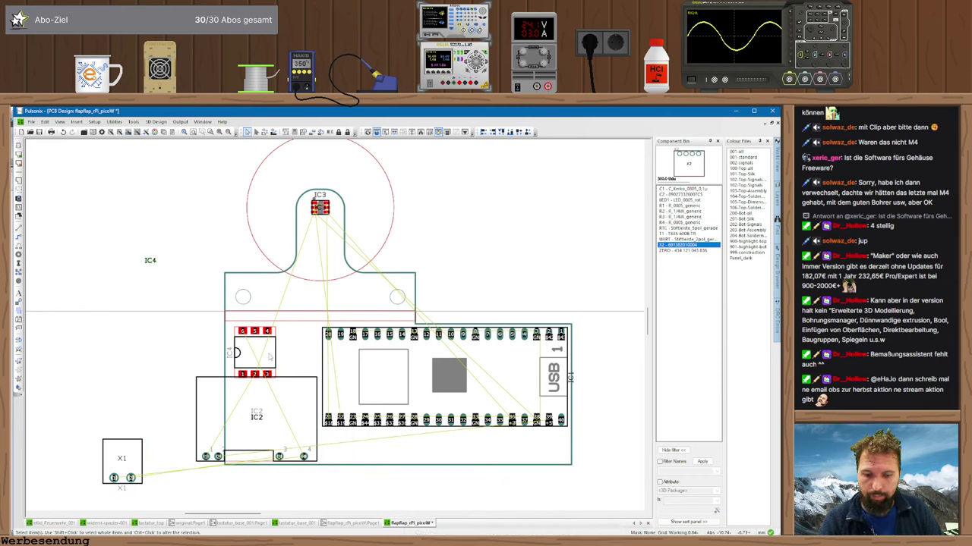
- Reposition IC4 near the Pico and set IC2, rotated 90°, beside the Pico module
{"action": "right_click", "coordinate": [318, 289]}
{"action": "left_click", "coordinate": [320, 321]}
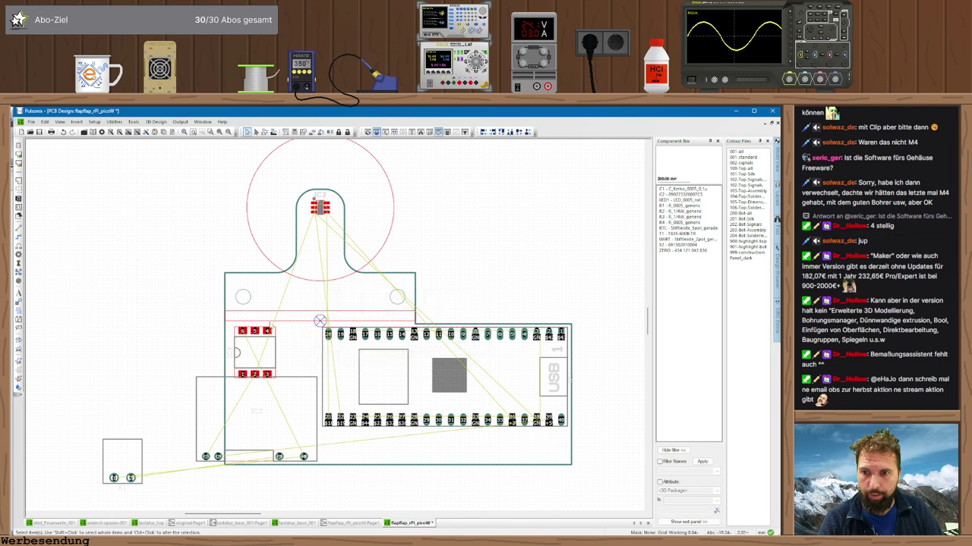
{"action": "left_click_drag", "start_coordinate": [270, 325], "coordinate": [181, 209]}
{"action": "key", "text": "r"}
{"action": "left_click_drag", "start_coordinate": [216, 455], "coordinate": [241, 349]}
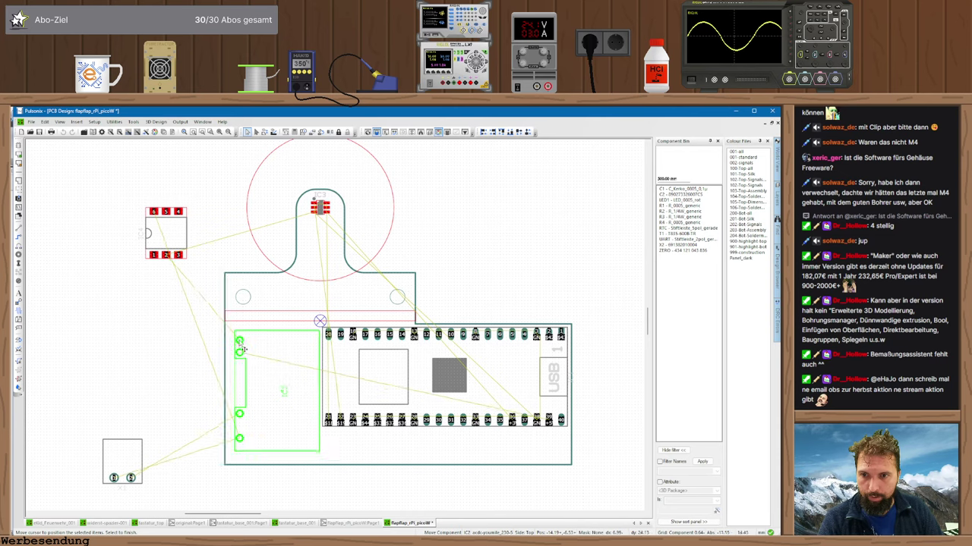
{"action": "left_click", "coordinate": [241, 346]}
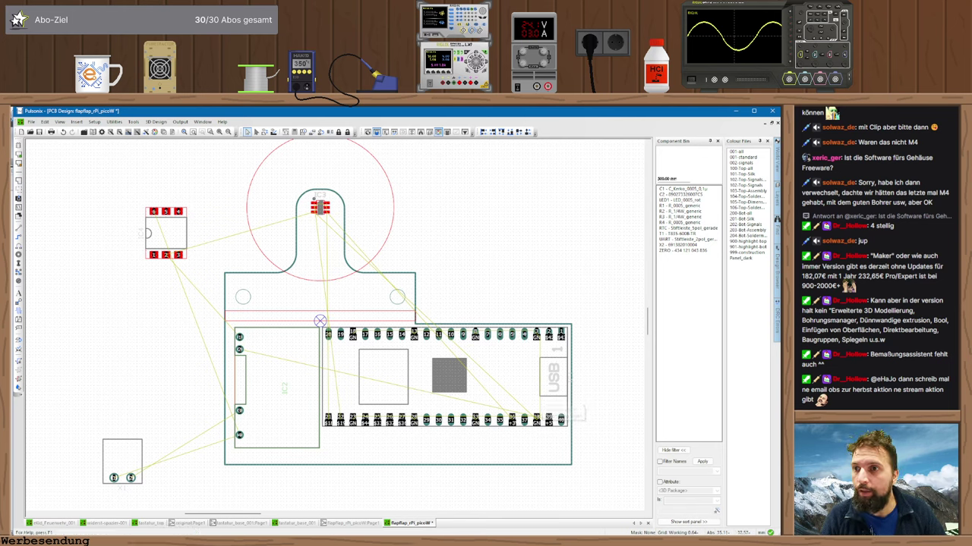
- Add a horizontal dimension (71.89 mm) across the board's width below it
{"action": "left_click", "coordinate": [77, 121]}
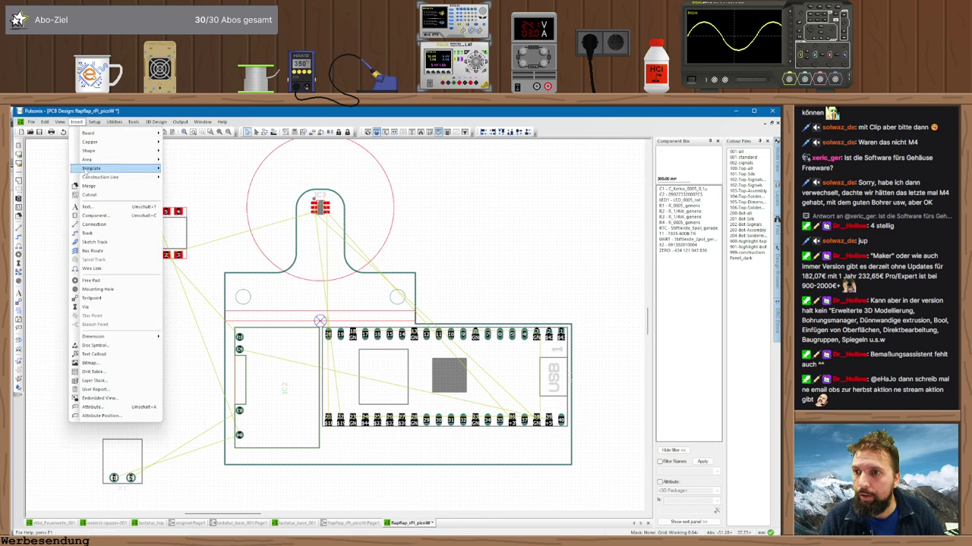
{"action": "mouse_move", "coordinate": [86, 171]}
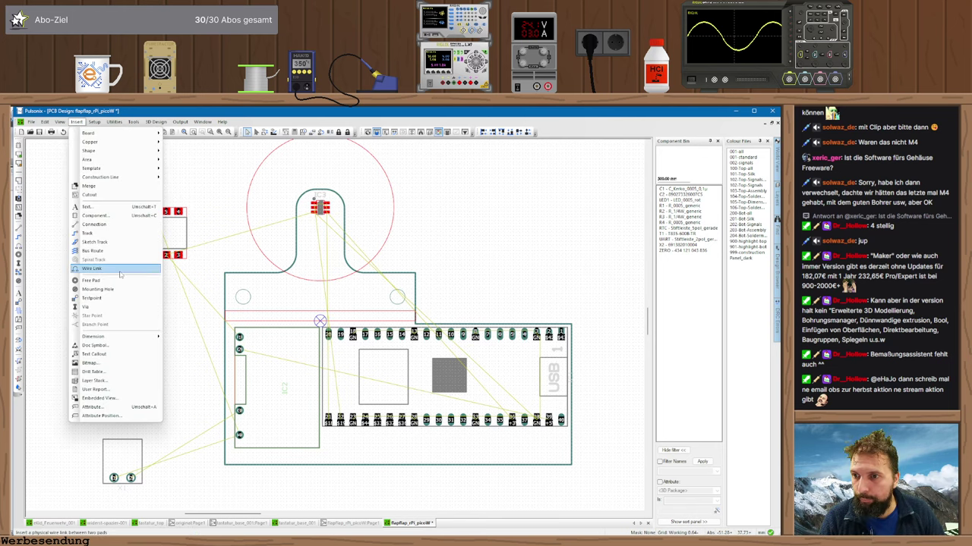
{"action": "mouse_move", "coordinate": [136, 337]}
{"action": "left_click", "coordinate": [186, 337]}
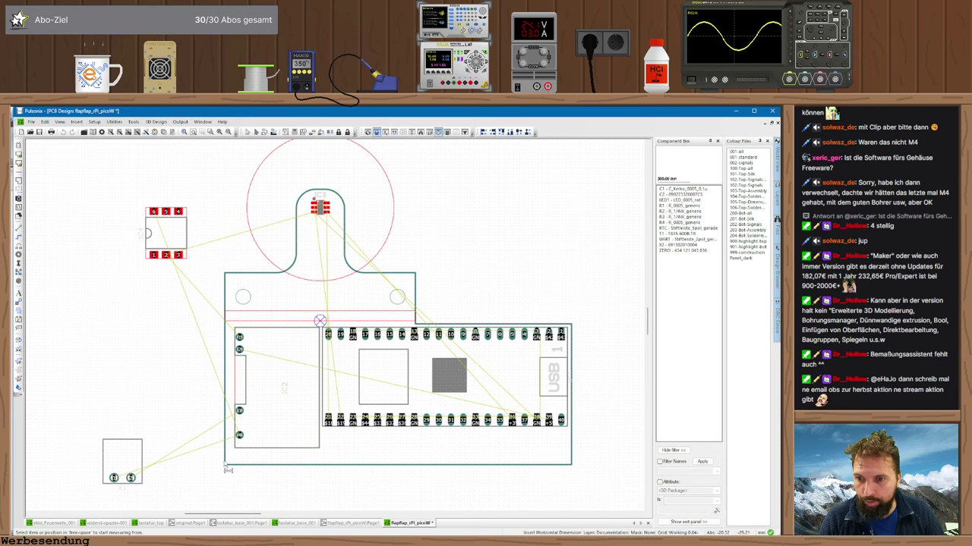
{"action": "left_click", "coordinate": [227, 468]}
{"action": "left_click", "coordinate": [437, 236]}
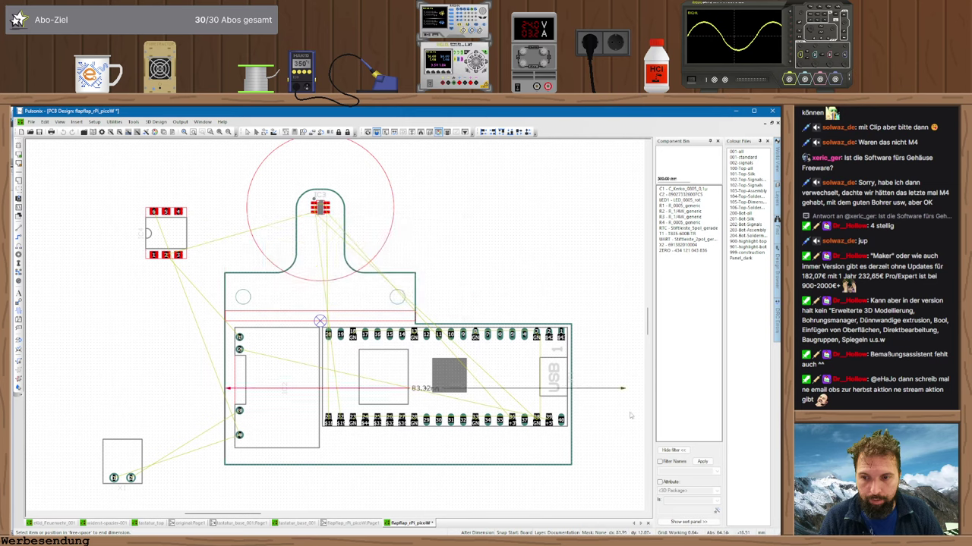
{"action": "left_click", "coordinate": [571, 462]}
{"action": "left_click", "coordinate": [448, 492]}
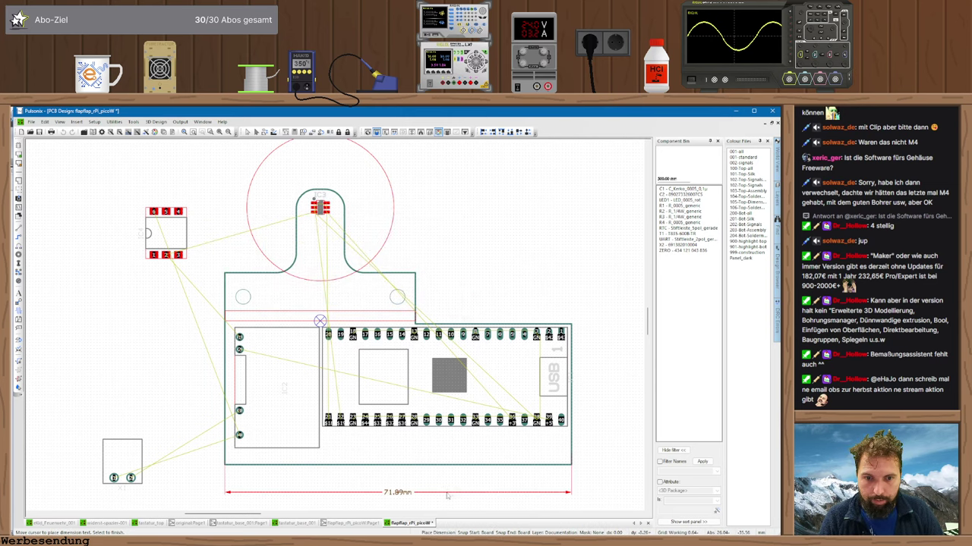
{"action": "key", "text": "Escape"}
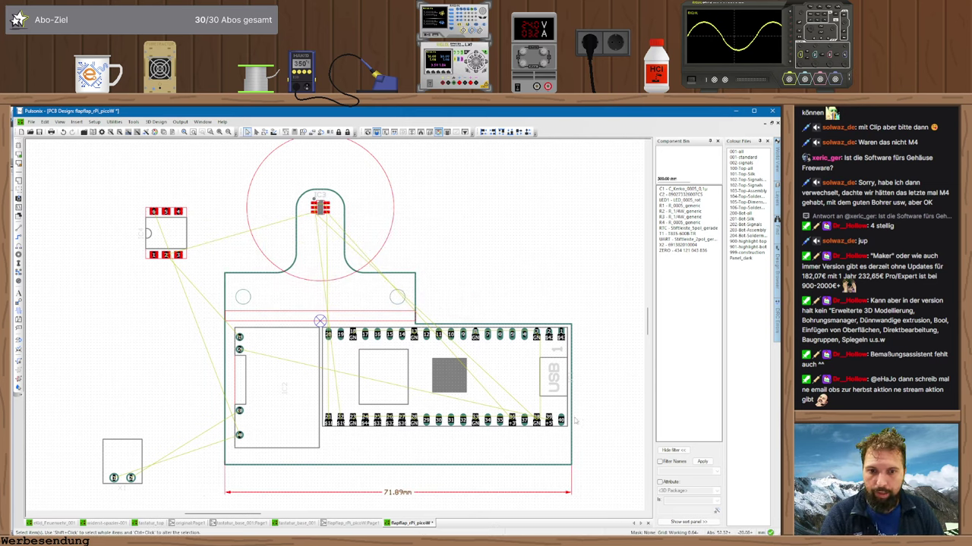
- Widen the board to 79.82 mm by setting its right edge to X=83, and shift the Pico right
{"action": "left_click_drag", "start_coordinate": [573, 431], "coordinate": [612, 429]}
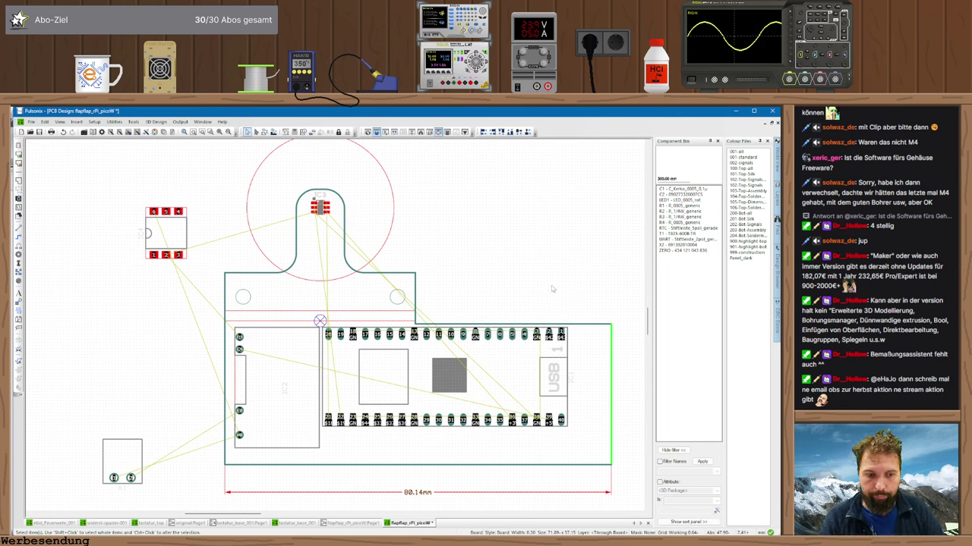
{"action": "key", "text": "t"}
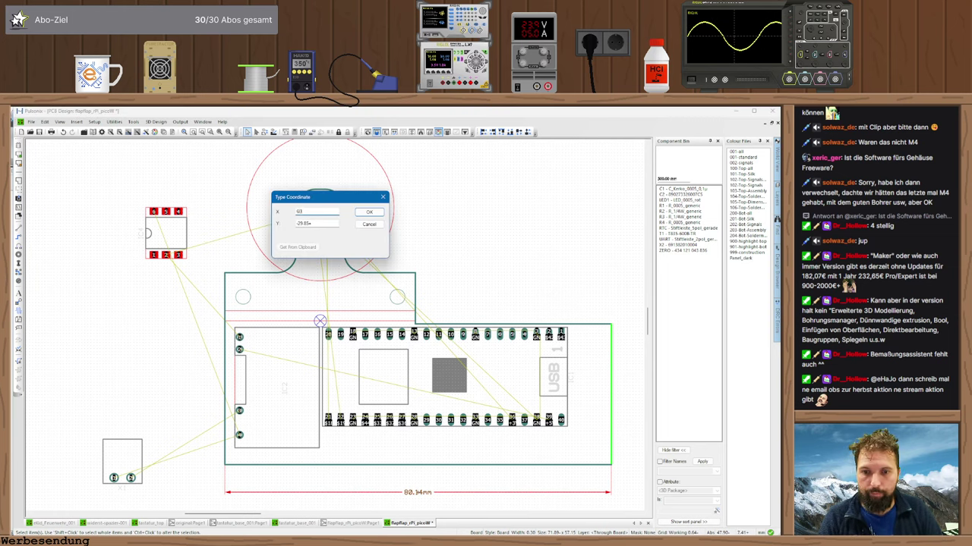
{"action": "key", "text": "Return"}
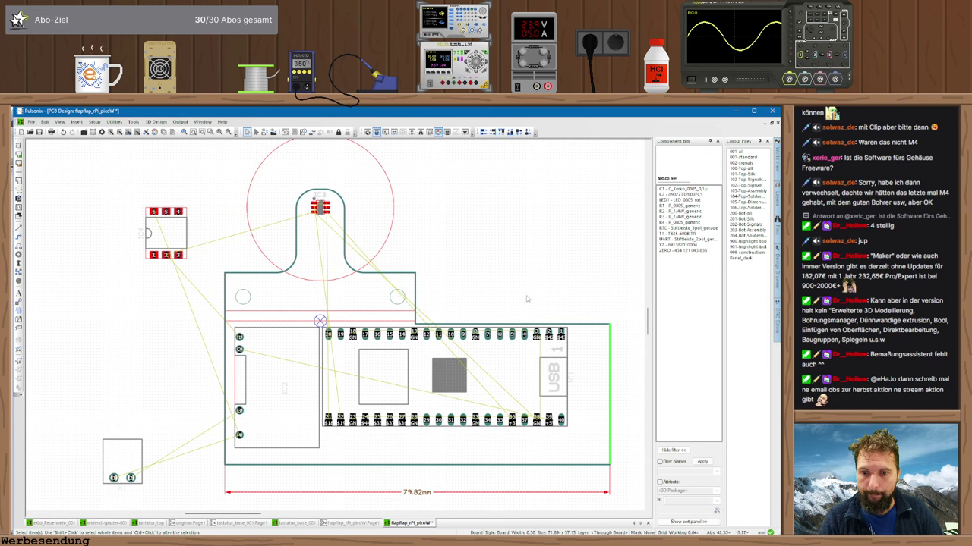
{"action": "left_click", "coordinate": [540, 293]}
{"action": "left_click_drag", "start_coordinate": [490, 385], "coordinate": [527, 385]}
{"action": "left_click", "coordinate": [269, 380]}
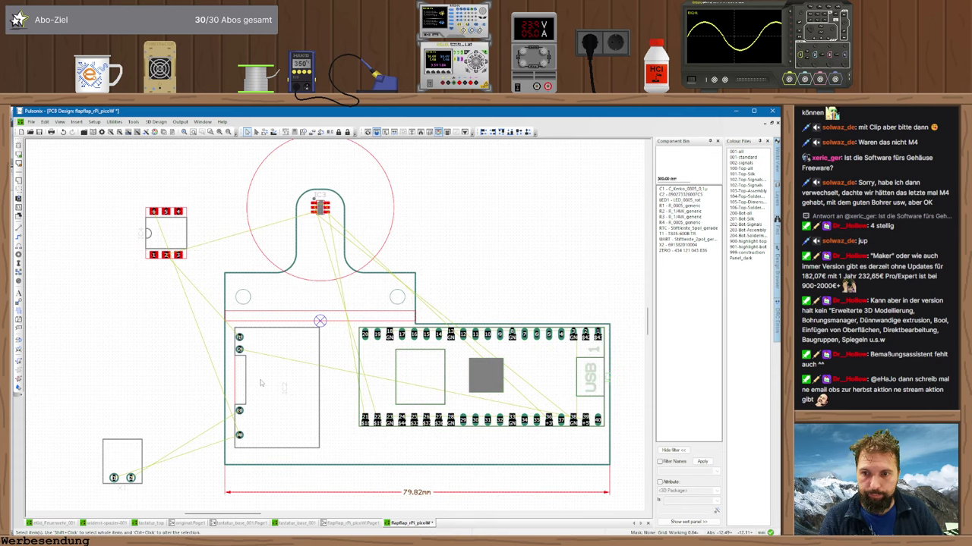
{"action": "left_click_drag", "start_coordinate": [261, 383], "coordinate": [278, 347]}
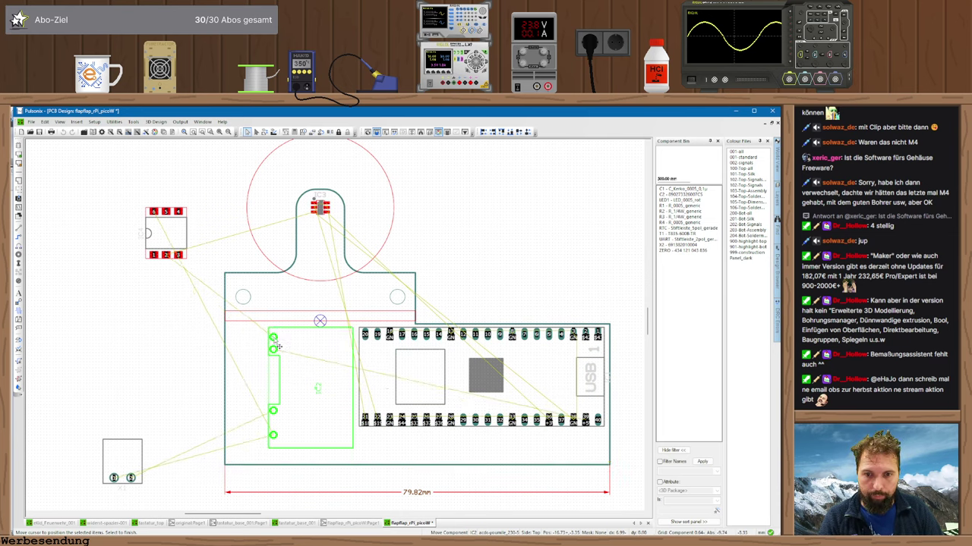
- Drop IC2 in its new spot and pull the board's bottom edge further down
{"action": "left_click", "coordinate": [278, 347]}
{"action": "middle_click_drag", "start_coordinate": [494, 291], "coordinate": [473, 228]}
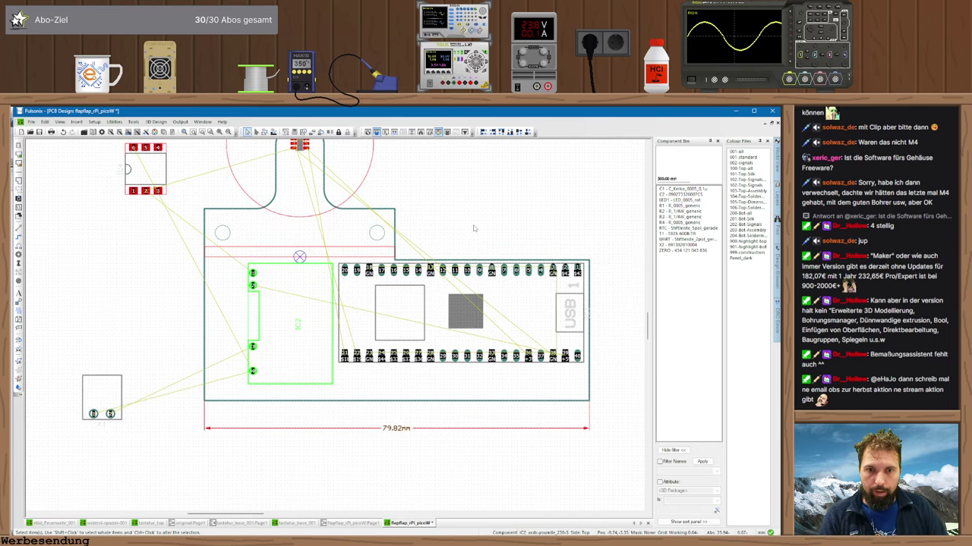
{"action": "middle_click_drag", "start_coordinate": [462, 366], "coordinate": [426, 302]}
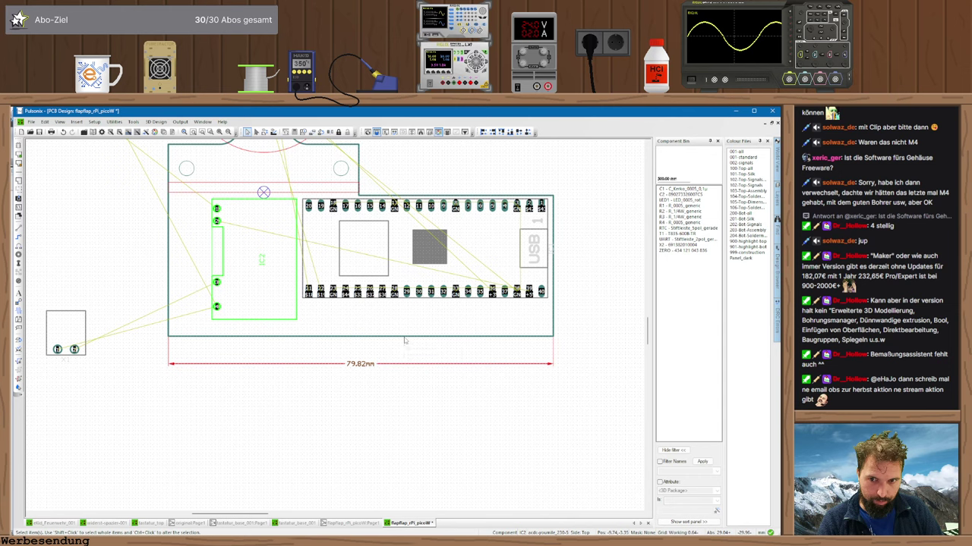
{"action": "left_click_drag", "start_coordinate": [405, 340], "coordinate": [411, 396]}
{"action": "left_click", "coordinate": [408, 393]}
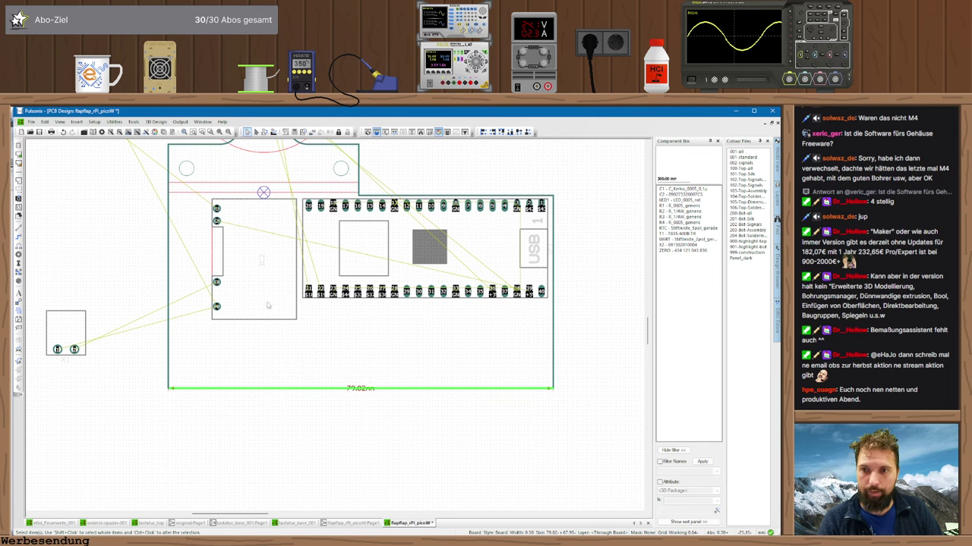
- Place IC2 horizontally along the bottom edge and X1 upright to its right
{"action": "left_click_drag", "start_coordinate": [217, 207], "coordinate": [509, 313]}
{"action": "key", "text": "r"}
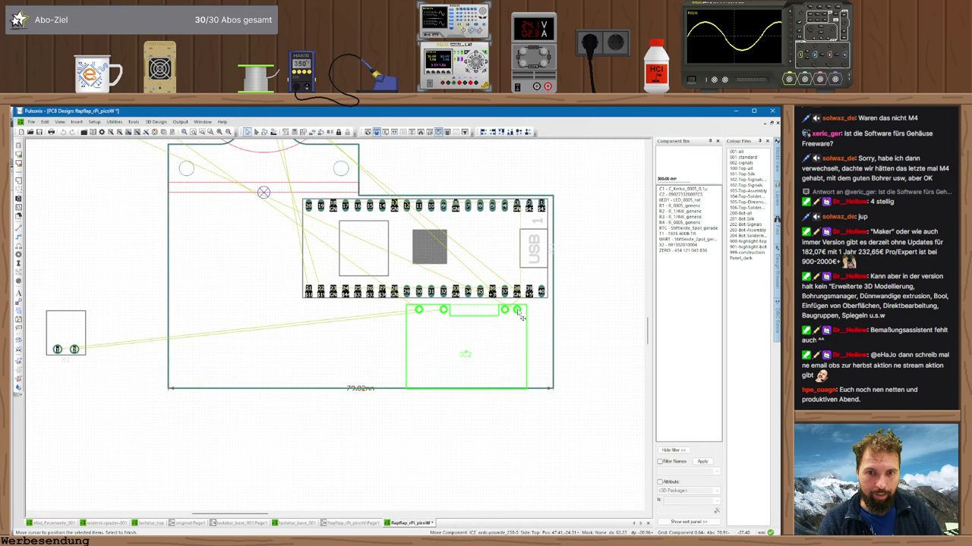
{"action": "key", "text": "r"}
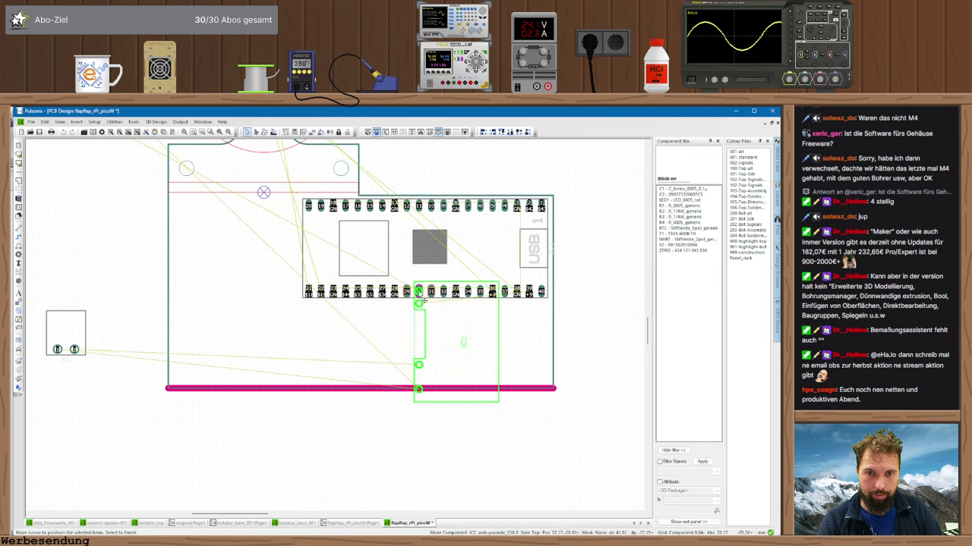
{"action": "key", "text": "r"}
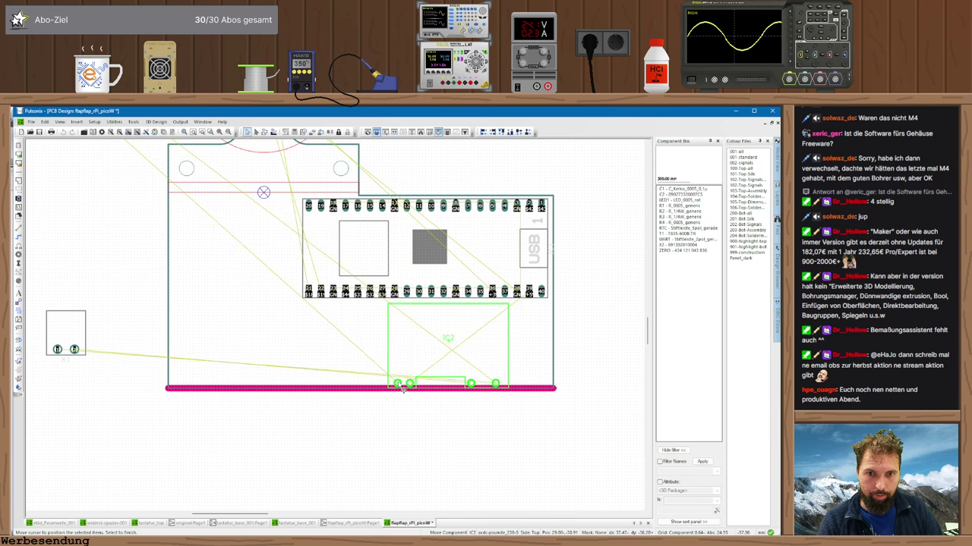
{"action": "left_click", "coordinate": [400, 388]}
{"action": "key", "text": "r"}
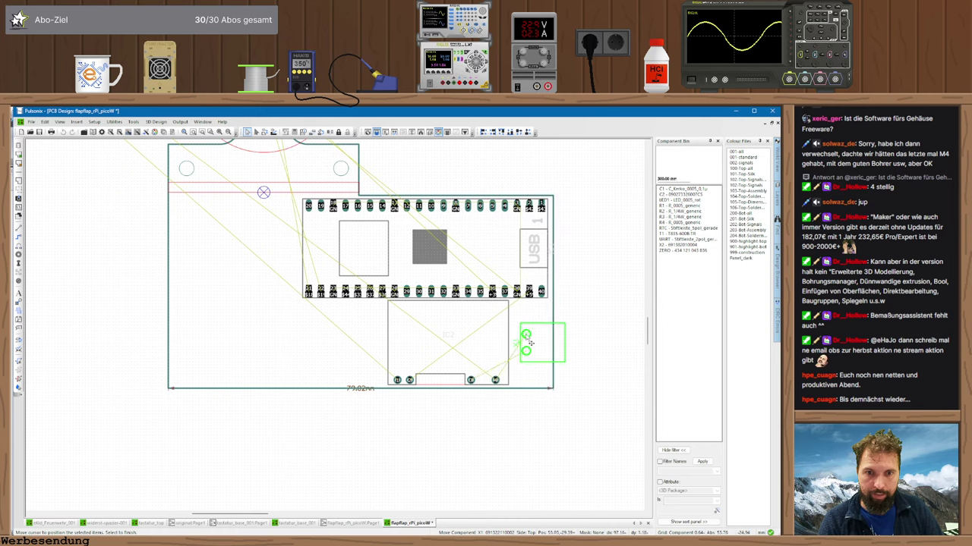
{"action": "left_click", "coordinate": [522, 342]}
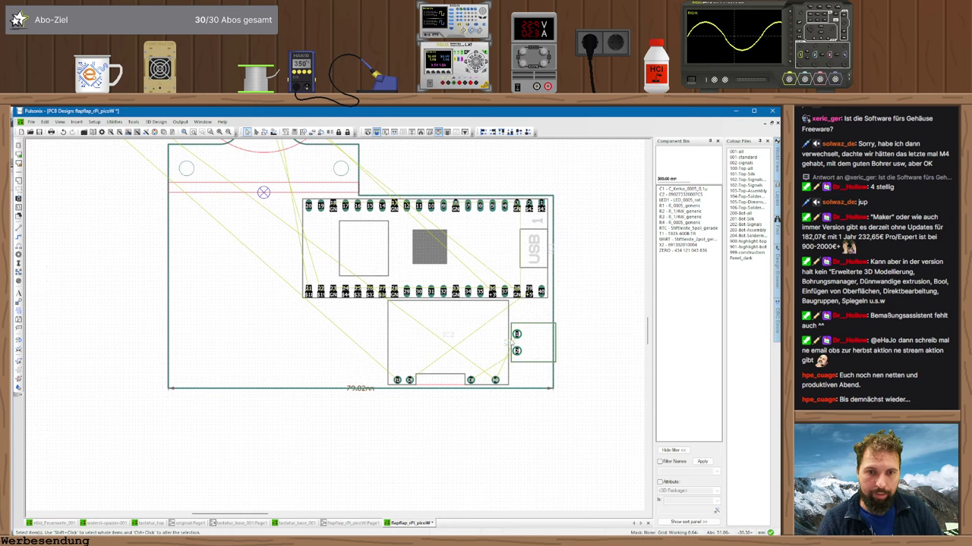
{"action": "scroll", "coordinate": [559, 351], "scroll_direction": "down", "scroll_amount": 2}
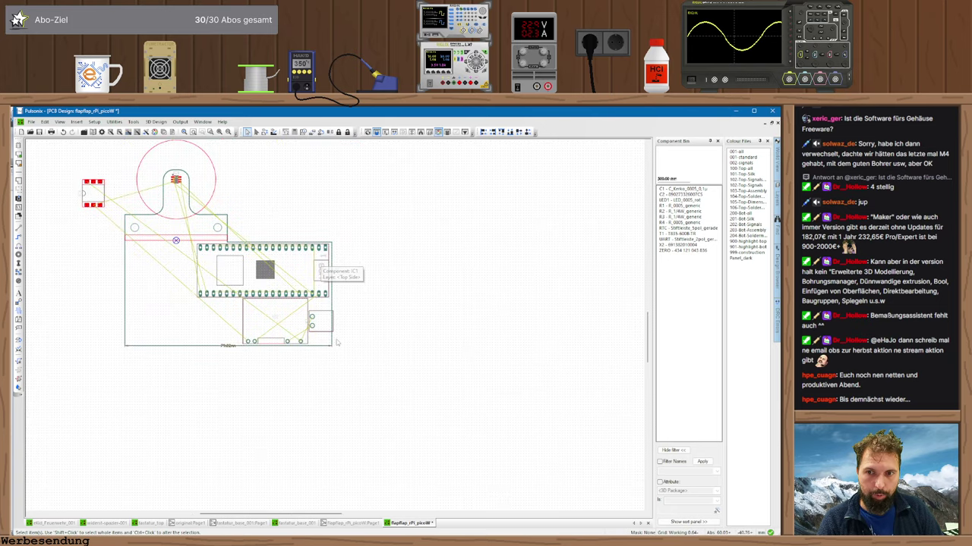
- Nudge IC2 left and move the small connector from the right edge next to it
{"action": "middle_click_drag", "start_coordinate": [196, 384], "coordinate": [274, 400]}
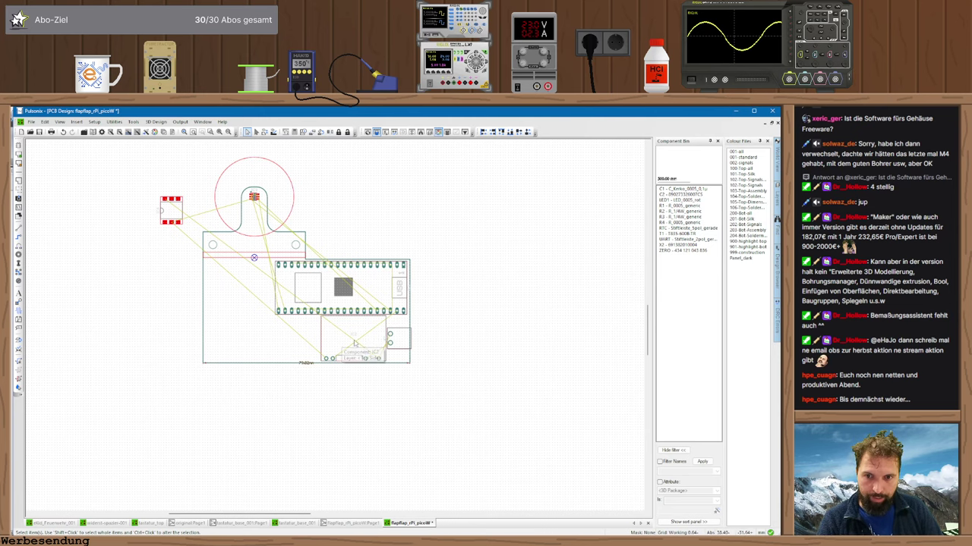
{"action": "left_click_drag", "start_coordinate": [368, 343], "coordinate": [213, 307]}
{"action": "left_click_drag", "start_coordinate": [395, 339], "coordinate": [255, 325]}
{"action": "left_click", "coordinate": [252, 320]}
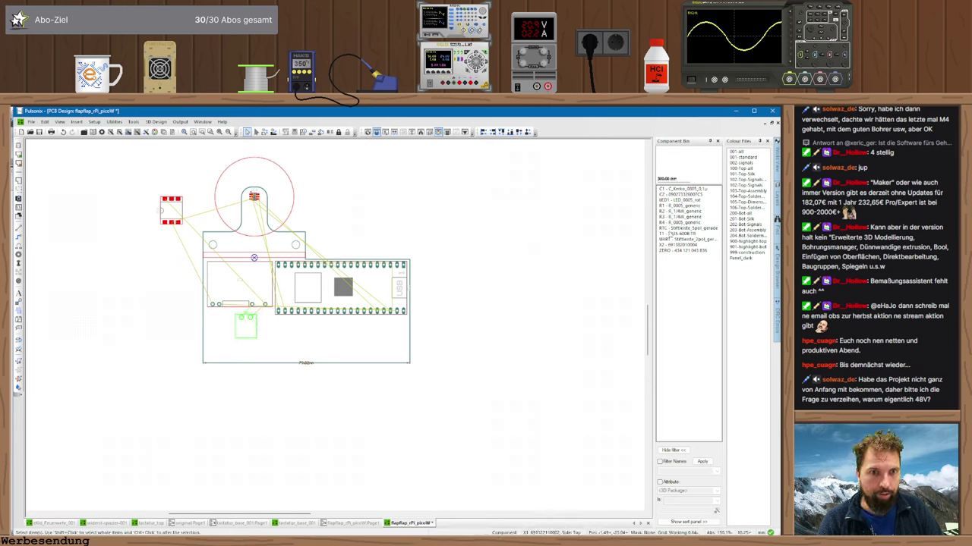
- Bring the ZERO part and LED1 onto the board, and move the 4-pin connector below the Pico header
{"action": "left_click_drag", "start_coordinate": [687, 245], "coordinate": [278, 330]}
{"action": "left_click", "coordinate": [278, 330]}
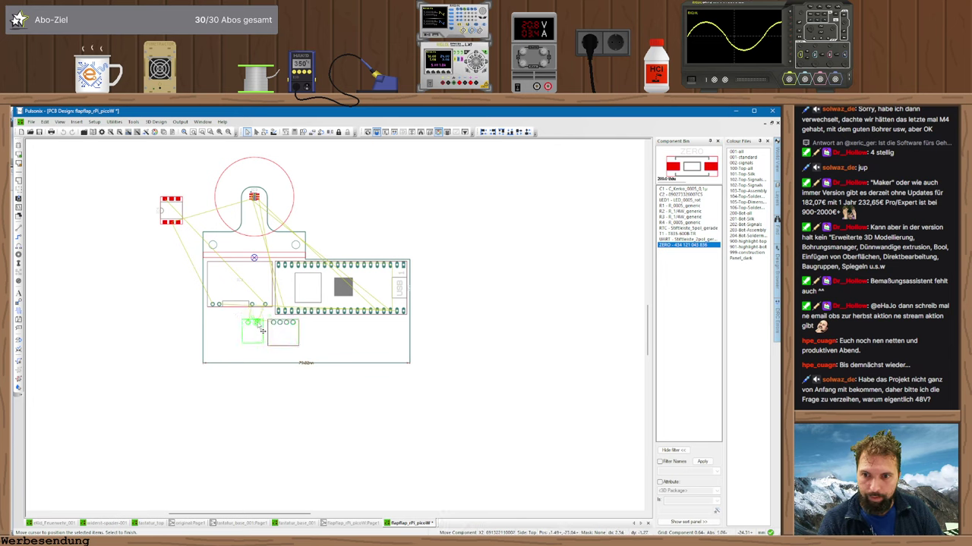
{"action": "scroll", "coordinate": [259, 325], "scroll_direction": "up", "scroll_amount": 5}
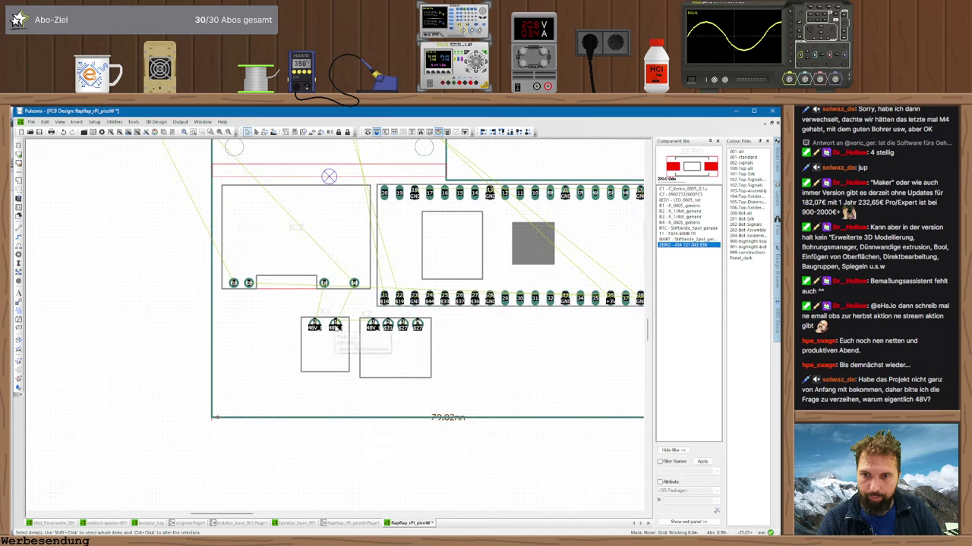
{"action": "scroll", "coordinate": [336, 328], "scroll_direction": "down", "scroll_amount": 3}
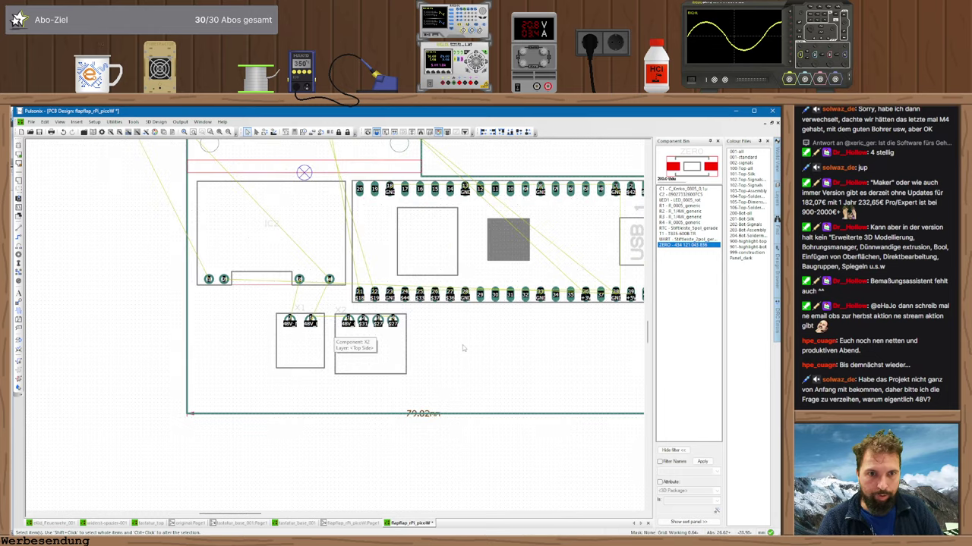
{"action": "scroll", "coordinate": [202, 331], "scroll_direction": "down", "scroll_amount": 2}
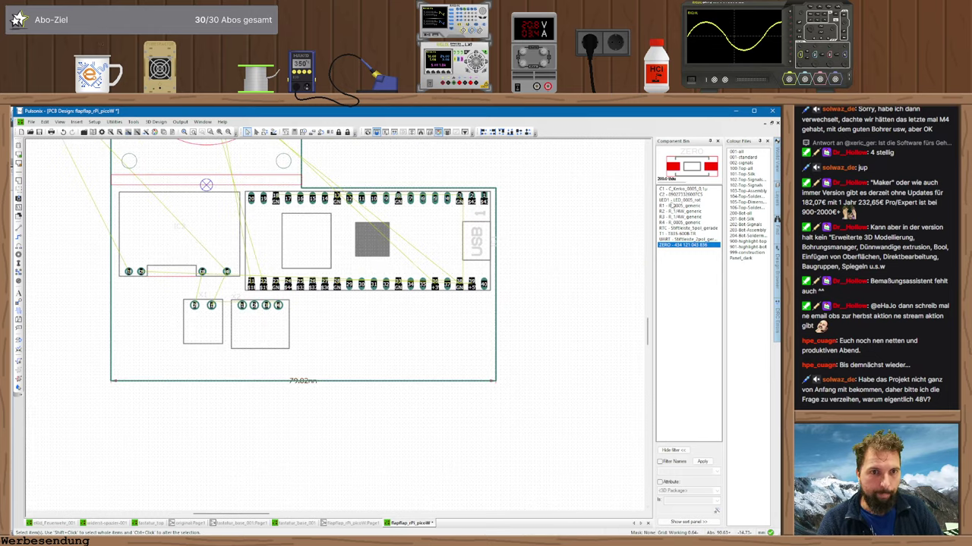
{"action": "left_click_drag", "start_coordinate": [679, 199], "coordinate": [201, 334]}
{"action": "left_click_drag", "start_coordinate": [259, 325], "coordinate": [244, 346]}
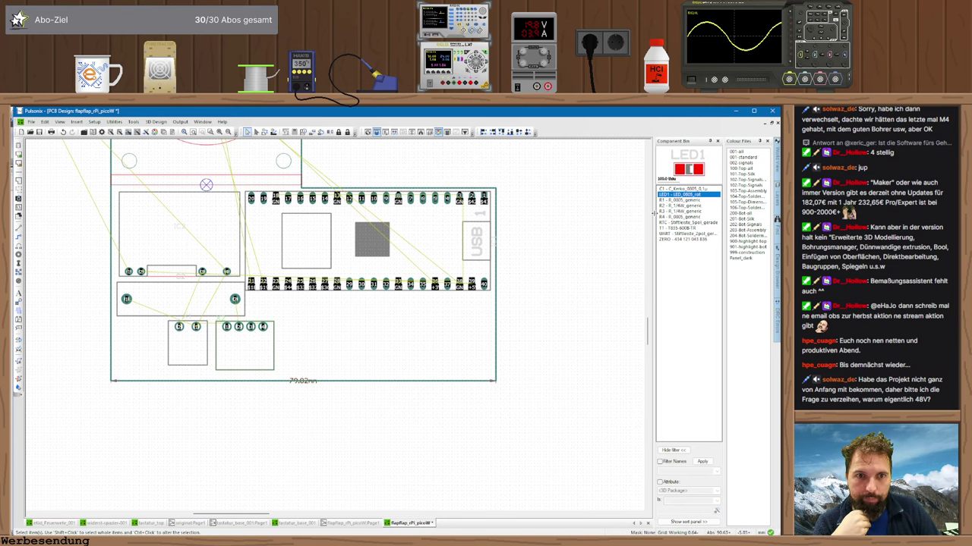
- Move IC4 onto the board below the header, rotated 90°
{"action": "middle_click_drag", "start_coordinate": [118, 167], "coordinate": [222, 223]}
{"action": "left_click_drag", "start_coordinate": [160, 172], "coordinate": [413, 391]}
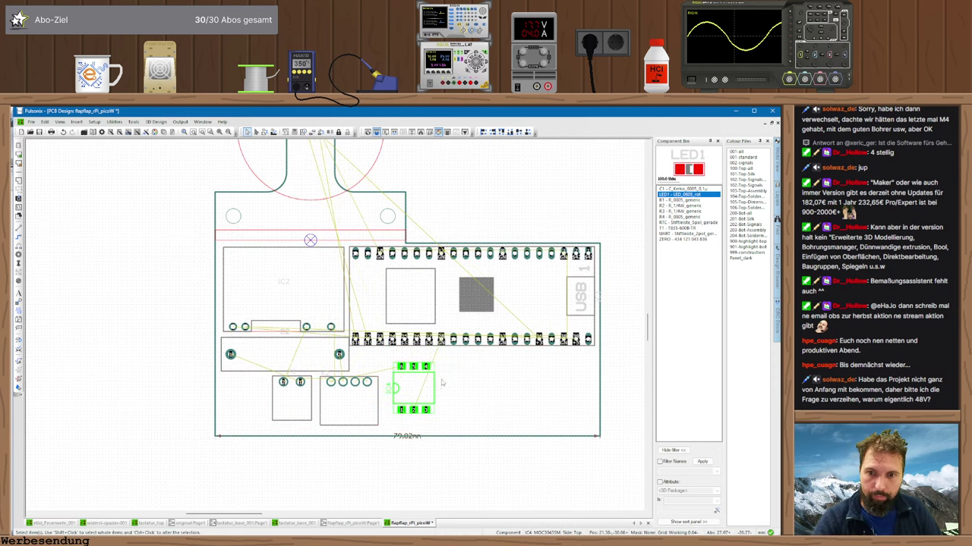
{"action": "scroll", "coordinate": [363, 384], "scroll_direction": "up", "scroll_amount": 2}
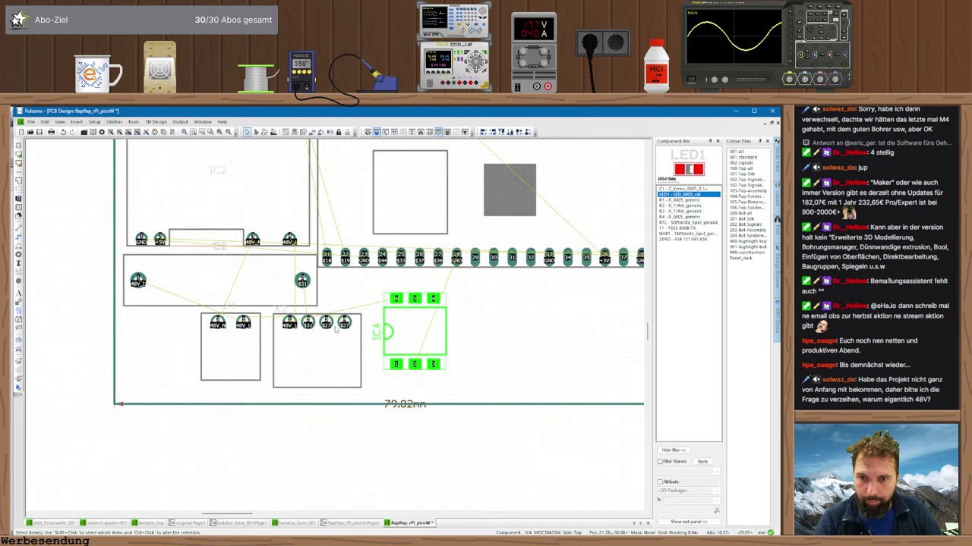
{"action": "scroll", "coordinate": [490, 322], "scroll_direction": "down", "scroll_amount": 3}
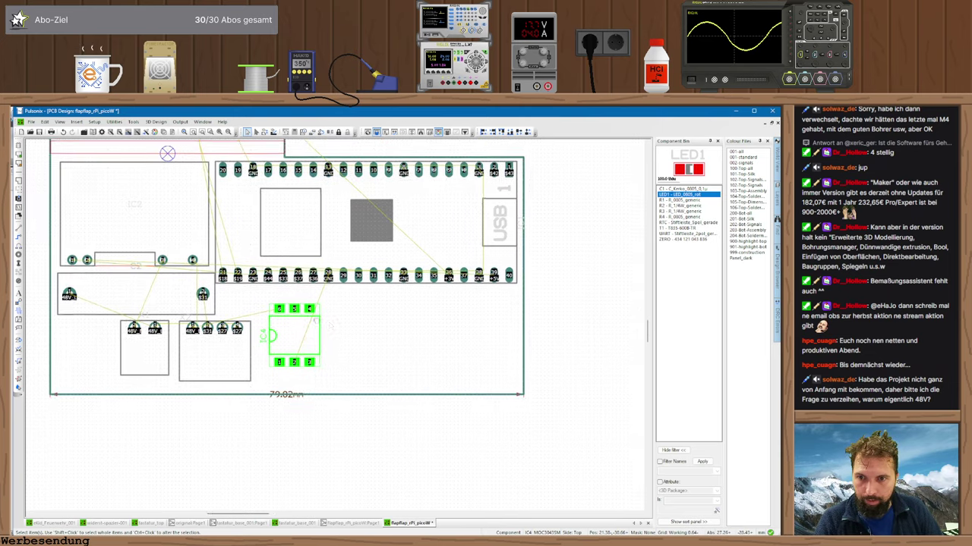
{"action": "key", "text": "r"}
{"action": "left_click", "coordinate": [262, 335]}
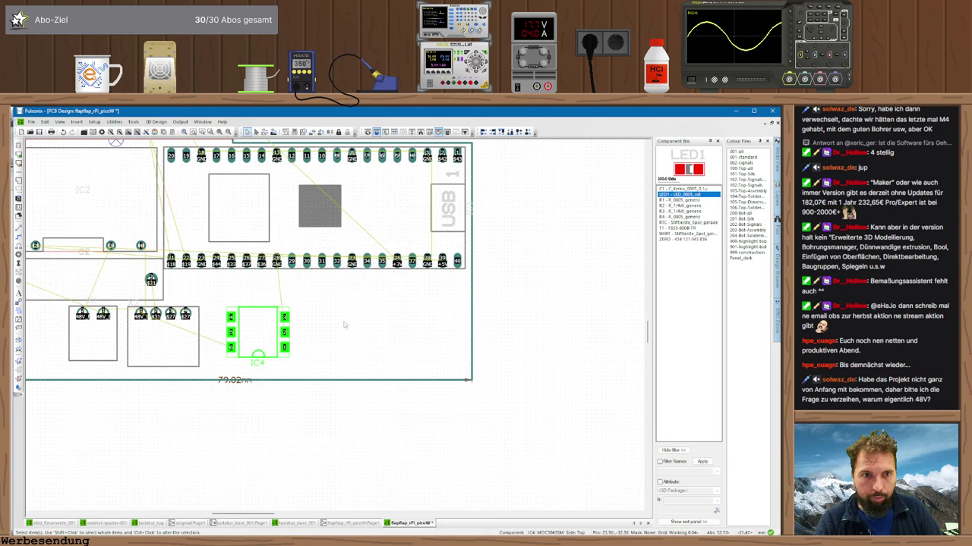
- Set the 48V_N part down beside IC4, adjusting IC4's position
{"action": "left_click_drag", "start_coordinate": [673, 233], "coordinate": [233, 289]}
{"action": "key", "text": "r"}
{"action": "key", "text": "r"}
{"action": "left_click_drag", "start_coordinate": [258, 334], "coordinate": [295, 340]}
{"action": "left_click_drag", "start_coordinate": [231, 292], "coordinate": [237, 304]}
{"action": "left_click", "coordinate": [237, 303]}
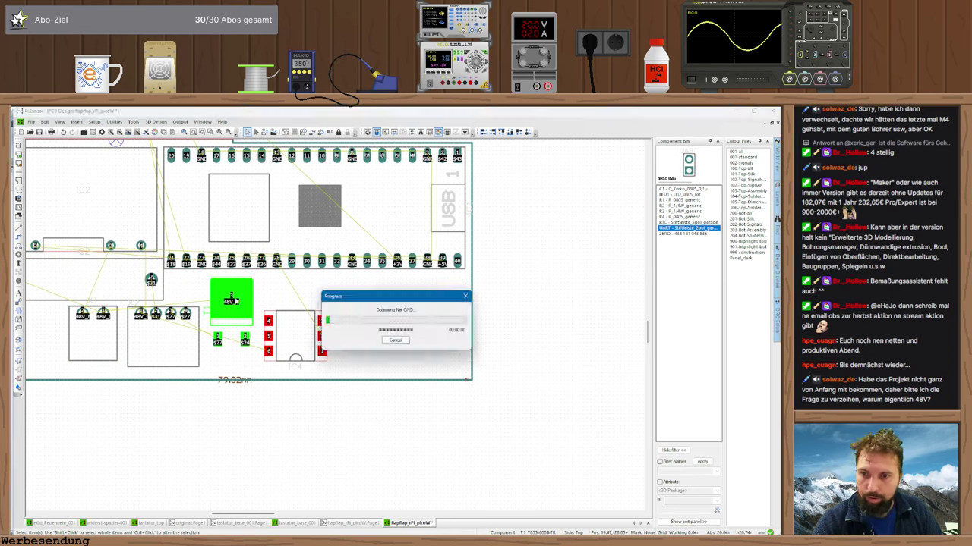
{"action": "key", "text": "Return"}
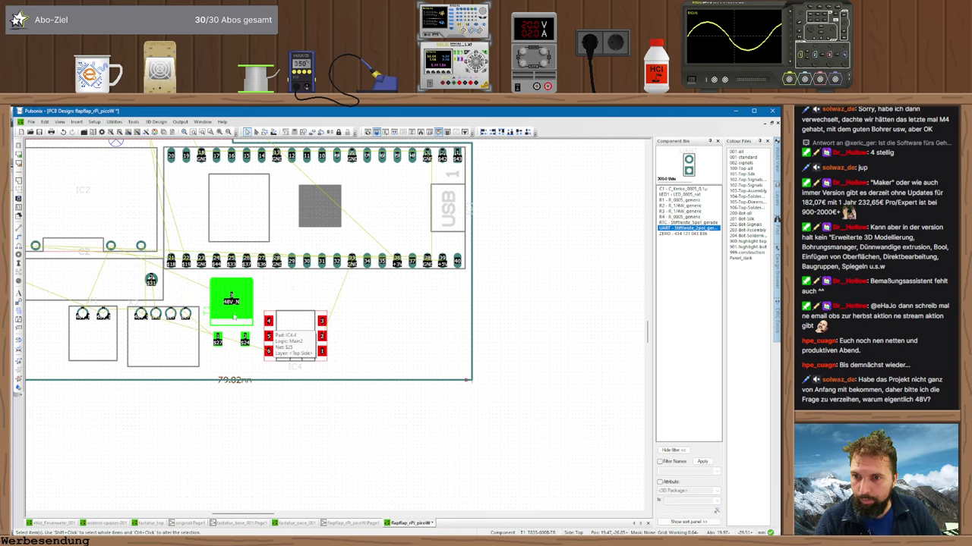
{"action": "scroll", "coordinate": [303, 227], "scroll_direction": "up", "scroll_amount": 3}
{"action": "scroll", "coordinate": [330, 261], "scroll_direction": "down", "scroll_amount": 2}
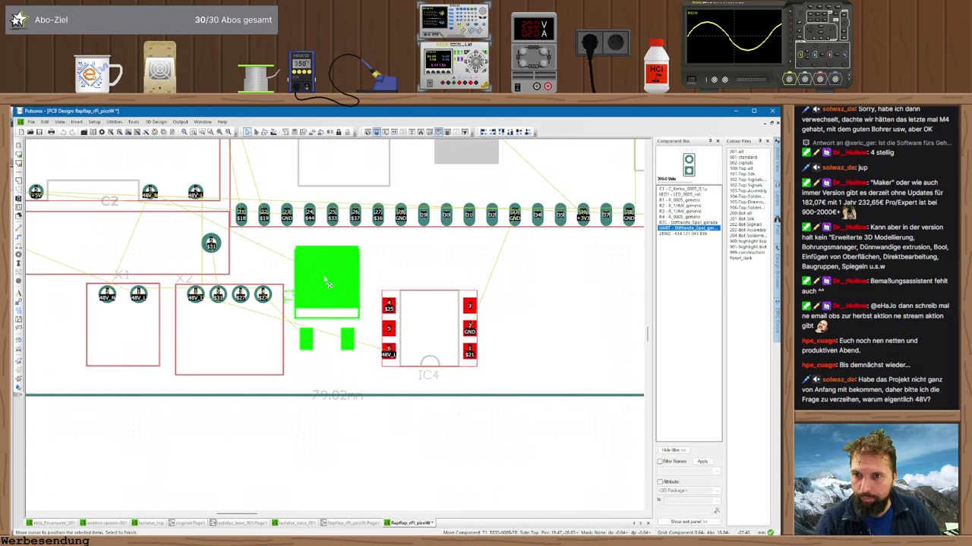
{"action": "left_click", "coordinate": [329, 278]}
- Nudge IC4 up and pull the unplaced UART header onto the board
{"action": "left_click_drag", "start_coordinate": [427, 328], "coordinate": [422, 305]}
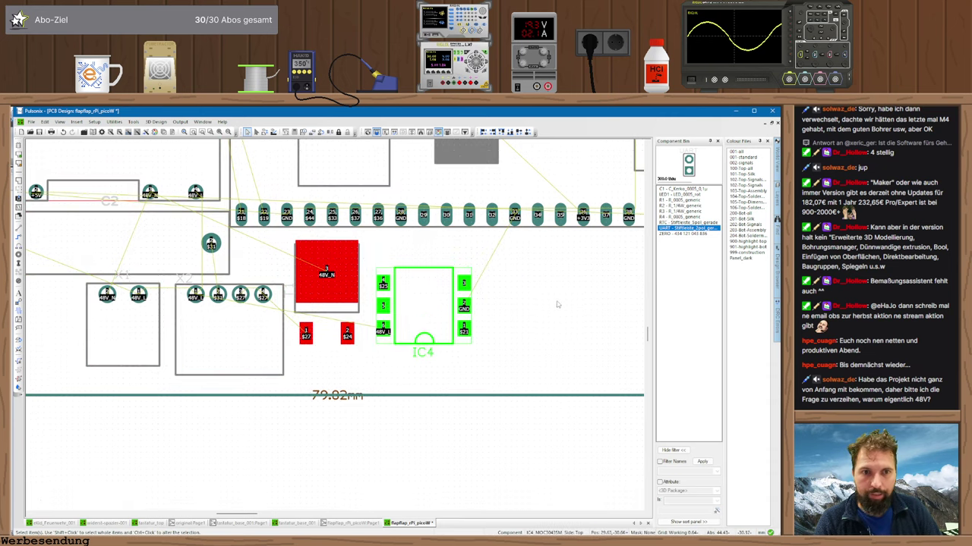
{"action": "scroll", "coordinate": [334, 328], "scroll_direction": "down", "scroll_amount": 2}
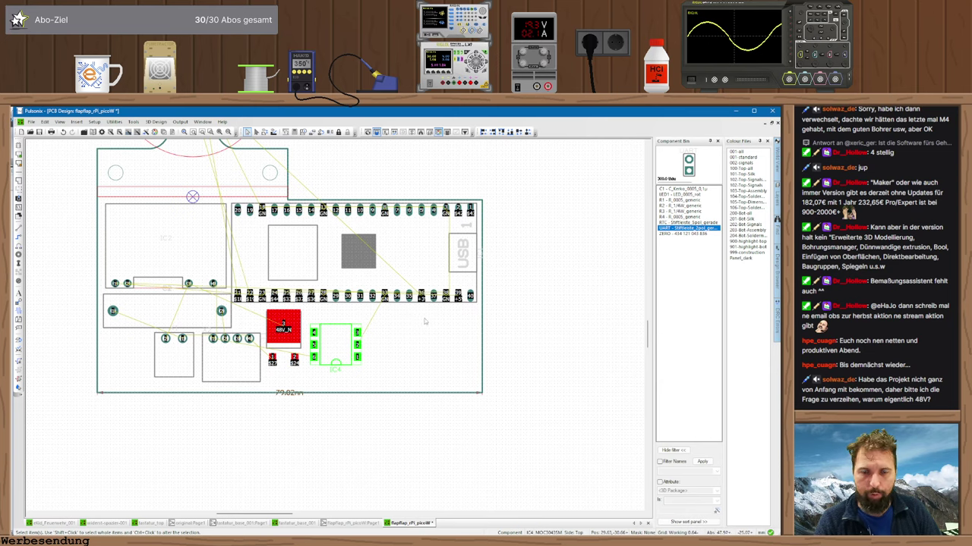
{"action": "left_click_drag", "start_coordinate": [679, 232], "coordinate": [522, 217]}
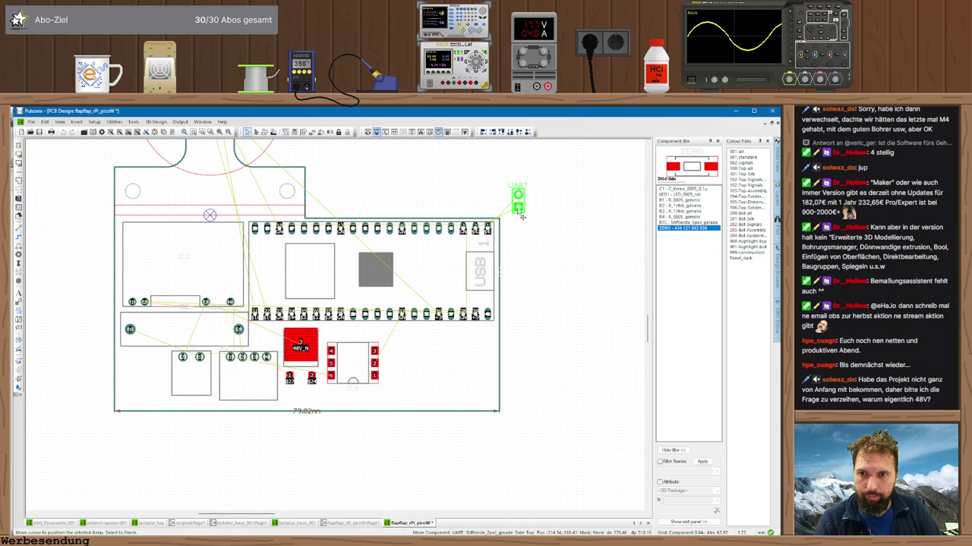
- Drop the UART header at the board's top-right edge and nudge the 48V_N part and Pico down
{"action": "left_click_drag", "start_coordinate": [522, 217], "coordinate": [539, 236]}
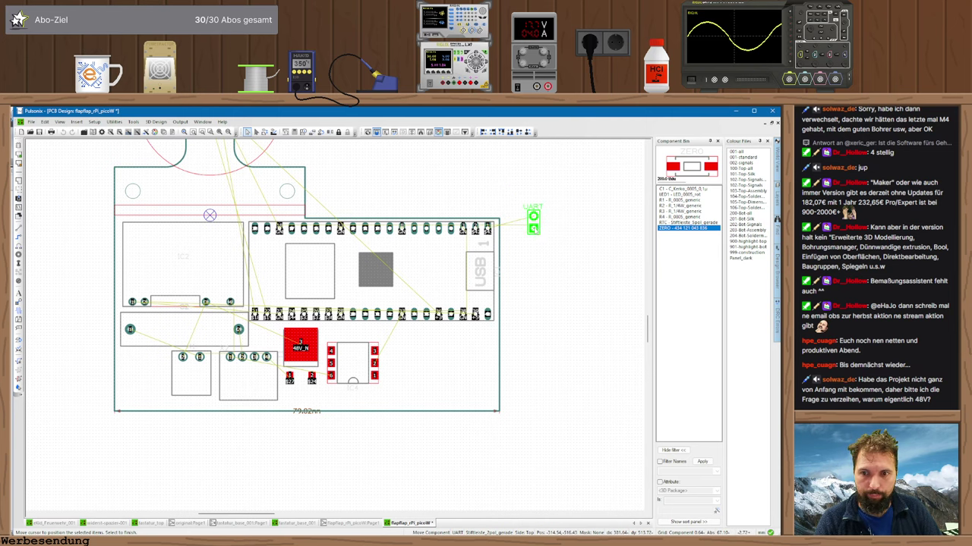
{"action": "left_click", "coordinate": [533, 222]}
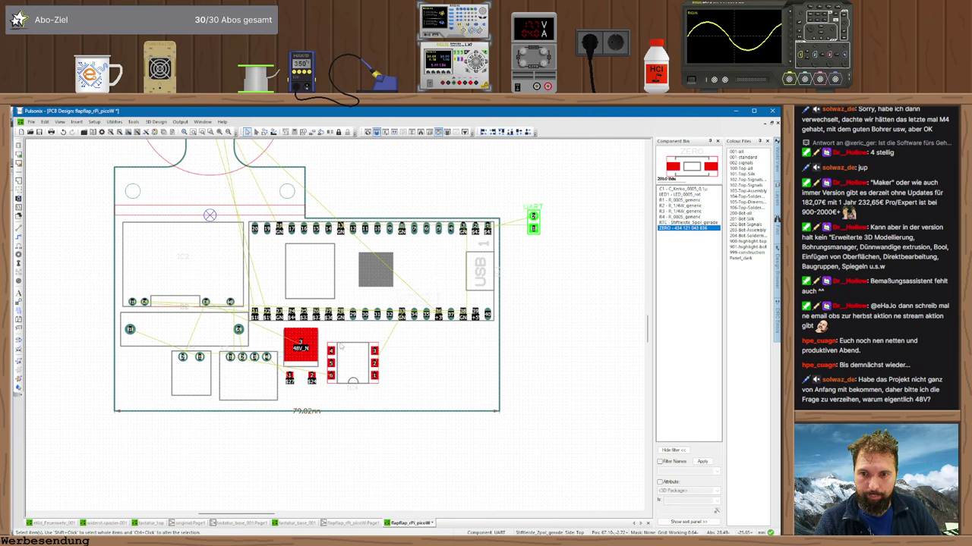
{"action": "left_click_drag", "start_coordinate": [302, 350], "coordinate": [302, 363]}
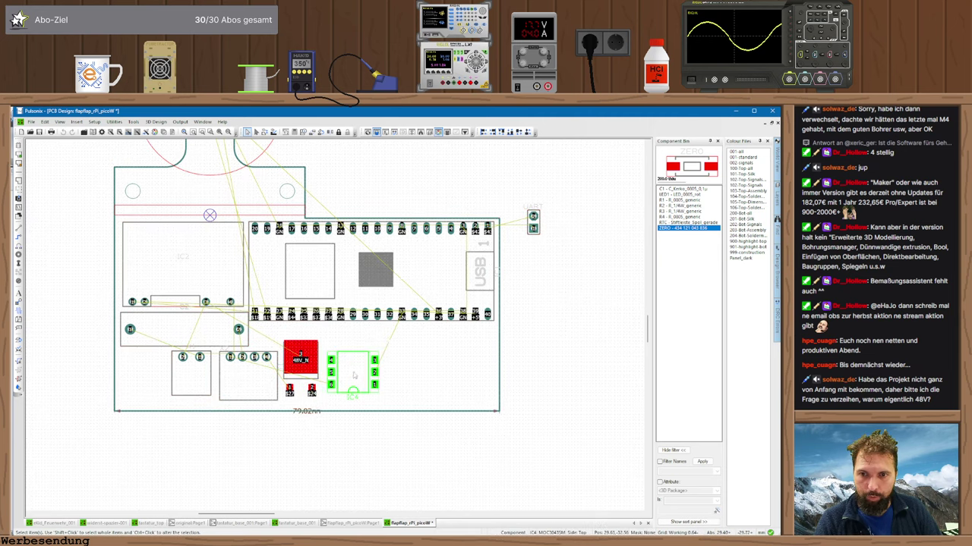
{"action": "left_click_drag", "start_coordinate": [374, 279], "coordinate": [375, 292]}
{"action": "left_click_drag", "start_coordinate": [529, 233], "coordinate": [480, 234]}
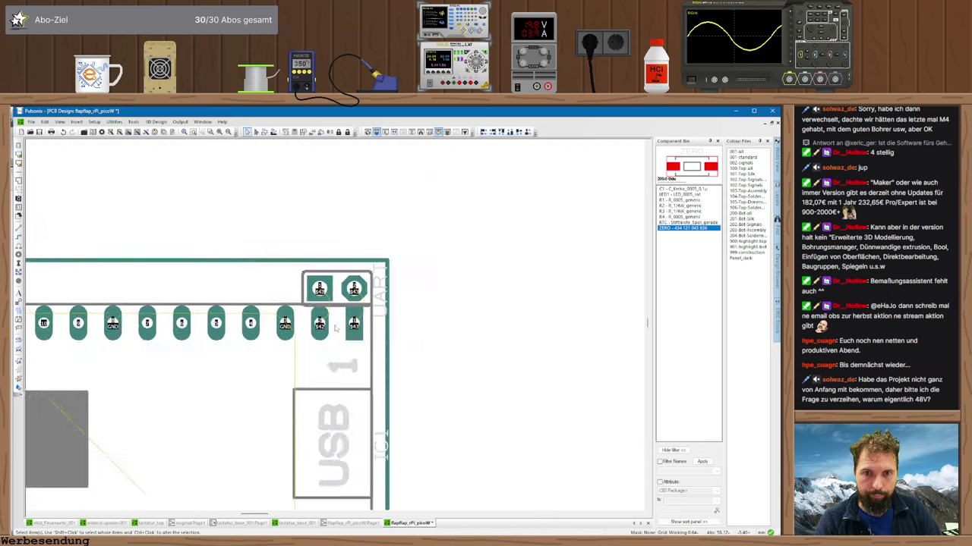
{"action": "scroll", "coordinate": [480, 234], "scroll_direction": "up", "scroll_amount": 4}
- Position the UART header exactly at Y -2.2 using Type Coordinate
{"action": "left_click_drag", "start_coordinate": [324, 296], "coordinate": [318, 273]}
{"action": "key", "text": "t"}
{"action": "key", "text": "Tab"}
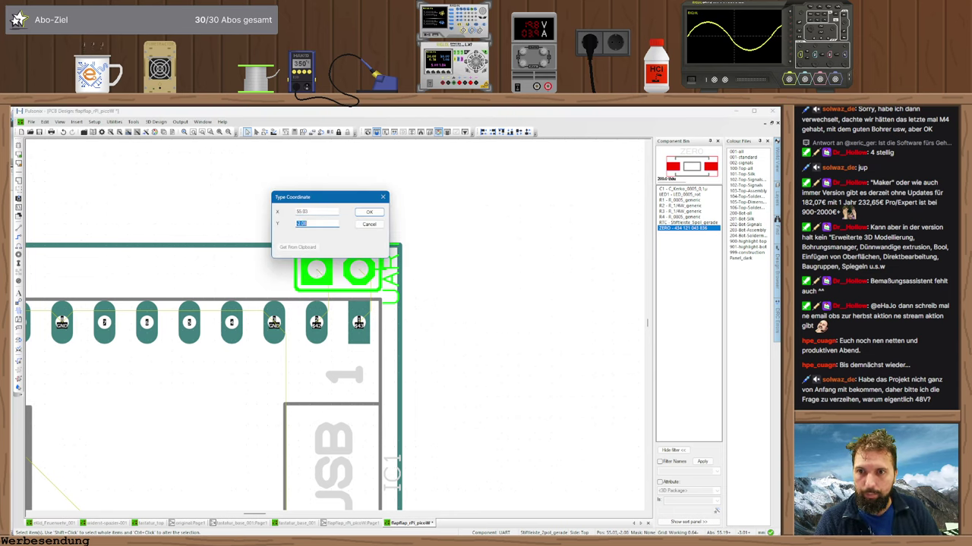
{"action": "key", "text": "Return"}
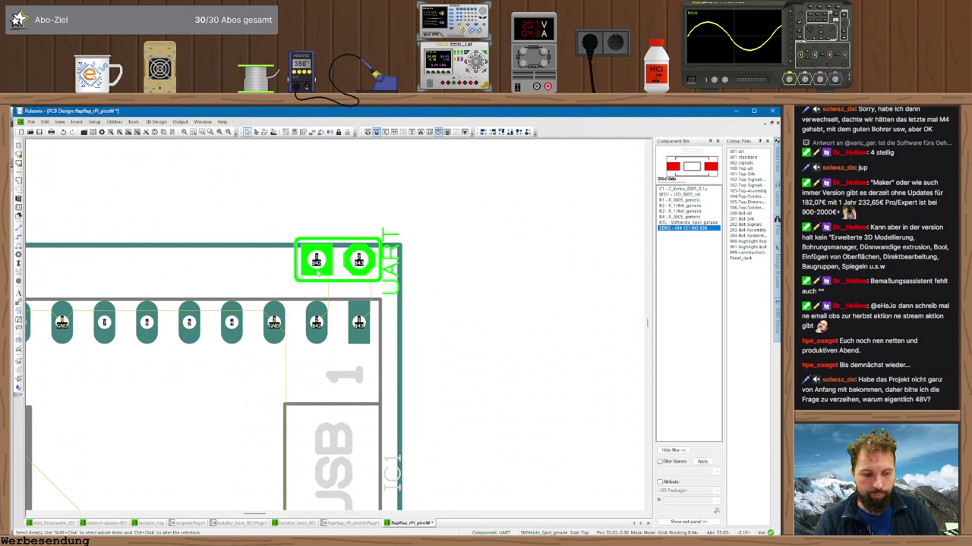
{"action": "key", "text": "t"}
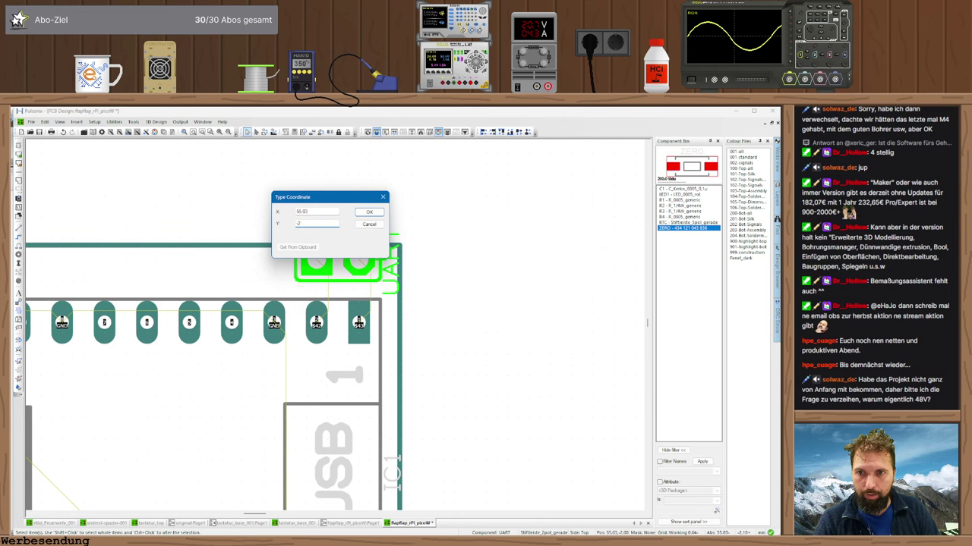
{"action": "key", "text": "Return"}
{"action": "key", "text": "t"}
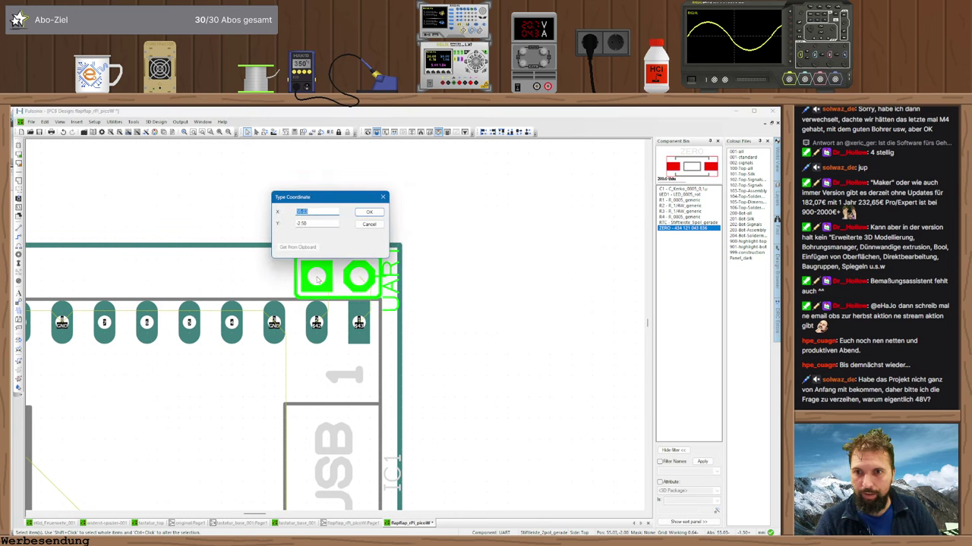
{"action": "key", "text": "Tab"}
{"action": "type", "text": "-2.2"}
{"action": "key", "text": "Return"}
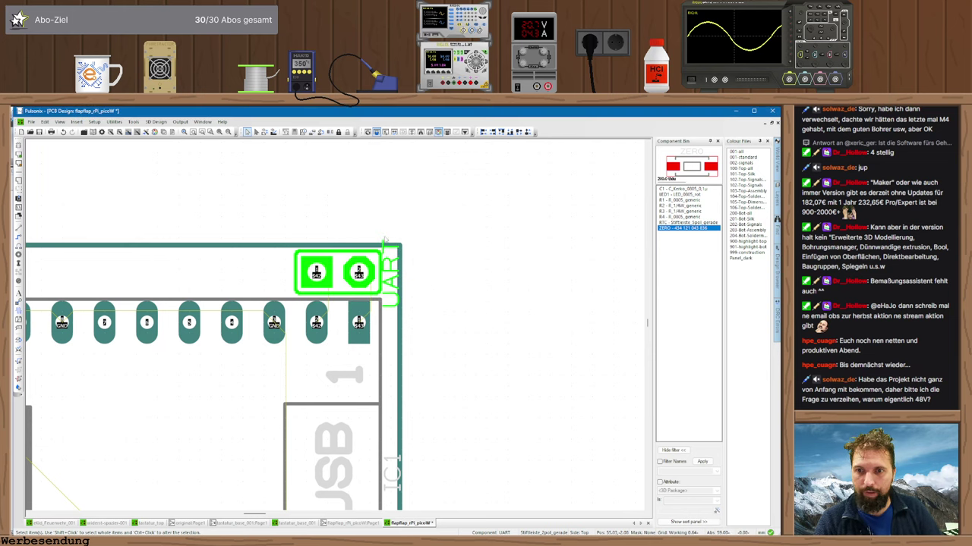
{"action": "left_click", "coordinate": [443, 252]}
- Place the ZERO part vertically at the board's right edge and LED1 on the board tab
{"action": "scroll", "coordinate": [432, 269], "scroll_direction": "down", "scroll_amount": 5}
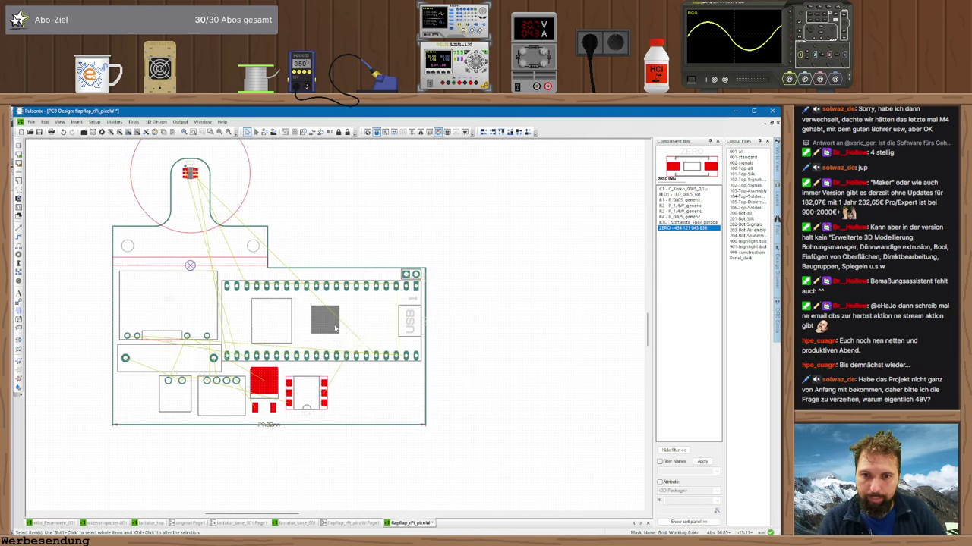
{"action": "middle_click_drag", "start_coordinate": [335, 328], "coordinate": [371, 329]}
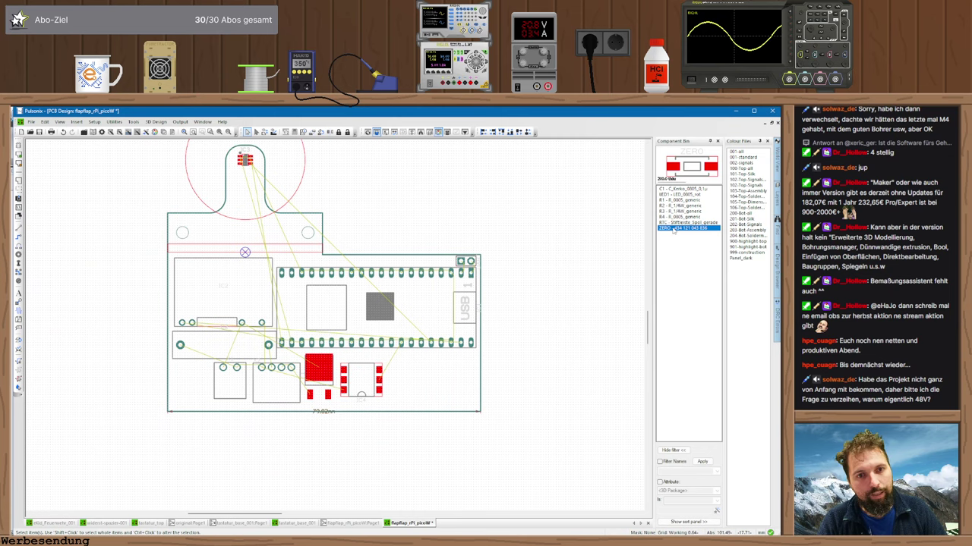
{"action": "left_click_drag", "start_coordinate": [673, 230], "coordinate": [463, 394]}
{"action": "key", "text": "r"}
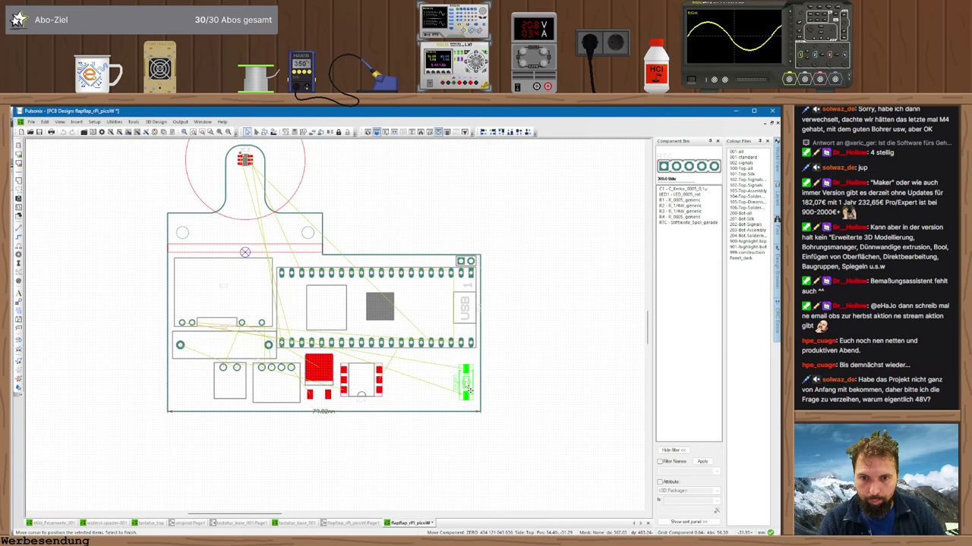
{"action": "left_click", "coordinate": [464, 393]}
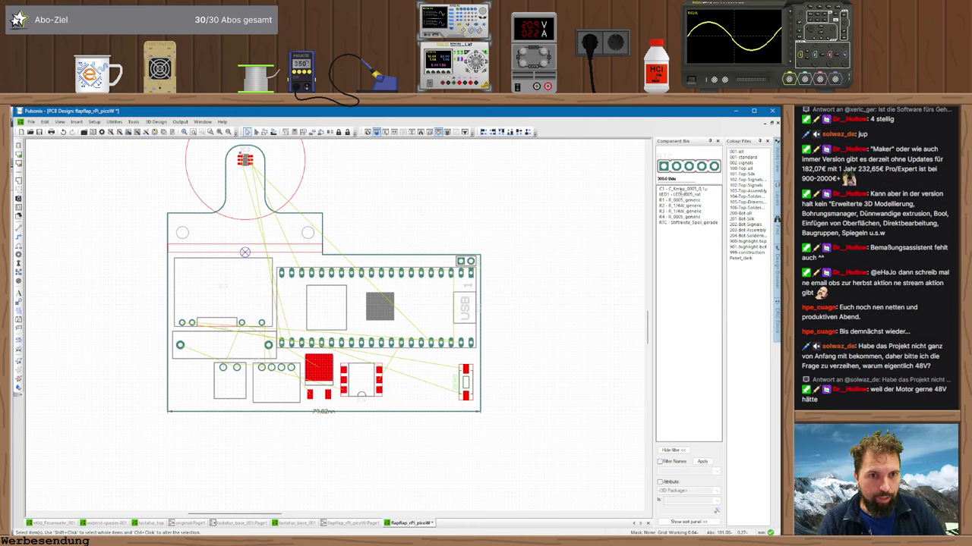
{"action": "left_click", "coordinate": [679, 189]}
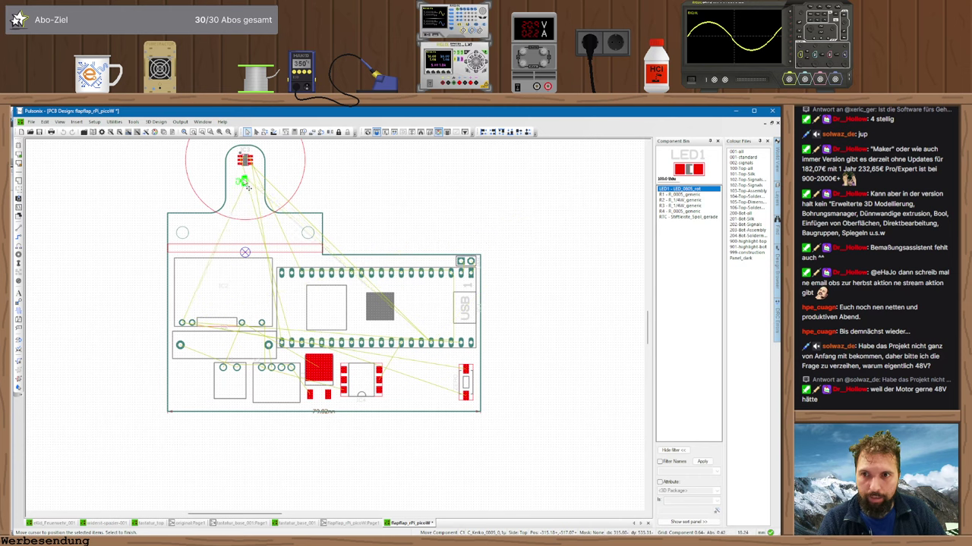
{"action": "left_click", "coordinate": [248, 182]}
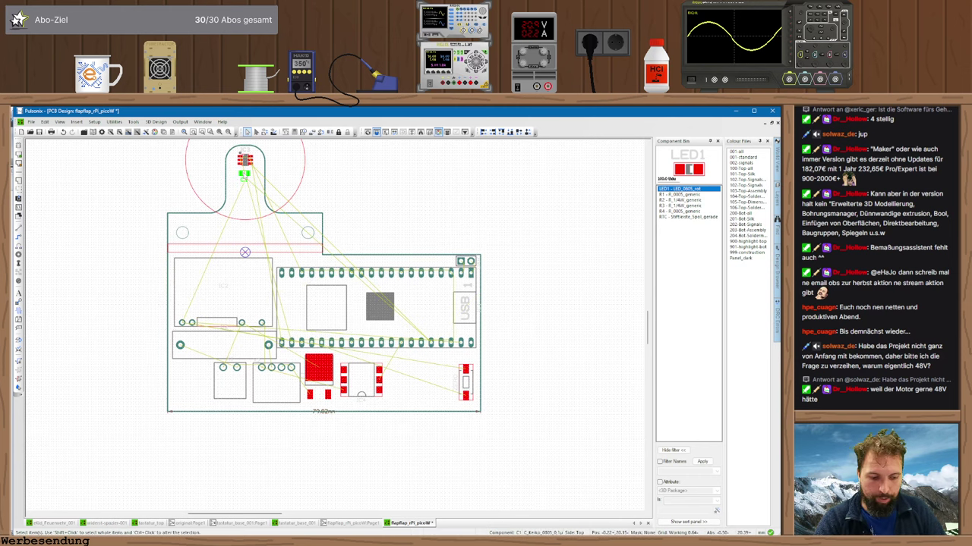
- Rotate C1 and place it at an exact coordinate just below IC3
{"action": "scroll", "coordinate": [247, 179], "scroll_direction": "up", "scroll_amount": 3}
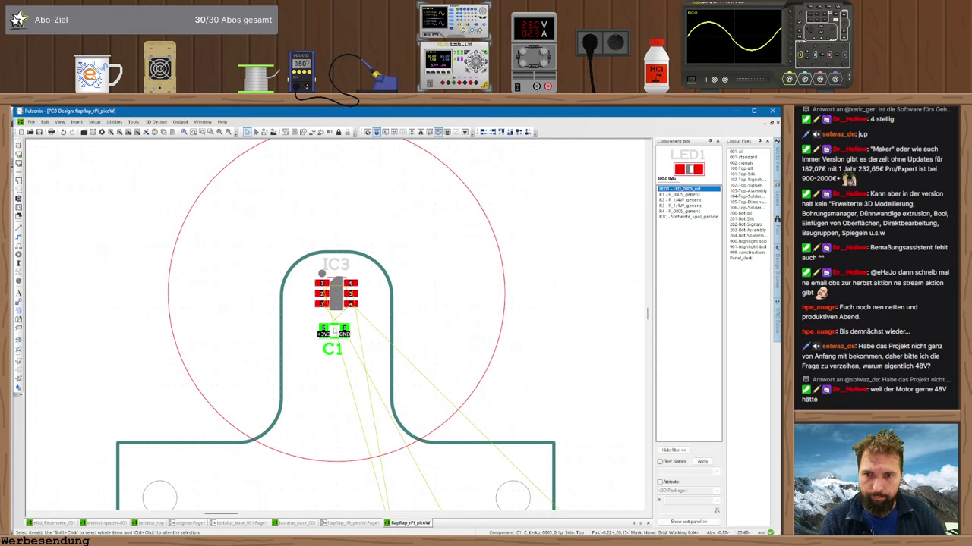
{"action": "scroll", "coordinate": [335, 331], "scroll_direction": "up", "scroll_amount": 2}
{"action": "left_click", "coordinate": [335, 331]}
{"action": "key", "text": "r"}
{"action": "key", "text": "r"}
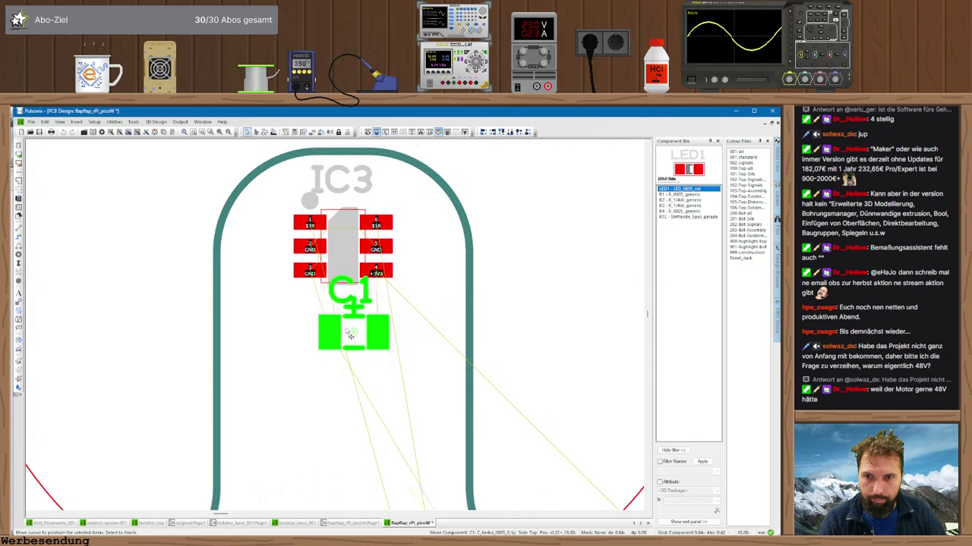
{"action": "left_click", "coordinate": [344, 328]}
{"action": "left_click", "coordinate": [350, 321]}
{"action": "type", "text": "t"}
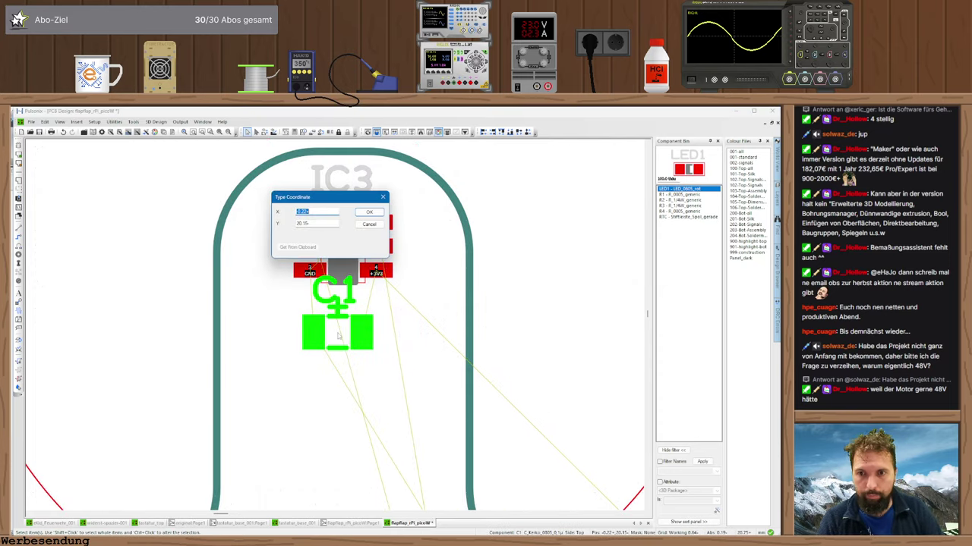
{"action": "type", "text": "0"}
{"action": "key", "text": "Return"}
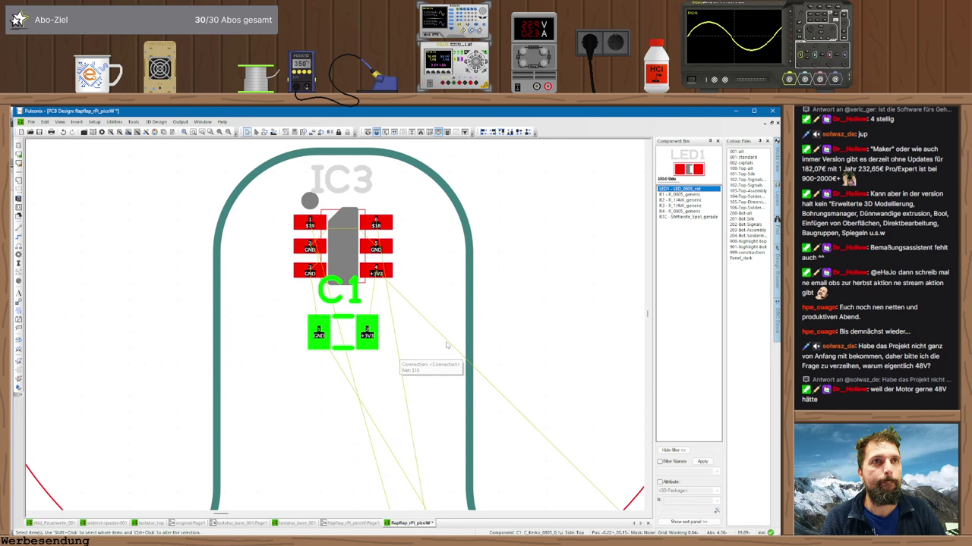
{"action": "scroll", "coordinate": [369, 325], "scroll_direction": "down", "scroll_amount": 5}
{"action": "middle_click_drag", "start_coordinate": [457, 365], "coordinate": [428, 254]}
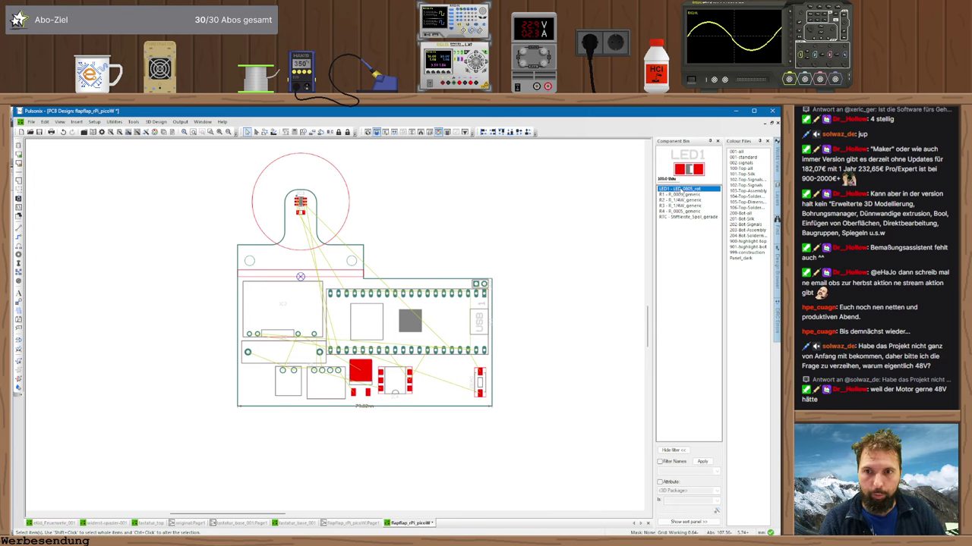
- Bring R1 from the unplaced parts onto the board and shift IC4 to the right
{"action": "scroll", "coordinate": [549, 216], "scroll_direction": "up", "scroll_amount": 3}
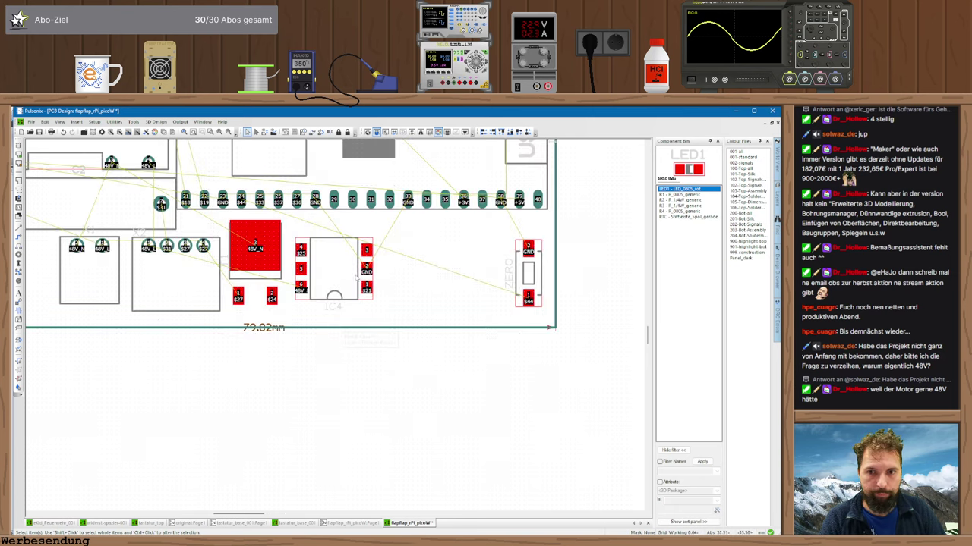
{"action": "middle_click_drag", "start_coordinate": [507, 258], "coordinate": [514, 300]}
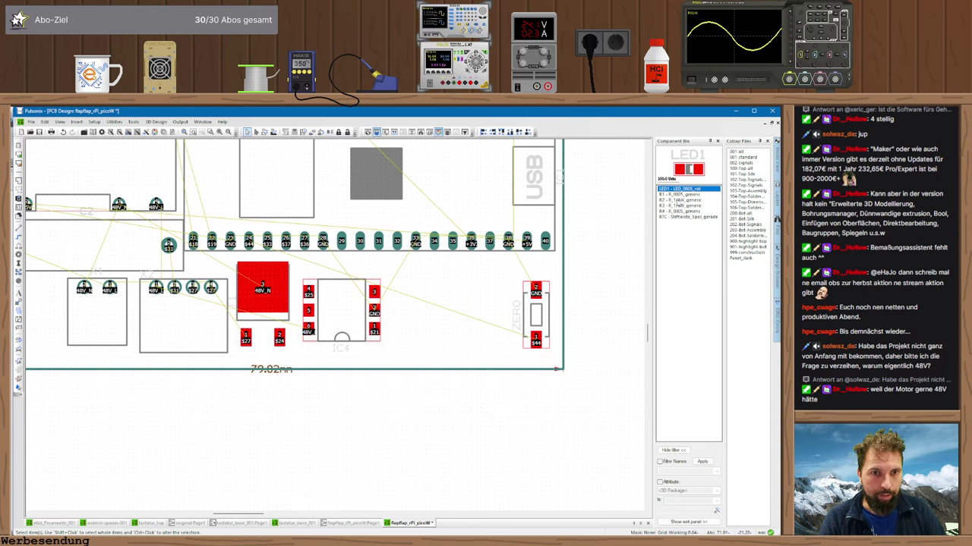
{"action": "left_click_drag", "start_coordinate": [680, 194], "coordinate": [434, 289]}
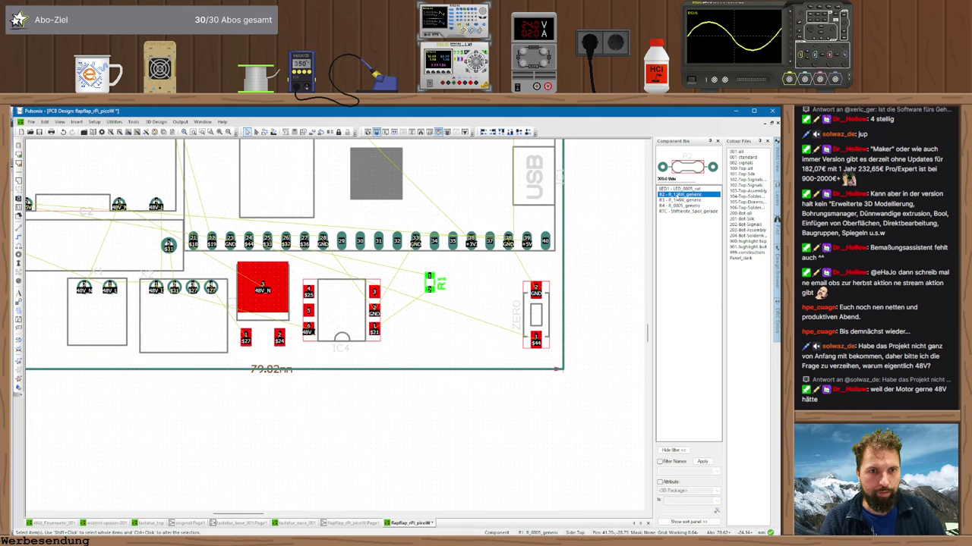
{"action": "left_click_drag", "start_coordinate": [341, 314], "coordinate": [375, 312]}
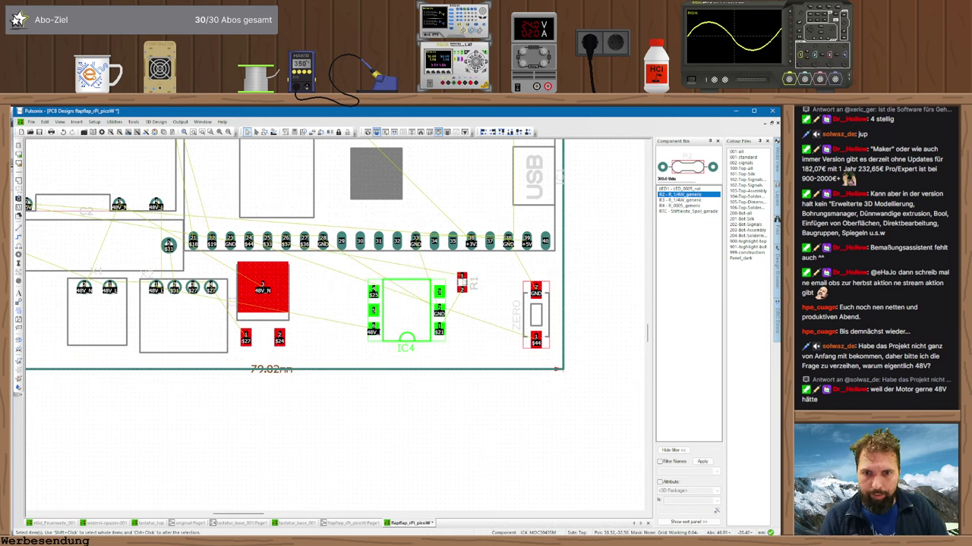
{"action": "left_click", "coordinate": [461, 283]}
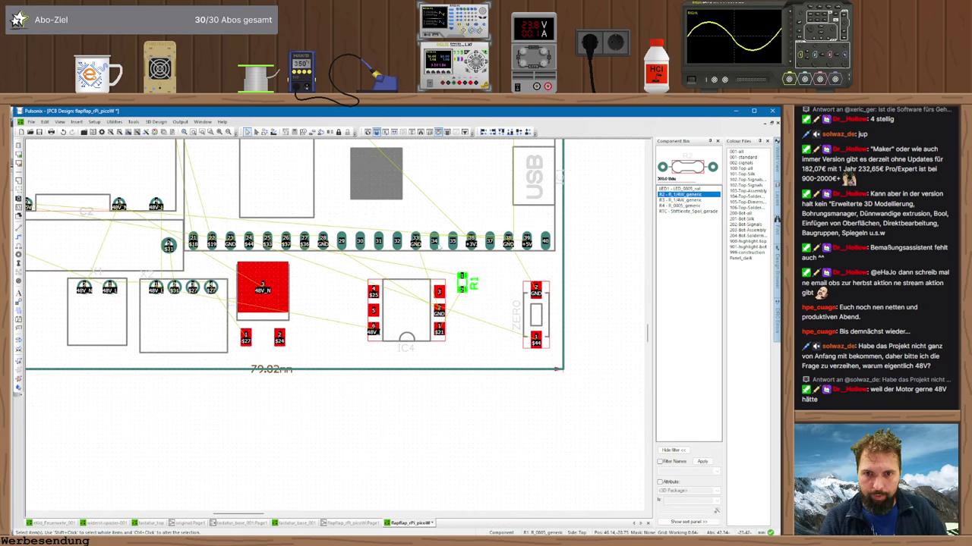
- Place R4 and LED1 beside R1 next to IC4, then pick up R2
{"action": "double_click", "coordinate": [682, 206]}
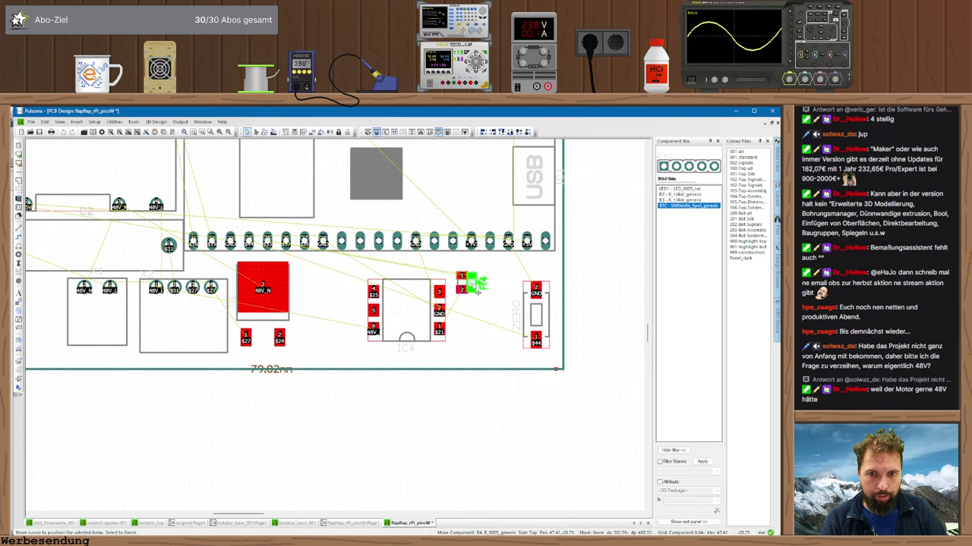
{"action": "left_click", "coordinate": [486, 292]}
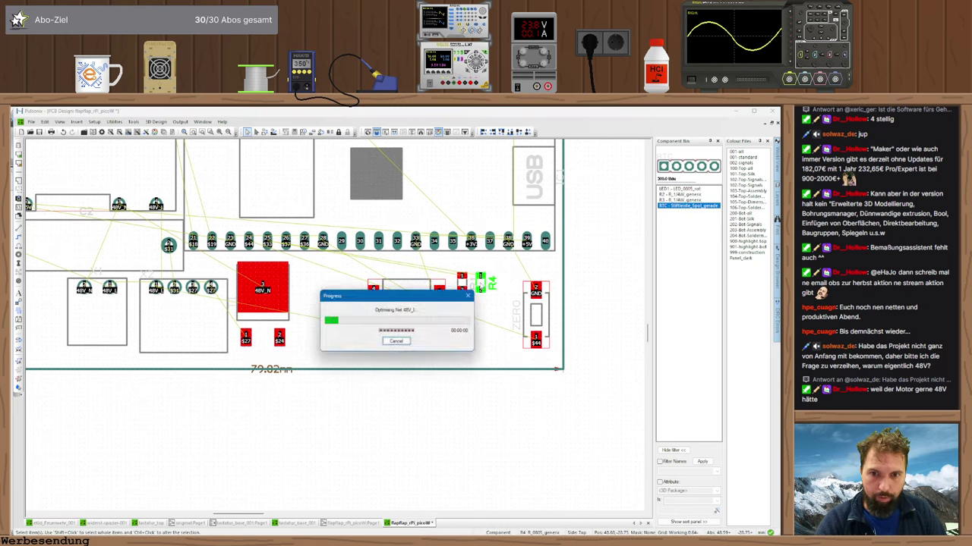
{"action": "double_click", "coordinate": [679, 188]}
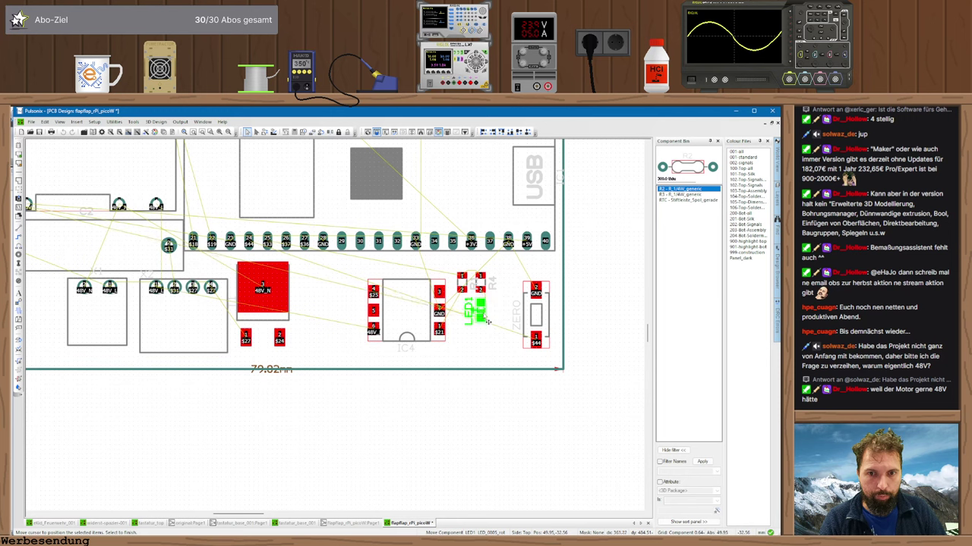
{"action": "left_click", "coordinate": [489, 320]}
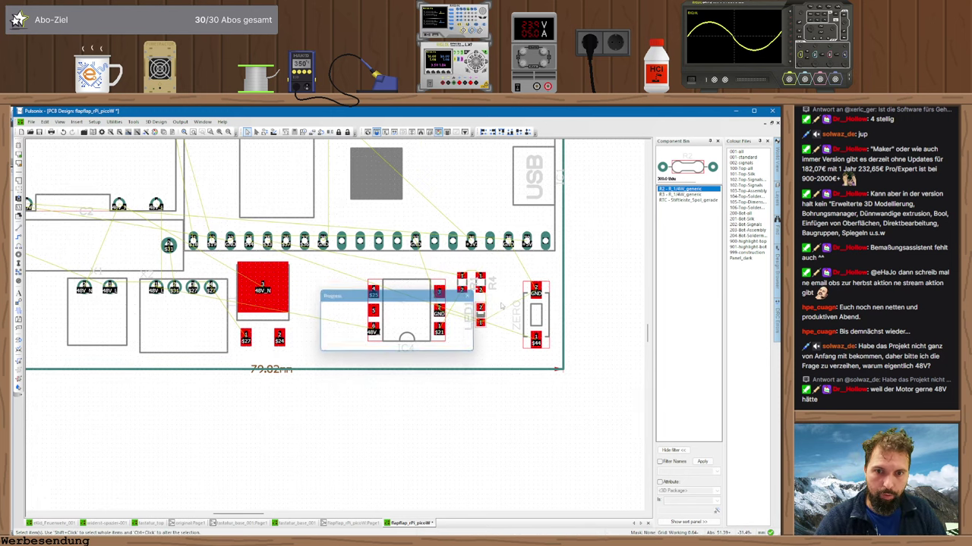
{"action": "double_click", "coordinate": [676, 189]}
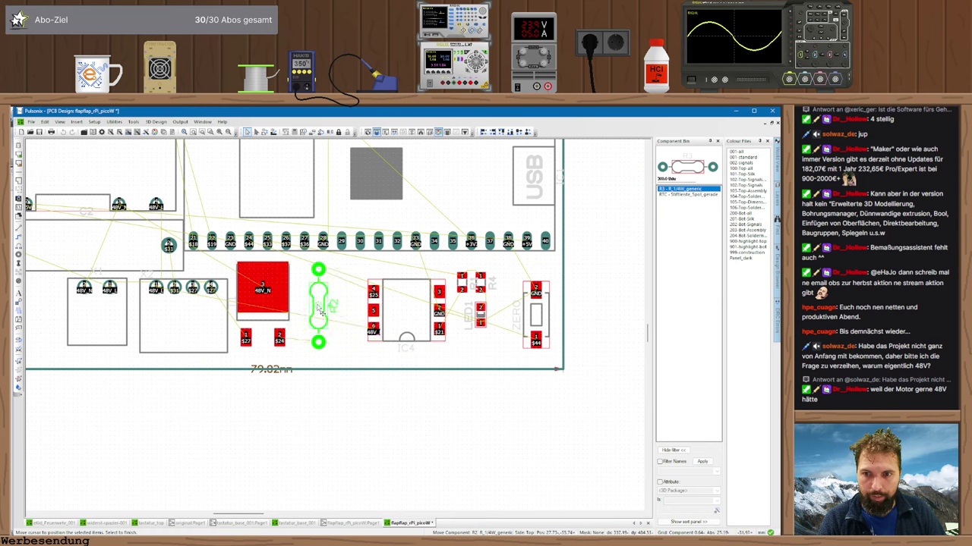
- Place R2 and R3 side by side near IC4
{"action": "left_click", "coordinate": [315, 310]}
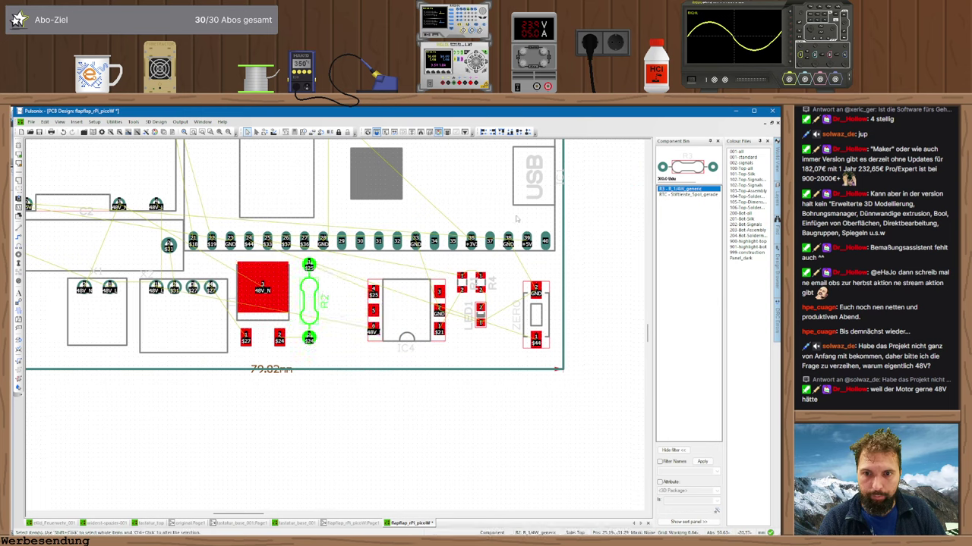
{"action": "double_click", "coordinate": [672, 190]}
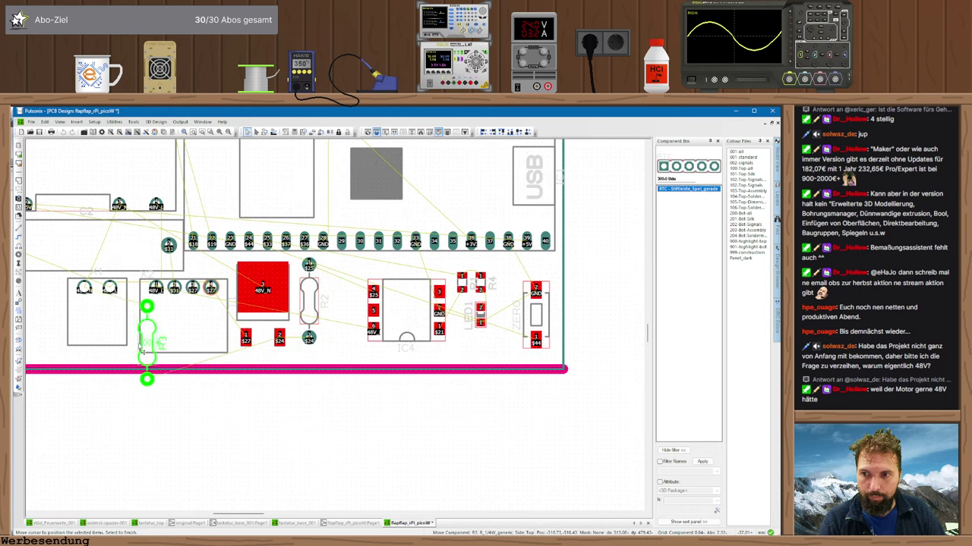
{"action": "left_click", "coordinate": [342, 306]}
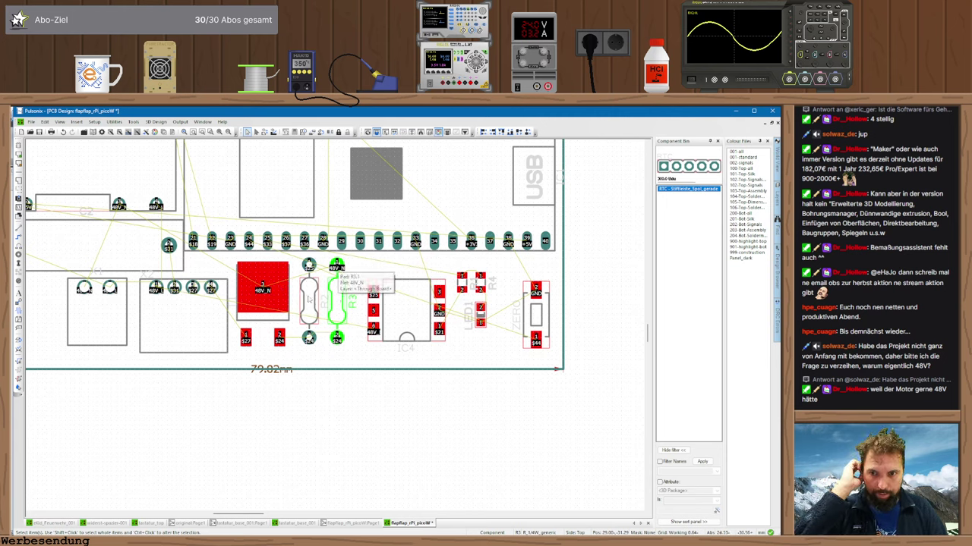
{"action": "left_click_drag", "start_coordinate": [309, 300], "coordinate": [330, 307]}
- Place the RTC header horizontally above IC4, shift R4, LED1 and R5, then view schematic Page1
{"action": "left_click_drag", "start_coordinate": [680, 190], "coordinate": [440, 273]}
{"action": "key", "text": "r"}
{"action": "left_click_drag", "start_coordinate": [412, 315], "coordinate": [394, 319]}
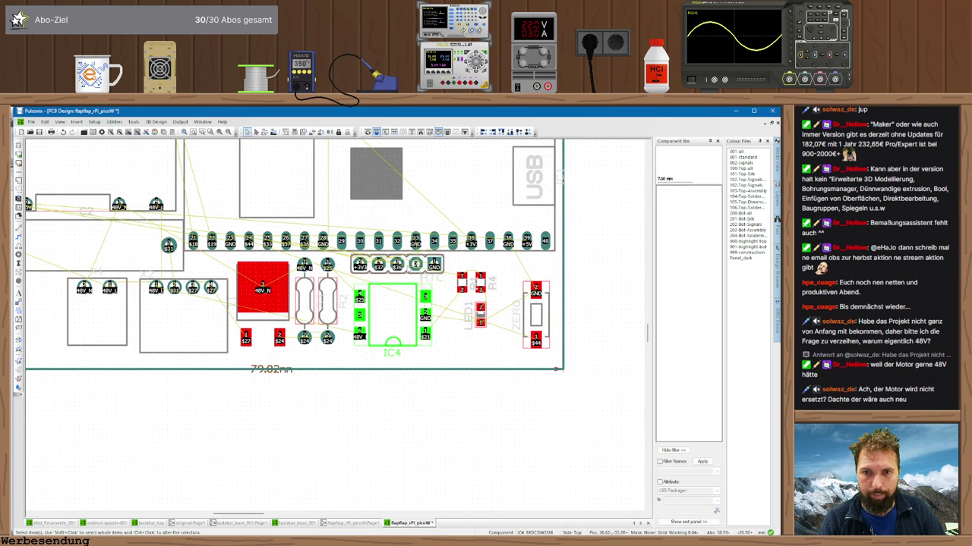
{"action": "left_click_drag", "start_coordinate": [440, 273], "coordinate": [490, 331]}
{"action": "left_click_drag", "start_coordinate": [483, 286], "coordinate": [470, 299]}
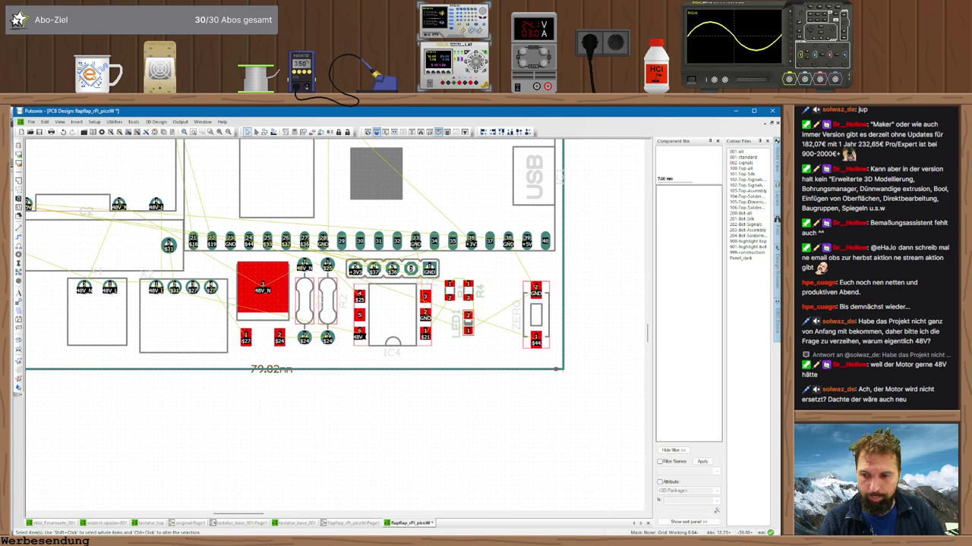
{"action": "left_click", "coordinate": [351, 523]}
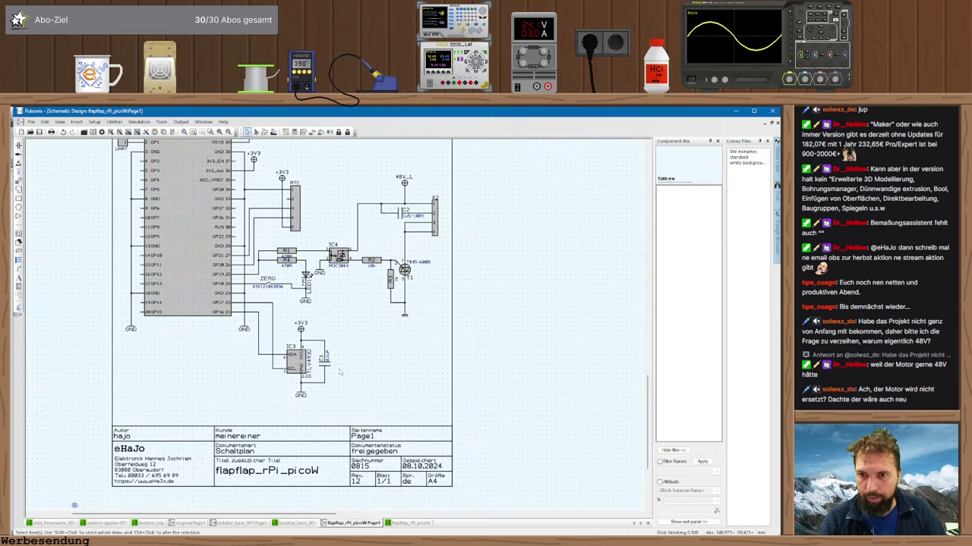
- Delete the GP19 wire feeding R1 and R4
{"action": "scroll", "coordinate": [281, 240], "scroll_direction": "up", "scroll_amount": 3}
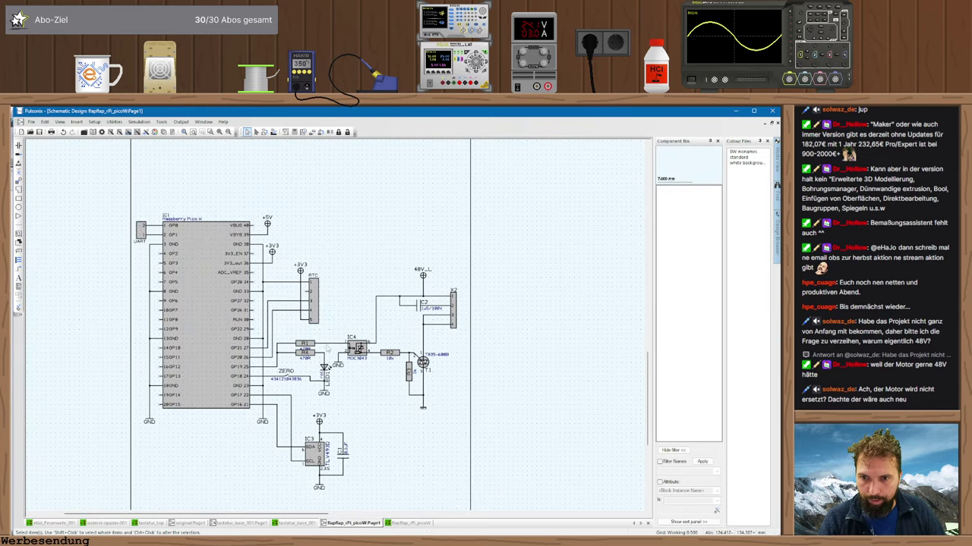
{"action": "scroll", "coordinate": [274, 354], "scroll_direction": "up", "scroll_amount": 2}
{"action": "left_click", "coordinate": [275, 356]}
{"action": "key", "text": "Delete"}
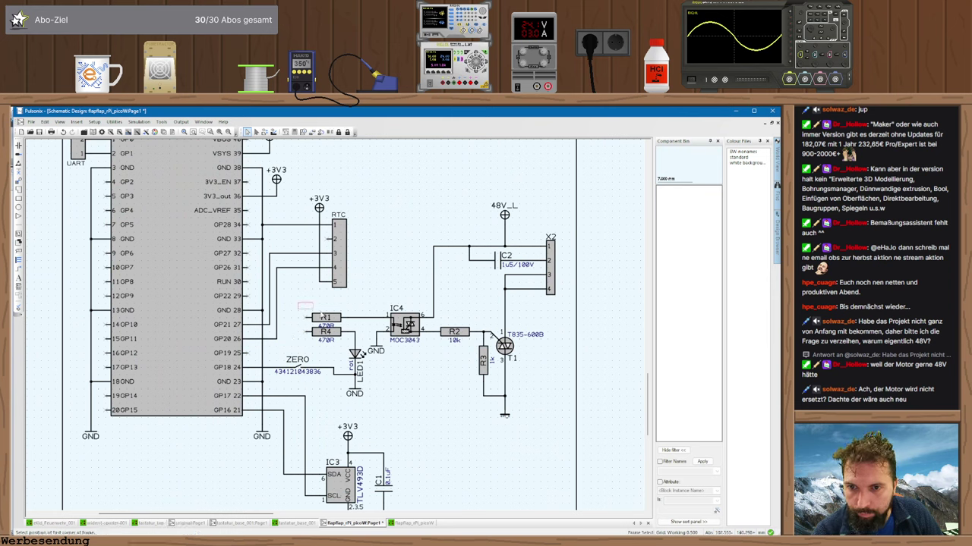
- Move the ZERO part up near the top of the schematic
{"action": "left_click_drag", "start_coordinate": [298, 303], "coordinate": [325, 314]}
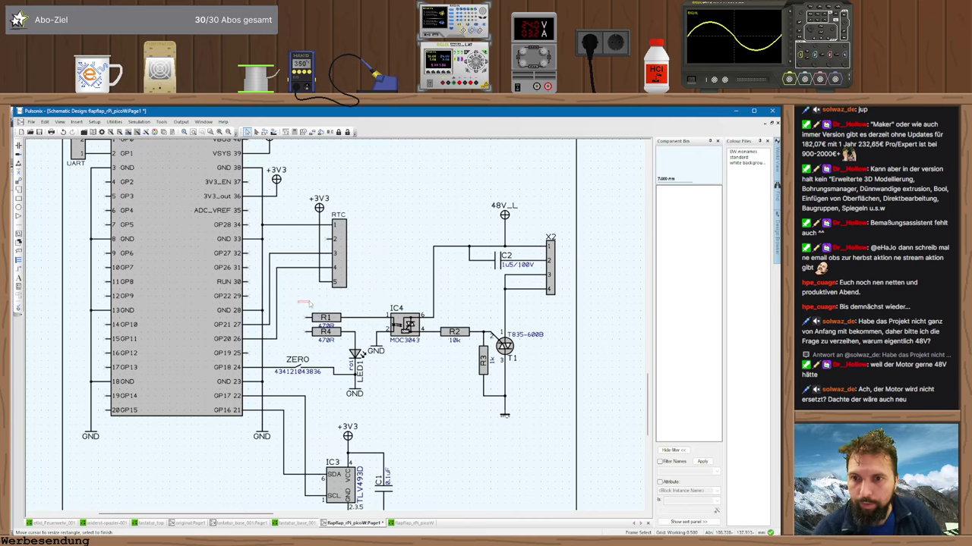
{"action": "middle_click_drag", "start_coordinate": [266, 360], "coordinate": [276, 381]}
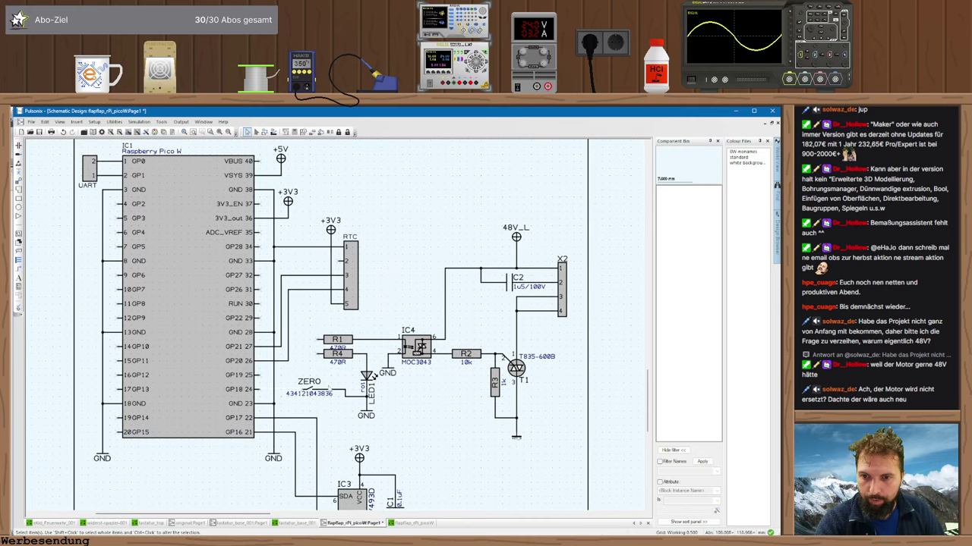
{"action": "left_click", "coordinate": [303, 378]}
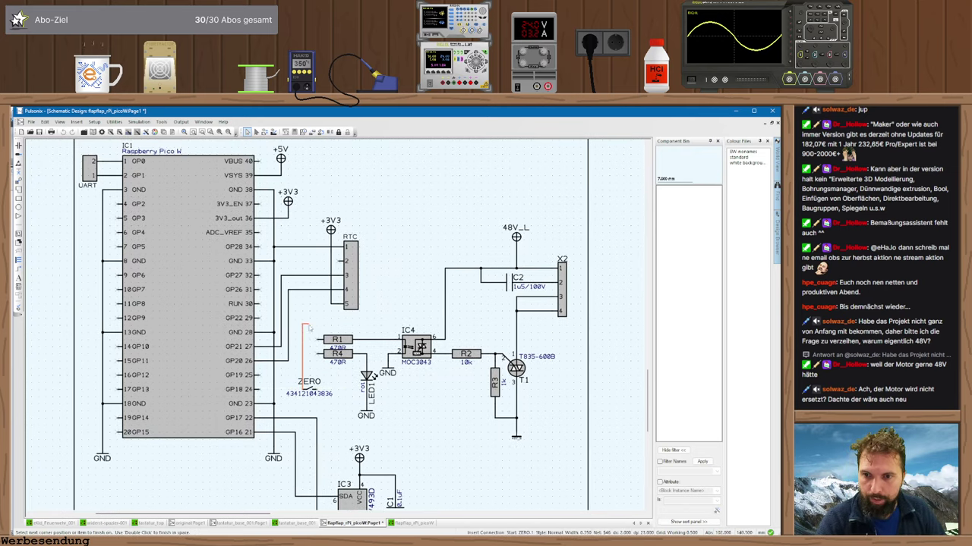
{"action": "left_click_drag", "start_coordinate": [313, 395], "coordinate": [315, 241]}
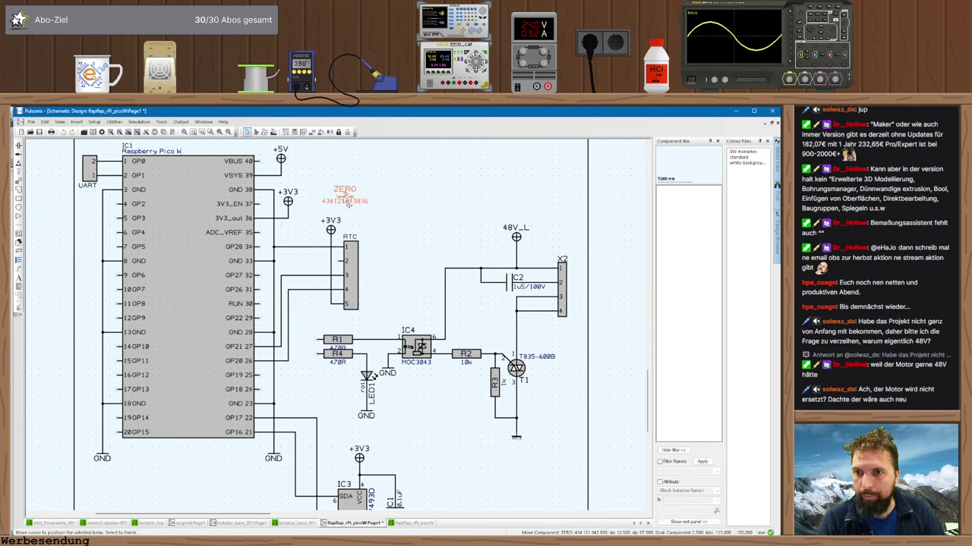
{"action": "left_click", "coordinate": [354, 193]}
{"action": "middle_click_drag", "start_coordinate": [354, 193], "coordinate": [357, 181]}
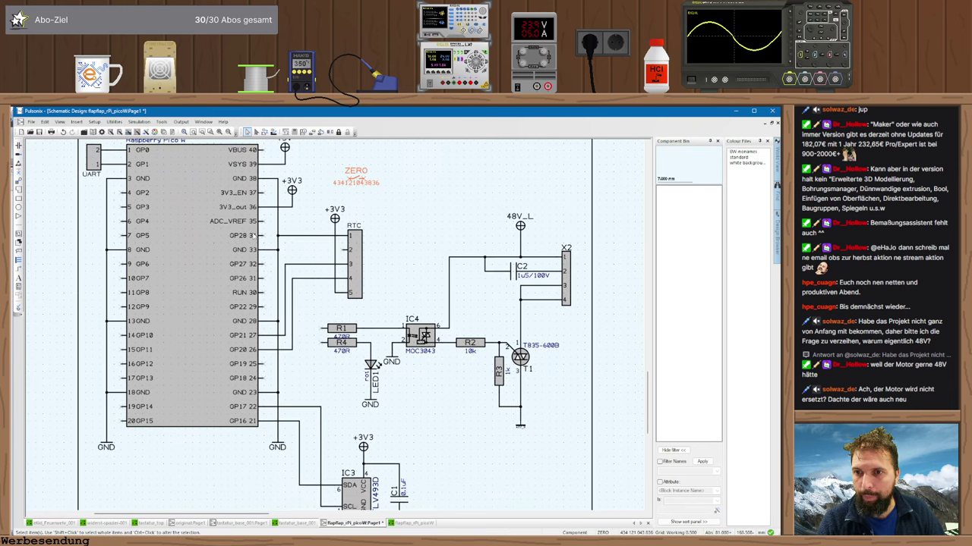
{"action": "middle_click_drag", "start_coordinate": [325, 263], "coordinate": [336, 253]}
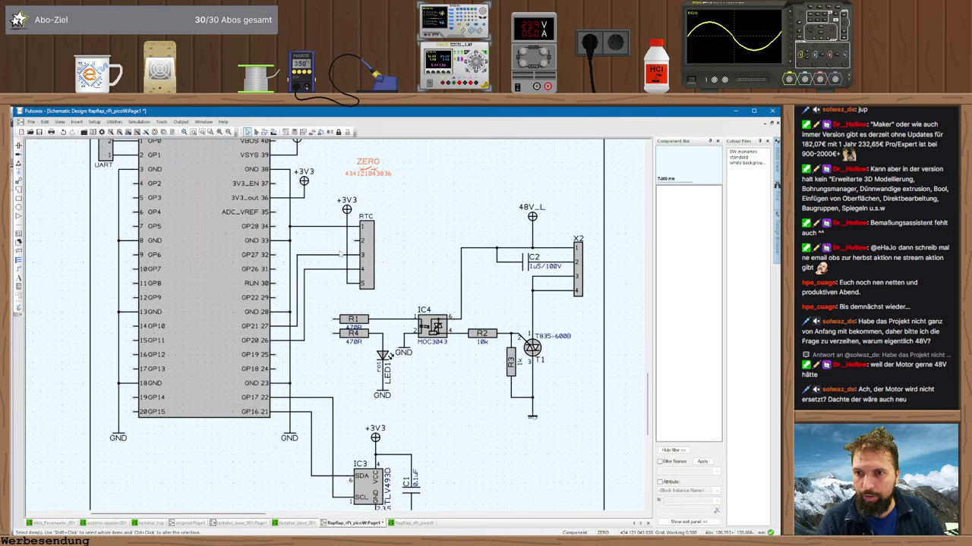
- Shift the GP20-to-RTC wire right and connect R1's input onto that vertical wire
{"action": "left_click", "coordinate": [331, 335]}
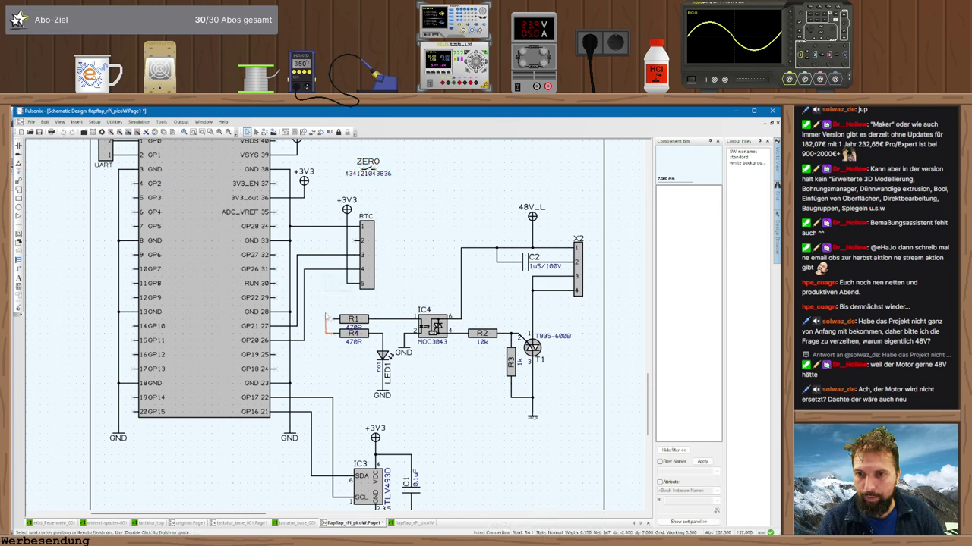
{"action": "left_click", "coordinate": [326, 255]}
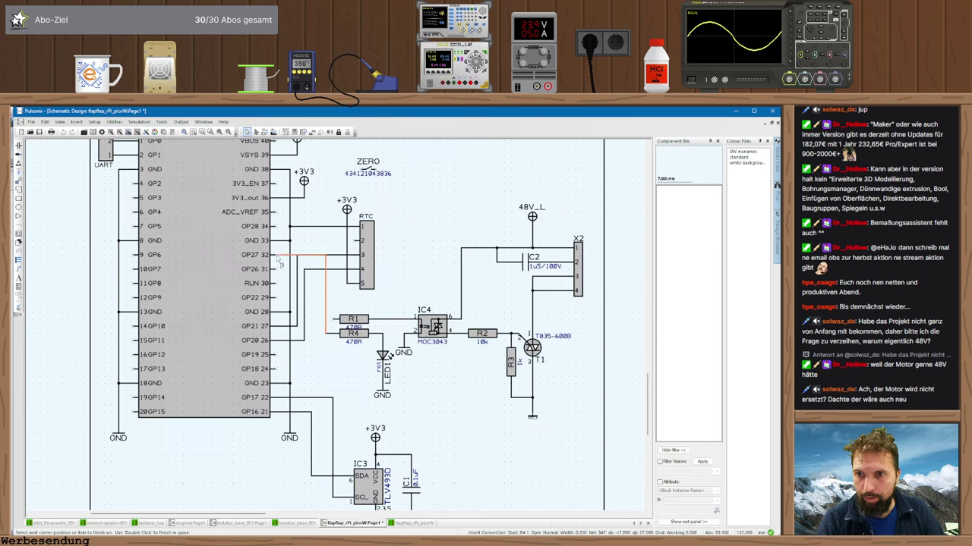
{"action": "key", "text": "Escape"}
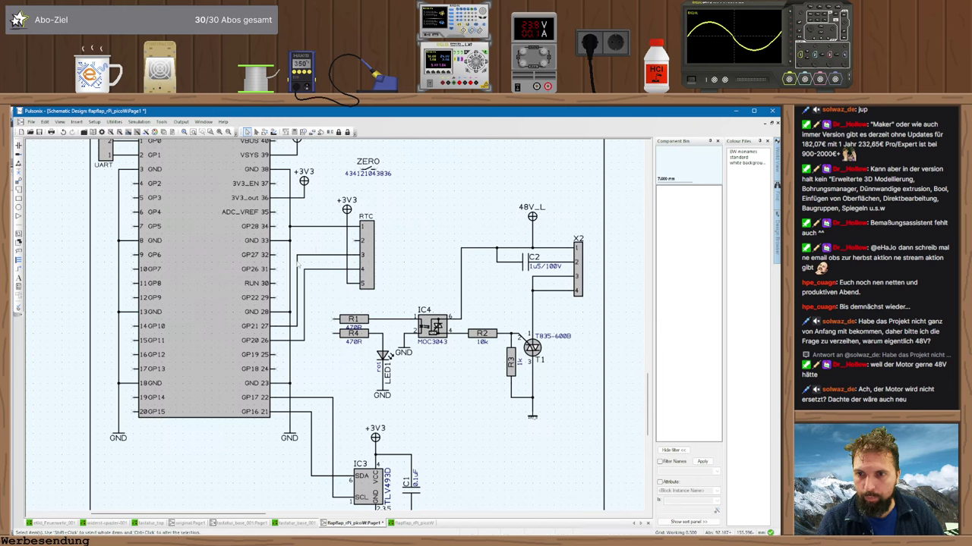
{"action": "mouse_move", "coordinate": [305, 291]}
{"action": "left_mouse_down"}
{"action": "mouse_move", "coordinate": [330, 295]}
{"action": "mouse_move", "coordinate": [312, 286]}
{"action": "mouse_move", "coordinate": [321, 289]}
{"action": "left_mouse_up"}
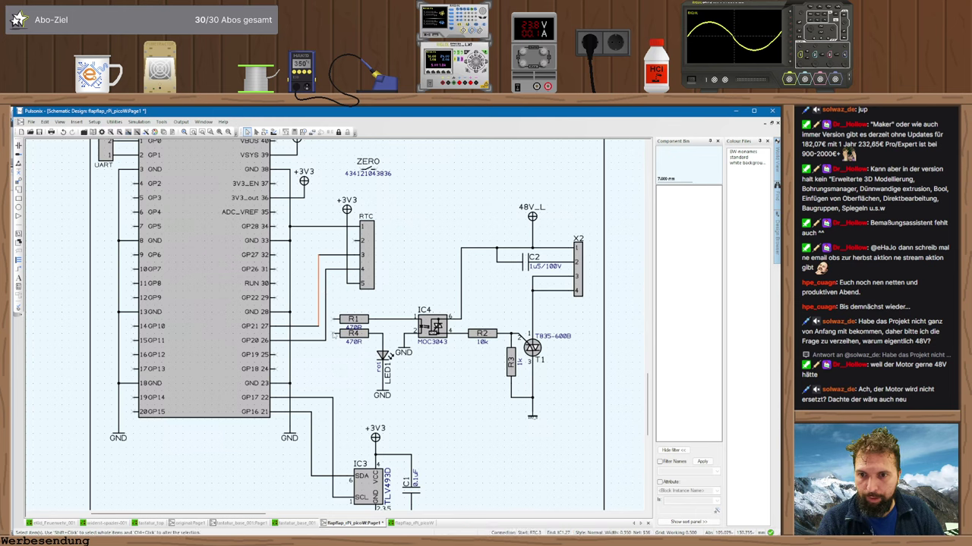
{"action": "left_click", "coordinate": [334, 334]}
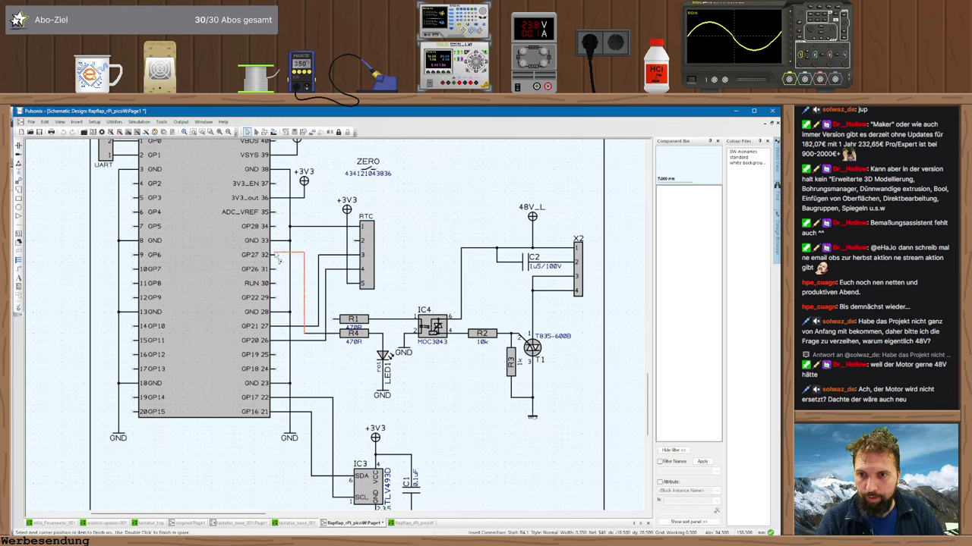
{"action": "key", "text": "Escape"}
{"action": "left_click", "coordinate": [335, 319]}
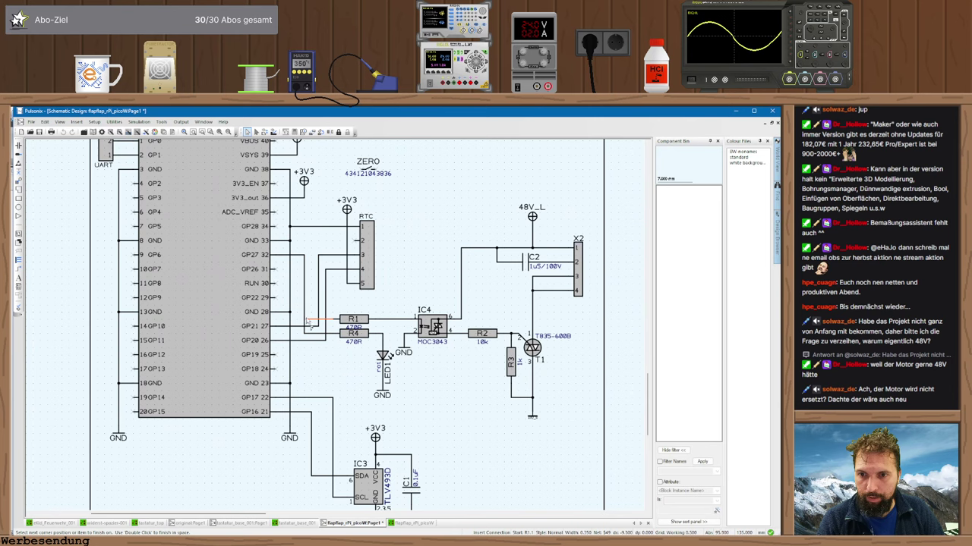
{"action": "left_click", "coordinate": [305, 320]}
{"action": "key", "text": "Return"}
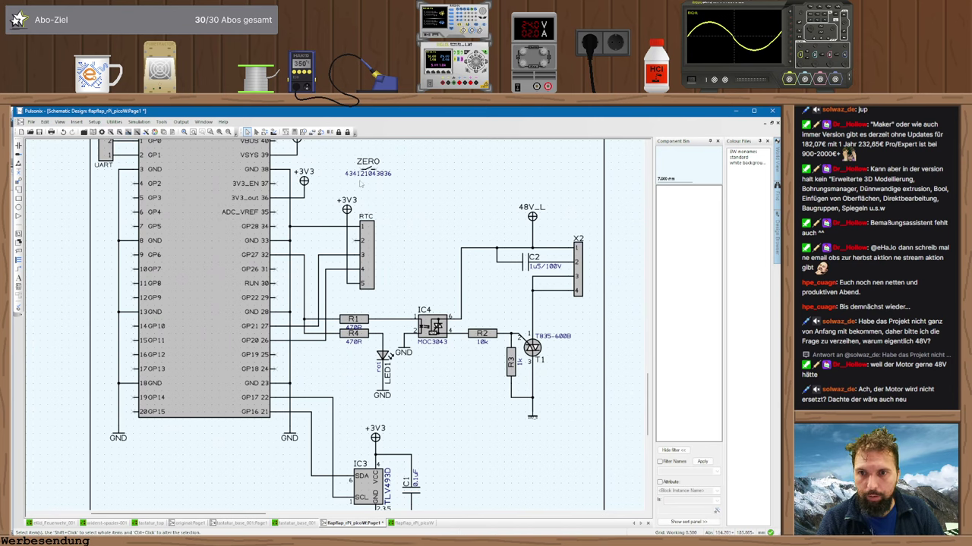
- Reposition the ZERO label up beside +3V3
{"action": "left_click_drag", "start_coordinate": [368, 173], "coordinate": [324, 249]}
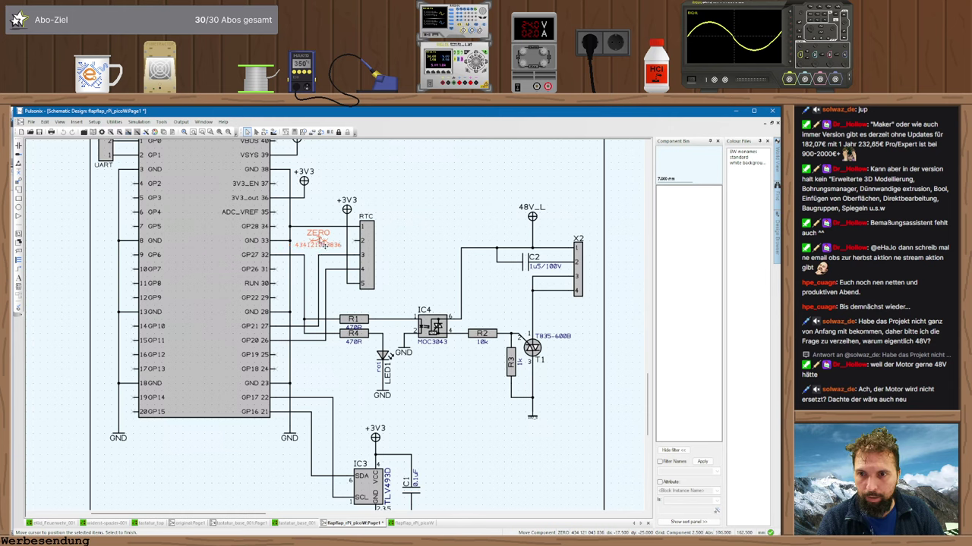
{"action": "left_click_drag", "start_coordinate": [322, 245], "coordinate": [324, 221]}
{"action": "left_click", "coordinate": [322, 219]}
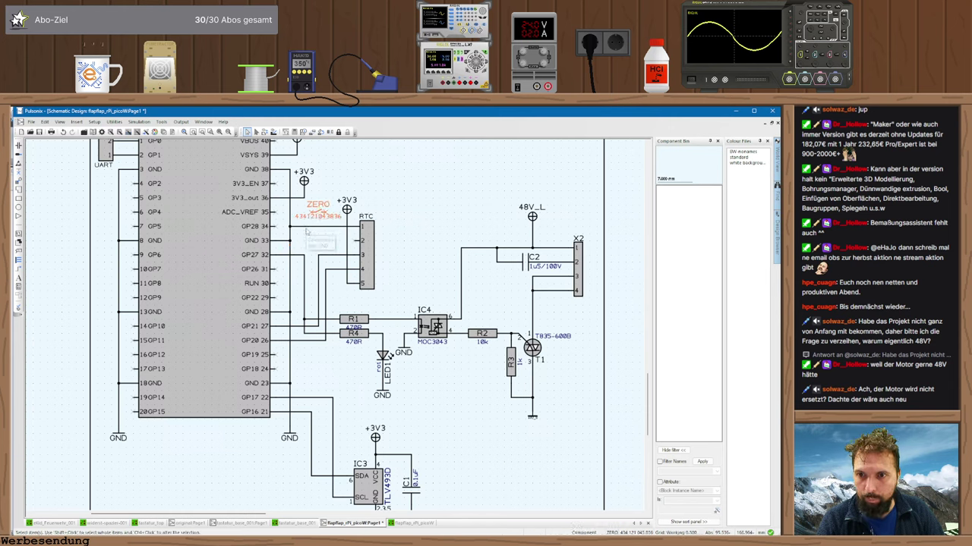
{"action": "scroll", "coordinate": [311, 226], "scroll_direction": "up", "scroll_amount": 1}
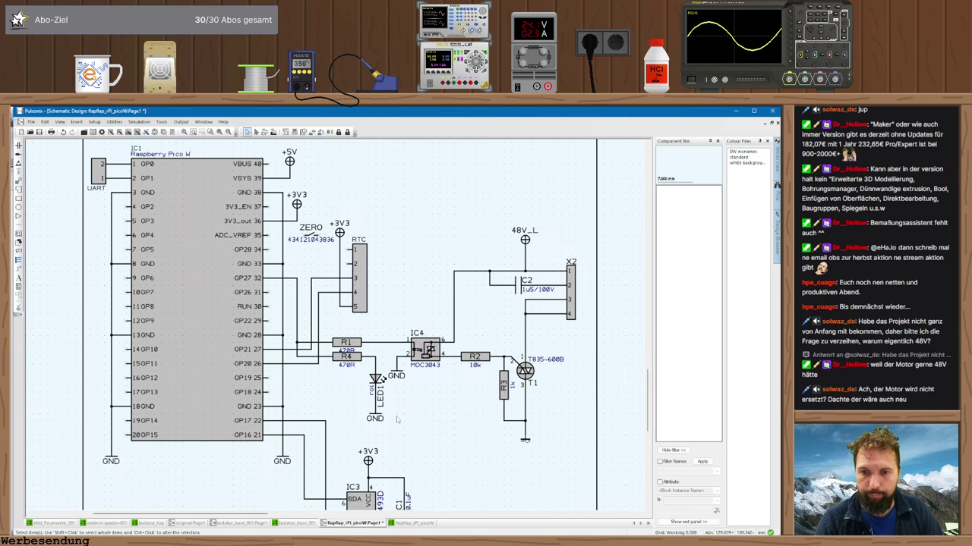
- Add a GND symbol below the RTC header wired to pin 1, then move ZERO beside GP28
{"action": "left_click_drag", "start_coordinate": [347, 349], "coordinate": [339, 324]}
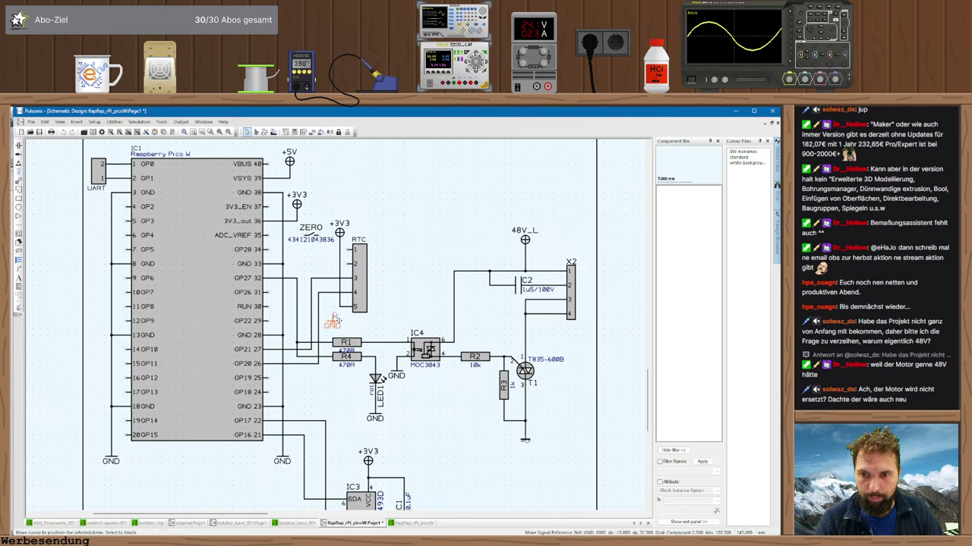
{"action": "left_click", "coordinate": [333, 323]}
{"action": "left_click", "coordinate": [352, 249]}
{"action": "left_click", "coordinate": [332, 316]}
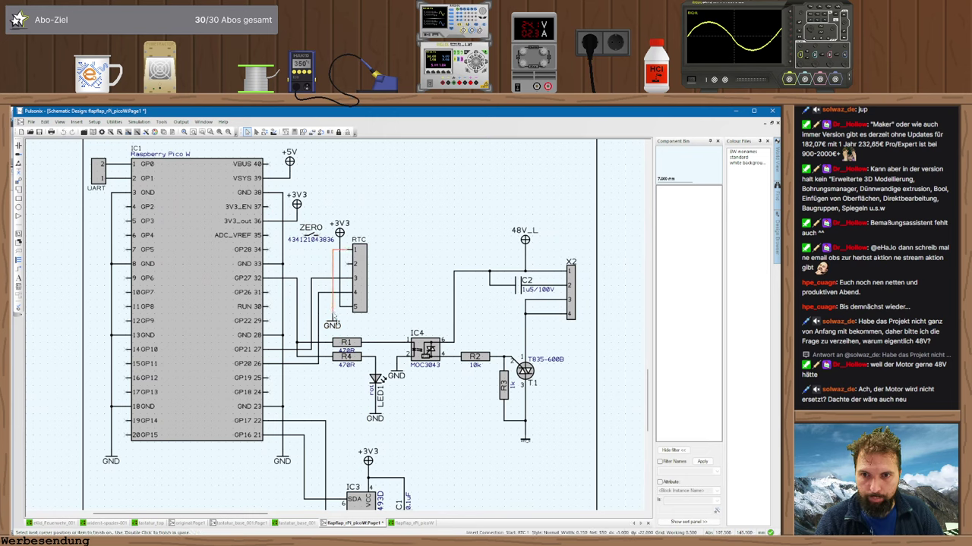
{"action": "key", "text": "Return"}
{"action": "left_click_drag", "start_coordinate": [311, 239], "coordinate": [307, 259]}
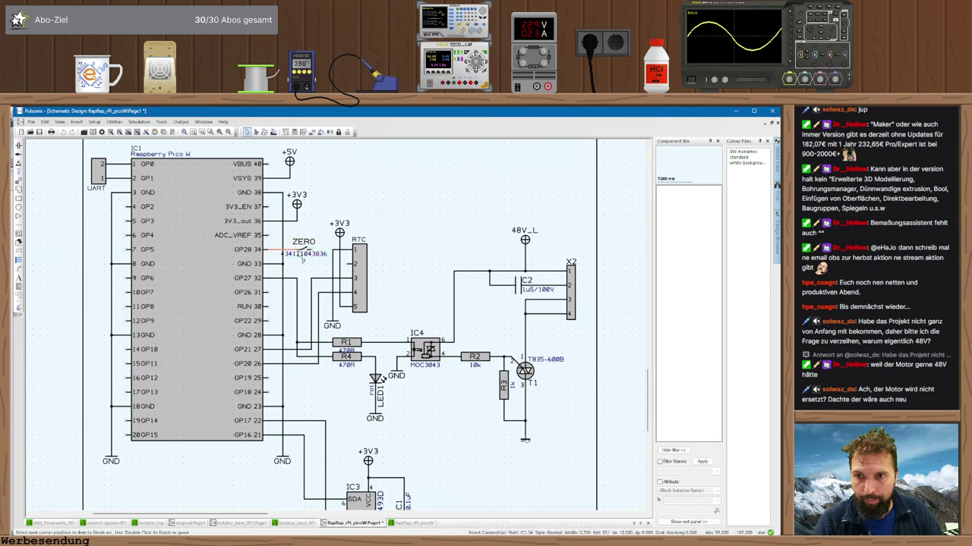
{"action": "left_click", "coordinate": [325, 254]}
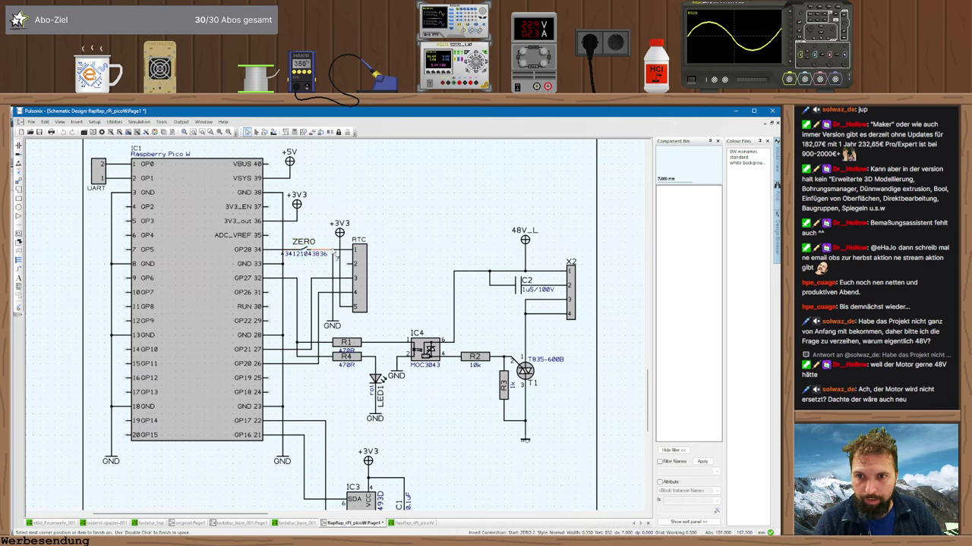
- Join ZERO pin 2 to the GND net and update the PCB from the schematic
{"action": "left_click", "coordinate": [332, 254]}
{"action": "left_click", "coordinate": [427, 238]}
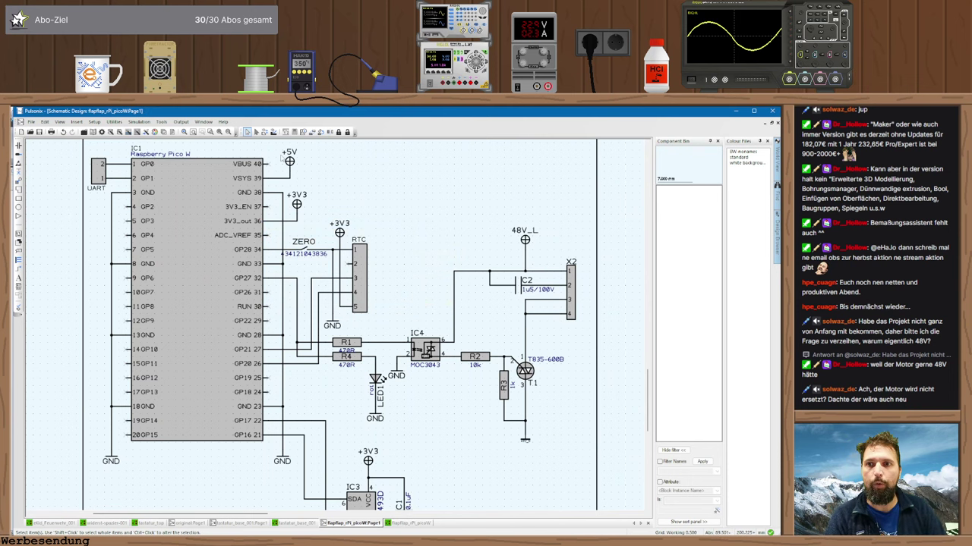
{"action": "left_click", "coordinate": [273, 132]}
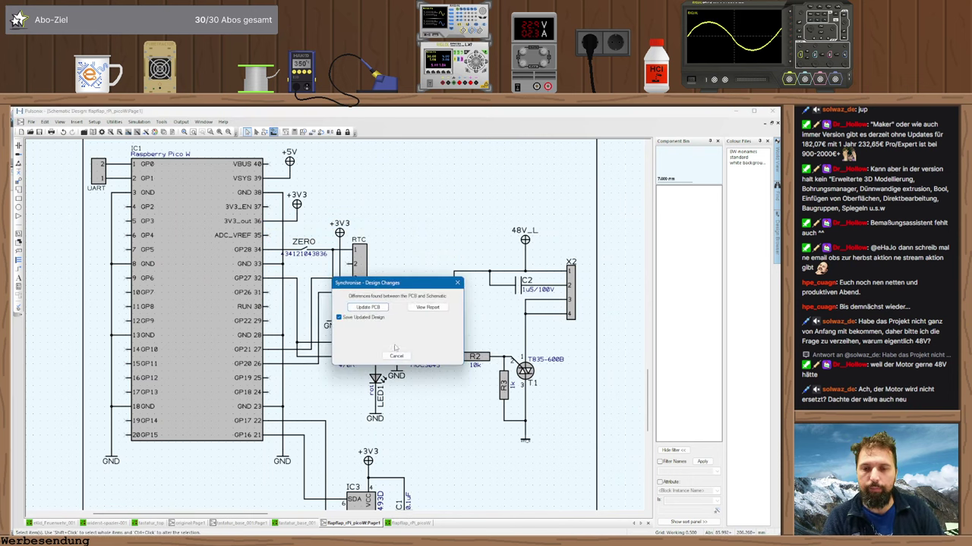
{"action": "left_click", "coordinate": [377, 308]}
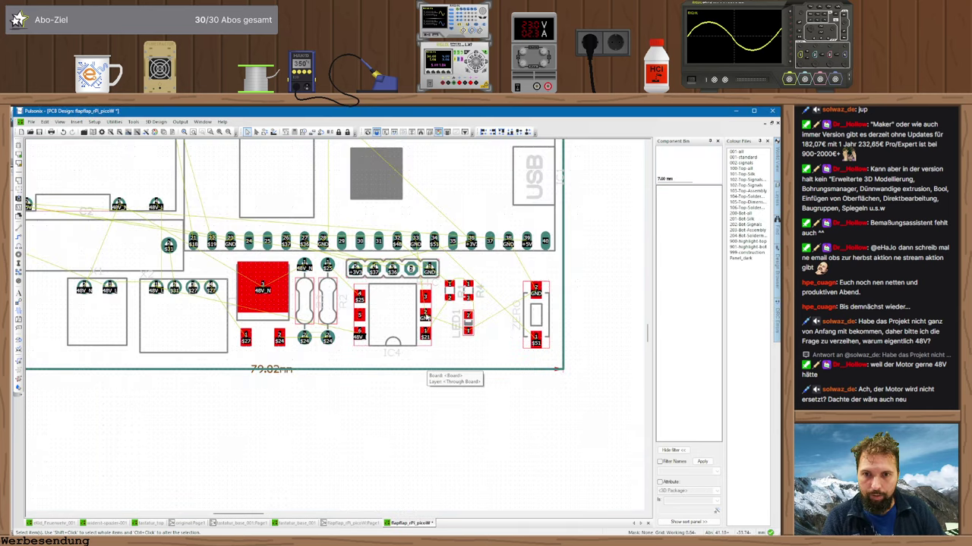
- Nudge the ZERO footprint slightly up and left on the board
{"action": "scroll", "coordinate": [402, 283], "scroll_direction": "up", "scroll_amount": 2}
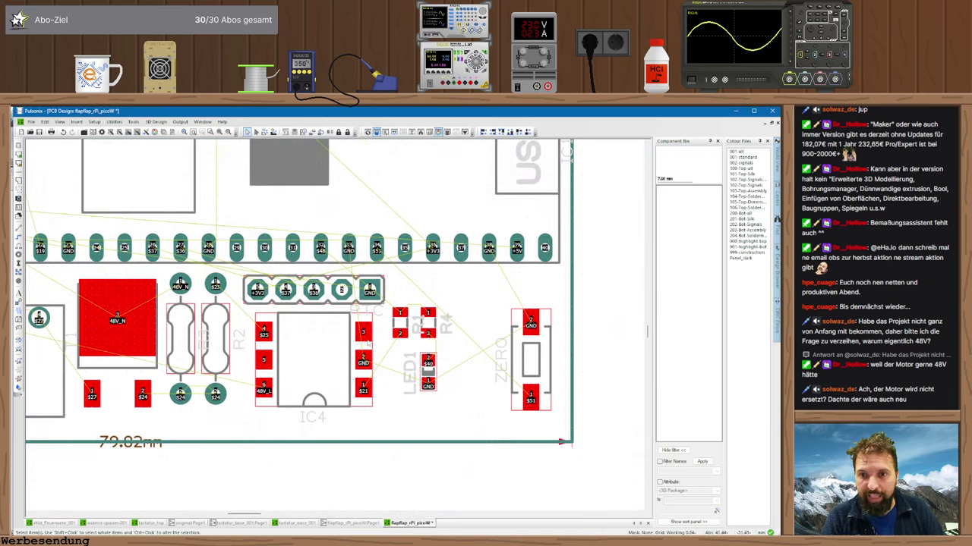
{"action": "mouse_move", "coordinate": [525, 355]}
{"action": "left_mouse_down"}
{"action": "mouse_move", "coordinate": [459, 334]}
{"action": "mouse_move", "coordinate": [524, 349]}
{"action": "mouse_move", "coordinate": [519, 362]}
{"action": "left_mouse_up"}
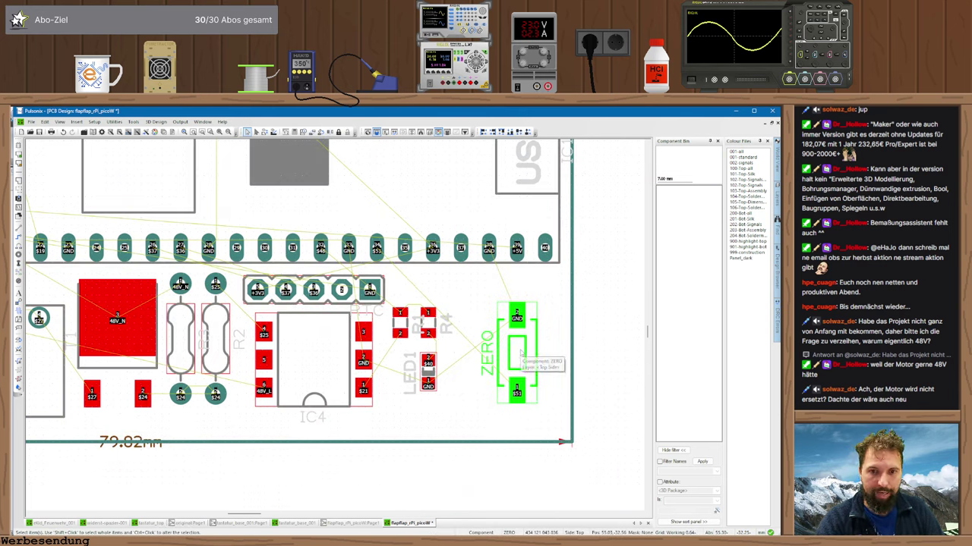
{"action": "scroll", "coordinate": [319, 304], "scroll_direction": "down", "scroll_amount": 5}
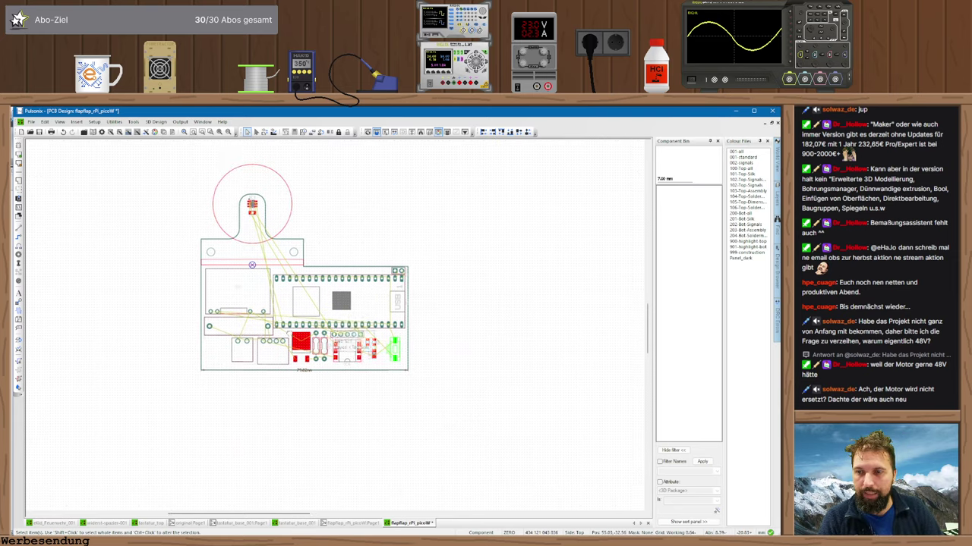
- Draw a rectangular GND pour template enclosing the whole board
{"action": "left_click", "coordinate": [19, 199]}
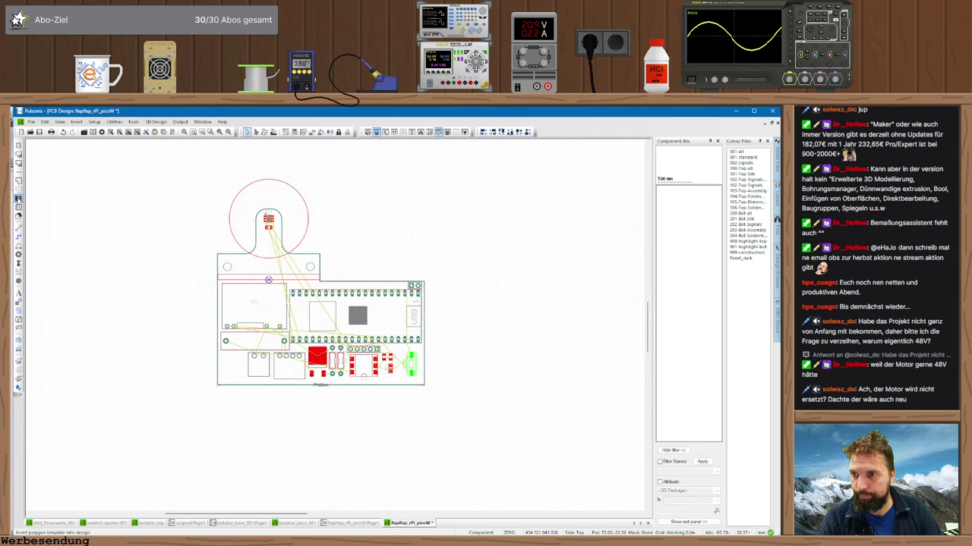
{"action": "left_click", "coordinate": [194, 193]}
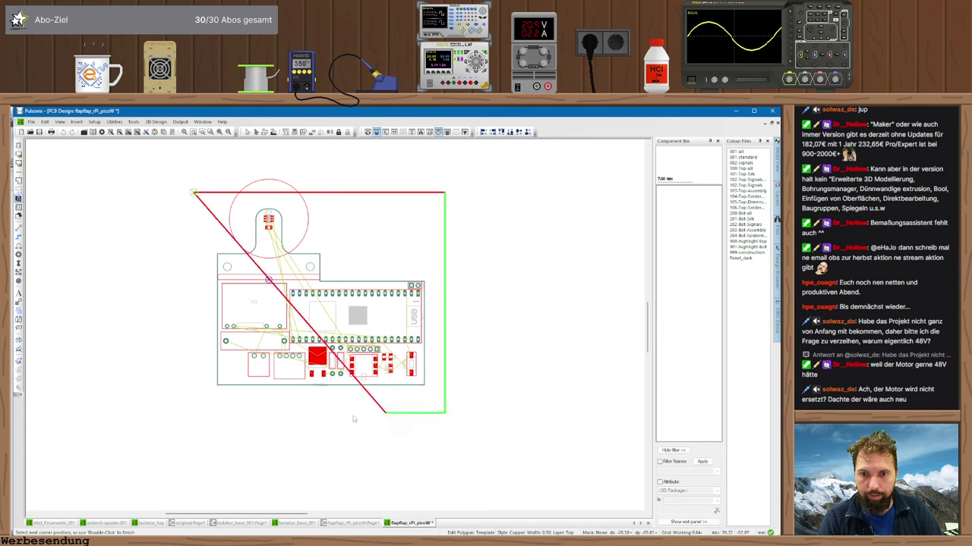
{"action": "left_click", "coordinate": [444, 392]}
{"action": "double_click", "coordinate": [195, 397]}
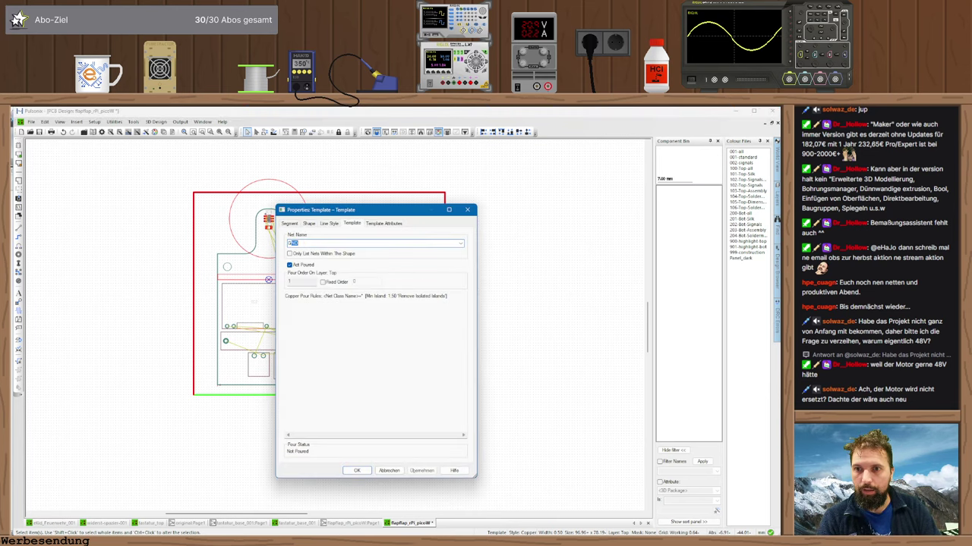
{"action": "key", "text": "Return"}
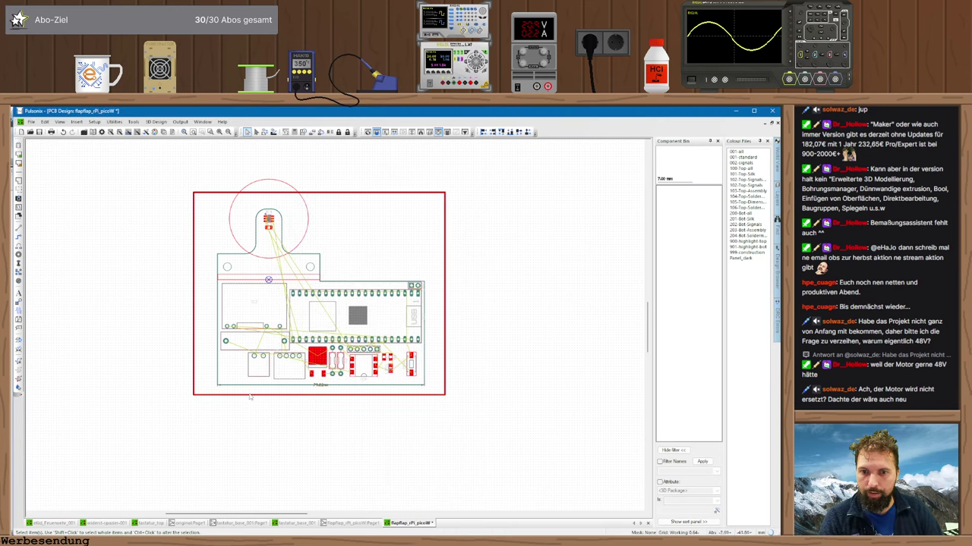
- Duplicate the template and place the copy slightly offset below the original
{"action": "key", "text": "m"}
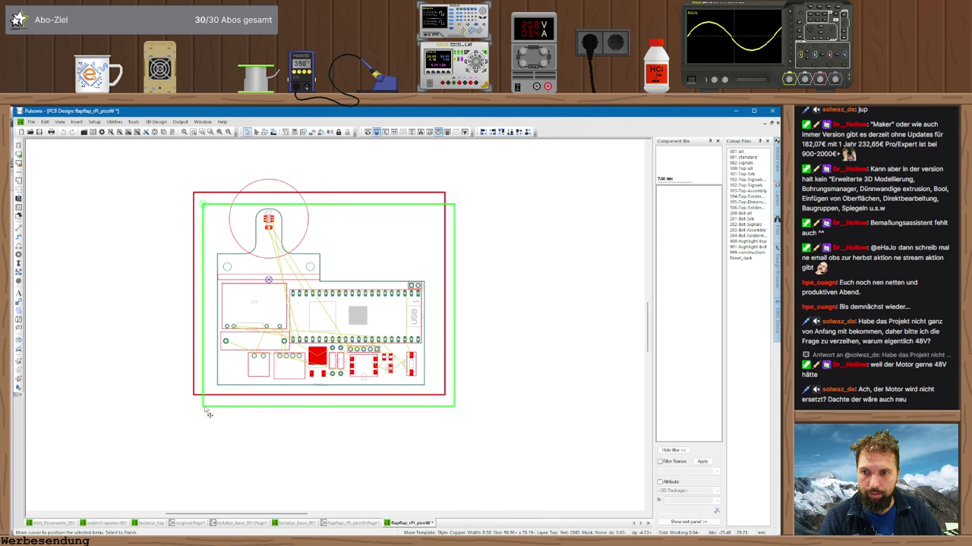
{"action": "left_click", "coordinate": [205, 410]}
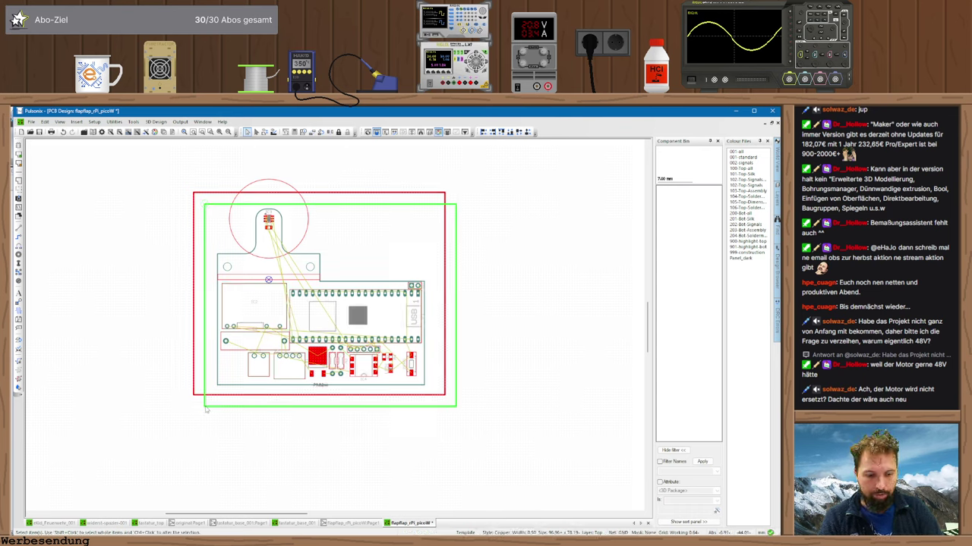
{"action": "double_click", "coordinate": [205, 410]}
{"action": "key", "text": "Escape"}
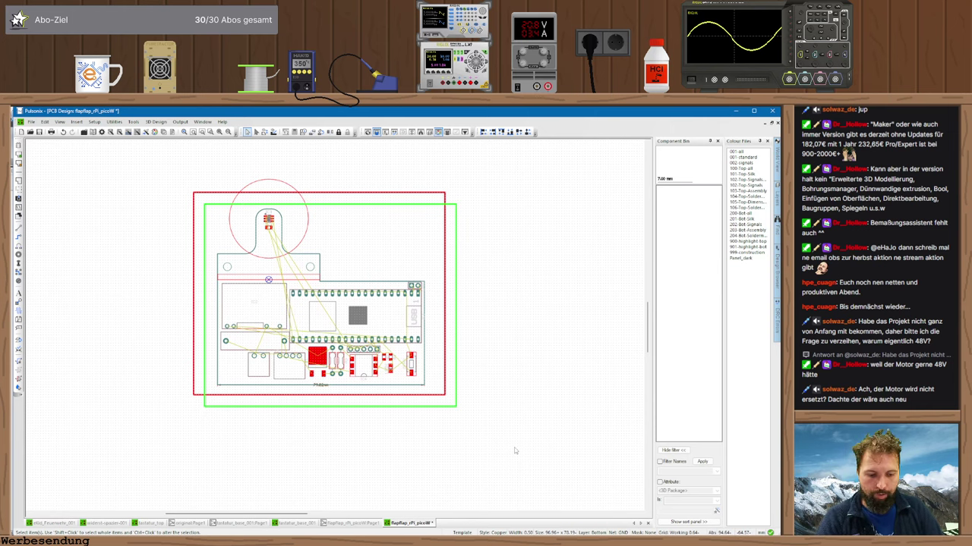
{"action": "scroll", "coordinate": [478, 391], "scroll_direction": "up", "scroll_amount": 4}
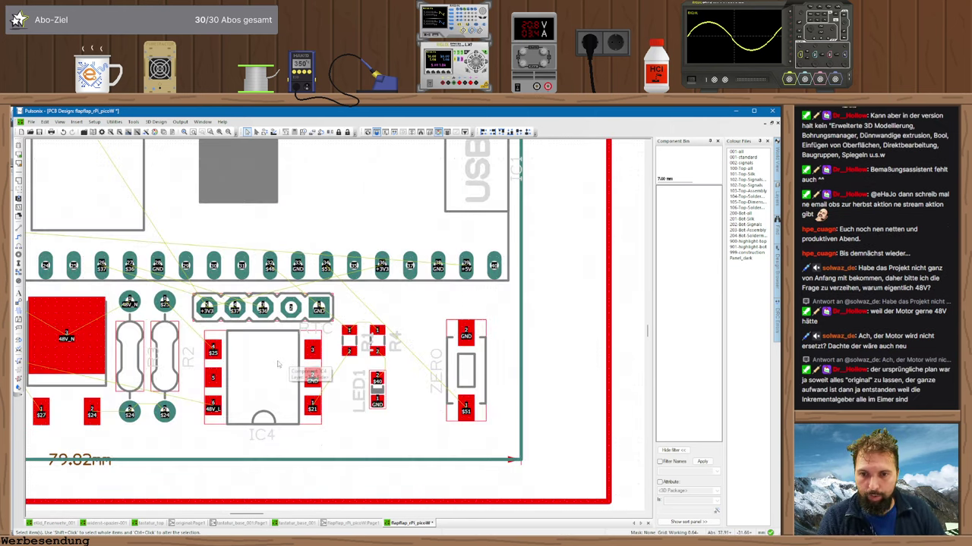
- Rotate the ZERO header 180° and move it slightly left at the board's lower-right edge
{"action": "middle_click_drag", "start_coordinate": [195, 343], "coordinate": [224, 365]}
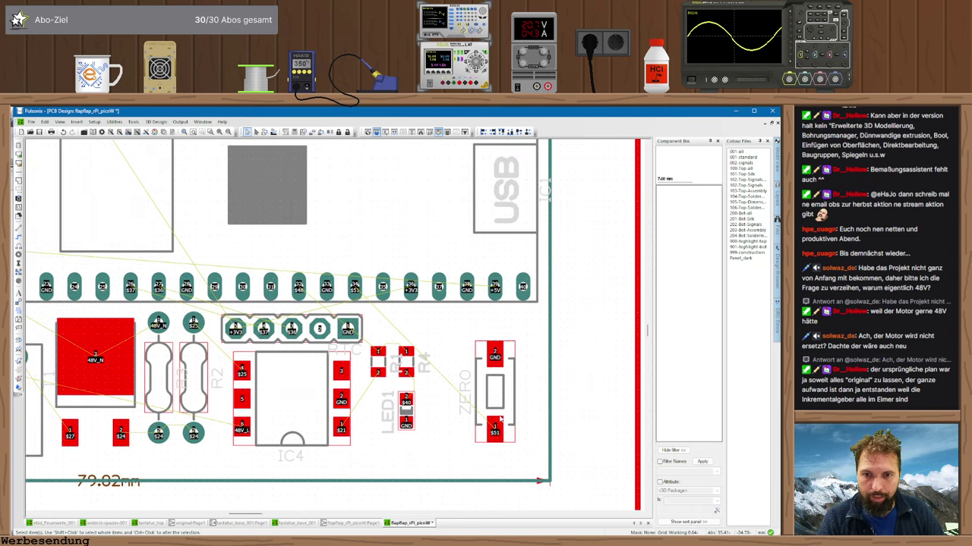
{"action": "key", "text": "r"}
{"action": "left_click_drag", "start_coordinate": [497, 391], "coordinate": [461, 390]}
{"action": "key", "text": "r"}
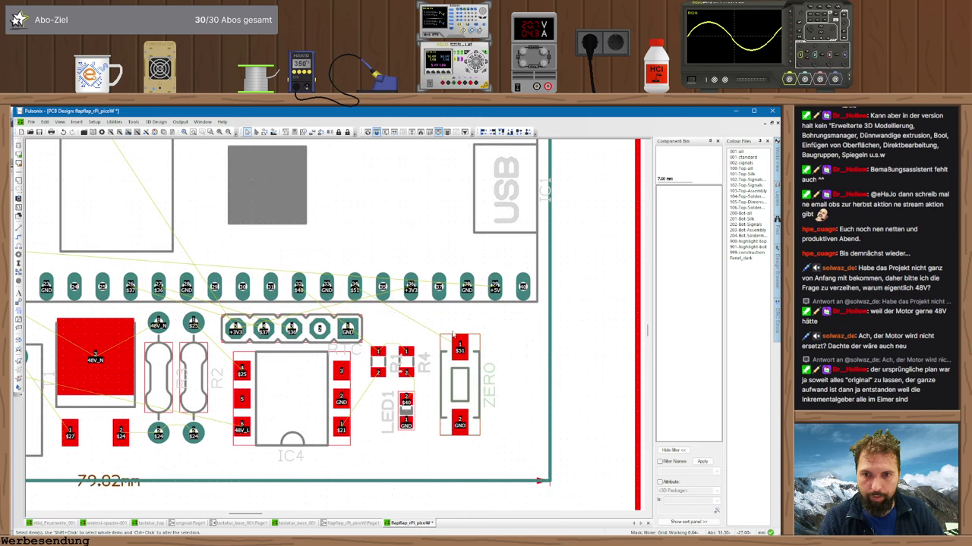
{"action": "middle_click_drag", "start_coordinate": [341, 323], "coordinate": [422, 331]}
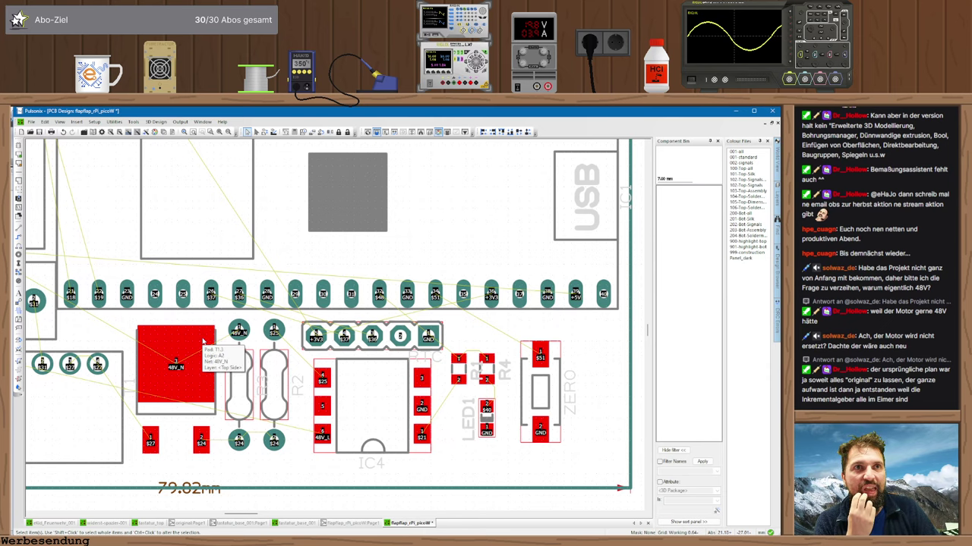
{"action": "scroll", "coordinate": [203, 343], "scroll_direction": "down", "scroll_amount": 1}
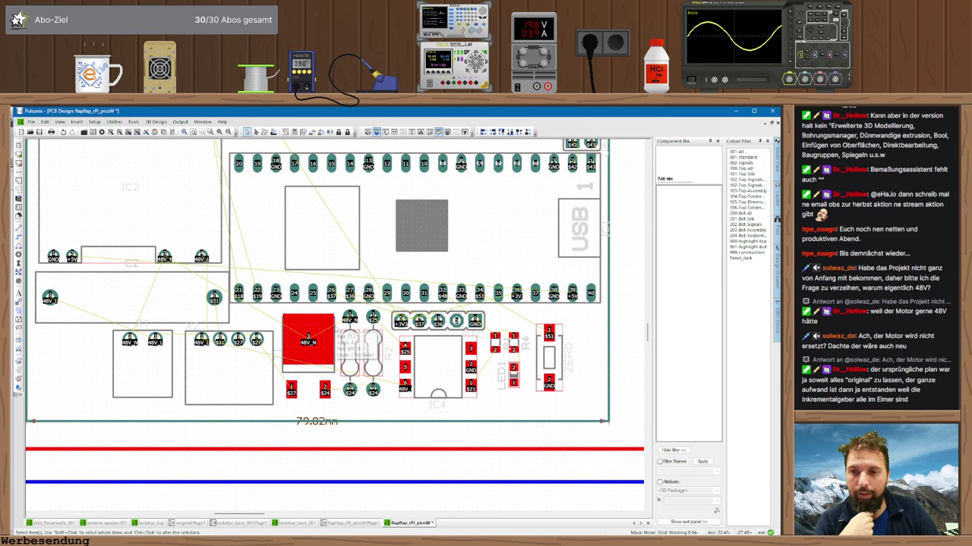
{"action": "scroll", "coordinate": [197, 296], "scroll_direction": "down", "scroll_amount": 2}
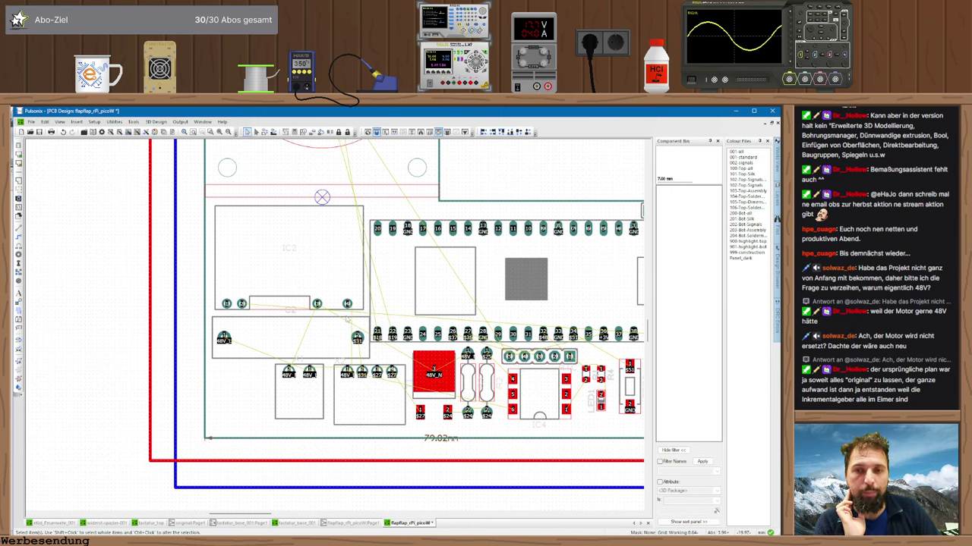
{"action": "scroll", "coordinate": [373, 307], "scroll_direction": "up", "scroll_amount": 1}
{"action": "scroll", "coordinate": [342, 307], "scroll_direction": "right", "scroll_amount": 3}
{"action": "scroll", "coordinate": [306, 305], "scroll_direction": "down", "scroll_amount": 1, "text": "ctrl"}
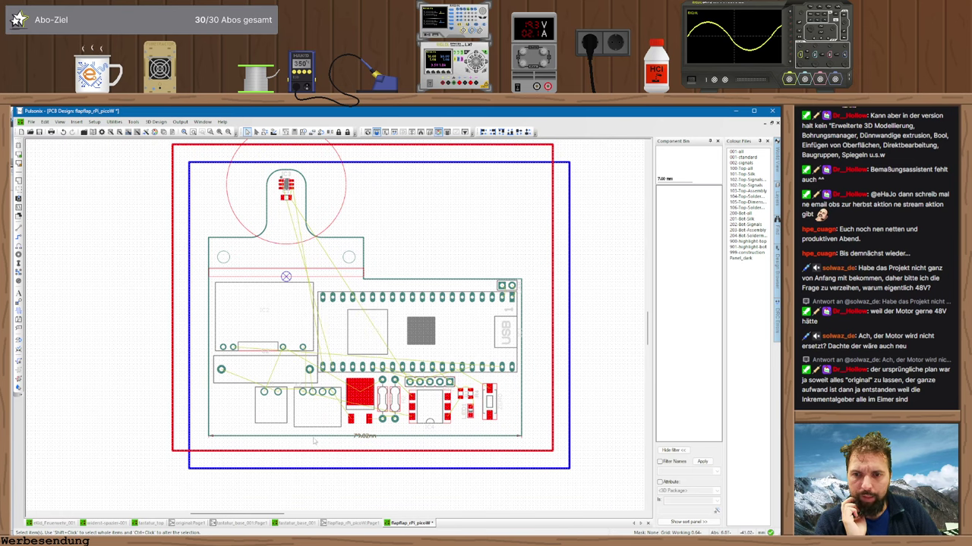
- Check the Pico W pinout page, then open ChatGPT, which shows 'Sitzung abgelaufen'
{"action": "key", "text": "alt+Tab"}
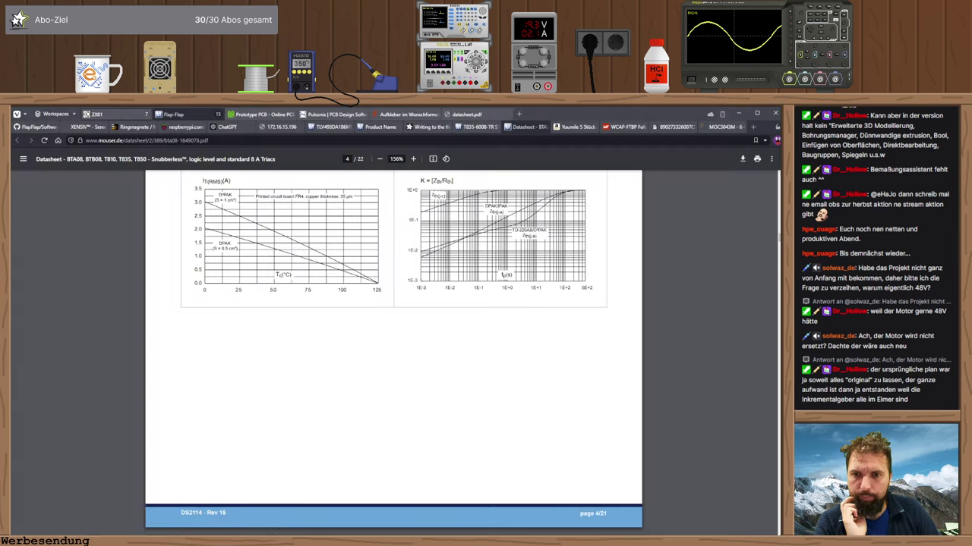
{"action": "left_click", "coordinate": [186, 127]}
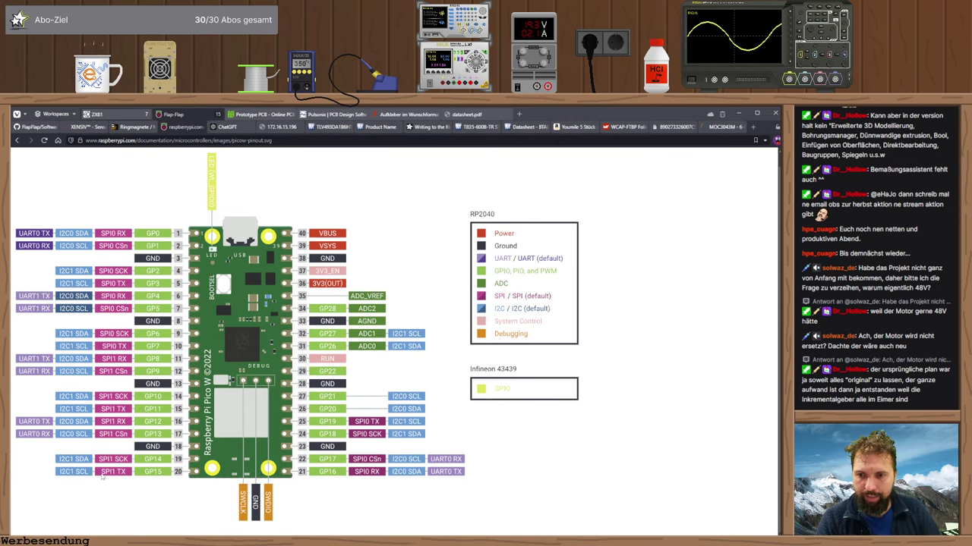
{"action": "key", "text": "alt+Tab"}
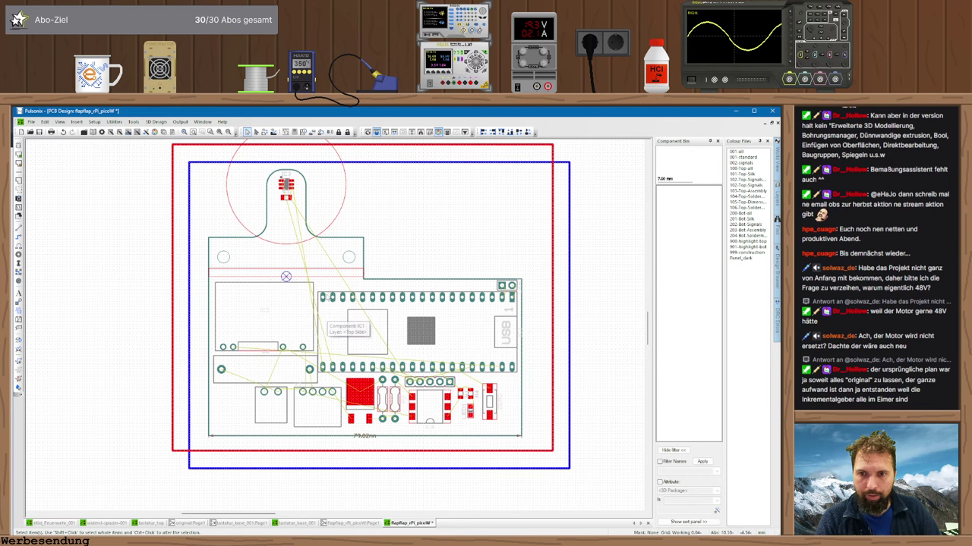
{"action": "key", "text": "alt+Tab"}
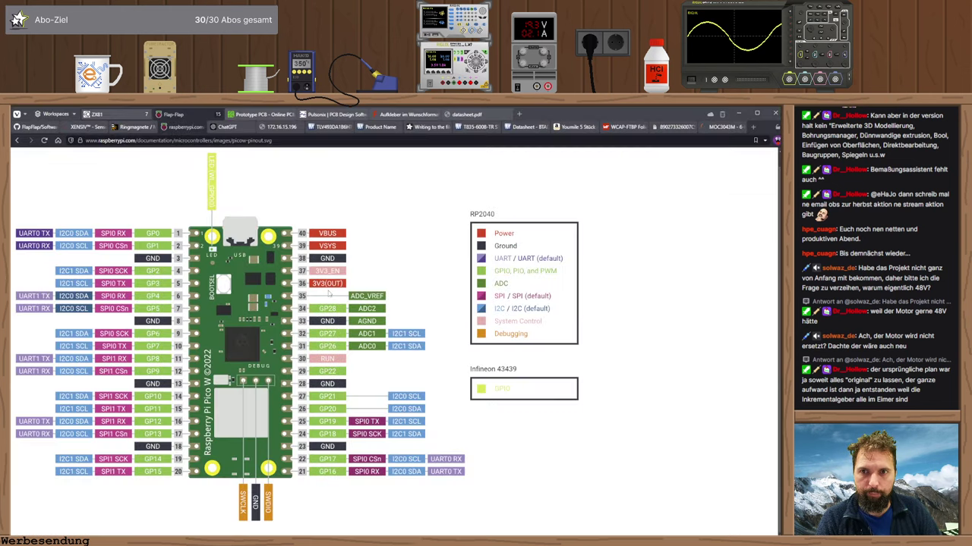
{"action": "left_click", "coordinate": [234, 127]}
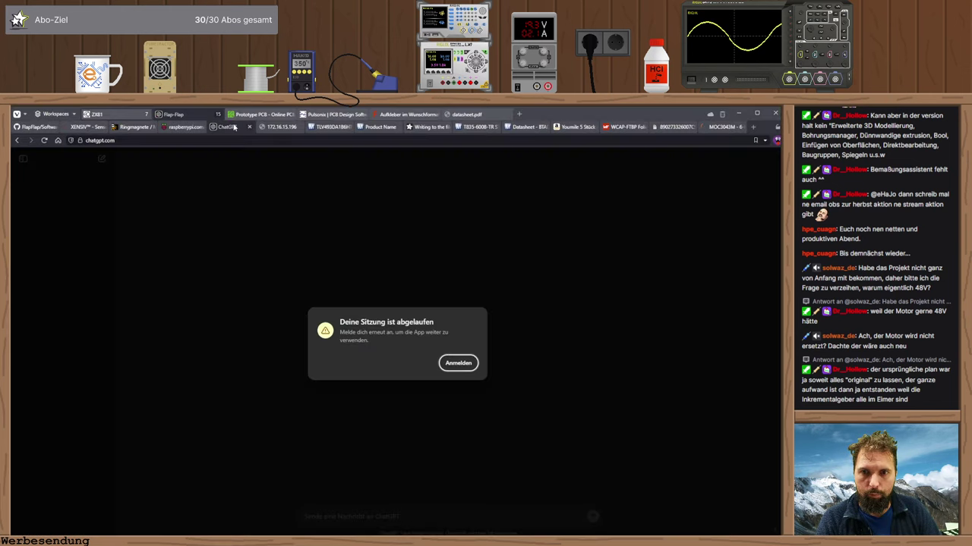
- Start signing back in to ChatGPT via Anmelden, then minimize the browser to reveal Pulsonix
{"action": "left_click", "coordinate": [444, 365]}
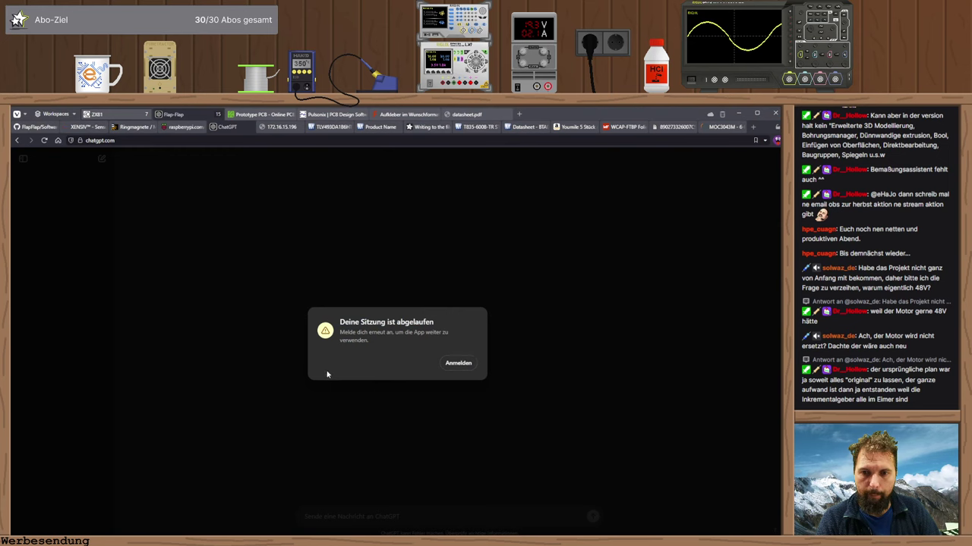
{"action": "left_click", "coordinate": [451, 363]}
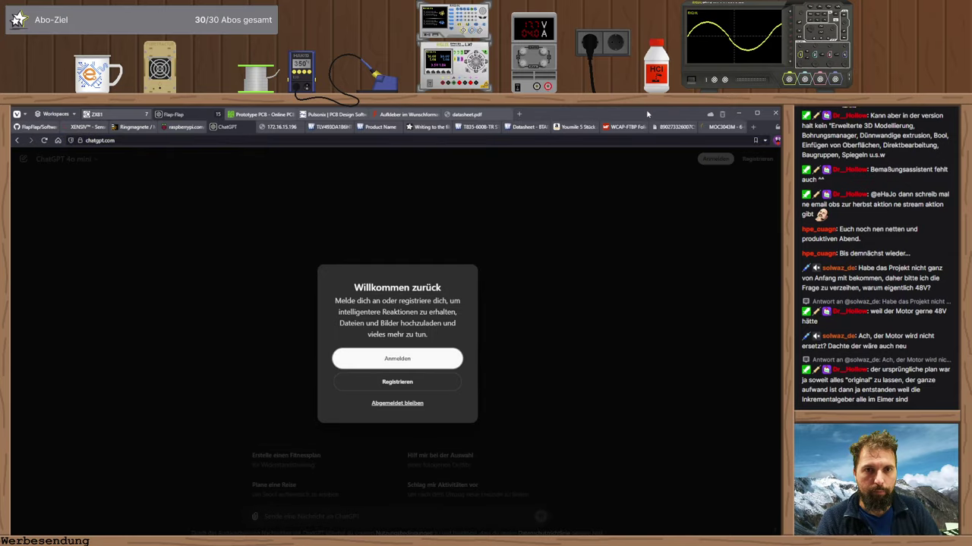
{"action": "left_click", "coordinate": [738, 113]}
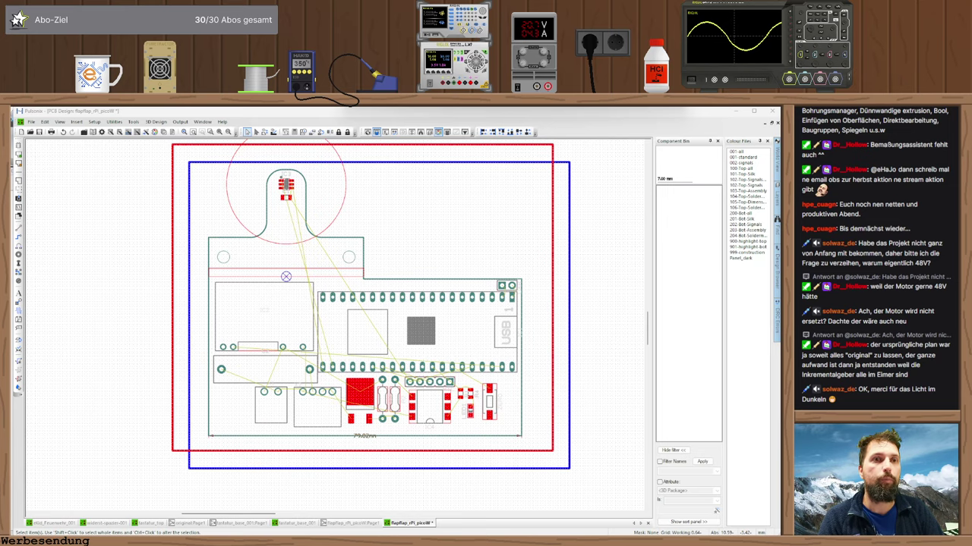
- Bring the Vivaldi ChatGPT window with the magnetic-sensor chat forward and maximize it
{"action": "key", "text": "alt+Tab"}
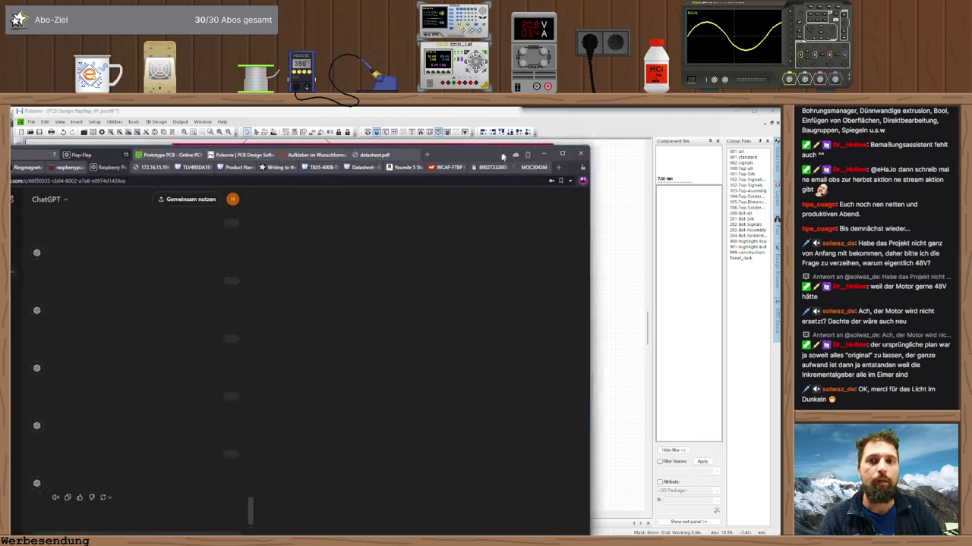
{"action": "left_click_drag", "start_coordinate": [576, 152], "coordinate": [576, 170]}
{"action": "double_click", "coordinate": [577, 171]}
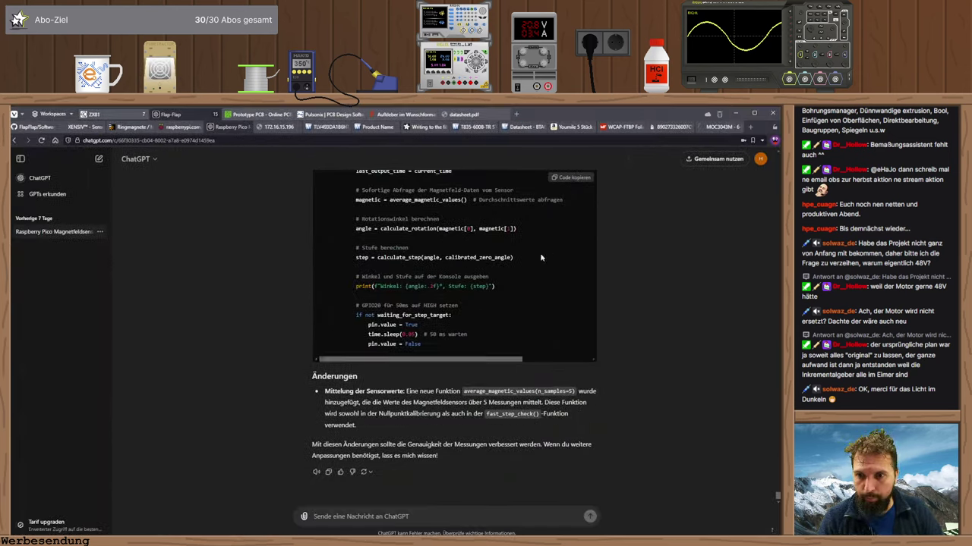
- Ask ChatGPT whether the magnetic sensor can connect to I2C1 on pins 19 and 20
{"action": "type", "text": "ich würd"}
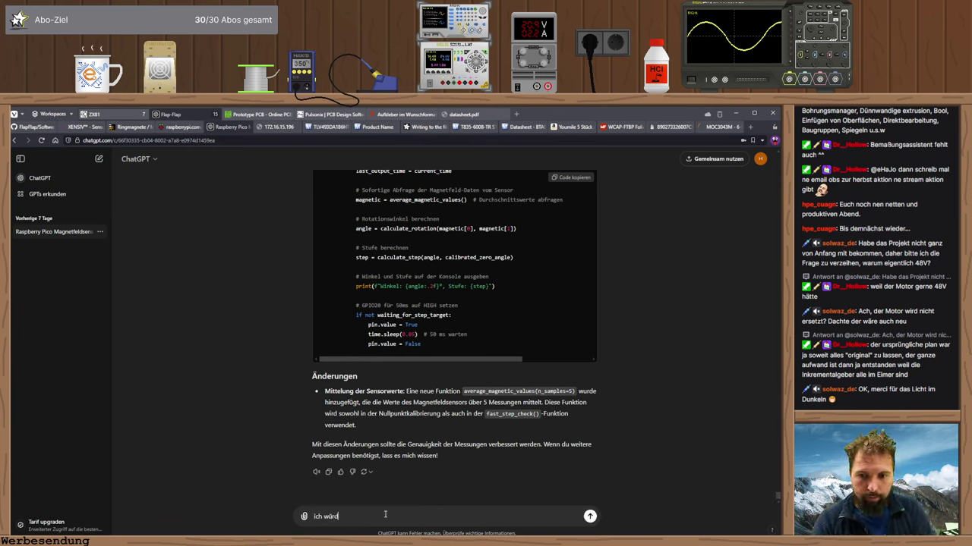
{"action": "type", "text": "e den magnet"}
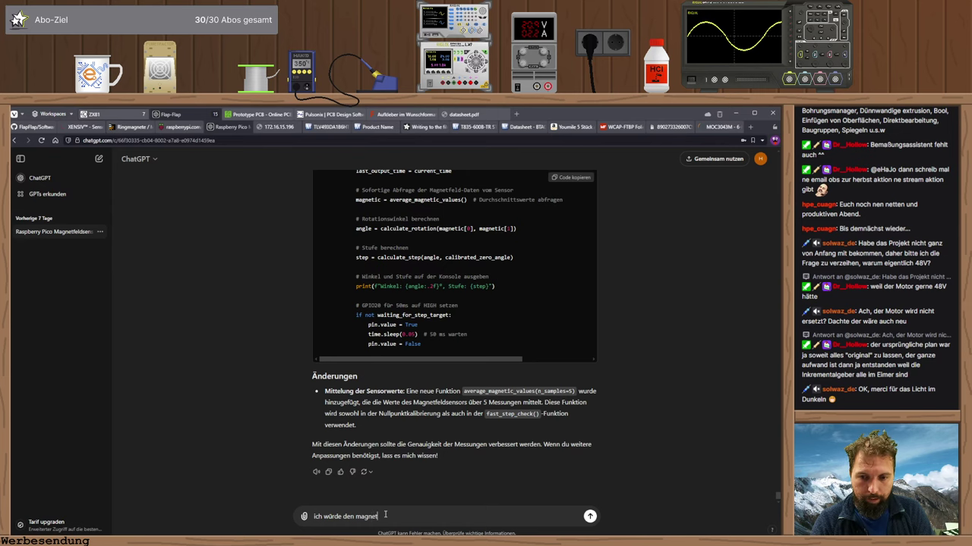
{"action": "type", "text": "feldsensor gerne an i2c1"}
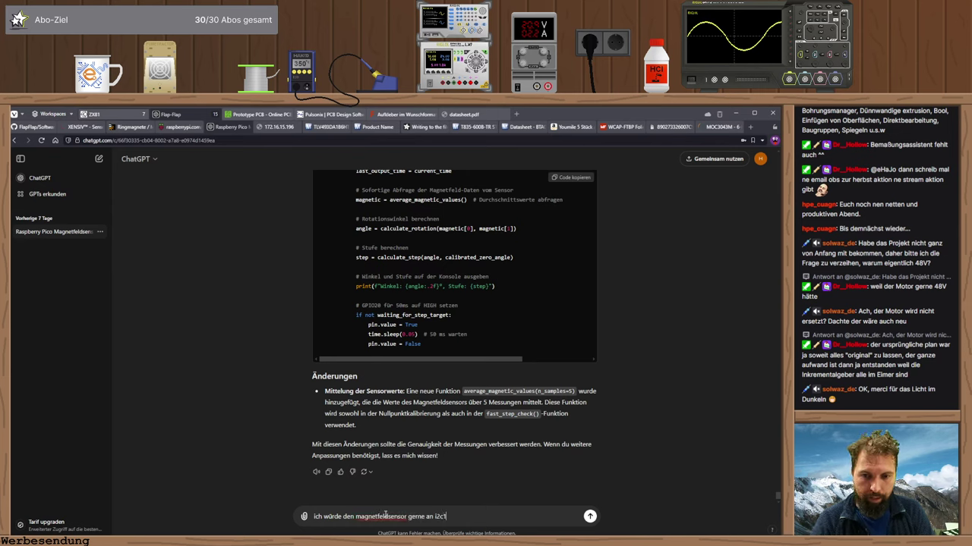
{"action": "type", "text": ", also pin"}
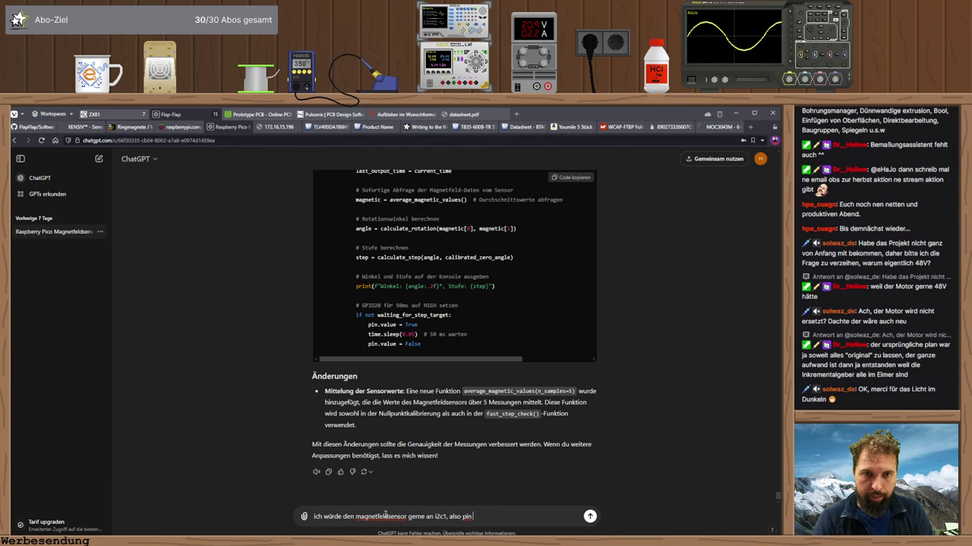
{"action": "key", "text": "ctrl+shift+Tab"}
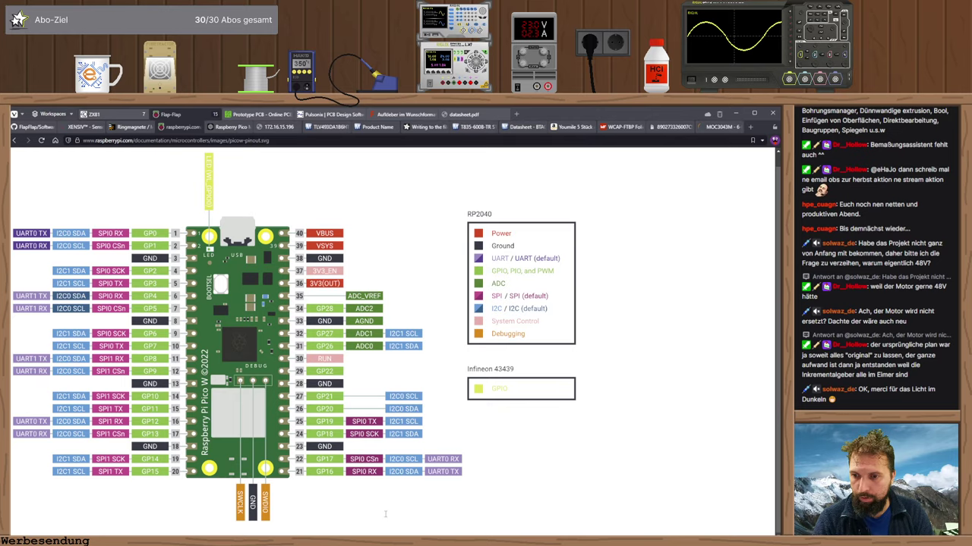
{"action": "type", "text": "in"}
{"action": "key", "text": "ctrl+Tab"}
{"action": "type", "text": "19 und 20"}
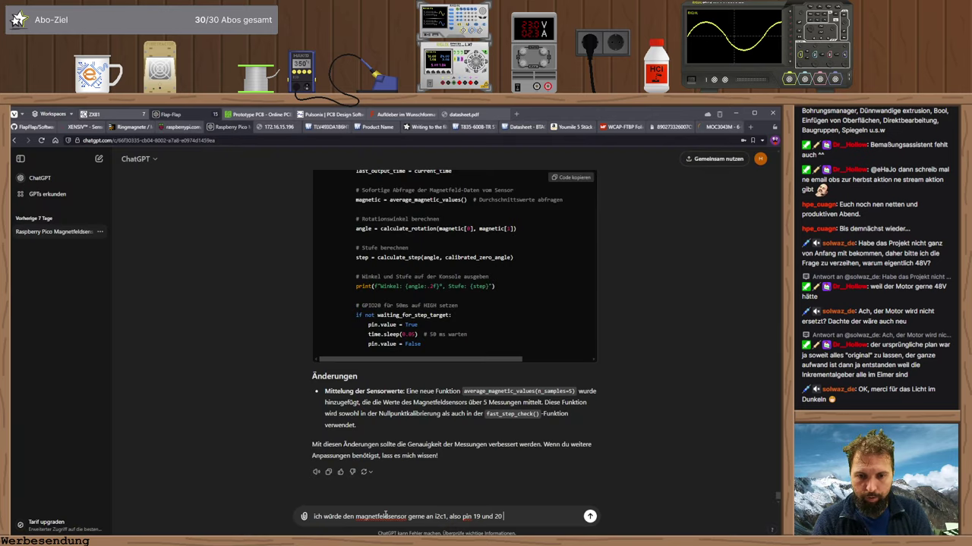
{"action": "type", "text": " anschließen, "}
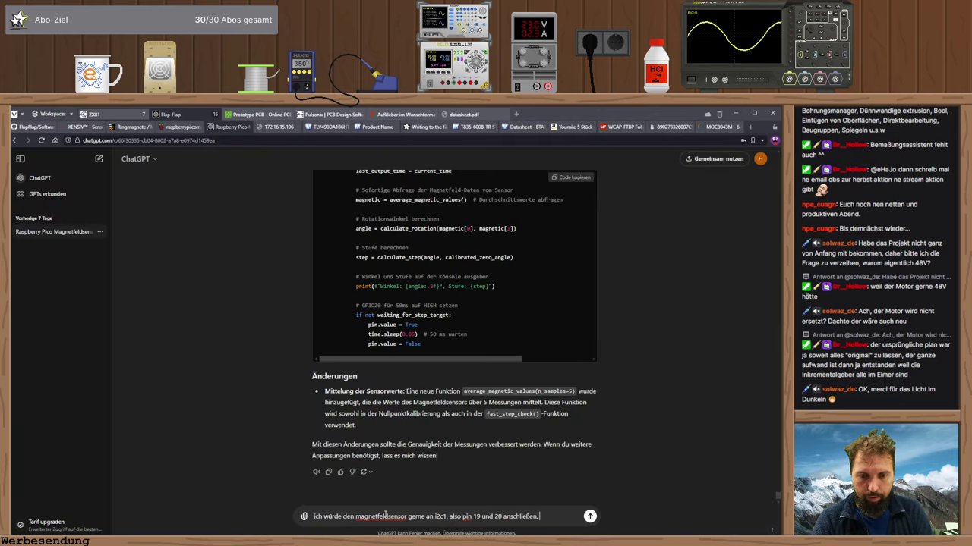
{"action": "type", "text": "geht das?"}
{"action": "key", "text": "Return"}
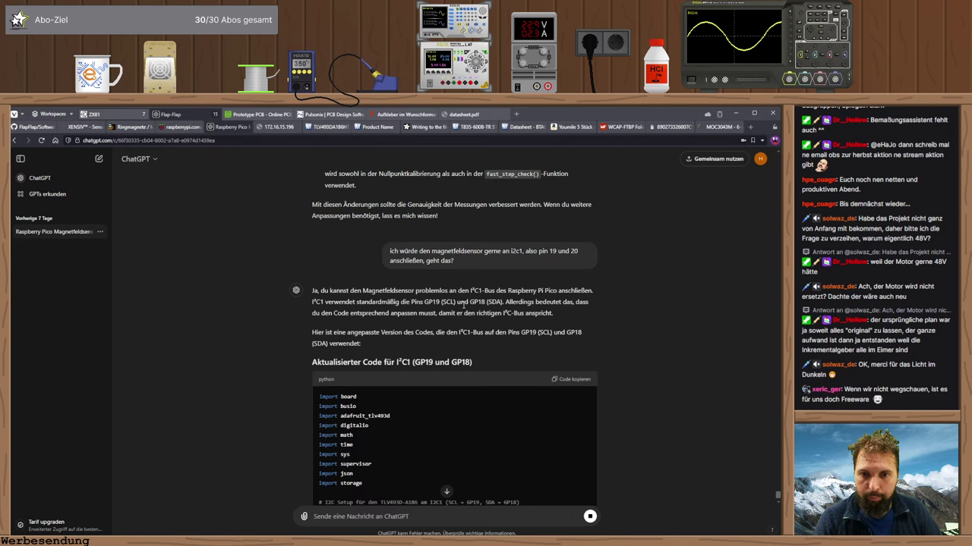
- After comparing the pinout, tell ChatGPT 'ich will aber GP14 und GP15'
{"action": "left_click", "coordinate": [182, 127]}
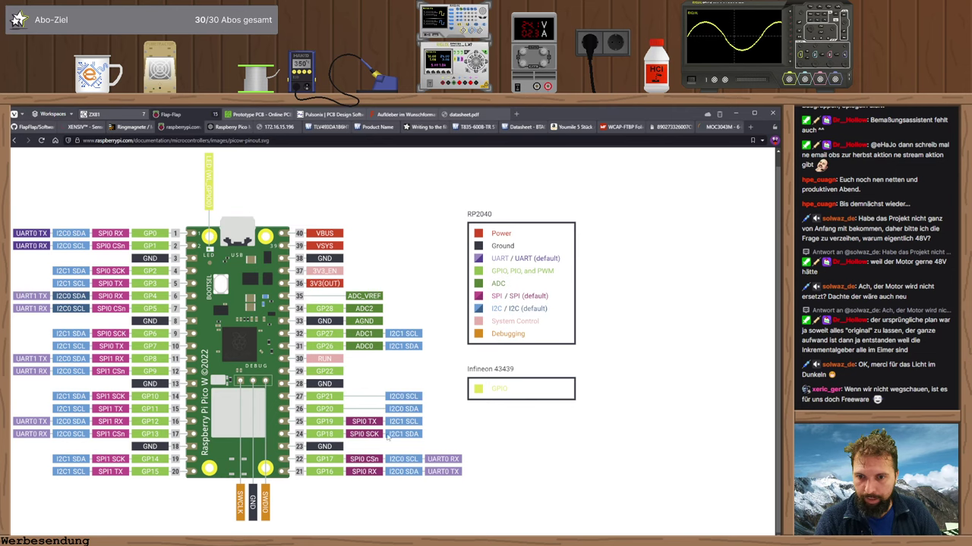
{"action": "key", "text": "ctrl+Tab"}
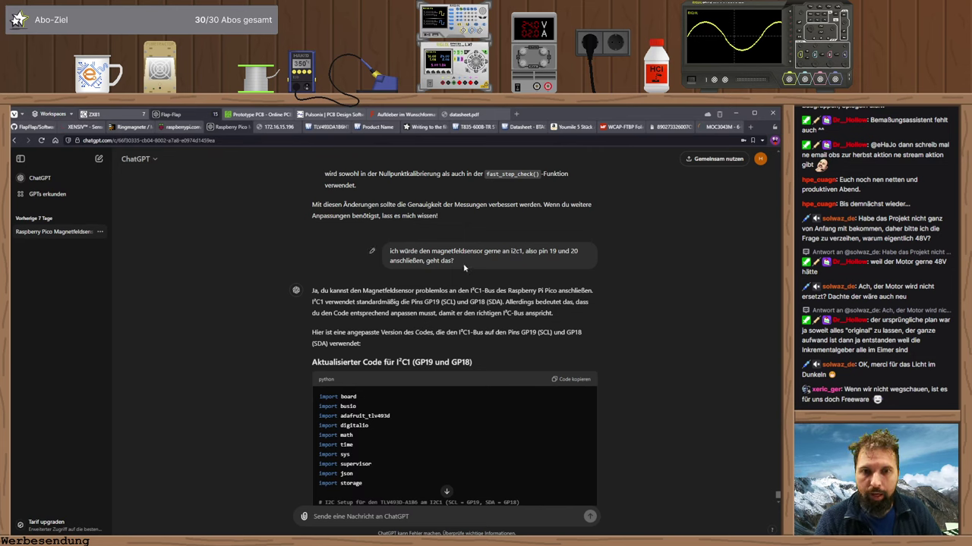
{"action": "scroll", "coordinate": [393, 490], "scroll_direction": "down", "scroll_amount": 3}
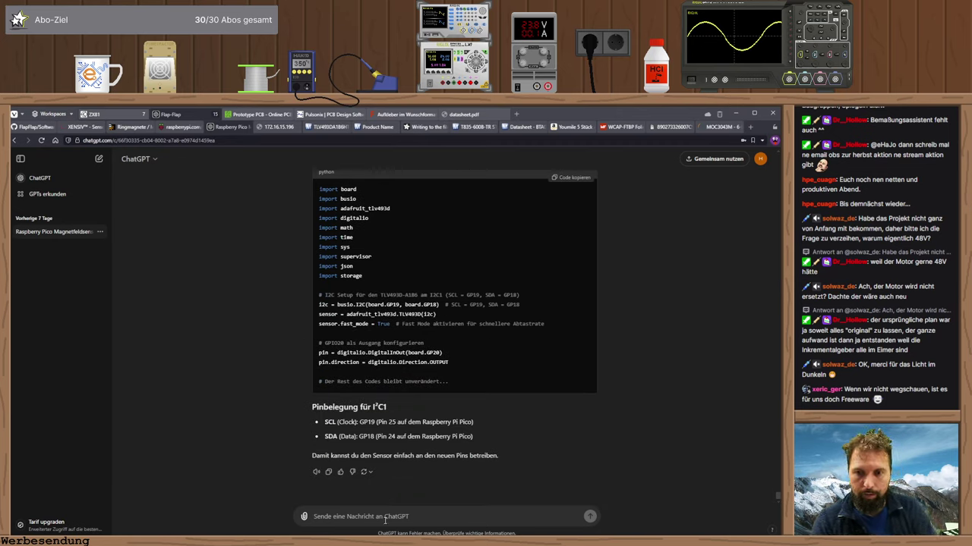
{"action": "type", "text": "ich will aber"}
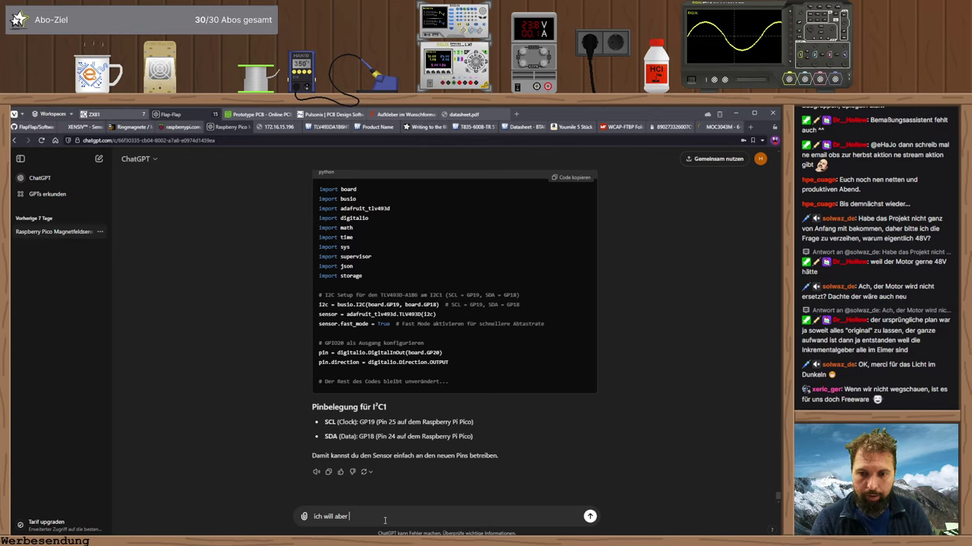
{"action": "key", "text": "ctrl+Tab"}
{"action": "key", "text": "ctrl+shift+Tab"}
{"action": "type", "text": "GP"}
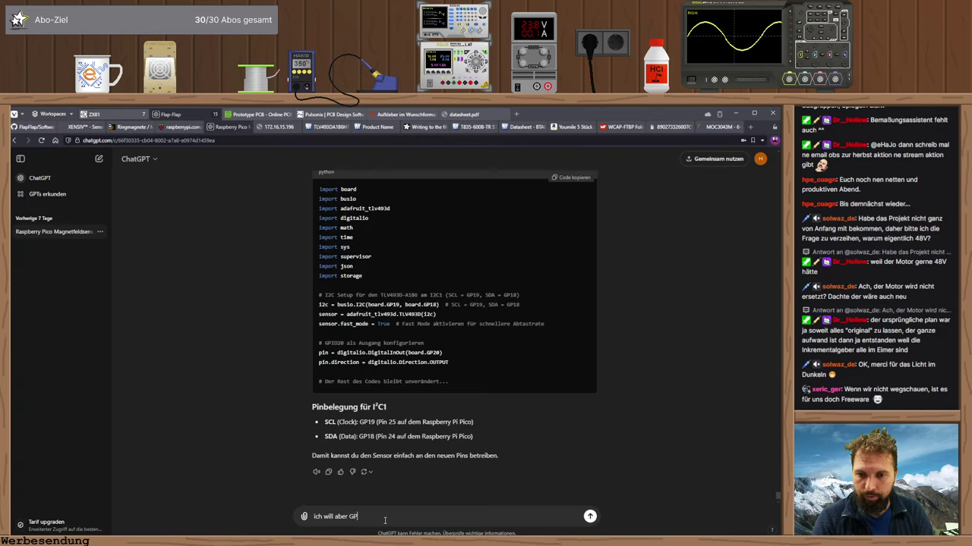
{"action": "type", "text": "14 und GP15"}
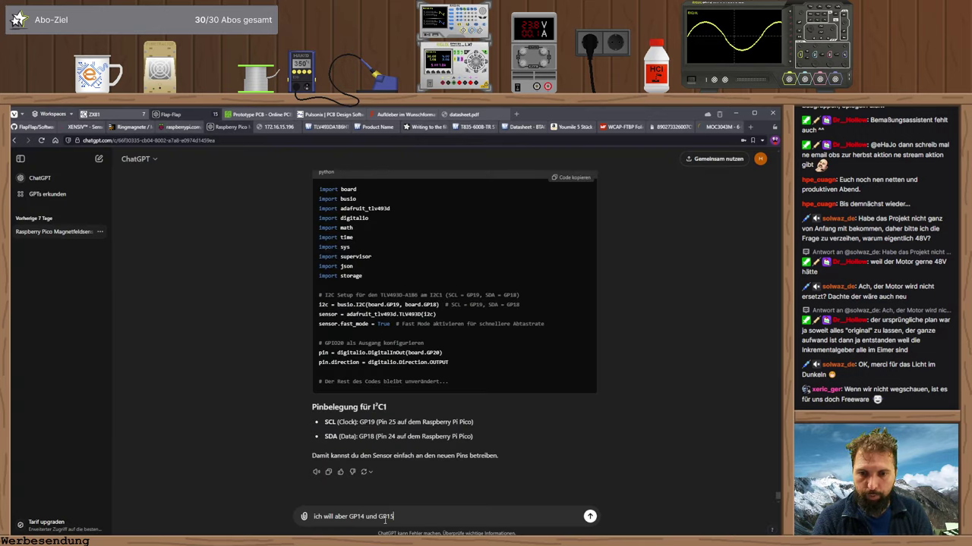
{"action": "key", "text": "Return"}
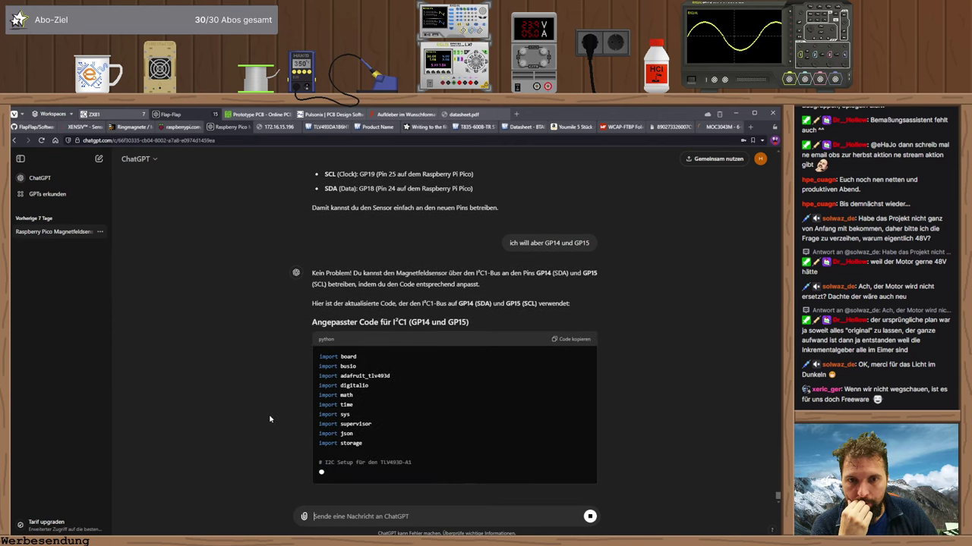
- Read ChatGPT's GP14/GP15 I2C answer, then return to Pulsonix
{"action": "scroll", "coordinate": [372, 381], "scroll_direction": "up", "scroll_amount": 1}
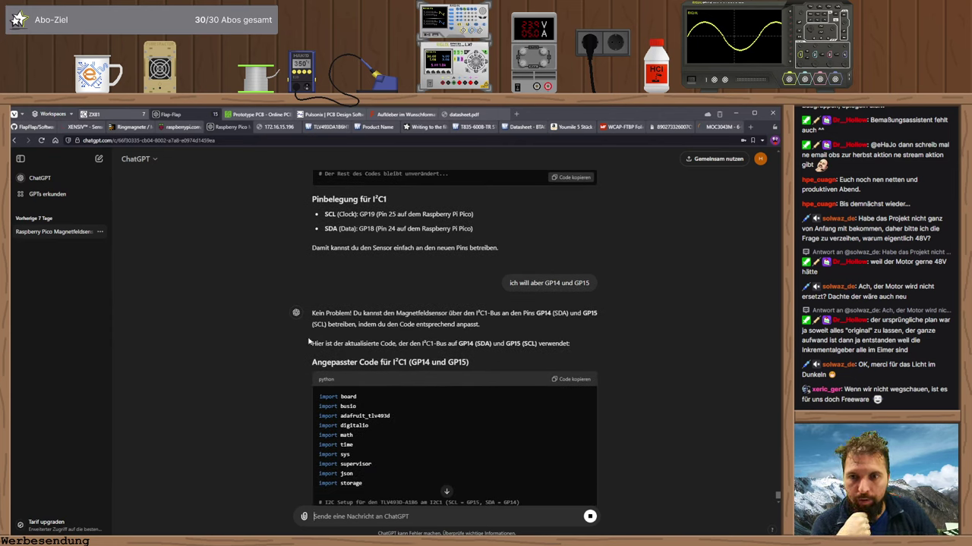
{"action": "scroll", "coordinate": [280, 343], "scroll_direction": "down", "scroll_amount": 2}
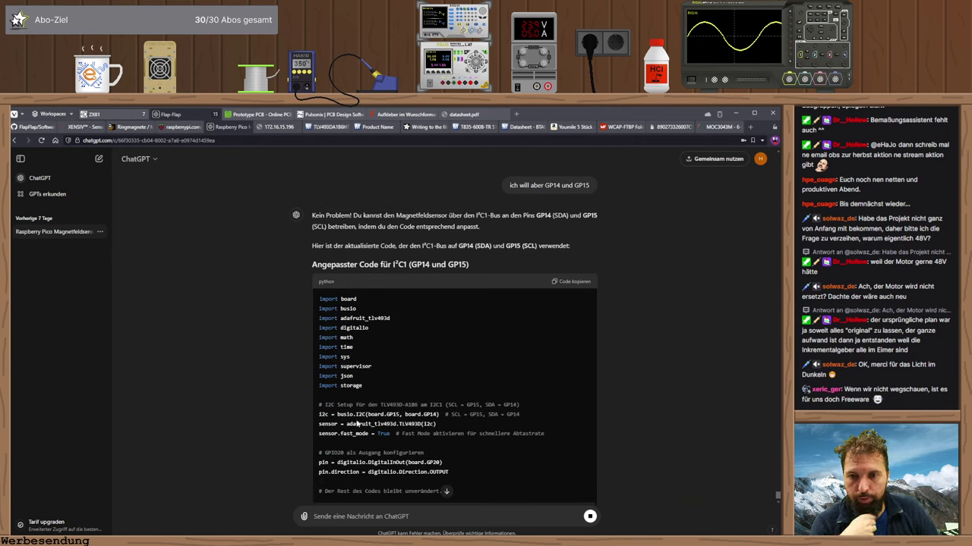
{"action": "scroll", "coordinate": [356, 421], "scroll_direction": "down", "scroll_amount": 2}
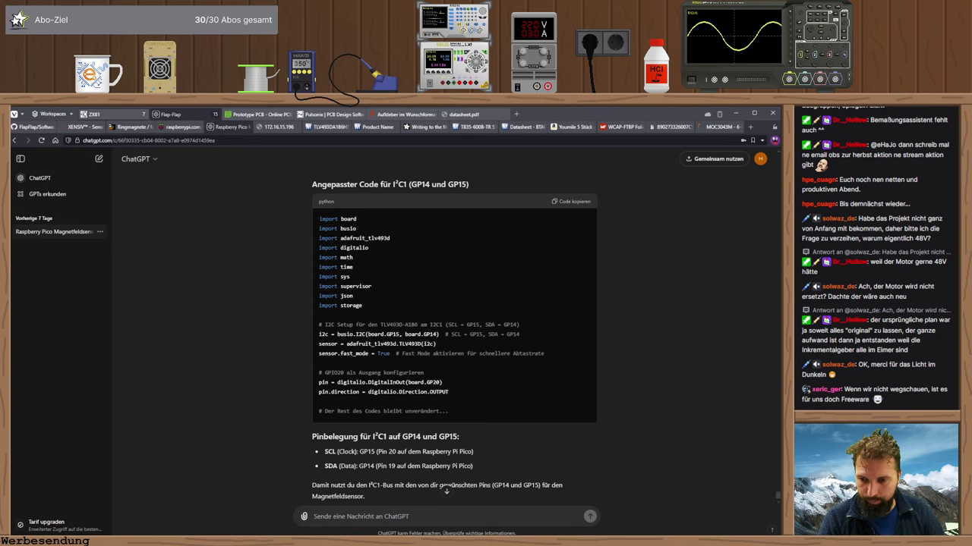
{"action": "key", "text": "alt+Tab"}
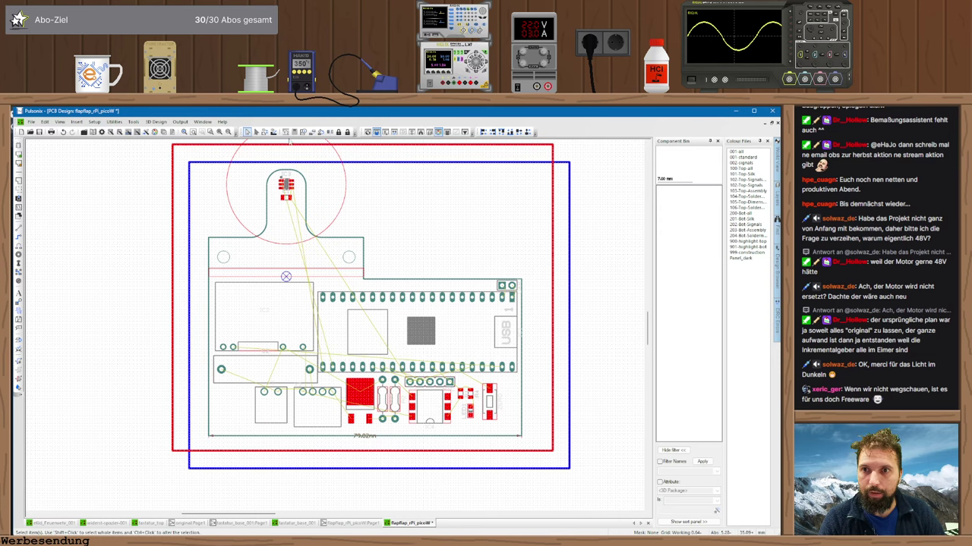
- Show schematic Page1, recheck the Pico W pinout in the browser, and return to Pulsonix
{"action": "left_click", "coordinate": [353, 523]}
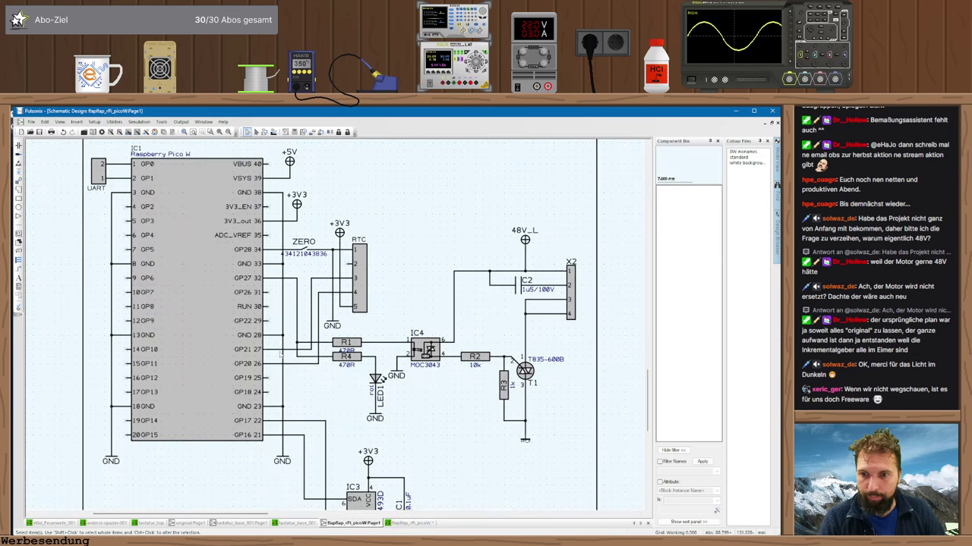
{"action": "middle_click", "coordinate": [262, 379]}
{"action": "key", "text": "alt+Tab"}
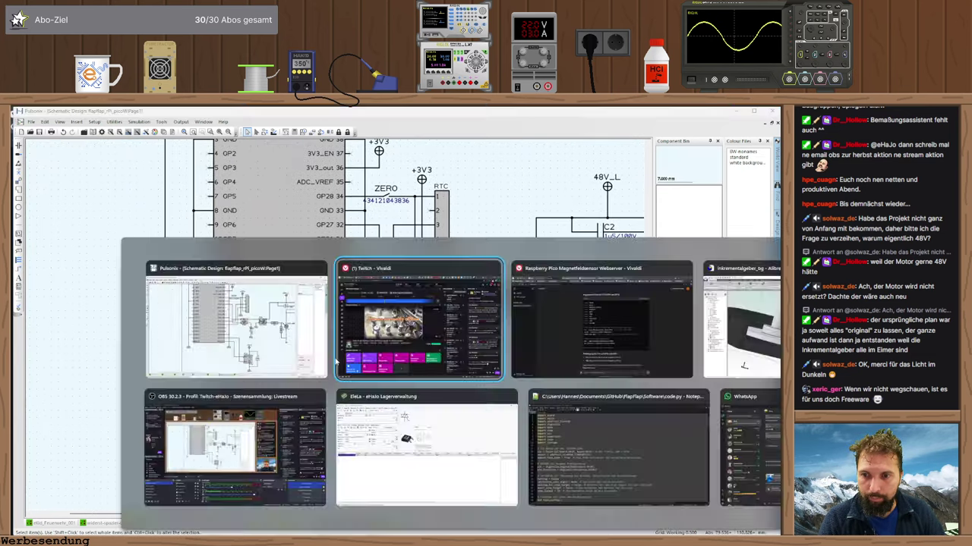
{"action": "key", "text": "alt+Tab"}
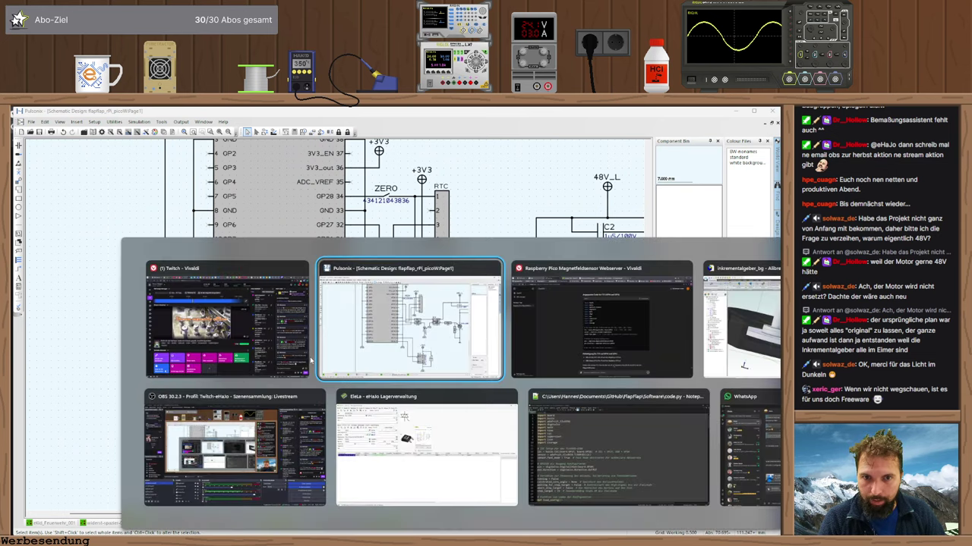
{"action": "key", "text": "alt+Tab"}
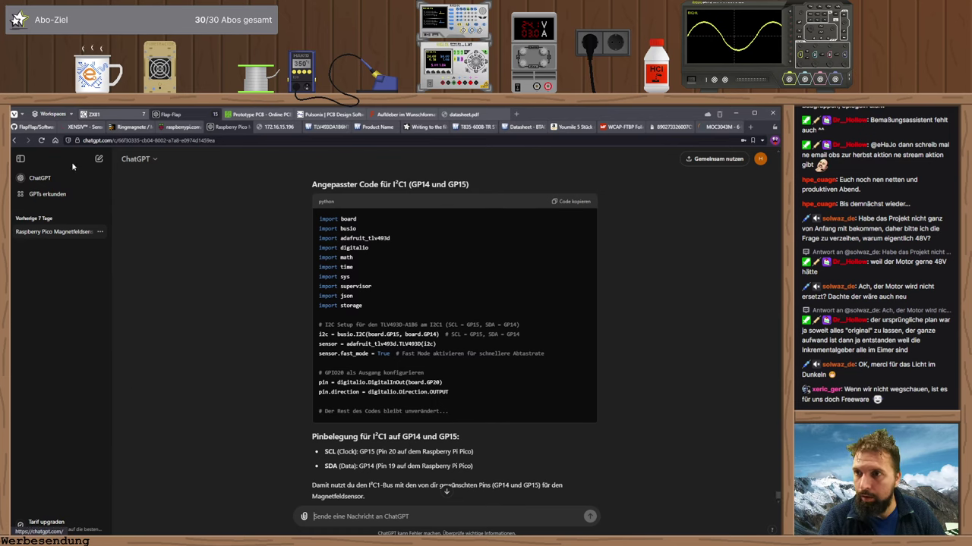
{"action": "left_click", "coordinate": [137, 128]}
{"action": "left_click", "coordinate": [181, 127]}
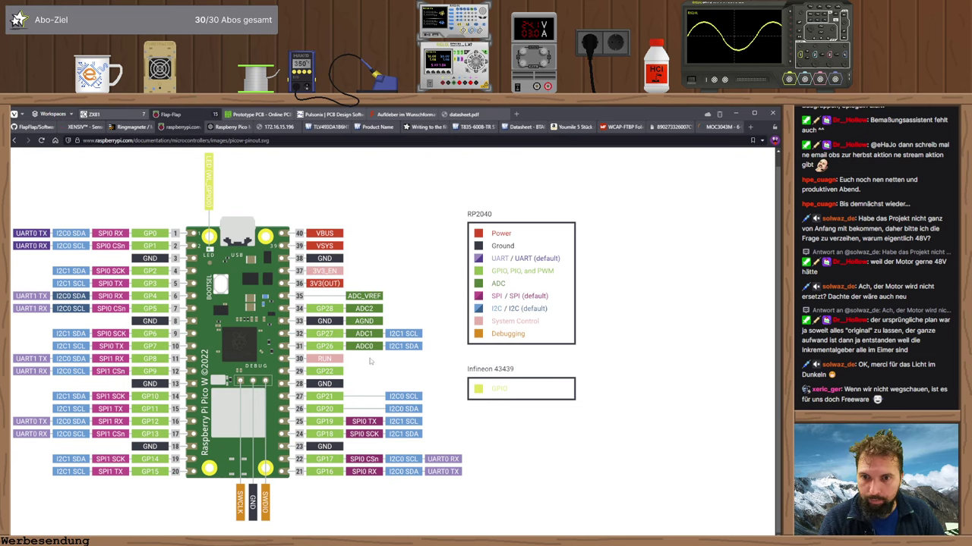
{"action": "key", "text": "alt+Tab"}
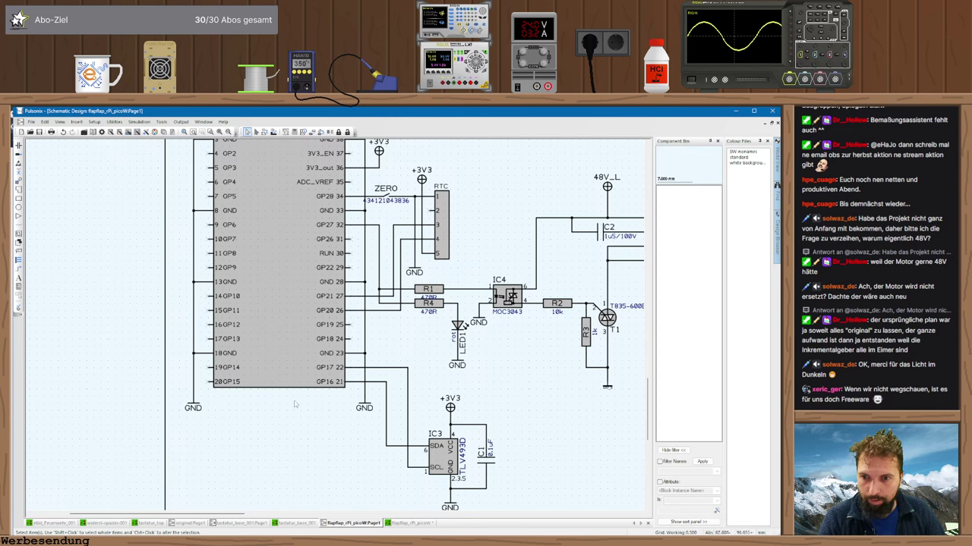
- Replace IC3's GP16/GP17 wires with new SDA-to-GP14 and SCL-to-GP15 connections
{"action": "left_click", "coordinate": [385, 422]}
{"action": "key", "text": "Delete"}
{"action": "left_click", "coordinate": [408, 425]}
{"action": "key", "text": "Delete"}
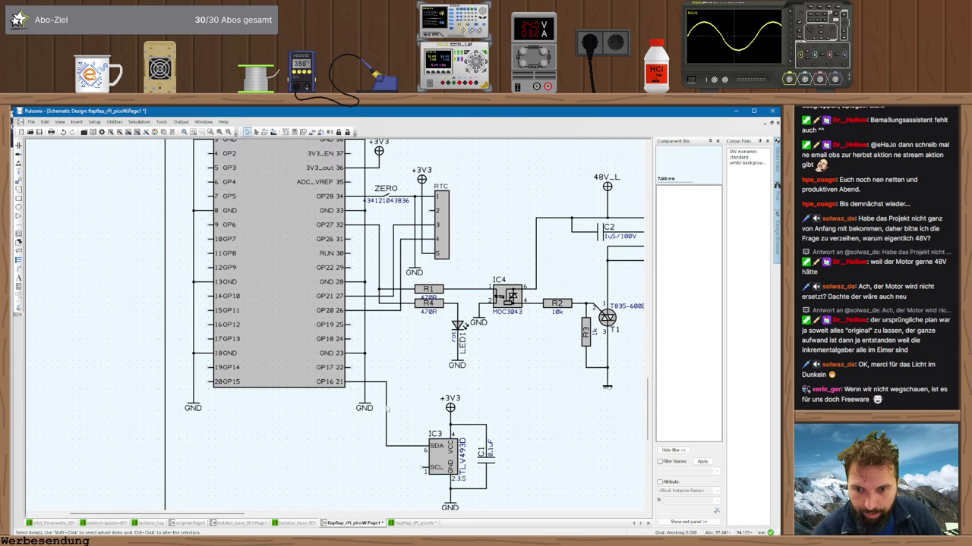
{"action": "left_click", "coordinate": [424, 446]}
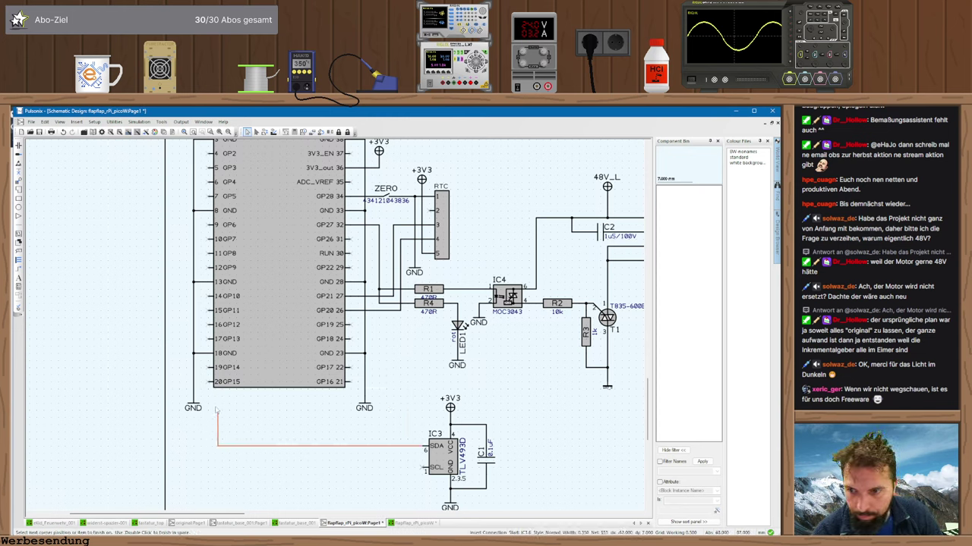
{"action": "left_click", "coordinate": [179, 368]}
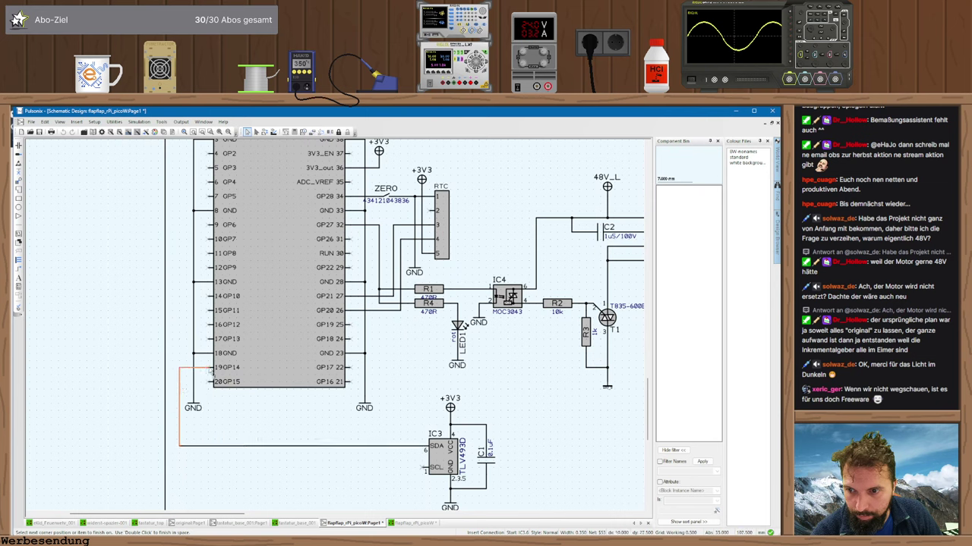
{"action": "left_click", "coordinate": [211, 367]}
{"action": "left_click", "coordinate": [425, 467]}
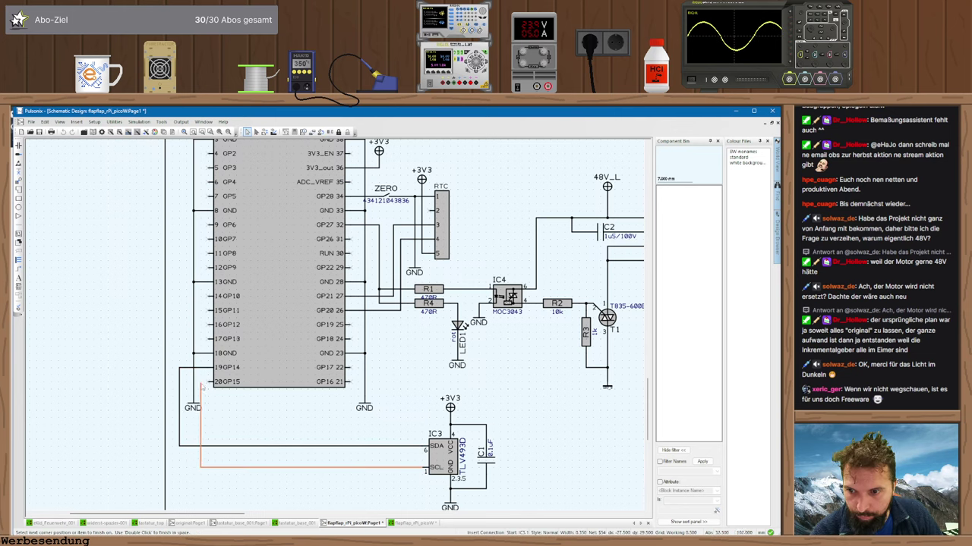
{"action": "left_click", "coordinate": [173, 382]}
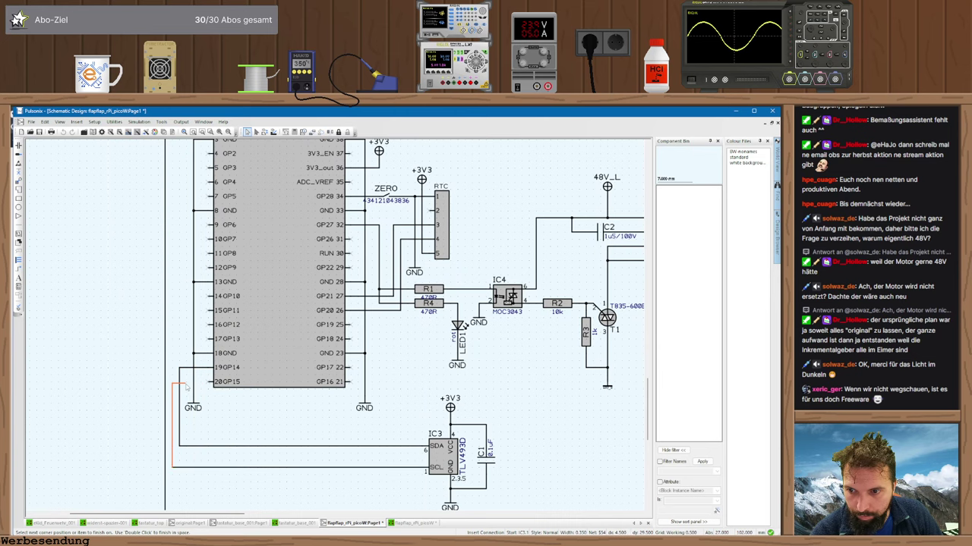
{"action": "left_click", "coordinate": [212, 382]}
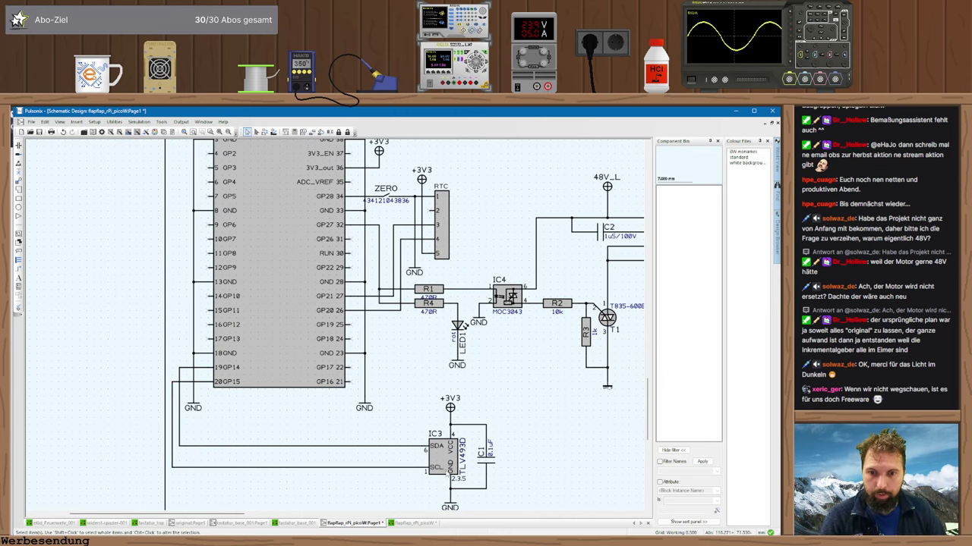
- Verify the I2C pins against the Pico W pinout and save the schematic
{"action": "key", "text": "alt+Tab"}
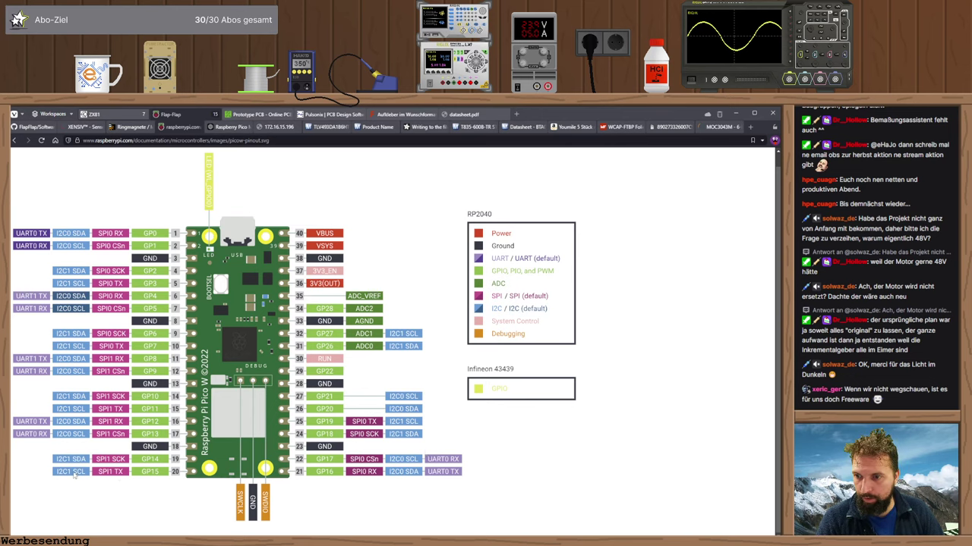
{"action": "key", "text": "alt+Tab"}
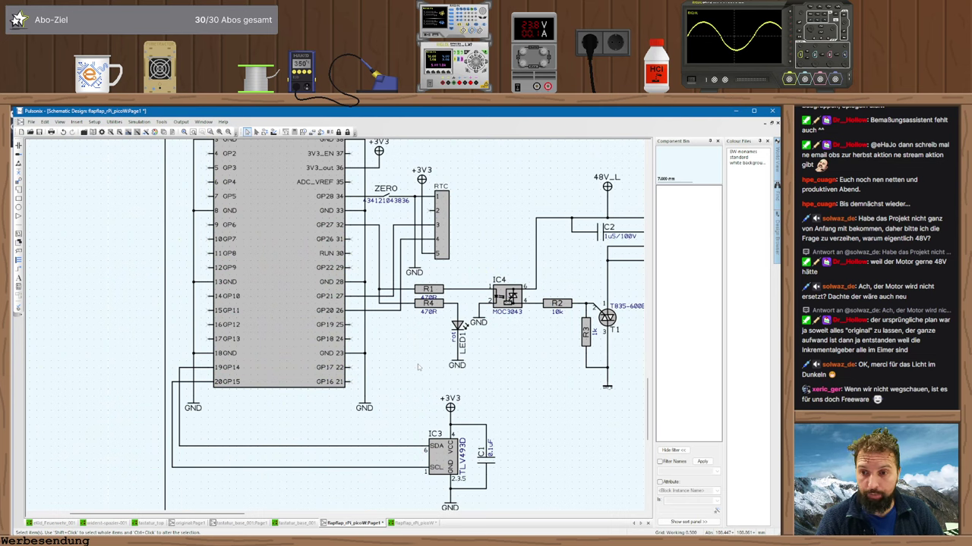
{"action": "key", "text": "ctrl+s"}
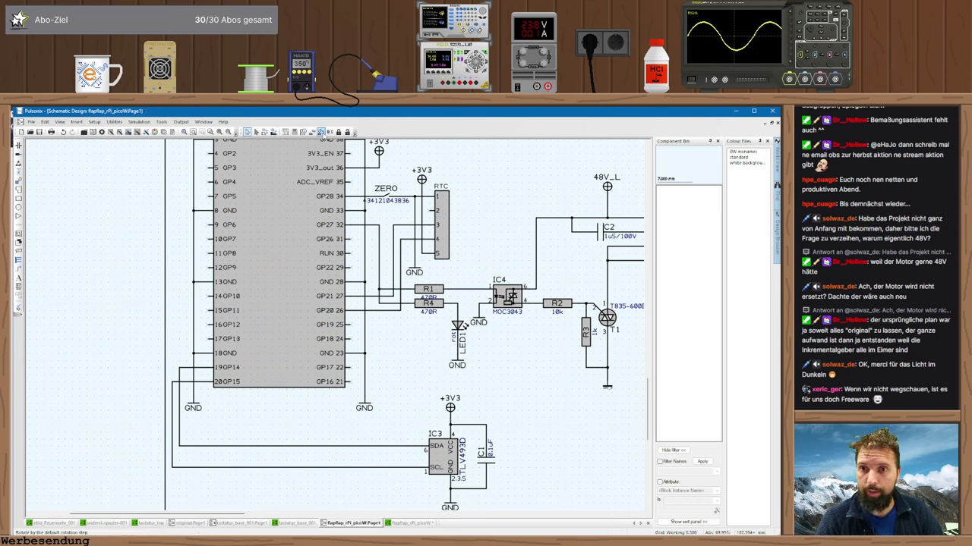
- Update the PCB from the schematic and inspect the ratsnest around the Pico header and outline corner
{"action": "left_click", "coordinate": [269, 132]}
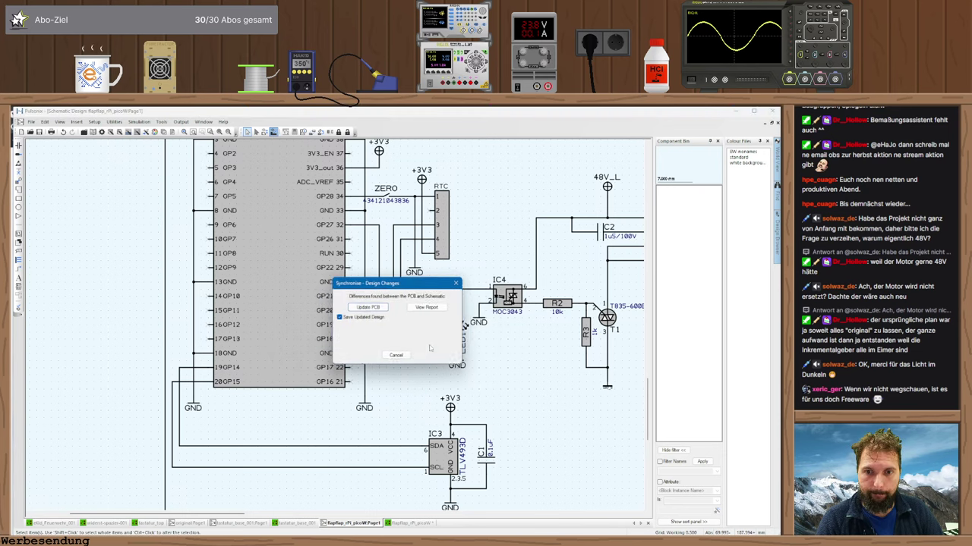
{"action": "left_click", "coordinate": [375, 308]}
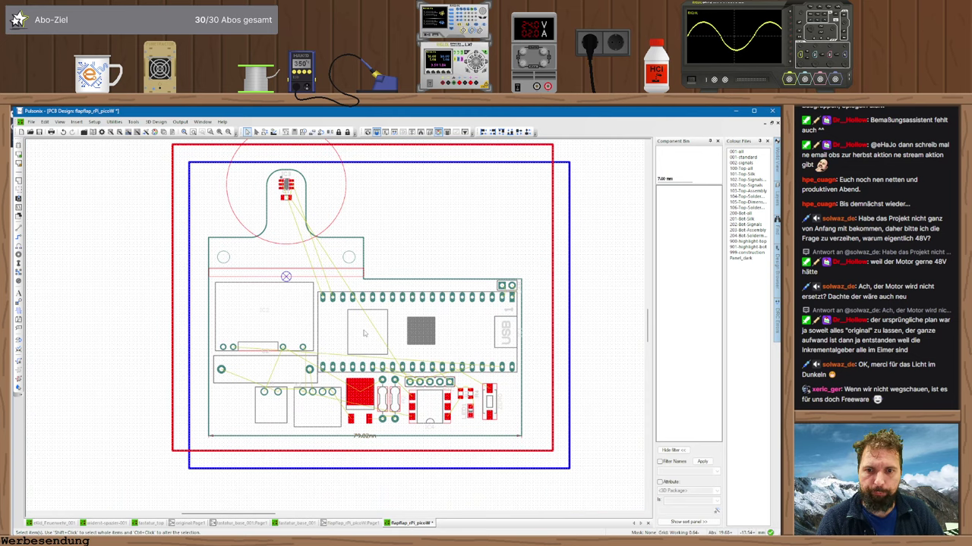
{"action": "scroll", "coordinate": [365, 333], "scroll_direction": "up", "scroll_amount": 1}
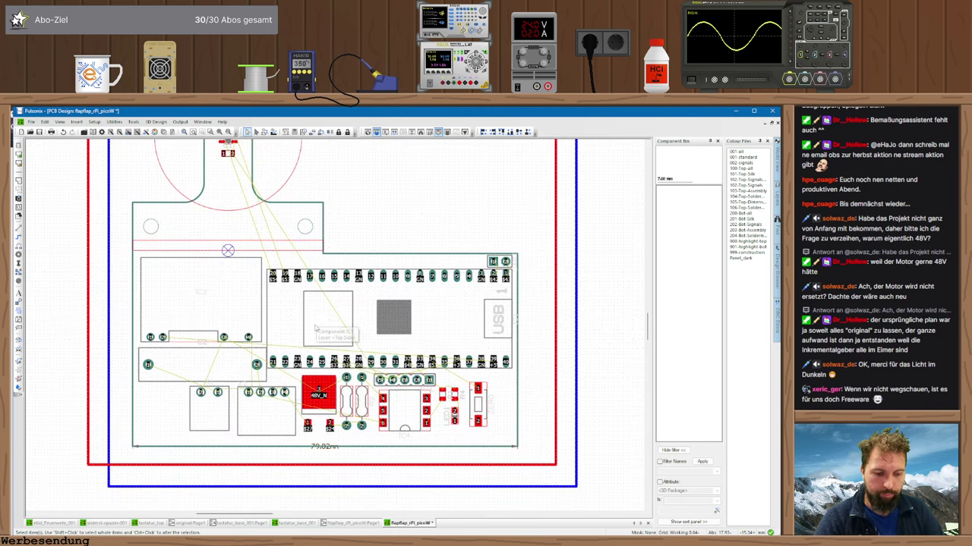
{"action": "scroll", "coordinate": [337, 330], "scroll_direction": "up", "scroll_amount": 2}
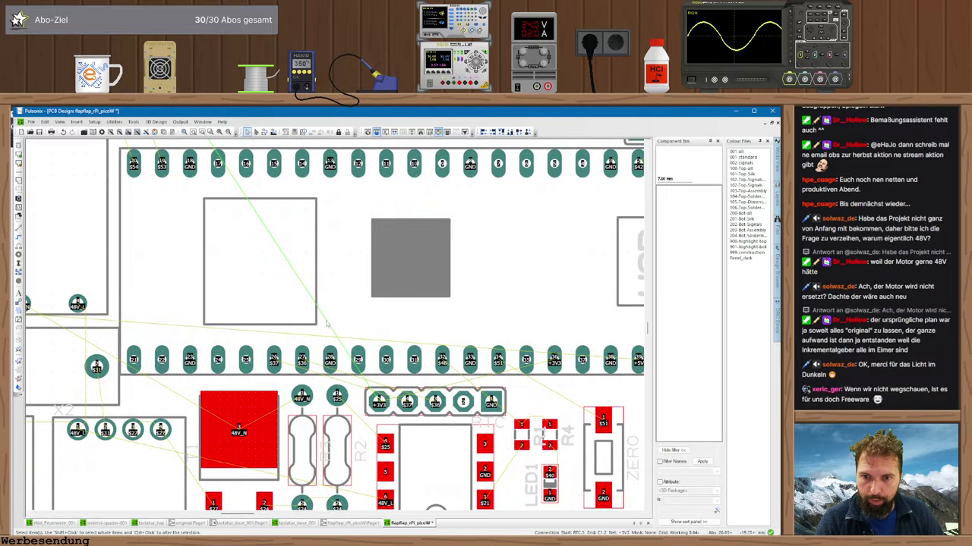
{"action": "scroll", "coordinate": [329, 328], "scroll_direction": "up", "scroll_amount": 2}
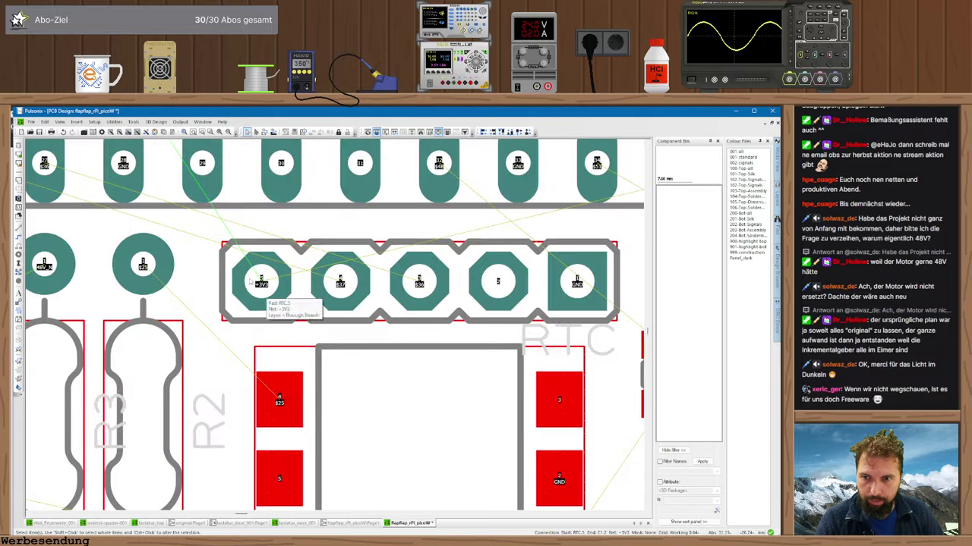
{"action": "scroll", "coordinate": [250, 282], "scroll_direction": "down", "scroll_amount": 6}
{"action": "scroll", "coordinate": [289, 227], "scroll_direction": "up", "scroll_amount": 4}
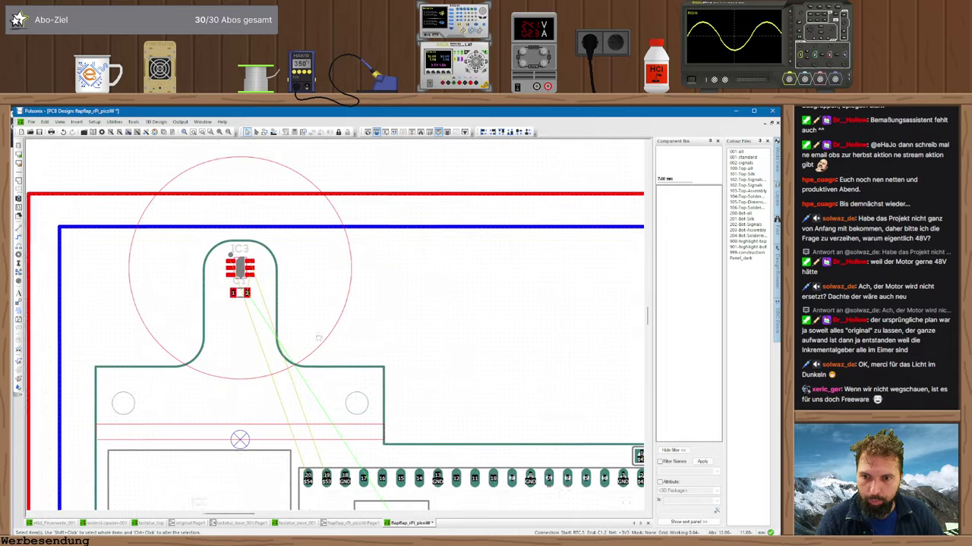
{"action": "middle_click_drag", "start_coordinate": [318, 339], "coordinate": [256, 288]}
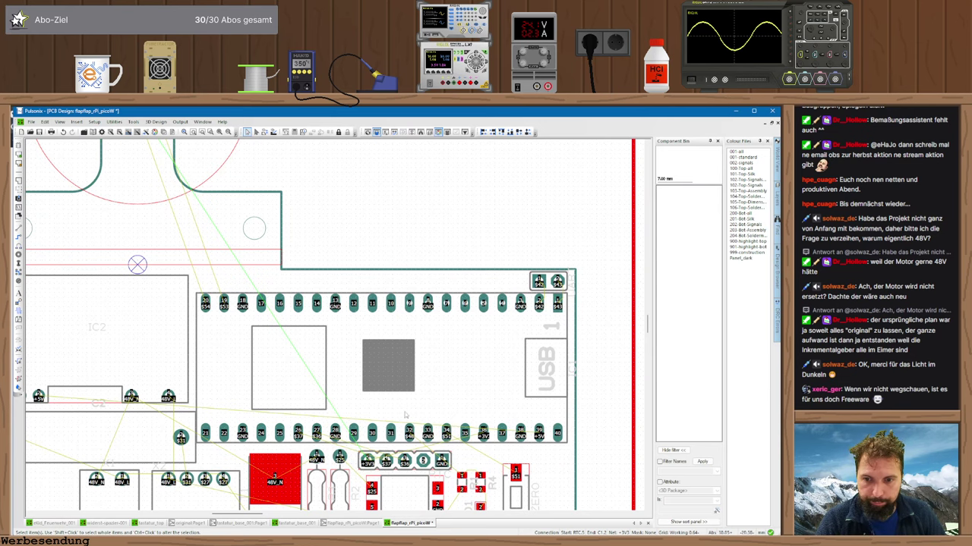
{"action": "scroll", "coordinate": [406, 415], "scroll_direction": "left", "scroll_amount": 5, "text": "shift"}
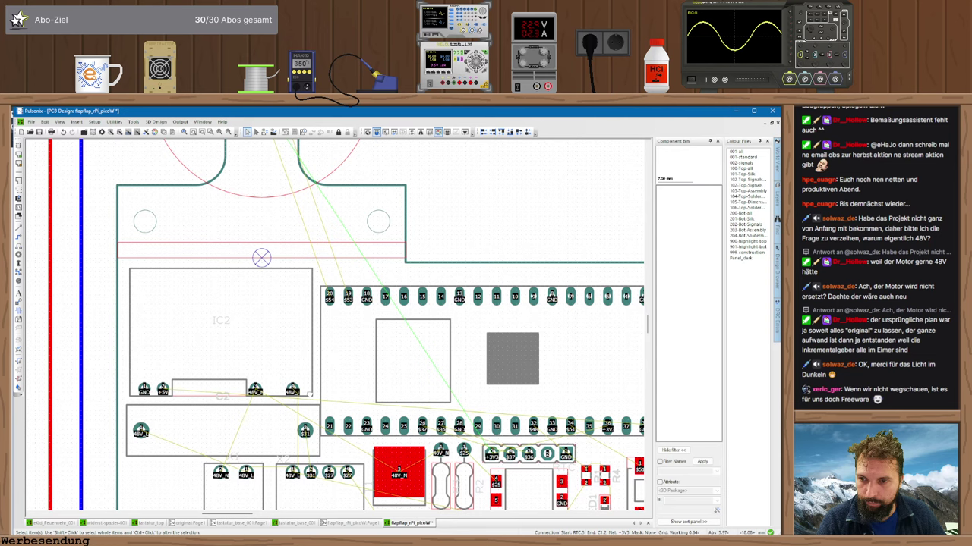
{"action": "scroll", "coordinate": [340, 325], "scroll_direction": "right", "scroll_amount": 3, "text": "shift"}
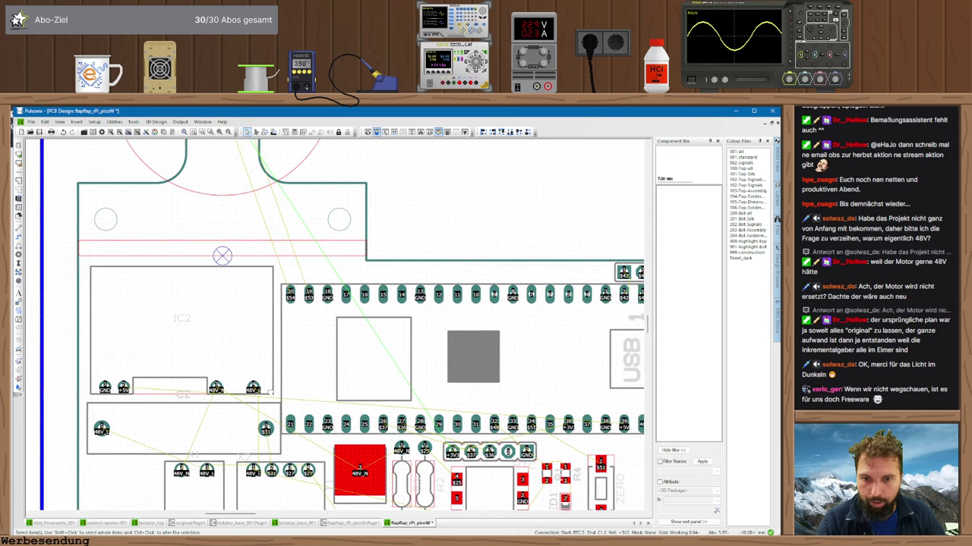
{"action": "middle_click_drag", "start_coordinate": [240, 392], "coordinate": [214, 363]}
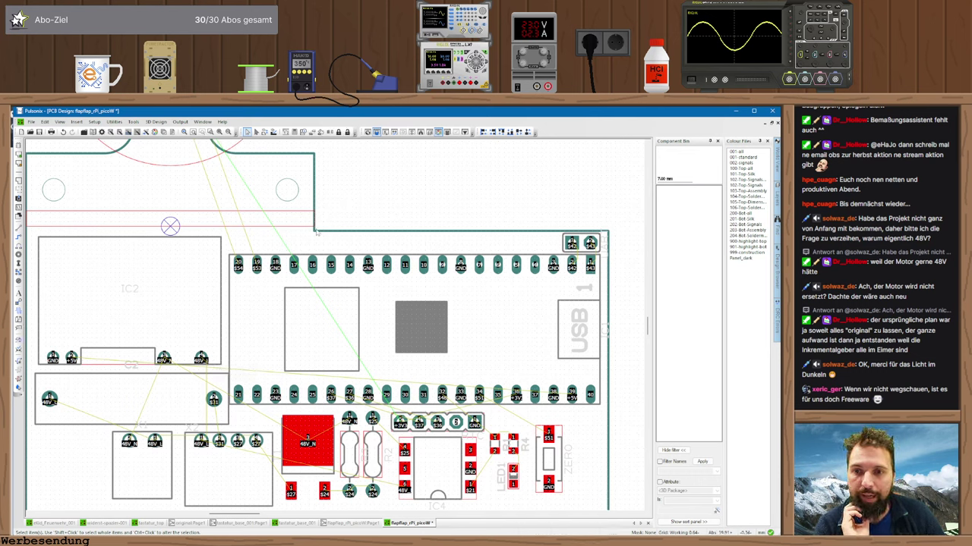
- Fillet the board outline's corner with radius 1.91, then switch to schematic Page1
{"action": "key", "text": "f"}
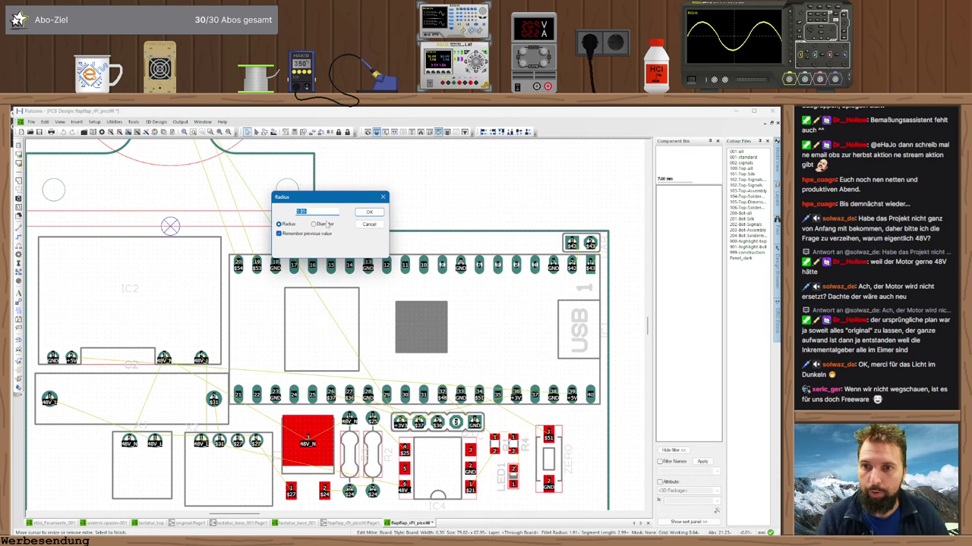
{"action": "key", "text": "Return"}
{"action": "scroll", "coordinate": [324, 224], "scroll_direction": "down", "scroll_amount": 2}
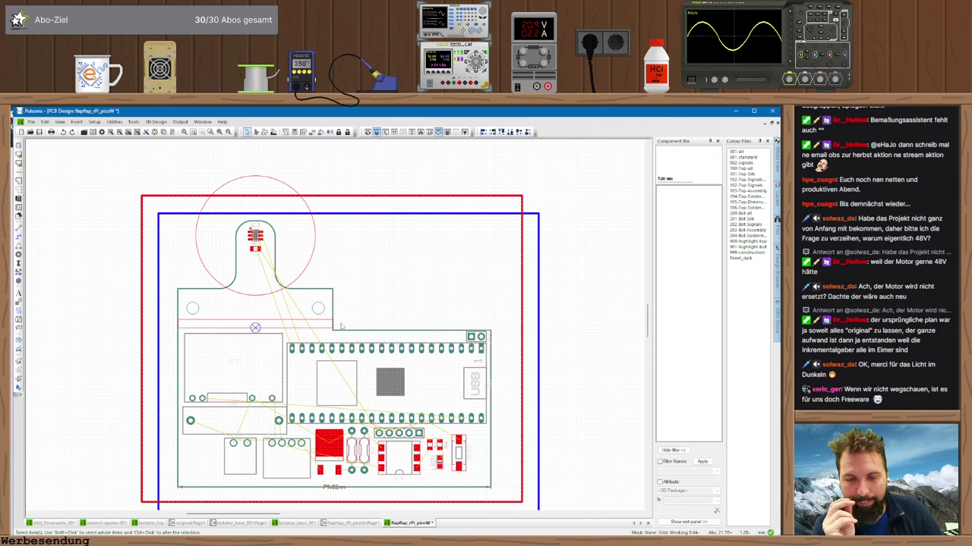
{"action": "scroll", "coordinate": [209, 357], "scroll_direction": "down", "scroll_amount": 1}
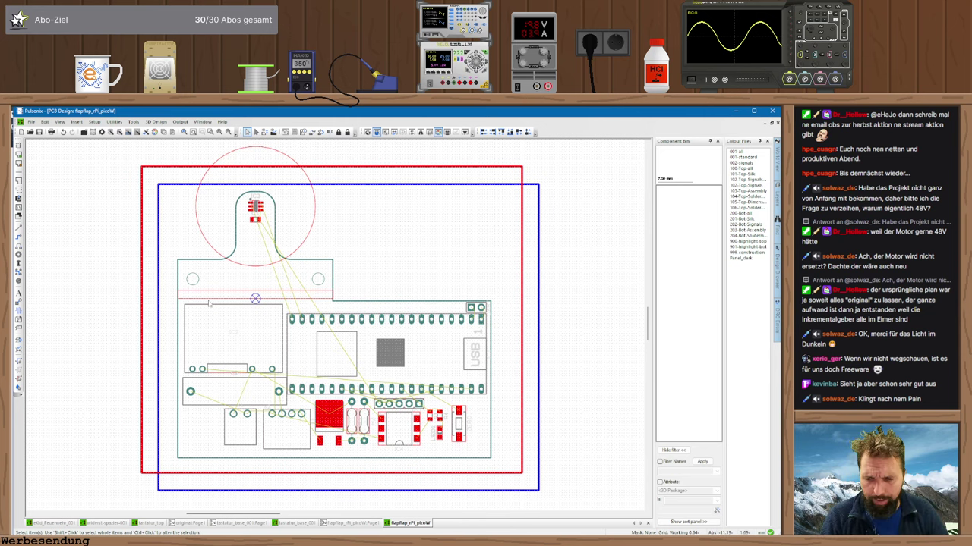
{"action": "left_click", "coordinate": [366, 523]}
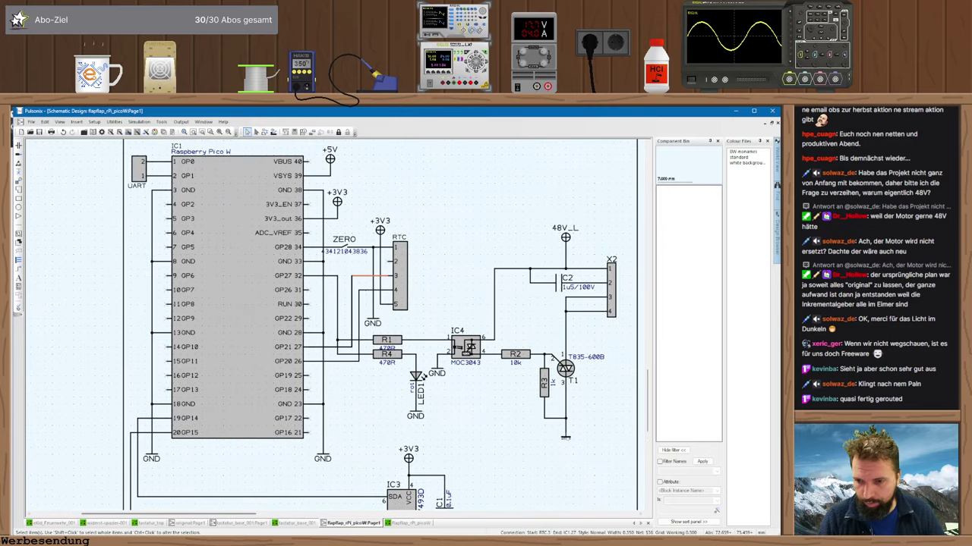
- Cross-check the Pico W pinout, then return to the PCB layout and zoom in on the lower board area
{"action": "key", "text": "alt+Tab"}
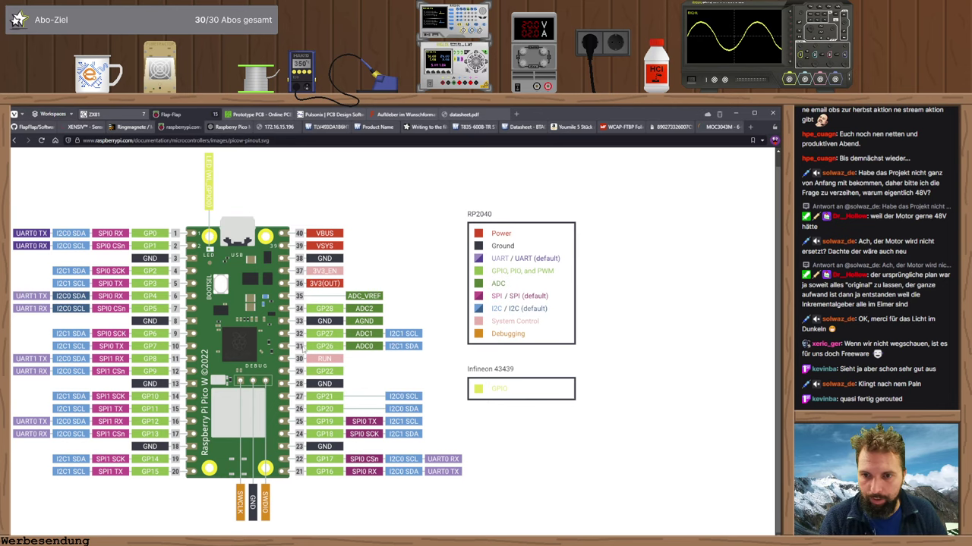
{"action": "key", "text": "alt+Tab"}
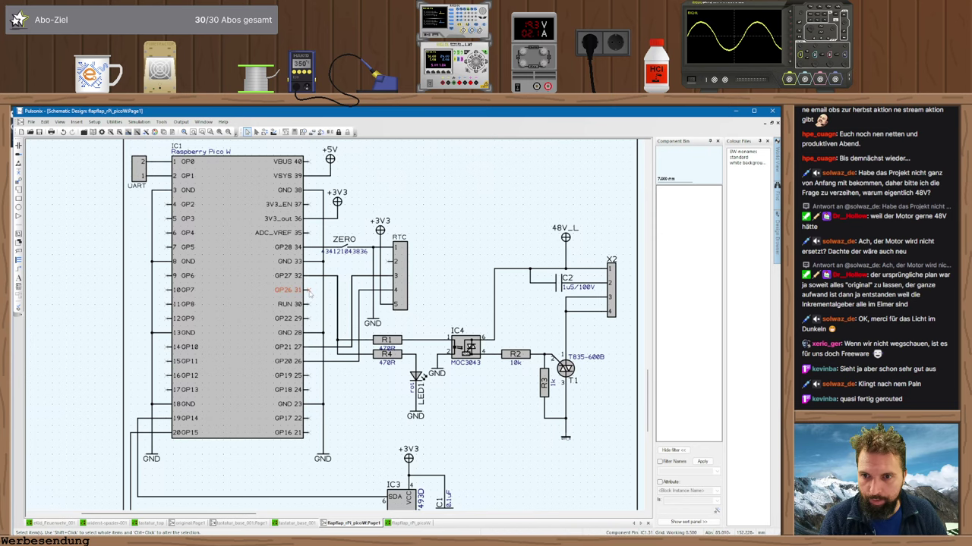
{"action": "left_click", "coordinate": [419, 524]}
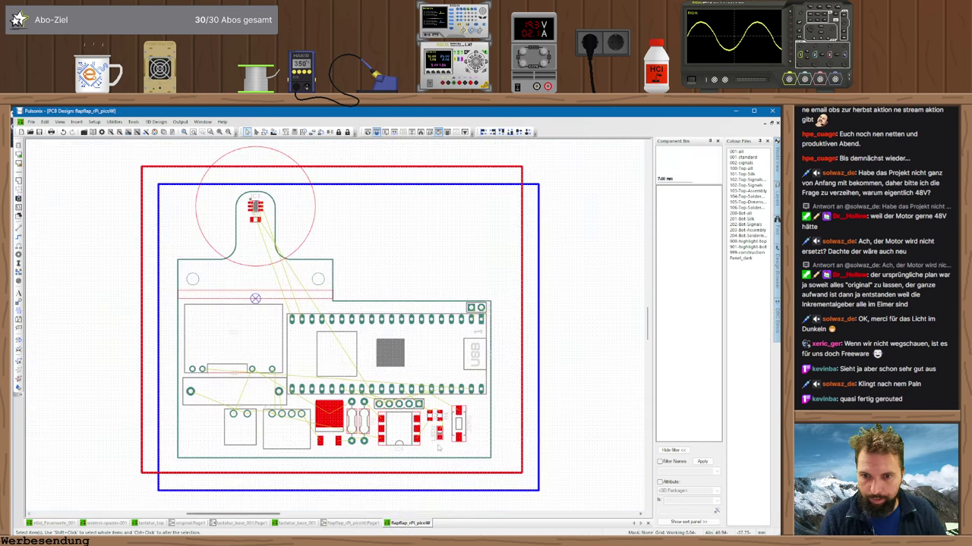
{"action": "scroll", "coordinate": [416, 417], "scroll_direction": "up", "scroll_amount": 2}
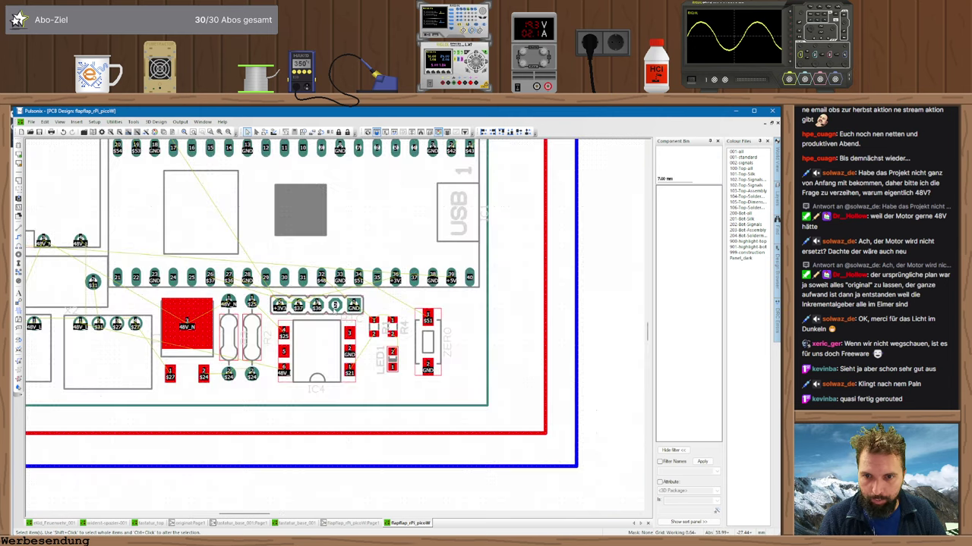